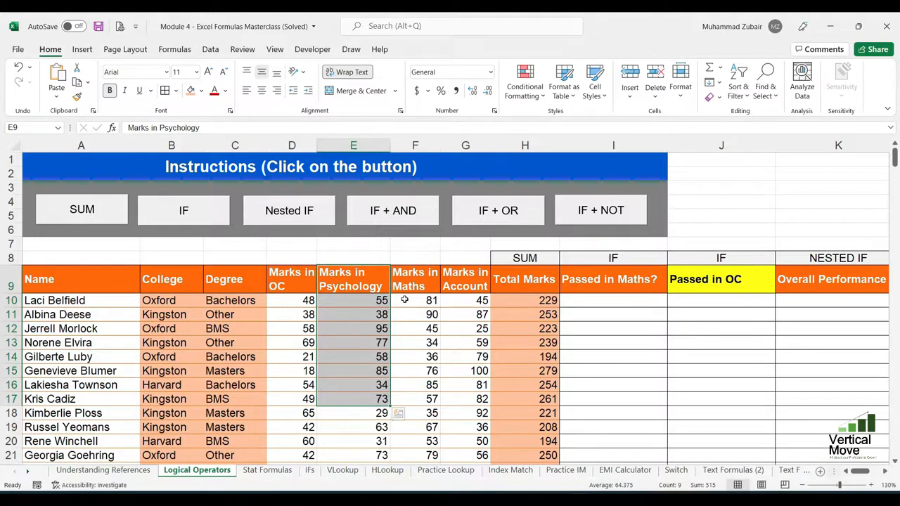
Step: Review the Marks in Account, Total Marks, Passed in Maths? and Passed in OC columns
{"action": "left_click_drag", "start_coordinate": [466, 276], "coordinate": [478, 398]}
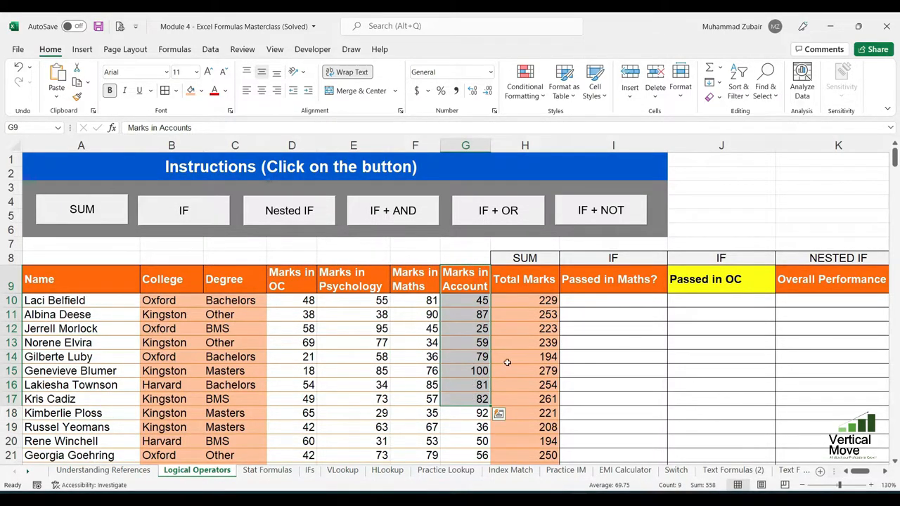
{"action": "left_click_drag", "start_coordinate": [524, 279], "coordinate": [527, 398]}
{"action": "left_click_drag", "start_coordinate": [624, 284], "coordinate": [622, 378]}
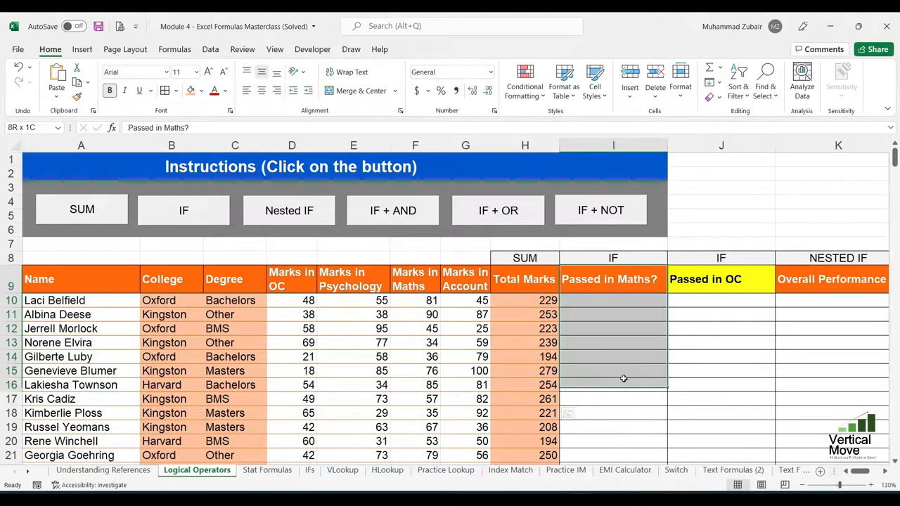
{"action": "left_click_drag", "start_coordinate": [702, 279], "coordinate": [699, 382]}
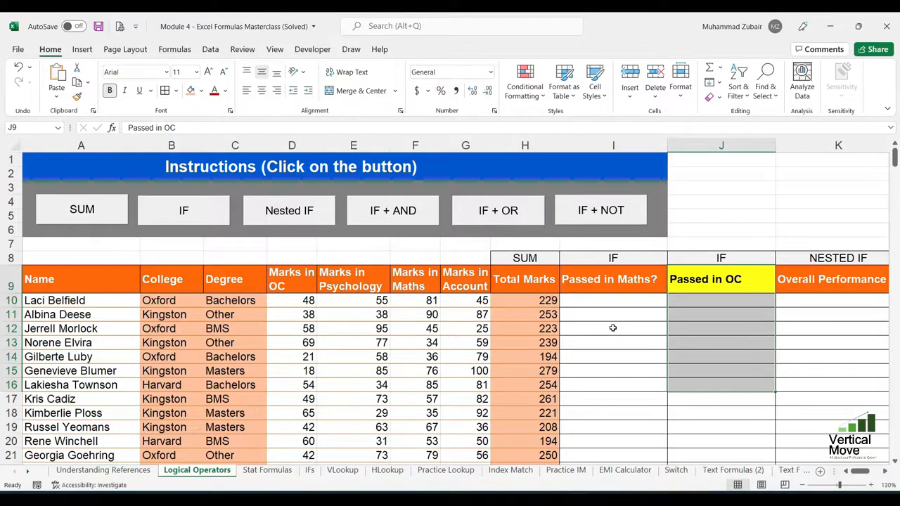
Step: Read the IF exercise instructions and review the students' marks in Maths
{"action": "left_click", "coordinate": [638, 300]}
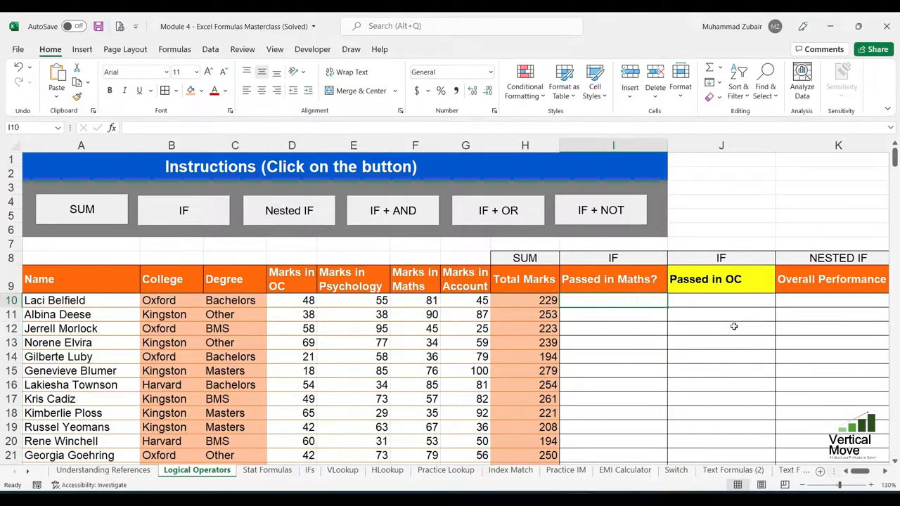
{"action": "left_click", "coordinate": [208, 219]}
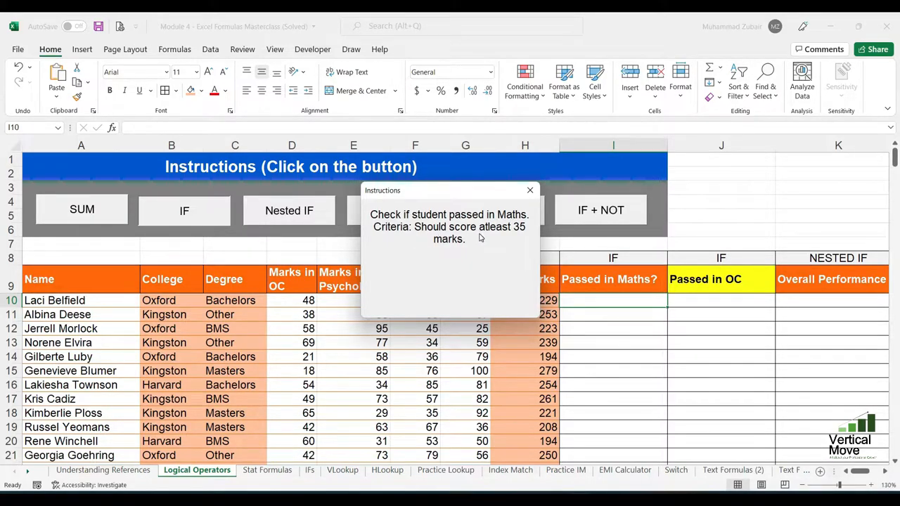
{"action": "left_click", "coordinate": [530, 190]}
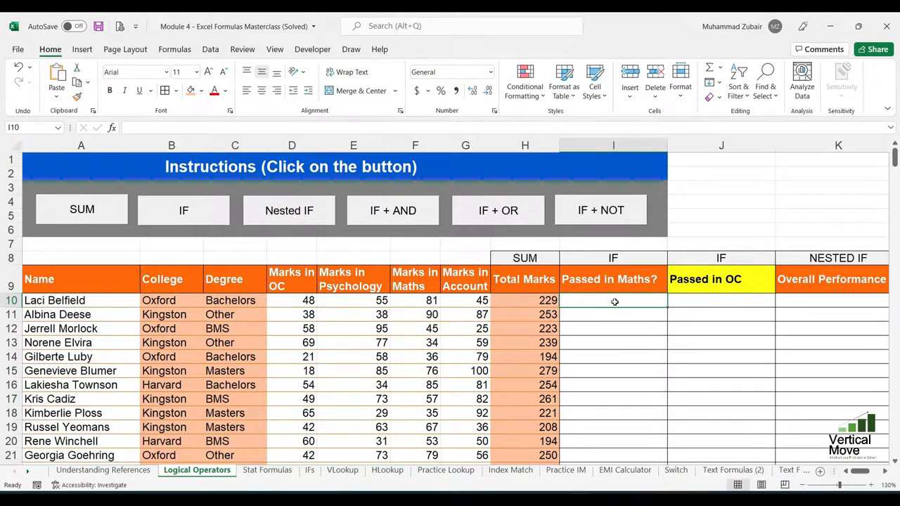
{"action": "left_click_drag", "start_coordinate": [414, 300], "coordinate": [424, 398]}
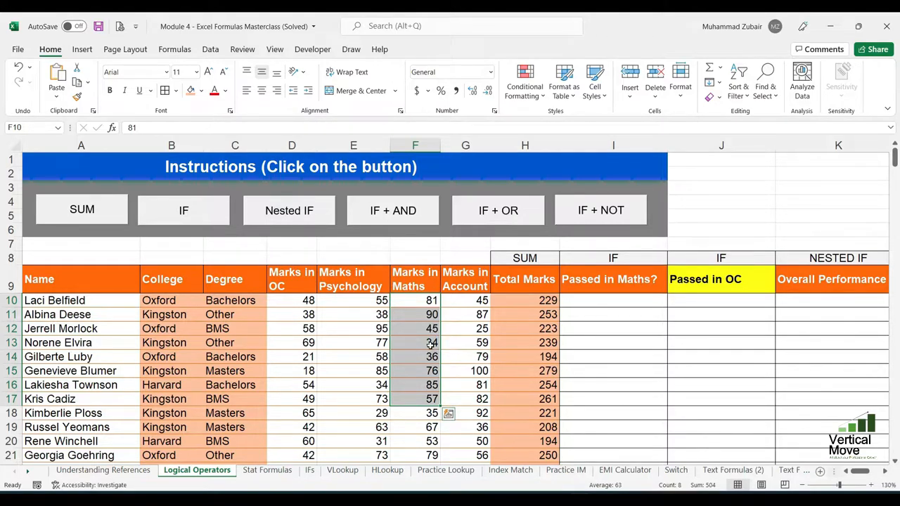
Step: Enter the formula =IF(F10>35,"PASS","FAIL") in cell I10 of the Passed in Maths? column
{"action": "left_click", "coordinate": [613, 300]}
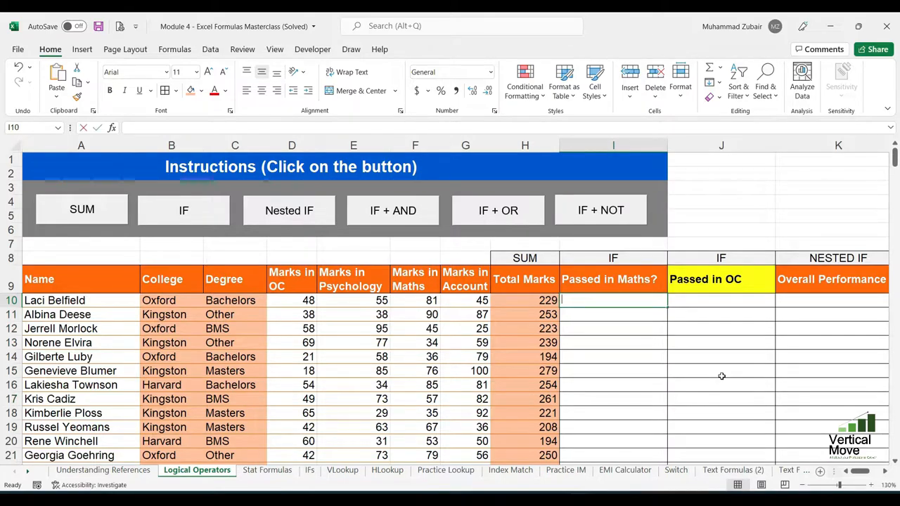
{"action": "type", "text": "=IF"}
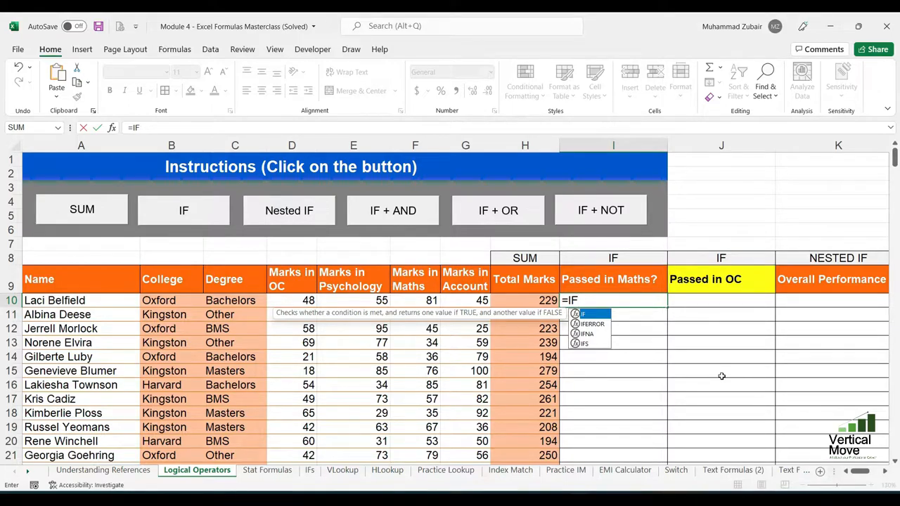
{"action": "type", "text": "("}
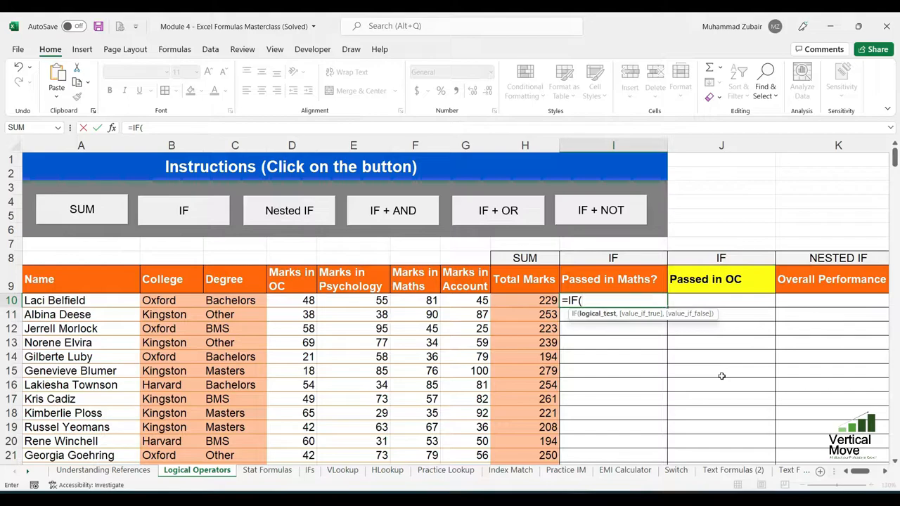
{"action": "left_click", "coordinate": [423, 302]}
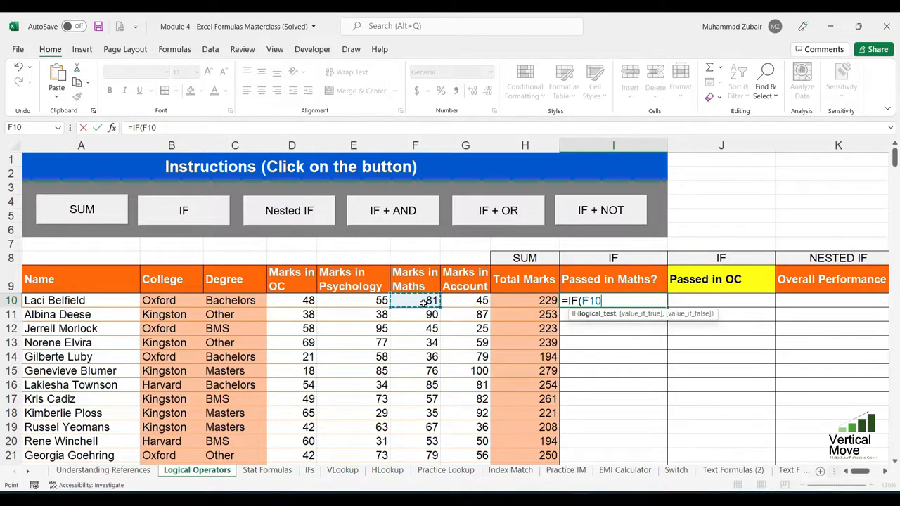
{"action": "type", "text": "="}
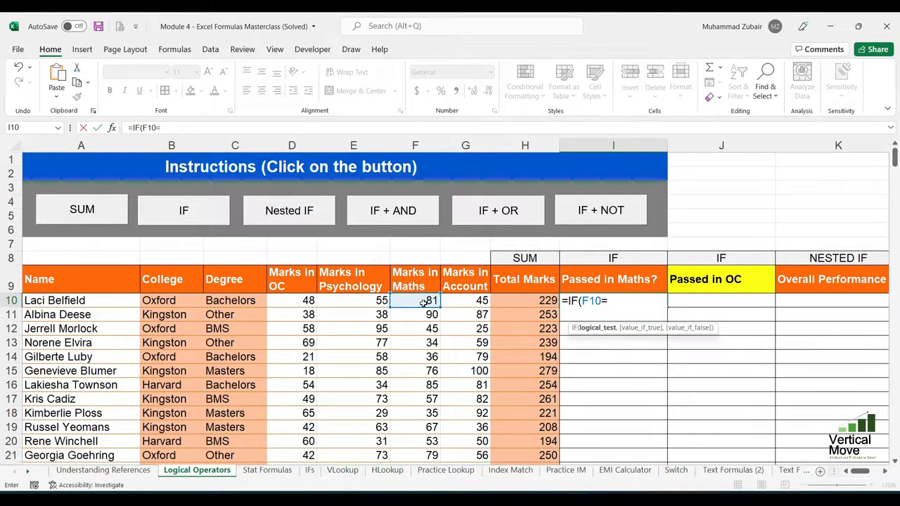
{"action": "key", "text": "BackSpace"}
{"action": "type", "text": ">35,"}
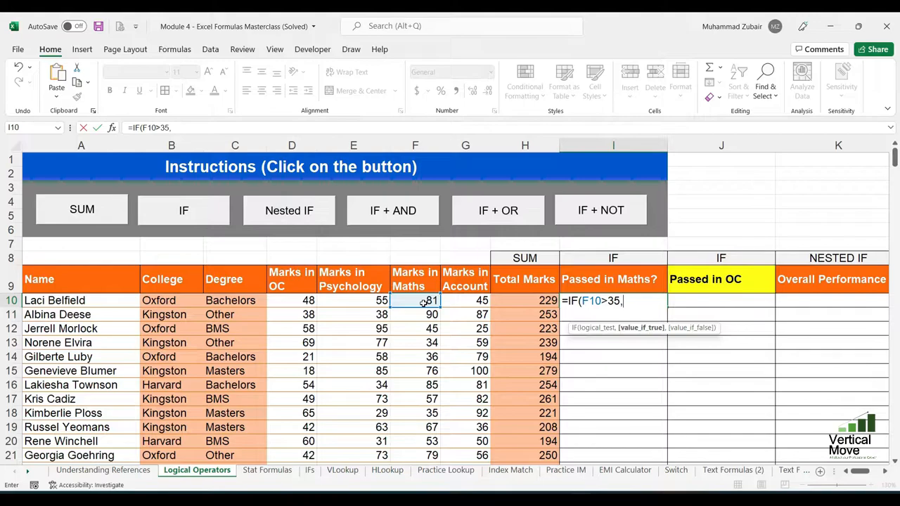
{"action": "type", "text": "\"PASS"}
{"action": "type", "text": ","}
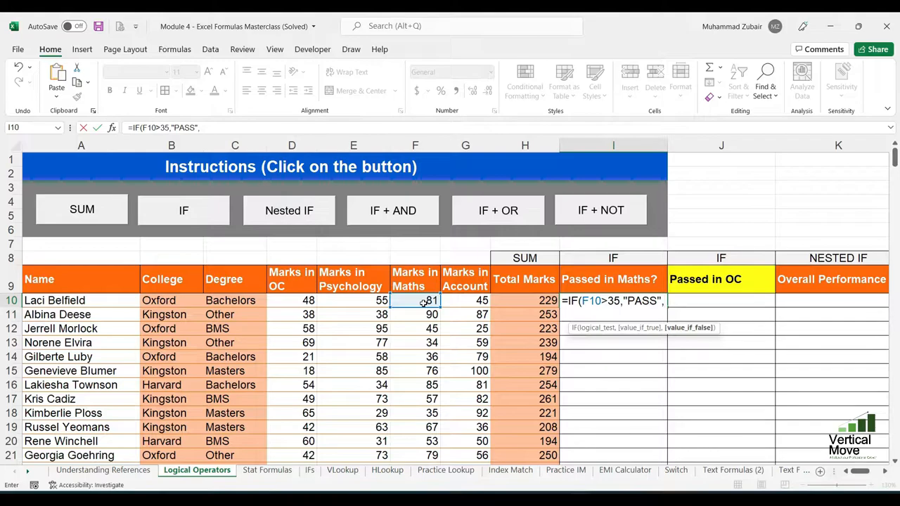
{"action": "type", "text": "FAIL\")"}
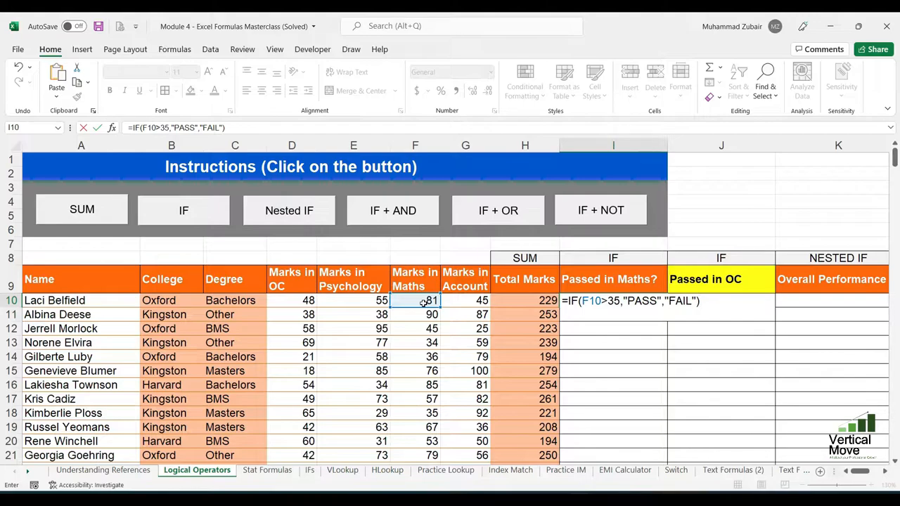
{"action": "key", "text": "Return"}
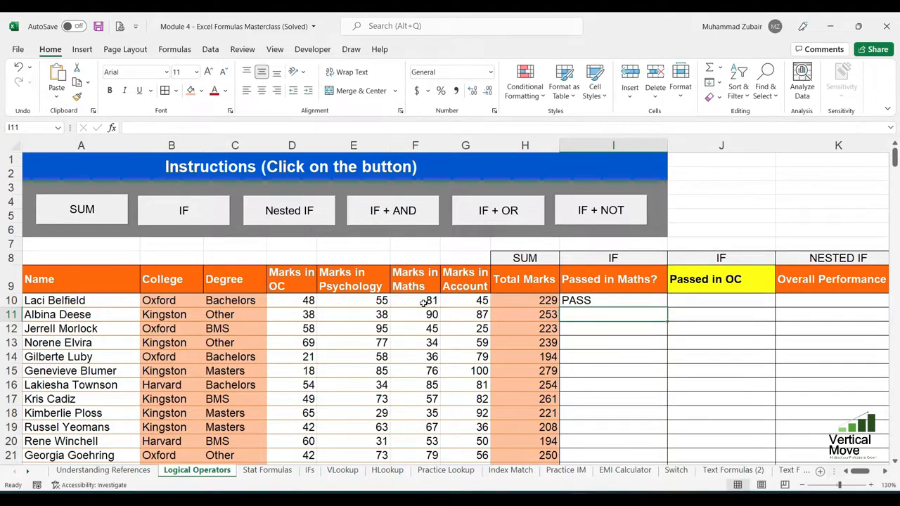
Step: Test the pass formula by setting the first student's Maths mark in F10 to 35 and then 36
{"action": "left_click", "coordinate": [404, 302]}
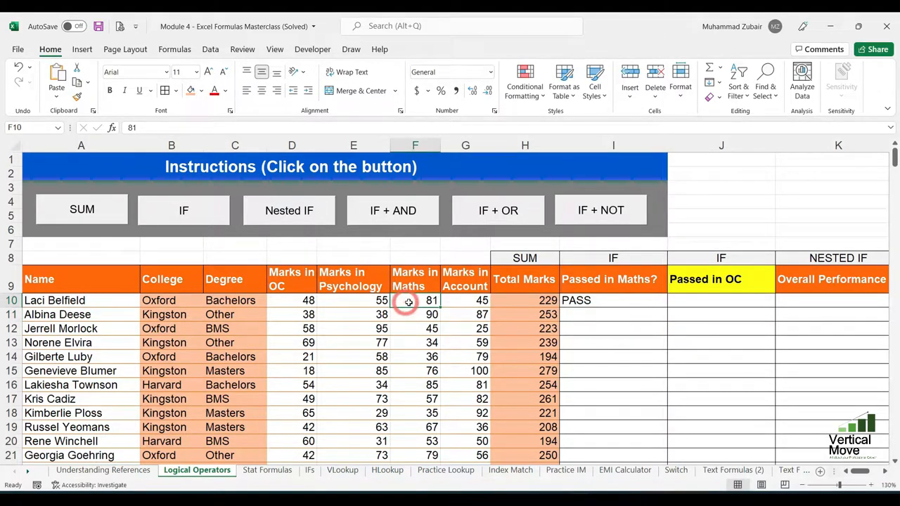
{"action": "left_click", "coordinate": [590, 301]}
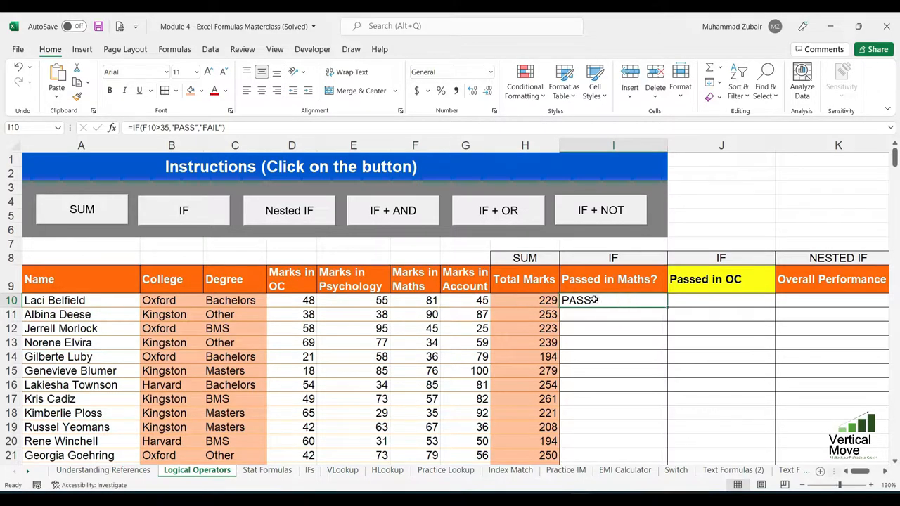
{"action": "left_click", "coordinate": [426, 300]}
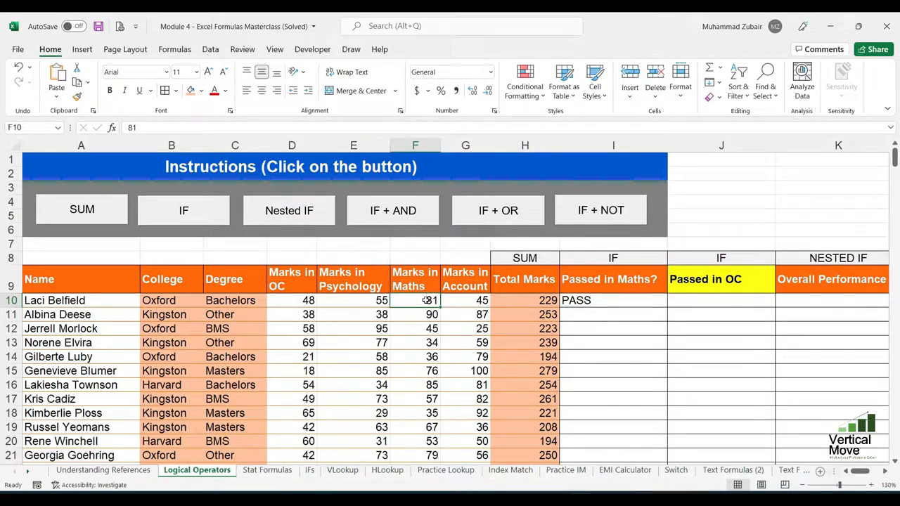
{"action": "type", "text": "35"}
{"action": "key", "text": "Return"}
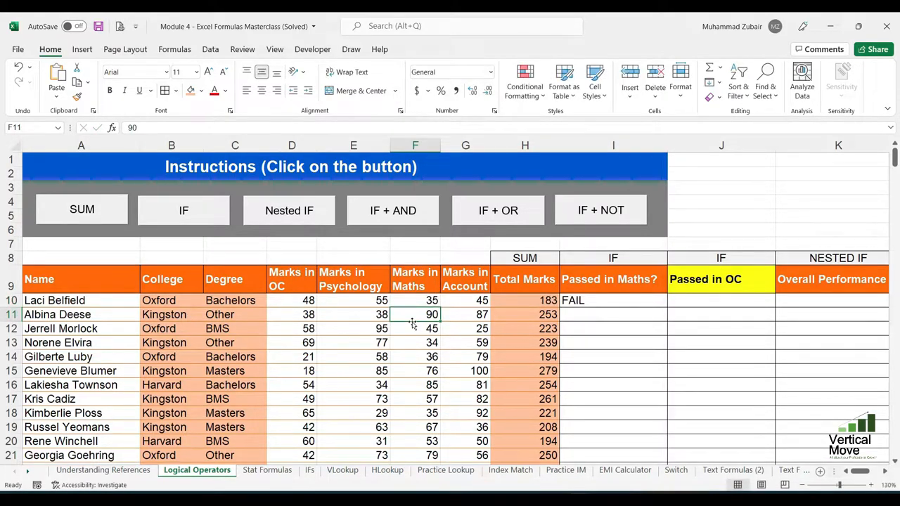
{"action": "key", "text": "Up"}
{"action": "type", "text": "36"}
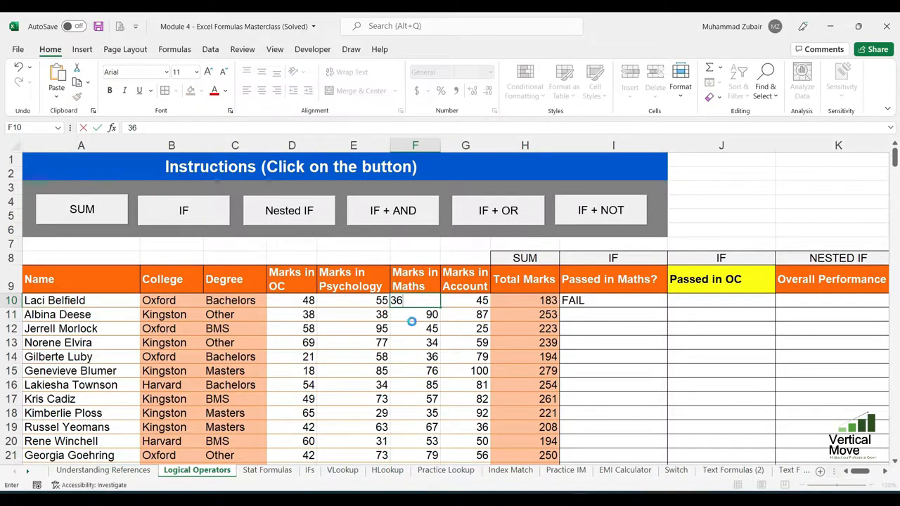
{"action": "key", "text": "Return"}
{"action": "key", "text": "Up"}
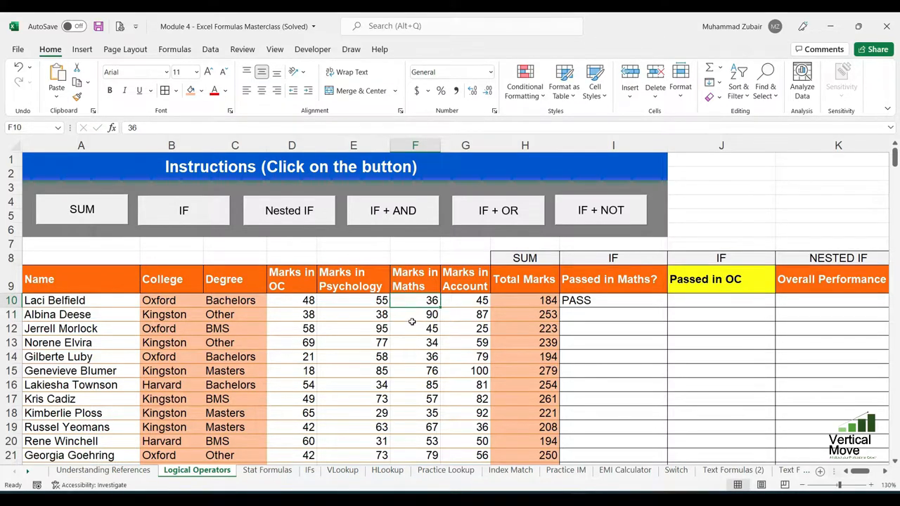
Step: Test the pass formula with a Maths mark of 34 in F10, and restore the mark to 81
{"action": "type", "text": "34"}
{"action": "key", "text": "Return"}
{"action": "key", "text": "Up"}
{"action": "type", "text": "81"}
{"action": "key", "text": "Return"}
{"action": "key", "text": "Up"}
{"action": "key", "text": "ctrl+Right"}
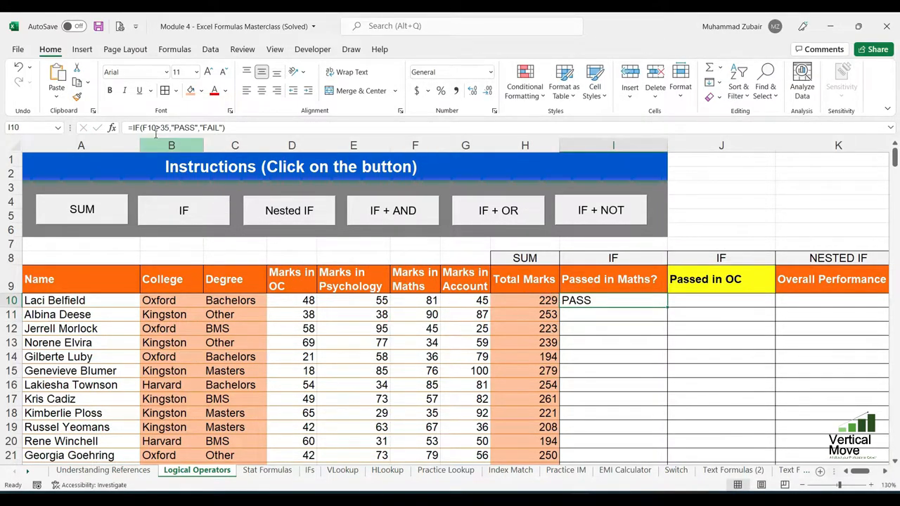
Step: Change the condition in the I10 formula to F10>=35 so that a mark of exactly 35 counts as a pass
{"action": "left_click", "coordinate": [611, 301]}
{"action": "double_click", "coordinate": [611, 300]}
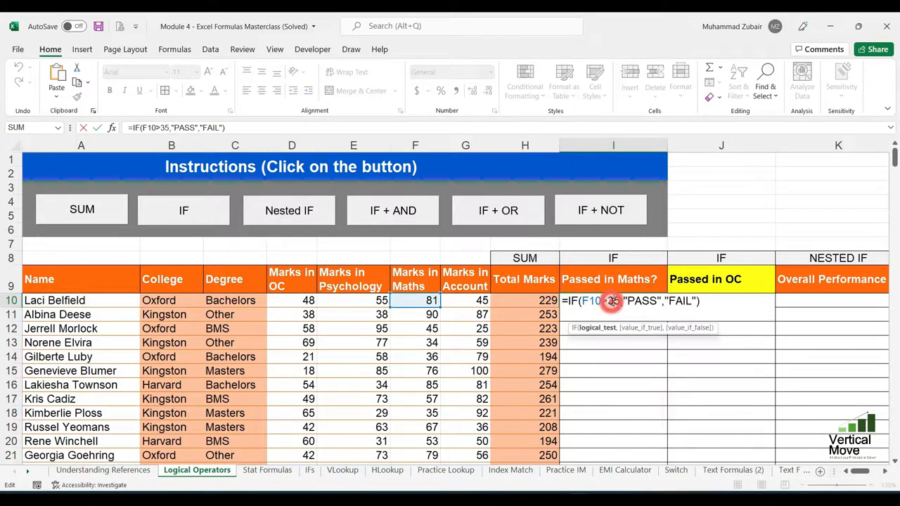
{"action": "key", "text": "Escape"}
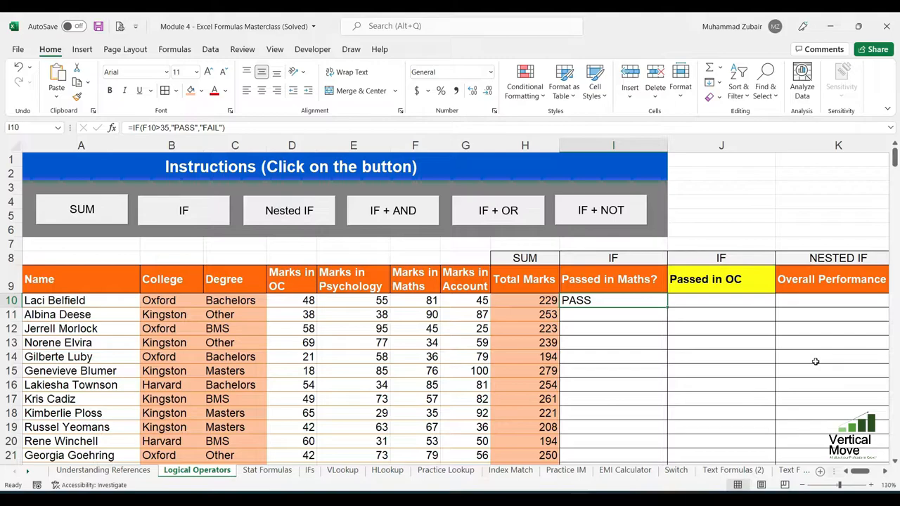
{"action": "key", "text": "F2"}
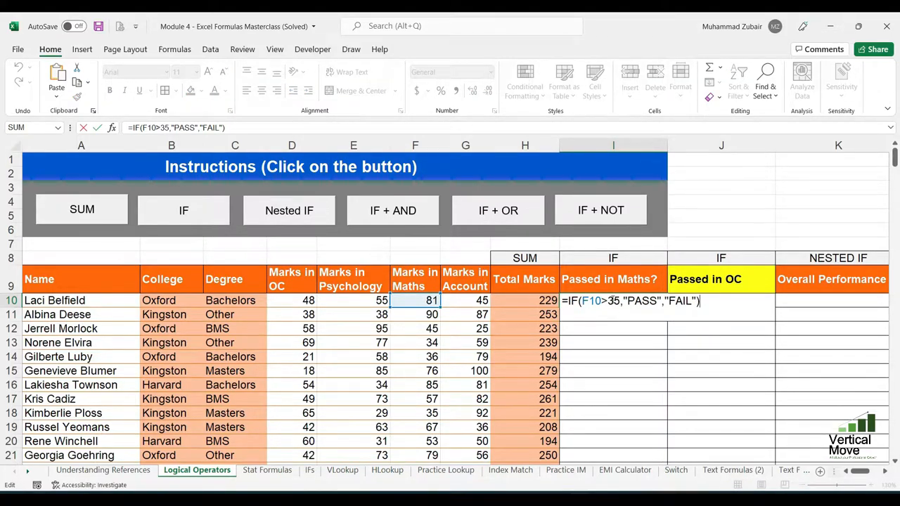
{"action": "left_click", "coordinate": [609, 302]}
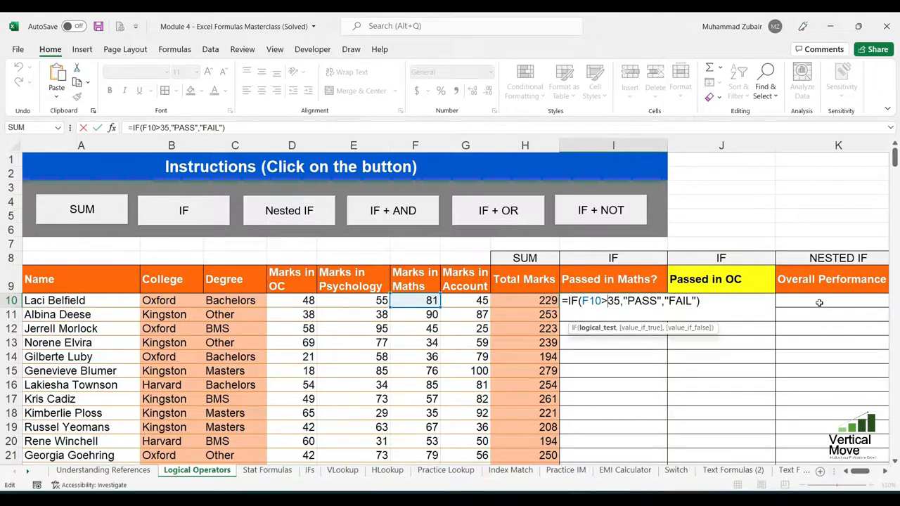
{"action": "type", "text": "="}
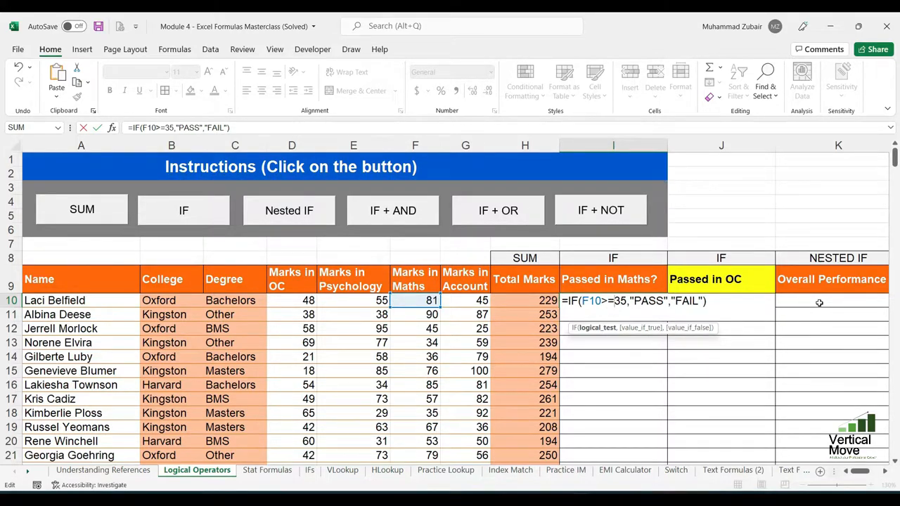
{"action": "key", "text": "Return"}
Step: Test the revised formula with Maths marks of 35 and 34 in F10, and restore the mark to 81
{"action": "key", "text": "Up"}
{"action": "key", "text": "ctrl+bracketleft"}
{"action": "key", "text": "F2"}
{"action": "type", "text": "35"}
{"action": "key", "text": "Return"}
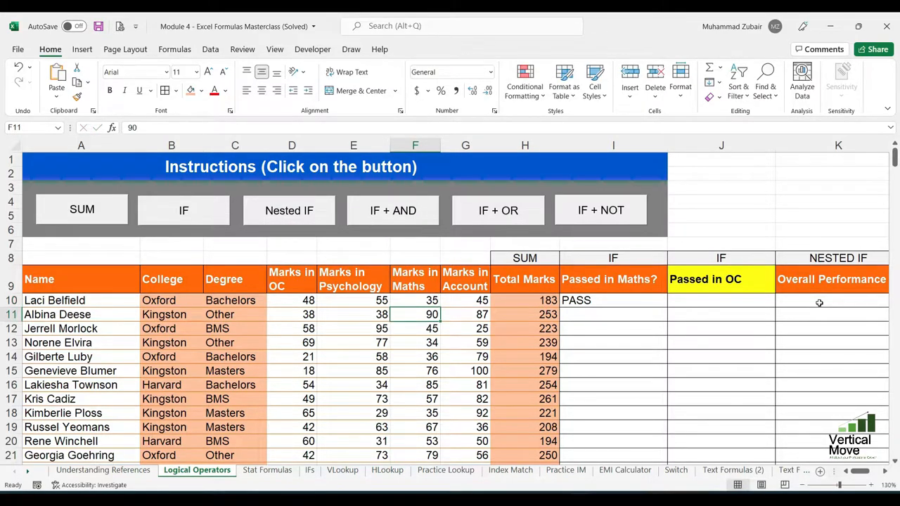
{"action": "key", "text": "Up"}
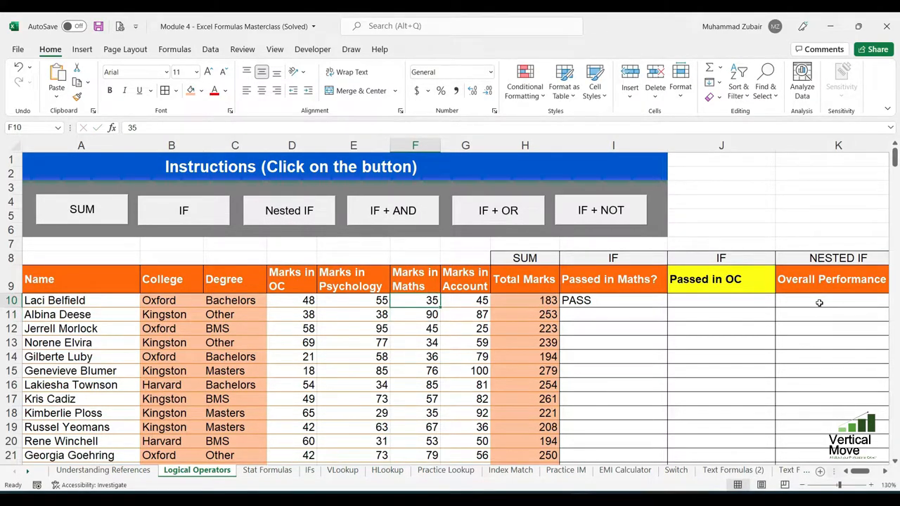
{"action": "type", "text": "34"}
{"action": "key", "text": "Return"}
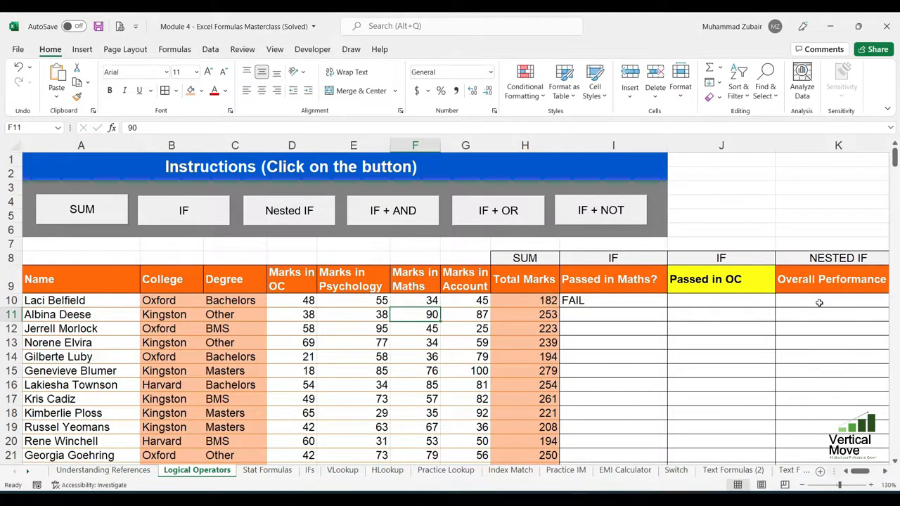
{"action": "key", "text": "Up"}
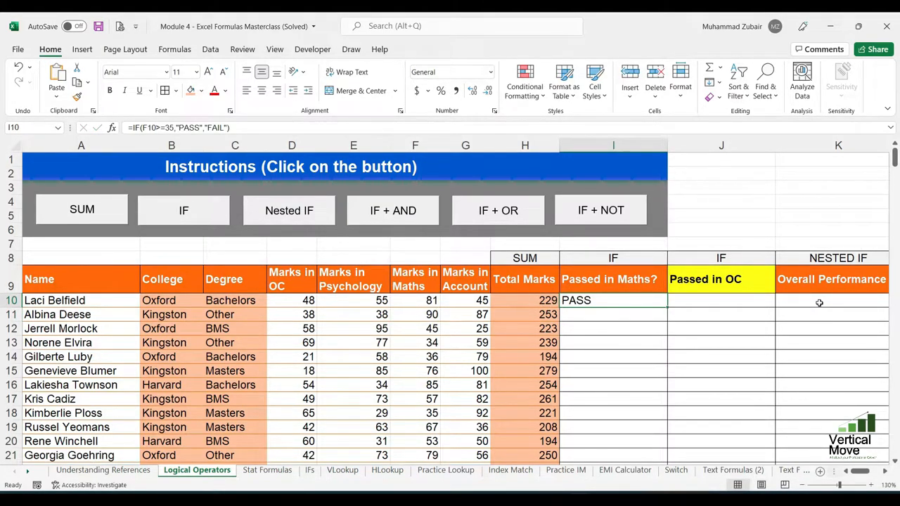
Step: Look over the remaining exercise columns from Passed in OC through Ivy League (Alternative)
{"action": "key", "text": "Right"}
{"action": "key", "text": "Up"}
{"action": "key", "text": "Up"}
{"action": "key", "text": "Up"}
{"action": "key", "text": "Up"}
{"action": "key", "text": "Up"}
{"action": "key", "text": "Up"}
{"action": "key", "text": "Up"}
{"action": "key", "text": "Up"}
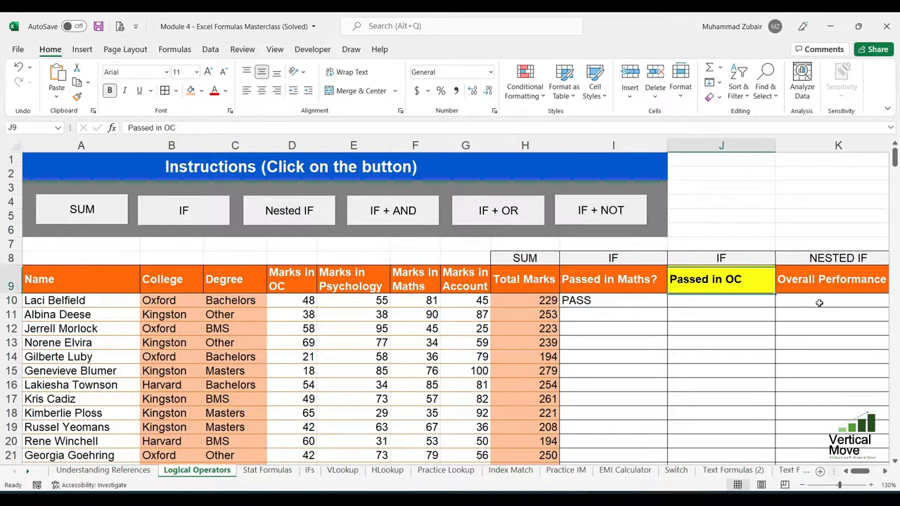
{"action": "key", "text": "Up"}
{"action": "key", "text": "Right"}
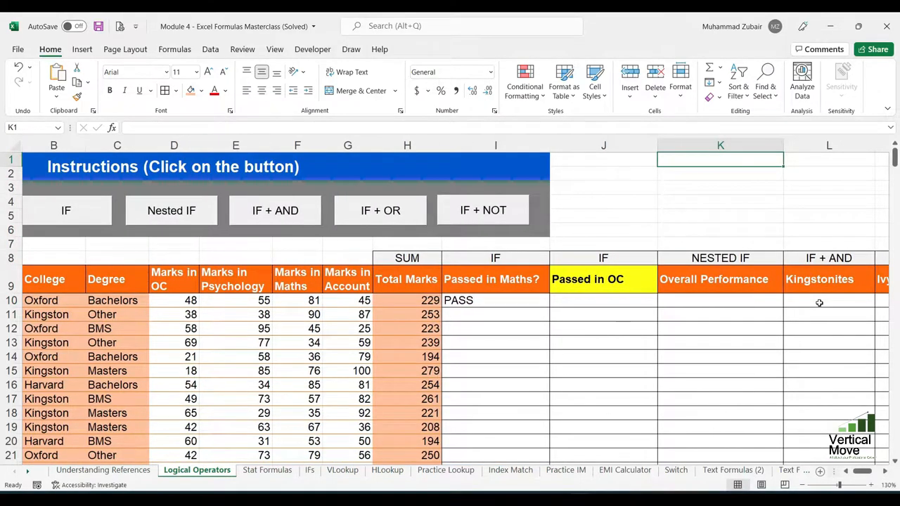
{"action": "key", "text": "Right"}
{"action": "key", "text": "Left"}
{"action": "key", "text": "Left"}
{"action": "key", "text": "Right"}
{"action": "key", "text": "Down"}
{"action": "key", "text": "Up"}
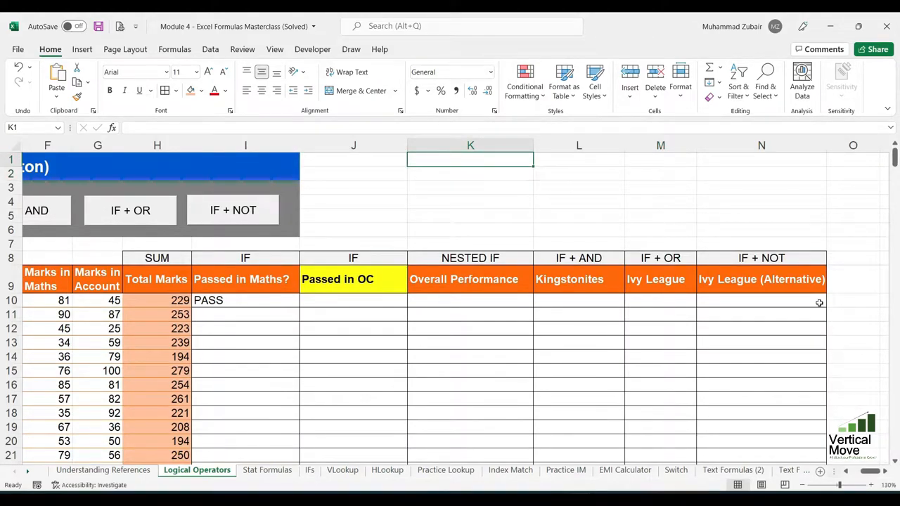
Step: Enter the comparison operators = and <> in cells K1 and K2
{"action": "type", "text": "="}
{"action": "key", "text": "Return"}
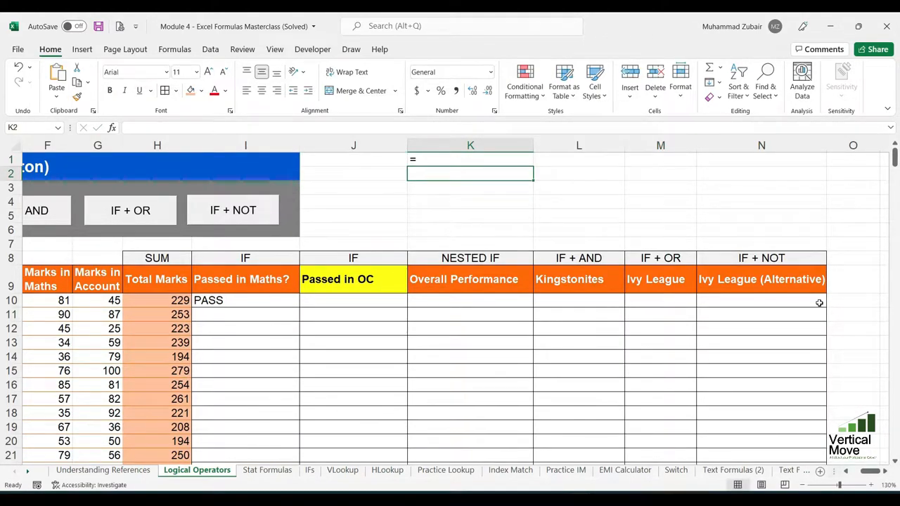
{"action": "type", "text": "<>"}
{"action": "key", "text": "Right"}
{"action": "key", "text": "Up"}
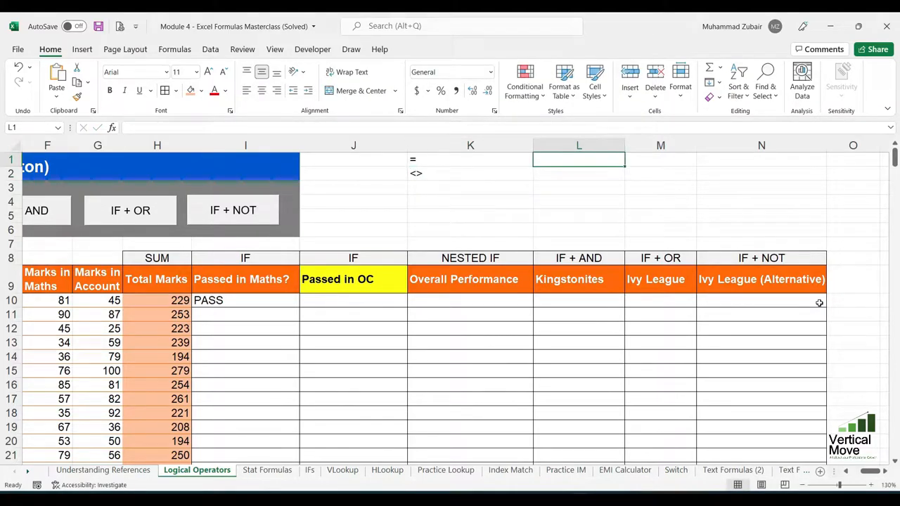
Step: Label the = and <> operators with Numerical in column L and Text in column M, covering L1:M2
{"action": "type", "text": "nUMERICAL"}
{"action": "key", "text": "Right"}
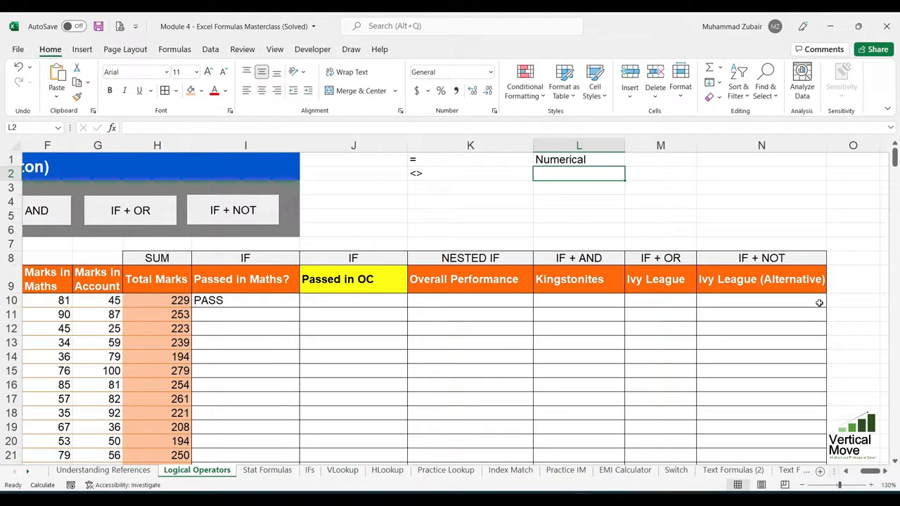
{"action": "type", "text": "Text"}
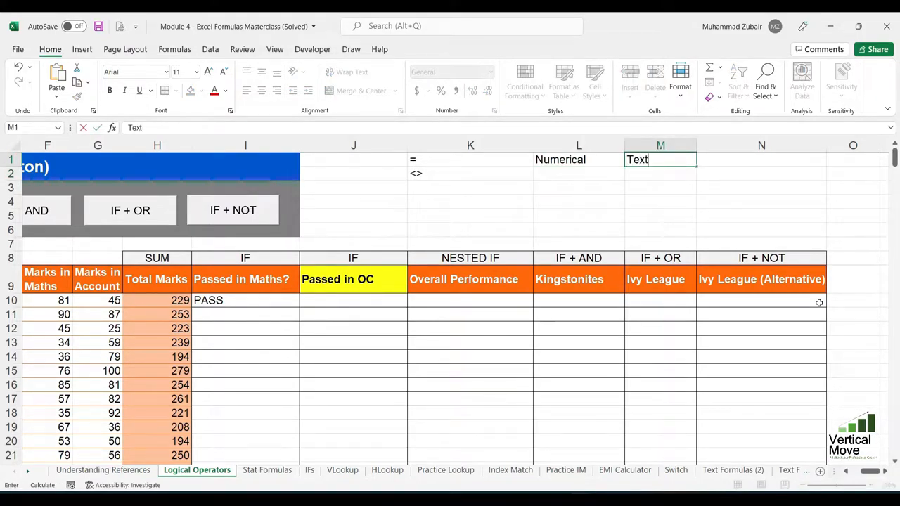
{"action": "key", "text": "Return"}
{"action": "key", "text": "Up"}
{"action": "key", "text": "Left"}
{"action": "key", "text": "shift+Right"}
{"action": "key", "text": "shift+Down"}
{"action": "key", "text": "ctrl+c"}
{"action": "key", "text": "ctrl+v"}
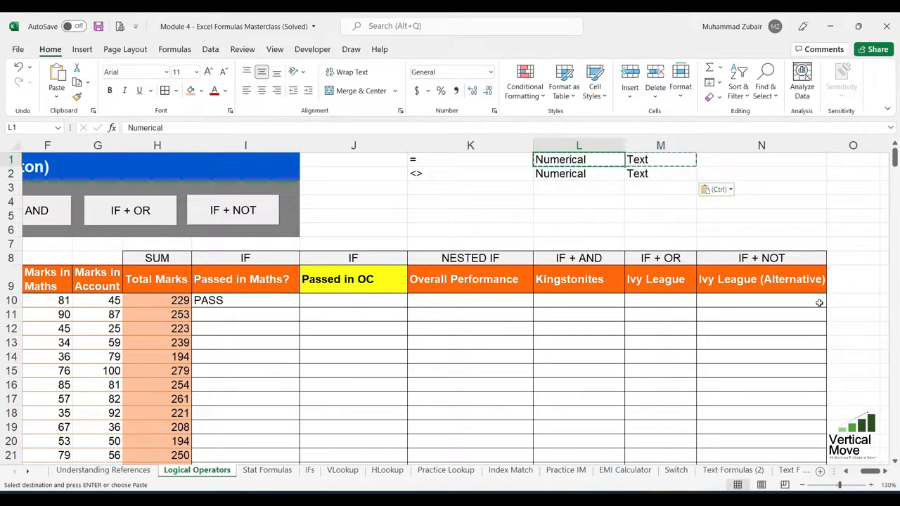
{"action": "key", "text": "Up"}
{"action": "key", "text": "Left"}
{"action": "key", "text": "Left"}
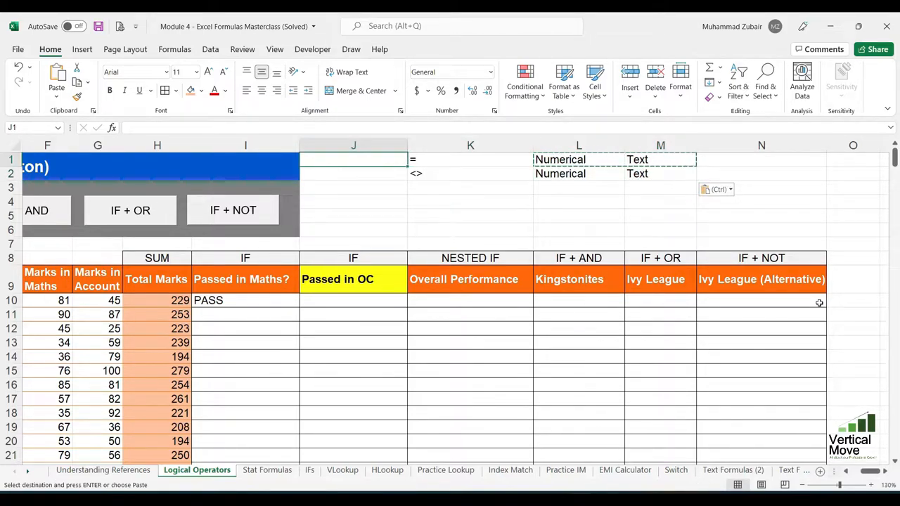
{"action": "key", "text": "Right"}
{"action": "key", "text": "Down"}
{"action": "key", "text": "Left"}
{"action": "key", "text": "Up"}
{"action": "key", "text": "Down"}
{"action": "key", "text": "Right"}
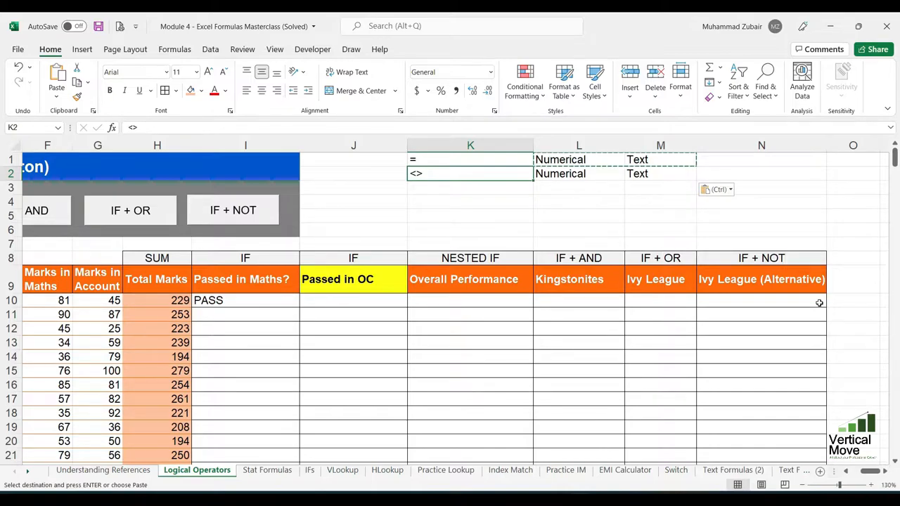
Step: Extend the operator list with >, <, <= and >= in cells K3 to K6
{"action": "key", "text": "Down"}
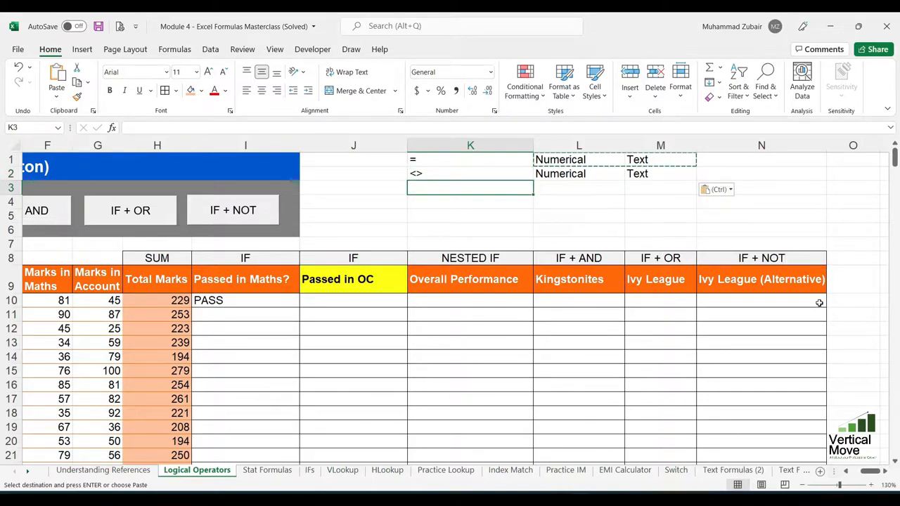
{"action": "type", "text": ">"}
{"action": "key", "text": "Return"}
{"action": "type", "text": "<"}
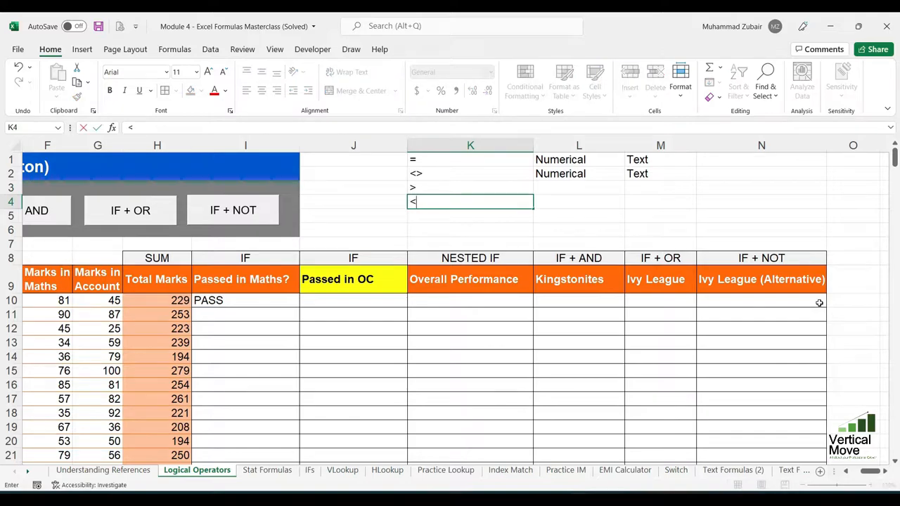
{"action": "key", "text": "Return"}
{"action": "type", "text": "<"}
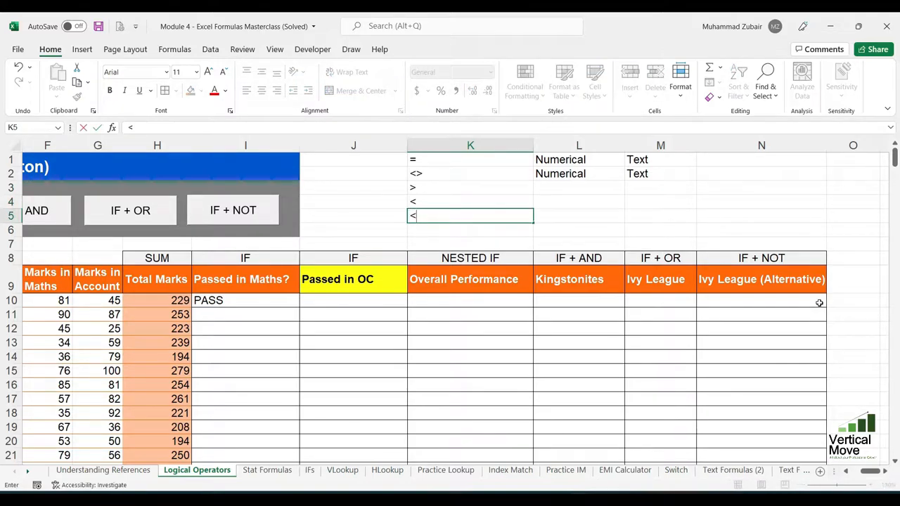
{"action": "type", "text": "="}
{"action": "key", "text": "Return"}
{"action": "type", "text": ">"}
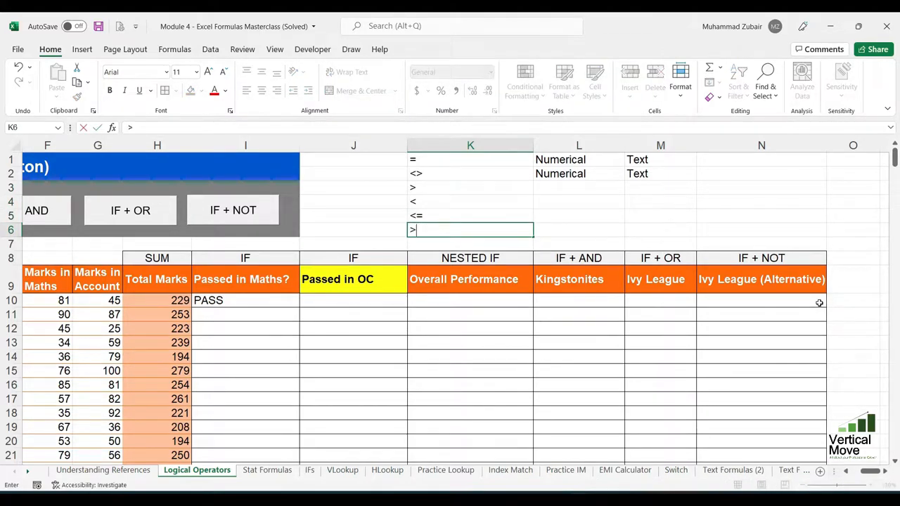
{"action": "type", "text": "="}
Step: Fill the >, <, <= and >= operator cells K3:K6 with light orange
{"action": "key", "text": "Up"}
{"action": "key", "text": "Up"}
{"action": "key", "text": "Up"}
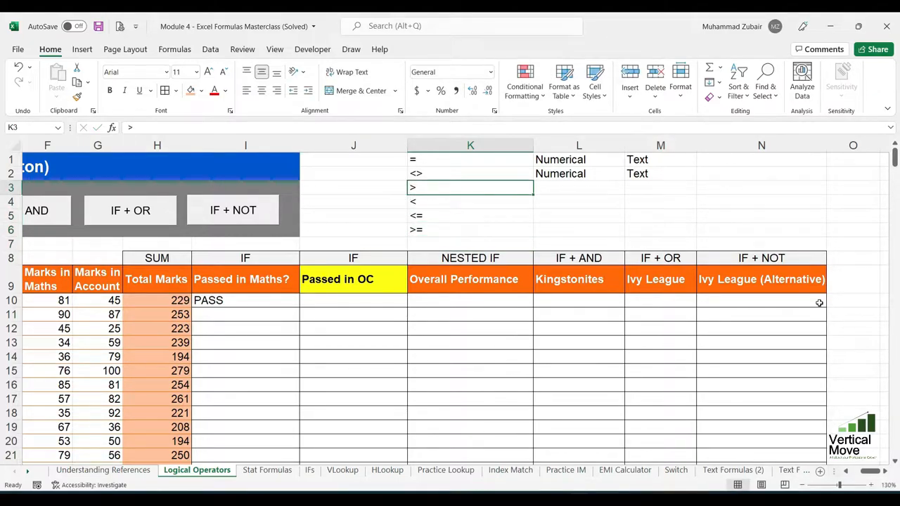
{"action": "key", "text": "shift+Down"}
{"action": "key", "text": "shift+Down"}
{"action": "key", "text": "shift+Down"}
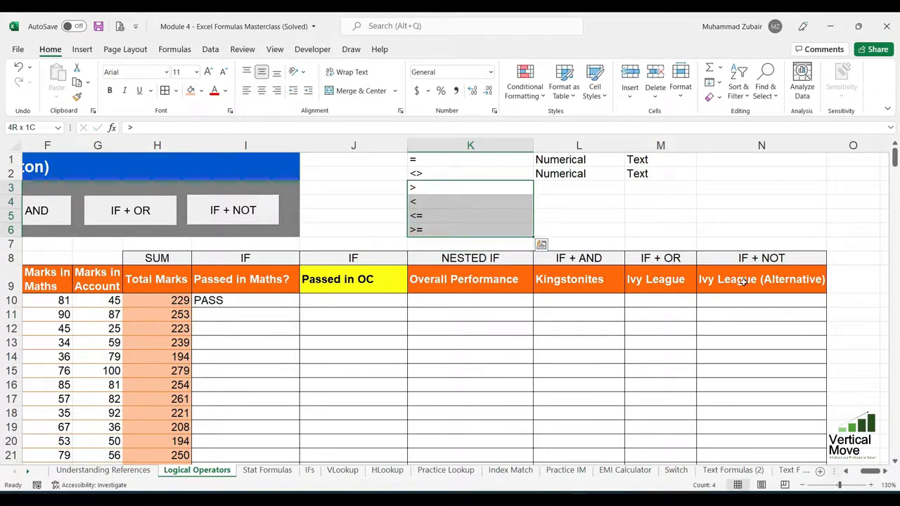
{"action": "left_click", "coordinate": [190, 90]}
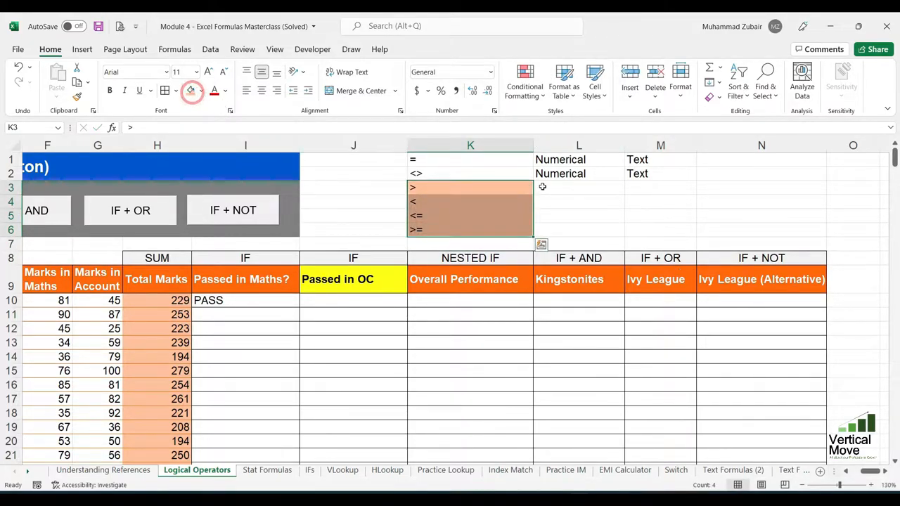
Step: Copy the Numerical label from L2 down through L6
{"action": "left_click", "coordinate": [597, 187]}
{"action": "left_click", "coordinate": [597, 174]}
{"action": "left_click_drag", "start_coordinate": [624, 180], "coordinate": [624, 237]}
Step: Fill the = and <> rows of the operator list, K1:M2, with light green
{"action": "left_click_drag", "start_coordinate": [458, 160], "coordinate": [655, 173]}
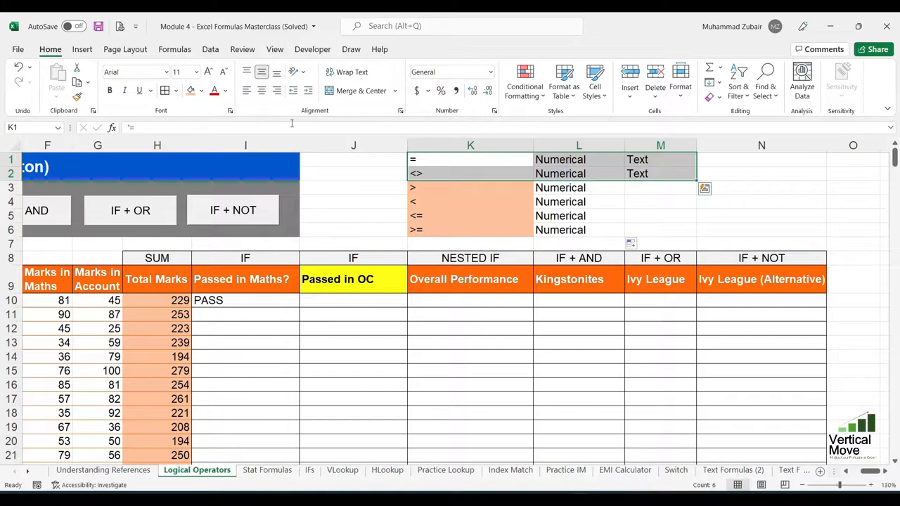
{"action": "left_click", "coordinate": [201, 90]}
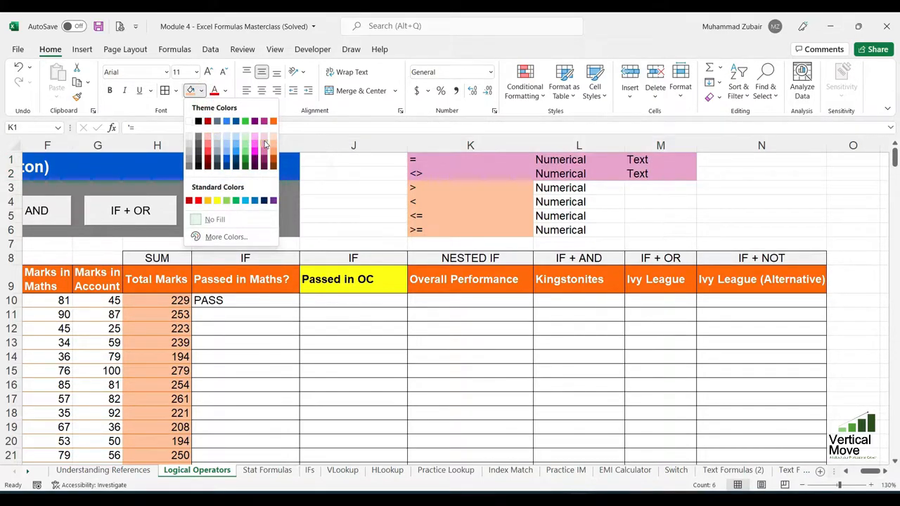
{"action": "left_click", "coordinate": [245, 140]}
{"action": "left_click", "coordinate": [547, 190]}
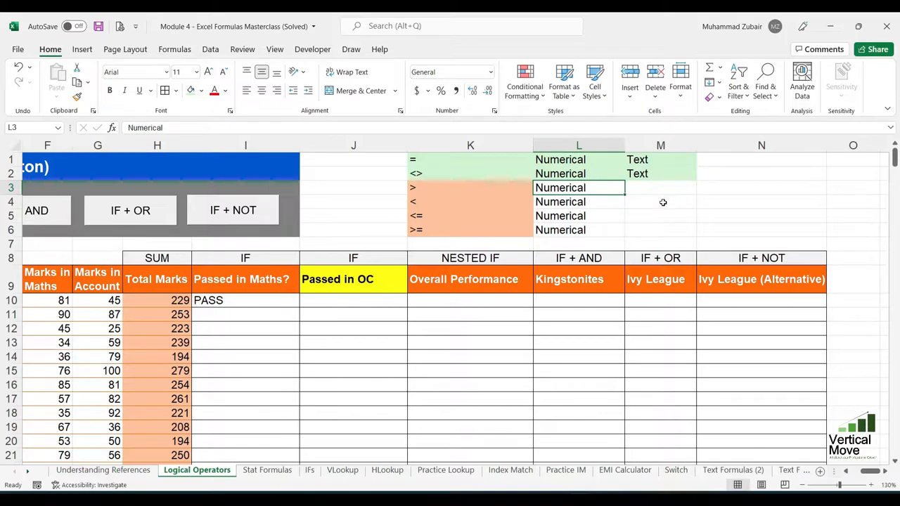
Step: Review the operator list and the row 10 marks needed for the Passed in OC column
{"action": "left_click_drag", "start_coordinate": [473, 156], "coordinate": [550, 227]}
{"action": "left_click", "coordinate": [463, 190]}
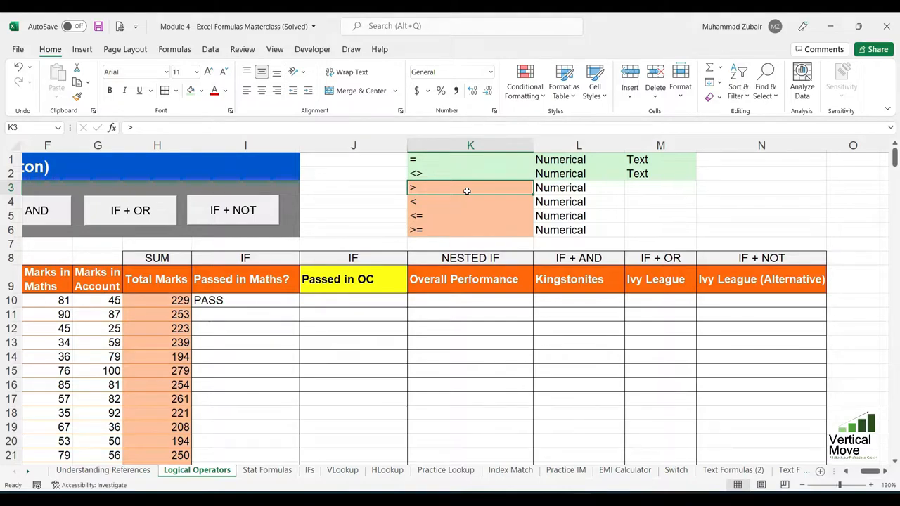
{"action": "left_click", "coordinate": [344, 302]}
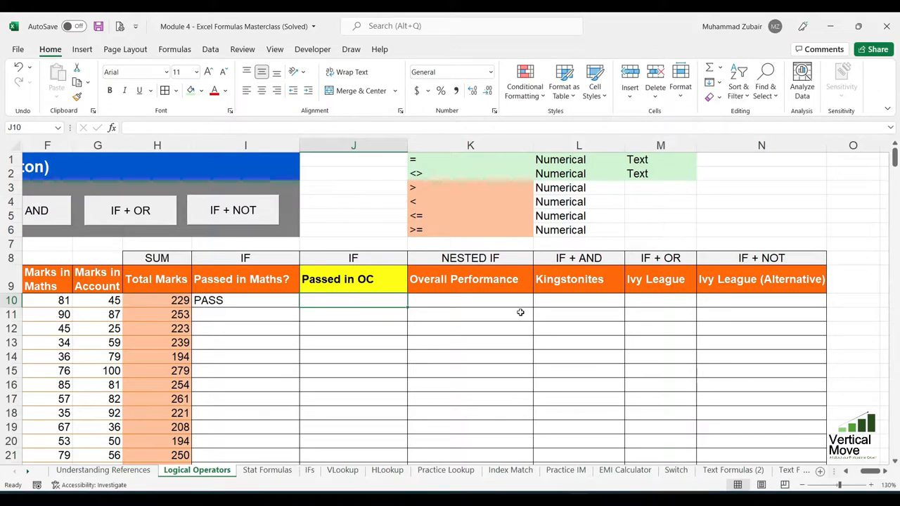
{"action": "key", "text": "Left"}
{"action": "key", "text": "Left"}
{"action": "key", "text": "Left"}
{"action": "key", "text": "Left"}
{"action": "key", "text": "Left"}
{"action": "key", "text": "Left"}
{"action": "key", "text": "Left"}
{"action": "key", "text": "Right"}
{"action": "key", "text": "Right"}
{"action": "key", "text": "Right"}
{"action": "key", "text": "Right"}
{"action": "key", "text": "Right"}
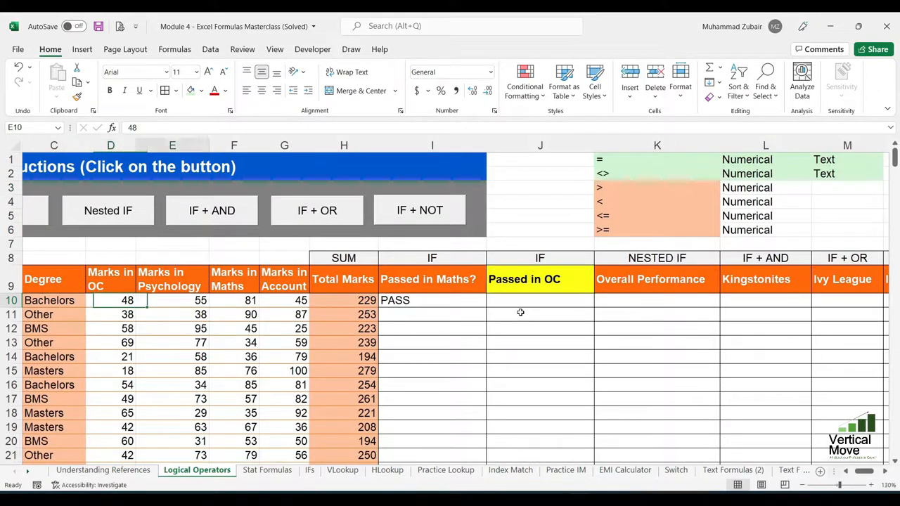
{"action": "left_click", "coordinate": [520, 312]}
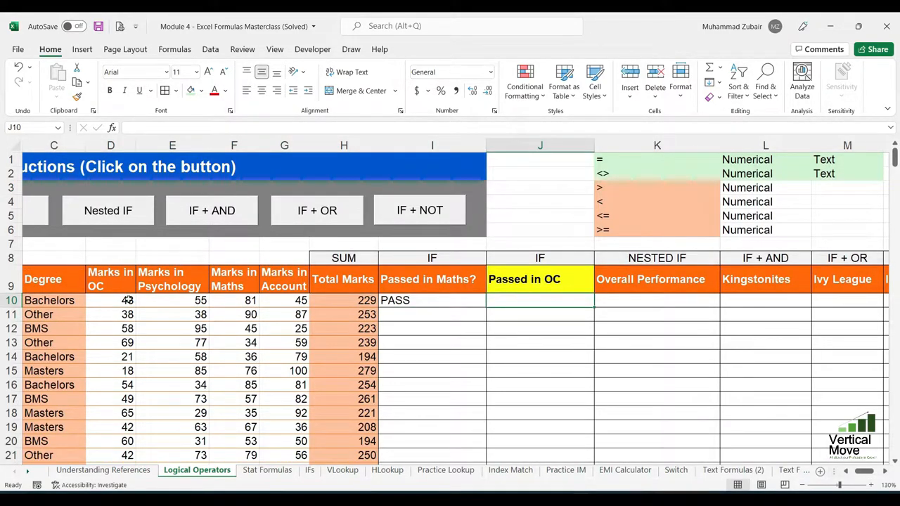
Step: Enter the formula =IF(D10>=35,"Pass","Fail") in J10 under Passed in OC
{"action": "left_click", "coordinate": [128, 299]}
{"action": "left_click", "coordinate": [520, 300]}
{"action": "type", "text": "=if"}
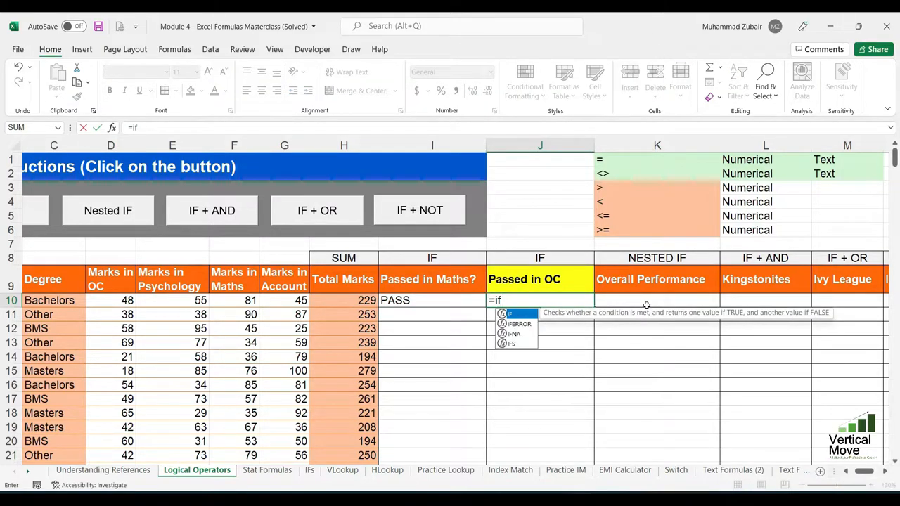
{"action": "key", "text": "Tab"}
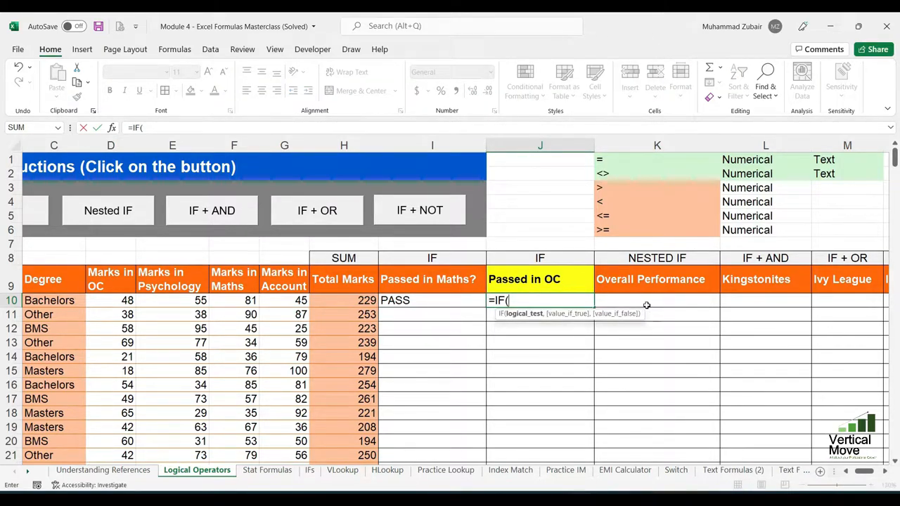
{"action": "key", "text": "Left"}
{"action": "key", "text": "Left"}
{"action": "key", "text": "Left"}
{"action": "key", "text": "Left"}
{"action": "key", "text": "Left"}
{"action": "key", "text": "Left"}
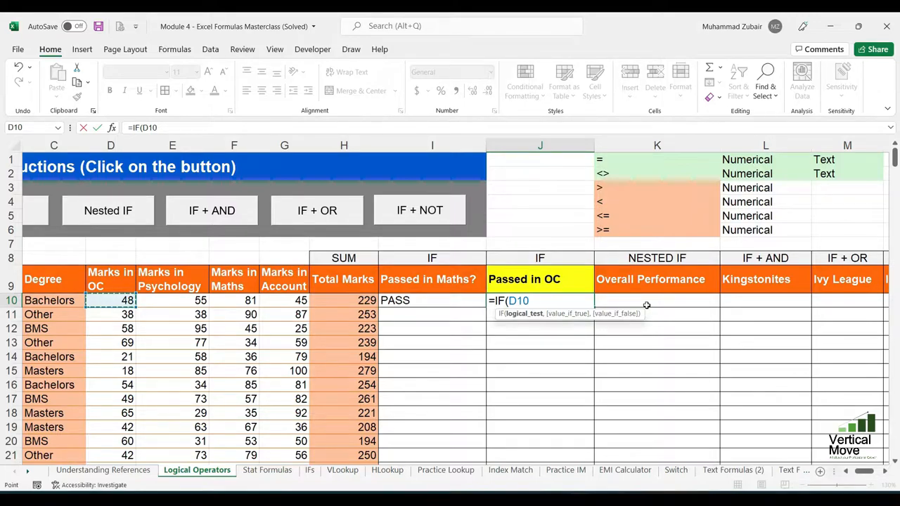
{"action": "type", "text": ">=35"}
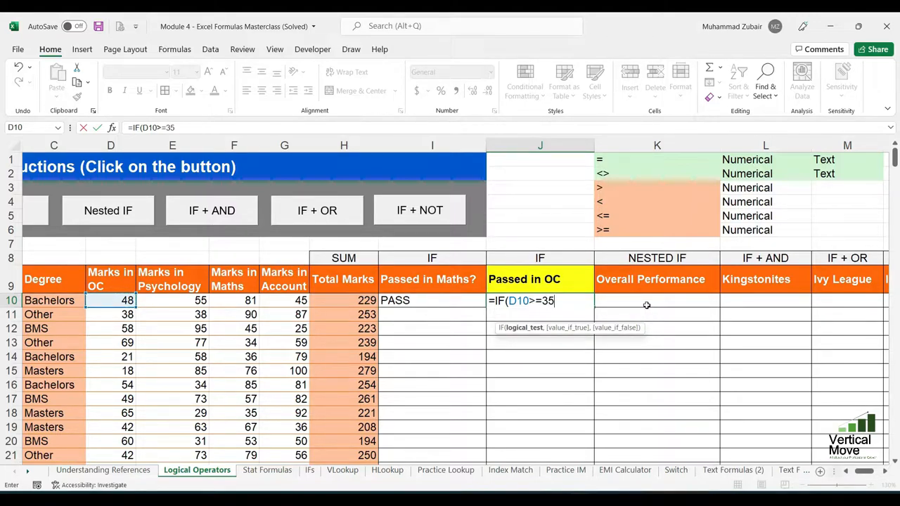
{"action": "type", "text": ",\"Pass\","}
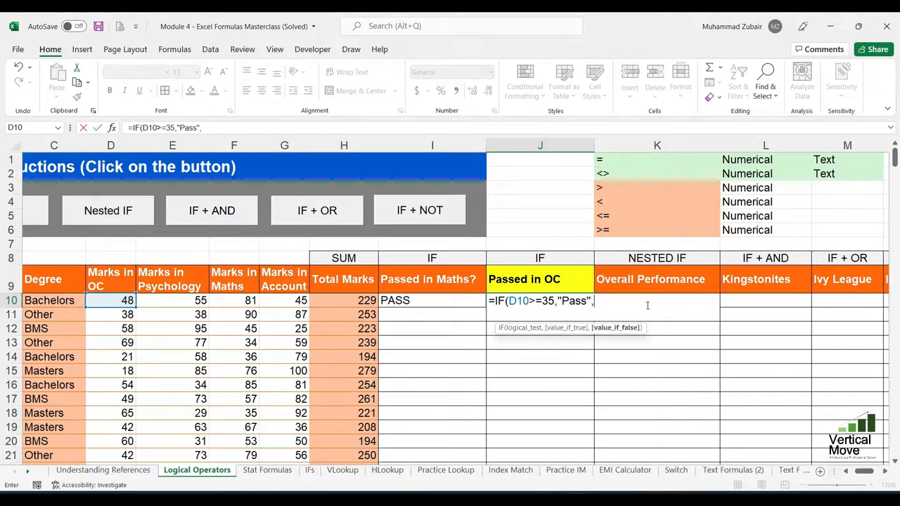
{"action": "type", "text": "\"Fail\")"}
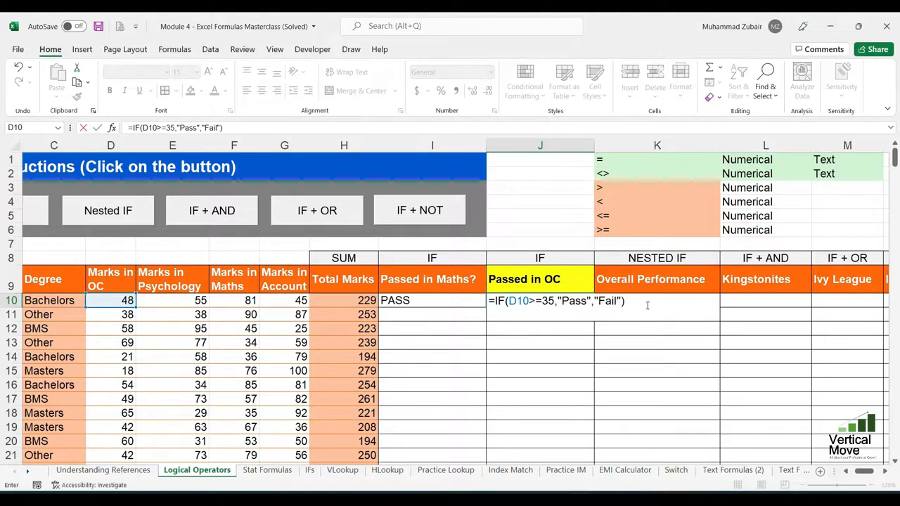
{"action": "key", "text": "Return"}
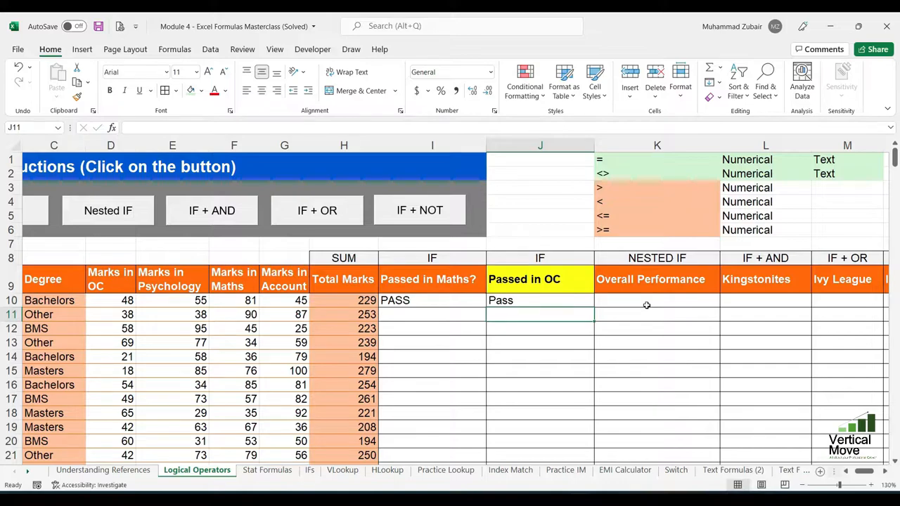
Step: Change the condition in the J10 formula to D10<35
{"action": "left_click", "coordinate": [558, 298]}
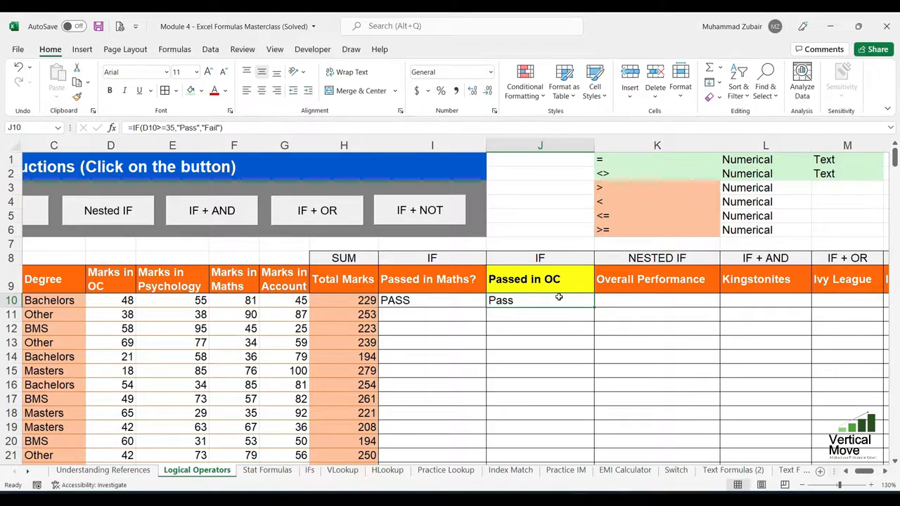
{"action": "double_click", "coordinate": [558, 297]}
{"action": "key", "text": "Left"}
{"action": "key", "text": "Left"}
{"action": "key", "text": "Left"}
{"action": "key", "text": "Left"}
{"action": "key", "text": "Left"}
{"action": "key", "text": "Left"}
{"action": "key", "text": "Left"}
{"action": "key", "text": "Left"}
{"action": "key", "text": "Left"}
{"action": "key", "text": "Left"}
{"action": "key", "text": "Left"}
{"action": "key", "text": "Left"}
{"action": "key", "text": "Left"}
{"action": "key", "text": "Left"}
{"action": "key", "text": "Left"}
{"action": "key", "text": "Left"}
{"action": "key", "text": "Left"}
{"action": "key", "text": "Left"}
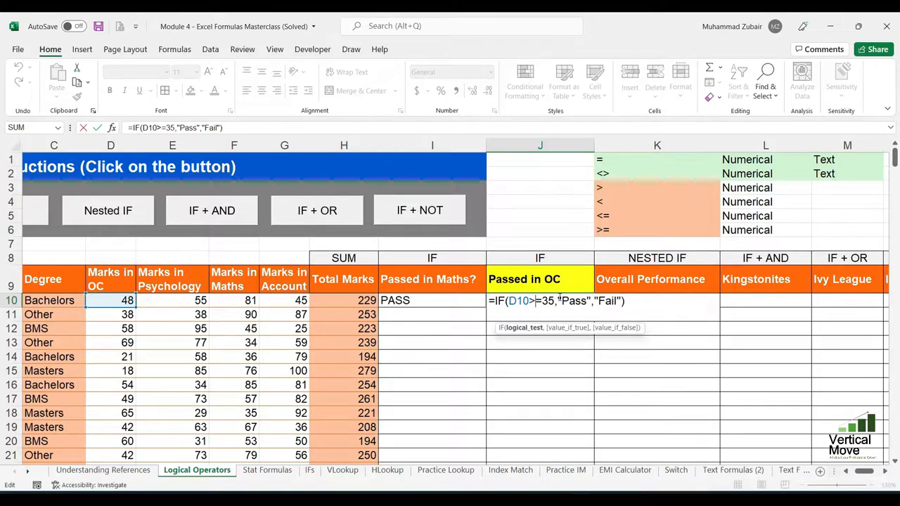
{"action": "key", "text": "Left"}
{"action": "key", "text": "shift+Right"}
{"action": "key", "text": "shift+Right"}
{"action": "type", "text": "<"}
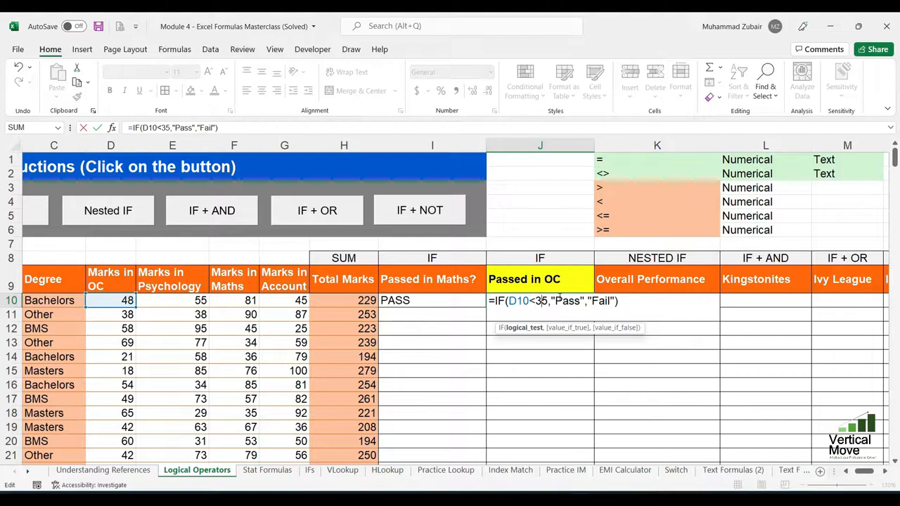
Step: Replace the value-if-true "Pass" in the J10 formula with "Fail"
{"action": "left_click", "coordinate": [557, 300]}
{"action": "key", "text": "shift+Right"}
{"action": "key", "text": "shift+Right"}
{"action": "key", "text": "shift+Right"}
{"action": "key", "text": "shift+Right"}
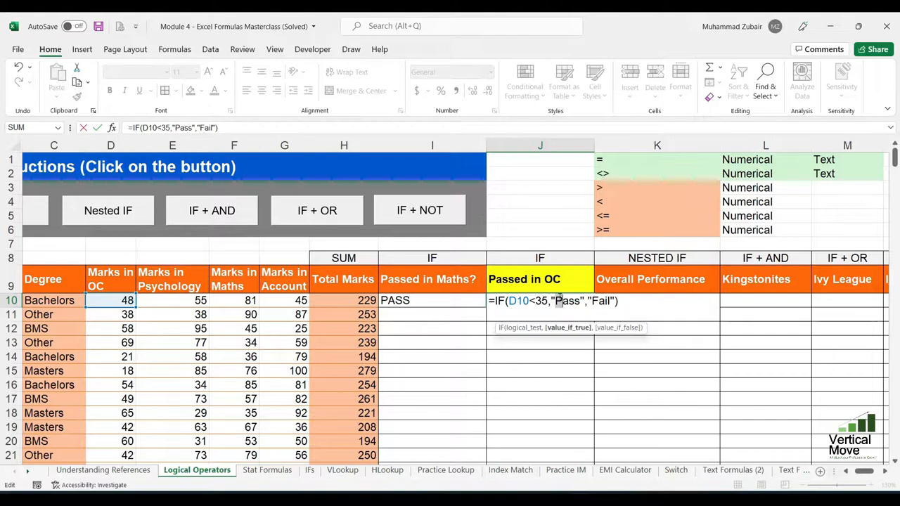
{"action": "key", "text": "shift+Right"}
{"action": "type", "text": "Fail"}
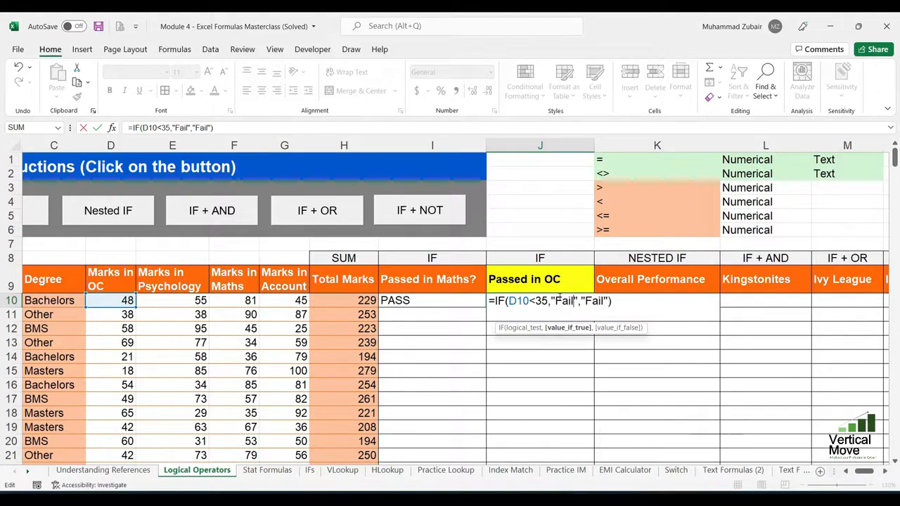
Step: Replace the value-if-false in the J10 formula with "Pass" and commit the formula
{"action": "key", "text": "Right"}
{"action": "key", "text": "Right"}
{"action": "key", "text": "shift+Right"}
{"action": "key", "text": "shift+Right"}
{"action": "key", "text": "shift+Right"}
{"action": "key", "text": "shift+Right"}
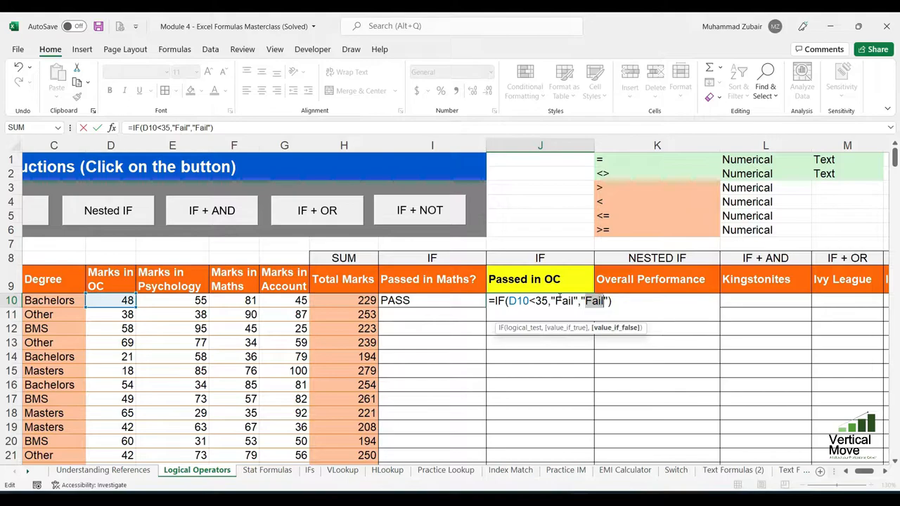
{"action": "type", "text": "Pass"}
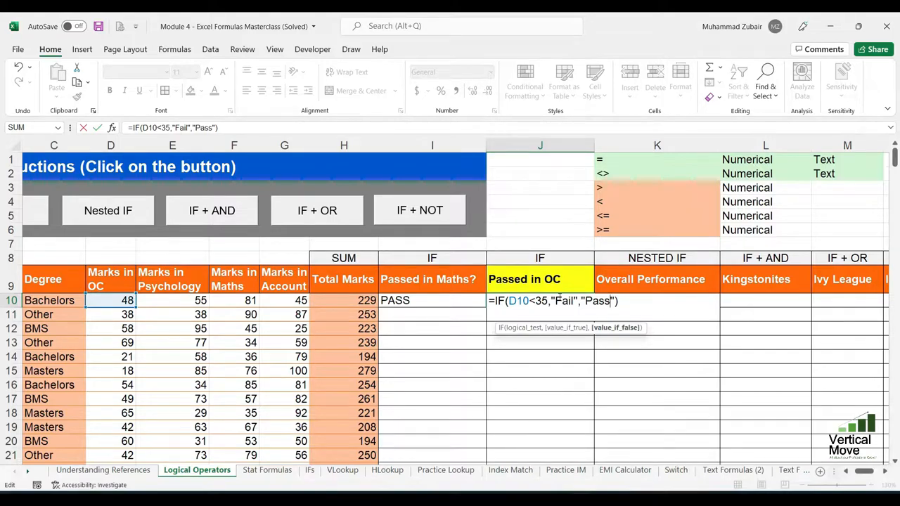
{"action": "key", "text": "Return"}
{"action": "key", "text": "Up"}
{"action": "key", "text": "Up"}
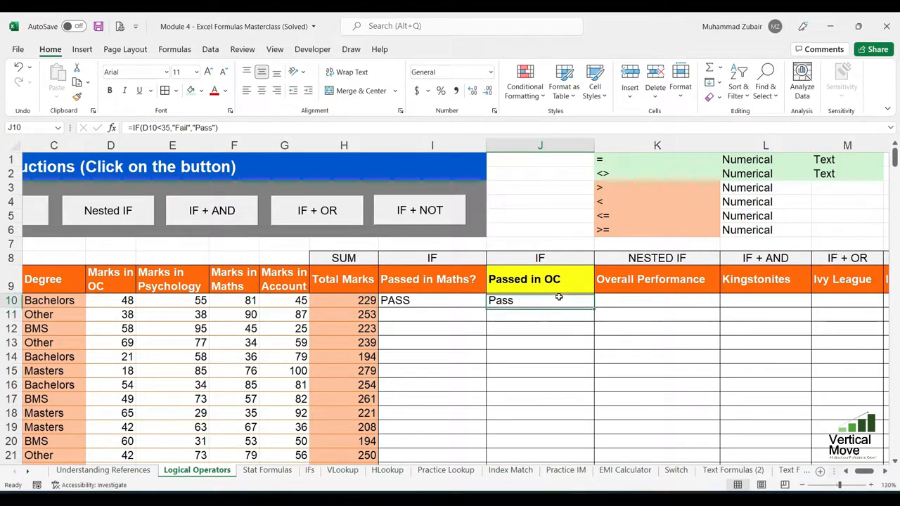
Step: Set the first student's Psychology marks in E10 to 36
{"action": "key", "text": "Down"}
{"action": "key", "text": "Left"}
{"action": "key", "text": "Left"}
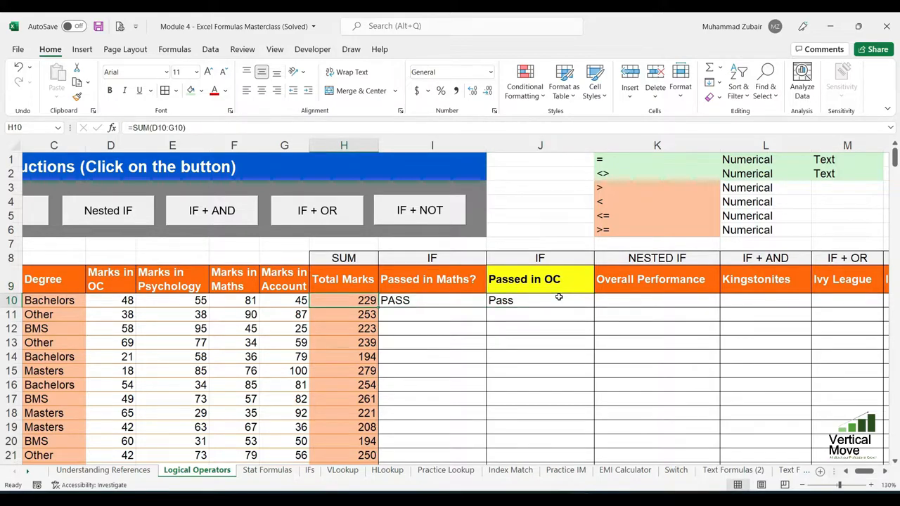
{"action": "key", "text": "Right"}
{"action": "key", "text": "Left"}
{"action": "key", "text": "Left"}
{"action": "key", "text": "Left"}
{"action": "key", "text": "Left"}
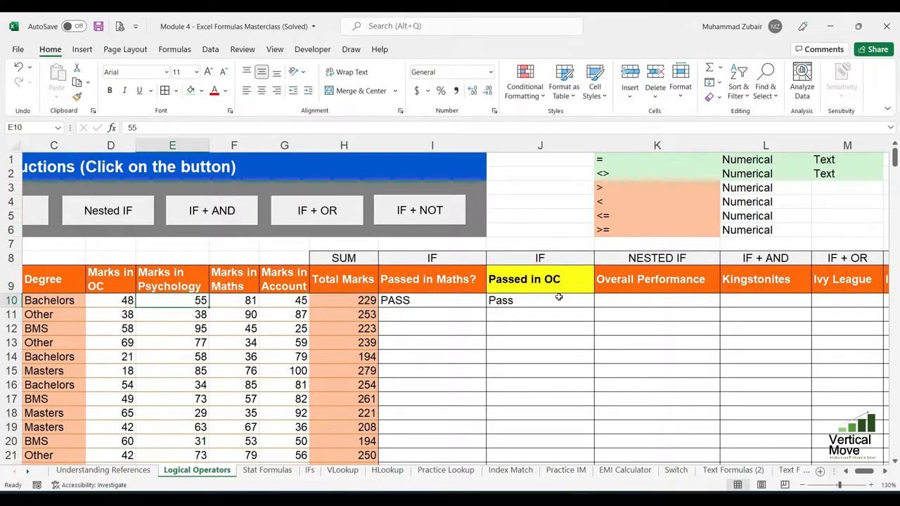
{"action": "type", "text": "36"}
{"action": "key", "text": "Left"}
Step: Set the first student's OC marks in D10 to 34 and check the Passed in OC result in J10
{"action": "type", "text": "36"}
{"action": "key", "text": "BackSpace"}
{"action": "type", "text": "4"}
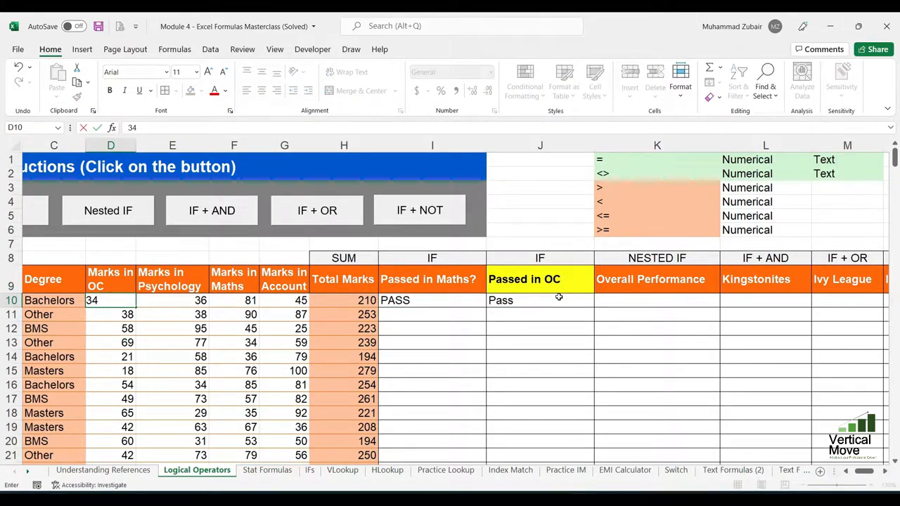
{"action": "key", "text": "Return"}
{"action": "left_click", "coordinate": [550, 280]}
{"action": "left_click", "coordinate": [548, 300]}
Step: Set the OC marks in D10 to 35 and fill the J10 formula down the Passed in OC column
{"action": "left_click", "coordinate": [102, 301]}
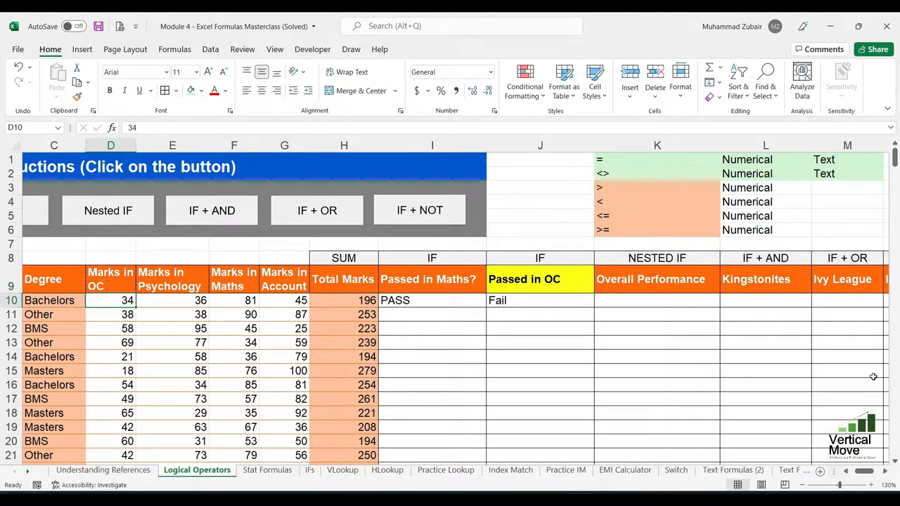
{"action": "type", "text": "35"}
{"action": "key", "text": "Return"}
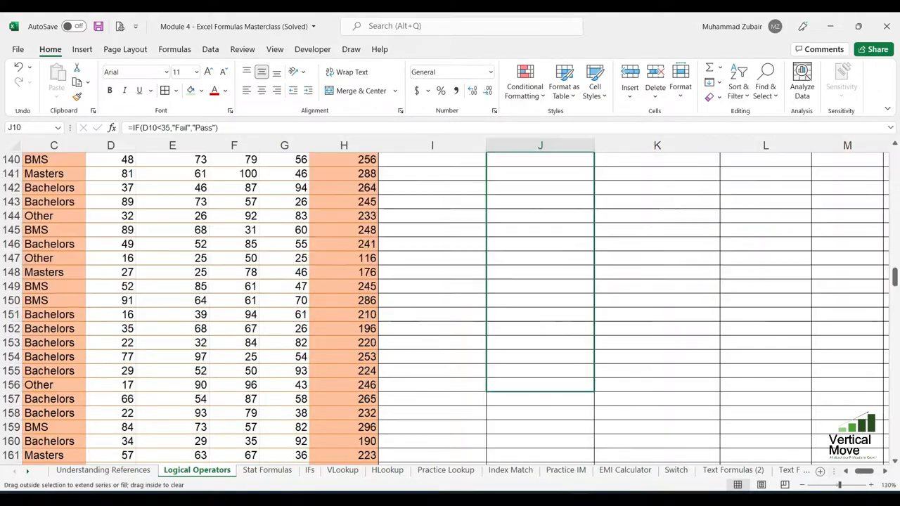
{"action": "left_click_drag", "start_coordinate": [593, 464], "coordinate": [594, 461]}
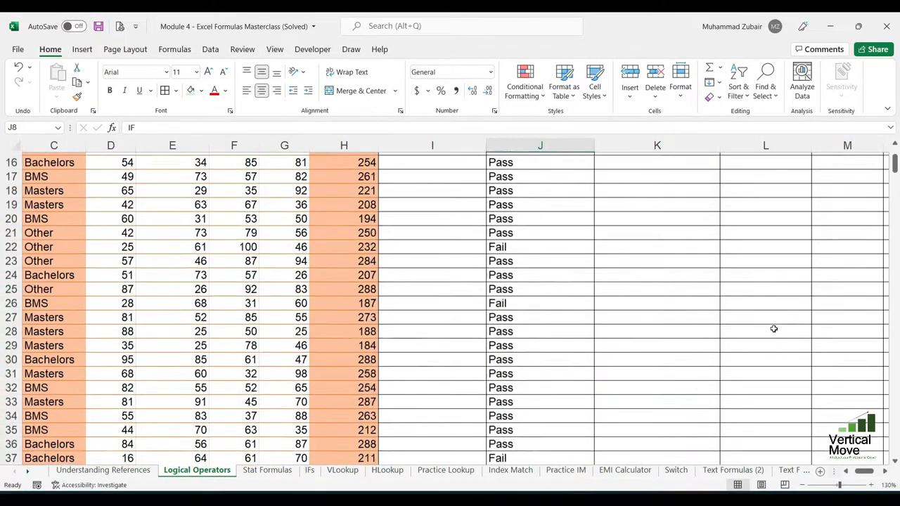
{"action": "scroll", "coordinate": [773, 328], "scroll_direction": "up", "scroll_amount": 3}
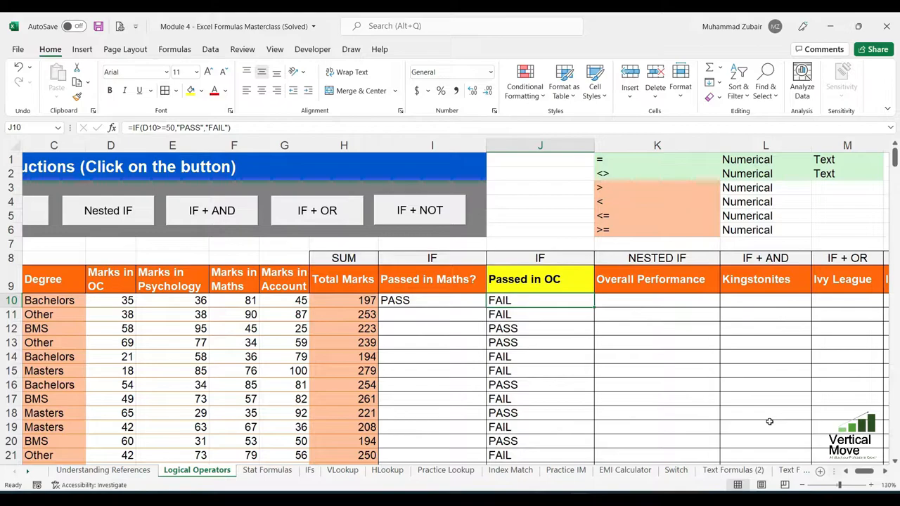
Step: Examine the logical test, value-if-true and value-if-false arguments of the formula in J10
{"action": "key", "text": "F2"}
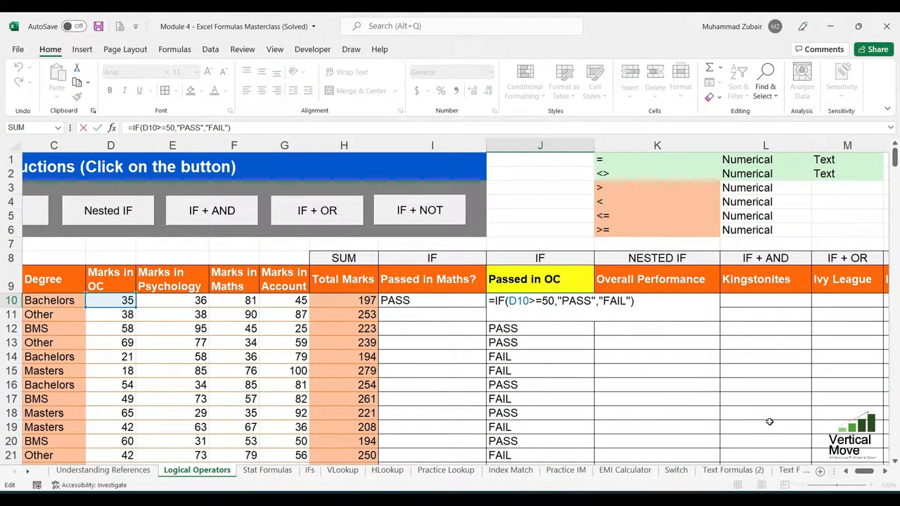
{"action": "left_click_drag", "start_coordinate": [509, 301], "coordinate": [595, 301]}
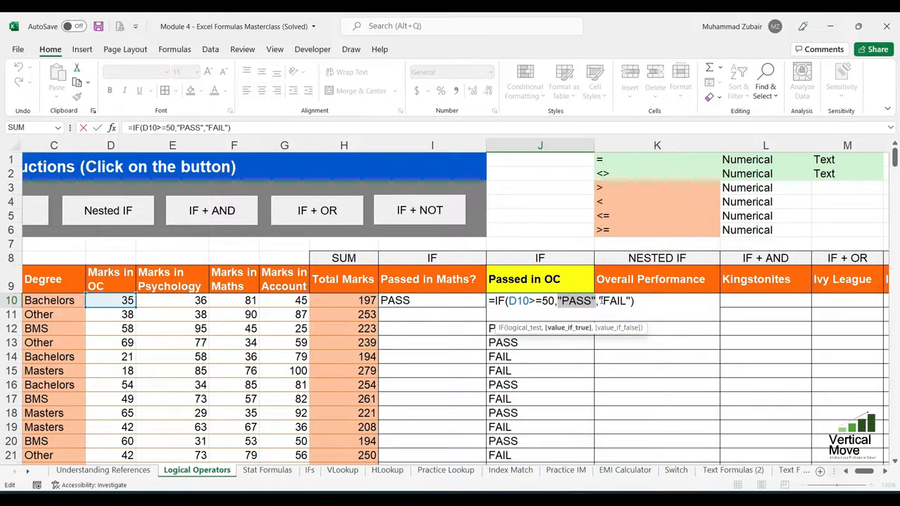
{"action": "left_click", "coordinate": [599, 300]}
{"action": "left_click_drag", "start_coordinate": [599, 301], "coordinate": [631, 300]}
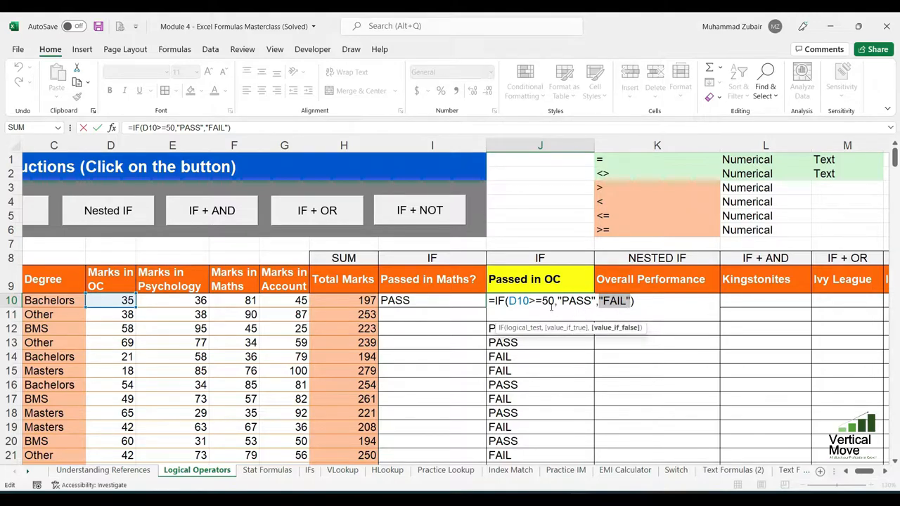
{"action": "left_click_drag", "start_coordinate": [541, 301], "coordinate": [627, 301]}
{"action": "left_click", "coordinate": [552, 303]}
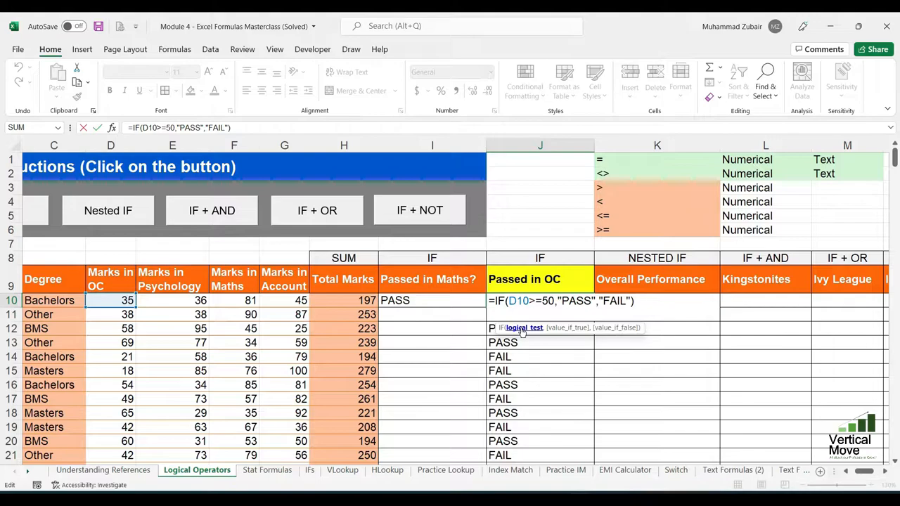
{"action": "key", "text": "Escape"}
Step: Fill cell F8 with yellow and enter the passing mark 50 in it
{"action": "left_click", "coordinate": [232, 256]}
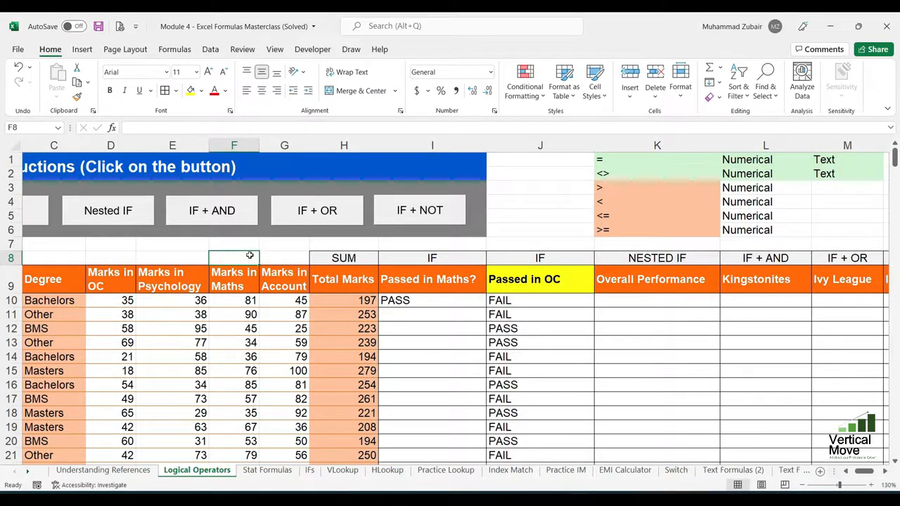
{"action": "left_click", "coordinate": [190, 90]}
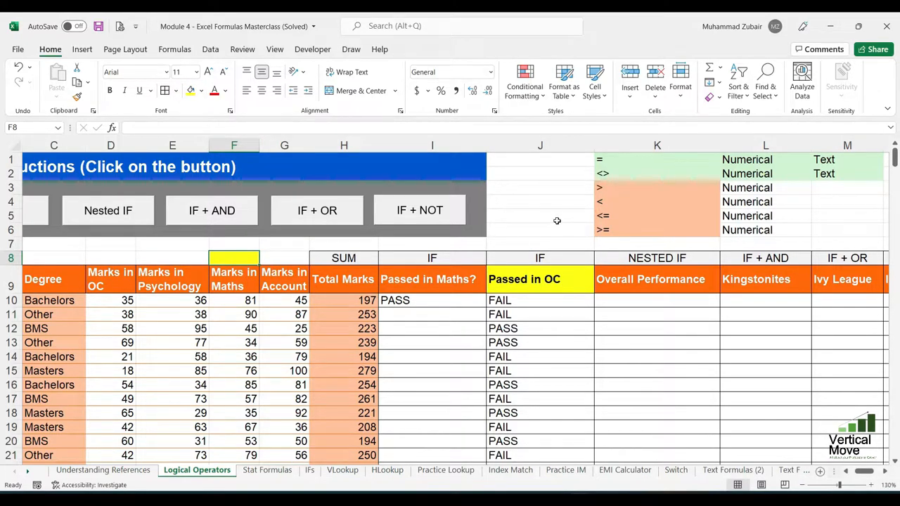
{"action": "type", "text": "50"}
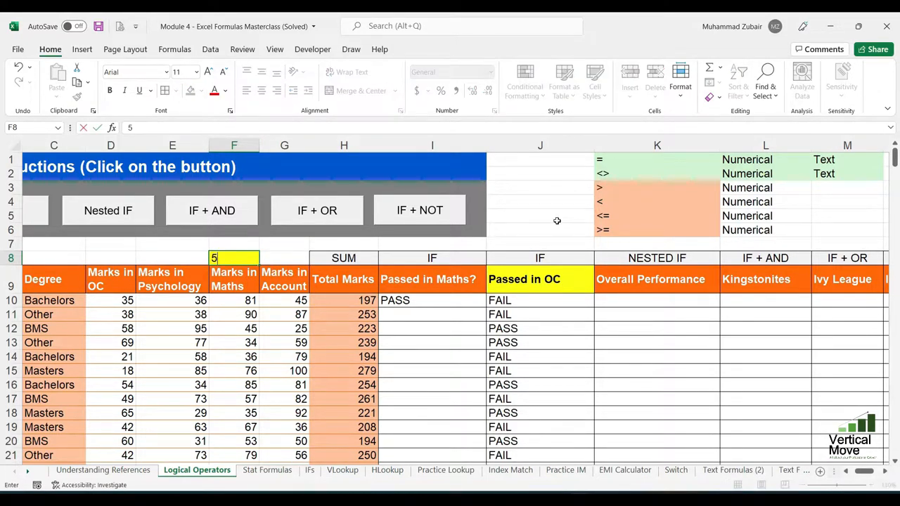
{"action": "key", "text": "Return"}
{"action": "key", "text": "Up"}
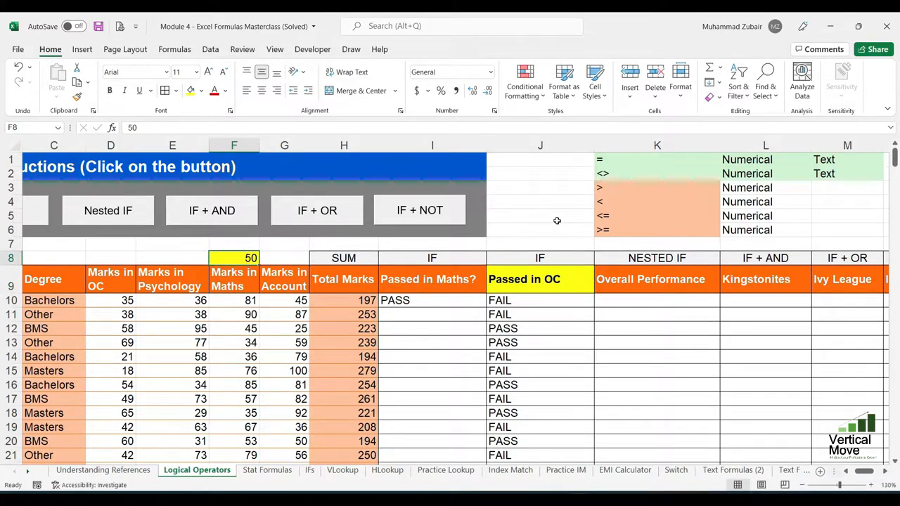
Step: Enter True in J2 and Pass below it in J3
{"action": "key", "text": "Right"}
{"action": "key", "text": "Right"}
{"action": "key", "text": "Right"}
{"action": "key", "text": "Right"}
{"action": "key", "text": "Right"}
{"action": "key", "text": "Up"}
{"action": "key", "text": "Left"}
{"action": "key", "text": "Left"}
{"action": "key", "text": "Up"}
{"action": "key", "text": "Up"}
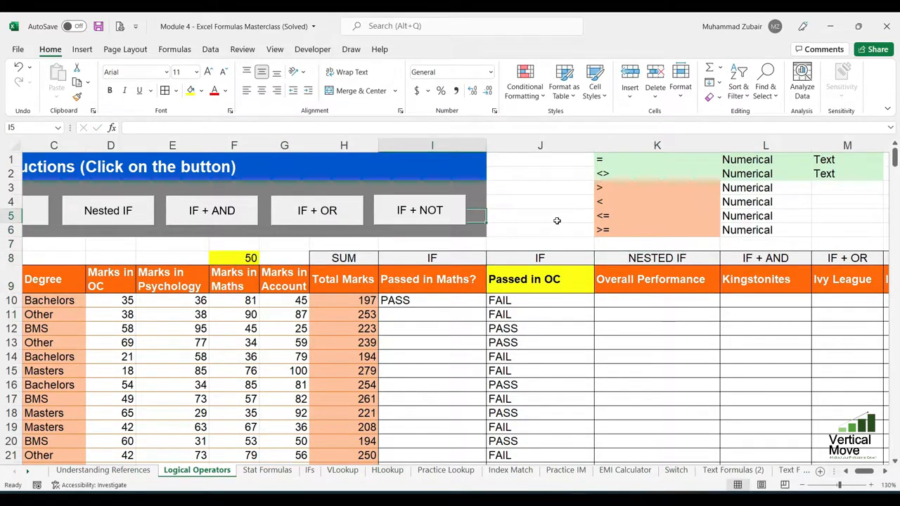
{"action": "key", "text": "Right"}
{"action": "key", "text": "Up"}
{"action": "key", "text": "Up"}
{"action": "key", "text": "Up"}
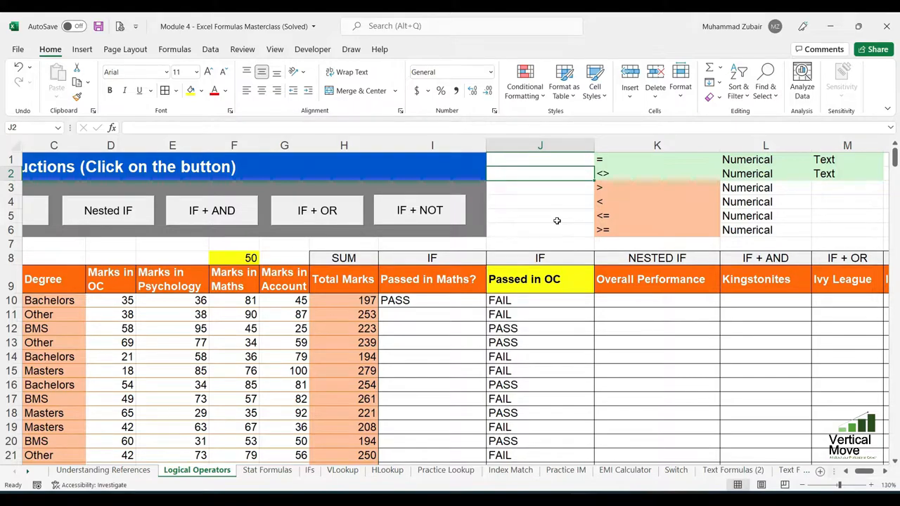
{"action": "type", "text": "True"}
{"action": "key", "text": "Return"}
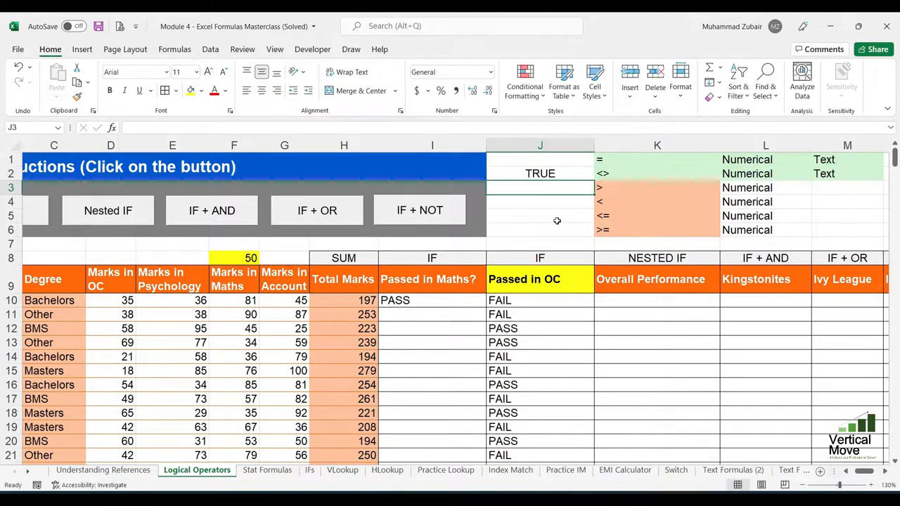
{"action": "type", "text": "Pass"}
{"action": "key", "text": "Return"}
Step: Enter False in J4 and Fail below it in J5
{"action": "type", "text": "False"}
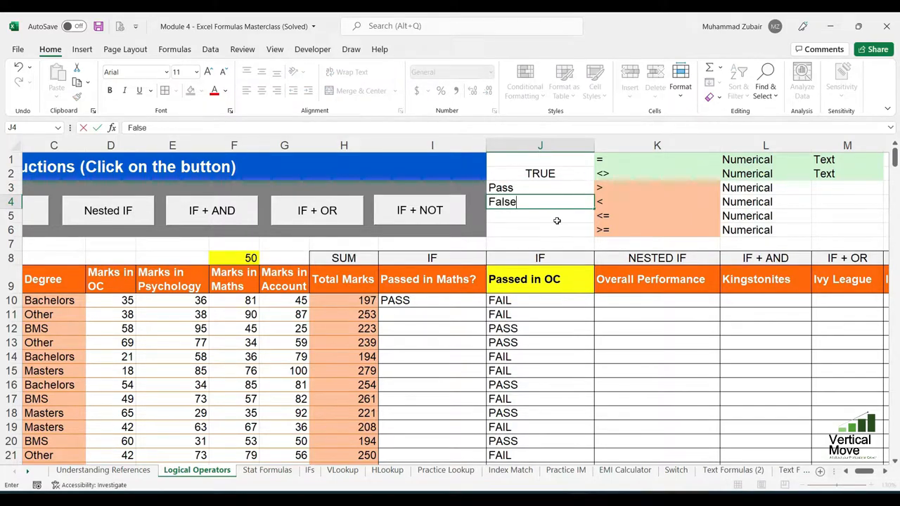
{"action": "key", "text": "Return"}
{"action": "type", "text": "Fail"}
{"action": "key", "text": "Return"}
Step: Fill the Pass and Fail cells J3 and J5 with yellow
{"action": "left_click", "coordinate": [537, 187]}
{"action": "left_click", "coordinate": [527, 215], "text": "ctrl"}
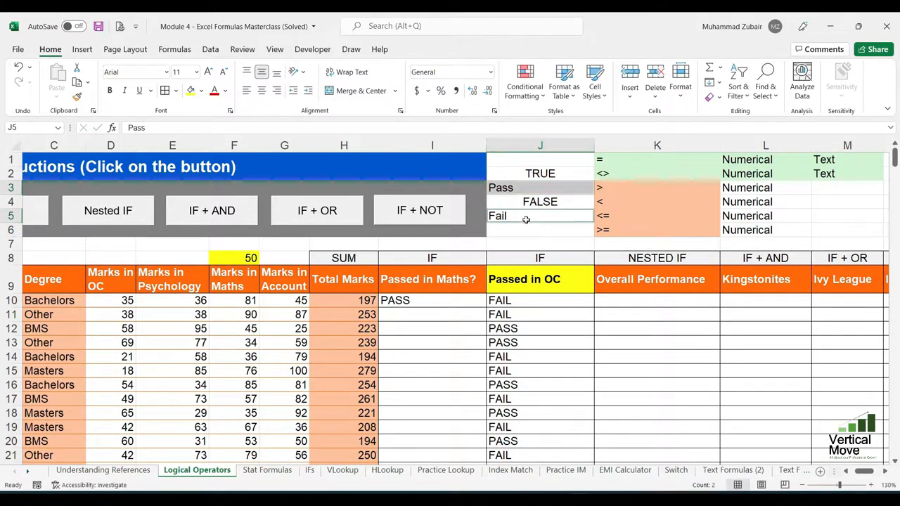
{"action": "left_click", "coordinate": [190, 90]}
Step: Replace the 50 in the J10 formula's condition with the absolute reference $F$8
{"action": "left_click", "coordinate": [539, 304]}
{"action": "double_click", "coordinate": [539, 304]}
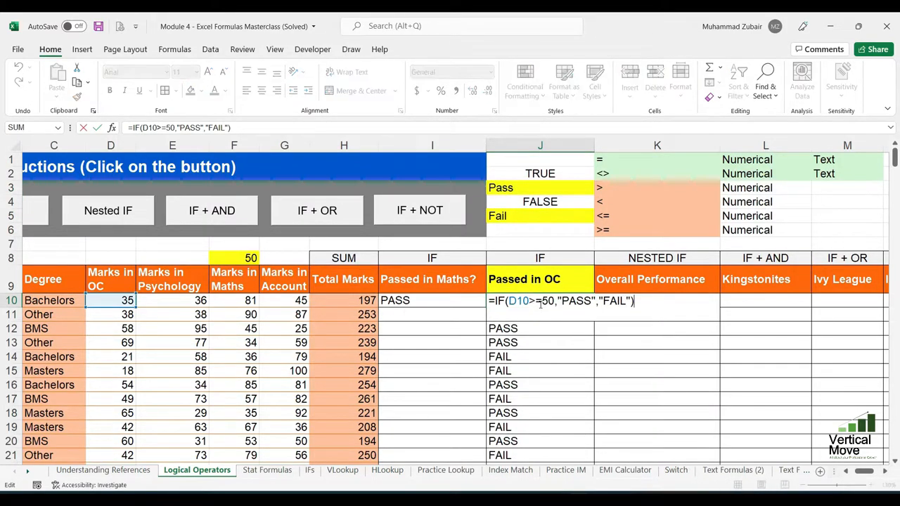
{"action": "key", "text": "Left"}
{"action": "key", "text": "Left"}
{"action": "key", "text": "Left"}
{"action": "key", "text": "Left"}
{"action": "key", "text": "Left"}
{"action": "key", "text": "Left"}
{"action": "key", "text": "Left"}
{"action": "key", "text": "Left"}
{"action": "key", "text": "Left"}
{"action": "key", "text": "Left"}
{"action": "key", "text": "Left"}
{"action": "key", "text": "Left"}
{"action": "key", "text": "Left"}
{"action": "key", "text": "Left"}
{"action": "key", "text": "Left"}
{"action": "key", "text": "Left"}
{"action": "key", "text": "Left"}
{"action": "key", "text": "Left"}
{"action": "key", "text": "Left"}
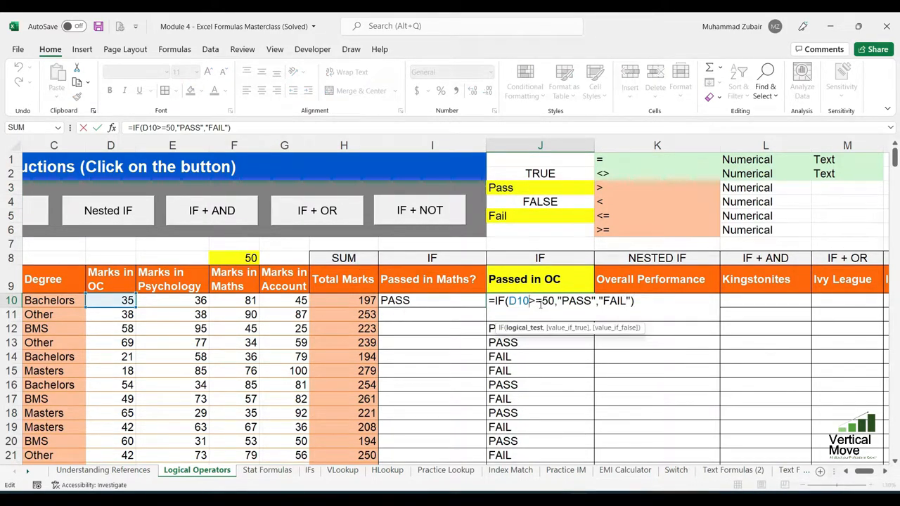
{"action": "key", "text": "shift+Right"}
{"action": "key", "text": "shift+Right"}
{"action": "left_click", "coordinate": [225, 260]}
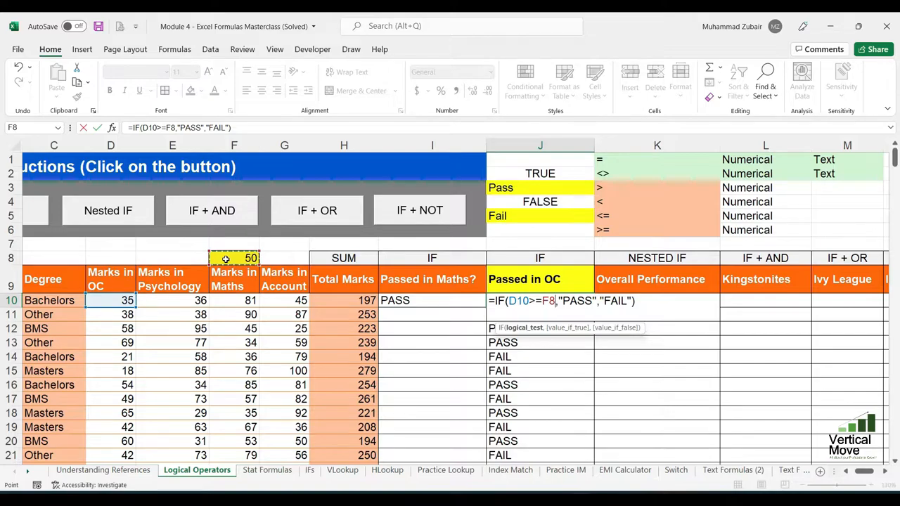
{"action": "key", "text": "F4"}
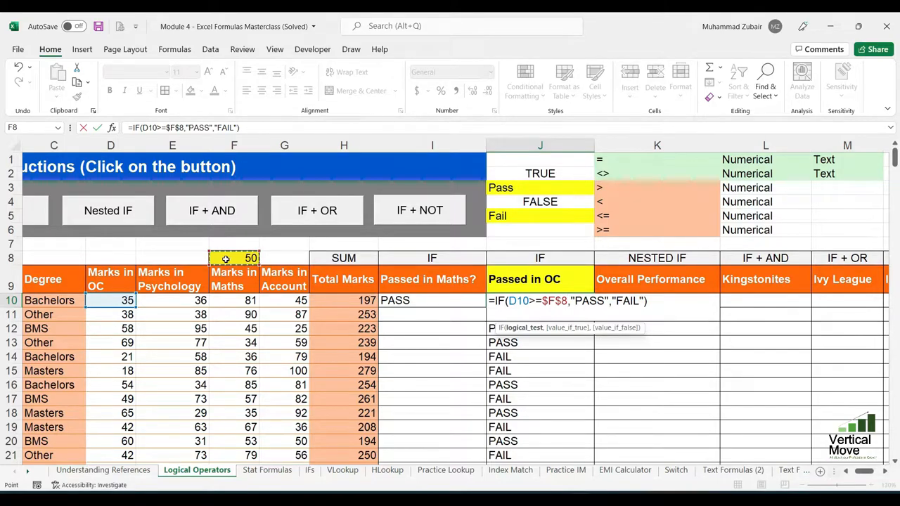
Step: Replace "PASS" in the J10 formula with the absolute reference $J$3
{"action": "left_click_drag", "start_coordinate": [570, 300], "coordinate": [609, 301]}
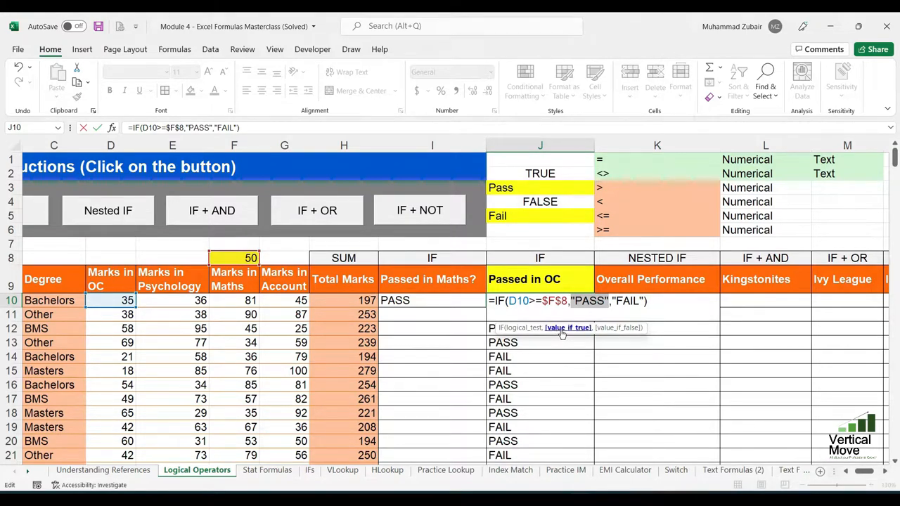
{"action": "left_click", "coordinate": [529, 187]}
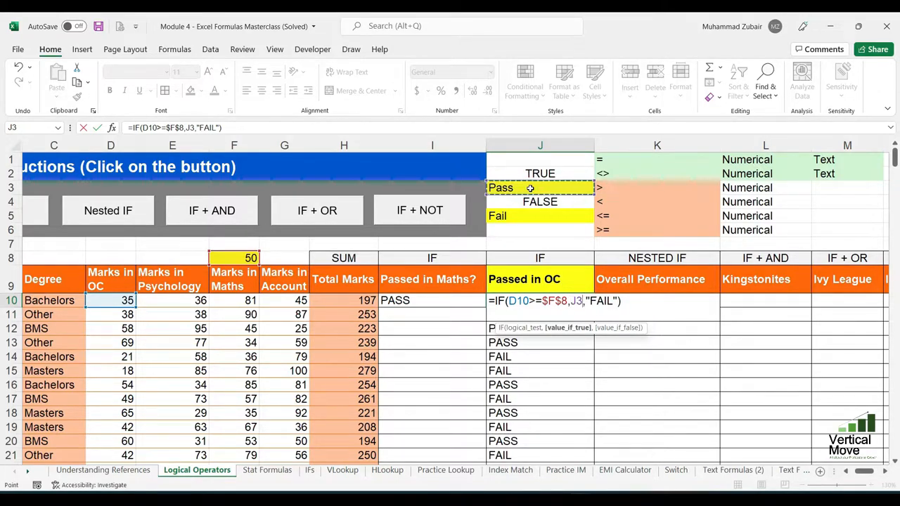
{"action": "key", "text": "F4"}
Step: Replace "FAIL" in the J10 formula with $J$5 and copy the formula down the Passed in OC column
{"action": "left_click", "coordinate": [573, 300]}
{"action": "left_click_drag", "start_coordinate": [597, 301], "coordinate": [628, 301]}
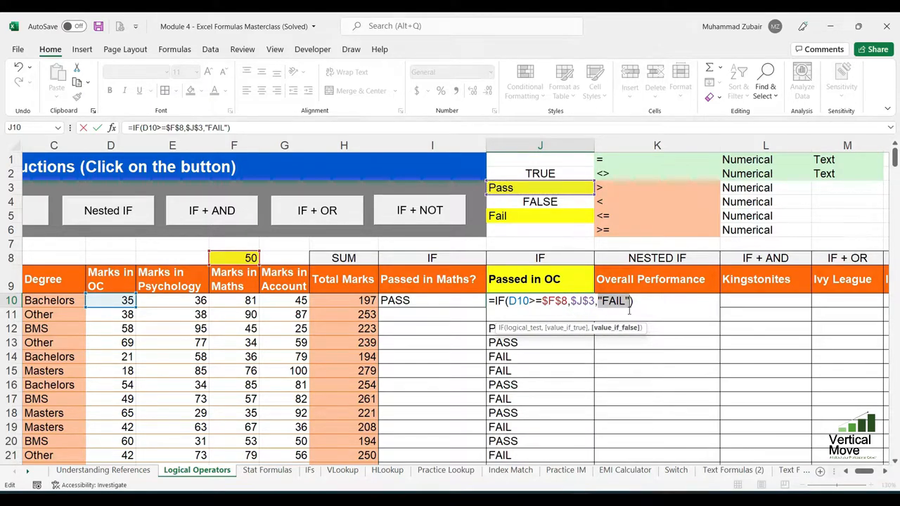
{"action": "left_click", "coordinate": [562, 218]}
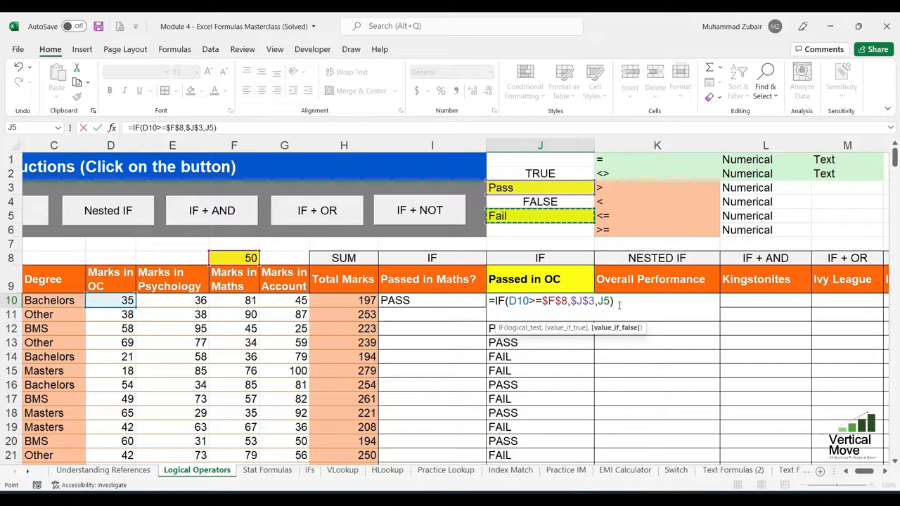
{"action": "key", "text": "F4"}
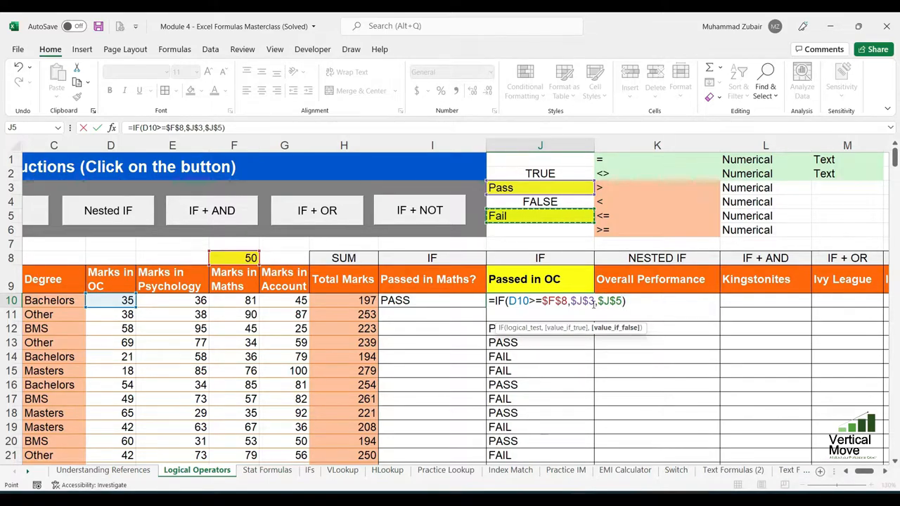
{"action": "key", "text": "Return"}
{"action": "left_click", "coordinate": [586, 305]}
{"action": "double_click", "coordinate": [595, 308]}
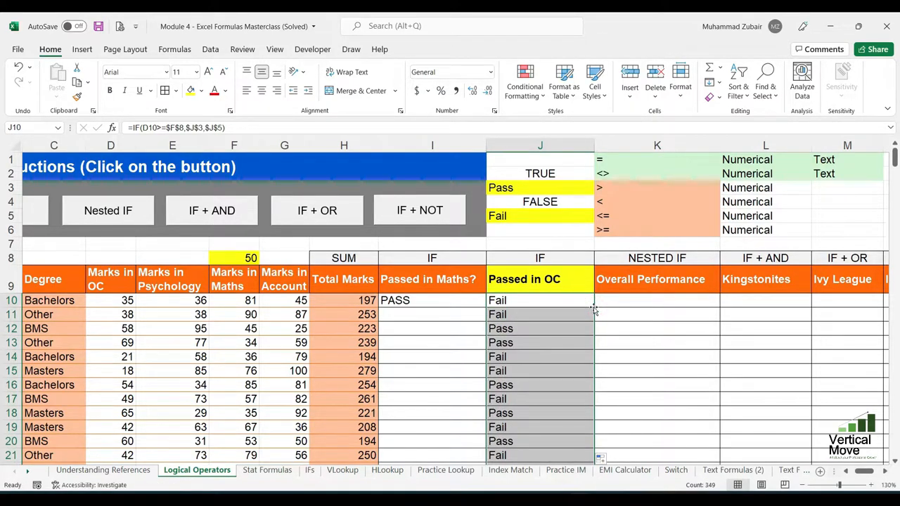
Step: Change the pass label in J3 to "Great" and the fail label in J5 to "Need Improvement\"
{"action": "left_click", "coordinate": [541, 188]}
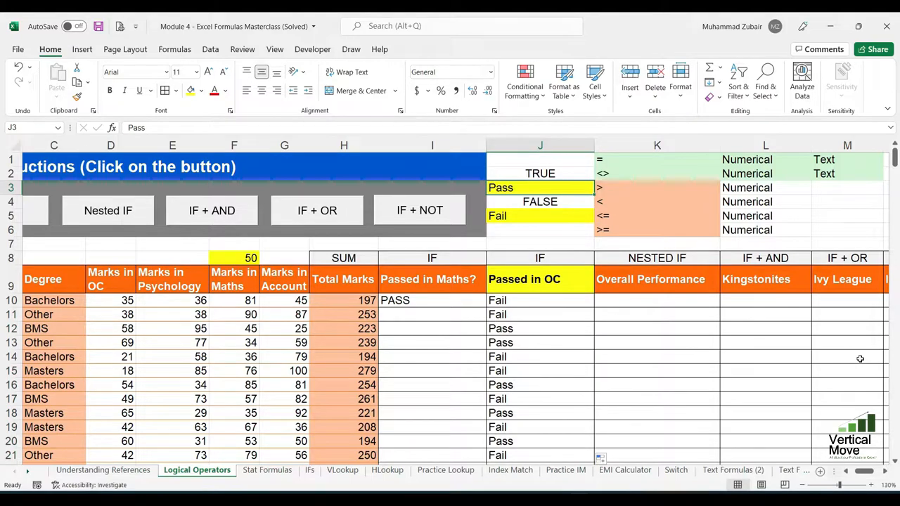
{"action": "type", "text": "Great"}
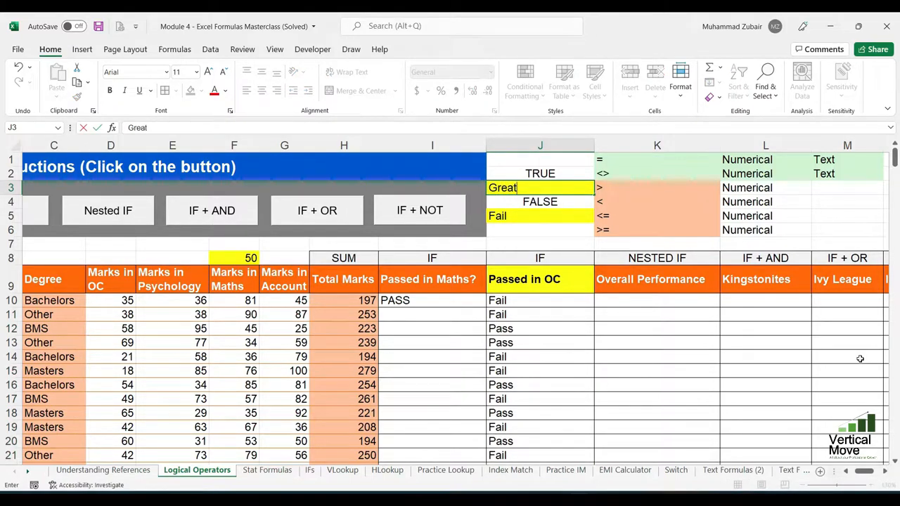
{"action": "key", "text": "Return"}
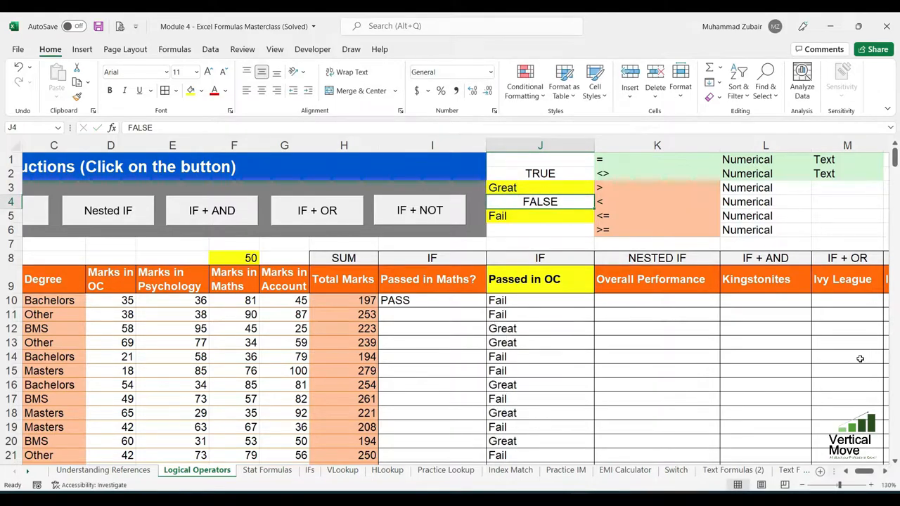
{"action": "key", "text": "Down"}
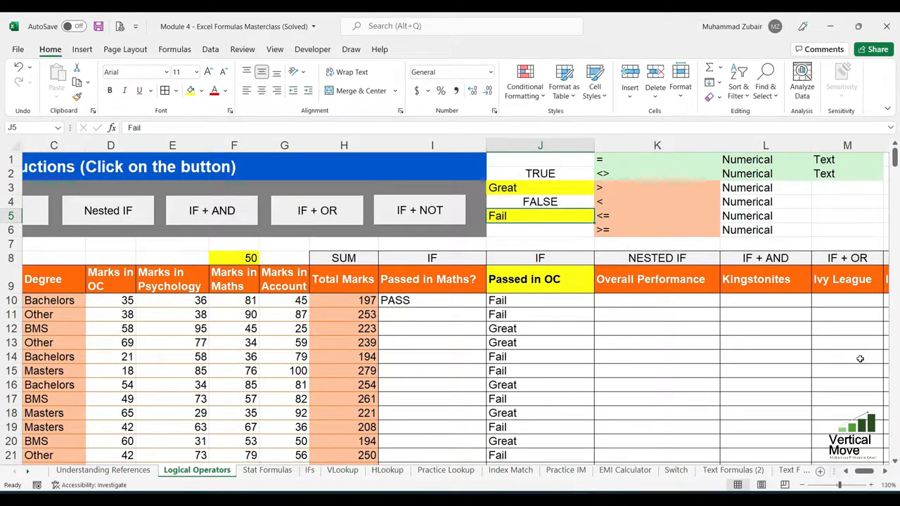
{"action": "type", "text": "Need Improvement\\"}
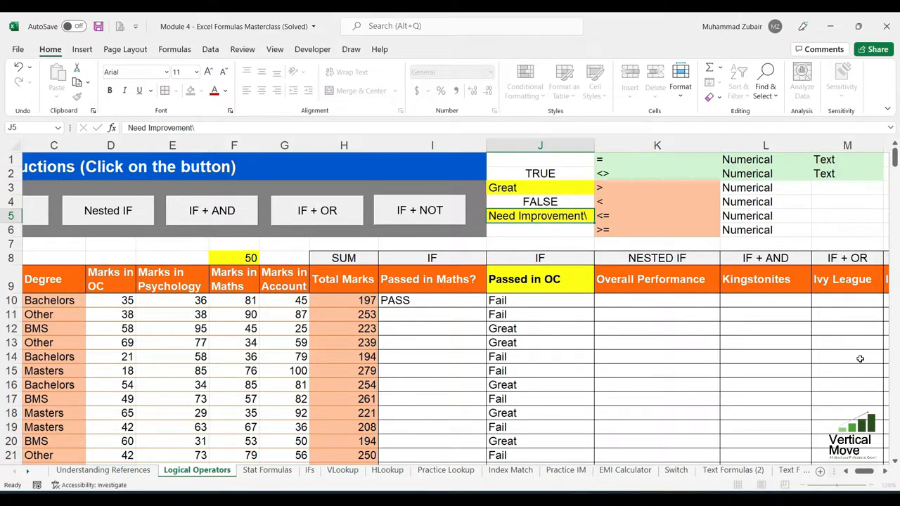
{"action": "key", "text": "Return"}
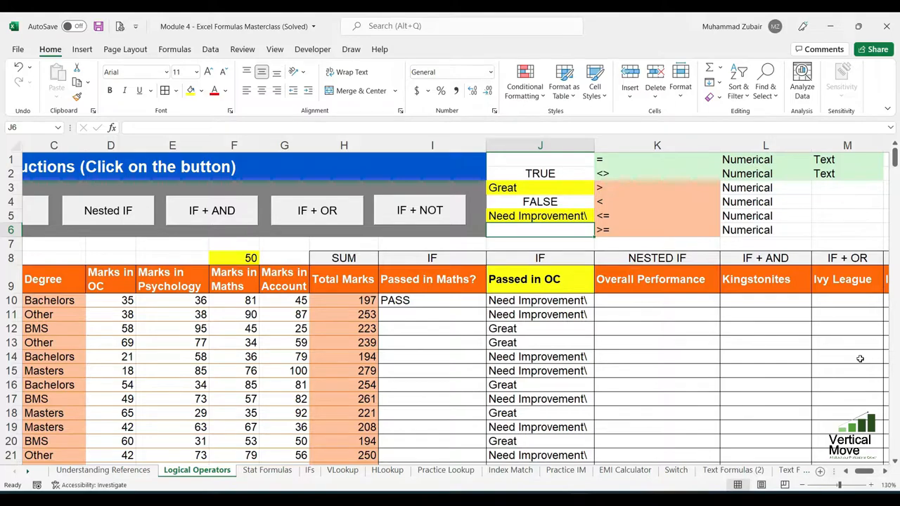
Step: Set the pass mark in F8 to 35
{"action": "left_click", "coordinate": [254, 261]}
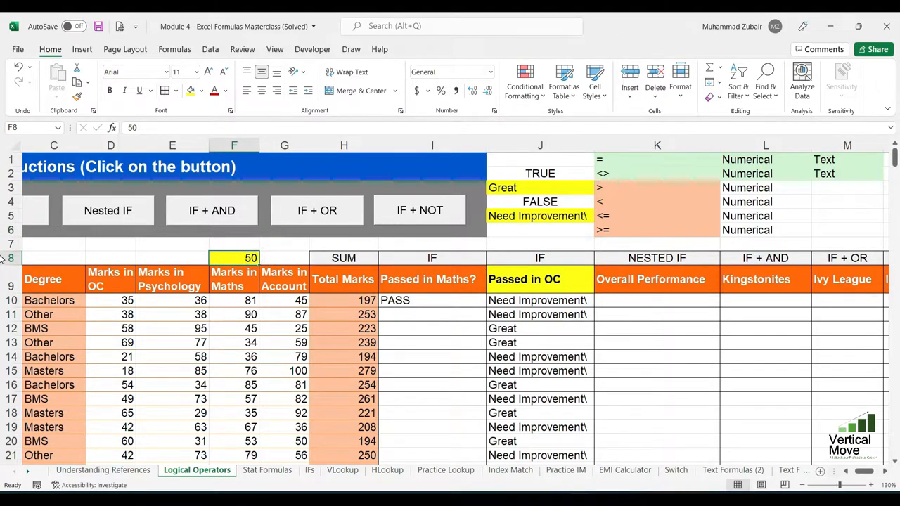
{"action": "type", "text": "35"}
{"action": "key", "text": "Return"}
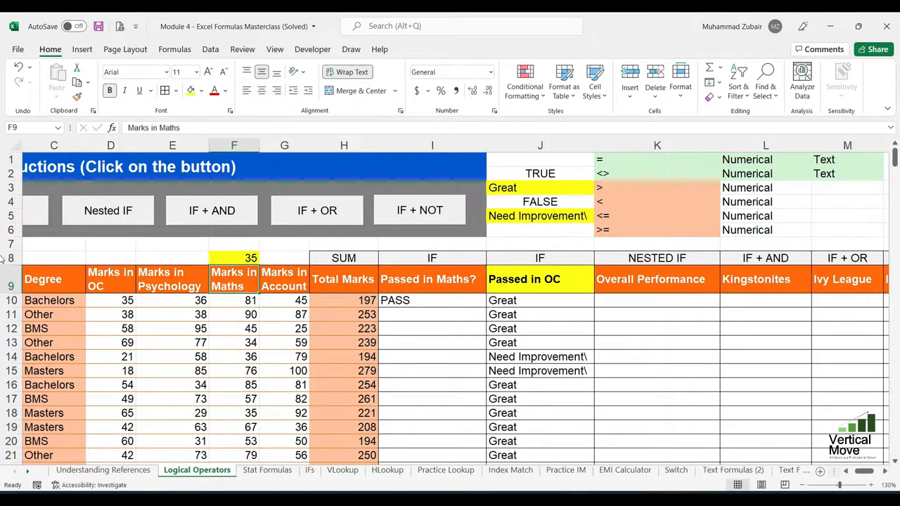
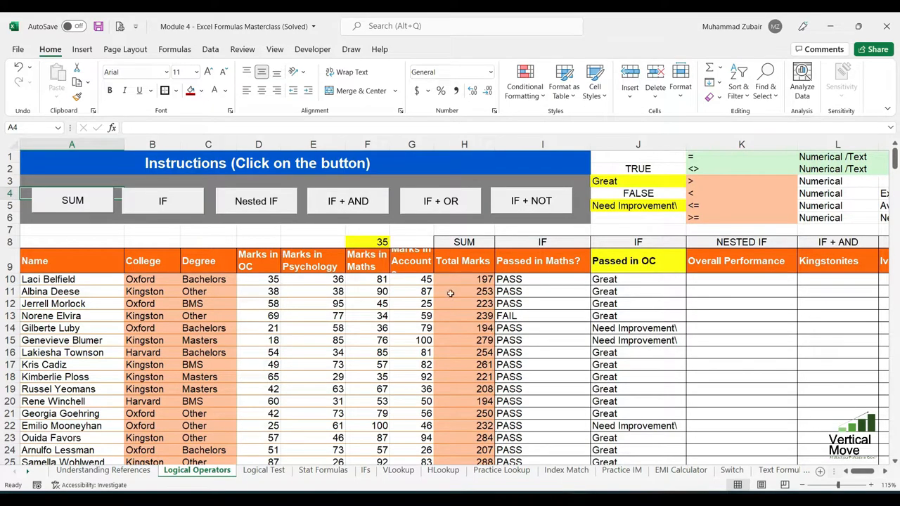
Step: Fill the Overall Performance score ranges in N4:N6 with blue
{"action": "left_click_drag", "start_coordinate": [472, 279], "coordinate": [471, 455]}
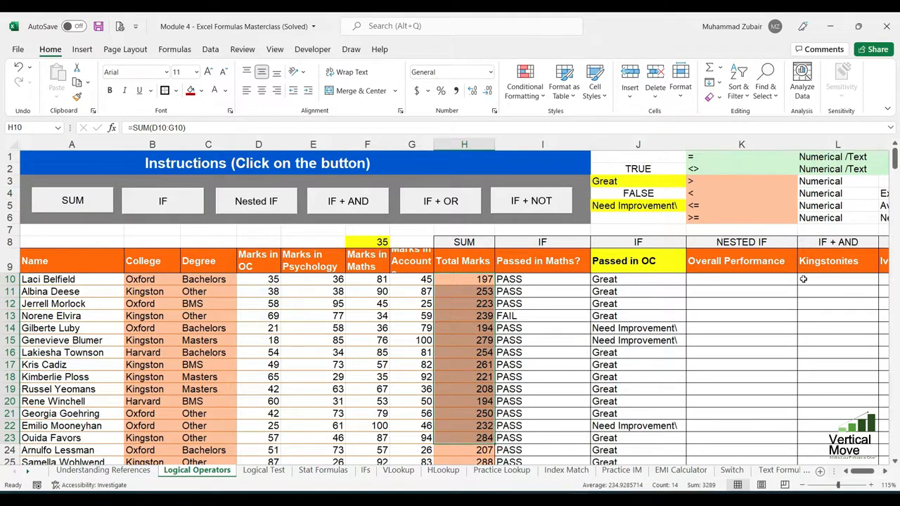
{"action": "left_click", "coordinate": [761, 279]}
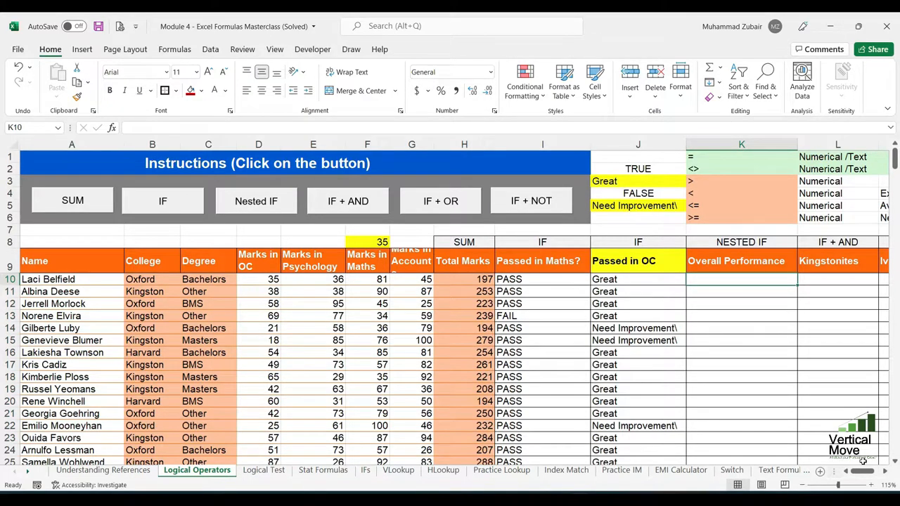
{"action": "left_click", "coordinate": [885, 473]}
{"action": "left_click", "coordinate": [885, 472]}
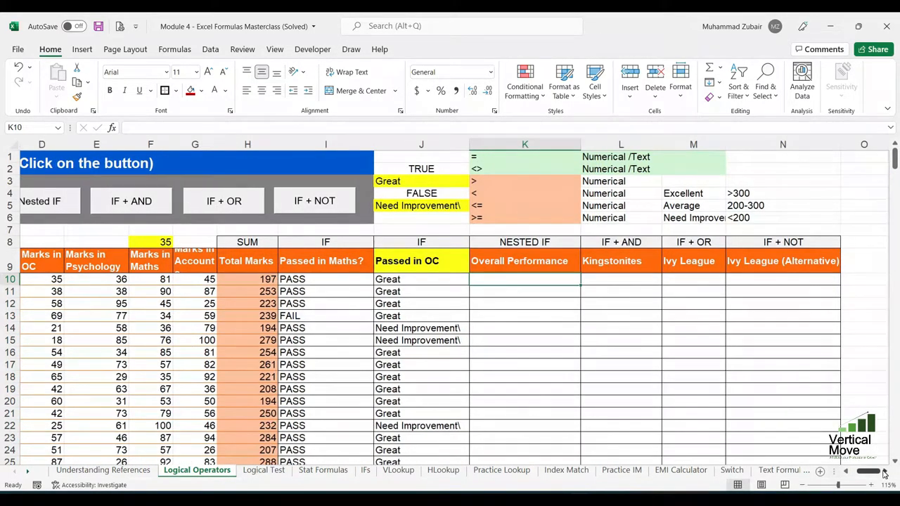
{"action": "left_click_drag", "start_coordinate": [680, 194], "coordinate": [704, 218]}
{"action": "left_click_drag", "start_coordinate": [773, 193], "coordinate": [773, 214]}
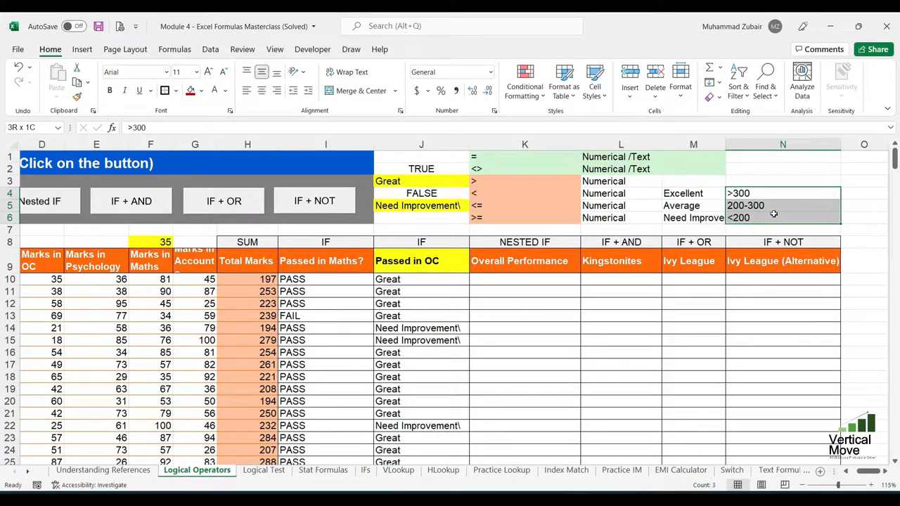
{"action": "left_click", "coordinate": [201, 90]}
{"action": "left_click", "coordinate": [236, 148]}
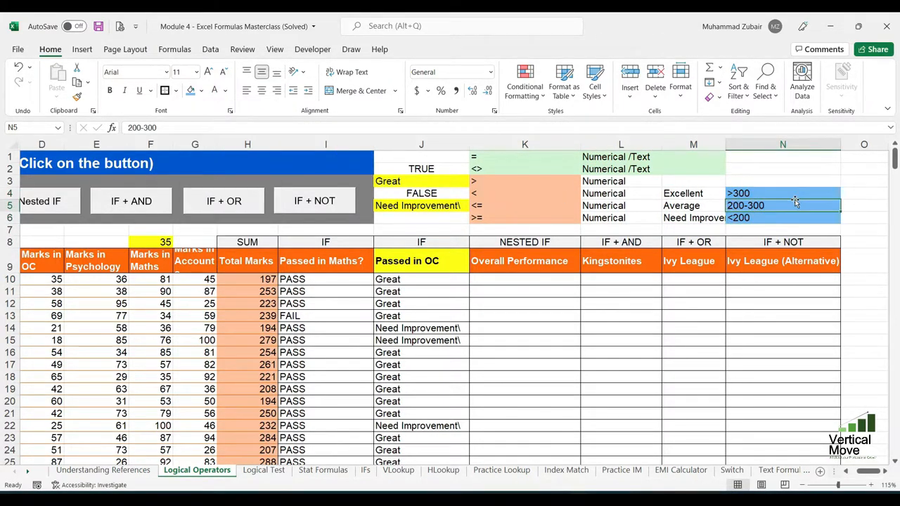
Step: Go through the rating labels beside the score ranges and autofit column M to its contents
{"action": "left_click", "coordinate": [701, 196]}
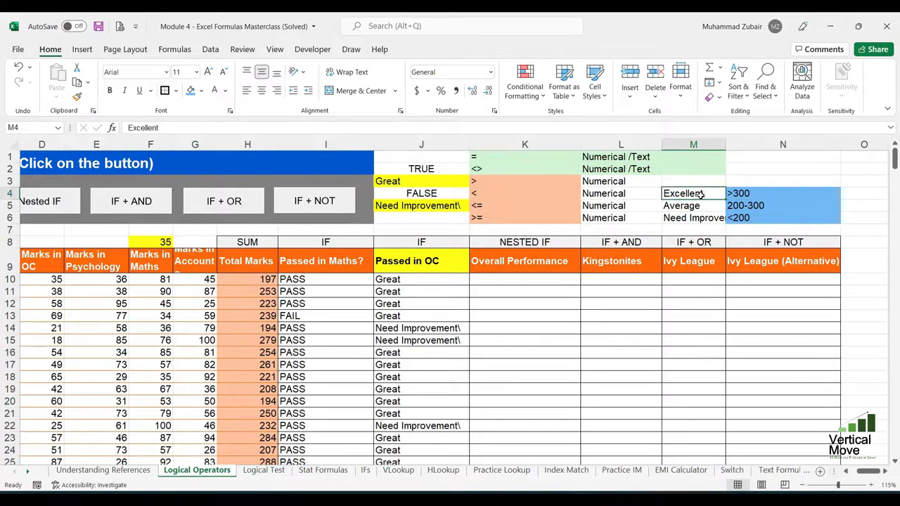
{"action": "left_click", "coordinate": [765, 205]}
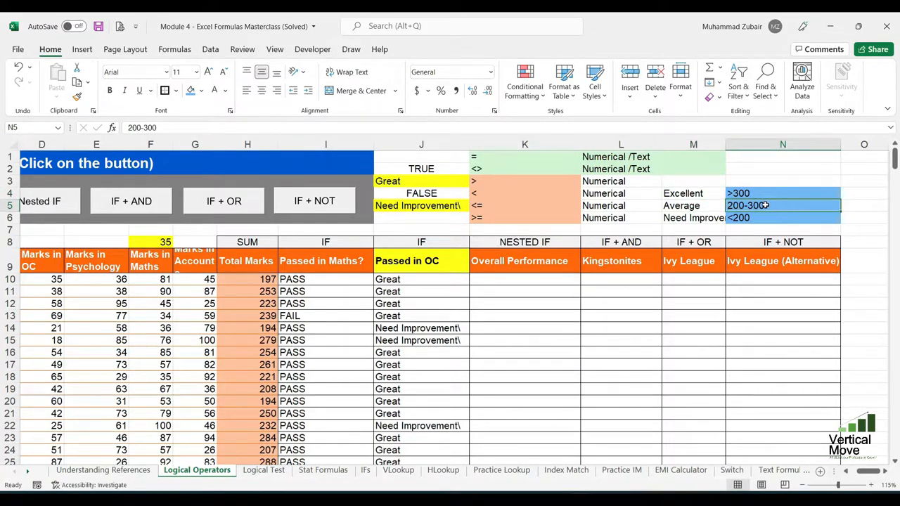
{"action": "left_click", "coordinate": [710, 206]}
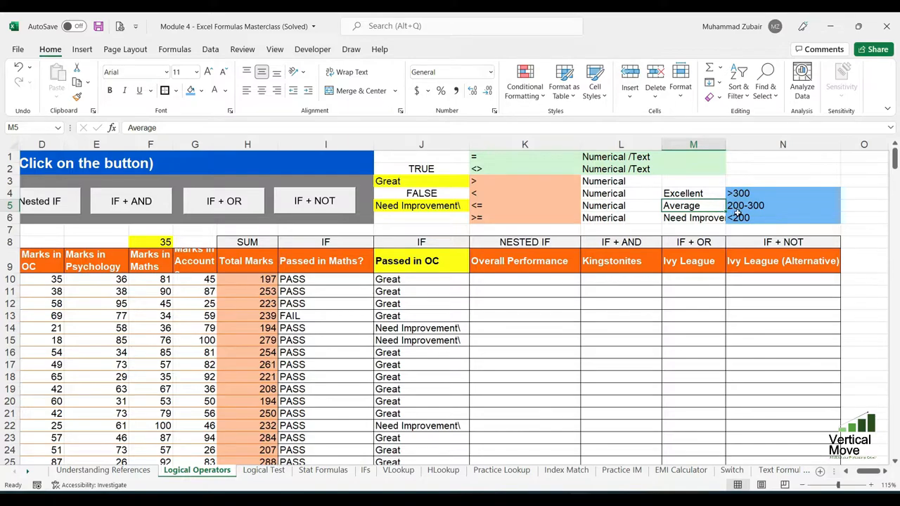
{"action": "key", "text": "Right"}
{"action": "key", "text": "Down"}
{"action": "left_click", "coordinate": [711, 219]}
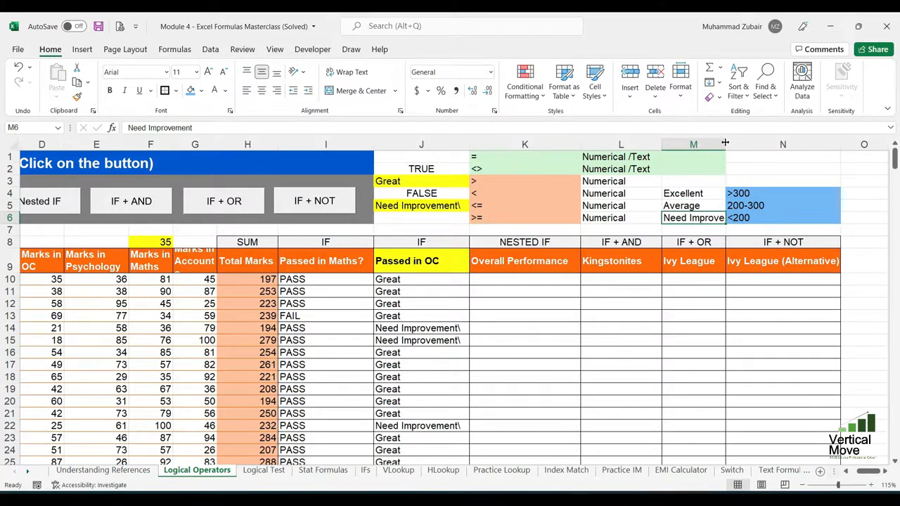
{"action": "double_click", "coordinate": [725, 144]}
Step: Start an IF formula in K10 under Overall Performance with the condition H10>300
{"action": "left_click", "coordinate": [549, 279]}
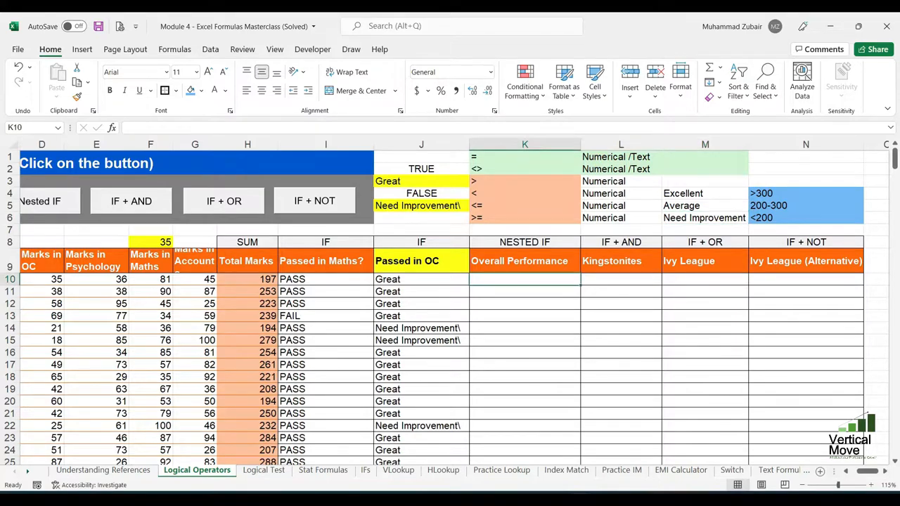
{"action": "type", "text": "=if"}
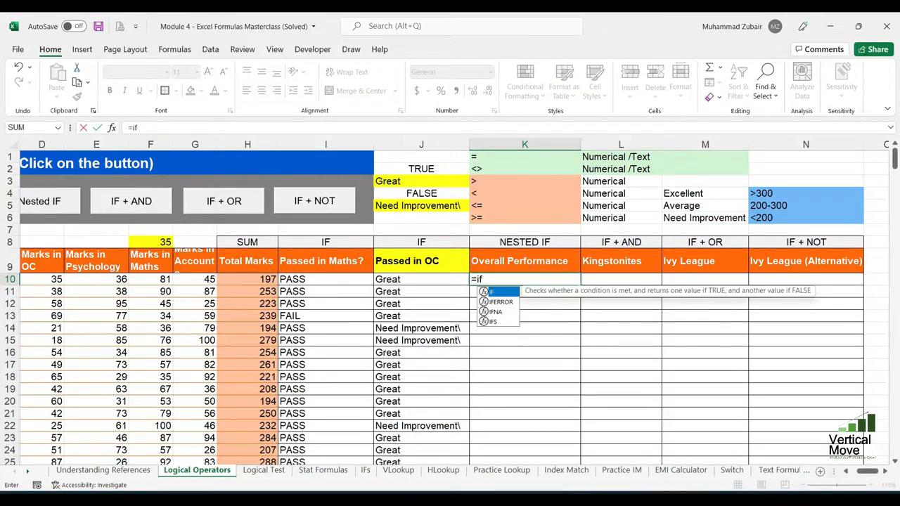
{"action": "key", "text": "Tab"}
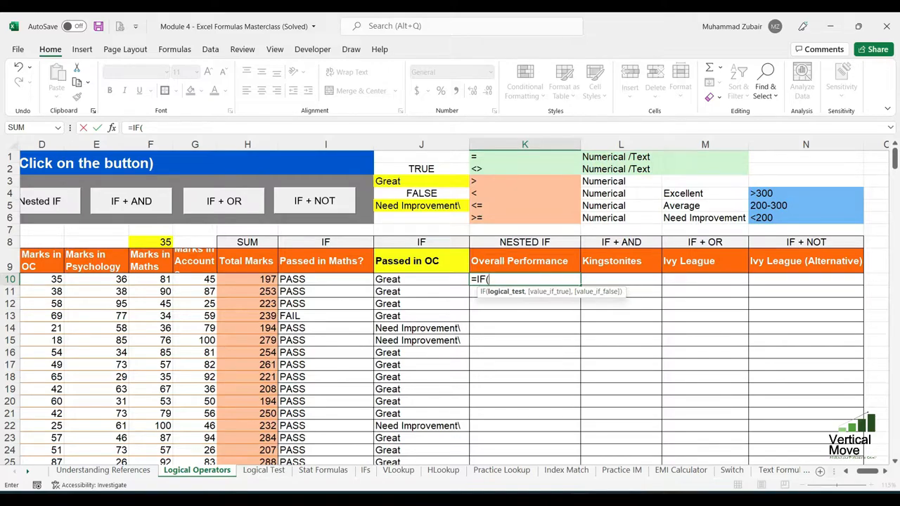
{"action": "key", "text": "Left"}
{"action": "key", "text": "Left"}
{"action": "key", "text": "Left"}
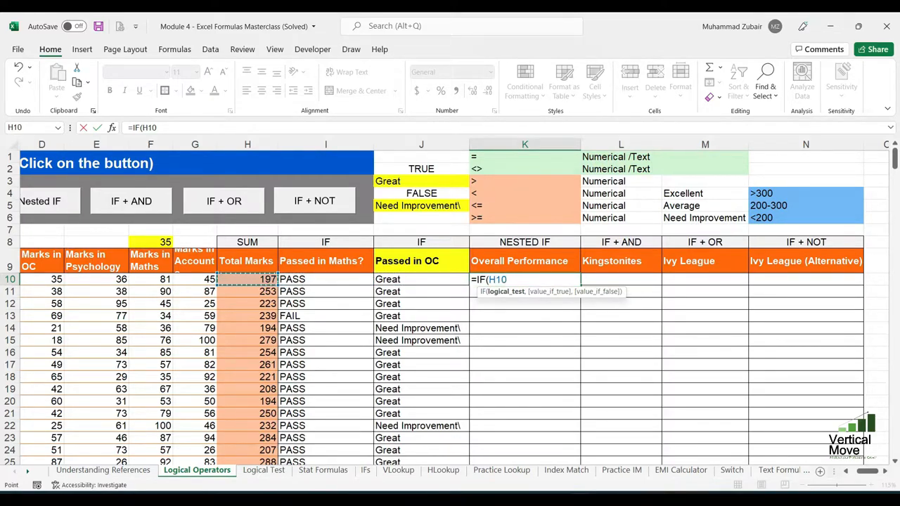
{"action": "type", "text": ">"}
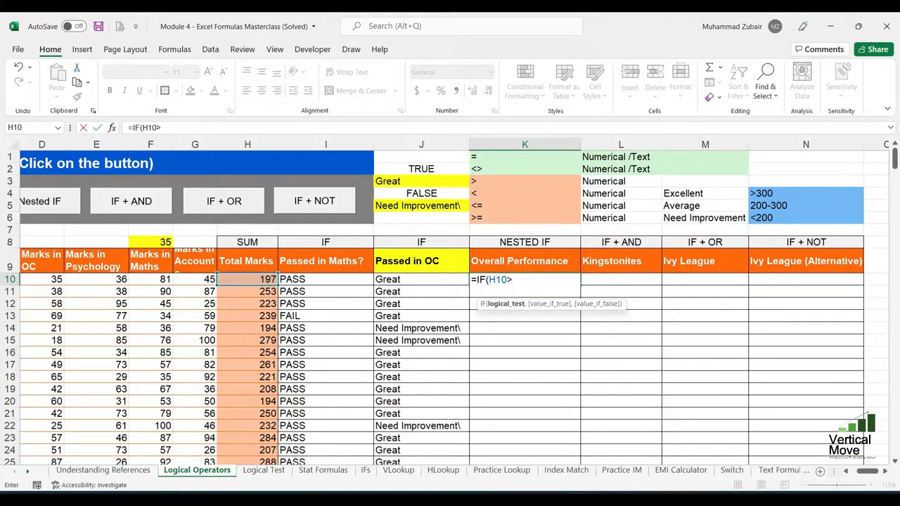
{"action": "type", "text": "300,"}
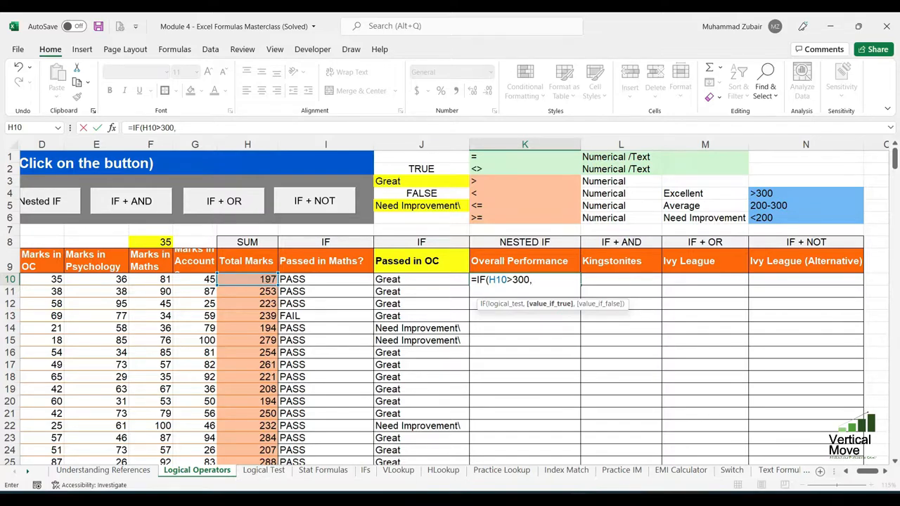
{"action": "type", "text": "\"Excellent"}
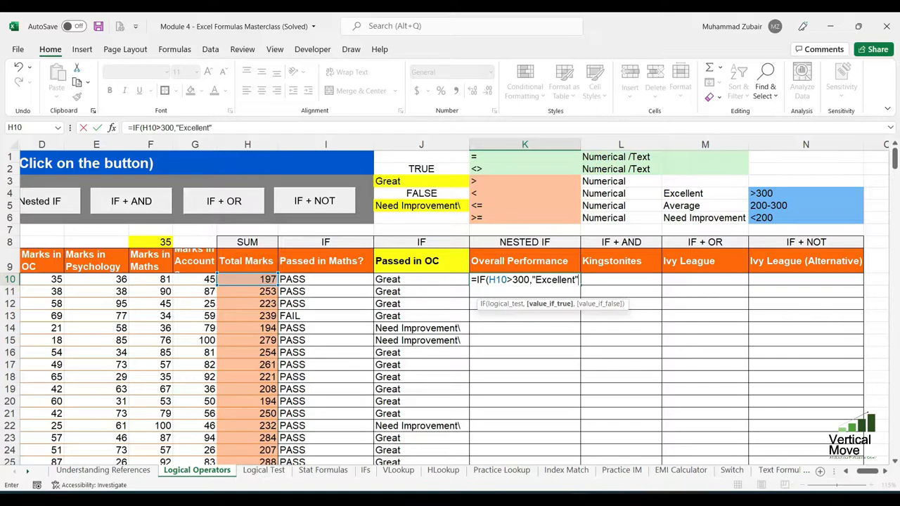
{"action": "key", "text": "BackSpace"}
{"action": "key", "text": "BackSpace"}
{"action": "key", "text": "BackSpace"}
{"action": "key", "text": "BackSpace"}
{"action": "key", "text": "BackSpace"}
{"action": "key", "text": "BackSpace"}
{"action": "key", "text": "BackSpace"}
{"action": "key", "text": "BackSpace"}
{"action": "key", "text": "BackSpace"}
{"action": "key", "text": "BackSpace"}
Step: Use the absolute reference $M$4 as the value if true in the K10 formula
{"action": "left_click", "coordinate": [695, 191]}
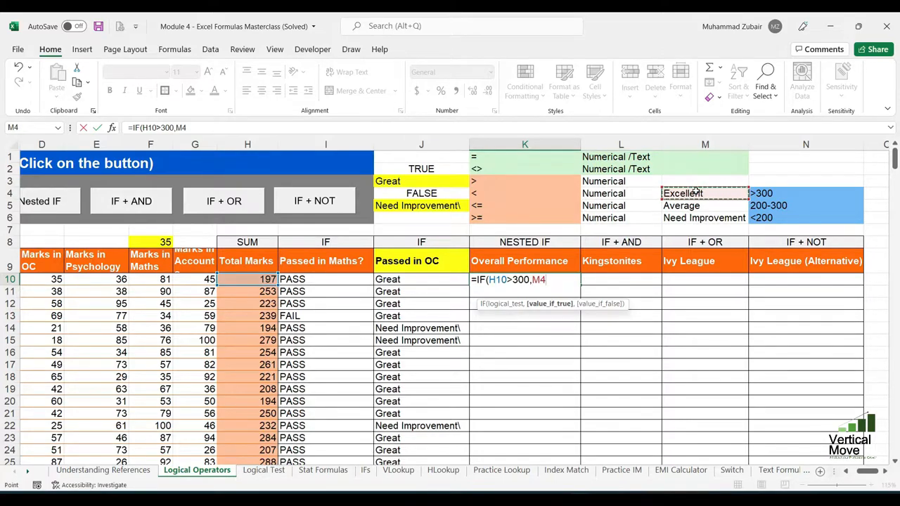
{"action": "key", "text": "F4"}
{"action": "type", "text": ","}
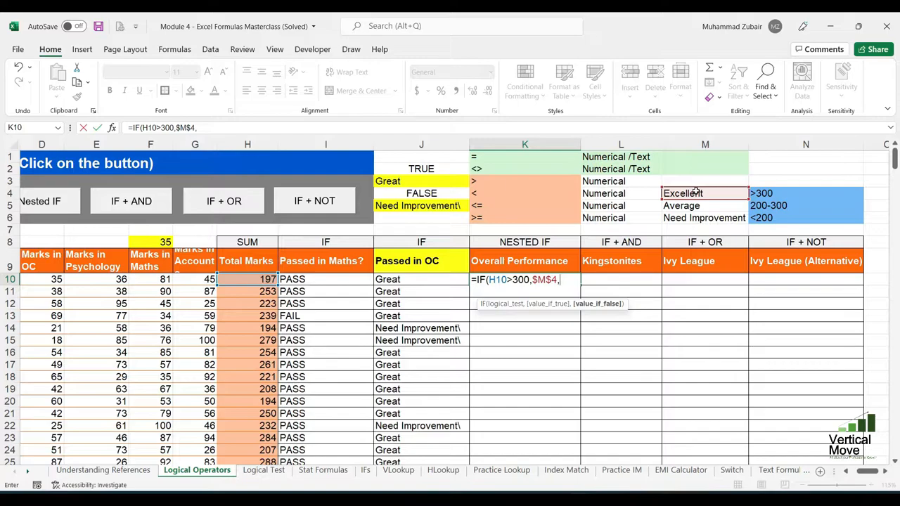
Step: Nest a second IF as the K10 formula's value if false, with the condition H10<200
{"action": "type", "text": "if"}
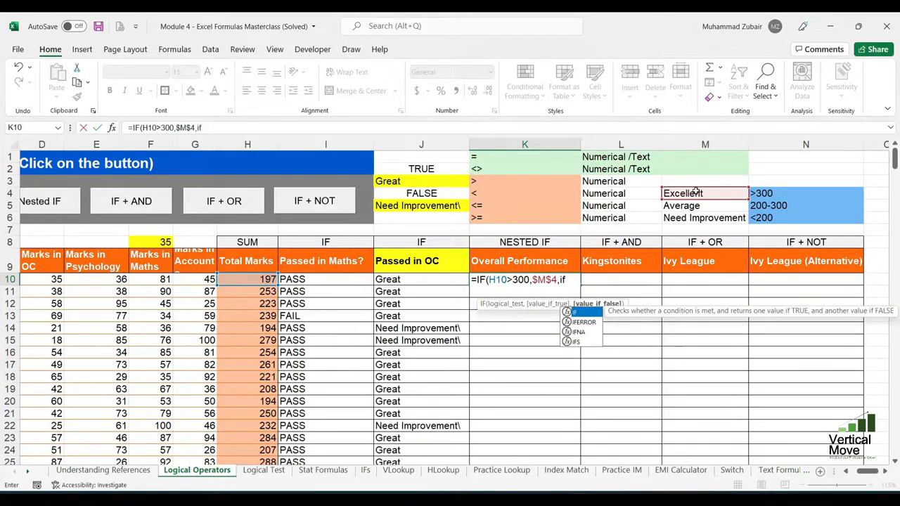
{"action": "key", "text": "Tab"}
{"action": "key", "text": "Left"}
{"action": "key", "text": "Left"}
{"action": "key", "text": "Left"}
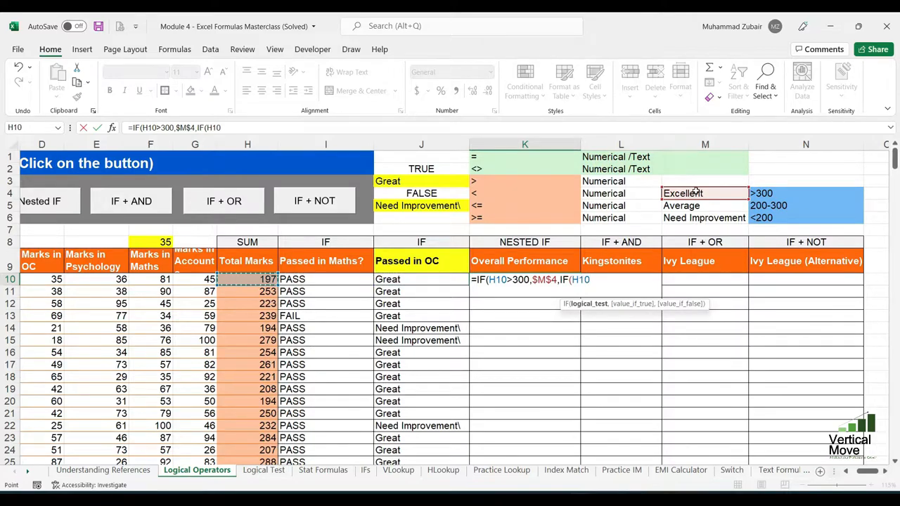
{"action": "type", "text": "<200"}
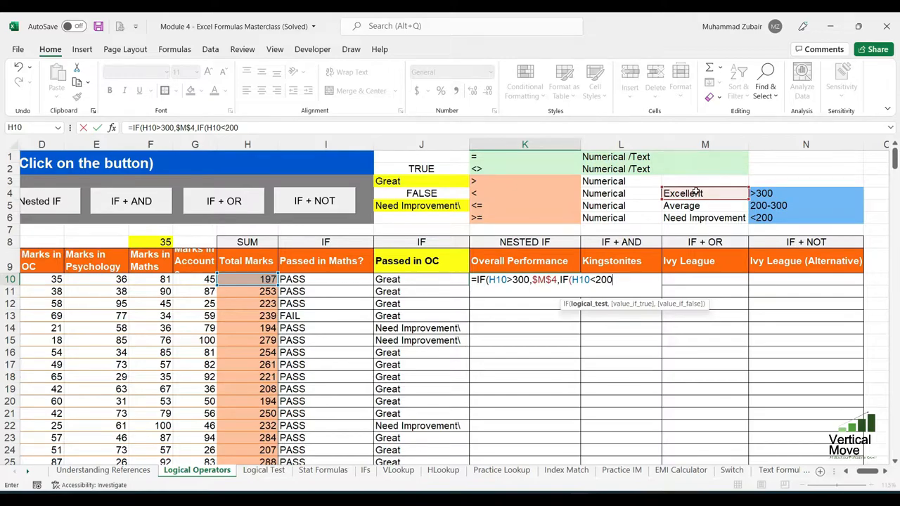
{"action": "type", "text": ","}
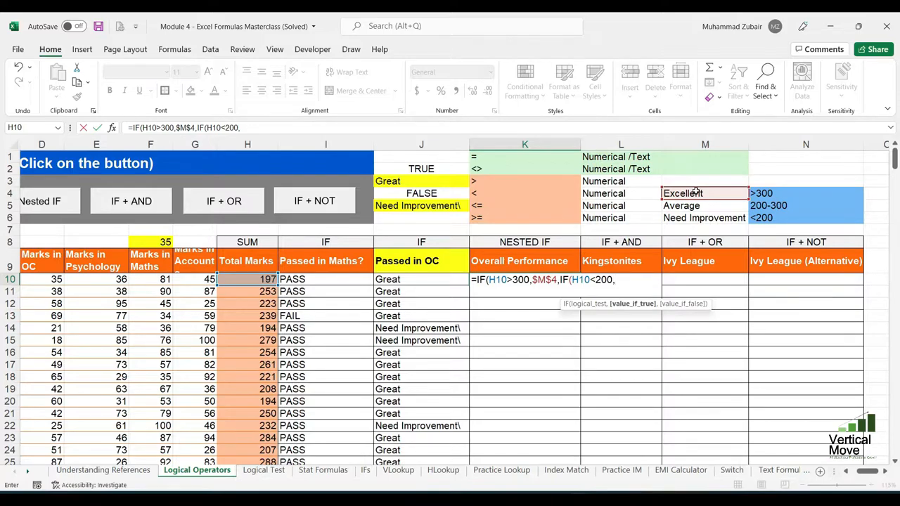
Step: Use the absolute reference $M$6 as the nested IF's value if true in the K10 formula
{"action": "left_click", "coordinate": [700, 217]}
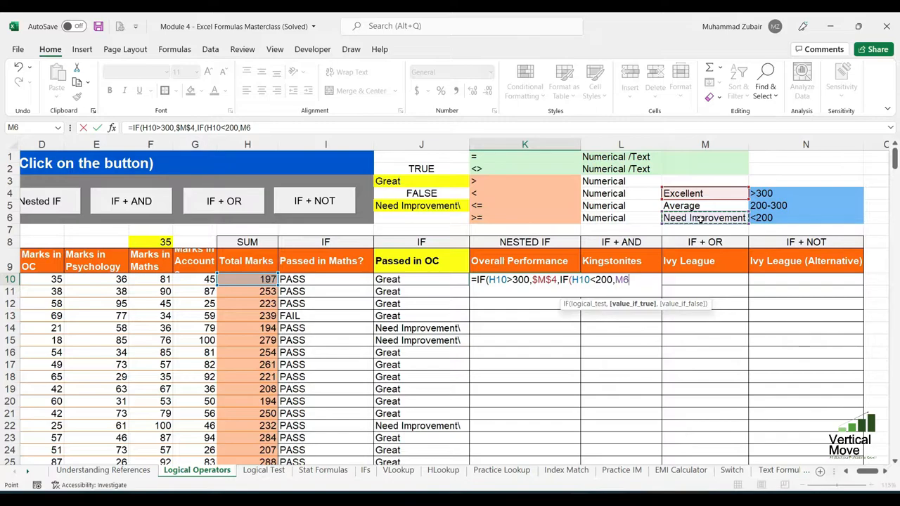
{"action": "key", "text": "F4"}
{"action": "type", "text": ","}
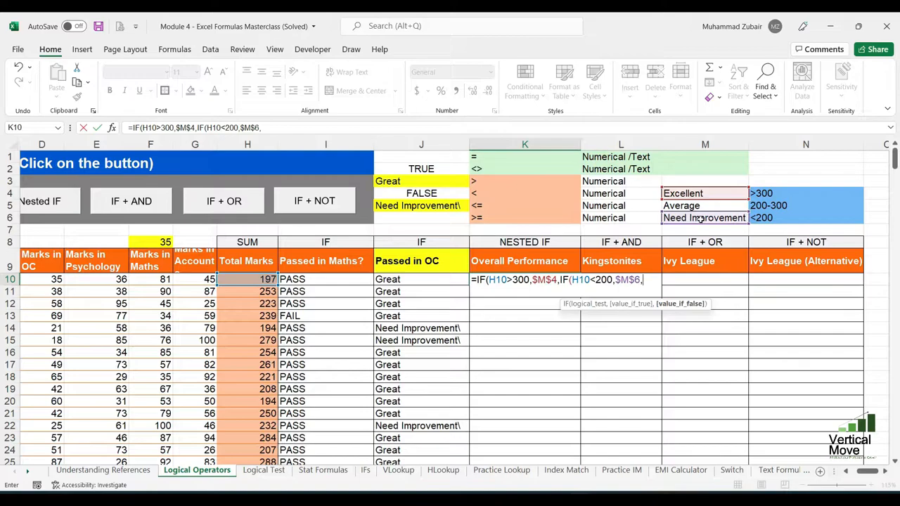
Step: Use $M$5 as the nested IF's value if false, close both IF functions and enter the K10 formula
{"action": "left_click", "coordinate": [711, 208]}
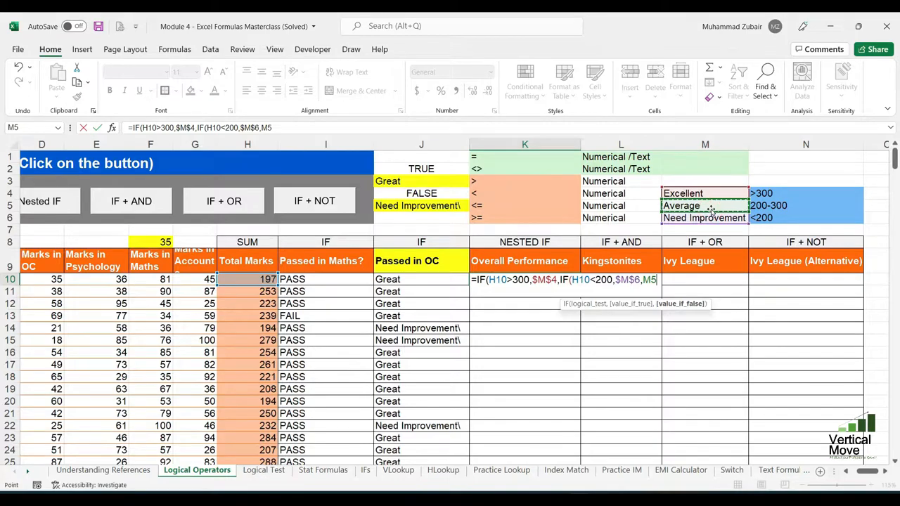
{"action": "key", "text": "F4"}
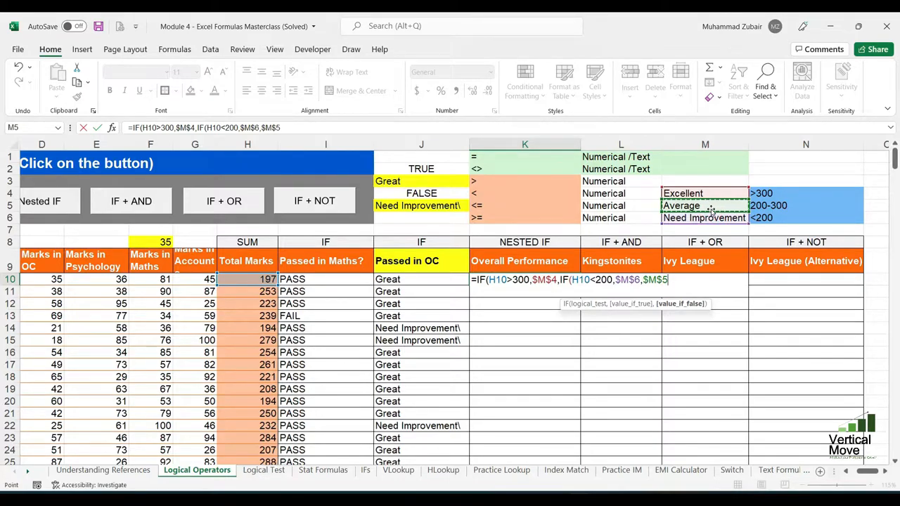
{"action": "type", "text": ")"}
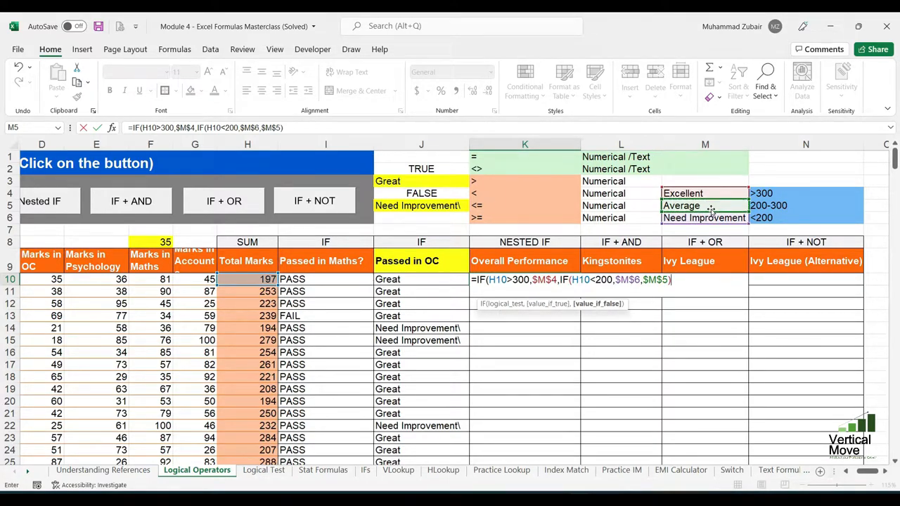
{"action": "type", "text": ")"}
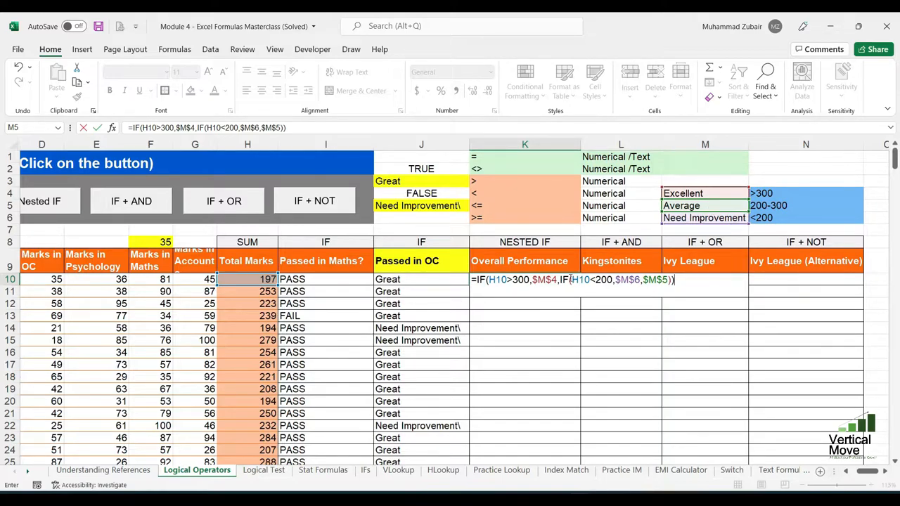
{"action": "left_click", "coordinate": [487, 279]}
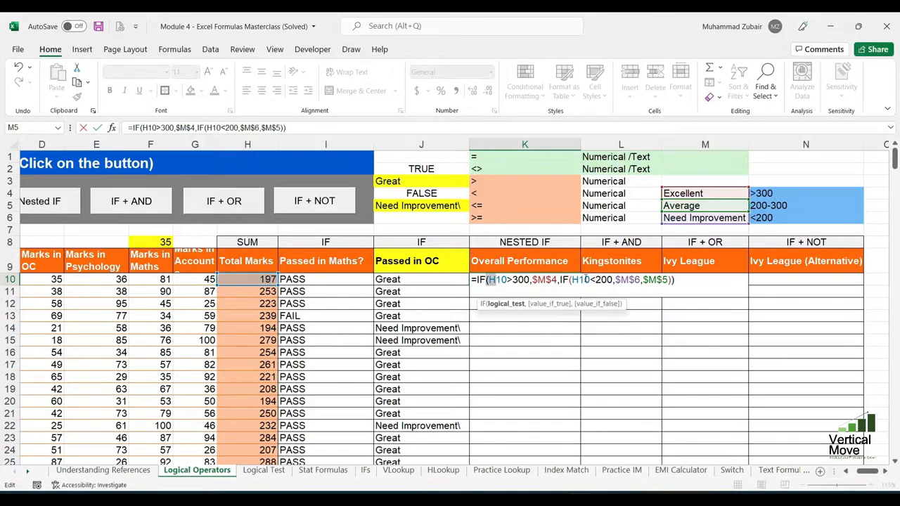
{"action": "left_click", "coordinate": [573, 280]}
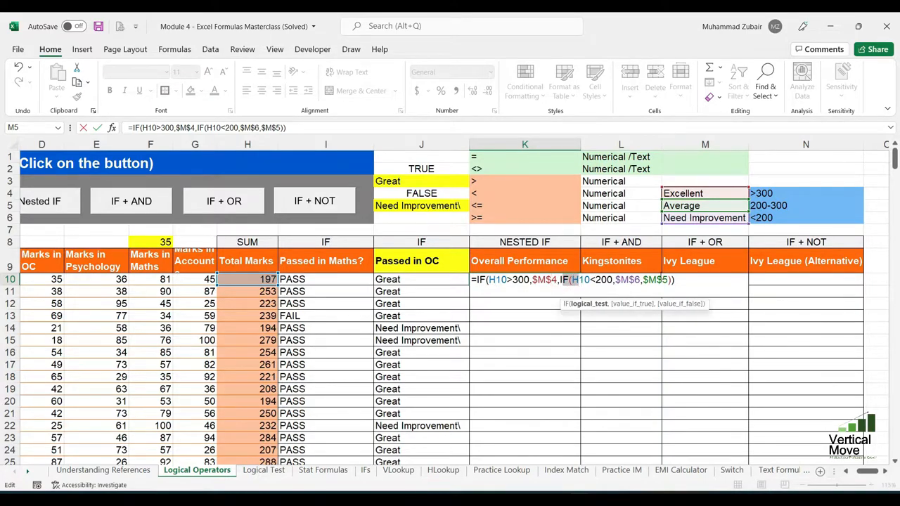
{"action": "left_click", "coordinate": [676, 279]}
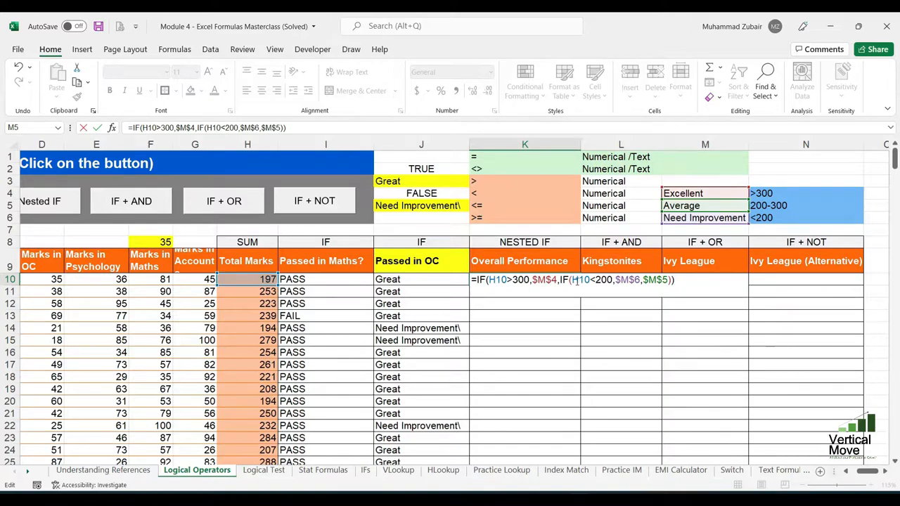
{"action": "key", "text": "Return"}
Step: Compare the K10 rating with the total marks in H10 and fill the nested IF down the Overall Performance column
{"action": "left_click", "coordinate": [576, 281]}
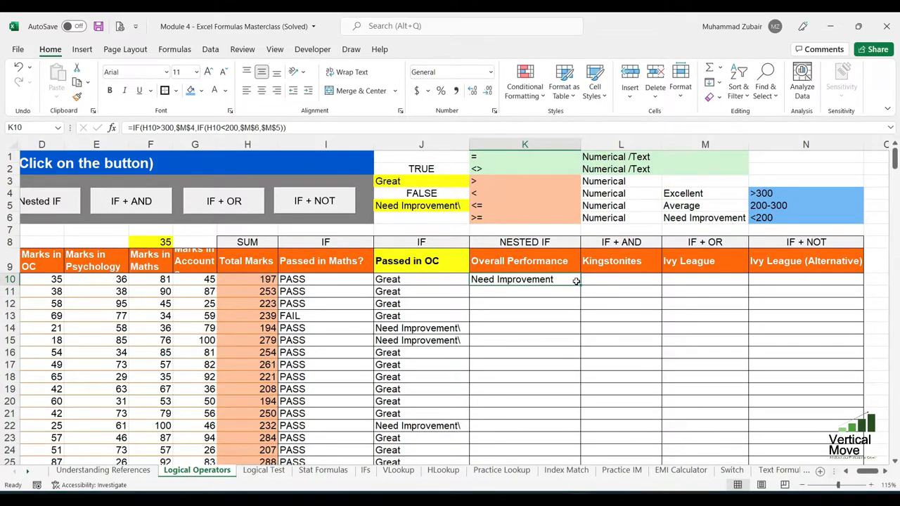
{"action": "key", "text": "Left"}
{"action": "key", "text": "Left"}
{"action": "key", "text": "Left"}
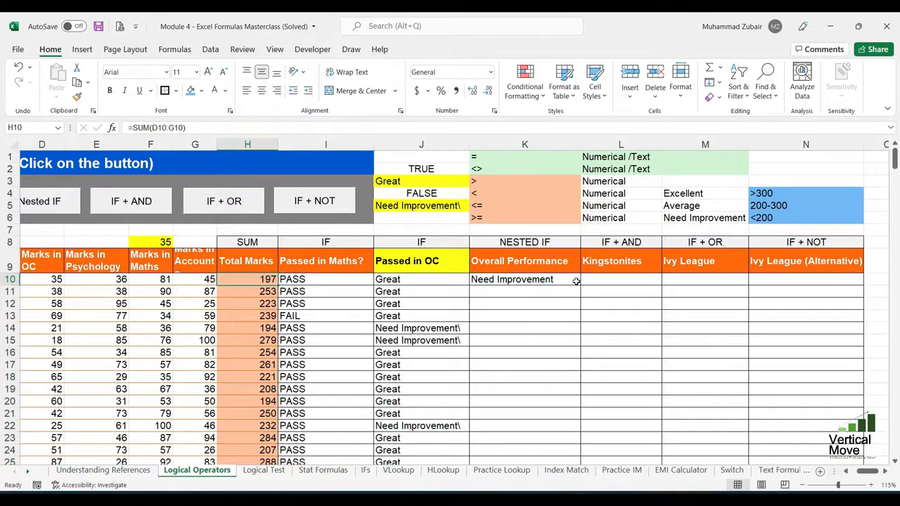
{"action": "key", "text": "Right"}
{"action": "key", "text": "Right"}
{"action": "key", "text": "Right"}
{"action": "key", "text": "Right"}
{"action": "key", "text": "Left"}
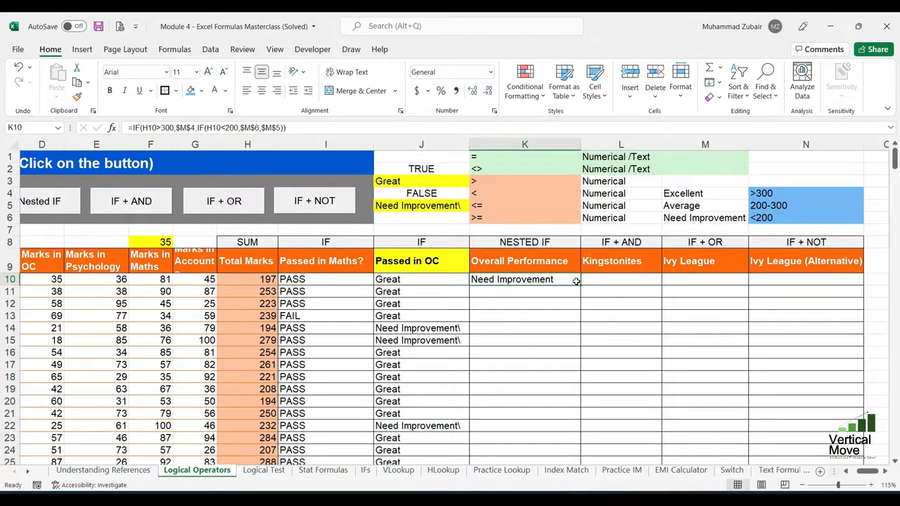
{"action": "double_click", "coordinate": [579, 284]}
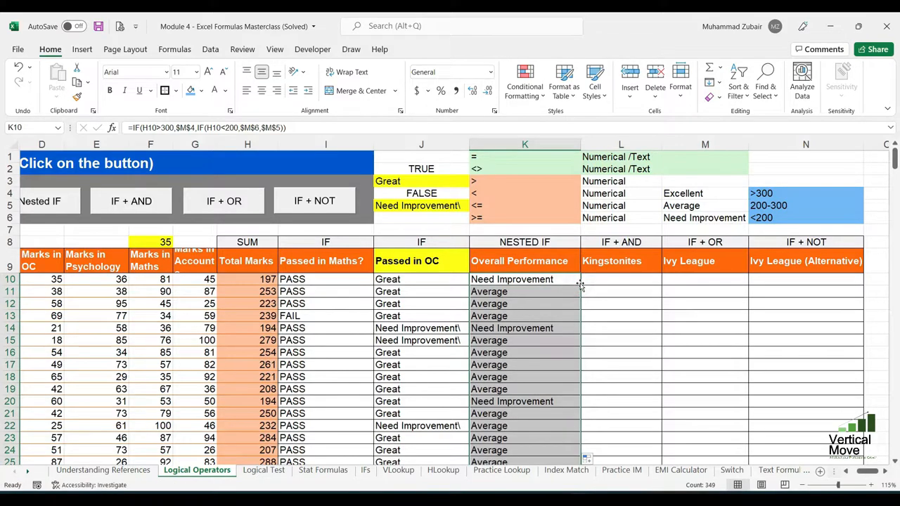
Step: Check the filled Overall Performance ratings, comparing the one in row 46 with that student's total marks
{"action": "left_click", "coordinate": [564, 302]}
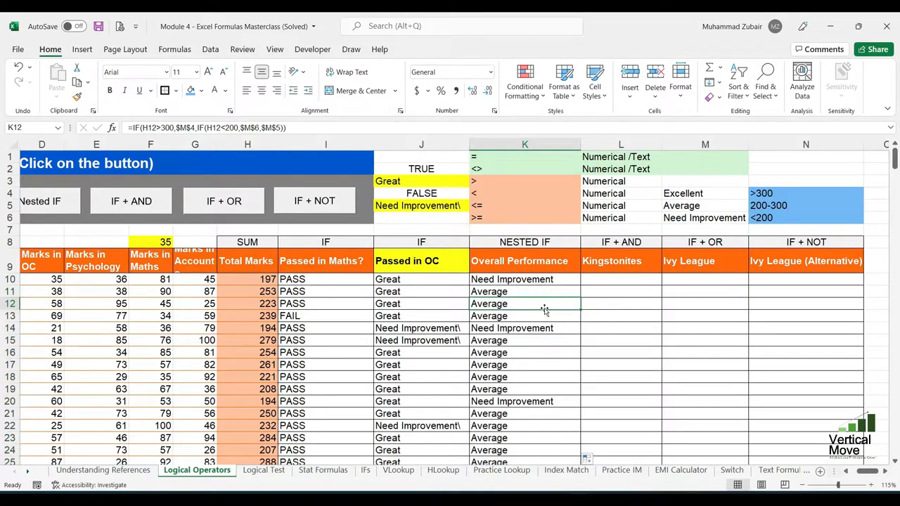
{"action": "left_click", "coordinate": [542, 341]}
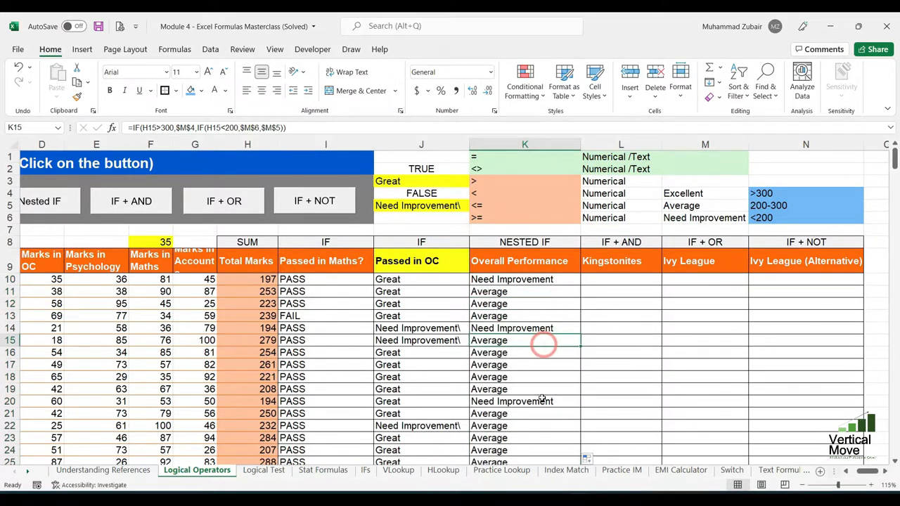
{"action": "scroll", "coordinate": [542, 398], "scroll_direction": "down", "scroll_amount": 3}
{"action": "scroll", "coordinate": [541, 399], "scroll_direction": "down", "scroll_amount": 7}
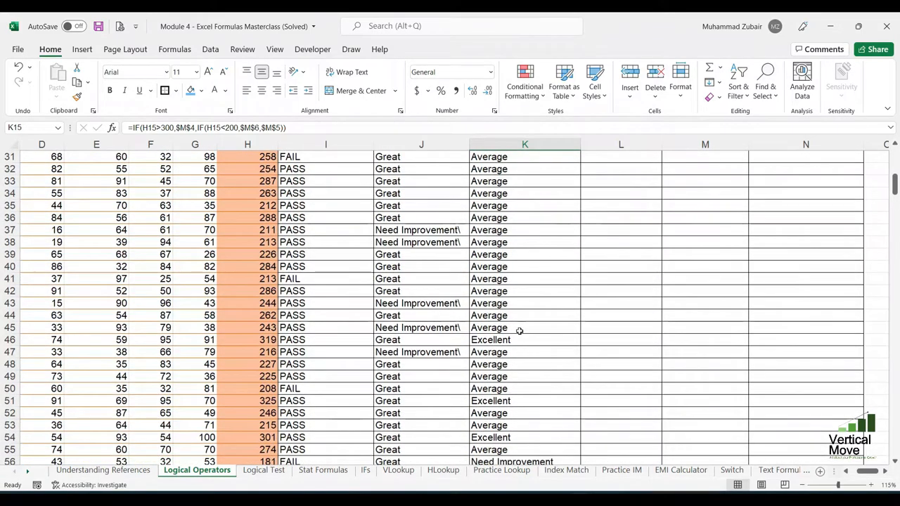
{"action": "left_click_drag", "start_coordinate": [525, 342], "coordinate": [257, 345]}
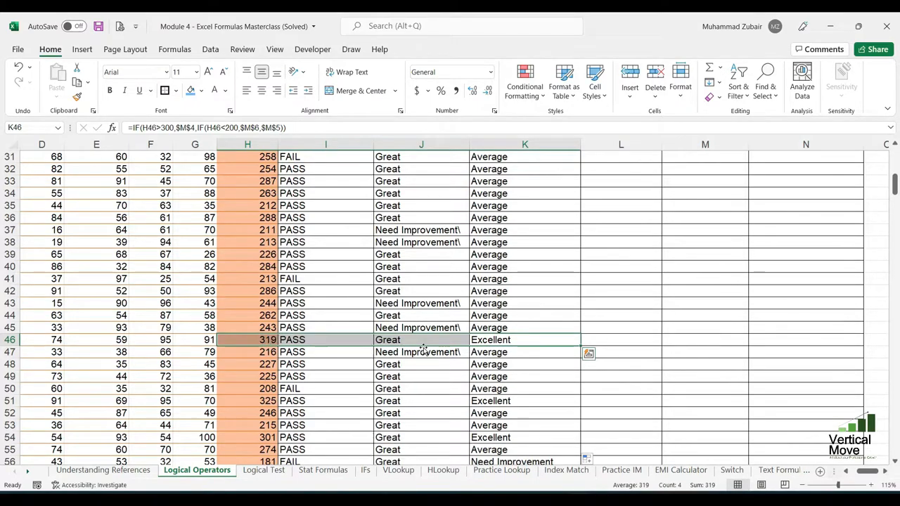
{"action": "scroll", "coordinate": [490, 346], "scroll_direction": "up", "scroll_amount": 10}
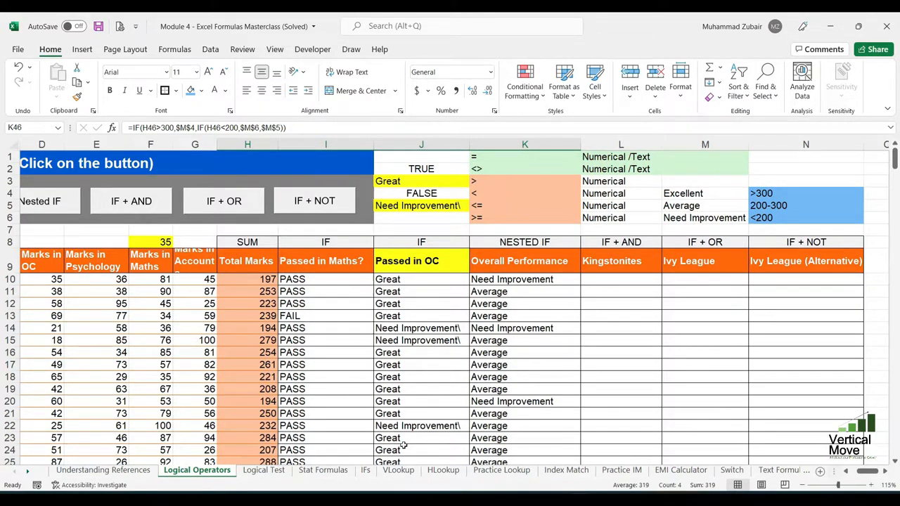
Step: Open the Logical Test sheet and examine the Incentive Criteria headings and the first slab's achievement and bonus
{"action": "left_click", "coordinate": [264, 470]}
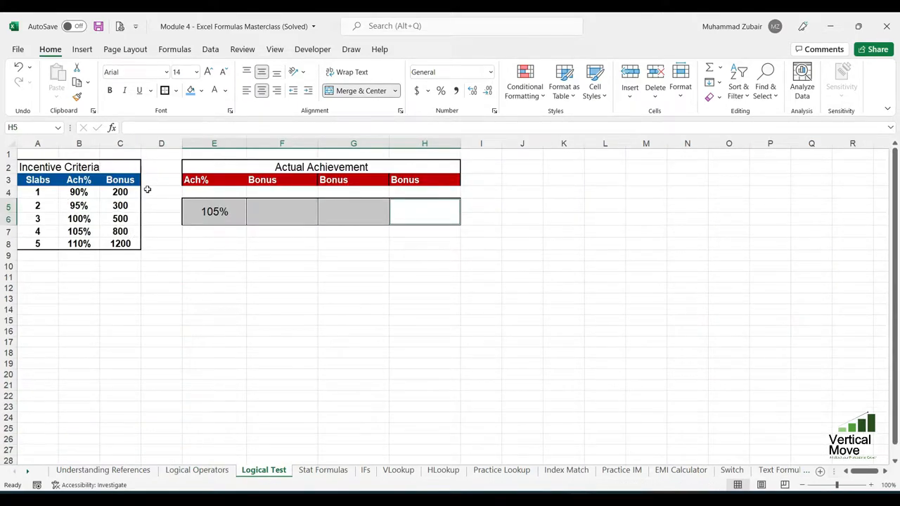
{"action": "left_click", "coordinate": [26, 167]}
{"action": "left_click_drag", "start_coordinate": [26, 167], "coordinate": [120, 181]}
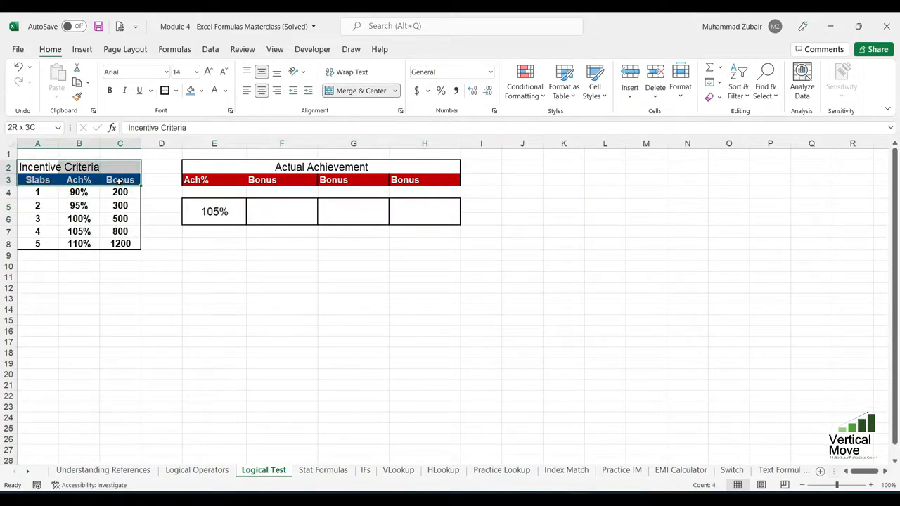
{"action": "left_click", "coordinate": [37, 180]}
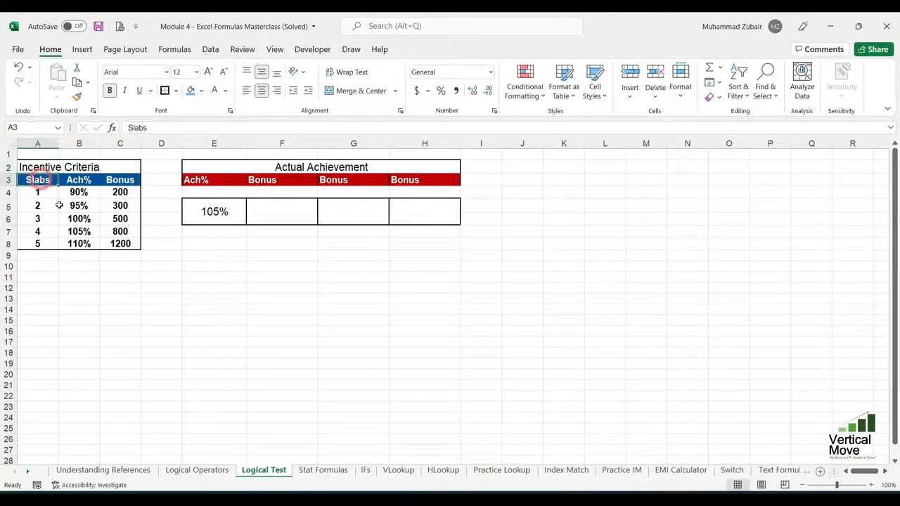
{"action": "left_click_drag", "start_coordinate": [44, 192], "coordinate": [79, 193]}
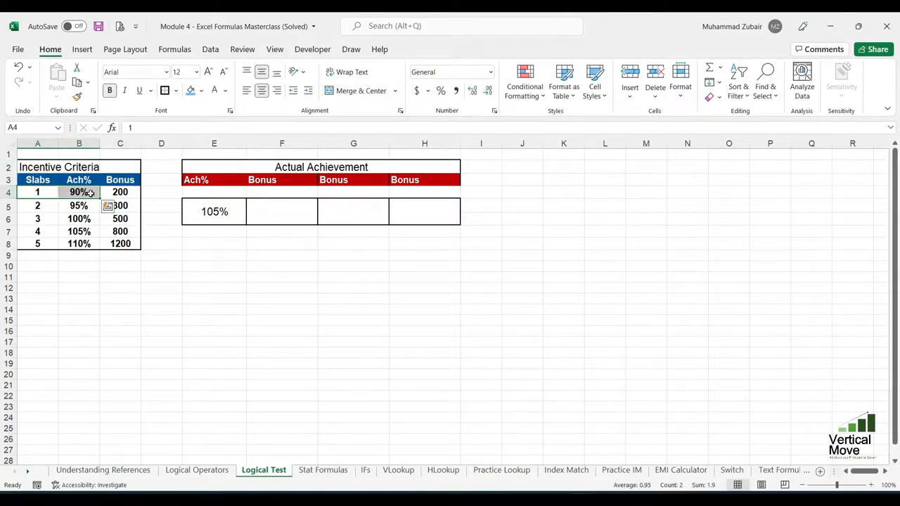
{"action": "left_click", "coordinate": [90, 192]}
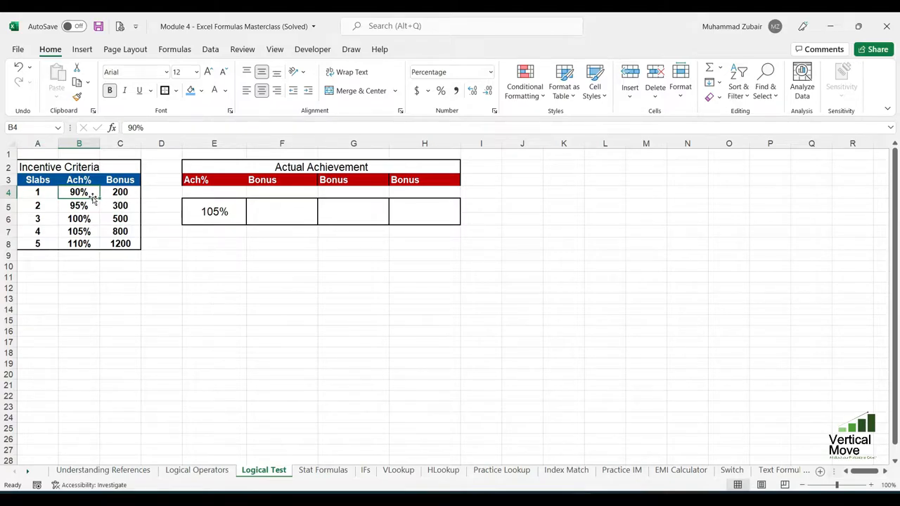
{"action": "left_click", "coordinate": [124, 193]}
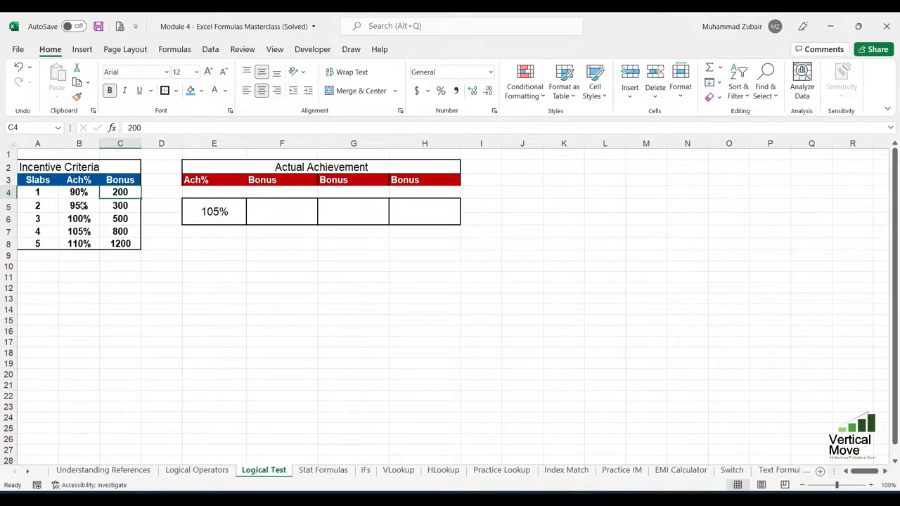
Step: Go through the remaining Incentive Criteria slabs, matching each achievement percentage with its bonus
{"action": "left_click_drag", "start_coordinate": [82, 205], "coordinate": [114, 207]}
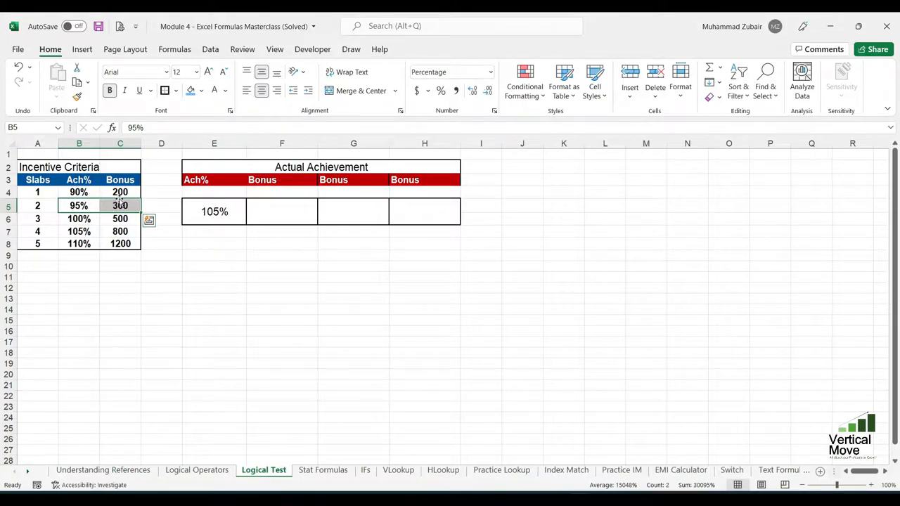
{"action": "left_click", "coordinate": [120, 192]}
{"action": "left_click_drag", "start_coordinate": [80, 218], "coordinate": [121, 223]}
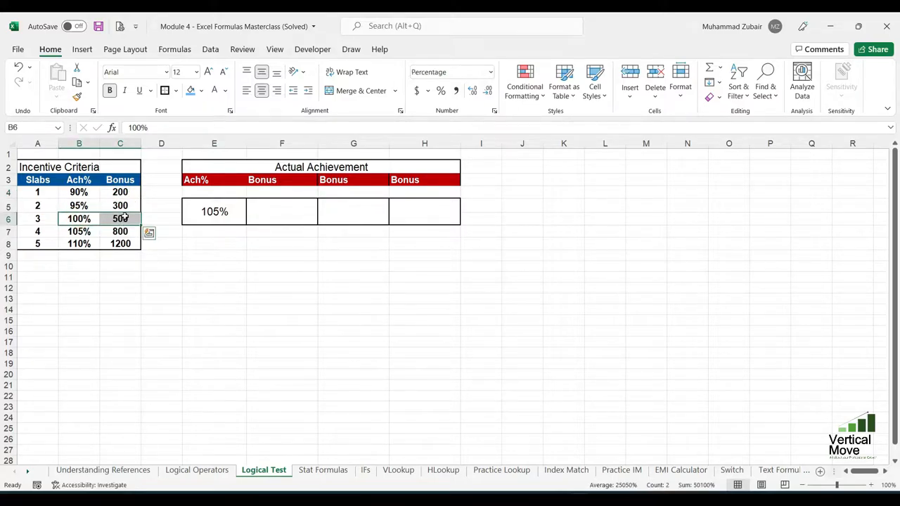
{"action": "left_click_drag", "start_coordinate": [90, 232], "coordinate": [132, 247]}
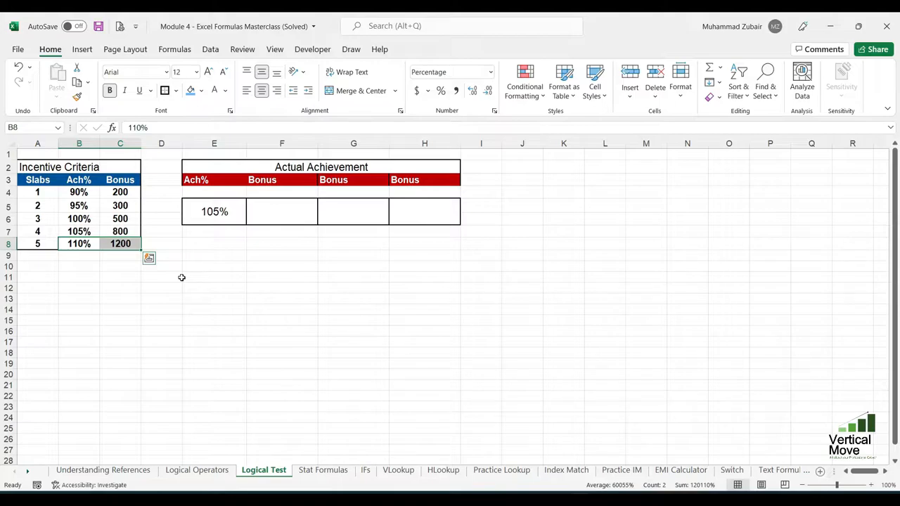
{"action": "left_click_drag", "start_coordinate": [50, 194], "coordinate": [109, 242]}
{"action": "key", "text": "Right"}
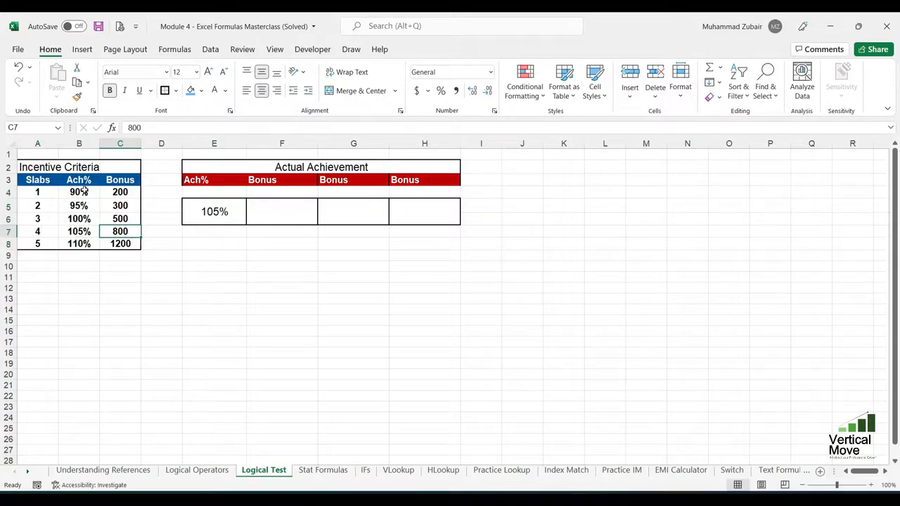
Step: Start an IF formula in the first Bonus cell, F5, with the condition E5>=110%
{"action": "left_click", "coordinate": [266, 214]}
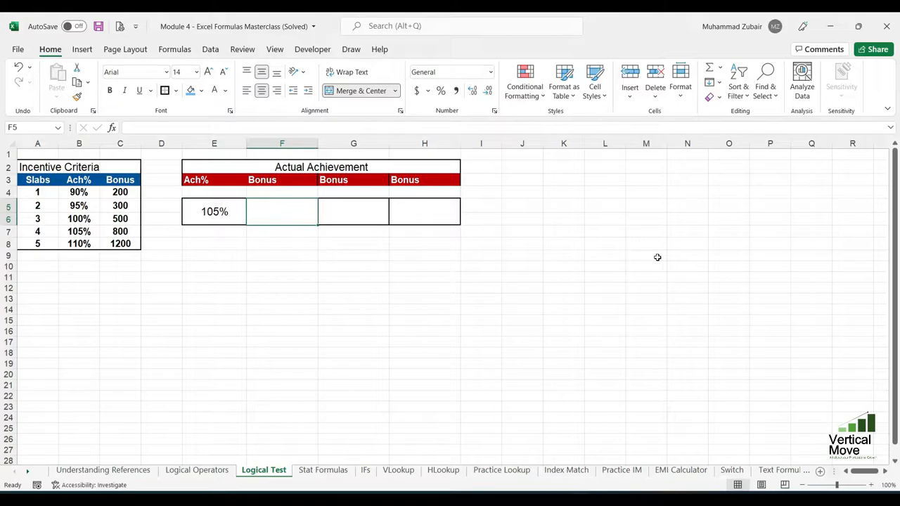
{"action": "type", "text": "="}
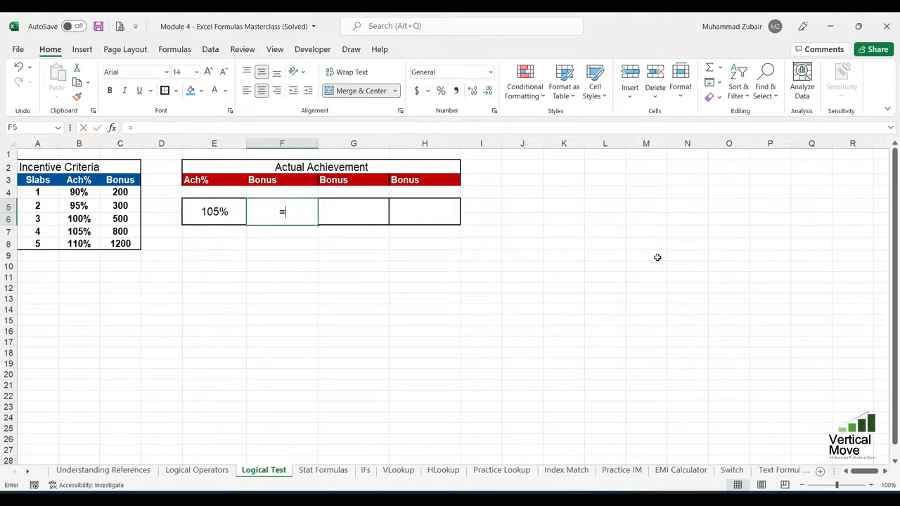
{"action": "type", "text": "if"}
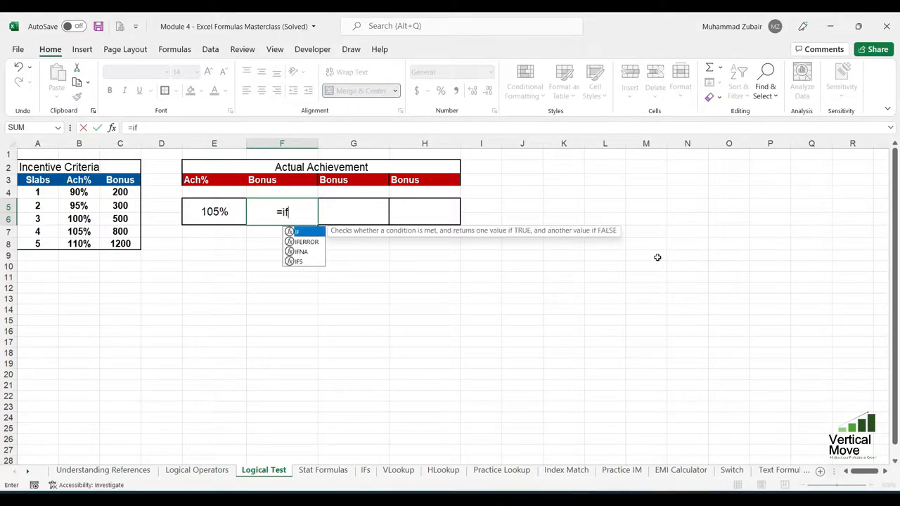
{"action": "key", "text": "Tab"}
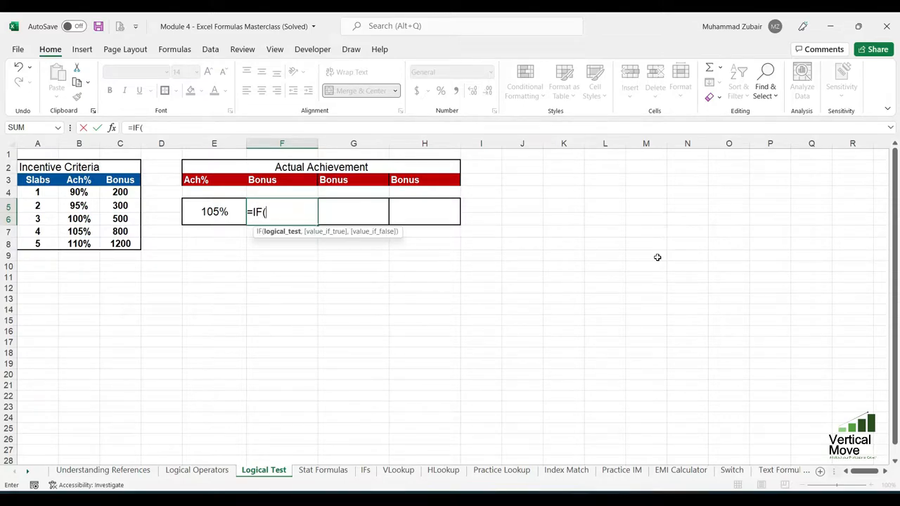
{"action": "left_click", "coordinate": [213, 211]}
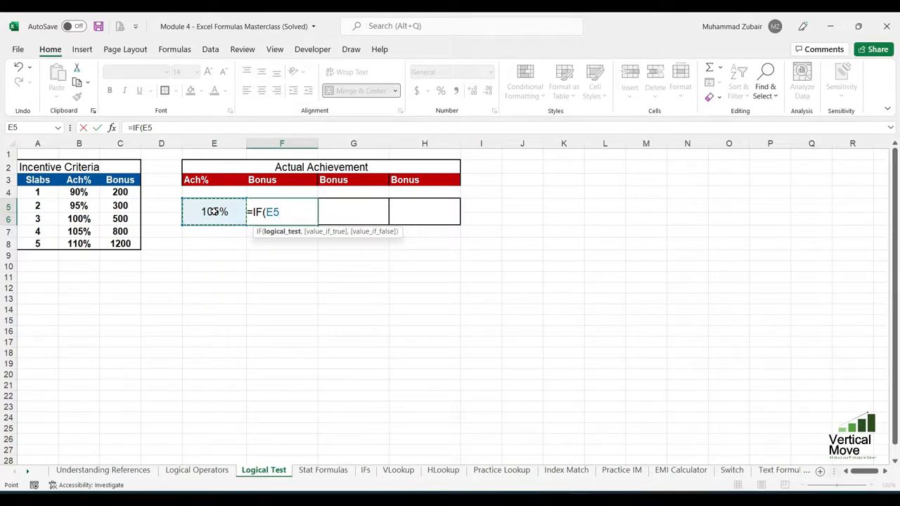
{"action": "type", "text": ">=110%"}
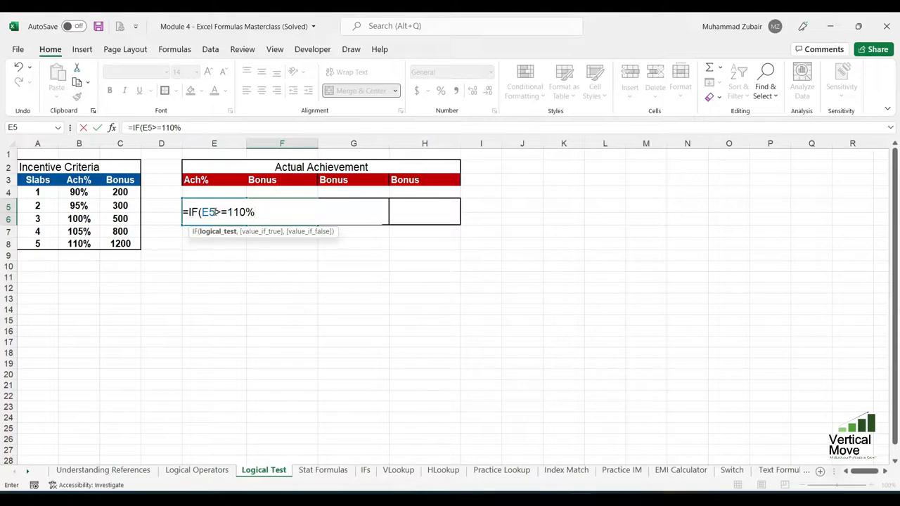
{"action": "type", "text": ","}
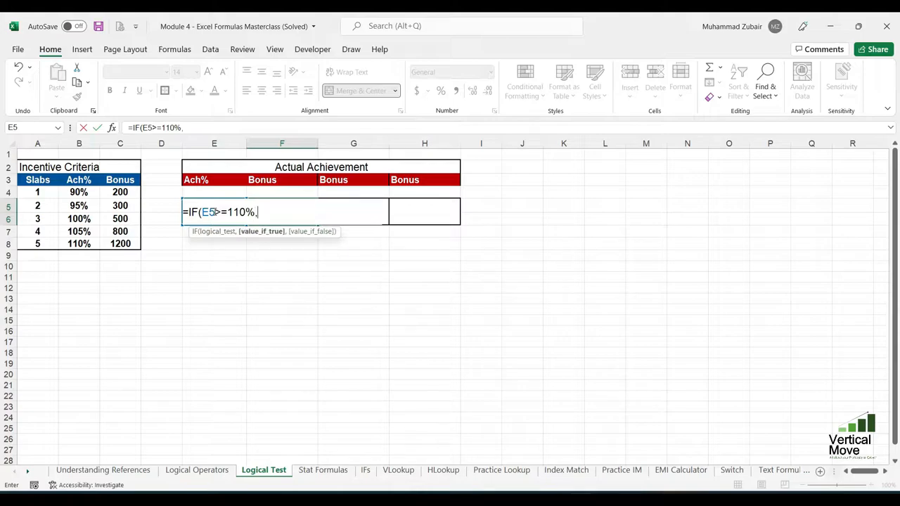
Step: Return the slab 5 bonus in C8 as a relative reference when the 110% condition in the F5 formula is met
{"action": "left_click", "coordinate": [128, 242]}
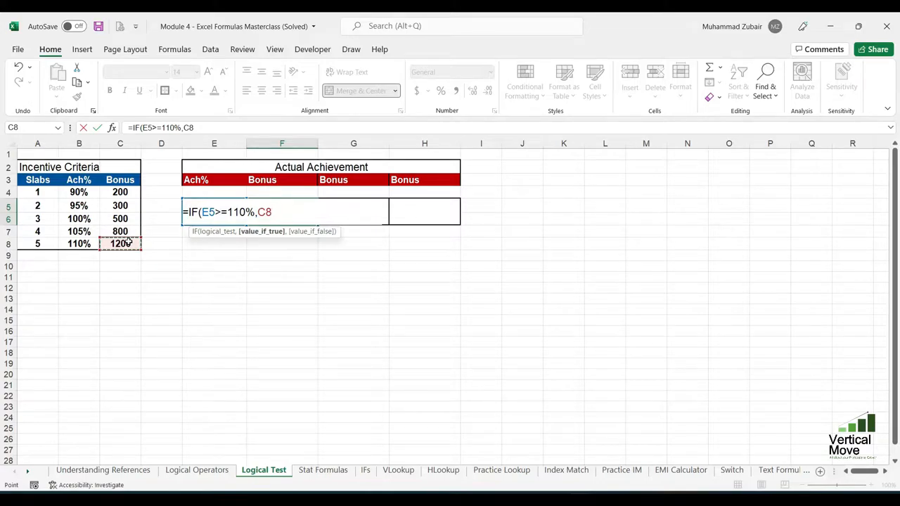
{"action": "key", "text": "F4"}
{"action": "key", "text": "F4"}
{"action": "key", "text": "F4"}
{"action": "key", "text": "F4"}
{"action": "type", "text": ","}
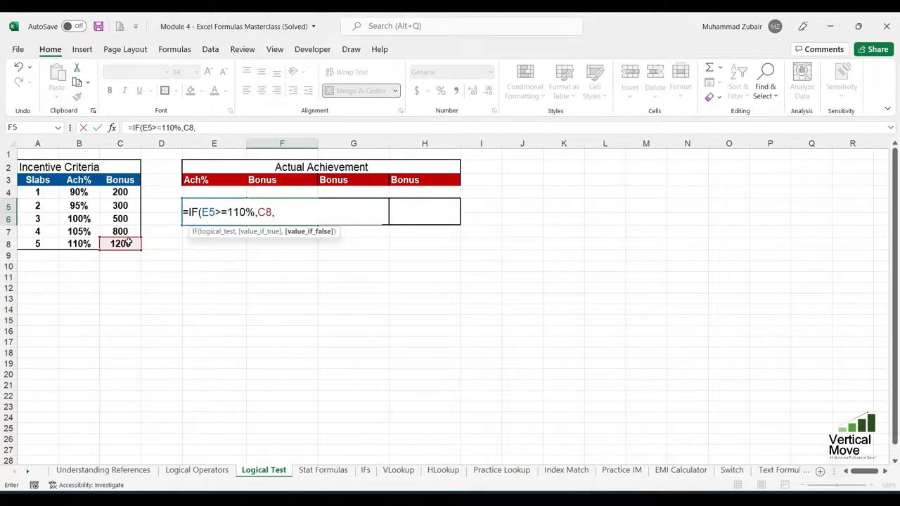
Step: Nest a second IF in the F5 formula with the condition E5>=105%, returning the bonus in C7
{"action": "type", "text": "IF("}
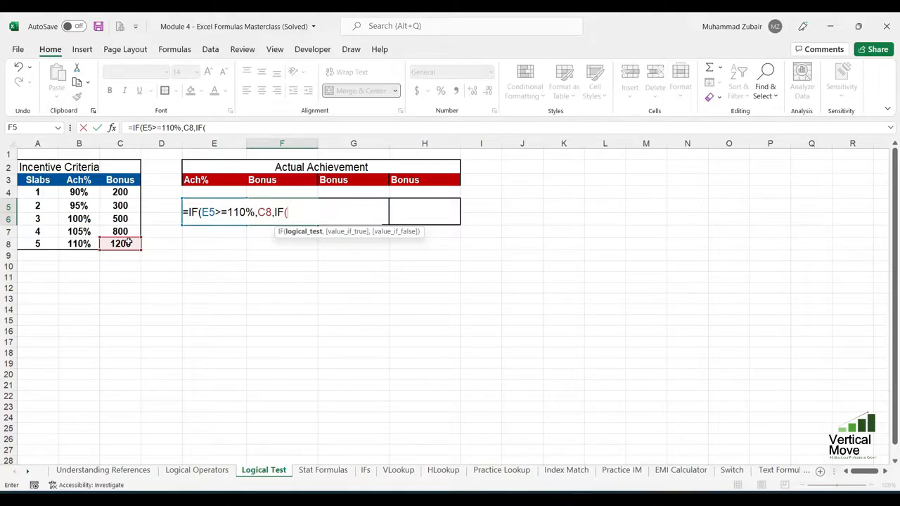
{"action": "key", "text": "Left"}
{"action": "type", "text": ">=105"}
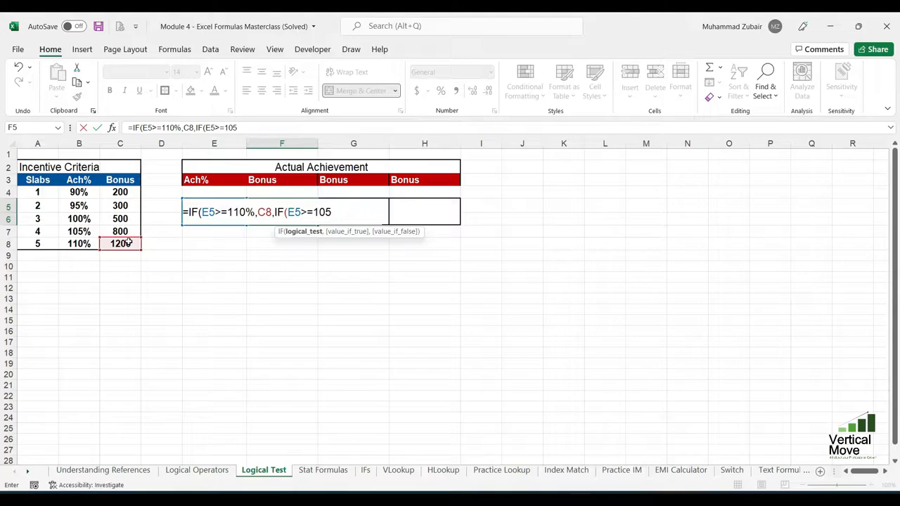
{"action": "type", "text": "%,"}
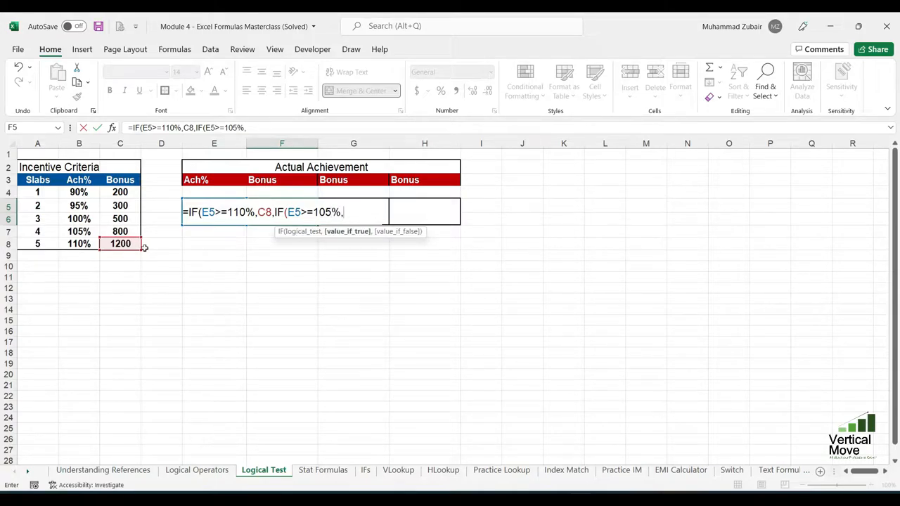
{"action": "left_click", "coordinate": [119, 231]}
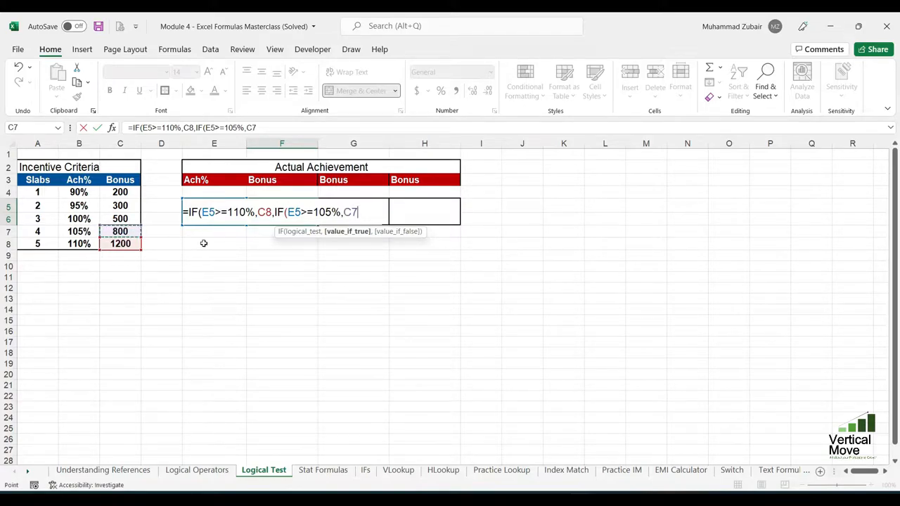
{"action": "type", "text": ","}
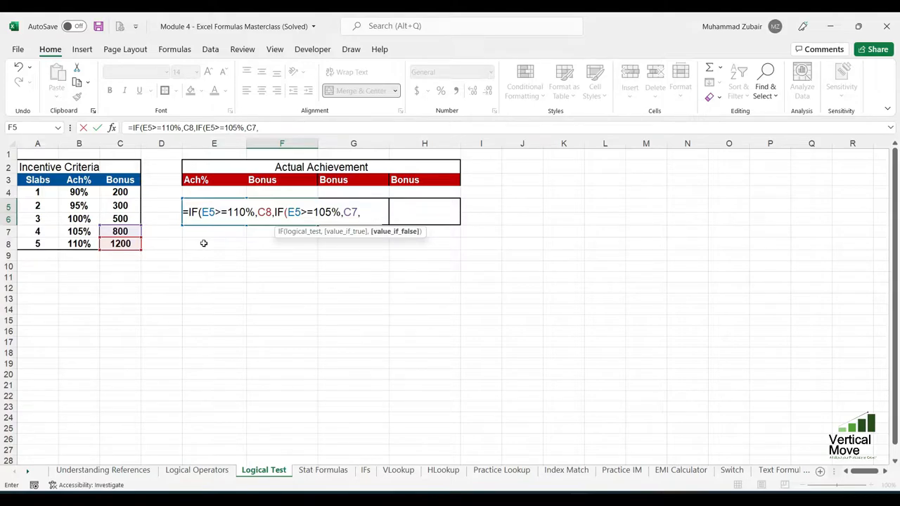
Step: Nest a third IF in the formula with the condition E5>=100%, returning the bonus in C6
{"action": "type", "text": "IF("}
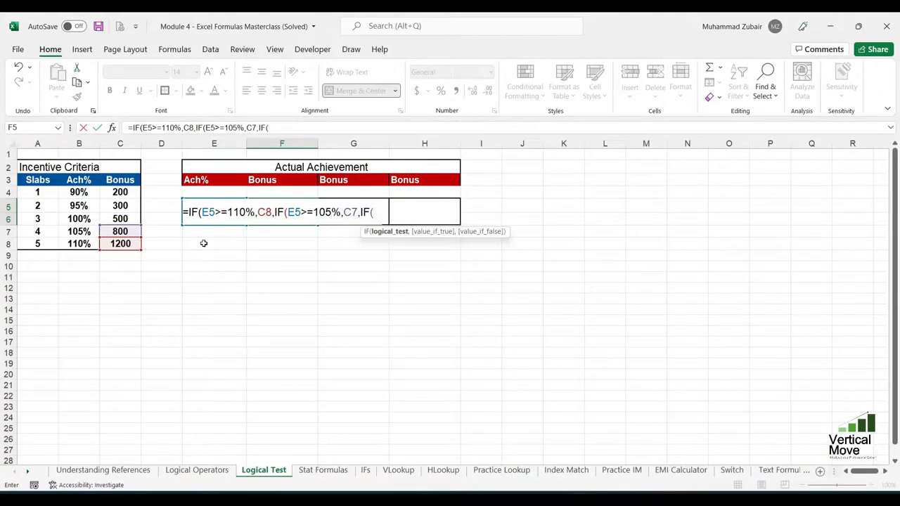
{"action": "key", "text": "Left"}
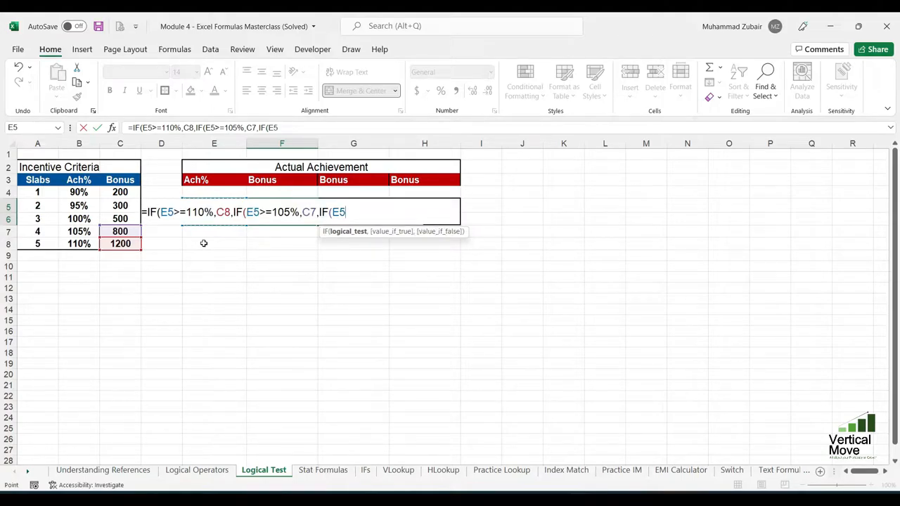
{"action": "type", "text": ">=100%"}
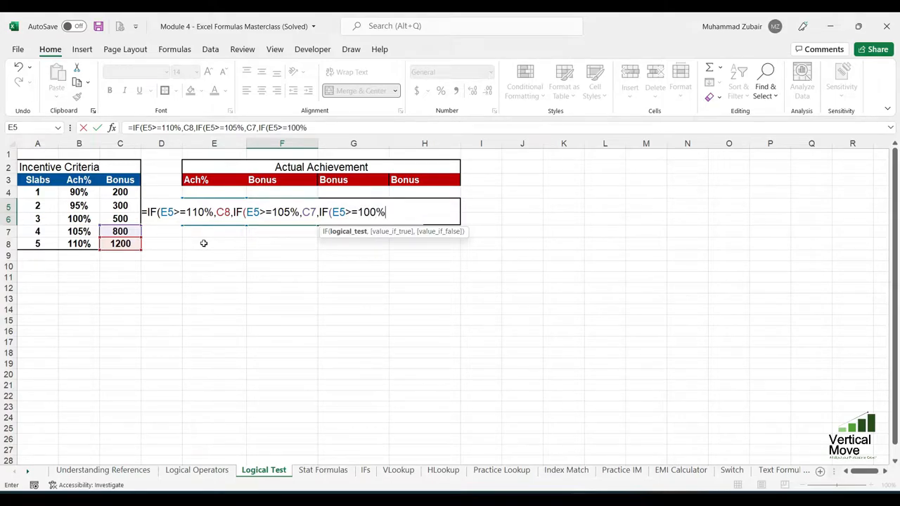
{"action": "type", "text": ","}
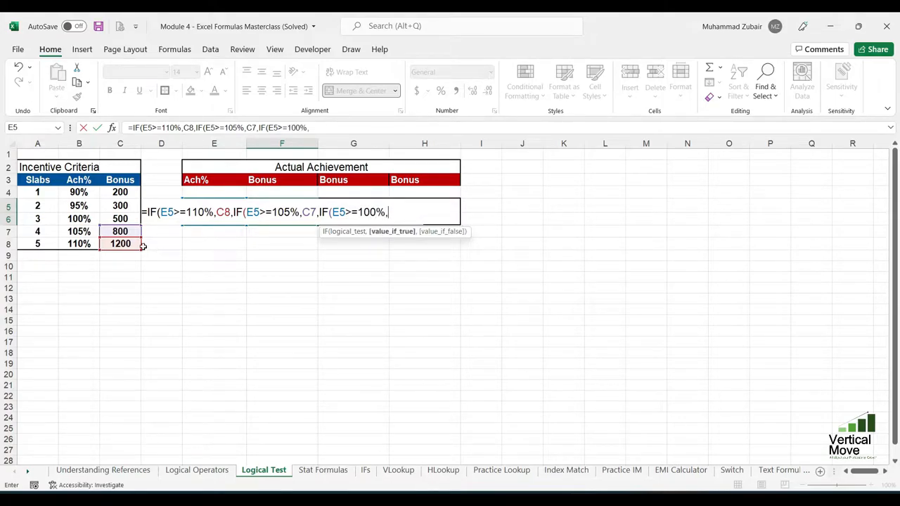
{"action": "left_click", "coordinate": [128, 218]}
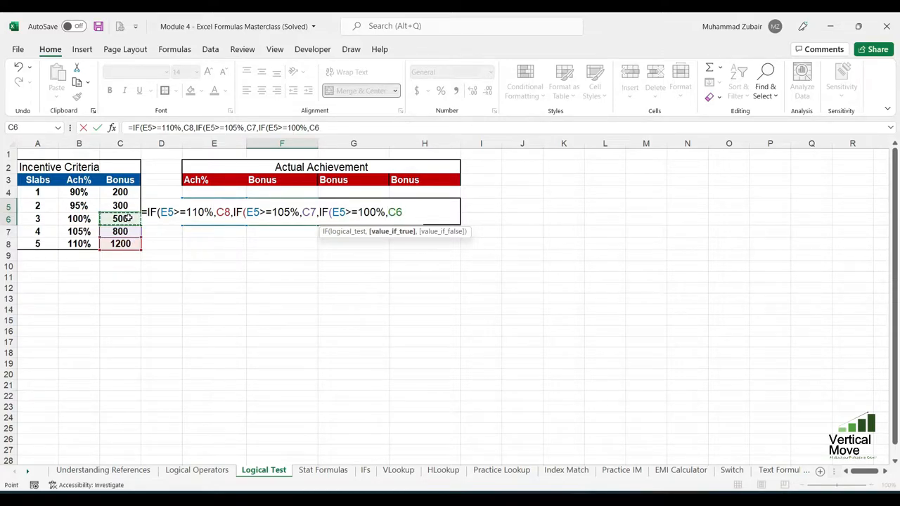
{"action": "type", "text": ","}
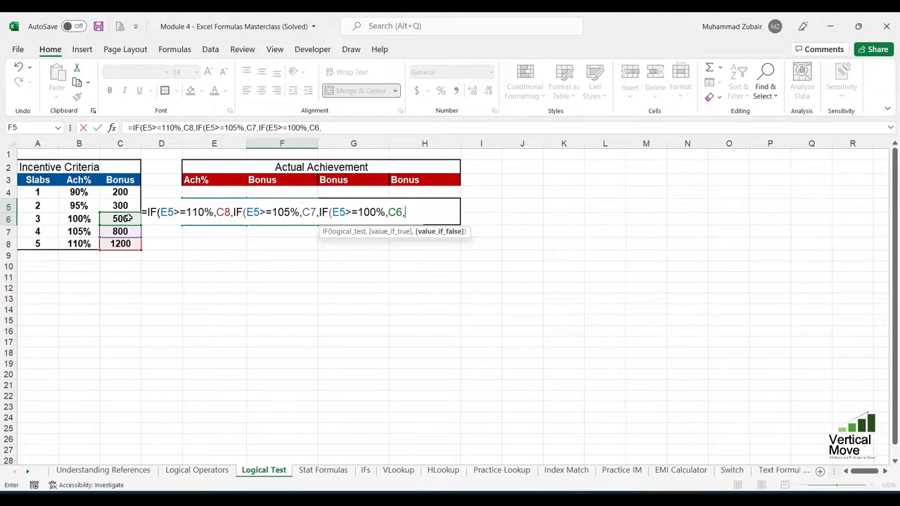
Step: Nest a fourth IF in the formula with the condition E5>=95%, returning the bonus in C5
{"action": "type", "text": "IF("}
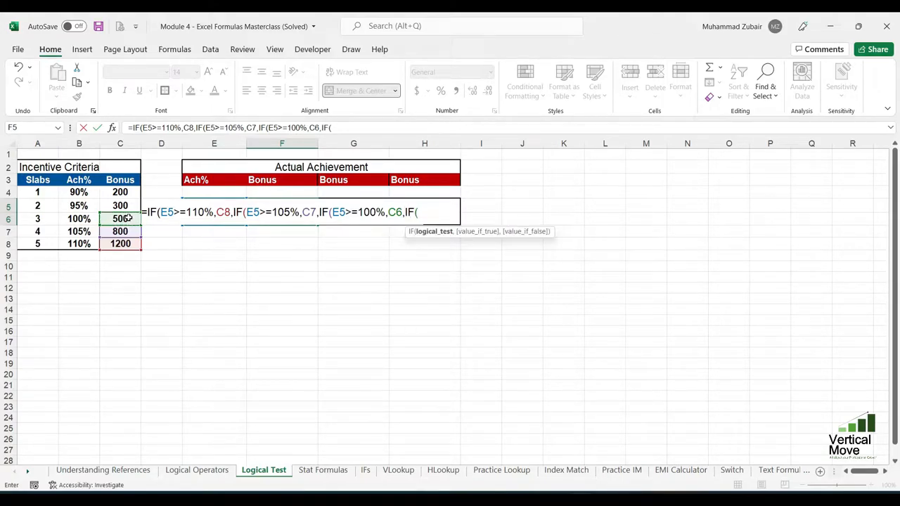
{"action": "key", "text": "Left"}
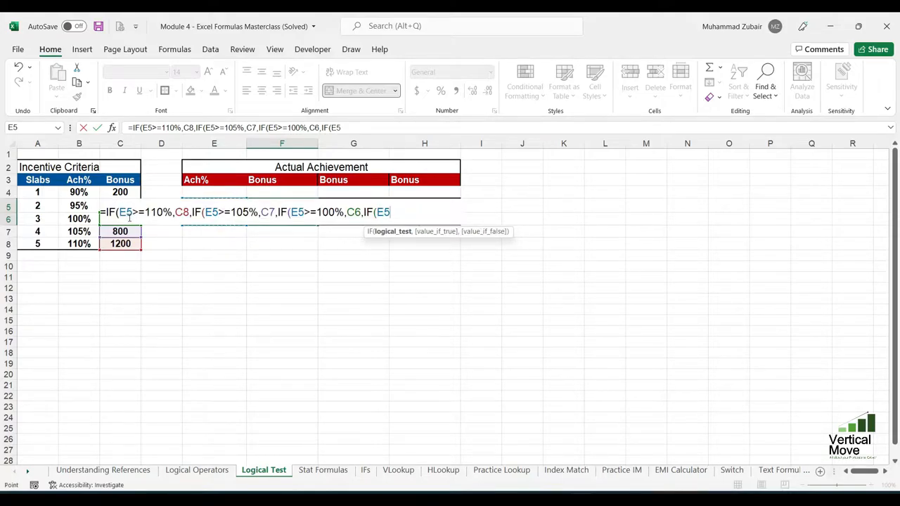
{"action": "type", "text": ">=95%,"}
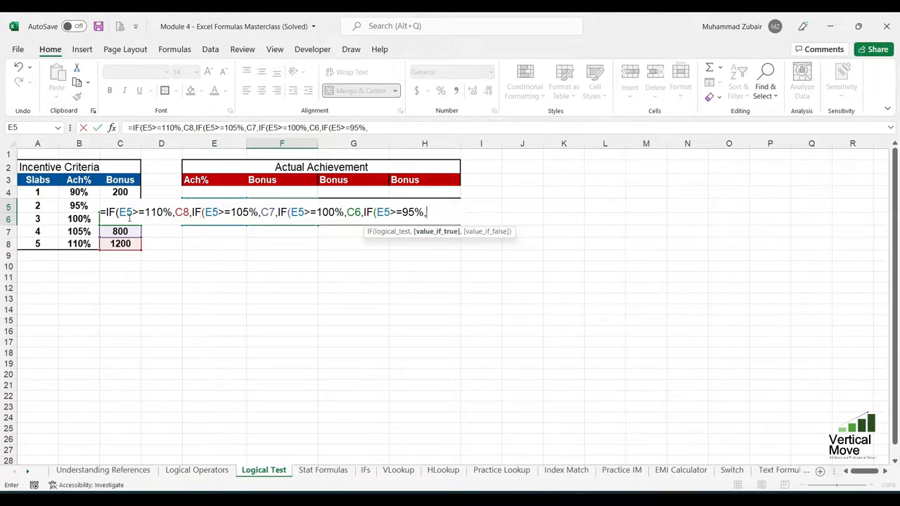
{"action": "left_click", "coordinate": [82, 206]}
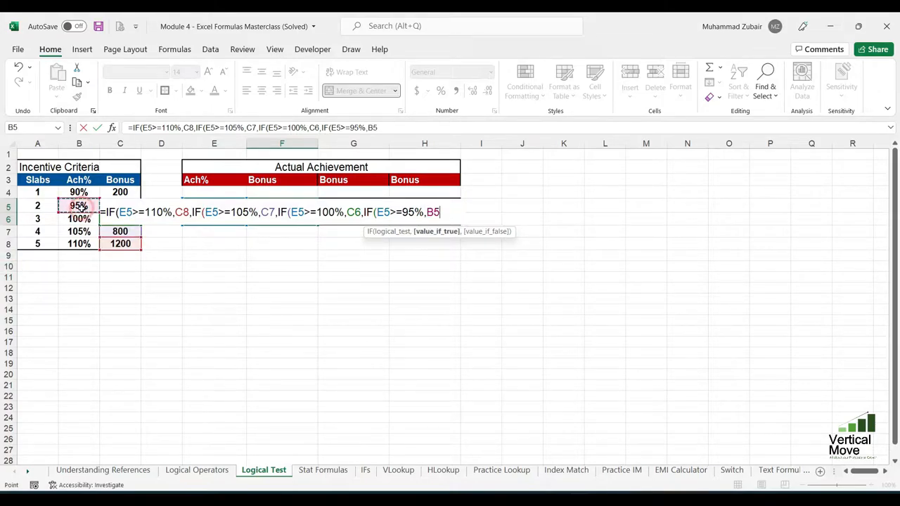
{"action": "key", "text": "Right"}
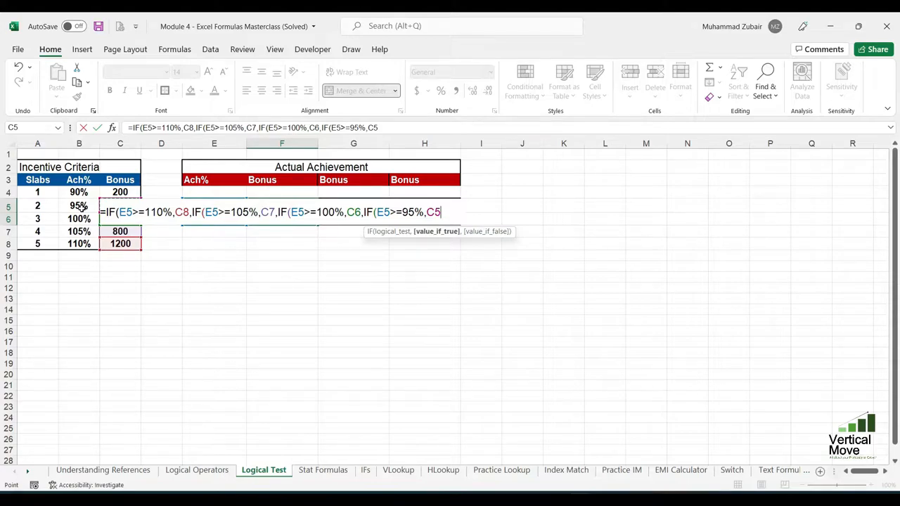
{"action": "type", "text": ","}
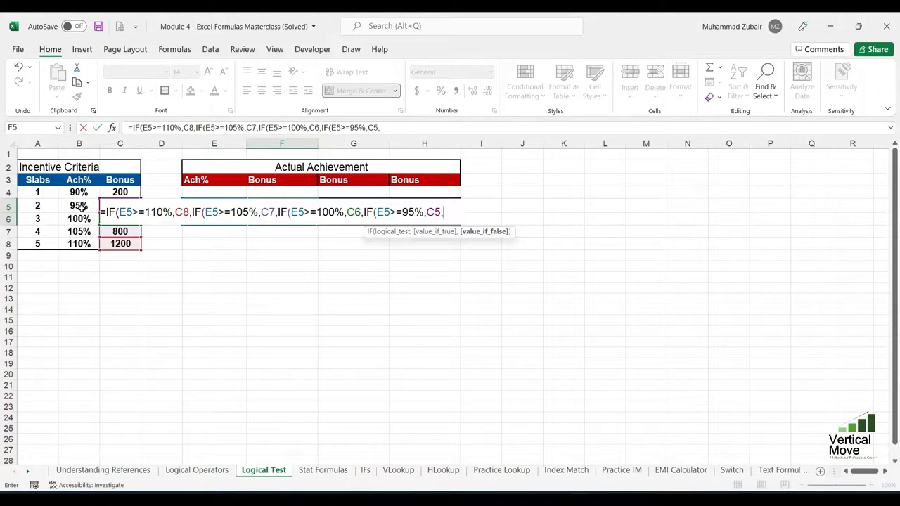
Step: Nest a fifth IF with the condition E5>=90%, returning the bonus in C4, or 0 if no slab is reached
{"action": "type", "text": "if(E5"}
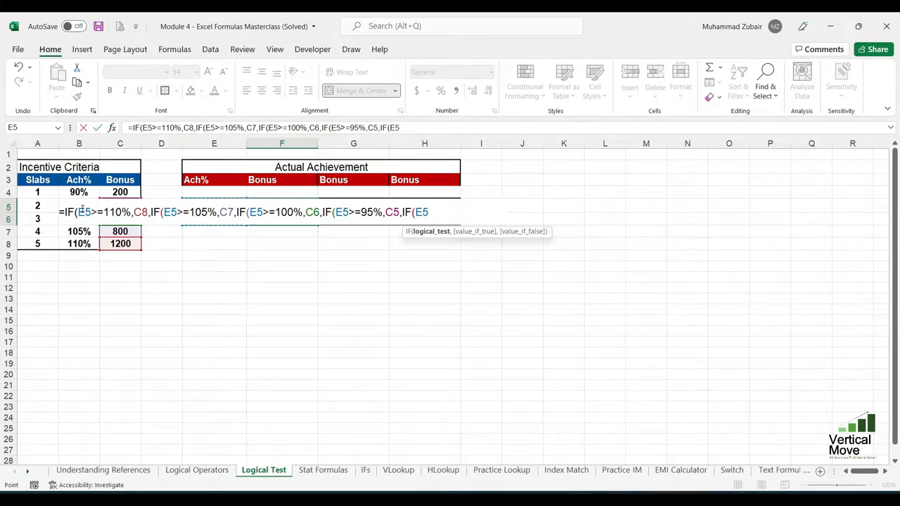
{"action": "type", "text": ">=90%,"}
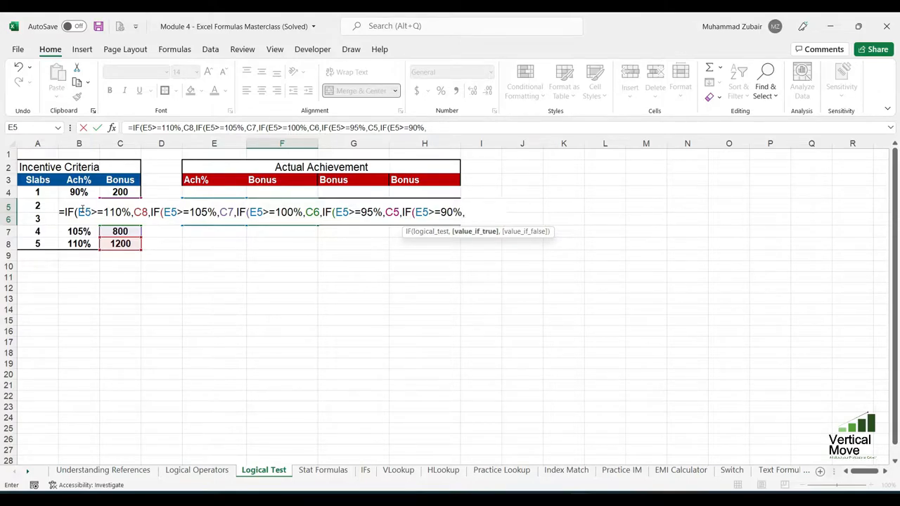
{"action": "left_click", "coordinate": [136, 192]}
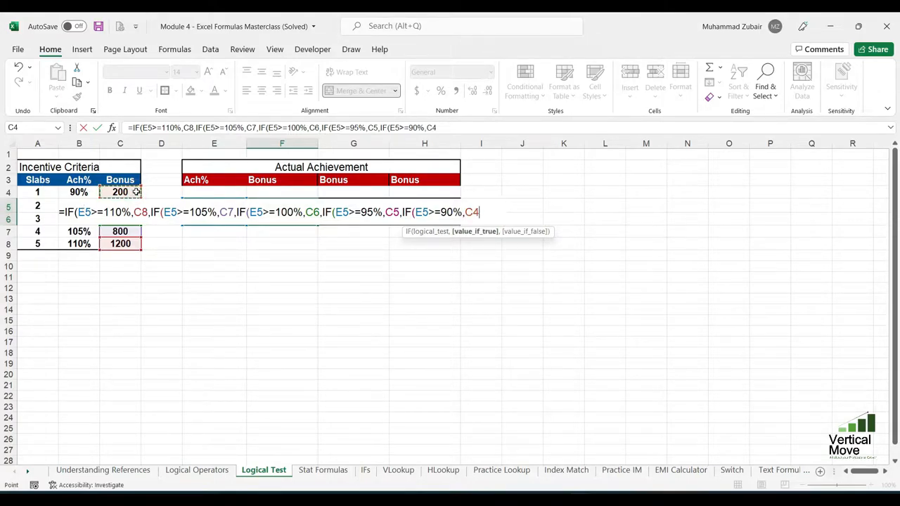
{"action": "type", "text": ","}
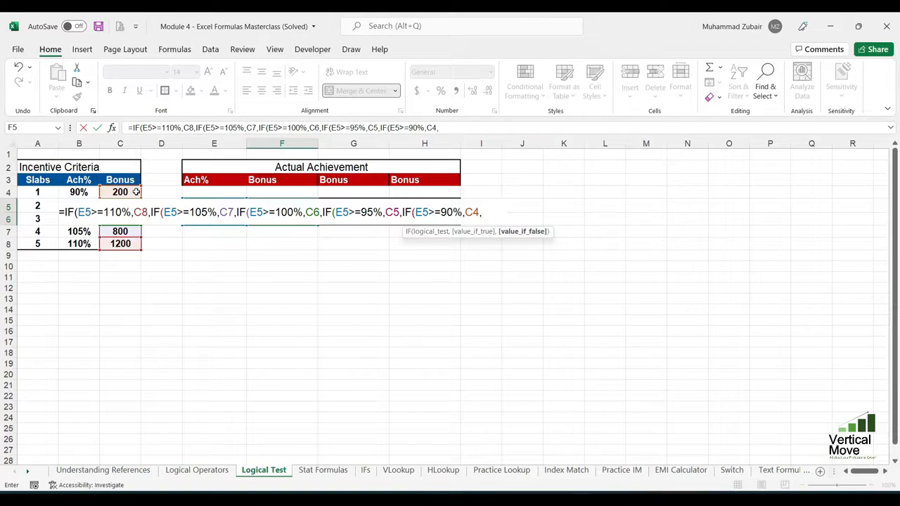
{"action": "type", "text": "0"}
Step: Go over each nested IF and the final 0, close the five functions with five parentheses and enter the F5 formula
{"action": "left_click", "coordinate": [75, 212]}
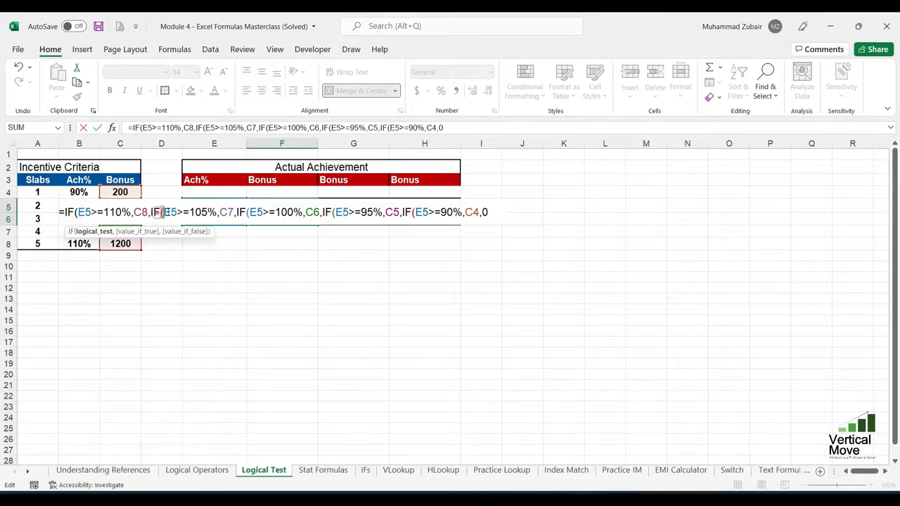
{"action": "left_click", "coordinate": [162, 211]}
{"action": "left_click", "coordinate": [249, 212]}
{"action": "left_click", "coordinate": [338, 211]}
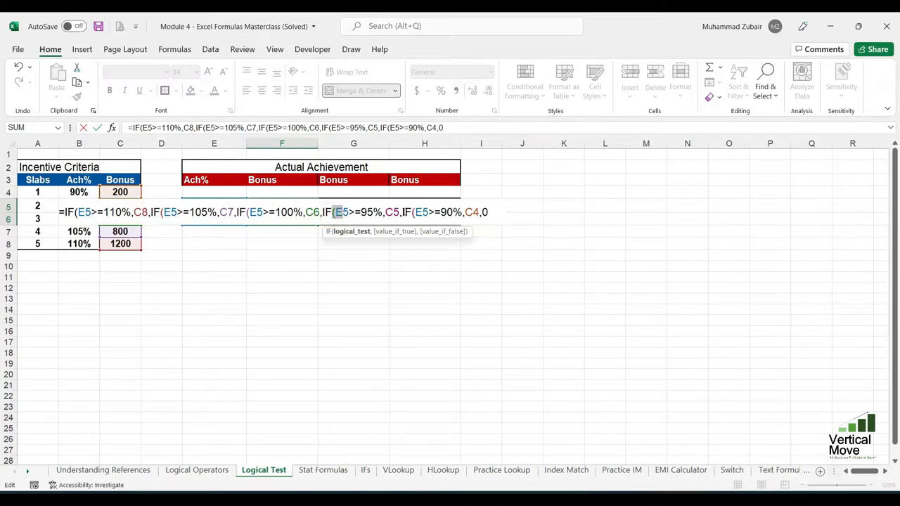
{"action": "left_click", "coordinate": [406, 211]}
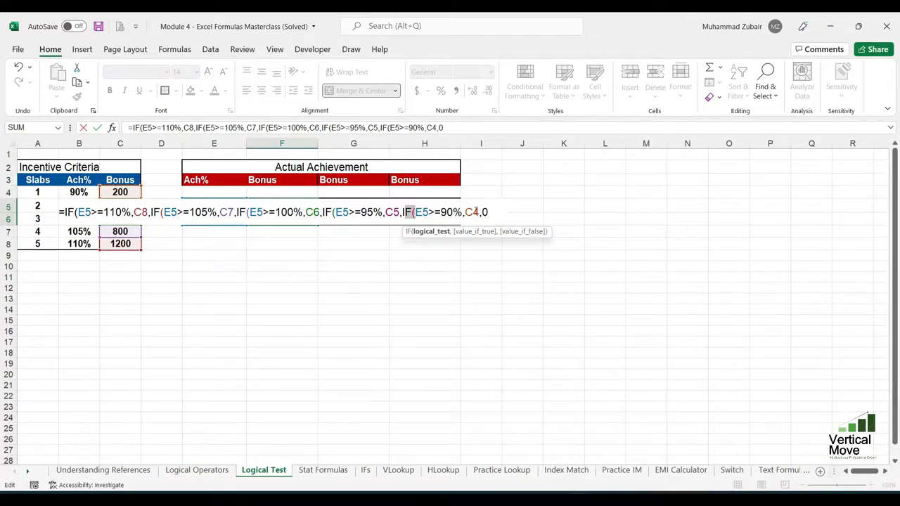
{"action": "left_click", "coordinate": [485, 212]}
{"action": "left_click_drag", "start_coordinate": [486, 212], "coordinate": [483, 212]}
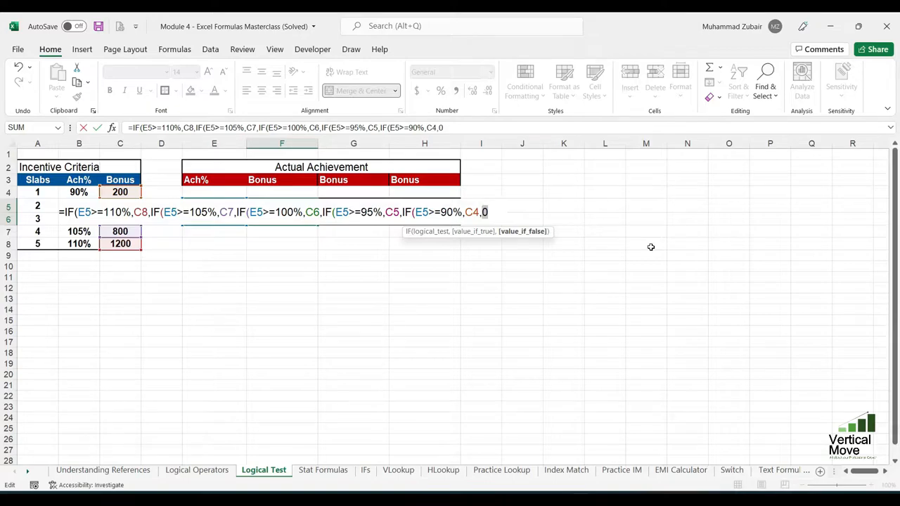
{"action": "key", "text": "Right"}
{"action": "type", "text": ")))))"}
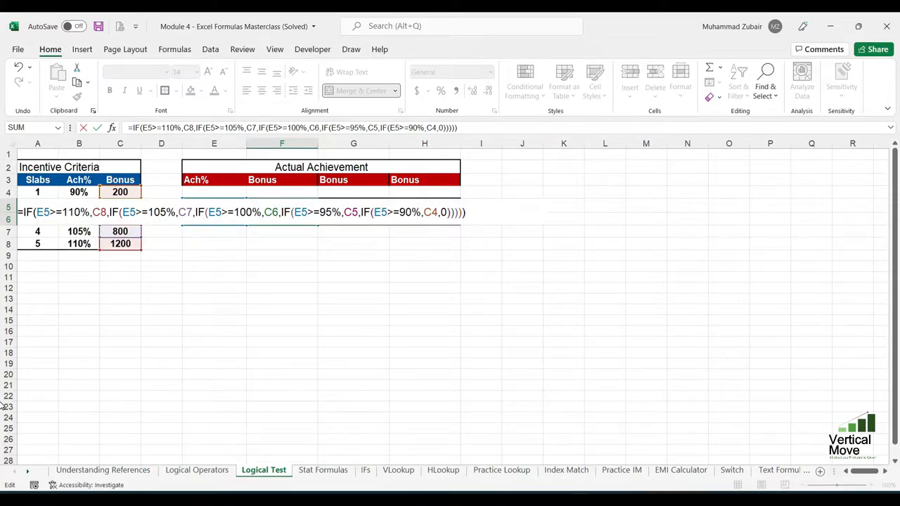
{"action": "key", "text": "Return"}
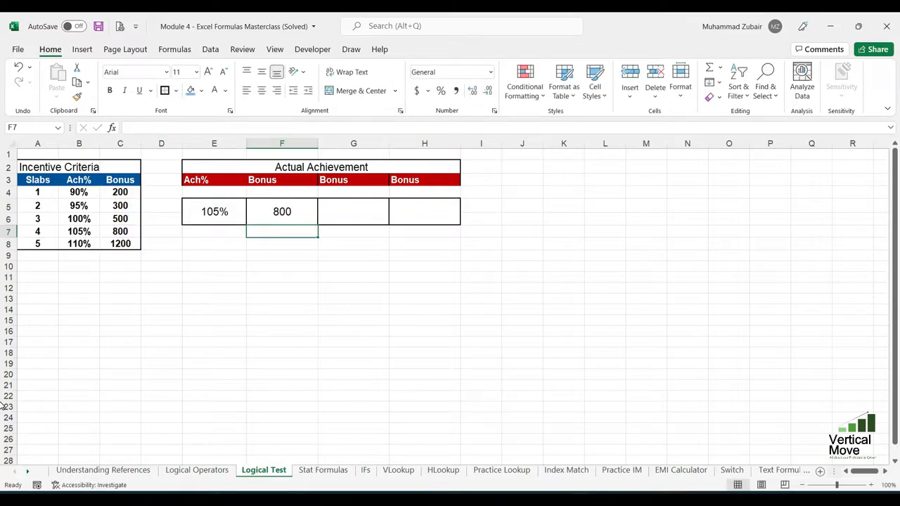
Step: Test the bonus formula by setting the actual achievement in E5 to 104%, and compare the result with the 100% and 105% slabs
{"action": "left_click", "coordinate": [226, 215]}
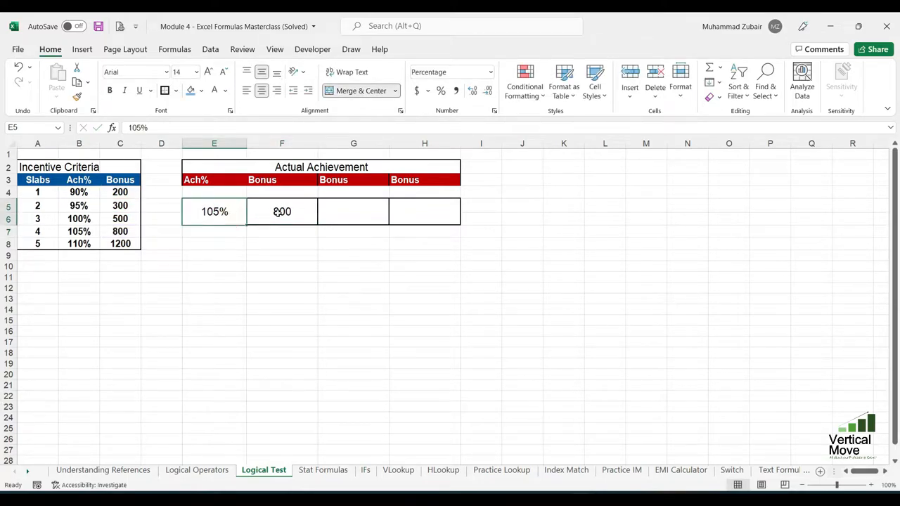
{"action": "left_click", "coordinate": [285, 214]}
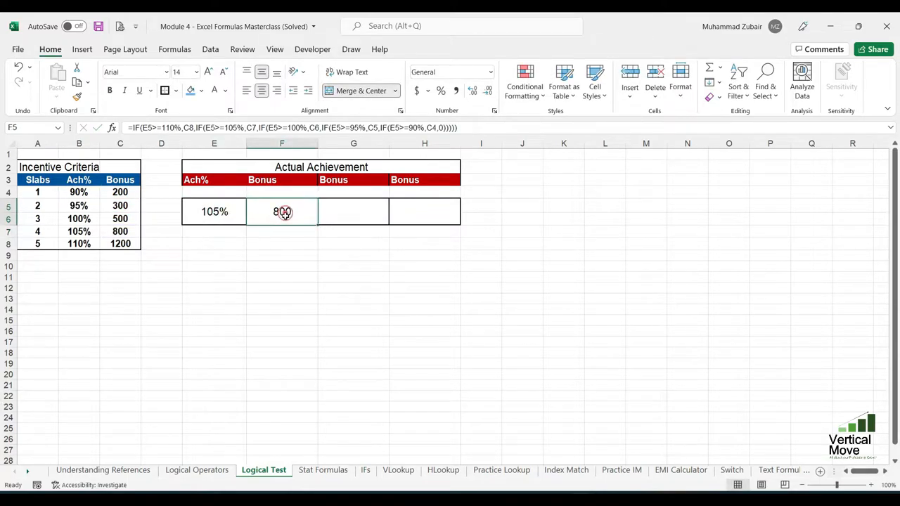
{"action": "left_click", "coordinate": [205, 212]}
{"action": "type", "text": "104"}
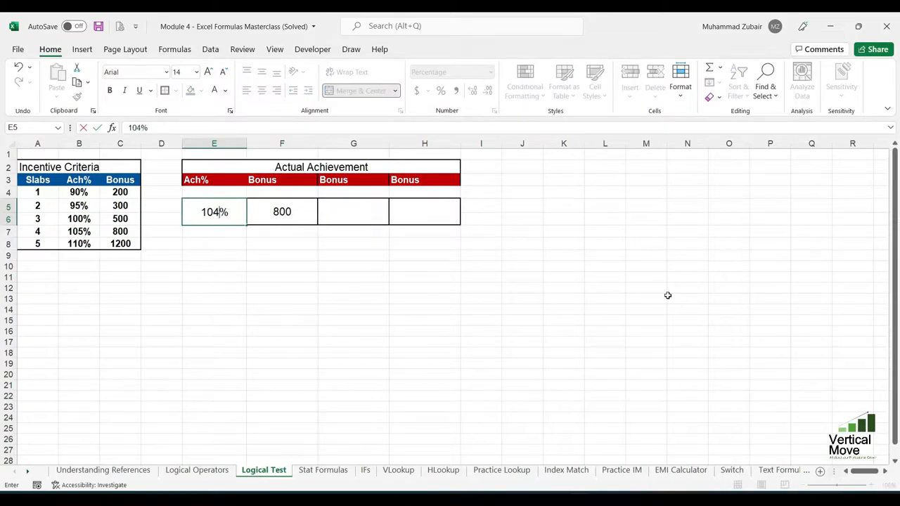
{"action": "key", "text": "Return"}
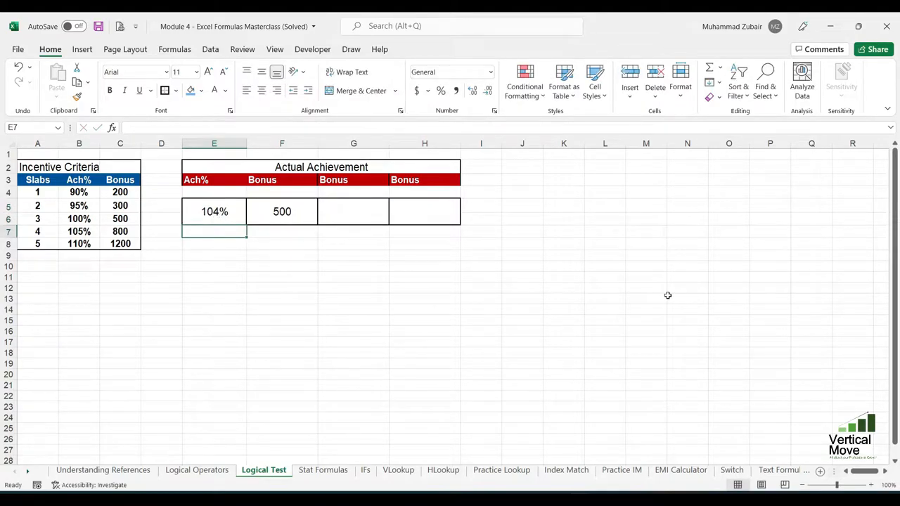
{"action": "left_click", "coordinate": [75, 230]}
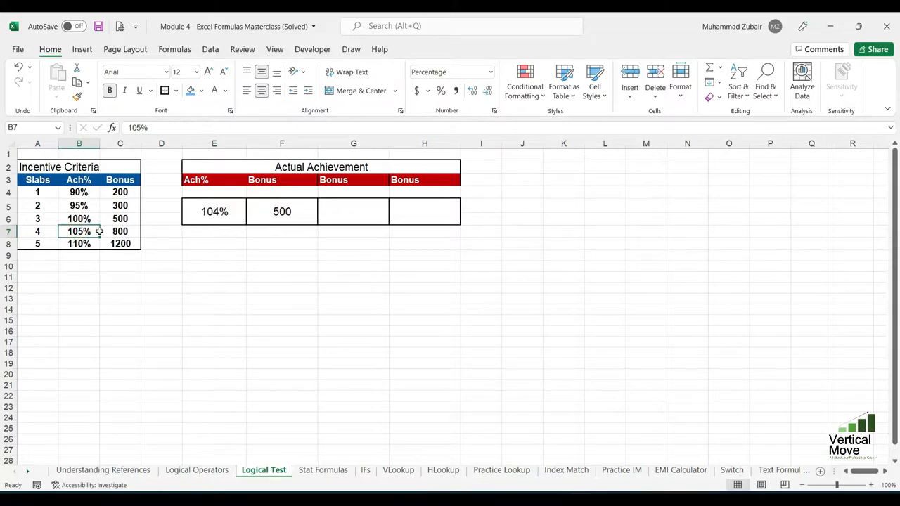
{"action": "left_click_drag", "start_coordinate": [99, 231], "coordinate": [128, 220]}
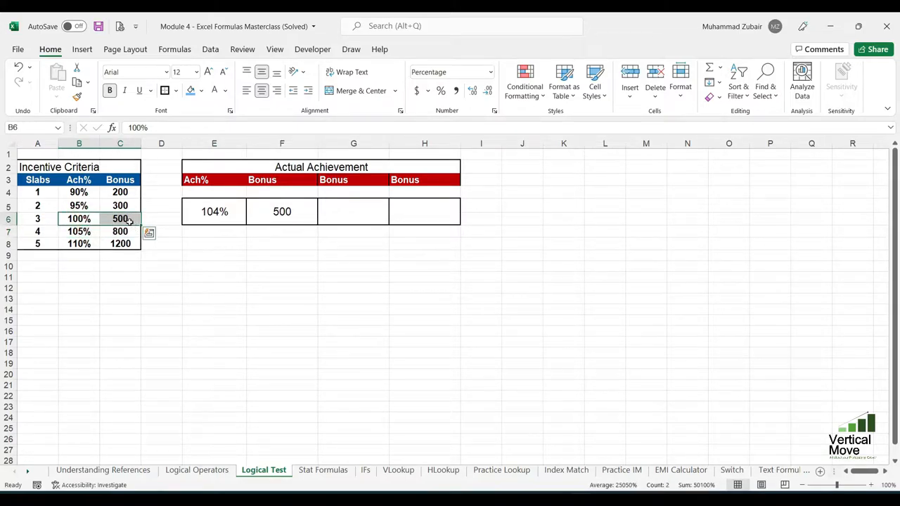
Step: Test the nested IF with an actual achievement of 99% in E5 and compare the result with the 95% slab
{"action": "left_click", "coordinate": [215, 211]}
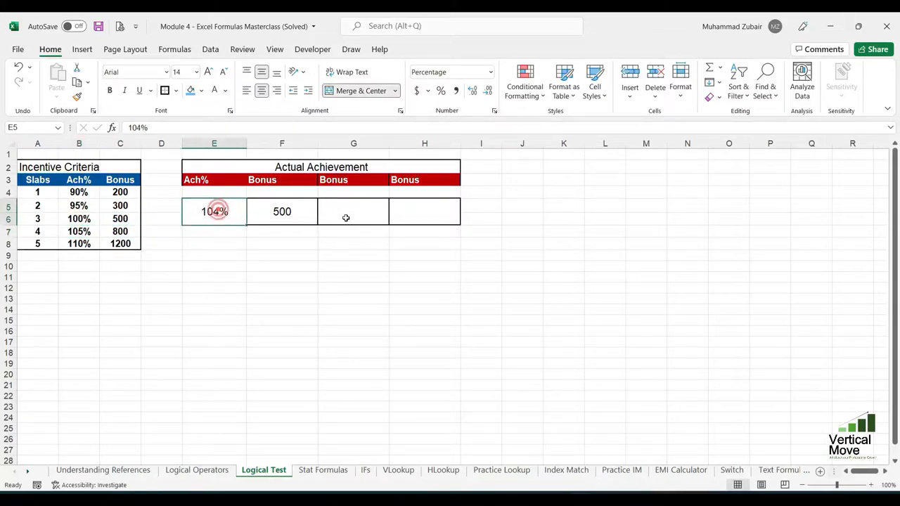
{"action": "type", "text": "99"}
{"action": "key", "text": "Return"}
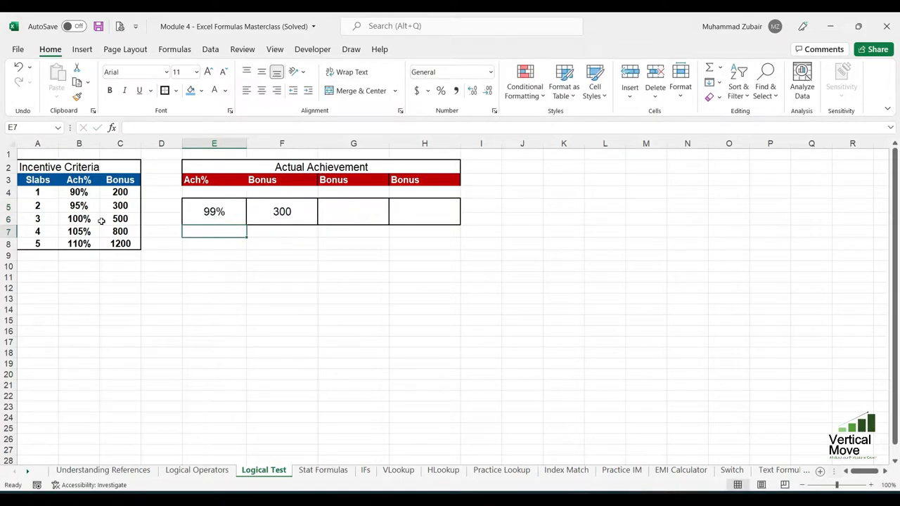
{"action": "left_click_drag", "start_coordinate": [83, 218], "coordinate": [120, 205]}
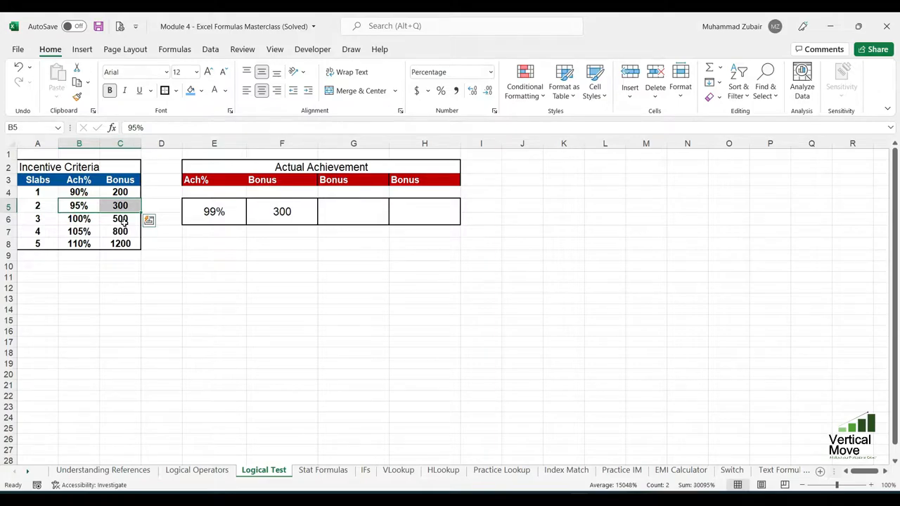
Step: Test the nested IF with actual achievements of 89%, 111% and 150% in E5
{"action": "left_click", "coordinate": [230, 210]}
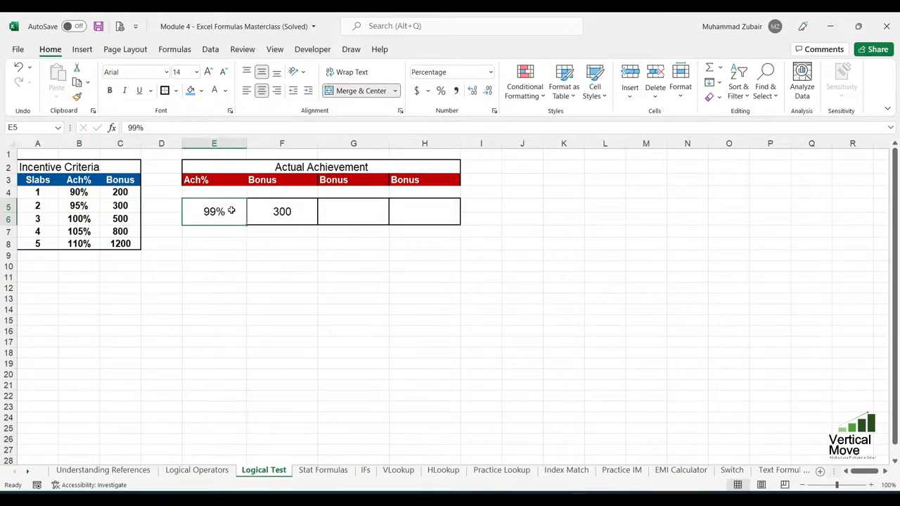
{"action": "type", "text": "89"}
{"action": "key", "text": "Return"}
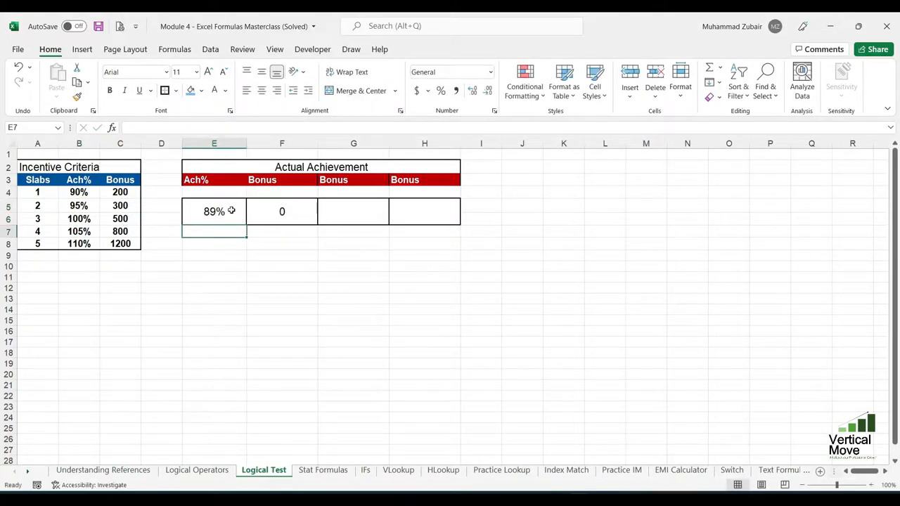
{"action": "left_click", "coordinate": [229, 211]}
{"action": "type", "text": "111"}
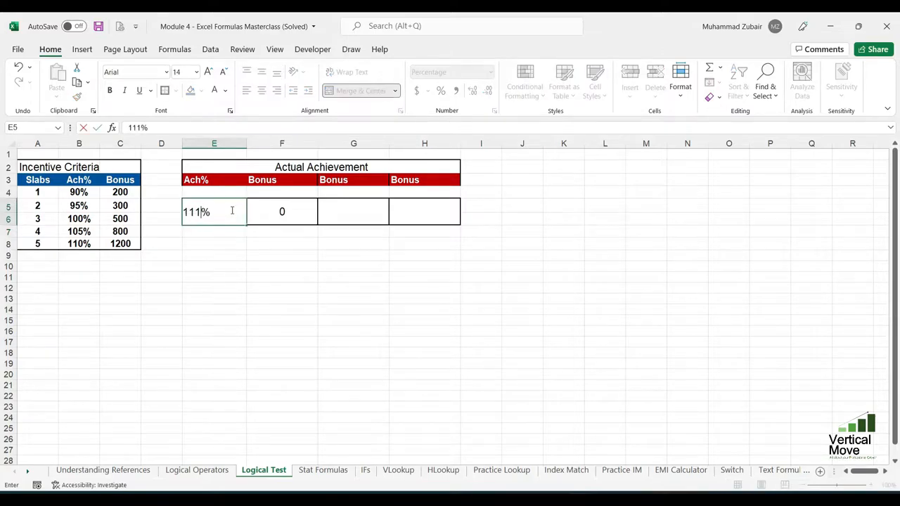
{"action": "key", "text": "Return"}
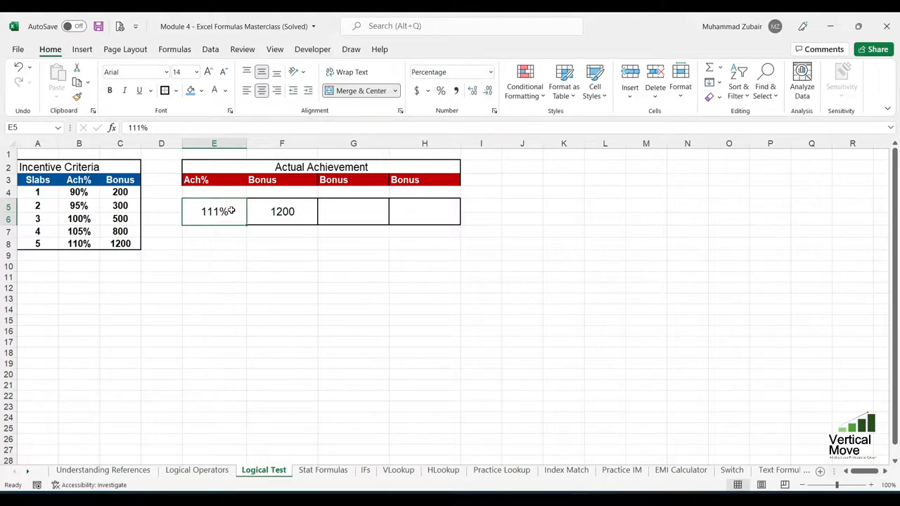
{"action": "type", "text": "150"}
{"action": "key", "text": "Return"}
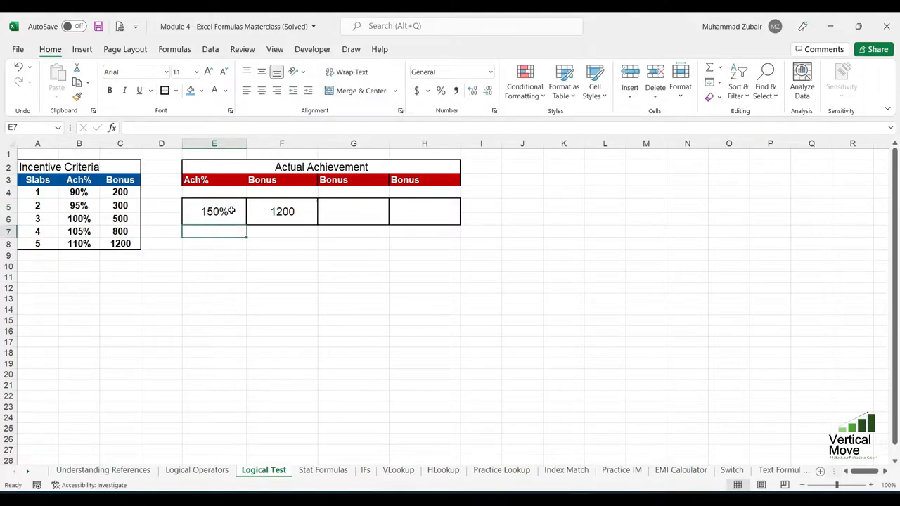
Step: Start a VLOOKUP formula in G5 with the actual achievement in E5 as the lookup value
{"action": "key", "text": "Up"}
{"action": "key", "text": "Right"}
{"action": "key", "text": "Right"}
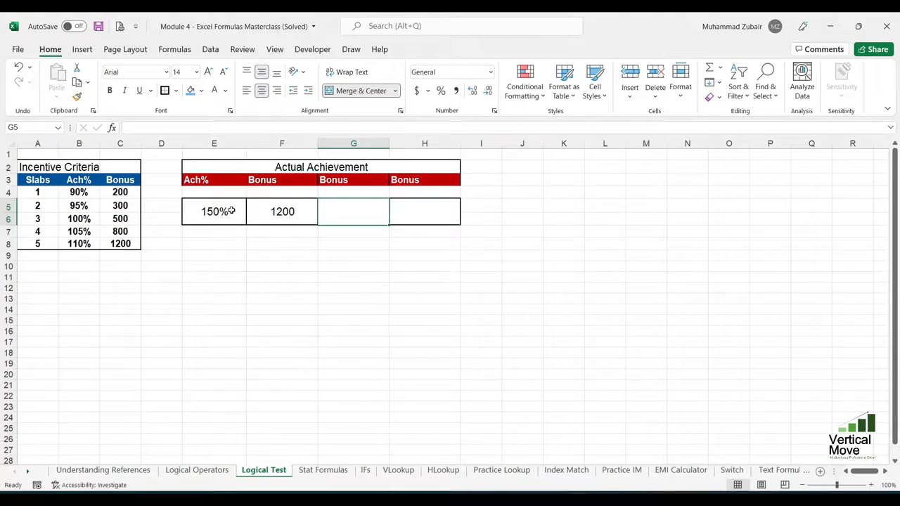
{"action": "key", "text": "Right"}
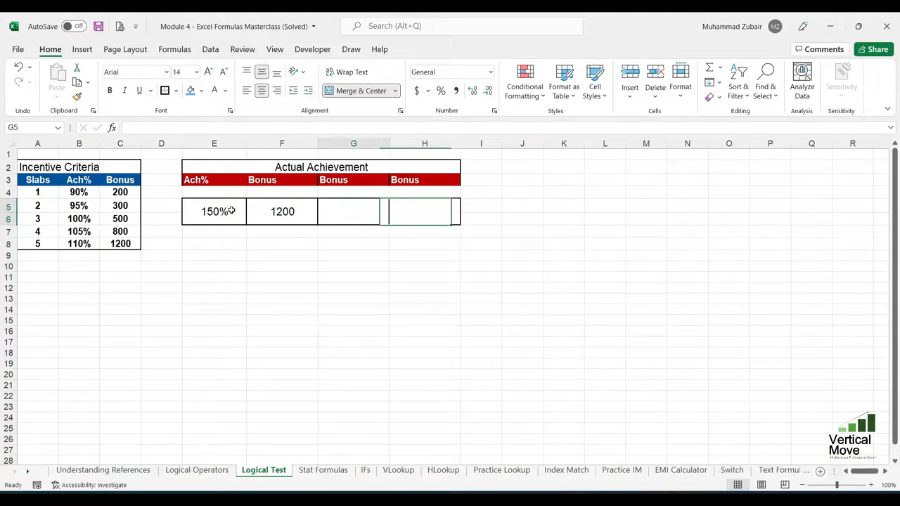
{"action": "key", "text": "Left"}
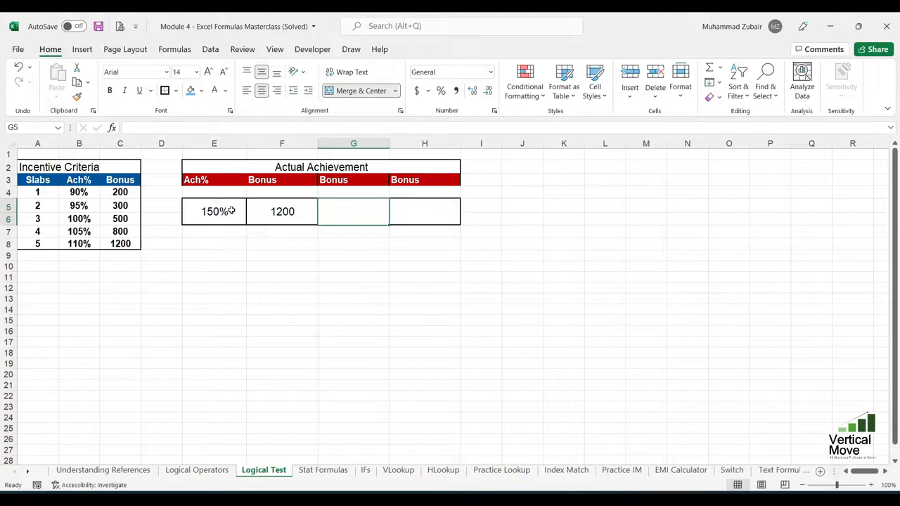
{"action": "type", "text": "="}
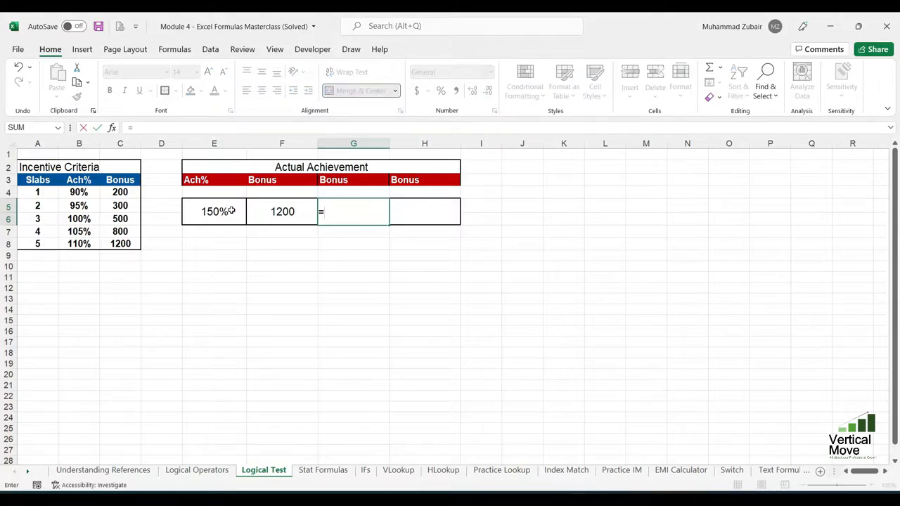
{"action": "type", "text": "vlookup "}
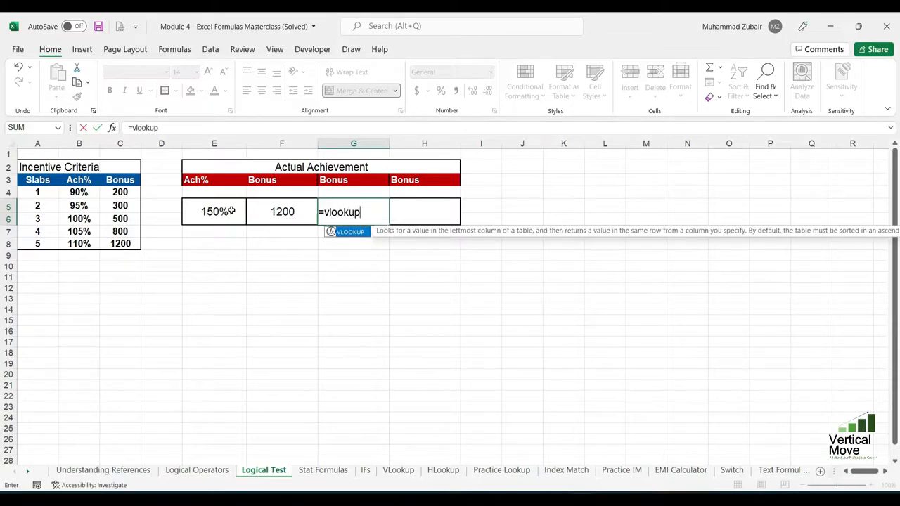
{"action": "type", "text": "("}
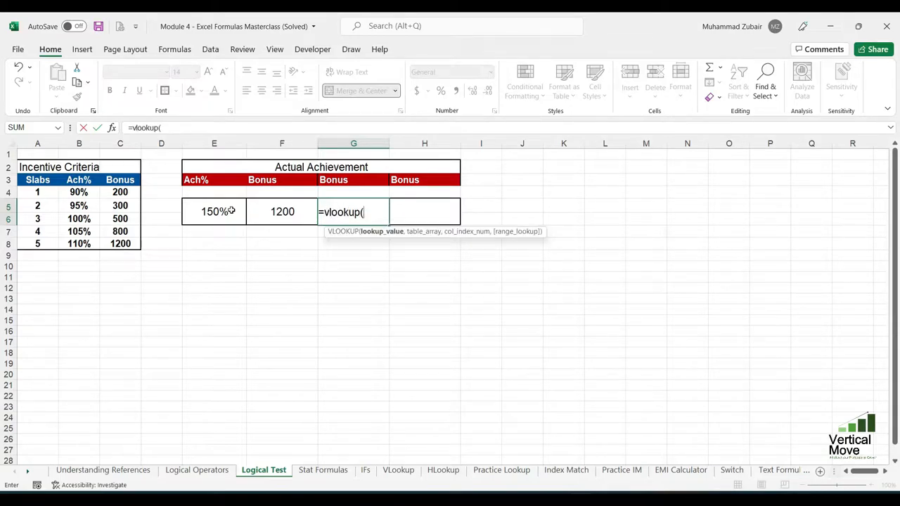
{"action": "left_click", "coordinate": [230, 211]}
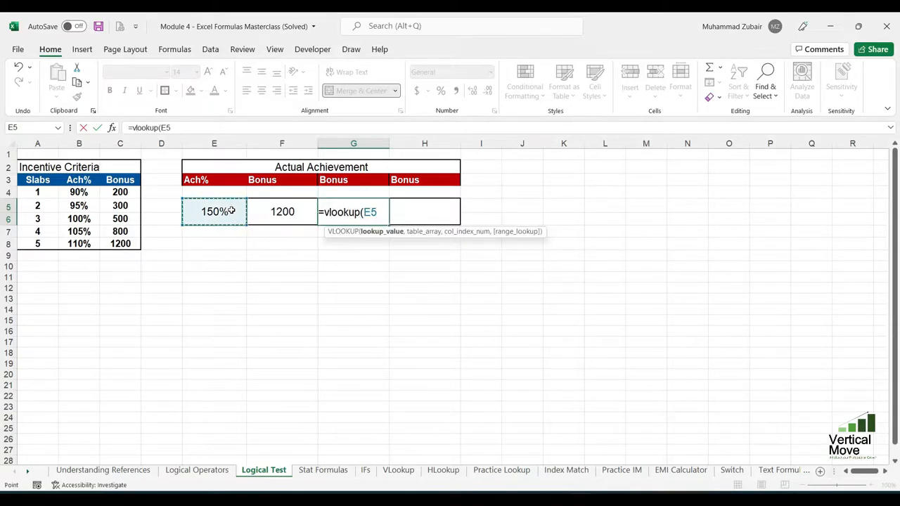
Step: Set the VLOOKUP's table array to the achievement and bonus range B4:C8
{"action": "type", "text": ","}
{"action": "key", "text": "Left"}
{"action": "key", "text": "Left"}
{"action": "key", "text": "Left"}
{"action": "key", "text": "Left"}
{"action": "key", "text": "Left"}
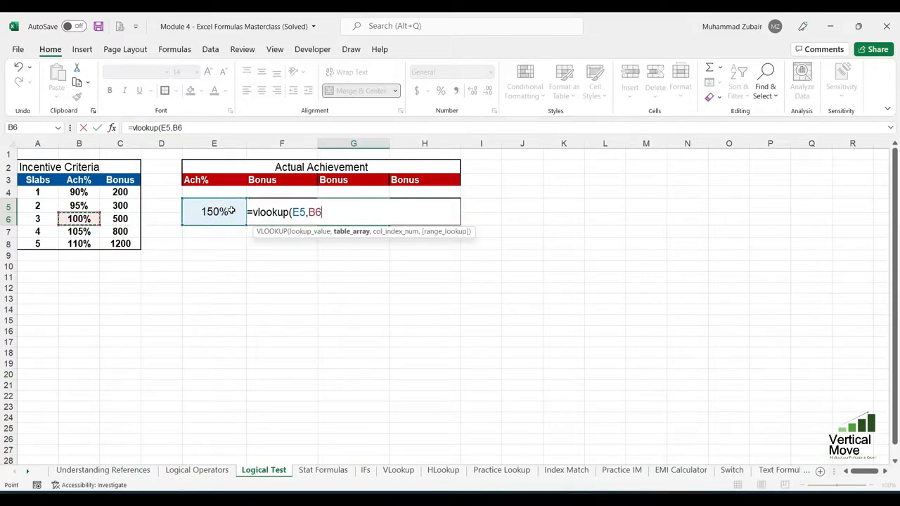
{"action": "key", "text": "Up"}
{"action": "key", "text": "Up"}
{"action": "key", "text": "shift+Down"}
{"action": "key", "text": "shift+Down"}
{"action": "key", "text": "shift+Down"}
{"action": "key", "text": "shift+Down"}
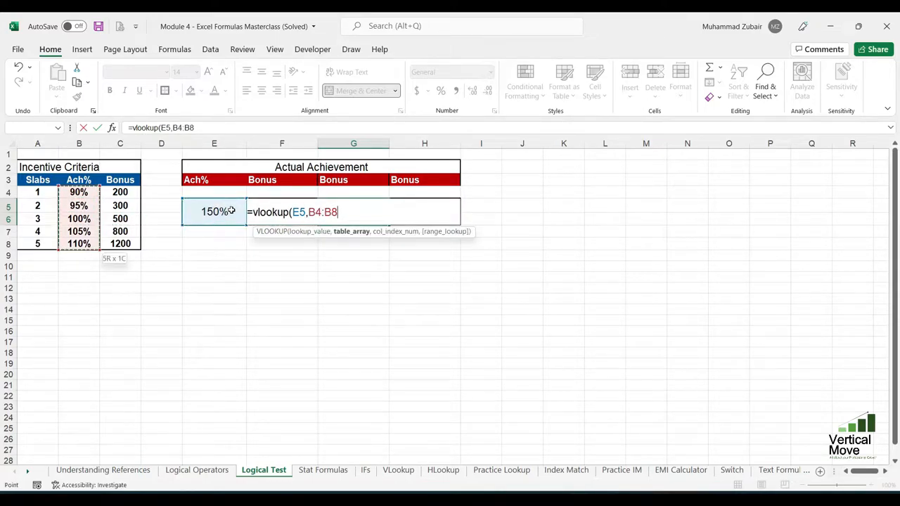
{"action": "key", "text": "shift+Right"}
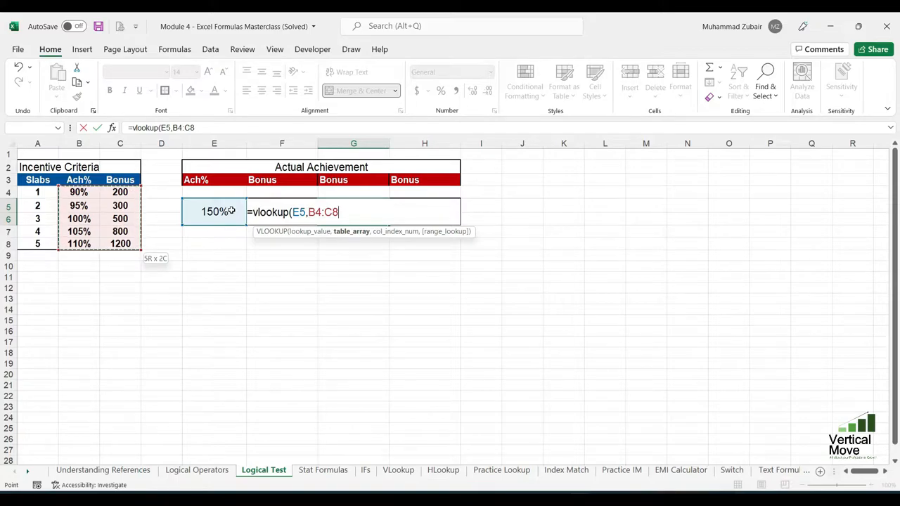
Step: Set the VLOOKUP's column index to 2 with an approximate match (TRUE), and close and enter the formula
{"action": "type", "text": ",2"}
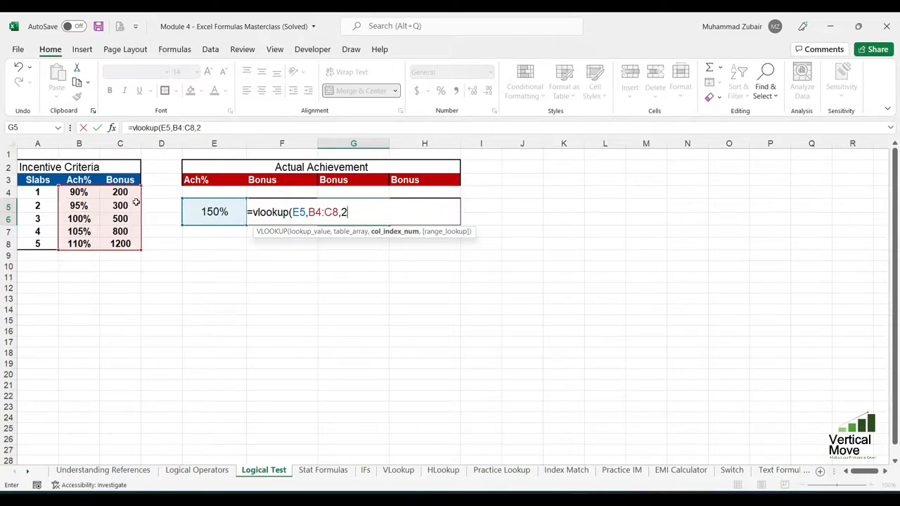
{"action": "type", "text": ","}
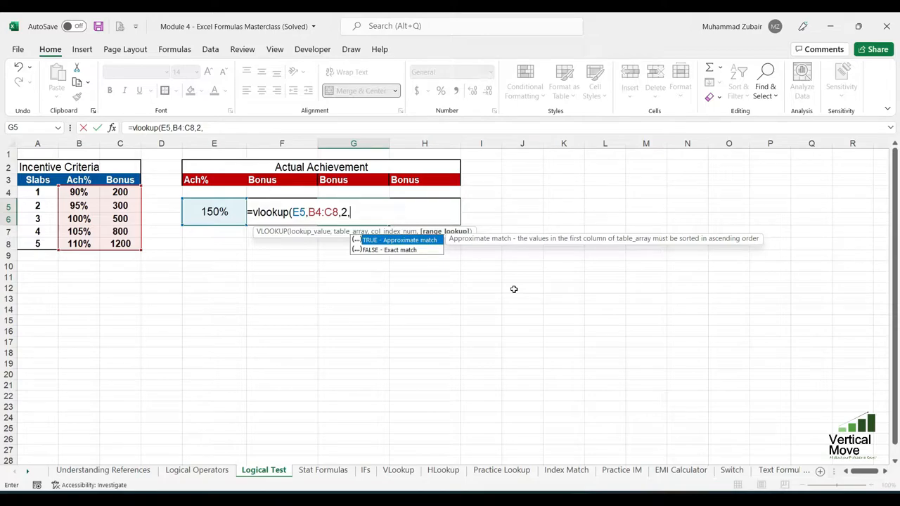
{"action": "key", "text": "Tab"}
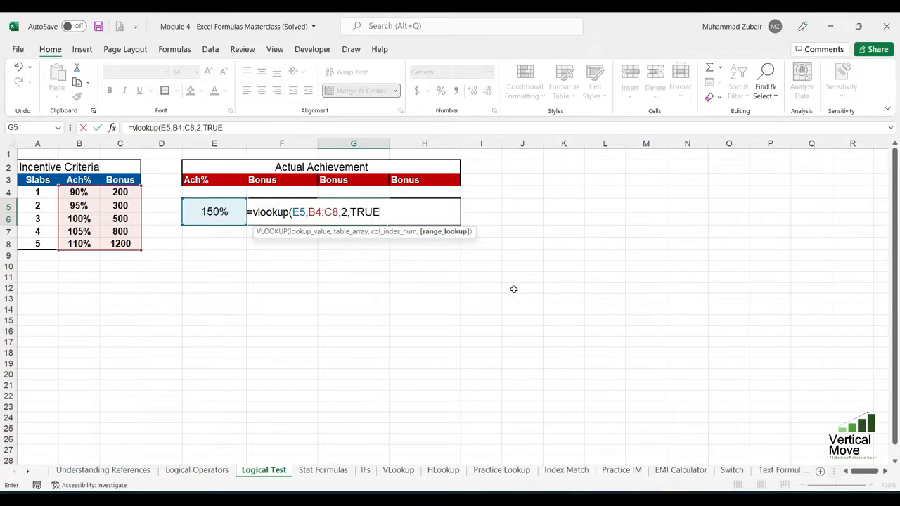
{"action": "type", "text": ")"}
{"action": "key", "text": "Return"}
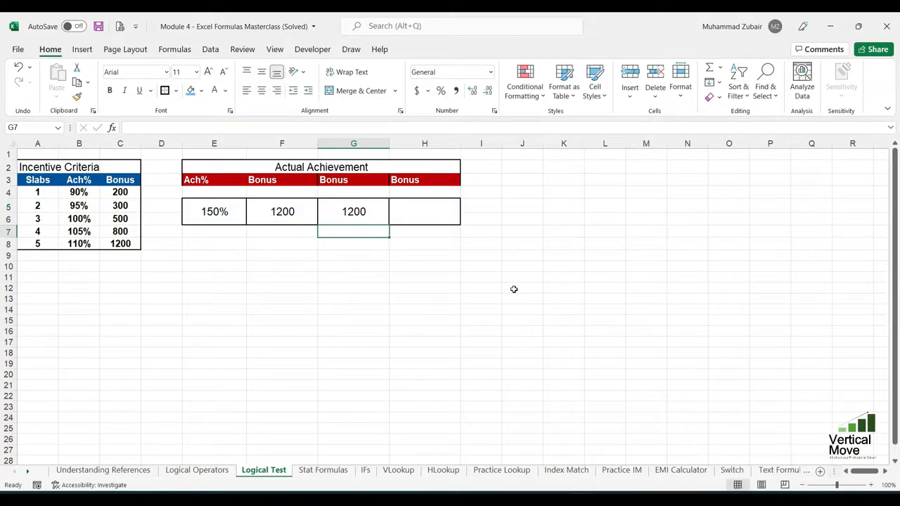
Step: Test both bonus formulas with actual achievements of 99%, 95% and 90% in E5
{"action": "key", "text": "Up"}
{"action": "key", "text": "Left"}
{"action": "key", "text": "Left"}
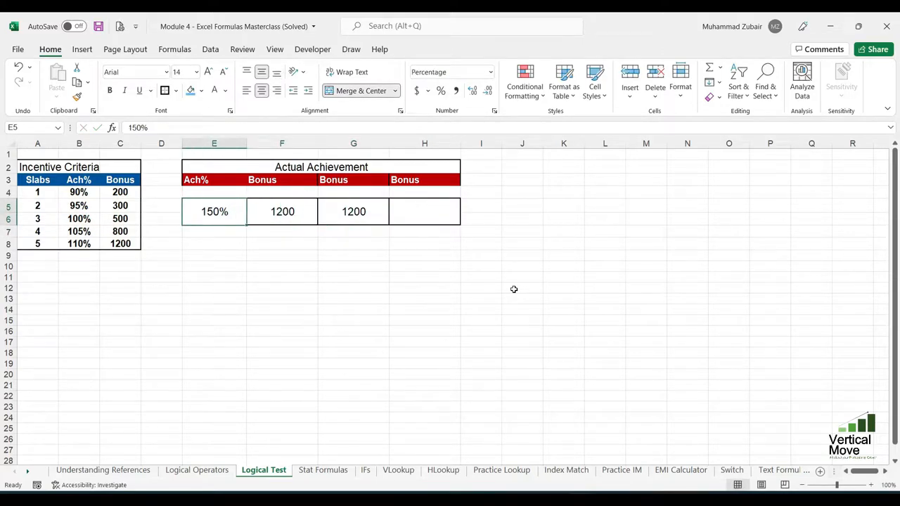
{"action": "type", "text": "99"}
{"action": "key", "text": "Return"}
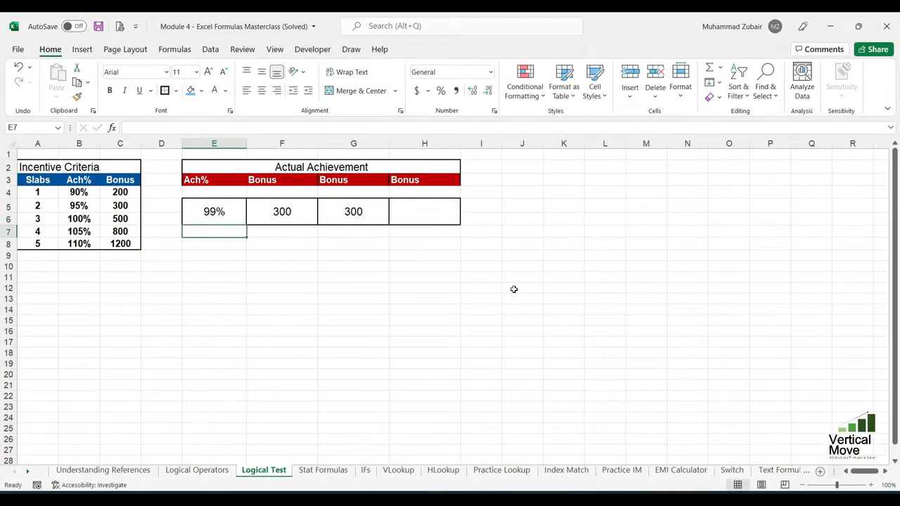
{"action": "key", "text": "Up"}
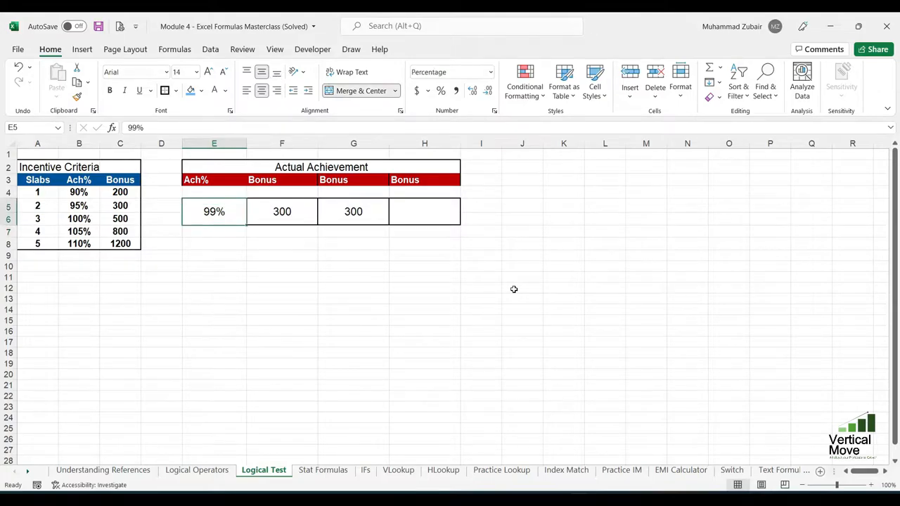
{"action": "type", "text": "95"}
{"action": "key", "text": "Return"}
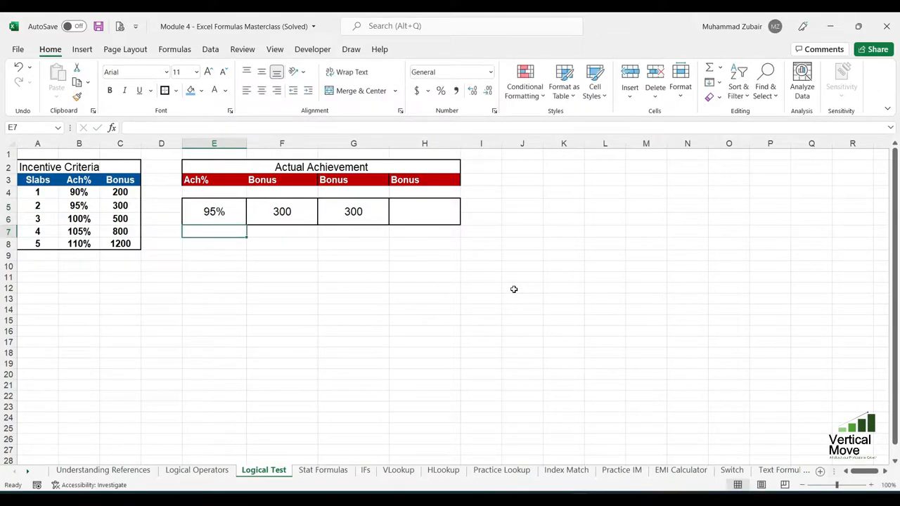
{"action": "key", "text": "Up"}
{"action": "type", "text": "90"}
{"action": "key", "text": "Return"}
Step: Set the actual achievement in E5 to 89% to test both bonus formulas below the lowest slab
{"action": "key", "text": "Up"}
{"action": "key", "text": "BackSpace"}
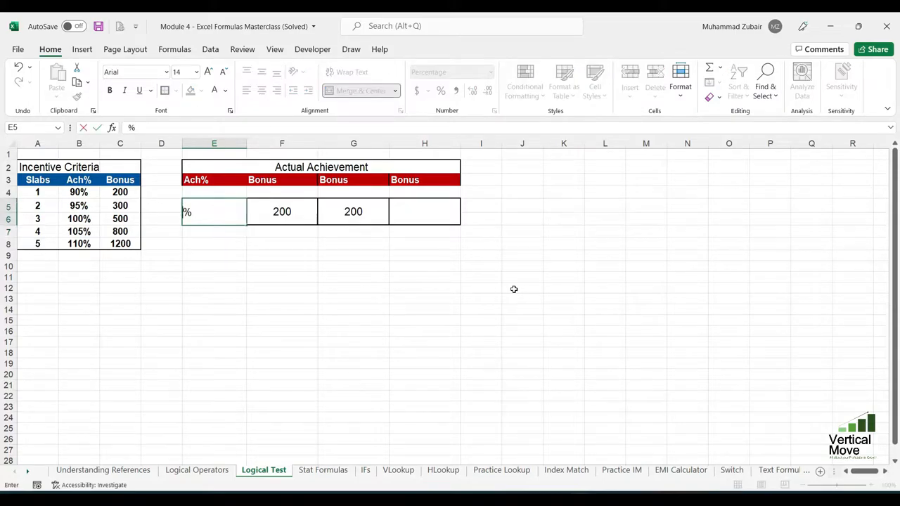
{"action": "type", "text": "89"}
{"action": "key", "text": "Return"}
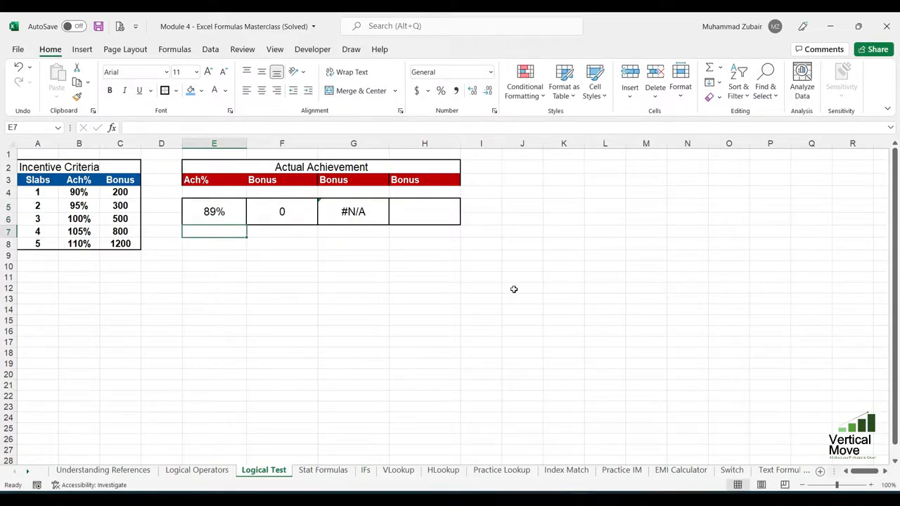
Step: Wrap the VLOOKUP formula in G5 with an opening IFERROR function, making the lookup its value argument
{"action": "key", "text": "Up"}
{"action": "key", "text": "Right"}
{"action": "key", "text": "Right"}
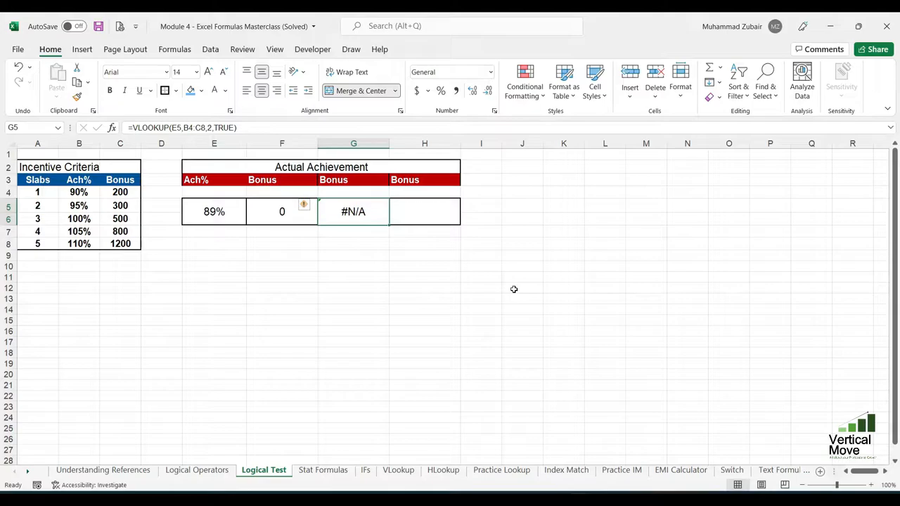
{"action": "key", "text": "Left"}
{"action": "key", "text": "Right"}
{"action": "key", "text": "F2"}
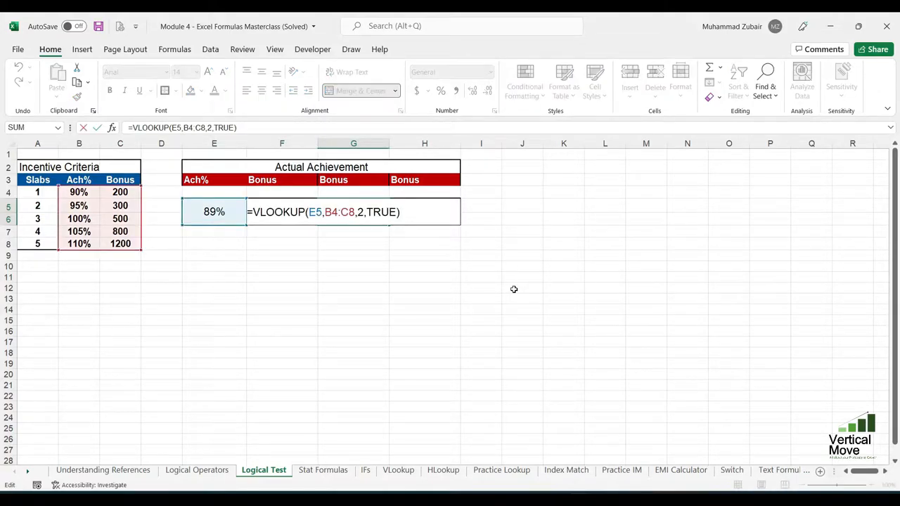
{"action": "key", "text": "Left"}
{"action": "key", "text": "Left"}
{"action": "key", "text": "Left"}
{"action": "key", "text": "Left"}
{"action": "key", "text": "Left"}
{"action": "key", "text": "Left"}
{"action": "key", "text": "Left"}
{"action": "key", "text": "Left"}
{"action": "key", "text": "Left"}
{"action": "key", "text": "Left"}
{"action": "key", "text": "Left"}
{"action": "key", "text": "Left"}
{"action": "key", "text": "Left"}
{"action": "key", "text": "Left"}
{"action": "key", "text": "Left"}
{"action": "key", "text": "Left"}
{"action": "key", "text": "Left"}
{"action": "key", "text": "Left"}
{"action": "key", "text": "Left"}
{"action": "key", "text": "Left"}
{"action": "type", "text": "iferr"}
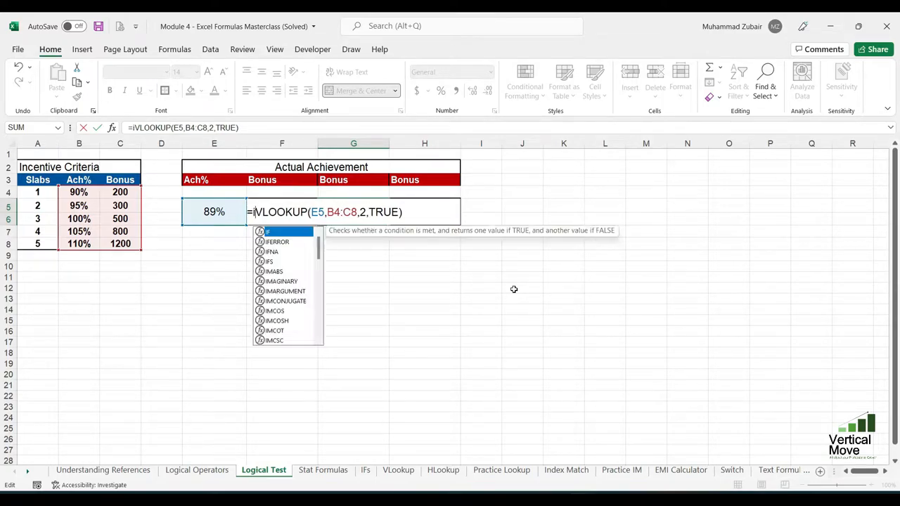
{"action": "type", "text": "or"}
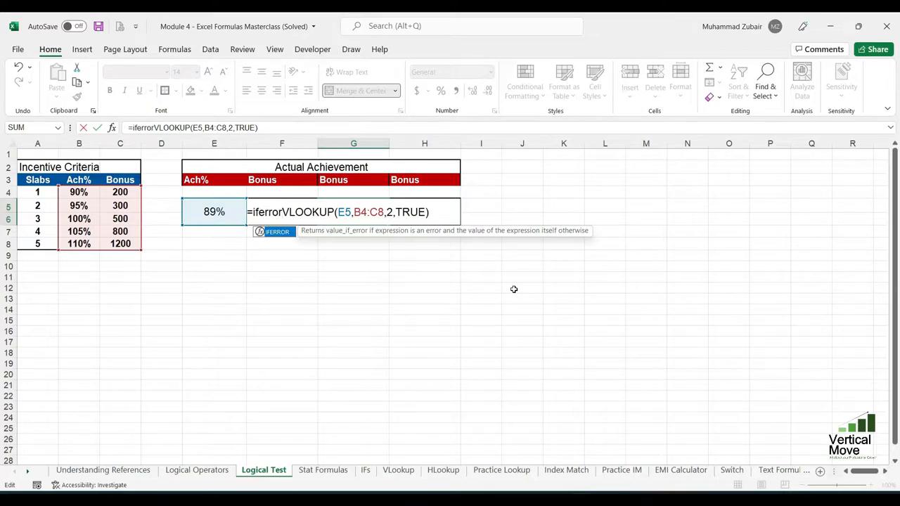
{"action": "key", "text": "Tab"}
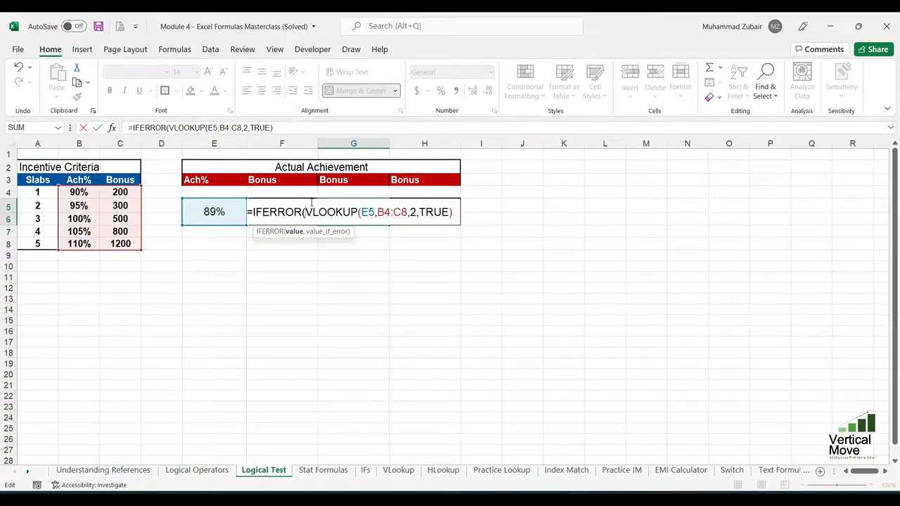
Step: Set the IFERROR's value_if_error to 0 after the VLOOKUP, and close and enter the formula in G5
{"action": "left_click_drag", "start_coordinate": [304, 212], "coordinate": [455, 212]}
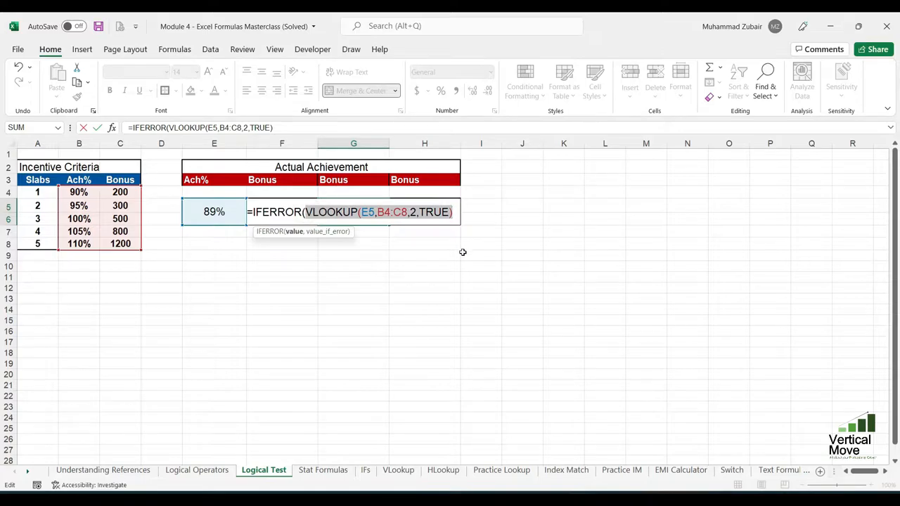
{"action": "left_click", "coordinate": [456, 212]}
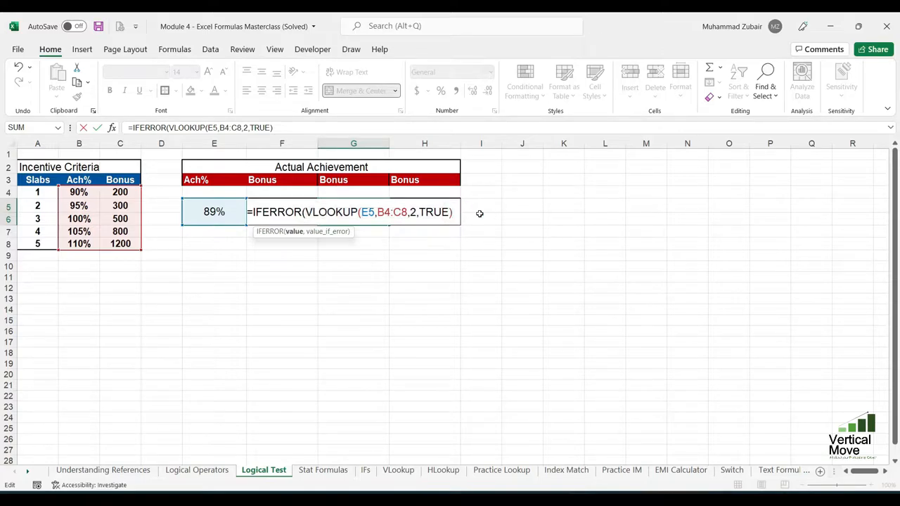
{"action": "type", "text": ","}
{"action": "type", "text": "0"}
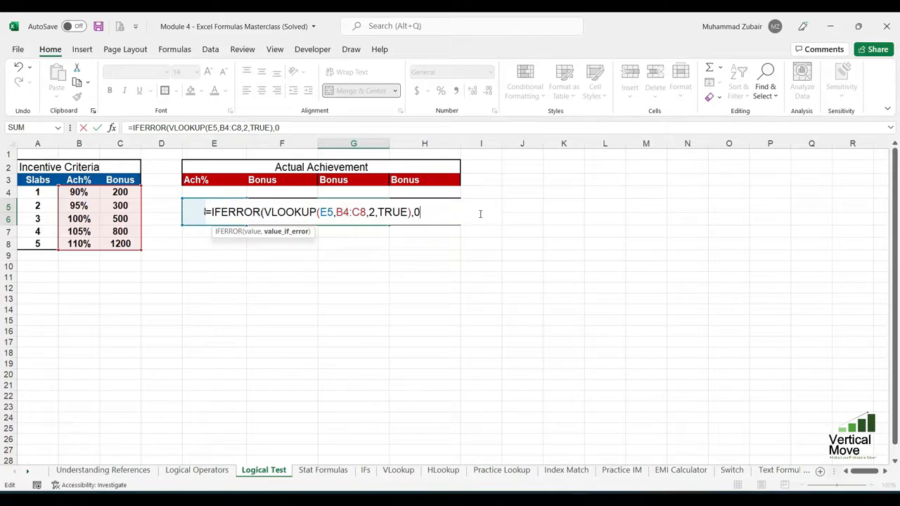
{"action": "type", "text": ")"}
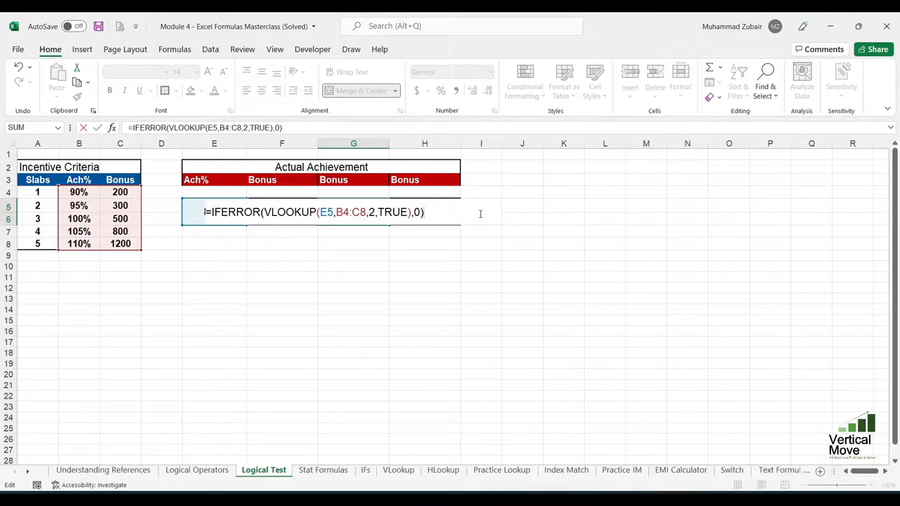
{"action": "key", "text": "Return"}
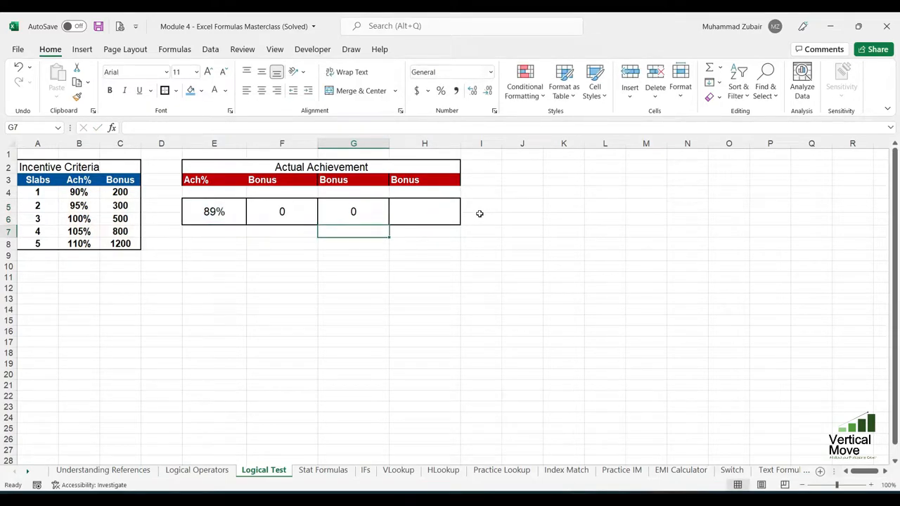
Step: Set the actual achievement in E5 to 90% to test the IFERROR-wrapped bonus formula
{"action": "key", "text": "Up"}
{"action": "key", "text": "Left"}
{"action": "key", "text": "Left"}
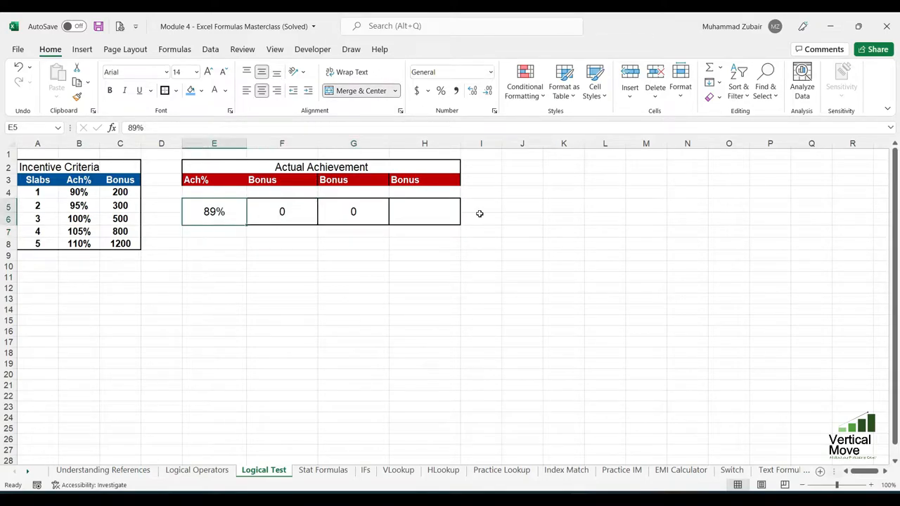
{"action": "type", "text": "90"}
{"action": "key", "text": "Return"}
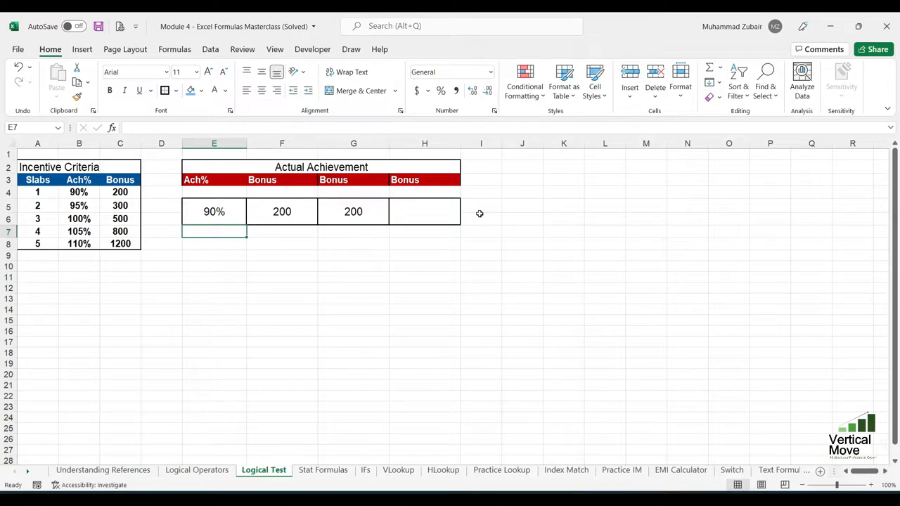
Step: Start an XLOOKUP formula in the third Bonus cell, H5, with the achievement in E5 as lookup value
{"action": "key", "text": "Up"}
{"action": "key", "text": "Right"}
{"action": "key", "text": "Right"}
{"action": "key", "text": "Right"}
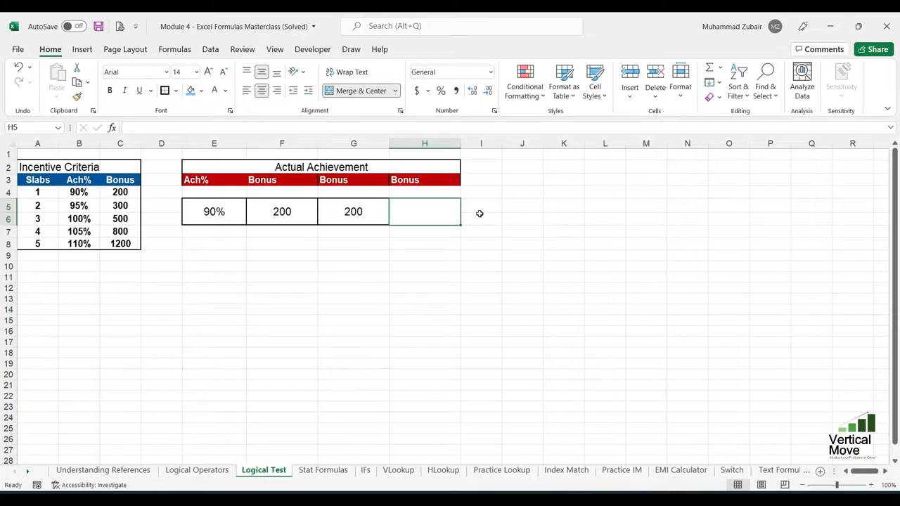
{"action": "type", "text": "="}
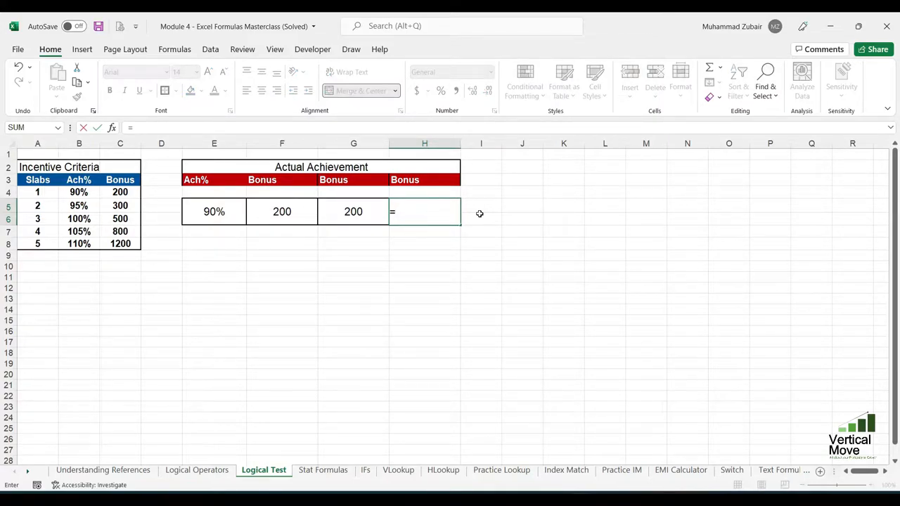
{"action": "type", "text": "XLOO"}
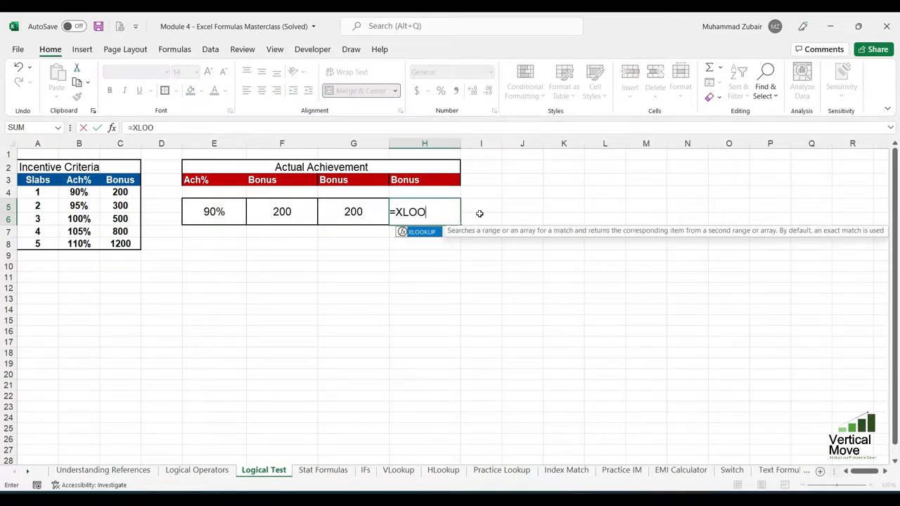
{"action": "type", "text": "KUP("}
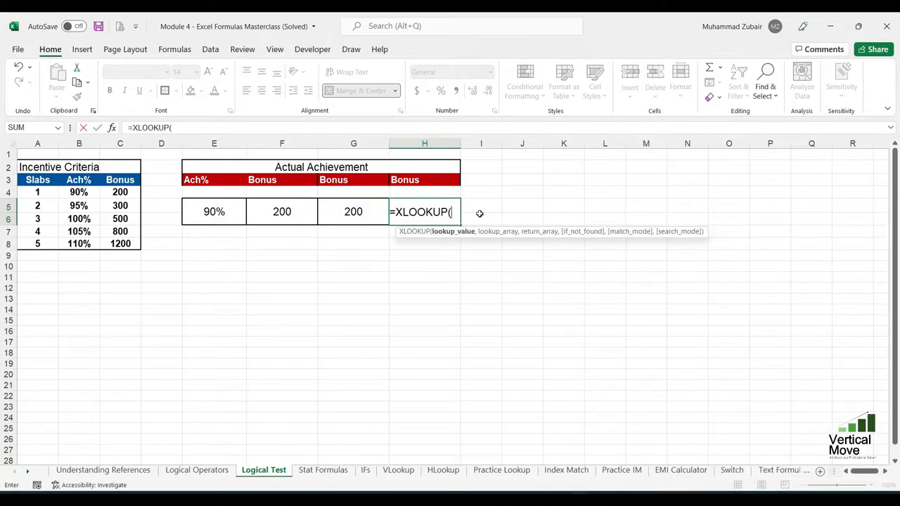
{"action": "key", "text": "Left"}
{"action": "key", "text": "Left"}
{"action": "key", "text": "Left"}
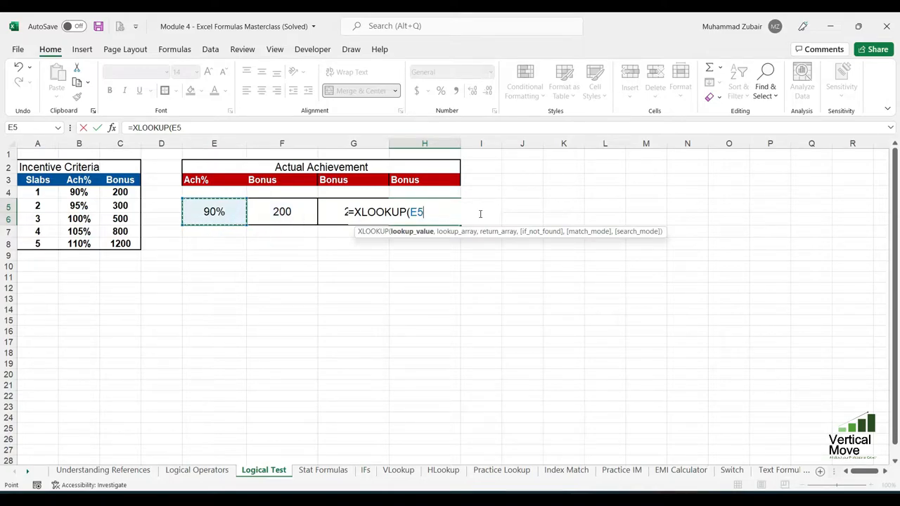
{"action": "type", "text": ","}
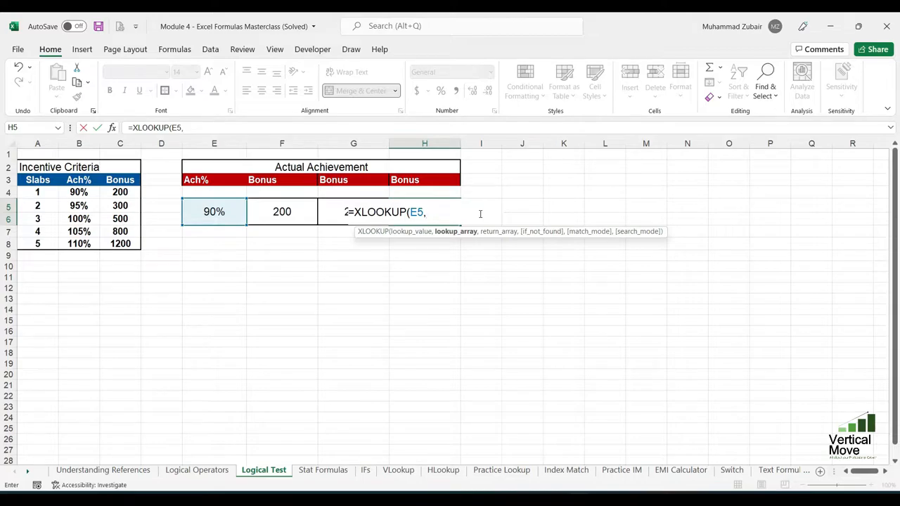
Step: Set the XLOOKUP's lookup array to the criteria table's achievement range B4:B8
{"action": "key", "text": "Left"}
{"action": "key", "text": "Left"}
{"action": "key", "text": "Left"}
{"action": "key", "text": "Left"}
{"action": "key", "text": "Down"}
{"action": "key", "text": "Left"}
{"action": "key", "text": "Left"}
{"action": "key", "text": "Up"}
{"action": "key", "text": "Up"}
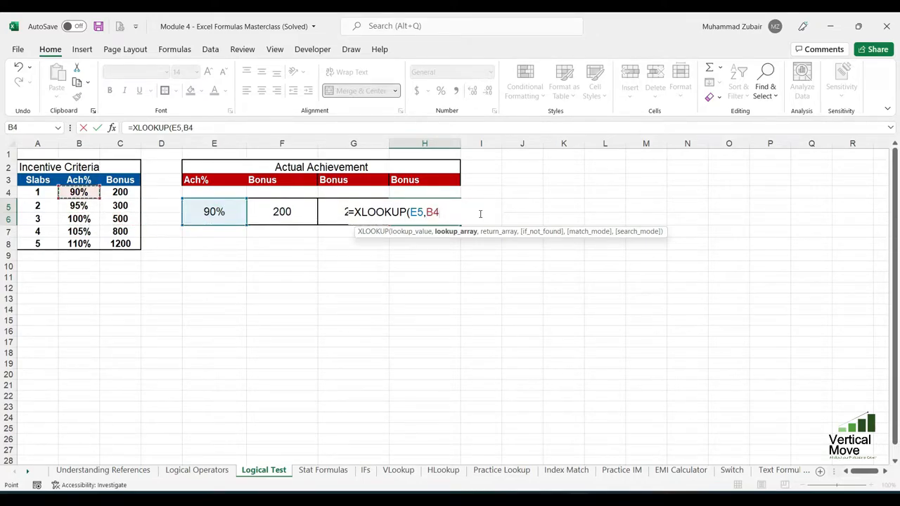
{"action": "key", "text": "ctrl+shift+Down"}
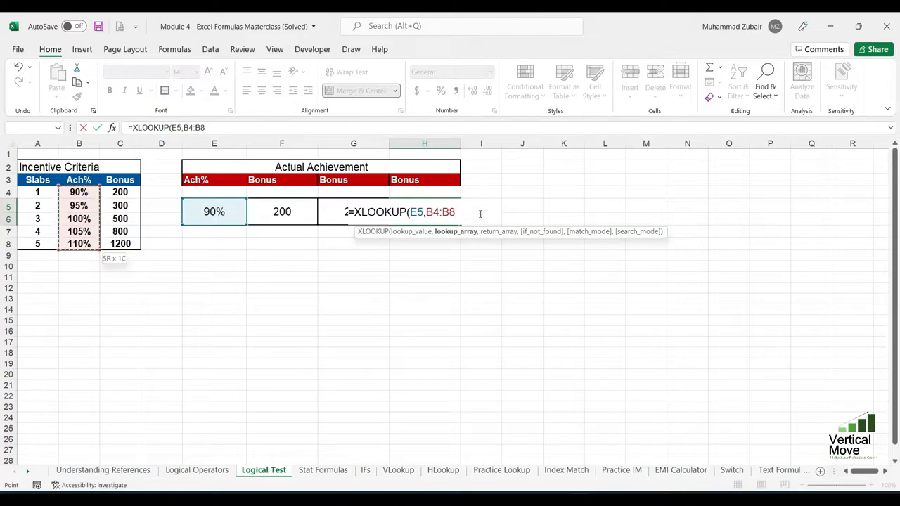
{"action": "type", "text": ","}
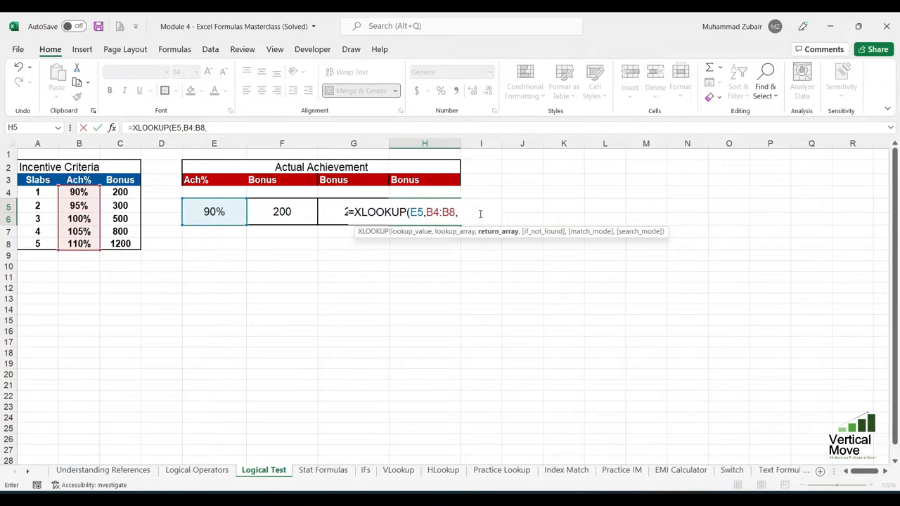
Step: Set the XLOOKUP's return array to the criteria table's bonus range C4:C8
{"action": "key", "text": "Left"}
{"action": "key", "text": "Left"}
{"action": "key", "text": "Left"}
{"action": "key", "text": "Left"}
{"action": "key", "text": "Left"}
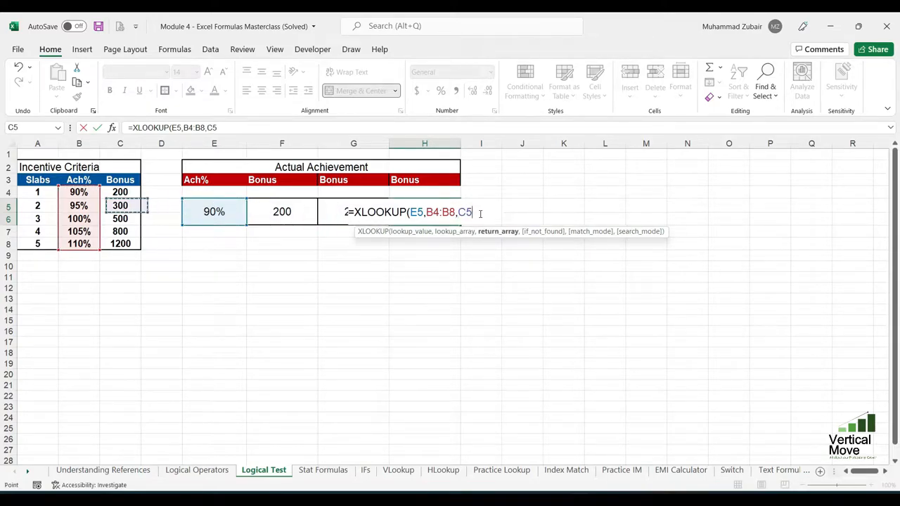
{"action": "key", "text": "Up"}
{"action": "key", "text": "Up"}
{"action": "key", "text": "Down"}
{"action": "key", "text": "ctrl+shift+Down"}
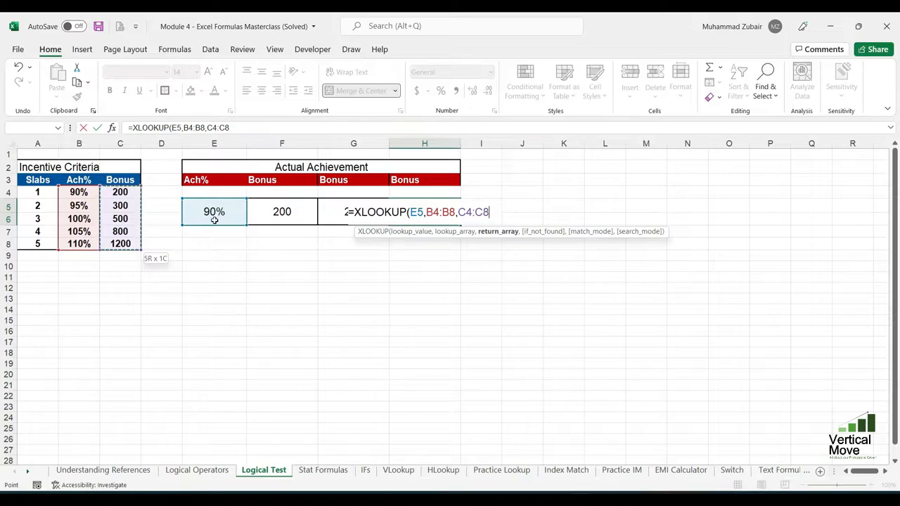
{"action": "type", "text": ","}
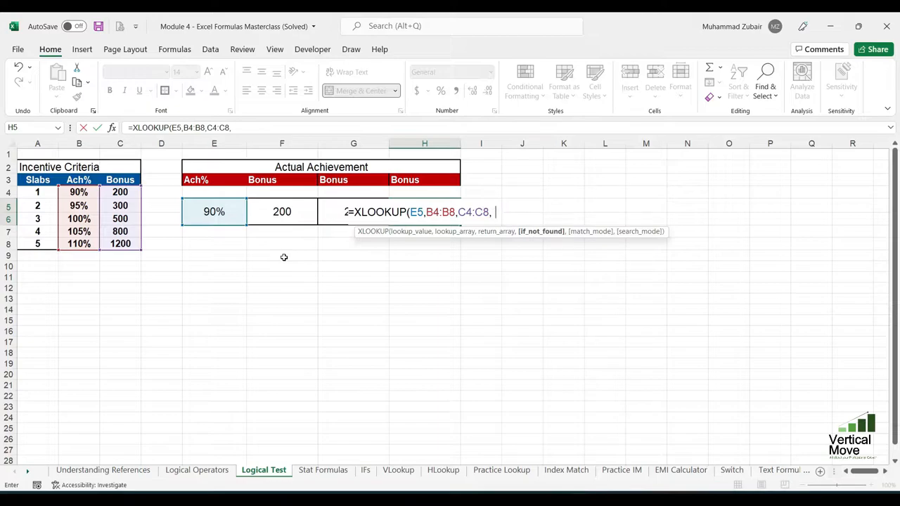
Step: Set the XLOOKUP's if_not_found to 0 and match mode to -1 (exact match or next smaller item), and close and enter the formula
{"action": "type", "text": "0"}
{"action": "key", "text": "BackSpace"}
{"action": "key", "text": "BackSpace"}
{"action": "type", "text": "0,"}
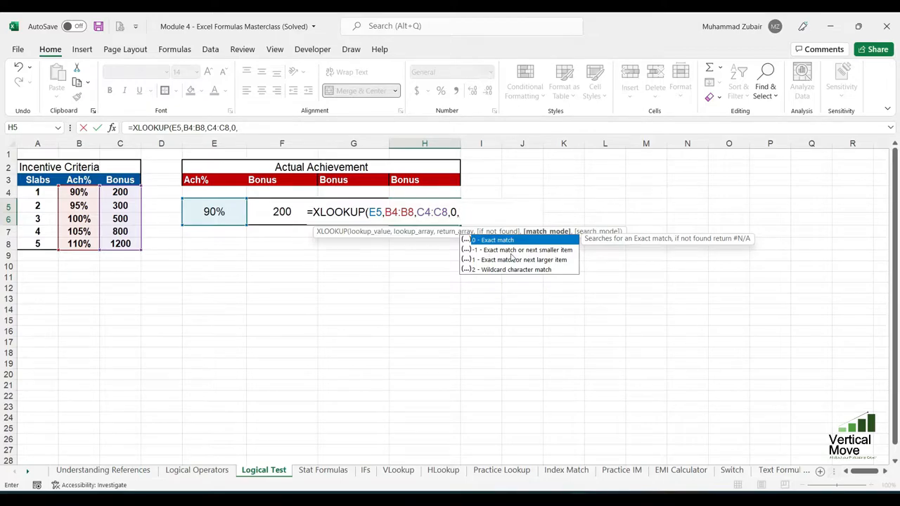
{"action": "left_click", "coordinate": [554, 251]}
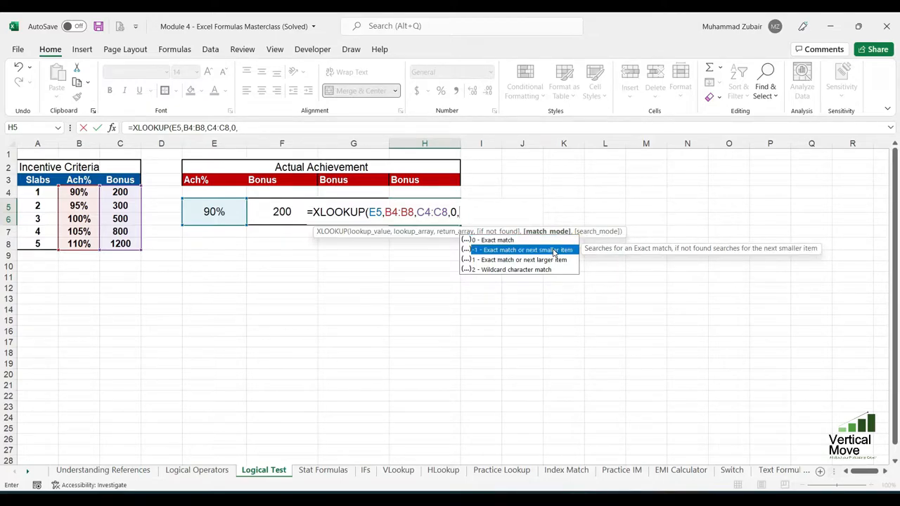
{"action": "double_click", "coordinate": [554, 250]}
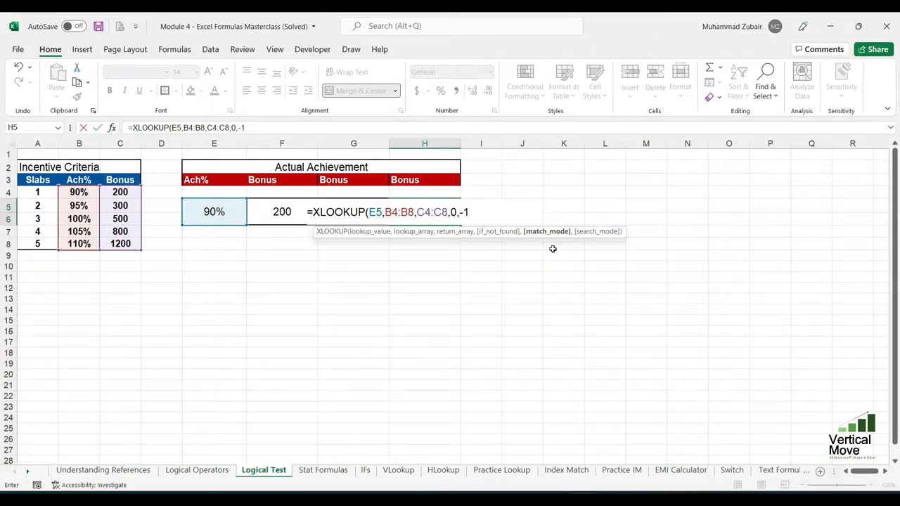
{"action": "type", "text": ")"}
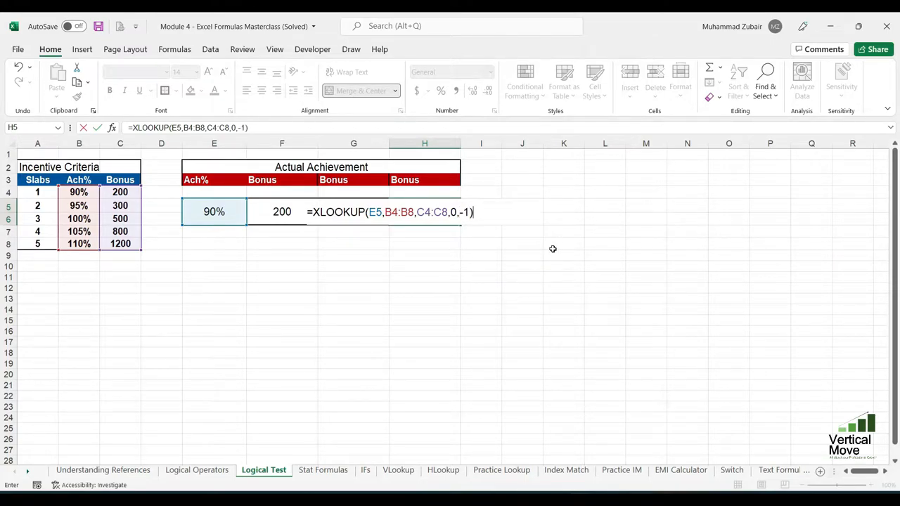
{"action": "key", "text": "Return"}
{"action": "key", "text": "Up"}
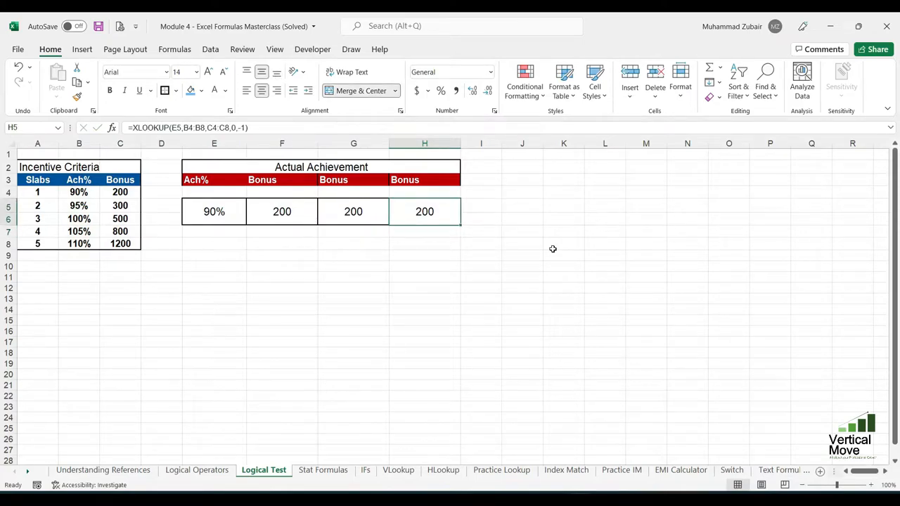
Step: Test the three bonus formulas below the lowest slab with actual achievements of 89% and 75% in E5
{"action": "key", "text": "Left"}
{"action": "key", "text": "Left"}
{"action": "key", "text": "Left"}
{"action": "type", "text": "89"}
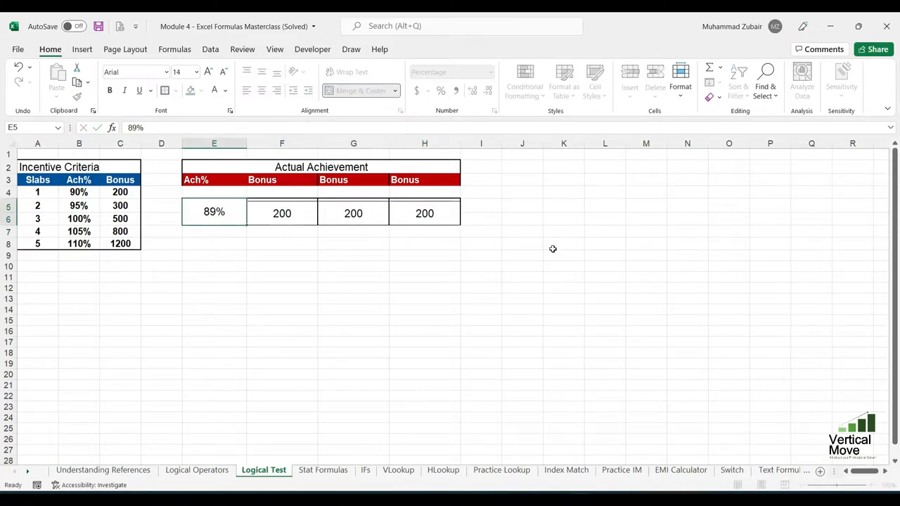
{"action": "key", "text": "Return"}
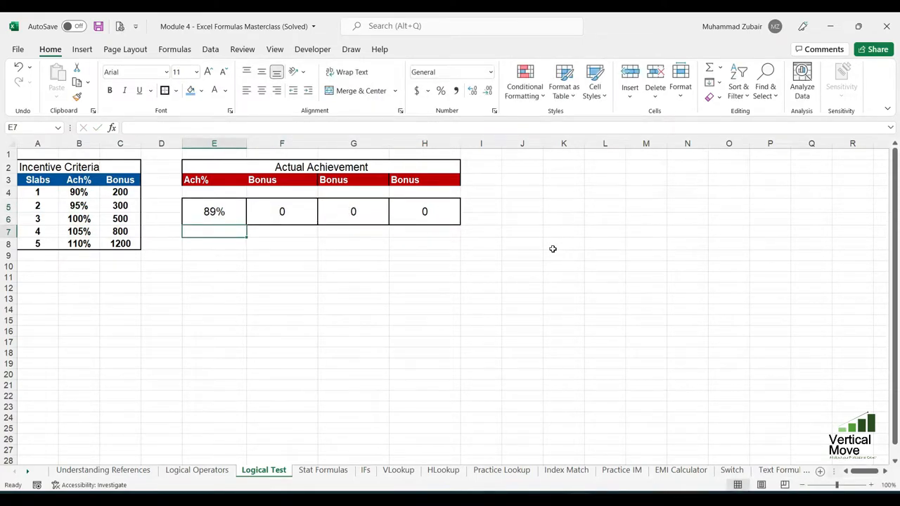
{"action": "key", "text": "Up"}
{"action": "type", "text": "75"}
{"action": "key", "text": "Return"}
Step: Test the three bonus formulas with actual achievements of 95% and 111% in E5
{"action": "key", "text": "Up"}
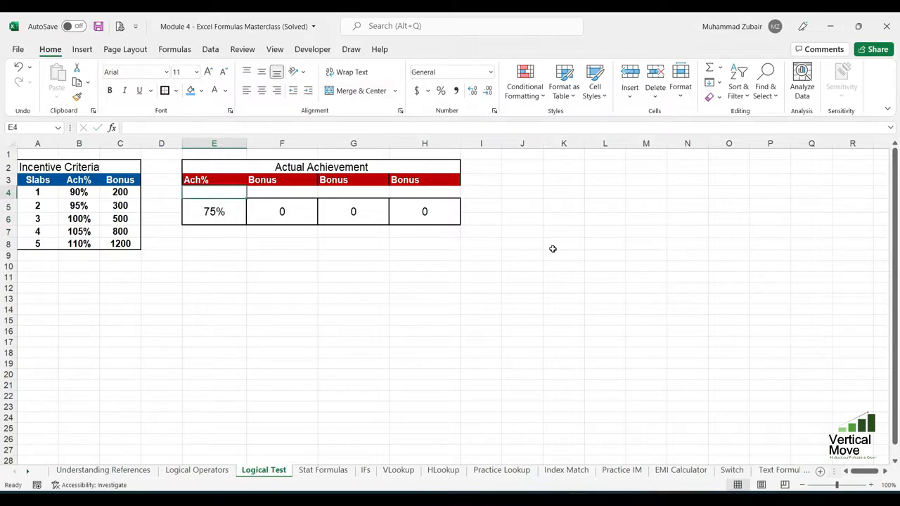
{"action": "type", "text": "95"}
{"action": "key", "text": "Return"}
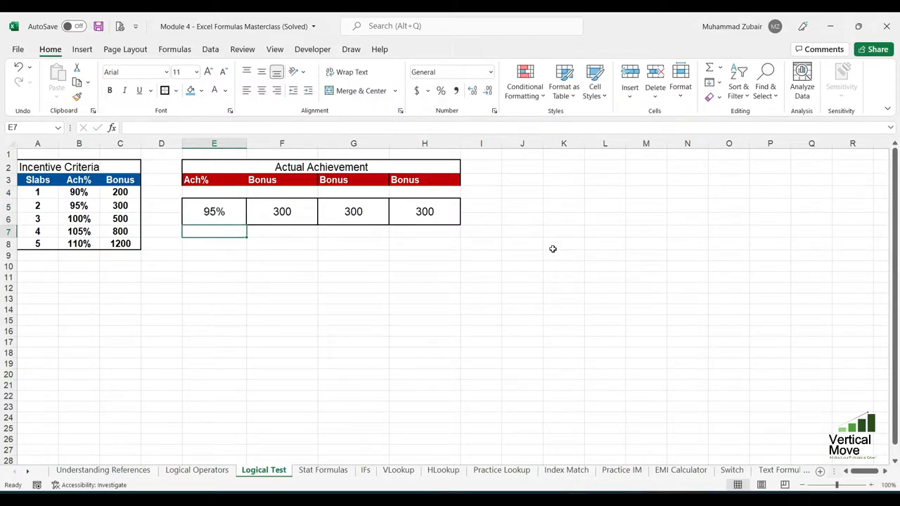
{"action": "key", "text": "Up"}
{"action": "type", "text": "111"}
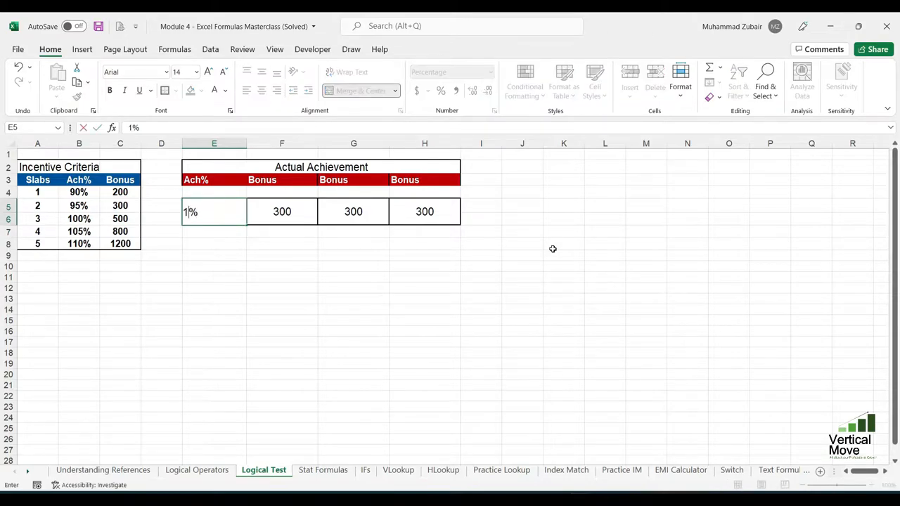
{"action": "key", "text": "Return"}
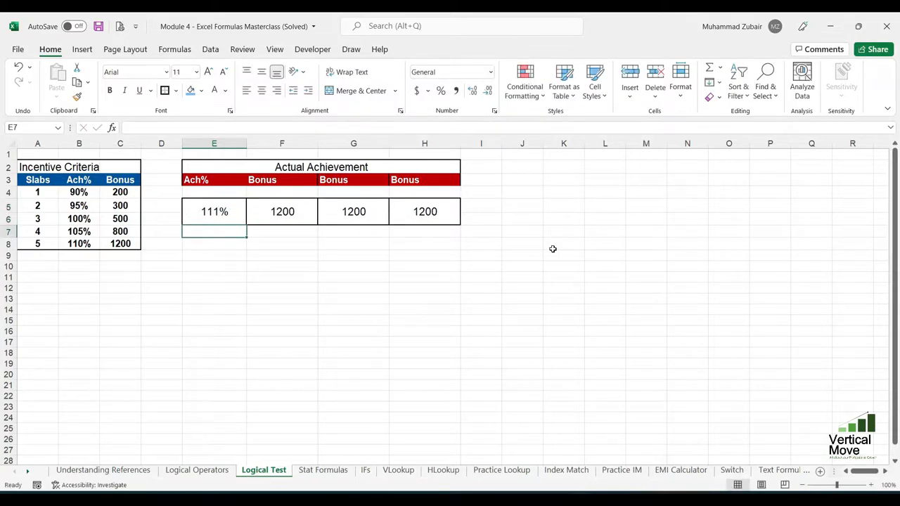
Step: Show the nested IF bonus formula from F5 as text in F8 using FORMULATEXT
{"action": "key", "text": "Down"}
{"action": "key", "text": "Right"}
{"action": "type", "text": "="}
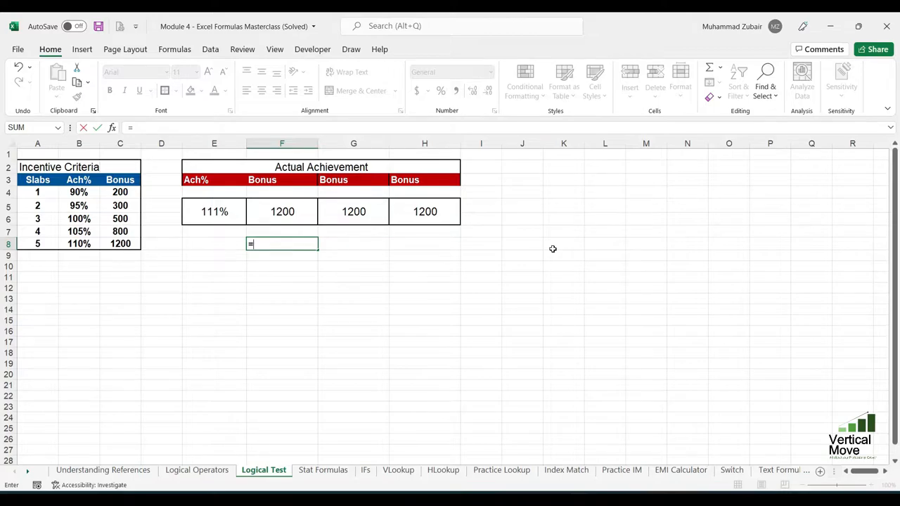
{"action": "type", "text": "FORMULATEX"}
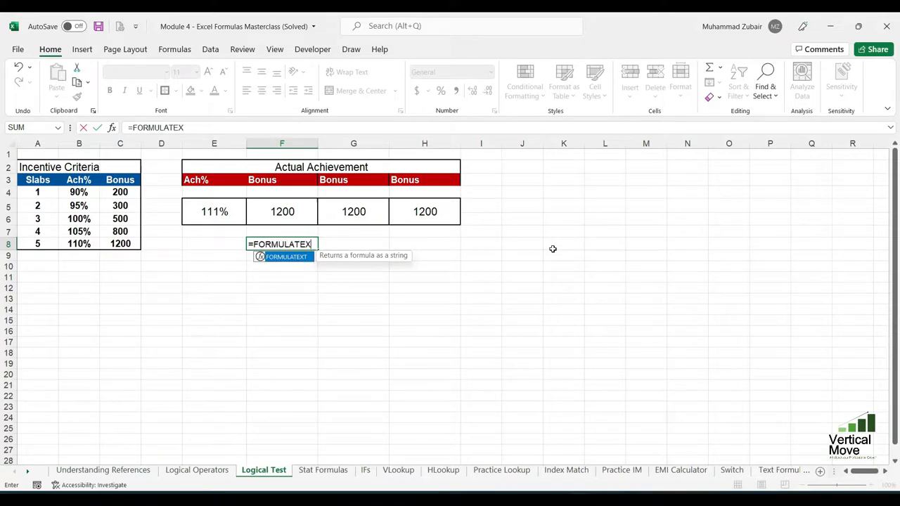
{"action": "type", "text": "T("}
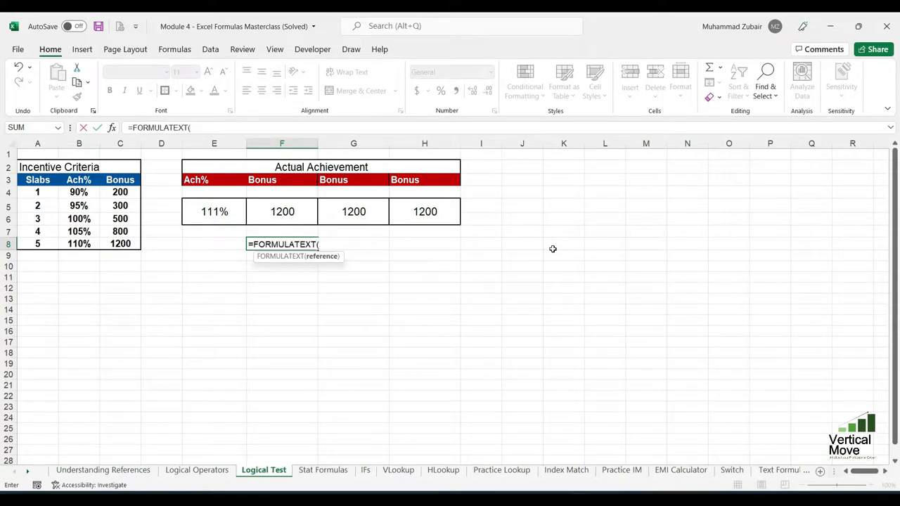
{"action": "key", "text": "Up"}
{"action": "key", "text": "Up"}
{"action": "type", "text": ")"}
{"action": "key", "text": "Return"}
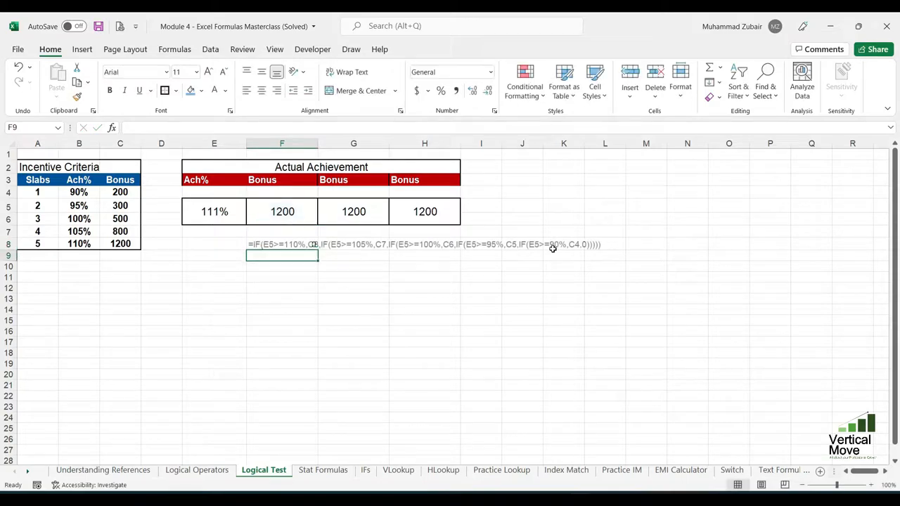
Step: Show the IFERROR and VLOOKUP bonus formula from G5 as text in F9 using FORMULATEXT
{"action": "type", "text": "=FORMULA"}
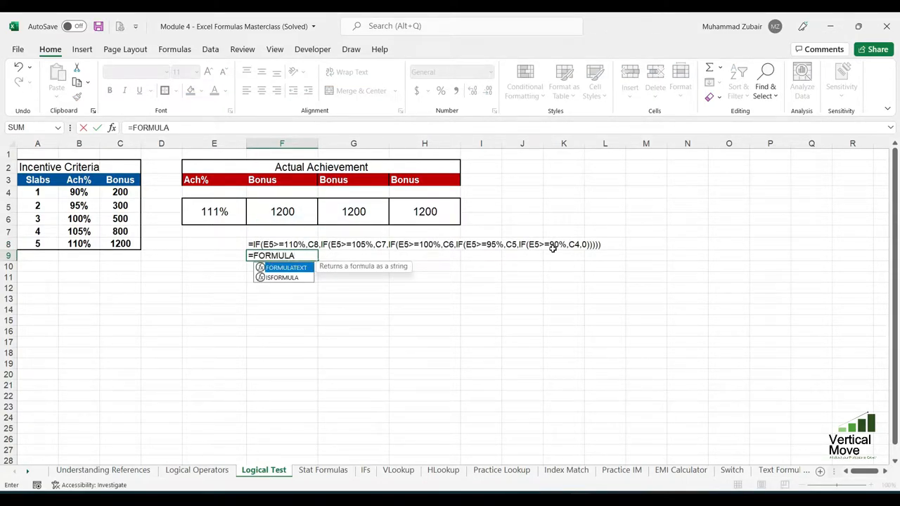
{"action": "type", "text": "TEXT("}
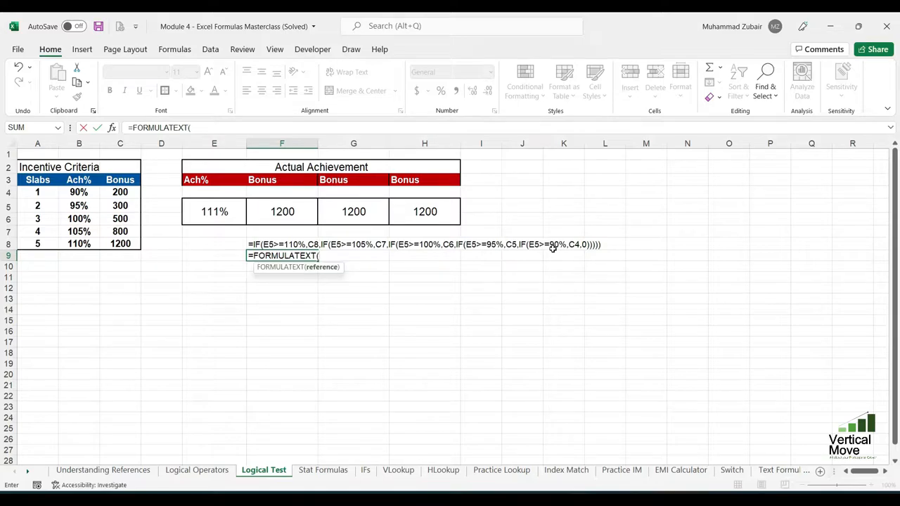
{"action": "type", "text": "G5)"}
{"action": "key", "text": "Return"}
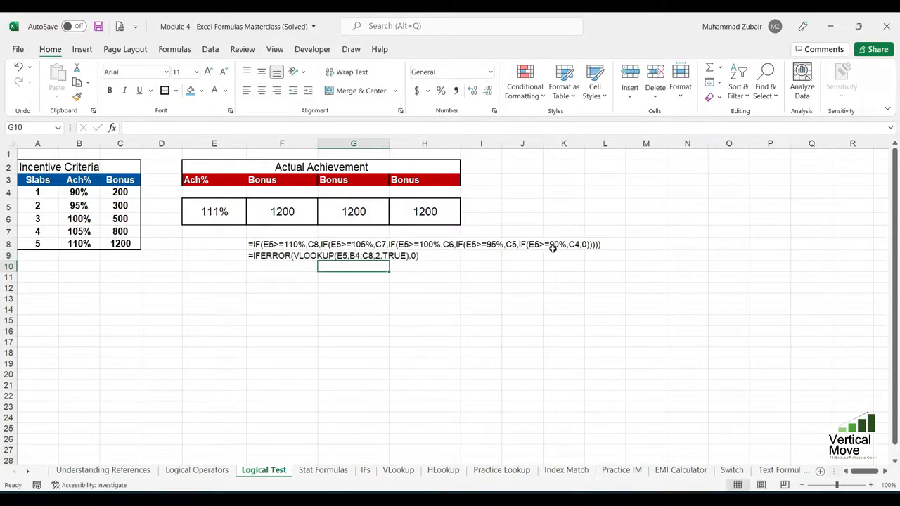
Step: Show the XLOOKUP bonus formula from H5 as text in F10 using FORMULATEXT
{"action": "key", "text": "Left"}
{"action": "type", "text": "=F"}
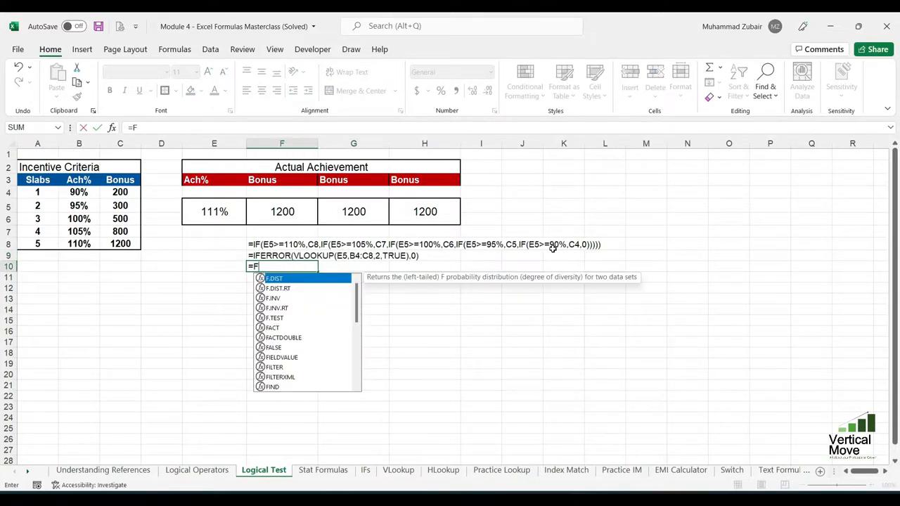
{"action": "type", "text": "ORMULATEXT("}
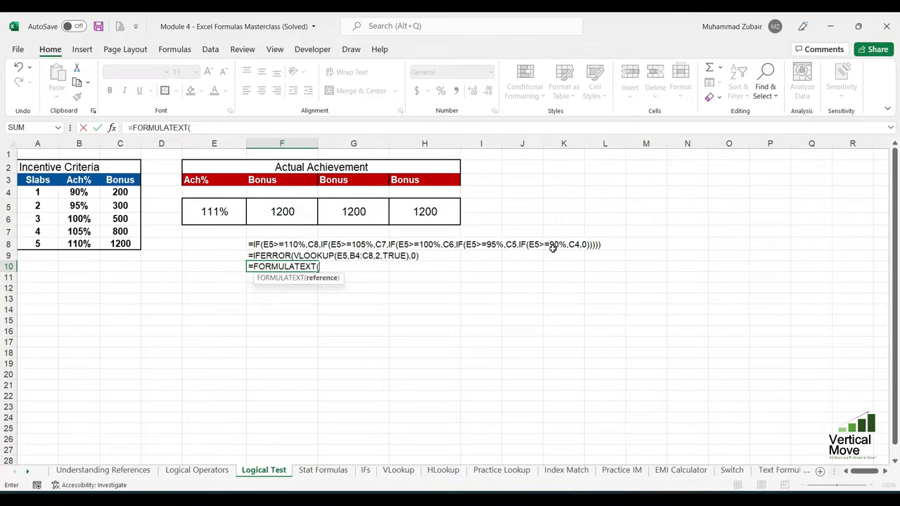
{"action": "key", "text": "Up"}
{"action": "key", "text": "Up"}
{"action": "key", "text": "Up"}
{"action": "key", "text": "Up"}
{"action": "key", "text": "Up"}
{"action": "key", "text": "Right"}
{"action": "key", "text": "Right"}
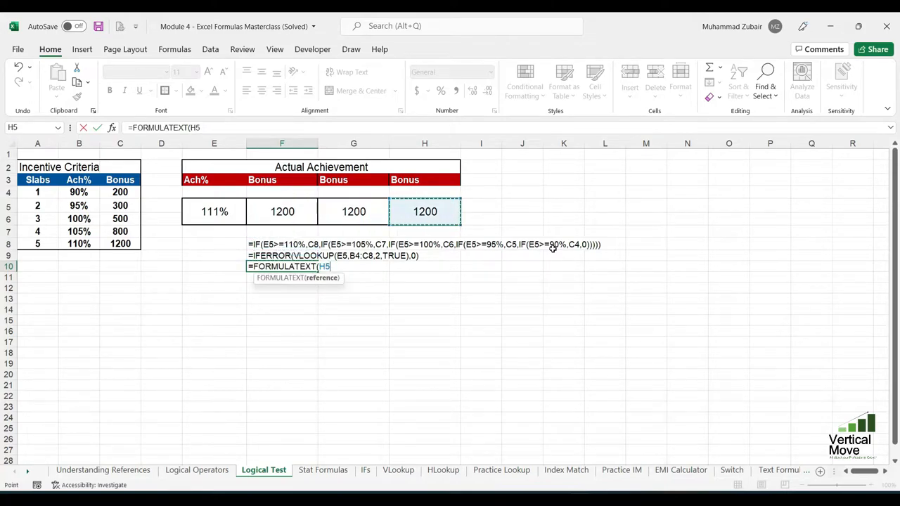
{"action": "key", "text": "Return"}
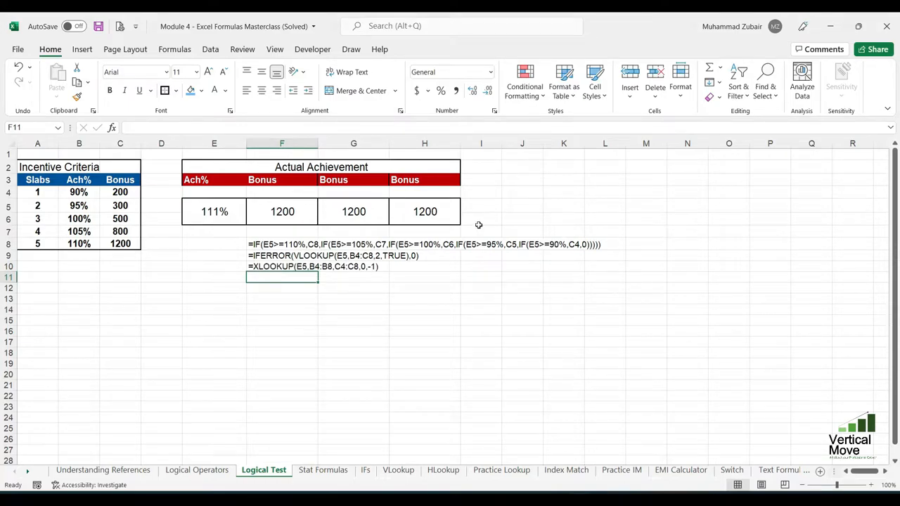
Step: Examine the listed formulas and the first condition E5>=110% with its result C8 inside the nested IF in F5
{"action": "left_click", "coordinate": [38, 153]}
{"action": "scroll", "coordinate": [42, 154], "scroll_direction": "up", "scroll_amount": 3, "text": "ctrl"}
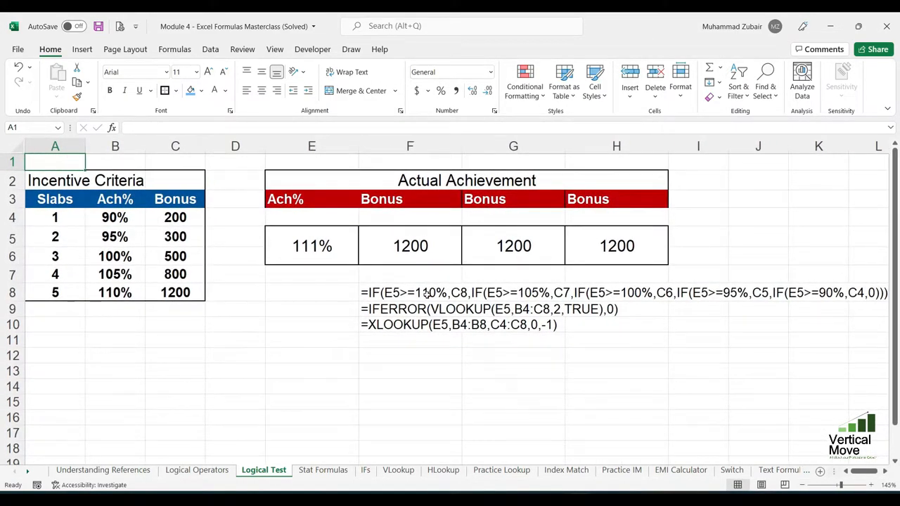
{"action": "left_click", "coordinate": [406, 308]}
{"action": "left_click", "coordinate": [448, 361]}
{"action": "left_click", "coordinate": [427, 255]}
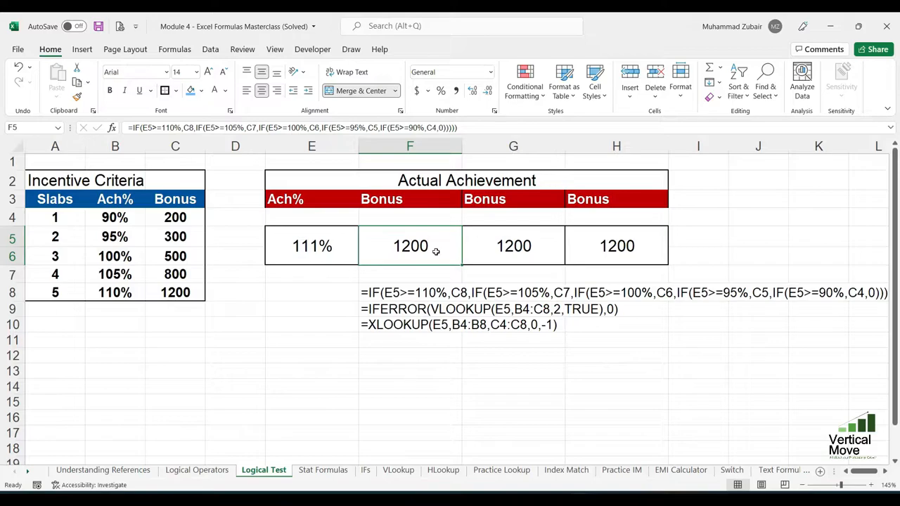
{"action": "key", "text": "F2"}
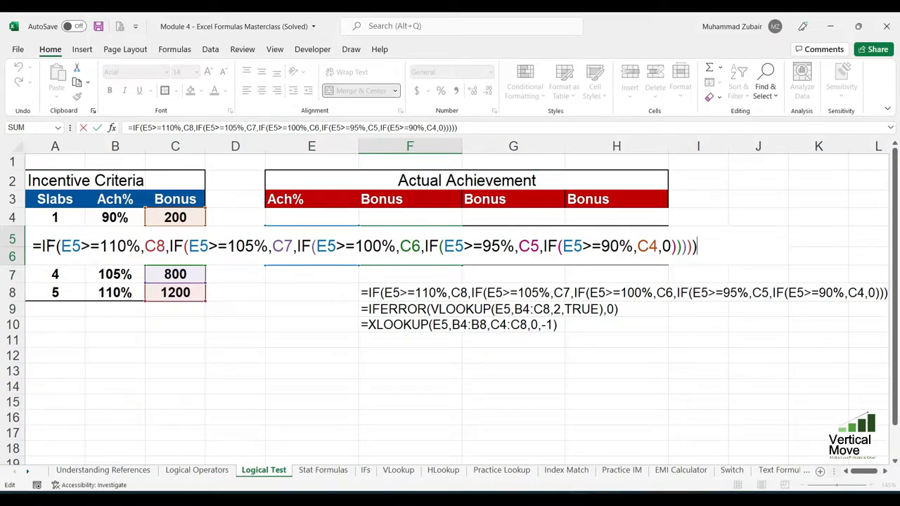
{"action": "left_click_drag", "start_coordinate": [43, 241], "coordinate": [128, 242]}
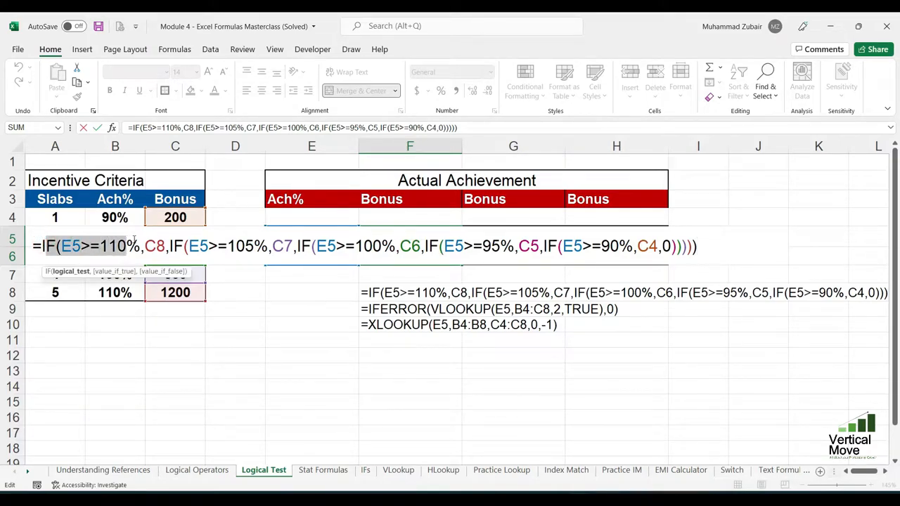
{"action": "left_click", "coordinate": [128, 245]}
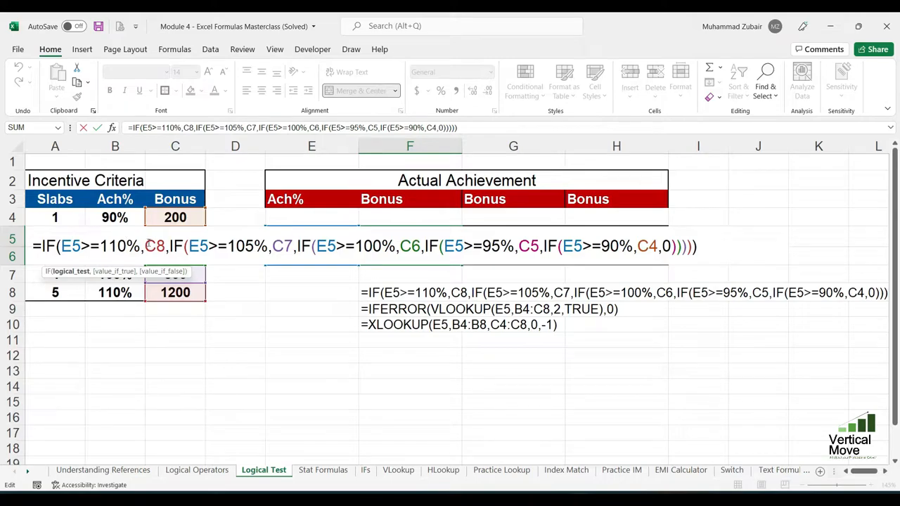
{"action": "left_click_drag", "start_coordinate": [144, 246], "coordinate": [166, 246]}
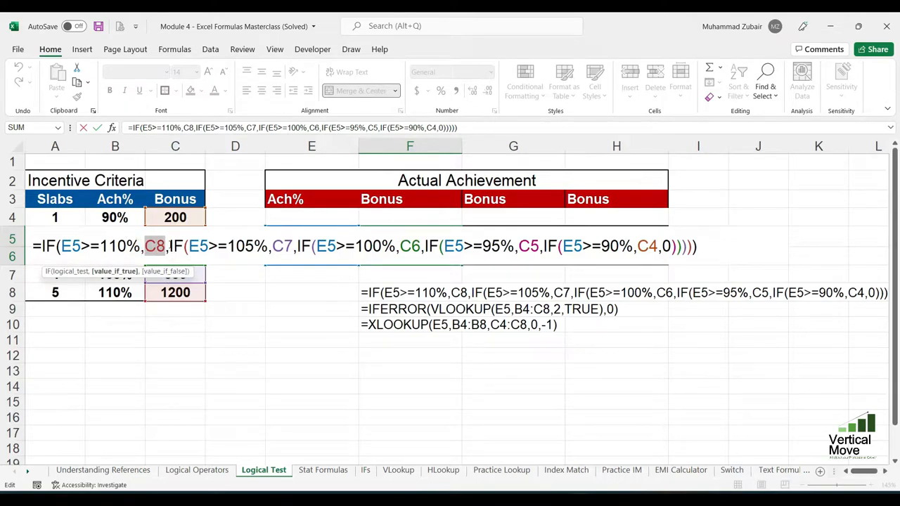
Step: Insert line breaks in F5's nested IF before the IFs testing 105% and 100%
{"action": "left_click", "coordinate": [170, 246]}
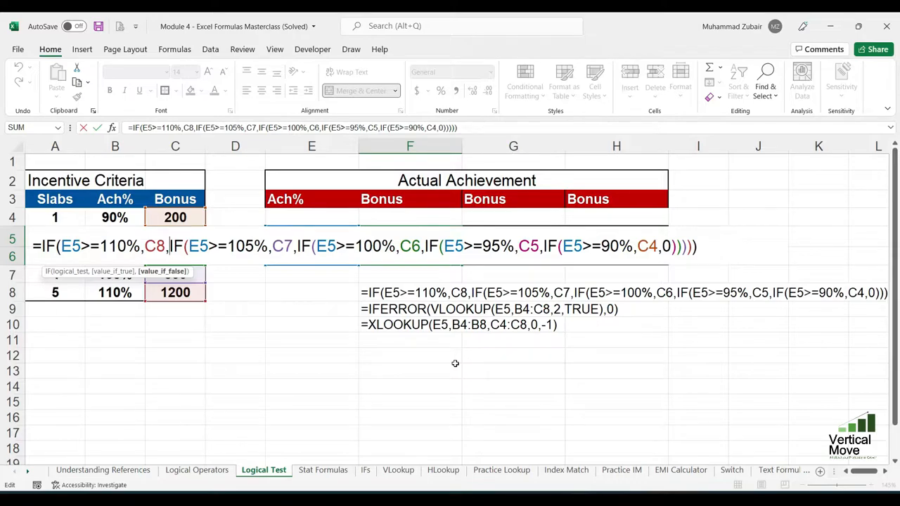
{"action": "key", "text": "alt+Return"}
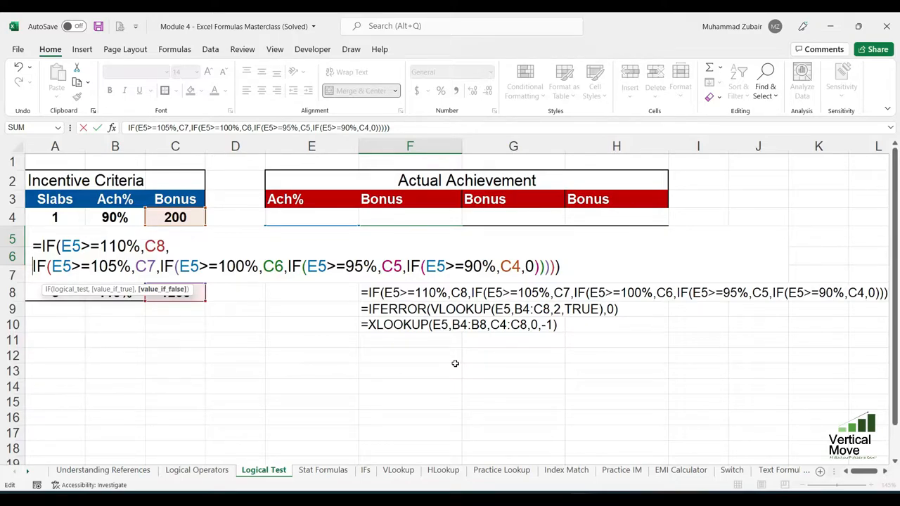
{"action": "key", "text": "Right"}
{"action": "key", "text": "Right"}
{"action": "key", "text": "Right"}
{"action": "key", "text": "Right"}
{"action": "key", "text": "Right"}
{"action": "key", "text": "Right"}
{"action": "key", "text": "Right"}
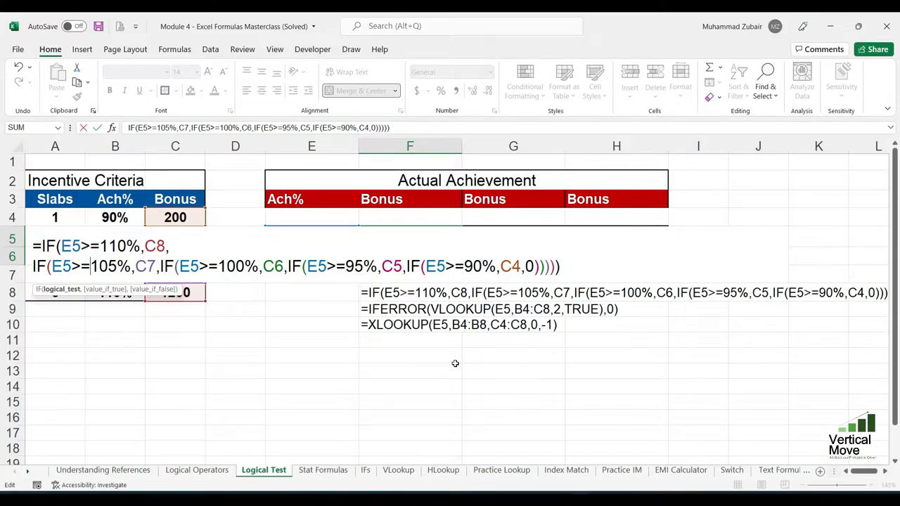
{"action": "key", "text": "Right"}
{"action": "key", "text": "Right"}
{"action": "key", "text": "Right"}
{"action": "key", "text": "Right"}
{"action": "key", "text": "Right"}
{"action": "key", "text": "Right"}
{"action": "key", "text": "Right"}
{"action": "key", "text": "Right"}
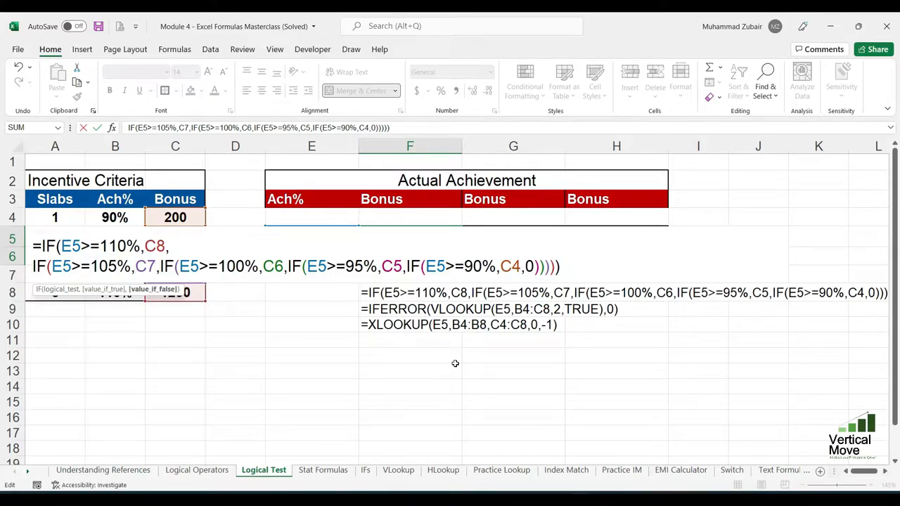
{"action": "key", "text": "alt+Return"}
Step: Insert line breaks in F5's nested IF before the IFs testing 95% and 90%
{"action": "key", "text": "Right"}
{"action": "key", "text": "Right"}
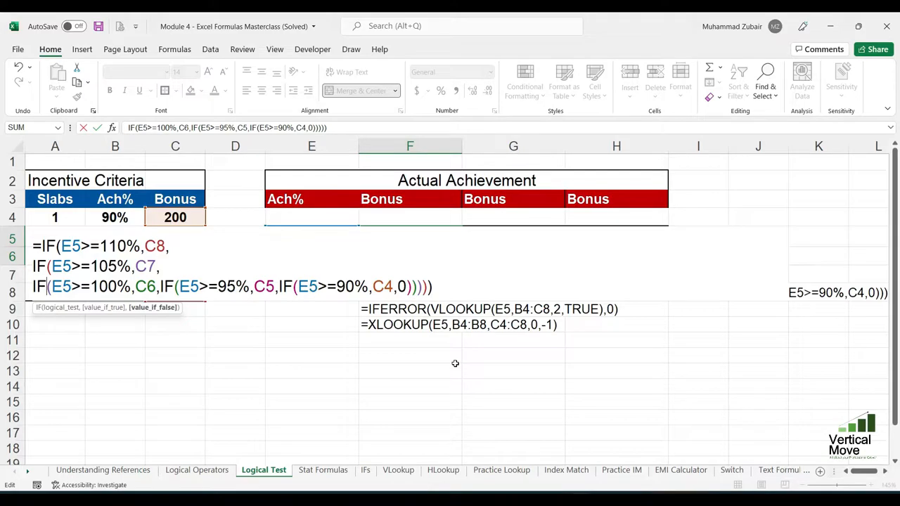
{"action": "key", "text": "Right"}
{"action": "key", "text": "Right"}
{"action": "key", "text": "Right"}
{"action": "key", "text": "Right"}
{"action": "key", "text": "Right"}
{"action": "key", "text": "Right"}
{"action": "key", "text": "Right"}
{"action": "key", "text": "Right"}
{"action": "key", "text": "Right"}
{"action": "key", "text": "Right"}
{"action": "key", "text": "Right"}
{"action": "key", "text": "Right"}
{"action": "key", "text": "Right"}
{"action": "key", "text": "alt+Return"}
{"action": "key", "text": "Right"}
{"action": "key", "text": "Right"}
{"action": "key", "text": "Right"}
{"action": "key", "text": "Right"}
{"action": "key", "text": "Right"}
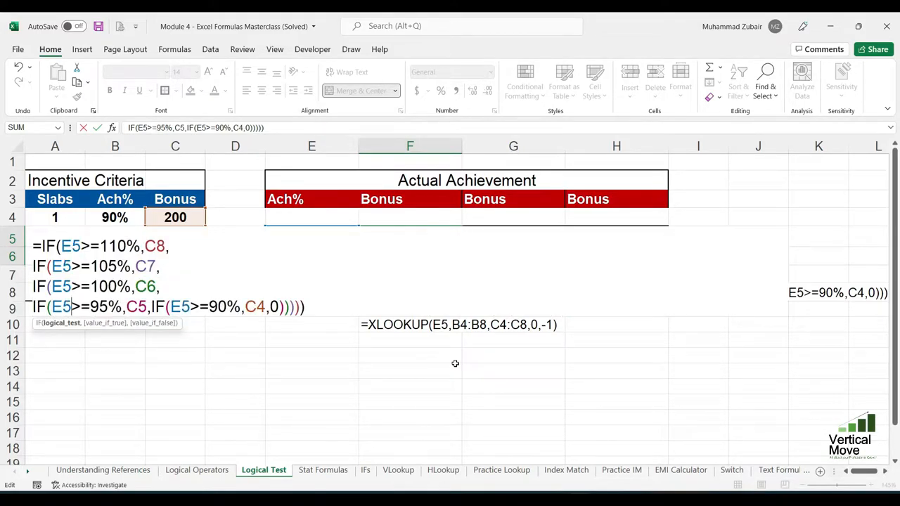
{"action": "key", "text": "Right"}
{"action": "key", "text": "Right"}
{"action": "key", "text": "Right"}
{"action": "key", "text": "Right"}
{"action": "key", "text": "Right"}
{"action": "key", "text": "Right"}
{"action": "key", "text": "Right"}
{"action": "key", "text": "Right"}
{"action": "key", "text": "Right"}
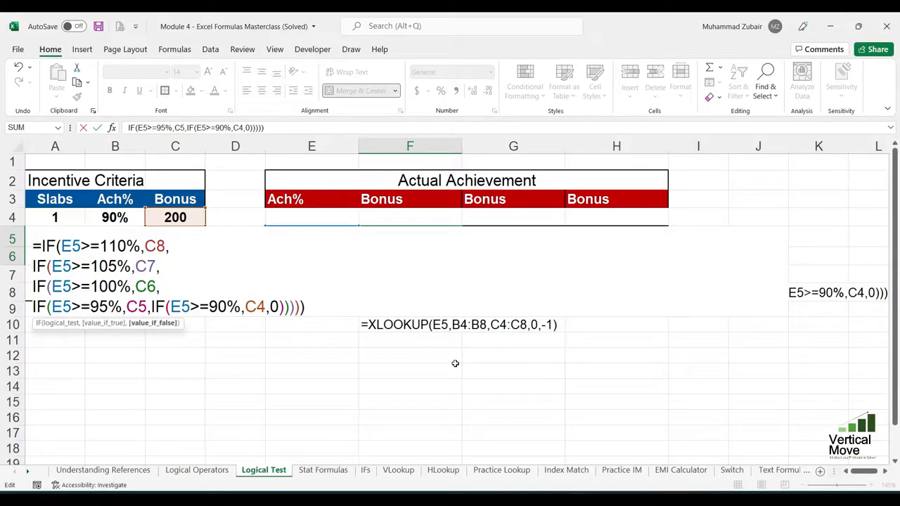
{"action": "key", "text": "alt+Return"}
Step: Put the final 0 and closing brackets of F5's nested IF on their own line
{"action": "key", "text": "Right"}
{"action": "key", "text": "Right"}
{"action": "key", "text": "Right"}
{"action": "key", "text": "Right"}
{"action": "key", "text": "Right"}
{"action": "key", "text": "Right"}
{"action": "key", "text": "Right"}
{"action": "key", "text": "Right"}
{"action": "key", "text": "Right"}
{"action": "key", "text": "Right"}
{"action": "key", "text": "Right"}
{"action": "key", "text": "Right"}
{"action": "key", "text": "Right"}
{"action": "key", "text": "Right"}
{"action": "key", "text": "alt+Return"}
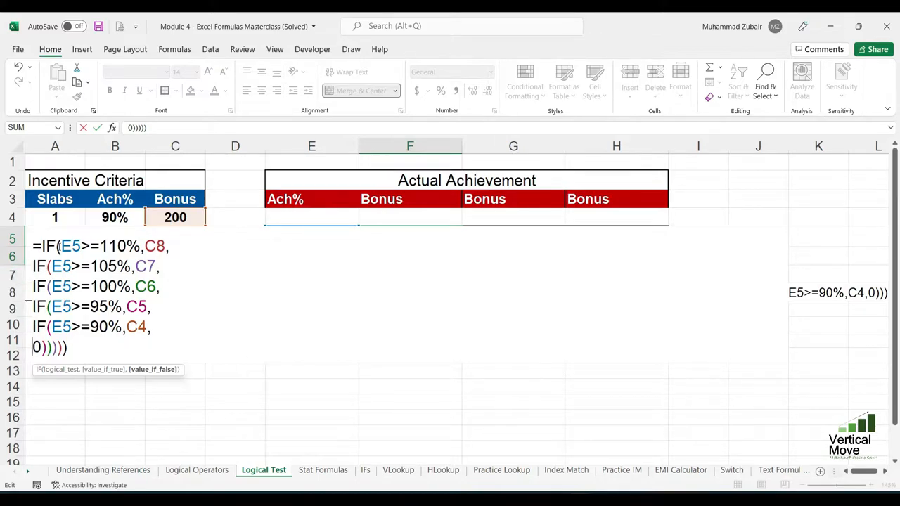
Step: Examine the condition and result on the separate IF lines in F5, and enter the reformatted formula
{"action": "left_click_drag", "start_coordinate": [55, 246], "coordinate": [140, 246]}
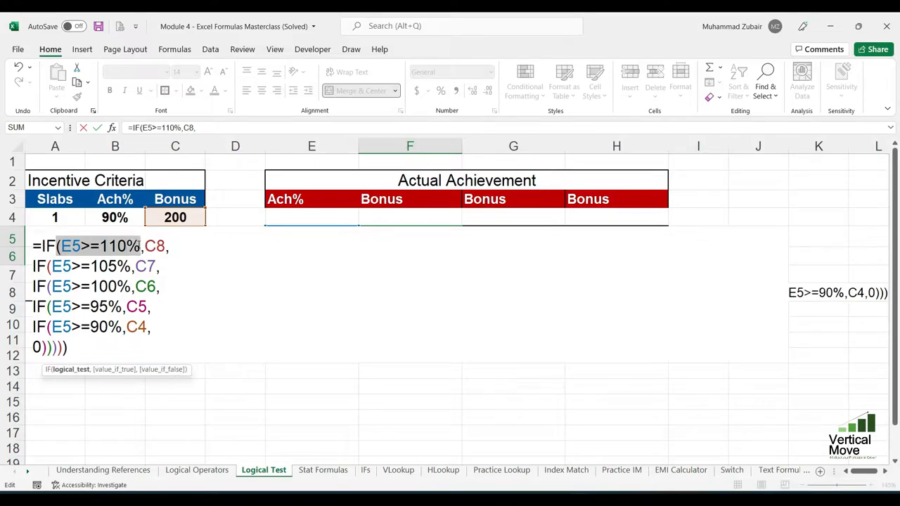
{"action": "left_click_drag", "start_coordinate": [52, 267], "coordinate": [160, 268]}
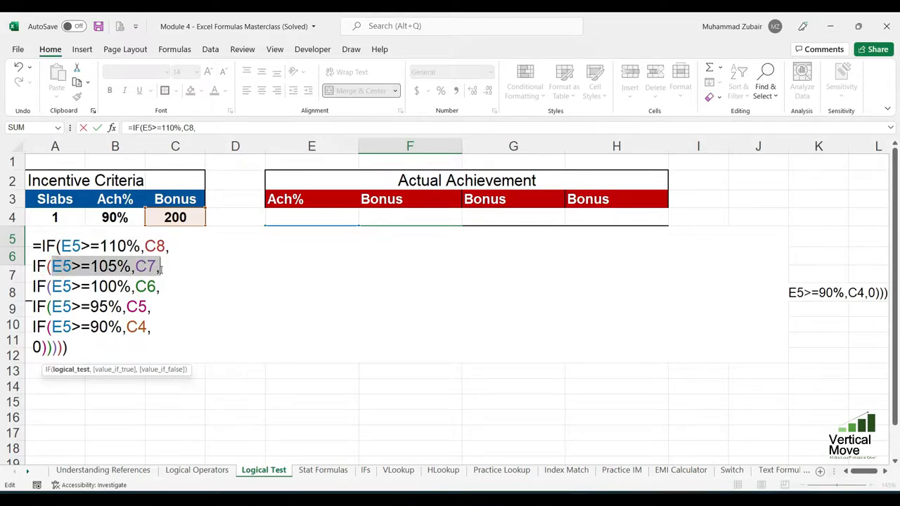
{"action": "left_click_drag", "start_coordinate": [51, 287], "coordinate": [156, 287]}
{"action": "left_click_drag", "start_coordinate": [52, 327], "coordinate": [148, 327]}
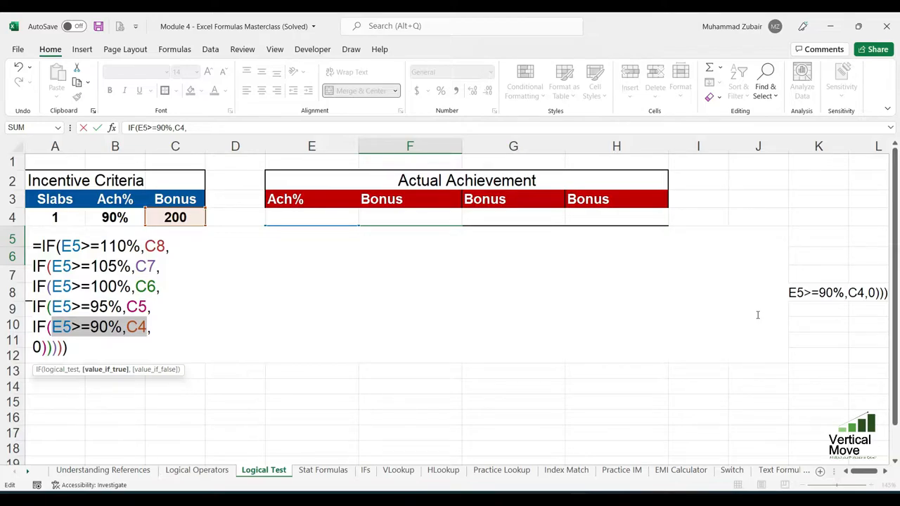
{"action": "key", "text": "Return"}
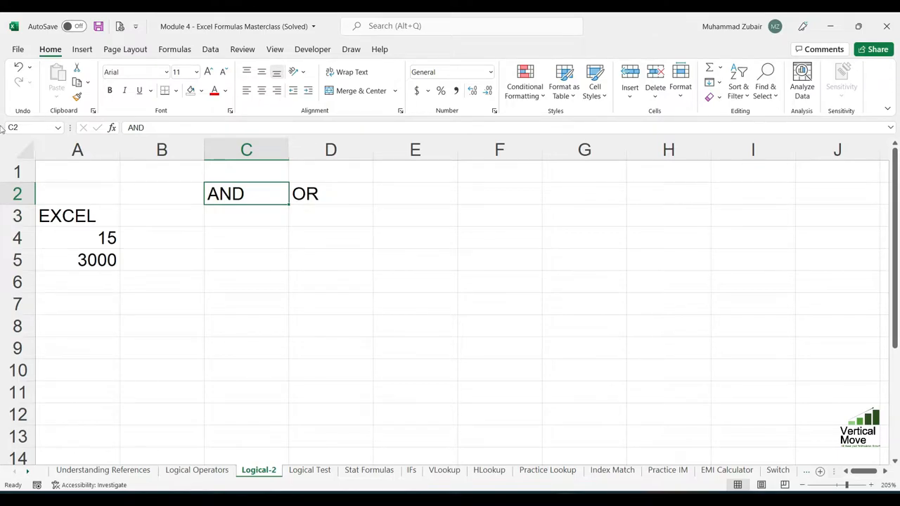
Step: Widen columns C and D under the AND and OR headings on the Logical-2 sheet
{"action": "left_click_drag", "start_coordinate": [105, 218], "coordinate": [103, 261]}
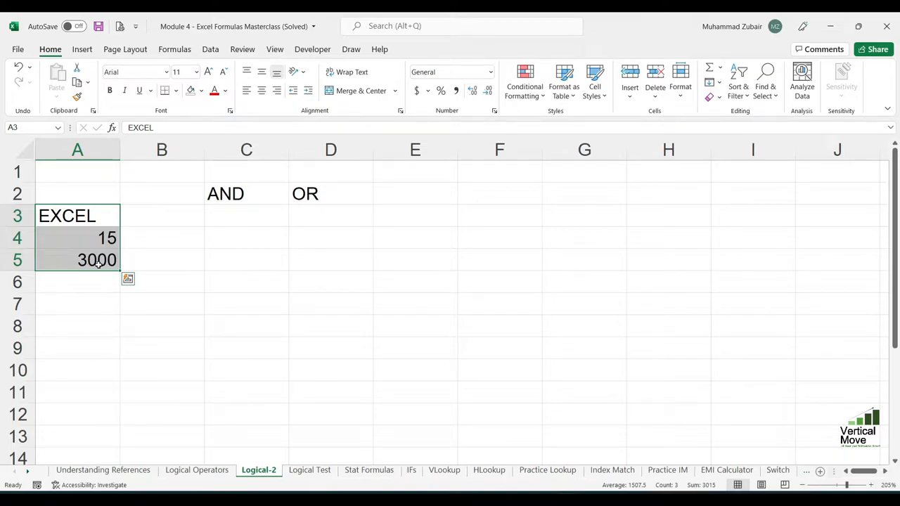
{"action": "left_click", "coordinate": [217, 216]}
{"action": "left_click_drag", "start_coordinate": [289, 151], "coordinate": [318, 150]}
{"action": "left_click_drag", "start_coordinate": [402, 150], "coordinate": [446, 150]}
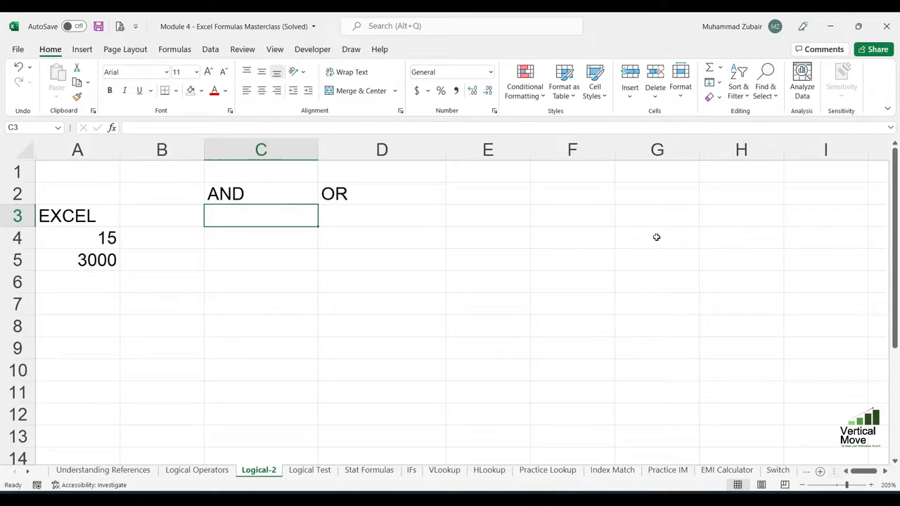
Step: Begin an AND formula in C3
{"action": "type", "text": "=and"}
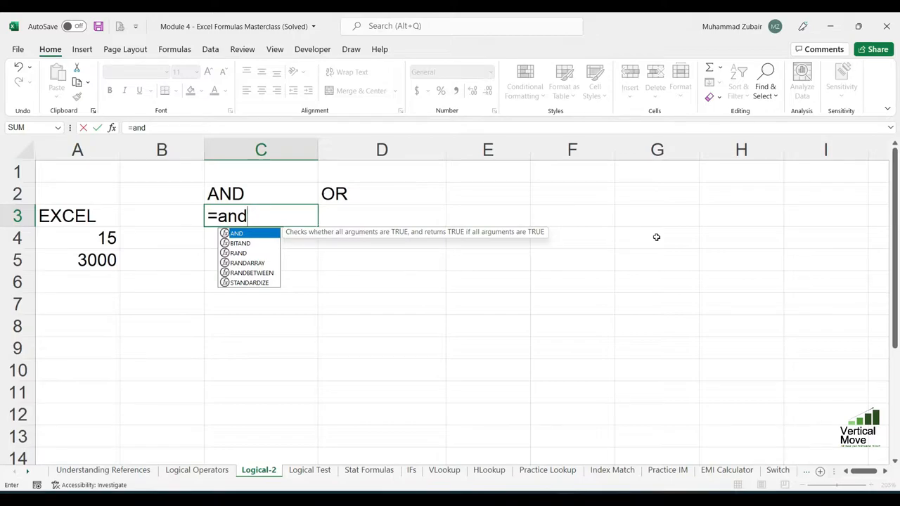
{"action": "key", "text": "Tab"}
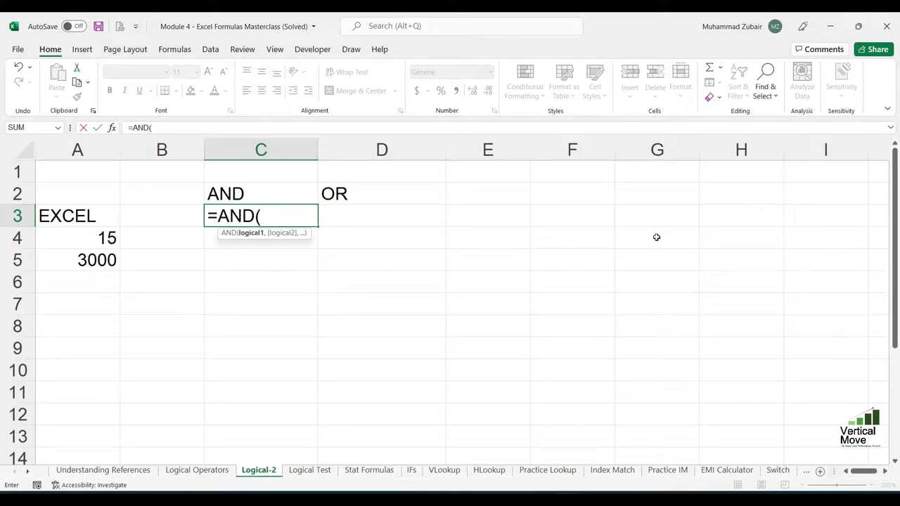
Step: Try six empty argument separators in the AND function to preview its further logical arguments, and remove them
{"action": "type", "text": ",,,,,,"}
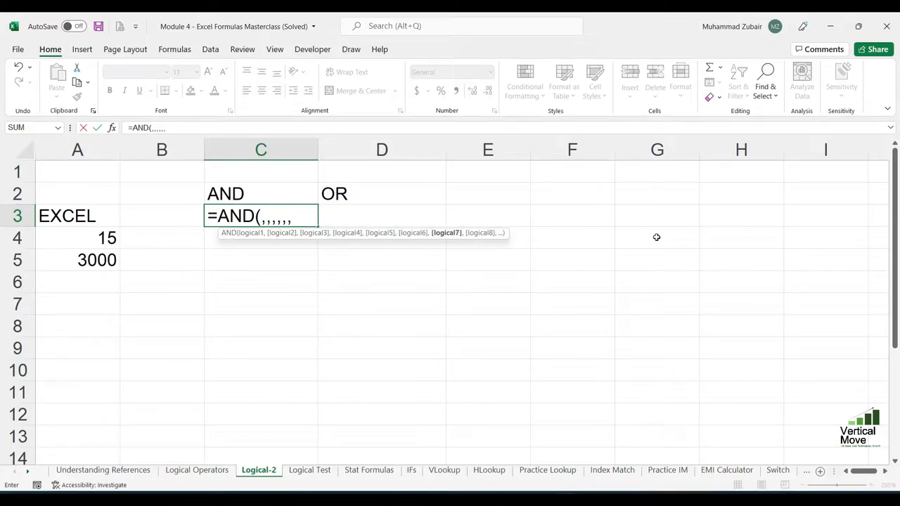
{"action": "key", "text": "BackSpace"}
{"action": "key", "text": "BackSpace"}
{"action": "key", "text": "BackSpace"}
{"action": "key", "text": "BackSpace"}
{"action": "key", "text": "BackSpace"}
{"action": "key", "text": "BackSpace"}
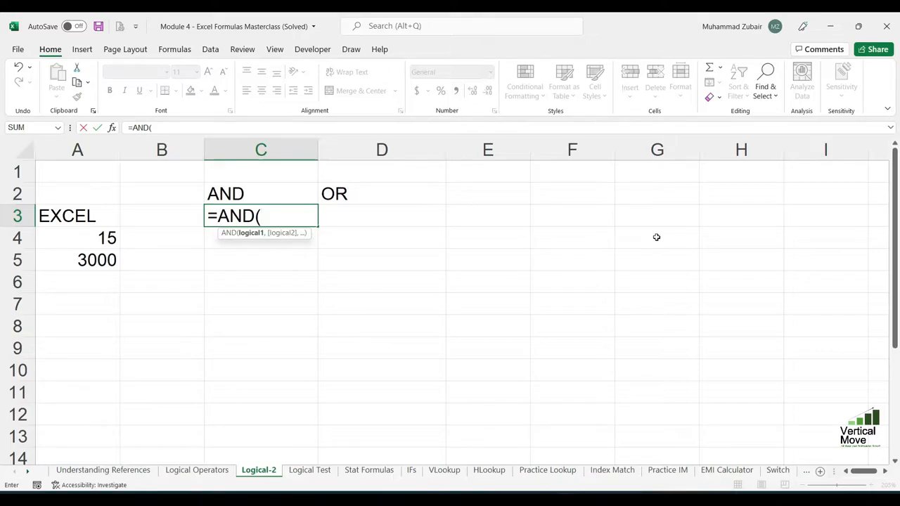
Step: Add the condition A3="EXCEL" as the first argument of the AND formula in C3
{"action": "key", "text": "Left"}
{"action": "key", "text": "Left"}
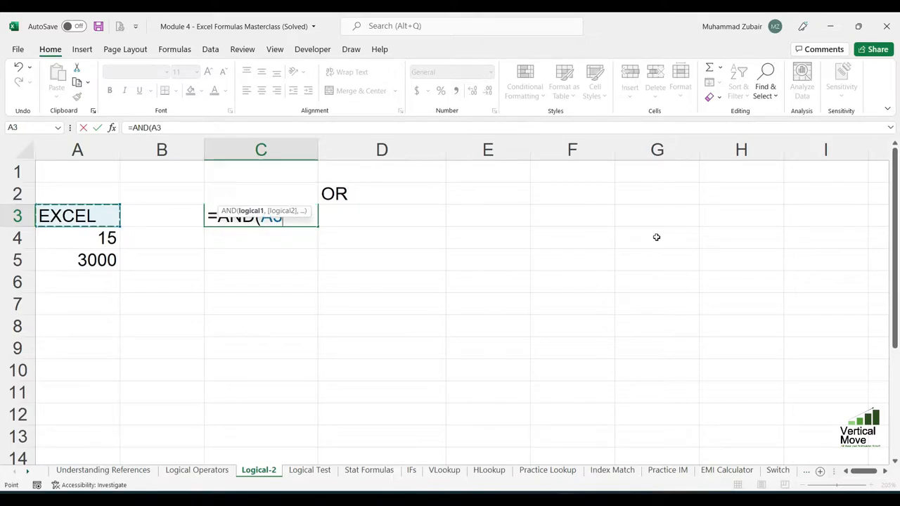
{"action": "type", "text": "=\"EX"}
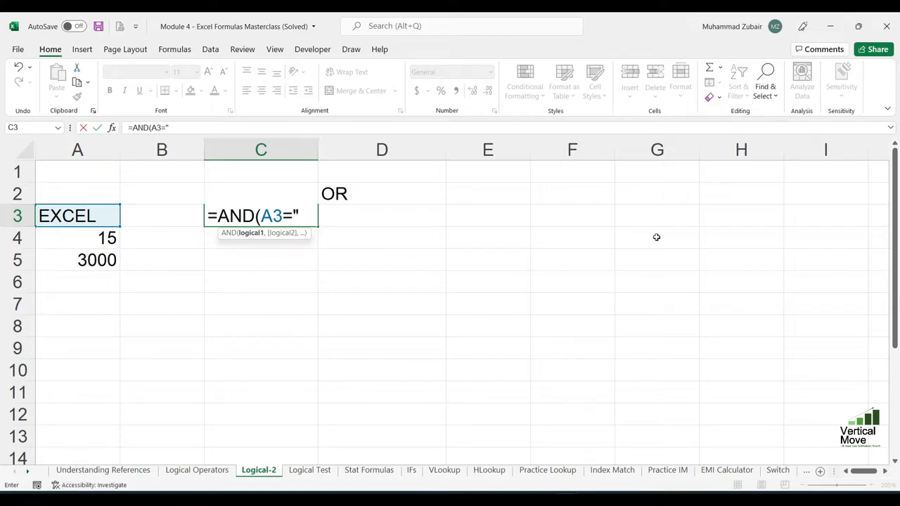
{"action": "type", "text": "CEL\""}
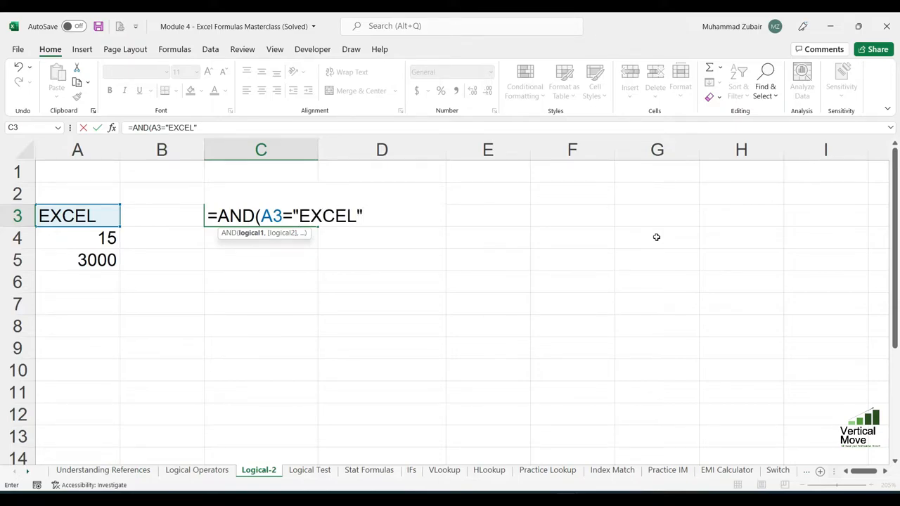
{"action": "type", "text": ","}
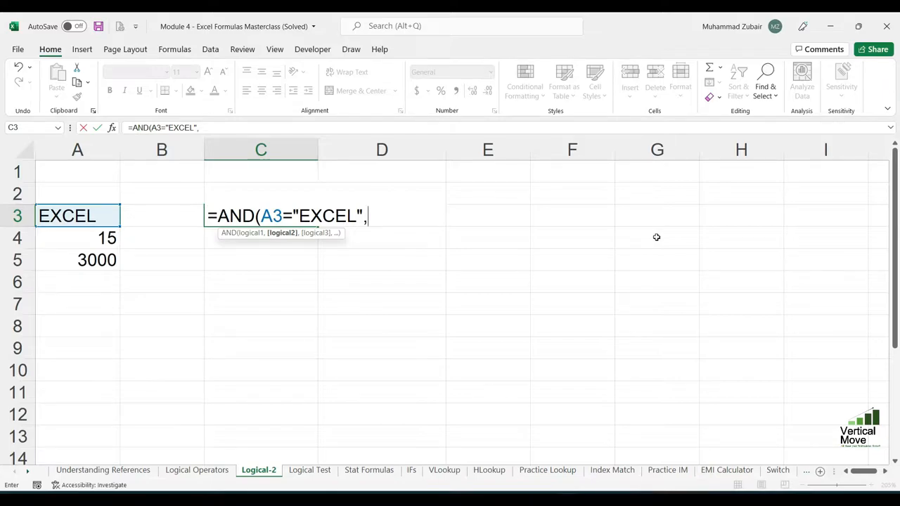
Step: Add A4>10 as the second condition of the AND formula
{"action": "key", "text": "Left"}
{"action": "key", "text": "Left"}
{"action": "key", "text": "Down"}
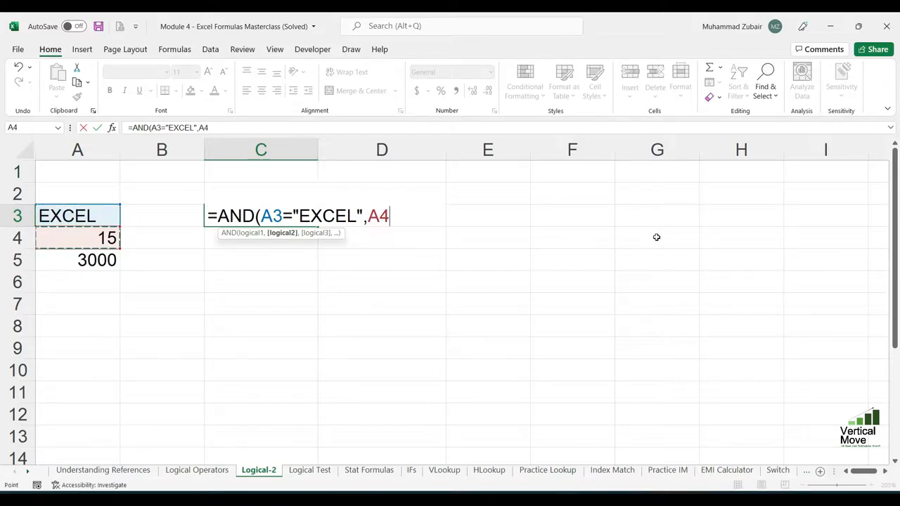
{"action": "type", "text": ">10,"}
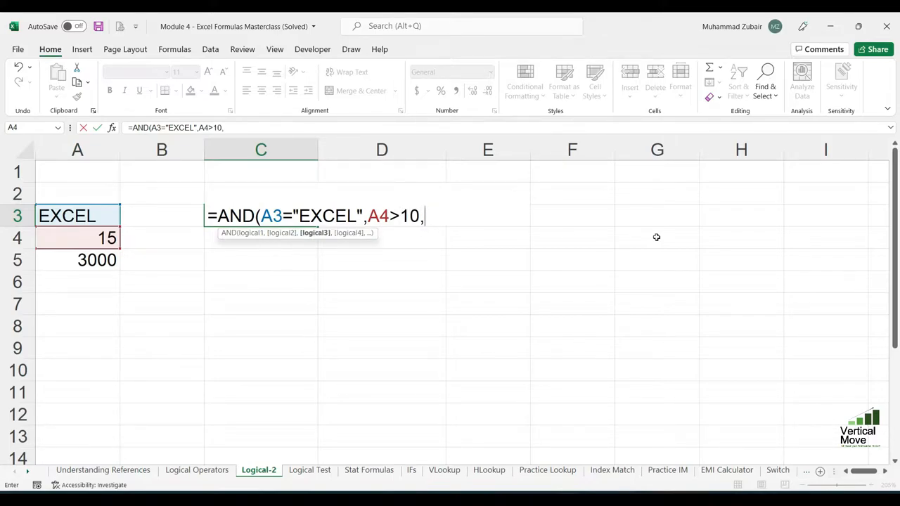
Step: Add A5=3000 as the third AND condition, close the function and enter the formula in C3
{"action": "key", "text": "Left"}
{"action": "key", "text": "Left"}
{"action": "key", "text": "Down"}
{"action": "key", "text": "Down"}
{"action": "type", "text": "="}
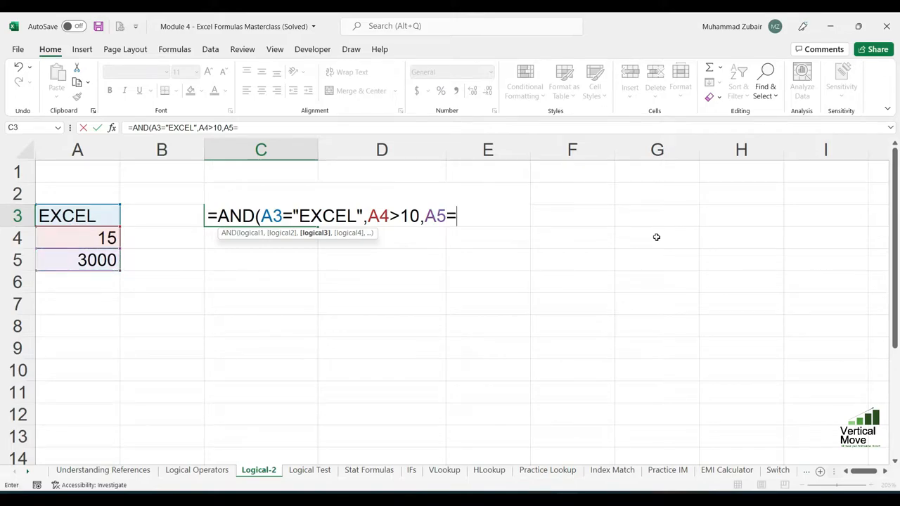
{"action": "type", "text": "300"}
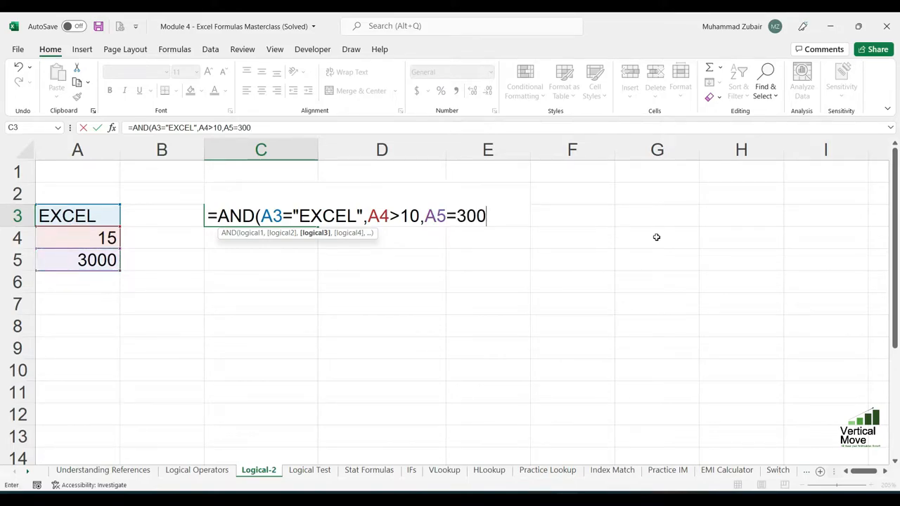
{"action": "type", "text": "0)"}
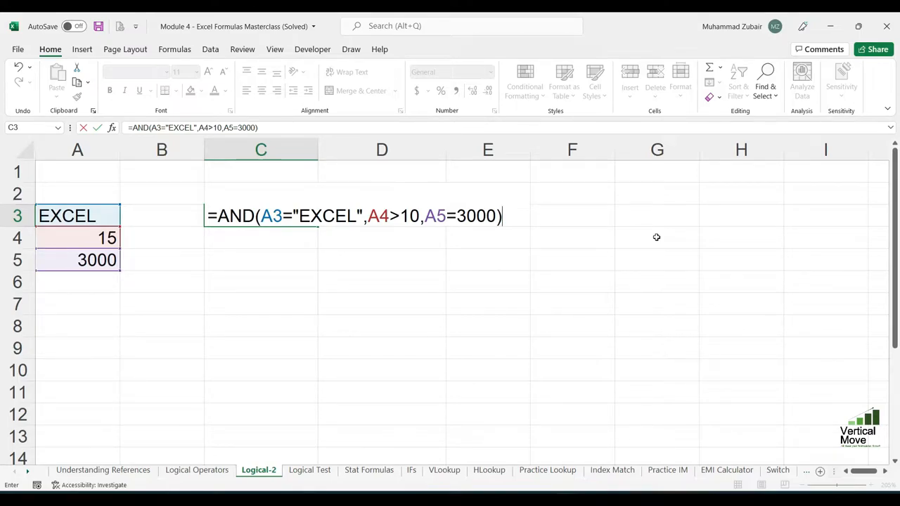
{"action": "key", "text": "Return"}
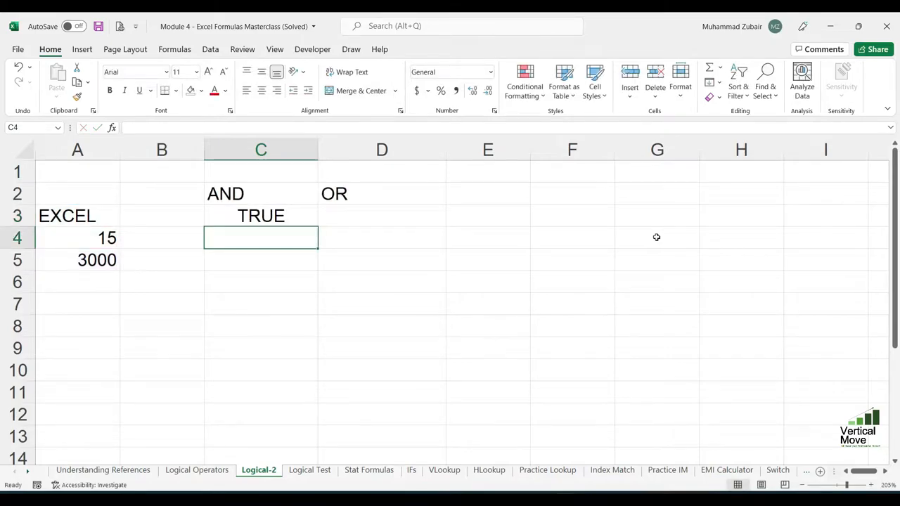
Step: Start an OR formula in D3 with A3="EXCEL" as its first condition
{"action": "key", "text": "Up"}
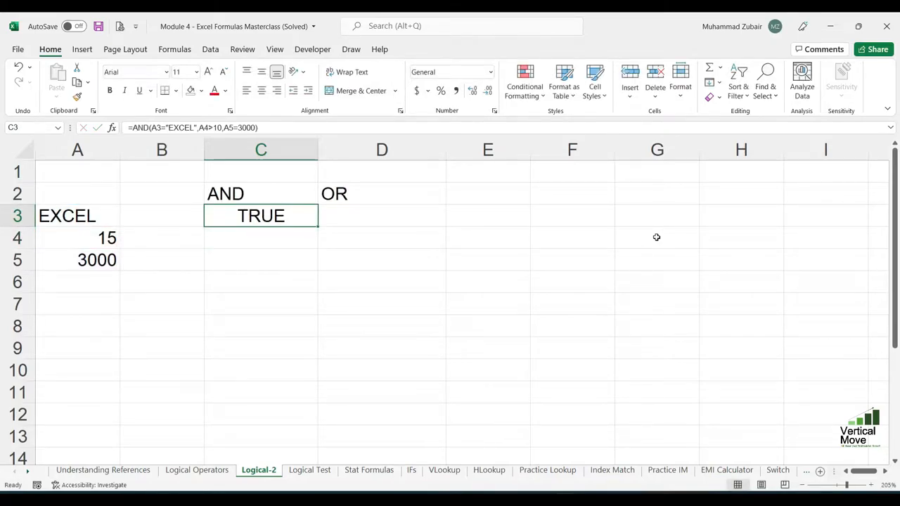
{"action": "key", "text": "Right"}
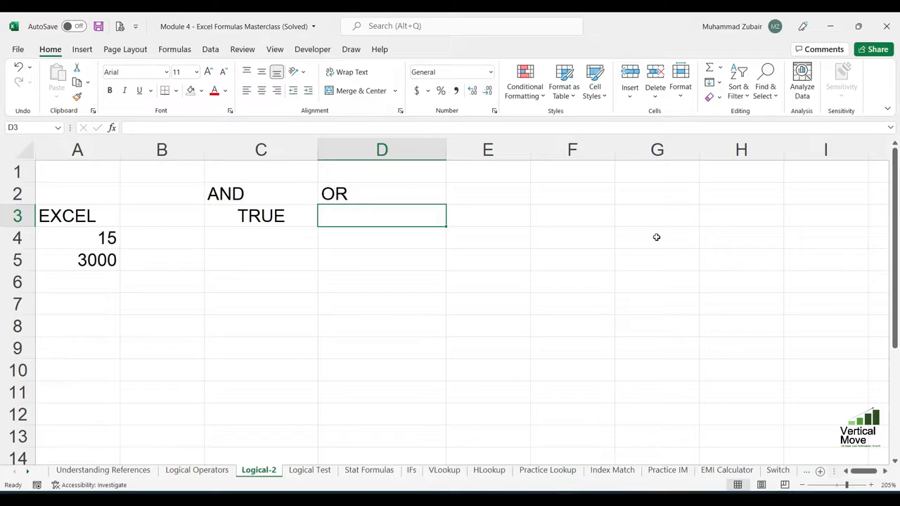
{"action": "type", "text": "=or"}
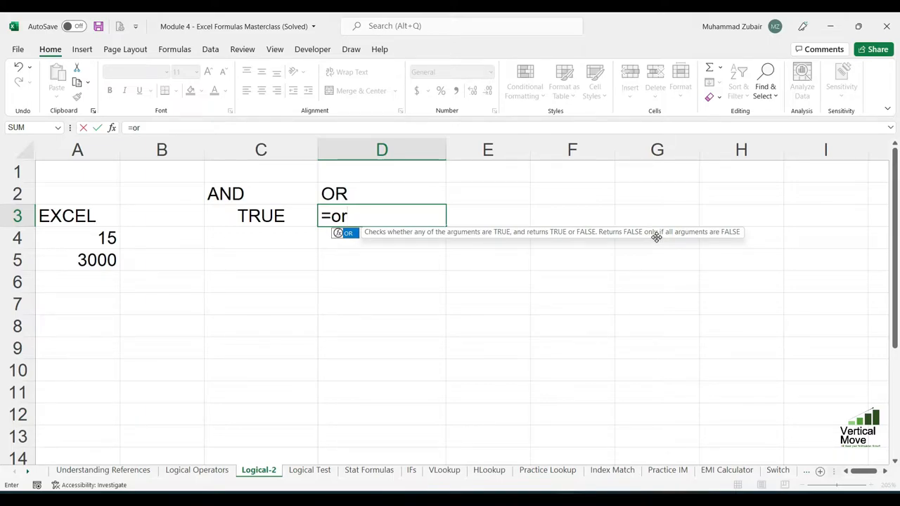
{"action": "key", "text": "Tab"}
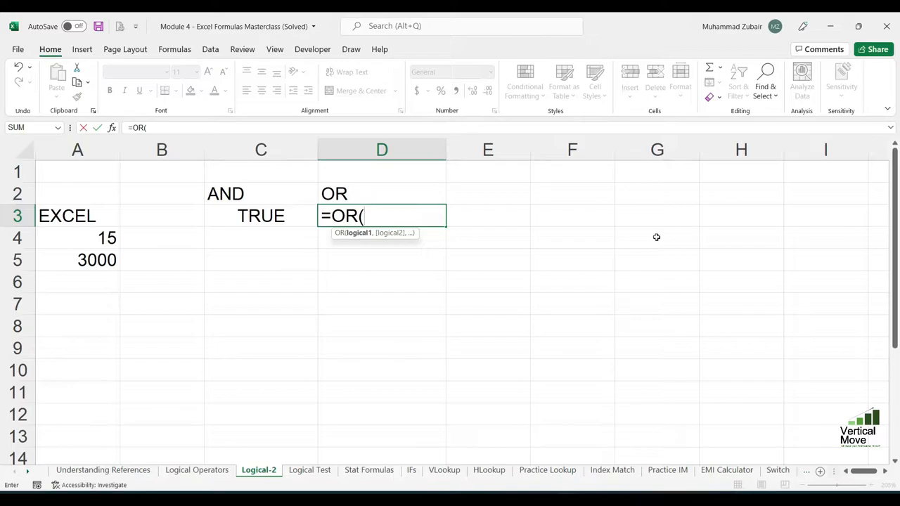
{"action": "key", "text": "Left"}
{"action": "key", "text": "Left"}
{"action": "key", "text": "Left"}
{"action": "type", "text": "="}
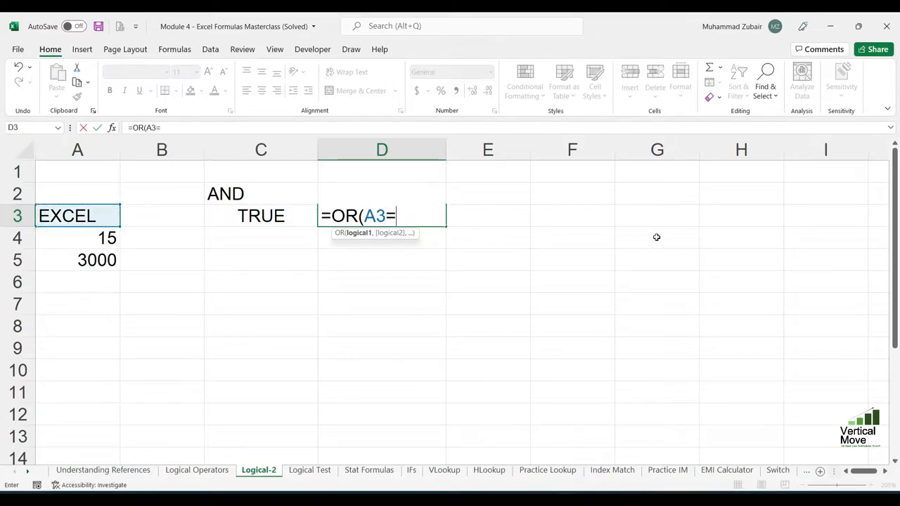
{"action": "type", "text": "\"EXC"}
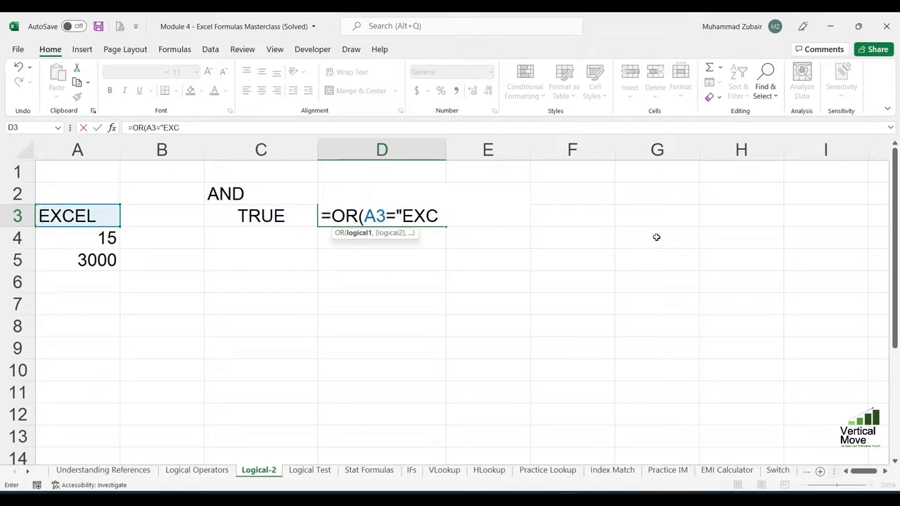
{"action": "type", "text": "EL\","}
Step: Add A4>10 as the second condition of the OR formula in D3
{"action": "key", "text": "Left"}
{"action": "key", "text": "Left"}
{"action": "key", "text": "Left"}
{"action": "key", "text": "Down"}
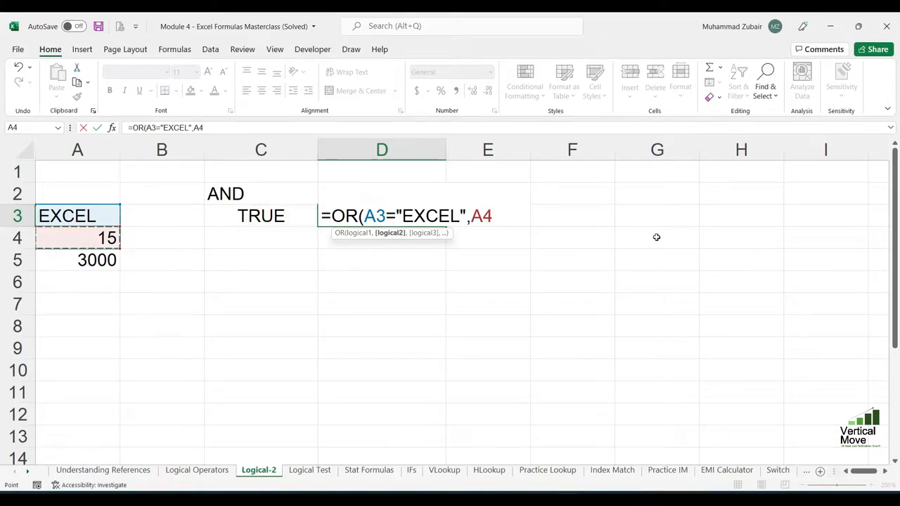
{"action": "type", "text": ">"}
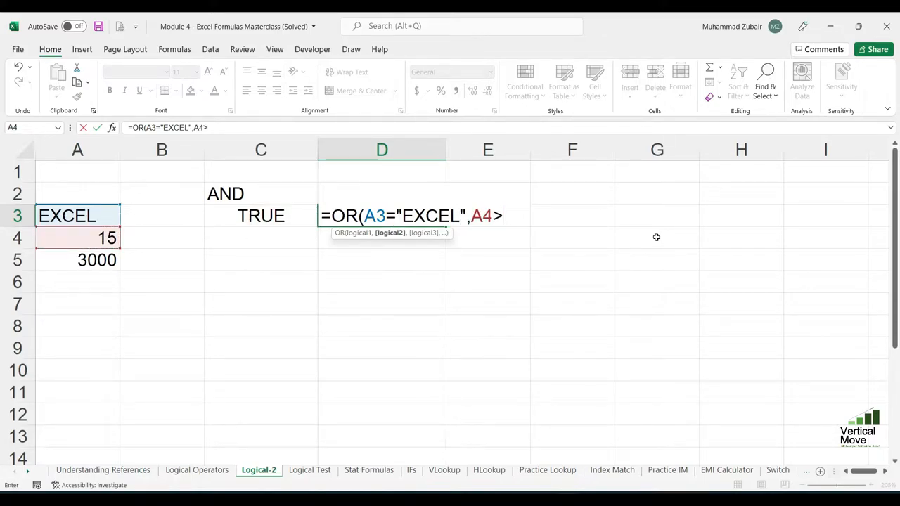
{"action": "type", "text": "10,"}
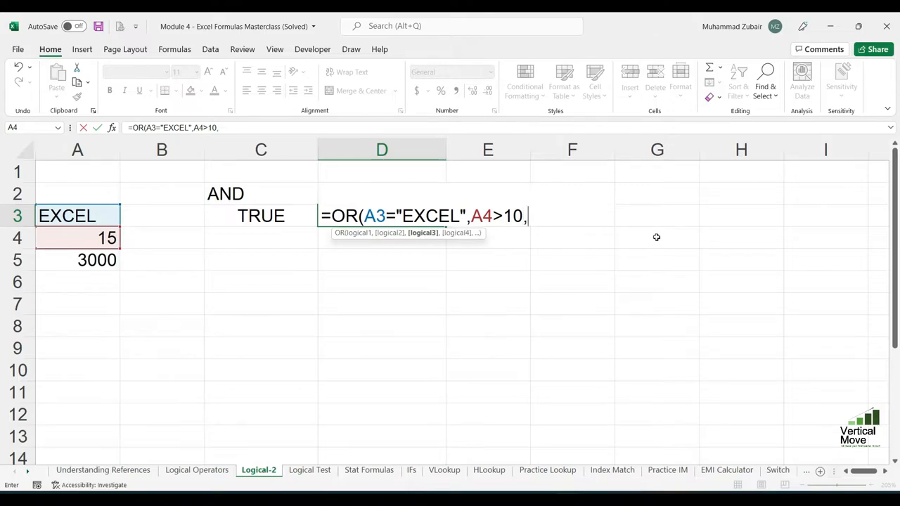
Step: Complete the OR formula with A5=3000 as the third condition and enter it in D3
{"action": "key", "text": "Left"}
{"action": "key", "text": "Left"}
{"action": "key", "text": "Left"}
{"action": "key", "text": "Down"}
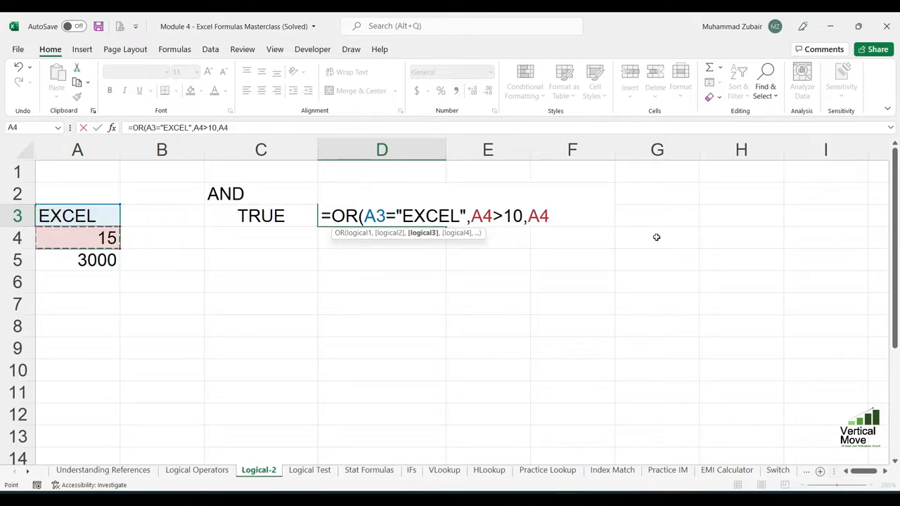
{"action": "key", "text": "Down"}
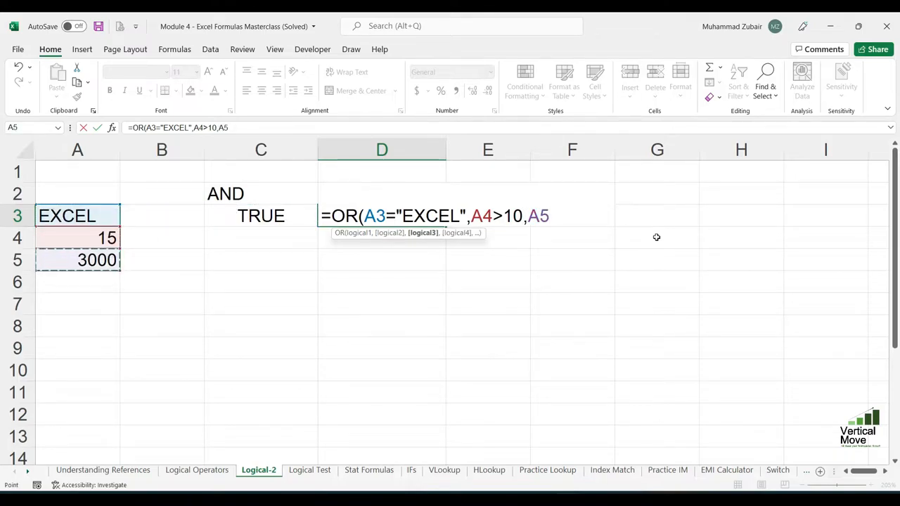
{"action": "type", "text": "=3300"}
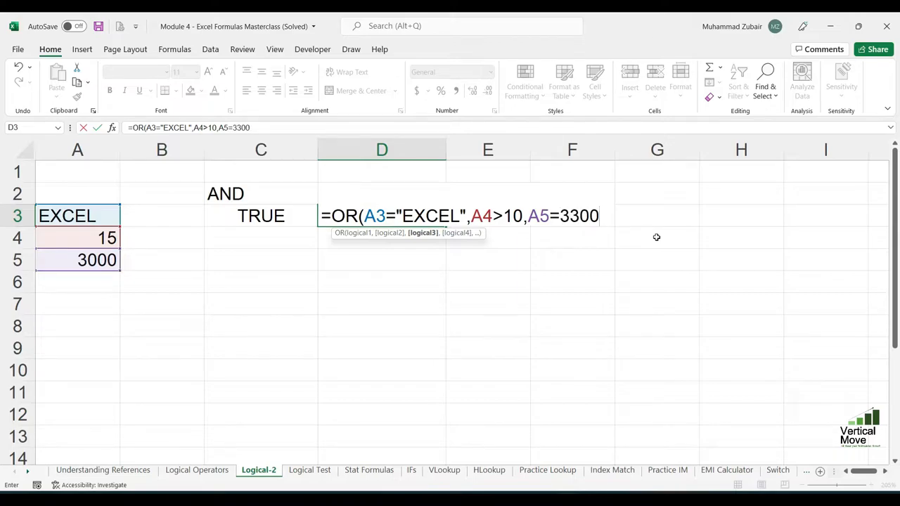
{"action": "key", "text": "BackSpace"}
{"action": "key", "text": "BackSpace"}
{"action": "key", "text": "BackSpace"}
{"action": "type", "text": "000)"}
{"action": "key", "text": "Return"}
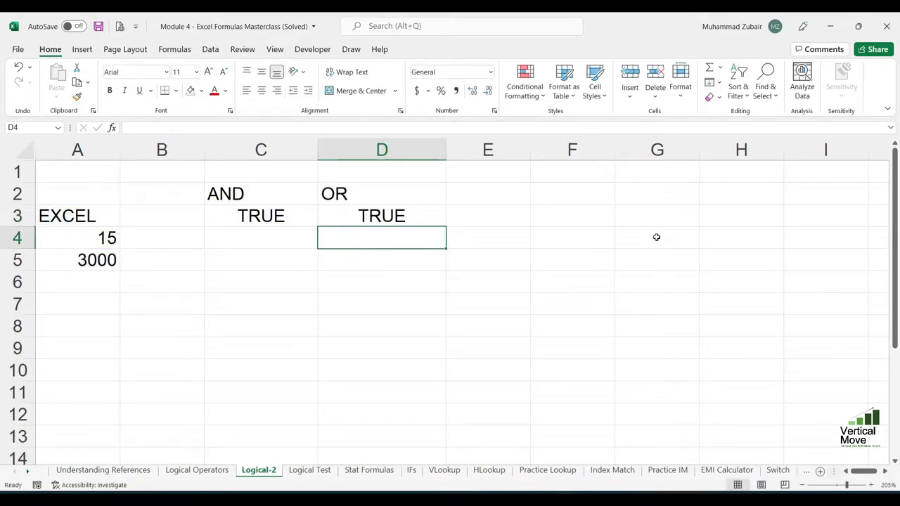
Step: Replace the text in A3 with PPTX and check the AND and OR results in C3 and D3
{"action": "key", "text": "Up"}
{"action": "key", "text": "Left"}
{"action": "key", "text": "Left"}
{"action": "key", "text": "Left"}
{"action": "key", "text": "Down"}
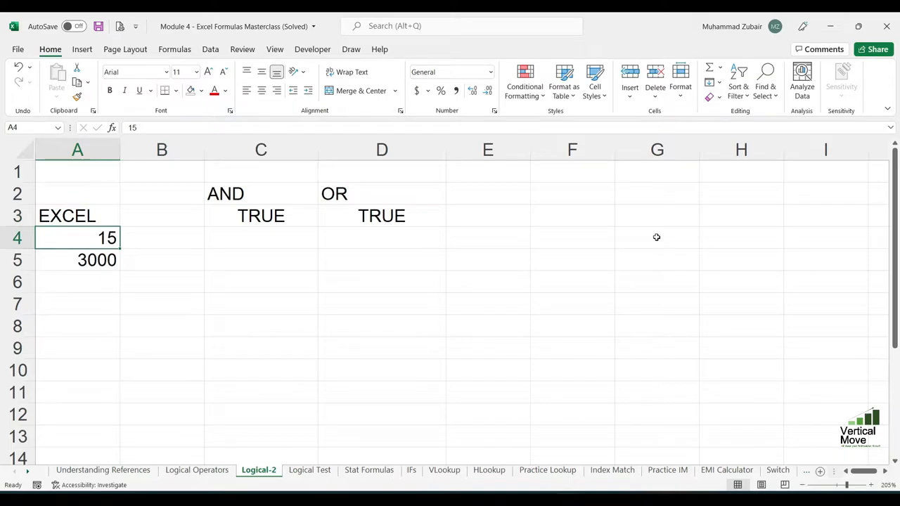
{"action": "key", "text": "Up"}
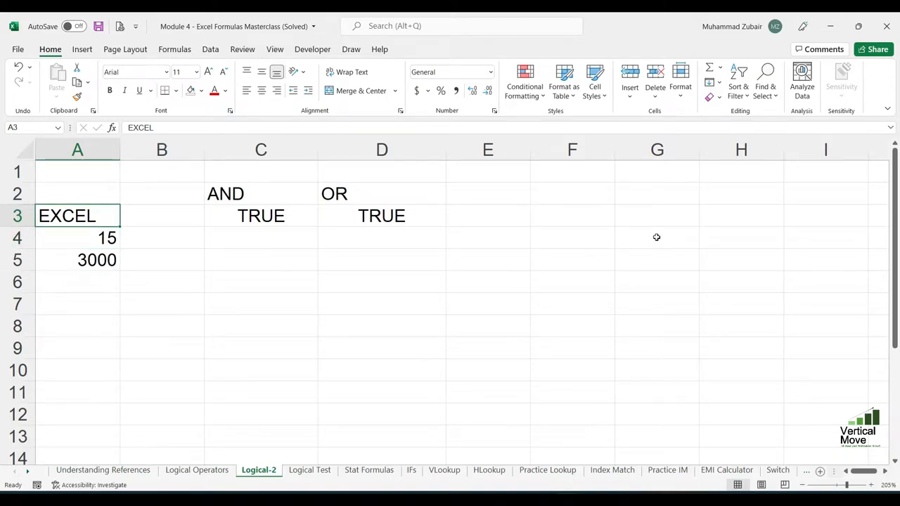
{"action": "type", "text": "PPTX"}
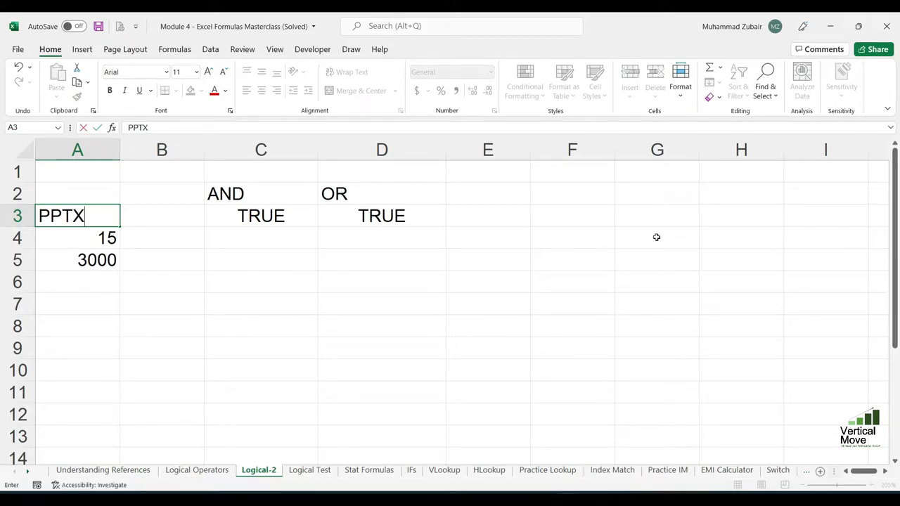
{"action": "key", "text": "Return"}
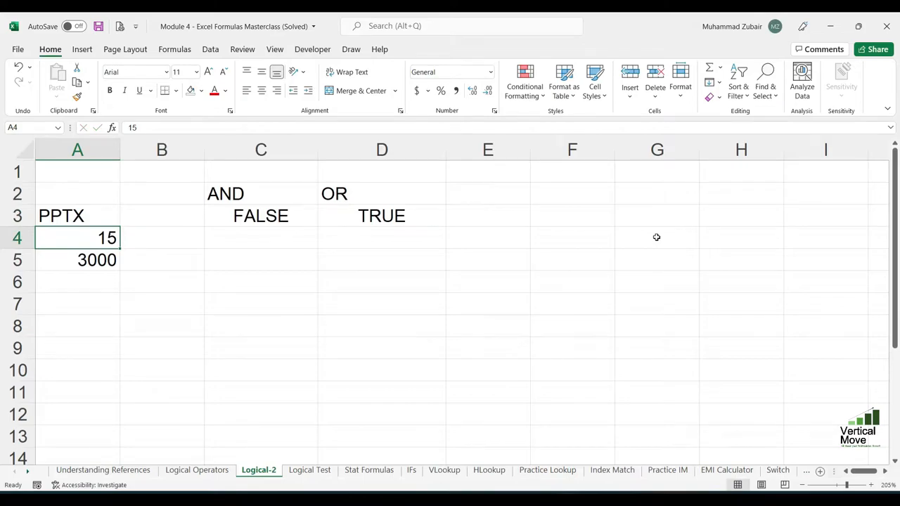
{"action": "key", "text": "Up"}
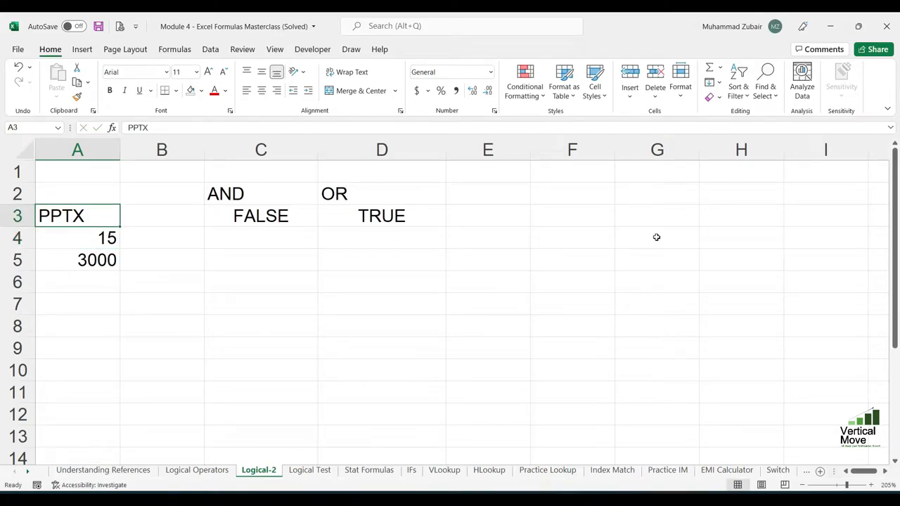
{"action": "key", "text": "Right"}
{"action": "key", "text": "Right"}
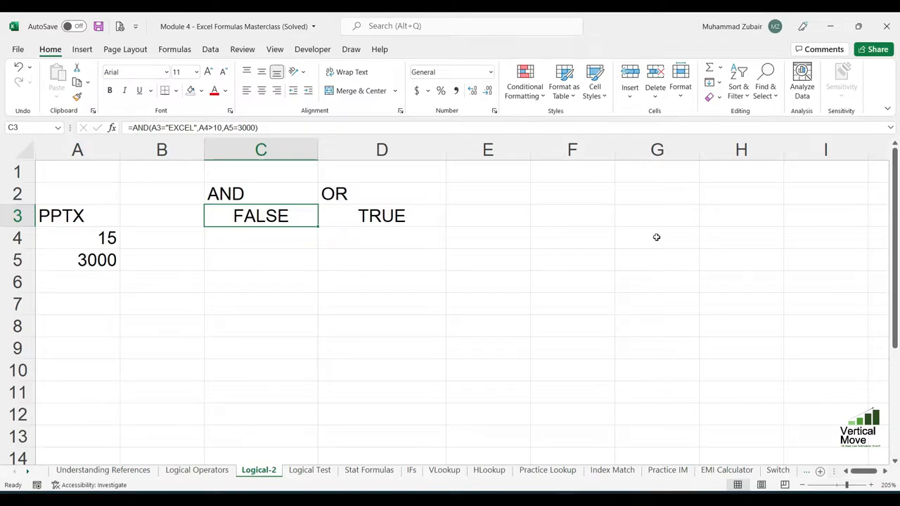
{"action": "key", "text": "Right"}
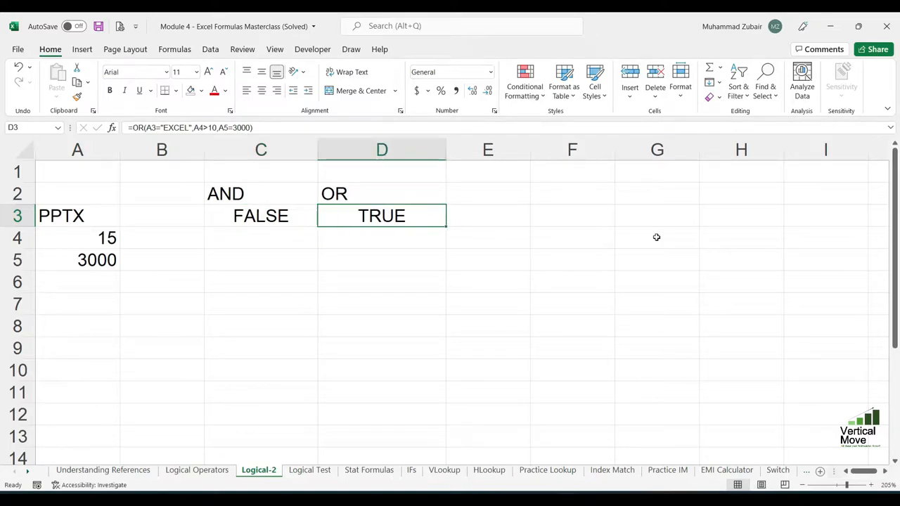
Step: Set A4 to 9 and compare the AND and OR results in C3 and D3 again
{"action": "key", "text": "Left"}
{"action": "key", "text": "Left"}
{"action": "key", "text": "Left"}
{"action": "key", "text": "Down"}
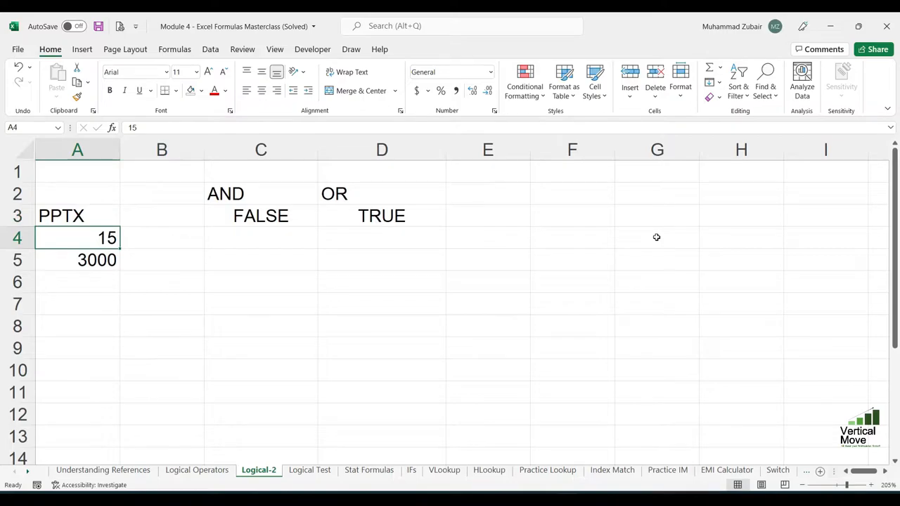
{"action": "type", "text": "9"}
{"action": "key", "text": "Return"}
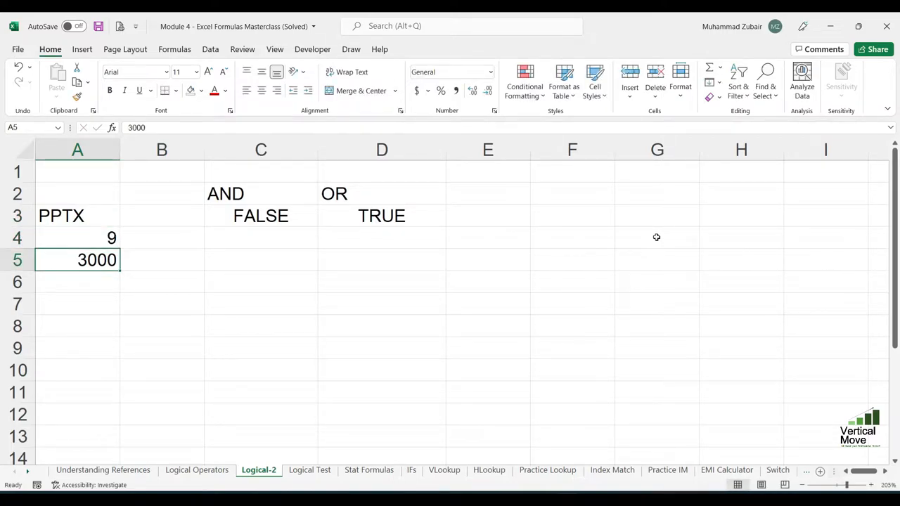
{"action": "key", "text": "Up"}
{"action": "key", "text": "Right"}
{"action": "key", "text": "Right"}
{"action": "key", "text": "Up"}
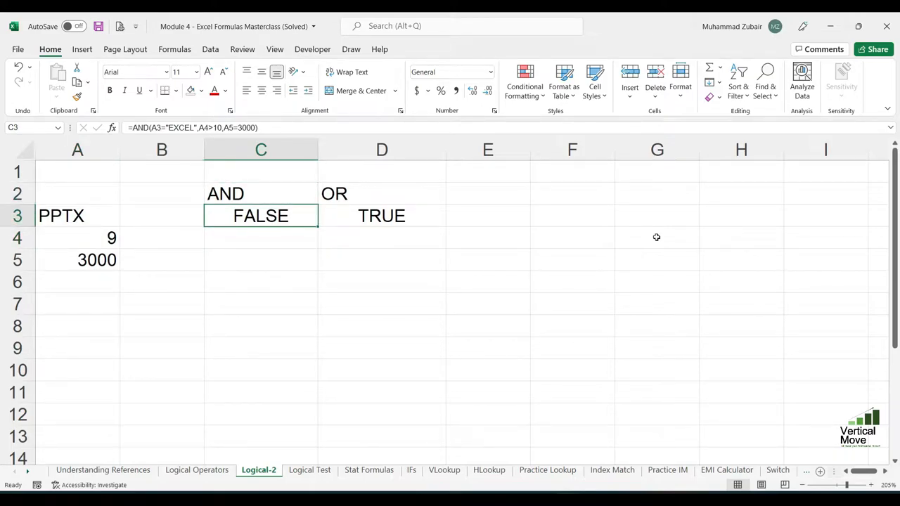
{"action": "key", "text": "Right"}
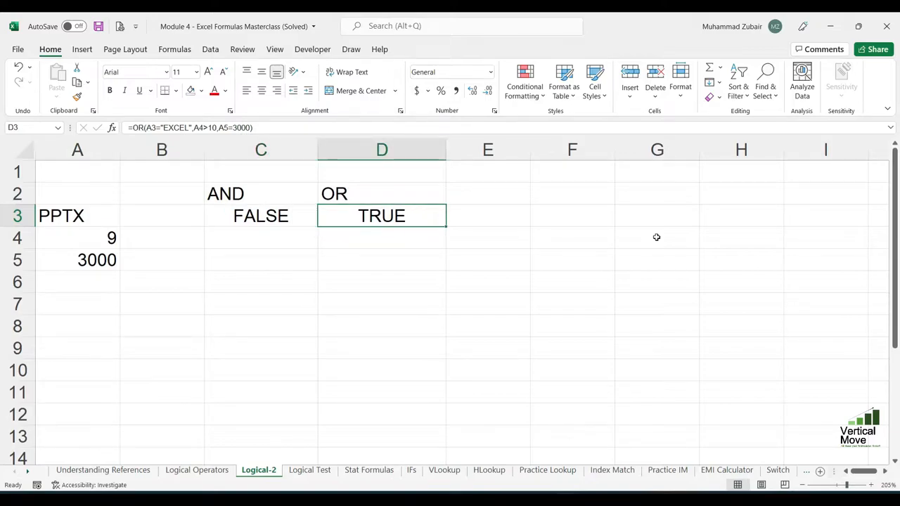
Step: Set A5 to 1000 and compare the AND and OR results in C3 and D3 again
{"action": "key", "text": "Down"}
{"action": "key", "text": "Down"}
{"action": "key", "text": "Down"}
{"action": "key", "text": "Left"}
{"action": "key", "text": "Left"}
{"action": "key", "text": "Left"}
{"action": "key", "text": "Up"}
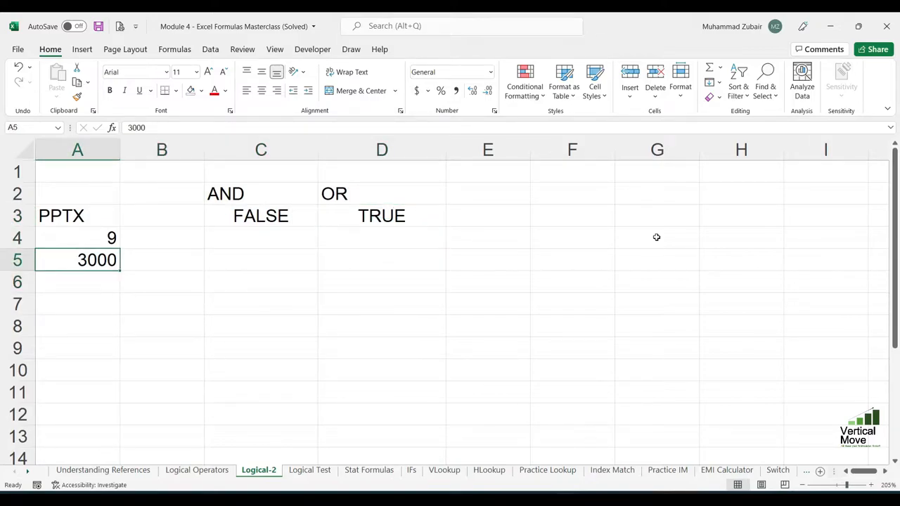
{"action": "type", "text": "1000"}
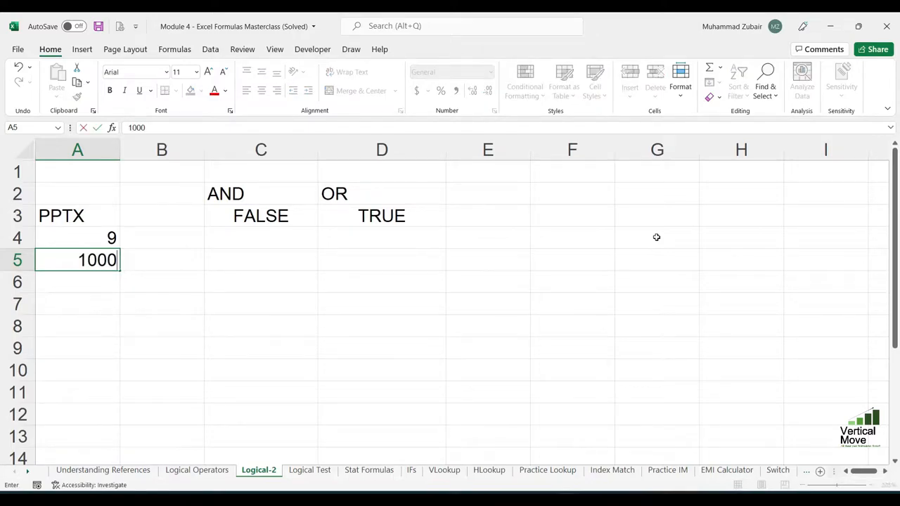
{"action": "key", "text": "Return"}
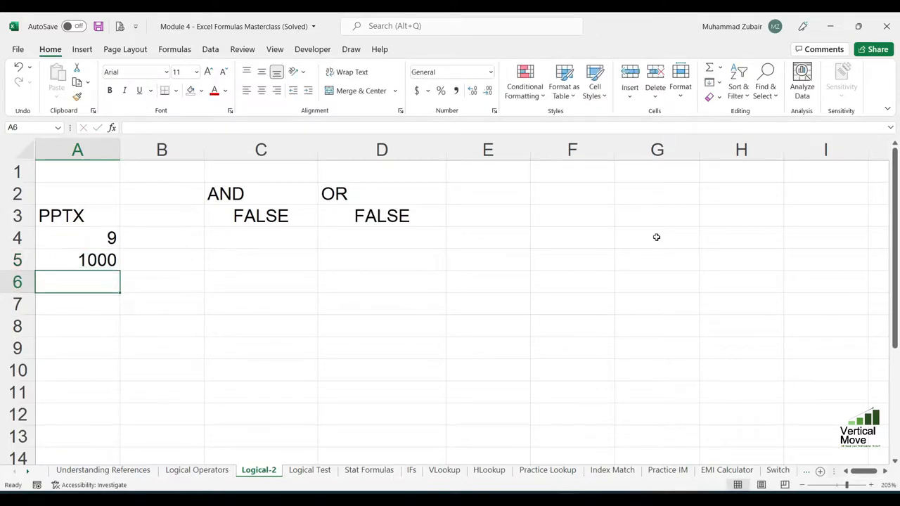
{"action": "key", "text": "Up"}
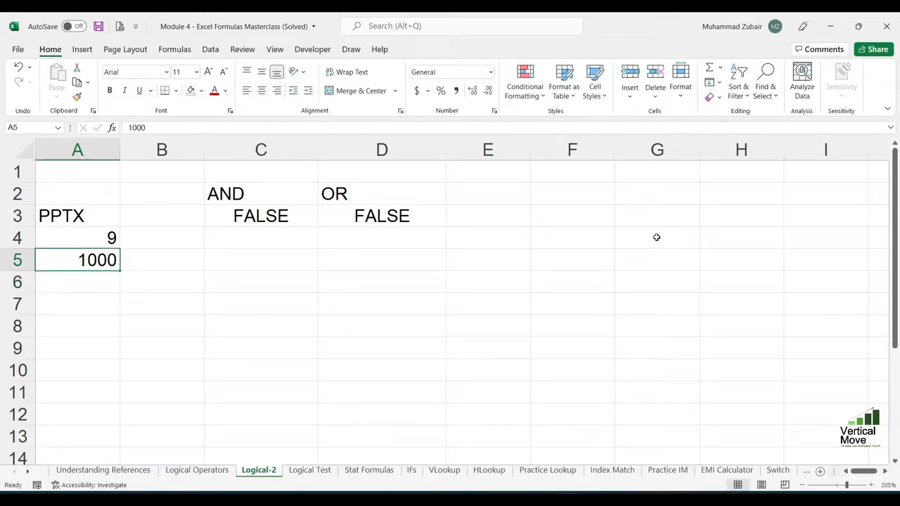
{"action": "key", "text": "Up"}
{"action": "key", "text": "Up"}
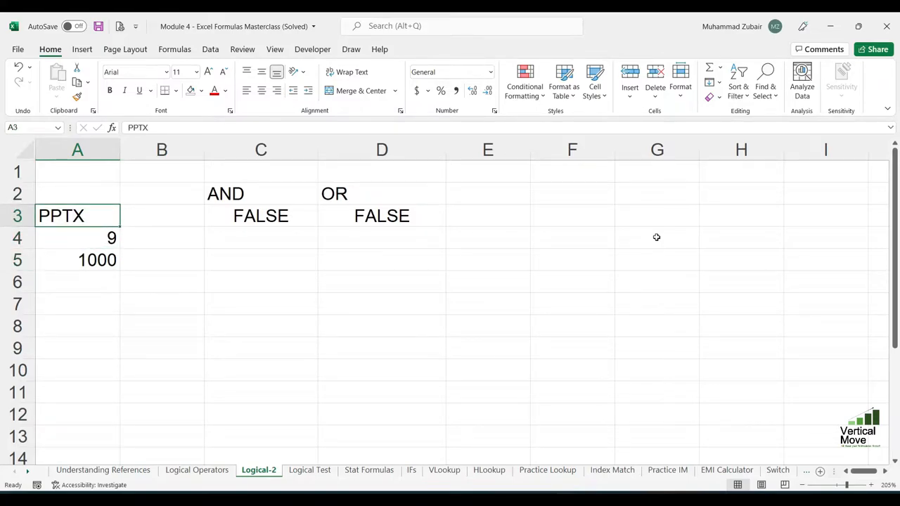
Step: Enter the note ALL TRUE in C5 beneath the AND result
{"action": "key", "text": "Down"}
{"action": "key", "text": "Right"}
{"action": "key", "text": "Right"}
{"action": "key", "text": "Down"}
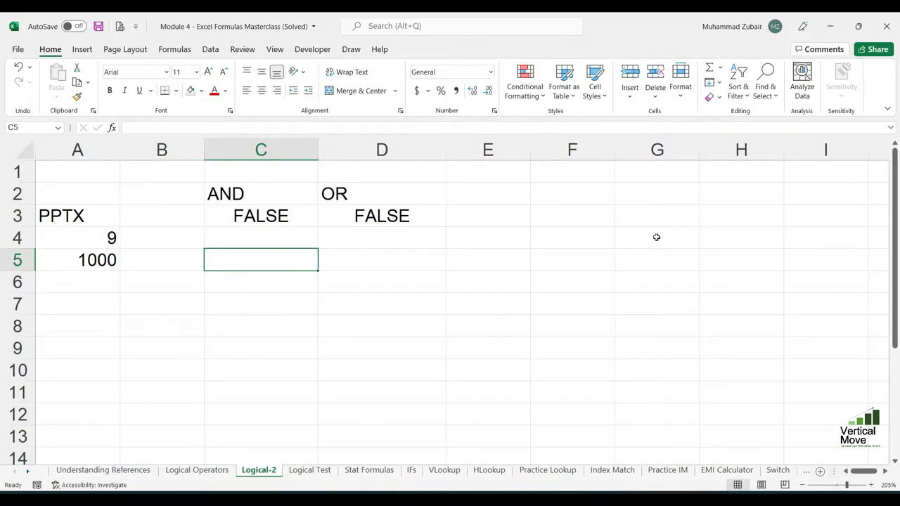
{"action": "type", "text": "="}
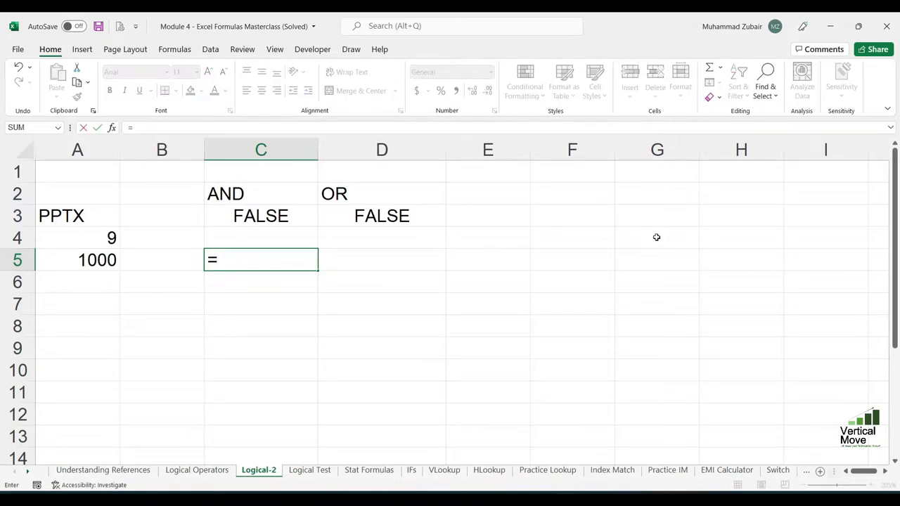
{"action": "key", "text": "BackSpace"}
{"action": "type", "text": "ALL T"}
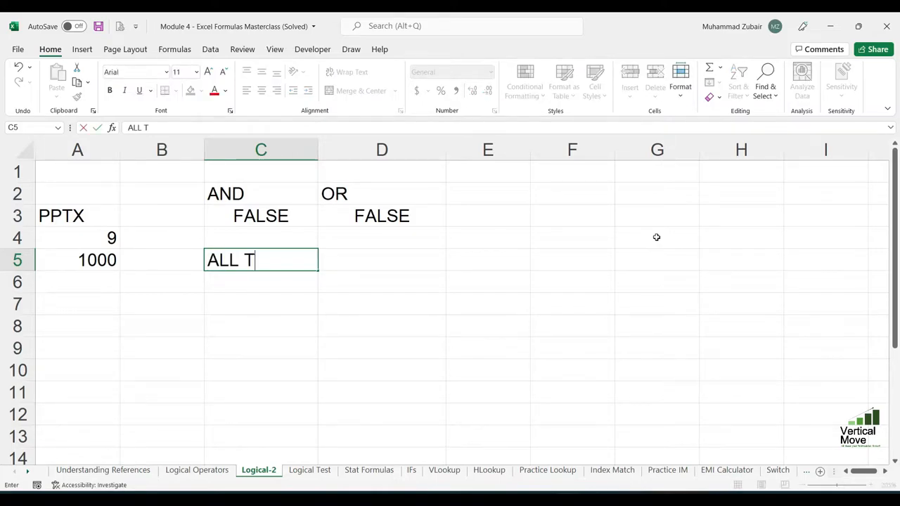
{"action": "type", "text": "RUE"}
{"action": "key", "text": "Return"}
Step: Enter the note "ANY 1 condition" in D5 beneath the OR result
{"action": "key", "text": "Up"}
{"action": "key", "text": "Right"}
{"action": "key", "text": "Right"}
{"action": "key", "text": "Left"}
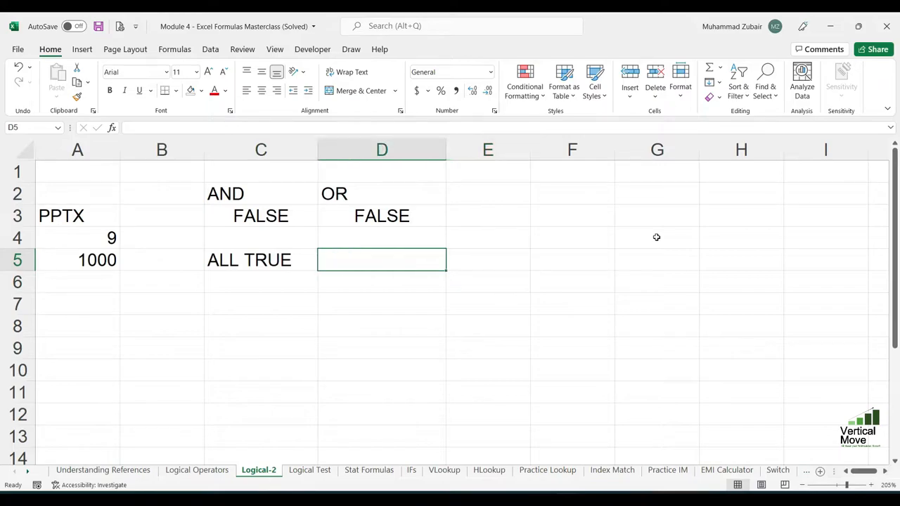
{"action": "type", "text": "ANY 1 conditio"}
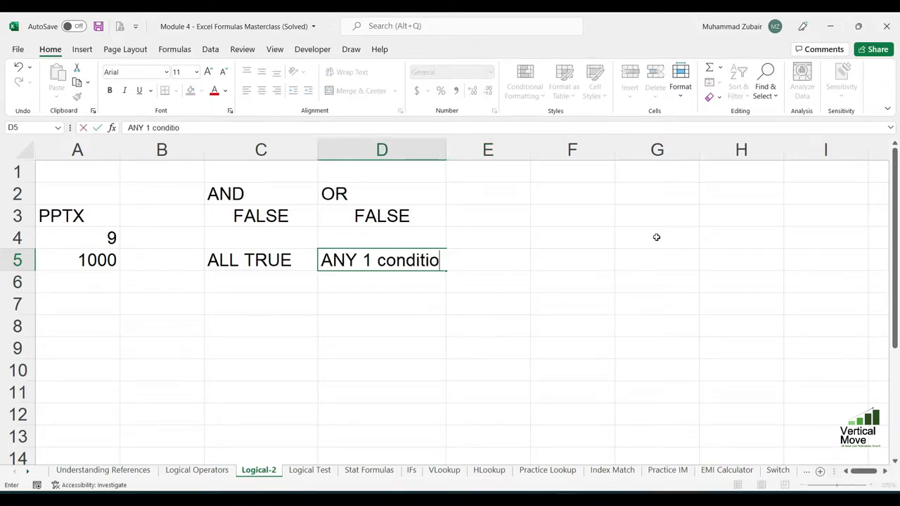
{"action": "type", "text": "n"}
{"action": "key", "text": "Return"}
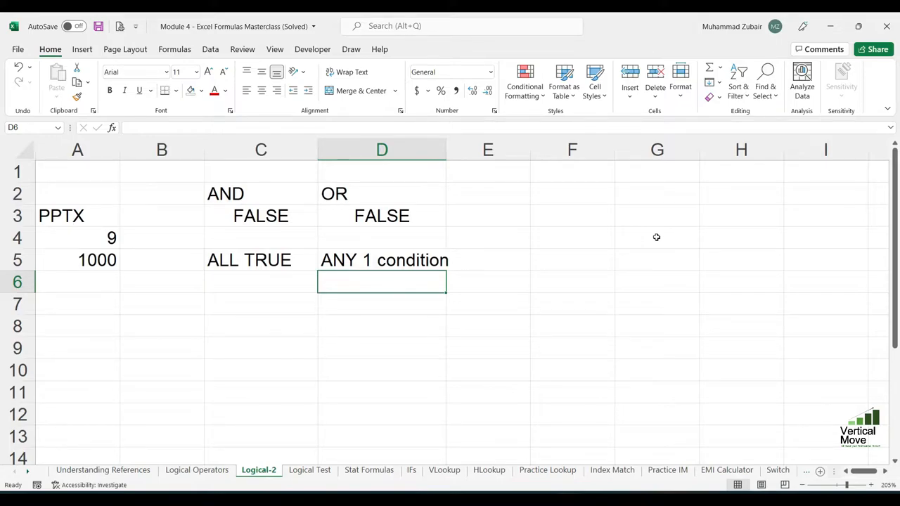
Step: Switch to the Logical Operators sheet, select L10 under Kingstonites and read the IF + AND instructions
{"action": "key", "text": "ctrl+Page_Up"}
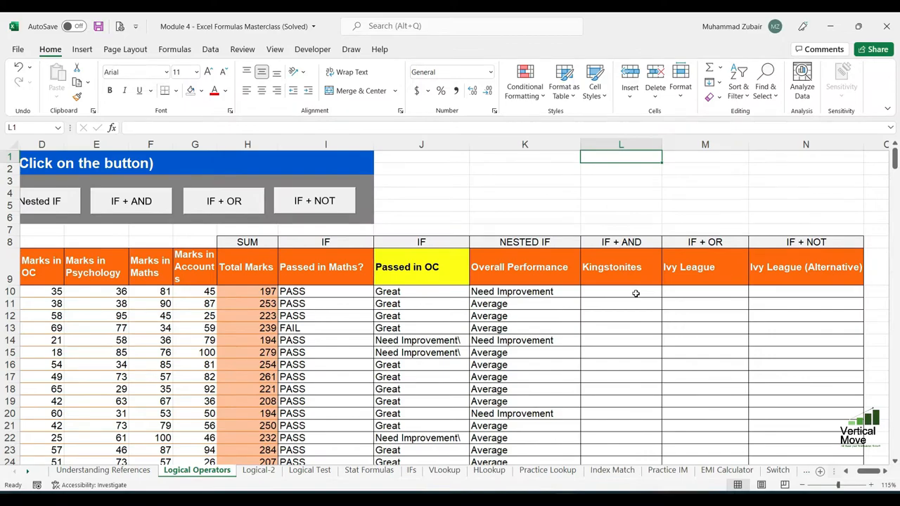
{"action": "left_click", "coordinate": [635, 294]}
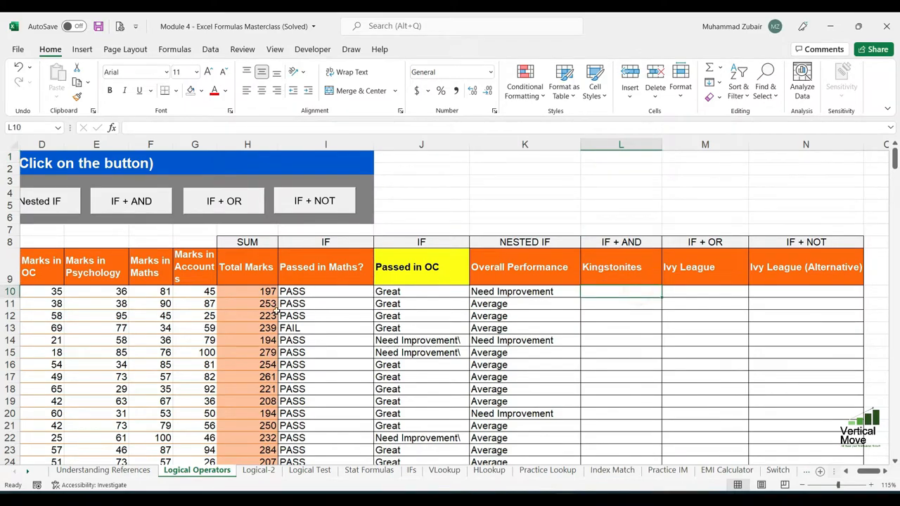
{"action": "left_click_drag", "start_coordinate": [862, 476], "coordinate": [852, 477]}
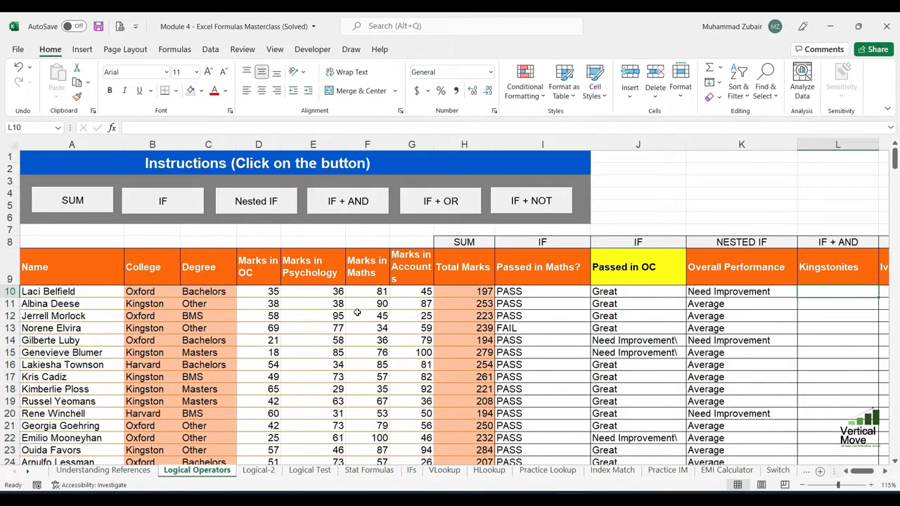
{"action": "left_click", "coordinate": [365, 204]}
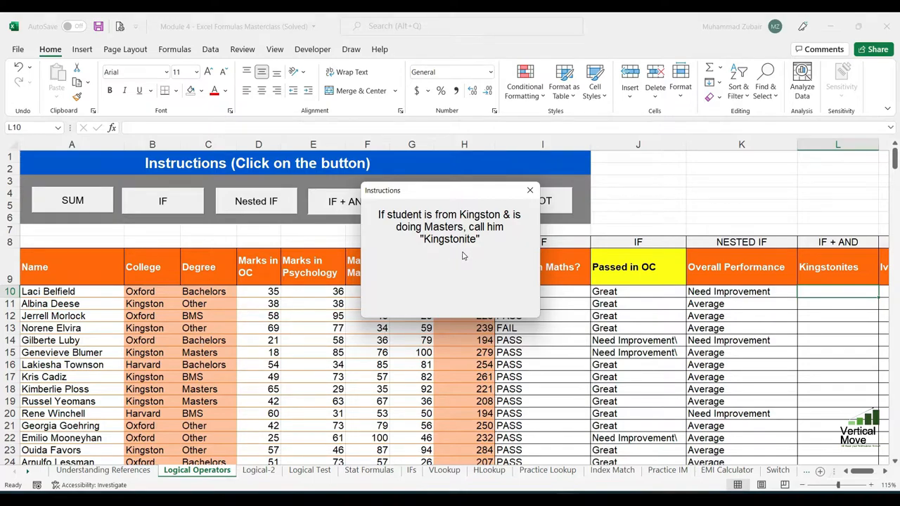
{"action": "left_click", "coordinate": [530, 190]}
Step: Start an AND formula in L10 with a reference to the college in B10
{"action": "scroll", "coordinate": [896, 330], "scroll_direction": "right", "scroll_amount": 3}
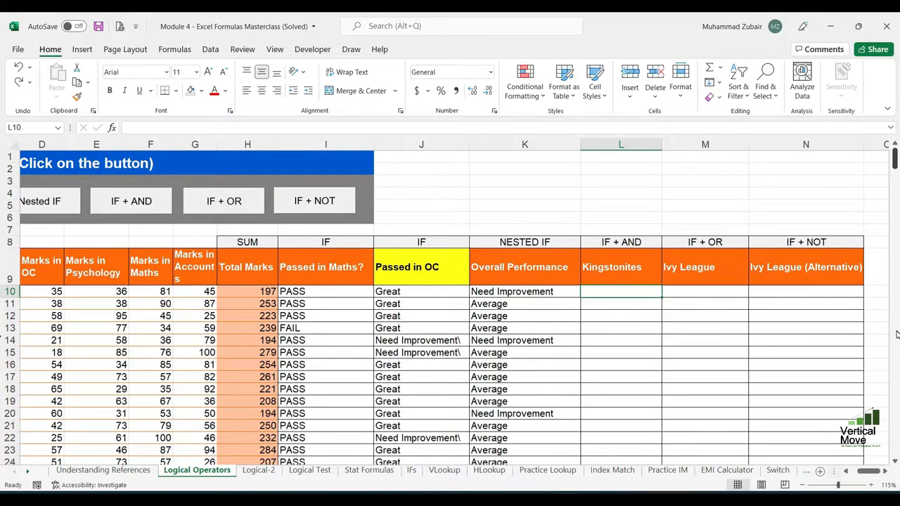
{"action": "type", "text": "=and"}
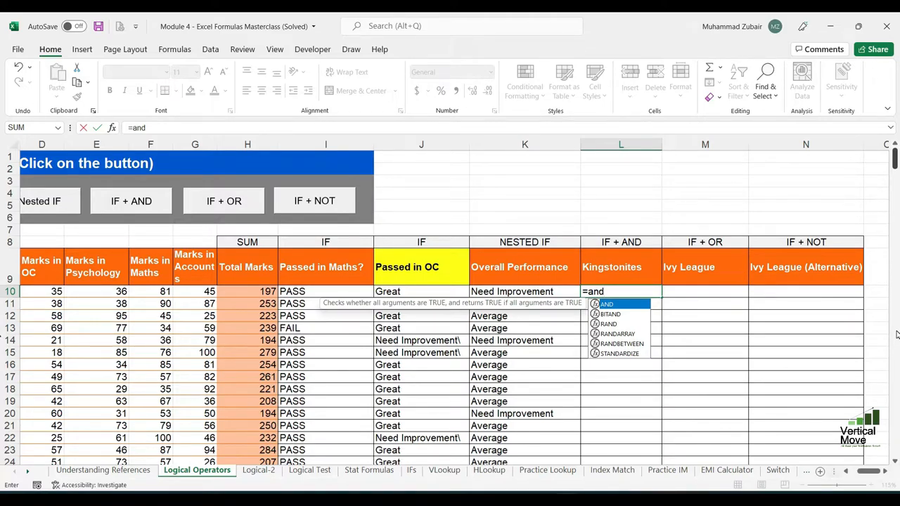
{"action": "key", "text": "Tab"}
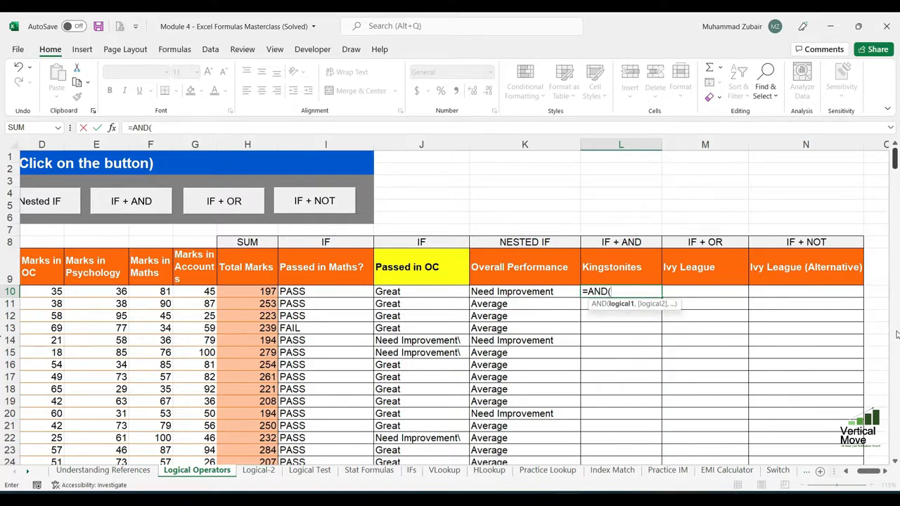
{"action": "key", "text": "Left"}
{"action": "key", "text": "Left"}
{"action": "key", "text": "Left"}
{"action": "key", "text": "Left"}
{"action": "key", "text": "Left"}
{"action": "key", "text": "Left"}
{"action": "key", "text": "Left"}
{"action": "key", "text": "Left"}
{"action": "key", "text": "Left"}
{"action": "key", "text": "Left"}
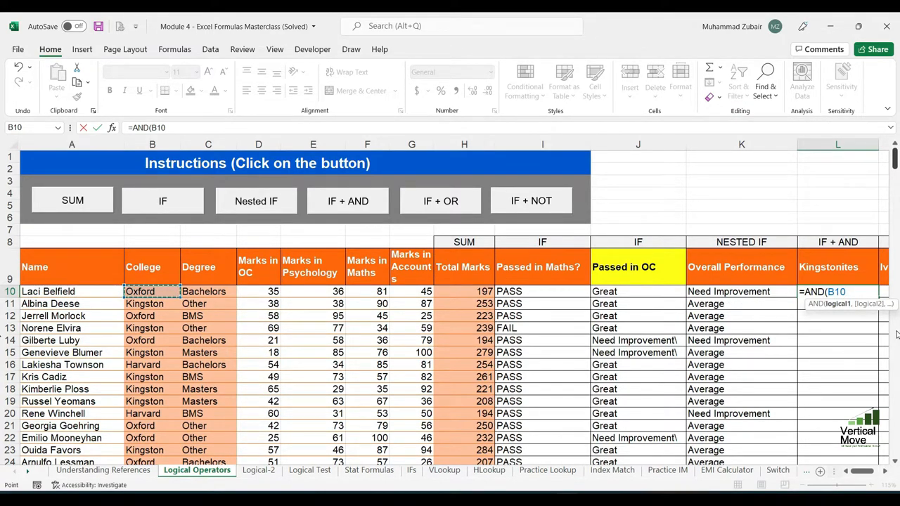
Step: Complete the first AND condition in L10 by comparing B10 with "KINGSTON"
{"action": "type", "text": "="}
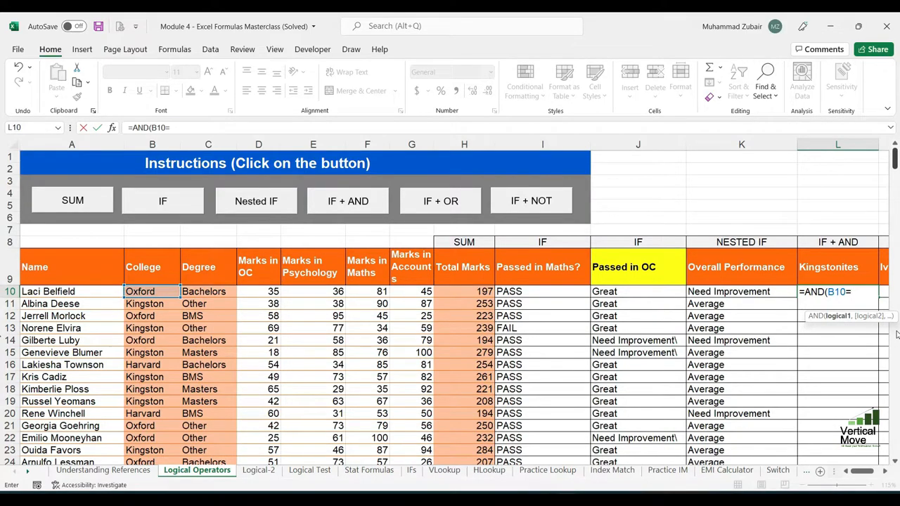
{"action": "type", "text": "\""}
{"action": "left_click", "coordinate": [885, 471]}
{"action": "left_click", "coordinate": [885, 471]}
{"action": "left_click", "coordinate": [885, 472]}
{"action": "left_click", "coordinate": [885, 473]}
{"action": "left_click", "coordinate": [885, 473]}
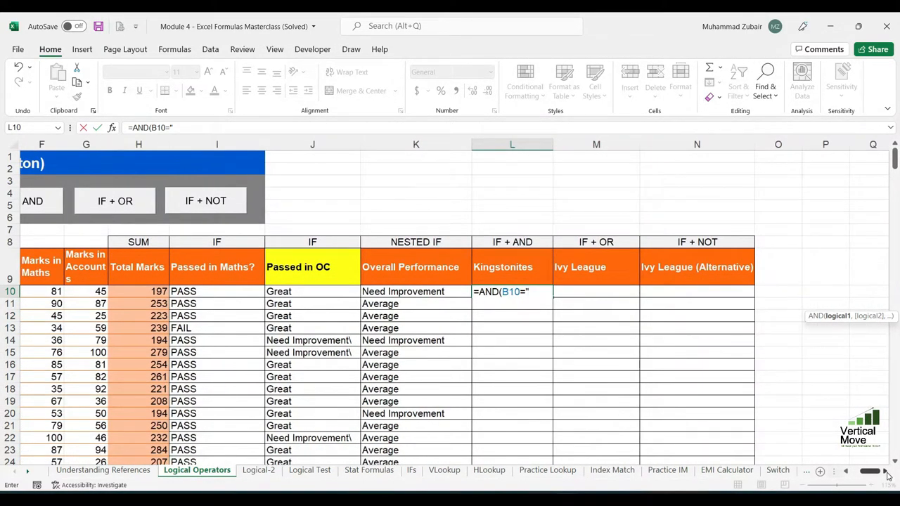
{"action": "type", "text": "KIN"}
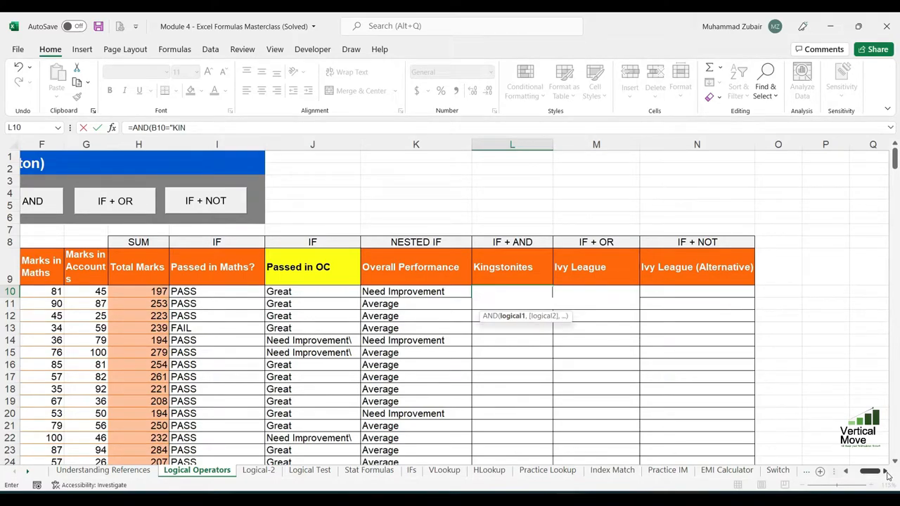
{"action": "type", "text": "GSTON\""}
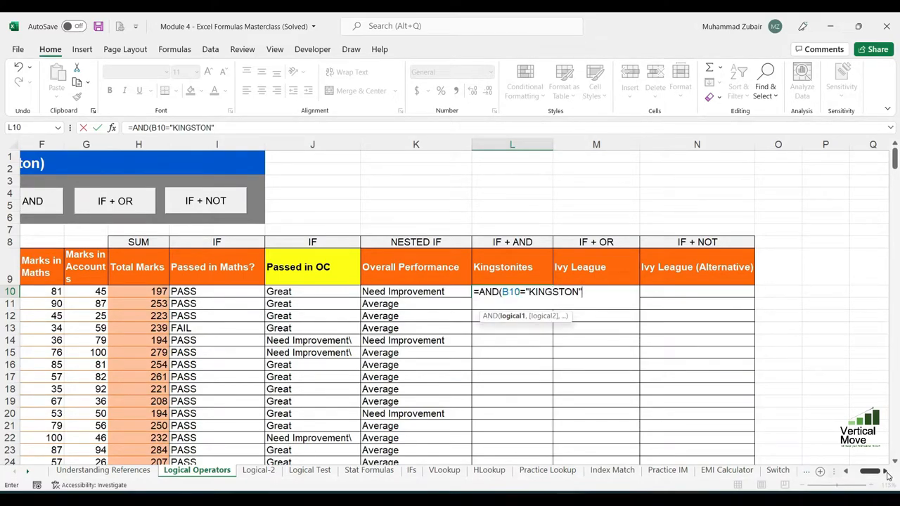
Step: Add C10="Masters" as the second condition of the AND formula and enter it in L10
{"action": "type", "text": ","}
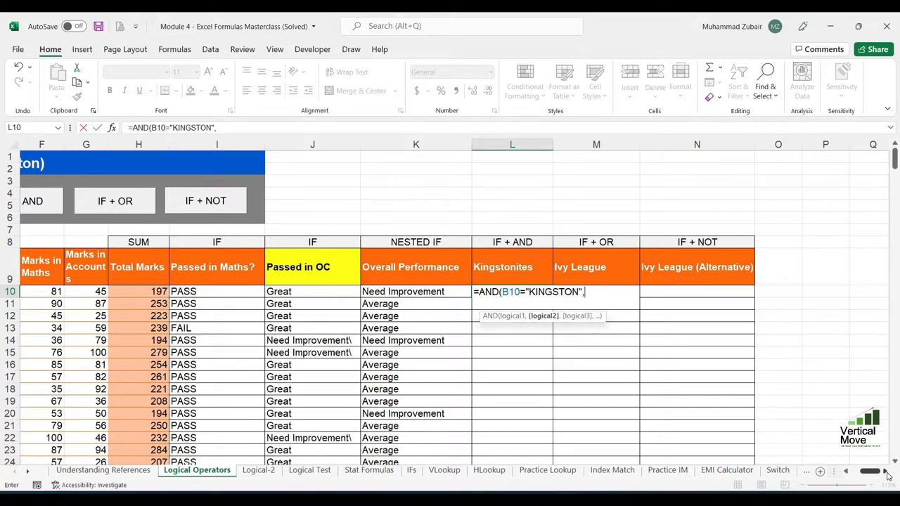
{"action": "key", "text": "Left"}
{"action": "key", "text": "Left"}
{"action": "key", "text": "Left"}
{"action": "key", "text": "Left"}
{"action": "key", "text": "Left"}
{"action": "key", "text": "Left"}
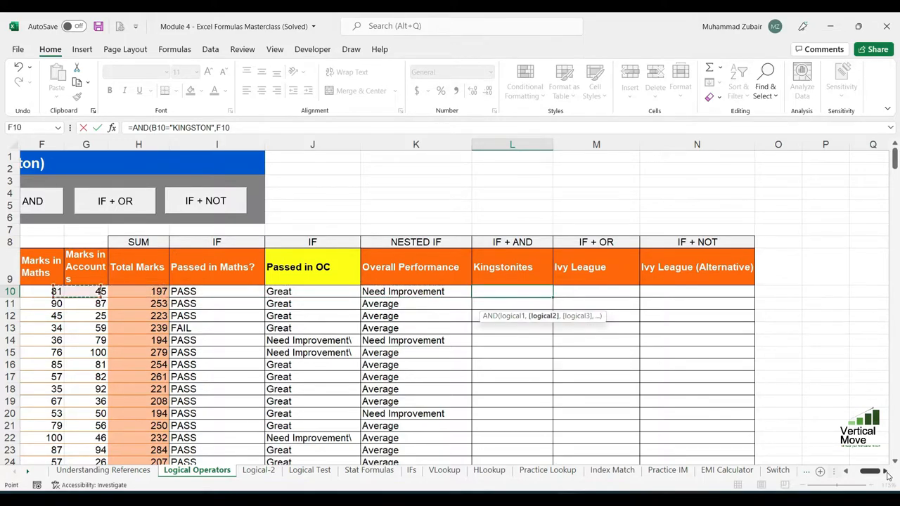
{"action": "key", "text": "Left"}
{"action": "key", "text": "Left"}
{"action": "key", "text": "Left"}
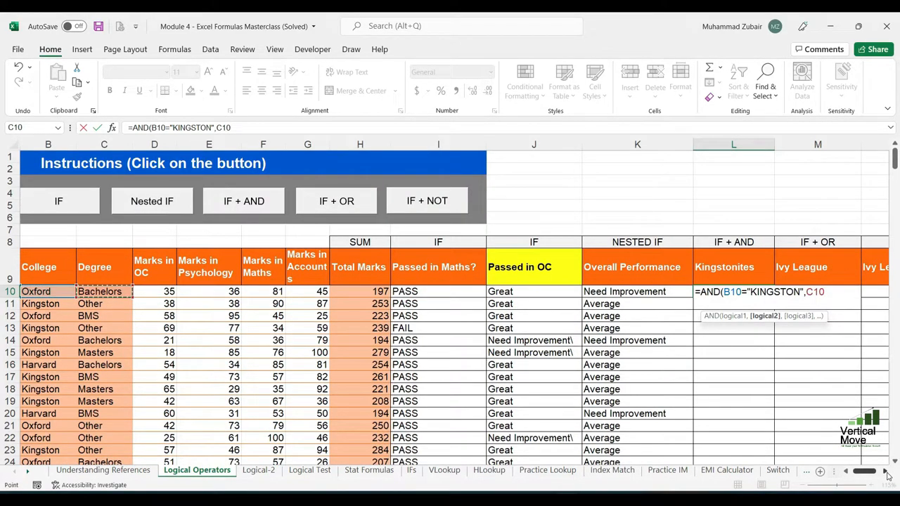
{"action": "type", "text": "=\"Masters"}
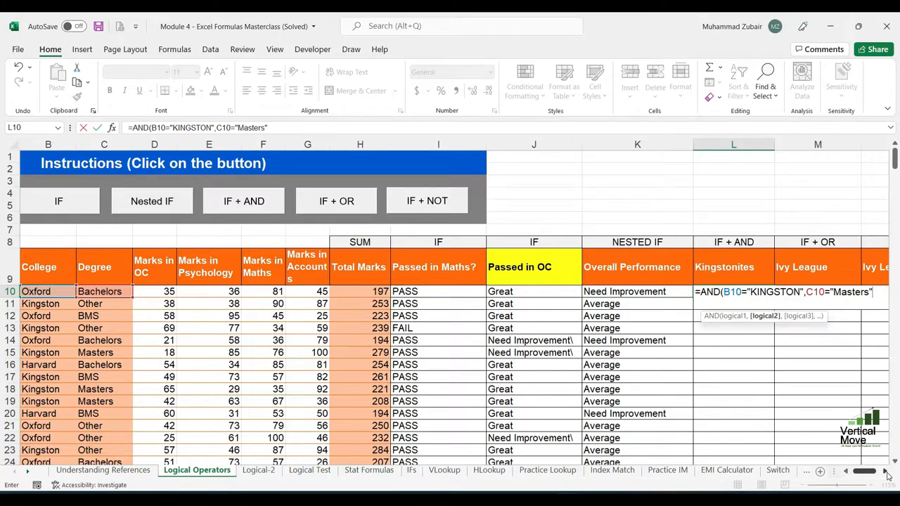
{"action": "type", "text": "\")"}
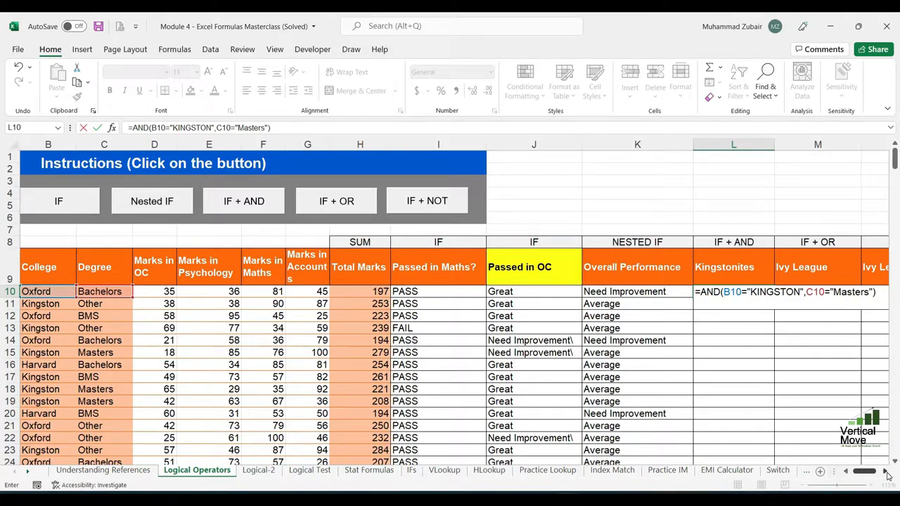
{"action": "key", "text": "Return"}
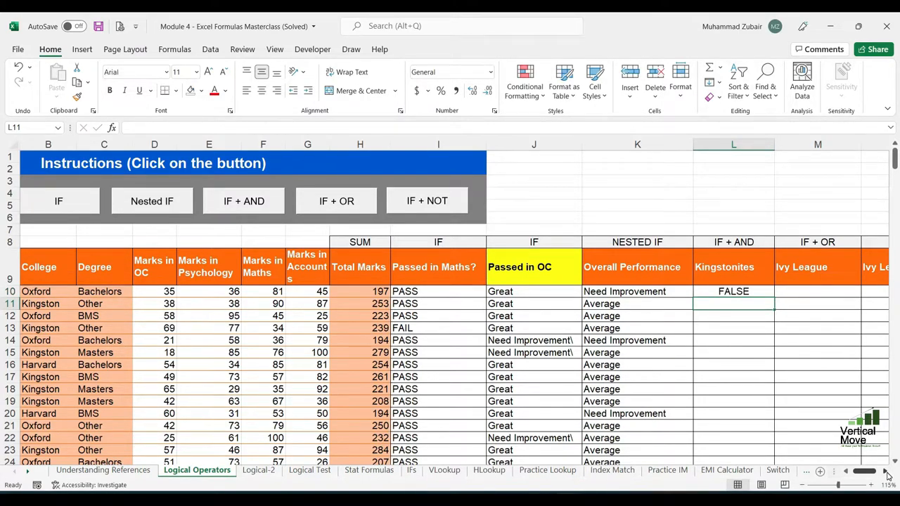
Step: Fill the AND formula from L10 down the Kingstonites column and check rows 15, 18, 19 and 28 against their college and degree
{"action": "key", "text": "Up"}
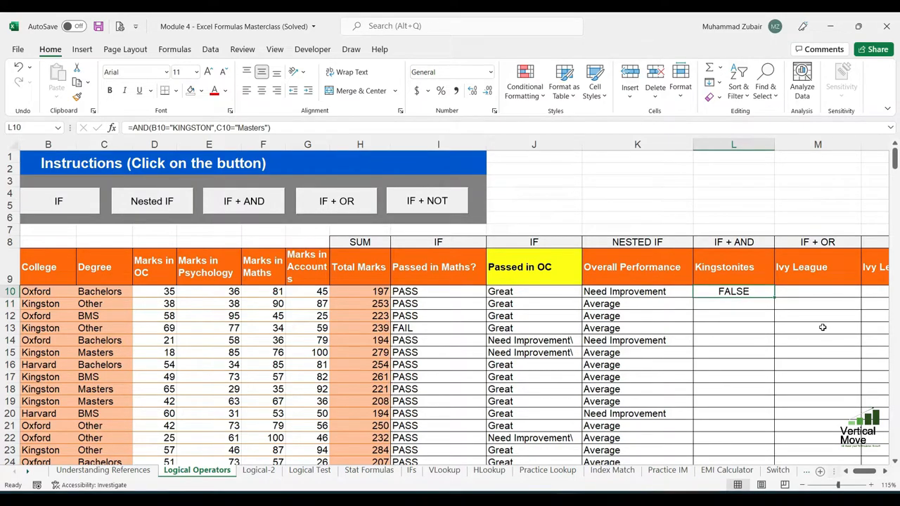
{"action": "double_click", "coordinate": [774, 297]}
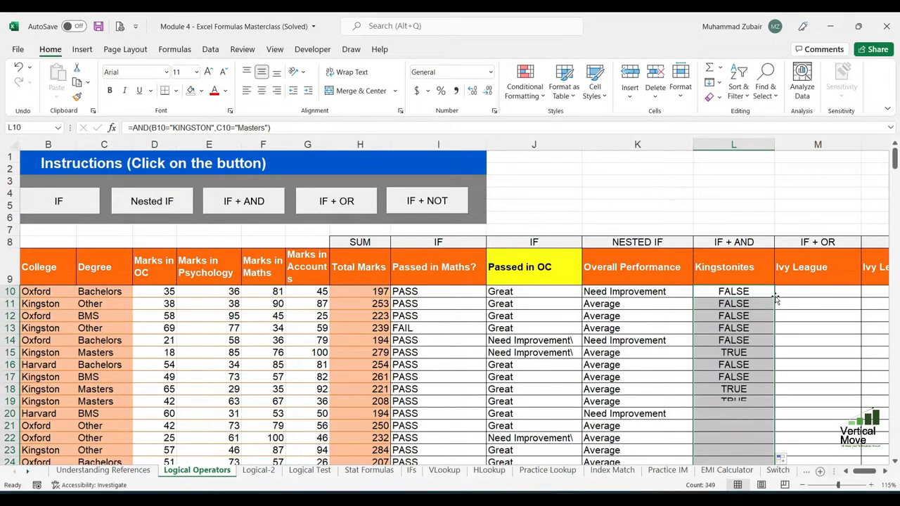
{"action": "left_click", "coordinate": [749, 354]}
{"action": "left_click_drag", "start_coordinate": [750, 354], "coordinate": [163, 353]}
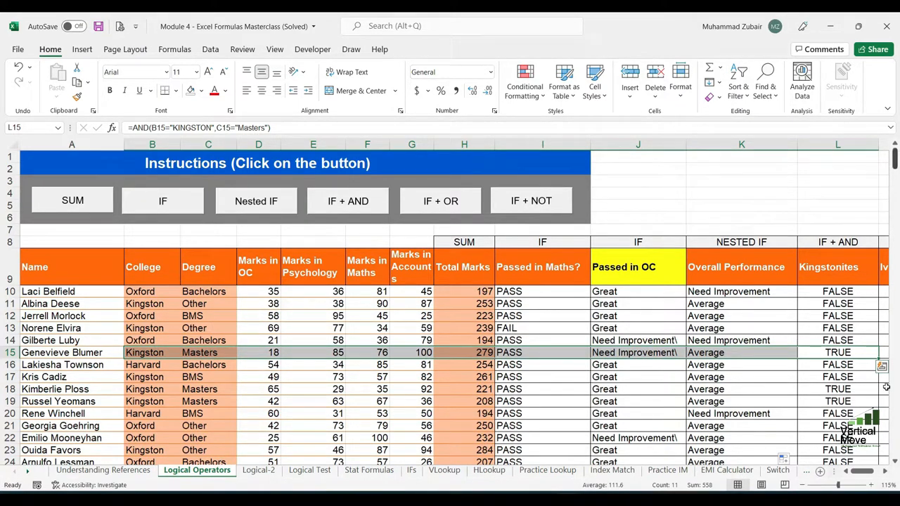
{"action": "left_click_drag", "start_coordinate": [848, 391], "coordinate": [144, 402]}
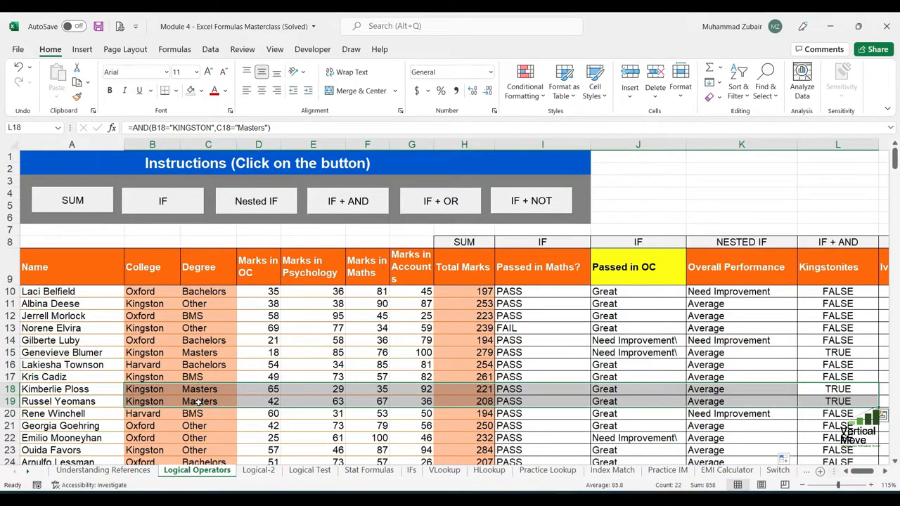
{"action": "scroll", "coordinate": [229, 399], "scroll_direction": "down", "scroll_amount": 3}
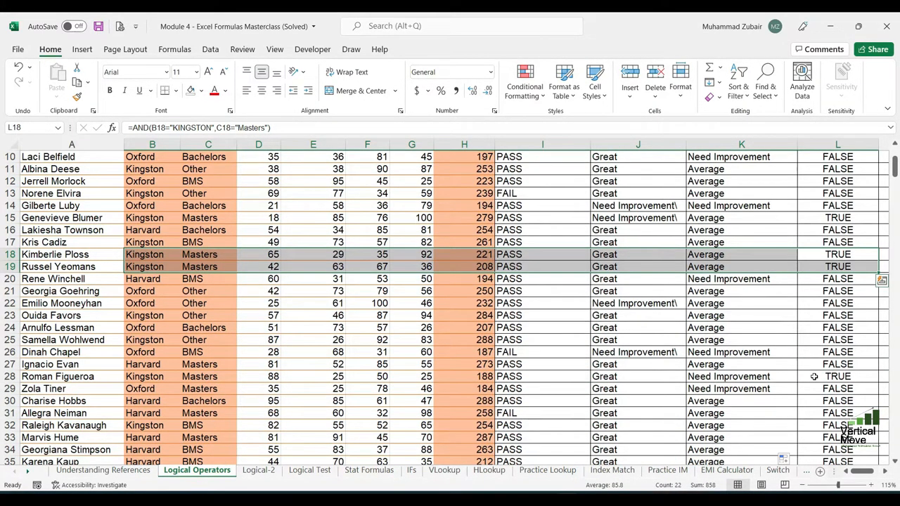
{"action": "left_click_drag", "start_coordinate": [813, 376], "coordinate": [141, 377]}
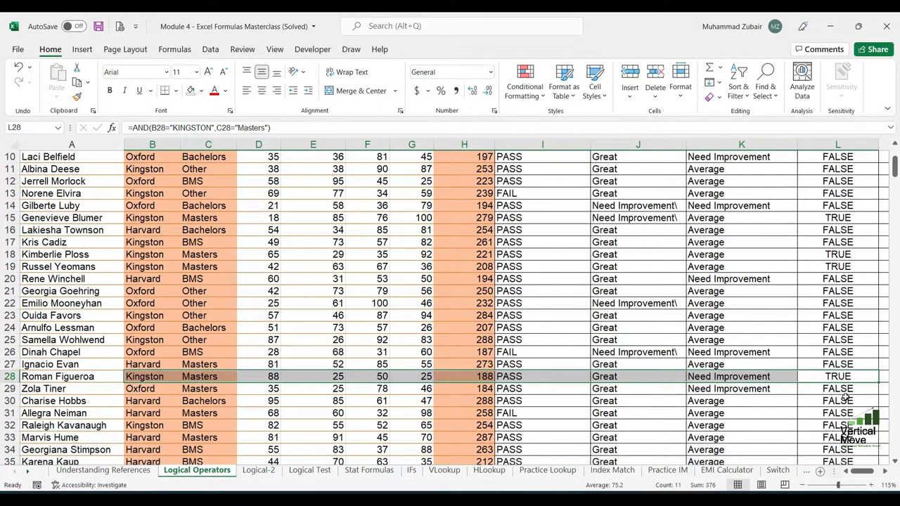
{"action": "scroll", "coordinate": [858, 384], "scroll_direction": "up", "scroll_amount": 3}
{"action": "left_click", "coordinate": [837, 292]}
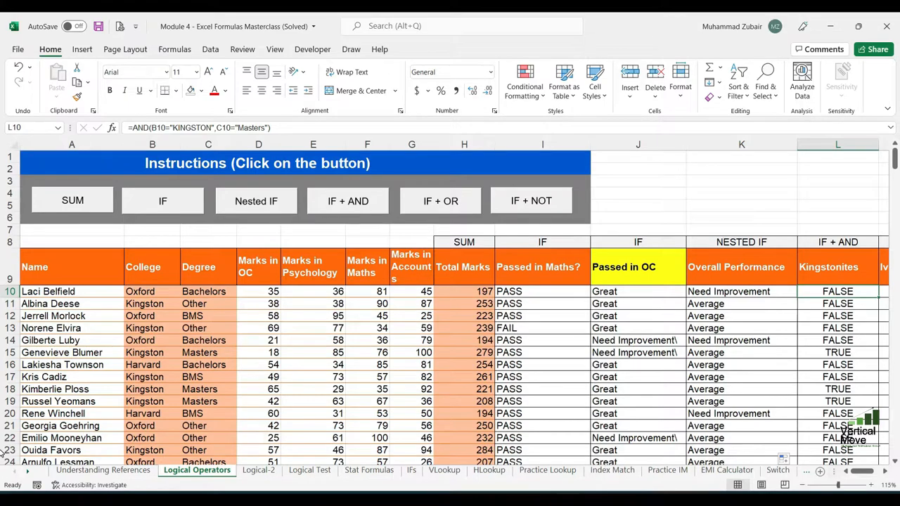
{"action": "scroll", "coordinate": [4, 452], "scroll_direction": "right", "scroll_amount": 2}
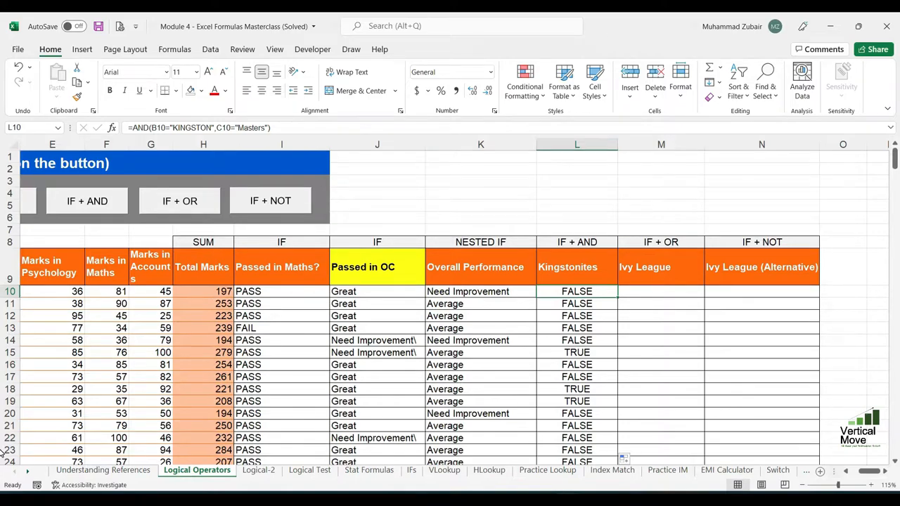
Step: Edit the AND formula in L10 so it starts with an IF function, making the AND expression its logical test
{"action": "key", "text": "F2"}
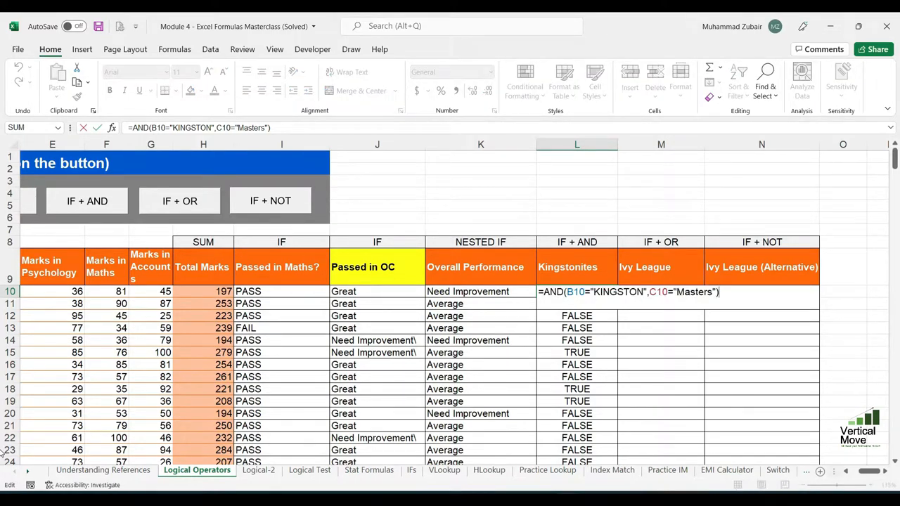
{"action": "key", "text": "ctrl+Left"}
{"action": "key", "text": "ctrl+Left"}
{"action": "key", "text": "ctrl+Left"}
{"action": "key", "text": "ctrl+Left"}
{"action": "key", "text": "ctrl+Left"}
{"action": "key", "text": "ctrl+Left"}
{"action": "key", "text": "ctrl+Left"}
{"action": "key", "text": "ctrl+Left"}
{"action": "key", "text": "ctrl+Left"}
{"action": "key", "text": "ctrl+Left"}
{"action": "key", "text": "ctrl+Left"}
{"action": "key", "text": "Right"}
{"action": "type", "text": "IF("}
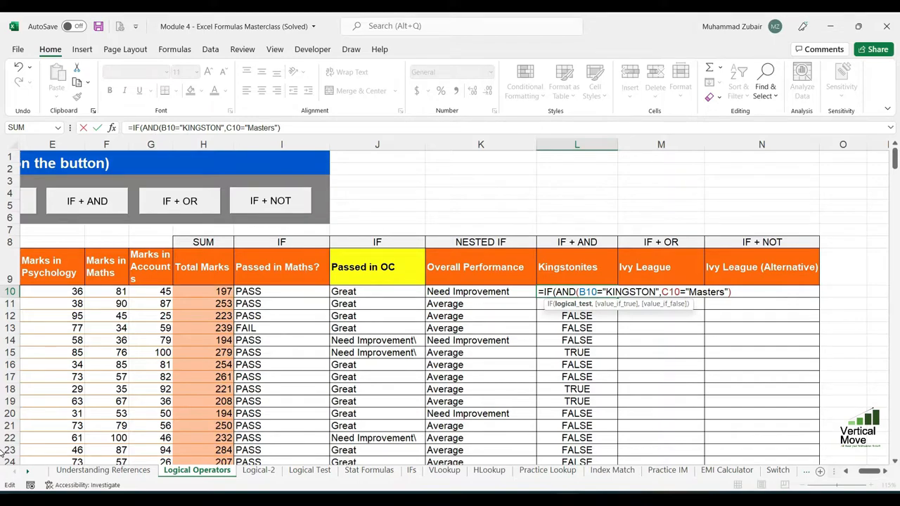
Step: Complete L10's IF formula with "kingstonite" if true and "Not a Kindgstonite" if false, and fill it down the Kingstonites column
{"action": "key", "text": "shift+End"}
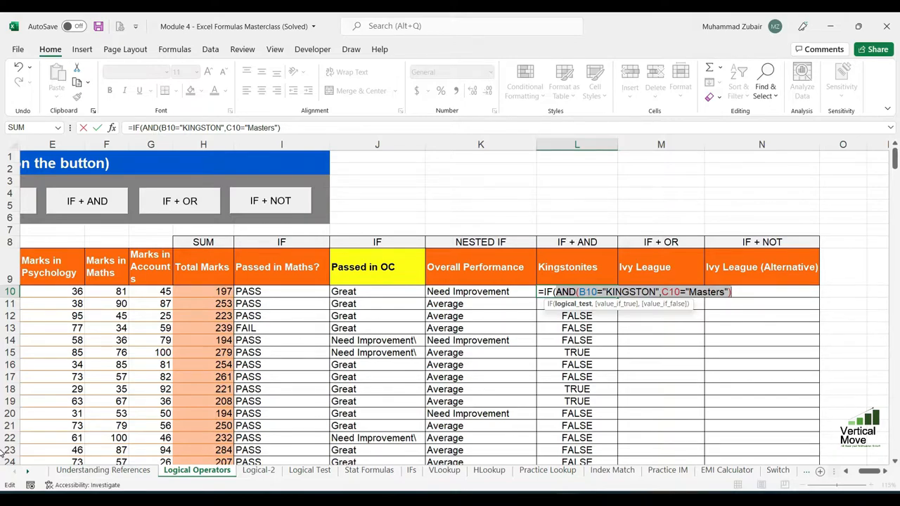
{"action": "key", "text": "Right"}
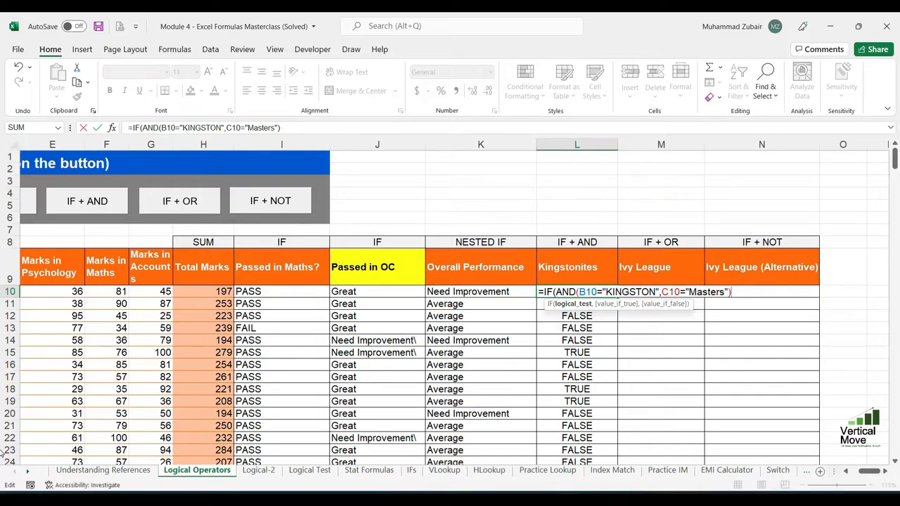
{"action": "type", "text": ",\"kingsto"}
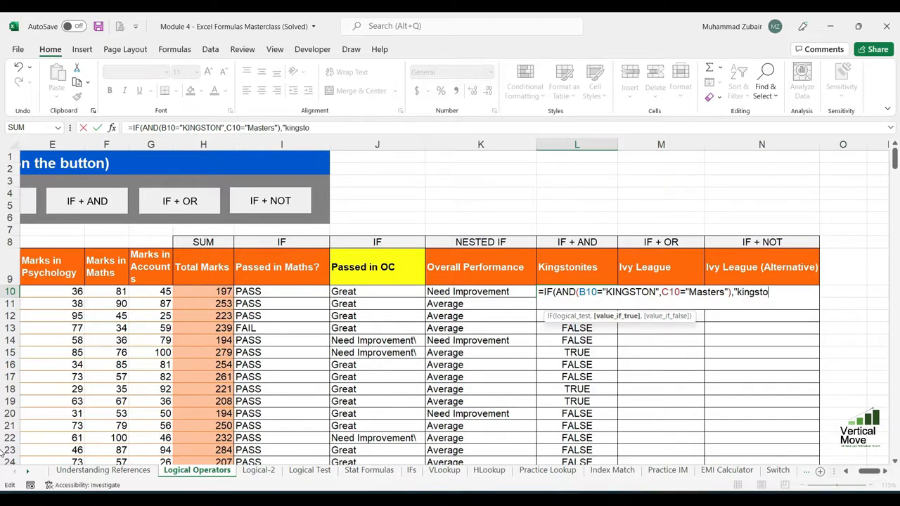
{"action": "type", "text": "te\","}
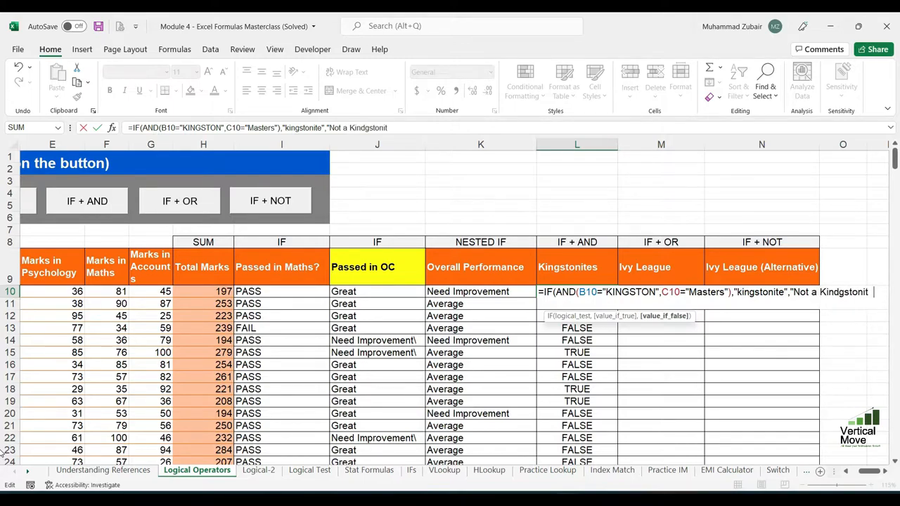
{"action": "type", "text": "Not a Kindgstonite\")"}
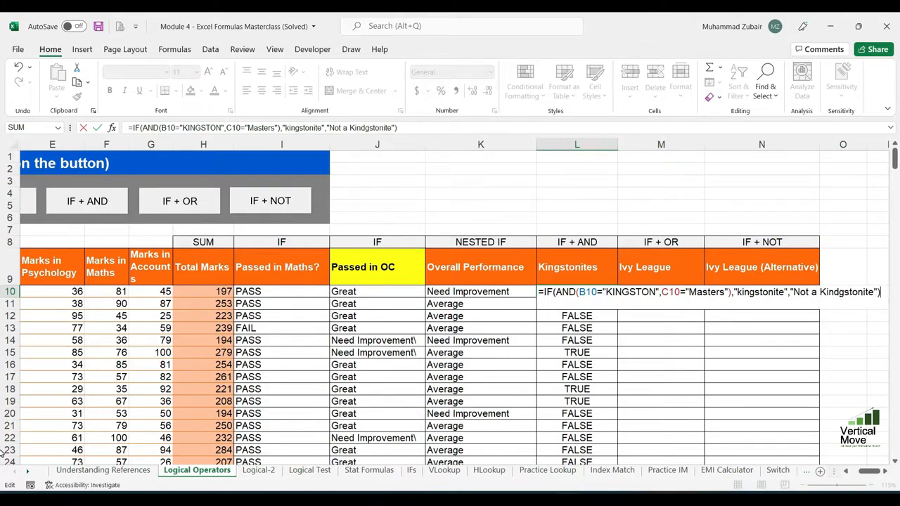
{"action": "key", "text": "ctrl+Return"}
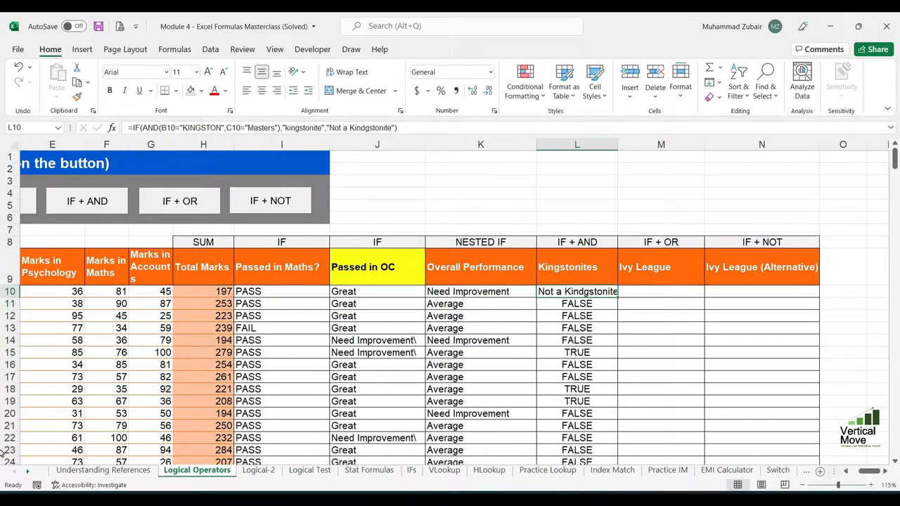
{"action": "double_click", "coordinate": [618, 296]}
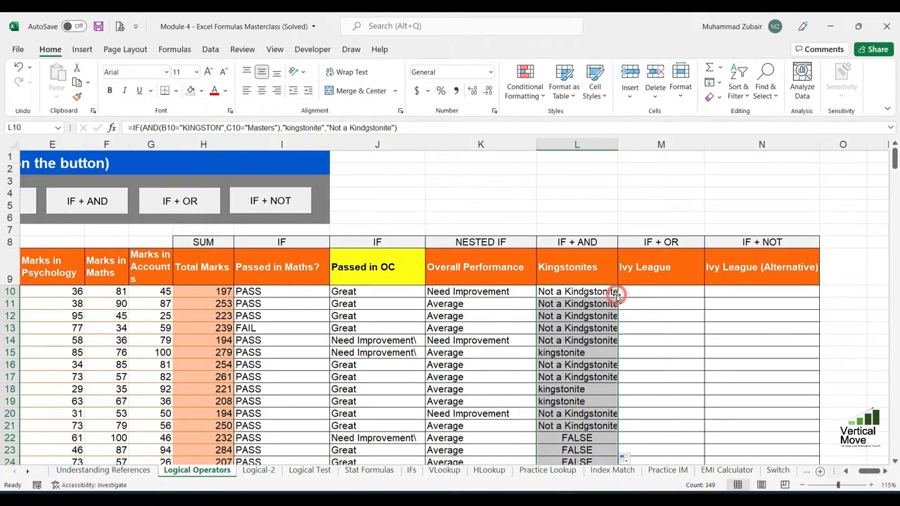
Step: Examine which rows in the Kingstonites column are labelled kingstonite and compare them with the College and Degree columns
{"action": "left_click", "coordinate": [595, 353]}
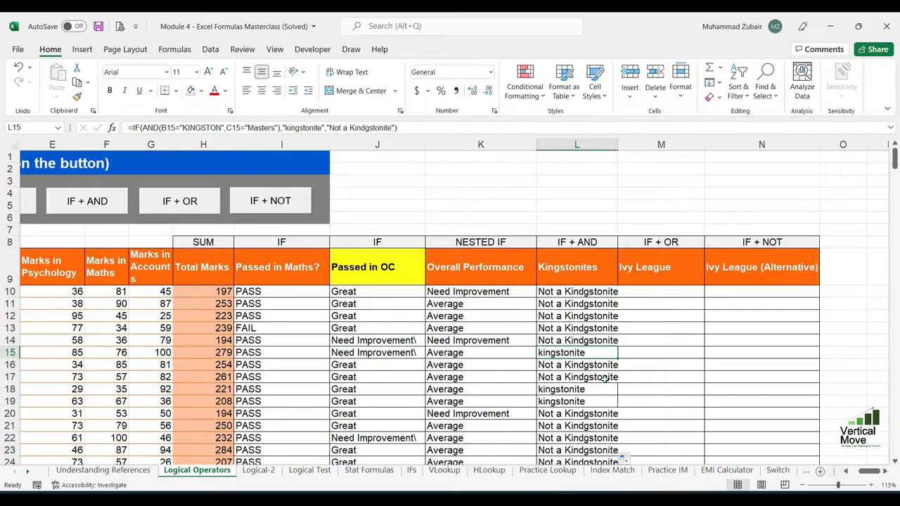
{"action": "left_click", "coordinate": [598, 405], "text": "ctrl"}
{"action": "scroll", "coordinate": [594, 400], "scroll_direction": "down", "scroll_amount": 2, "text": "ctrl"}
{"action": "scroll", "coordinate": [604, 379], "scroll_direction": "up", "scroll_amount": 2, "text": "ctrl"}
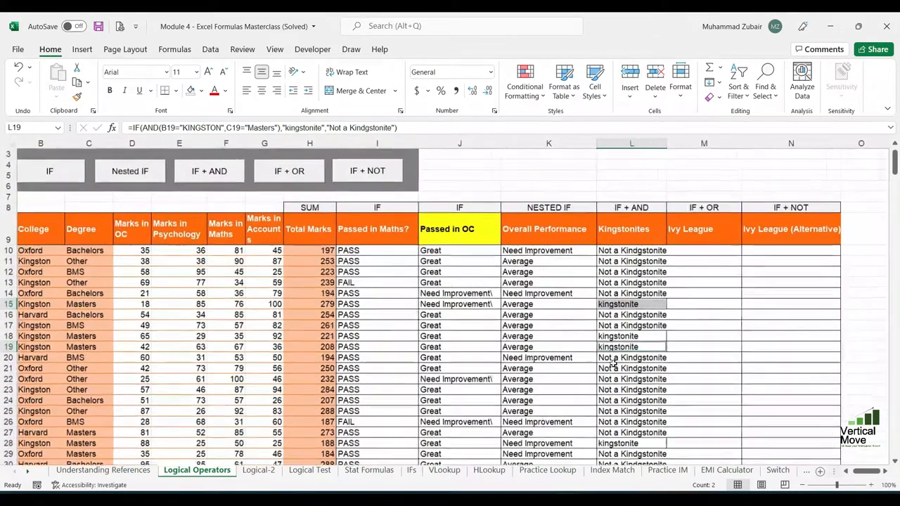
{"action": "scroll", "coordinate": [613, 362], "scroll_direction": "up", "scroll_amount": 1, "text": "ctrl"}
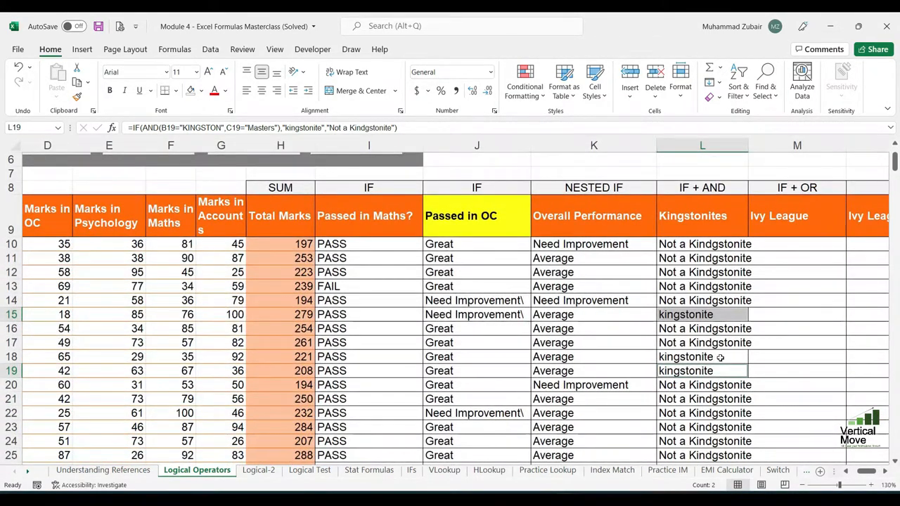
{"action": "scroll", "coordinate": [719, 357], "scroll_direction": "up", "scroll_amount": 1}
{"action": "scroll", "coordinate": [724, 345], "scroll_direction": "down", "scroll_amount": 4}
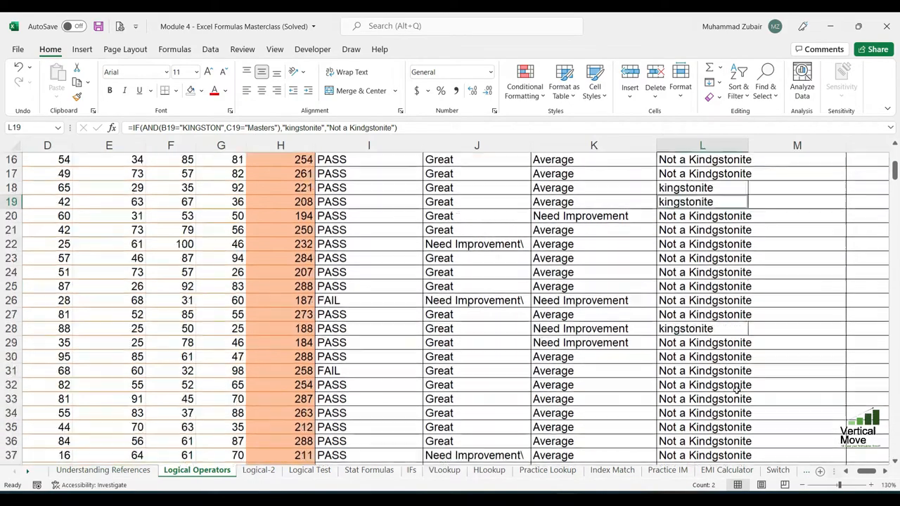
{"action": "left_click", "coordinate": [724, 328]}
{"action": "scroll", "coordinate": [718, 330], "scroll_direction": "up", "scroll_amount": 3}
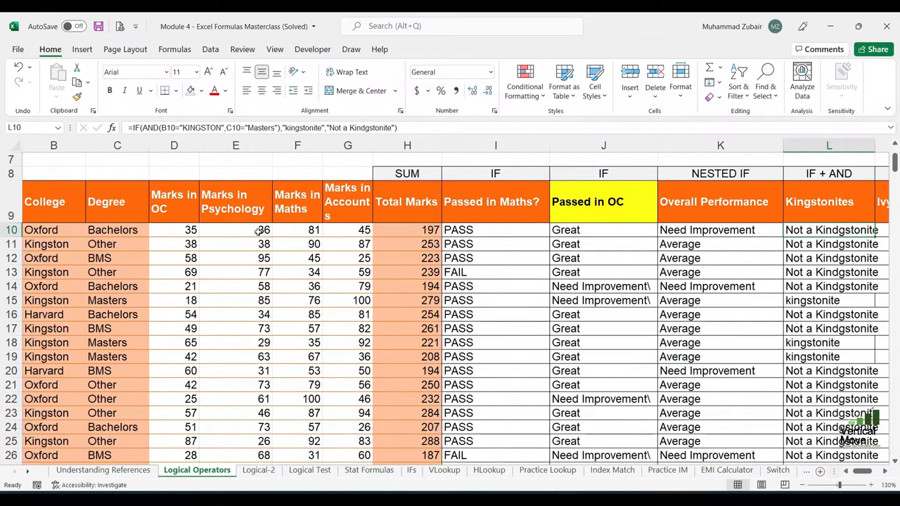
Step: Review the IF + OR heading and the Ivy League column next to Kingstonites
{"action": "key", "text": "ctrl+Right"}
{"action": "key", "text": "ctrl+Left"}
{"action": "key", "text": "Left"}
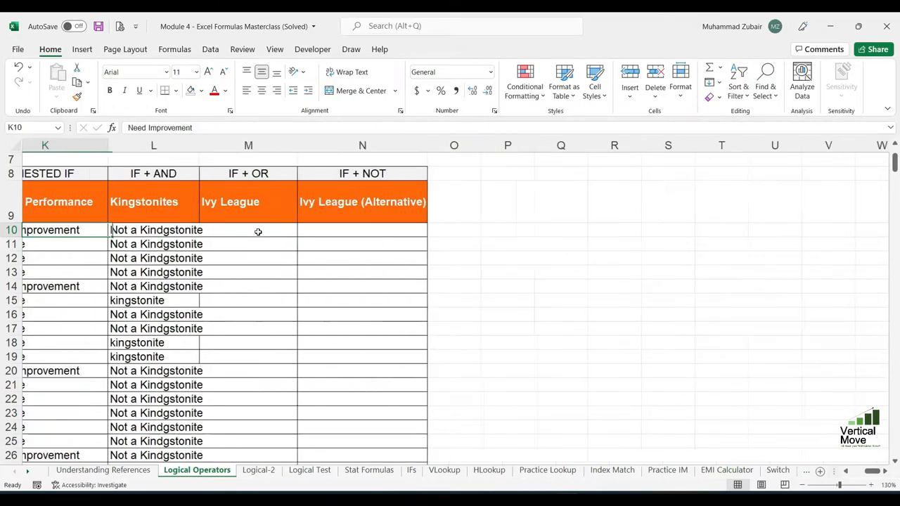
{"action": "key", "text": "Left"}
{"action": "key", "text": "Left"}
{"action": "key", "text": "Right"}
{"action": "key", "text": "Right"}
{"action": "key", "text": "Right"}
{"action": "key", "text": "Right"}
{"action": "key", "text": "Up"}
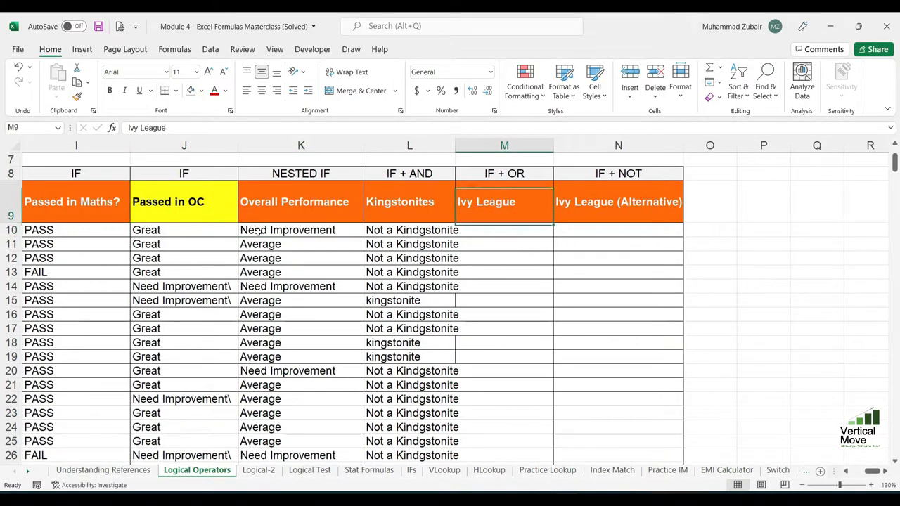
{"action": "key", "text": "Down"}
{"action": "key", "text": "Left"}
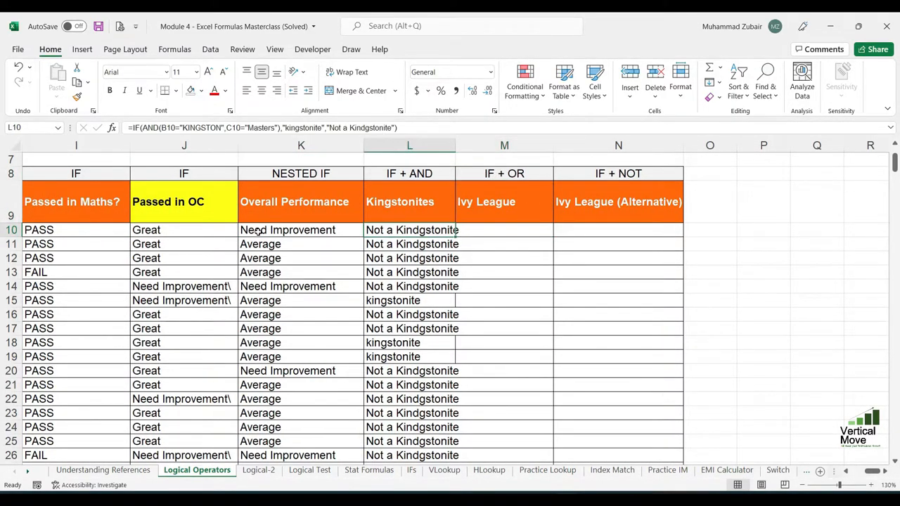
Step: Read the IF + OR instructions for the Ivy League column, close them, and check sample entries in the College column
{"action": "key", "text": "ctrl+Left"}
{"action": "key", "text": "Right"}
{"action": "key", "text": "Up"}
{"action": "key", "text": "Up"}
{"action": "key", "text": "ctrl+Up"}
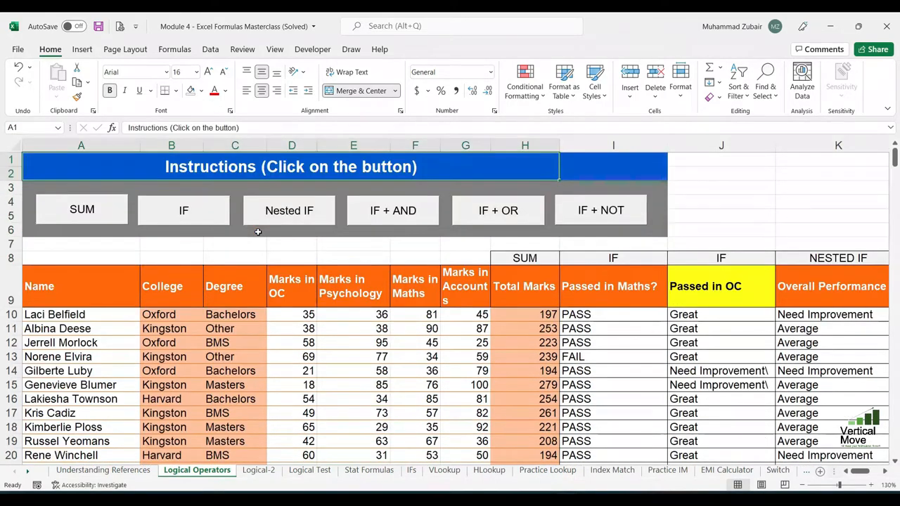
{"action": "key", "text": "Right"}
{"action": "key", "text": "Down"}
{"action": "key", "text": "Left"}
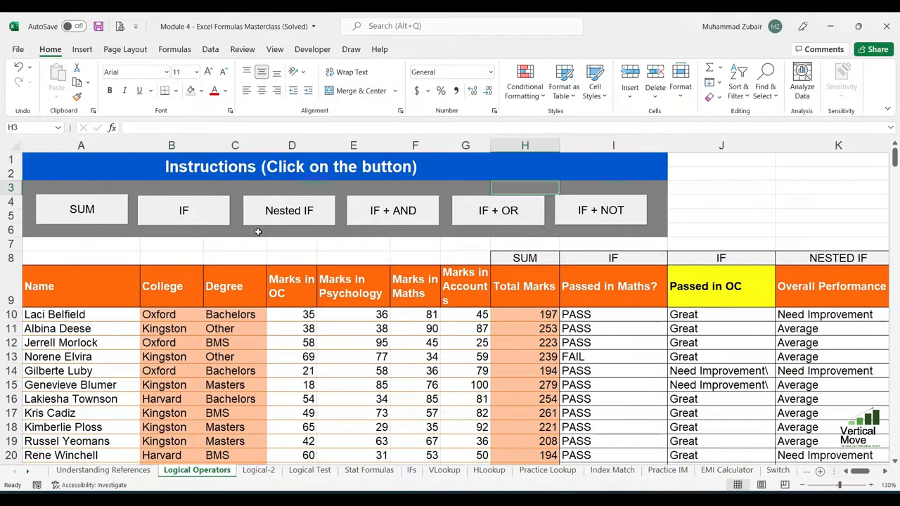
{"action": "left_click", "coordinate": [471, 216]}
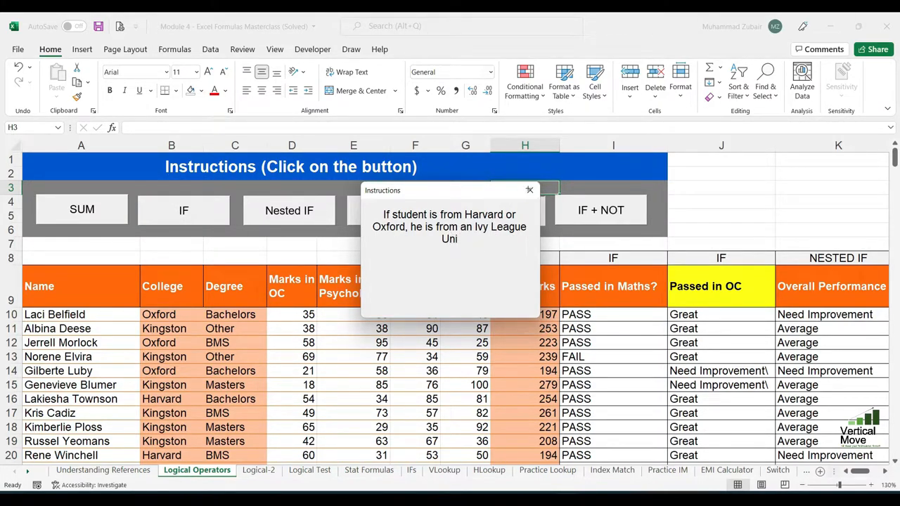
{"action": "left_click", "coordinate": [529, 190]}
{"action": "left_click", "coordinate": [159, 314]}
{"action": "left_click", "coordinate": [182, 356]}
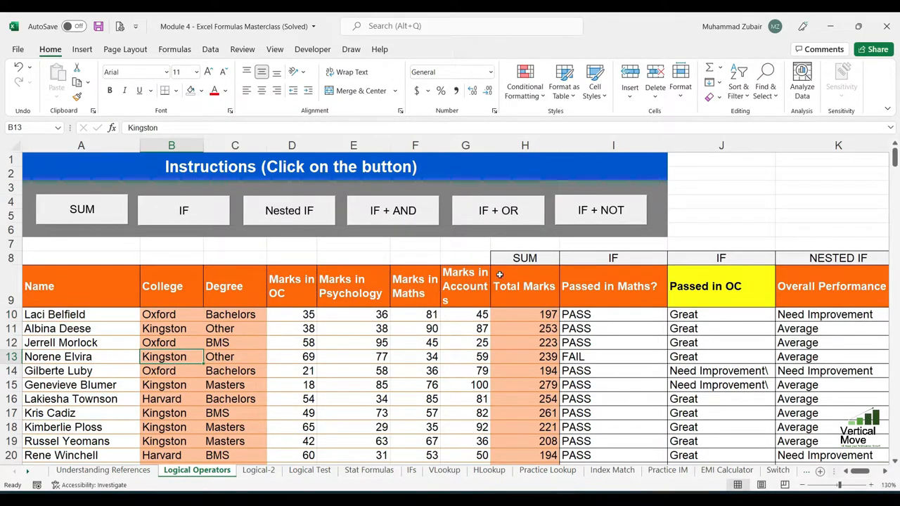
Step: Start an OR formula in M10 with the first condition B10="HARVARD"
{"action": "left_click", "coordinate": [522, 200]}
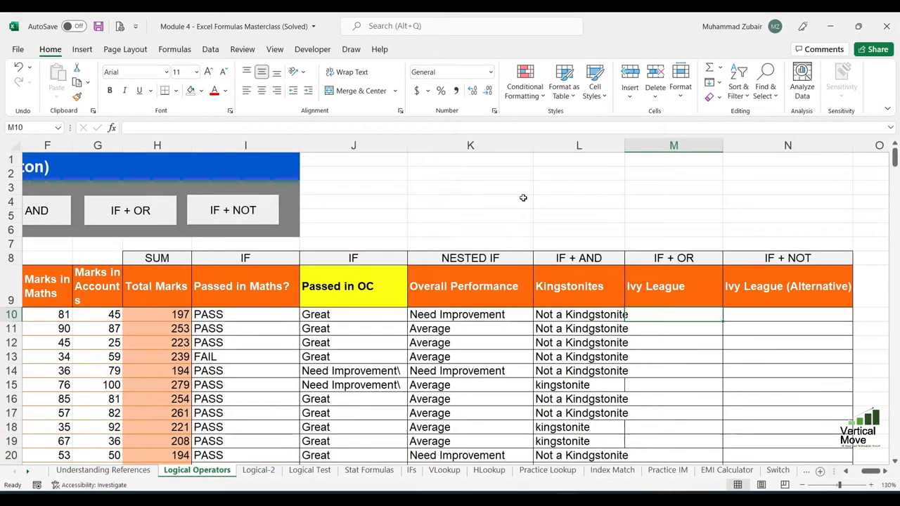
{"action": "type", "text": "="}
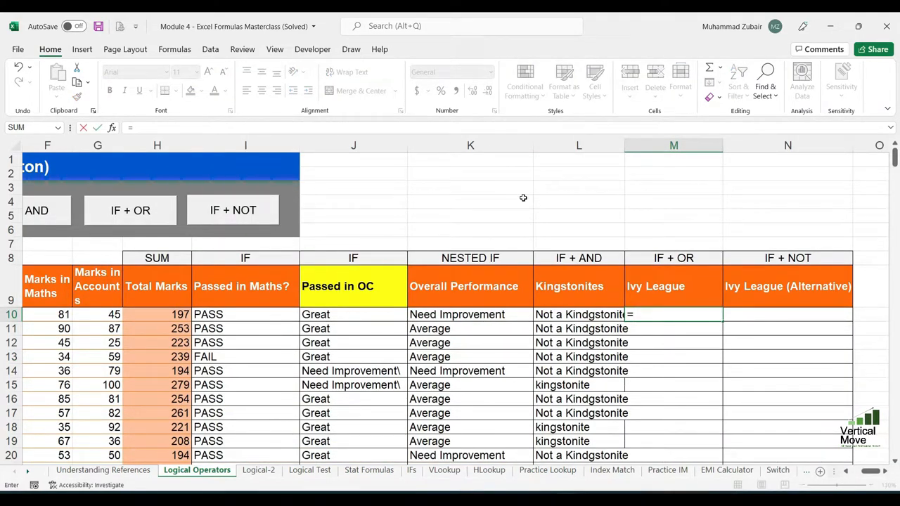
{"action": "type", "text": "or("}
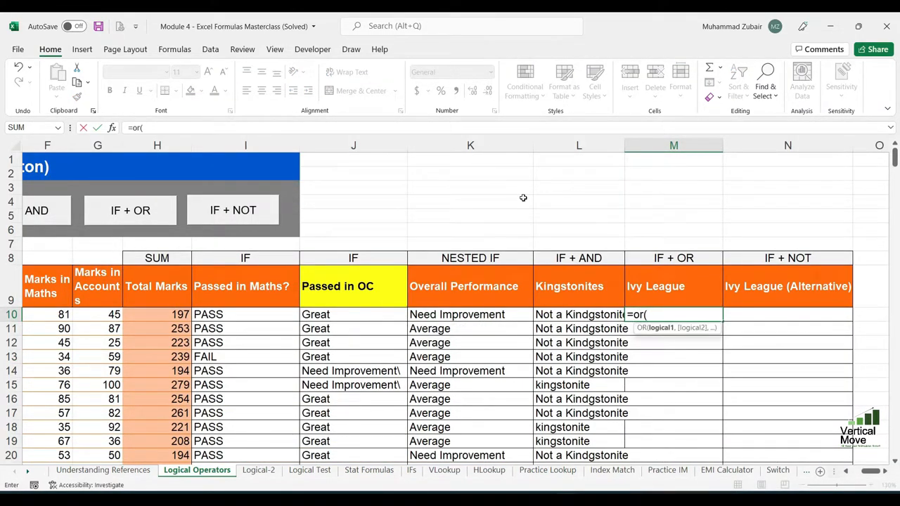
{"action": "key", "text": "ctrl+Left"}
{"action": "key", "text": "ctrl+Left"}
{"action": "key", "text": "Right"}
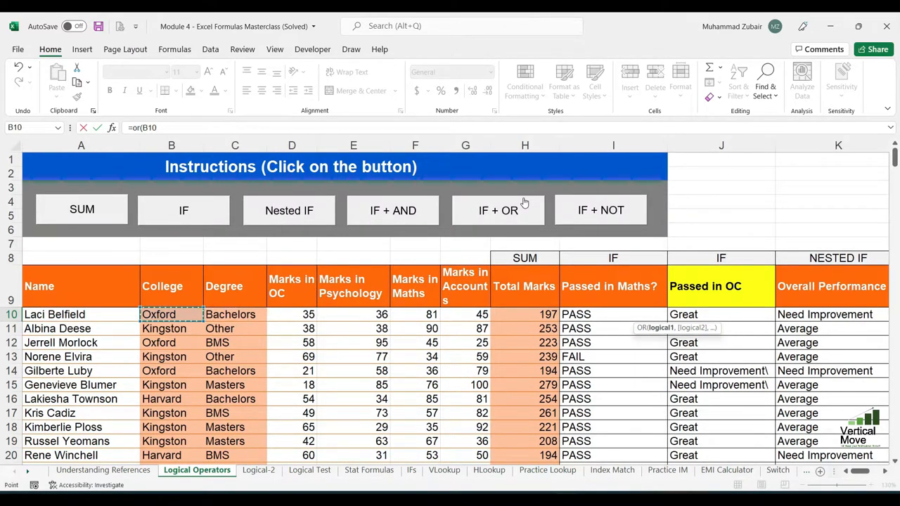
{"action": "type", "text": "="}
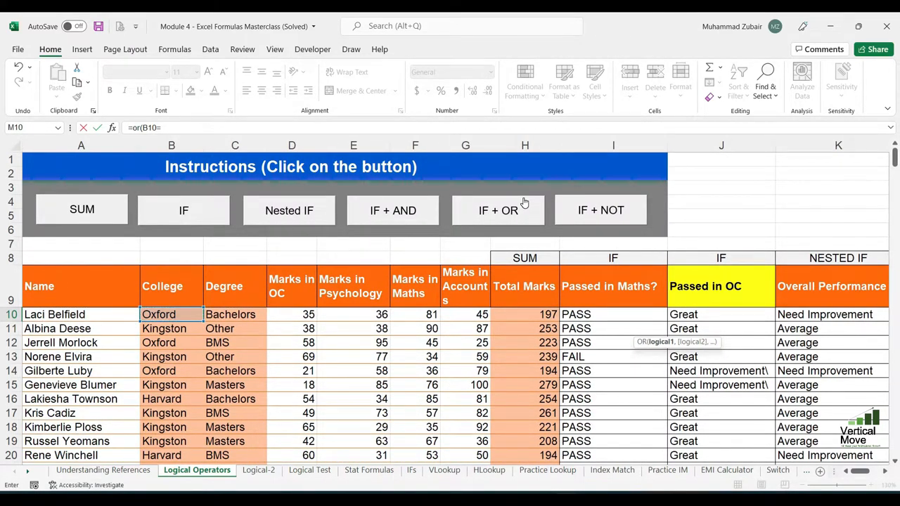
{"action": "type", "text": "\"HARVARD\","}
Step: Add B10="OXFORD" as the OR formula's second condition and enter the formula in M10
{"action": "key", "text": "ctrl+Left"}
{"action": "key", "text": "ctrl+Left"}
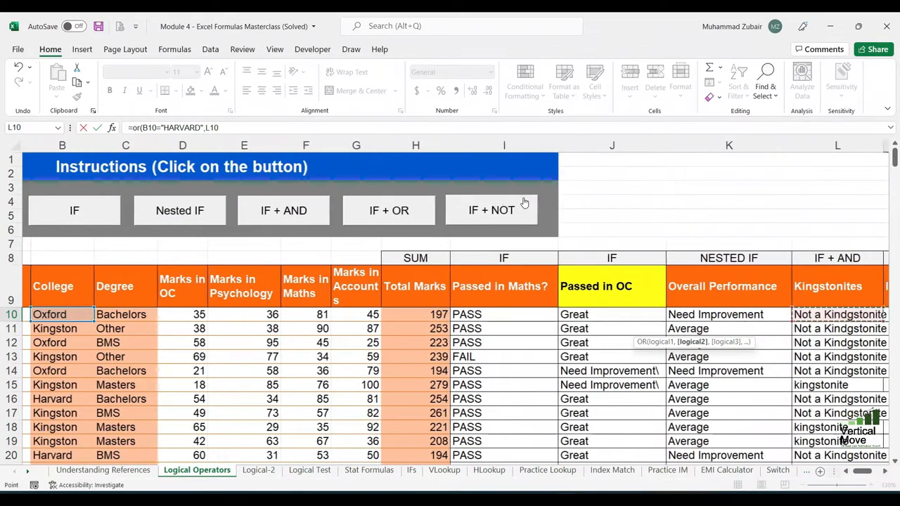
{"action": "key", "text": "Right"}
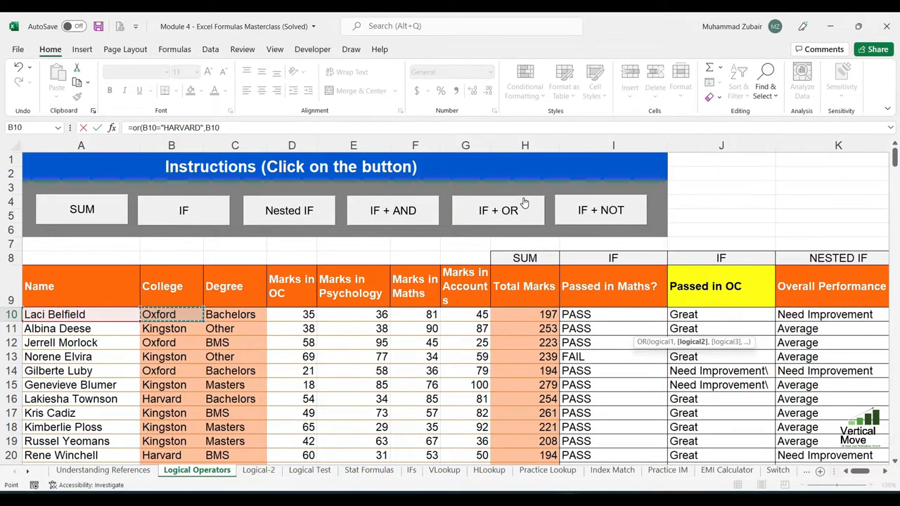
{"action": "type", "text": "=\"OXFORD\")"}
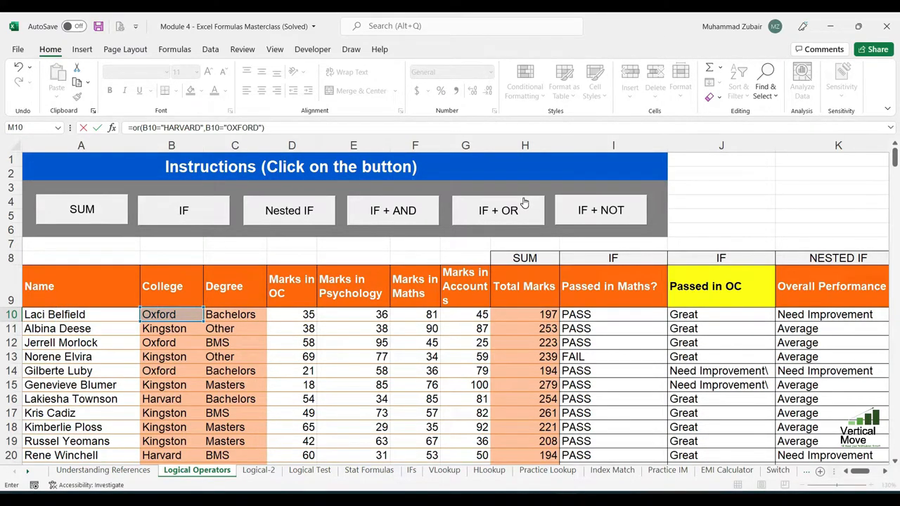
{"action": "key", "text": "Return"}
{"action": "key", "text": "Up"}
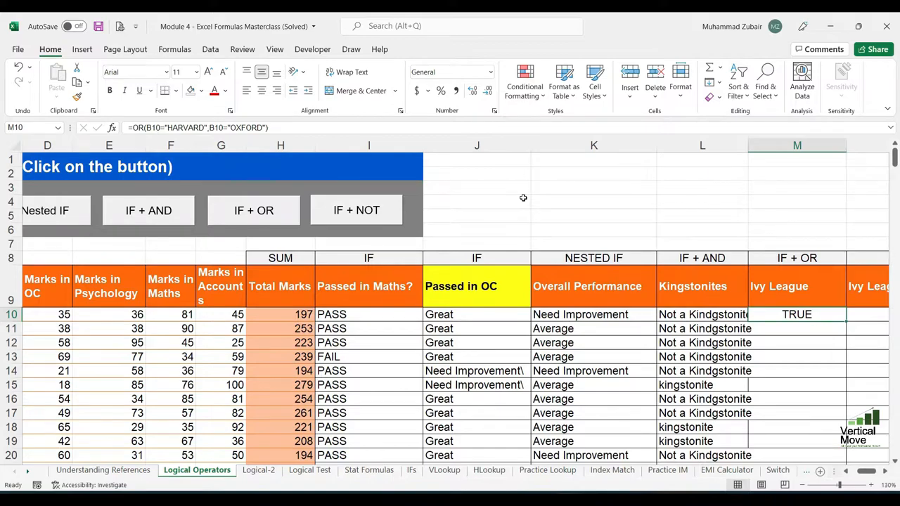
Step: Check the college cell that M10 refers to, and fill M10's OR formula down the Ivy League column
{"action": "key", "text": "ctrl+bracketleft"}
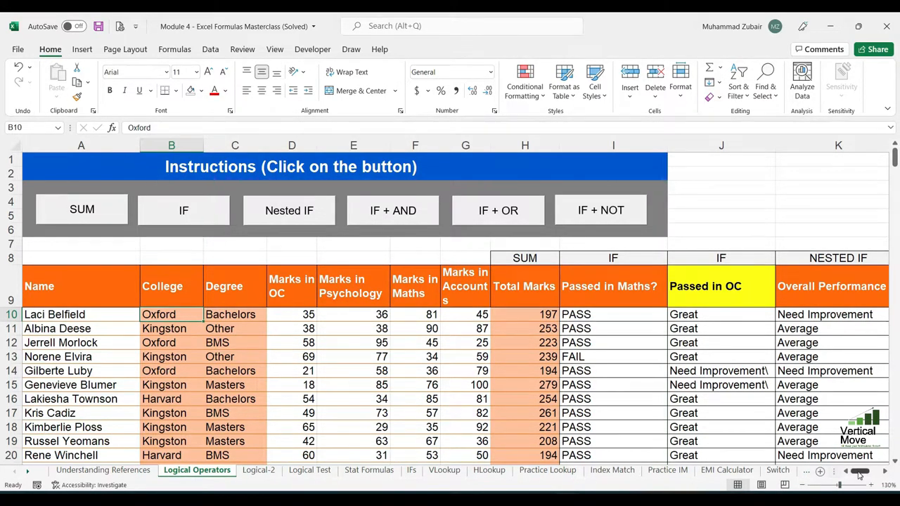
{"action": "left_click_drag", "start_coordinate": [853, 471], "coordinate": [866, 475]}
{"action": "left_click", "coordinate": [796, 314]}
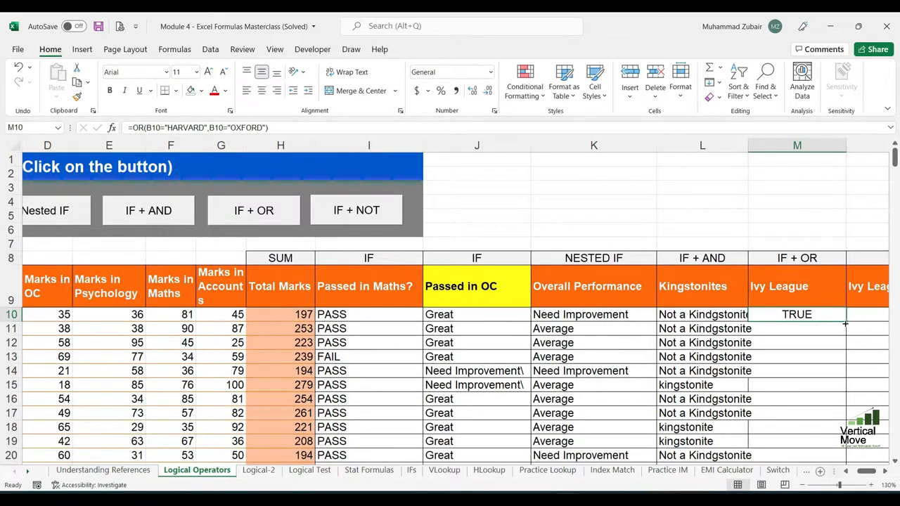
{"action": "double_click", "coordinate": [845, 321]}
Step: Compare the OR result in row 11 with that row's college, and inspect the formula in M12
{"action": "left_click", "coordinate": [819, 328]}
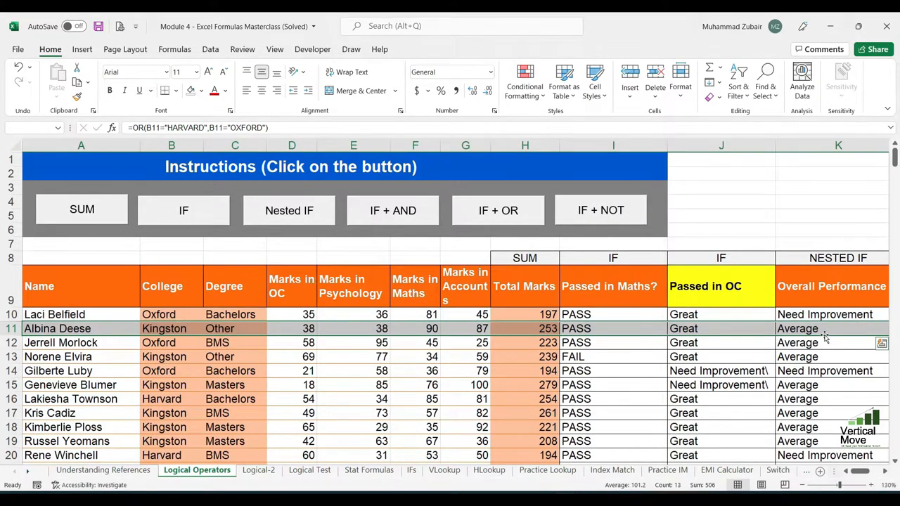
{"action": "key", "text": "Right"}
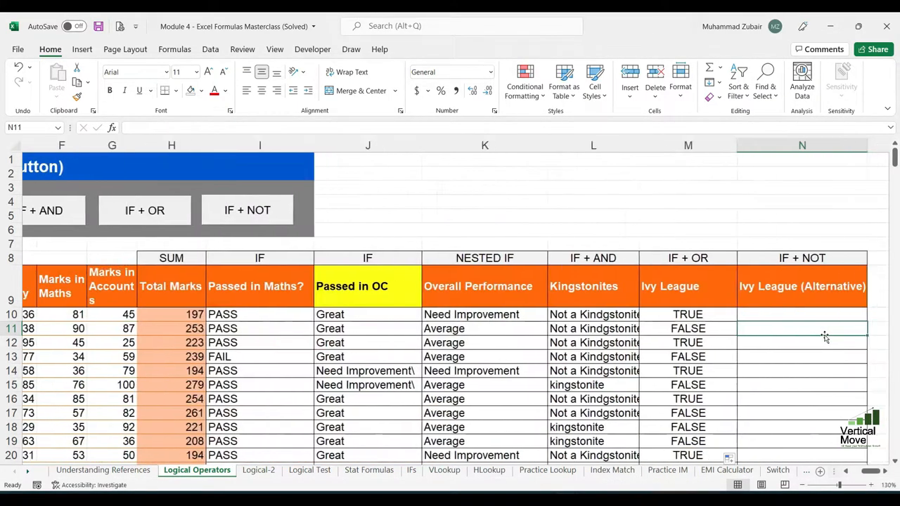
{"action": "key", "text": "Left"}
{"action": "key", "text": "Down"}
{"action": "key", "text": "ctrl+c"}
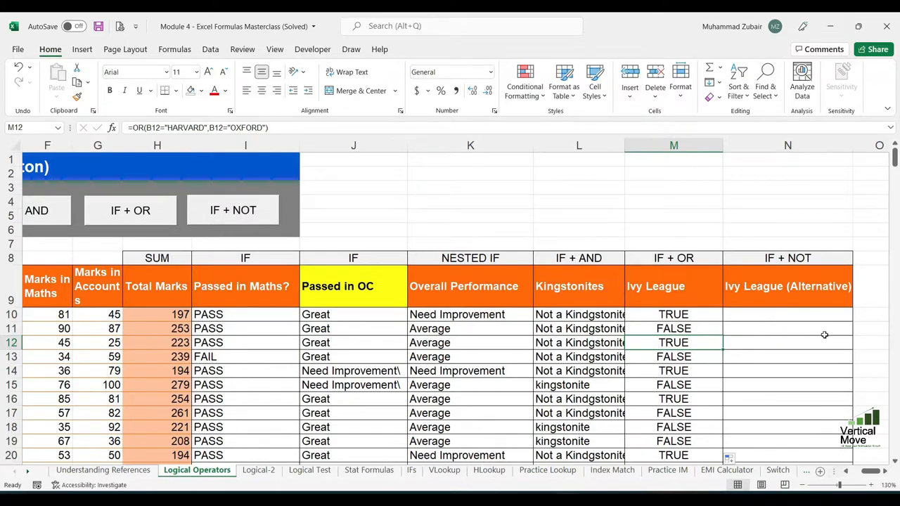
Step: Check the OR results in rows 12 to 15 of the Ivy League column against each row's college
{"action": "key", "text": "shift+Down"}
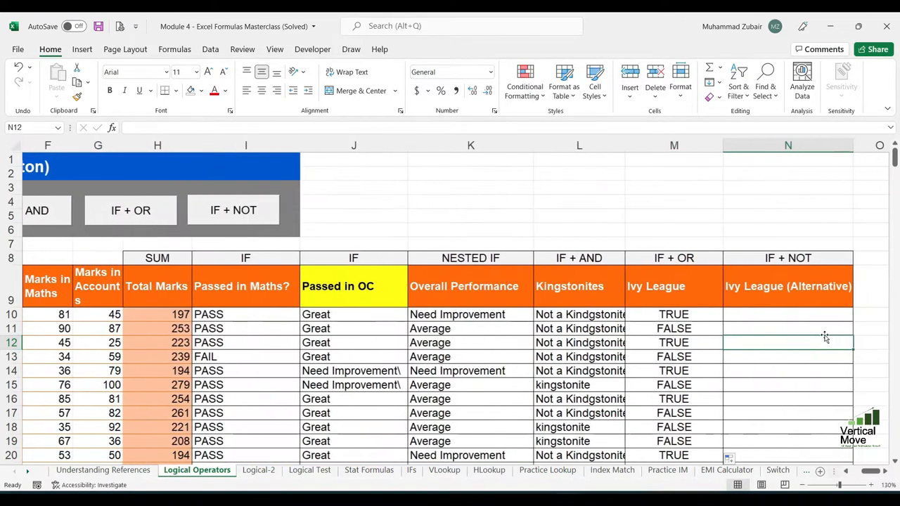
{"action": "key", "text": "Left"}
{"action": "key", "text": "Down"}
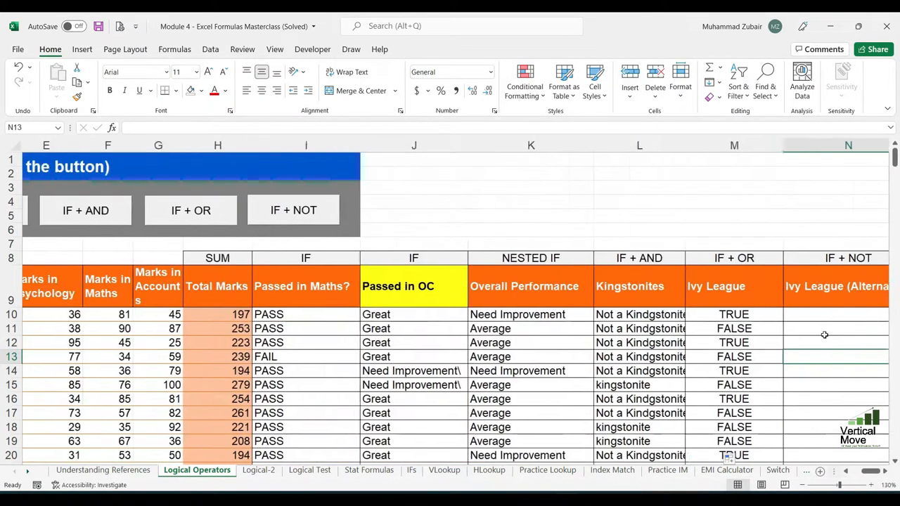
{"action": "key", "text": "Down"}
{"action": "key", "text": "Down"}
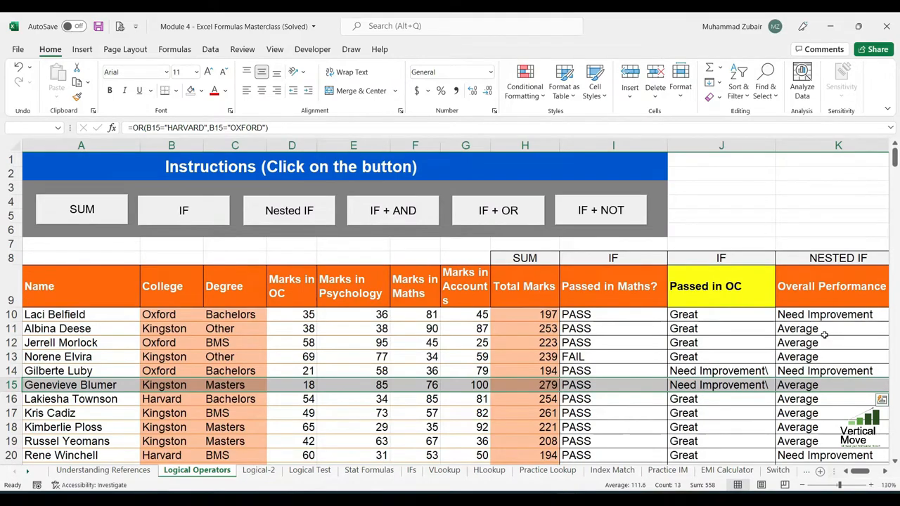
{"action": "key", "text": "Right"}
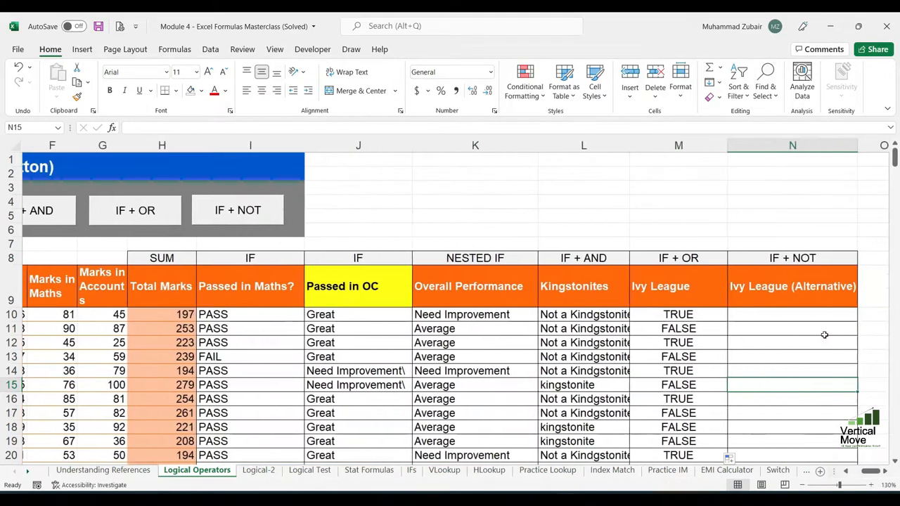
Step: Wrap the existing OR formula in M10 in an IF function
{"action": "key", "text": "Left"}
{"action": "key", "text": "Up"}
{"action": "key", "text": "Up"}
{"action": "key", "text": "Up"}
{"action": "key", "text": "Up"}
{"action": "key", "text": "Up"}
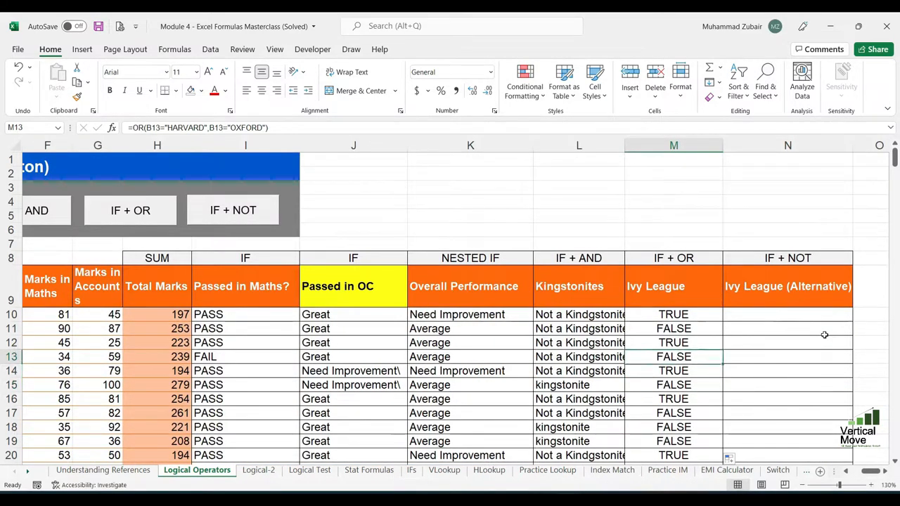
{"action": "key", "text": "F2"}
{"action": "key", "text": "Left"}
{"action": "key", "text": "Home"}
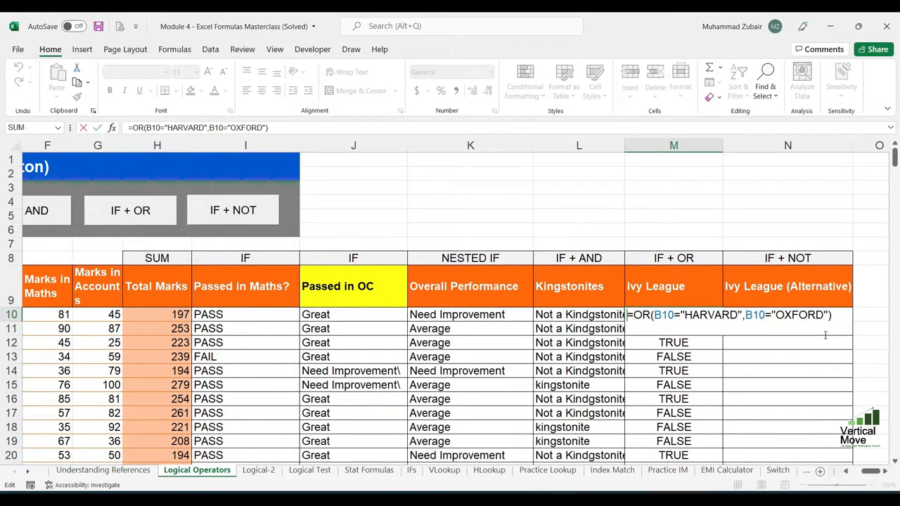
{"action": "type", "text": "if"}
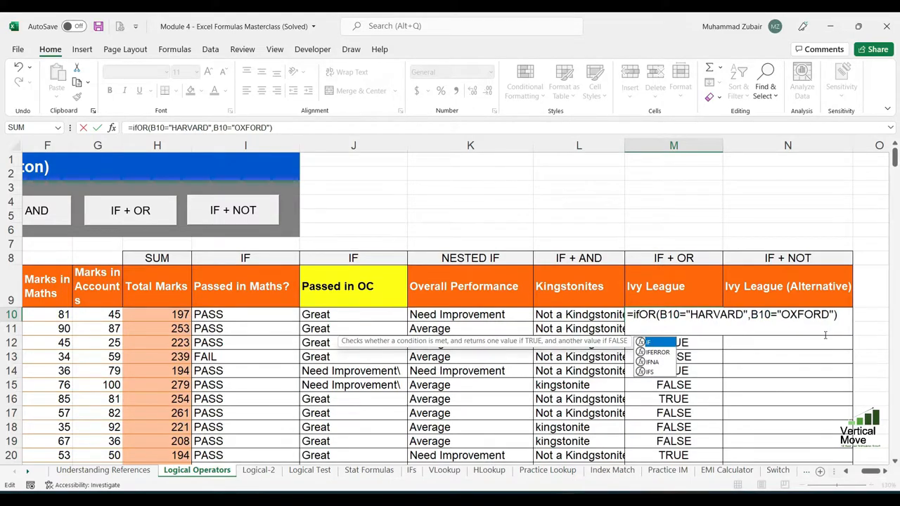
{"action": "key", "text": "Tab"}
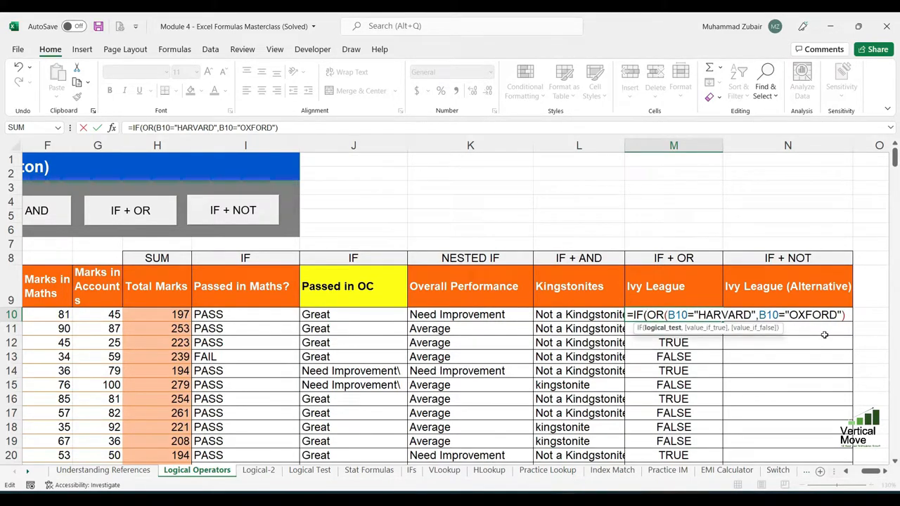
Step: Highlight the whole OR expression as the IF's logical test in M10, and add an argument separator after it
{"action": "key", "text": "shift+Right"}
{"action": "key", "text": "shift+Right"}
{"action": "key", "text": "shift+Right"}
{"action": "key", "text": "shift+Right"}
{"action": "key", "text": "shift+Right"}
{"action": "key", "text": "shift+Right"}
{"action": "key", "text": "shift+Right"}
{"action": "key", "text": "shift+Right"}
{"action": "key", "text": "shift+Right"}
{"action": "key", "text": "shift+Right"}
{"action": "key", "text": "shift+Right"}
{"action": "key", "text": "shift+Right"}
{"action": "key", "text": "shift+Right"}
{"action": "key", "text": "shift+Right"}
{"action": "key", "text": "shift+Right"}
{"action": "key", "text": "shift+Right"}
{"action": "key", "text": "shift+Right"}
{"action": "key", "text": "shift+Right"}
{"action": "key", "text": "shift+Right"}
{"action": "key", "text": "shift+Right"}
{"action": "key", "text": "Right"}
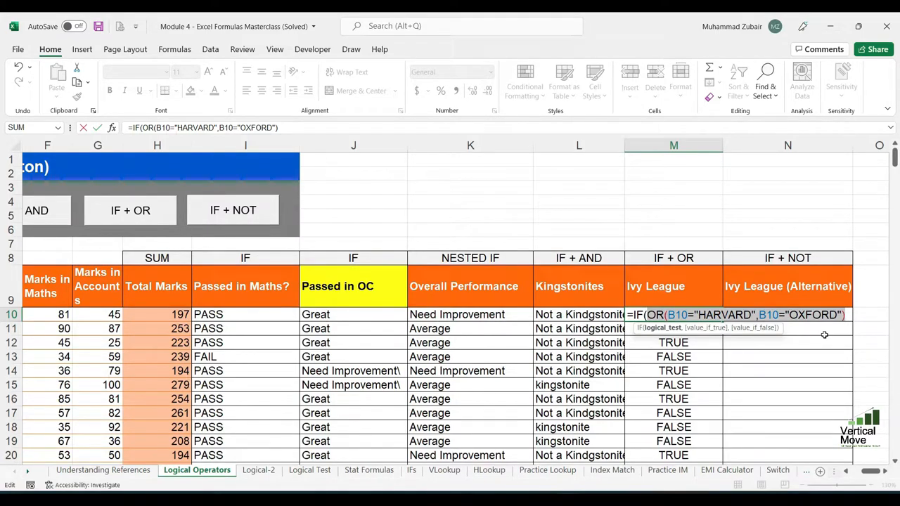
{"action": "type", "text": ","}
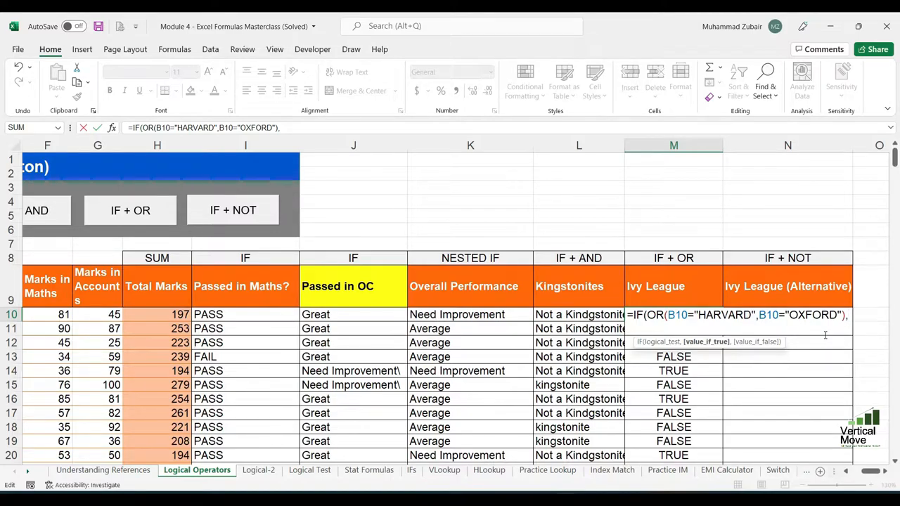
Step: Set the IF in M10 to return "ILU" when true and "NOT ILU" when false, and enter the formula
{"action": "type", "text": "\"ILU\""}
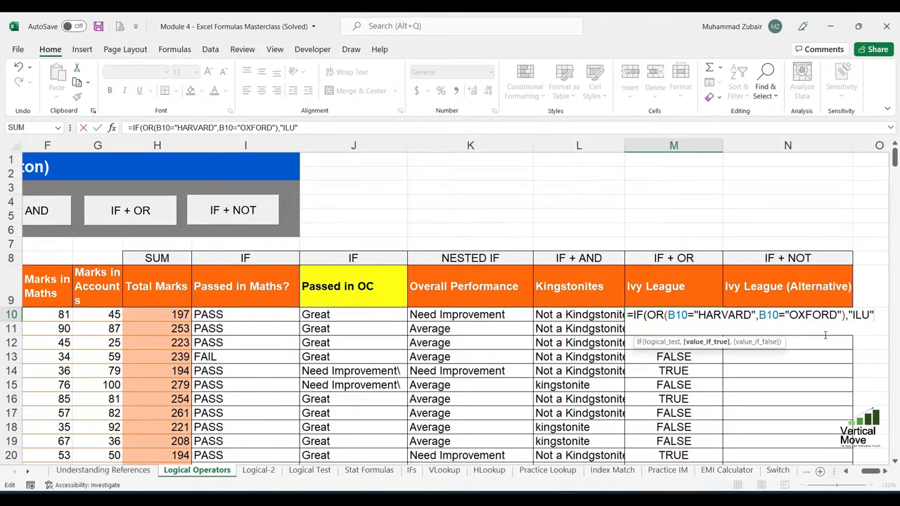
{"action": "type", "text": ",\""}
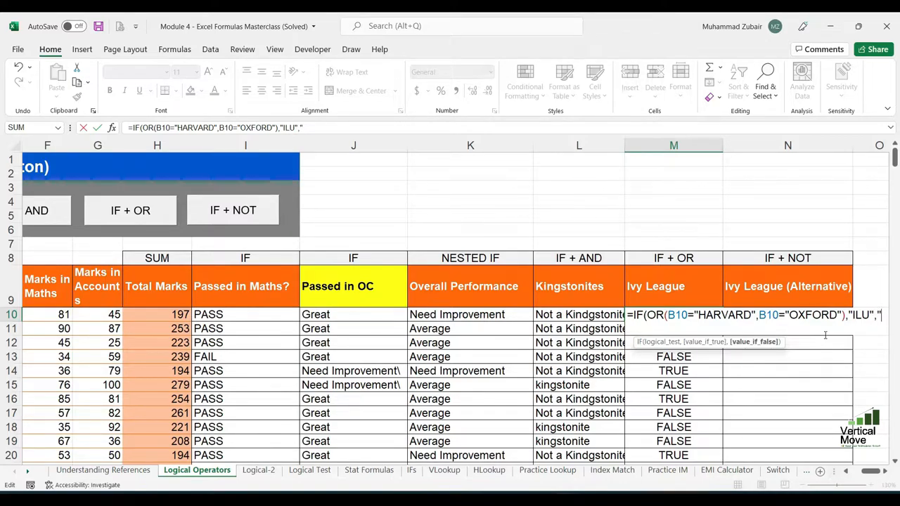
{"action": "type", "text": "NOT ILU"}
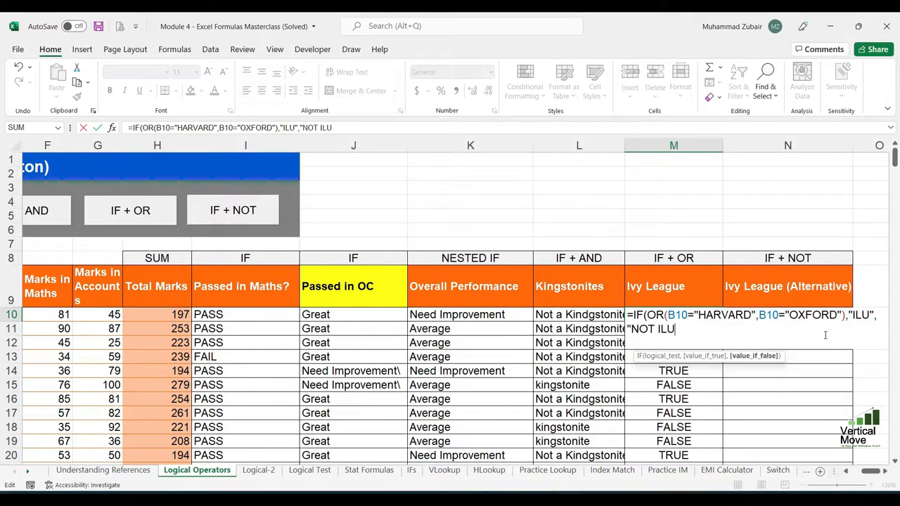
{"action": "type", "text": "\")"}
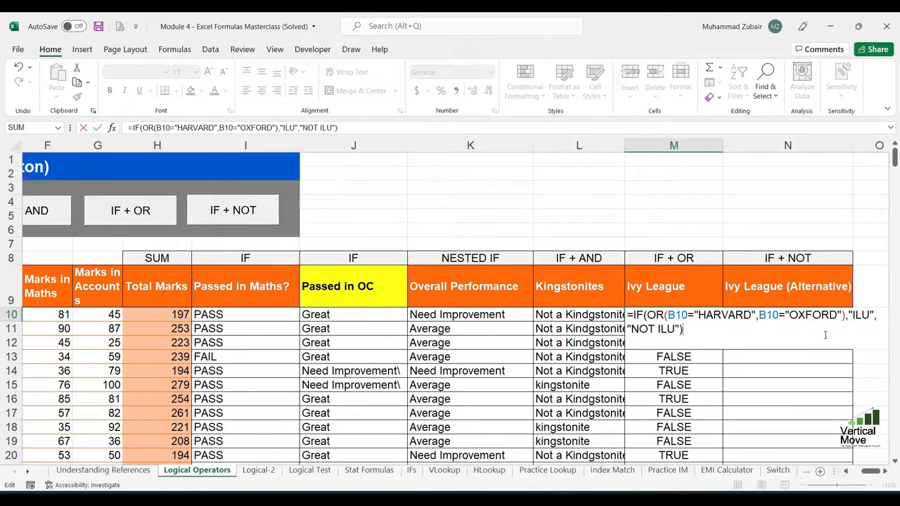
{"action": "key", "text": "ctrl+Return"}
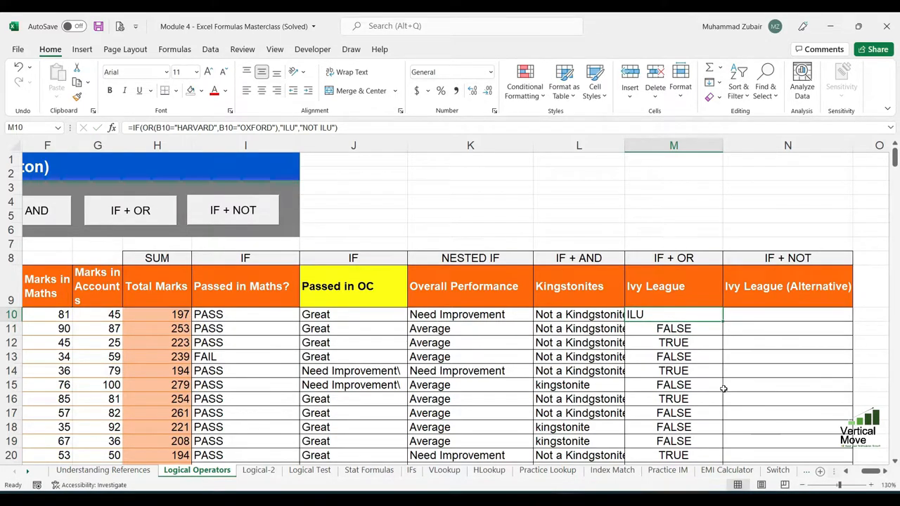
Step: Fill M10's IF and OR formula down the entire Ivy League column and look over the filled rows
{"action": "left_click_drag", "start_coordinate": [722, 322], "coordinate": [722, 387]}
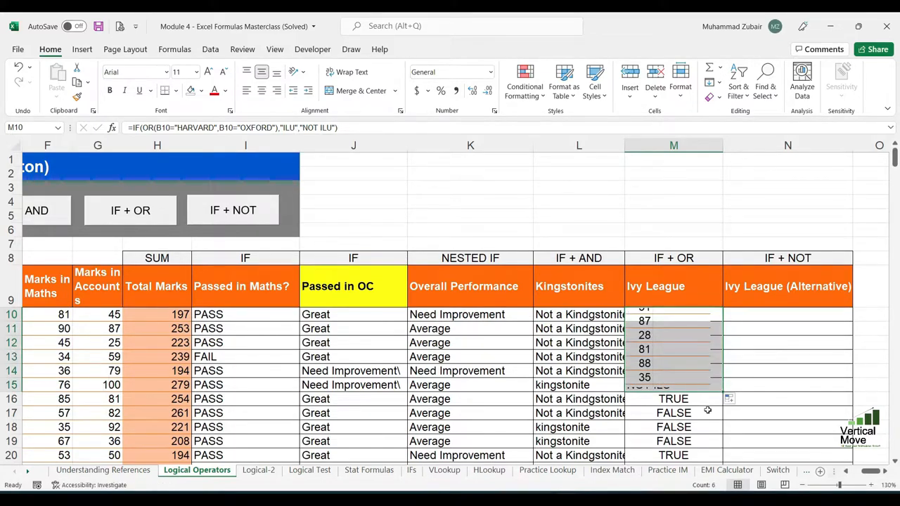
{"action": "double_click", "coordinate": [723, 392]}
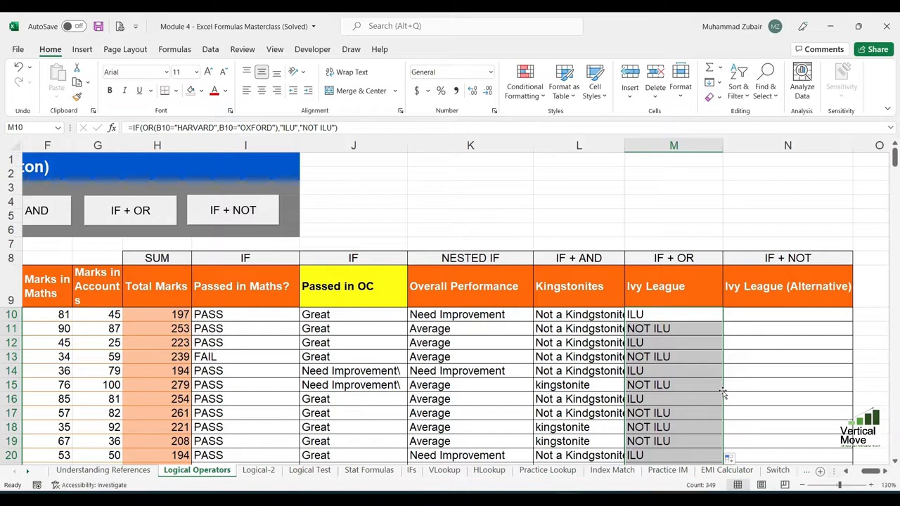
{"action": "left_click", "coordinate": [686, 412]}
{"action": "scroll", "coordinate": [688, 413], "scroll_direction": "down", "scroll_amount": 5}
{"action": "scroll", "coordinate": [690, 412], "scroll_direction": "down", "scroll_amount": 5}
{"action": "scroll", "coordinate": [691, 412], "scroll_direction": "up", "scroll_amount": 10}
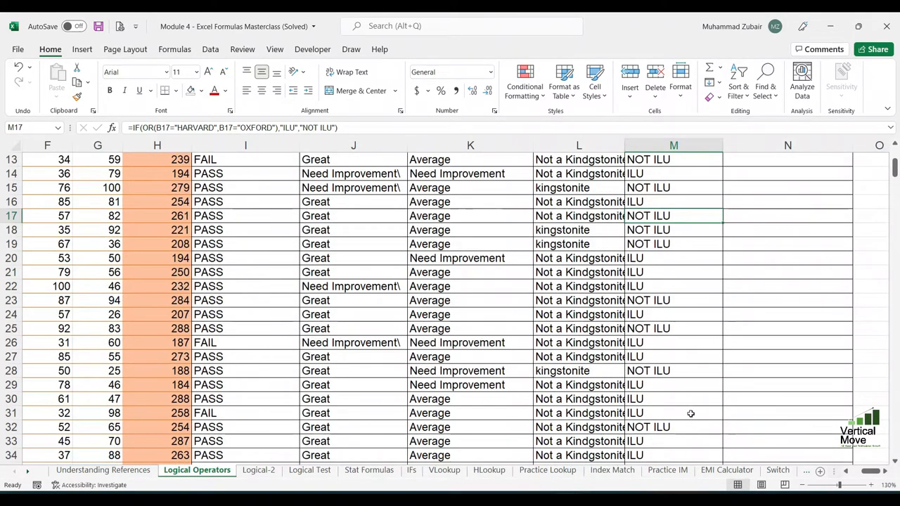
Step: Check the IF + OR, IF + AND and IF + NOT headings in row 8, and hide the Ivy League (Alternative) column
{"action": "left_click", "coordinate": [735, 318]}
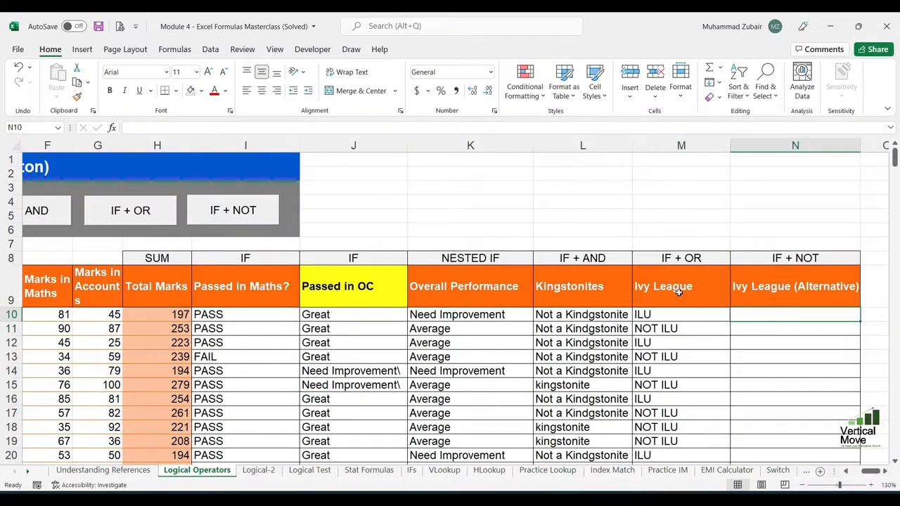
{"action": "left_click", "coordinate": [685, 260]}
{"action": "left_click", "coordinate": [598, 257]}
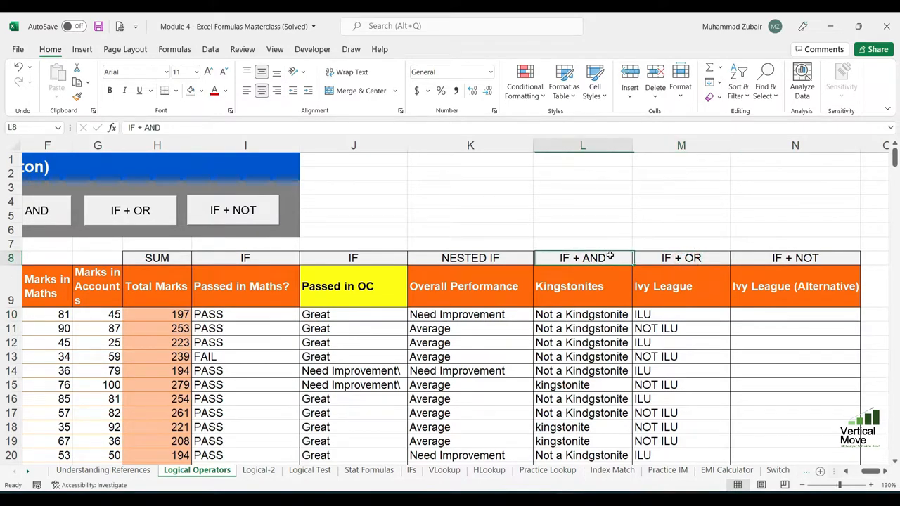
{"action": "left_click", "coordinate": [808, 257]}
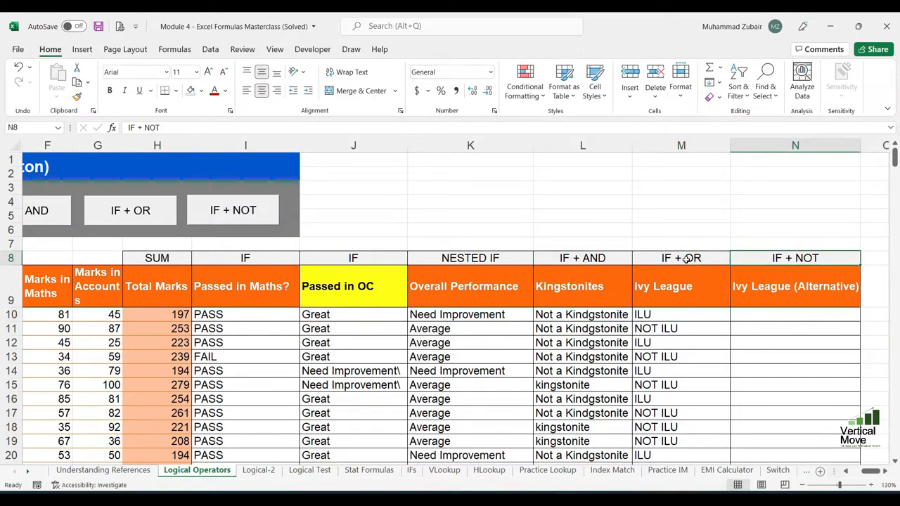
{"action": "left_click_drag", "start_coordinate": [779, 258], "coordinate": [795, 431]}
{"action": "left_click", "coordinate": [798, 145]}
{"action": "right_click", "coordinate": [799, 147]}
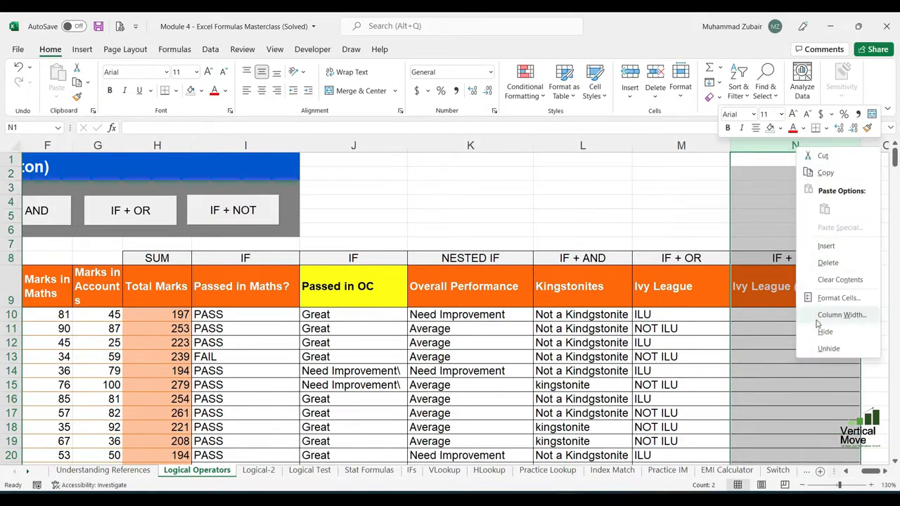
{"action": "left_click", "coordinate": [825, 332]}
{"action": "left_click", "coordinate": [679, 342]}
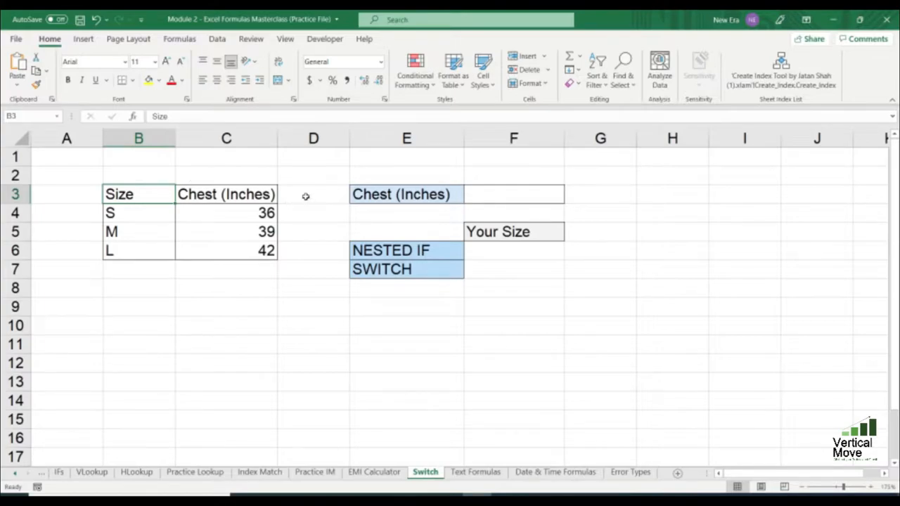
Step: Examine the chest input cell F3 and the Your Size cells for NESTED IF and SWITCH on the Switch sheet
{"action": "left_click", "coordinate": [494, 191]}
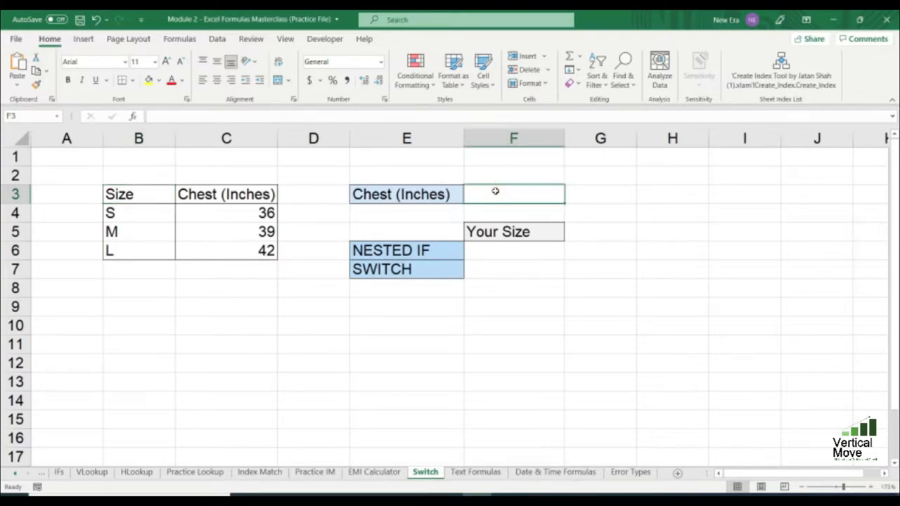
{"action": "left_click_drag", "start_coordinate": [498, 247], "coordinate": [498, 270]}
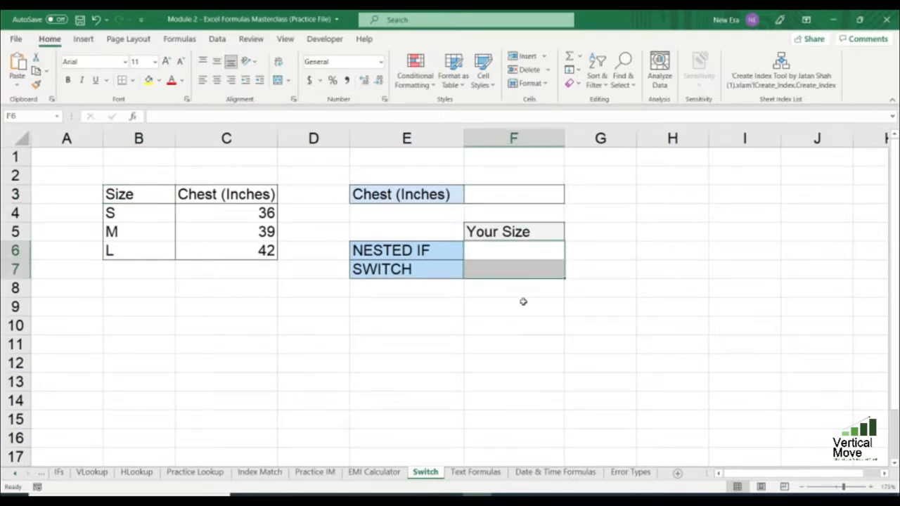
{"action": "left_click", "coordinate": [440, 251]}
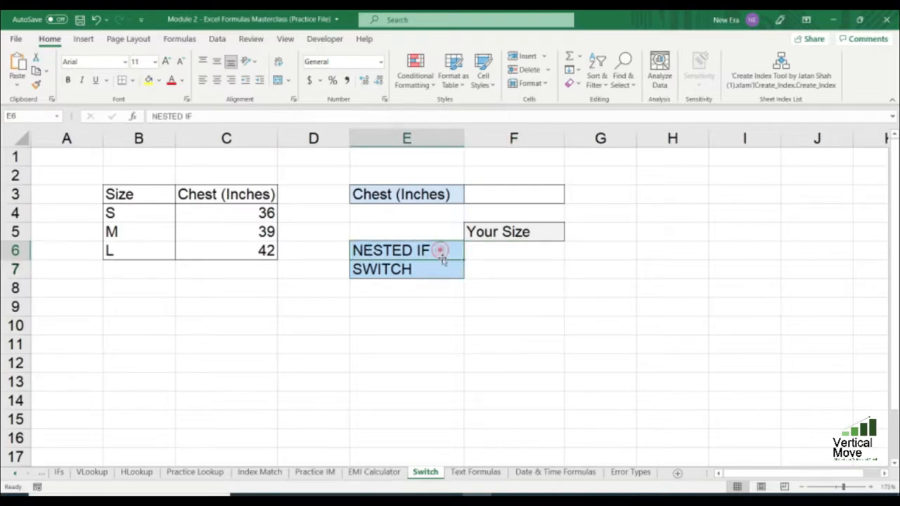
{"action": "left_click", "coordinate": [438, 270]}
{"action": "left_click", "coordinate": [499, 271]}
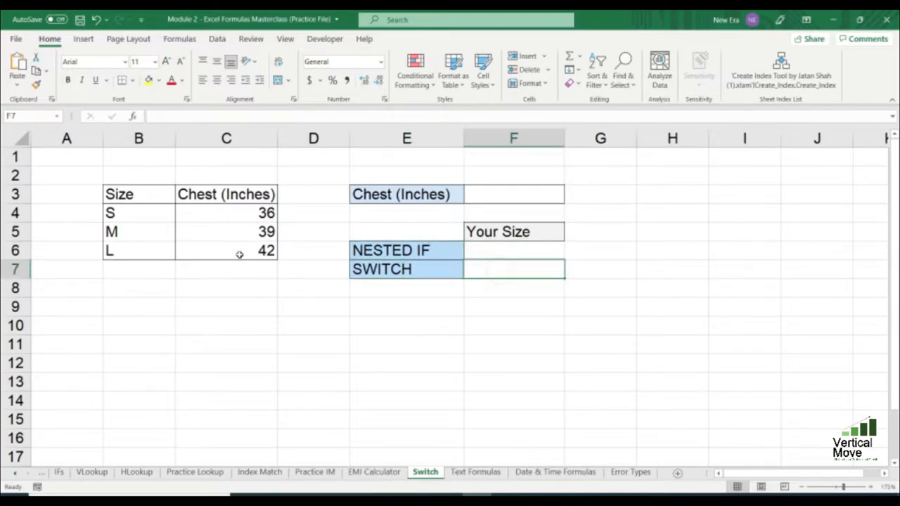
Step: Examine the size chart in B3:C6, matching each chest measurement in inches with its size S, M or L
{"action": "left_click", "coordinate": [142, 193]}
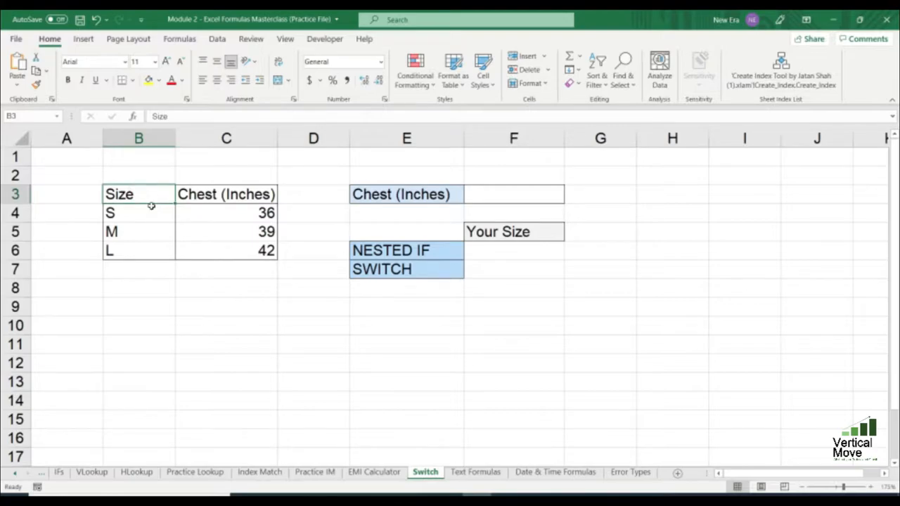
{"action": "left_click", "coordinate": [150, 212]}
{"action": "left_click", "coordinate": [147, 234]}
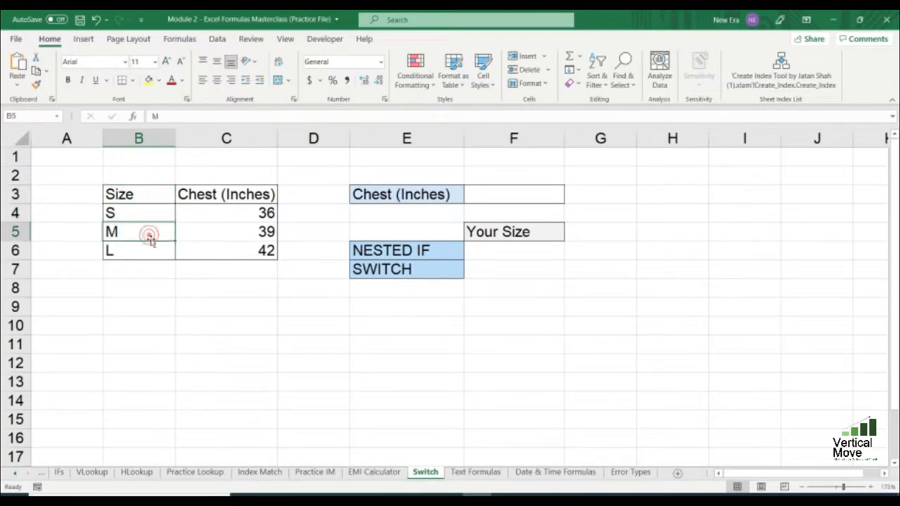
{"action": "left_click", "coordinate": [148, 252]}
{"action": "left_click", "coordinate": [241, 198]}
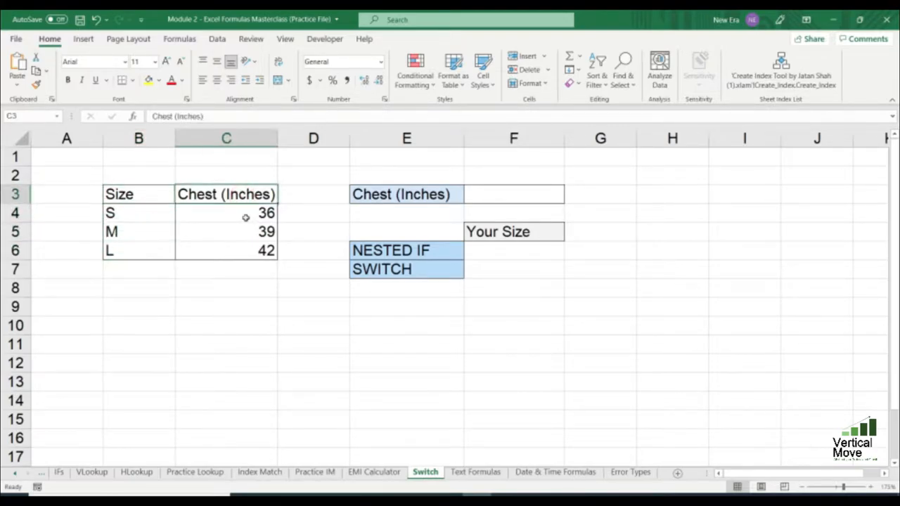
{"action": "left_click", "coordinate": [245, 215]}
{"action": "left_click", "coordinate": [153, 211]}
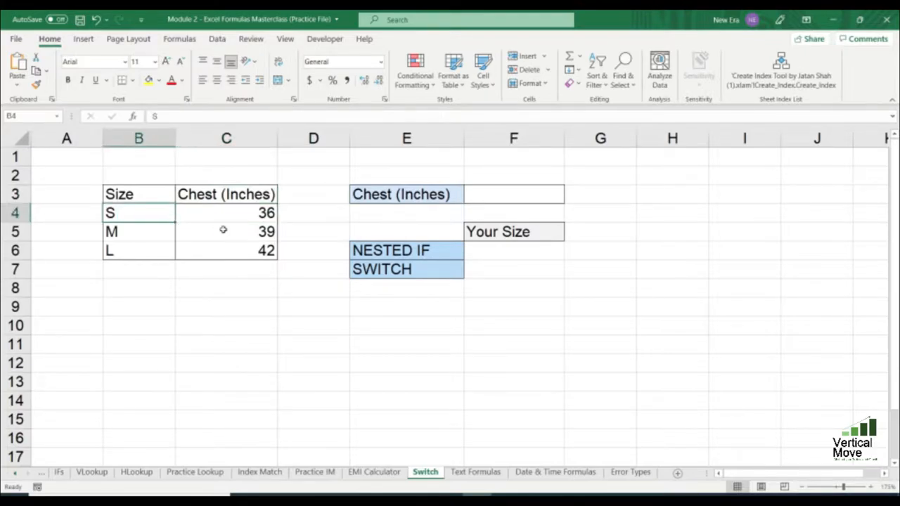
{"action": "left_click", "coordinate": [223, 230]}
{"action": "left_click", "coordinate": [146, 232]}
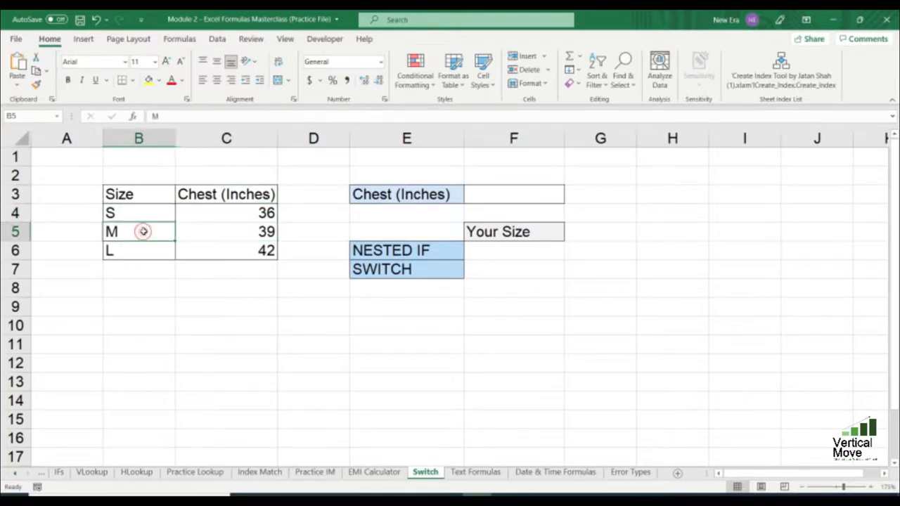
{"action": "left_click", "coordinate": [209, 246]}
{"action": "left_click", "coordinate": [145, 253]}
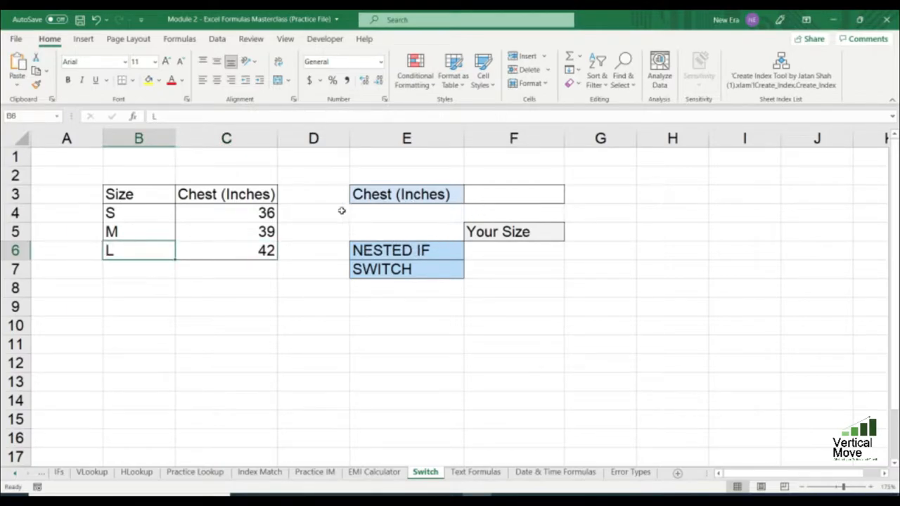
Step: Enter 36 as the chest measurement in F3
{"action": "left_click", "coordinate": [524, 196]}
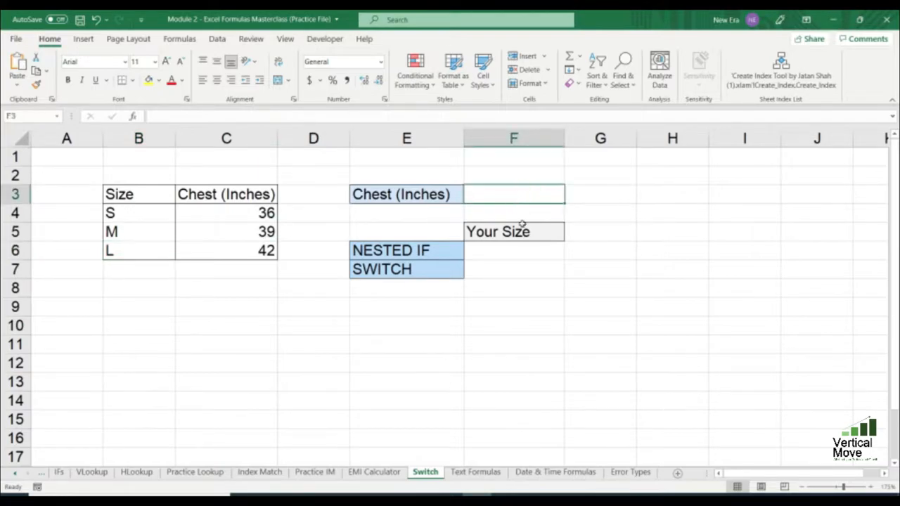
{"action": "type", "text": "36"}
{"action": "key", "text": "Return"}
{"action": "left_click", "coordinate": [542, 193]}
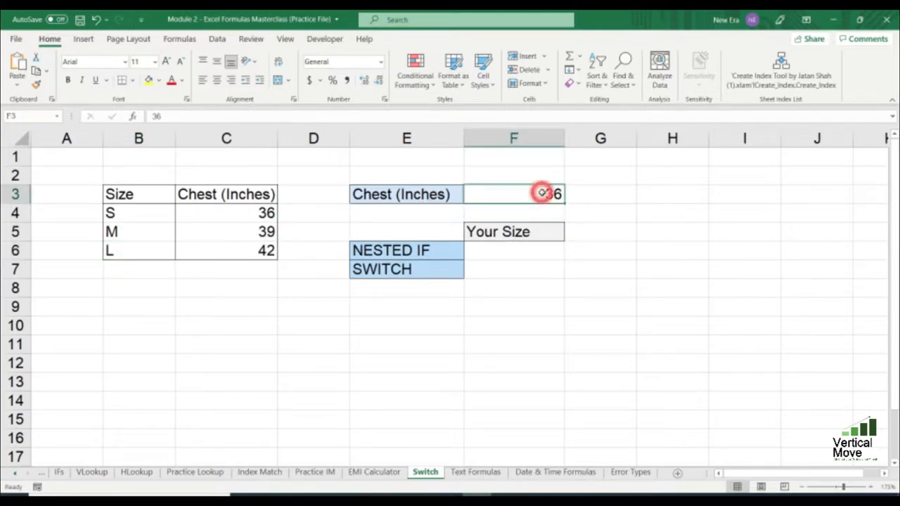
Step: Compare the chest input in F3 and the result cells F6:F7 with the sizes and chest inches in B4:C6
{"action": "left_click", "coordinate": [543, 252]}
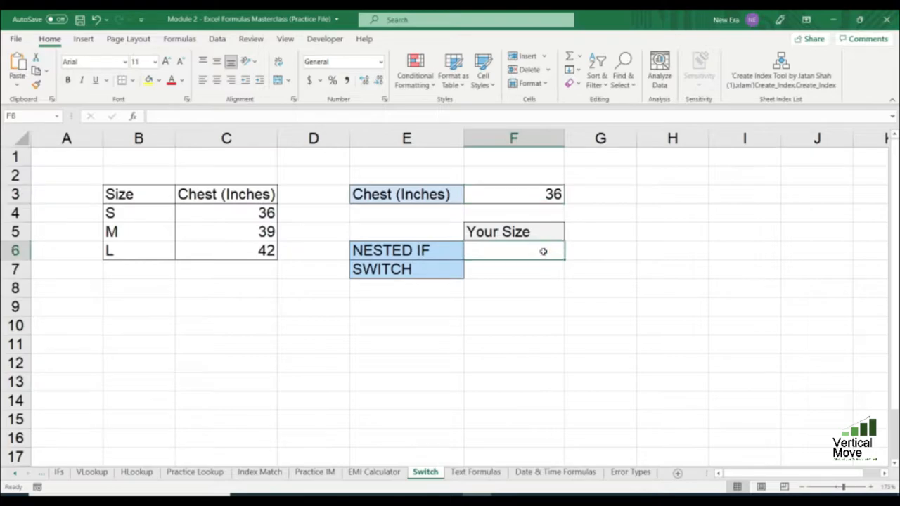
{"action": "left_click", "coordinate": [542, 195]}
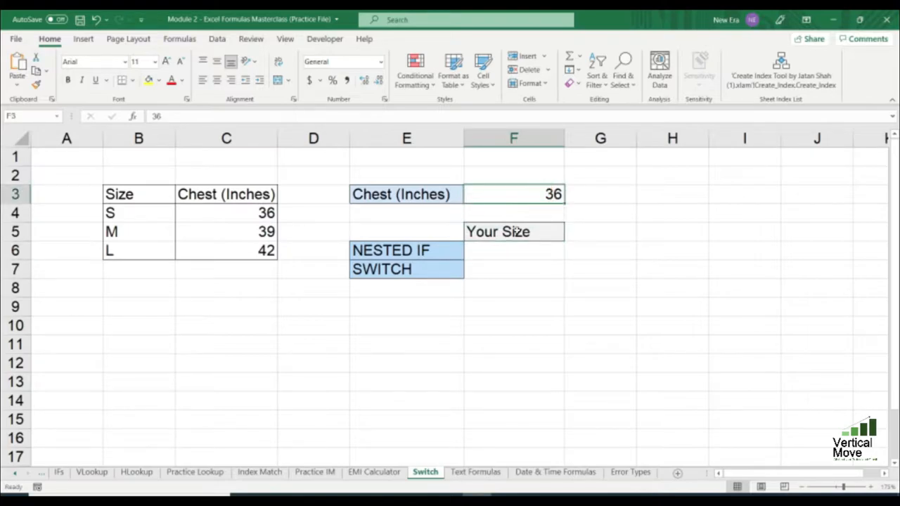
{"action": "left_click", "coordinate": [520, 255]}
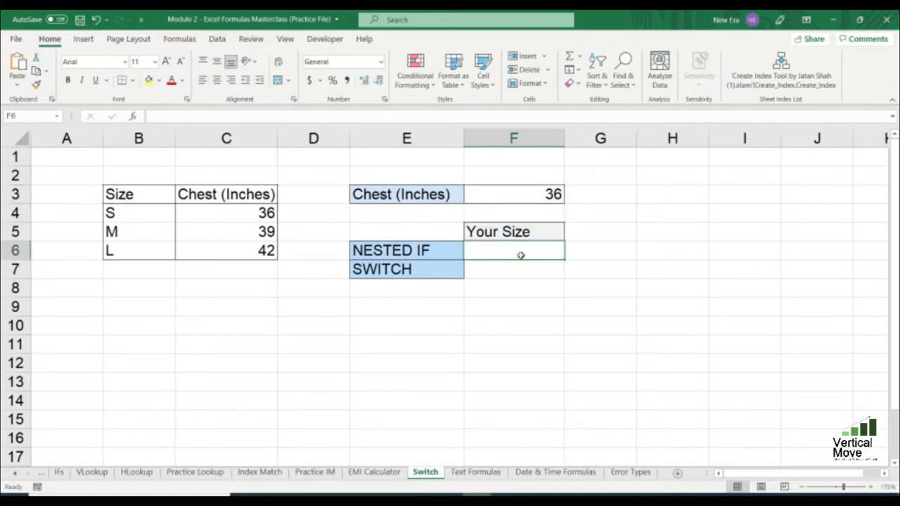
{"action": "left_click", "coordinate": [531, 194]}
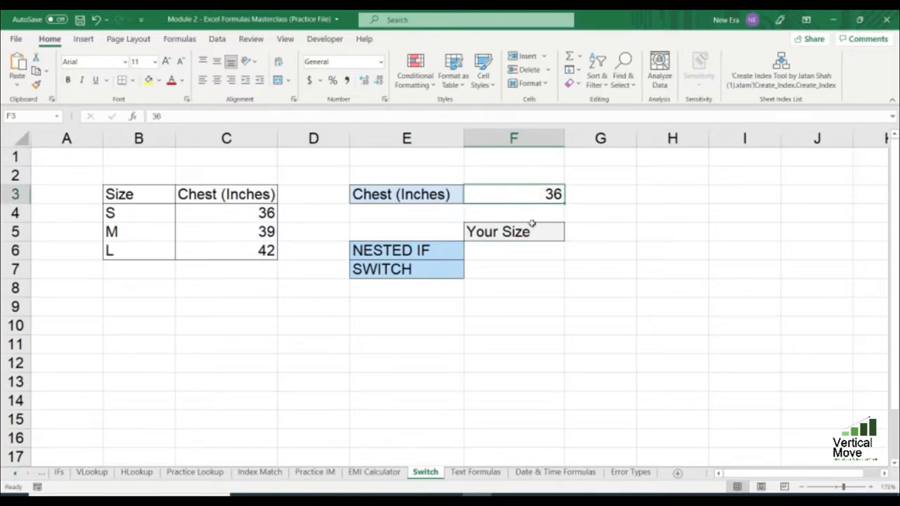
{"action": "left_click_drag", "start_coordinate": [530, 252], "coordinate": [531, 265]}
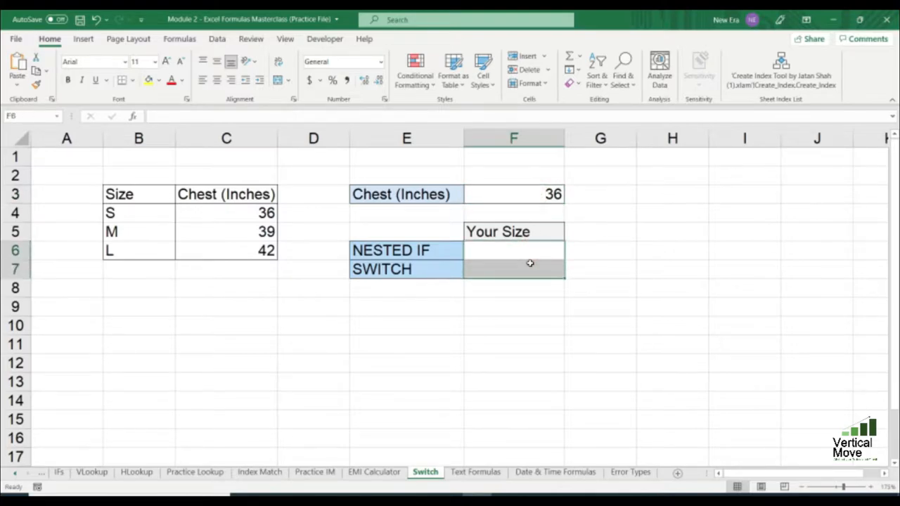
{"action": "left_click", "coordinate": [490, 253]}
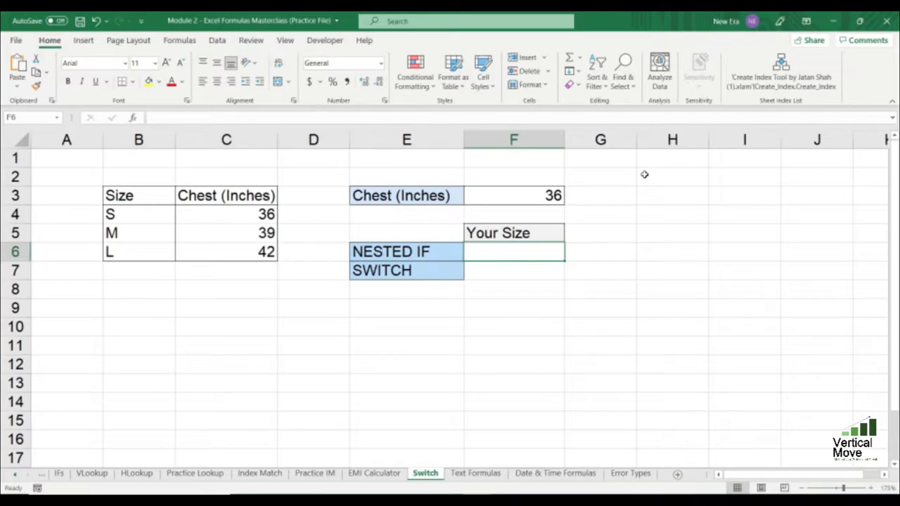
{"action": "left_click", "coordinate": [149, 209]}
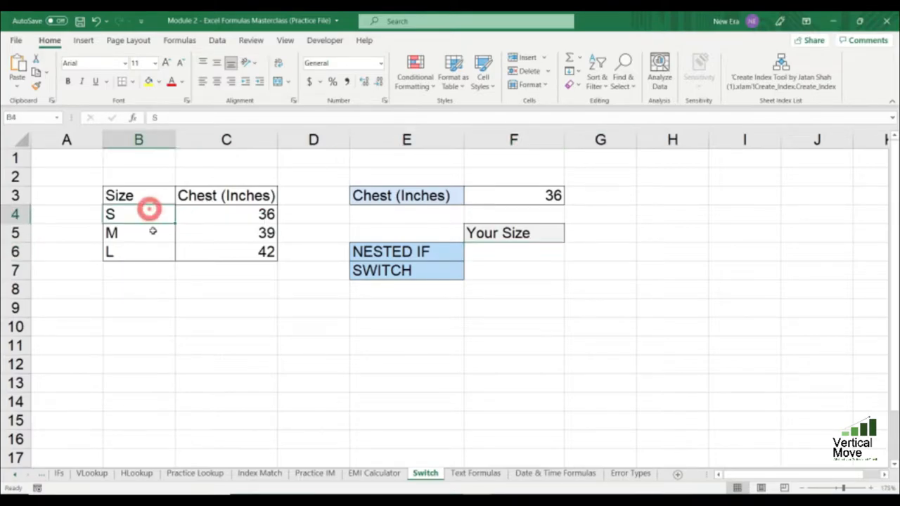
{"action": "left_click", "coordinate": [152, 232]}
{"action": "left_click", "coordinate": [153, 250]}
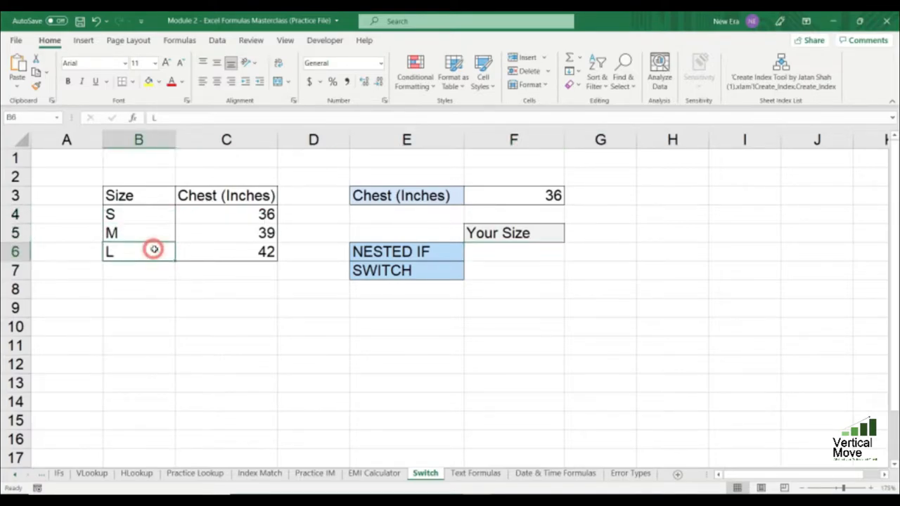
{"action": "left_click", "coordinate": [252, 215]}
{"action": "left_click", "coordinate": [251, 232]}
{"action": "left_click", "coordinate": [265, 252]}
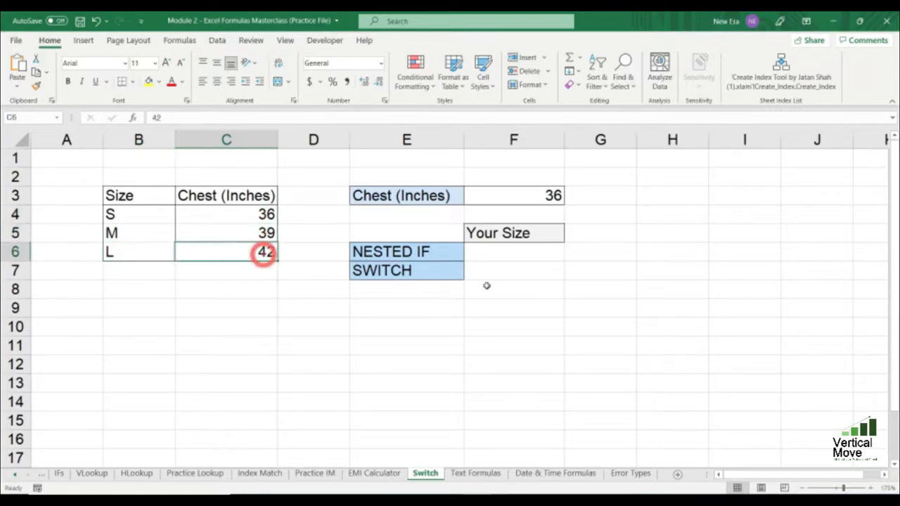
Step: Start a nested IF formula in F6 that returns "S" when the chest measurement in F3 equals 36
{"action": "left_click", "coordinate": [490, 258]}
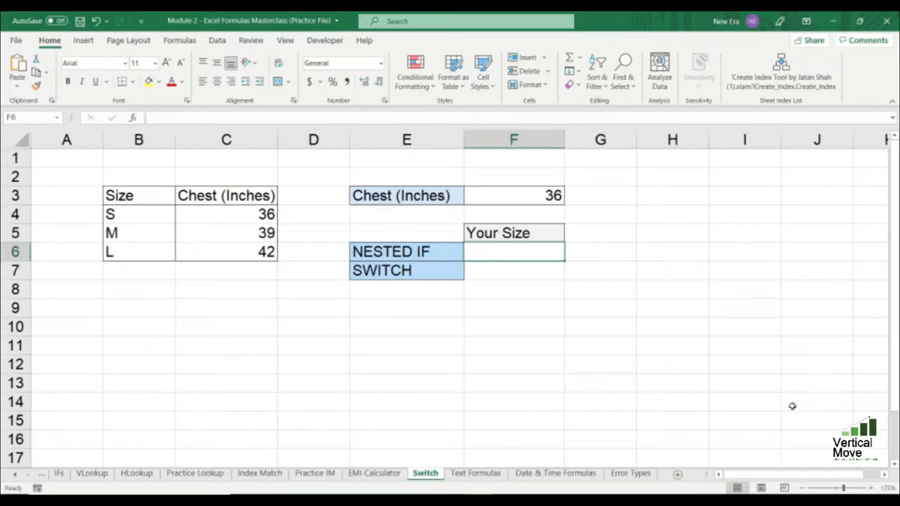
{"action": "type", "text": "=if"}
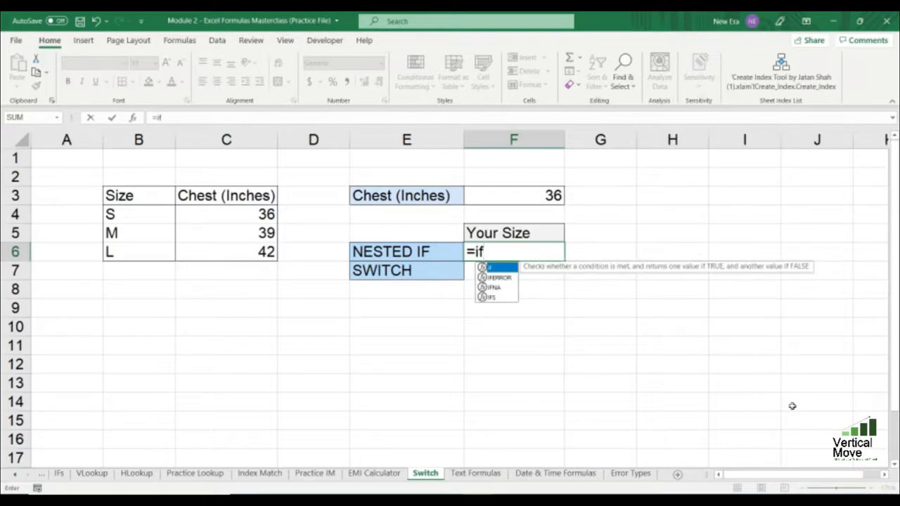
{"action": "key", "text": "Tab"}
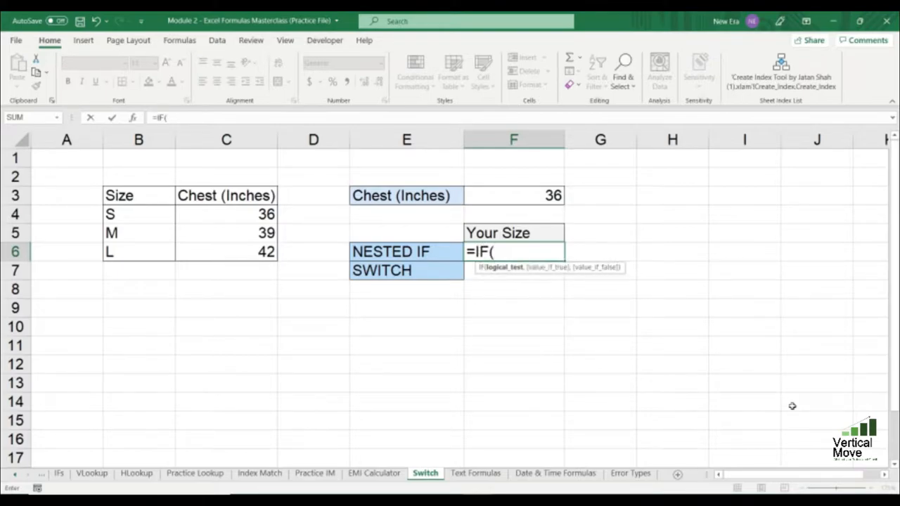
{"action": "left_click", "coordinate": [531, 198]}
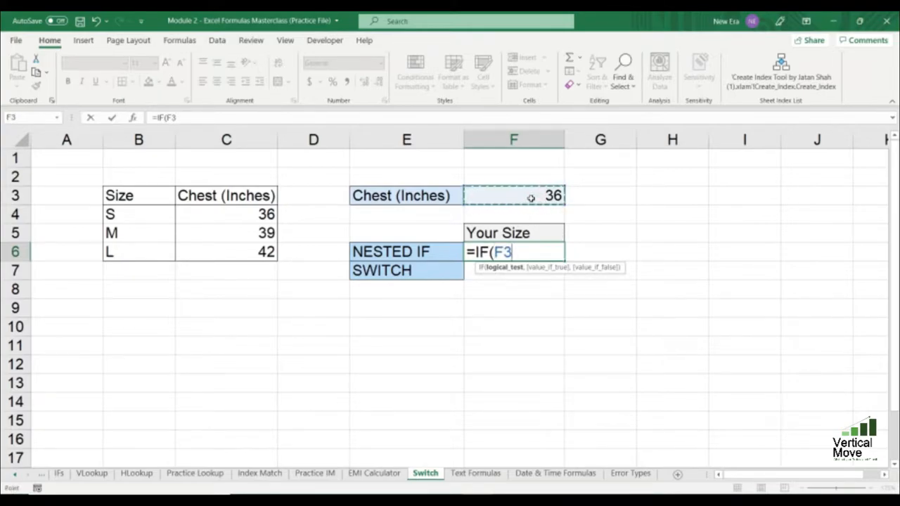
{"action": "type", "text": "=36"}
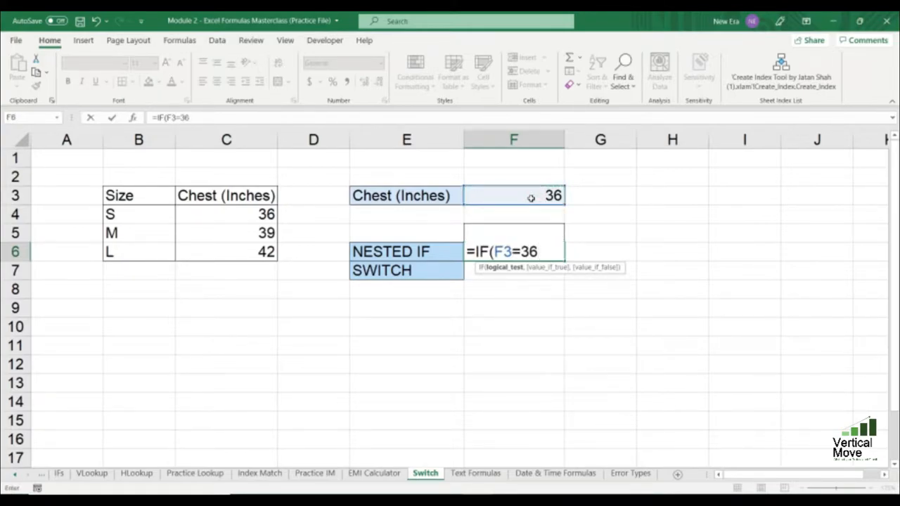
{"action": "type", "text": ",\""}
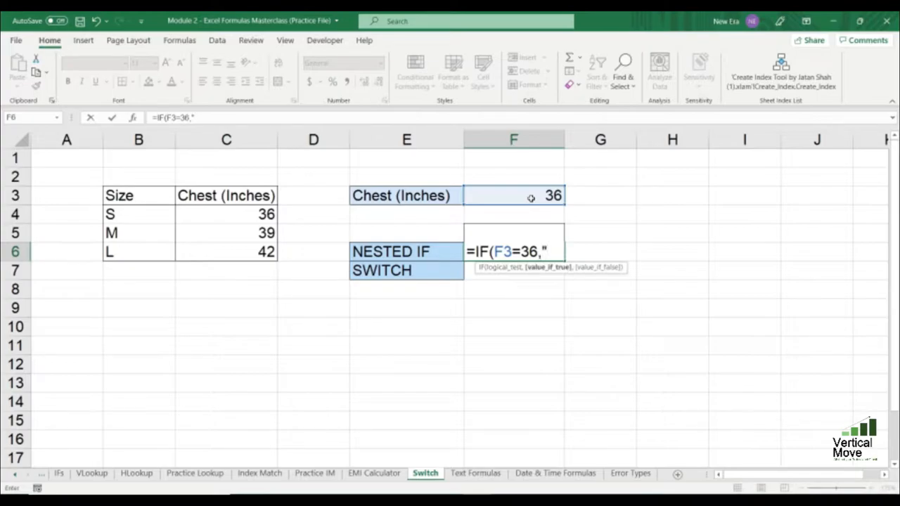
{"action": "type", "text": "S\","}
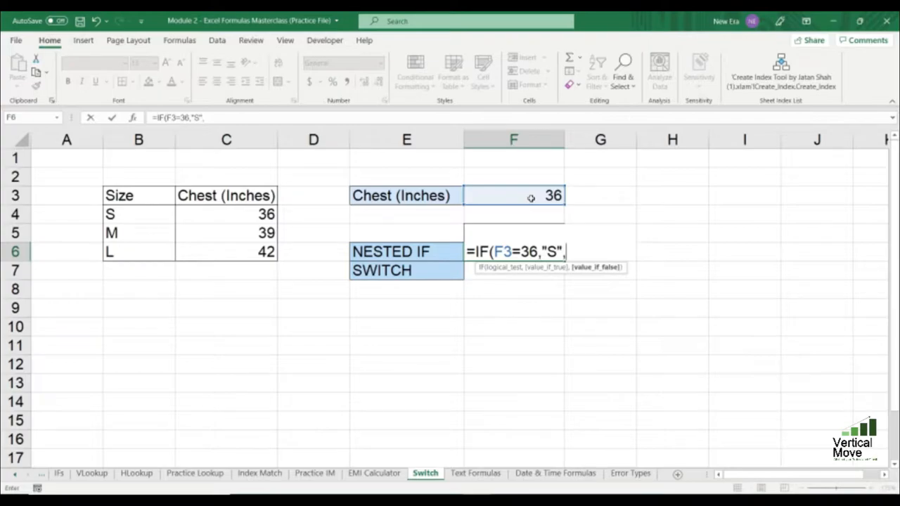
Step: Nest a second IF as the value if false, returning "M" when F3 equals 39
{"action": "type", "text": "if"}
{"action": "key", "text": "Tab"}
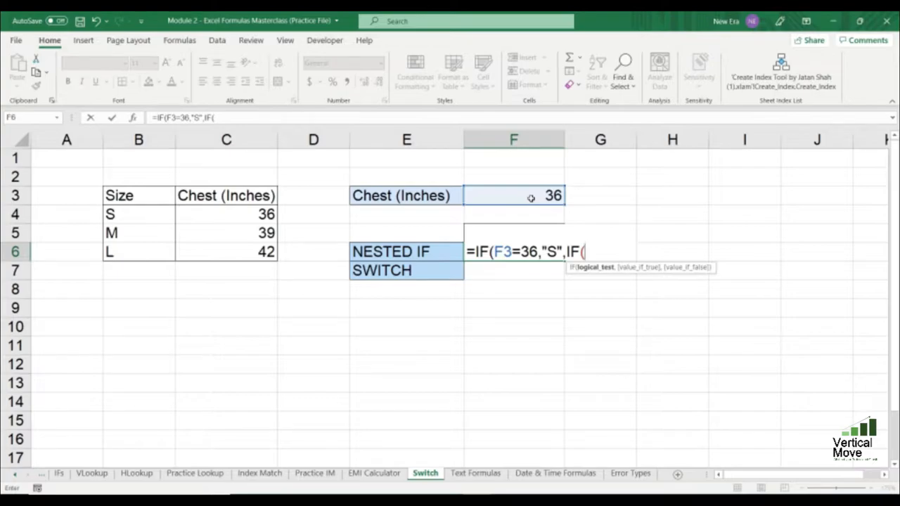
{"action": "left_click", "coordinate": [530, 198]}
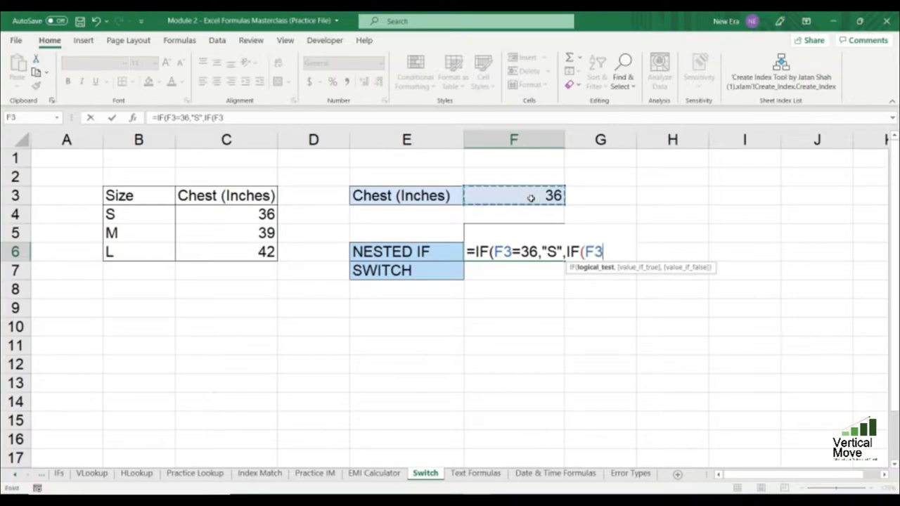
{"action": "type", "text": "="}
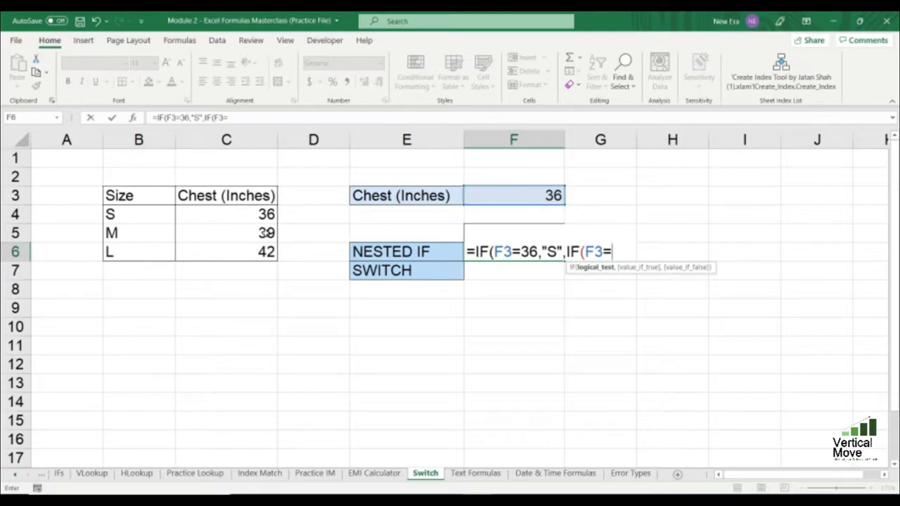
{"action": "type", "text": "39,"}
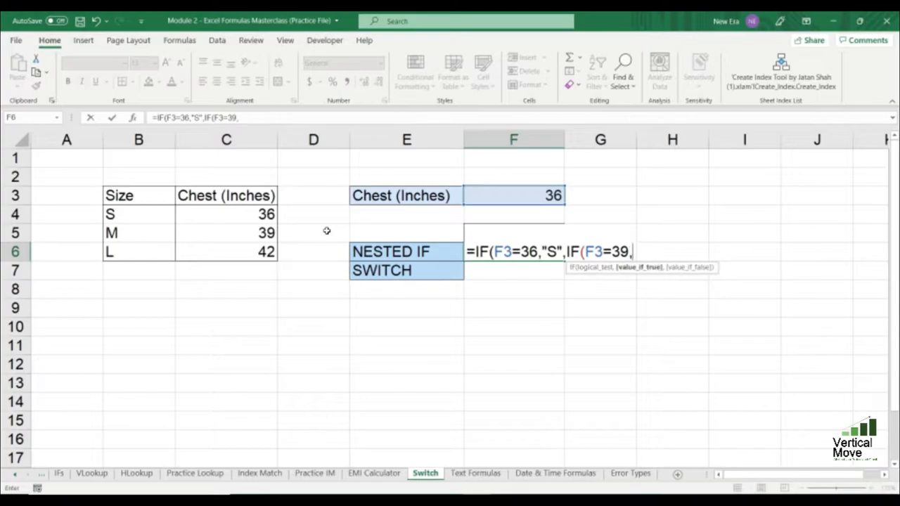
{"action": "type", "text": "\"M\""}
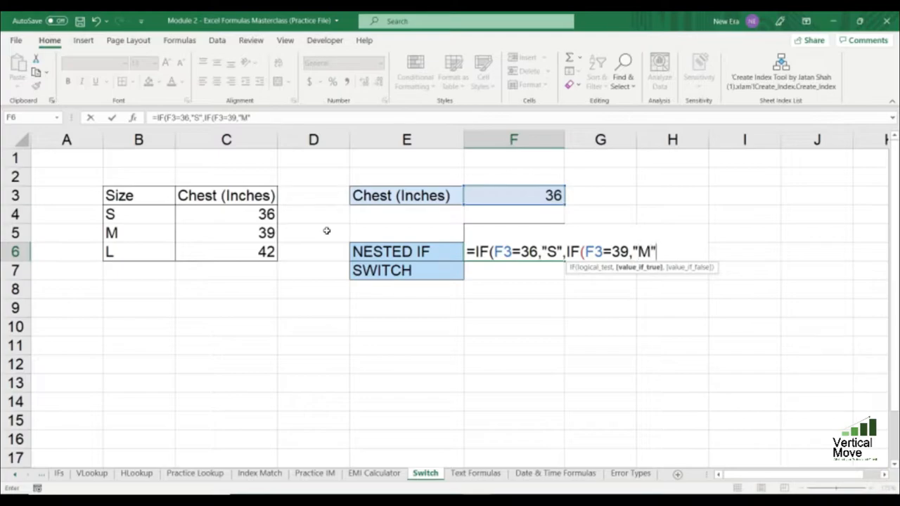
{"action": "type", "text": ","}
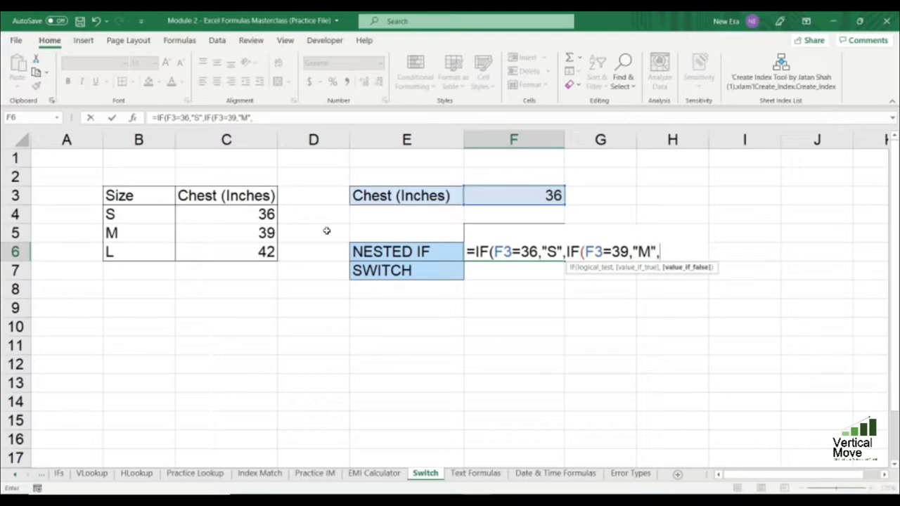
Step: Nest a third IF returning "L" when F3 equals 42, close all three parentheses and enter the formula in F6
{"action": "type", "text": "if"}
{"action": "key", "text": "Tab"}
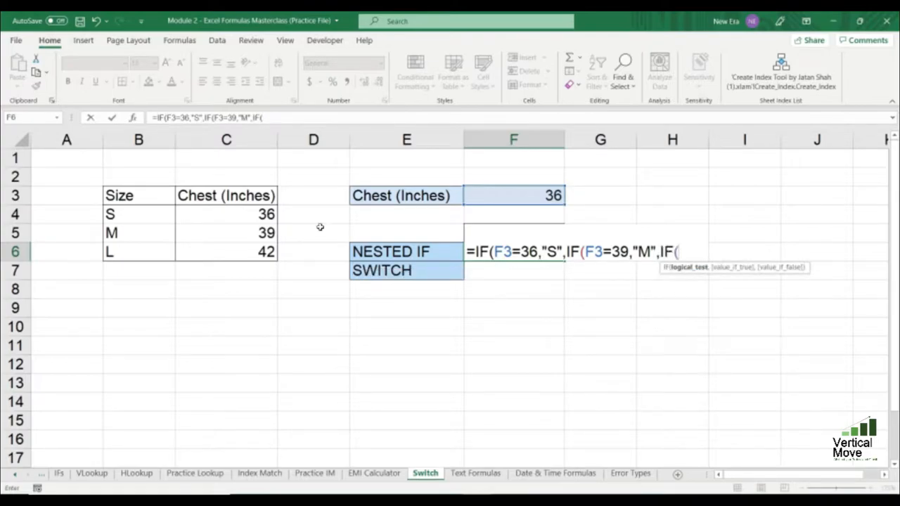
{"action": "left_click", "coordinate": [545, 197]}
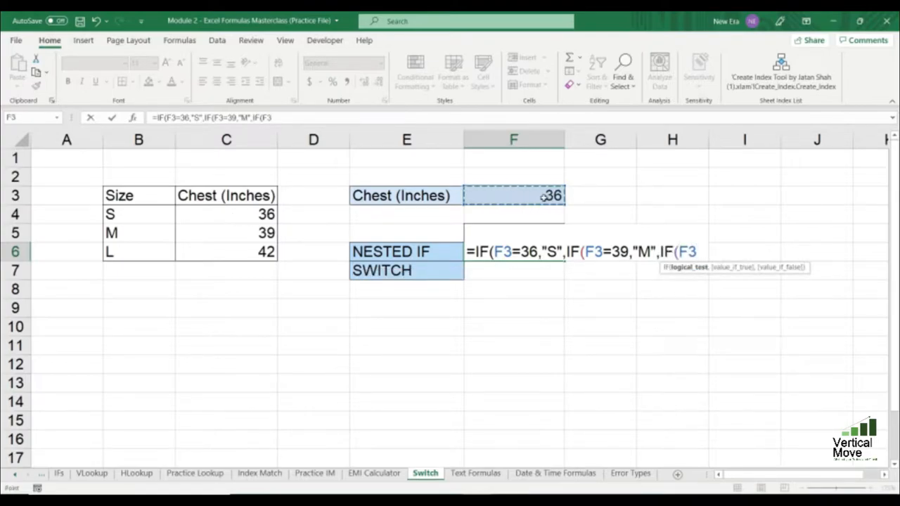
{"action": "type", "text": "="}
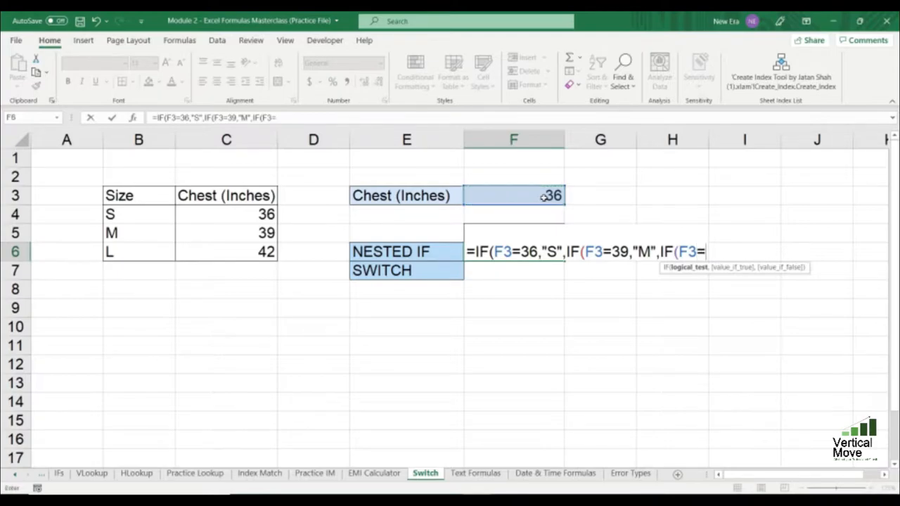
{"action": "type", "text": "42,\"L"}
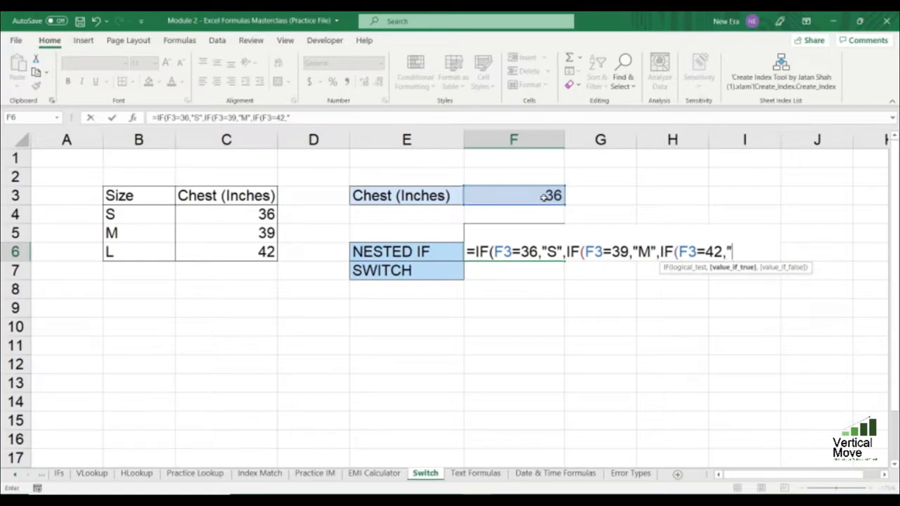
{"action": "type", "text": "\"))"}
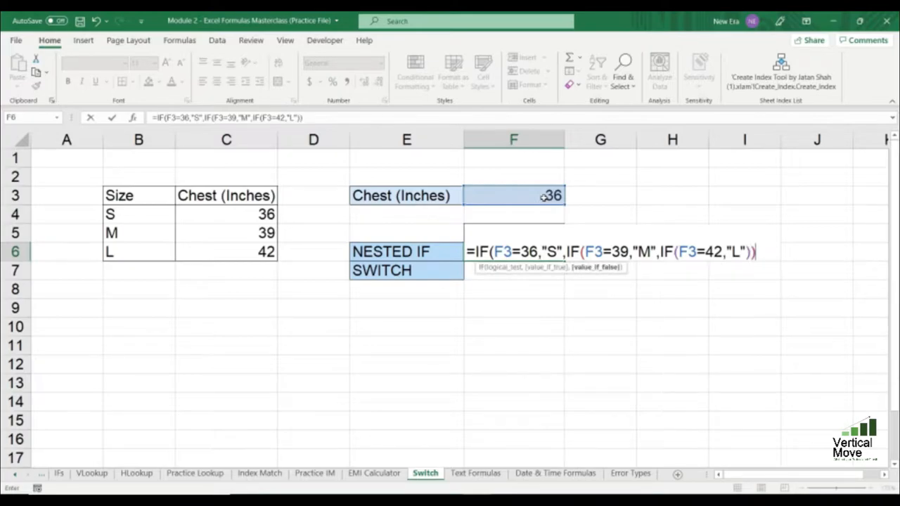
{"action": "type", "text": ")"}
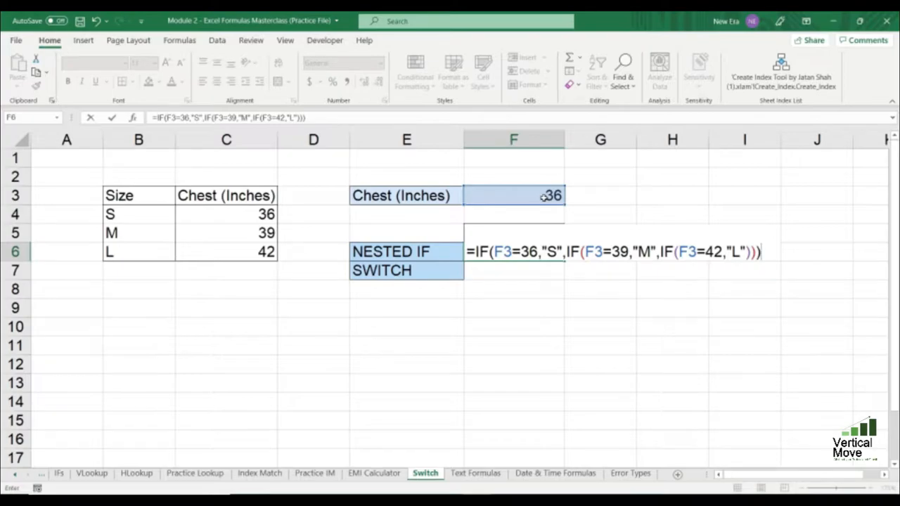
{"action": "key", "text": "Return"}
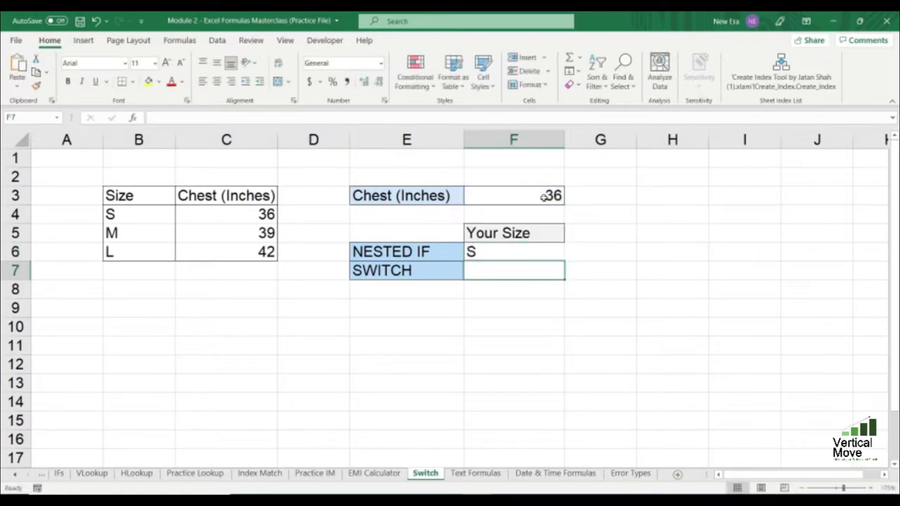
Step: Test the nested IF formula by setting the chest measurement in F3 to 39
{"action": "left_click", "coordinate": [534, 195]}
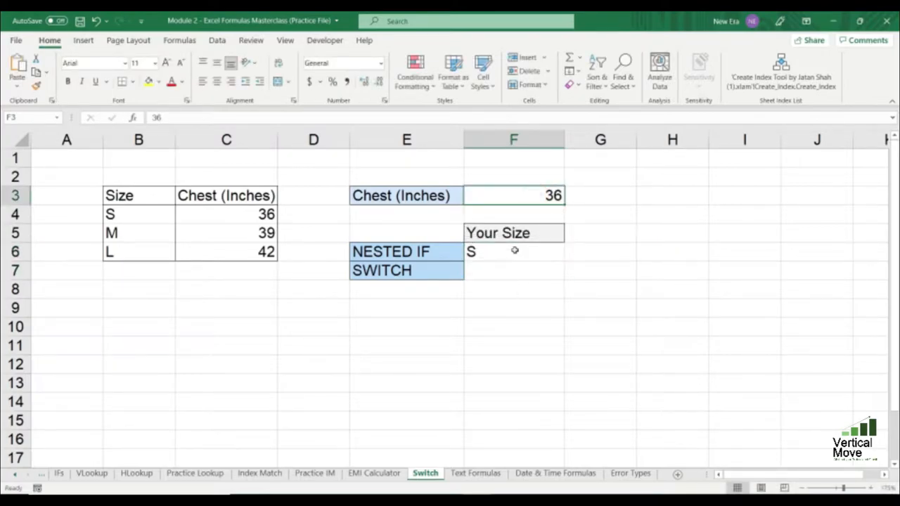
{"action": "key", "text": "Down"}
{"action": "key", "text": "Down"}
{"action": "key", "text": "Down"}
{"action": "key", "text": "Up"}
{"action": "key", "text": "Up"}
{"action": "key", "text": "Up"}
{"action": "type", "text": "39"}
{"action": "key", "text": "Return"}
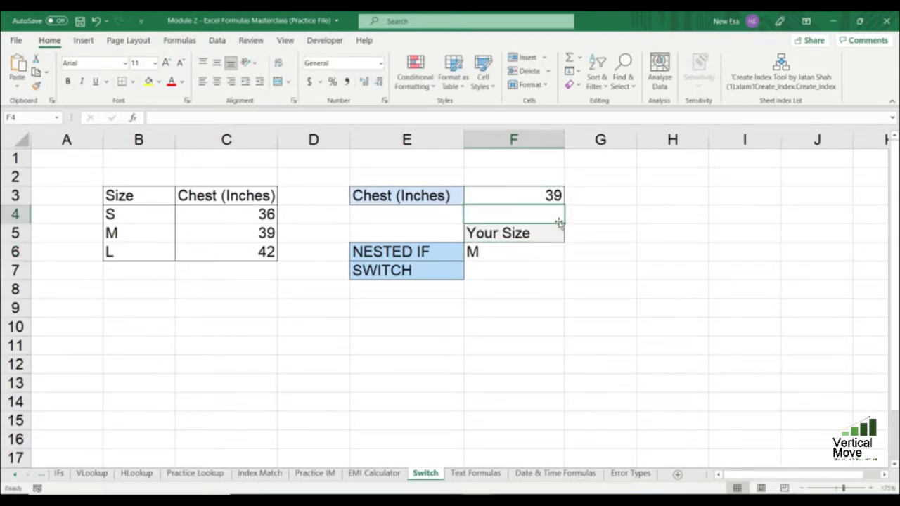
Step: Check the size in F6, and set the chest measurement in F3 to 42 for another test
{"action": "left_click", "coordinate": [541, 250]}
{"action": "left_click", "coordinate": [542, 191]}
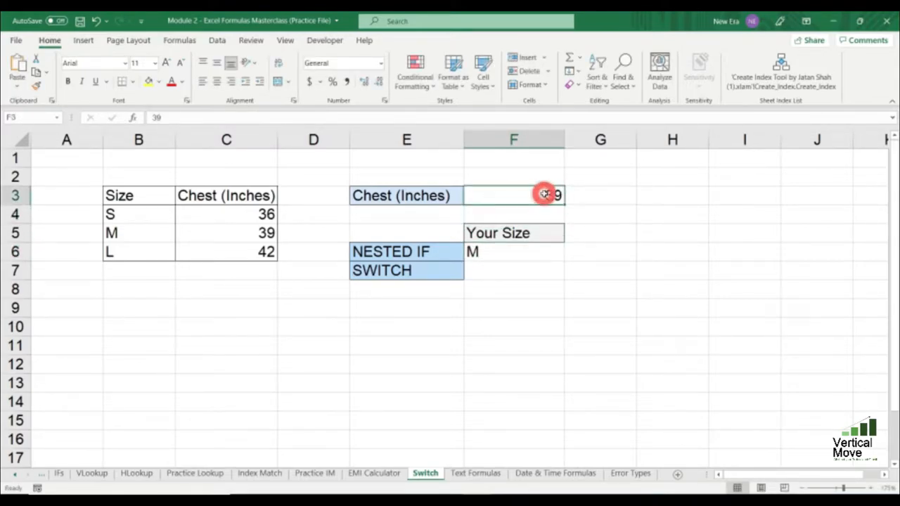
{"action": "type", "text": "42"}
{"action": "key", "text": "Return"}
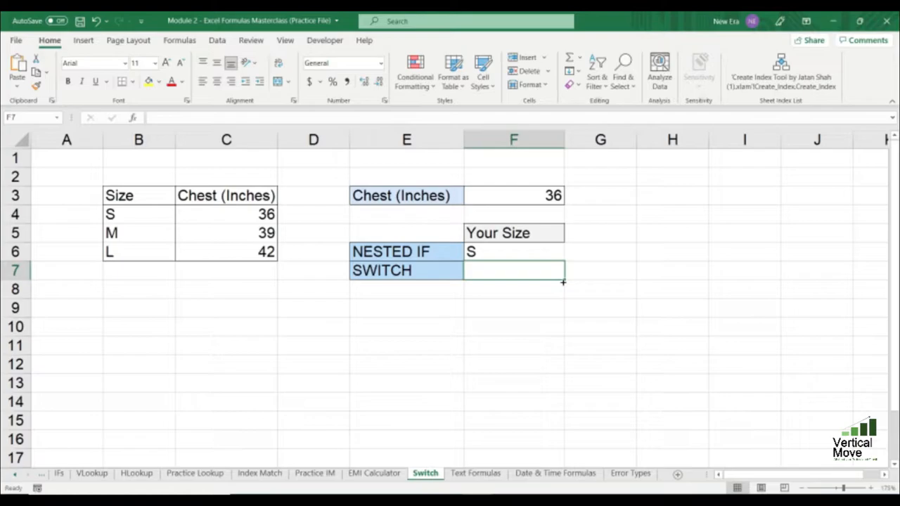
Step: Start a SWITCH formula in F7 with the chest measurement in F3 as the expression
{"action": "type", "text": "="}
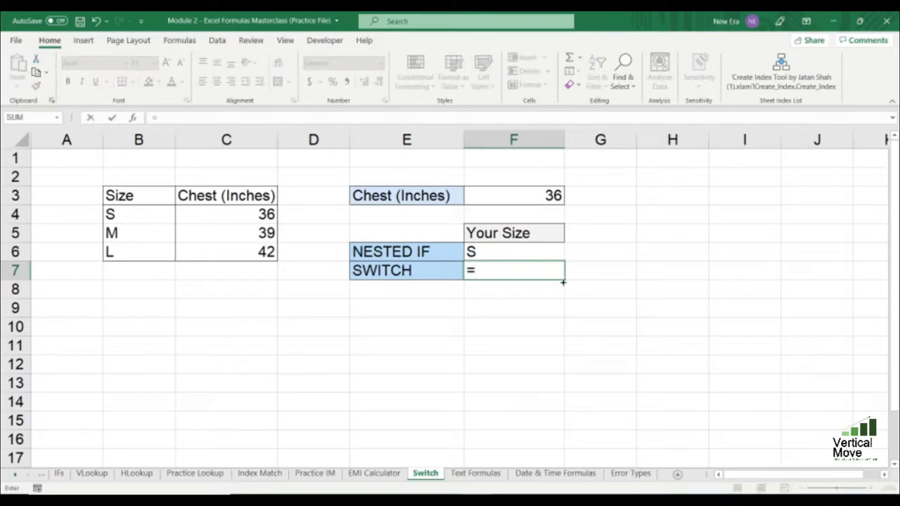
{"action": "type", "text": "switch"}
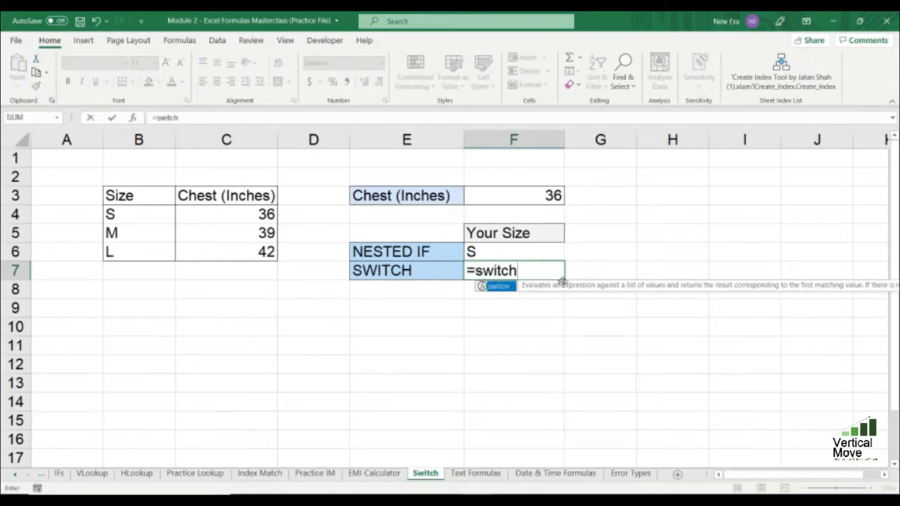
{"action": "key", "text": "Tab"}
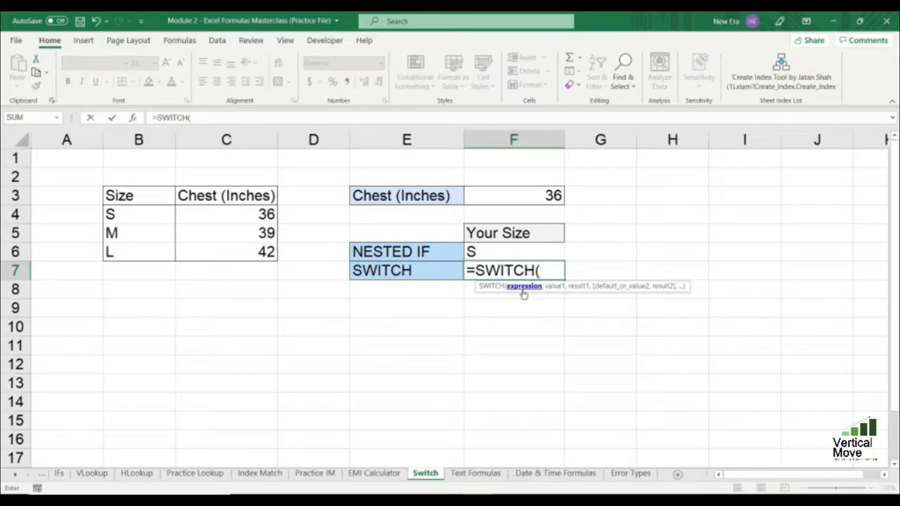
{"action": "left_click", "coordinate": [537, 194]}
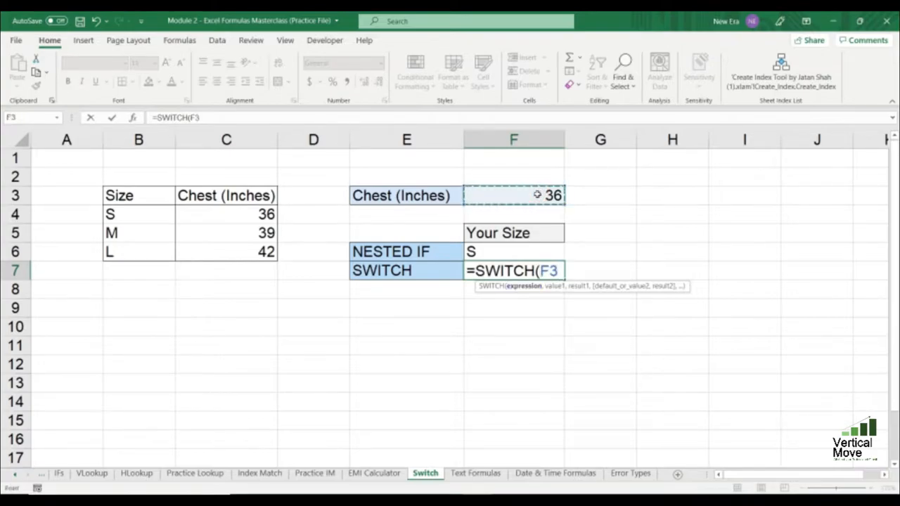
{"action": "type", "text": ","}
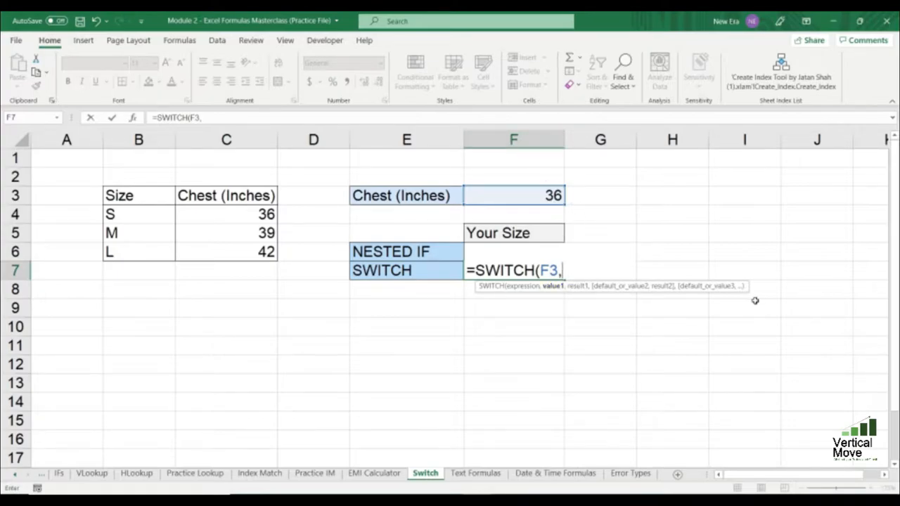
Step: Add the value and result pairs 36 "S", 39 "M" and 42 "L" to the SWITCH formula and close the parenthesis
{"action": "type", "text": "36,"}
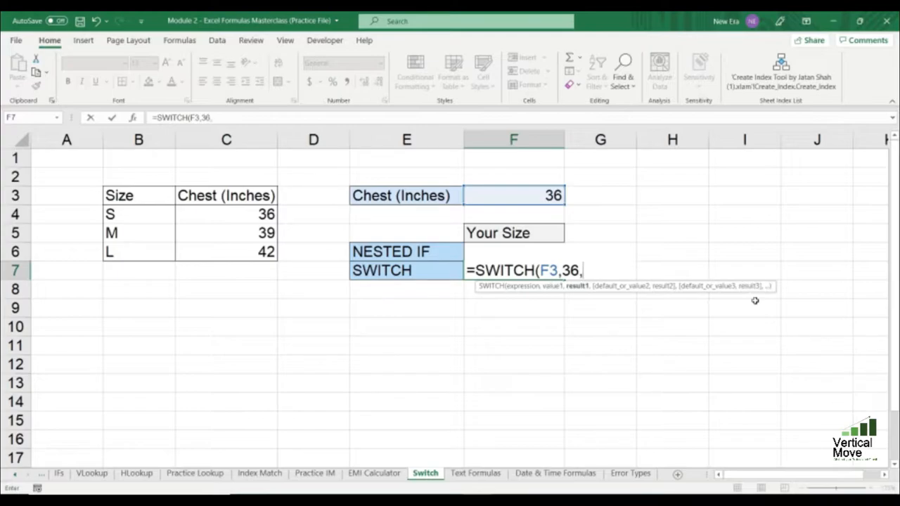
{"action": "type", "text": "\"S\","}
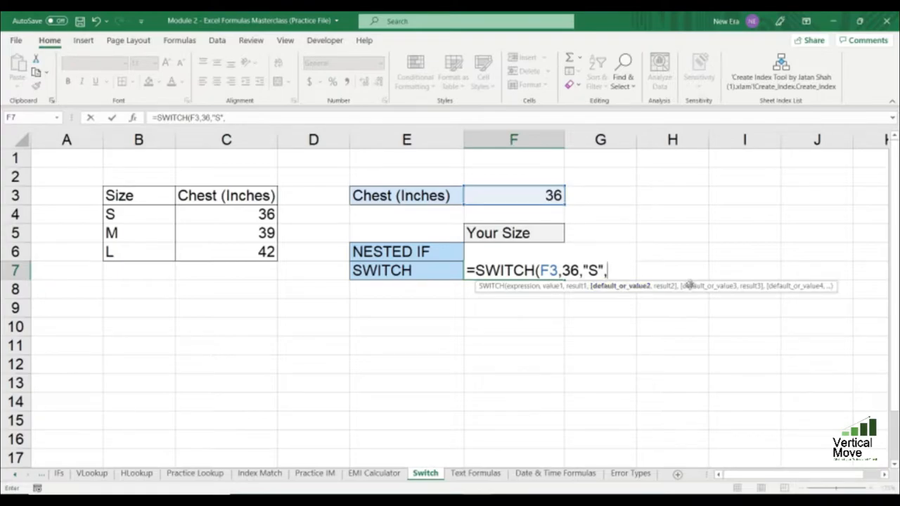
{"action": "type", "text": "39,\"M"}
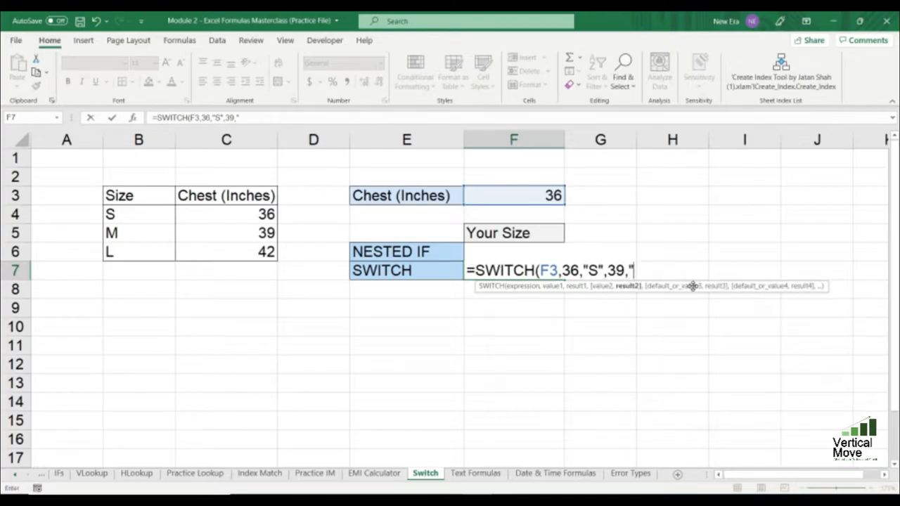
{"action": "type", "text": "\","}
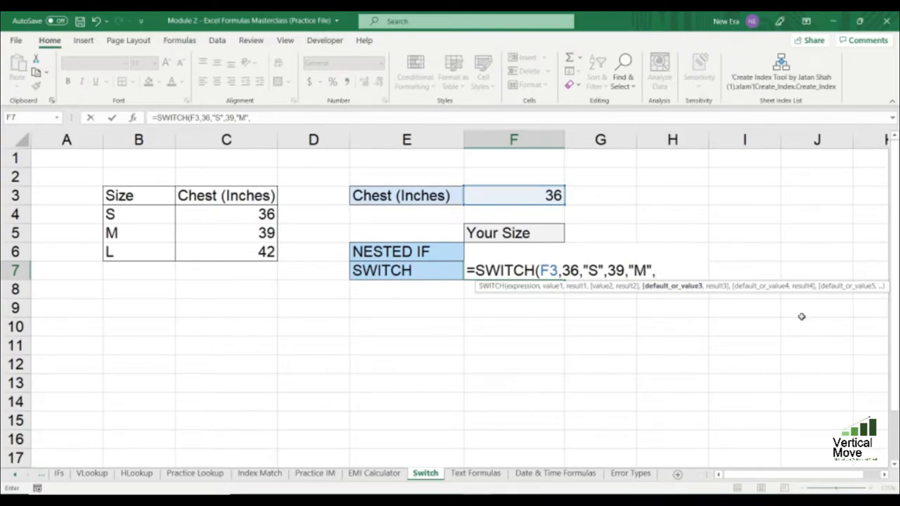
{"action": "type", "text": "42,"}
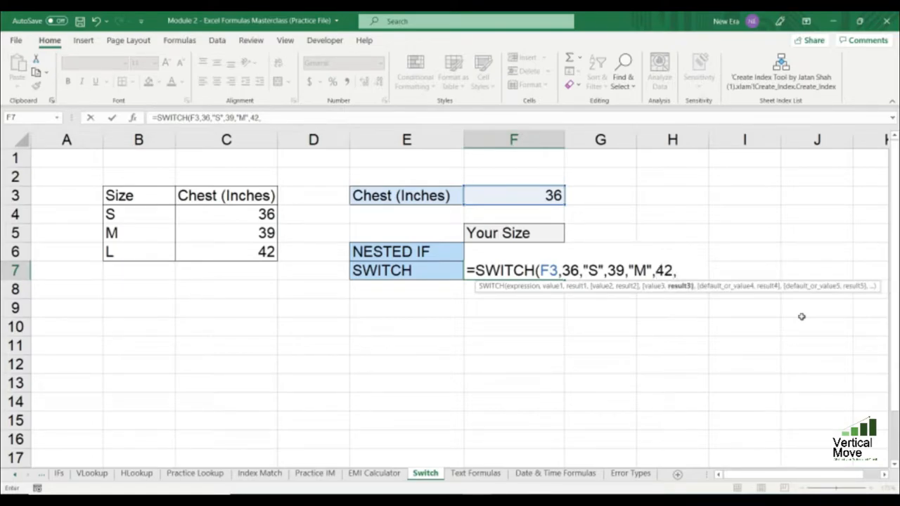
{"action": "type", "text": "\"L\")"}
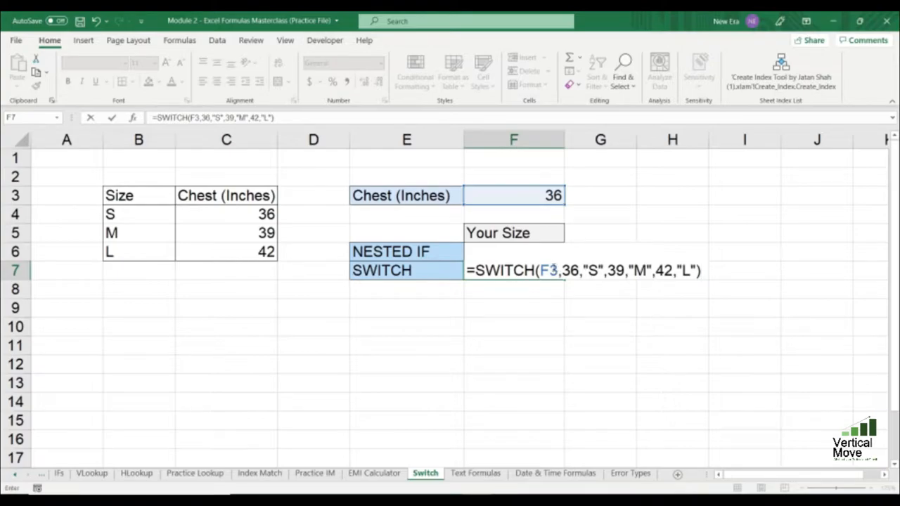
Step: Review the expression and each value and result argument of the SWITCH formula, and enter it in F7
{"action": "double_click", "coordinate": [548, 270]}
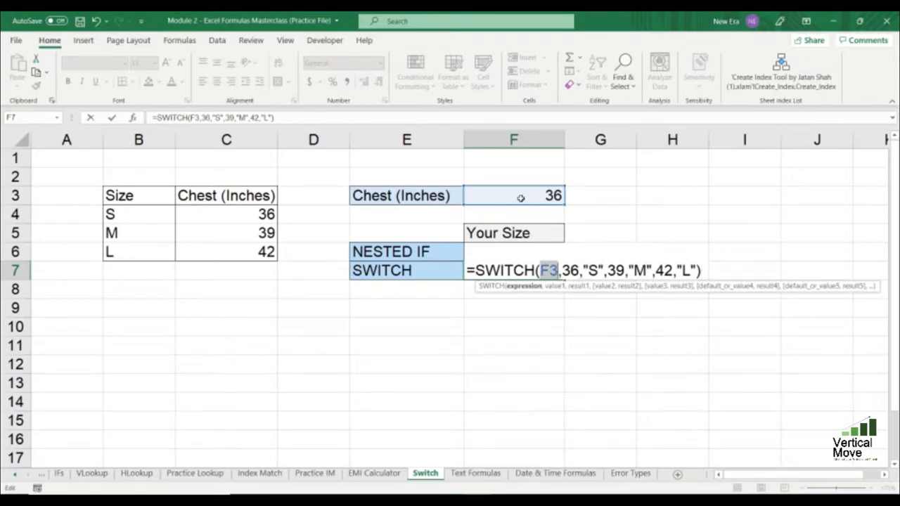
{"action": "left_click", "coordinate": [569, 271]}
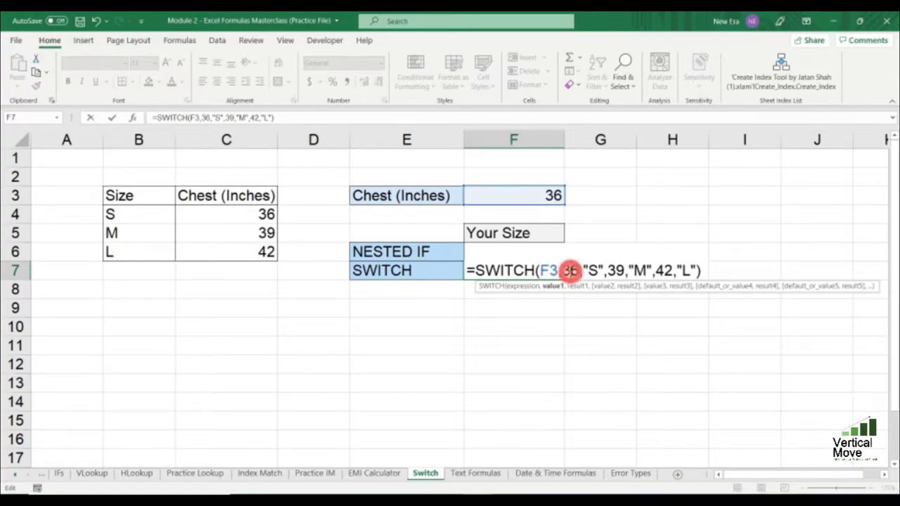
{"action": "left_click", "coordinate": [595, 270]}
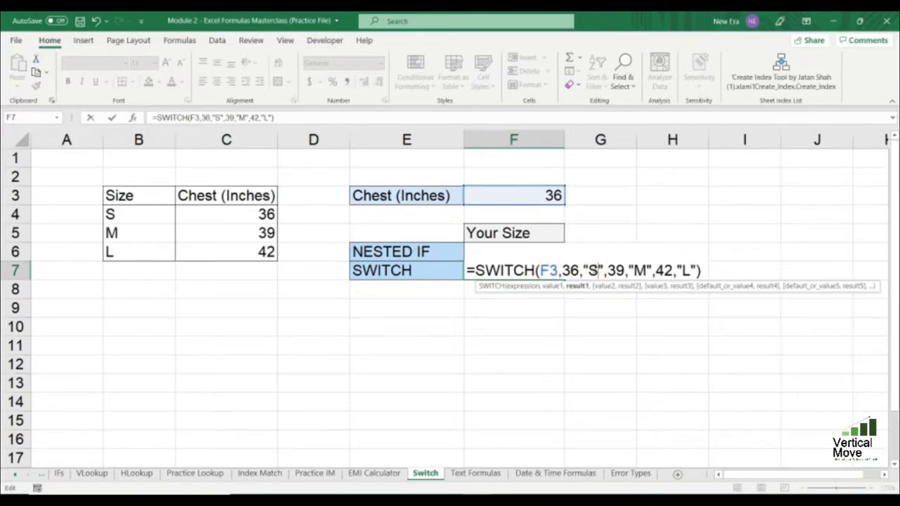
{"action": "left_click", "coordinate": [614, 271]}
{"action": "left_click", "coordinate": [641, 271]}
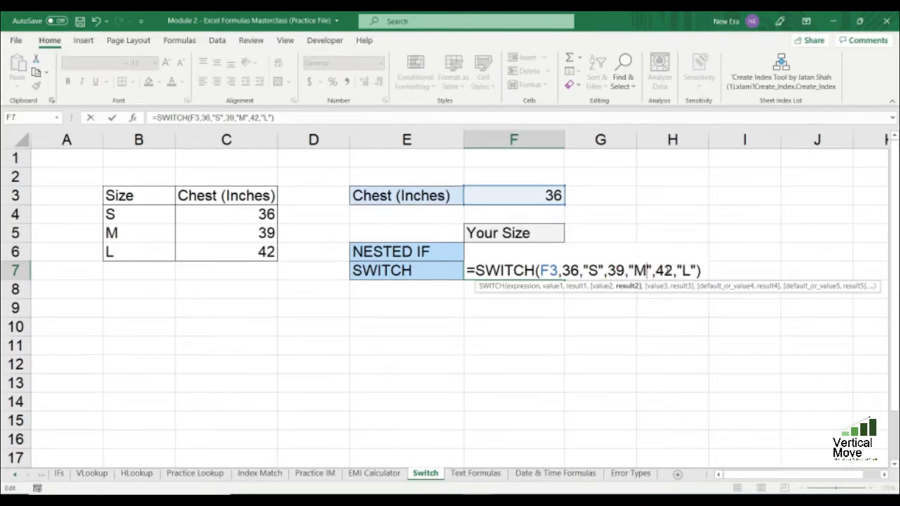
{"action": "left_click", "coordinate": [664, 269]}
{"action": "left_click", "coordinate": [688, 269]}
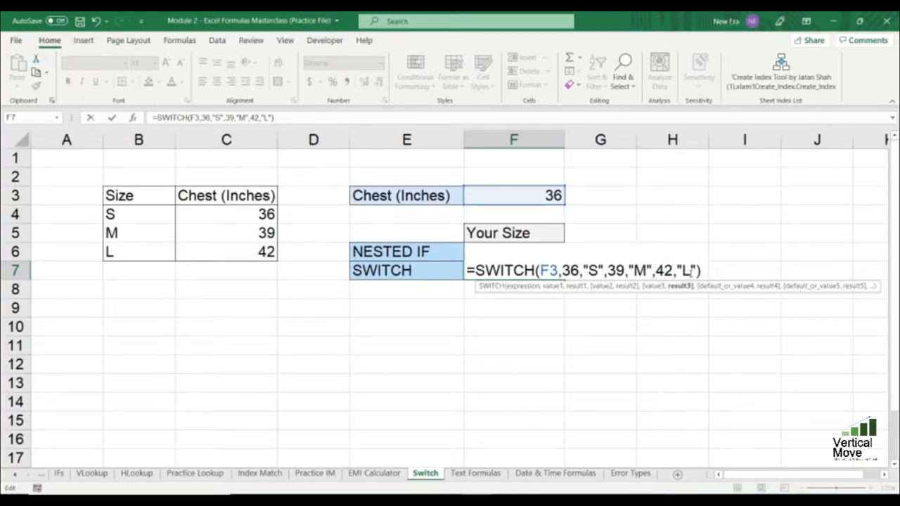
{"action": "key", "text": "Return"}
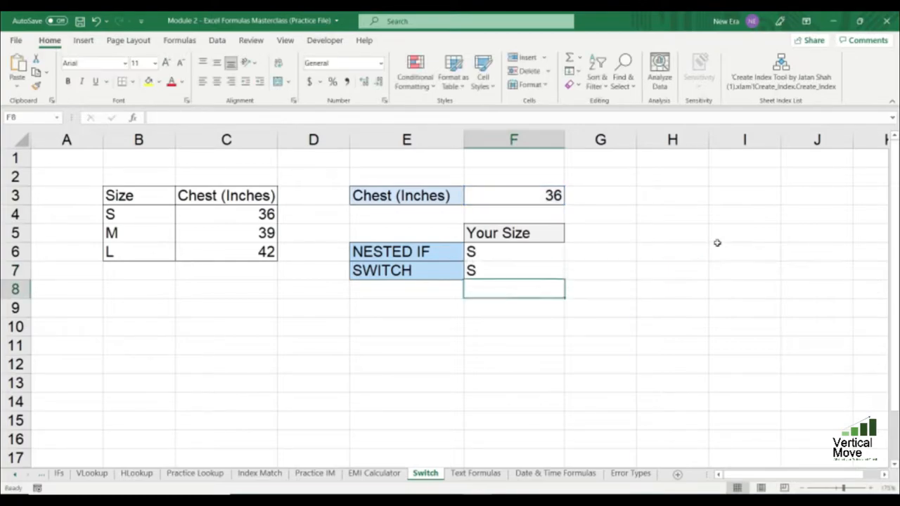
Step: Test both size formulas by setting the chest measurement in F3 to 39, followed by 42
{"action": "left_click", "coordinate": [552, 196]}
{"action": "type", "text": "39"}
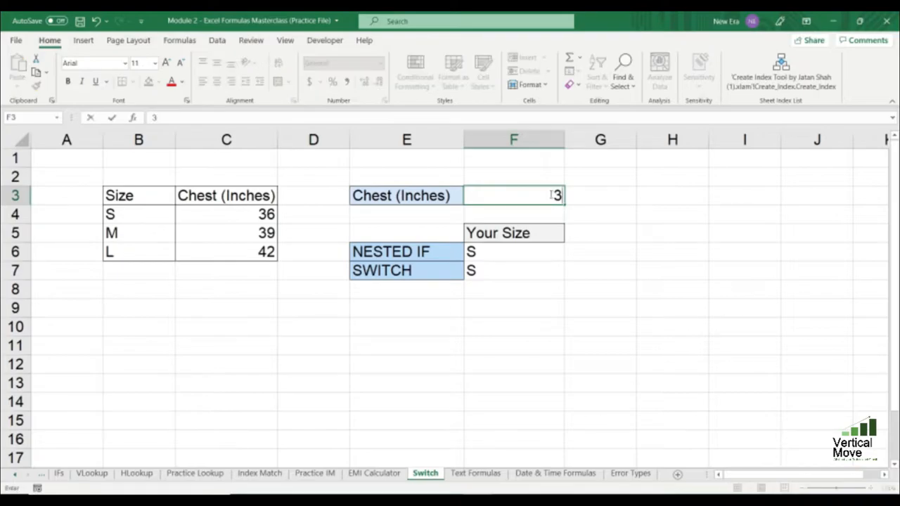
{"action": "key", "text": "Return"}
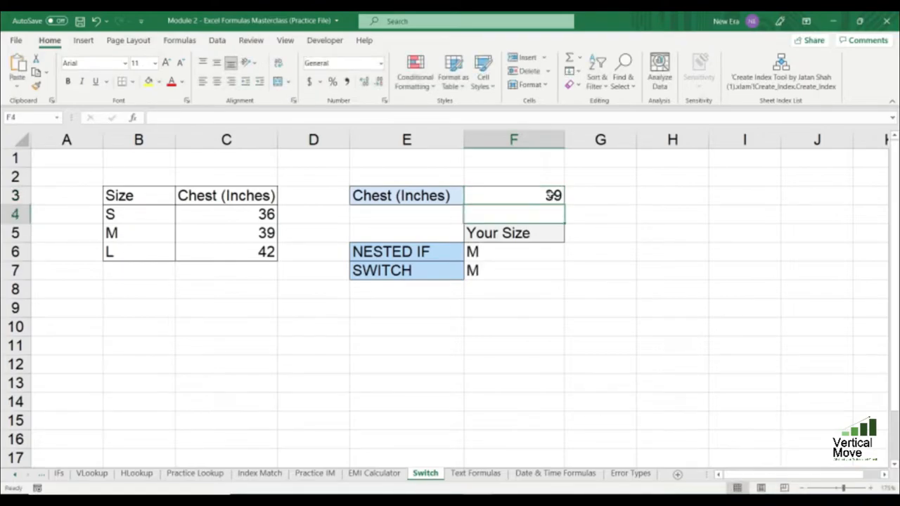
{"action": "left_click", "coordinate": [550, 195]}
{"action": "type", "text": "42"}
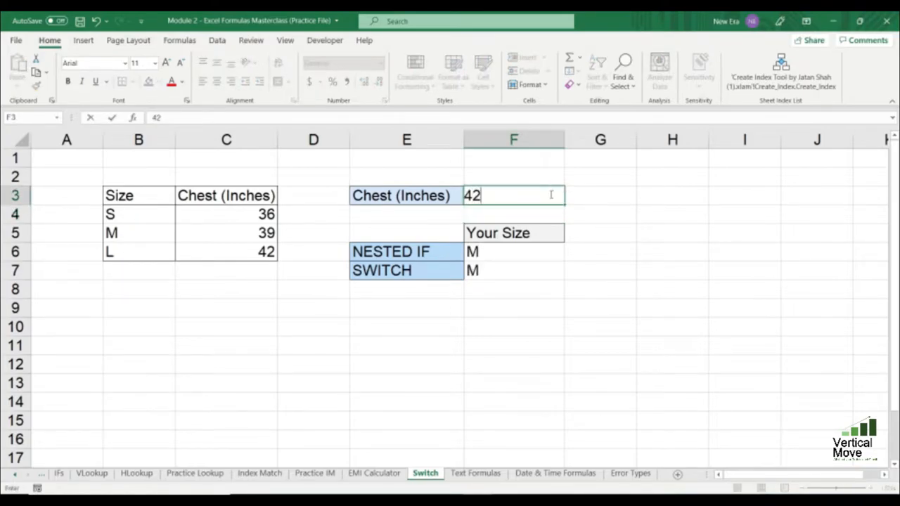
{"action": "key", "text": "Return"}
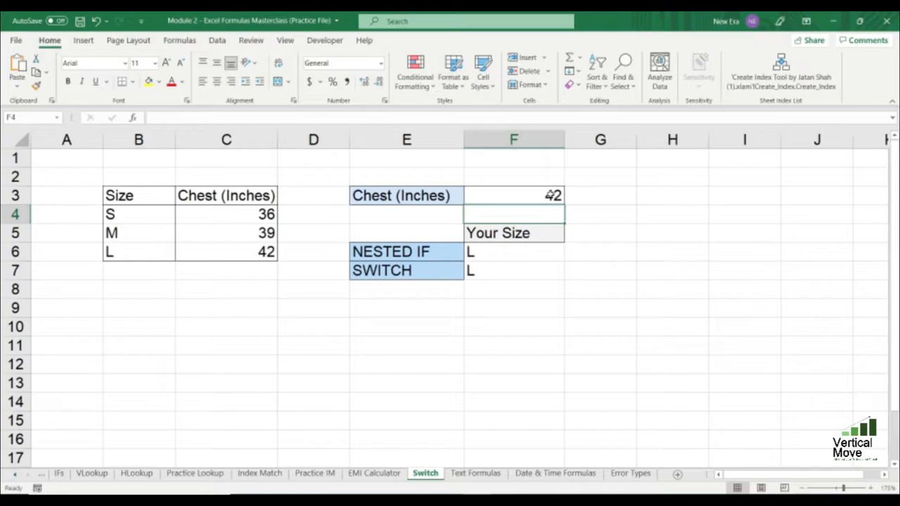
Step: List the comparison operators =, <>, > and < as text in cells H3 to H6
{"action": "left_click", "coordinate": [648, 199]}
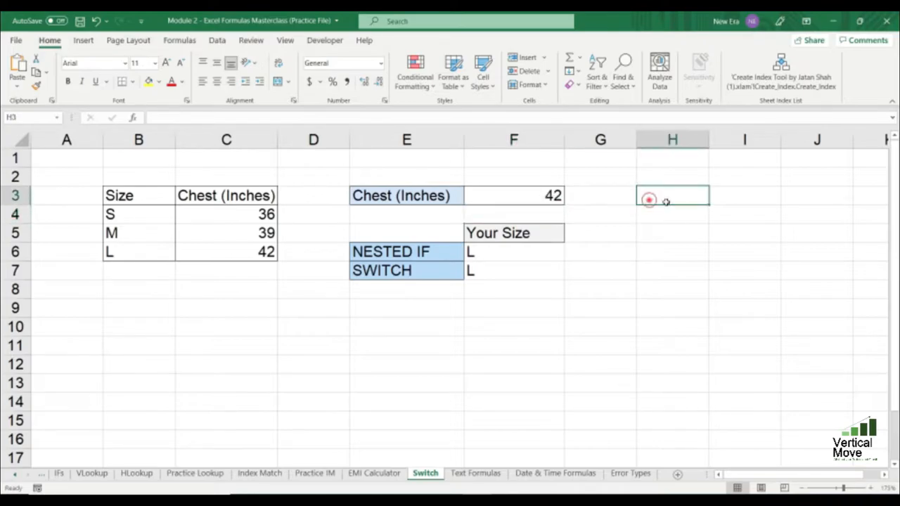
{"action": "type", "text": "'"}
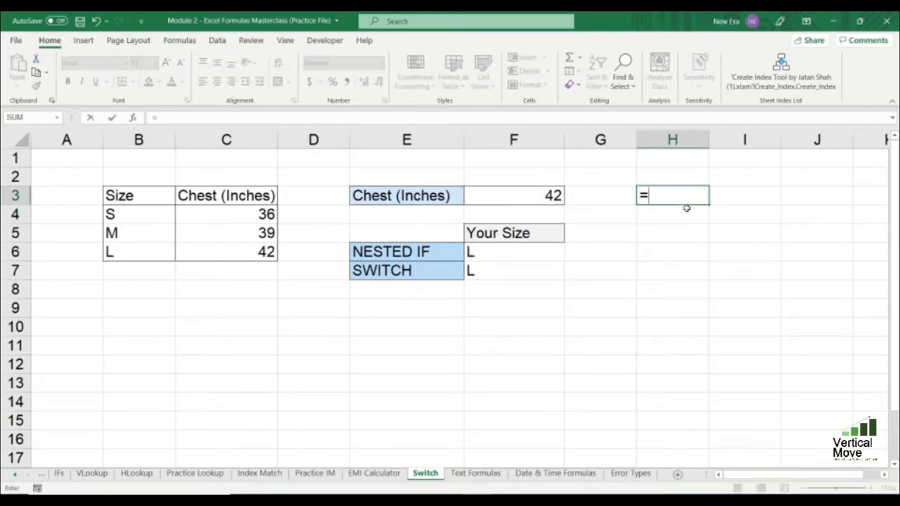
{"action": "type", "text": "="}
{"action": "key", "text": "Return"}
{"action": "type", "text": "<>"}
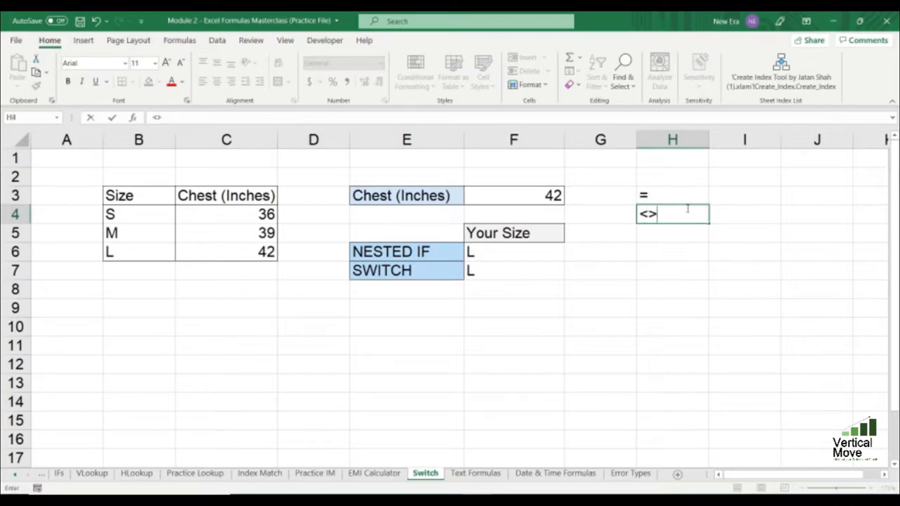
{"action": "key", "text": "Return"}
{"action": "type", "text": ">"}
{"action": "key", "text": "Return"}
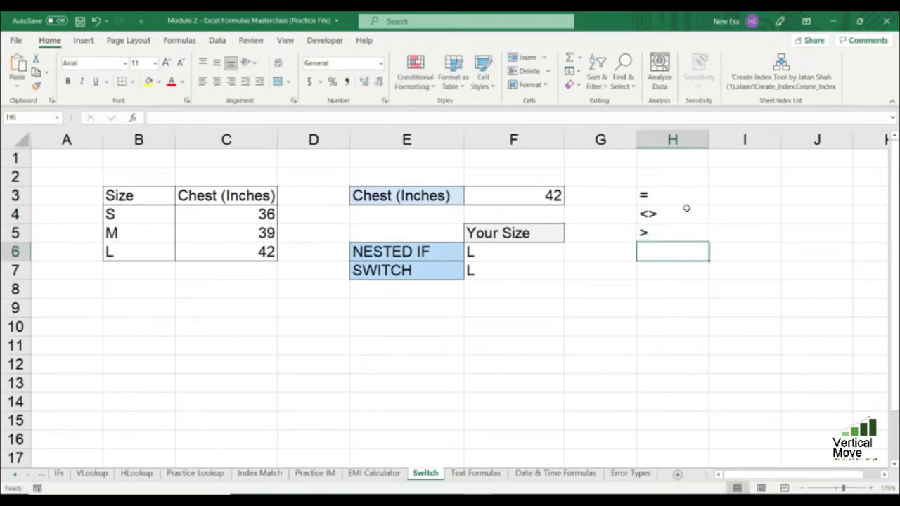
{"action": "type", "text": "<"}
{"action": "key", "text": "Return"}
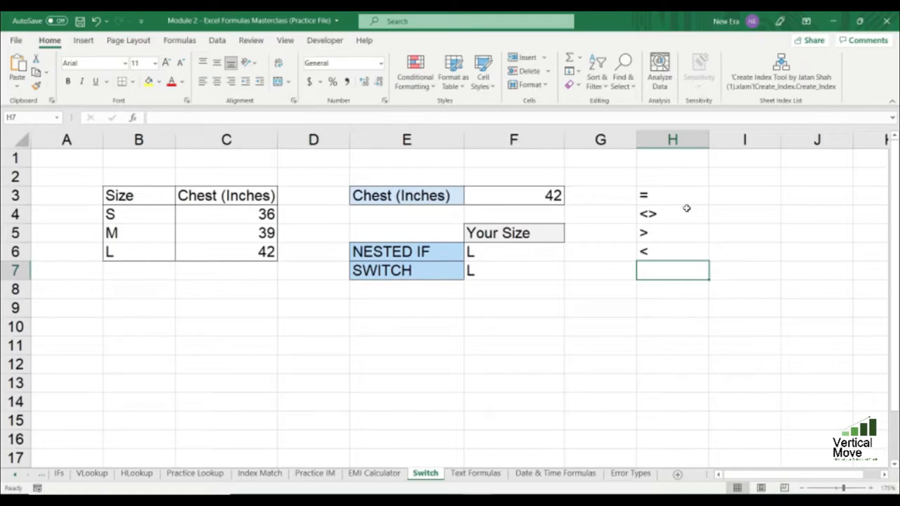
Step: Add the operators >= and <= to the list in cells H7 and H8
{"action": "key", "text": "alt"}
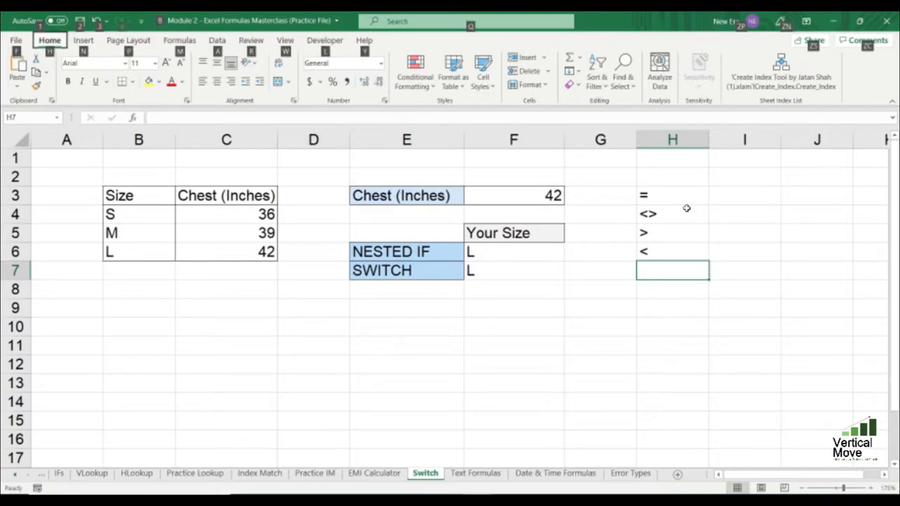
{"action": "key", "text": "alt"}
{"action": "type", "text": ">="}
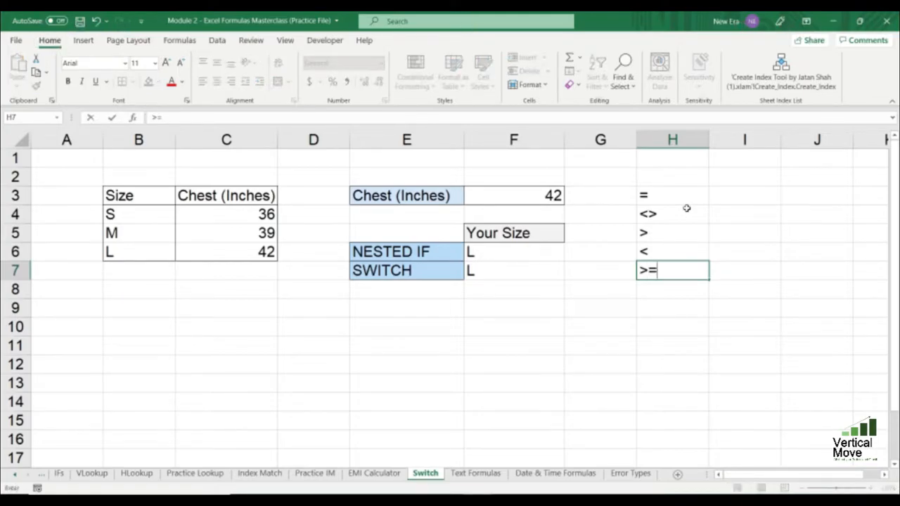
{"action": "key", "text": "Return"}
{"action": "type", "text": "<="}
{"action": "key", "text": "Return"}
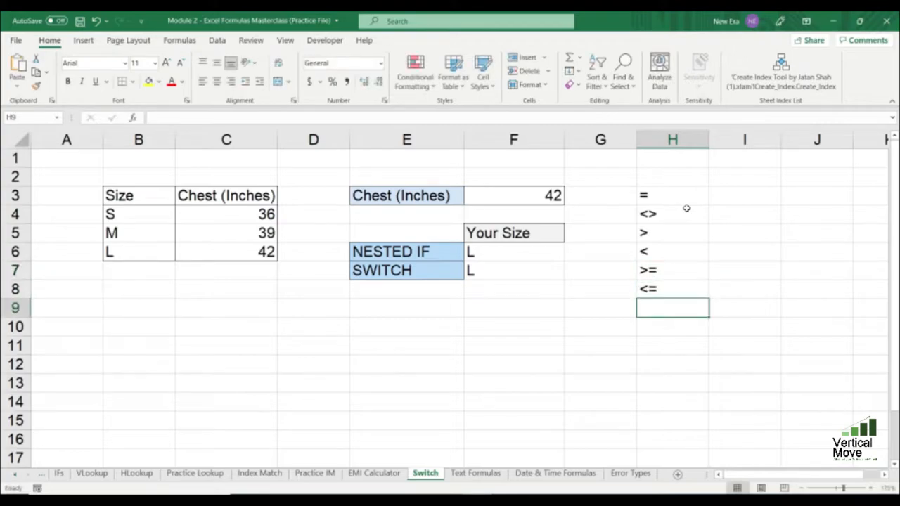
{"action": "key", "text": "Up"}
{"action": "key", "text": "Up"}
{"action": "key", "text": "Up"}
{"action": "key", "text": "Up"}
{"action": "key", "text": "Up"}
{"action": "key", "text": "Up"}
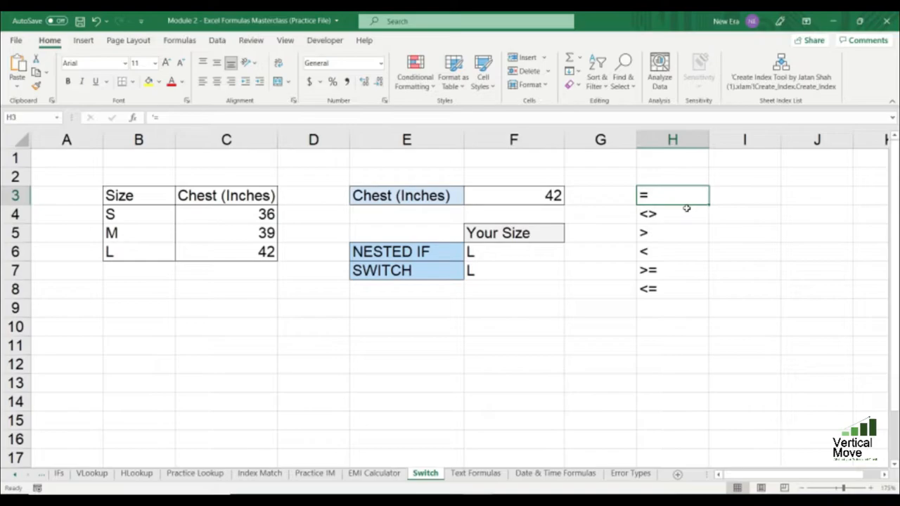
{"action": "key", "text": "Left"}
{"action": "key", "text": "Left"}
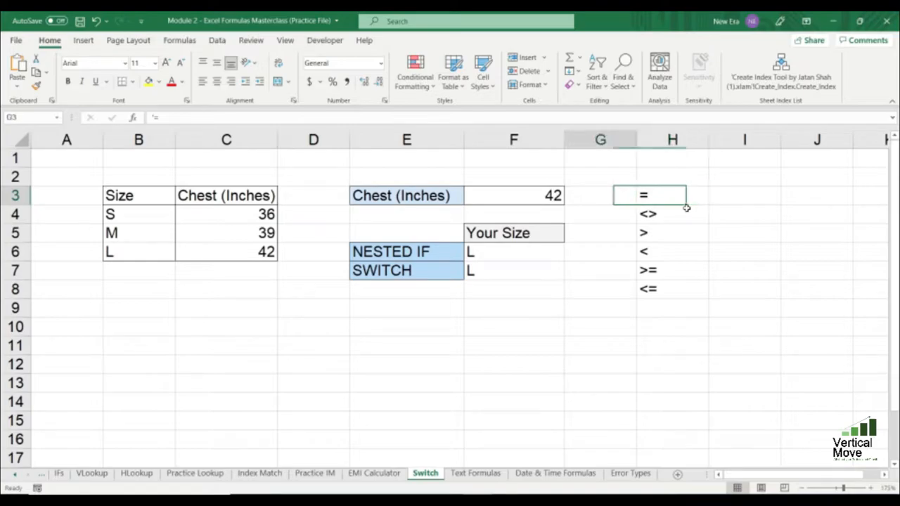
{"action": "key", "text": "Down"}
{"action": "key", "text": "Down"}
{"action": "key", "text": "Down"}
{"action": "key", "text": "Left"}
{"action": "key", "text": "Right"}
{"action": "key", "text": "Right"}
{"action": "key", "text": "Right"}
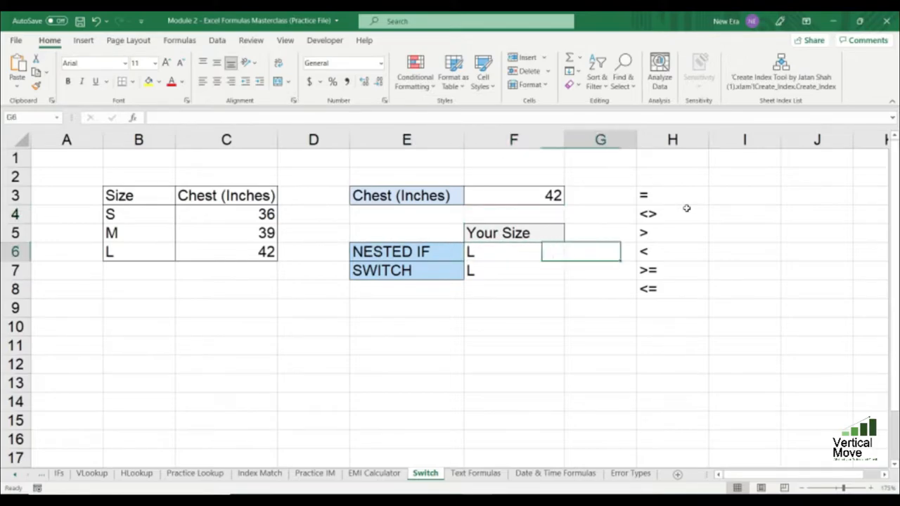
{"action": "key", "text": "Left"}
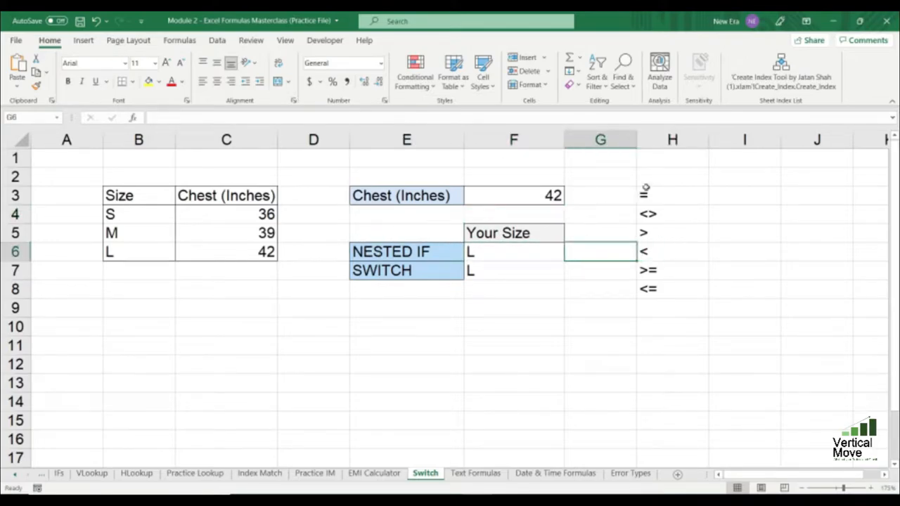
Step: Highlight the equals operator in H3 with a yellow fill and select the NESTED IF label in E6
{"action": "left_click", "coordinate": [653, 201]}
{"action": "left_click", "coordinate": [149, 82]}
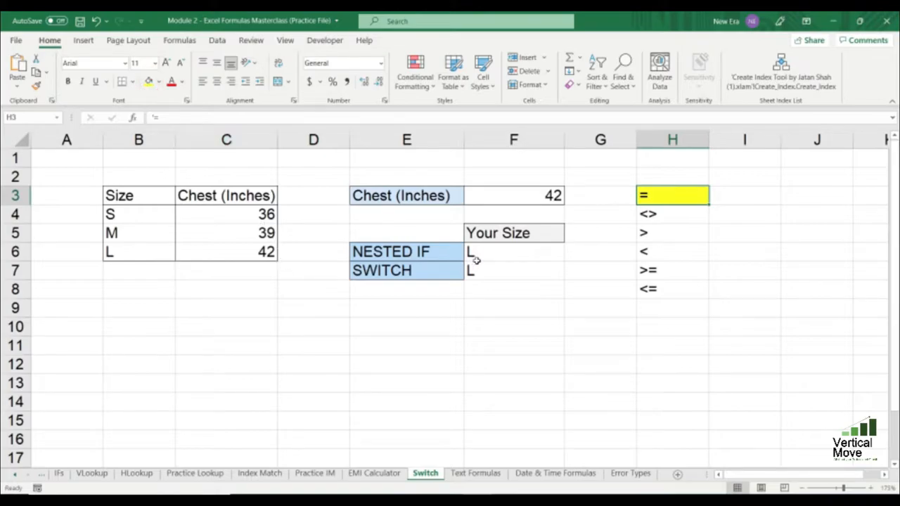
{"action": "left_click", "coordinate": [434, 254]}
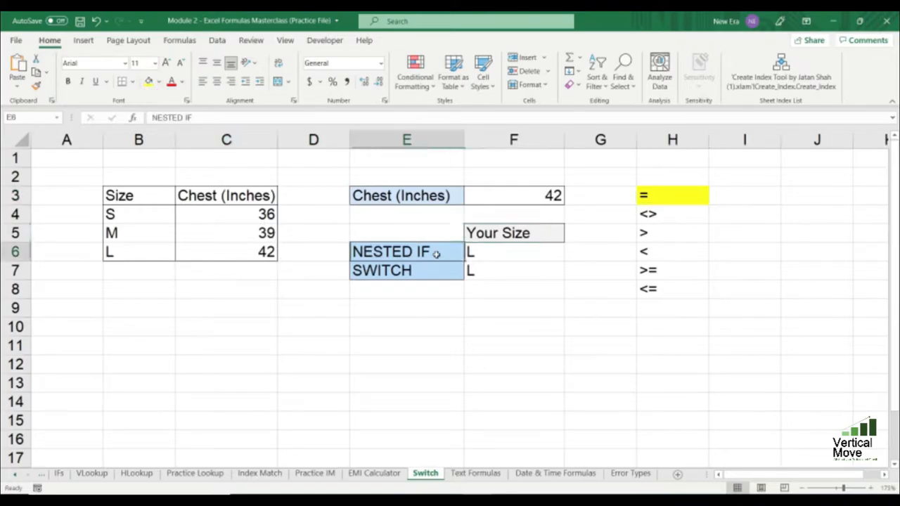
Step: Compare the nested IF formula in F6 and the SWITCH formula in F7 against the comparison operators listed in H3 to H8
{"action": "left_click", "coordinate": [514, 257]}
{"action": "left_click", "coordinate": [654, 203]}
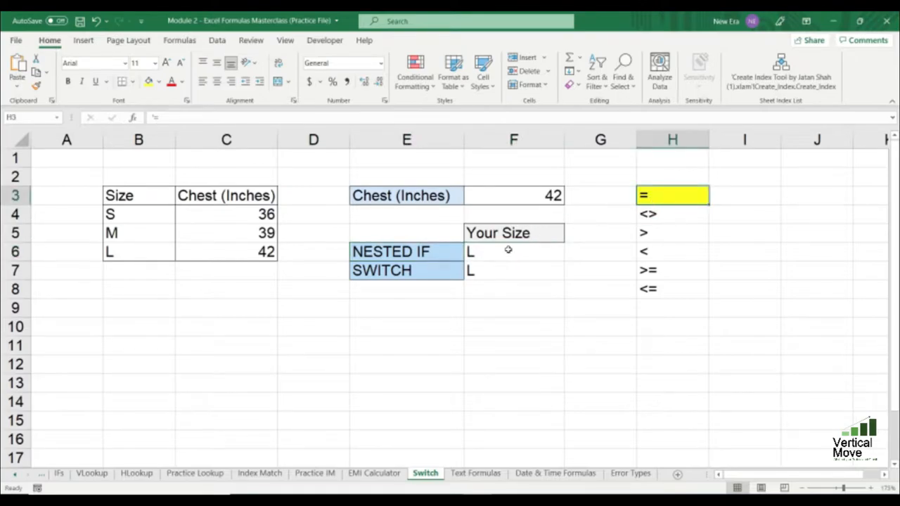
{"action": "left_click", "coordinate": [395, 255]}
{"action": "left_click", "coordinate": [404, 272]}
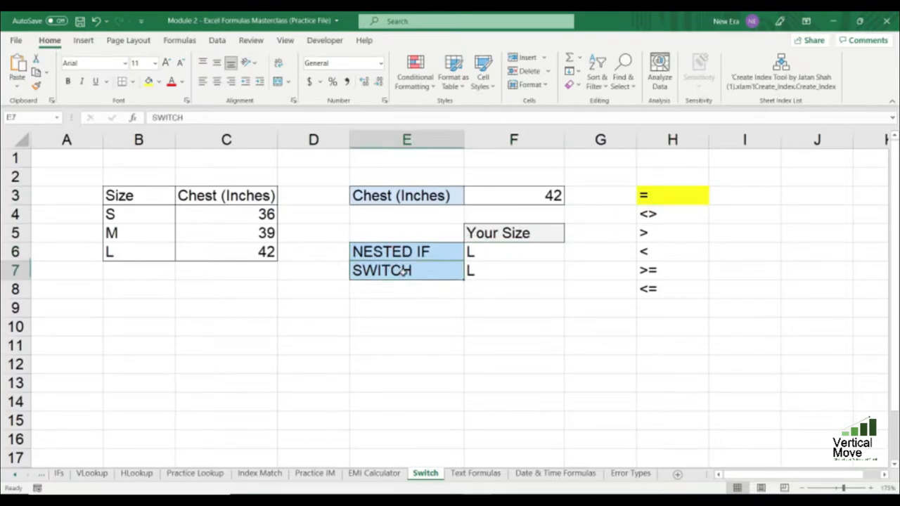
{"action": "left_click", "coordinate": [486, 272]}
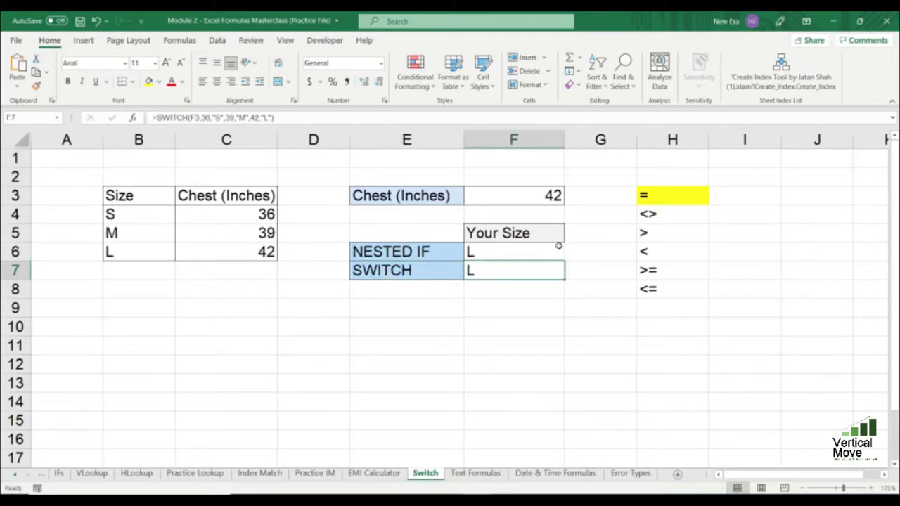
{"action": "left_click", "coordinate": [502, 253]}
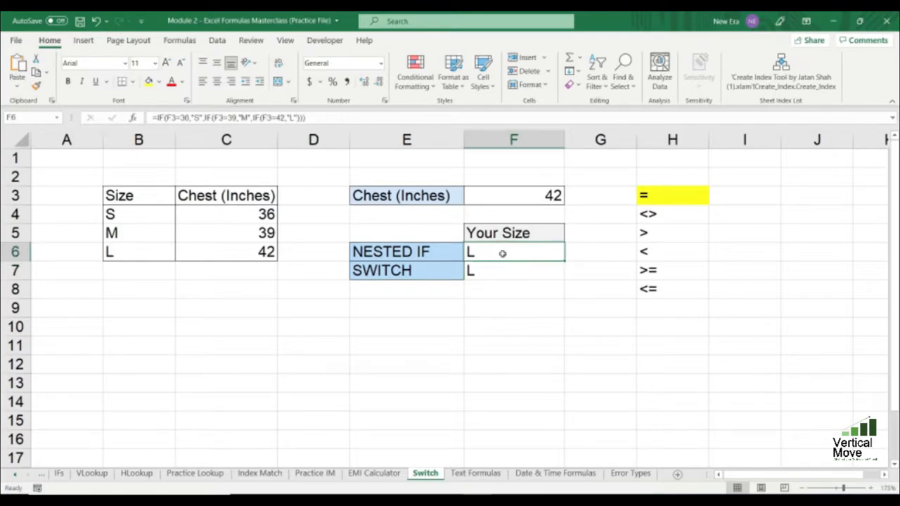
{"action": "left_click", "coordinate": [645, 213]}
{"action": "left_click", "coordinate": [647, 232]}
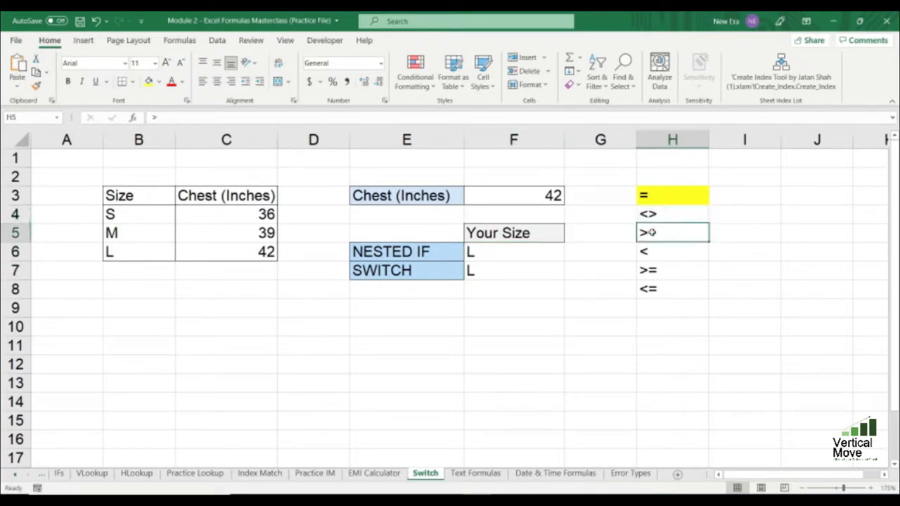
{"action": "left_click", "coordinate": [653, 252]}
{"action": "left_click", "coordinate": [659, 270]}
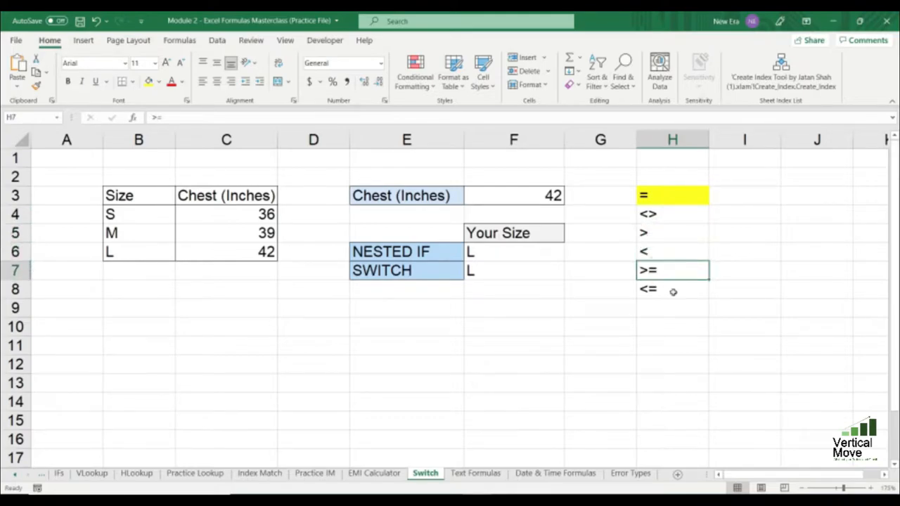
{"action": "left_click", "coordinate": [501, 268]}
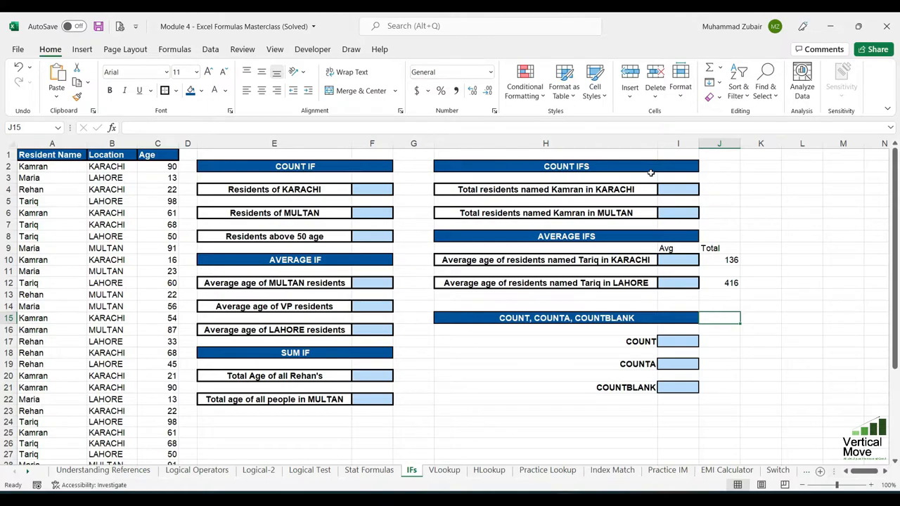
Step: On the IFs sheet of the Module 4 workbook, examine the Resident Name, Location and Age columns and the function section headings
{"action": "left_click_drag", "start_coordinate": [55, 154], "coordinate": [96, 361]}
{"action": "left_click_drag", "start_coordinate": [111, 155], "coordinate": [116, 350]}
{"action": "left_click_drag", "start_coordinate": [158, 154], "coordinate": [150, 365]}
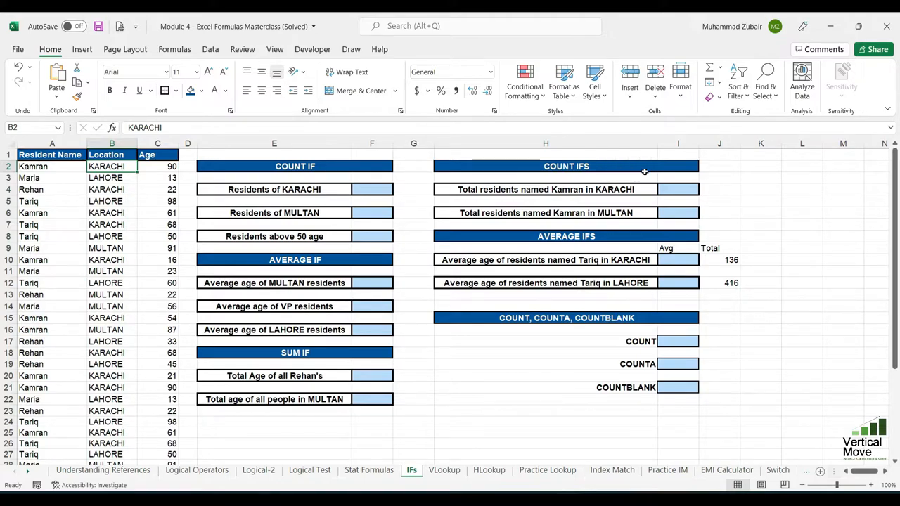
{"action": "left_click", "coordinate": [346, 166]}
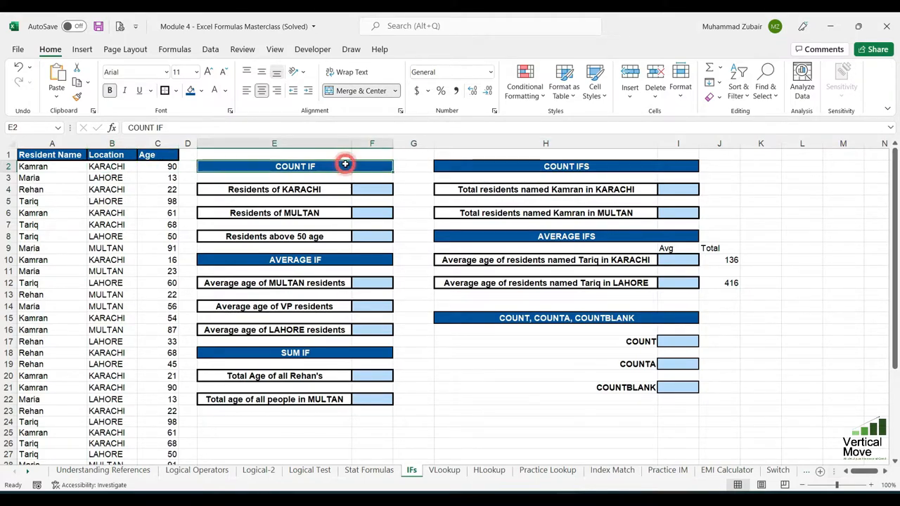
{"action": "left_click", "coordinate": [502, 169], "text": "ctrl"}
{"action": "left_click", "coordinate": [357, 259]}
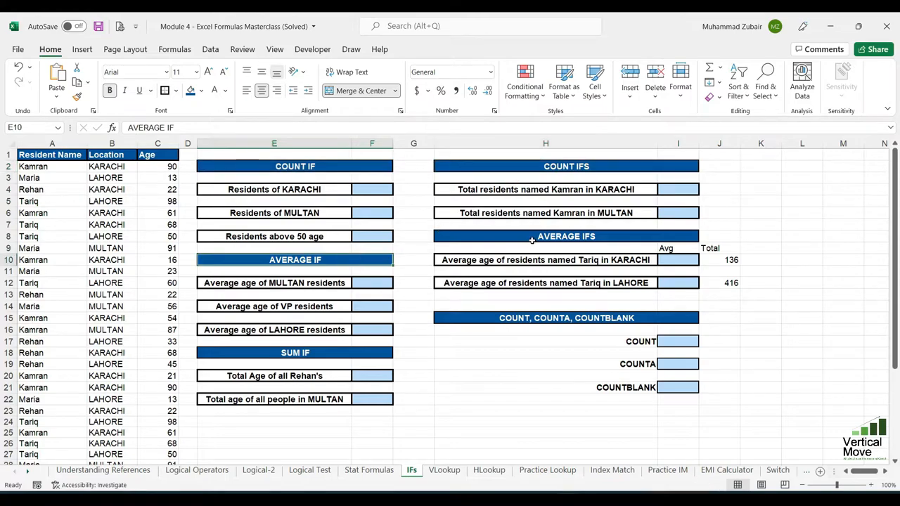
{"action": "left_click", "coordinate": [531, 237]}
{"action": "left_click", "coordinate": [318, 355]}
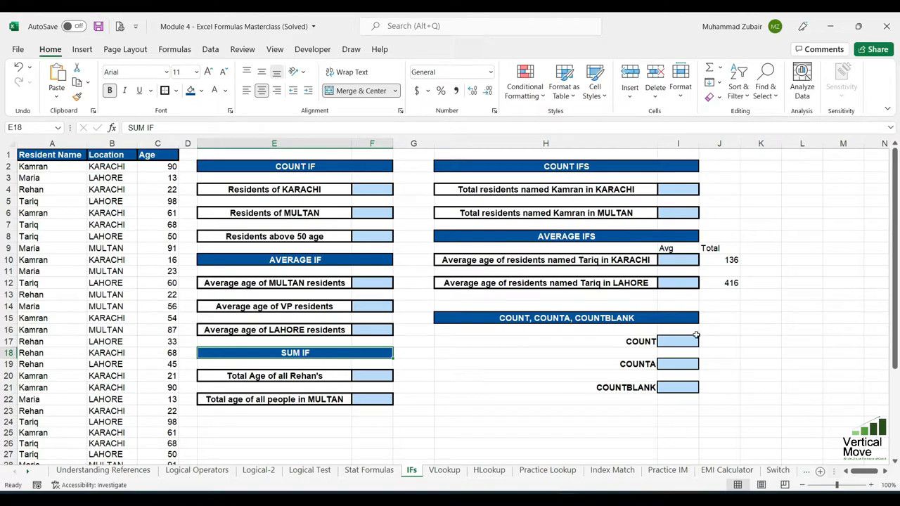
{"action": "left_click_drag", "start_coordinate": [641, 340], "coordinate": [650, 388]}
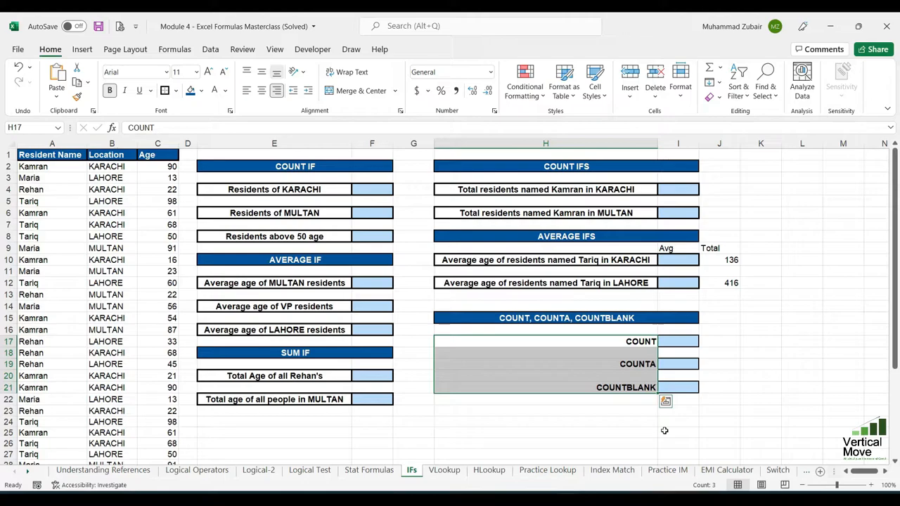
Step: Count the numeric entries in the Age column with =COUNT(C2:C39) in cell I17
{"action": "left_click", "coordinate": [669, 343]}
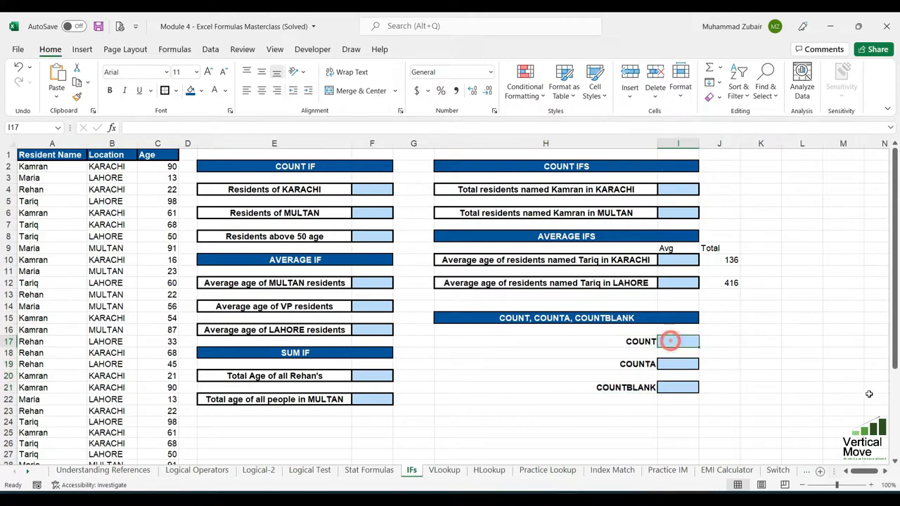
{"action": "type", "text": "=count"}
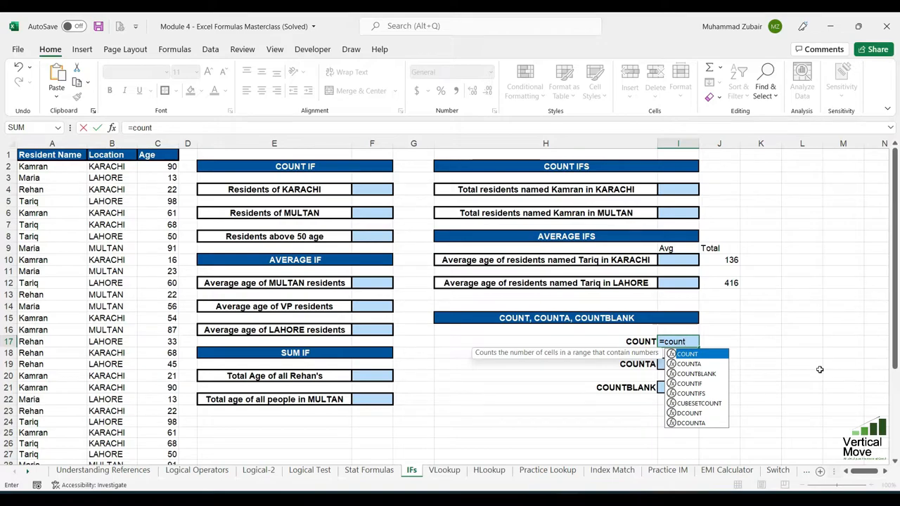
{"action": "key", "text": "Tab"}
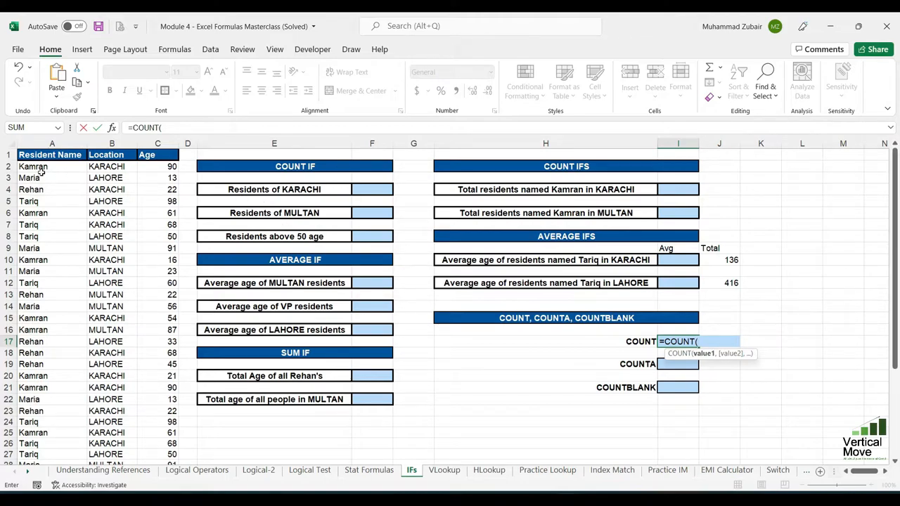
{"action": "left_click", "coordinate": [146, 166]}
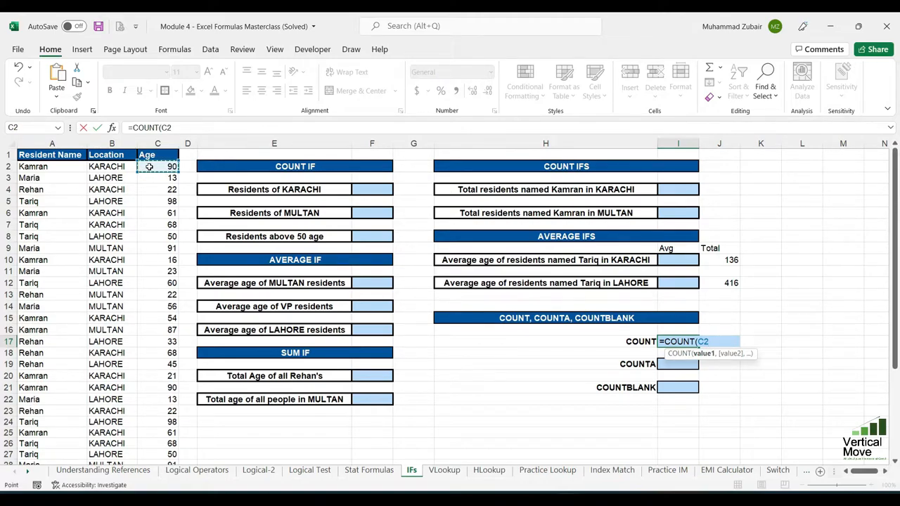
{"action": "key", "text": "ctrl+shift+Down"}
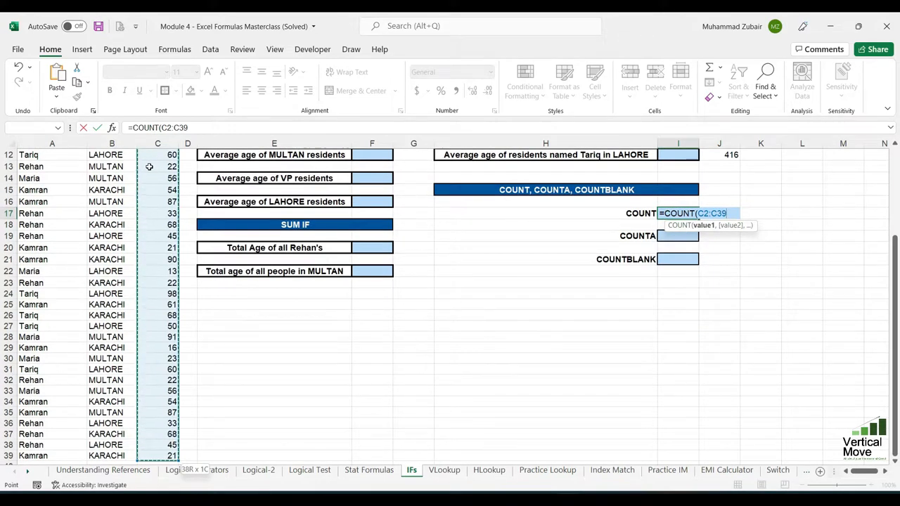
{"action": "type", "text": ")"}
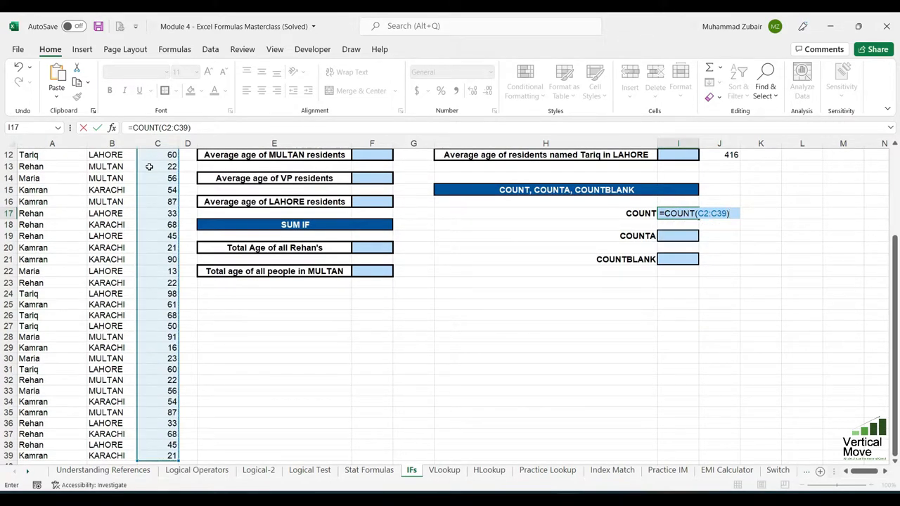
{"action": "key", "text": "Return"}
Step: Clear the Location entries in cells B8 to B11 to leave blanks in the resident data
{"action": "key", "text": "Up"}
{"action": "key", "text": "Up"}
{"action": "key", "text": "Up"}
{"action": "key", "text": "Up"}
{"action": "key", "text": "Up"}
{"action": "key", "text": "Up"}
{"action": "key", "text": "Up"}
{"action": "key", "text": "Up"}
{"action": "key", "text": "Up"}
{"action": "key", "text": "Up"}
{"action": "key", "text": "Up"}
{"action": "key", "text": "Up"}
{"action": "key", "text": "Up"}
{"action": "key", "text": "Up"}
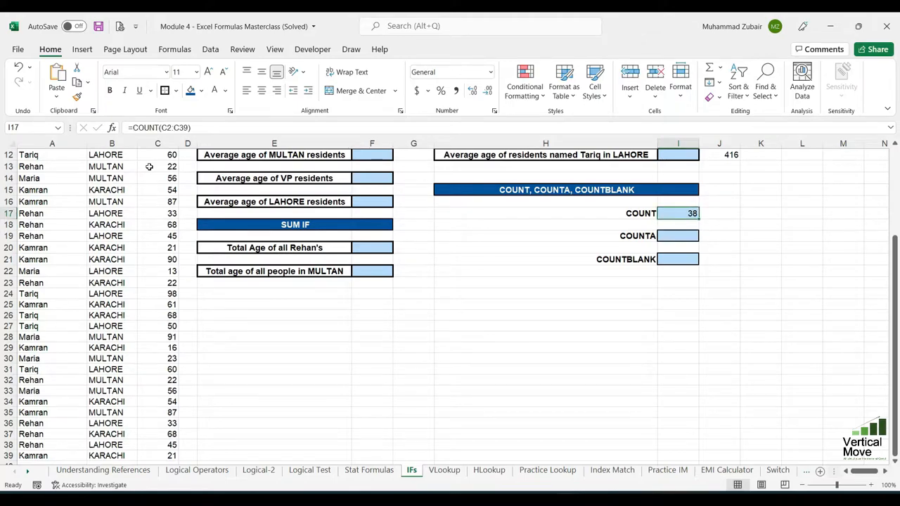
{"action": "key", "text": "Down"}
{"action": "key", "text": "Down"}
{"action": "key", "text": "Down"}
{"action": "key", "text": "Down"}
{"action": "key", "text": "Down"}
{"action": "key", "text": "Down"}
{"action": "key", "text": "Down"}
{"action": "key", "text": "Down"}
{"action": "key", "text": "Down"}
{"action": "key", "text": "Down"}
{"action": "key", "text": "Down"}
{"action": "key", "text": "Down"}
{"action": "key", "text": "Down"}
{"action": "key", "text": "Down"}
{"action": "key", "text": "Down"}
{"action": "key", "text": "Up"}
{"action": "key", "text": "Up"}
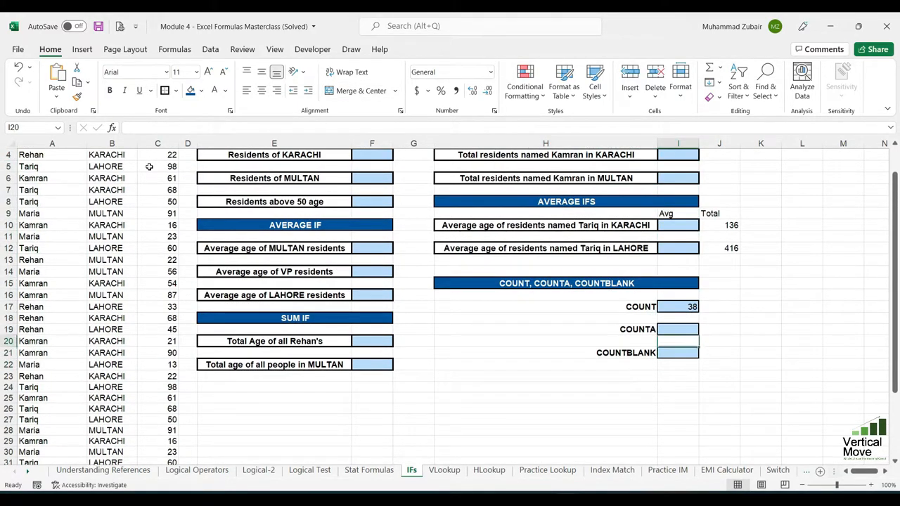
{"action": "scroll", "coordinate": [826, 388], "scroll_direction": "up", "scroll_amount": 1}
{"action": "left_click", "coordinate": [677, 364]}
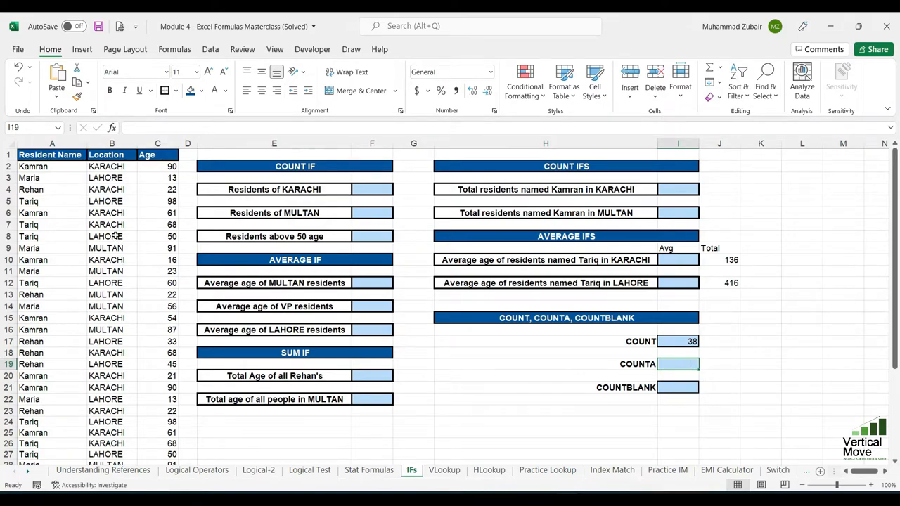
{"action": "left_click_drag", "start_coordinate": [118, 236], "coordinate": [112, 270]}
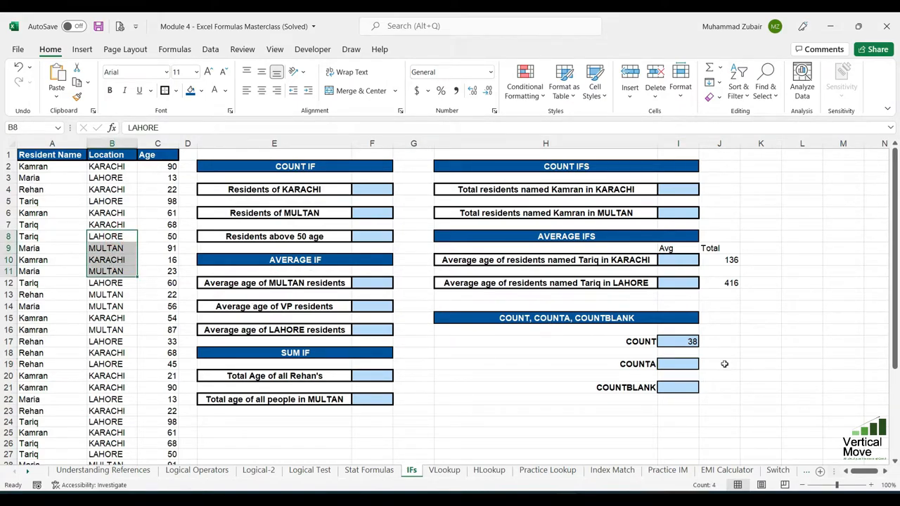
{"action": "key", "text": "Delete"}
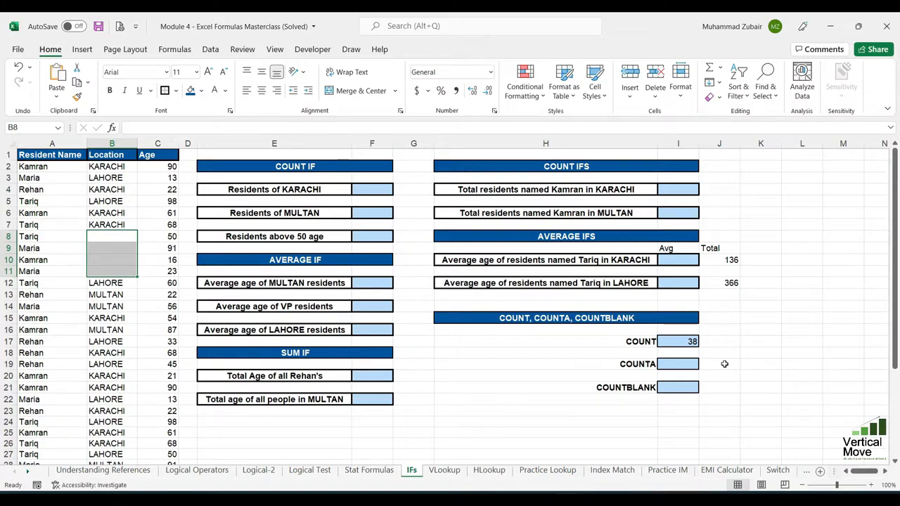
Step: Count the non-empty Location entries with =COUNTA(B2:B39) in cell I19 and check it against the COUNT cell I17
{"action": "key", "text": "Right"}
{"action": "key", "text": "Right"}
{"action": "key", "text": "Right"}
{"action": "key", "text": "Right"}
{"action": "key", "text": "Right"}
{"action": "key", "text": "Right"}
{"action": "key", "text": "Right"}
{"action": "key", "text": "Down"}
{"action": "key", "text": "Down"}
{"action": "key", "text": "Down"}
{"action": "key", "text": "Down"}
{"action": "key", "text": "Down"}
{"action": "key", "text": "Down"}
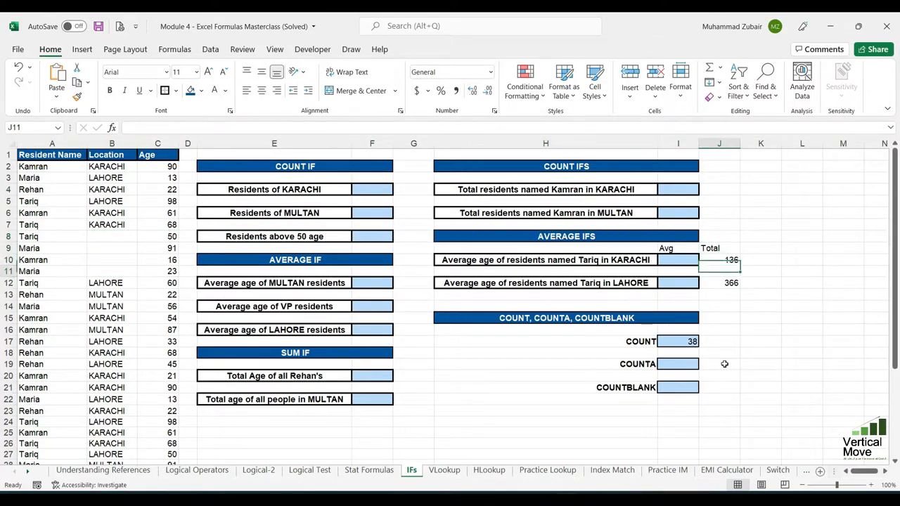
{"action": "key", "text": "Left"}
{"action": "key", "text": "Down"}
{"action": "key", "text": "Down"}
{"action": "key", "text": "Down"}
{"action": "key", "text": "Down"}
{"action": "key", "text": "Down"}
{"action": "type", "text": "=cou"}
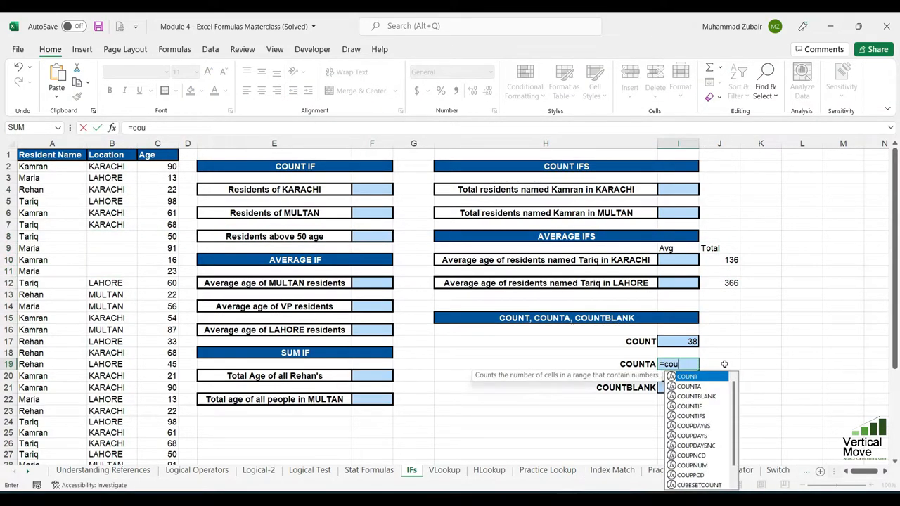
{"action": "type", "text": "nta"}
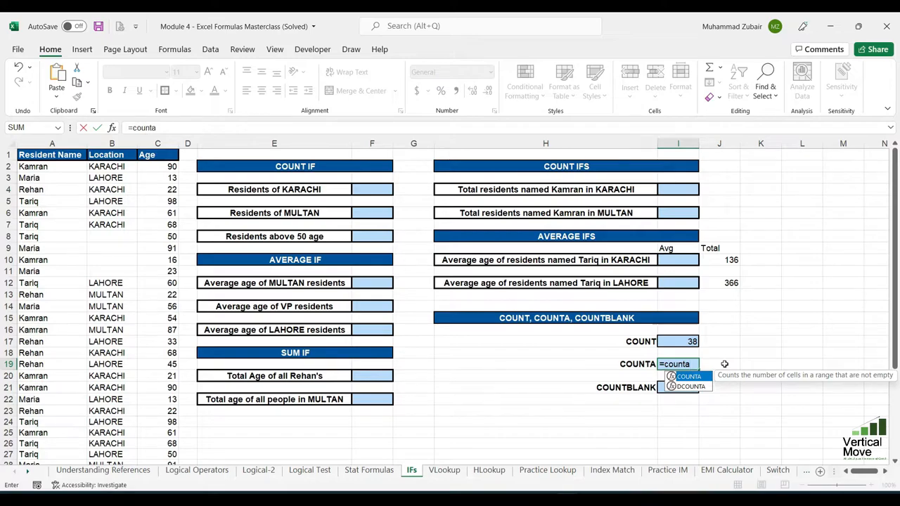
{"action": "key", "text": "Tab"}
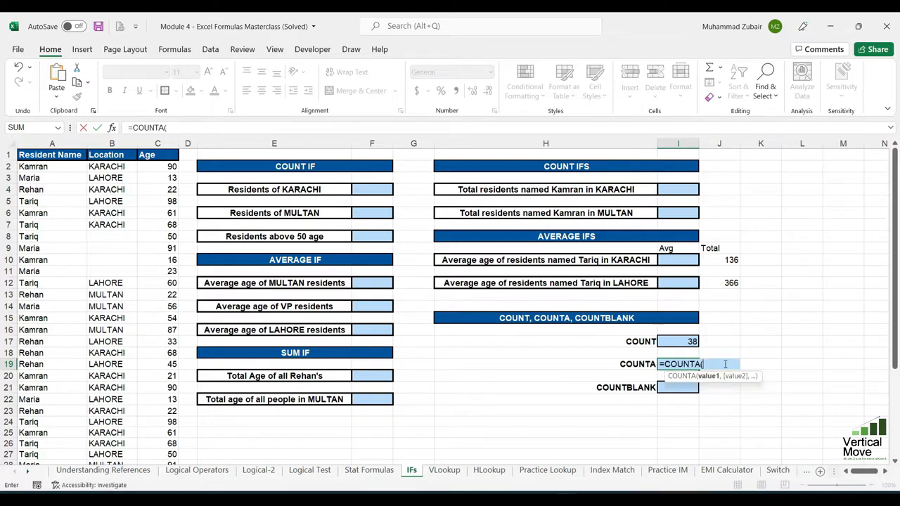
{"action": "left_click", "coordinate": [123, 168]}
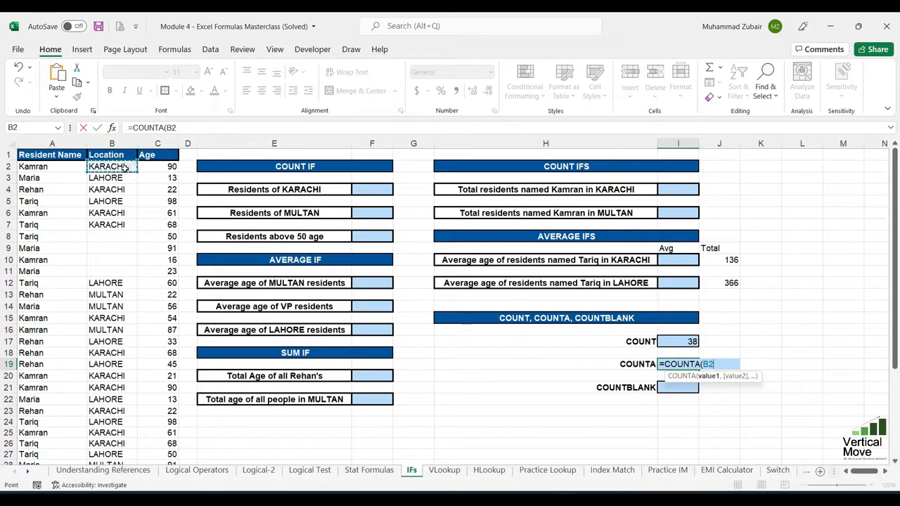
{"action": "key", "text": "ctrl+shift+Down"}
{"action": "key", "text": "ctrl+shift+Down"}
{"action": "key", "text": "ctrl+shift+Down"}
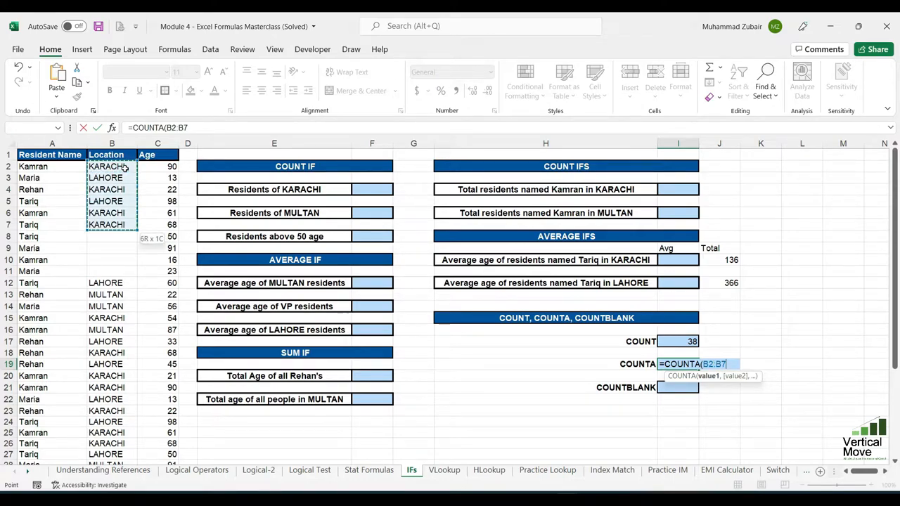
{"action": "type", "text": ")"}
{"action": "key", "text": "Return"}
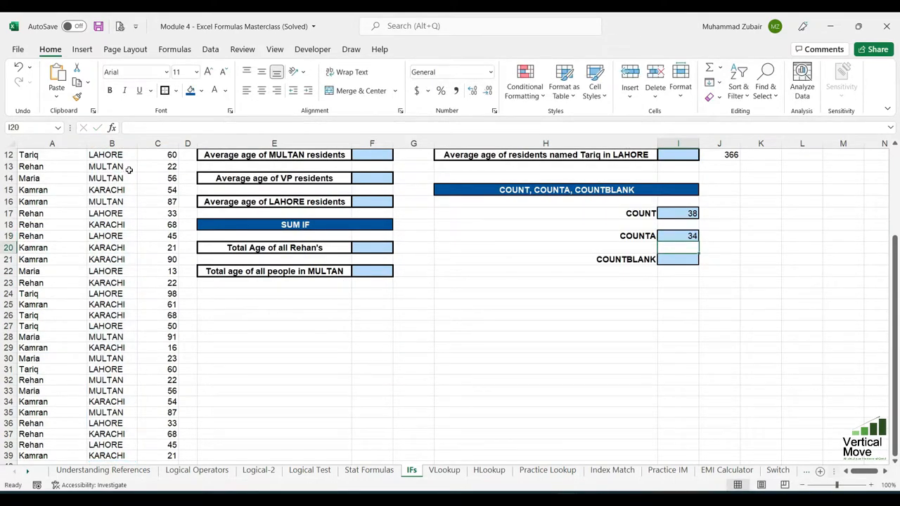
{"action": "left_click", "coordinate": [692, 213]}
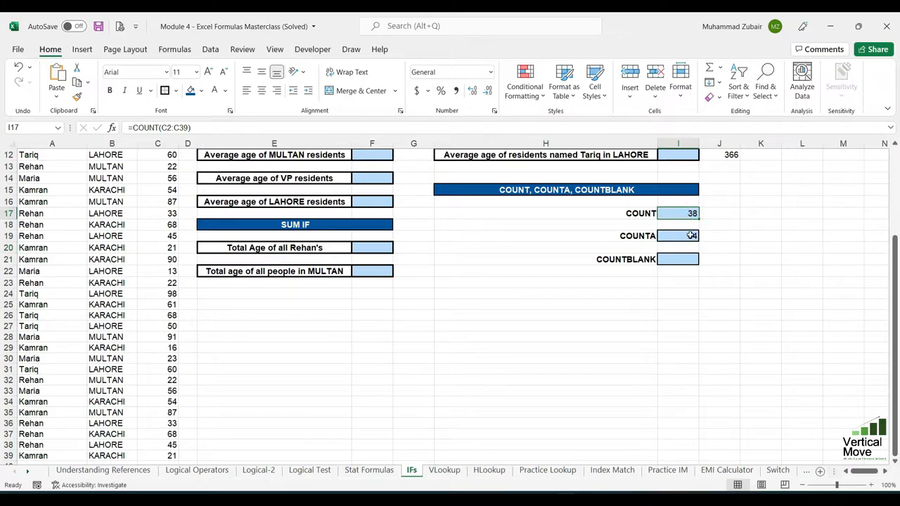
{"action": "left_click", "coordinate": [690, 236]}
Step: Count the blank Location entries with =COUNTBLANK(B2:B39) in cell I21 and compare it with the COUNTA cell I19
{"action": "scroll", "coordinate": [662, 274], "scroll_direction": "up", "scroll_amount": 4}
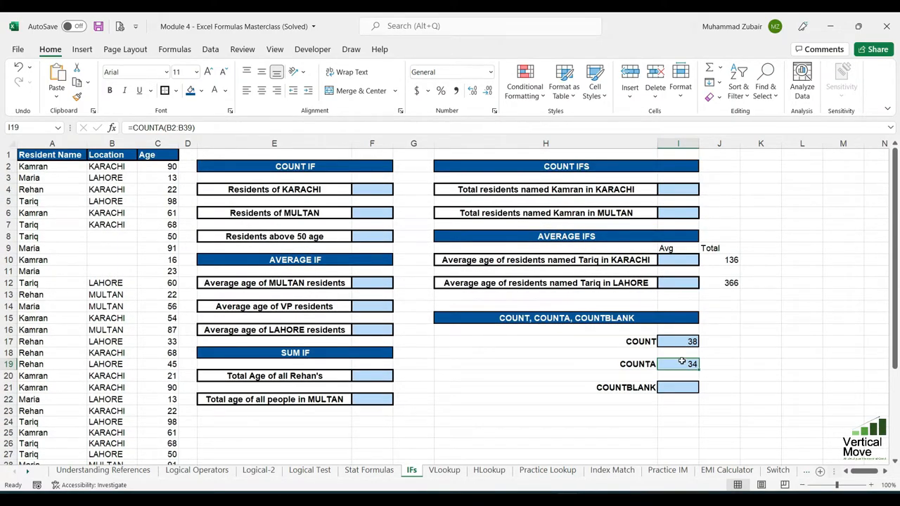
{"action": "left_click", "coordinate": [684, 387]}
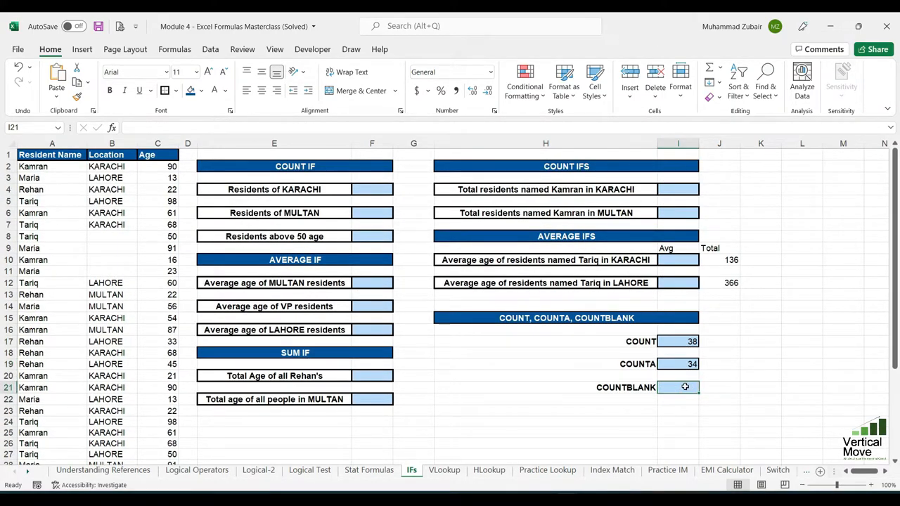
{"action": "type", "text": "count"}
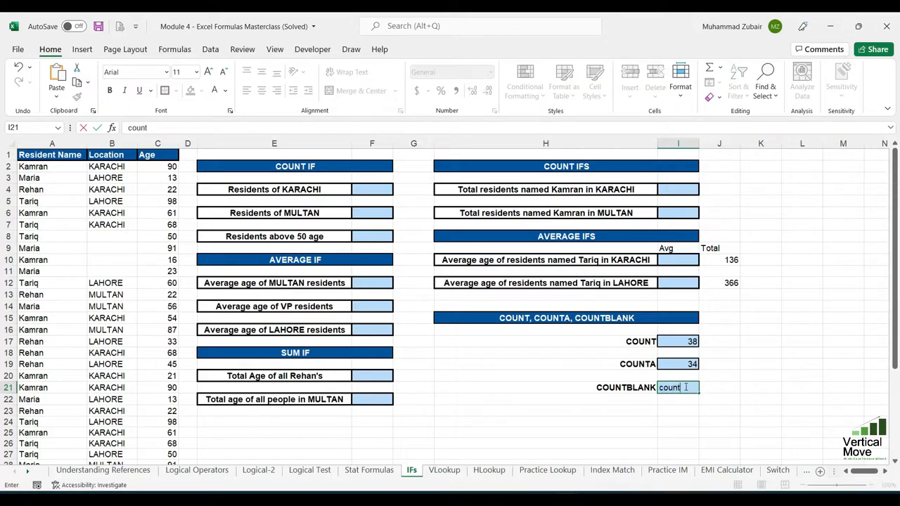
{"action": "type", "text": "blank"}
{"action": "key", "text": "Tab"}
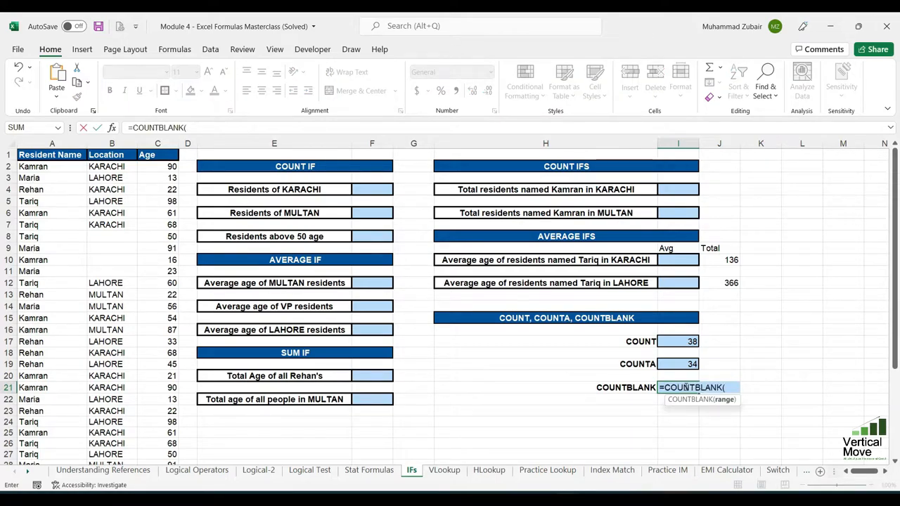
{"action": "left_click", "coordinate": [113, 165]}
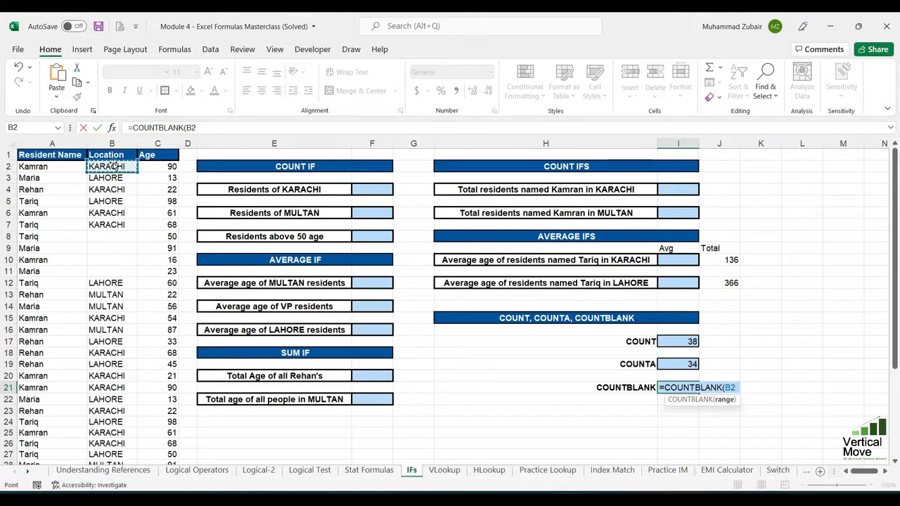
{"action": "key", "text": "ctrl+shift+Down"}
{"action": "key", "text": "ctrl+shift+Down"}
{"action": "key", "text": "ctrl+shift+Down"}
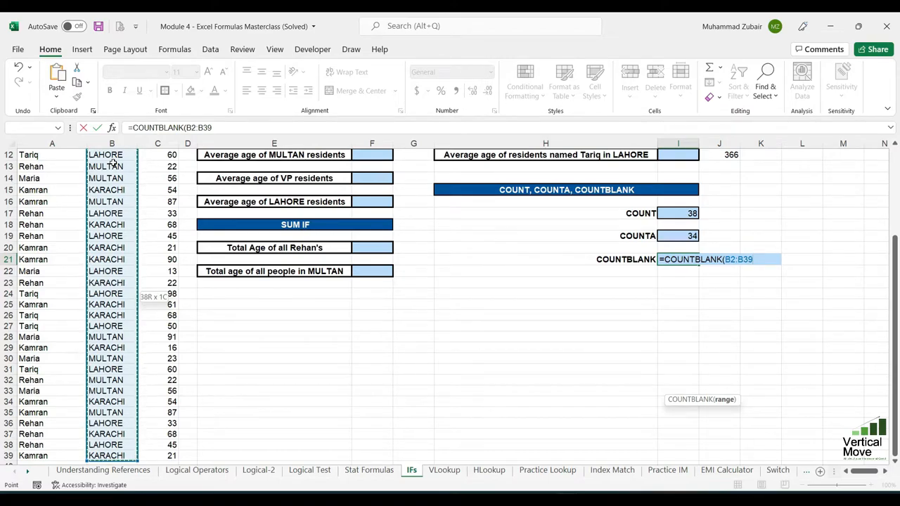
{"action": "type", "text": ")"}
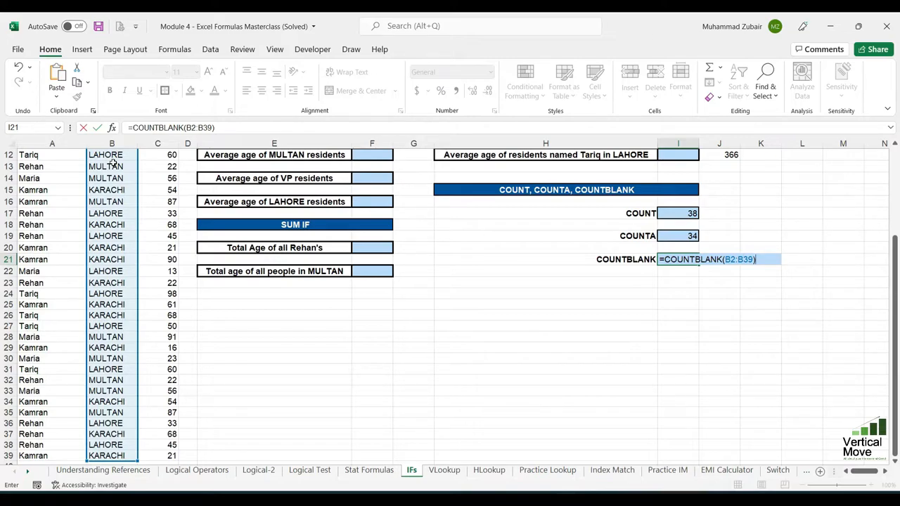
{"action": "key", "text": "Return"}
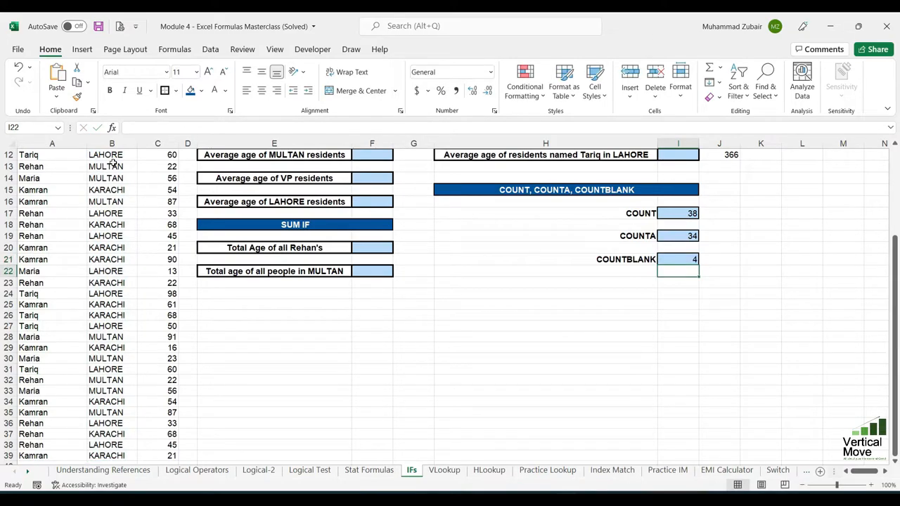
{"action": "left_click", "coordinate": [683, 262]}
{"action": "scroll", "coordinate": [683, 261], "scroll_direction": "up", "scroll_amount": 3}
{"action": "left_click", "coordinate": [675, 340]}
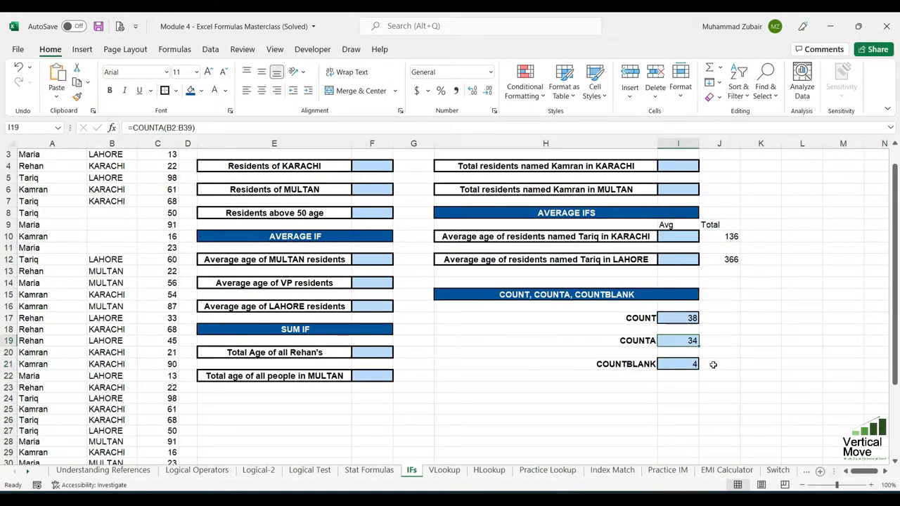
{"action": "scroll", "coordinate": [826, 302], "scroll_direction": "up", "scroll_amount": 1}
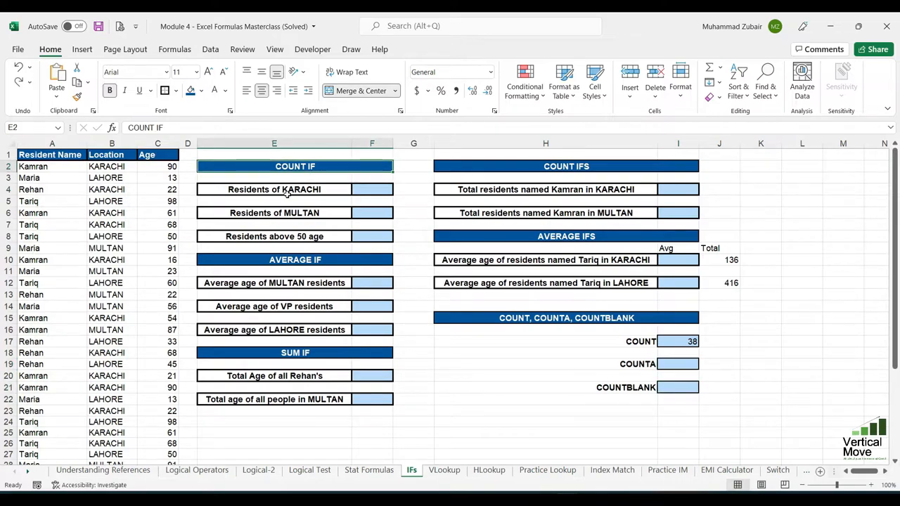
Step: Count the residents of Karachi in cell F4 with =COUNTIF(B2:B39,"karachi")
{"action": "left_click", "coordinate": [285, 192]}
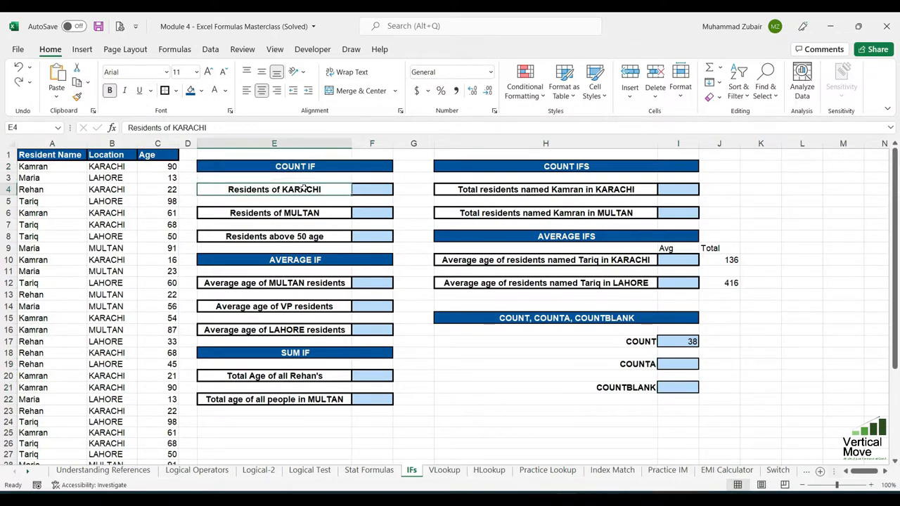
{"action": "left_click", "coordinate": [381, 189]}
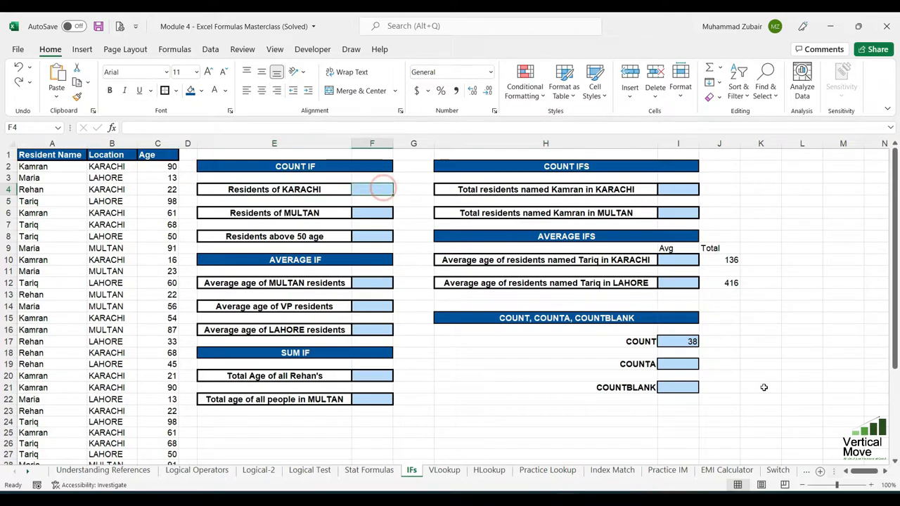
{"action": "left_click", "coordinate": [683, 342]}
{"action": "left_click", "coordinate": [385, 190]}
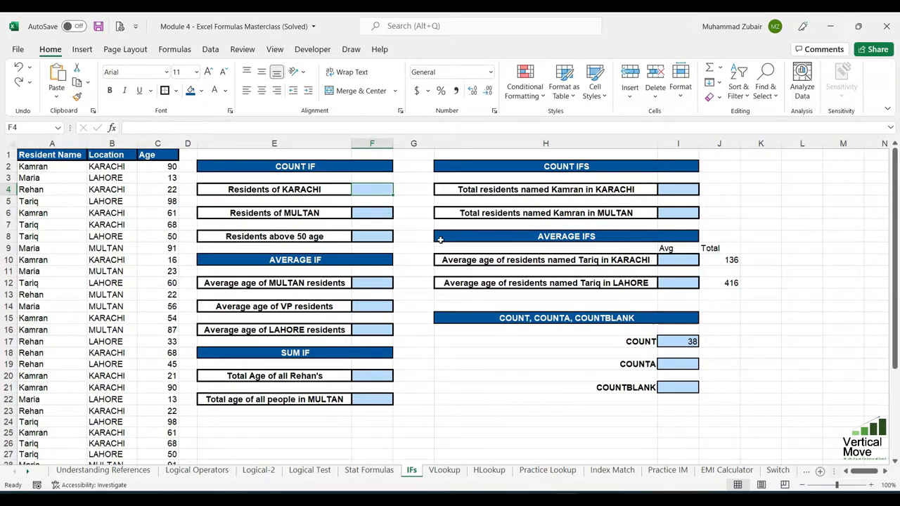
{"action": "type", "text": "=countif"}
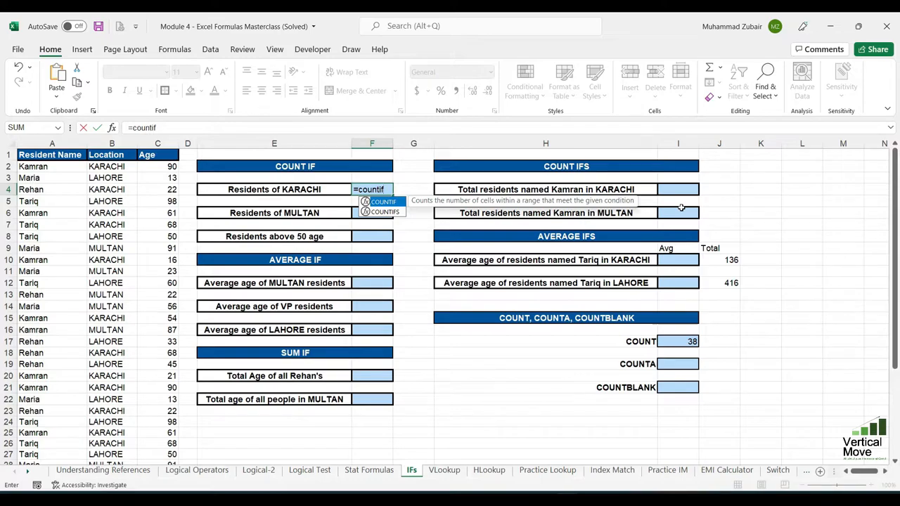
{"action": "key", "text": "Tab"}
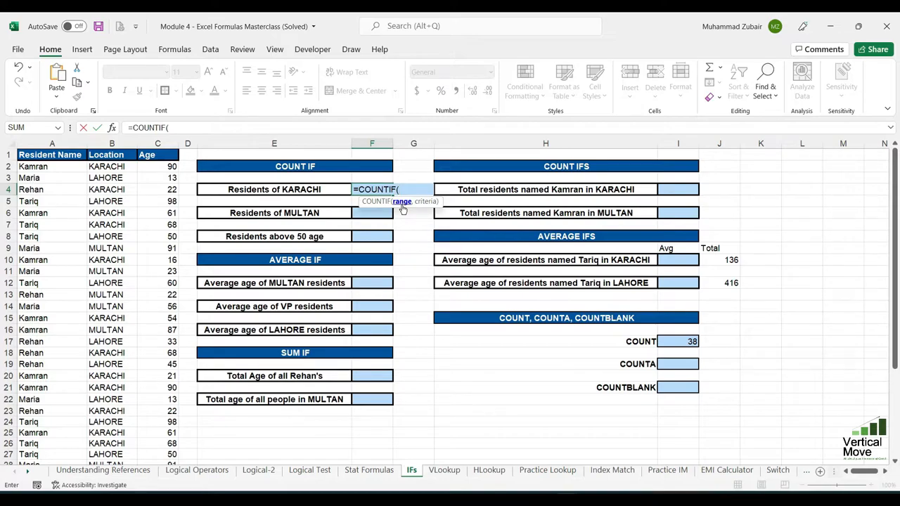
{"action": "left_click", "coordinate": [119, 166]}
{"action": "key", "text": "ctrl+shift+Down"}
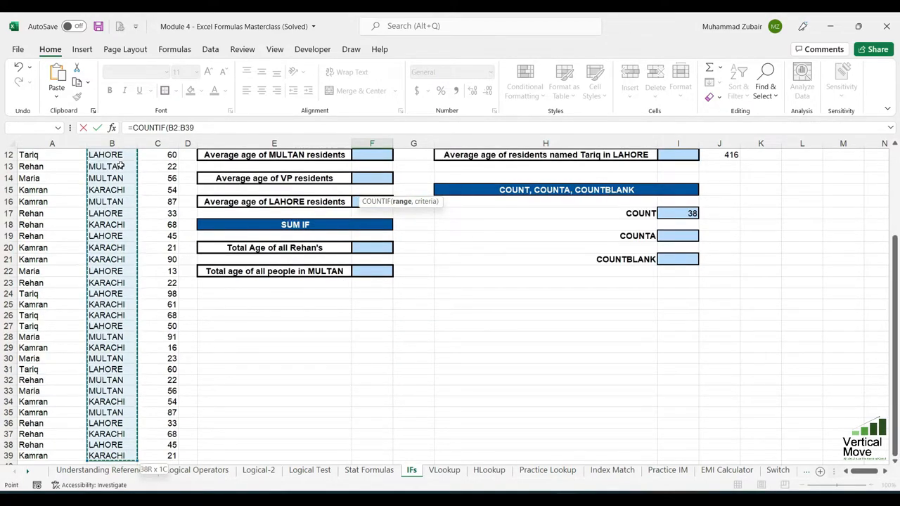
{"action": "type", "text": ","}
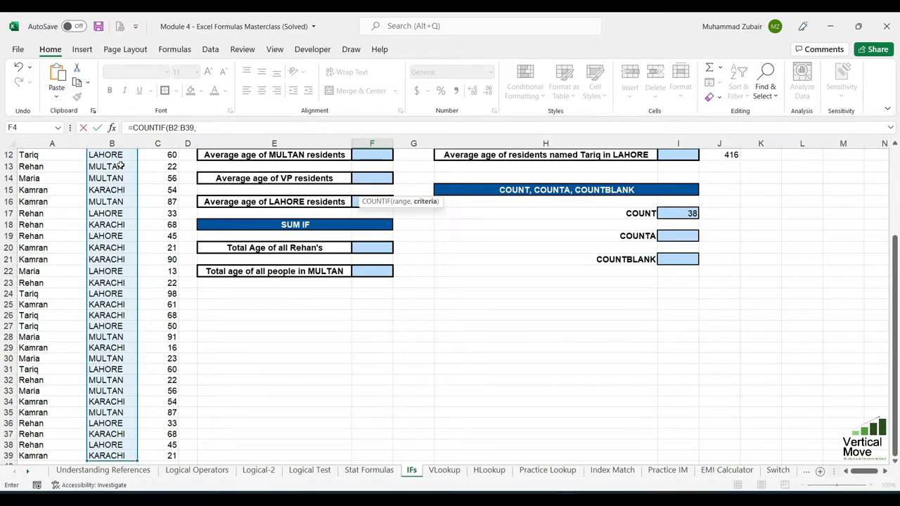
{"action": "scroll", "coordinate": [81, 157], "scroll_direction": "up", "scroll_amount": 4}
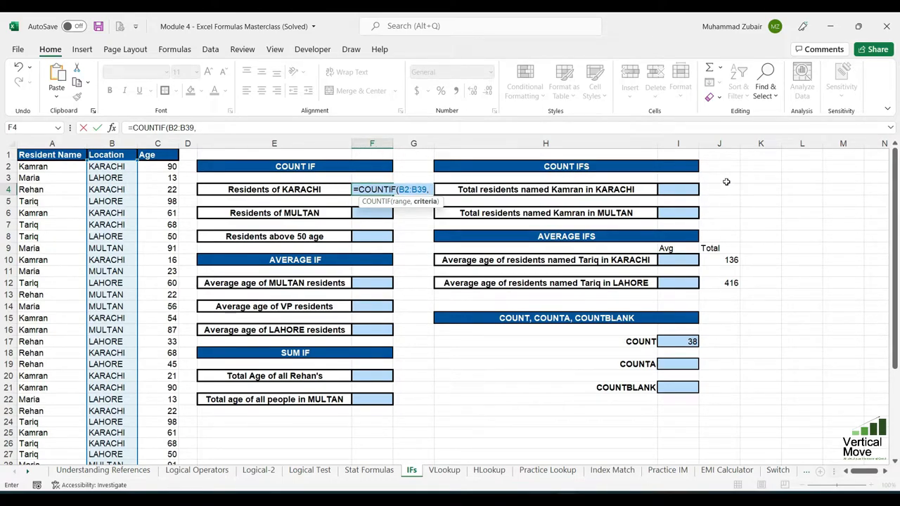
{"action": "type", "text": "\"karachi\""}
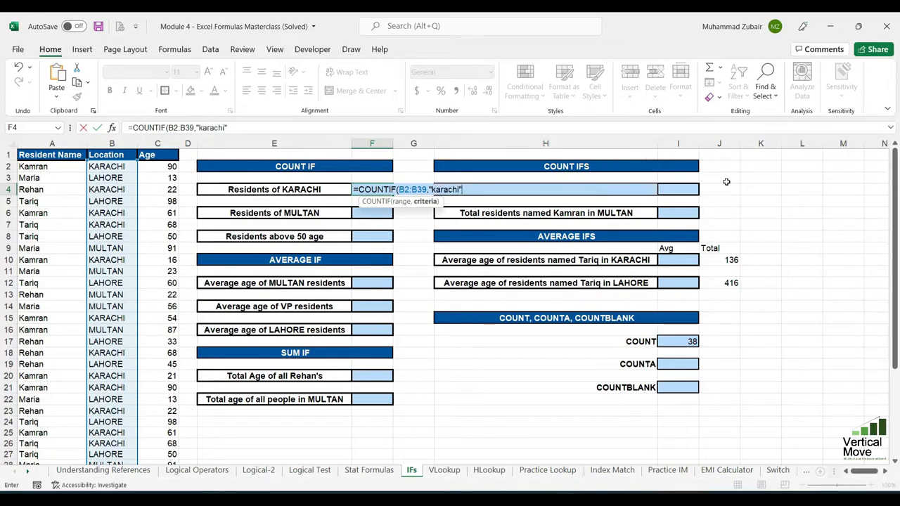
{"action": "type", "text": ")"}
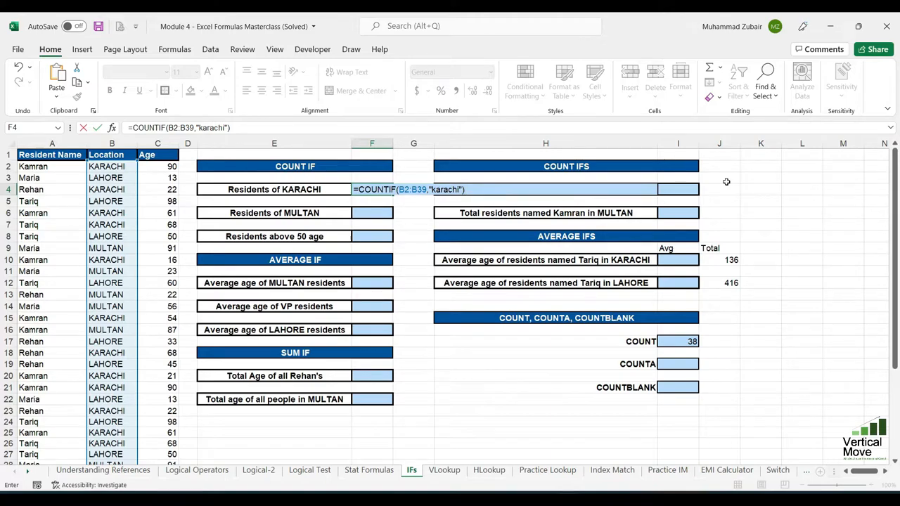
{"action": "key", "text": "Return"}
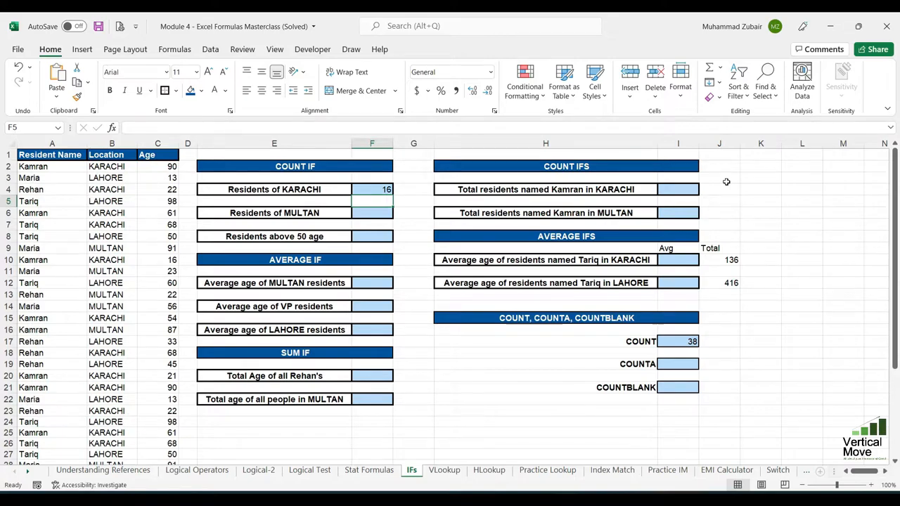
Step: Enter multan as the criterion in cell F5 and count its residents in cell F6 with =COUNTIF(B2:B39,F5)
{"action": "key", "text": "Down"}
{"action": "key", "text": "Up"}
{"action": "type", "text": "=multan"}
{"action": "key", "text": "Return"}
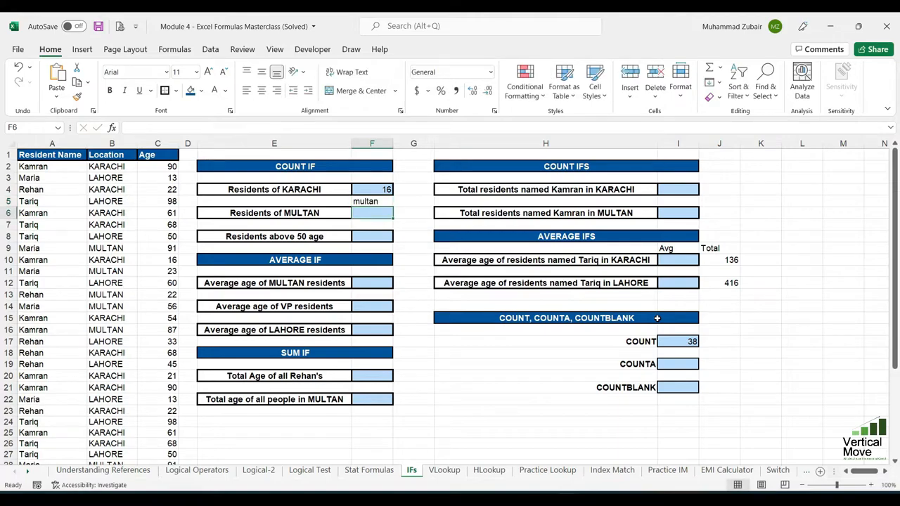
{"action": "type", "text": "="}
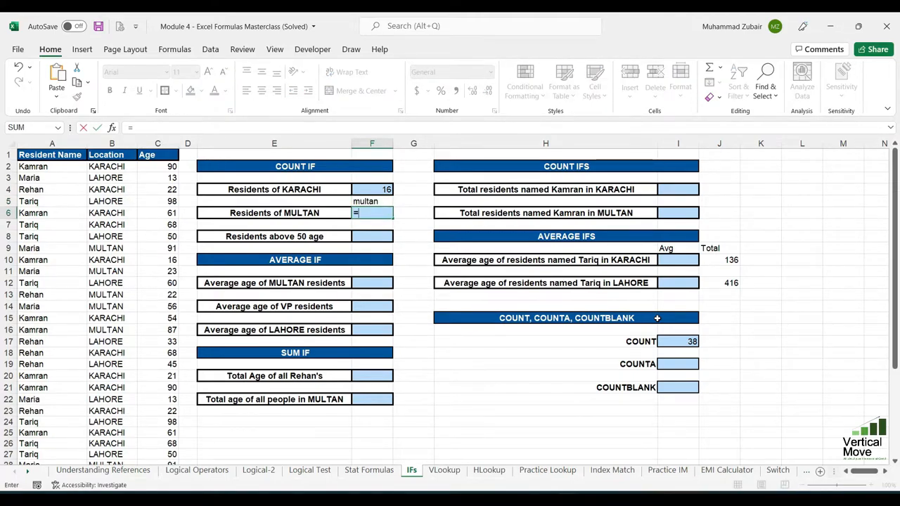
{"action": "type", "text": "countif"}
{"action": "key", "text": "Tab"}
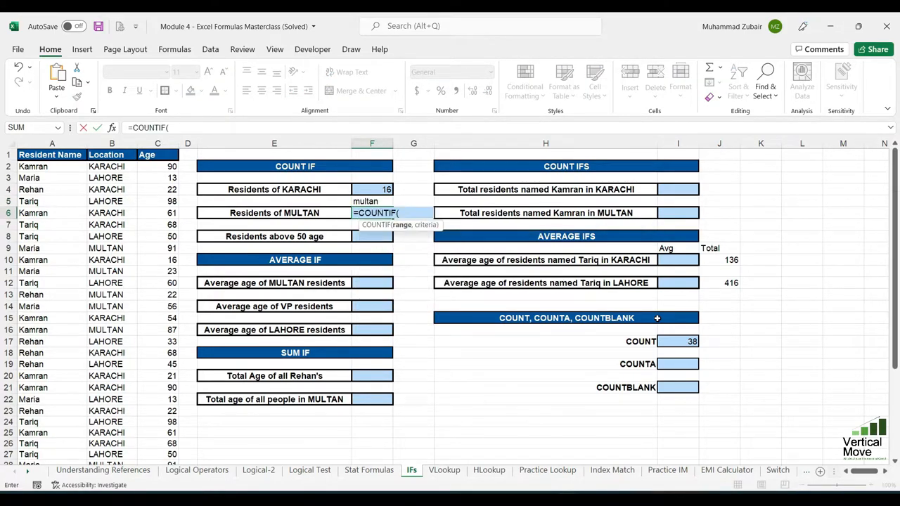
{"action": "key", "text": "Left"}
{"action": "key", "text": "Left"}
{"action": "key", "text": "Left"}
{"action": "key", "text": "Left"}
{"action": "key", "text": "Up"}
{"action": "key", "text": "Up"}
{"action": "key", "text": "Up"}
{"action": "key", "text": "Up"}
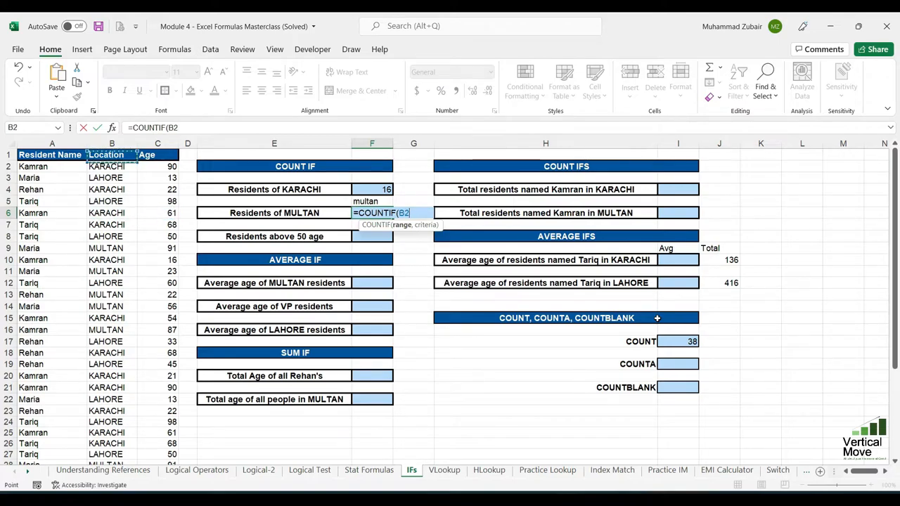
{"action": "key", "text": "ctrl+shift+Down"}
{"action": "type", "text": ","}
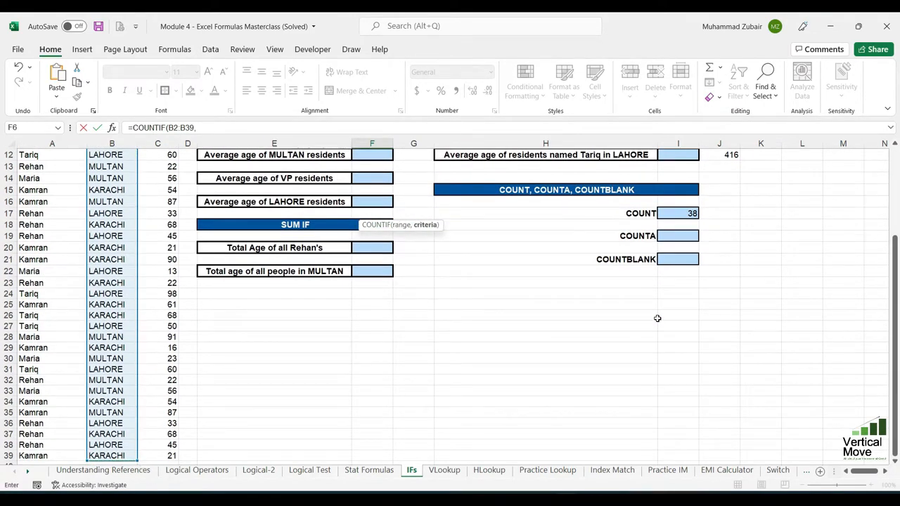
{"action": "key", "text": "Up"}
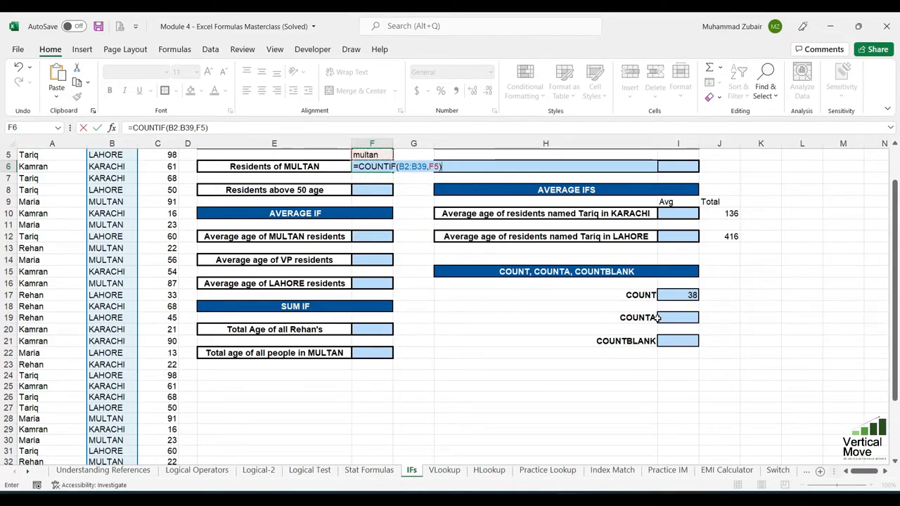
{"action": "key", "text": "ctrl+Return"}
Step: Replace the criterion in cell F5 with karachi to recalculate the COUNTIF formula in cell F6
{"action": "key", "text": "Up"}
{"action": "key", "text": "Up"}
{"action": "key", "text": "Up"}
{"action": "key", "text": "Up"}
{"action": "key", "text": "Up"}
{"action": "key", "text": "Down"}
{"action": "key", "text": "Down"}
{"action": "key", "text": "Down"}
{"action": "key", "text": "Down"}
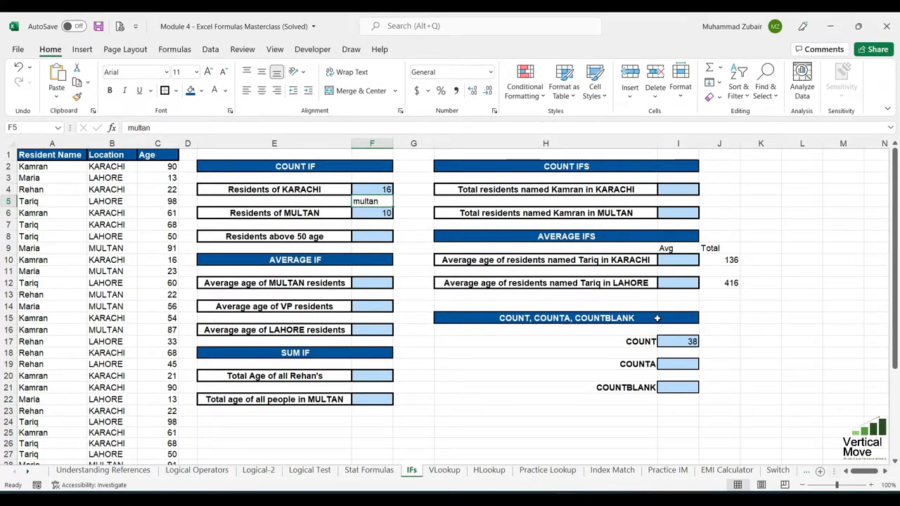
{"action": "type", "text": "karachi"}
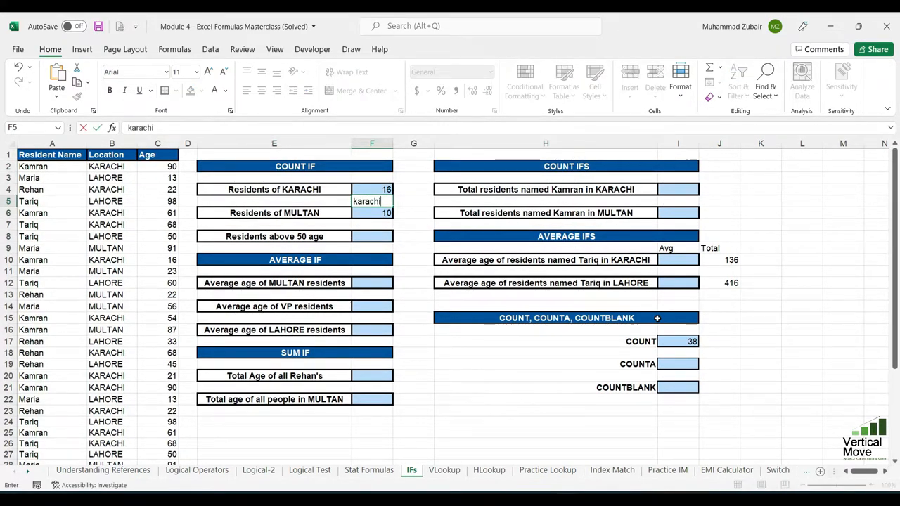
{"action": "key", "text": "Return"}
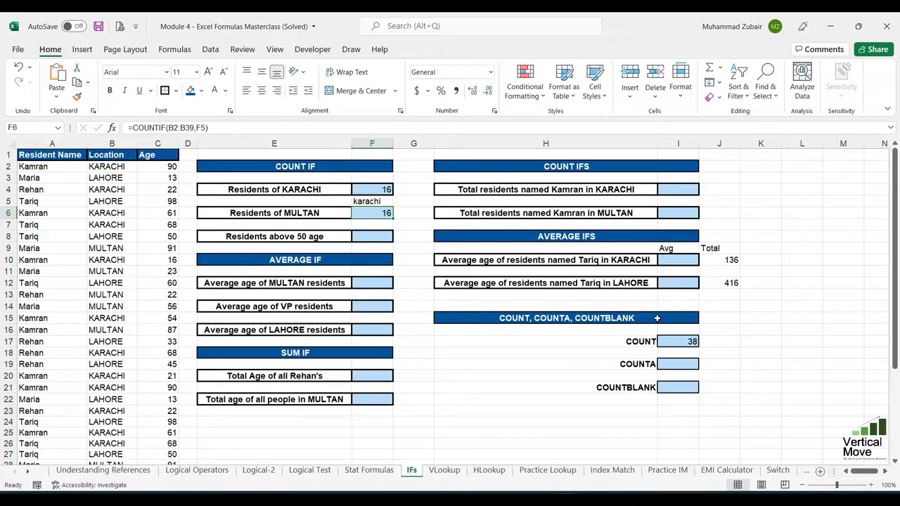
Step: Count the residents above 50 years of age in cell F8 with =COUNTIF(C2:C39,">50")
{"action": "key", "text": "Down"}
{"action": "key", "text": "Down"}
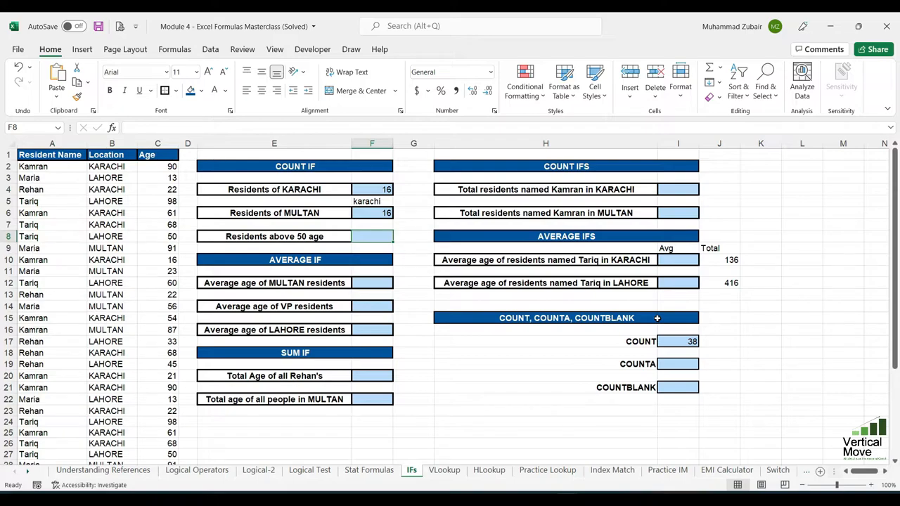
{"action": "type", "text": "=countif"}
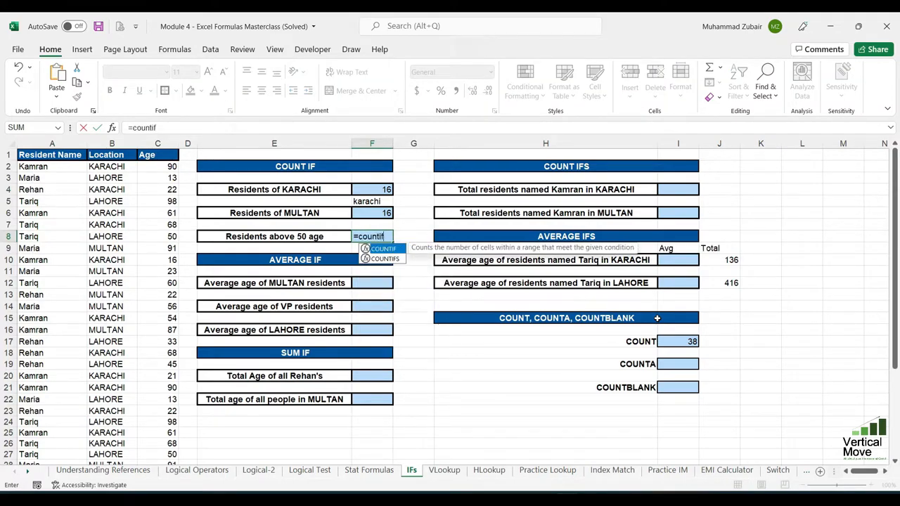
{"action": "key", "text": "Tab"}
{"action": "key", "text": "Left"}
{"action": "key", "text": "Left"}
{"action": "key", "text": "Left"}
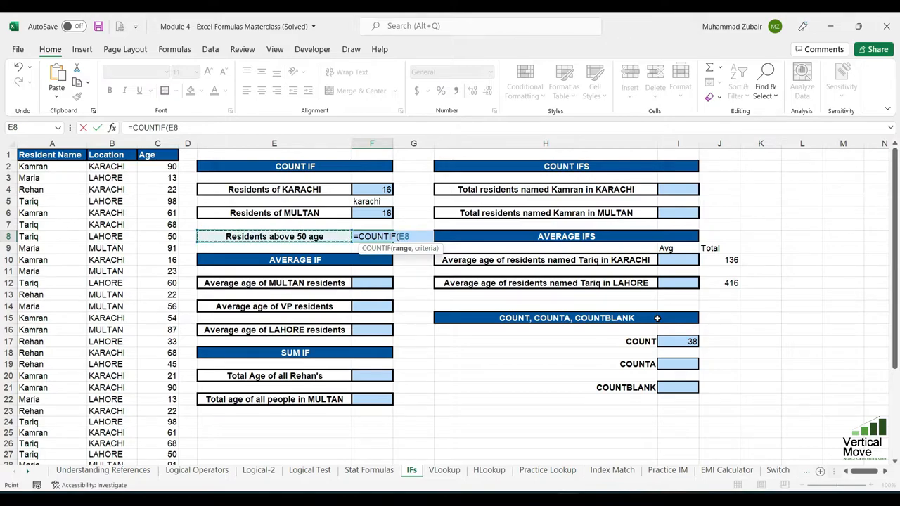
{"action": "key", "text": "Up"}
{"action": "key", "text": "Up"}
{"action": "key", "text": "Up"}
{"action": "key", "text": "Up"}
{"action": "key", "text": "Up"}
{"action": "key", "text": "Up"}
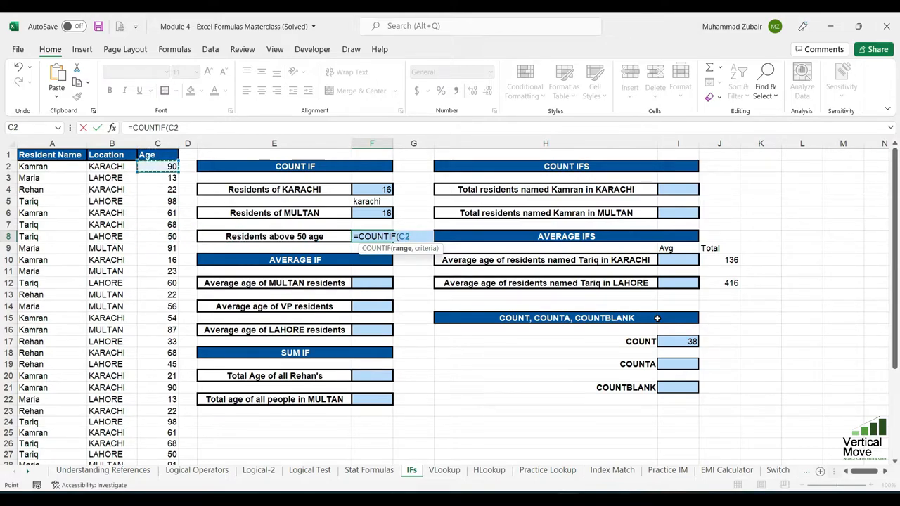
{"action": "key", "text": "ctrl+shift+Down"}
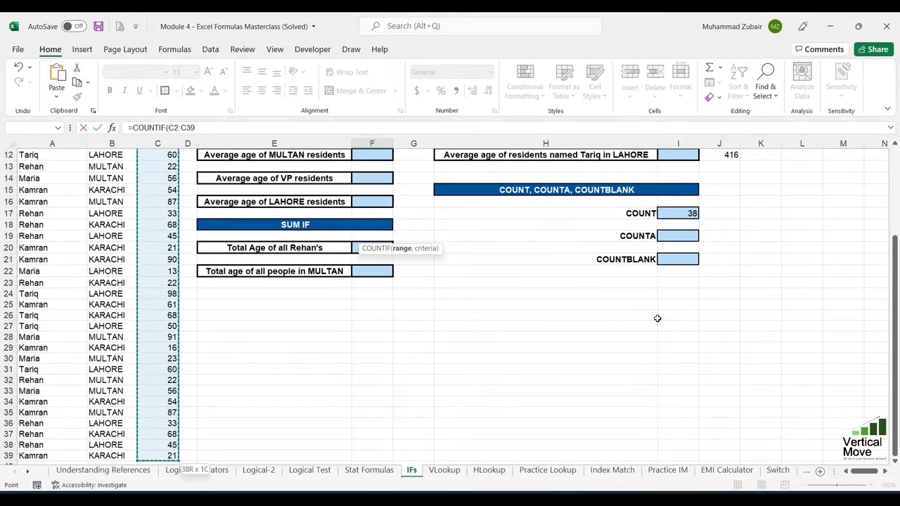
{"action": "type", "text": ","}
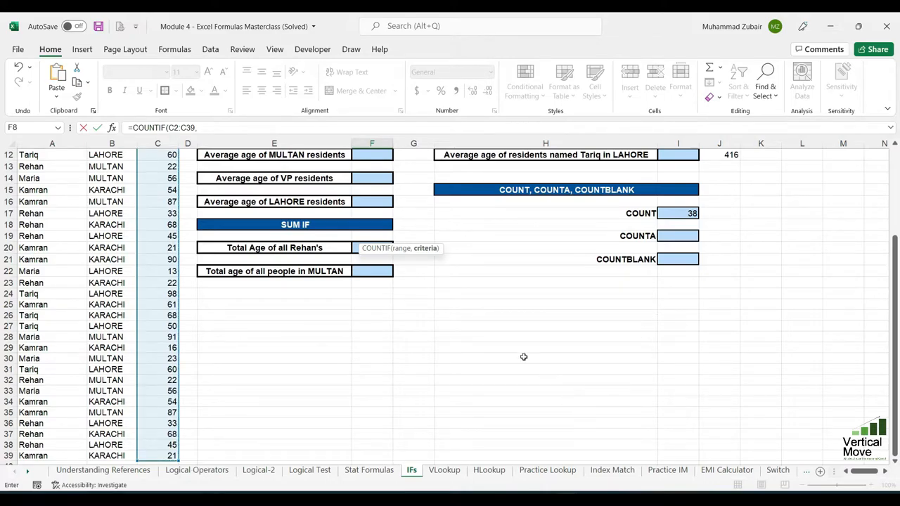
{"action": "scroll", "coordinate": [520, 357], "scroll_direction": "up", "scroll_amount": 4}
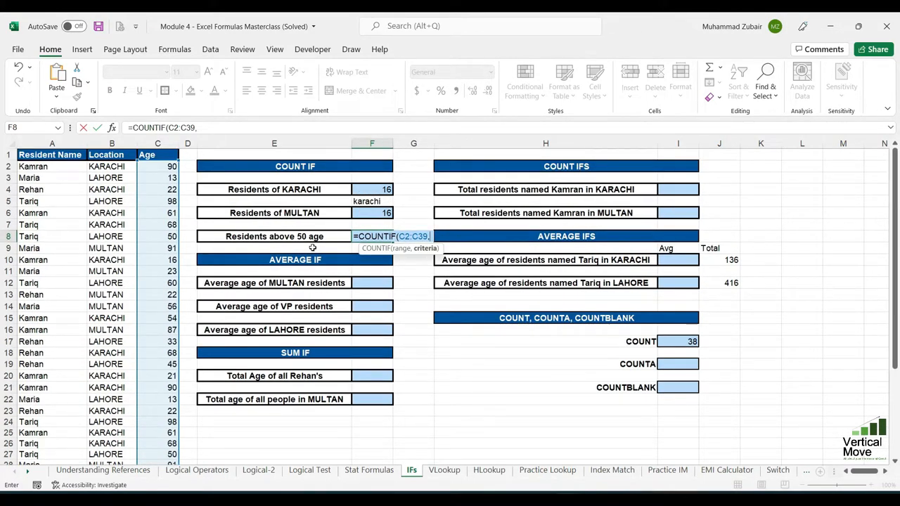
{"action": "type", "text": "\">50\""}
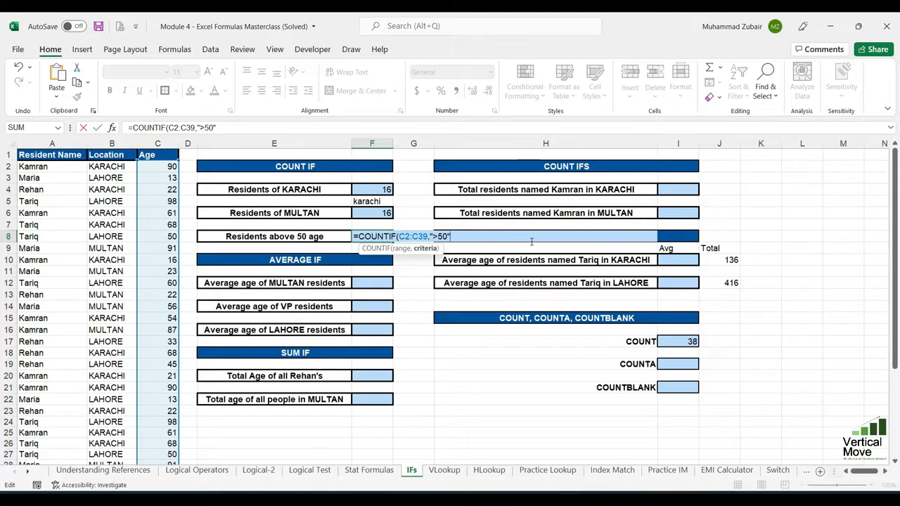
{"action": "key", "text": "Return"}
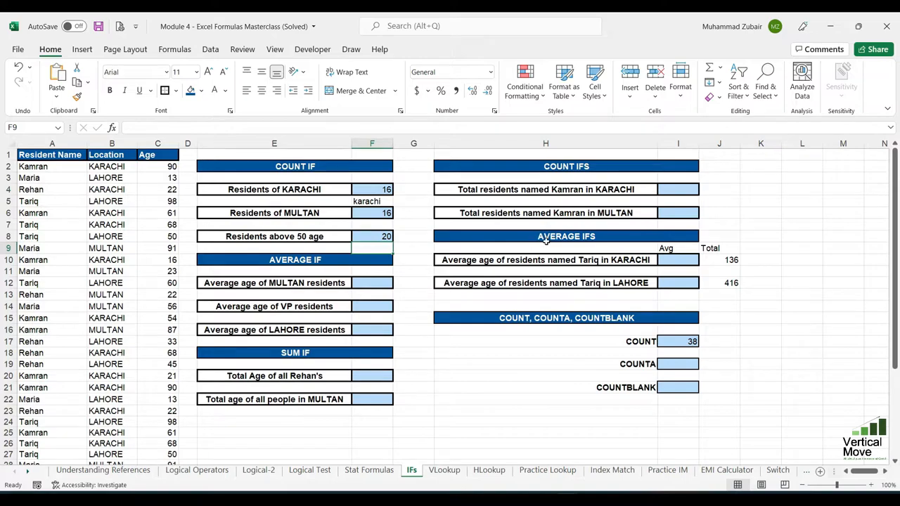
Step: Review the COUNT, COUNTIF and COUNTIFS tasks by comparing rows H17:I17, E4:F4 and H4:I4
{"action": "left_click", "coordinate": [591, 167]}
{"action": "left_click", "coordinate": [591, 187]}
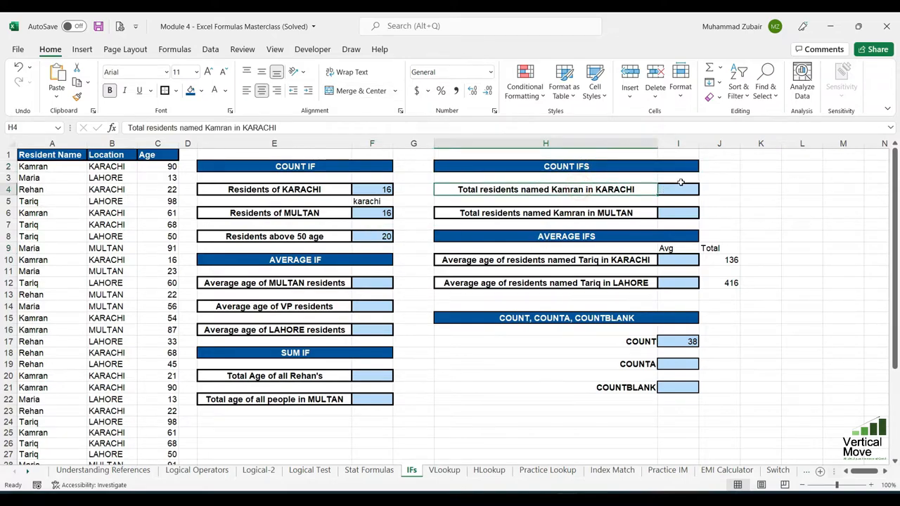
{"action": "left_click", "coordinate": [682, 186]}
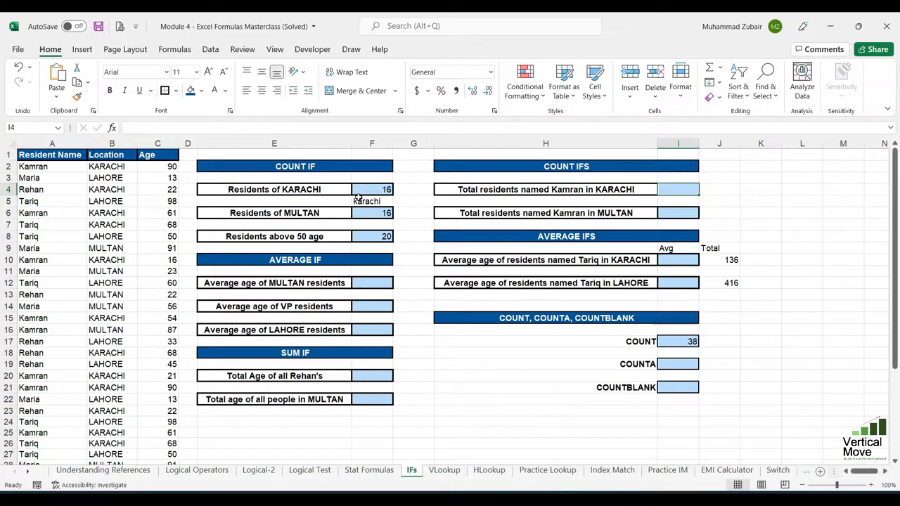
{"action": "left_click_drag", "start_coordinate": [646, 340], "coordinate": [673, 340]}
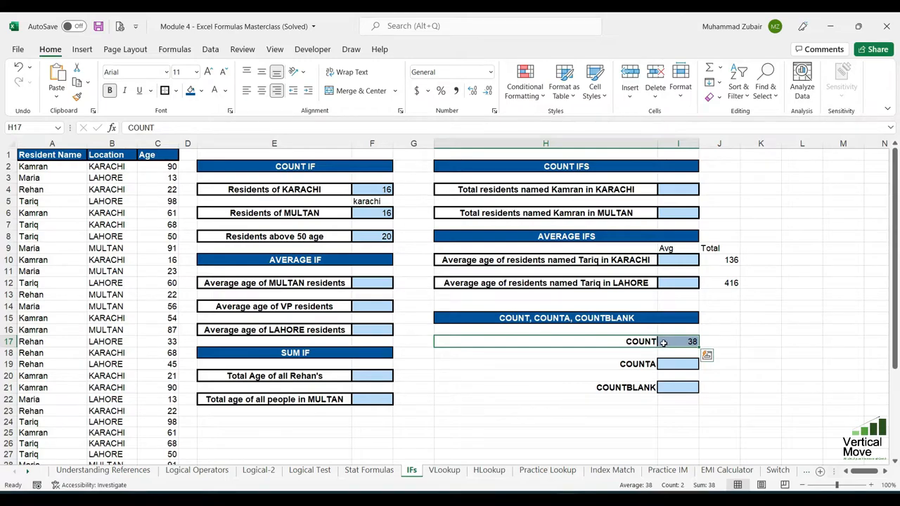
{"action": "left_click_drag", "start_coordinate": [327, 188], "coordinate": [373, 188]}
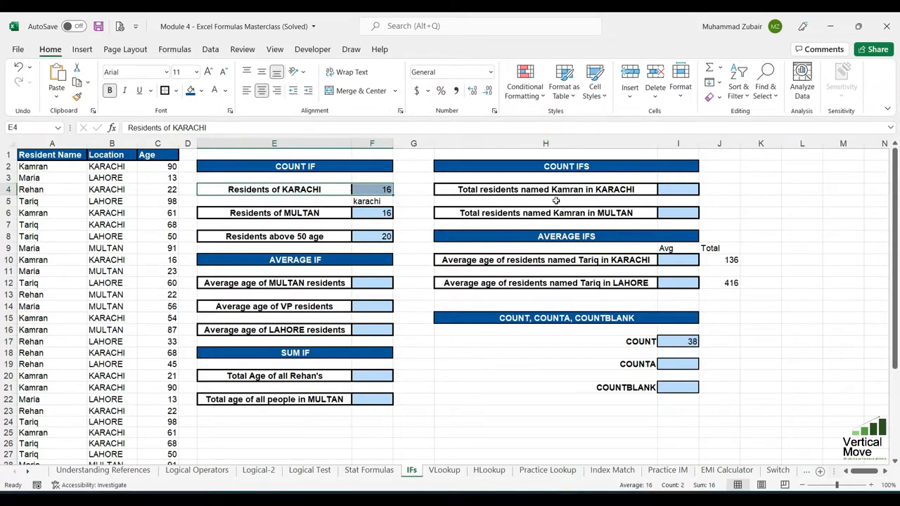
{"action": "left_click_drag", "start_coordinate": [560, 191], "coordinate": [667, 190]}
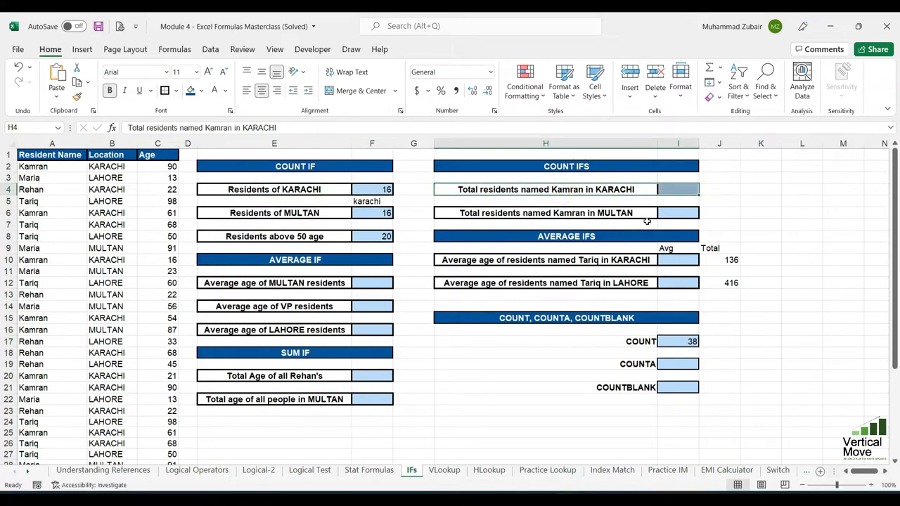
Step: Start a COUNTIFS formula in cell I4 with the Location range B2:B39 and "Karachi" as its first criterion
{"action": "left_click", "coordinate": [678, 189]}
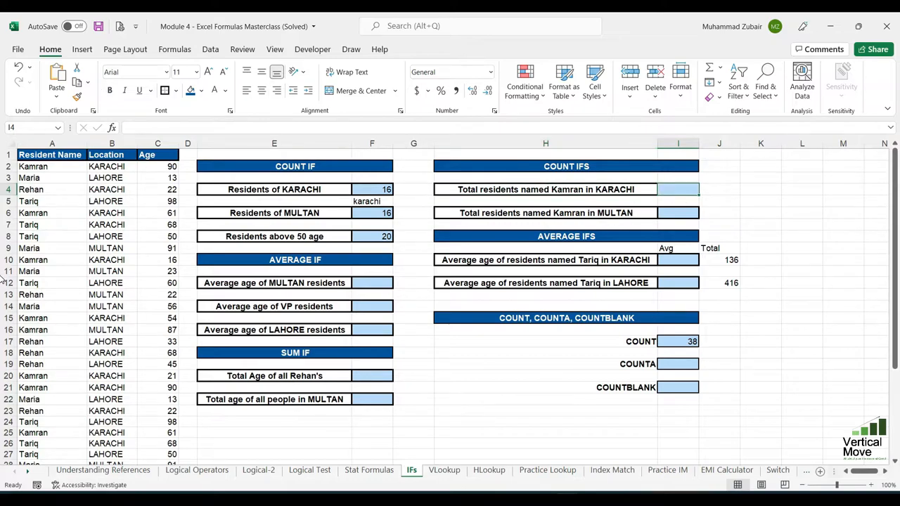
{"action": "type", "text": "=countifs"}
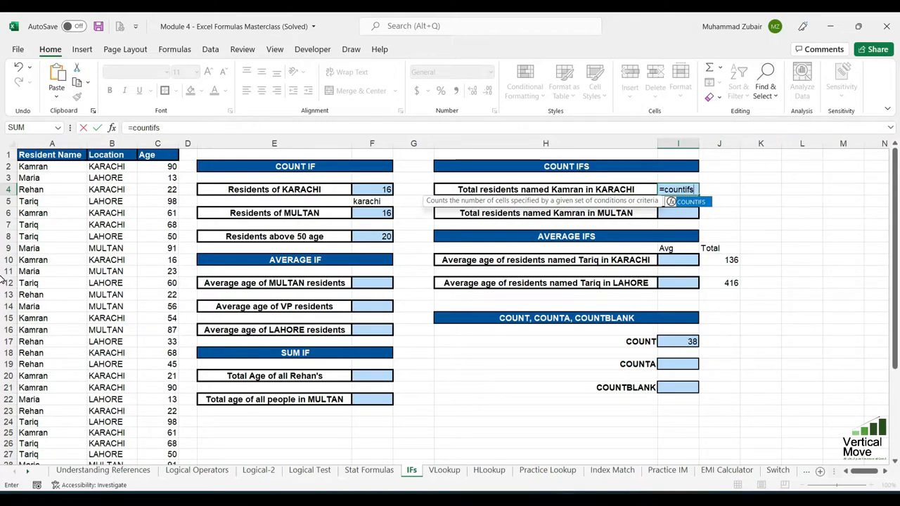
{"action": "key", "text": "Tab"}
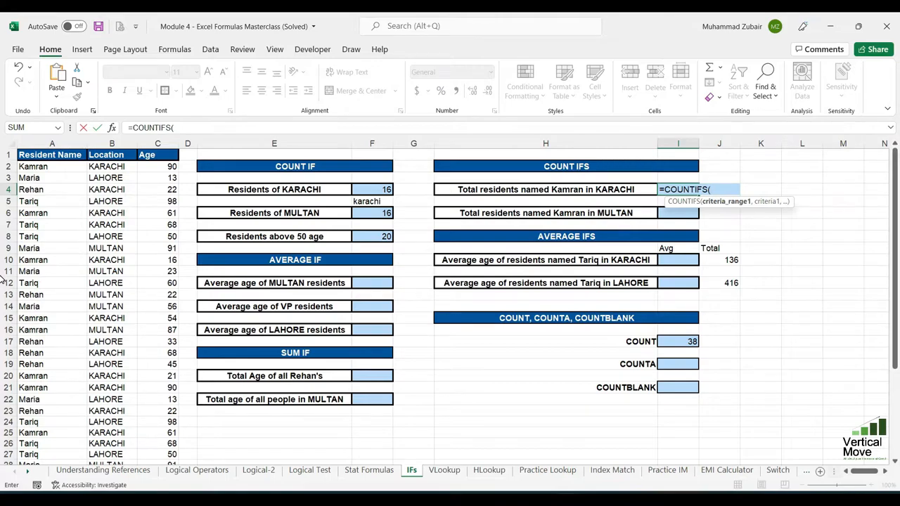
{"action": "key", "text": "Left"}
{"action": "key", "text": "Left"}
{"action": "key", "text": "Left"}
{"action": "key", "text": "Left"}
{"action": "key", "text": "Left"}
{"action": "key", "text": "Left"}
{"action": "key", "text": "Left"}
{"action": "key", "text": "Left"}
{"action": "key", "text": "Up"}
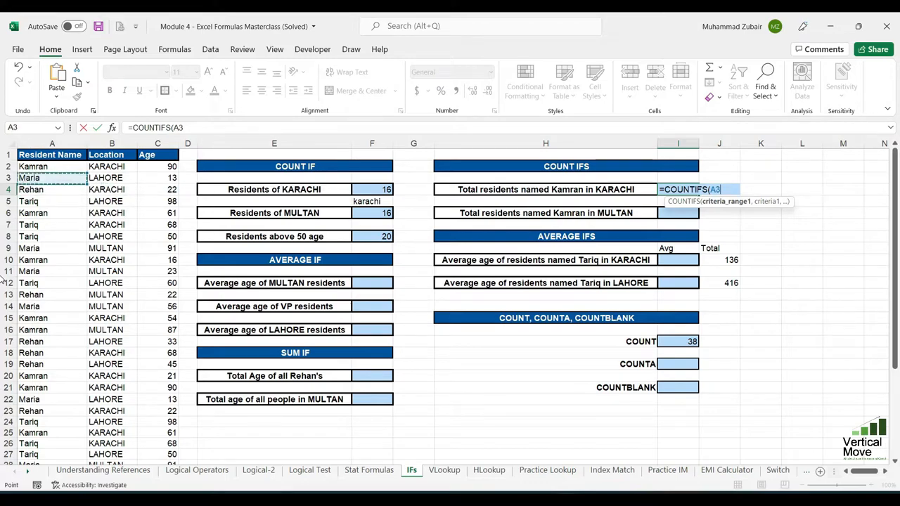
{"action": "key", "text": "Right"}
{"action": "key", "text": "Up"}
{"action": "key", "text": "ctrl+shift+Down"}
{"action": "type", "text": ","}
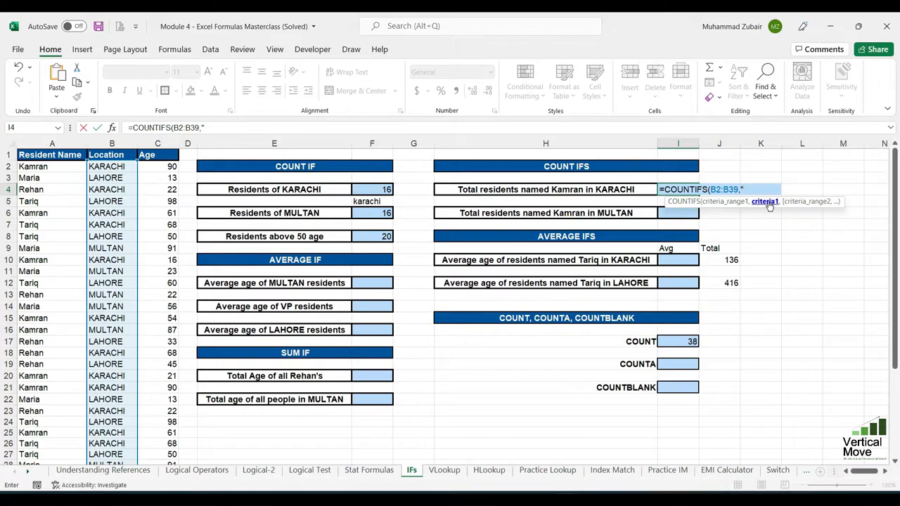
{"action": "type", "text": "\"Karachi\","}
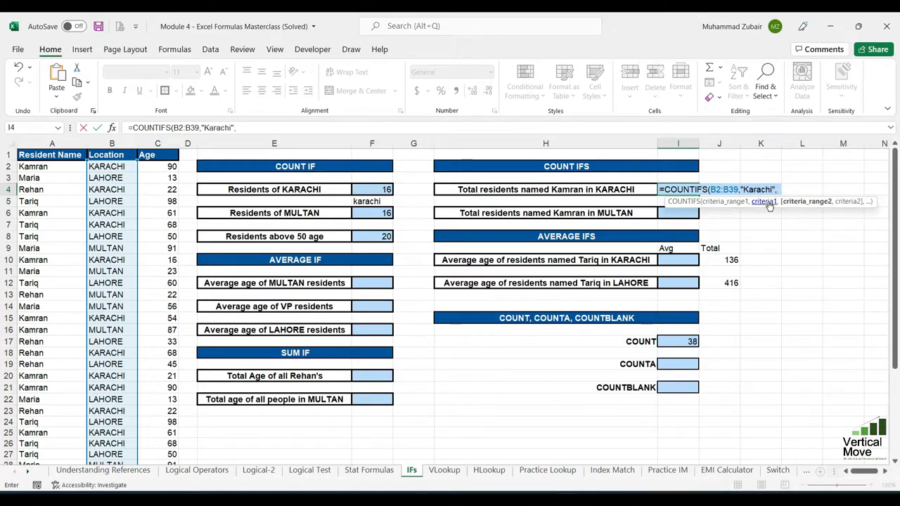
{"action": "left_click_drag", "start_coordinate": [708, 190], "coordinate": [766, 189]}
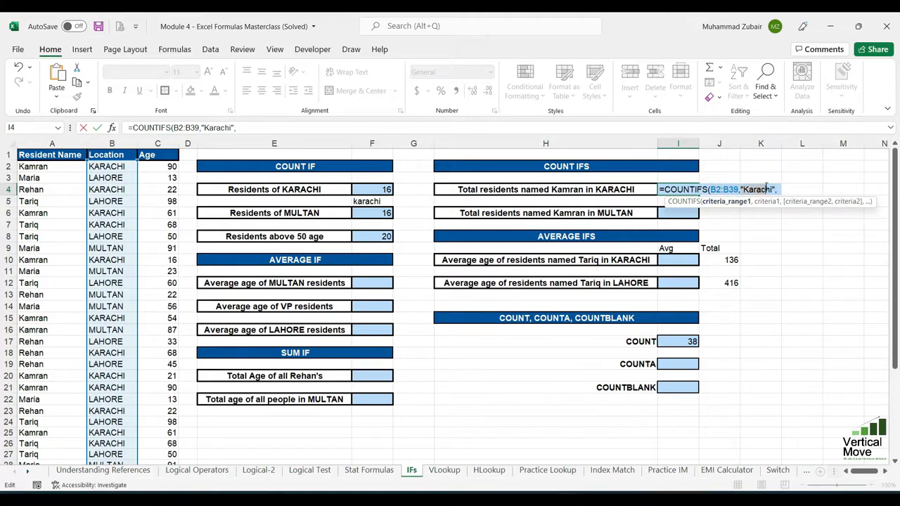
{"action": "left_click", "coordinate": [780, 189]}
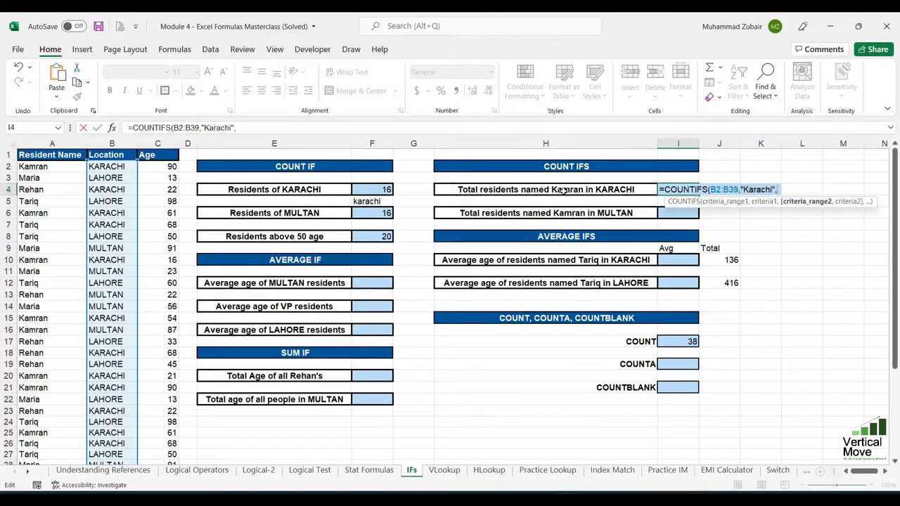
Step: Complete the COUNTIFS formula in I4 with Resident Name range A2:A39 and the resident name from the H4 label as second criterion
{"action": "left_click", "coordinate": [60, 166]}
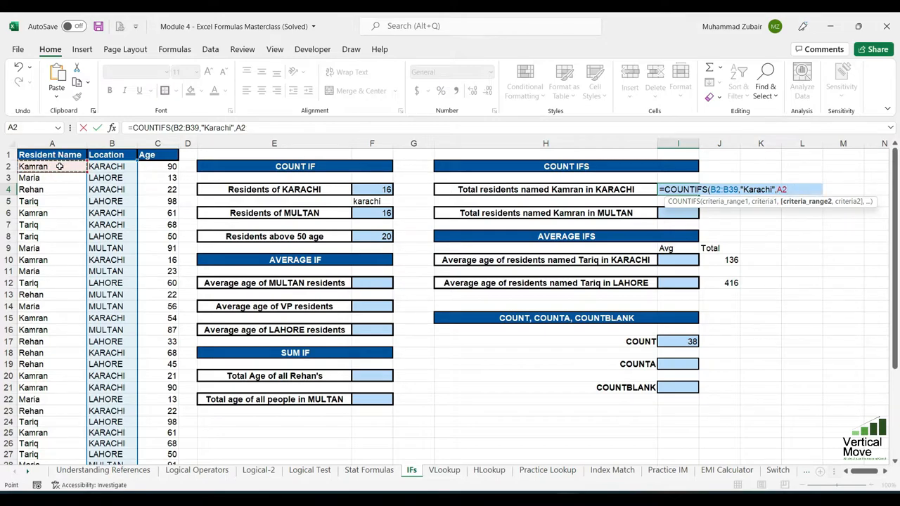
{"action": "key", "text": "ctrl+shift+Down"}
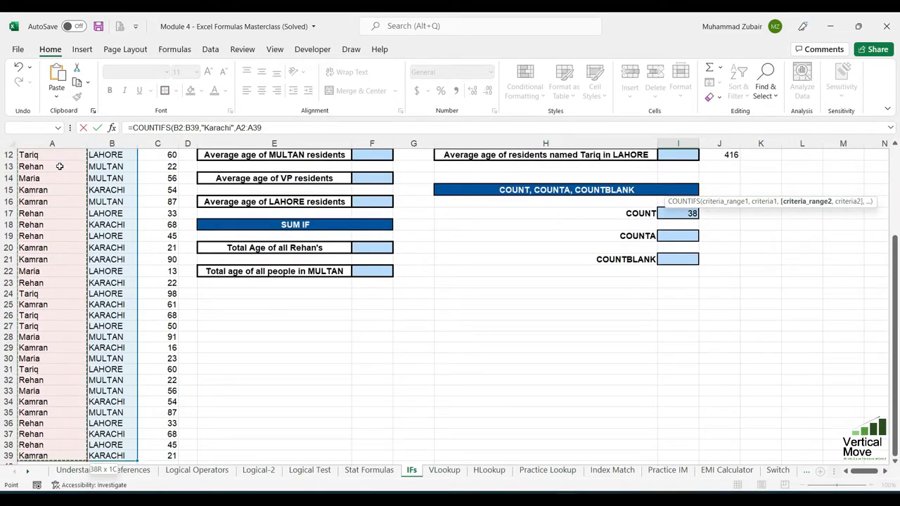
{"action": "scroll", "coordinate": [74, 168], "scroll_direction": "up", "scroll_amount": 4}
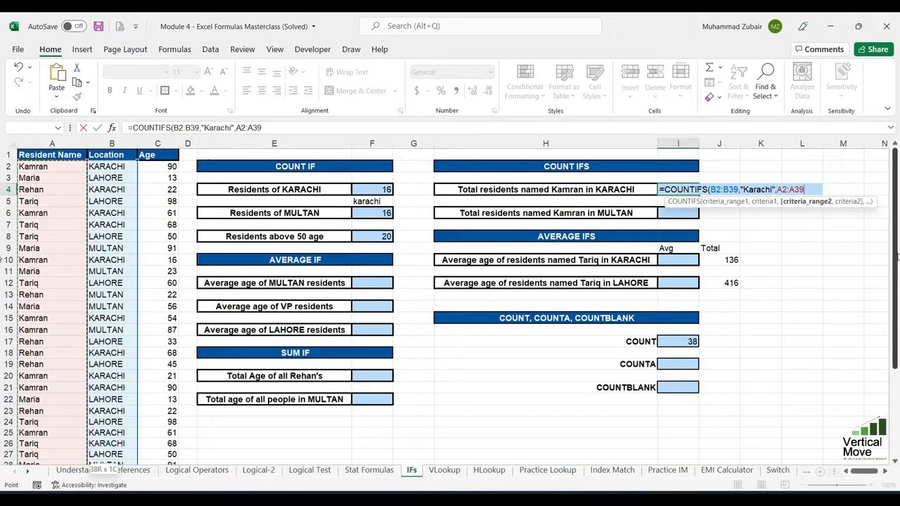
{"action": "type", "text": ",\""}
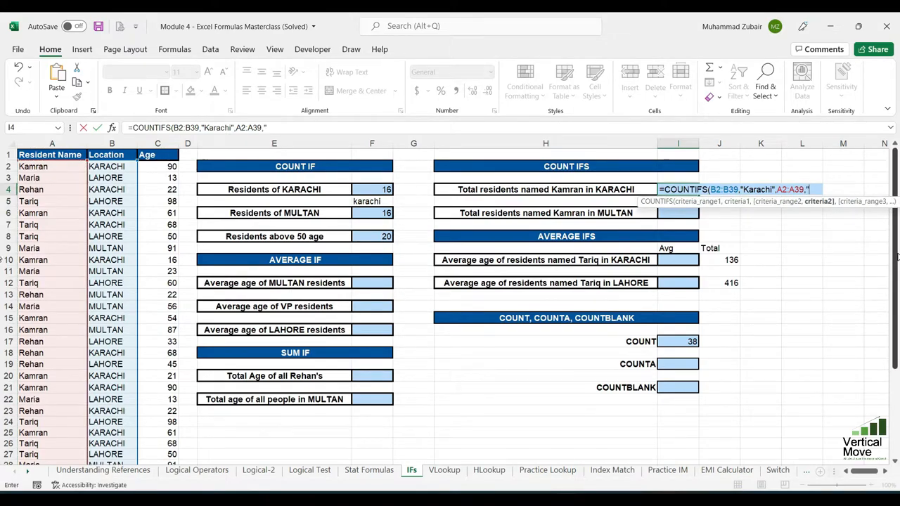
{"action": "type", "text": "Kamran"}
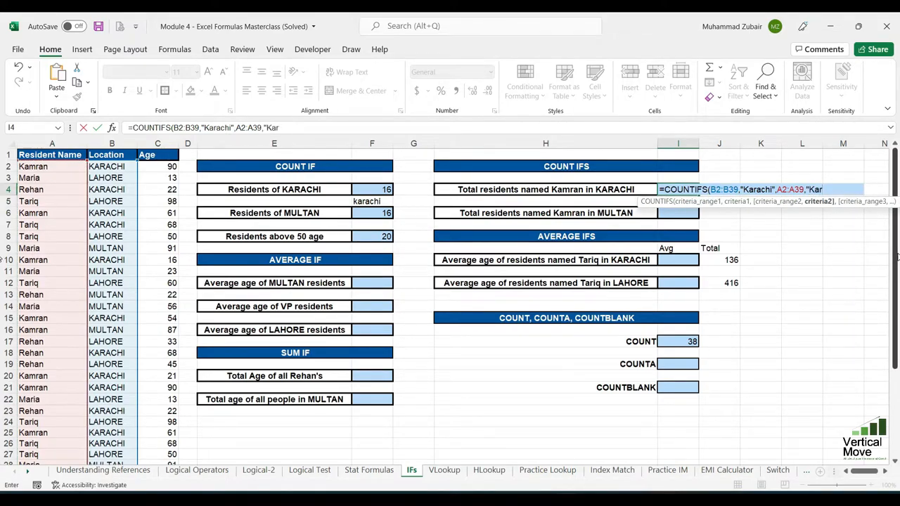
{"action": "type", "text": "\")"}
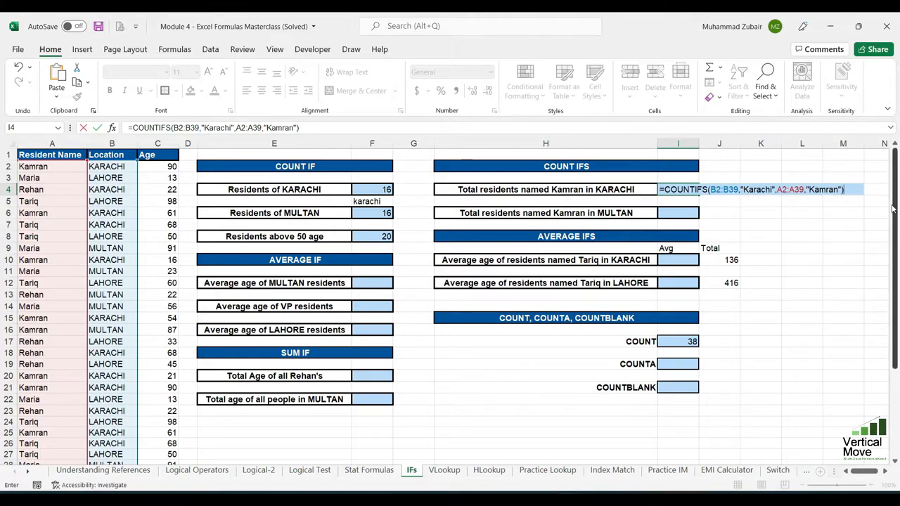
{"action": "key", "text": "Return"}
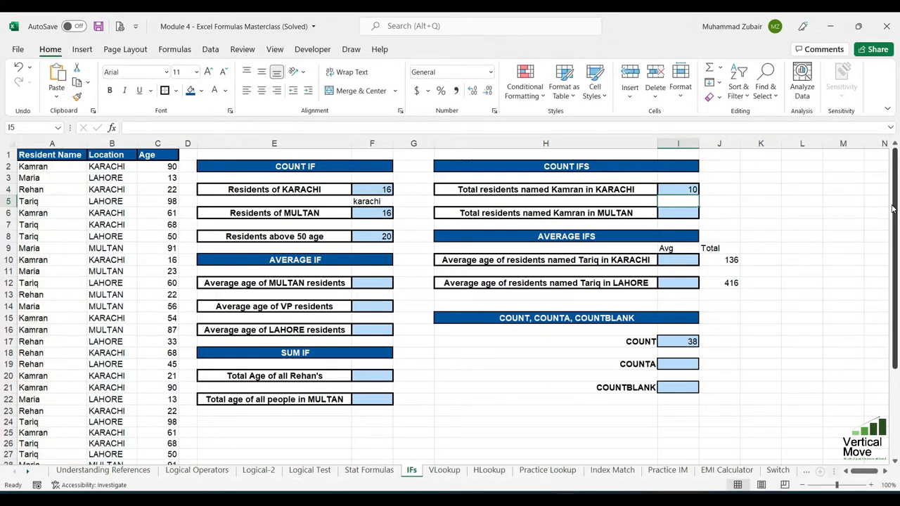
Step: Compare the COUNTIF result for Karachi in F4 with the COUNTIFS result in I4, and check the Multan task in row 6
{"action": "left_click_drag", "start_coordinate": [263, 190], "coordinate": [390, 191]}
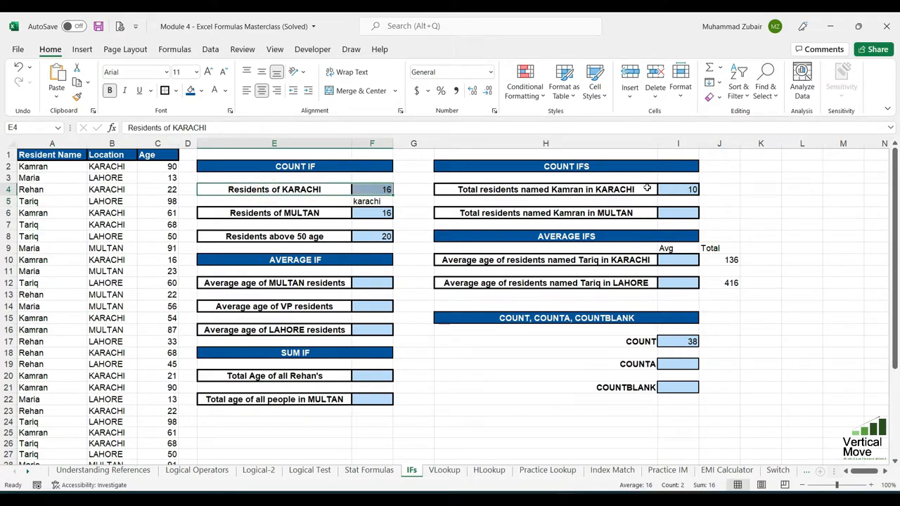
{"action": "left_click_drag", "start_coordinate": [646, 189], "coordinate": [685, 189]}
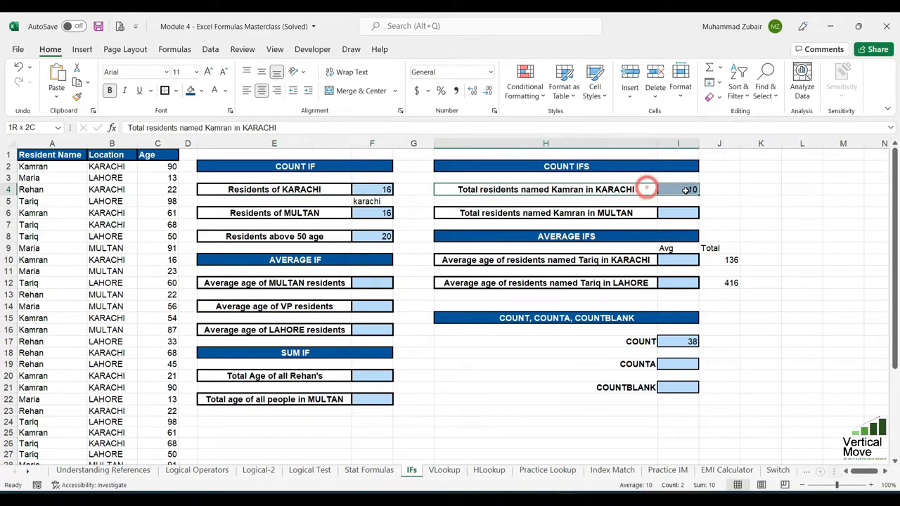
{"action": "left_click", "coordinate": [649, 211]}
{"action": "left_click", "coordinate": [675, 212]}
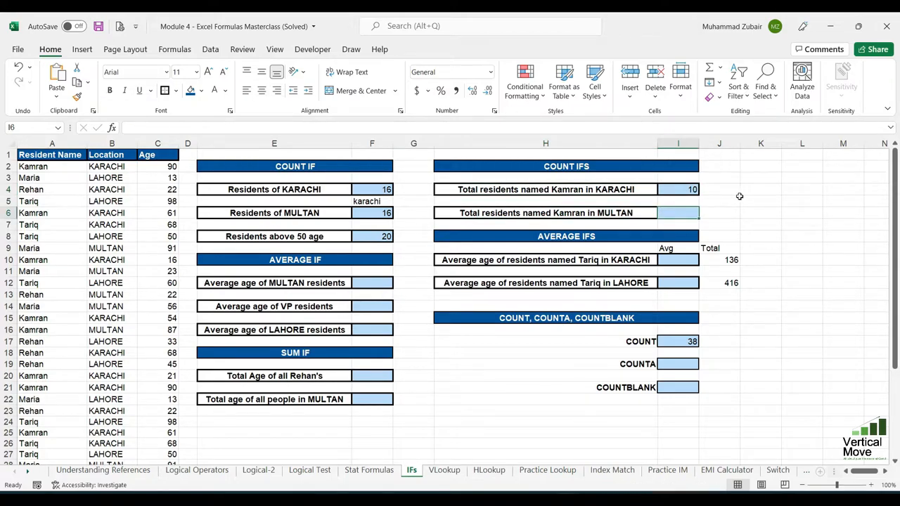
Step: Enter Multan as a location criterion in cell K2
{"action": "left_click", "coordinate": [770, 188]}
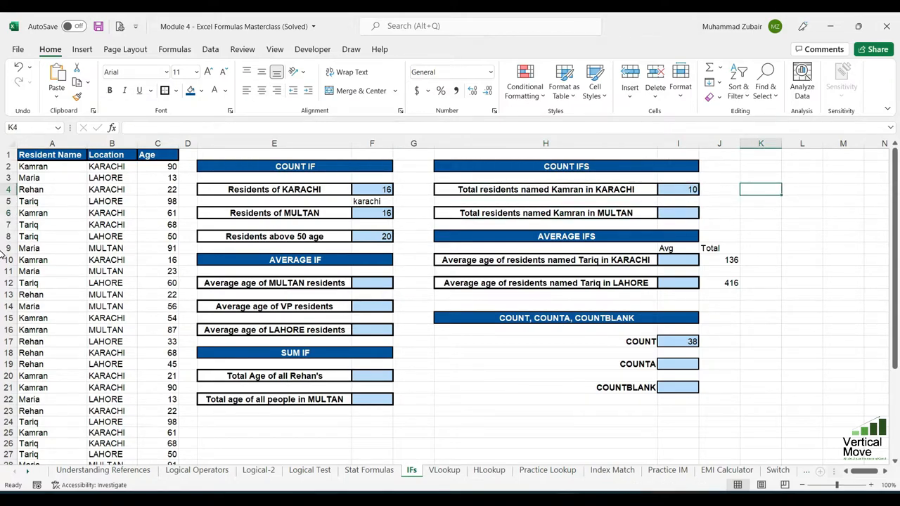
{"action": "key", "text": "Up"}
{"action": "key", "text": "Up"}
{"action": "type", "text": "M"}
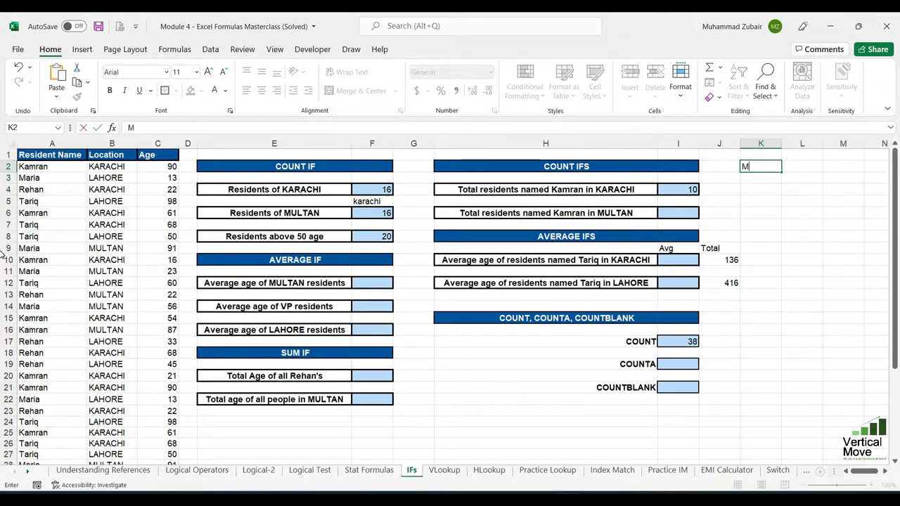
{"action": "type", "text": "ultan"}
{"action": "key", "text": "Return"}
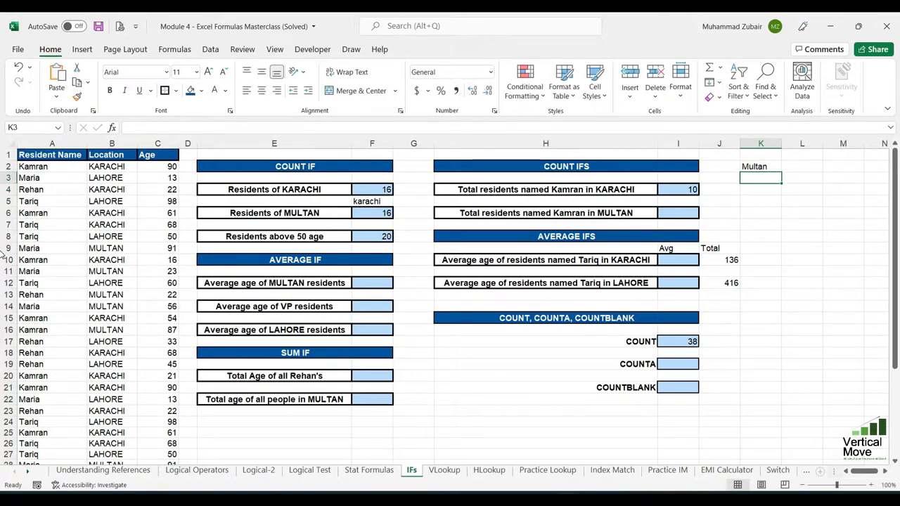
Step: Enter the resident name from the H6 label as a name criterion in cell K3
{"action": "type", "text": "Kamran"}
{"action": "key", "text": "Return"}
{"action": "key", "text": "Left"}
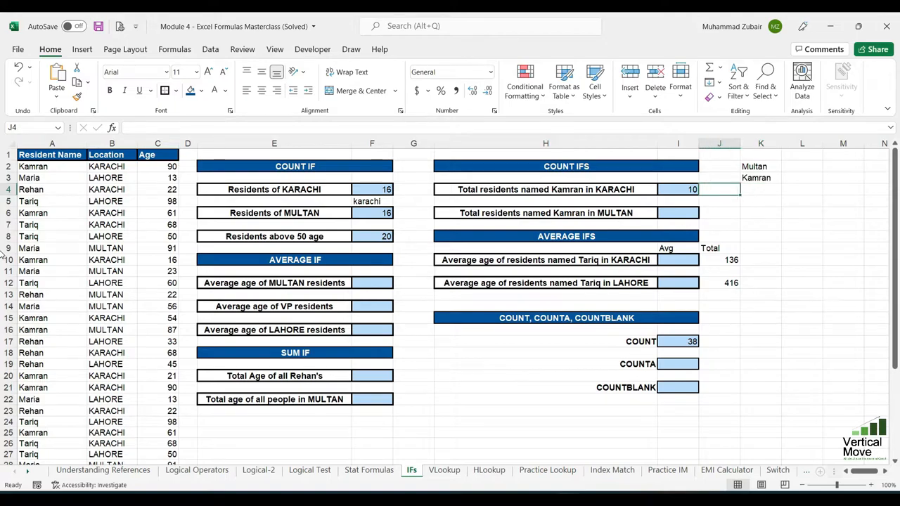
Step: Start a COUNTIFS formula in cell I6 with the Location range B2:B39 and cell K2 as its first criterion
{"action": "key", "text": "Left"}
{"action": "key", "text": "Down"}
{"action": "key", "text": "Down"}
{"action": "type", "text": "=co"}
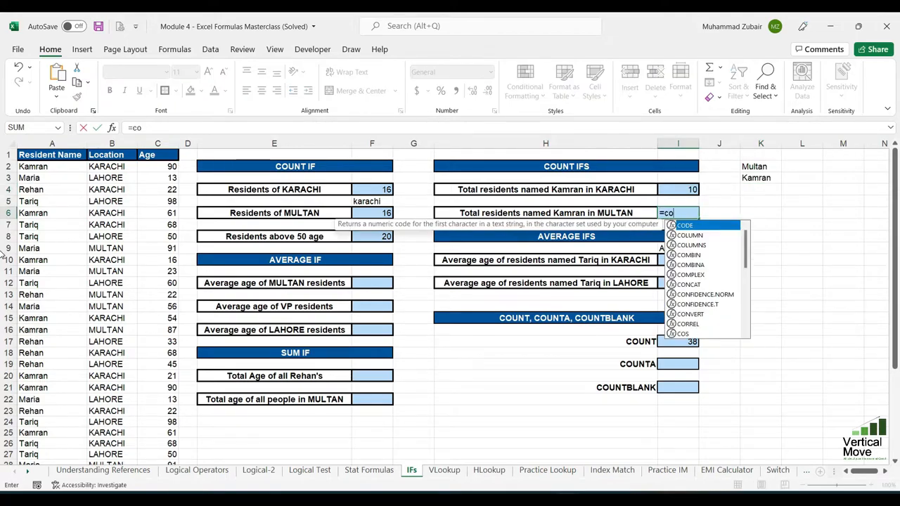
{"action": "type", "text": "untifs"}
{"action": "key", "text": "Tab"}
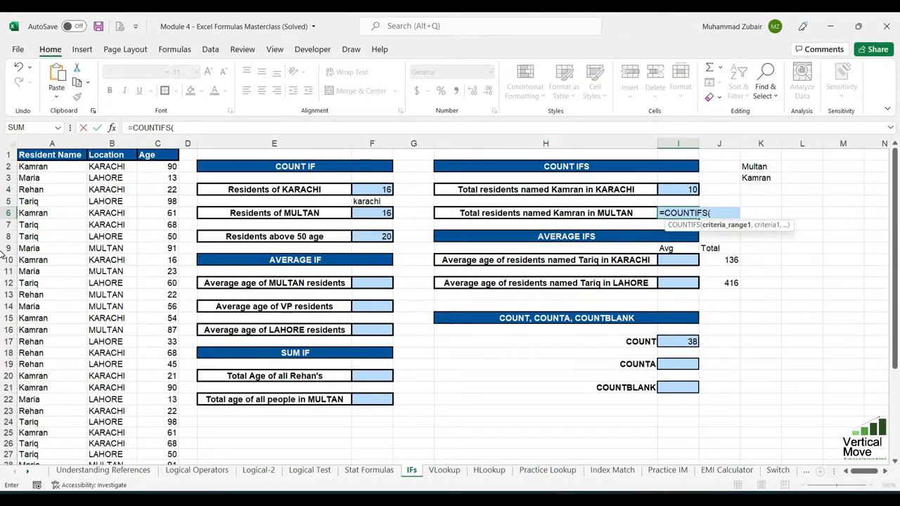
{"action": "left_click", "coordinate": [119, 166]}
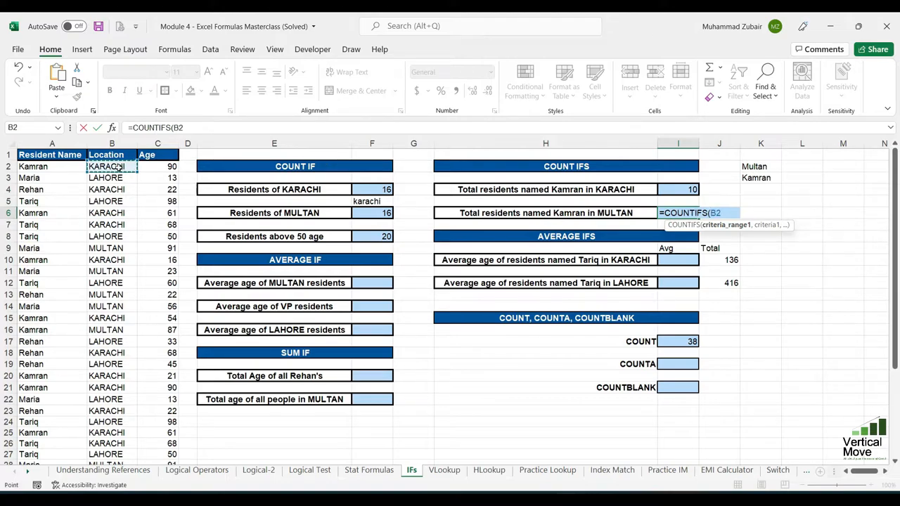
{"action": "key", "text": "ctrl+shift+Down"}
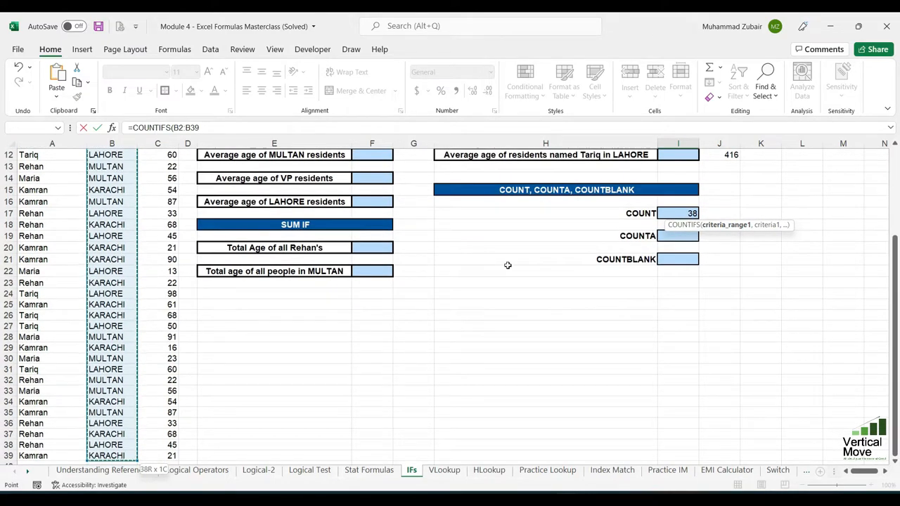
{"action": "type", "text": ","}
{"action": "scroll", "coordinate": [415, 347], "scroll_direction": "up", "scroll_amount": 4}
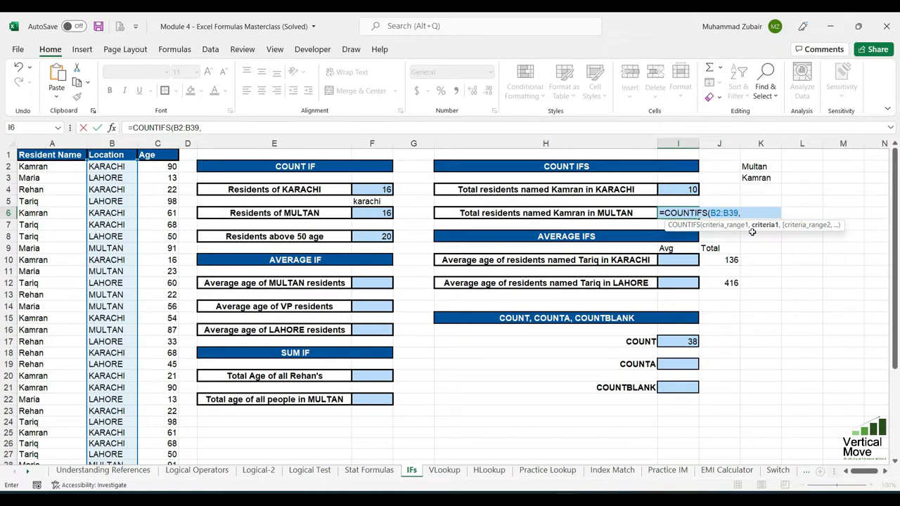
{"action": "left_click", "coordinate": [770, 167]}
{"action": "type", "text": ","}
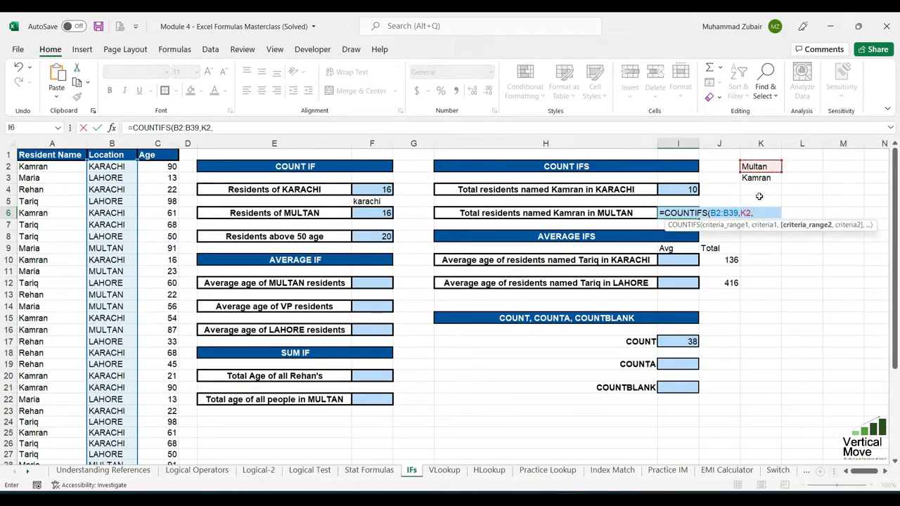
Step: Complete the COUNTIFS formula in I6 with the Resident Name range A2:A39 and cell K3 as the second criterion
{"action": "left_click", "coordinate": [44, 167]}
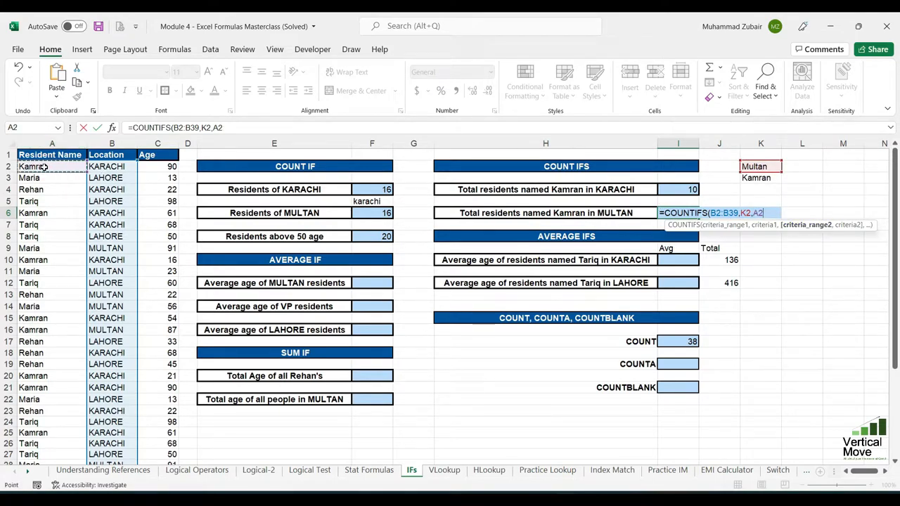
{"action": "key", "text": "ctrl+shift+Down"}
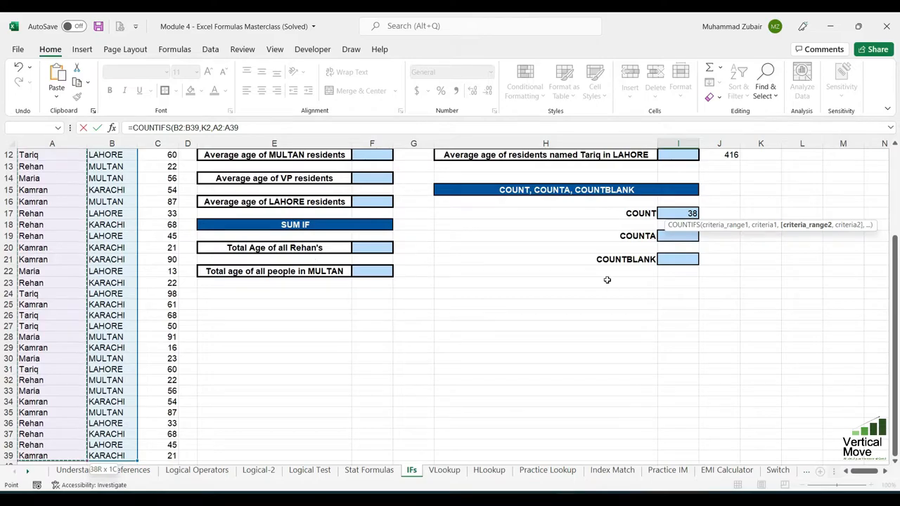
{"action": "type", "text": ","}
{"action": "scroll", "coordinate": [611, 278], "scroll_direction": "up", "scroll_amount": 4}
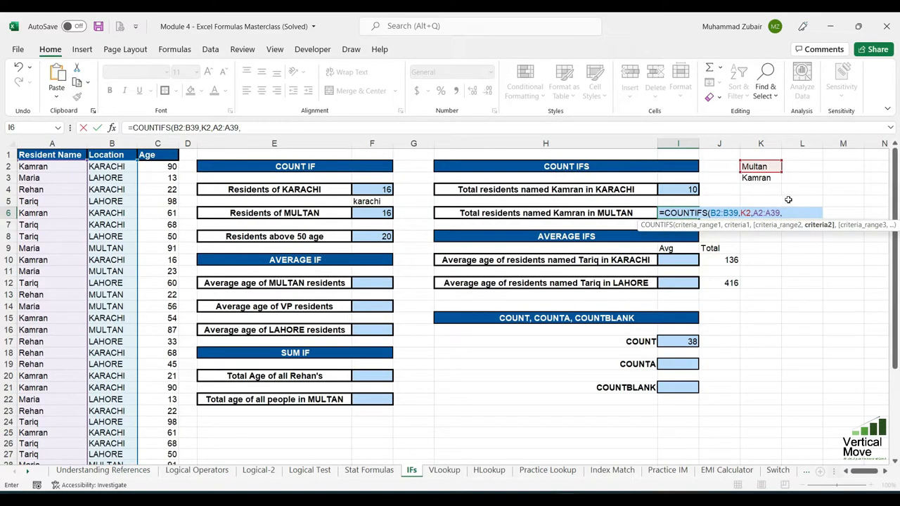
{"action": "left_click", "coordinate": [769, 182]}
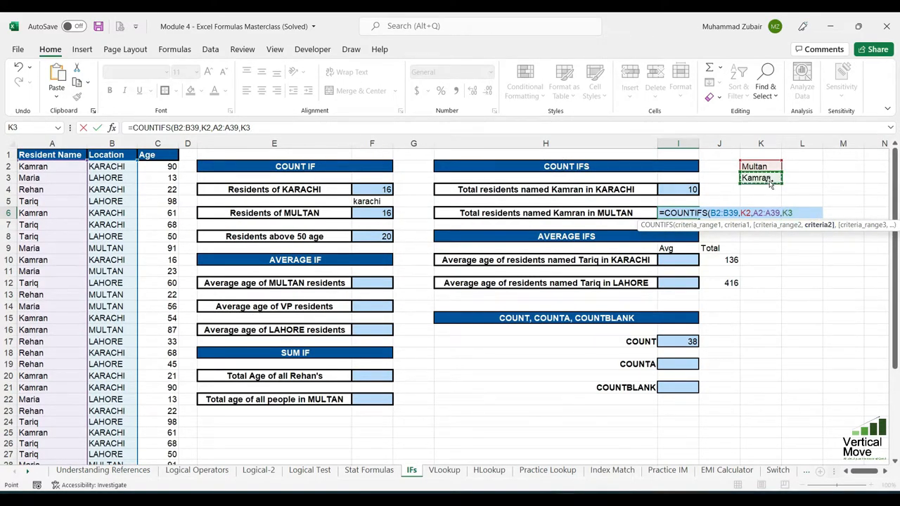
{"action": "type", "text": ")"}
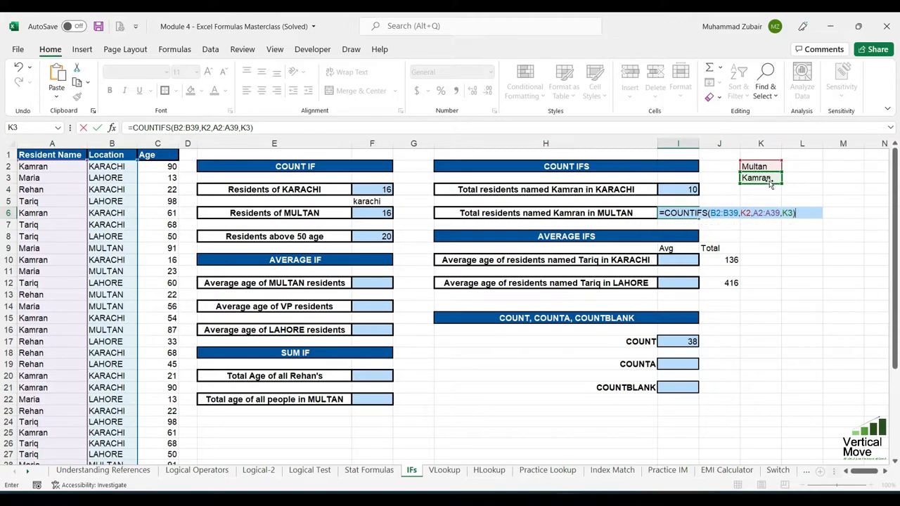
{"action": "key", "text": "Return"}
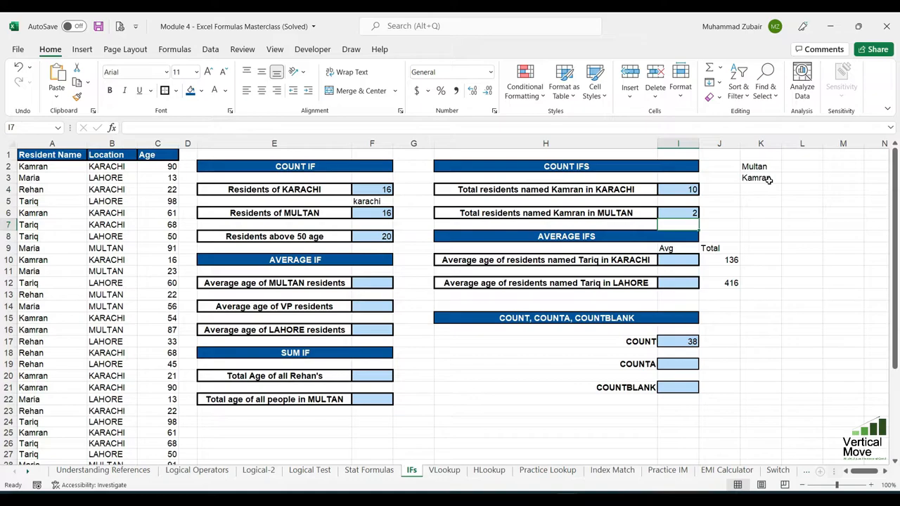
Step: Change the location criterion in K2 to Karachi to test the COUNTIFS formula in I6
{"action": "key", "text": "Up"}
{"action": "key", "text": "Up"}
{"action": "key", "text": "Up"}
{"action": "key", "text": "Up"}
{"action": "key", "text": "Up"}
{"action": "key", "text": "Right"}
{"action": "key", "text": "Right"}
{"action": "type", "text": "Karachi"}
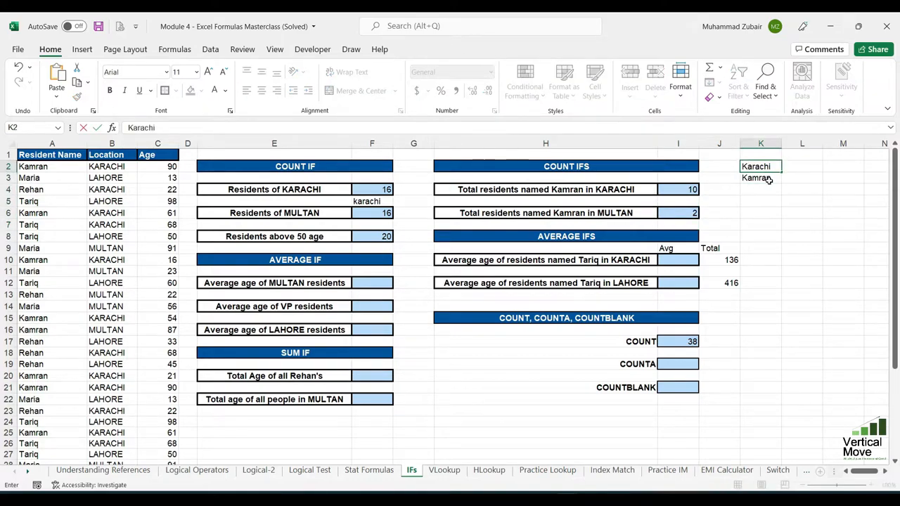
{"action": "key", "text": "Return"}
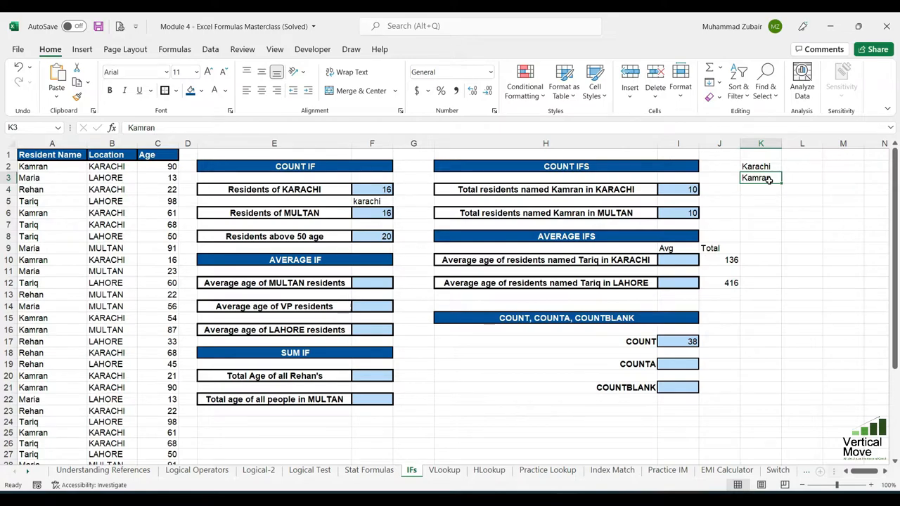
Step: Set the location criterion in K2 to Lahore and the name criterion in K3 to the resident name from the H12 label
{"action": "key", "text": "Up"}
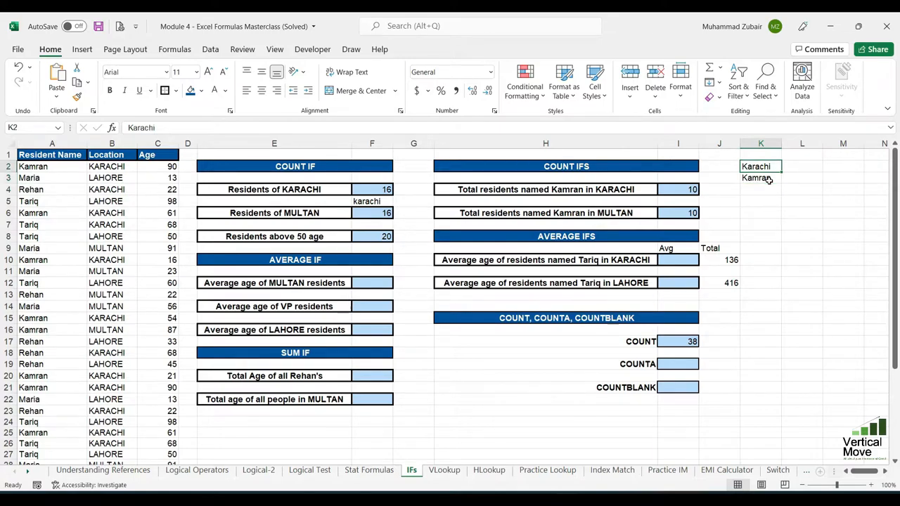
{"action": "type", "text": "Lahore"}
{"action": "key", "text": "Return"}
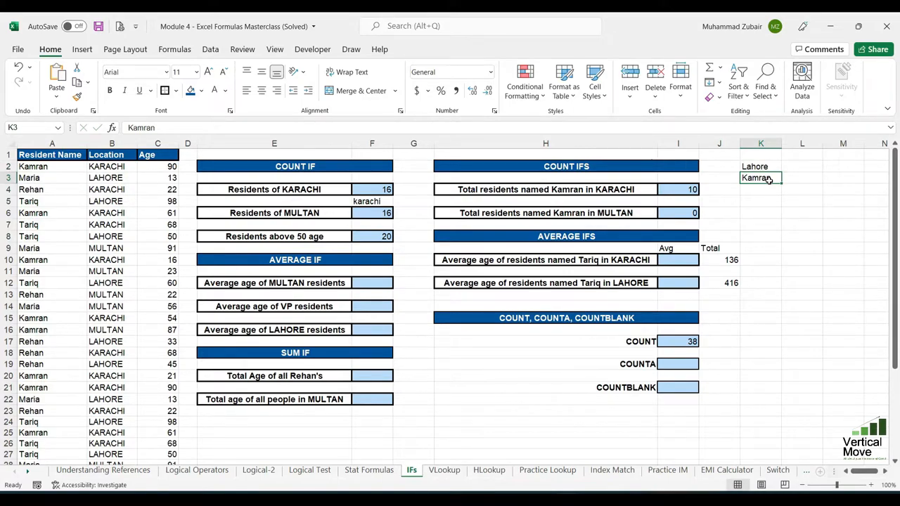
{"action": "type", "text": "Tariq\\"}
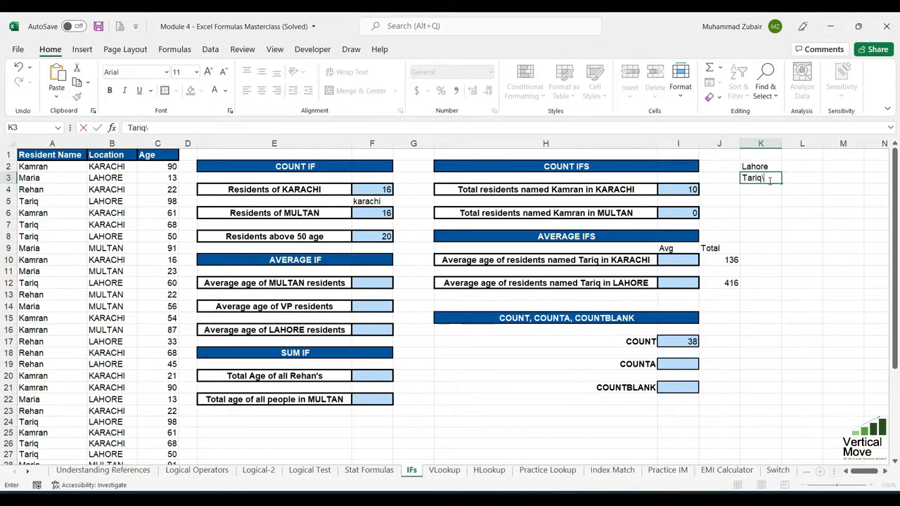
{"action": "key", "text": "Return"}
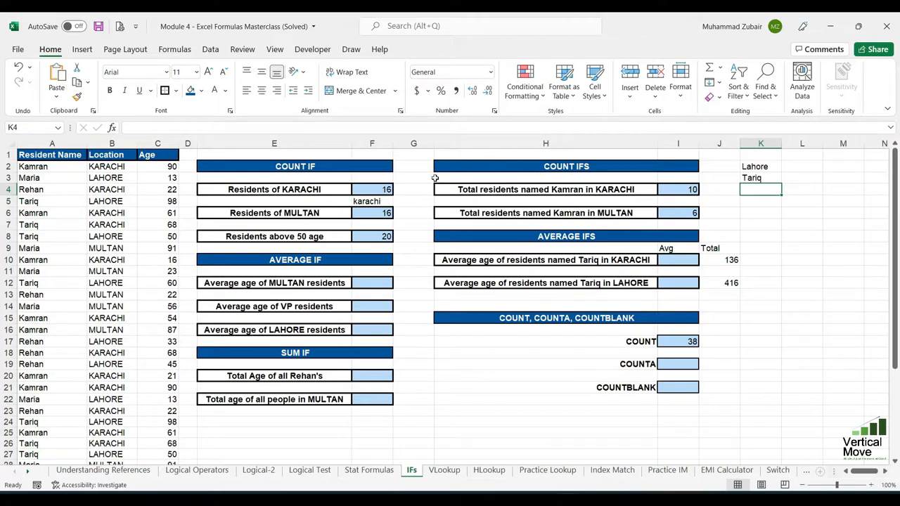
Step: Select cell F12, the answer cell for the average age of MULTAN residents
{"action": "left_click", "coordinate": [298, 285]}
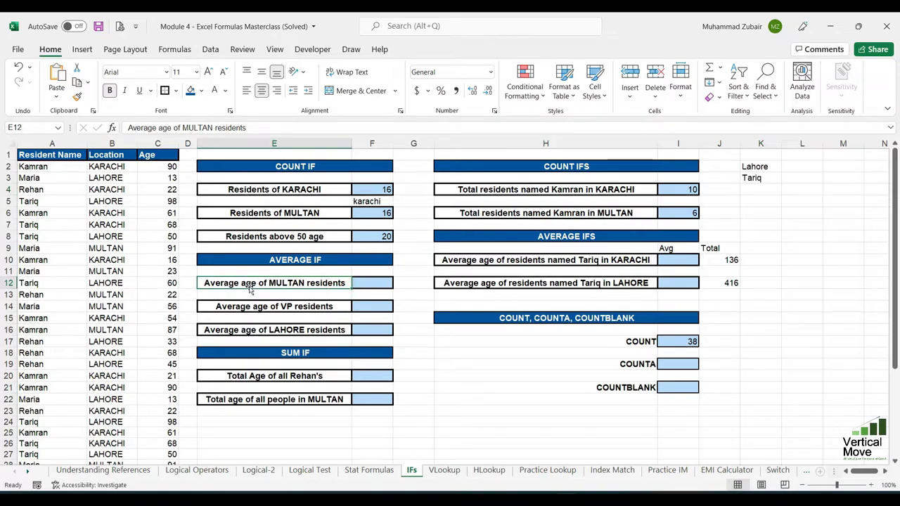
{"action": "left_click", "coordinate": [370, 285]}
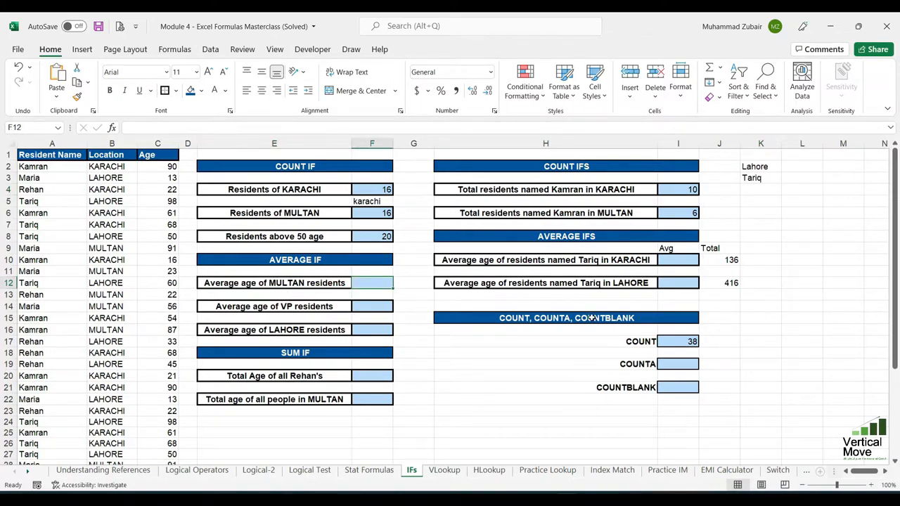
{"action": "type", "text": "aver"}
{"action": "type", "text": "ag"}
{"action": "key", "text": "BackSpace"}
{"action": "key", "text": "BackSpace"}
{"action": "key", "text": "BackSpace"}
{"action": "key", "text": "BackSpace"}
{"action": "key", "text": "BackSpace"}
{"action": "key", "text": "BackSpace"}
Step: Start an AVERAGEIF formula in F12 with the Location range B2:B39 and "Multan" as the criterion
{"action": "type", "text": "-=averageif"}
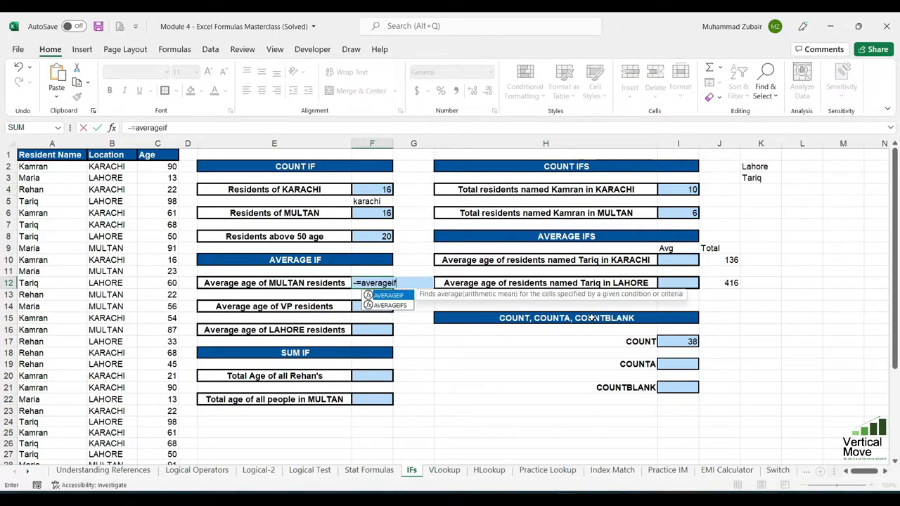
{"action": "key", "text": "Tab"}
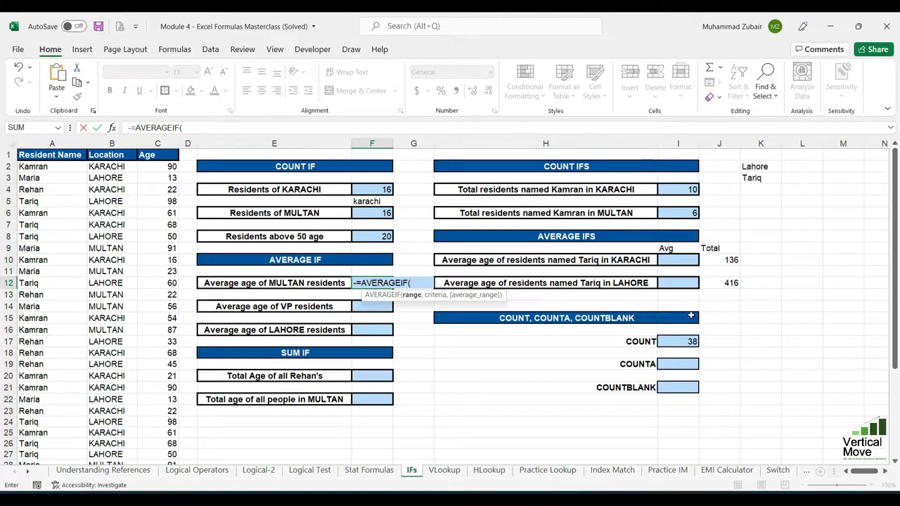
{"action": "left_click", "coordinate": [105, 164]}
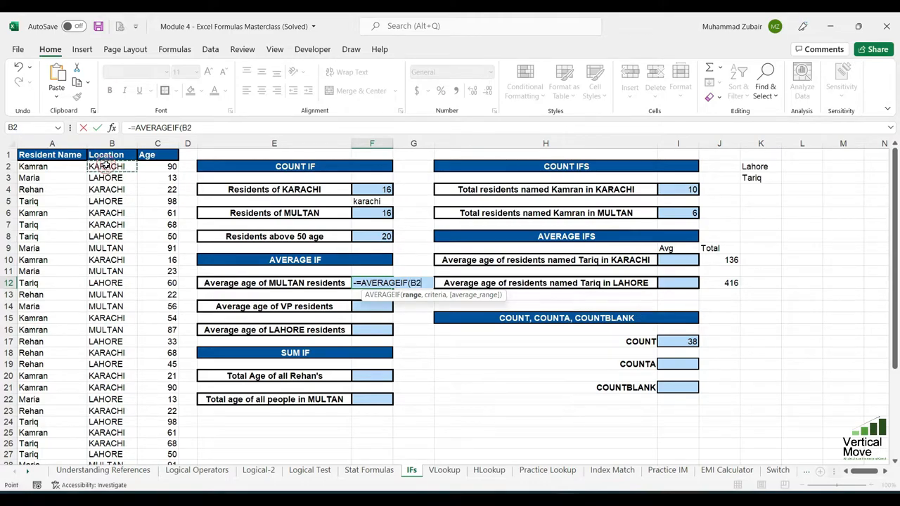
{"action": "key", "text": "ctrl+shift+Down"}
{"action": "type", "text": ","}
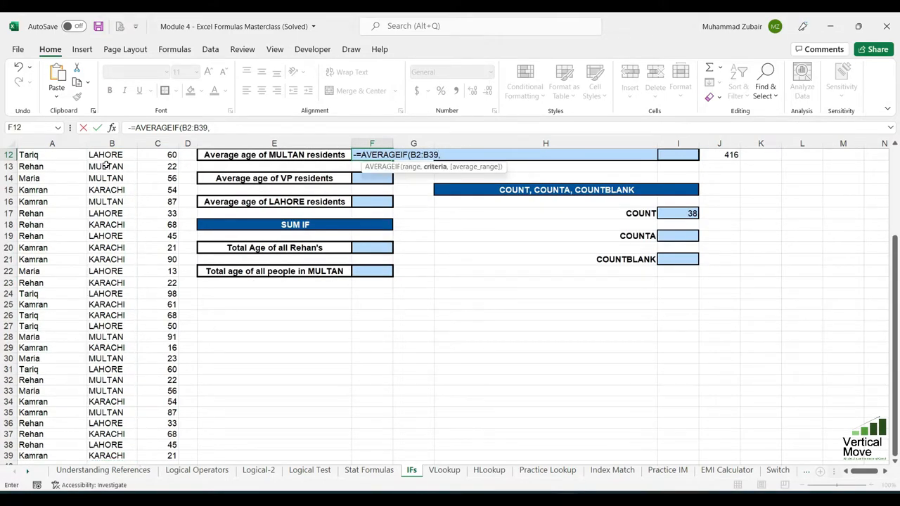
{"action": "type", "text": "\"Multan\","}
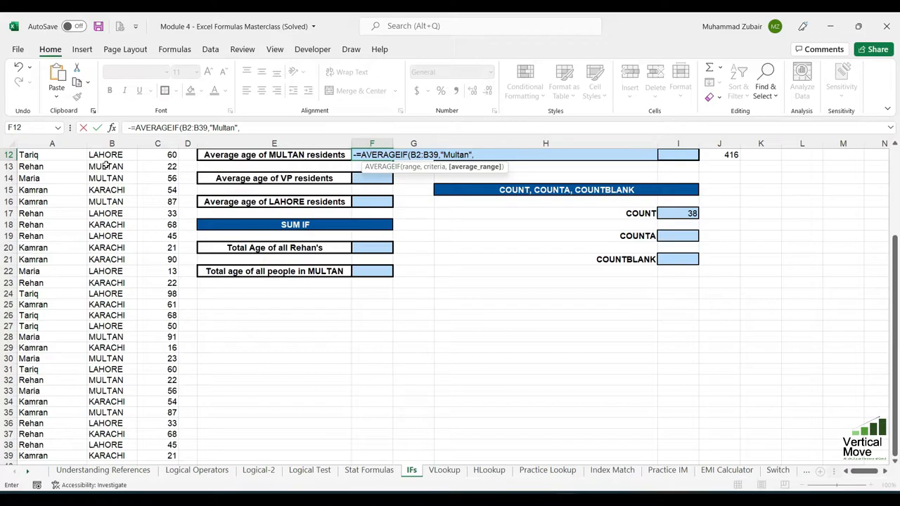
Step: Add the Age range C2:C39 as the average range in F12, close the formula and remove the stray leading minus sign
{"action": "scroll", "coordinate": [448, 318], "scroll_direction": "up", "scroll_amount": 4}
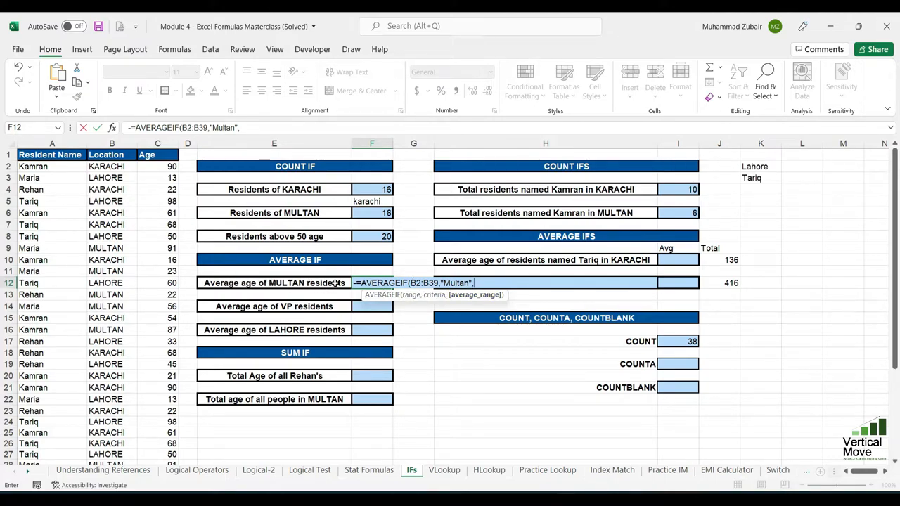
{"action": "left_click", "coordinate": [165, 167]}
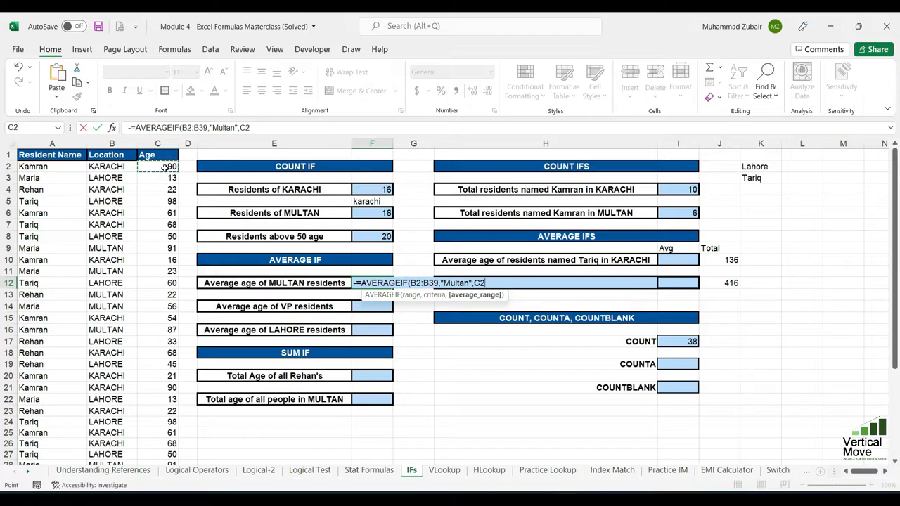
{"action": "key", "text": "ctrl+shift+Down"}
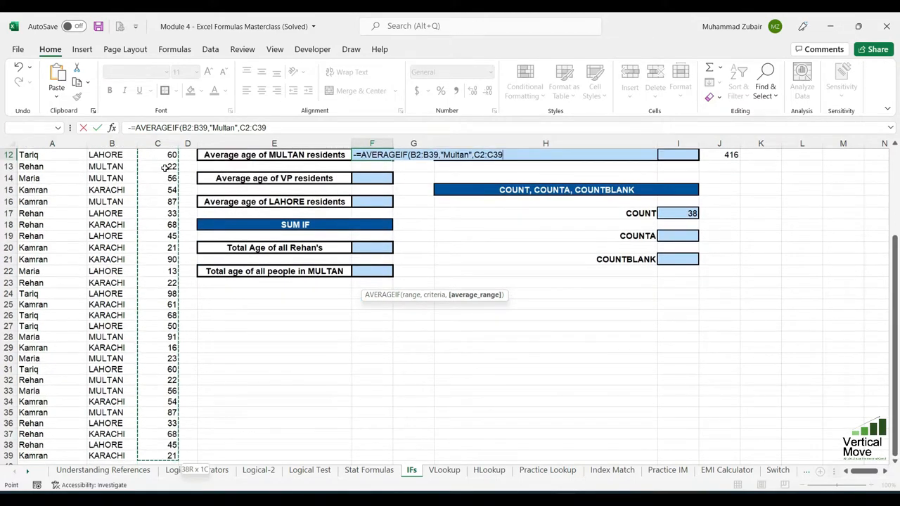
{"action": "scroll", "coordinate": [724, 192], "scroll_direction": "up", "scroll_amount": 4}
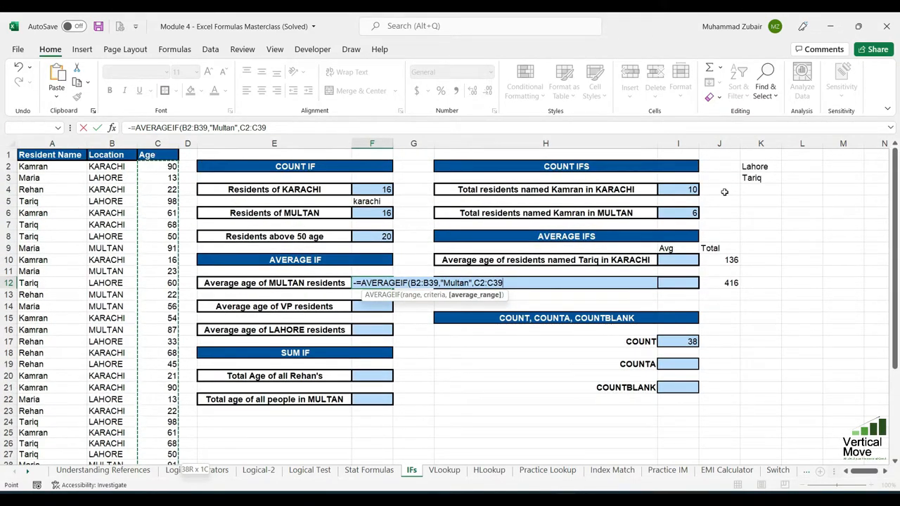
{"action": "type", "text": ")"}
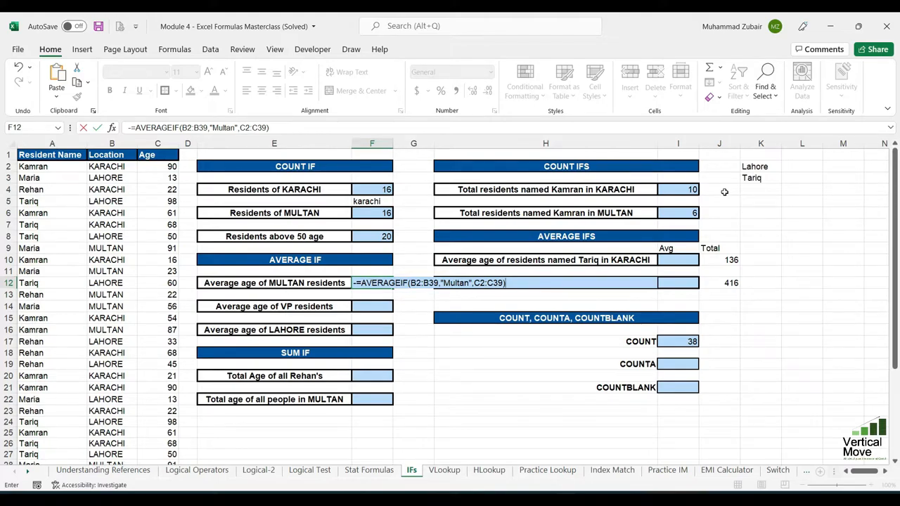
{"action": "left_click", "coordinate": [355, 282]}
{"action": "key", "text": "BackSpace"}
Step: Review the range, criteria and average range arguments of the AVERAGEIF formula in F12, and enter the formula
{"action": "key", "text": "ctrl+Right"}
{"action": "key", "text": "ctrl+Right"}
{"action": "key", "text": "ctrl+Right"}
{"action": "key", "text": "ctrl+Right"}
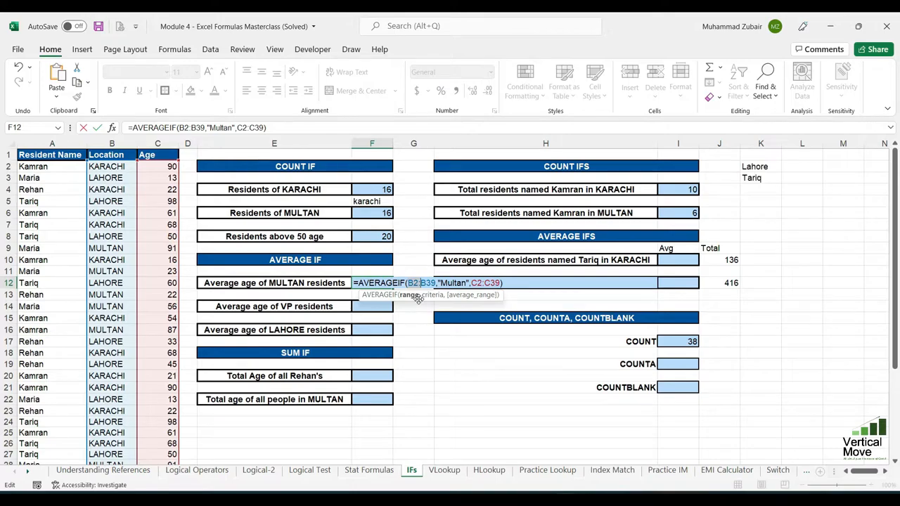
{"action": "key", "text": "Left"}
{"action": "key", "text": "Right"}
{"action": "key", "text": "shift+Right"}
{"action": "key", "text": "shift+Right"}
{"action": "key", "text": "shift+Right"}
{"action": "key", "text": "shift+Right"}
{"action": "key", "text": "shift+Right"}
{"action": "key", "text": "shift+Right"}
{"action": "key", "text": "shift+Right"}
{"action": "key", "text": "shift+Right"}
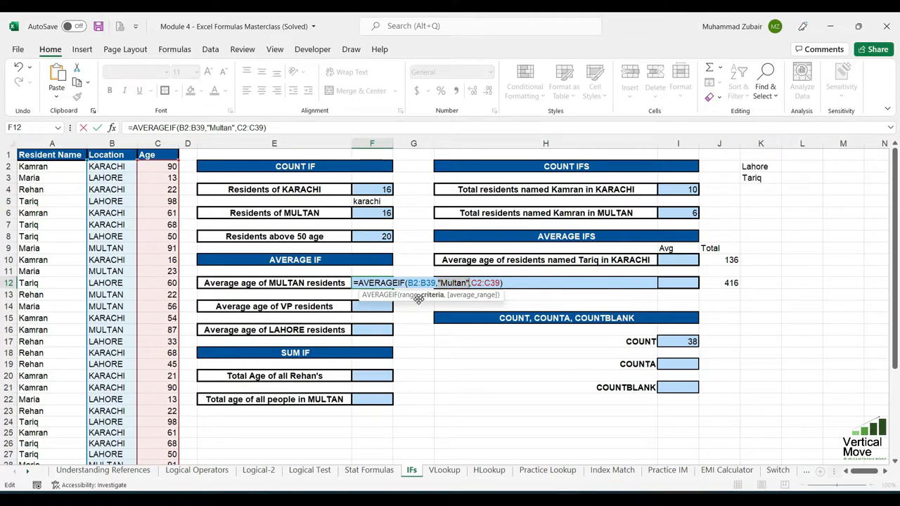
{"action": "key", "text": "Right"}
{"action": "key", "text": "Right"}
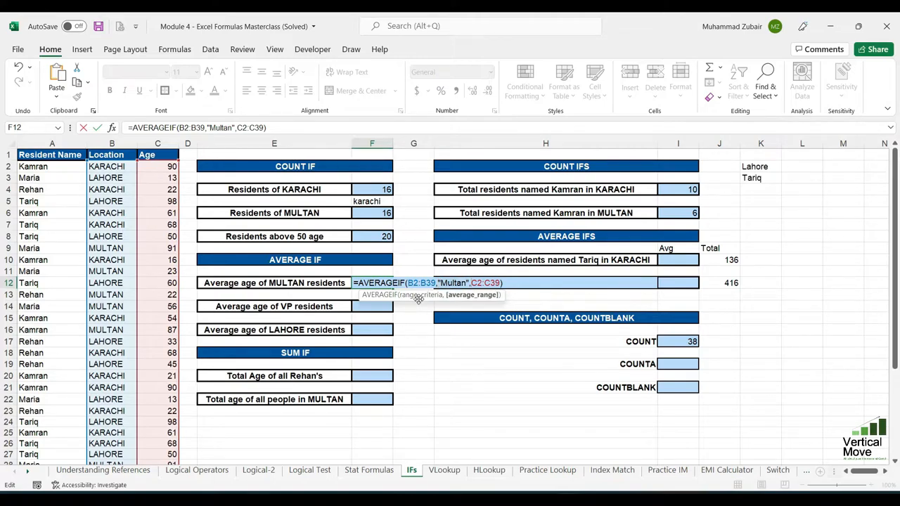
{"action": "key", "text": "shift+Right"}
{"action": "key", "text": "shift+Right"}
{"action": "key", "text": "shift+Right"}
{"action": "key", "text": "shift+Right"}
{"action": "key", "text": "shift+Right"}
{"action": "key", "text": "shift+Right"}
{"action": "key", "text": "Return"}
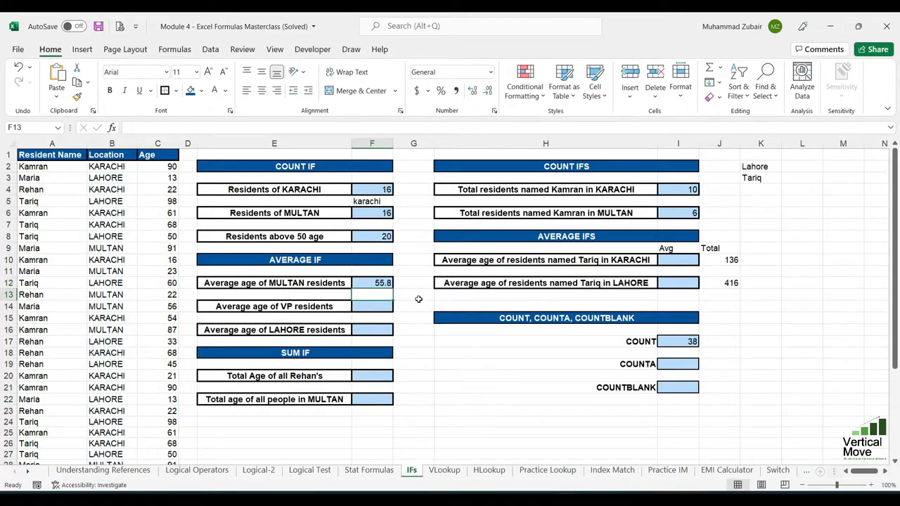
Step: Enter "Lahore" in F15, directly above the answer cell for LAHORE residents, as a criterion cell
{"action": "key", "text": "Up"}
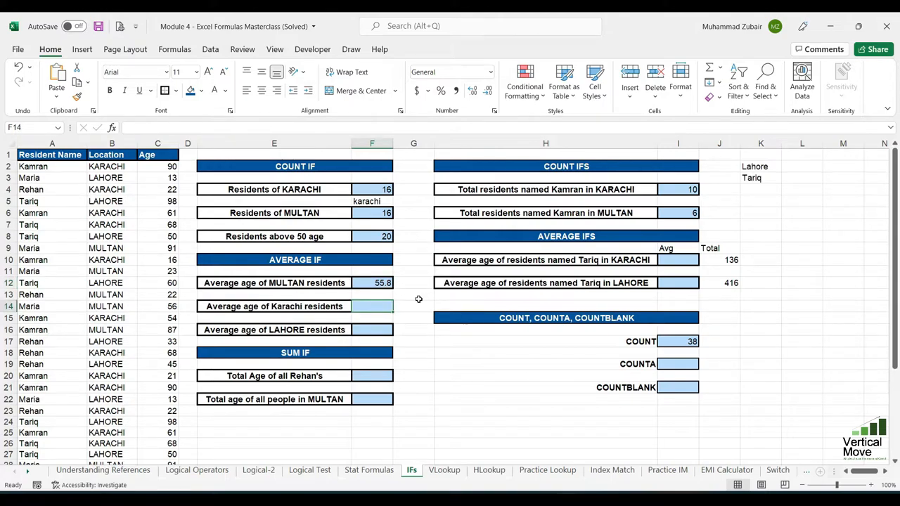
{"action": "key", "text": "Down"}
{"action": "key", "text": "Down"}
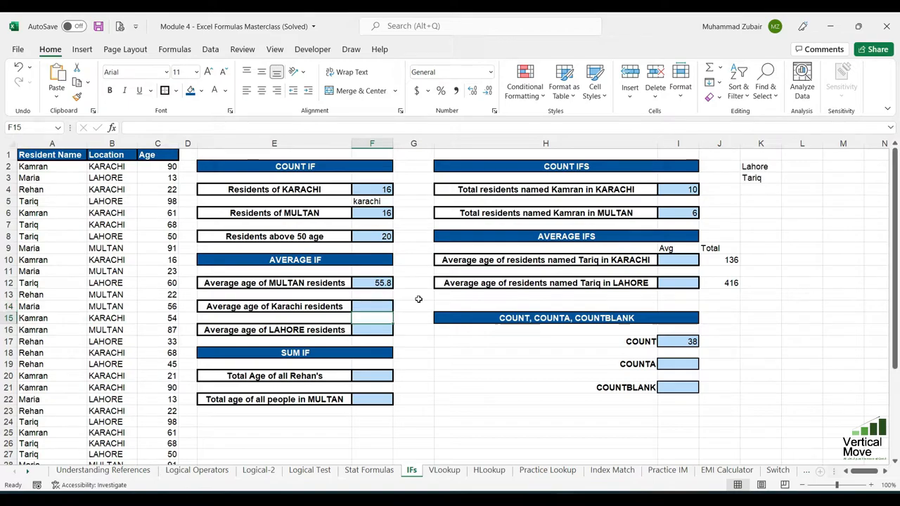
{"action": "key", "text": "Up"}
{"action": "type", "text": "Lahore"}
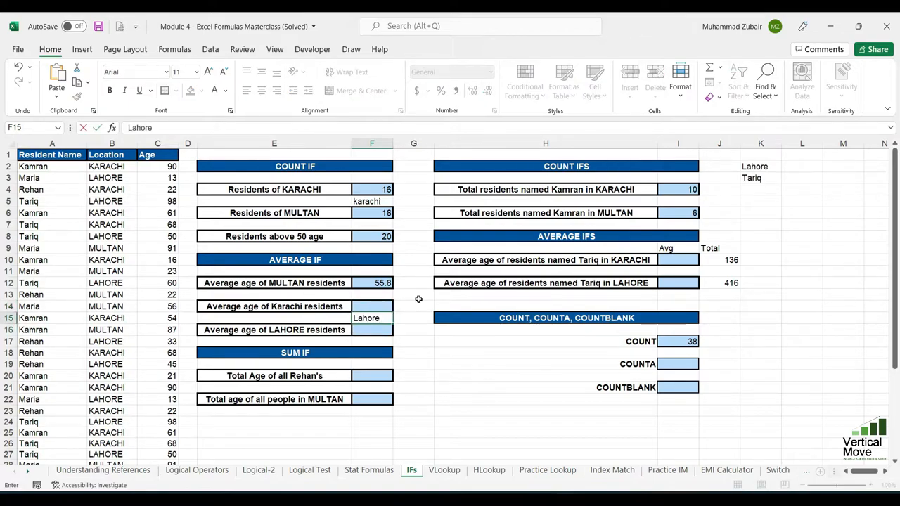
{"action": "key", "text": "Return"}
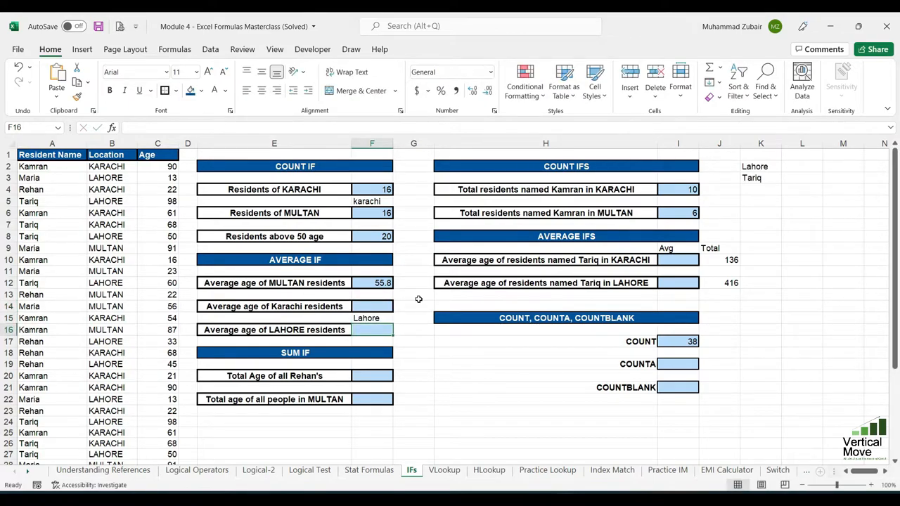
Step: Start an AVERAGEIF formula in F16 for LAHORE residents with the Location range B2:B39 as the range
{"action": "type", "text": "=averga"}
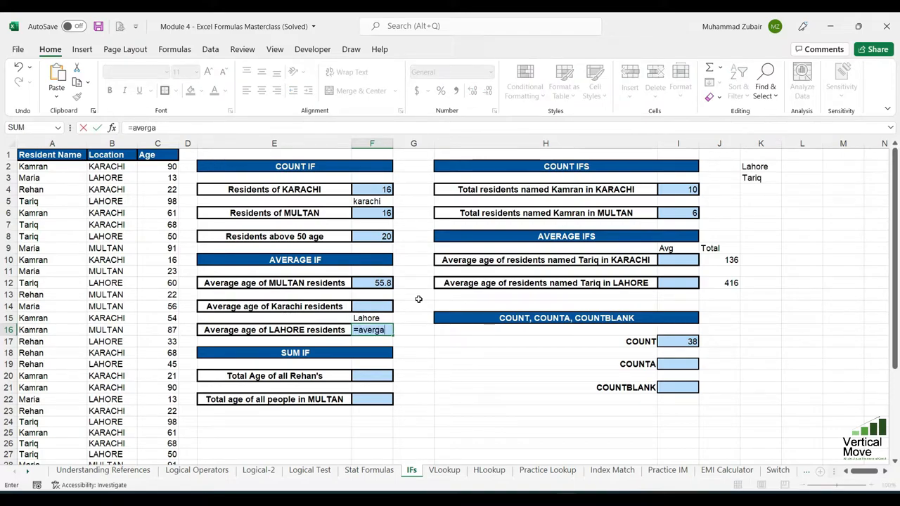
{"action": "key", "text": "BackSpace"}
{"action": "key", "text": "BackSpace"}
{"action": "type", "text": "AGEIF("}
{"action": "key", "text": "Tab"}
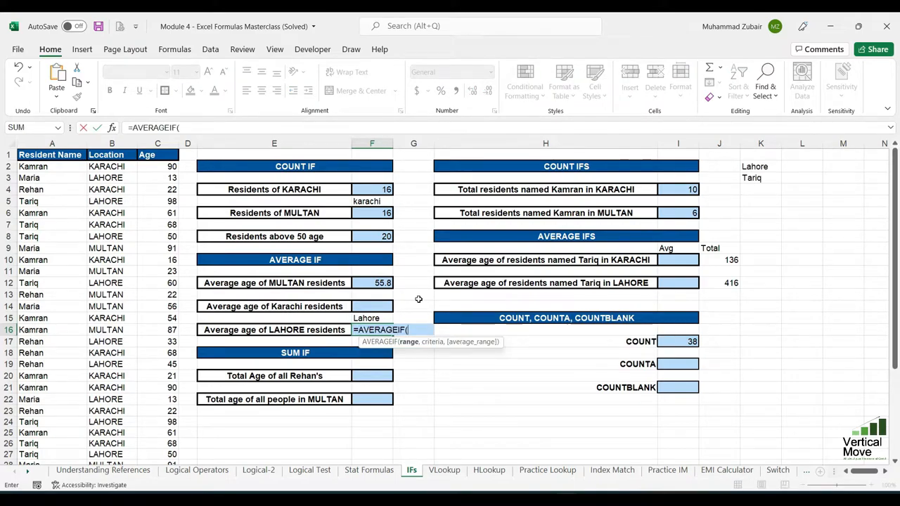
{"action": "key", "text": "Left"}
{"action": "key", "text": "Left"}
{"action": "key", "text": "Left"}
{"action": "key", "text": "Left"}
{"action": "key", "text": "Left"}
{"action": "key", "text": "Up"}
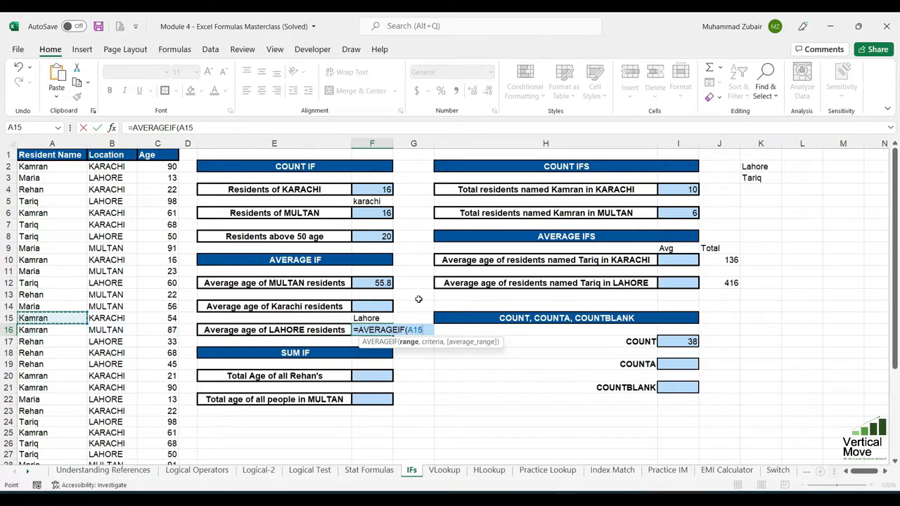
{"action": "key", "text": "Right"}
{"action": "key", "text": "Right"}
{"action": "key", "text": "Left"}
{"action": "key", "text": "ctrl+Up"}
{"action": "key", "text": "Down"}
{"action": "key", "text": "ctrl+shift+Down"}
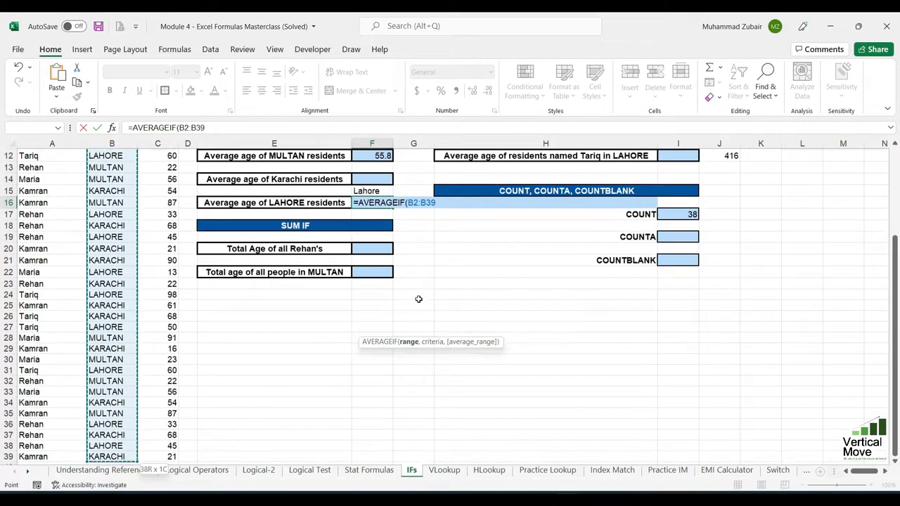
{"action": "type", "text": ","}
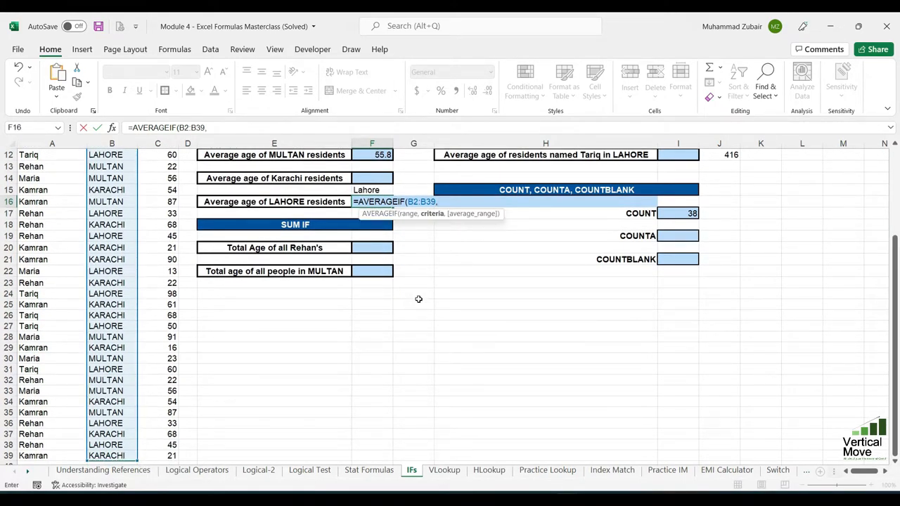
Step: Use F15 as the criterion and the Age range C2:C39 as the average range in F16, and enter the formula
{"action": "key", "text": "Up"}
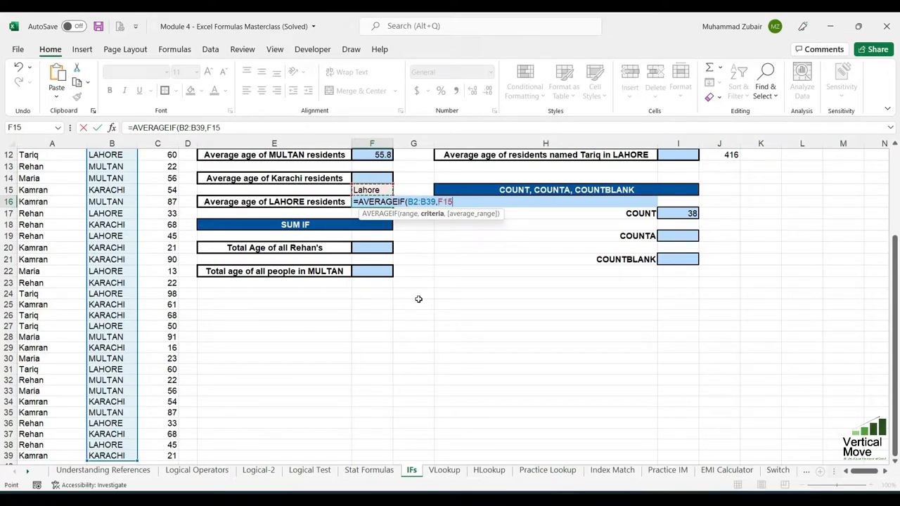
{"action": "type", "text": ","}
{"action": "key", "text": "Left"}
{"action": "key", "text": "Left"}
{"action": "key", "text": "Left"}
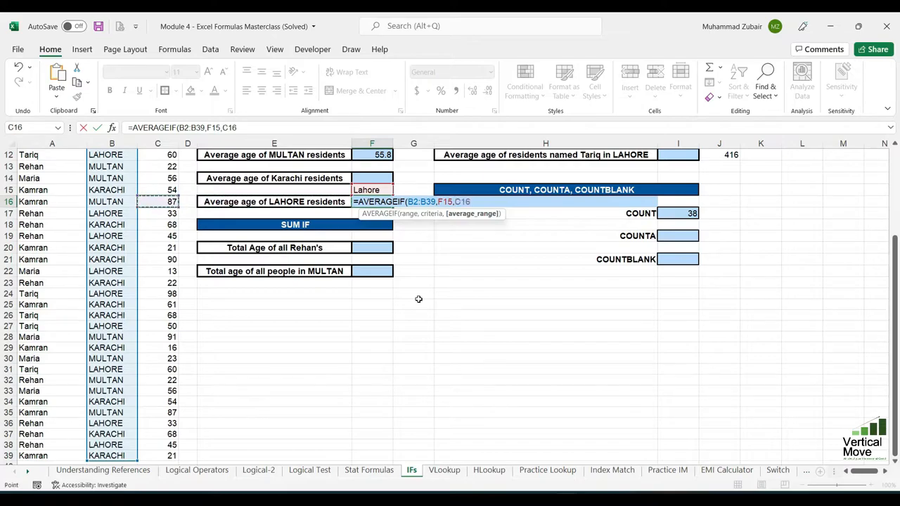
{"action": "key", "text": "ctrl+Up"}
{"action": "key", "text": "Down"}
{"action": "key", "text": "ctrl+shift+Down"}
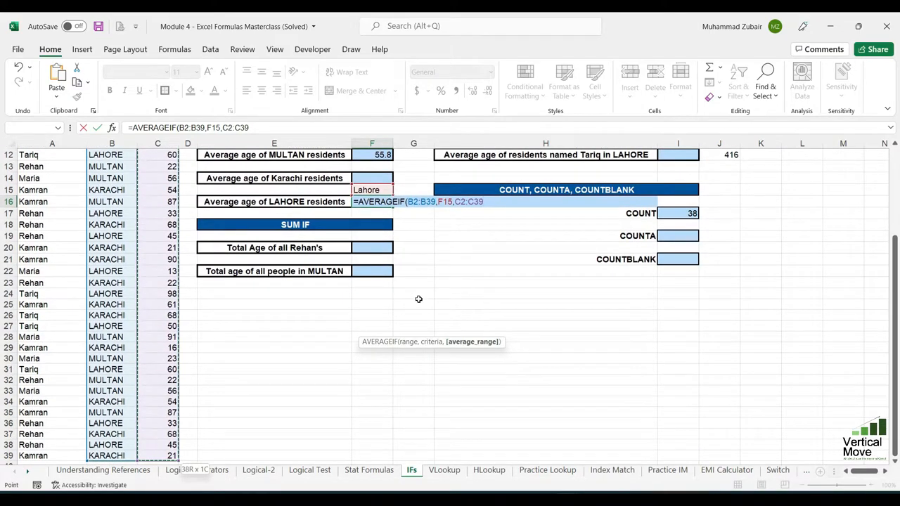
{"action": "type", "text": ")"}
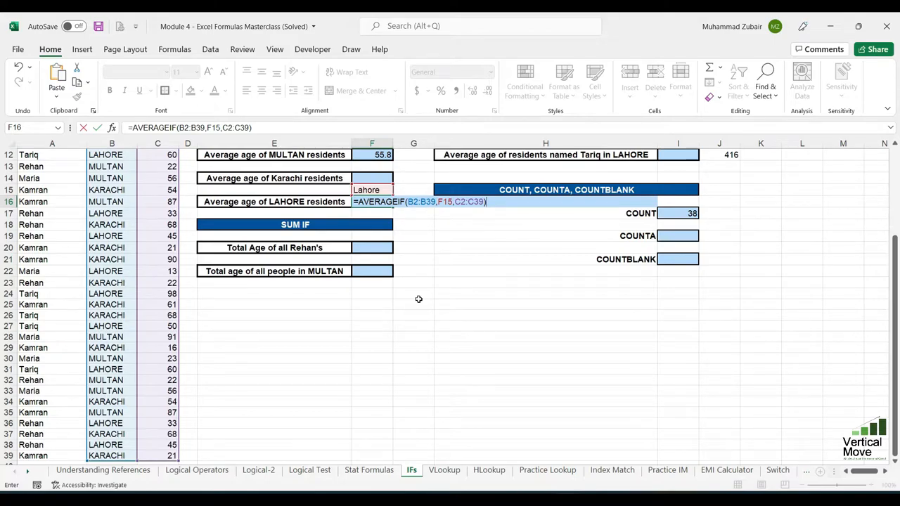
{"action": "key", "text": "Return"}
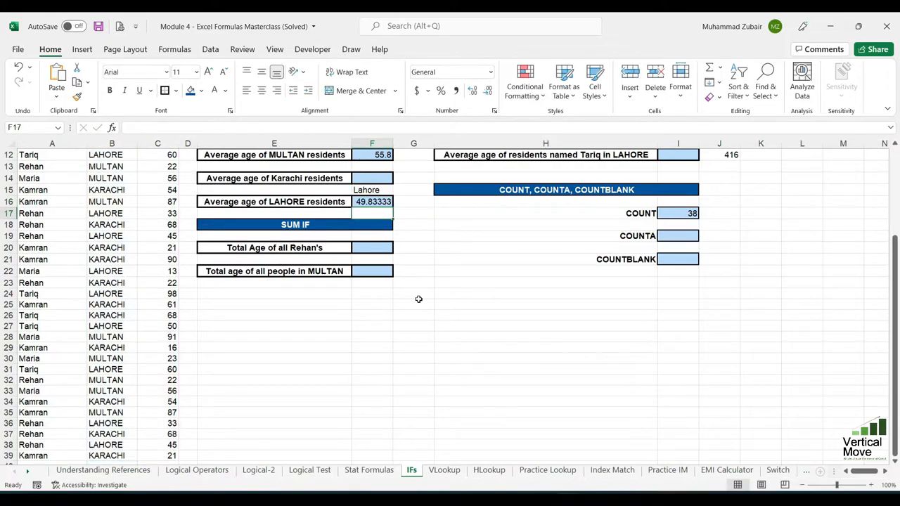
Step: Change the criterion in F15 to "Multan" to test the cell-referenced AVERAGEIF formula
{"action": "key", "text": "Up"}
{"action": "key", "text": "Up"}
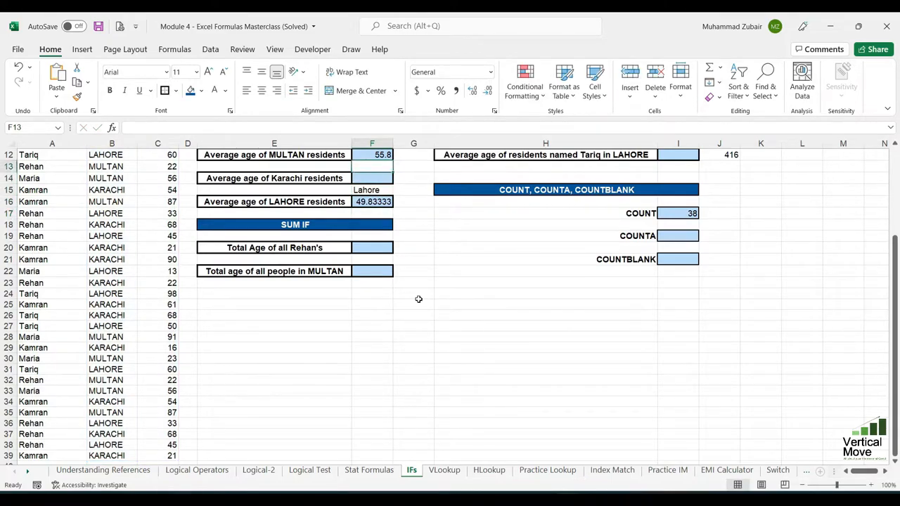
{"action": "scroll", "coordinate": [419, 300], "scroll_direction": "up", "scroll_amount": 1}
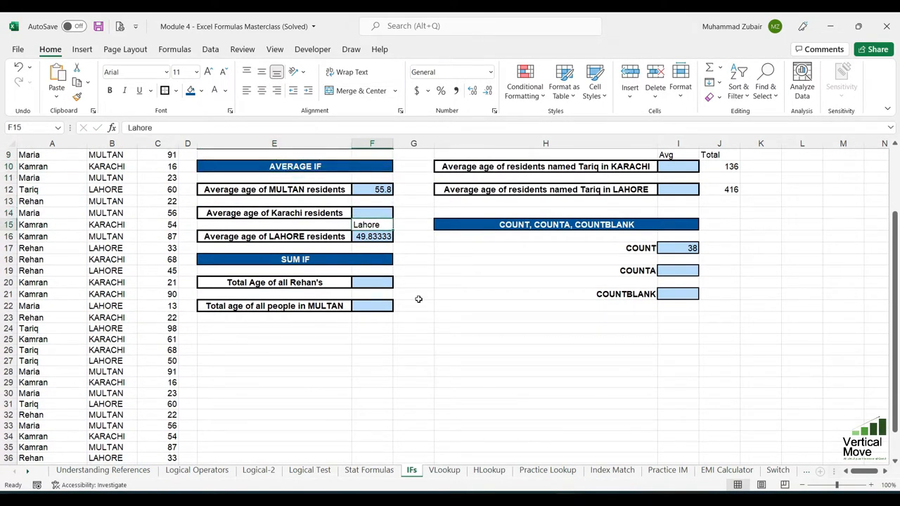
{"action": "type", "text": "Multan"}
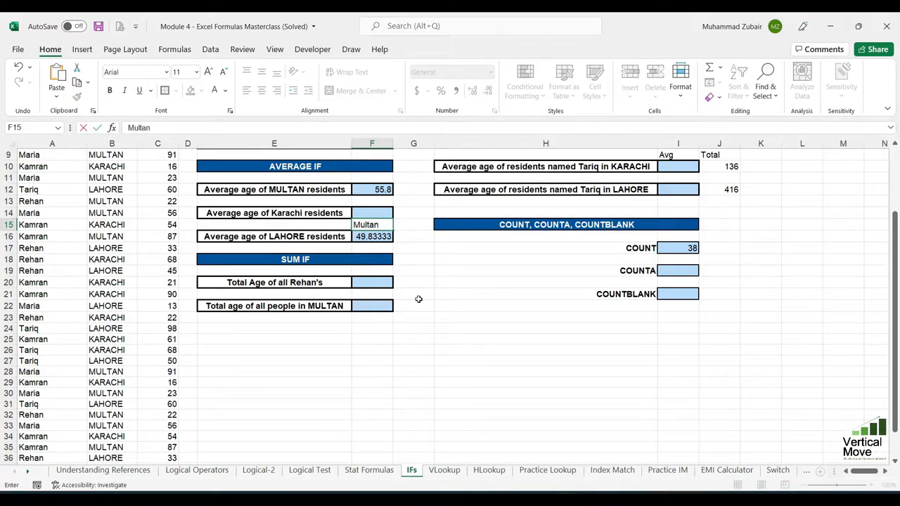
{"action": "key", "text": "Return"}
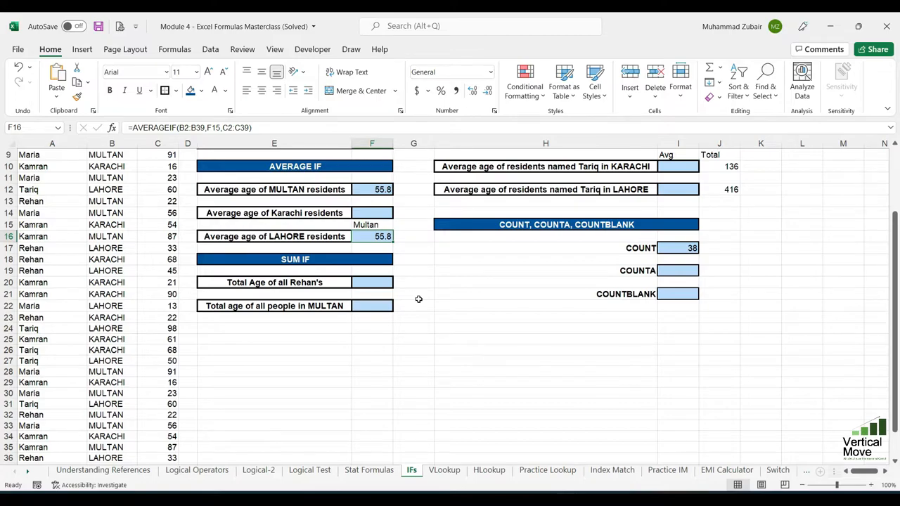
Step: Select cell I10, the answer cell for the first AVERAGE IFS question about residents in KARACHI
{"action": "key", "text": "Up"}
{"action": "key", "text": "Up"}
{"action": "key", "text": "Up"}
{"action": "key", "text": "Up"}
{"action": "key", "text": "Up"}
{"action": "key", "text": "Up"}
{"action": "key", "text": "Up"}
{"action": "key", "text": "Up"}
{"action": "key", "text": "Up"}
{"action": "key", "text": "Up"}
{"action": "key", "text": "Up"}
{"action": "key", "text": "Up"}
{"action": "key", "text": "Up"}
{"action": "key", "text": "Up"}
{"action": "key", "text": "Up"}
{"action": "key", "text": "Down"}
{"action": "key", "text": "Down"}
{"action": "key", "text": "Down"}
{"action": "key", "text": "Down"}
{"action": "key", "text": "Down"}
{"action": "key", "text": "Right"}
{"action": "key", "text": "Right"}
{"action": "key", "text": "Right"}
{"action": "key", "text": "Right"}
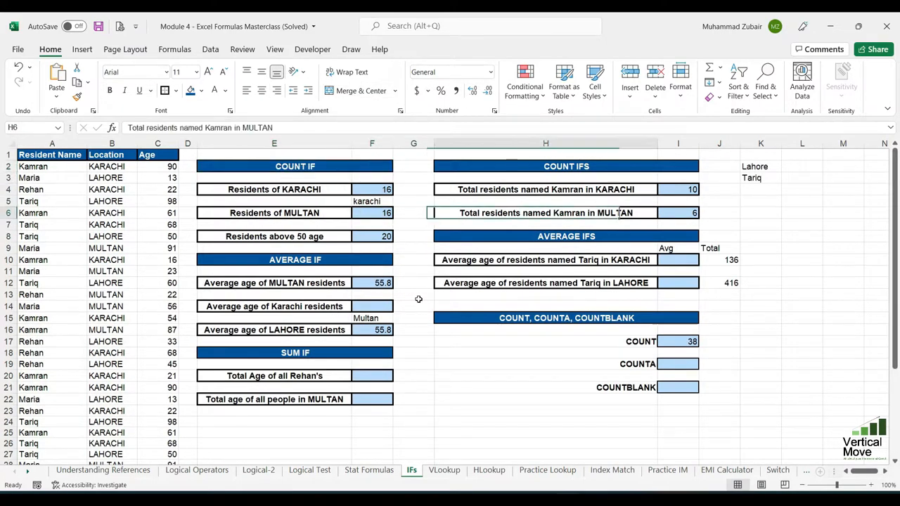
{"action": "key", "text": "Down"}
{"action": "key", "text": "Down"}
{"action": "key", "text": "Down"}
{"action": "key", "text": "Left"}
{"action": "key", "text": "Down"}
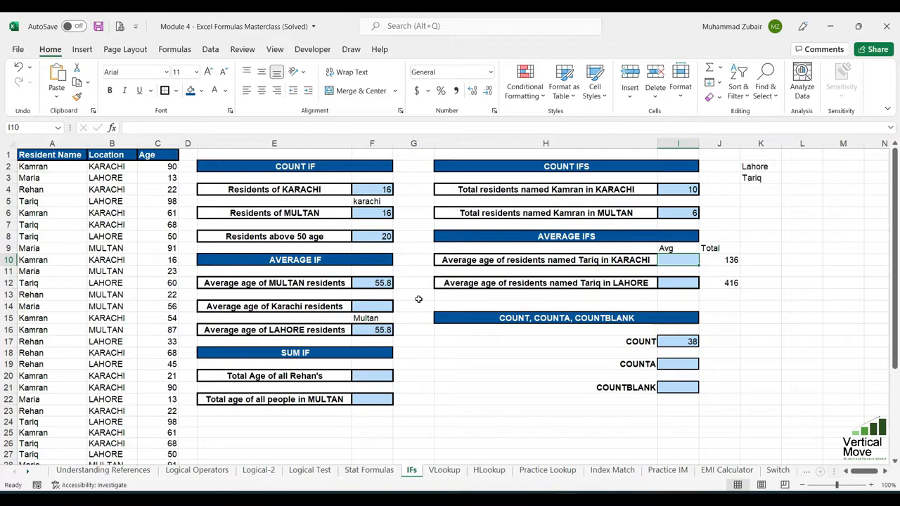
Step: Start an AVERAGEIFS formula in I10 with the Age range C2:C39 as the average range
{"action": "type", "text": "=averageifs"}
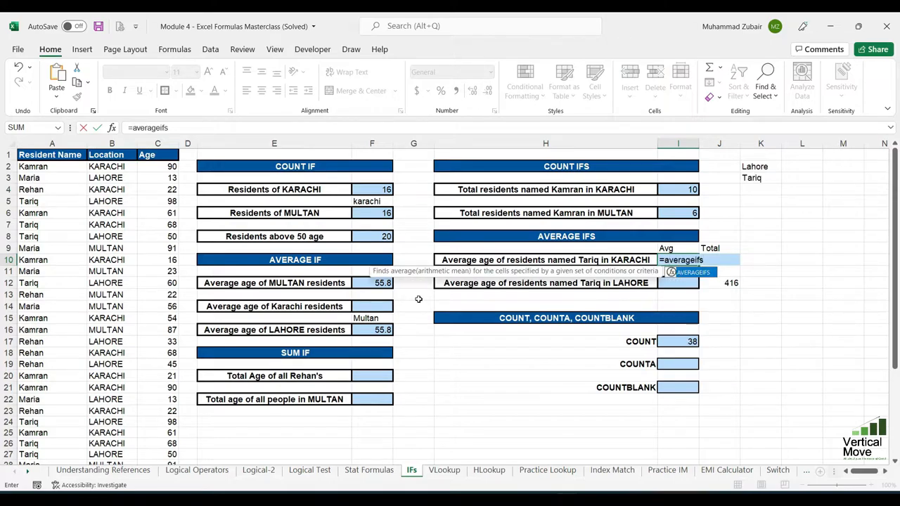
{"action": "key", "text": "Tab"}
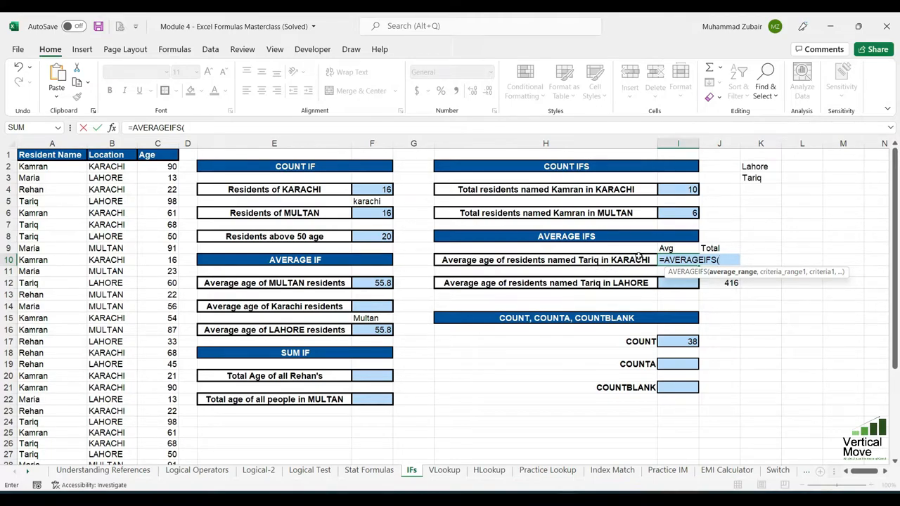
{"action": "left_click", "coordinate": [163, 168]}
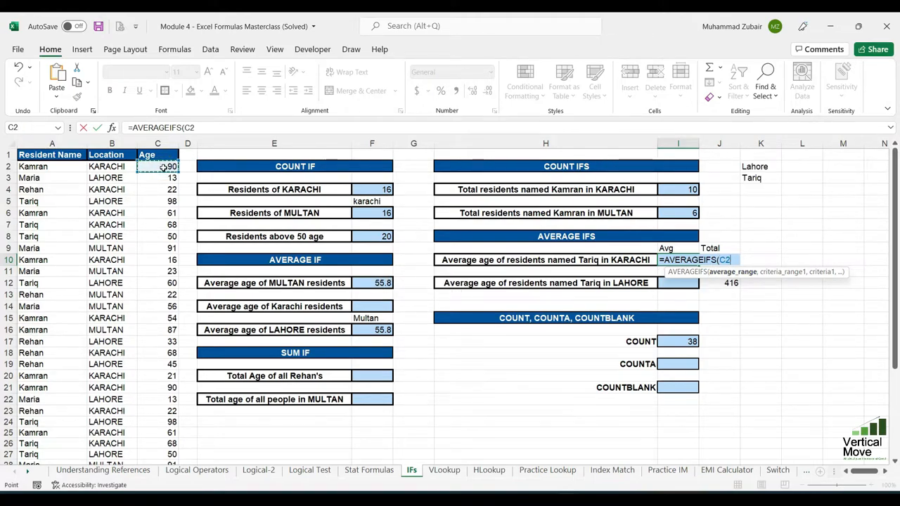
{"action": "key", "text": "ctrl+shift+Down"}
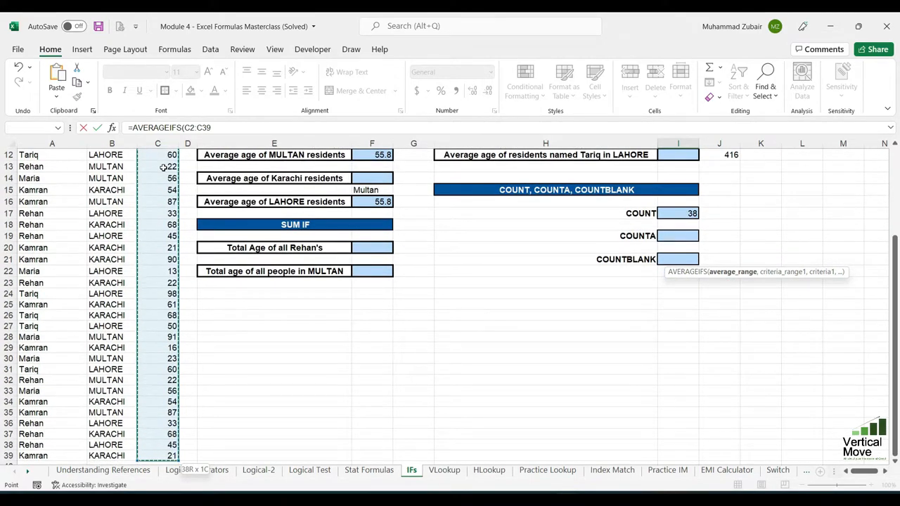
{"action": "type", "text": ","}
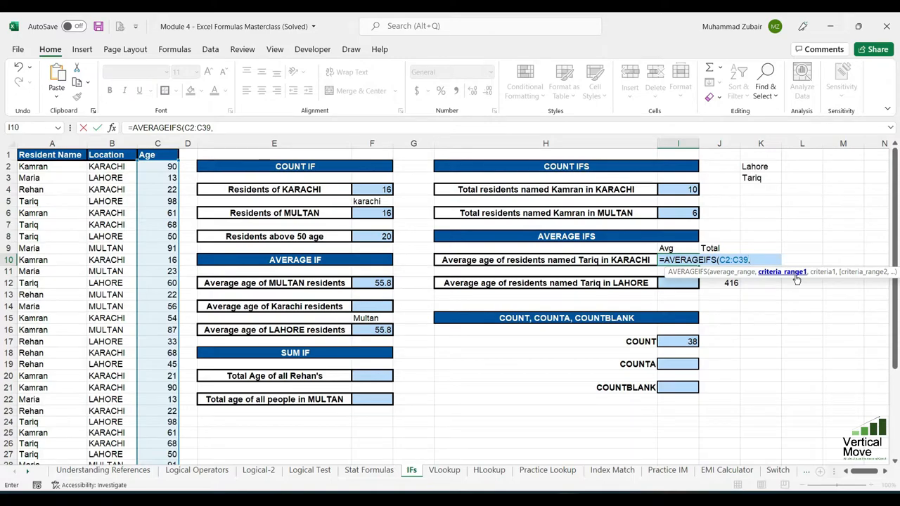
Step: Add the Location range B2:B39 with "Karachi" as the first criterion of the AVERAGEIFS formula in I10
{"action": "left_click", "coordinate": [118, 167]}
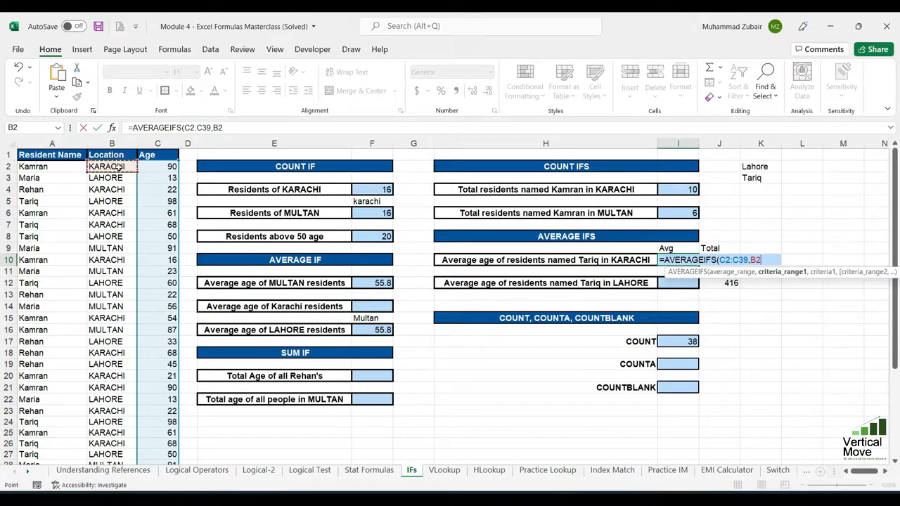
{"action": "key", "text": "ctrl+shift+Down"}
{"action": "type", "text": ","}
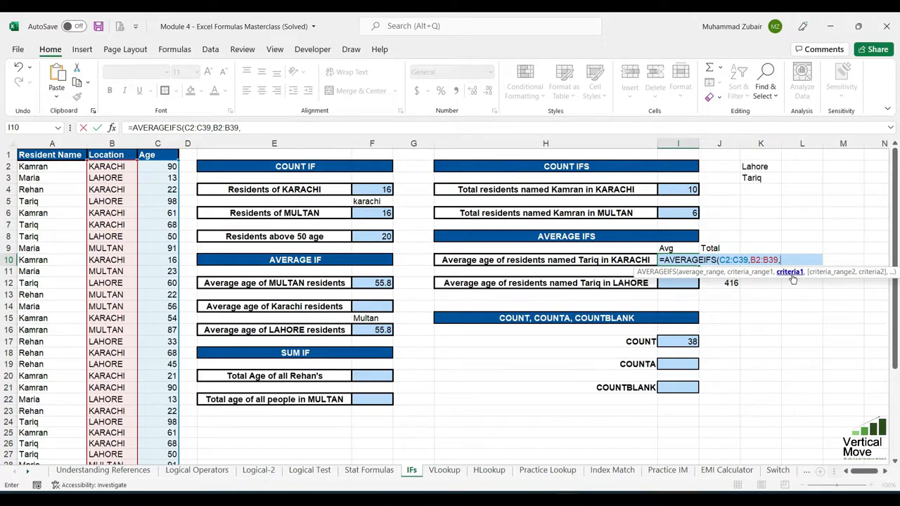
{"action": "type", "text": "\"Karachi\","}
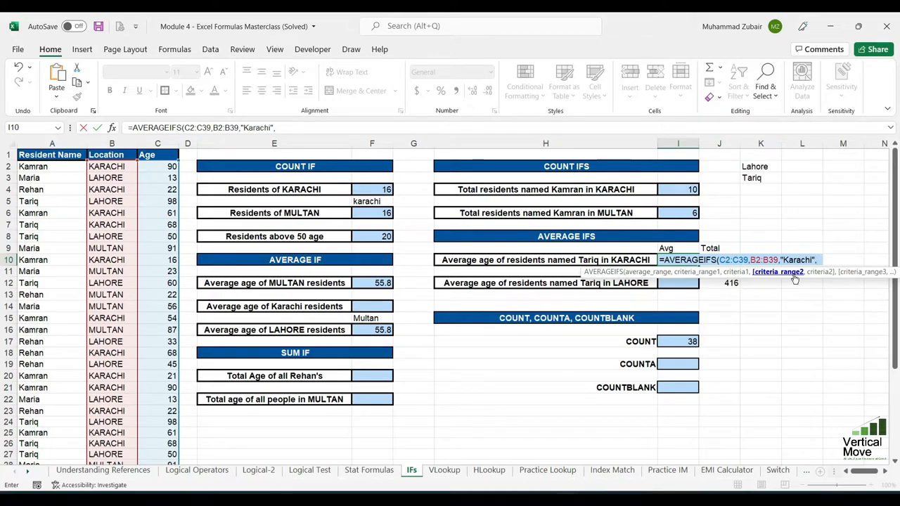
Step: Add the Resident Name range A2:A39 with the name from the row label as the second criterion in I10, and enter the formula
{"action": "left_click", "coordinate": [61, 166]}
{"action": "key", "text": "ctrl+shift+Down"}
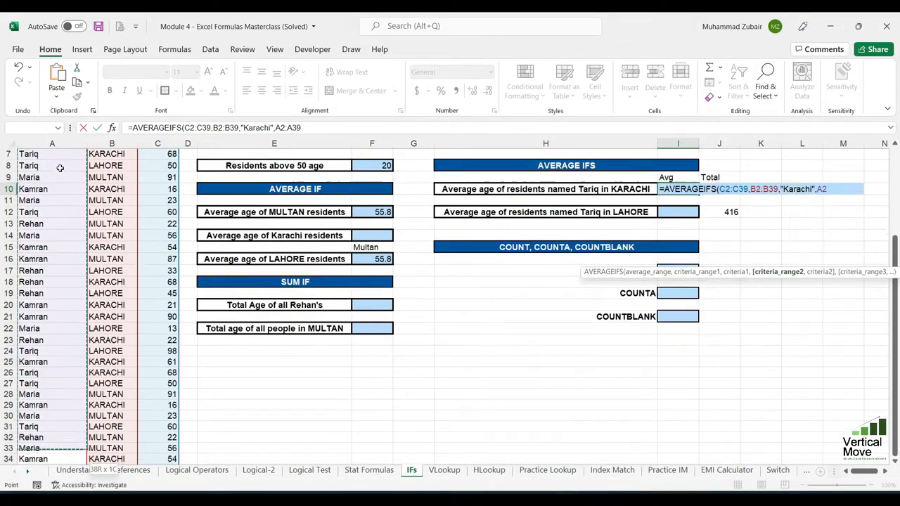
{"action": "type", "text": ","}
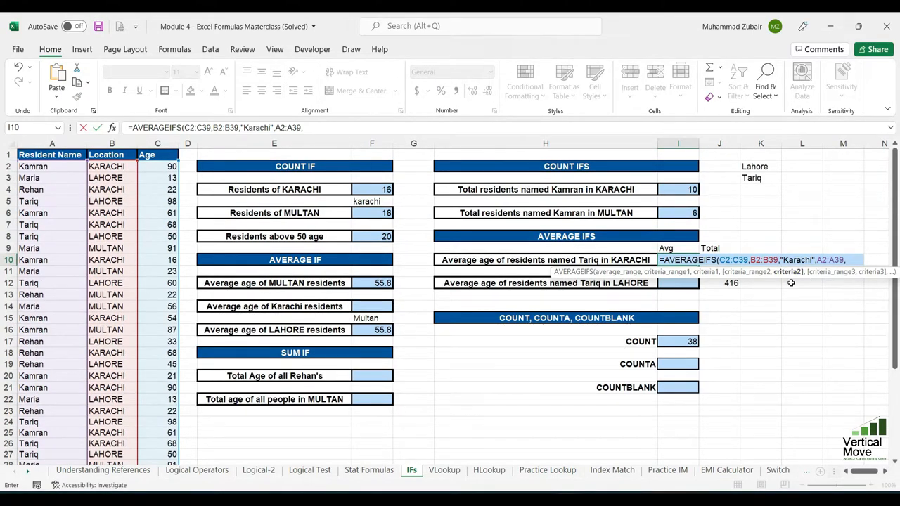
{"action": "type", "text": "\"Tariq"}
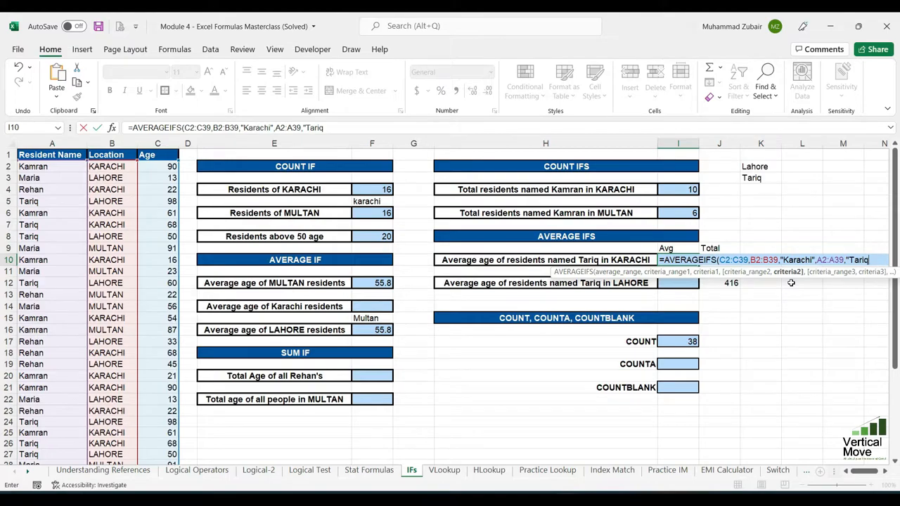
{"action": "type", "text": "\")"}
{"action": "key", "text": "Return"}
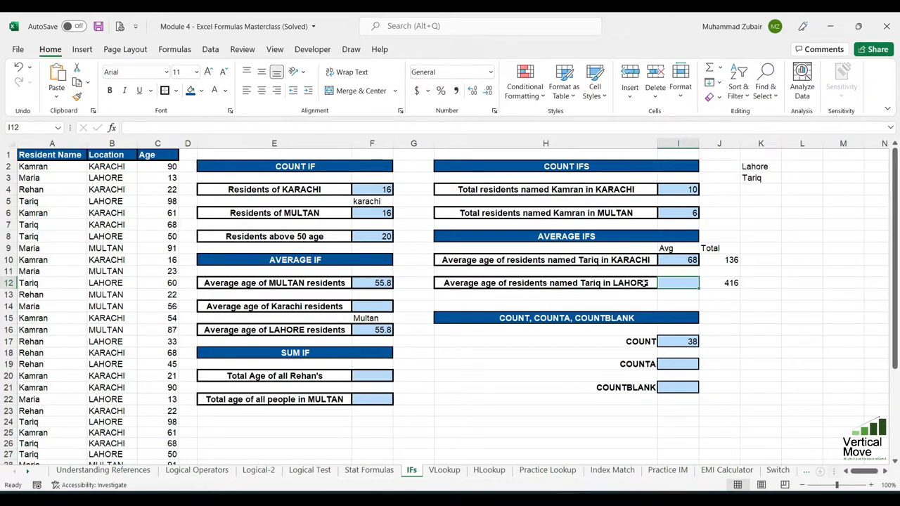
Step: Start an AVERAGEIFS formula in I12 with the Age range C2:C39 as the average range
{"action": "left_click_drag", "start_coordinate": [744, 167], "coordinate": [749, 179]}
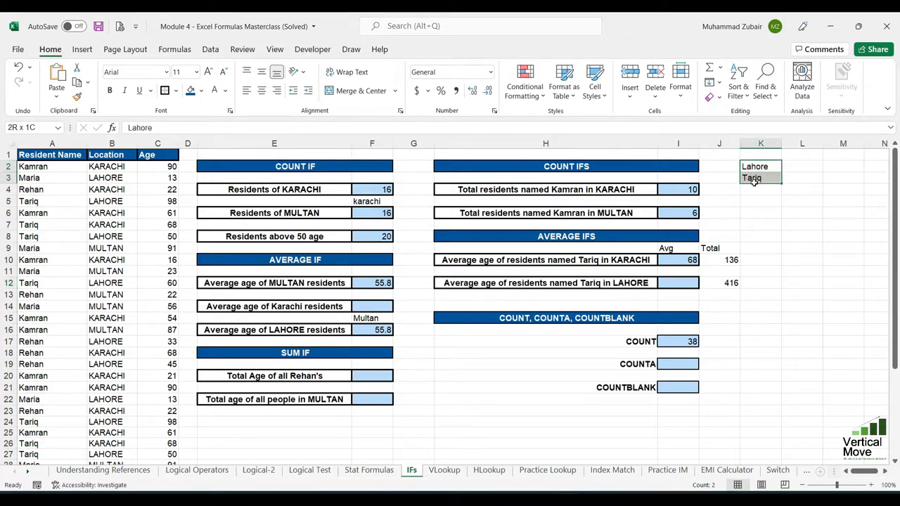
{"action": "left_click", "coordinate": [693, 282]}
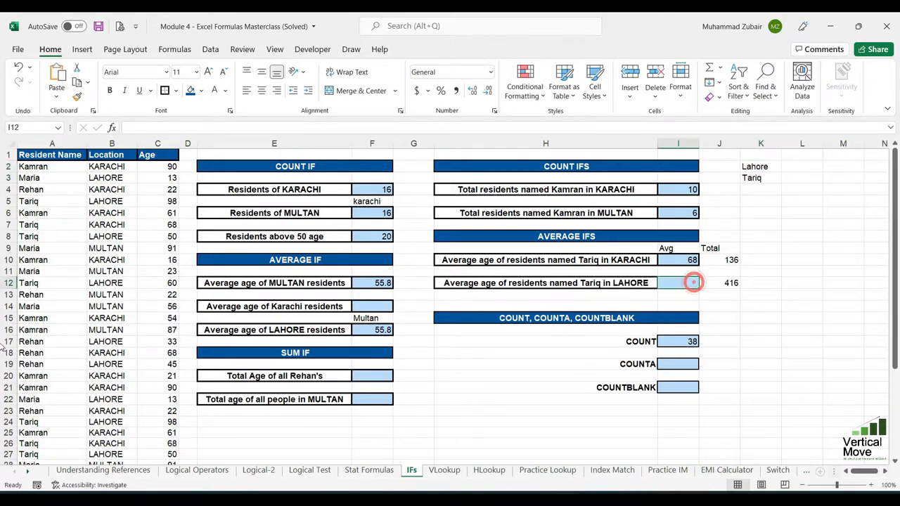
{"action": "type", "text": "="}
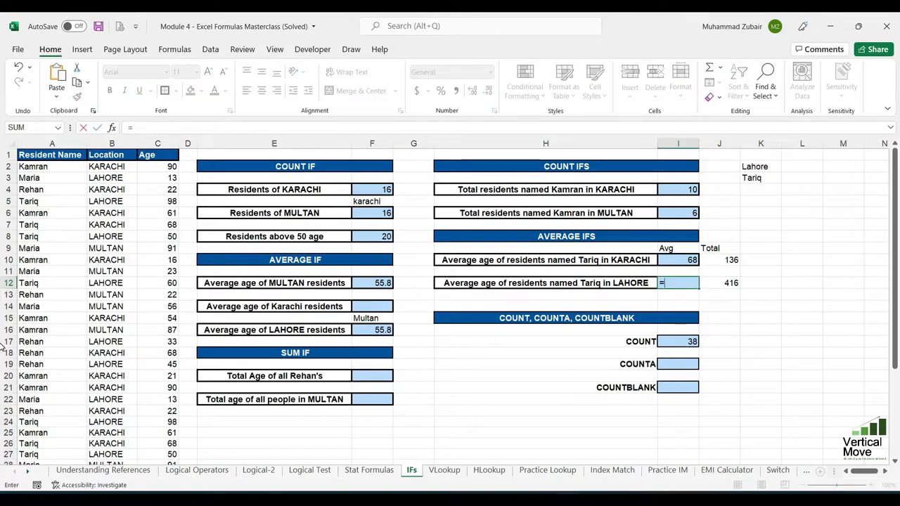
{"action": "type", "text": "averageifs"}
{"action": "key", "text": "Tab"}
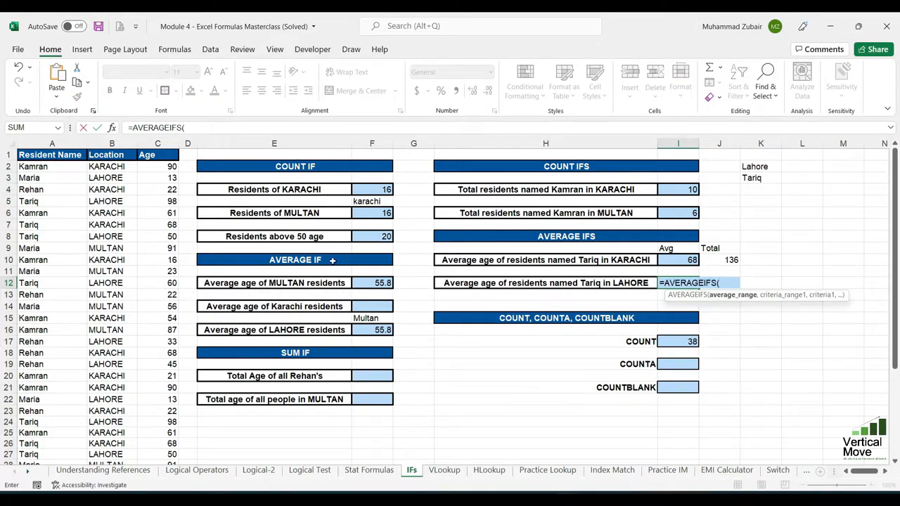
{"action": "left_click", "coordinate": [149, 166]}
{"action": "key", "text": "ctrl+shift+Down"}
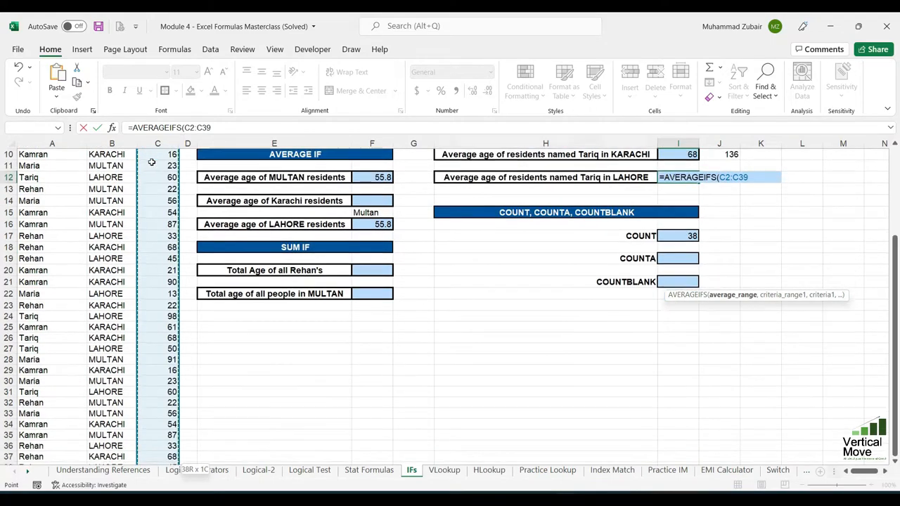
{"action": "type", "text": ","}
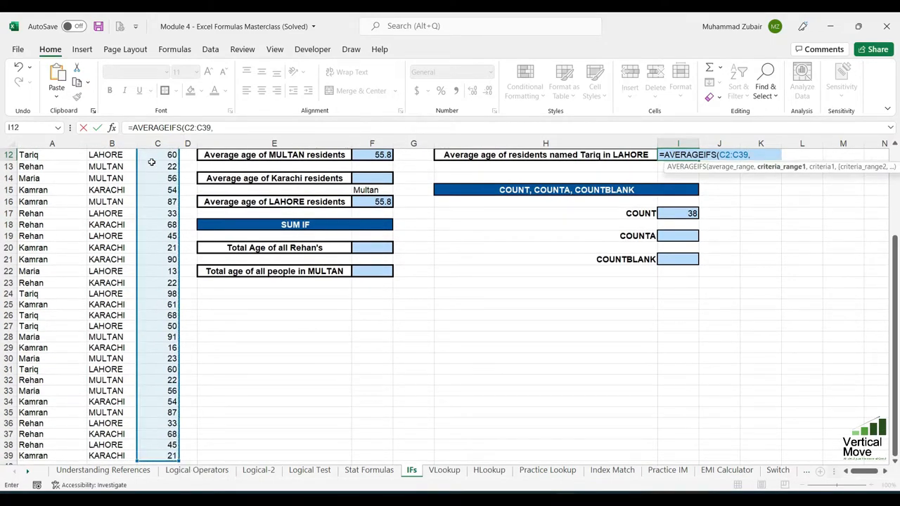
Step: Add the Location range B2:B39 with cell K2 as the first criterion of the AVERAGEIFS formula in I12
{"action": "key", "text": "Left"}
{"action": "key", "text": "Left"}
{"action": "key", "text": "Left"}
{"action": "key", "text": "Left"}
{"action": "key", "text": "Left"}
{"action": "key", "text": "Left"}
{"action": "key", "text": "Left"}
{"action": "key", "text": "Left"}
{"action": "key", "text": "Right"}
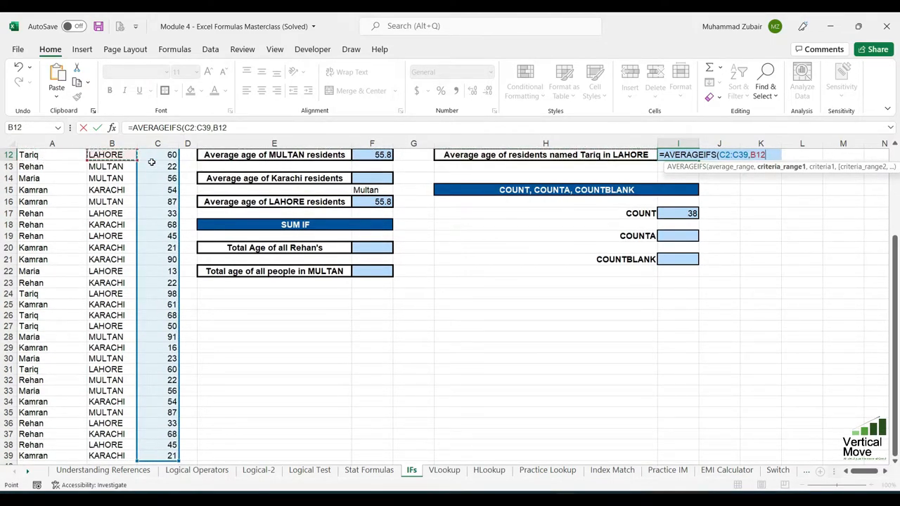
{"action": "key", "text": "ctrl+Up"}
{"action": "key", "text": "Down"}
{"action": "key", "text": "ctrl+shift+Down"}
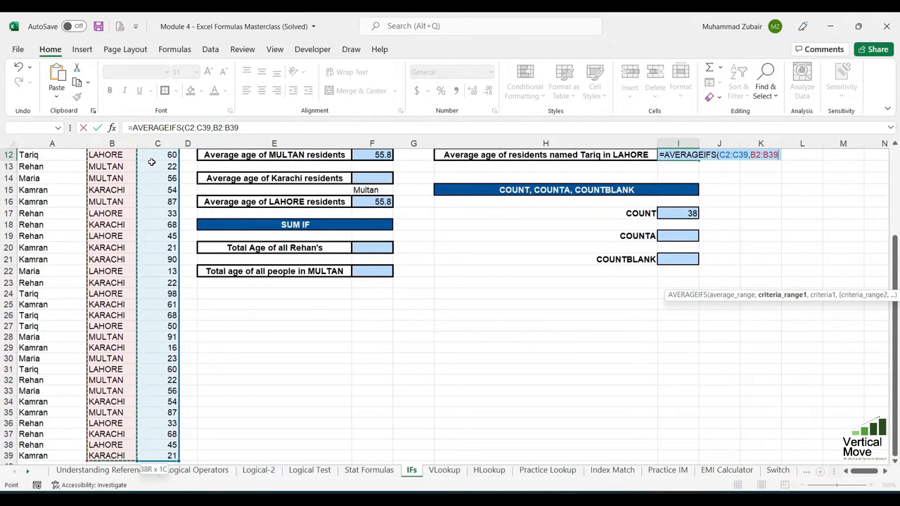
{"action": "type", "text": ","}
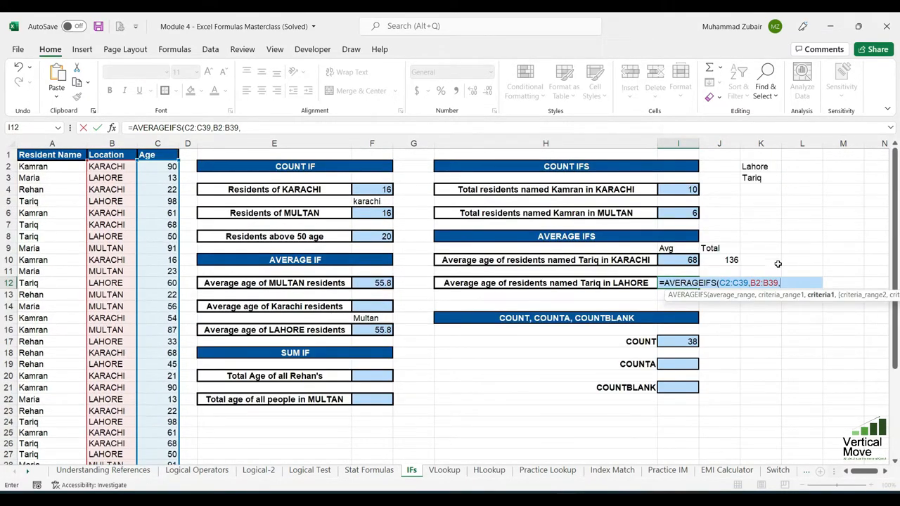
{"action": "left_click", "coordinate": [765, 168]}
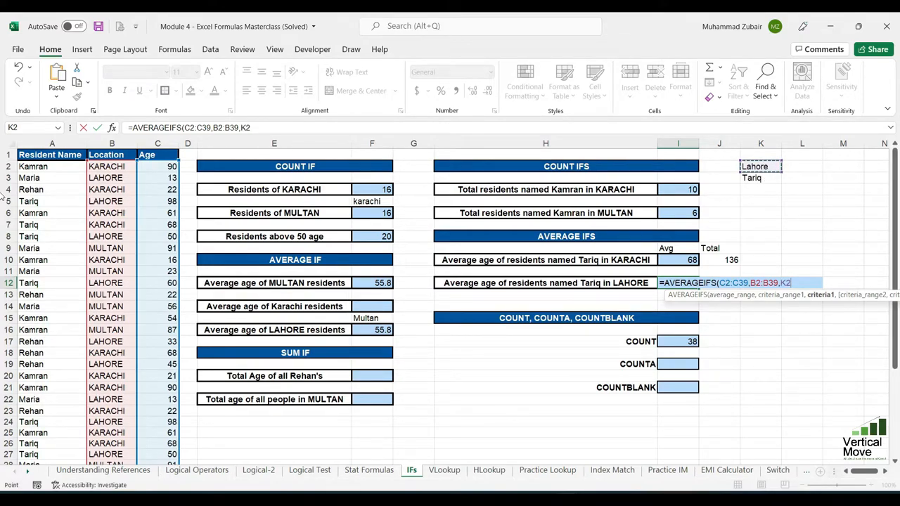
{"action": "type", "text": ","}
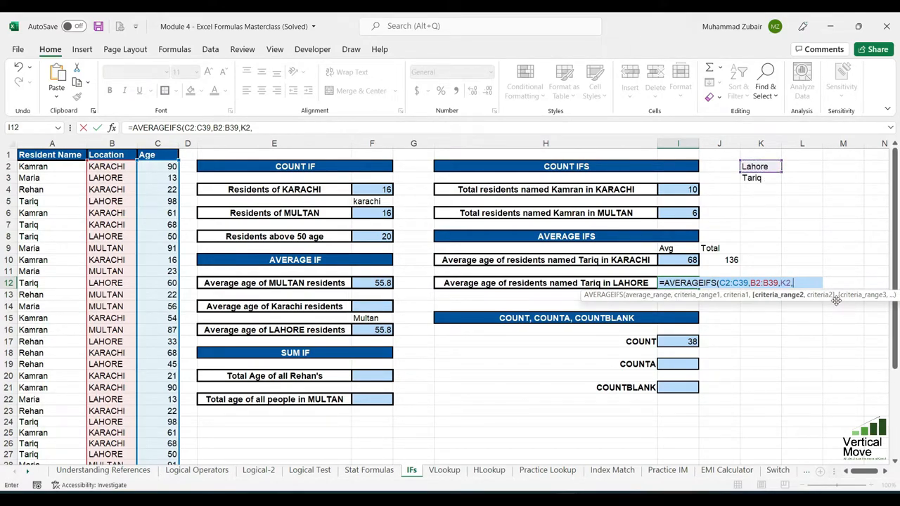
Step: Add the Resident Name range A2:A39 with cell K3 as the second criterion in I12, and enter the formula
{"action": "left_click", "coordinate": [41, 166]}
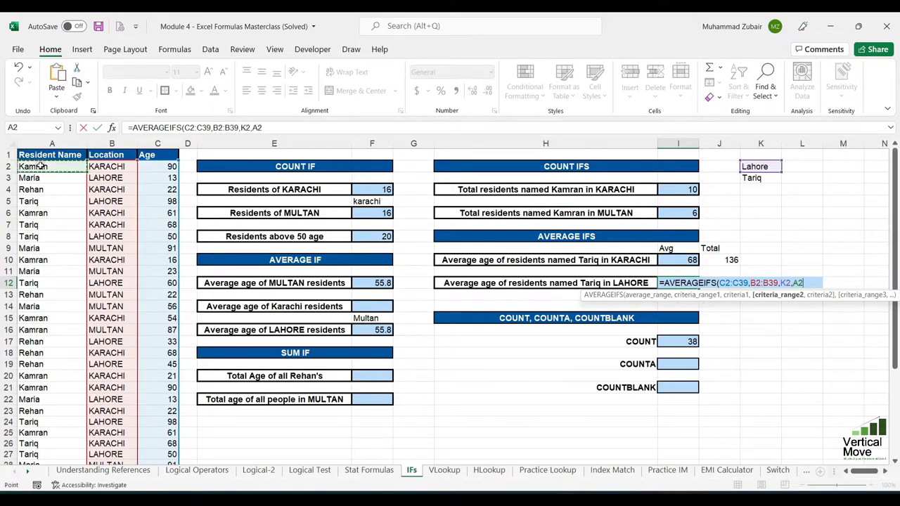
{"action": "left_click_drag", "start_coordinate": [40, 167], "coordinate": [42, 460]}
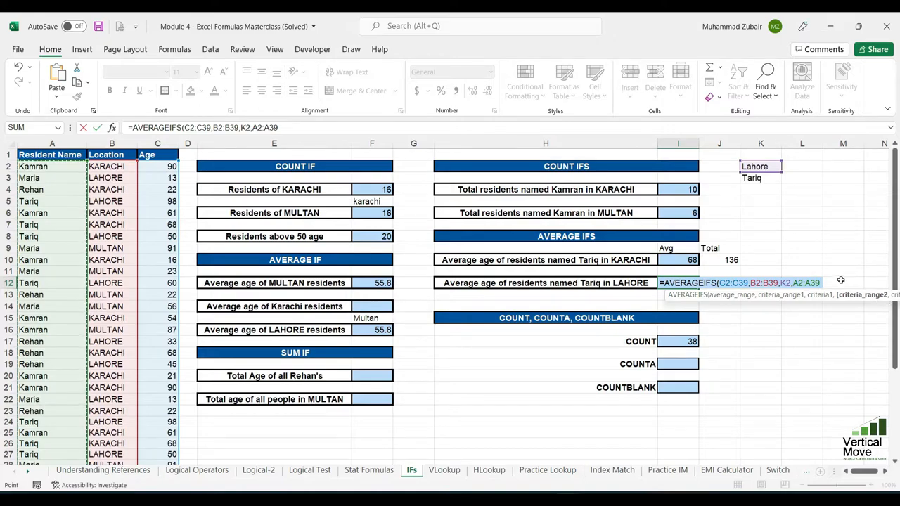
{"action": "type", "text": ","}
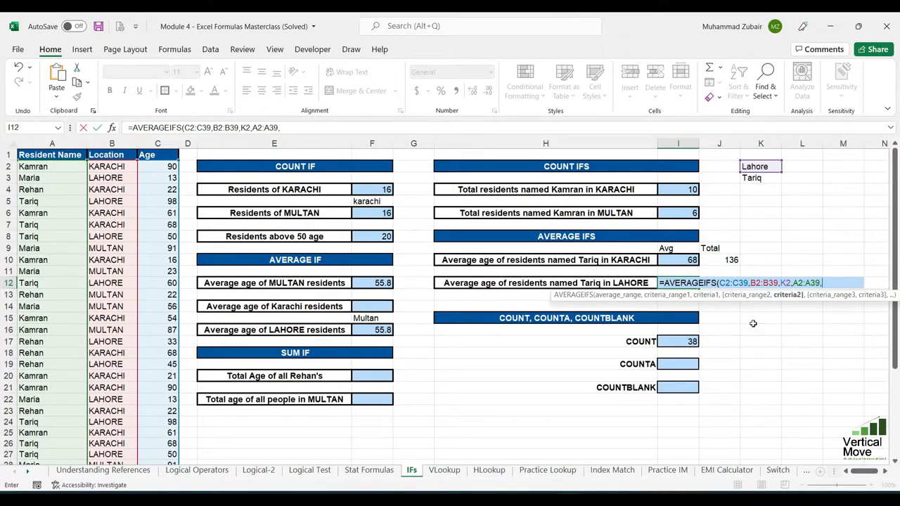
{"action": "left_click", "coordinate": [768, 180]}
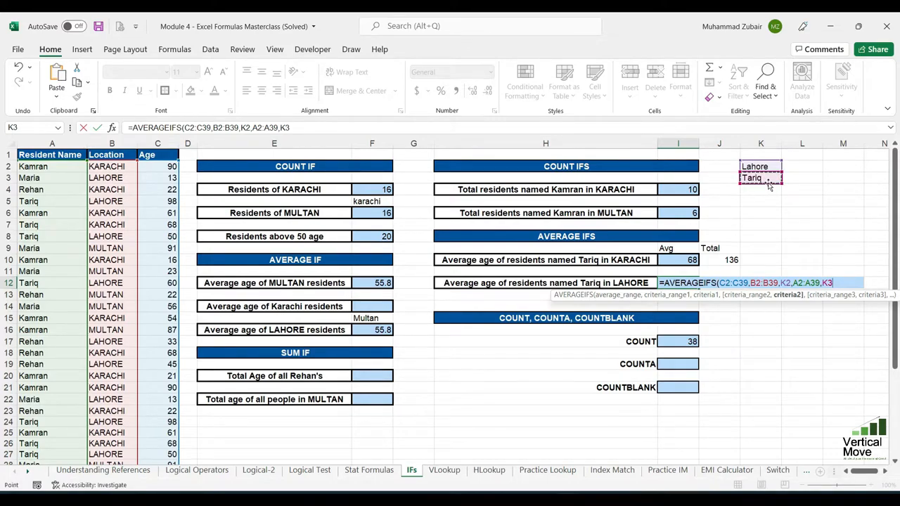
{"action": "type", "text": ")"}
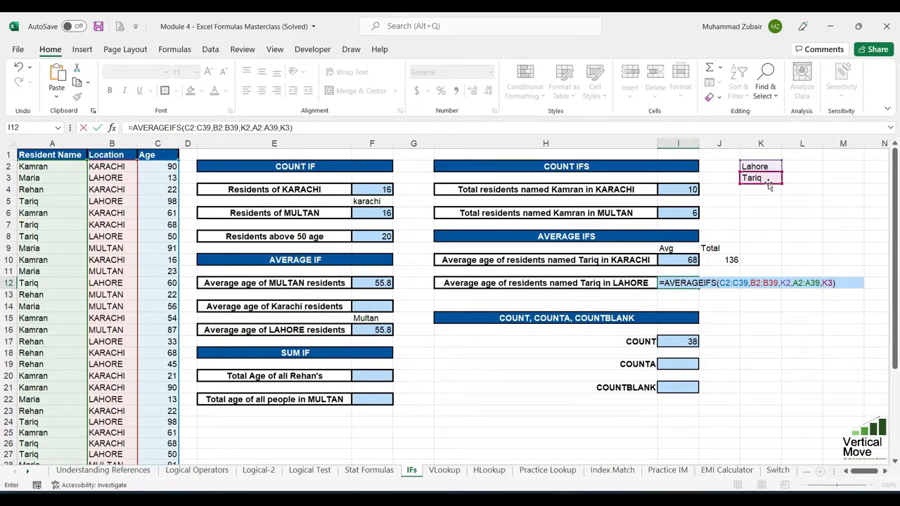
{"action": "left_click_drag", "start_coordinate": [721, 282], "coordinate": [833, 281]}
{"action": "left_click", "coordinate": [729, 283]}
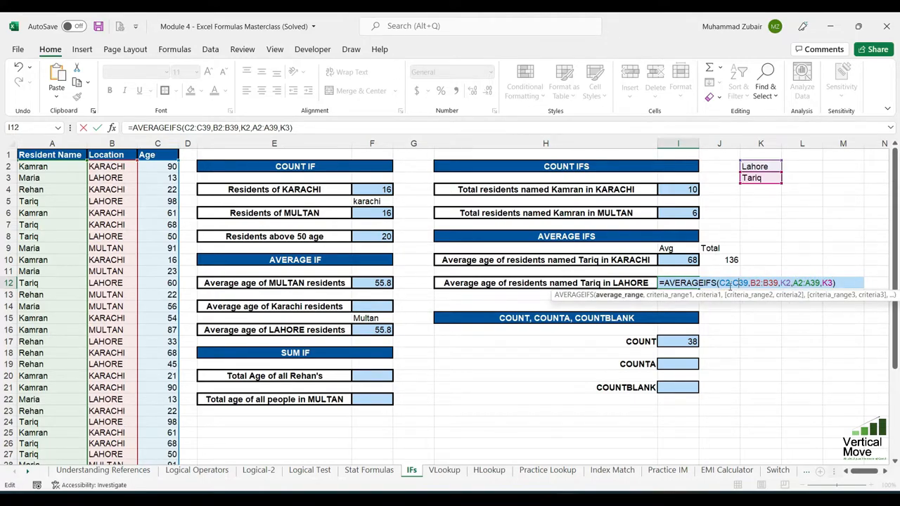
{"action": "left_click_drag", "start_coordinate": [722, 283], "coordinate": [835, 282]}
{"action": "left_click", "coordinate": [726, 282]}
{"action": "key", "text": "Return"}
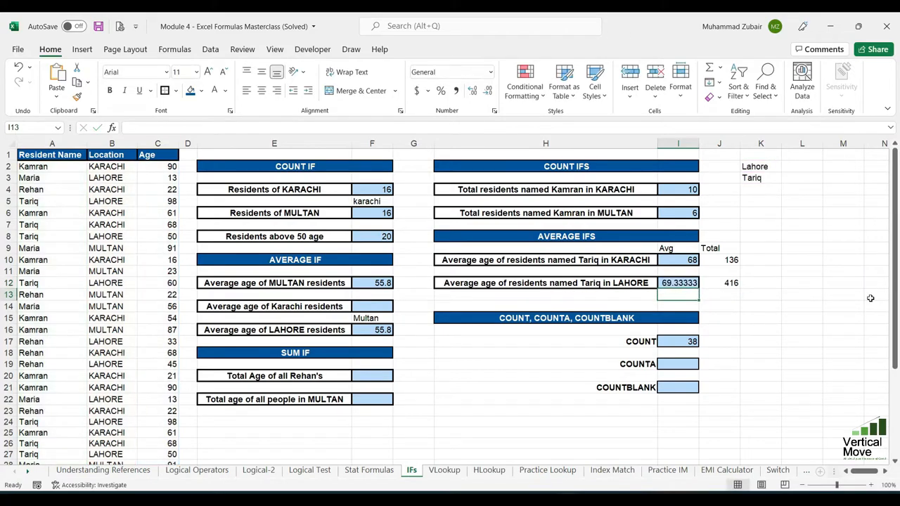
Step: Change the location criterion in cell K2 to Karachi
{"action": "key", "text": "Up"}
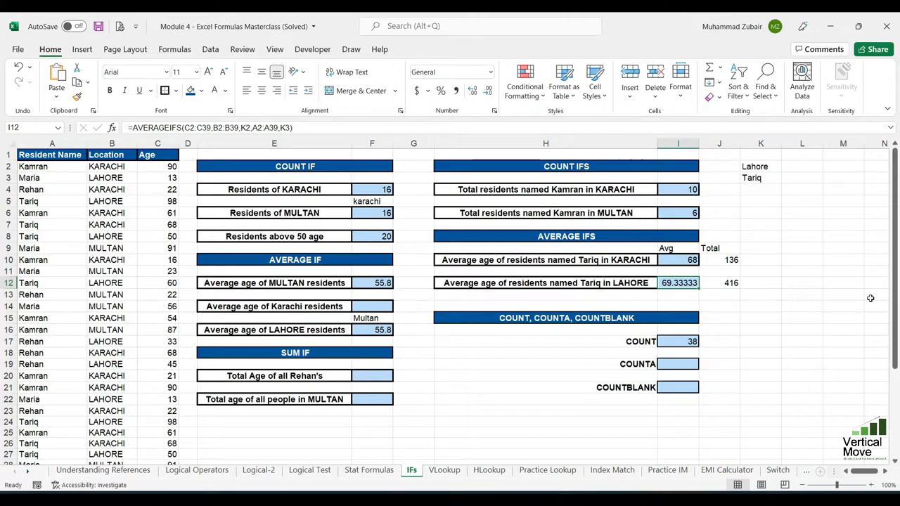
{"action": "key", "text": "Right"}
{"action": "key", "text": "Up"}
{"action": "key", "text": "Up"}
{"action": "key", "text": "Up"}
{"action": "key", "text": "Up"}
{"action": "key", "text": "Up"}
{"action": "key", "text": "Up"}
{"action": "key", "text": "Up"}
{"action": "key", "text": "Up"}
{"action": "key", "text": "Up"}
{"action": "key", "text": "Up"}
{"action": "key", "text": "Right"}
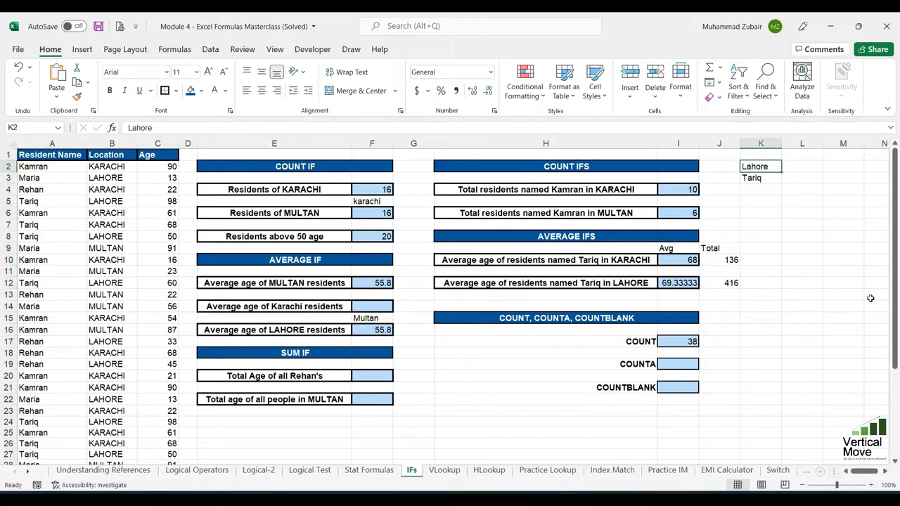
{"action": "type", "text": "Karachi"}
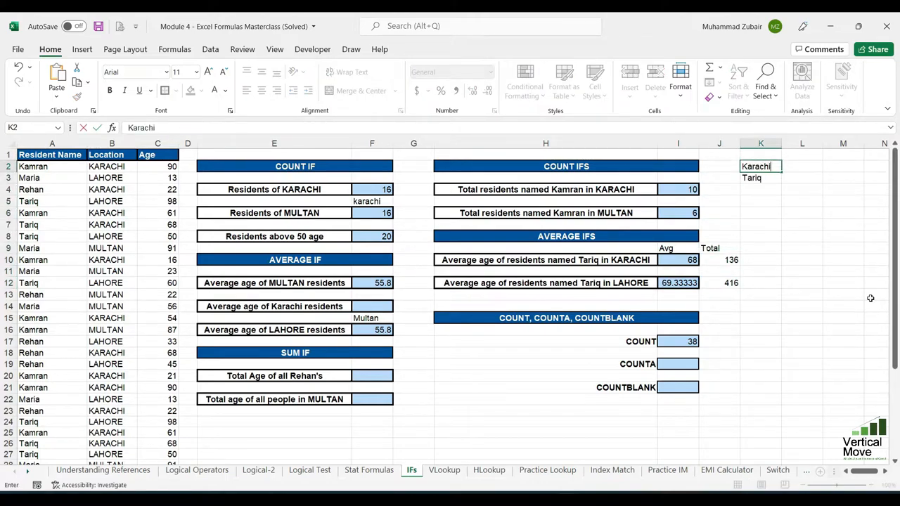
{"action": "key", "text": "Return"}
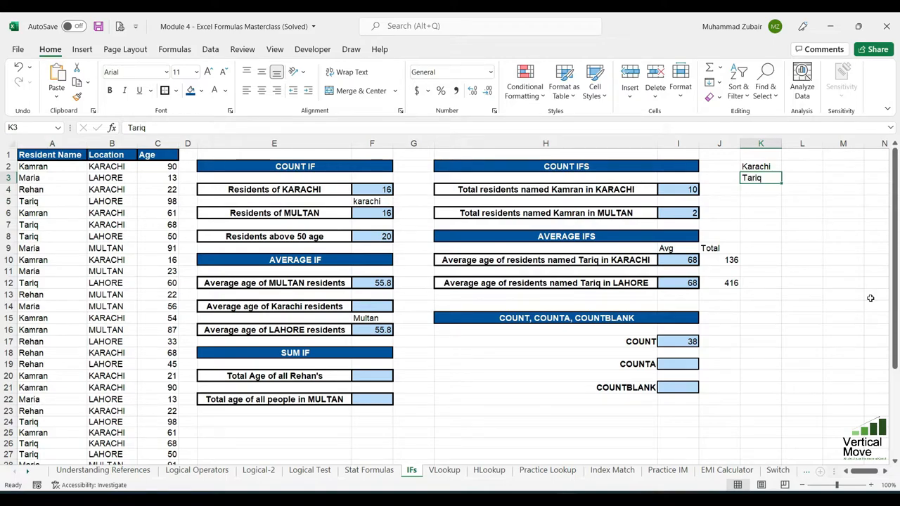
Step: Start a SUMIF formula in F20, the first SUM IF answer cell, with the Resident Name range A2:A39 as the criteria range
{"action": "left_click", "coordinate": [331, 341]}
{"action": "left_click", "coordinate": [327, 352]}
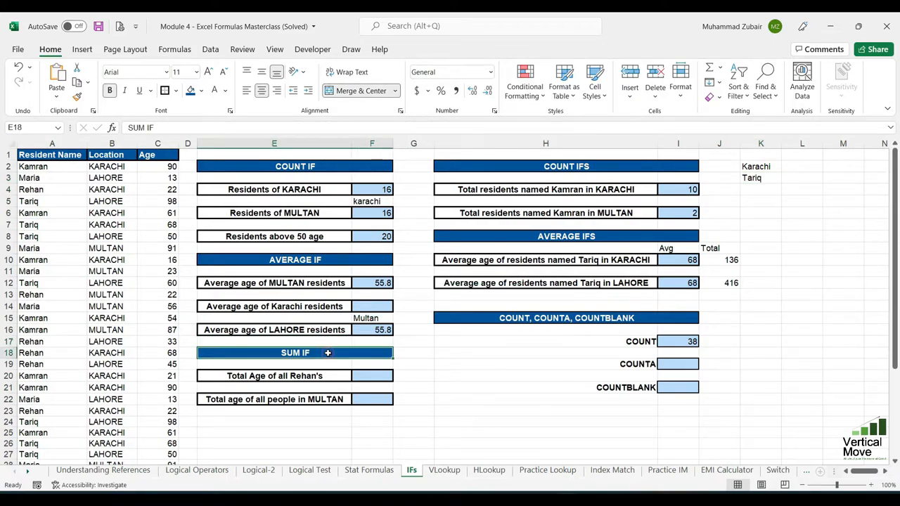
{"action": "left_click_drag", "start_coordinate": [330, 376], "coordinate": [364, 378]}
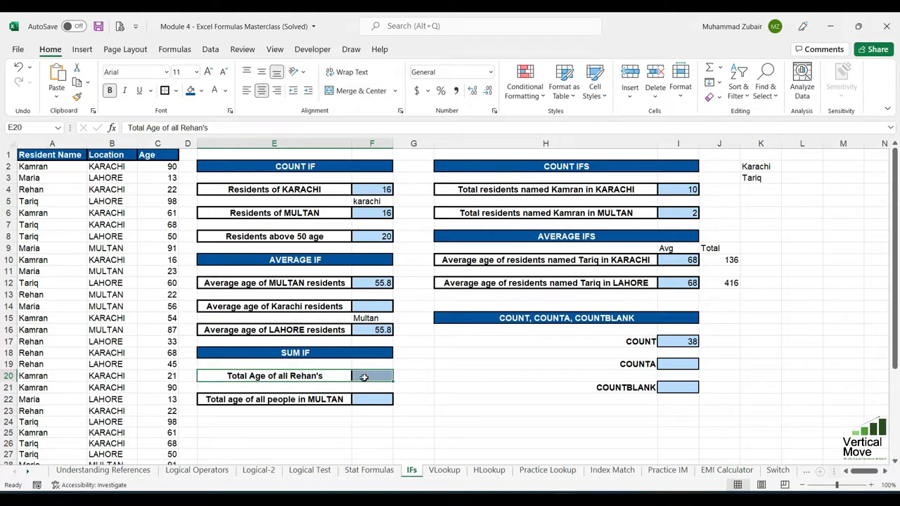
{"action": "left_click", "coordinate": [365, 377]}
{"action": "type", "text": "="}
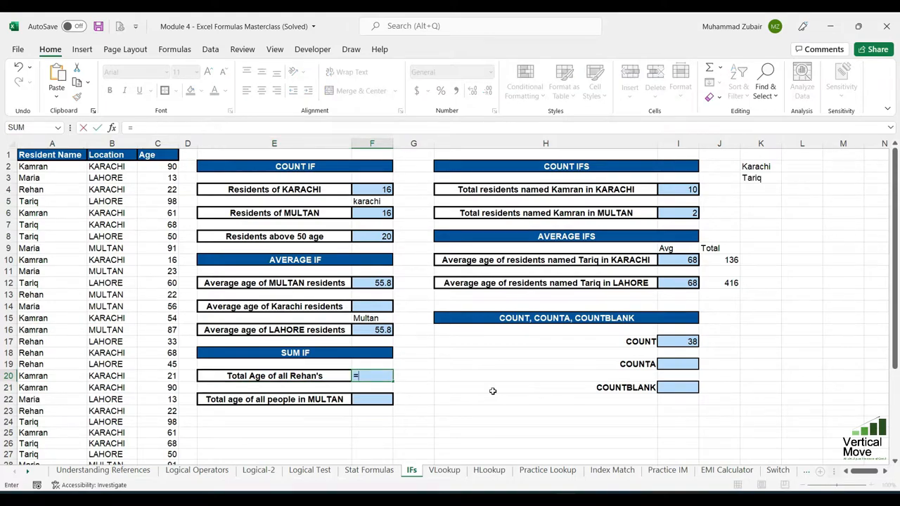
{"action": "type", "text": "sum"}
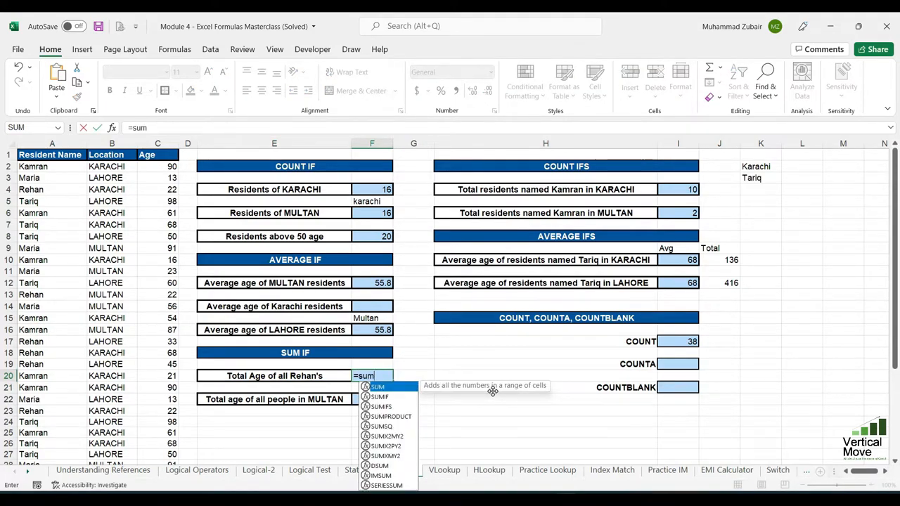
{"action": "type", "text": "if"}
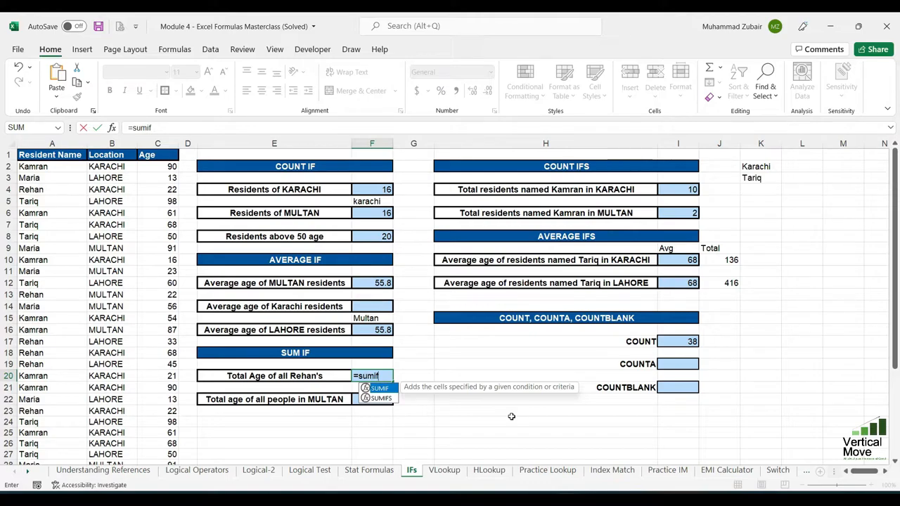
{"action": "key", "text": "Tab"}
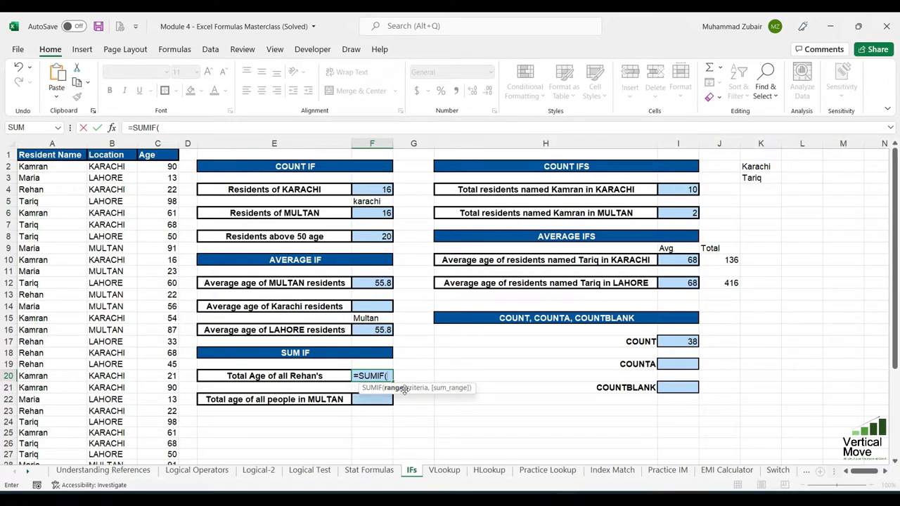
{"action": "left_click", "coordinate": [54, 167]}
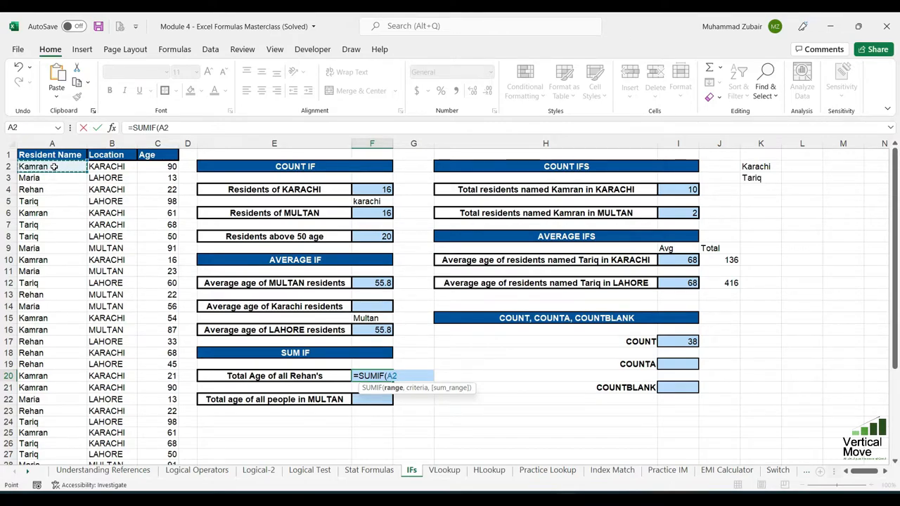
{"action": "key", "text": "ctrl+shift+Down"}
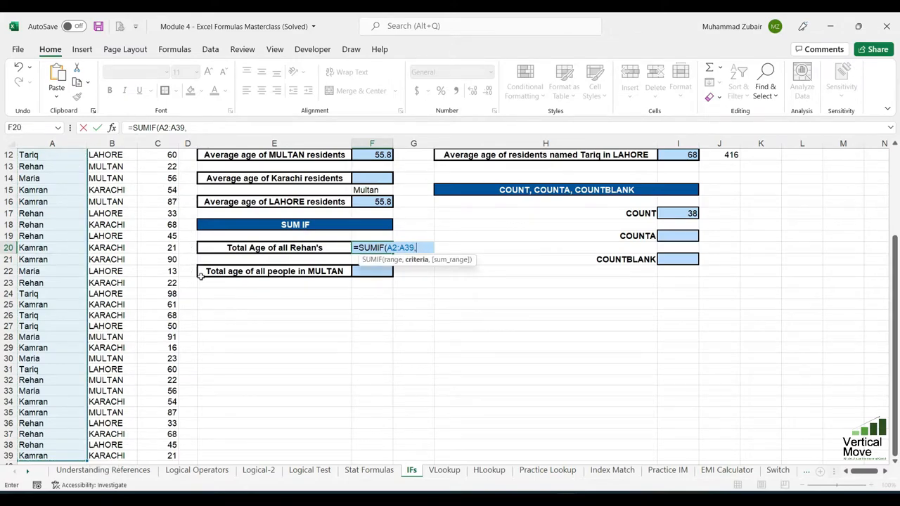
{"action": "type", "text": ","}
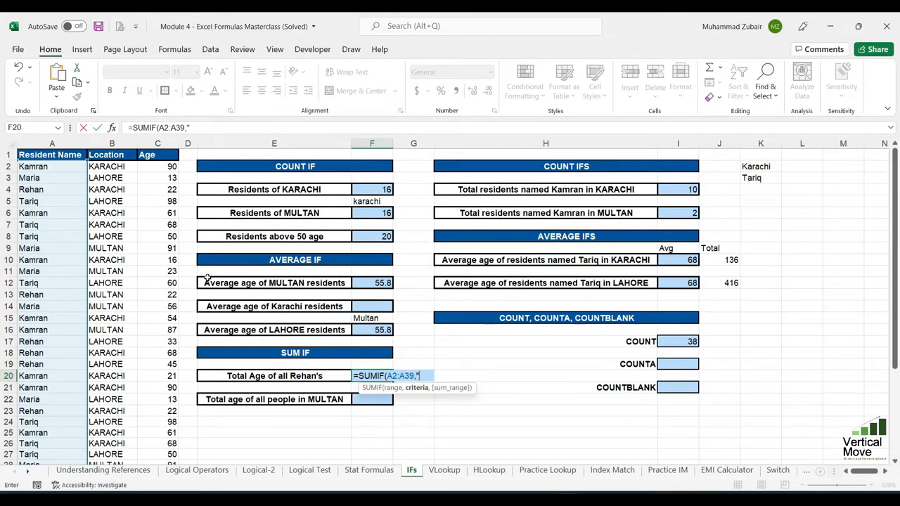
Step: Add the resident name from the row label as the text criterion and Age range C2:C39 as the sum range in F20's SUMIF
{"action": "type", "text": "\"Rehan"}
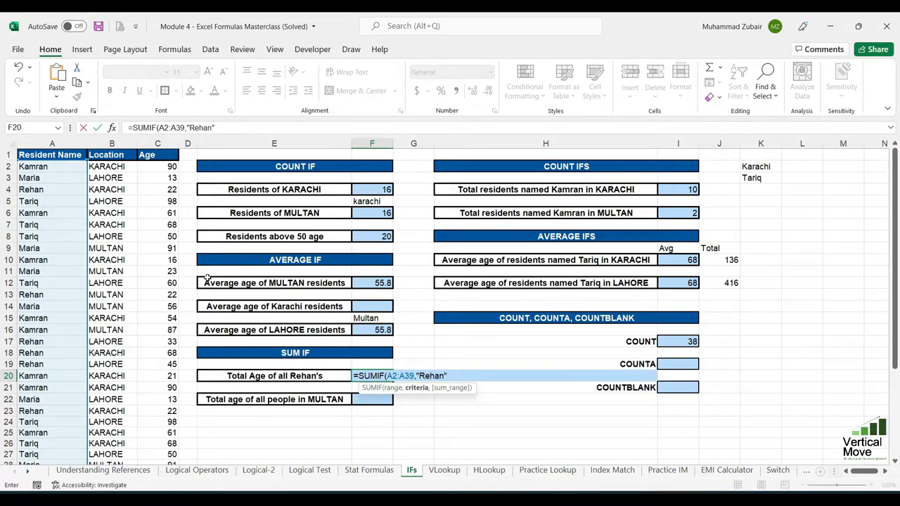
{"action": "type", "text": "\","}
{"action": "left_click", "coordinate": [160, 168]}
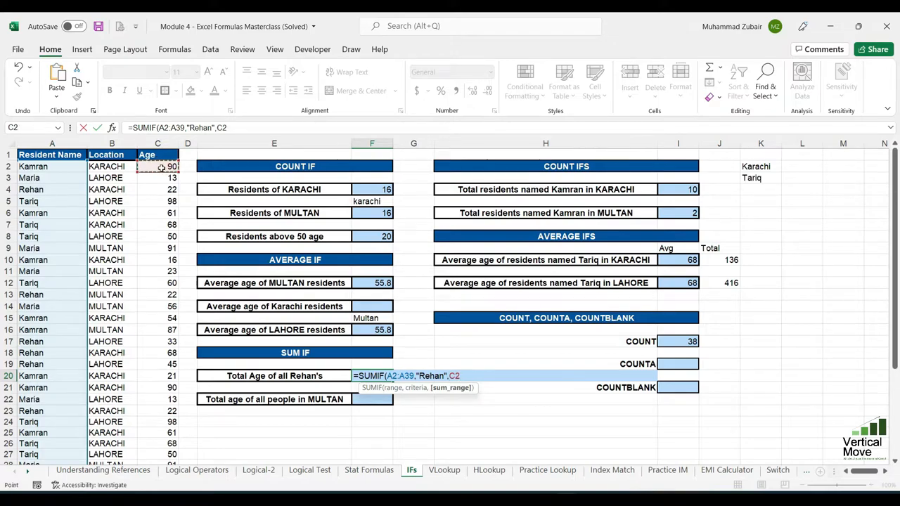
{"action": "key", "text": "ctrl+shift+Down"}
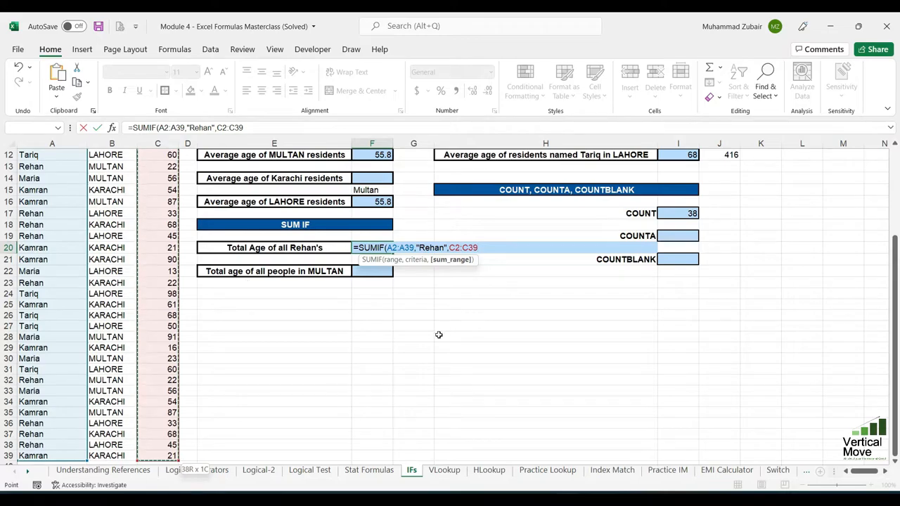
{"action": "scroll", "coordinate": [439, 335], "scroll_direction": "up", "scroll_amount": 2}
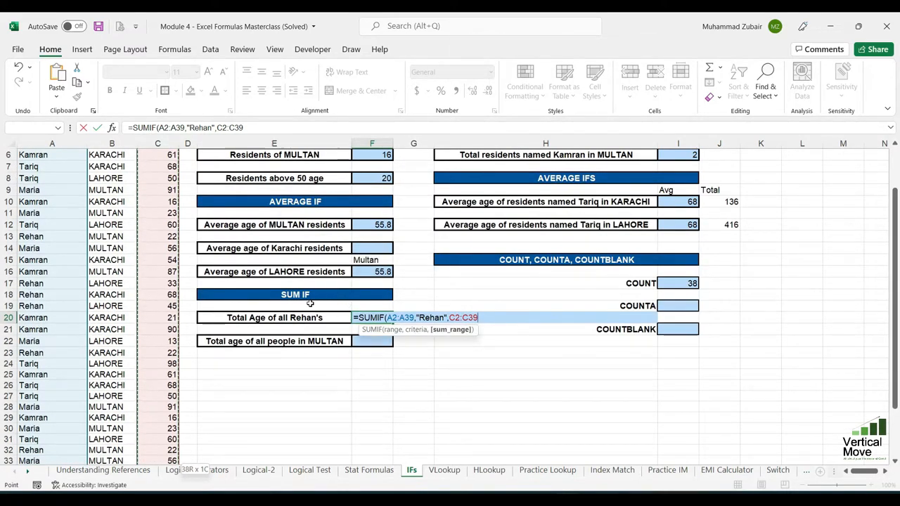
Step: Review the range and sum range arguments of the SUMIF in F20, and complete and enter the formula
{"action": "left_click_drag", "start_coordinate": [387, 318], "coordinate": [476, 323]}
{"action": "left_click", "coordinate": [391, 318]}
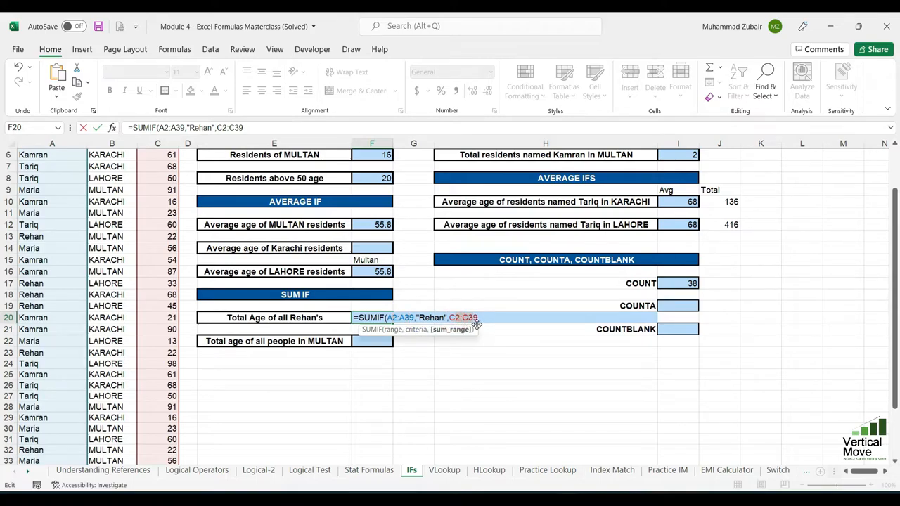
{"action": "left_click", "coordinate": [466, 317]}
{"action": "left_click", "coordinate": [393, 317]}
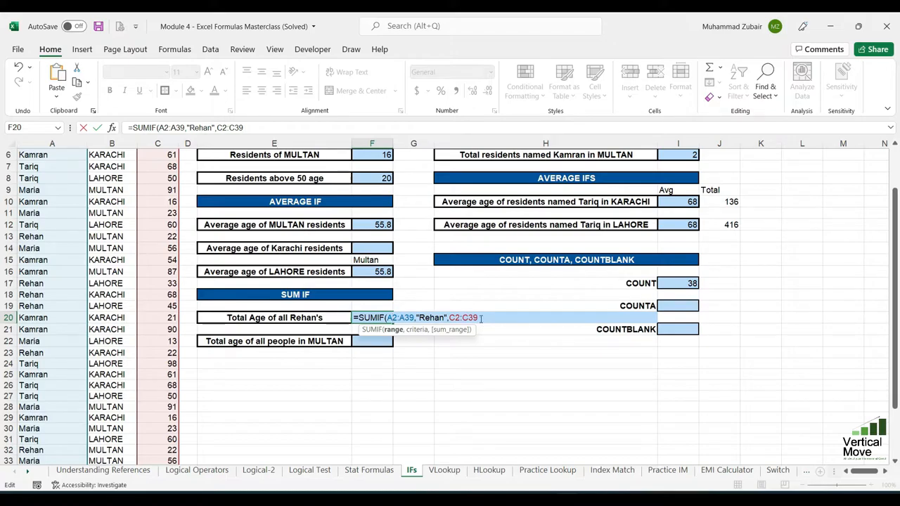
{"action": "left_click", "coordinate": [479, 317]}
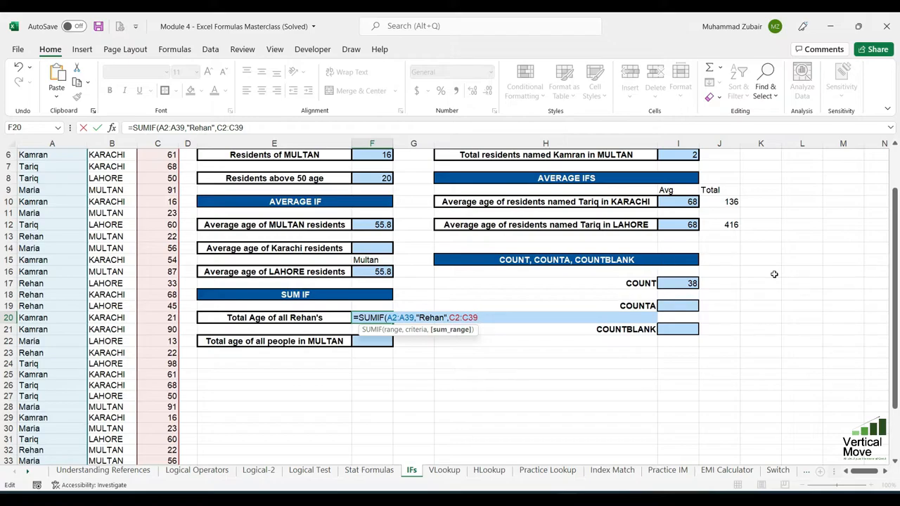
{"action": "type", "text": ")"}
{"action": "key", "text": "Return"}
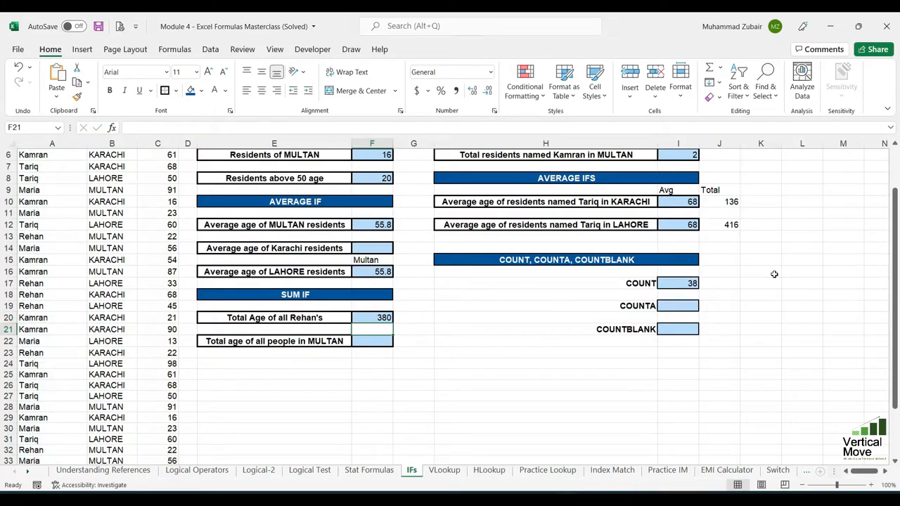
Step: Enter Multan in cell E24 as a criterion and fill F22 with the total age of all people in MULTAN
{"action": "scroll", "coordinate": [401, 362], "scroll_direction": "up", "scroll_amount": 2}
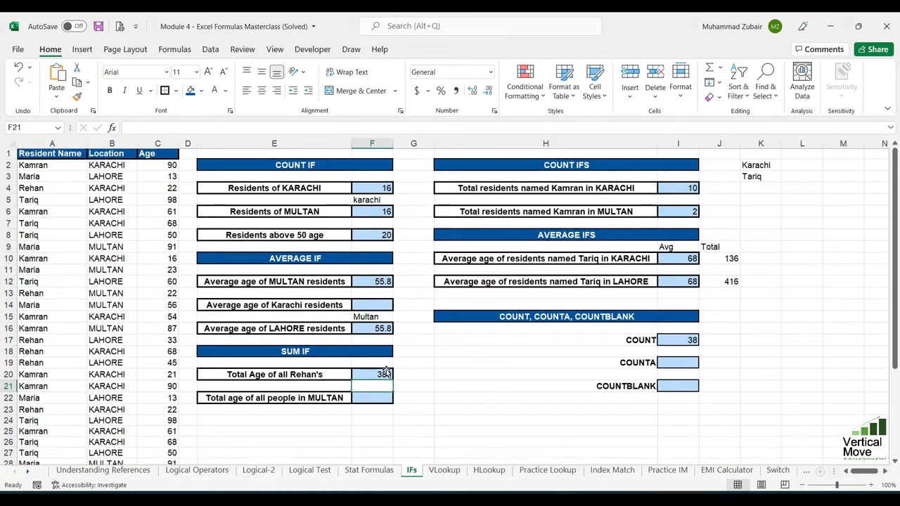
{"action": "left_click", "coordinate": [386, 375]}
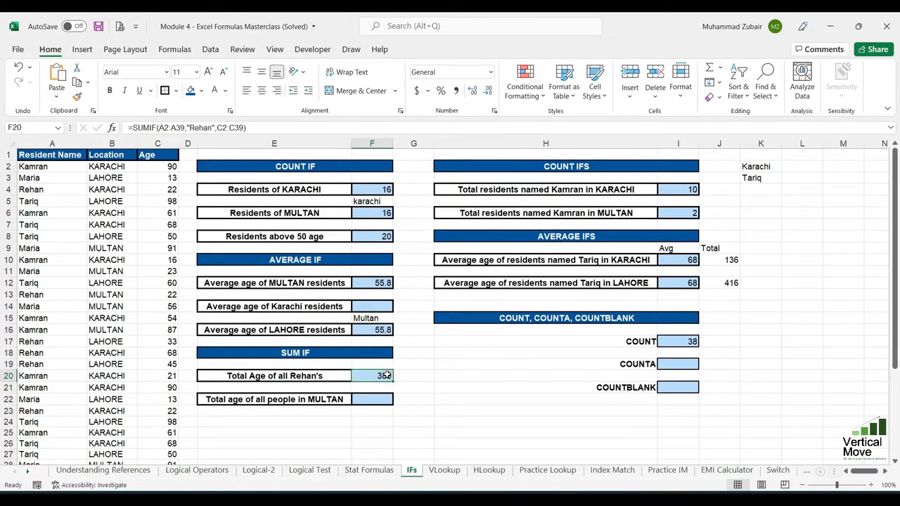
{"action": "left_click", "coordinate": [379, 399]}
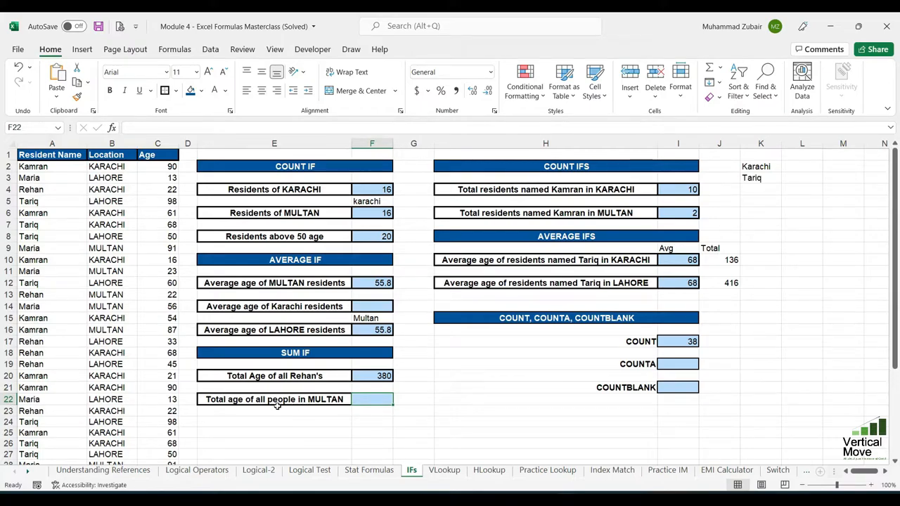
{"action": "left_click", "coordinate": [349, 421]}
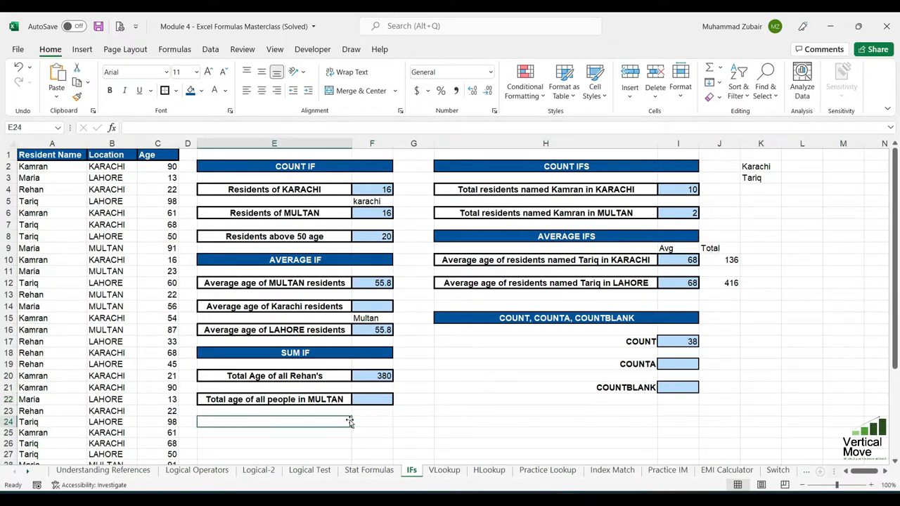
{"action": "type", "text": "Multan"}
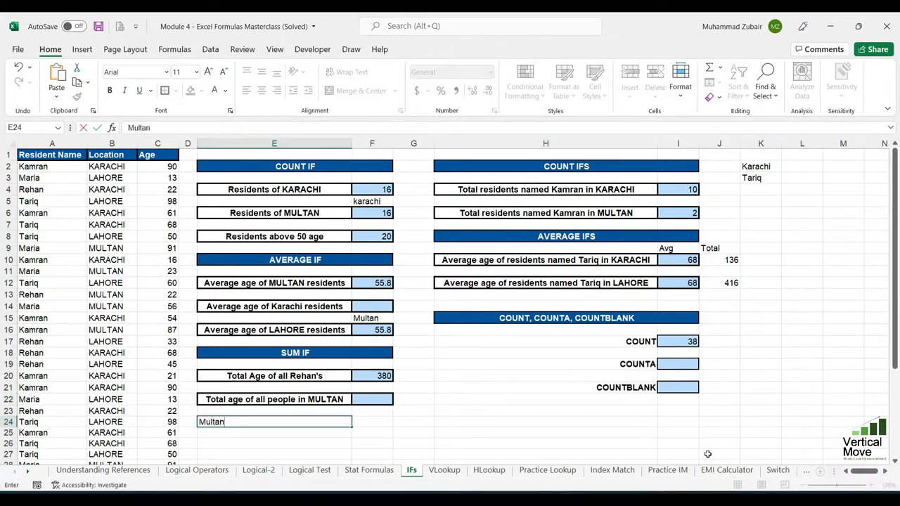
{"action": "key", "text": "Return"}
{"action": "key", "text": "Up"}
{"action": "key", "text": "Right"}
{"action": "key", "text": "Up"}
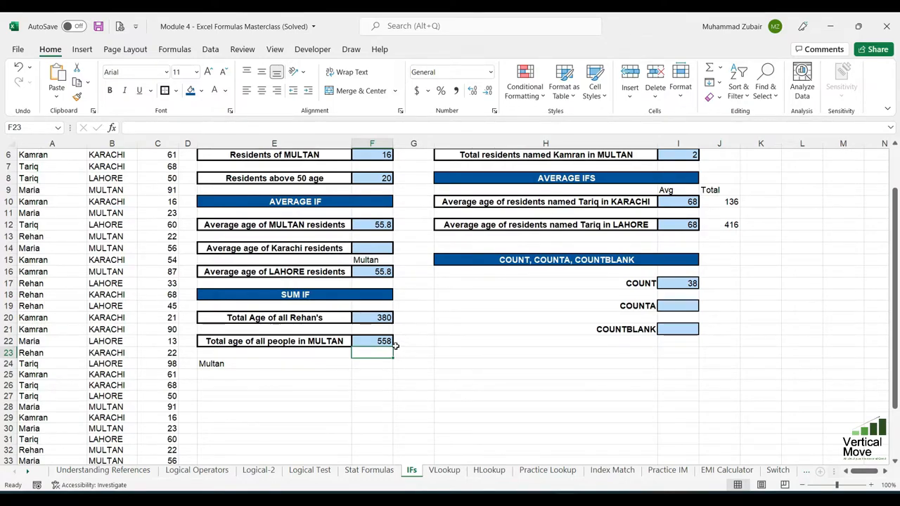
Step: Clear the existing totals in J10 and J12 beside the AVERAGE IFS answers
{"action": "scroll", "coordinate": [395, 345], "scroll_direction": "up", "scroll_amount": 2}
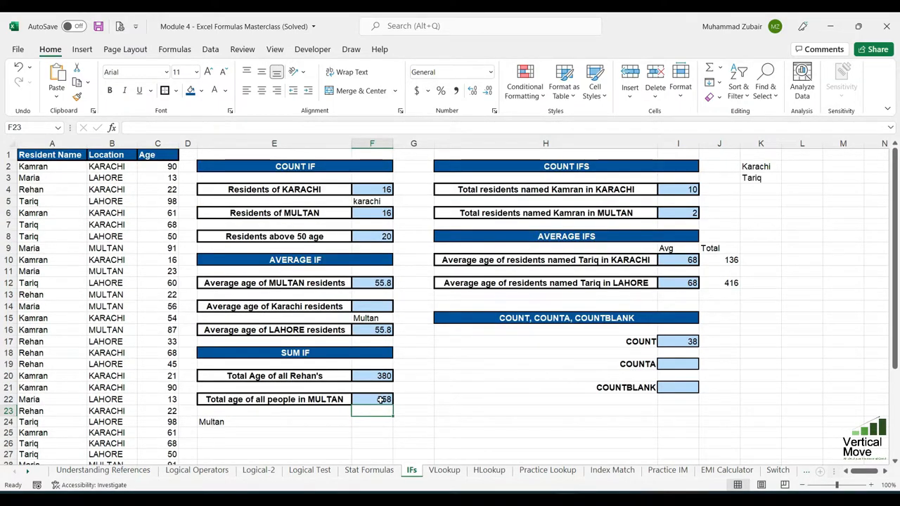
{"action": "key", "text": "ctrl+z"}
{"action": "key", "text": "ctrl+z"}
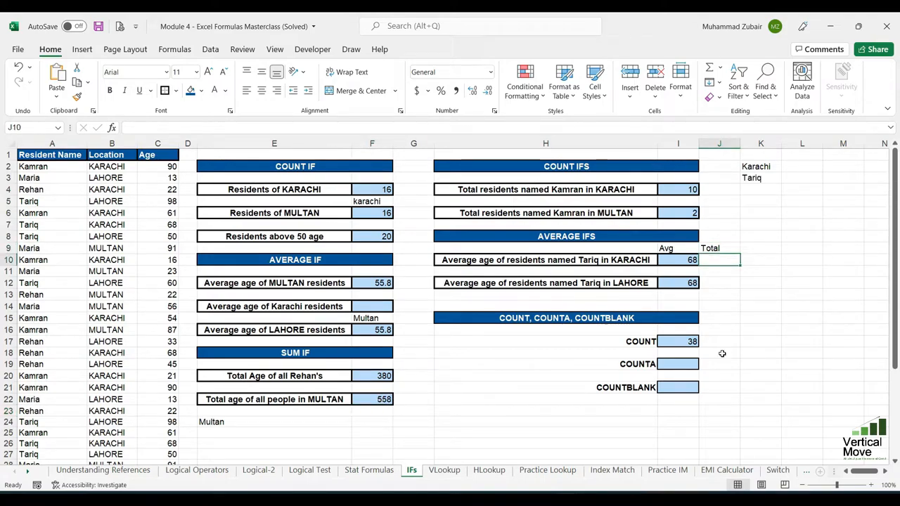
{"action": "key", "text": "Left"}
{"action": "key", "text": "Left"}
{"action": "key", "text": "Left"}
{"action": "key", "text": "Right"}
{"action": "key", "text": "Right"}
{"action": "key", "text": "Left"}
{"action": "key", "text": "Left"}
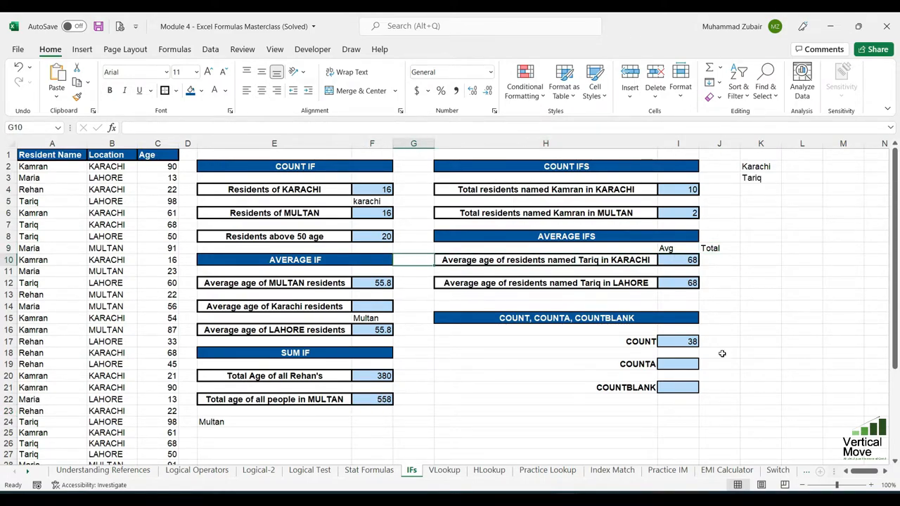
{"action": "key", "text": "Right"}
{"action": "key", "text": "Left"}
{"action": "key", "text": "Right"}
{"action": "key", "text": "Right"}
{"action": "key", "text": "Left"}
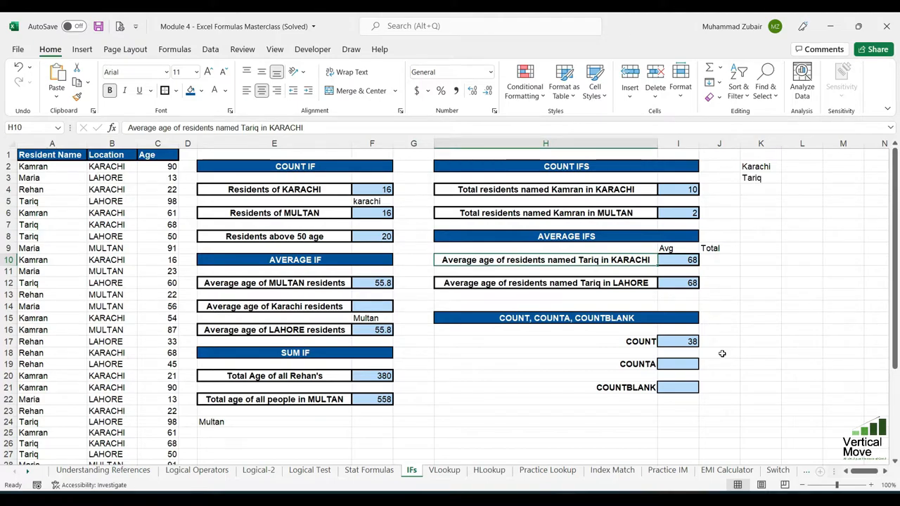
{"action": "key", "text": "Right"}
{"action": "key", "text": "Right"}
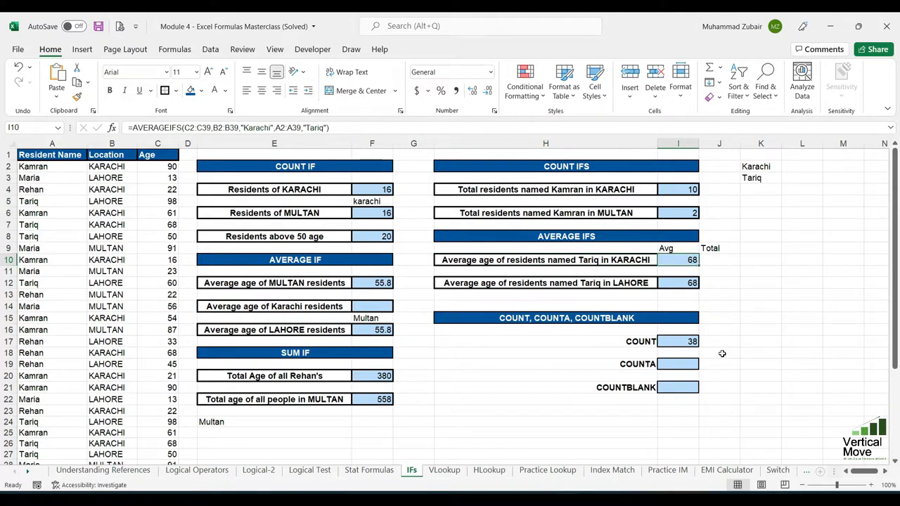
{"action": "key", "text": "Left"}
{"action": "key", "text": "Left"}
{"action": "key", "text": "Right"}
{"action": "key", "text": "Right"}
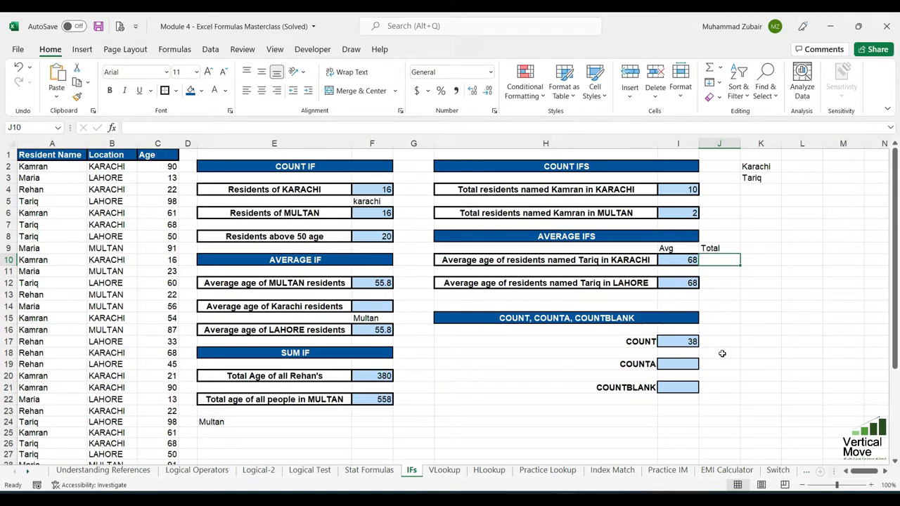
Step: Start a SUMIFS formula in J10 under Total, with the Age range C2:C39 as the sum range
{"action": "type", "text": "=sumifs"}
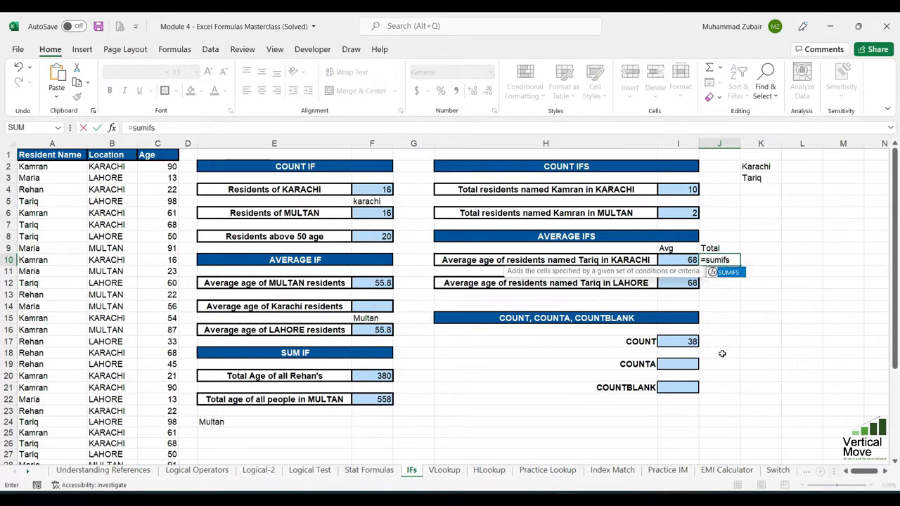
{"action": "key", "text": "Tab"}
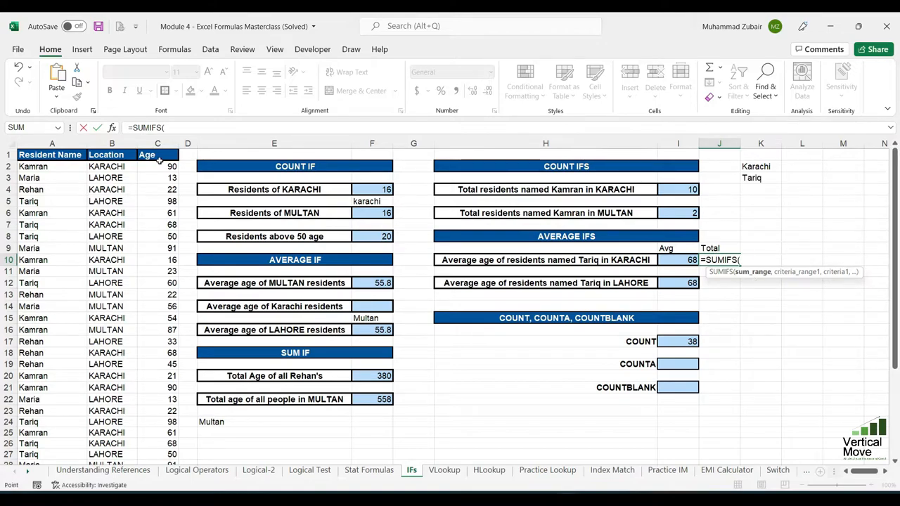
{"action": "left_click", "coordinate": [155, 165]}
{"action": "key", "text": "ctrl+shift+Down"}
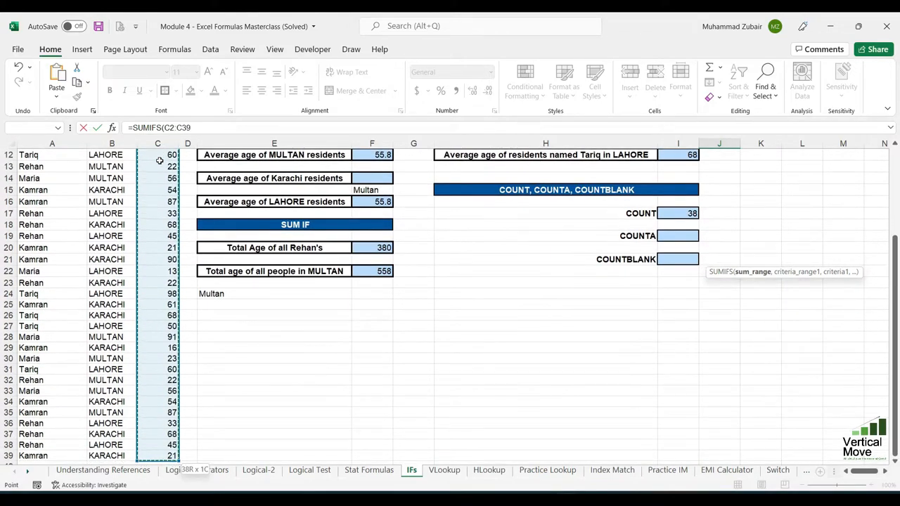
{"action": "type", "text": ","}
{"action": "scroll", "coordinate": [794, 330], "scroll_direction": "up", "scroll_amount": 4}
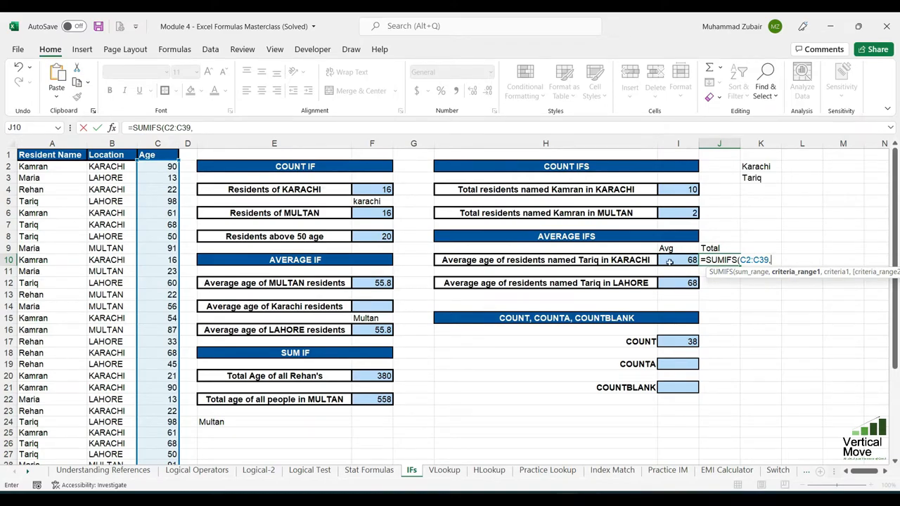
Step: Add the Location range B2:B39 with "Karachi" as the first criterion of the SUMIFS formula in J10
{"action": "left_click", "coordinate": [105, 165]}
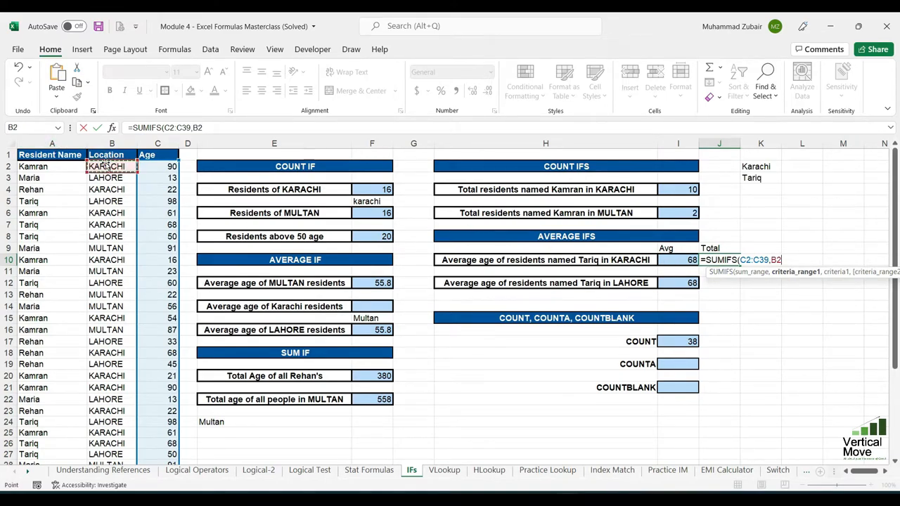
{"action": "key", "text": "ctrl+shift+Down"}
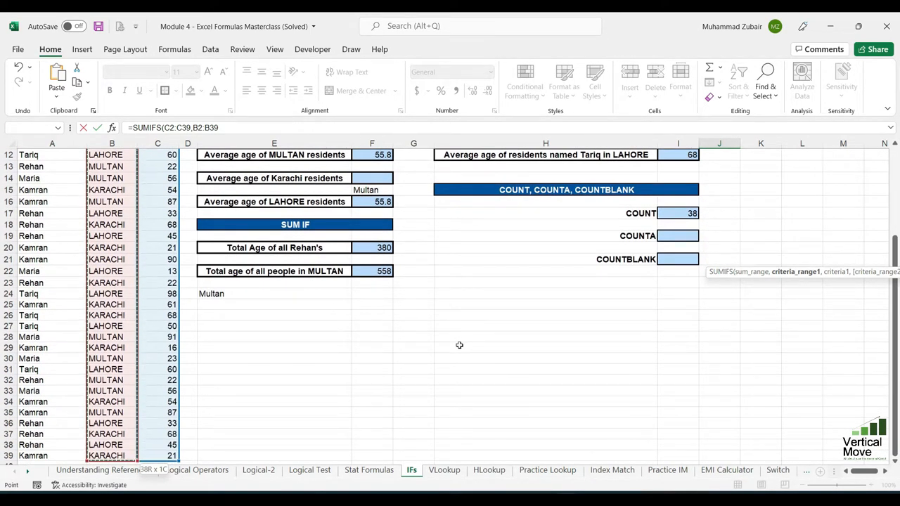
{"action": "scroll", "coordinate": [460, 345], "scroll_direction": "up", "scroll_amount": 4}
{"action": "type", "text": ","}
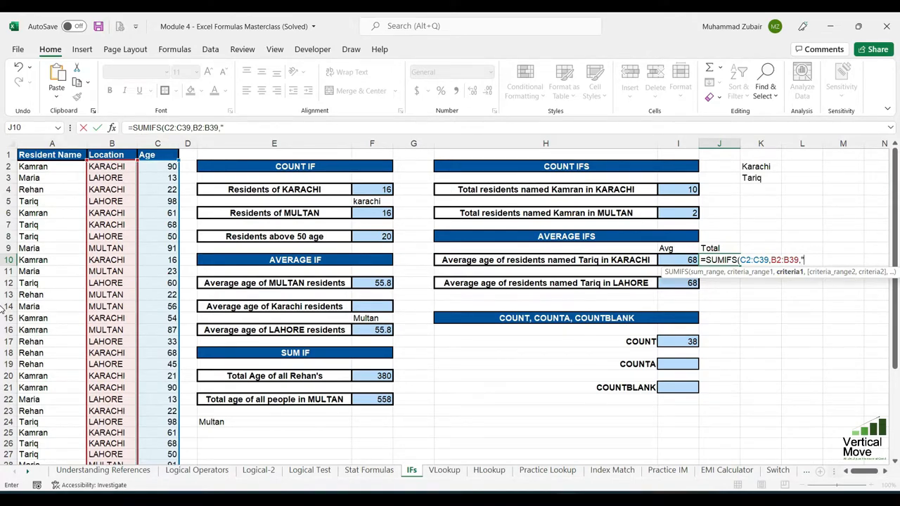
{"action": "type", "text": "\"Karachi\","}
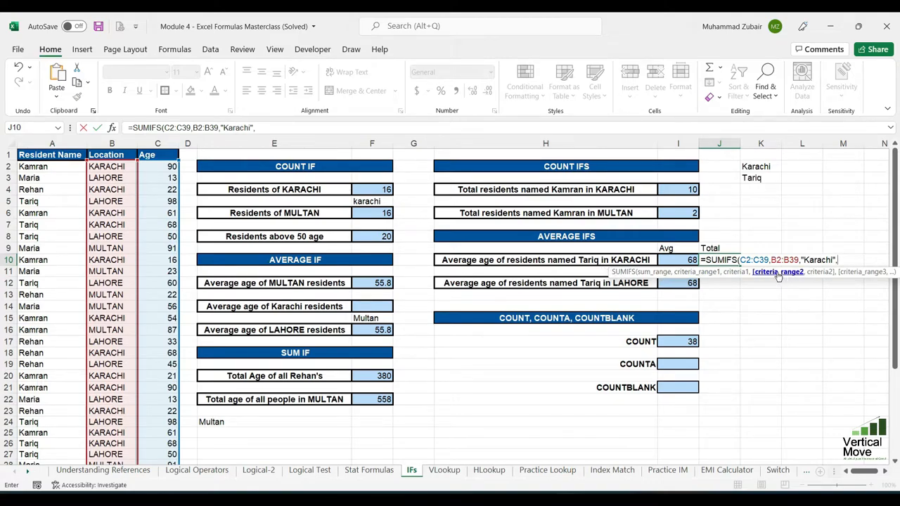
Step: Add the Resident Name range A2:A39 with the name from the row label as the second criterion, and enter the SUMIFS formula in J10
{"action": "left_click", "coordinate": [51, 168]}
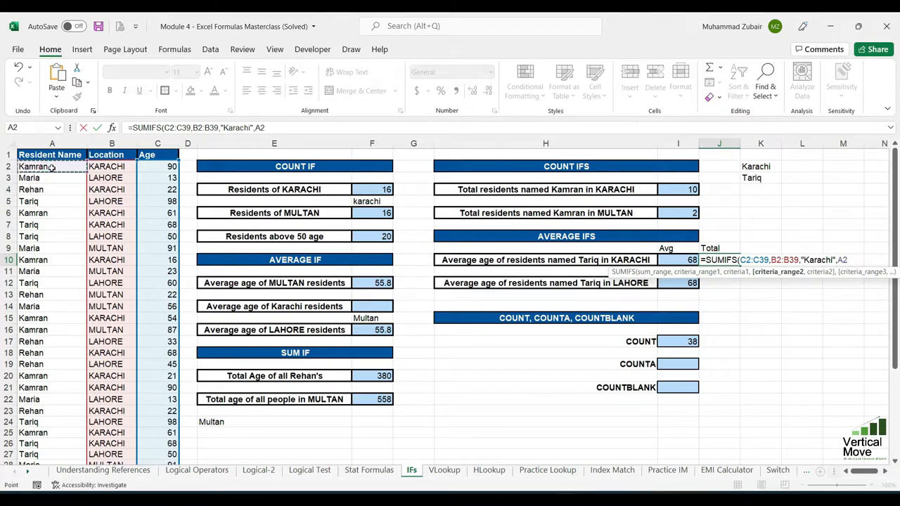
{"action": "key", "text": "ctrl+shift+Down"}
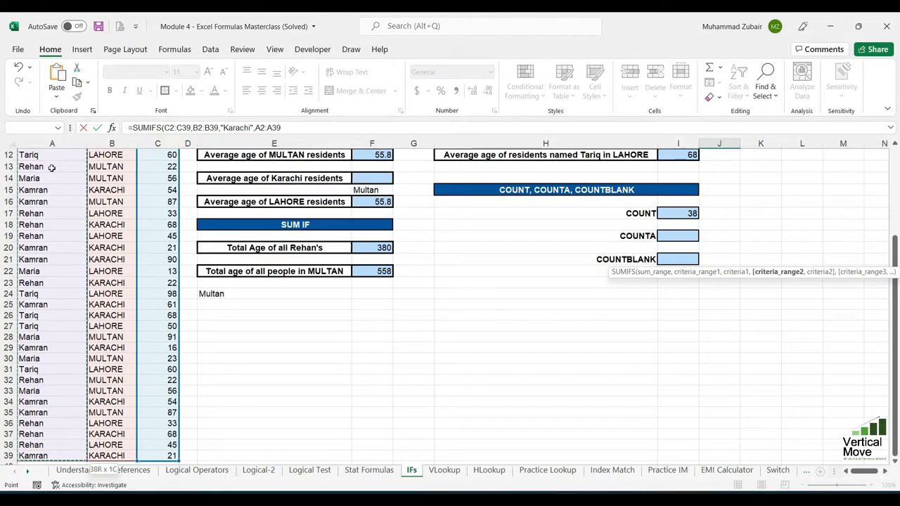
{"action": "type", "text": ","}
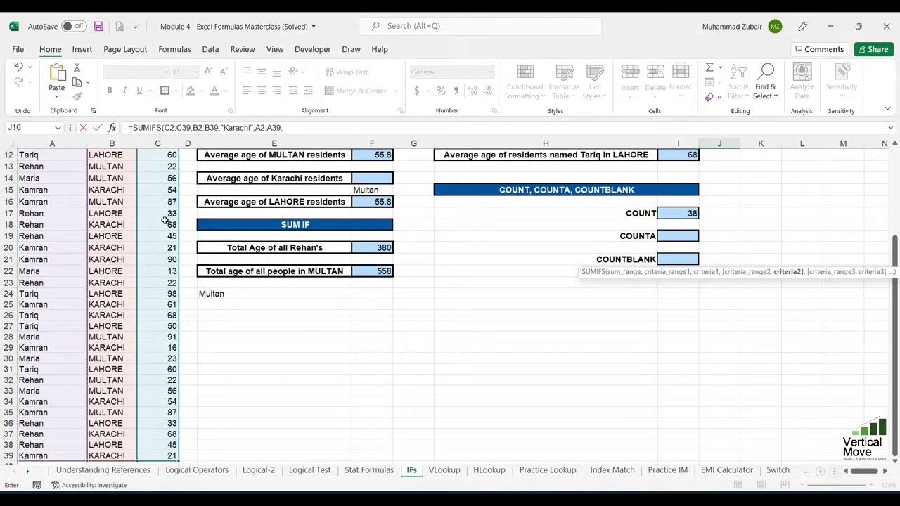
{"action": "scroll", "coordinate": [166, 221], "scroll_direction": "up", "scroll_amount": 4}
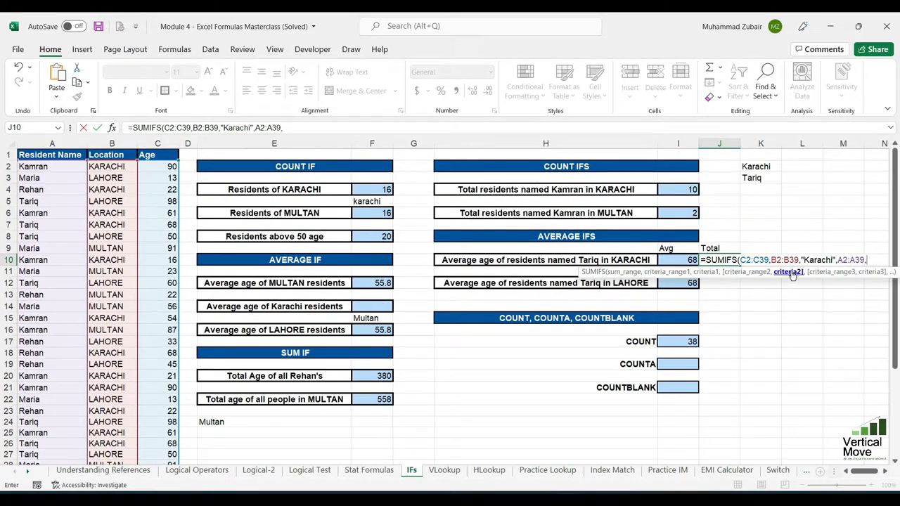
{"action": "type", "text": "\"Tariq\""}
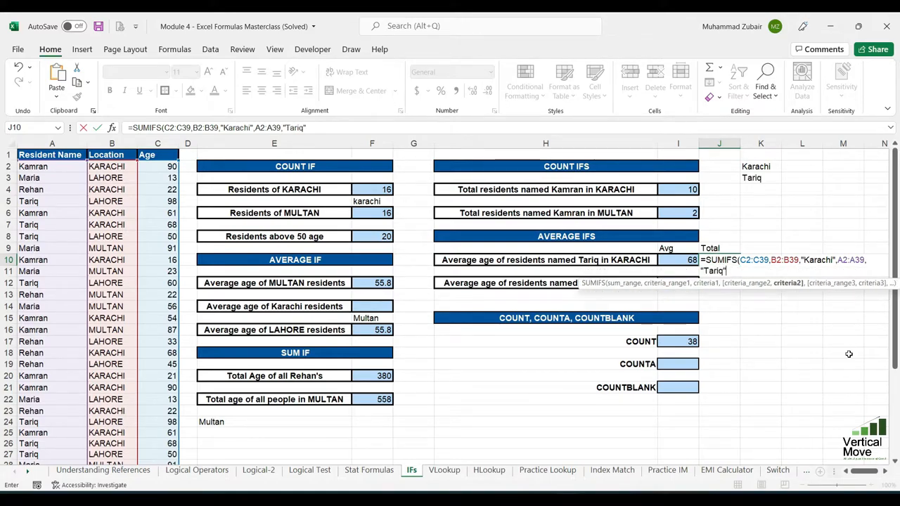
{"action": "type", "text": ")"}
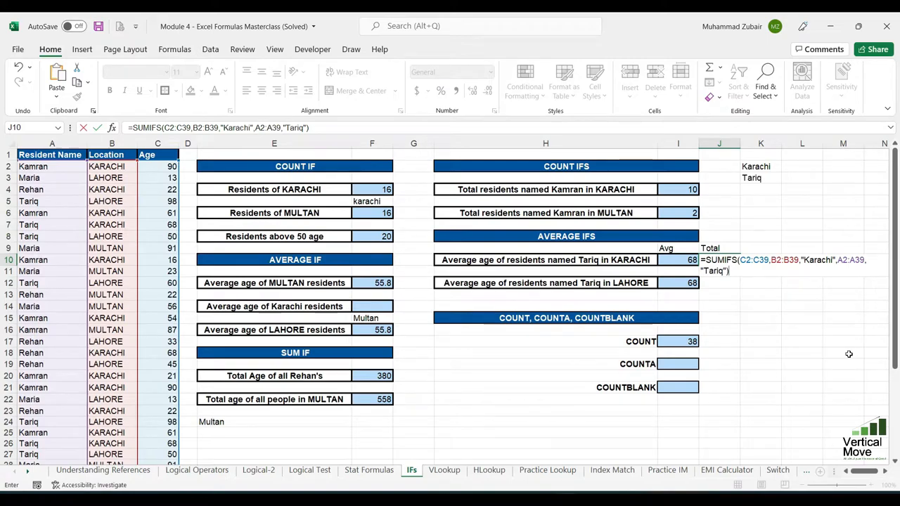
{"action": "key", "text": "Return"}
Step: Compare the AVERAGEIFS formula in I10 with the SUMIFS formula in J10 under the Avg and Total headings
{"action": "key", "text": "Up"}
{"action": "key", "text": "Left"}
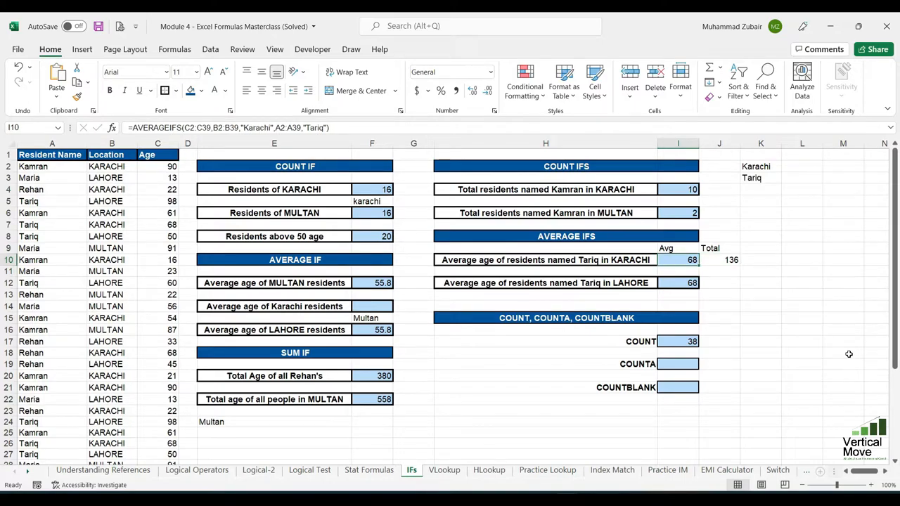
{"action": "key", "text": "Right"}
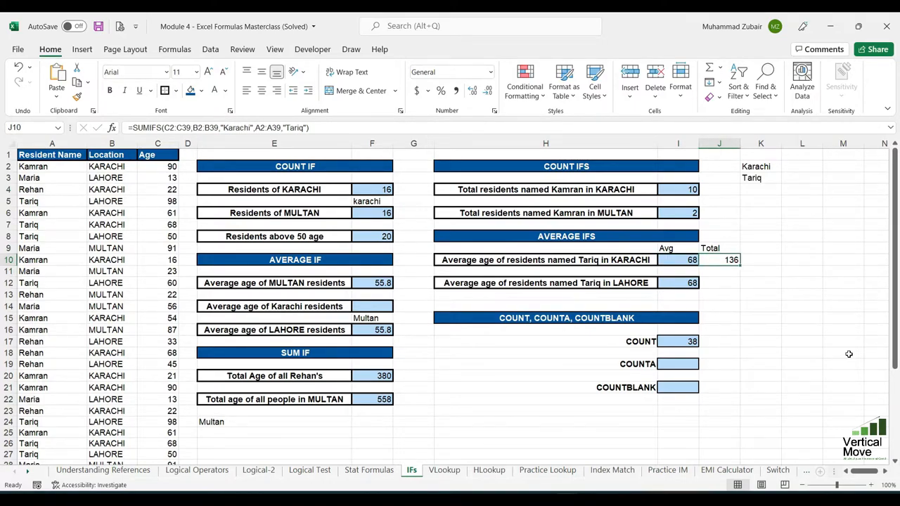
{"action": "key", "text": "Down"}
{"action": "key", "text": "Down"}
{"action": "key", "text": "Up"}
{"action": "key", "text": "Up"}
{"action": "key", "text": "Up"}
{"action": "key", "text": "Up"}
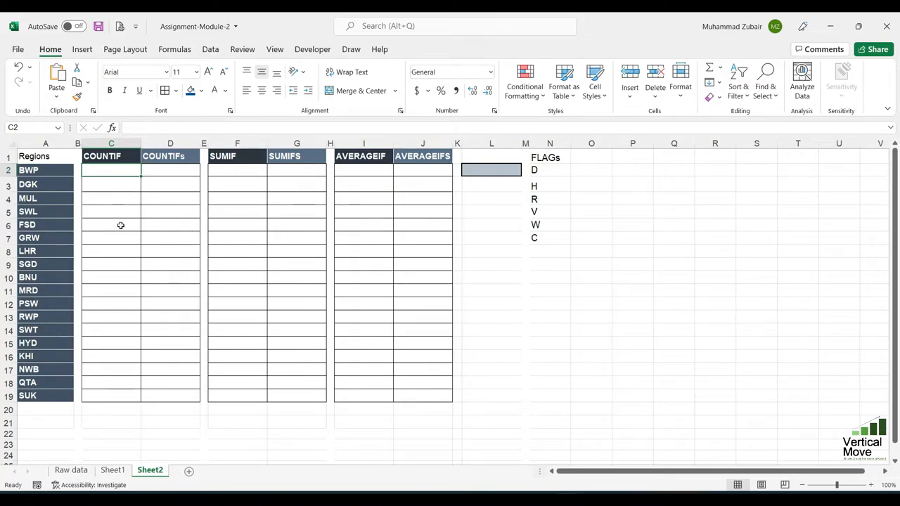
Step: Open the Raw data sheet of the Assignment-Module-2 workbook and examine its header row back to the AREA Code column
{"action": "left_click", "coordinate": [79, 470]}
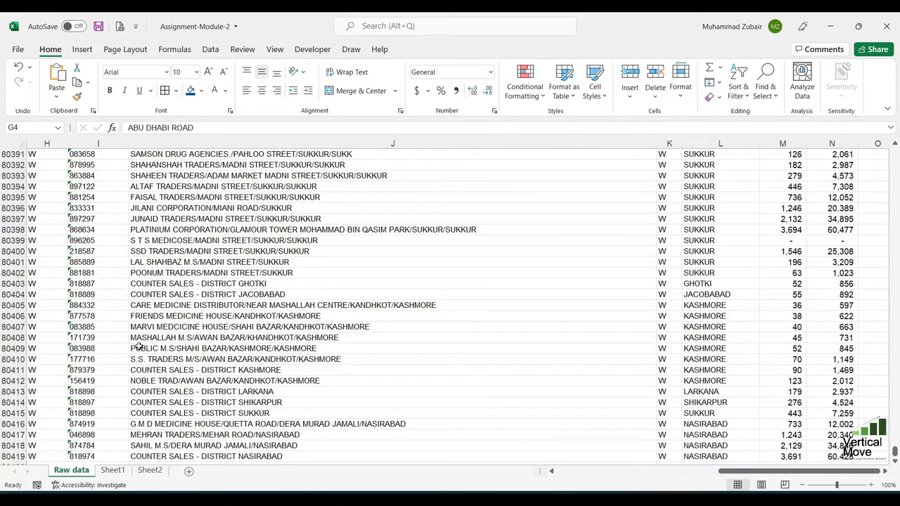
{"action": "key", "text": "ctrl+Up"}
{"action": "key", "text": "Left"}
{"action": "key", "text": "Left"}
{"action": "key", "text": "Left"}
{"action": "key", "text": "Left"}
{"action": "key", "text": "Left"}
{"action": "key", "text": "Left"}
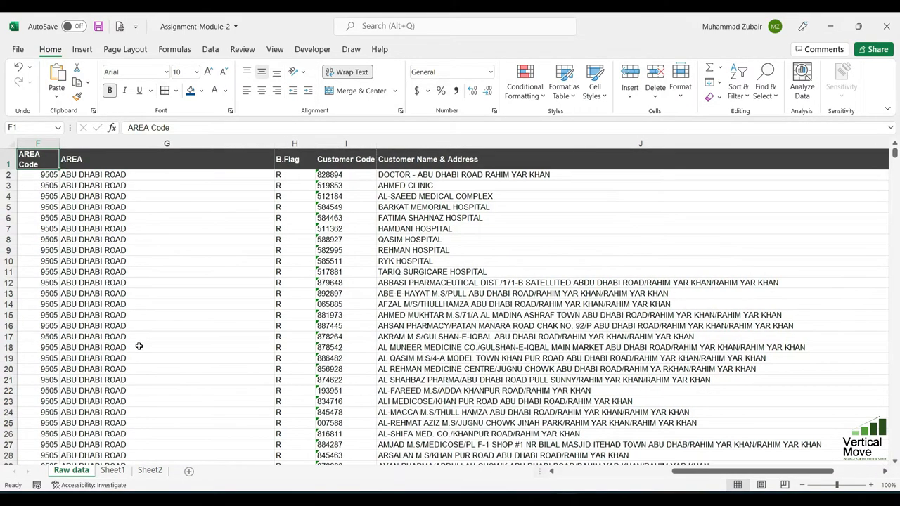
Step: Check how far the Raw data records extend down and review the column headers across from Team to Value
{"action": "key", "text": "Down"}
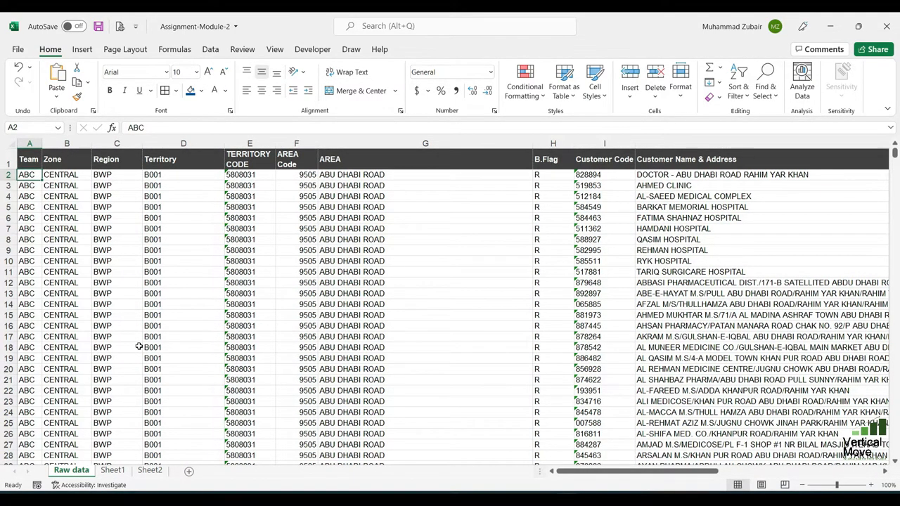
{"action": "key", "text": "ctrl+Down"}
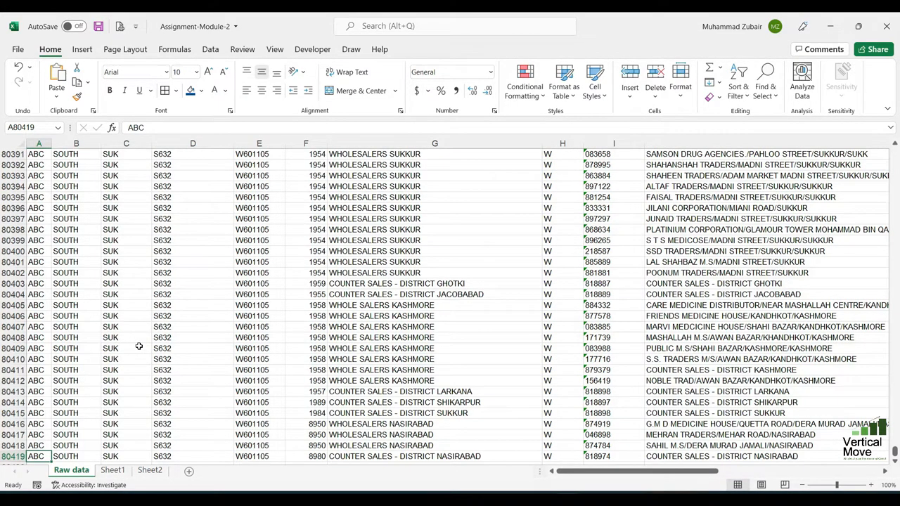
{"action": "key", "text": "ctrl+Up"}
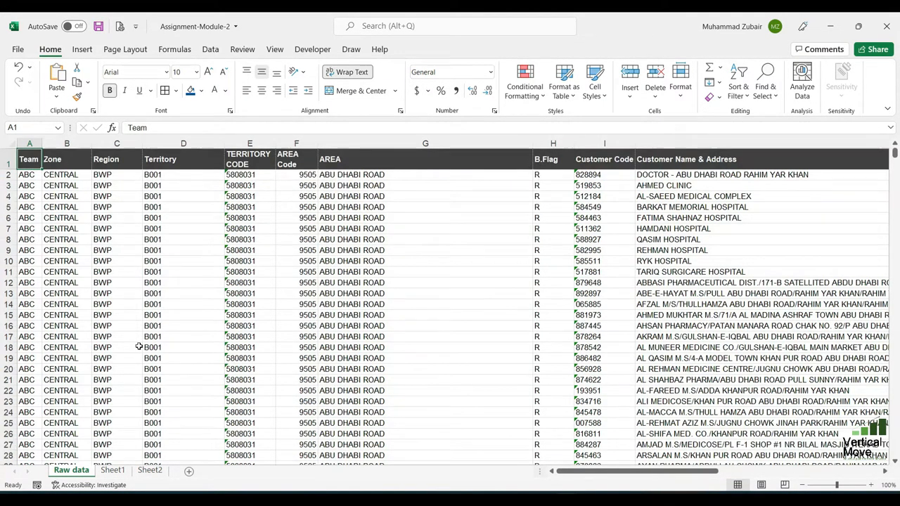
{"action": "key", "text": "Right"}
{"action": "key", "text": "Right"}
{"action": "key", "text": "Right"}
{"action": "key", "text": "Right"}
{"action": "key", "text": "Right"}
{"action": "key", "text": "Right"}
{"action": "key", "text": "Right"}
{"action": "key", "text": "Right"}
{"action": "key", "text": "Right"}
{"action": "key", "text": "Right"}
{"action": "key", "text": "Right"}
{"action": "key", "text": "Right"}
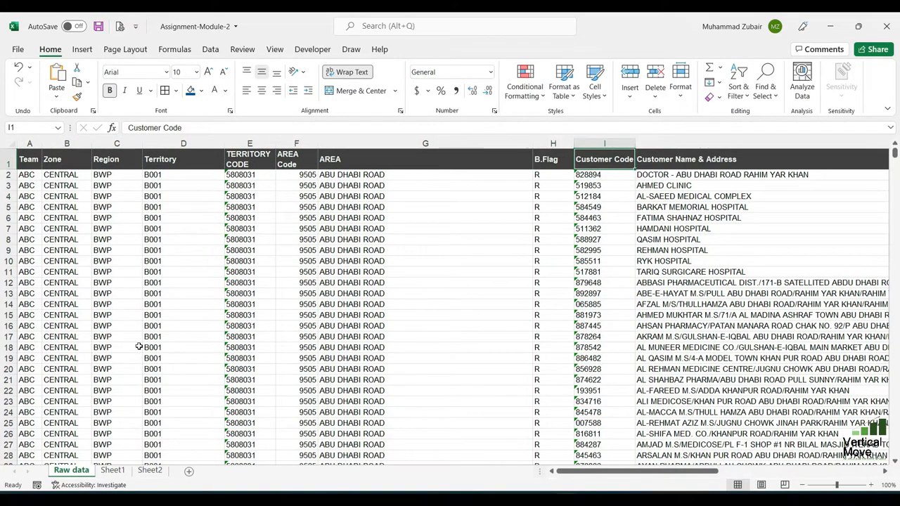
{"action": "key", "text": "Right"}
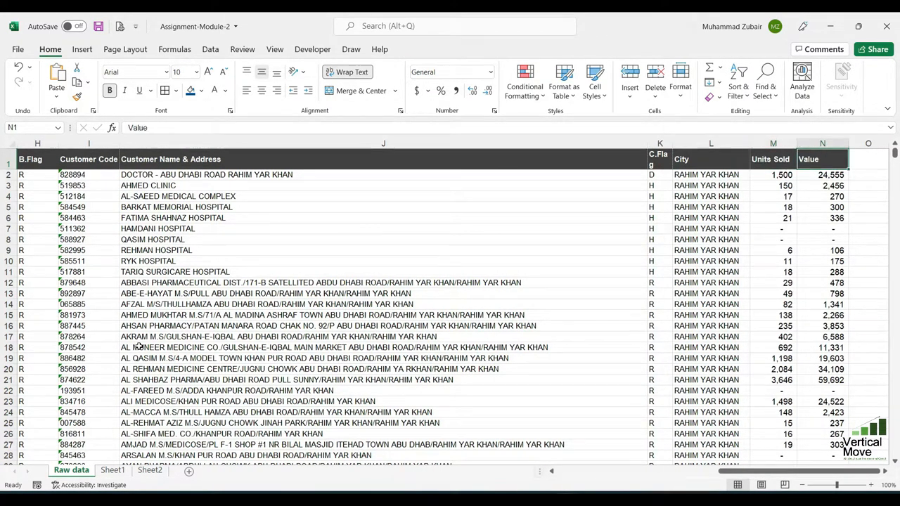
Step: Go back through the Raw data headers one by one from Value to Team
{"action": "key", "text": "Left"}
{"action": "key", "text": "Right"}
{"action": "key", "text": "Left"}
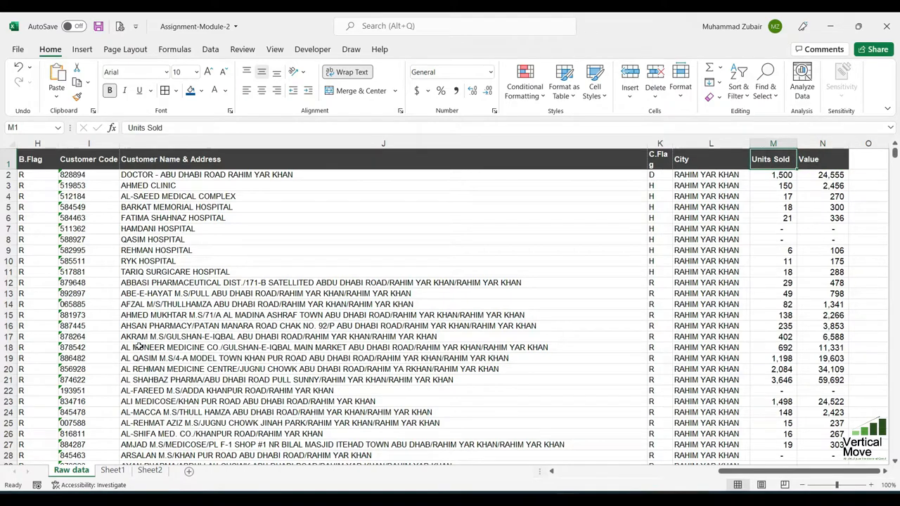
{"action": "key", "text": "Left"}
{"action": "key", "text": "Left"}
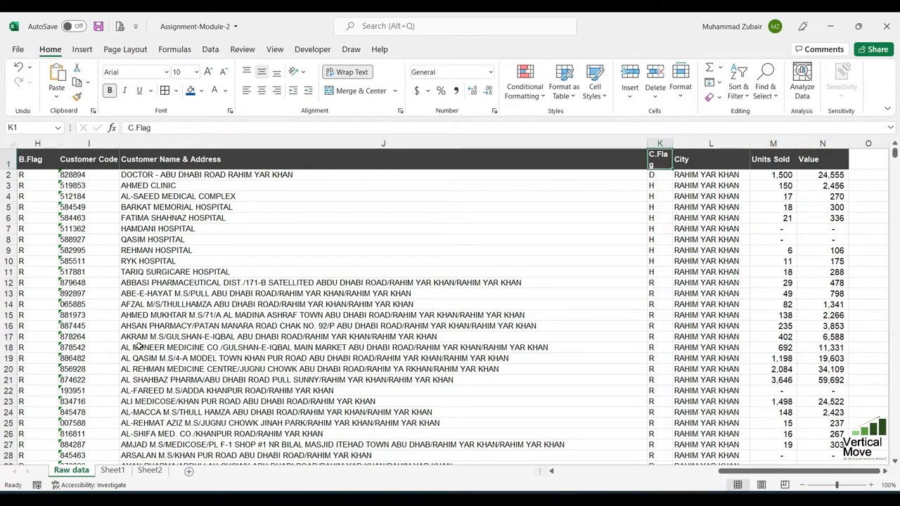
{"action": "key", "text": "Left"}
{"action": "key", "text": "Left"}
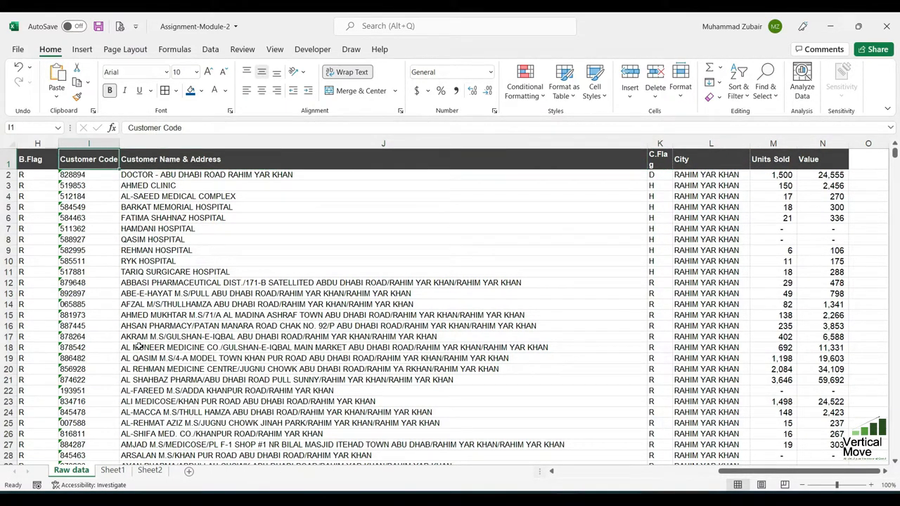
{"action": "key", "text": "Left"}
{"action": "key", "text": "Left"}
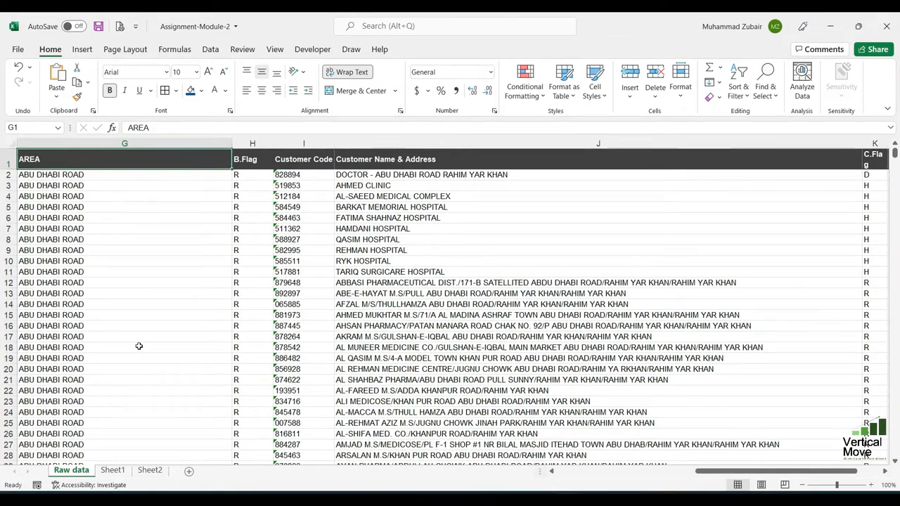
{"action": "key", "text": "Left"}
{"action": "key", "text": "Left"}
{"action": "key", "text": "Left"}
{"action": "key", "text": "Left"}
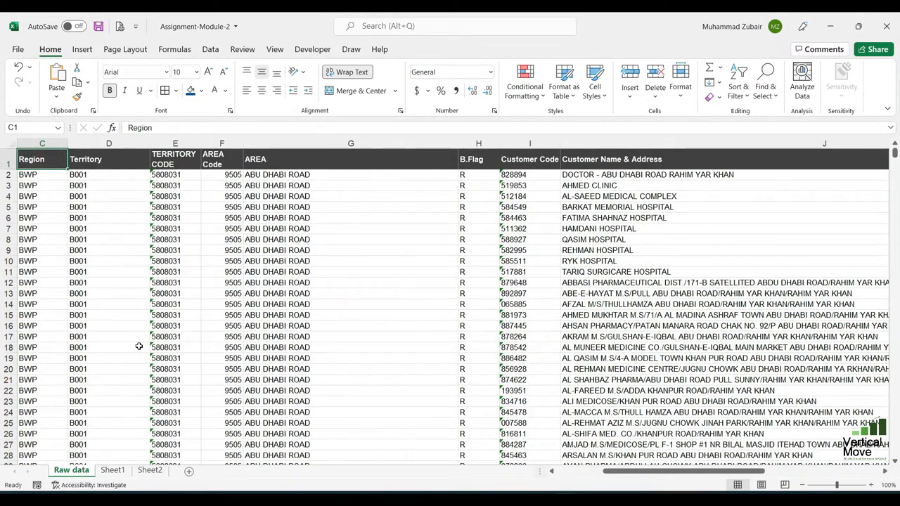
{"action": "key", "text": "Left"}
{"action": "key", "text": "Left"}
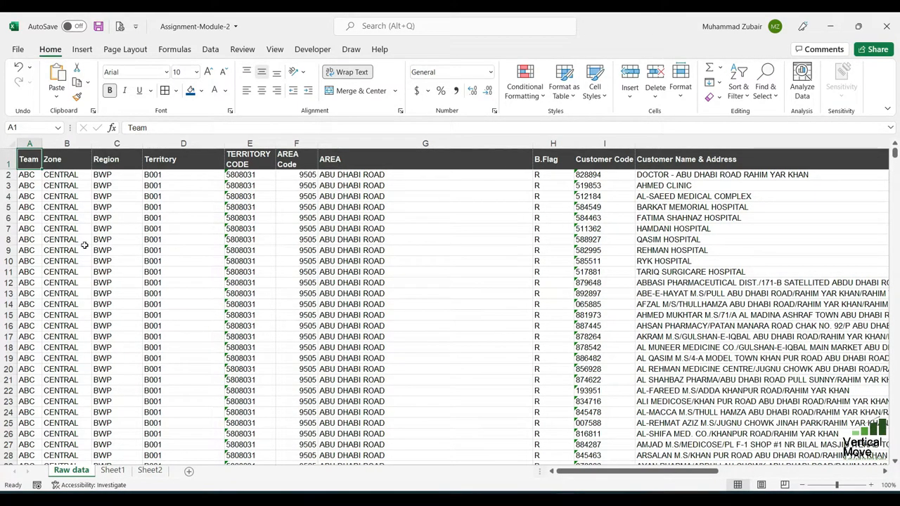
Step: Move Sheet2 directly after the Raw data sheet and look over its Regions, COUNTIF, COUNTIFs, SUMIF and AVERAGEIF columns
{"action": "left_click", "coordinate": [150, 470]}
{"action": "left_click_drag", "start_coordinate": [125, 473], "coordinate": [106, 471]}
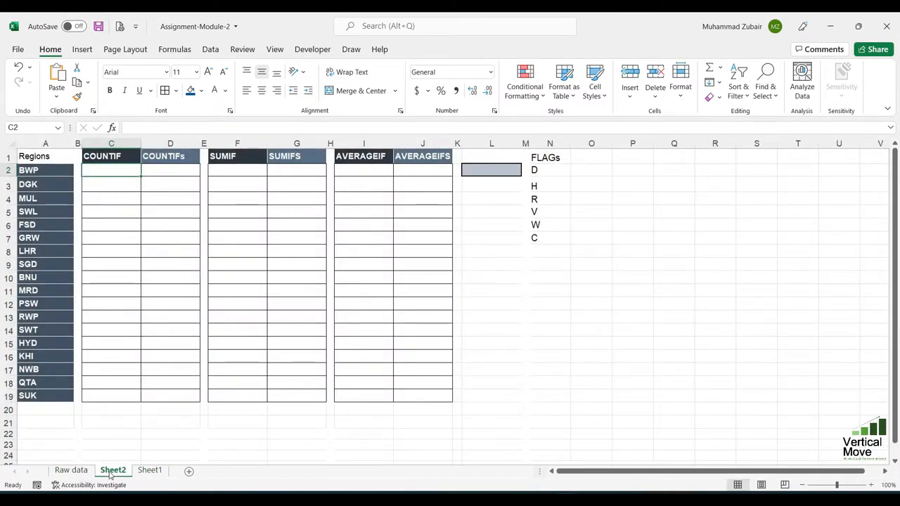
{"action": "left_click", "coordinate": [52, 170]}
{"action": "left_click", "coordinate": [48, 157]}
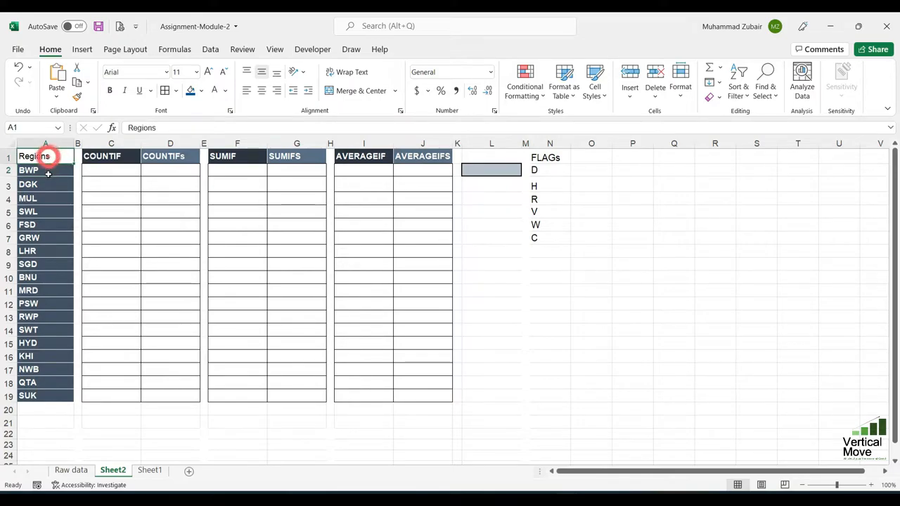
{"action": "left_click", "coordinate": [49, 169]}
{"action": "left_click", "coordinate": [98, 171]}
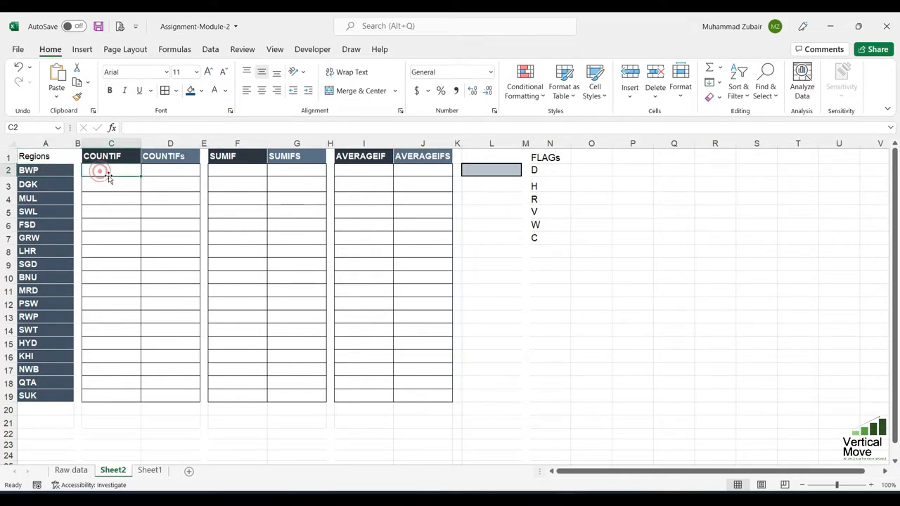
{"action": "left_click", "coordinate": [165, 168]}
{"action": "left_click", "coordinate": [230, 172]}
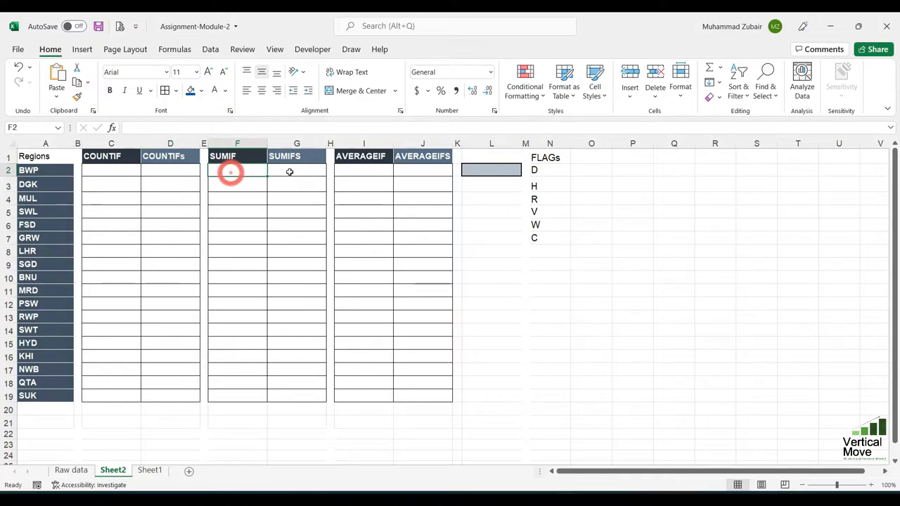
{"action": "left_click", "coordinate": [367, 169]}
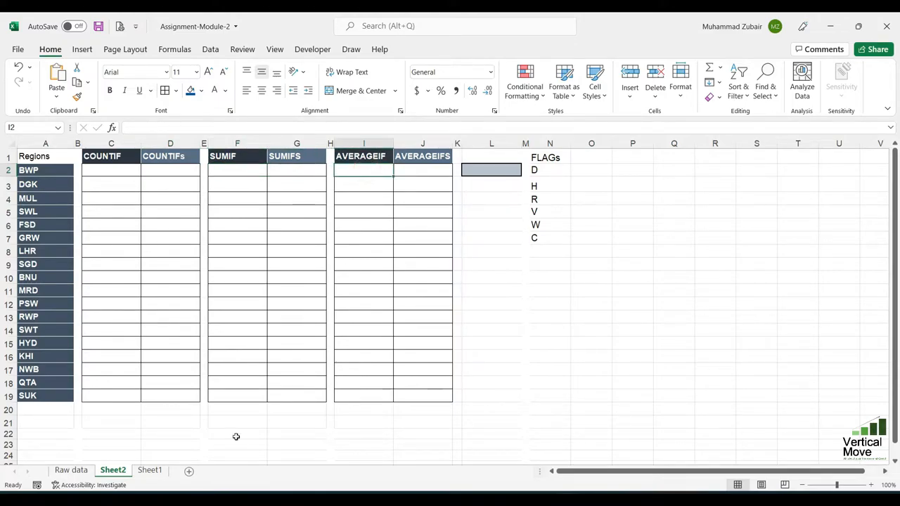
Step: Examine the entries in the Region column of the Raw data sheet and return to its first header cell
{"action": "left_click", "coordinate": [71, 470]}
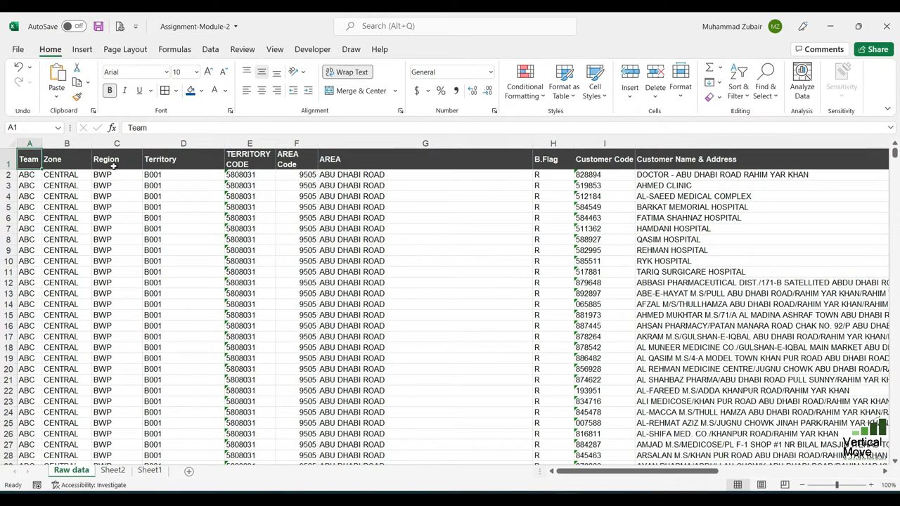
{"action": "left_click", "coordinate": [109, 163]}
{"action": "left_click", "coordinate": [112, 177]}
{"action": "left_click_drag", "start_coordinate": [113, 177], "coordinate": [123, 440]}
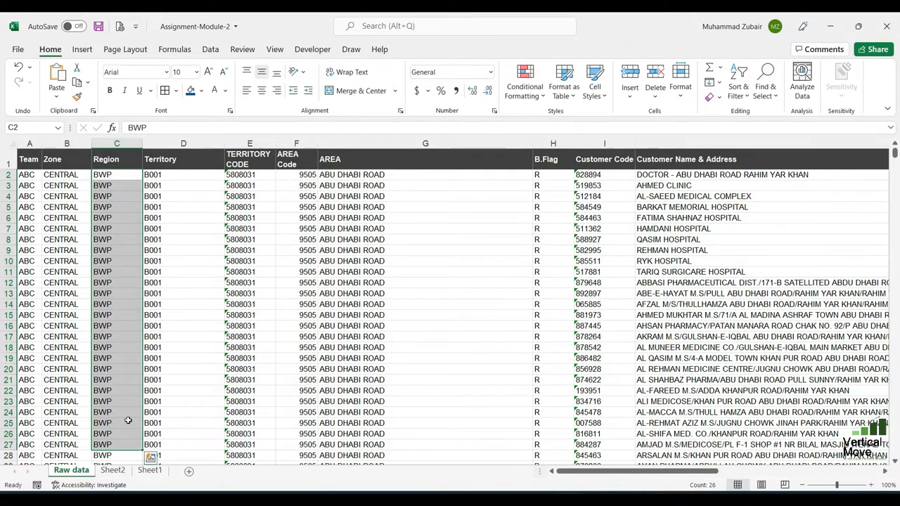
{"action": "scroll", "coordinate": [128, 420], "scroll_direction": "down", "scroll_amount": 20}
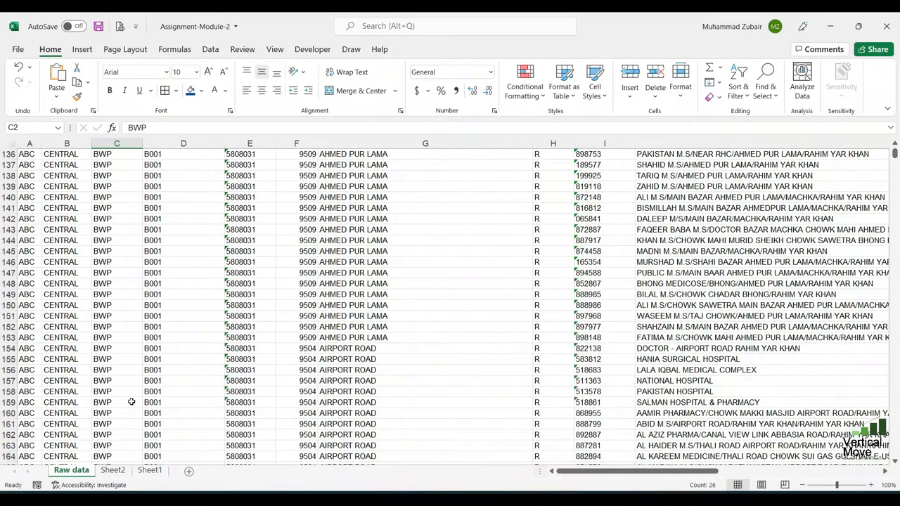
{"action": "scroll", "coordinate": [131, 401], "scroll_direction": "down", "scroll_amount": 20}
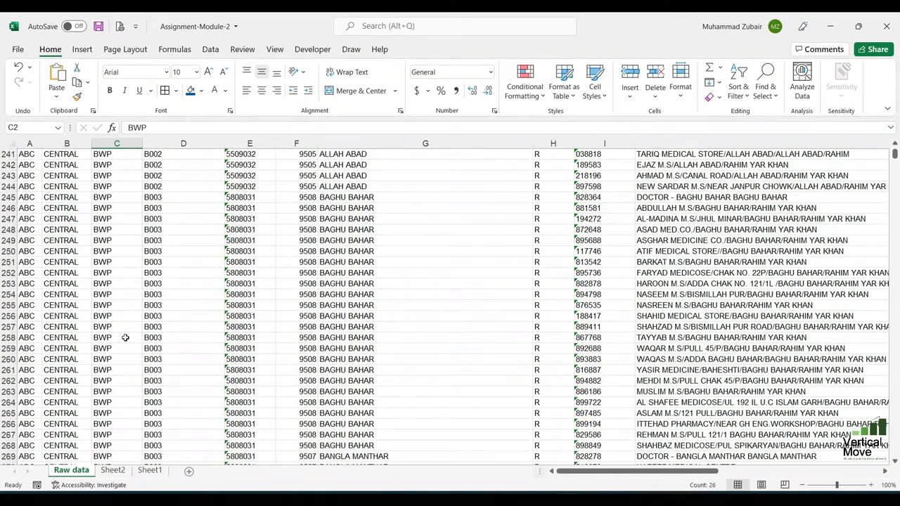
{"action": "left_click", "coordinate": [125, 337]}
{"action": "key", "text": "ctrl+Up"}
{"action": "key", "text": "Left"}
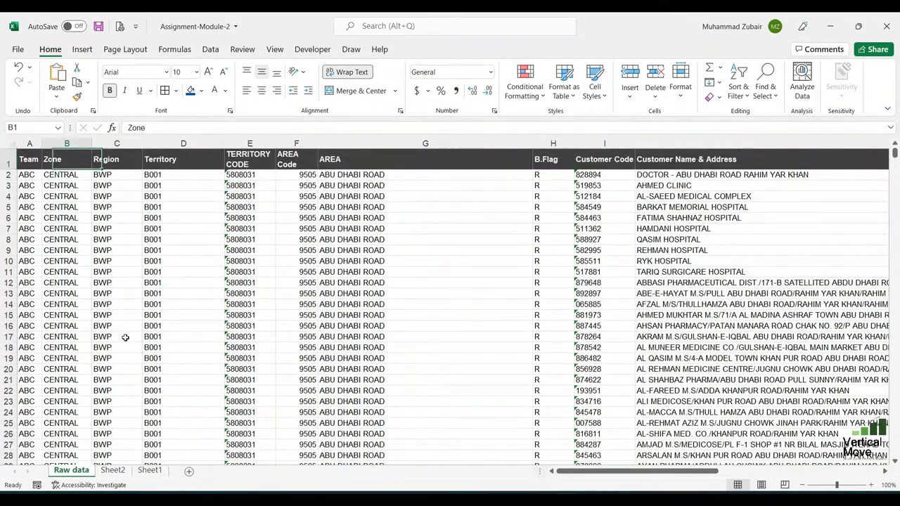
{"action": "key", "text": "Left"}
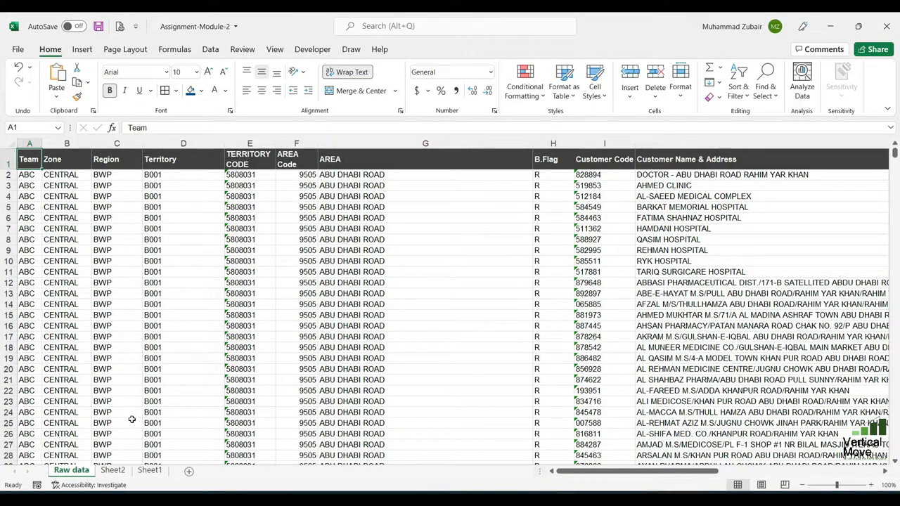
Step: Start a COUNTIF formula in cell C2 of Sheet2 with the entire column C of Raw data as its range
{"action": "left_click", "coordinate": [113, 469]}
{"action": "left_click", "coordinate": [124, 169]}
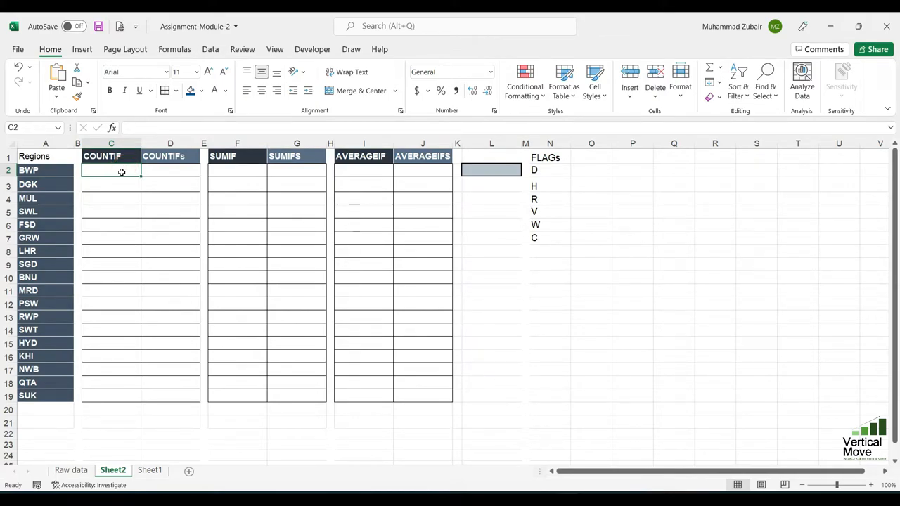
{"action": "type", "text": "="}
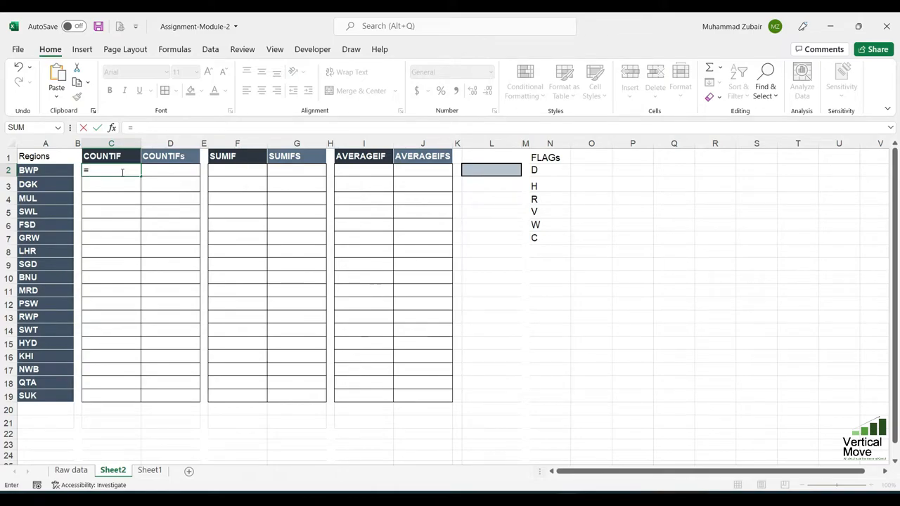
{"action": "type", "text": "countif"}
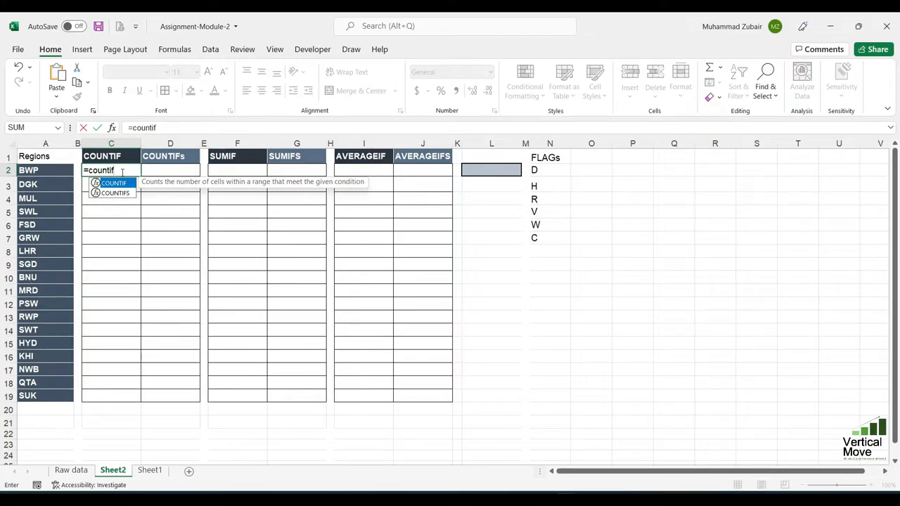
{"action": "key", "text": "Tab"}
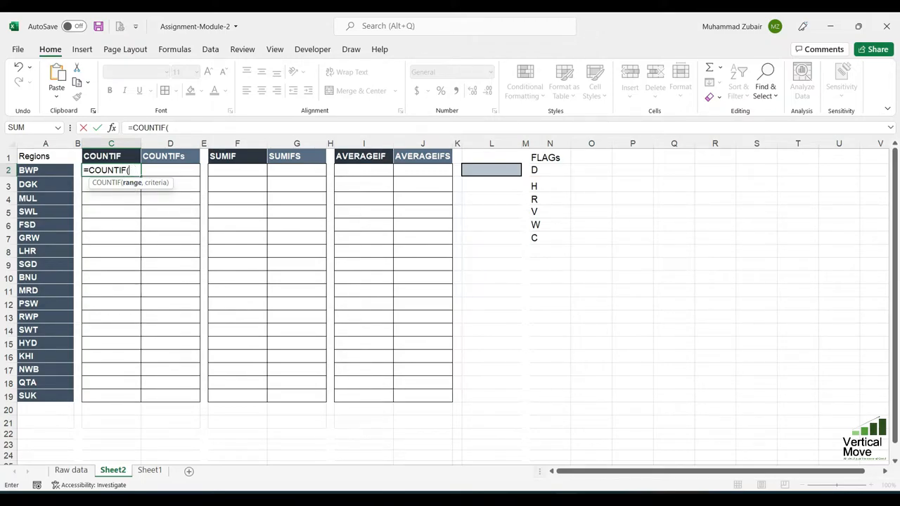
{"action": "left_click", "coordinate": [81, 474]}
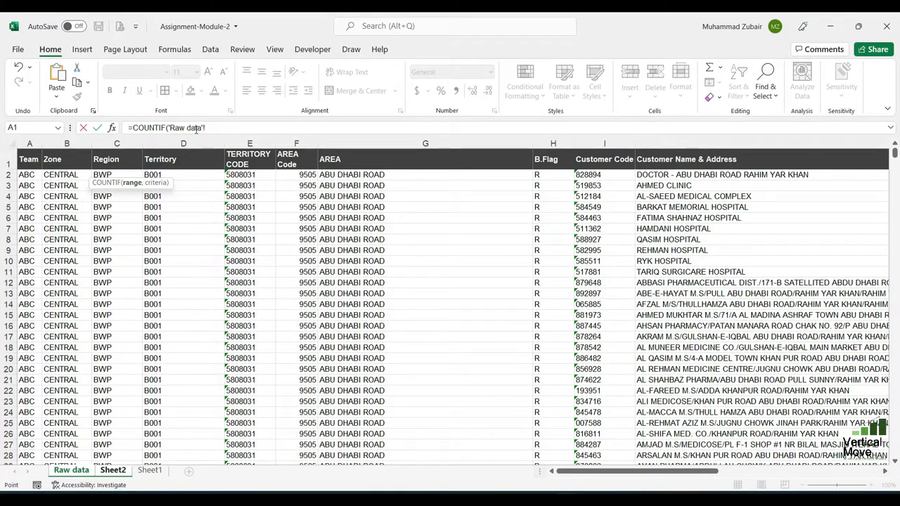
{"action": "left_click", "coordinate": [119, 159]}
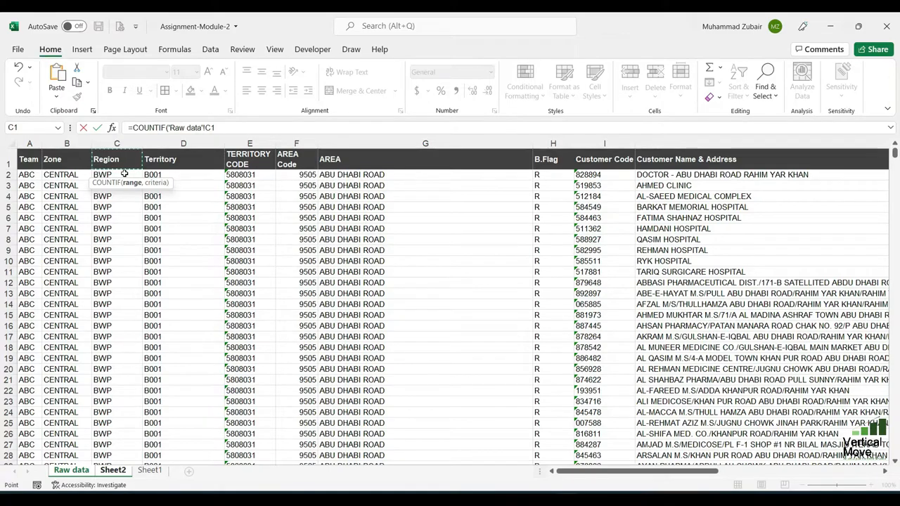
{"action": "left_click", "coordinate": [124, 172]}
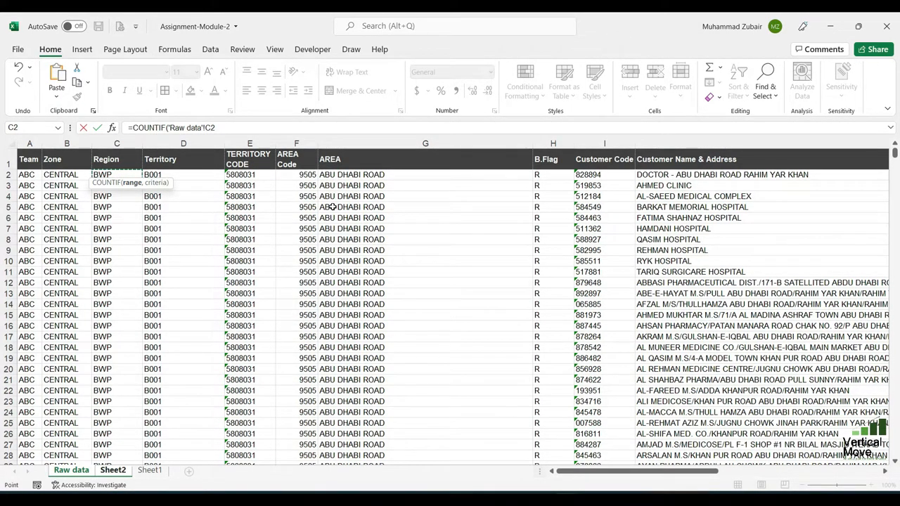
{"action": "key", "text": "ctrl+shift+Down"}
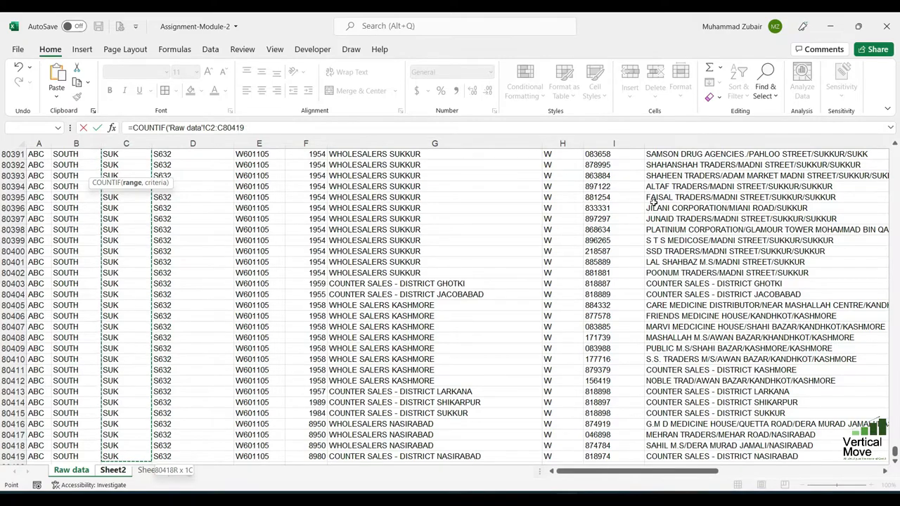
{"action": "left_click", "coordinate": [220, 141]}
{"action": "key", "text": "ctrl+space"}
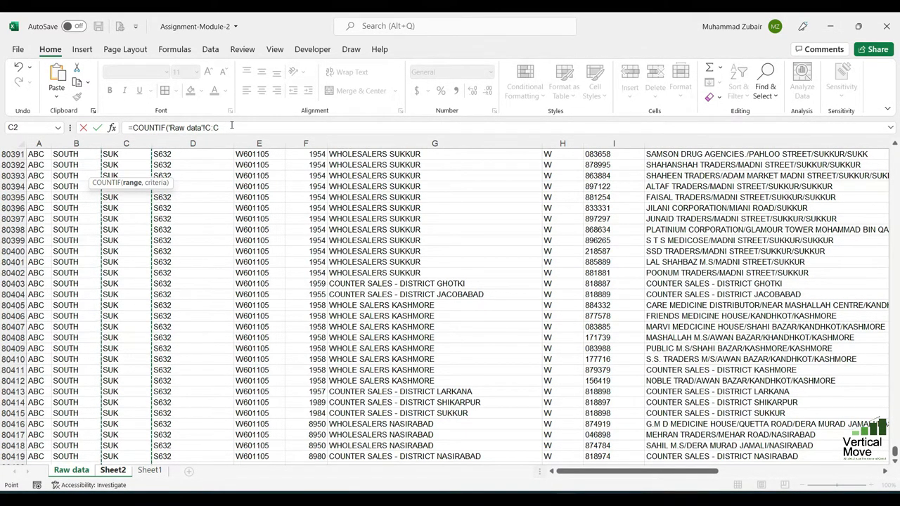
Step: Complete the COUNTIF formula in C2 with the region in Sheet2 cell A2 as its criterion
{"action": "type", "text": ","}
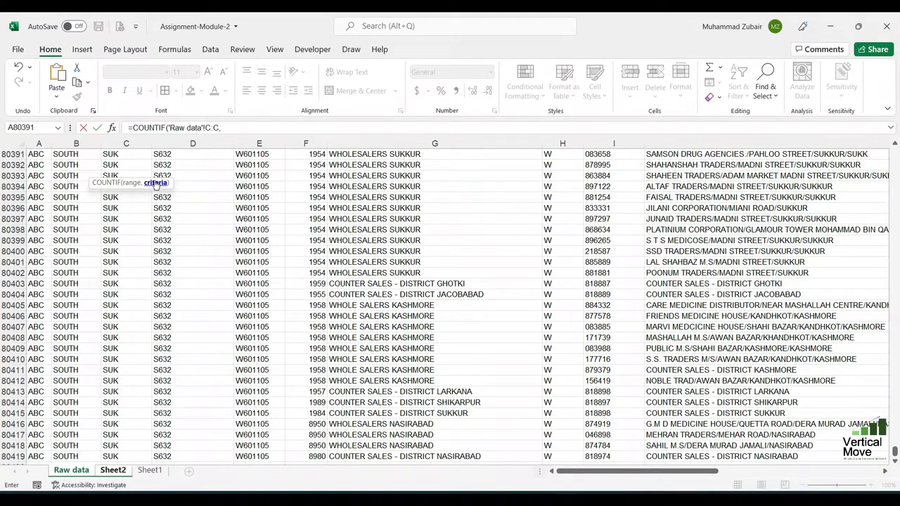
{"action": "left_click", "coordinate": [112, 470]}
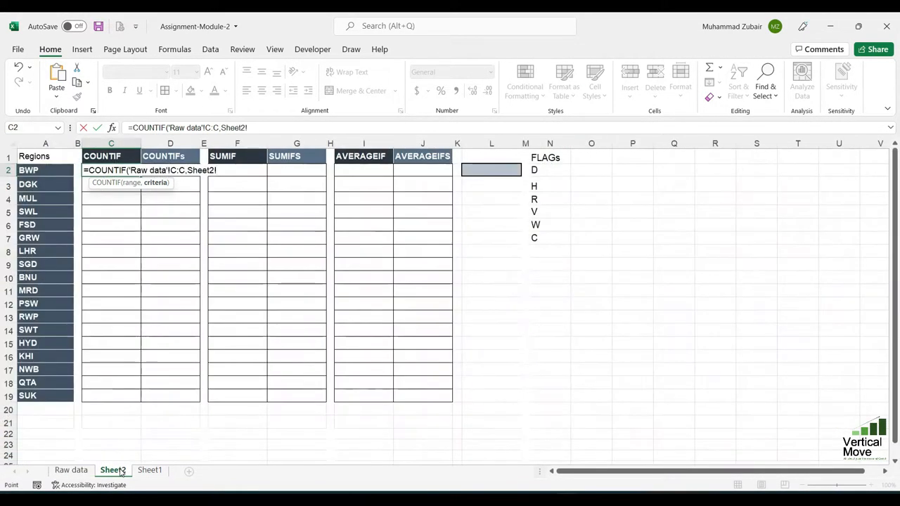
{"action": "left_click", "coordinate": [56, 170]}
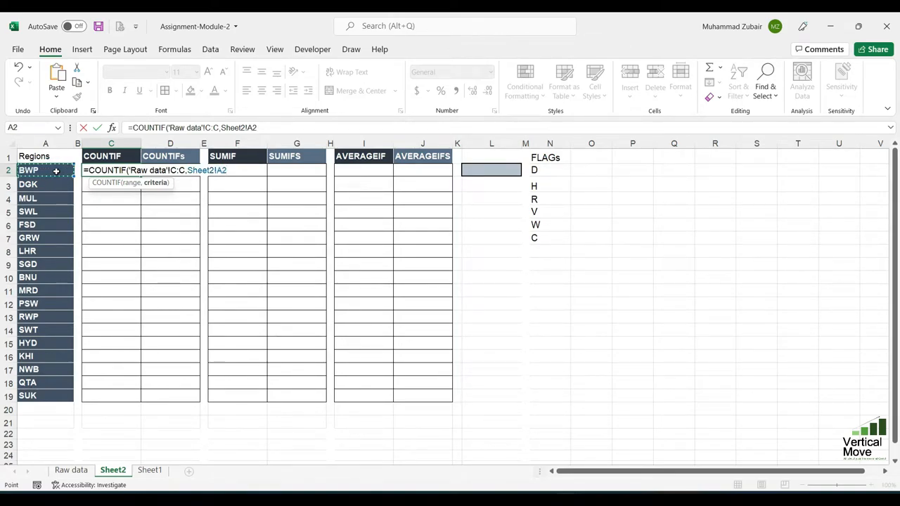
{"action": "type", "text": ")"}
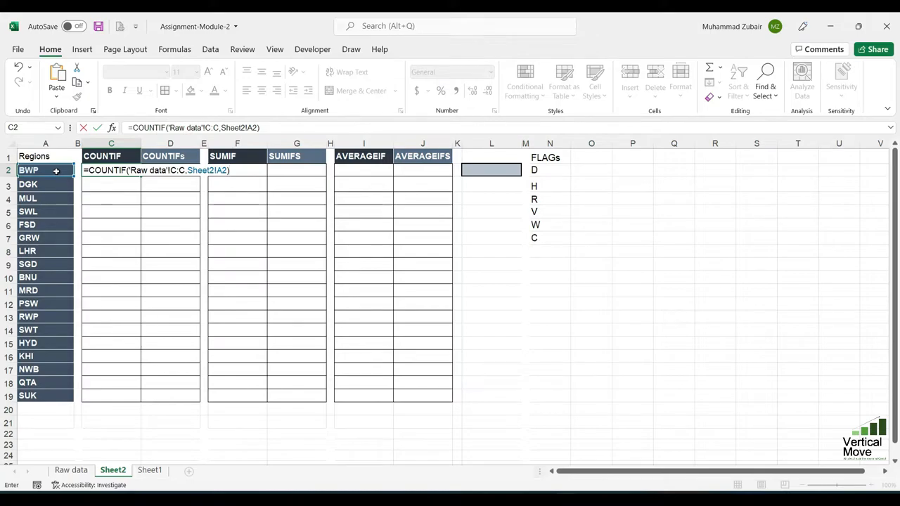
{"action": "key", "text": "Return"}
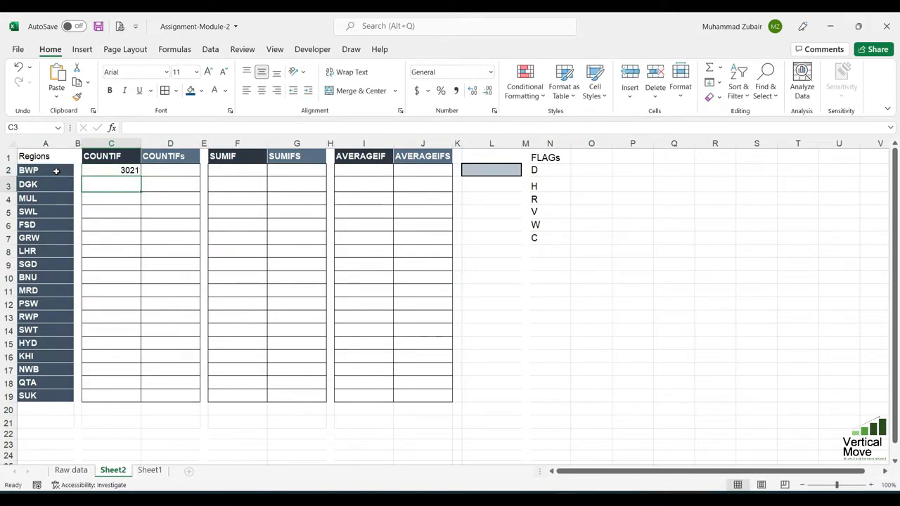
{"action": "key", "text": "Up"}
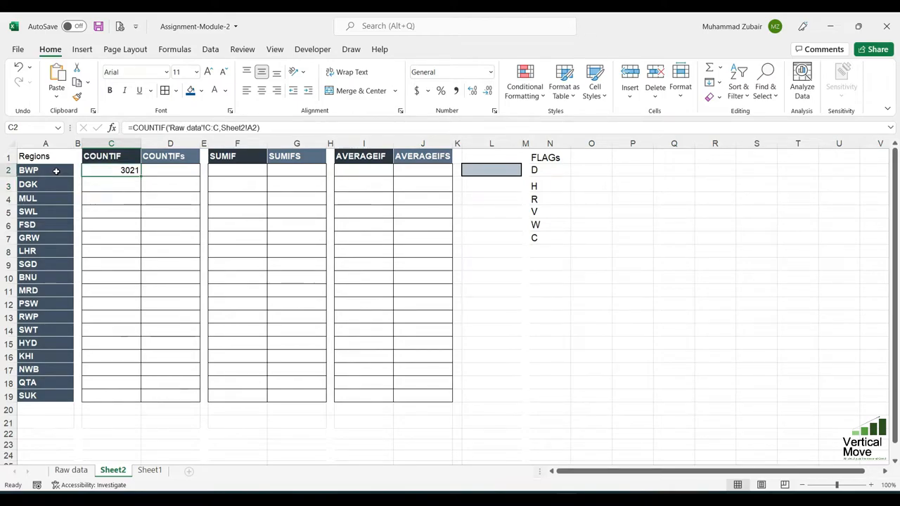
Step: Check the C:C range in the COUNTIF formula and fill it from C2 down to C19
{"action": "double_click", "coordinate": [125, 171]}
{"action": "double_click", "coordinate": [173, 169]}
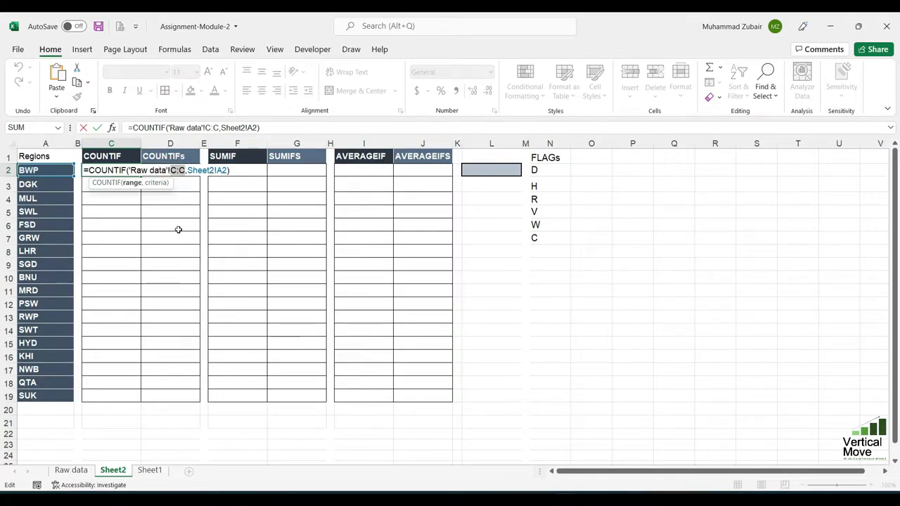
{"action": "key", "text": "Return"}
{"action": "key", "text": "Up"}
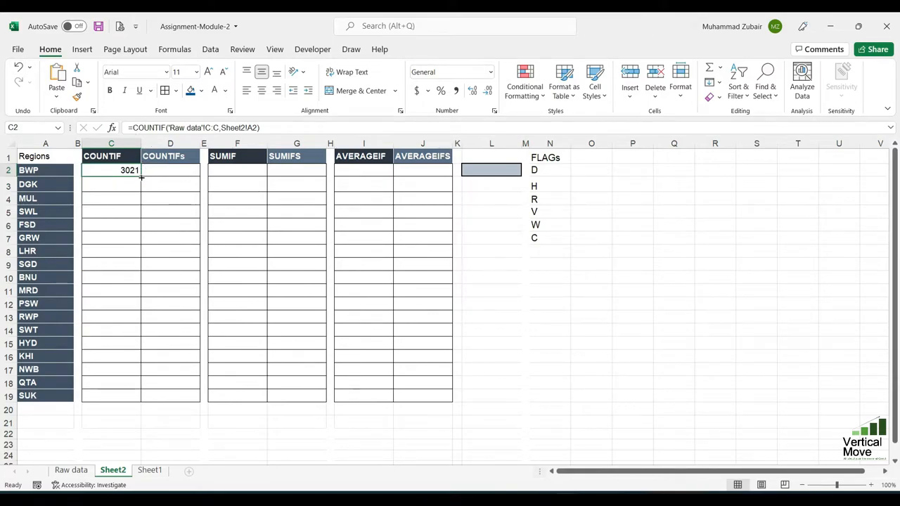
{"action": "left_click_drag", "start_coordinate": [141, 178], "coordinate": [125, 401]}
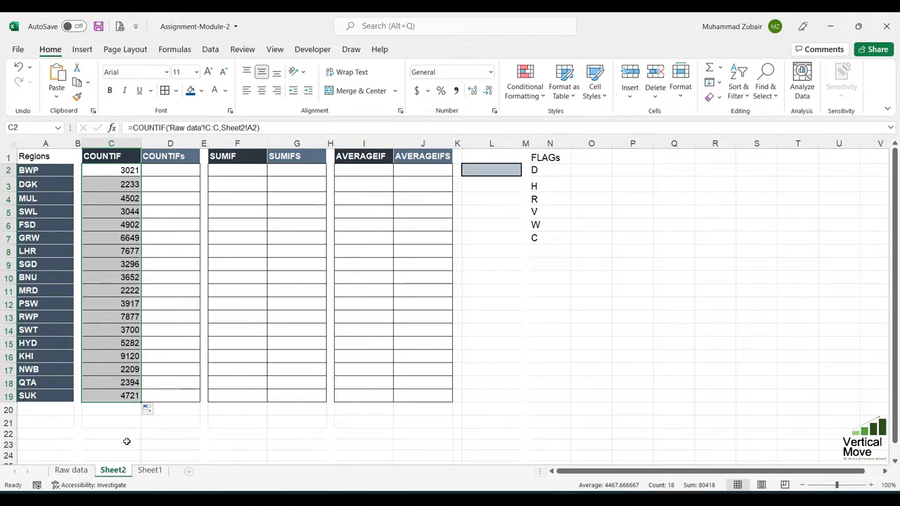
Step: Total the COUNTIF results in cell C20 with a SUM of C2:C19 and look over the workbook's other sheets
{"action": "left_click", "coordinate": [118, 410]}
{"action": "type", "text": "=sum("}
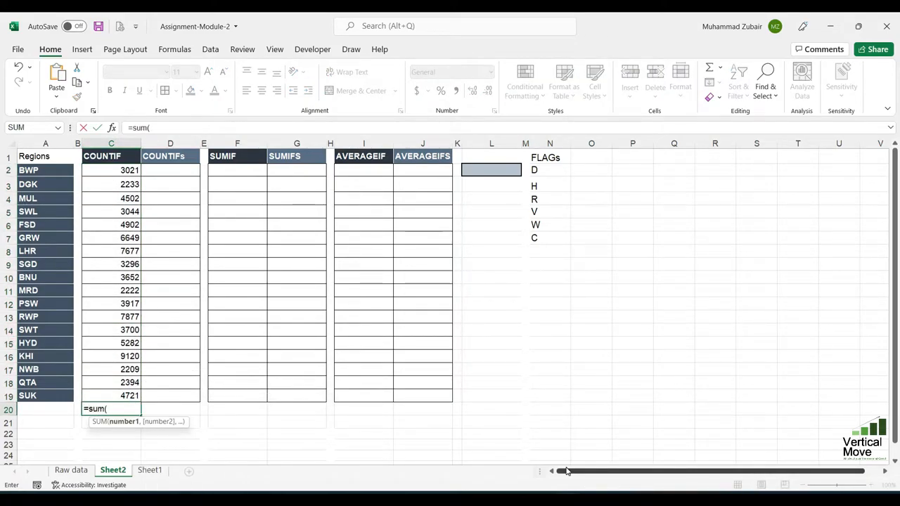
{"action": "key", "text": "Up"}
{"action": "key", "text": "ctrl+shift+Up"}
{"action": "key", "text": "shift+Down"}
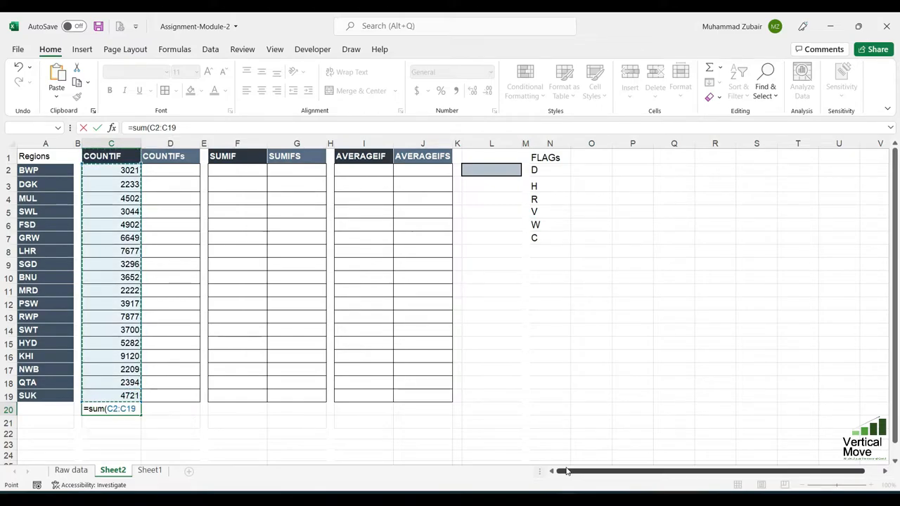
{"action": "key", "text": "Return"}
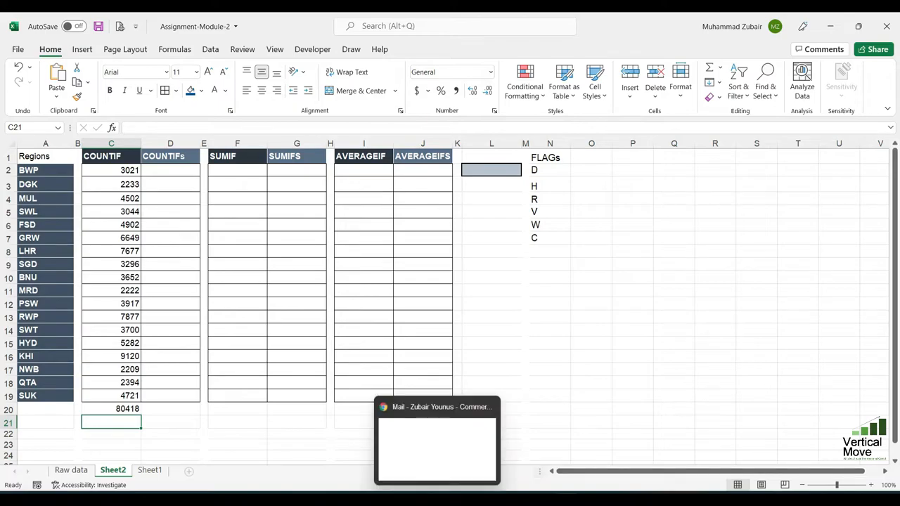
{"action": "left_click", "coordinate": [73, 470]}
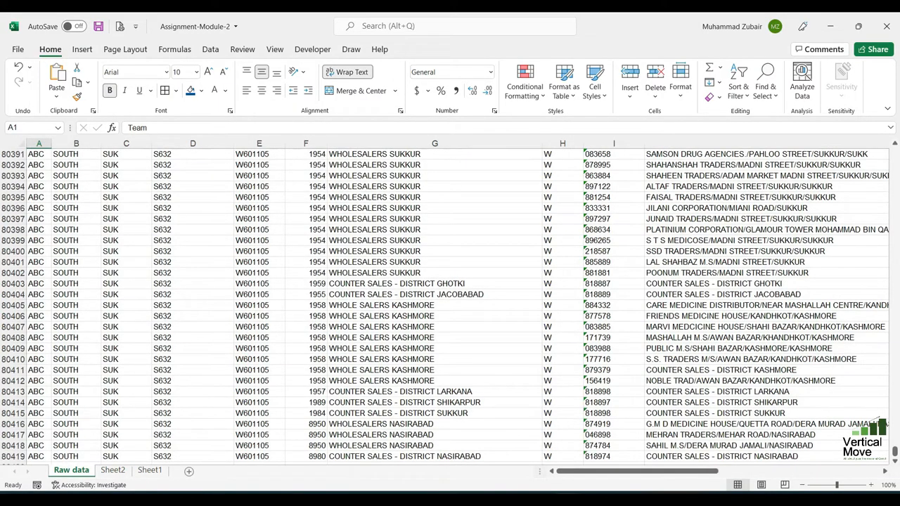
{"action": "left_click", "coordinate": [151, 471]}
{"action": "left_click", "coordinate": [113, 470]}
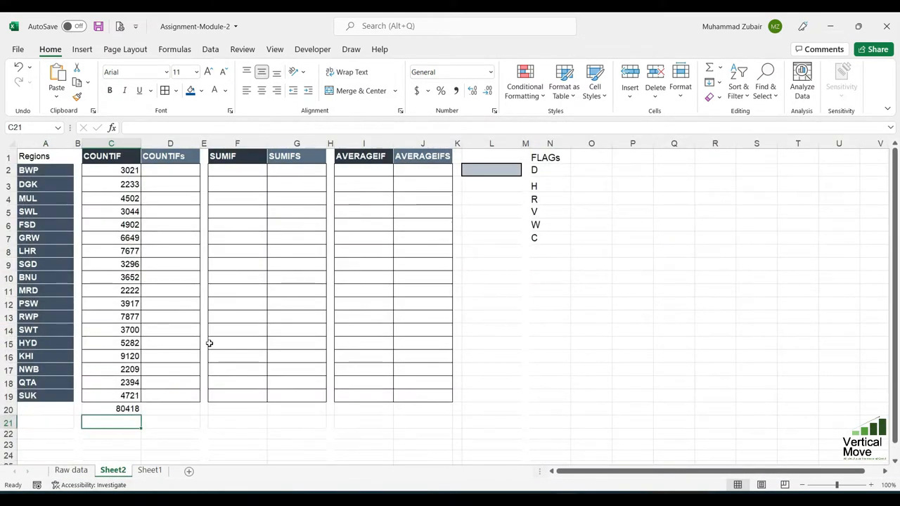
{"action": "left_click", "coordinate": [129, 411]}
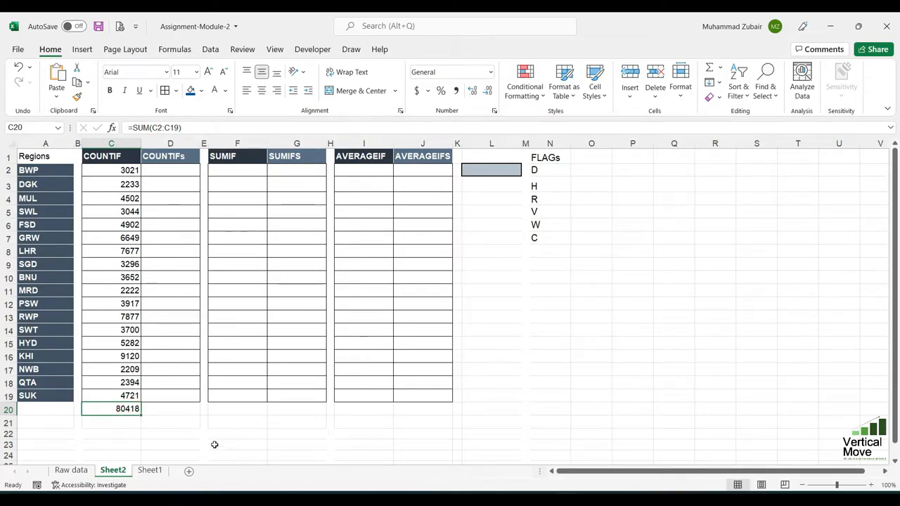
Step: Choose flag R in cell L2, and change the selection to W
{"action": "left_click", "coordinate": [171, 172]}
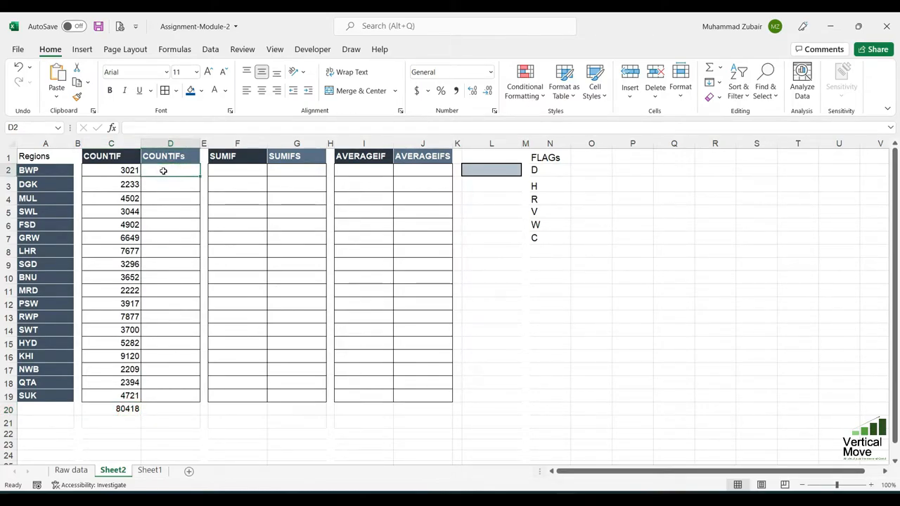
{"action": "left_click", "coordinate": [43, 172]}
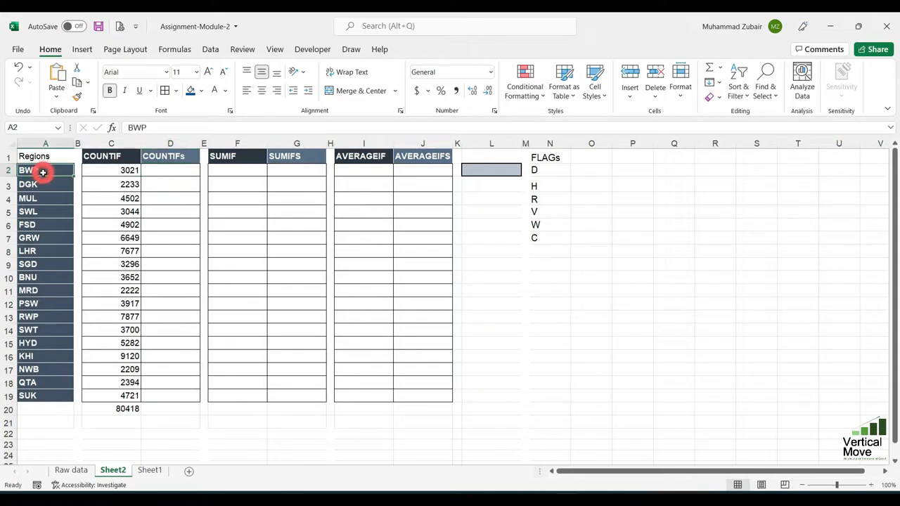
{"action": "left_click", "coordinate": [517, 170]}
{"action": "left_click", "coordinate": [526, 170]}
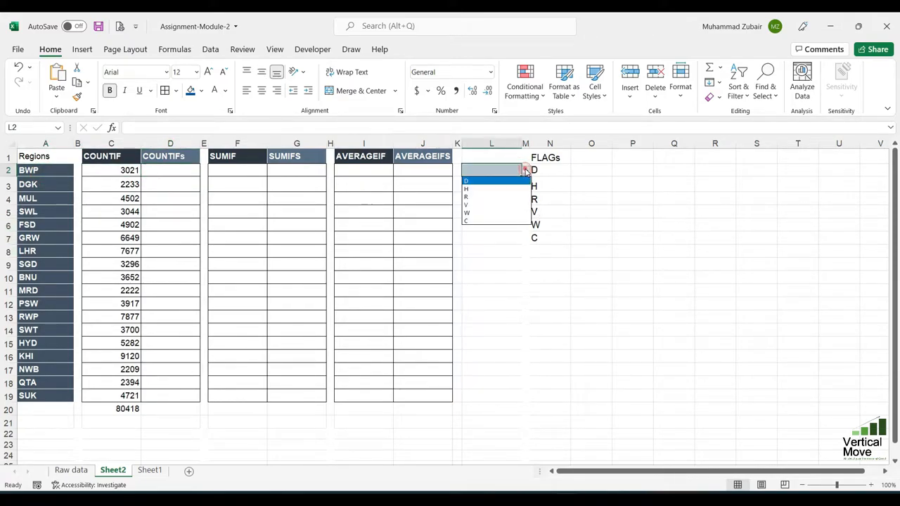
{"action": "left_click", "coordinate": [503, 199]}
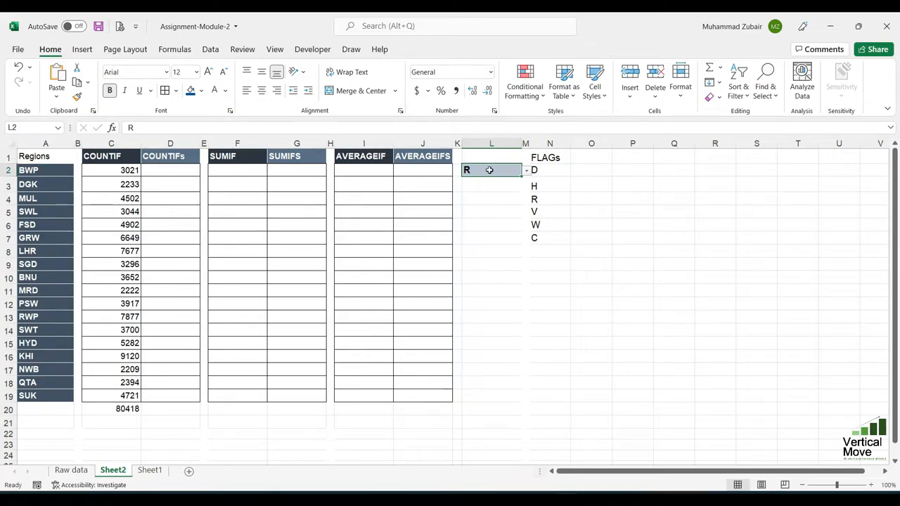
{"action": "left_click", "coordinate": [525, 171]}
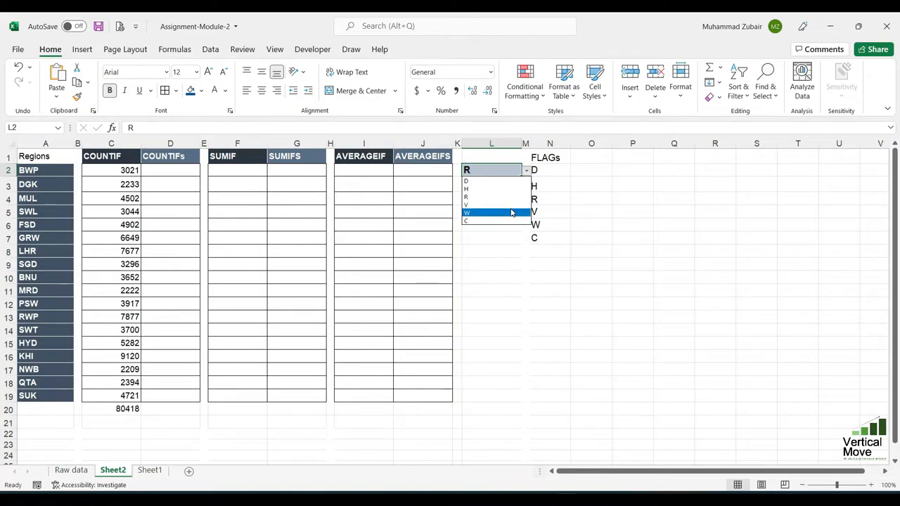
{"action": "left_click", "coordinate": [512, 213]}
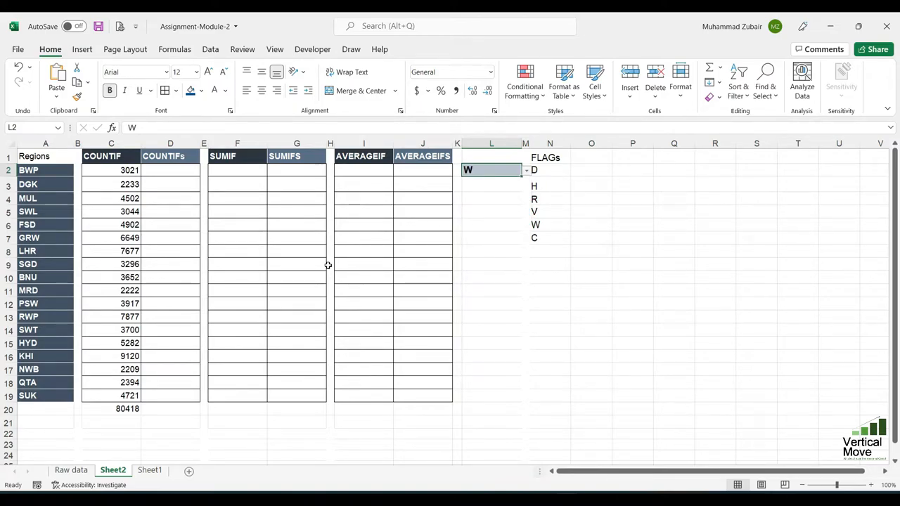
Step: Start a COUNTIFS formula in cell D2 with the entire Region column C of Raw data as the first criteria range
{"action": "left_click", "coordinate": [166, 170]}
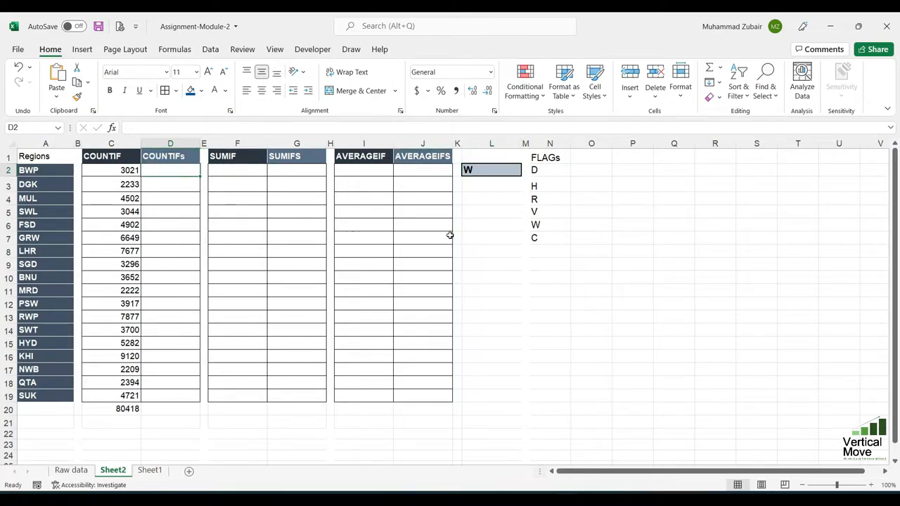
{"action": "type", "text": "="}
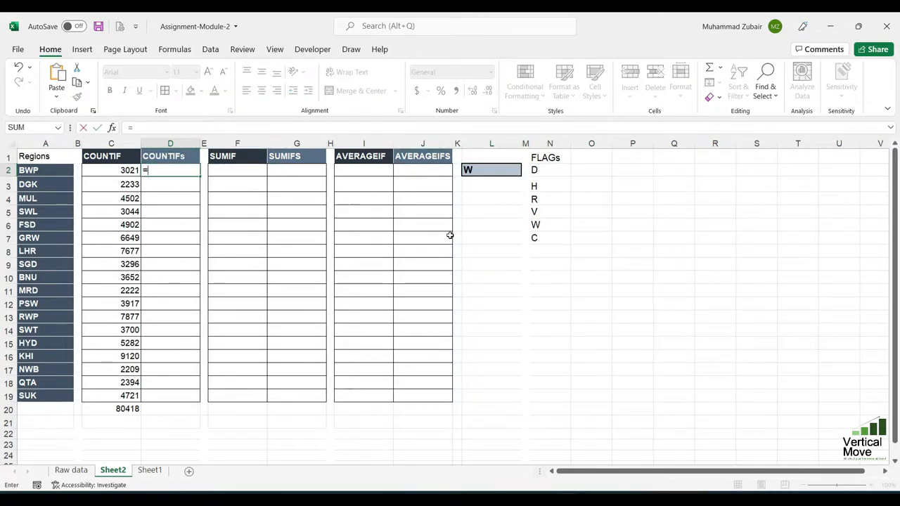
{"action": "type", "text": "countifs"}
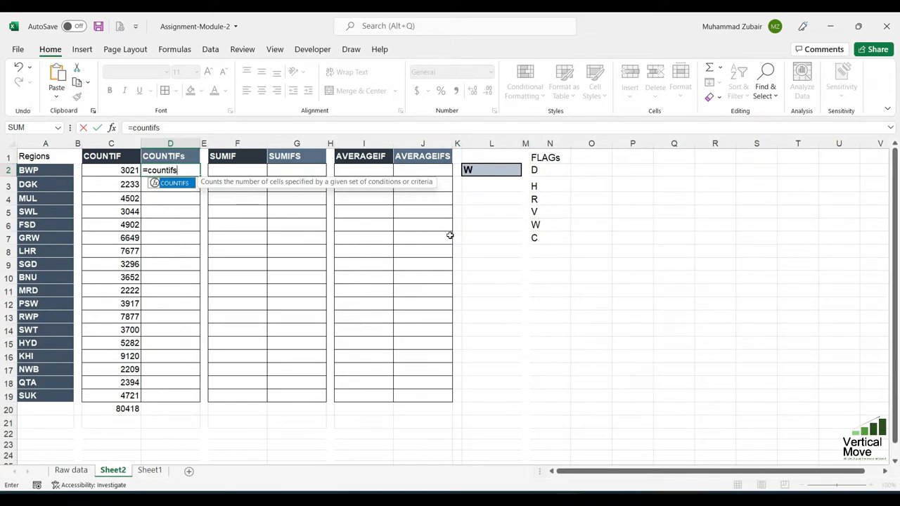
{"action": "key", "text": "Tab"}
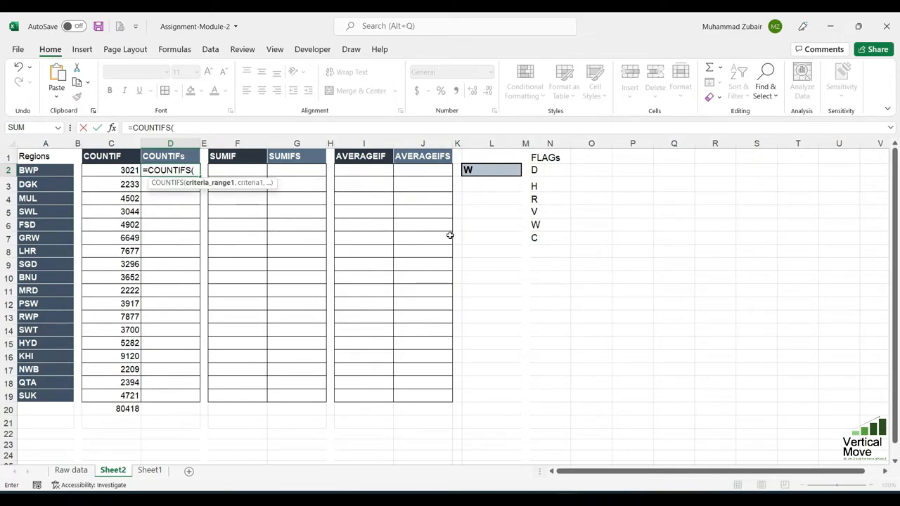
{"action": "left_click", "coordinate": [85, 475]}
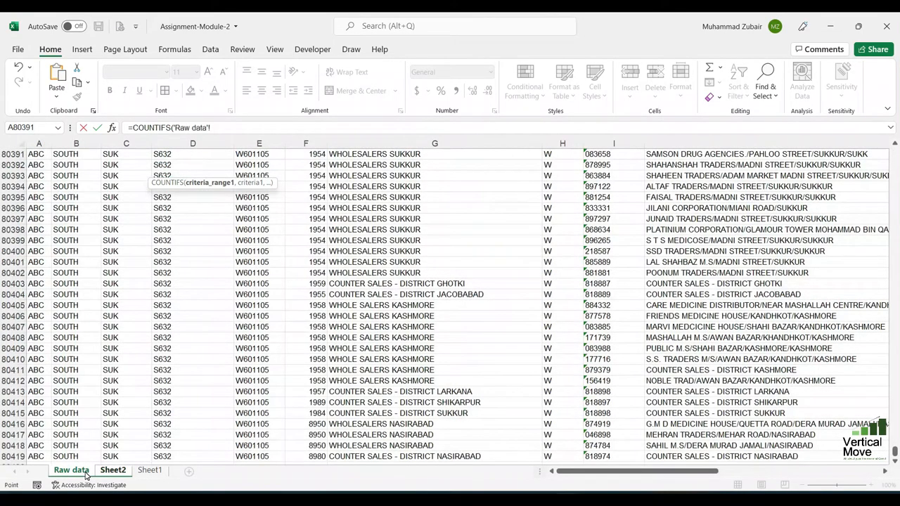
{"action": "left_click", "coordinate": [114, 232]}
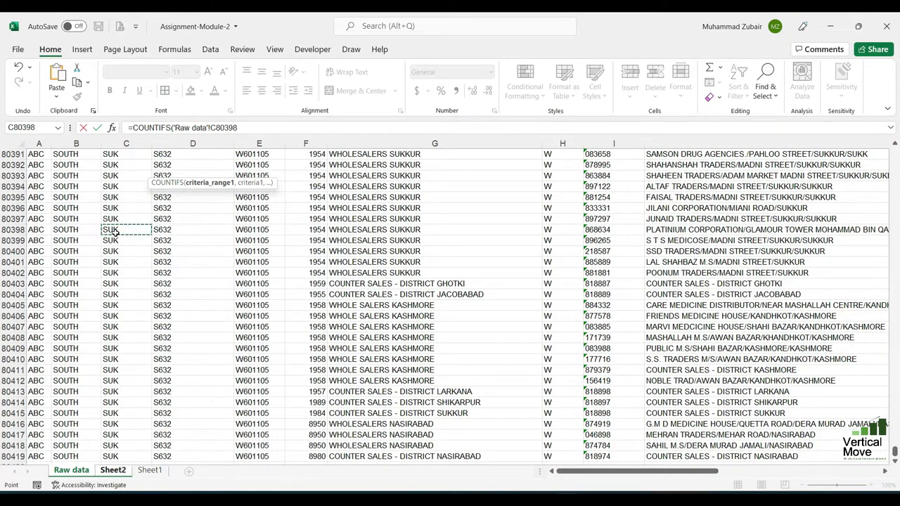
{"action": "key", "text": "ctrl+Up"}
{"action": "key", "text": "Down"}
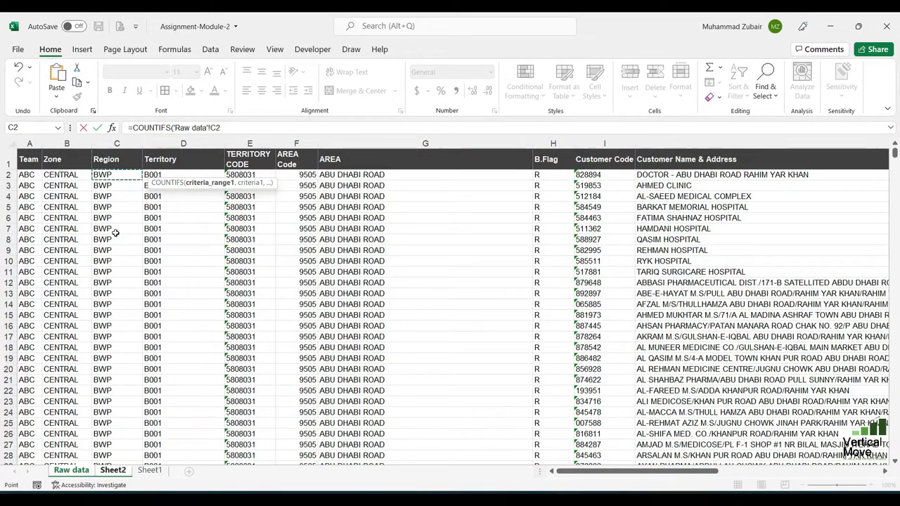
{"action": "key", "text": "ctrl+space"}
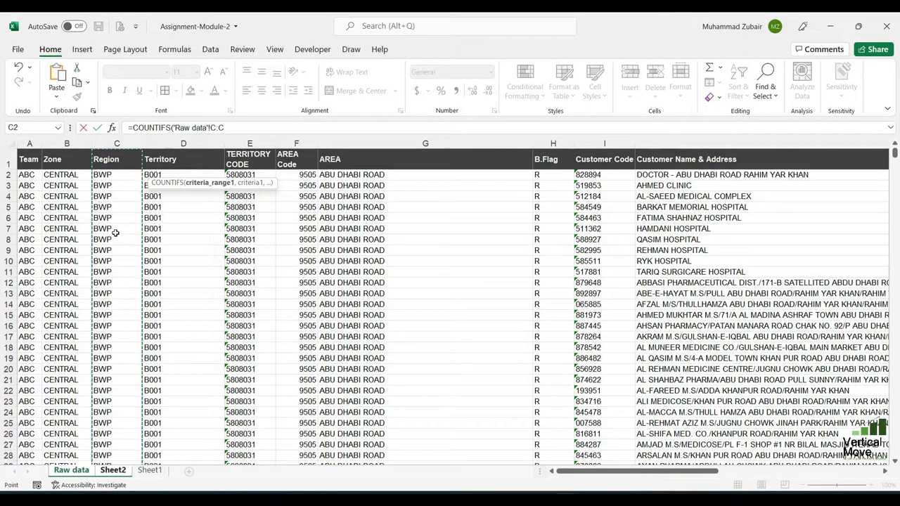
{"action": "type", "text": ","}
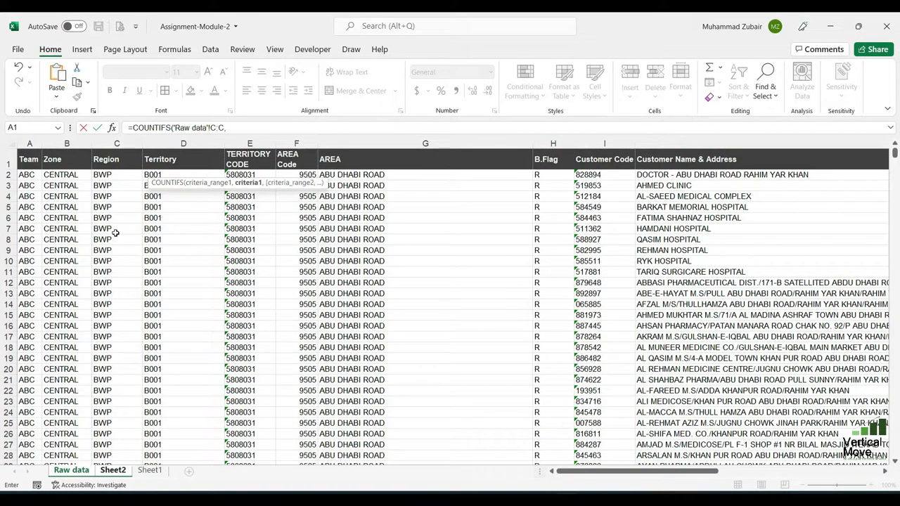
Step: Set Sheet2 cell A2 as the first criterion of the COUNTIFS formula
{"action": "left_click", "coordinate": [114, 471]}
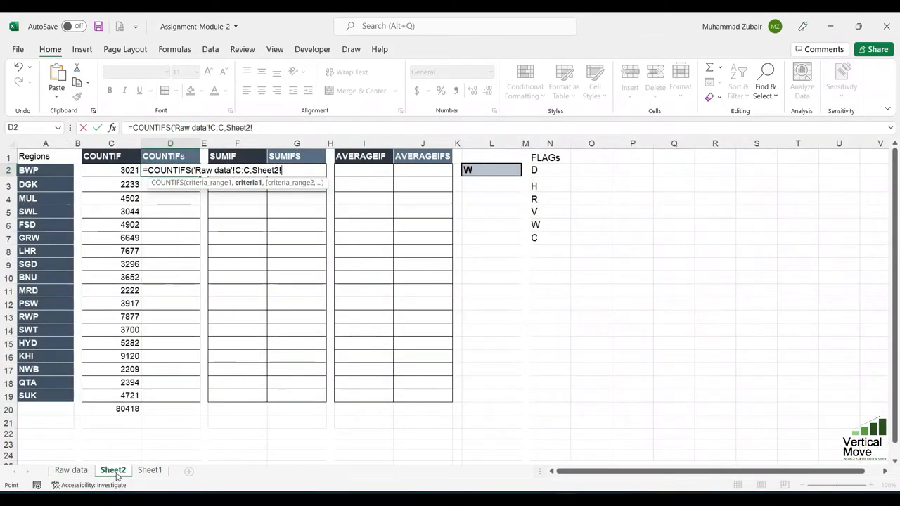
{"action": "left_click", "coordinate": [56, 171]}
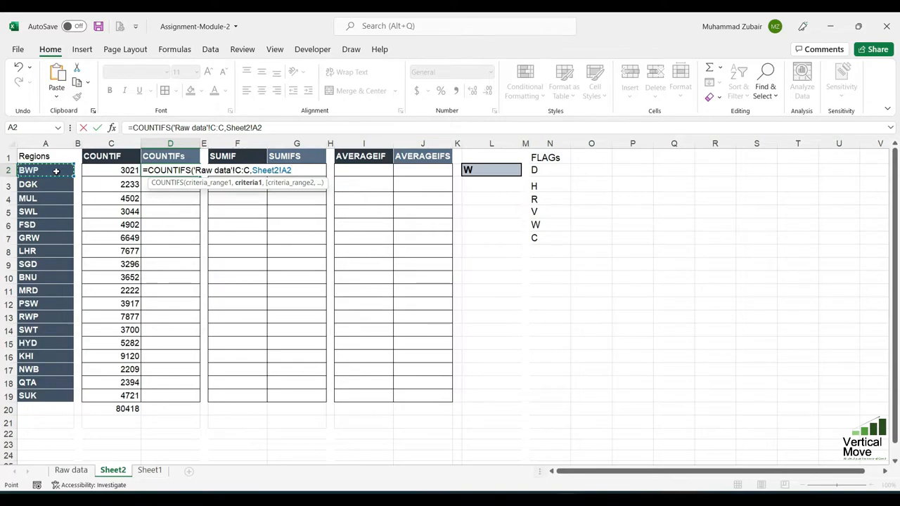
{"action": "type", "text": ","}
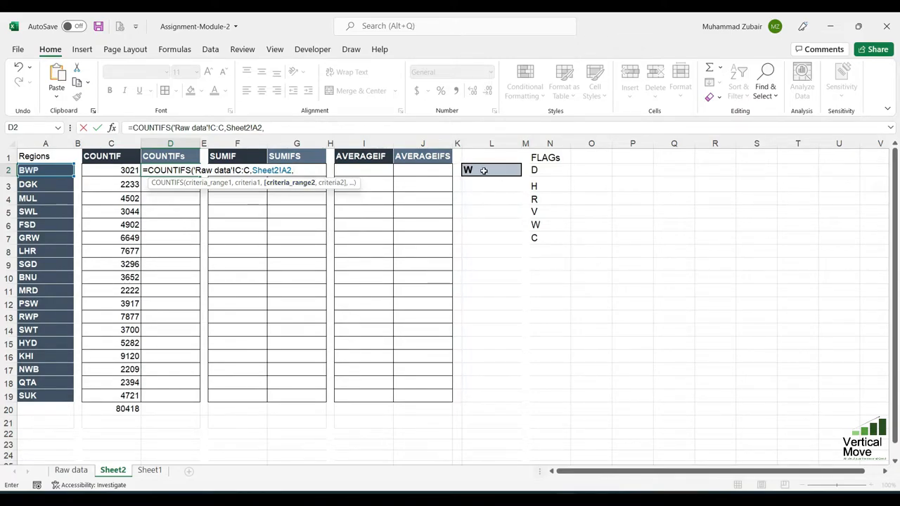
Step: Set the entire C.Flag column K of Raw data as the second criteria range of the COUNTIFS formula
{"action": "left_click", "coordinate": [79, 471]}
{"action": "key", "text": "Right"}
{"action": "key", "text": "Right"}
{"action": "key", "text": "Right"}
{"action": "key", "text": "Right"}
{"action": "key", "text": "Right"}
{"action": "key", "text": "Right"}
{"action": "key", "text": "Right"}
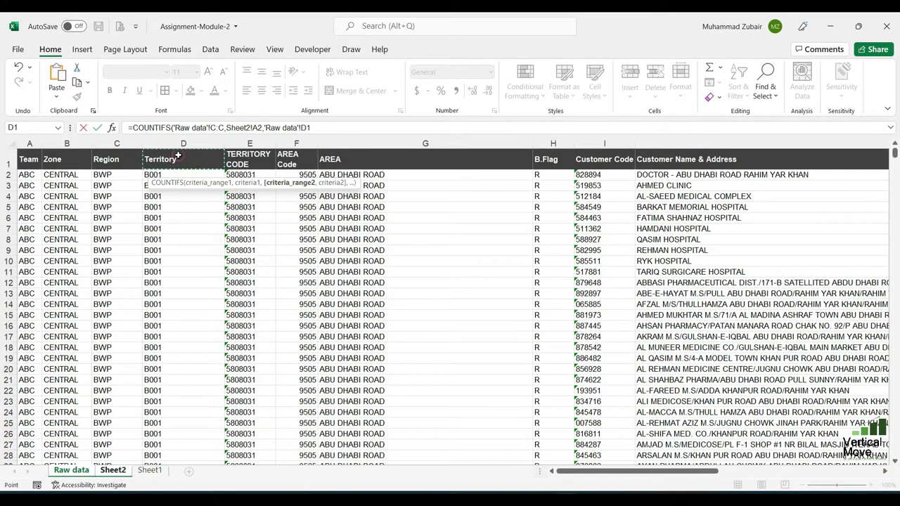
{"action": "key", "text": "Right"}
{"action": "key", "text": "Right"}
{"action": "key", "text": "Right"}
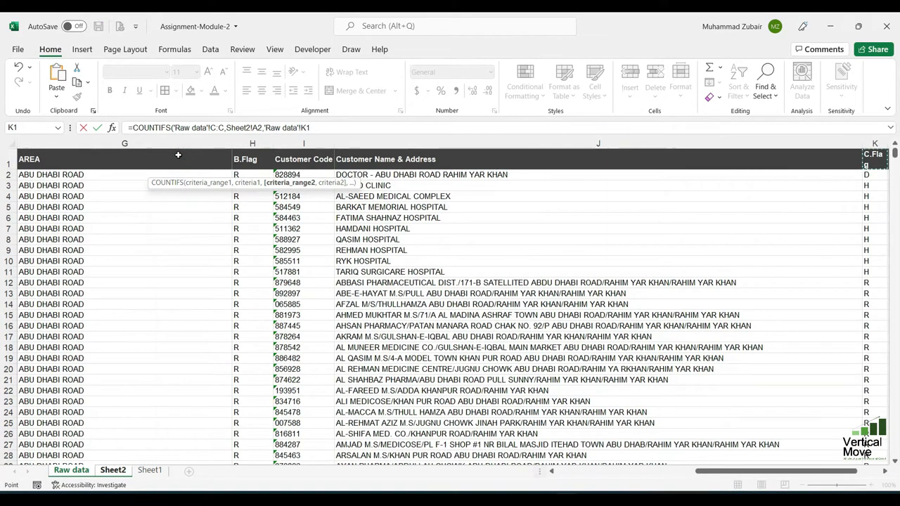
{"action": "key", "text": "Down"}
{"action": "key", "text": "Down"}
{"action": "key", "text": "Down"}
{"action": "key", "text": "Down"}
{"action": "key", "text": "Up"}
{"action": "key", "text": "Up"}
{"action": "key", "text": "Up"}
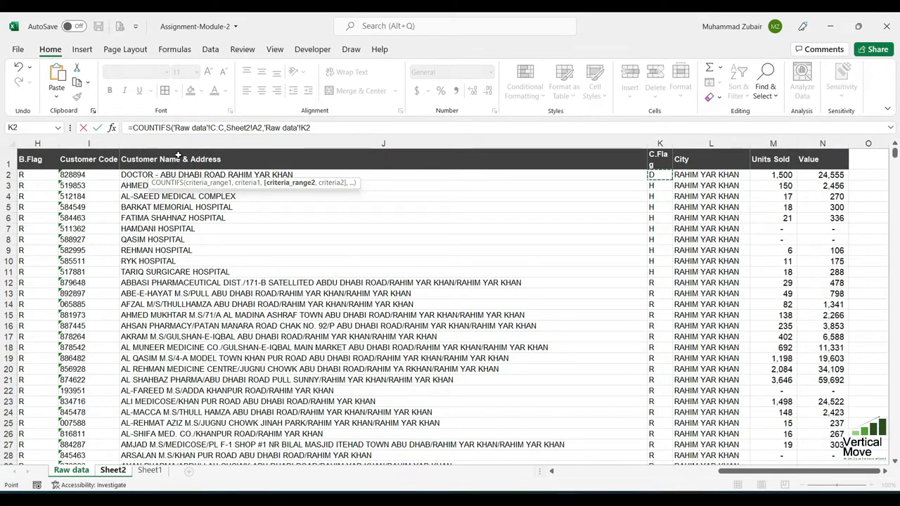
{"action": "key", "text": "Up"}
{"action": "key", "text": "Up"}
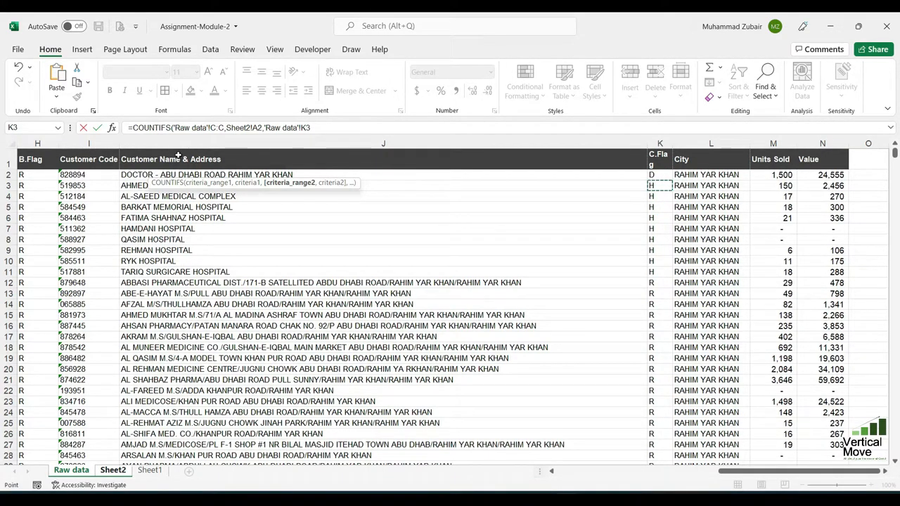
{"action": "key", "text": "ctrl+space"}
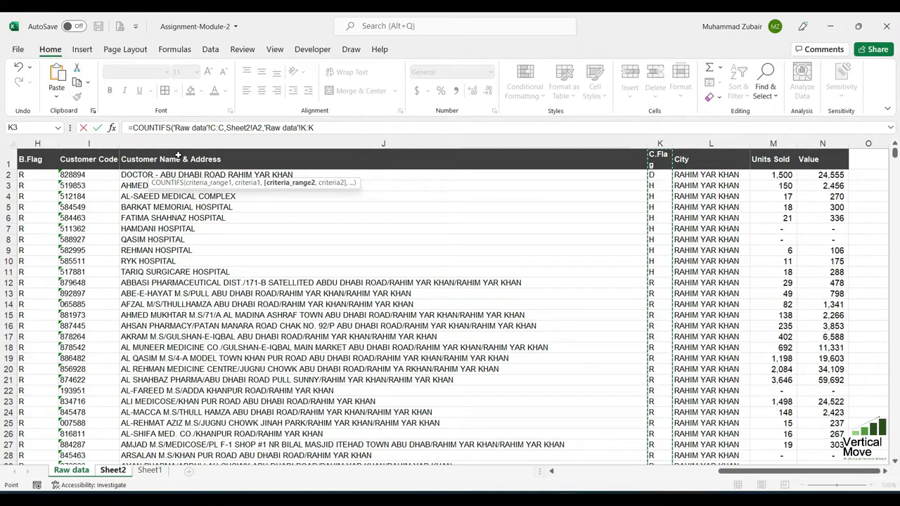
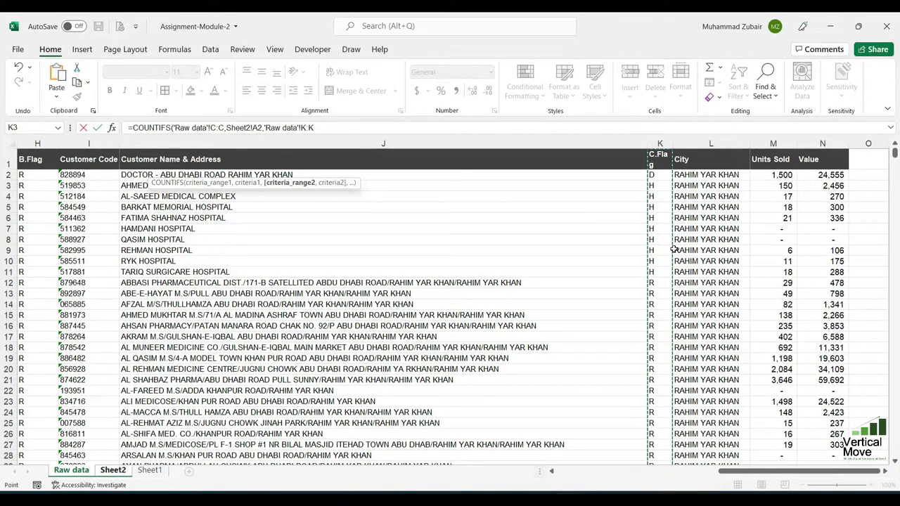
{"action": "type", "text": ","}
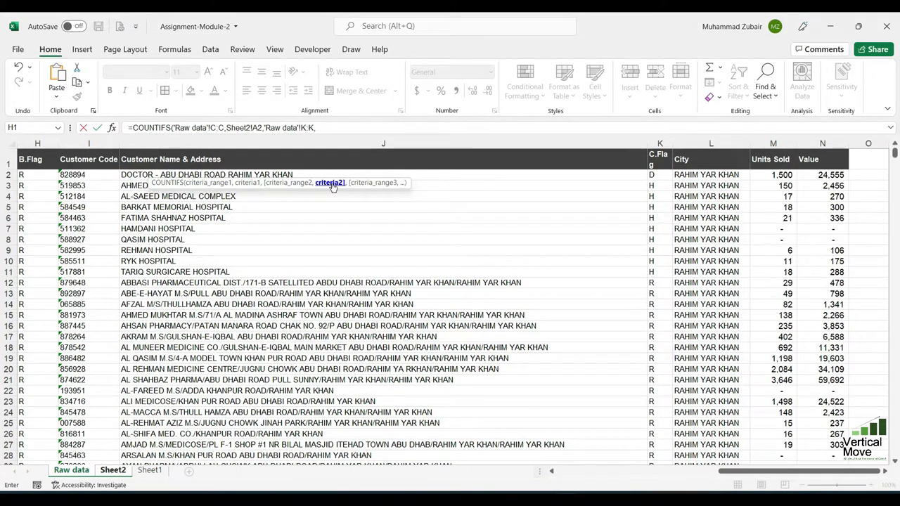
Step: Set Sheet2 cell L2 as the second criterion, complete the COUNTIFS formula in D2, and check it against the COUNTIF in C2
{"action": "left_click", "coordinate": [113, 469]}
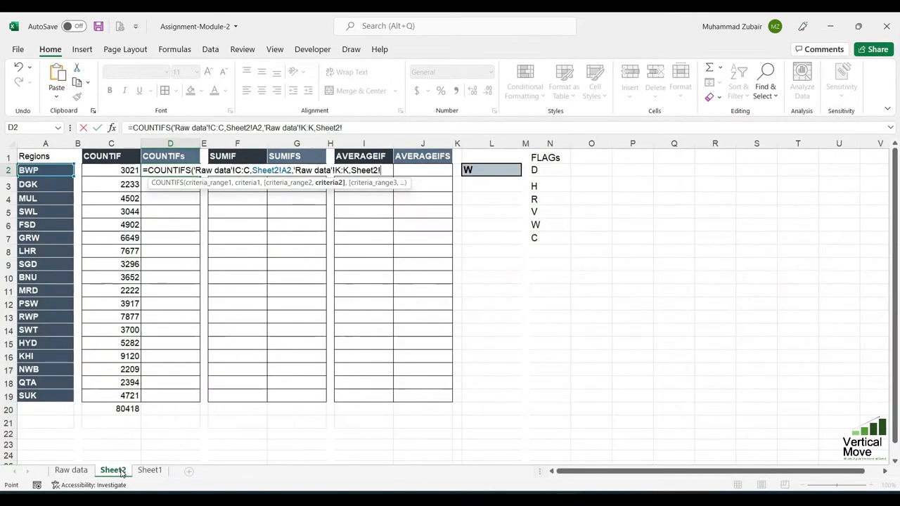
{"action": "left_click", "coordinate": [494, 170]}
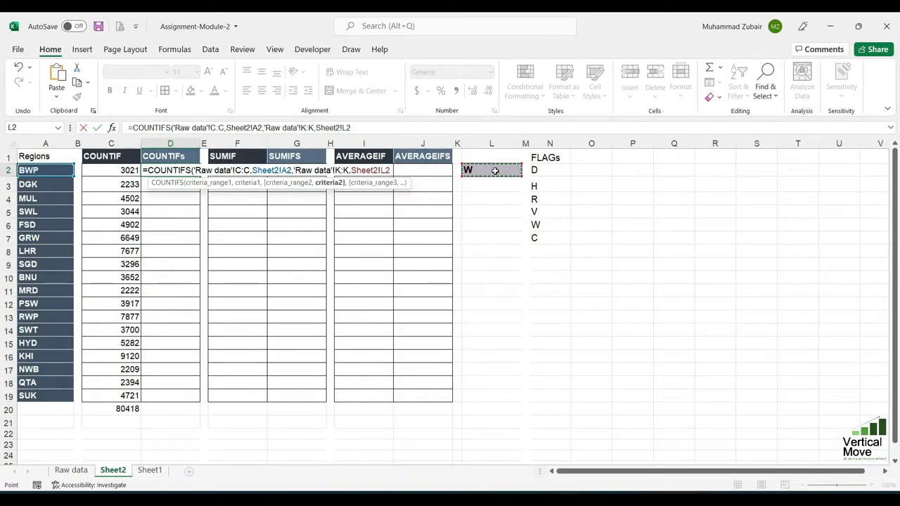
{"action": "type", "text": ")"}
{"action": "key", "text": "Return"}
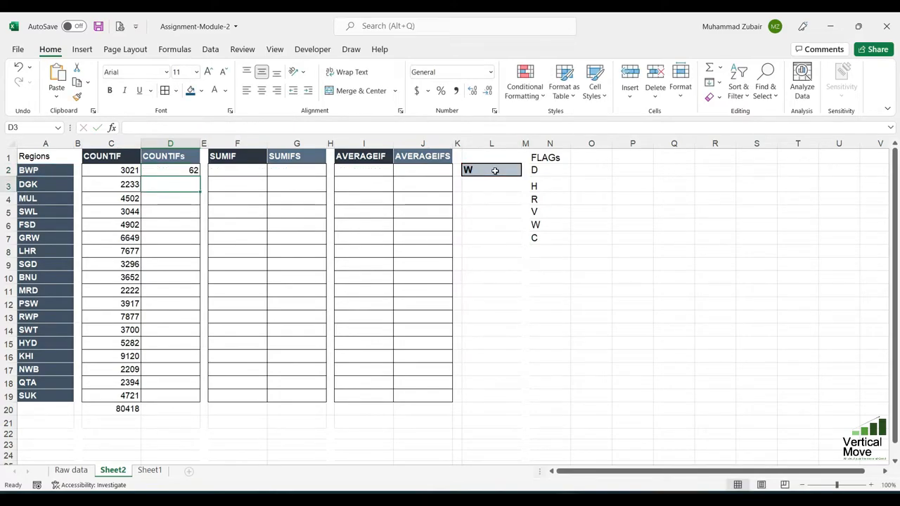
{"action": "key", "text": "Up"}
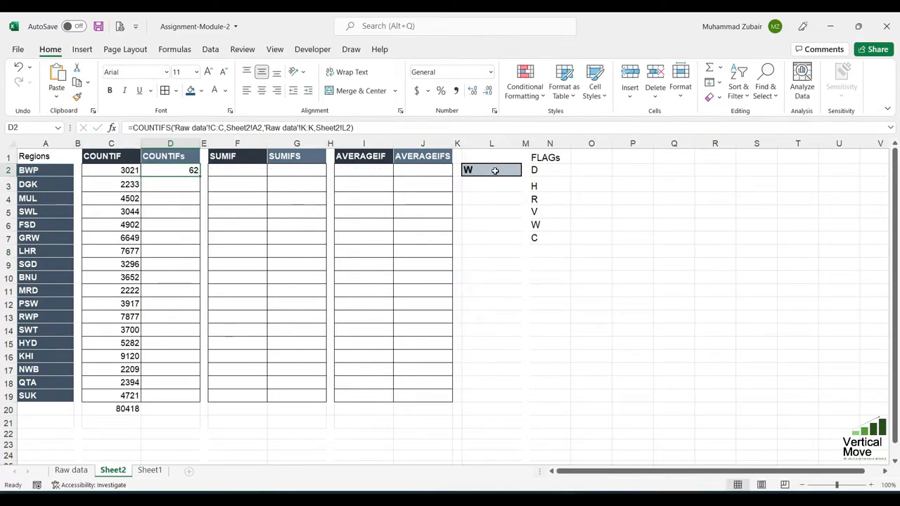
{"action": "key", "text": "Left"}
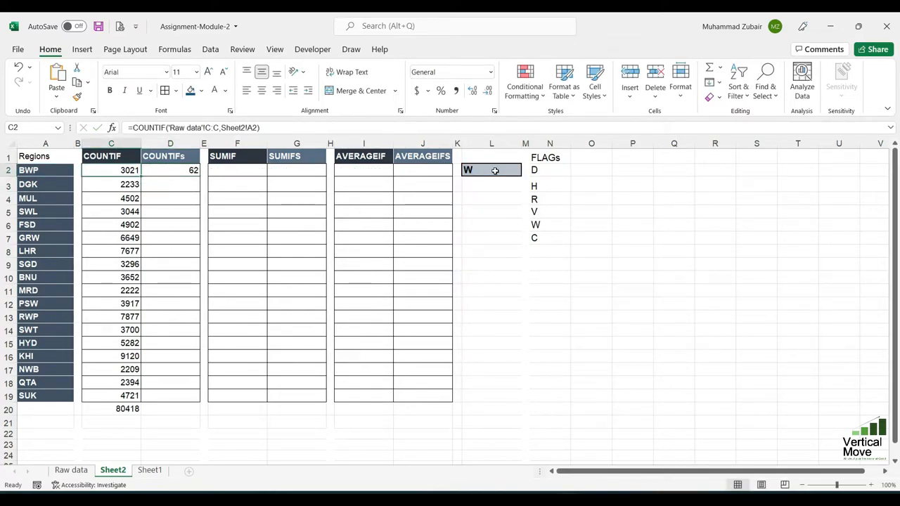
{"action": "key", "text": "Right"}
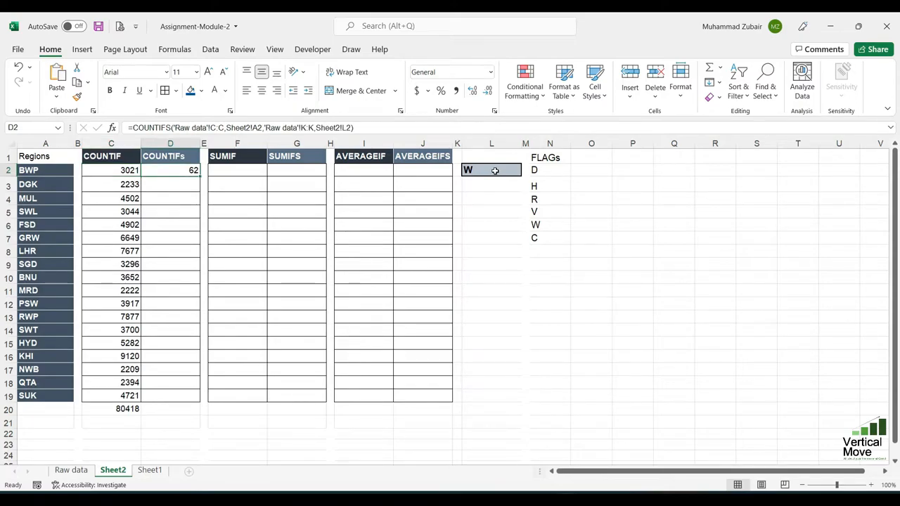
Step: Change the flag in cell L2 to R and to H, checking the COUNTIFS result in D2 for each
{"action": "left_click", "coordinate": [494, 171]}
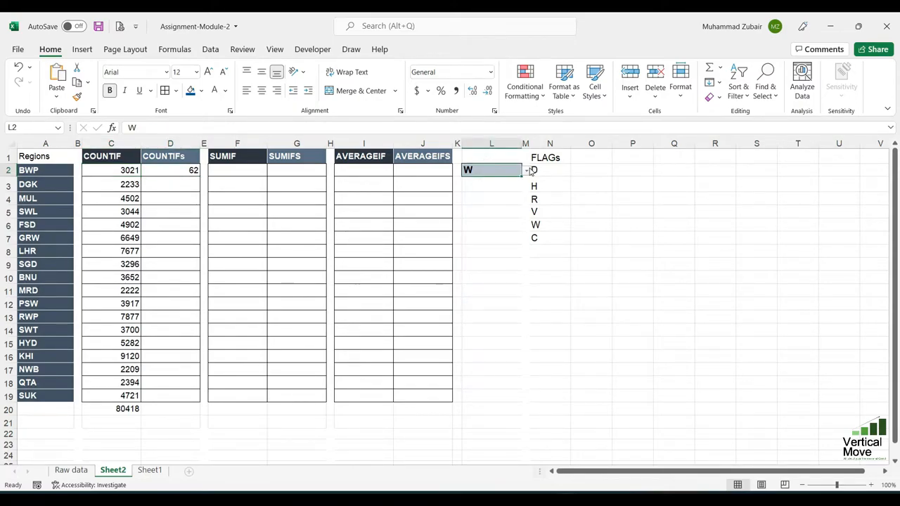
{"action": "left_click", "coordinate": [527, 171]}
{"action": "left_click", "coordinate": [502, 197]}
{"action": "left_click", "coordinate": [187, 172]}
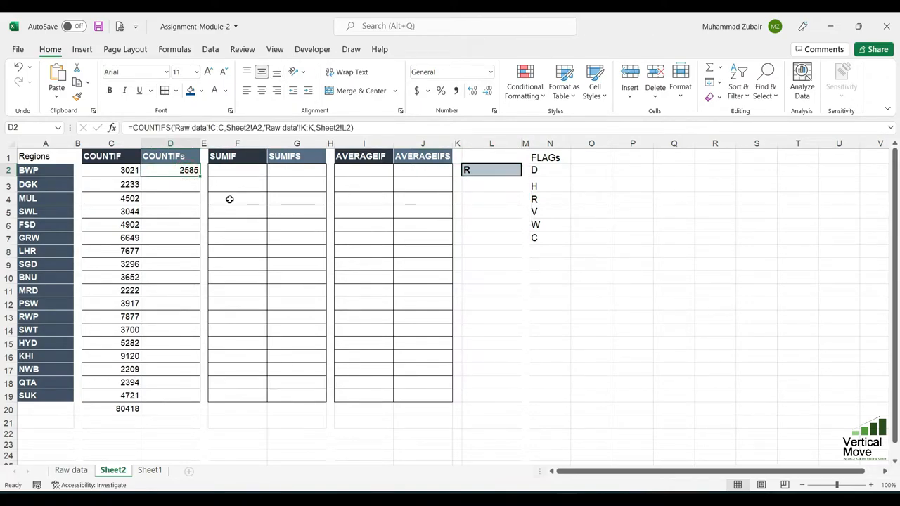
{"action": "left_click", "coordinate": [507, 170]}
{"action": "left_click", "coordinate": [525, 172]}
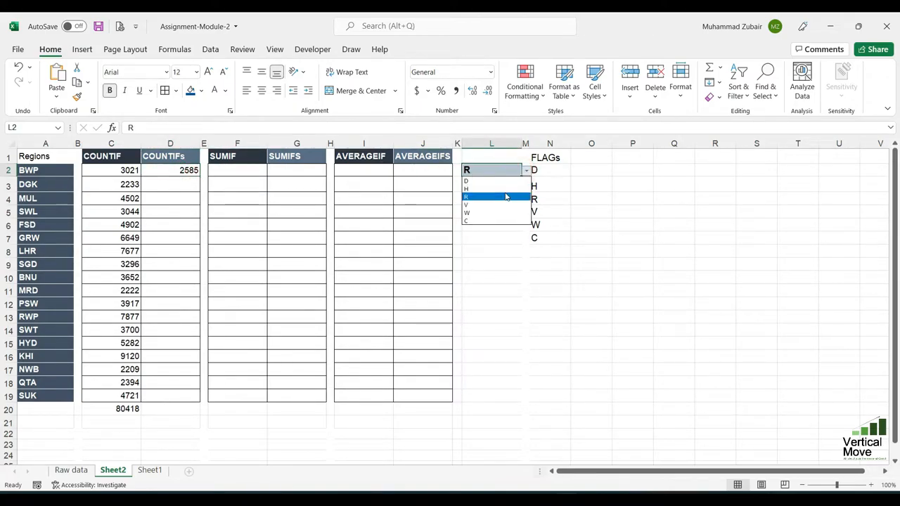
{"action": "left_click", "coordinate": [503, 196]}
{"action": "left_click", "coordinate": [184, 172]}
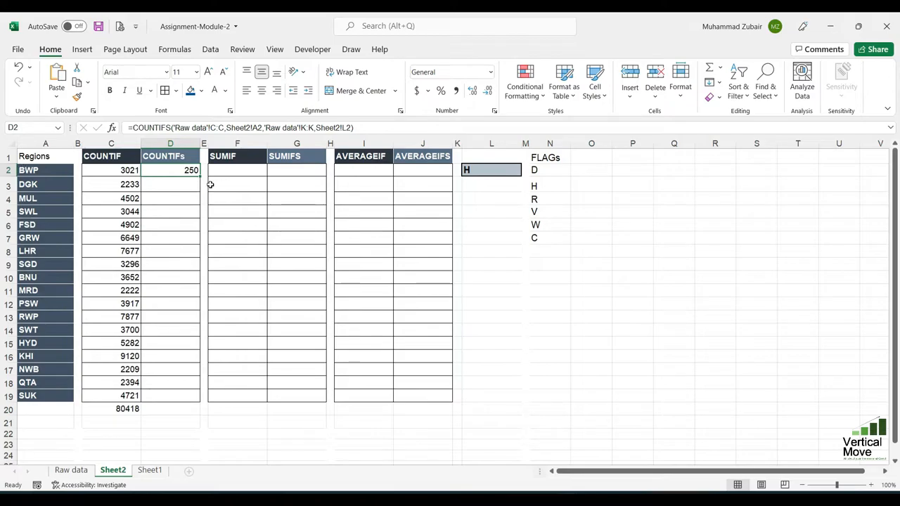
Step: Fill the COUNTIFS formula from D2 down to D3 and compare its references with the COUNTIF formulas in C2 and C3
{"action": "left_click_drag", "start_coordinate": [200, 178], "coordinate": [180, 196]}
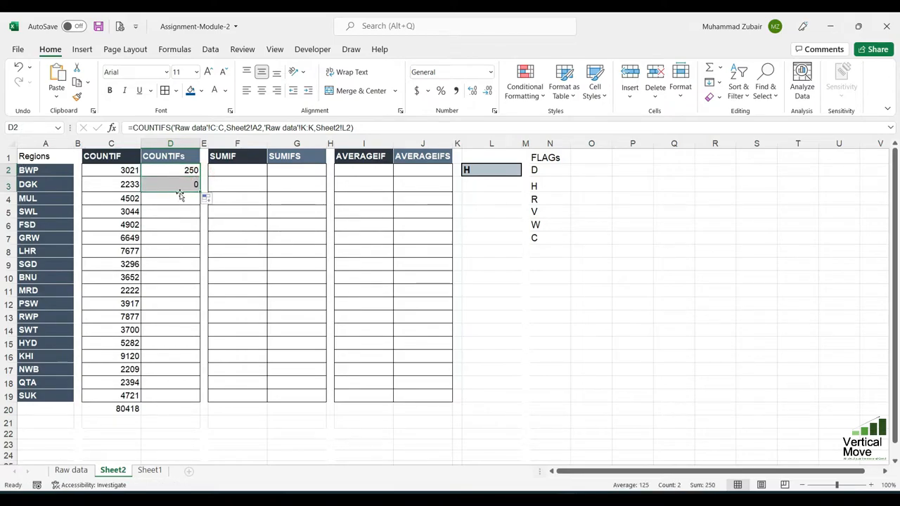
{"action": "left_click", "coordinate": [181, 186]}
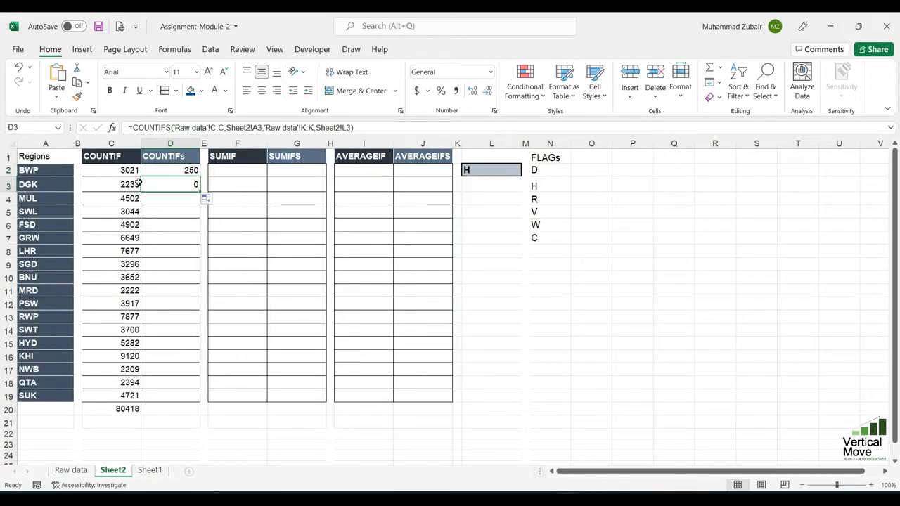
{"action": "left_click_drag", "start_coordinate": [125, 171], "coordinate": [127, 237]}
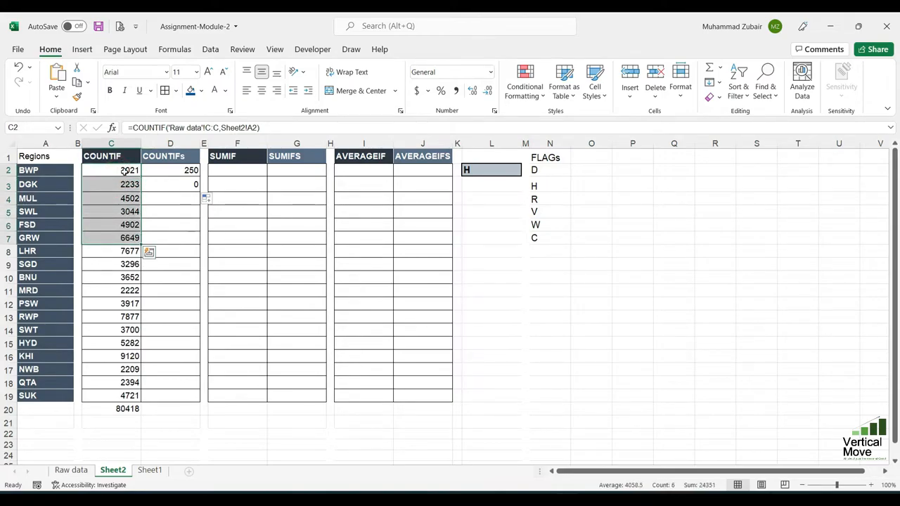
{"action": "left_click", "coordinate": [125, 171]}
{"action": "left_click", "coordinate": [35, 171]}
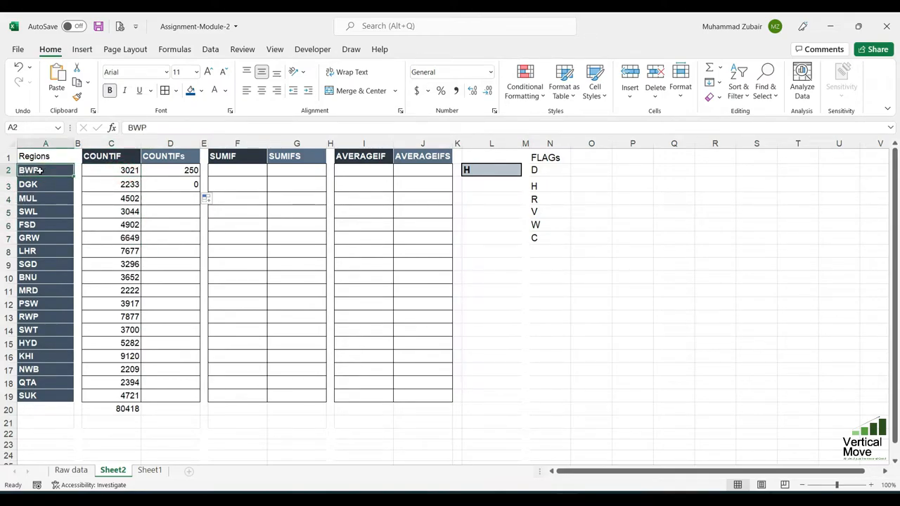
{"action": "left_click", "coordinate": [131, 170]}
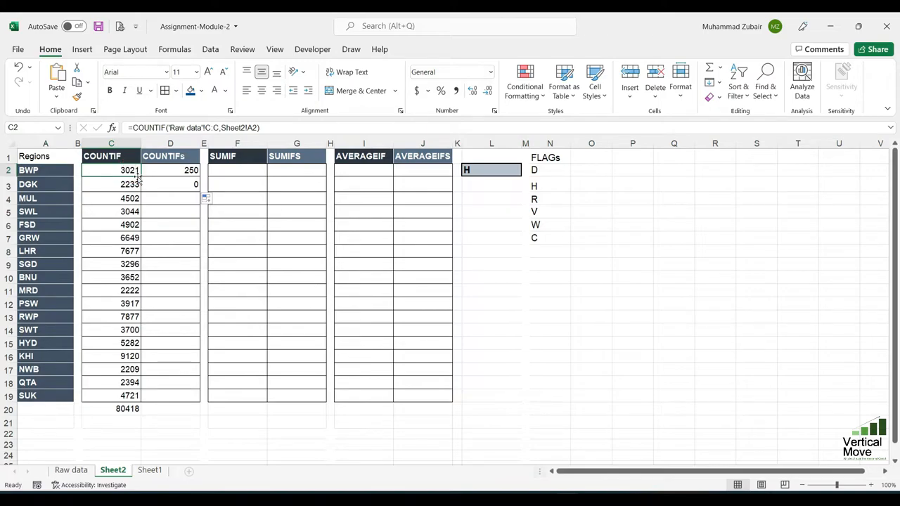
{"action": "left_click_drag", "start_coordinate": [141, 178], "coordinate": [127, 187]}
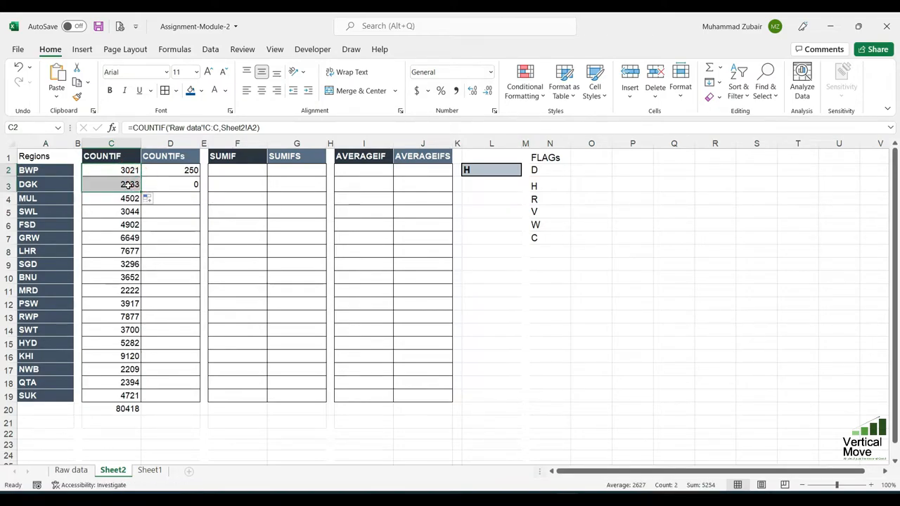
{"action": "double_click", "coordinate": [118, 185]}
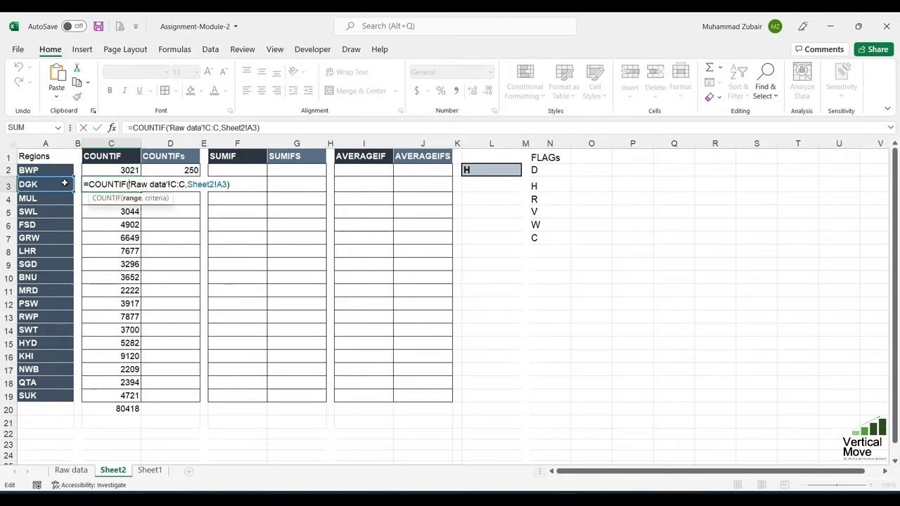
{"action": "key", "text": "Return"}
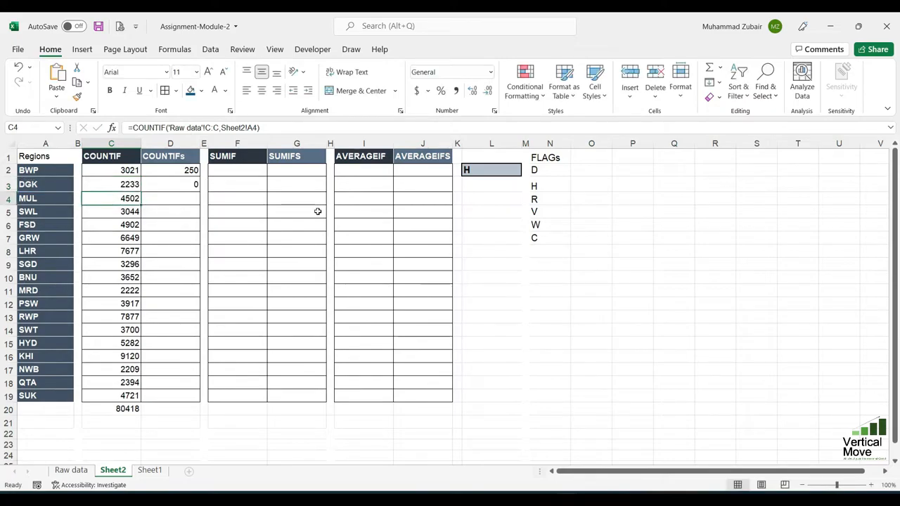
Step: Examine the region and flag criteria references of the COUNTIFS formulas in cells D2 and D3
{"action": "left_click", "coordinate": [177, 173]}
{"action": "double_click", "coordinate": [180, 171]}
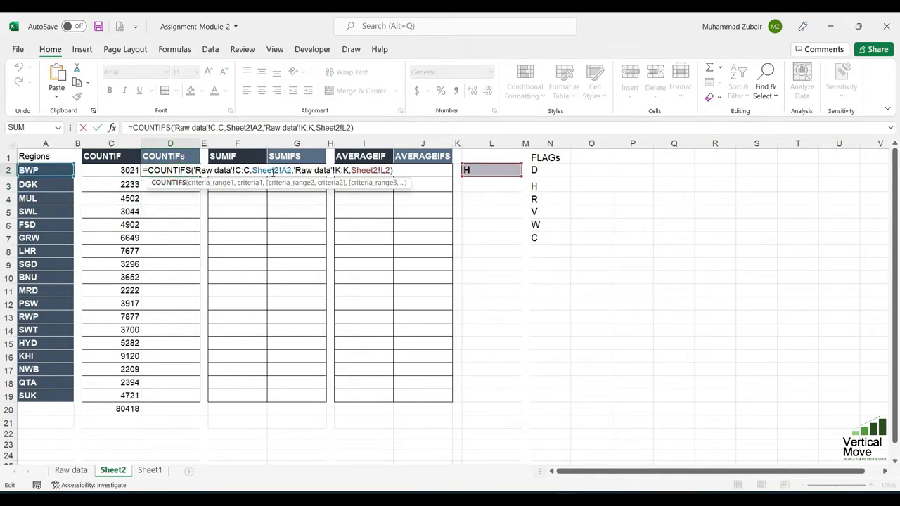
{"action": "left_click_drag", "start_coordinate": [252, 170], "coordinate": [292, 170]}
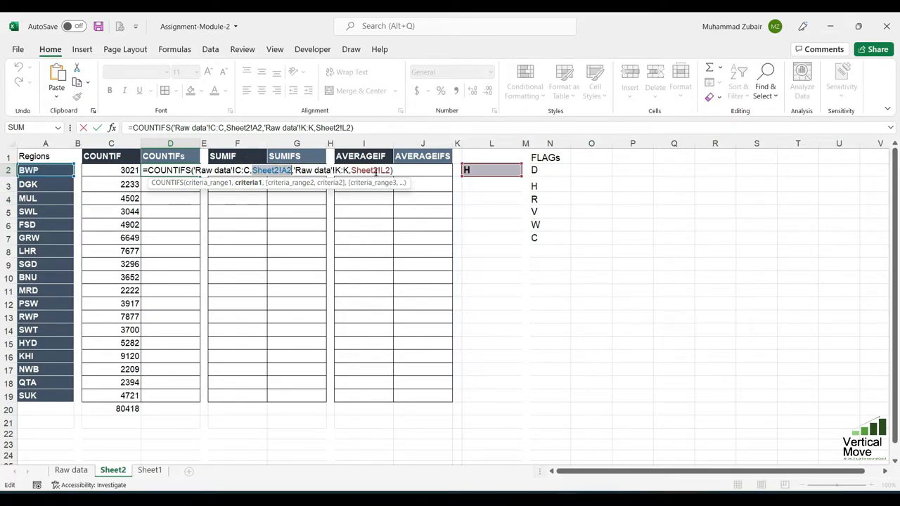
{"action": "left_click_drag", "start_coordinate": [351, 170], "coordinate": [391, 170]}
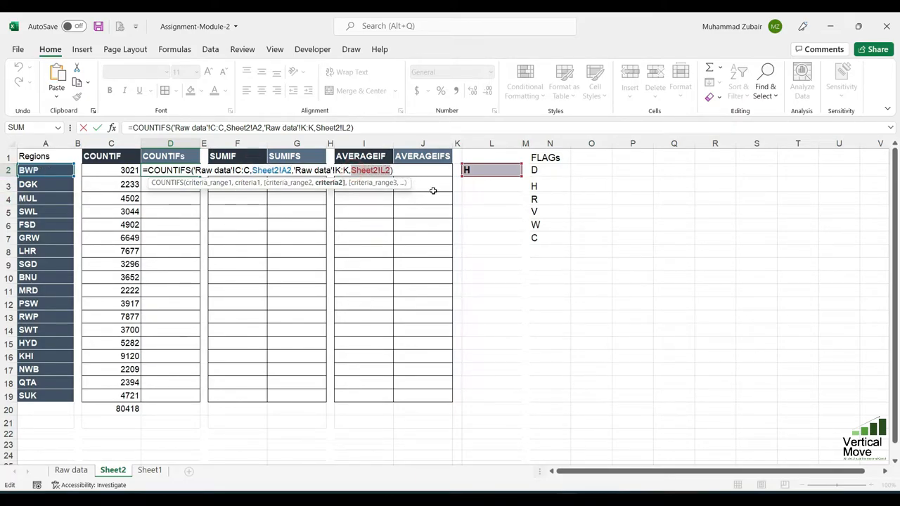
{"action": "key", "text": "Return"}
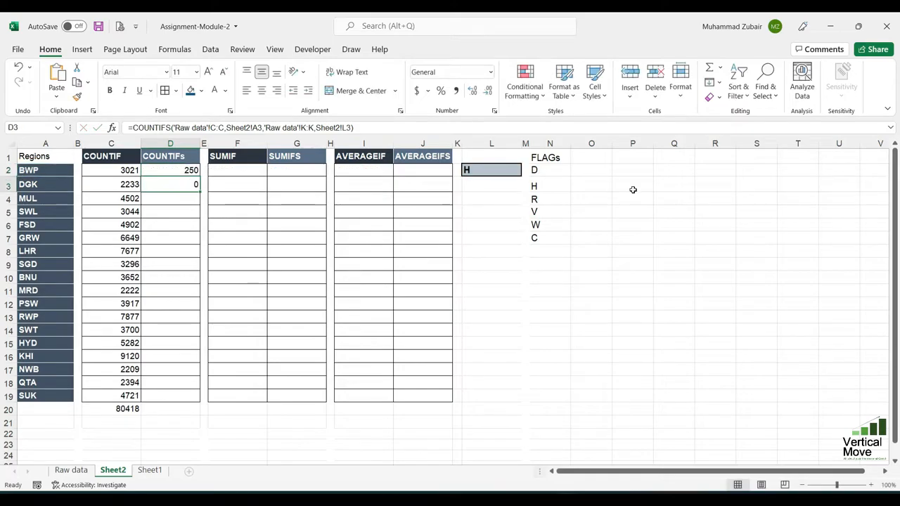
{"action": "double_click", "coordinate": [188, 185]}
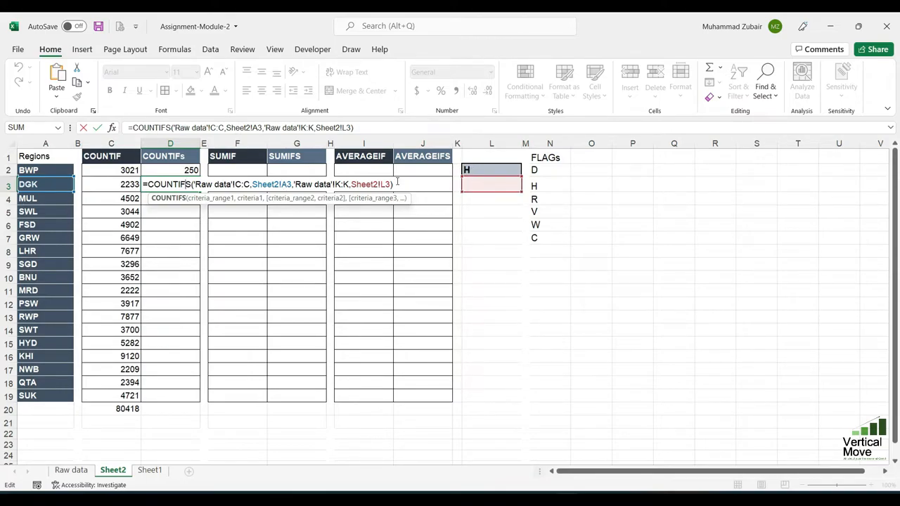
{"action": "key", "text": "shift+Return"}
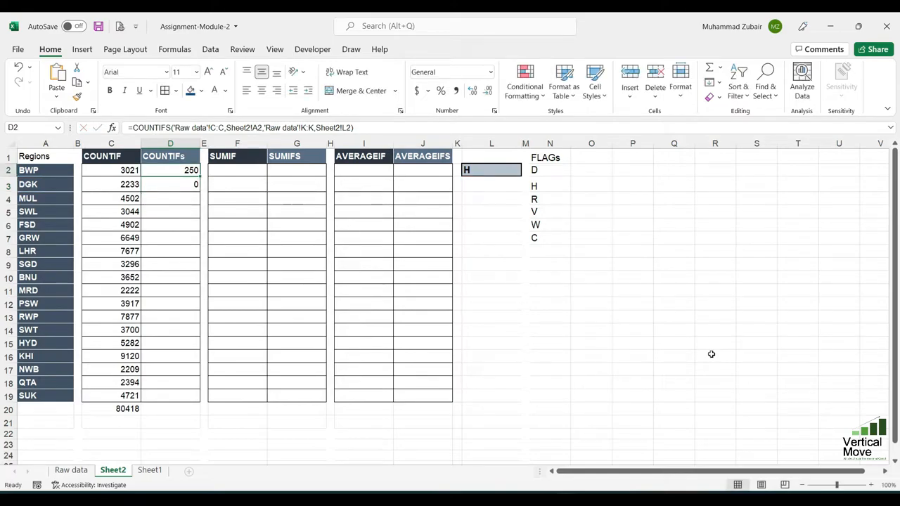
Step: Make the flag criterion in D2's COUNTIFS formula an absolute reference, $L$2
{"action": "key", "text": "F2"}
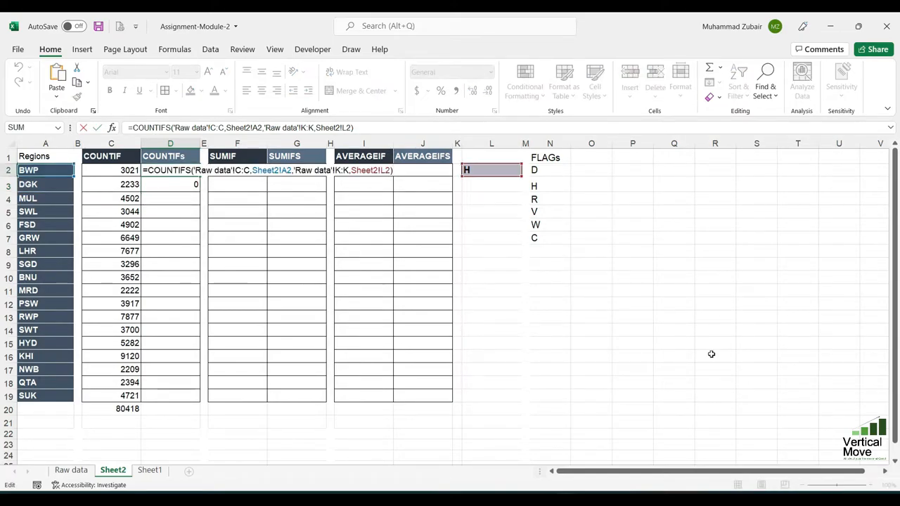
{"action": "key", "text": "Left"}
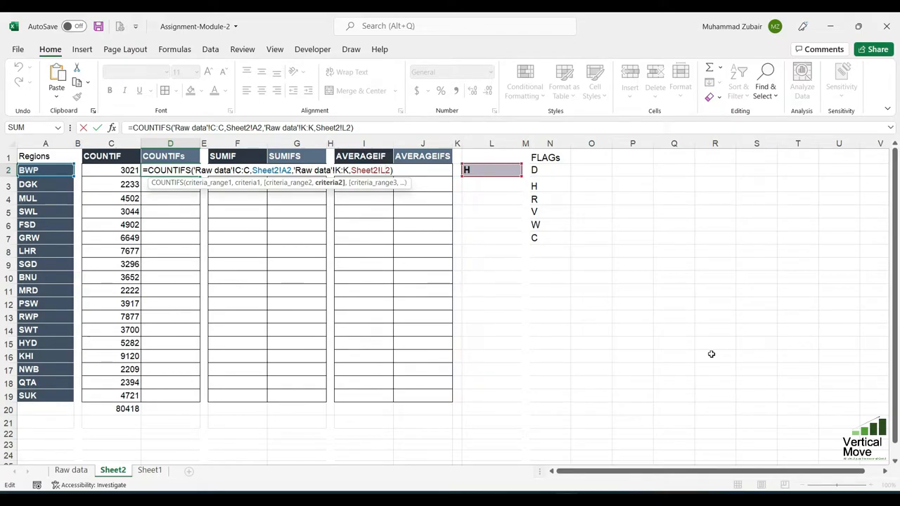
{"action": "type", "text": "$"}
{"action": "key", "text": "BackSpace"}
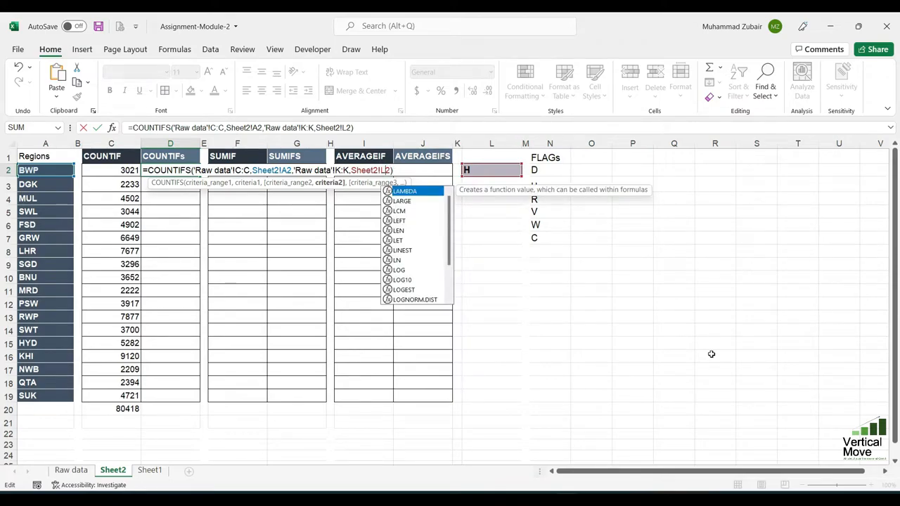
{"action": "key", "text": "F4"}
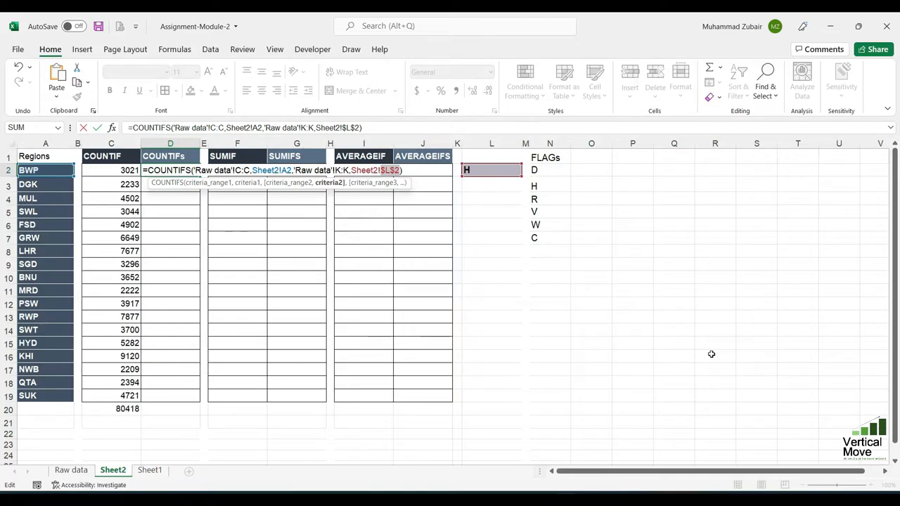
{"action": "key", "text": "Return"}
Step: Fill the COUNTIFS formula from D2 down to D19 and check the references in D19
{"action": "left_click", "coordinate": [195, 169]}
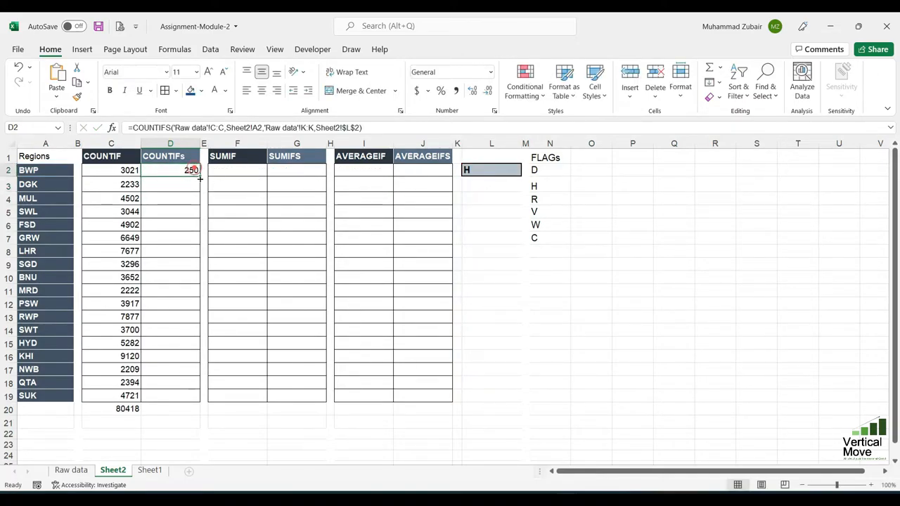
{"action": "double_click", "coordinate": [202, 176]}
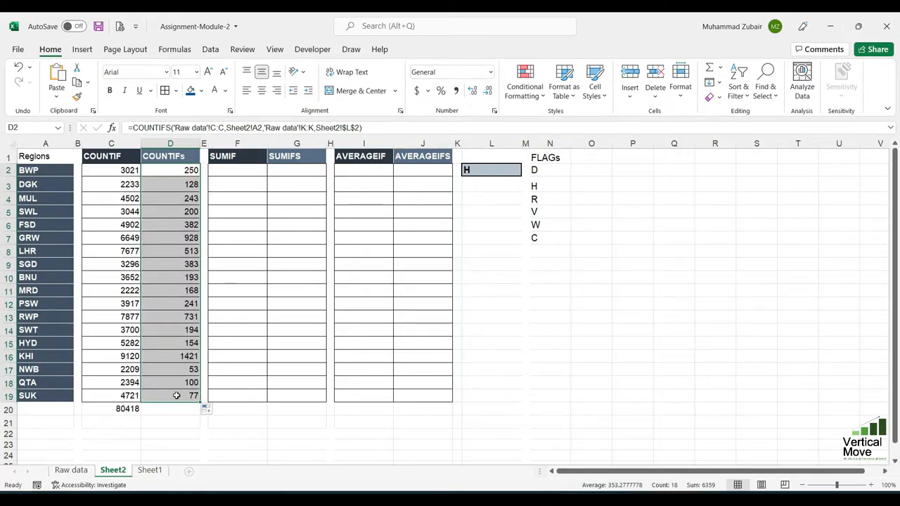
{"action": "double_click", "coordinate": [177, 396]}
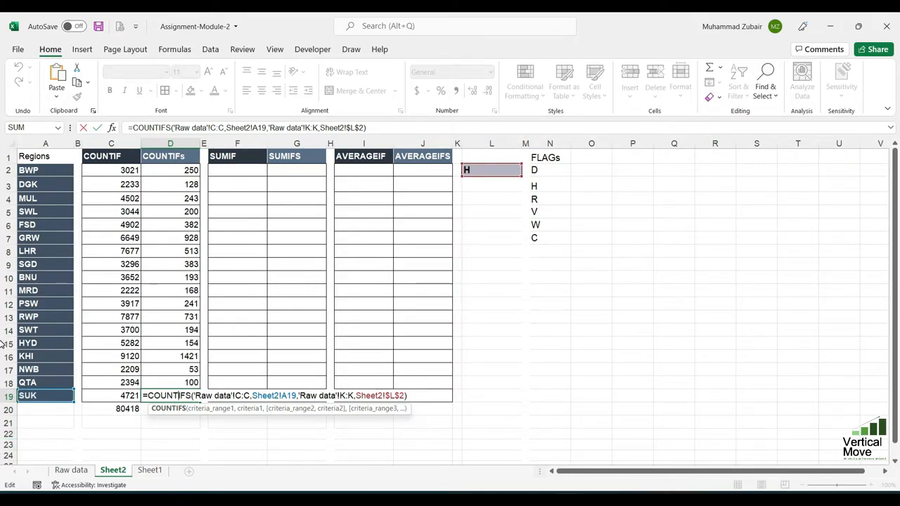
{"action": "key", "text": "Return"}
Step: Total the COUNTIFS column in D20 by copying the SUM formula from C20
{"action": "type", "text": "=sum"}
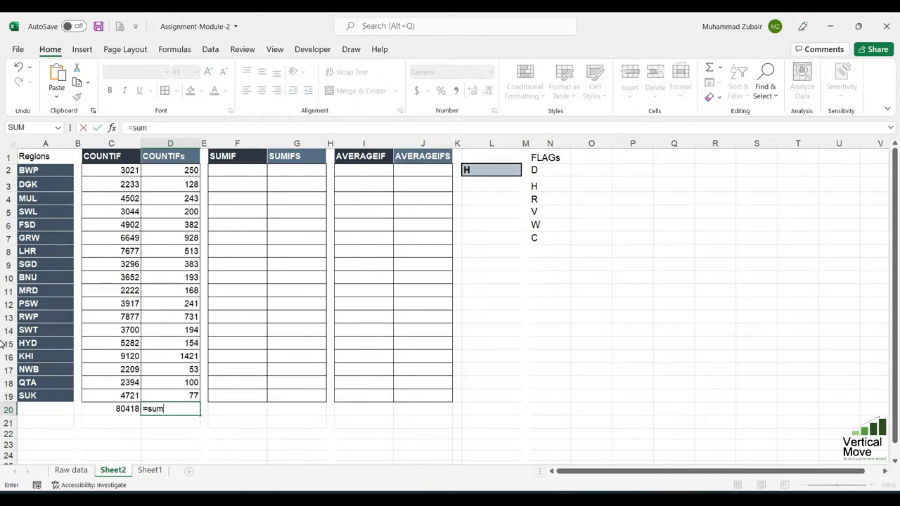
{"action": "key", "text": "Left"}
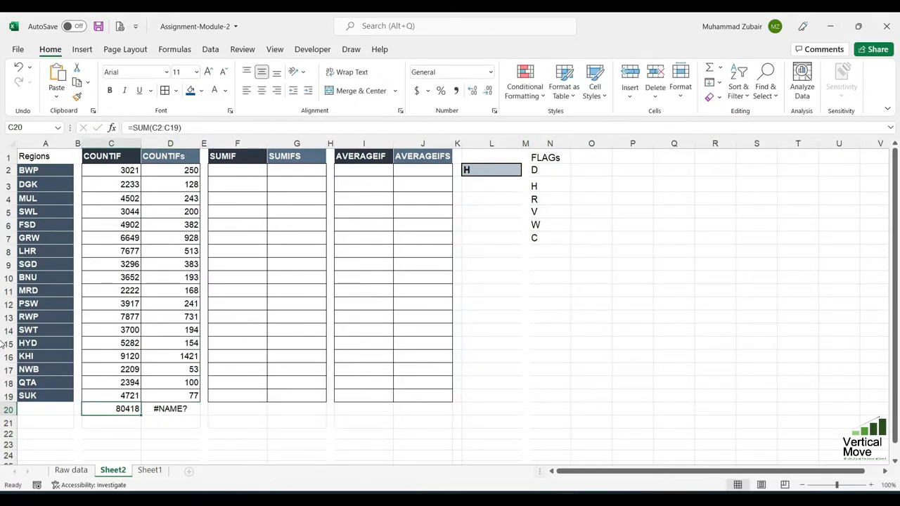
{"action": "key", "text": "ctrl+c"}
{"action": "key", "text": "Right"}
{"action": "key", "text": "ctrl+v"}
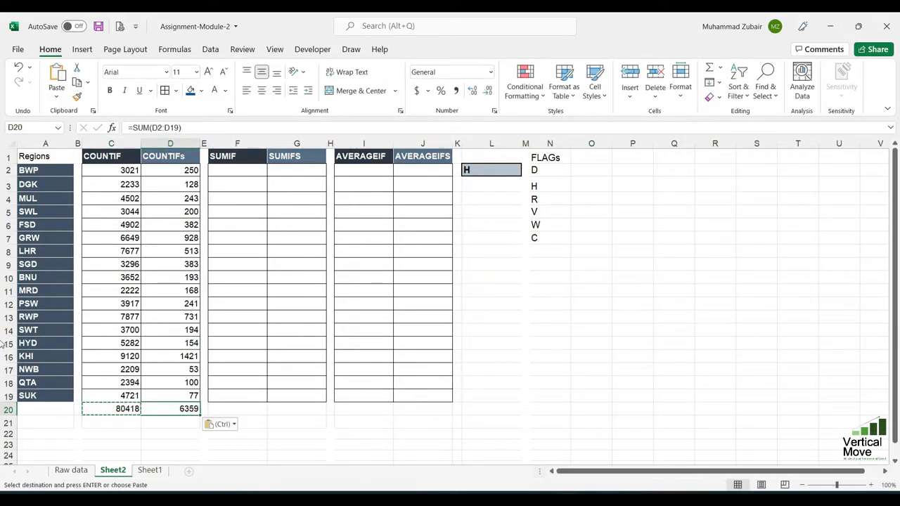
Step: Change the flag in cell L2 to R and then W, checking the COUNTIFS column for each
{"action": "key", "text": "Right"}
{"action": "key", "text": "Up"}
{"action": "key", "text": "Right"}
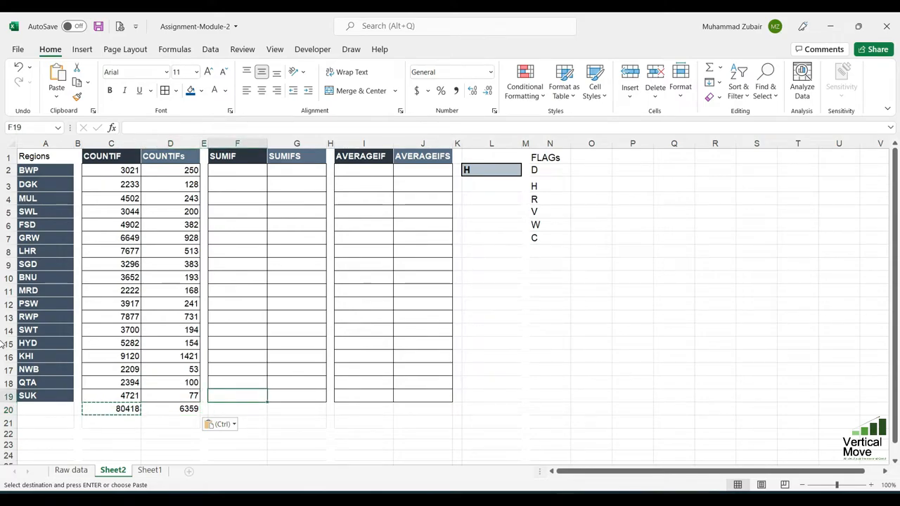
{"action": "key", "text": "ctrl+Up"}
{"action": "key", "text": "Right"}
{"action": "key", "text": "Right"}
{"action": "key", "text": "Right"}
{"action": "key", "text": "Right"}
{"action": "key", "text": "Right"}
{"action": "key", "text": "Right"}
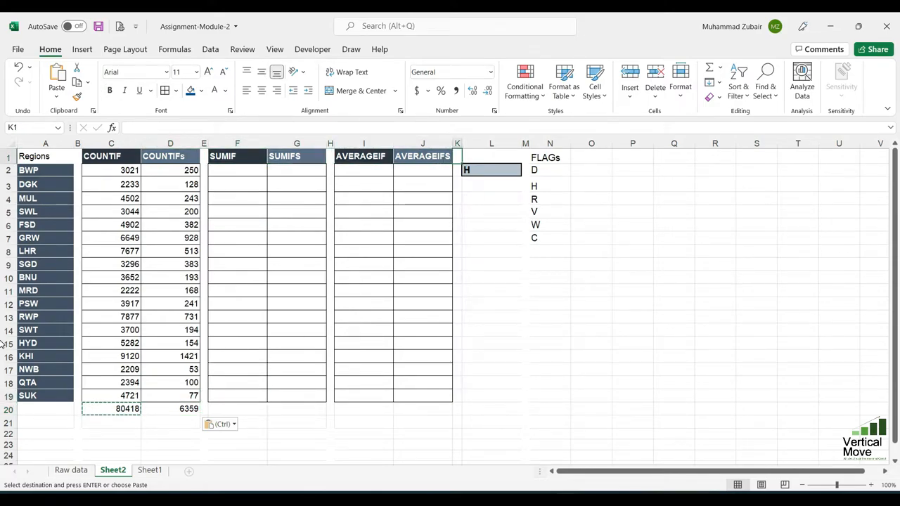
{"action": "key", "text": "Down"}
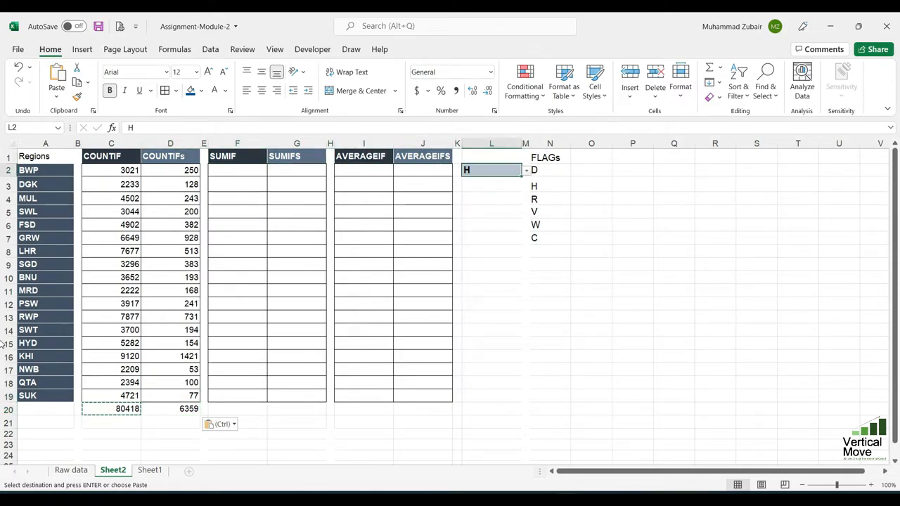
{"action": "left_click", "coordinate": [525, 173]}
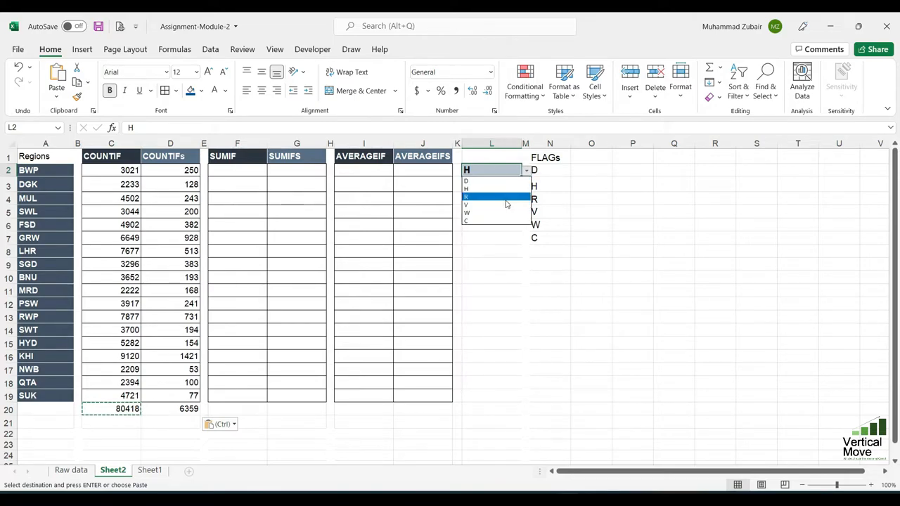
{"action": "left_click", "coordinate": [502, 198]}
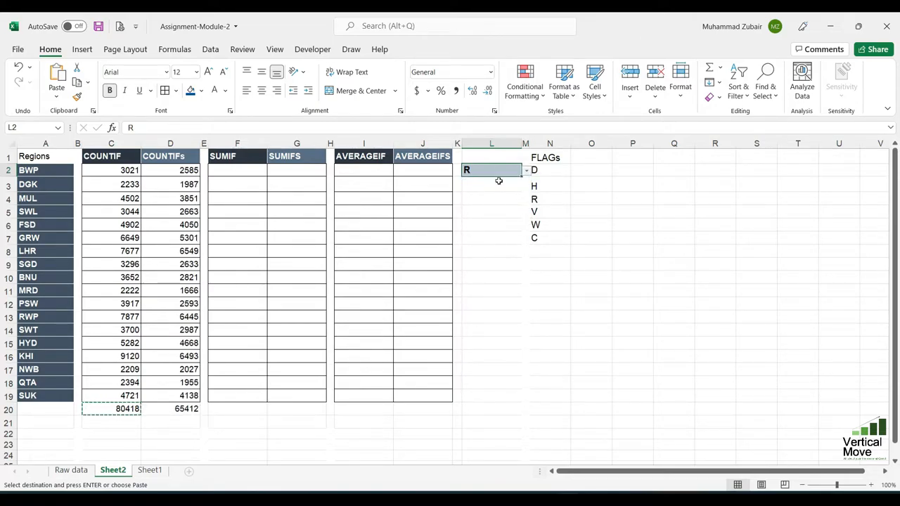
{"action": "left_click", "coordinate": [527, 170]}
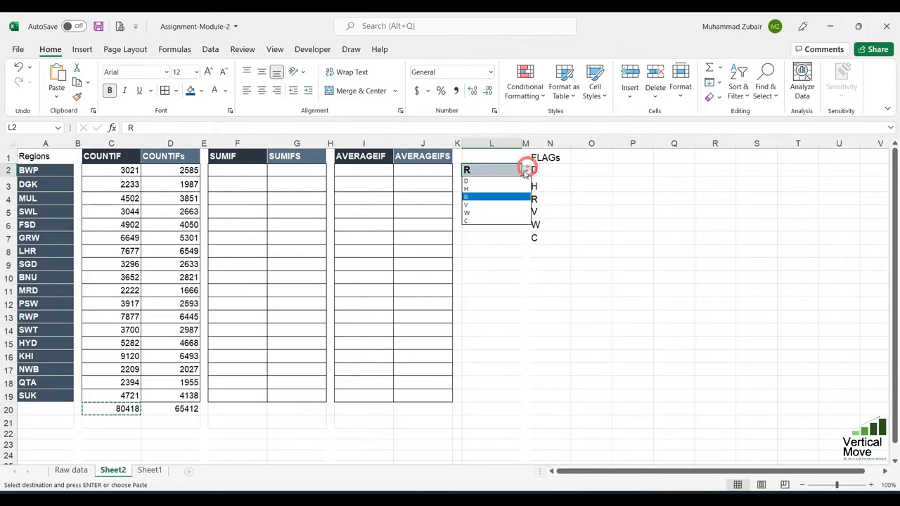
{"action": "left_click", "coordinate": [496, 213]}
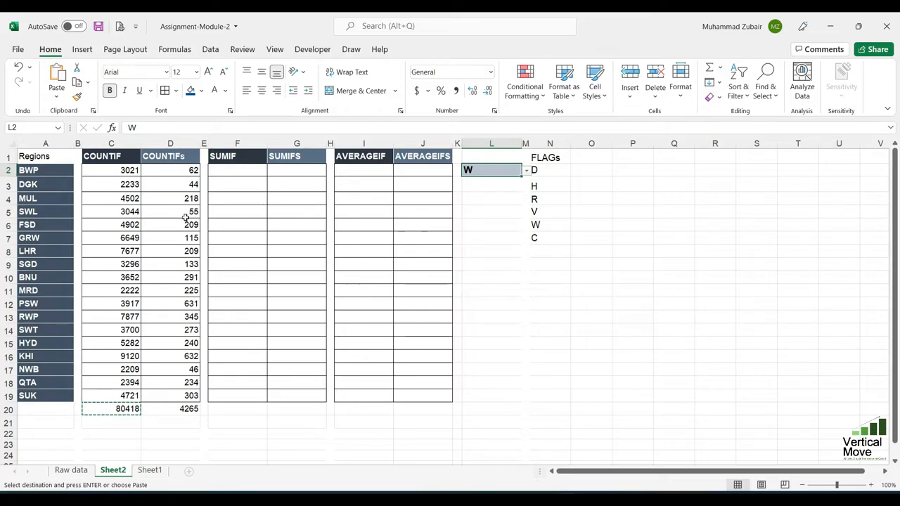
Step: Start a SUMIF formula in F2 with the Region column C:C of Raw data as its range
{"action": "left_click", "coordinate": [231, 170]}
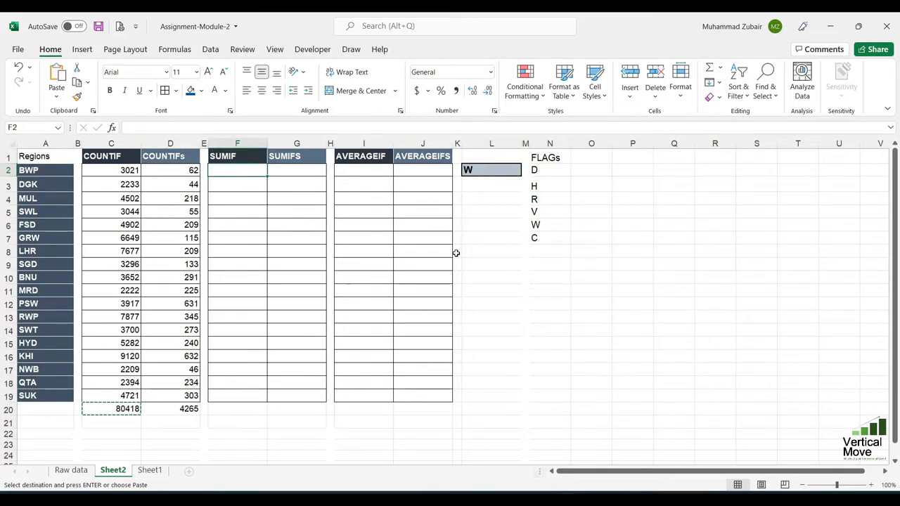
{"action": "type", "text": "=sumif"}
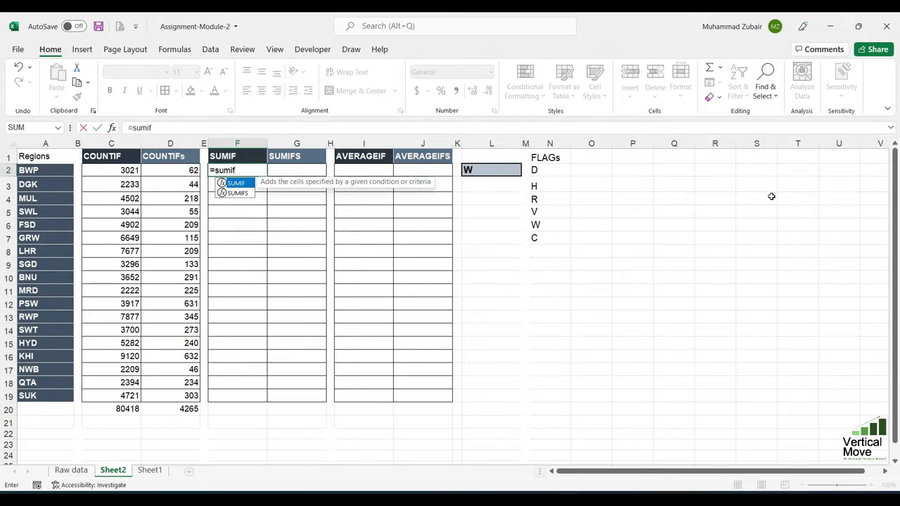
{"action": "key", "text": "Tab"}
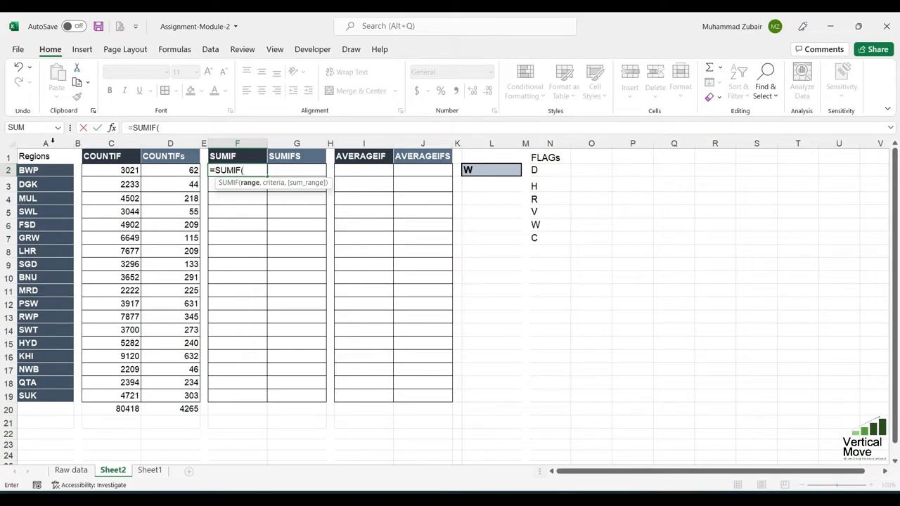
{"action": "left_click", "coordinate": [70, 469]}
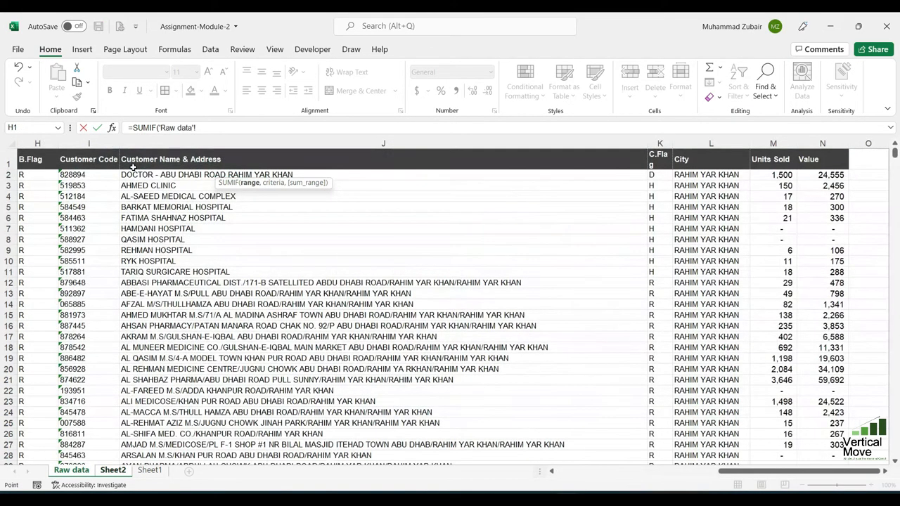
{"action": "left_click", "coordinate": [84, 200]}
{"action": "key", "text": "Left"}
{"action": "key", "text": "Left"}
{"action": "key", "text": "Left"}
{"action": "key", "text": "Left"}
{"action": "key", "text": "Left"}
{"action": "key", "text": "Left"}
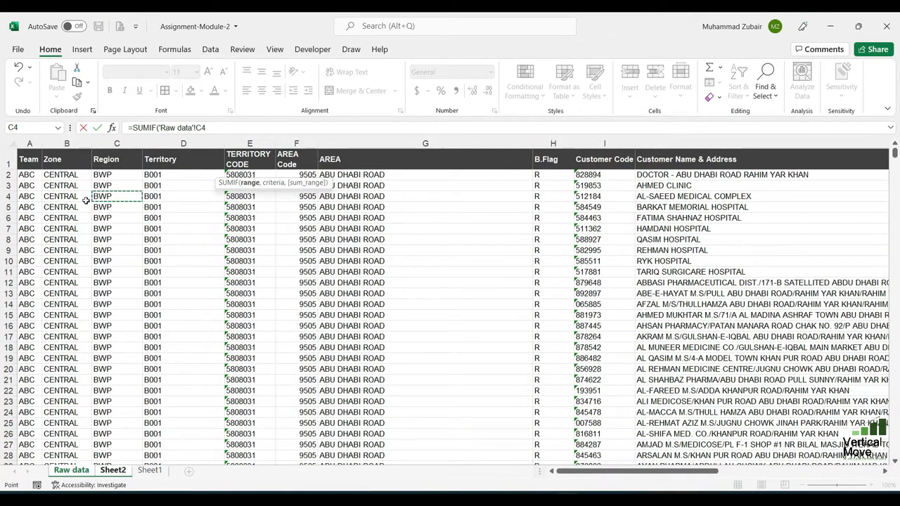
{"action": "key", "text": "ctrl+space"}
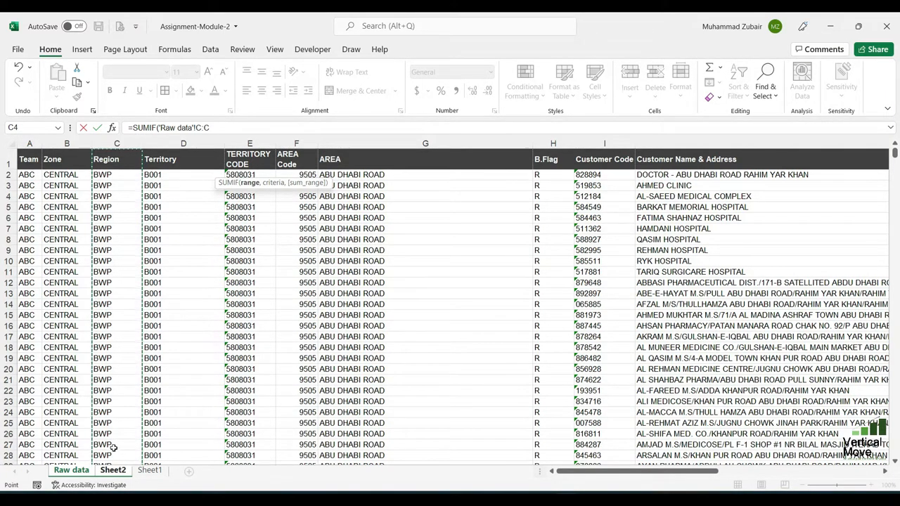
{"action": "type", "text": ","}
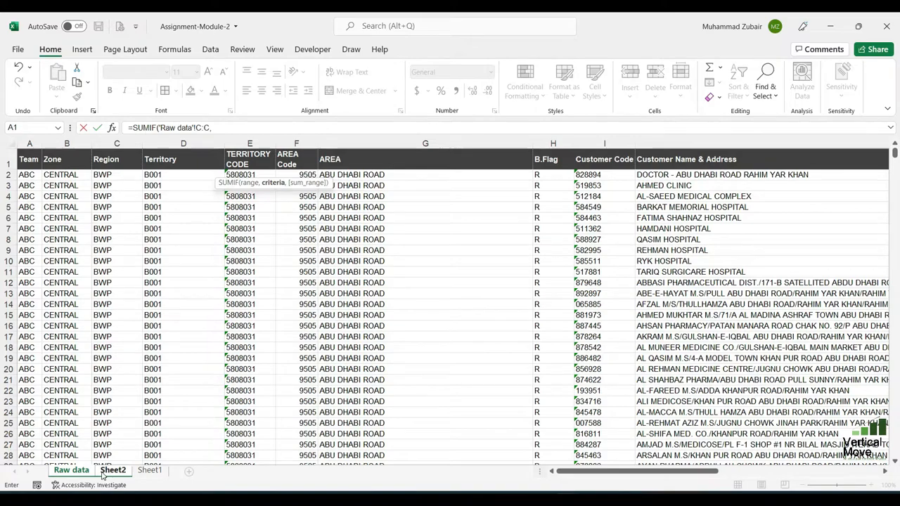
Step: Set Sheet2 cell A2 as the criterion and Raw data's Value column N:N as the sum range, completing the SUMIF formula in F2
{"action": "key", "text": "ctrl+Page_Down"}
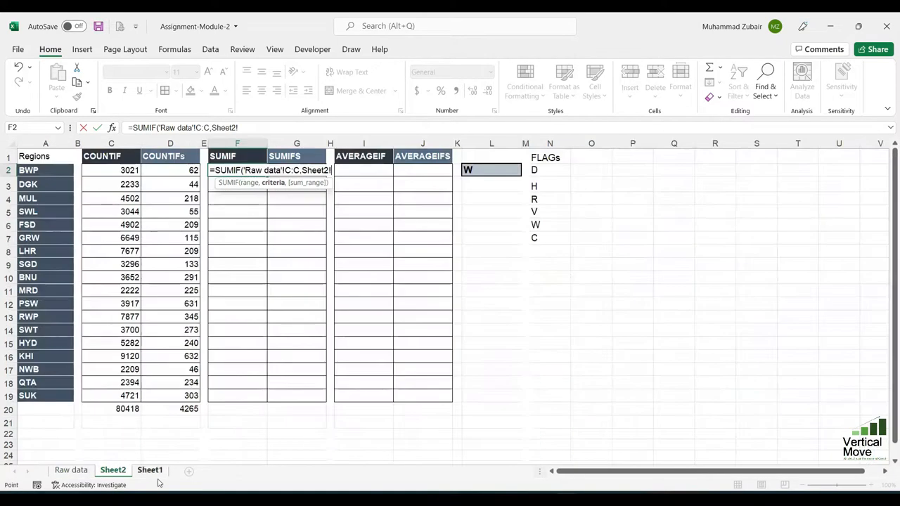
{"action": "left_click", "coordinate": [44, 171]}
{"action": "type", "text": ","}
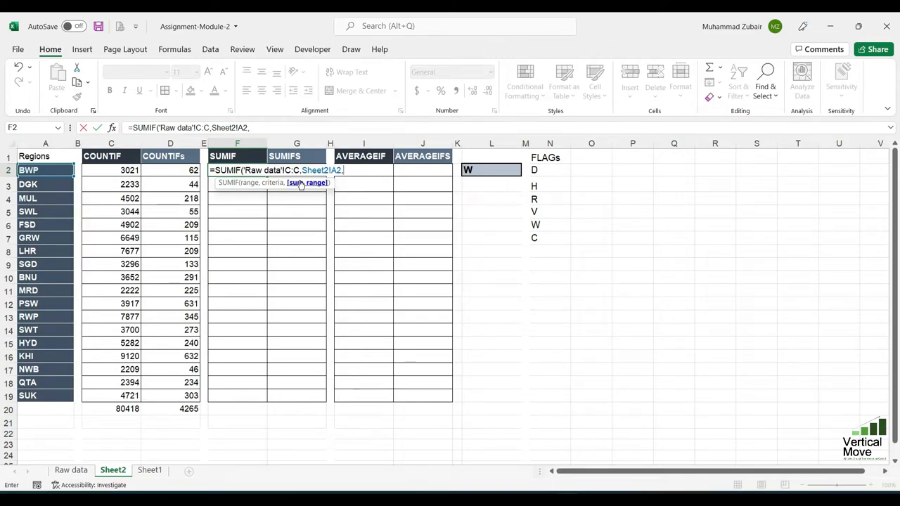
{"action": "left_click", "coordinate": [71, 469]}
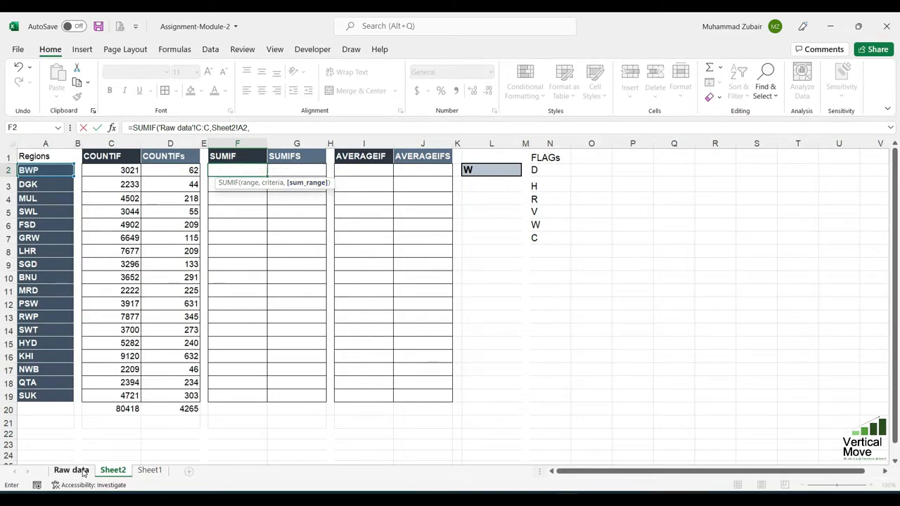
{"action": "left_click", "coordinate": [349, 153]}
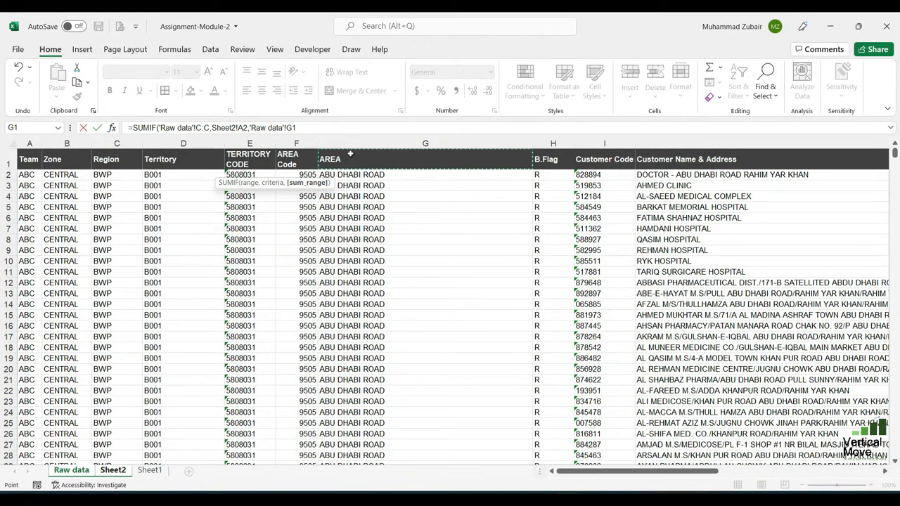
{"action": "key", "text": "ctrl+Right"}
{"action": "key", "text": "Down"}
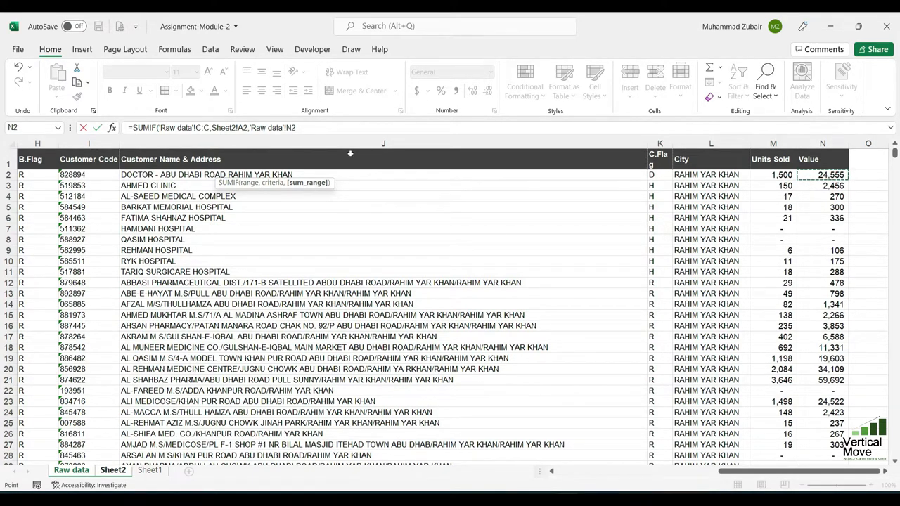
{"action": "key", "text": "ctrl+space"}
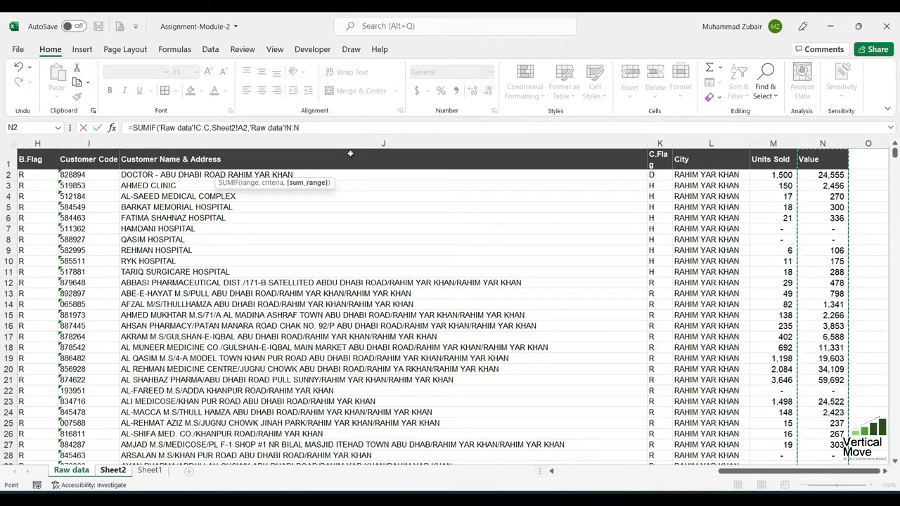
{"action": "type", "text": ")"}
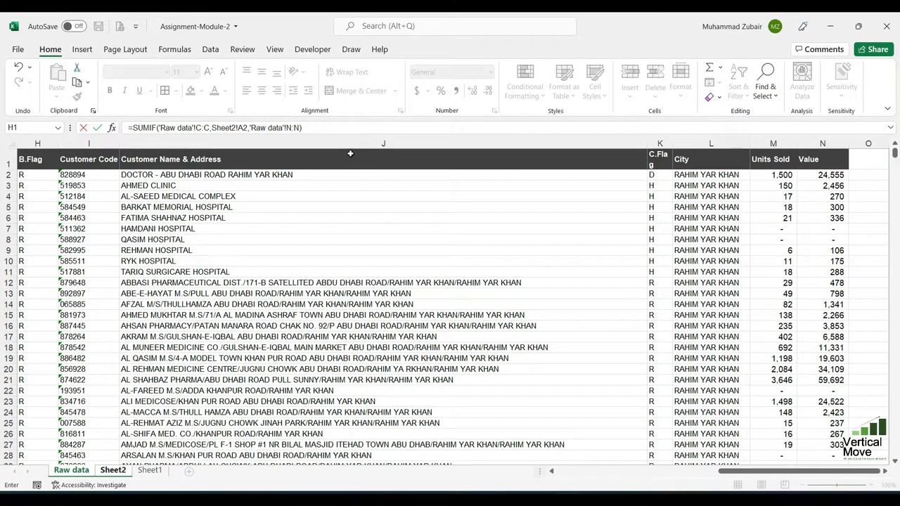
{"action": "key", "text": "Return"}
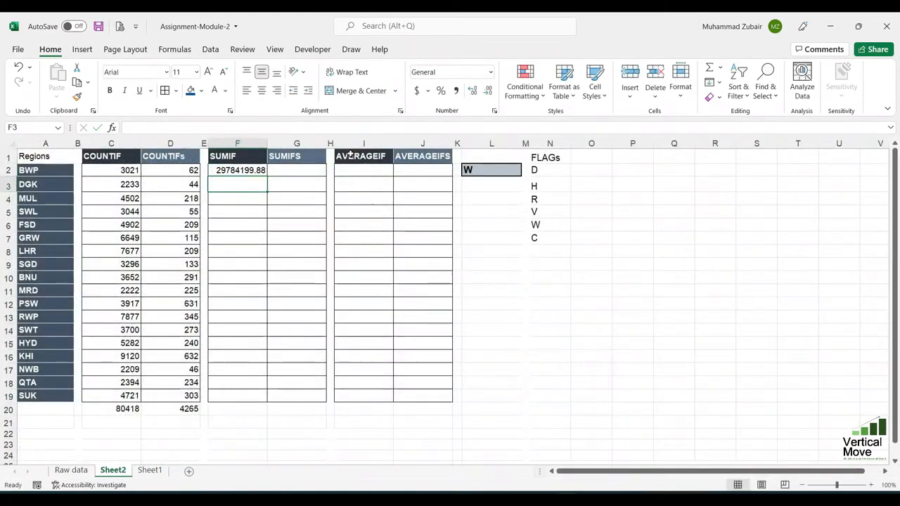
Step: Format the SUMIF result in F2 with thousands separators and no decimal places
{"action": "key", "text": "Up"}
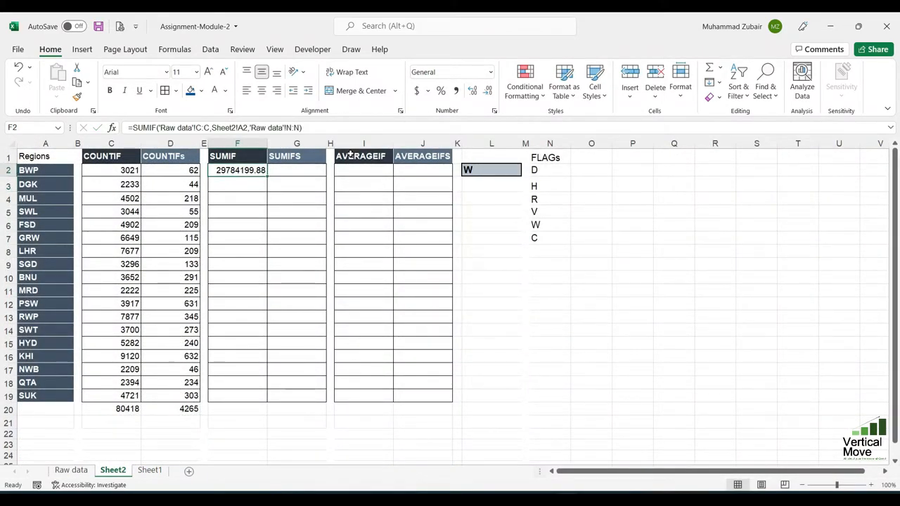
{"action": "key", "text": "Left"}
{"action": "key", "text": "Left"}
{"action": "key", "text": "Left"}
{"action": "key", "text": "Right"}
{"action": "key", "text": "Right"}
{"action": "key", "text": "Right"}
{"action": "left_click", "coordinate": [455, 91]}
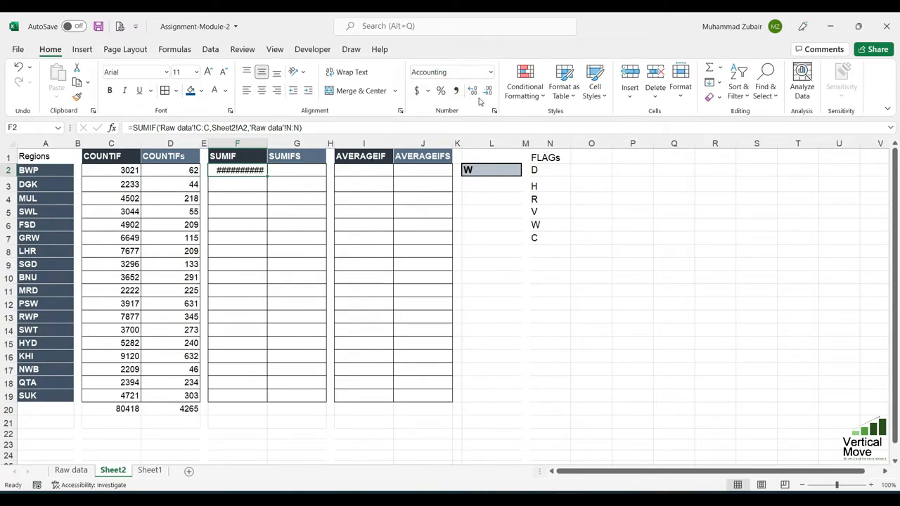
{"action": "left_click", "coordinate": [485, 92]}
{"action": "left_click", "coordinate": [485, 92]}
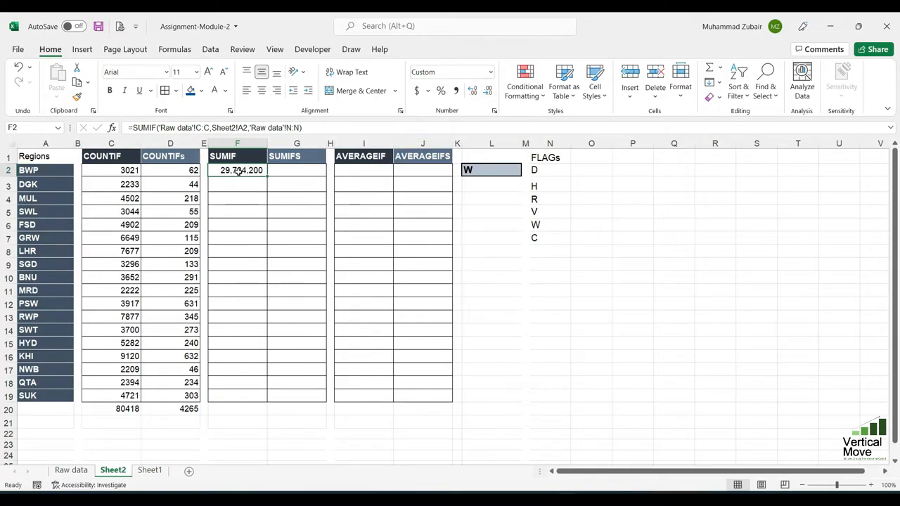
Step: Start a SUMIFS formula in G2 with Raw data's Value column N:N as the sum range
{"action": "left_click", "coordinate": [283, 172]}
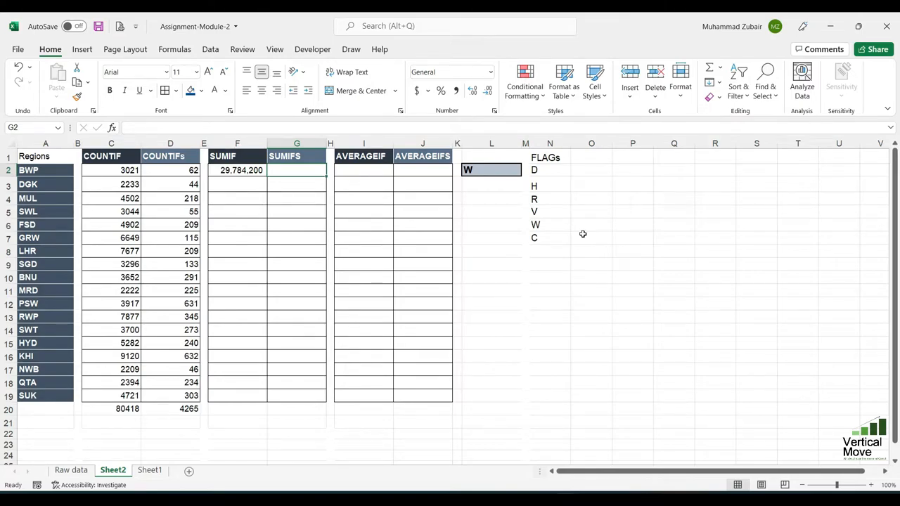
{"action": "type", "text": "=SUMIFS("}
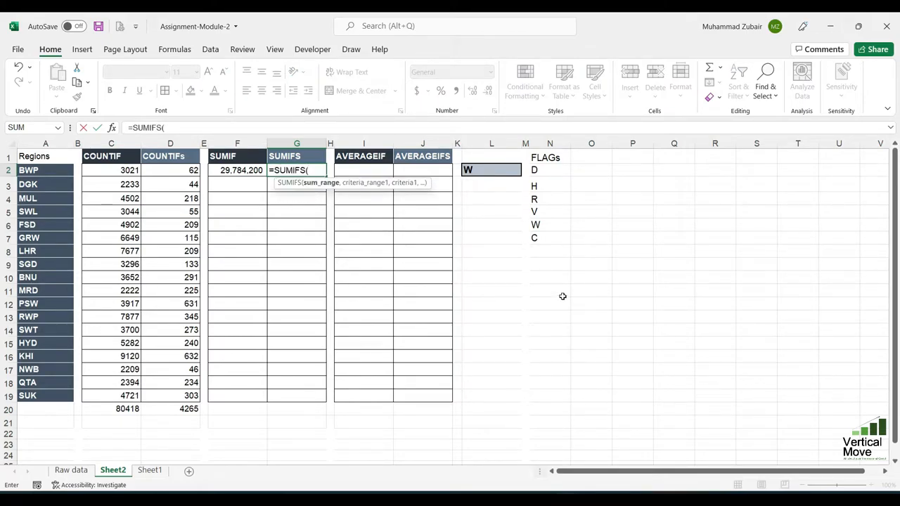
{"action": "left_click", "coordinate": [79, 470]}
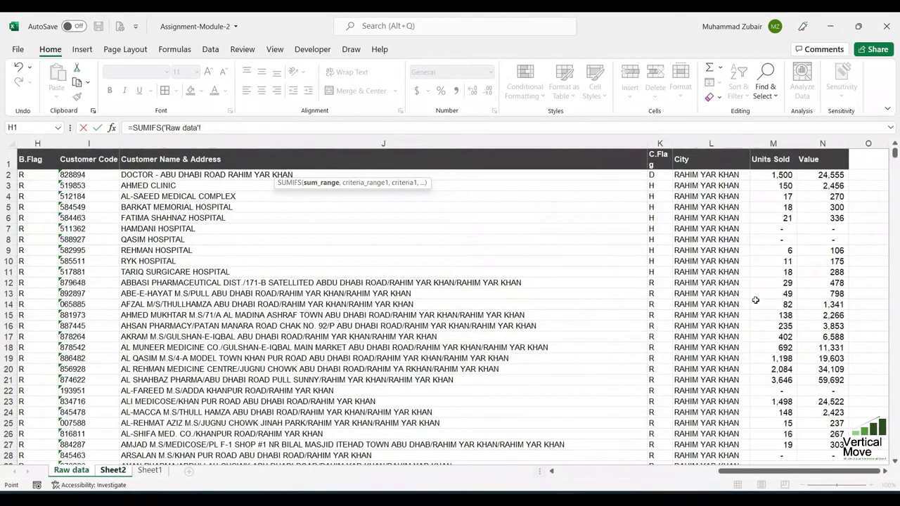
{"action": "left_click", "coordinate": [804, 184]}
{"action": "key", "text": "ctrl+space"}
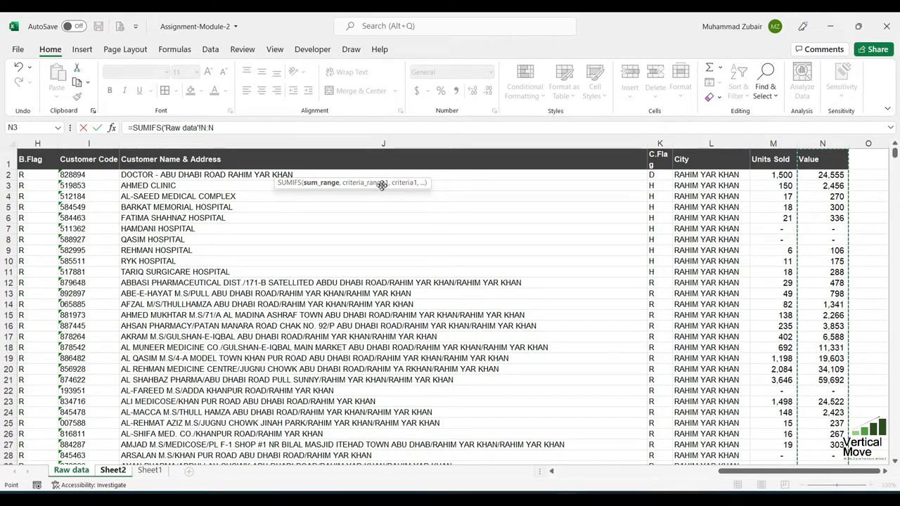
{"action": "type", "text": ","}
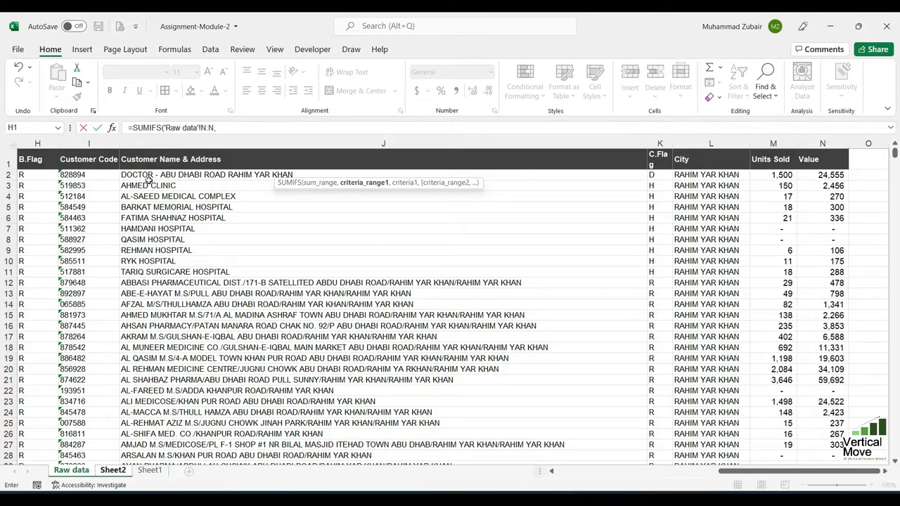
Step: Add Raw data's Region column C:C as the first criteria range and Sheet2 cell A2 as its criterion in the SUMIFS formula
{"action": "left_click", "coordinate": [109, 188]}
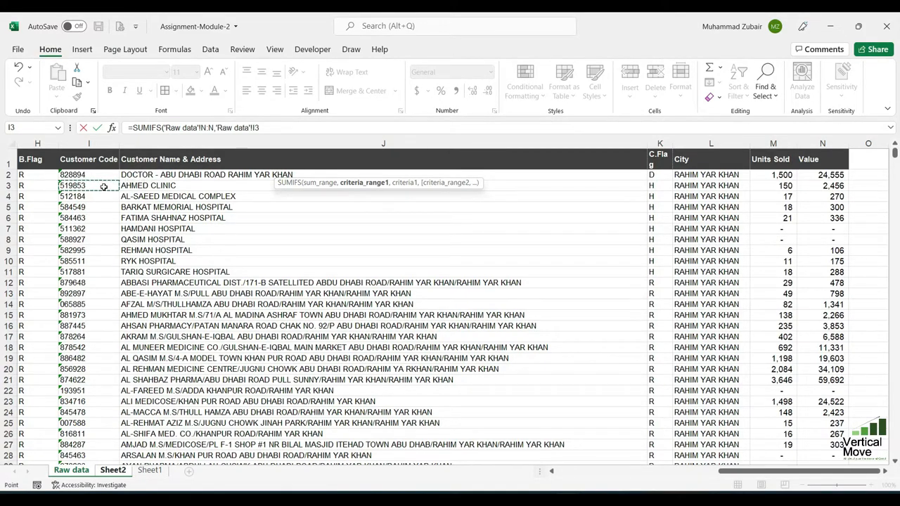
{"action": "key", "text": "ctrl+Left"}
{"action": "left_click", "coordinate": [104, 186]}
{"action": "key", "text": "ctrl+space"}
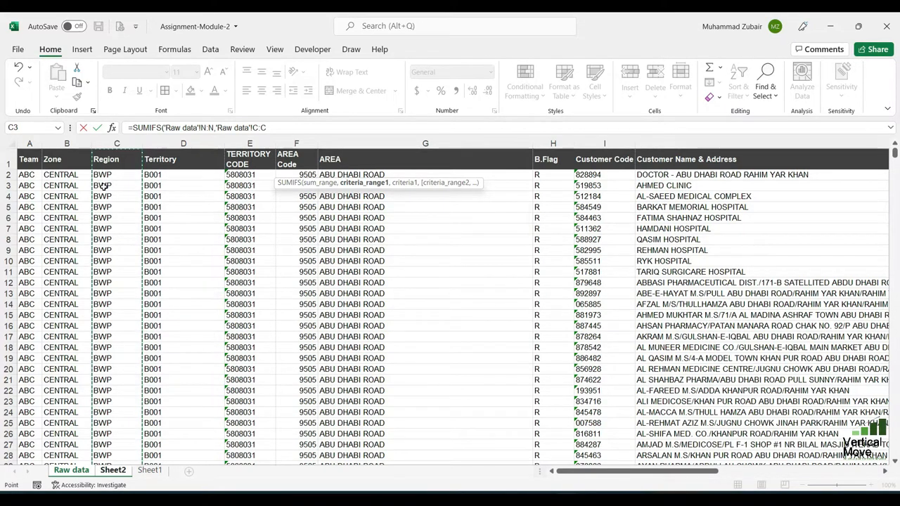
{"action": "type", "text": ","}
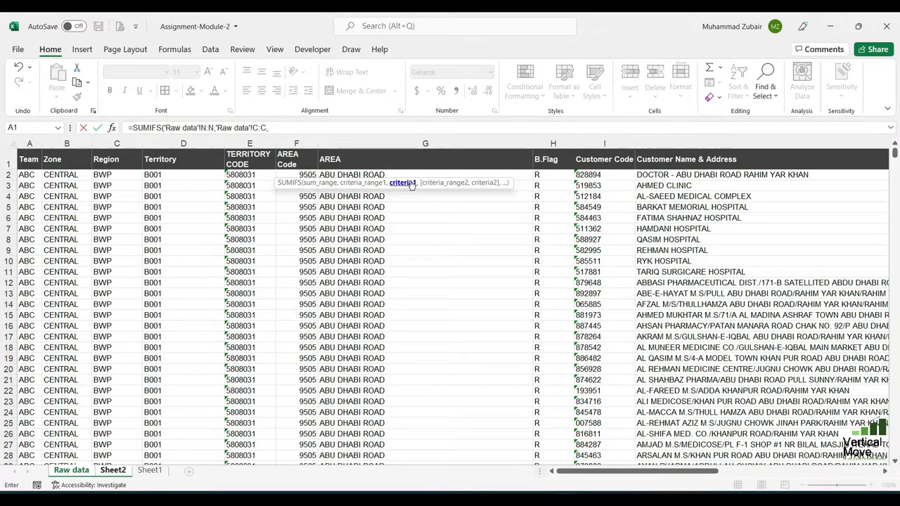
{"action": "left_click", "coordinate": [123, 471]}
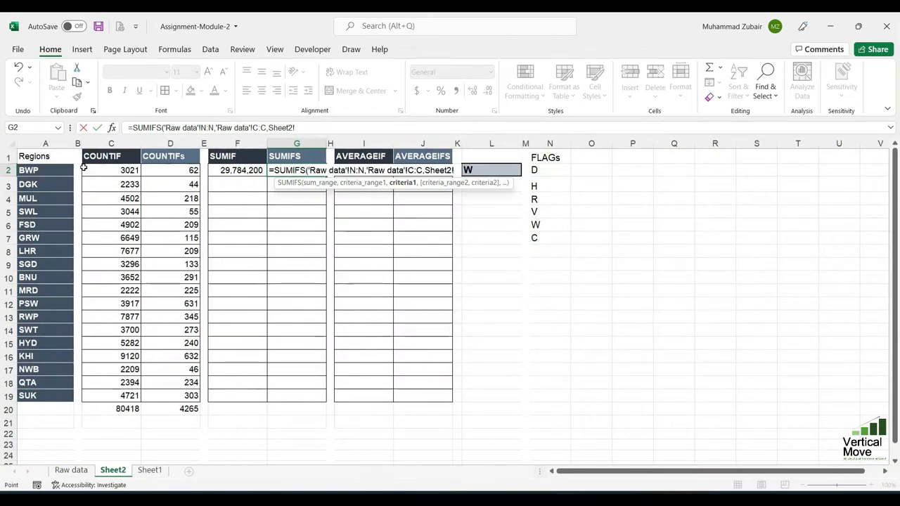
{"action": "left_click", "coordinate": [46, 170]}
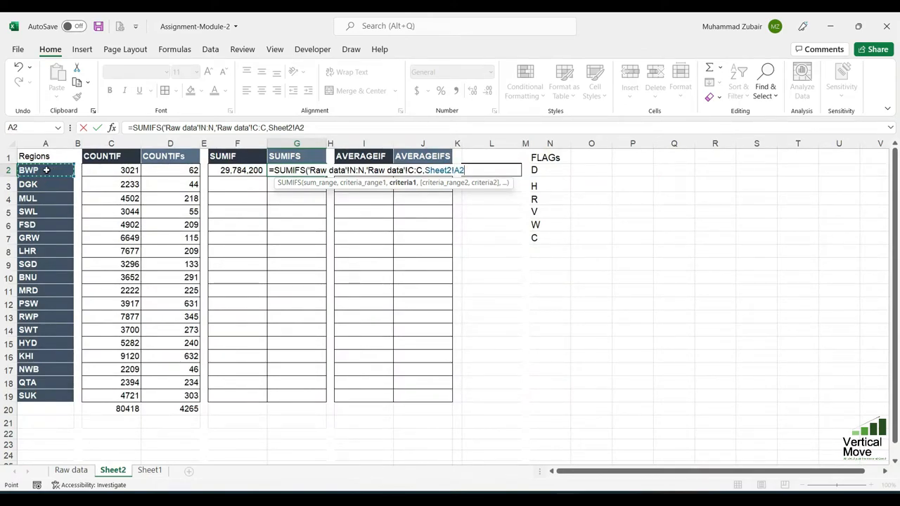
{"action": "type", "text": ","}
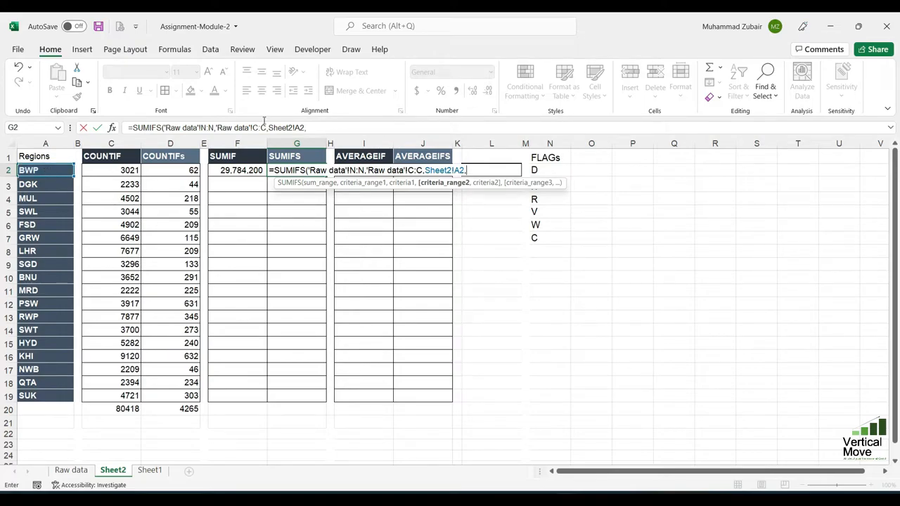
Step: Add Raw data's C.Flag column K:K as the second criteria range of the SUMIFS formula
{"action": "left_click", "coordinate": [79, 472]}
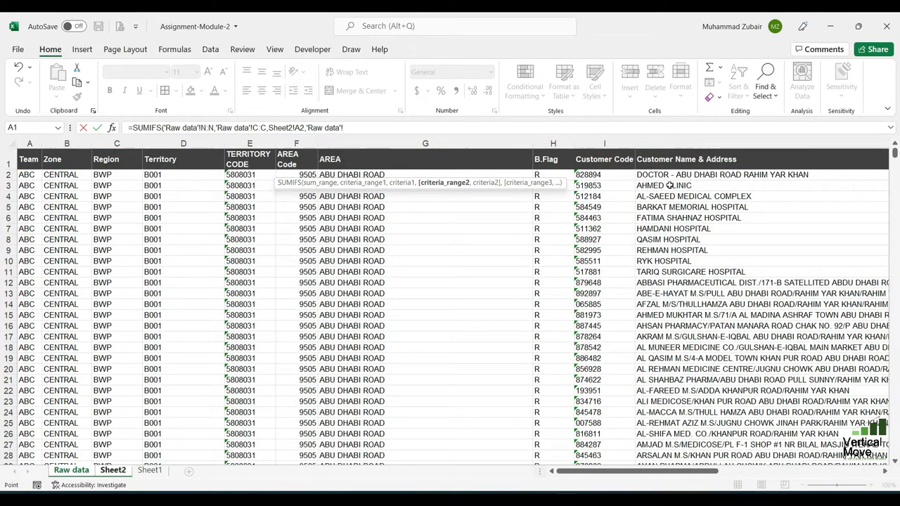
{"action": "key", "text": "Right"}
{"action": "key", "text": "Right"}
{"action": "key", "text": "Right"}
{"action": "key", "text": "Right"}
{"action": "key", "text": "Right"}
{"action": "key", "text": "Right"}
{"action": "key", "text": "Right"}
{"action": "key", "text": "Right"}
{"action": "key", "text": "Right"}
{"action": "key", "text": "Right"}
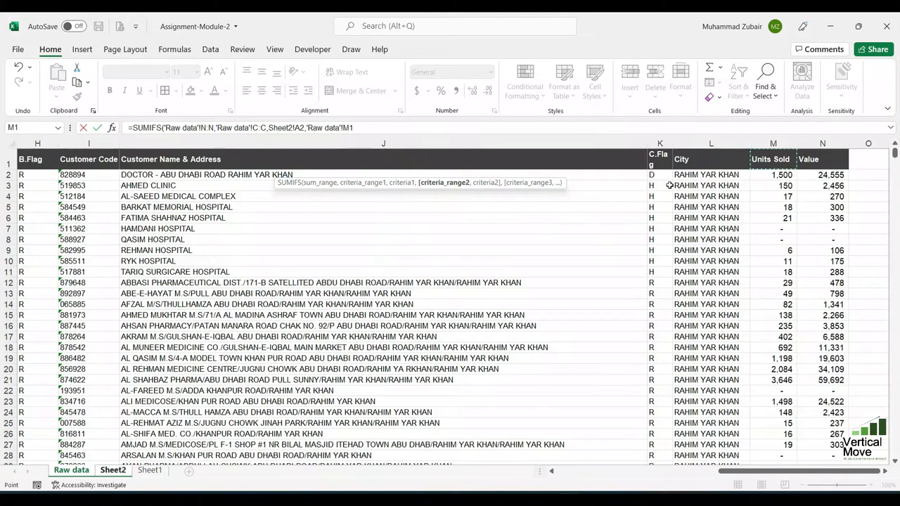
{"action": "key", "text": "Down"}
{"action": "key", "text": "ctrl+space"}
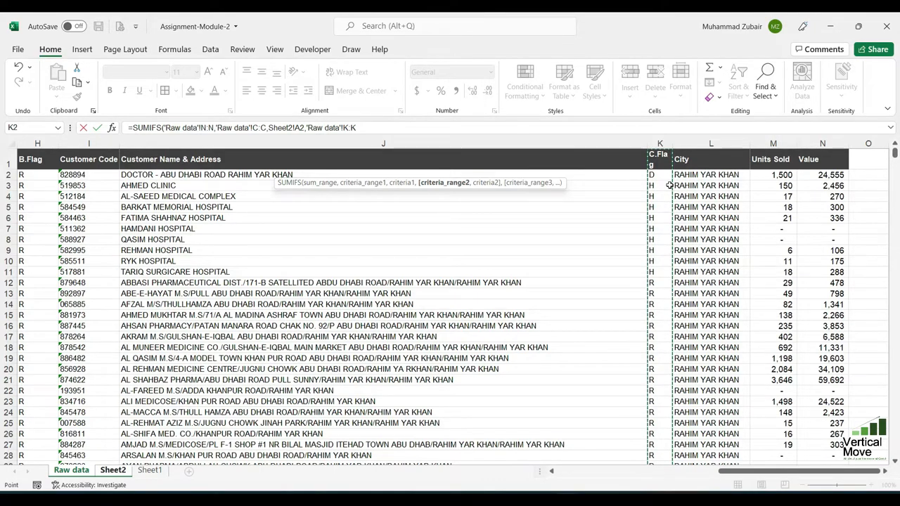
{"action": "type", "text": ","}
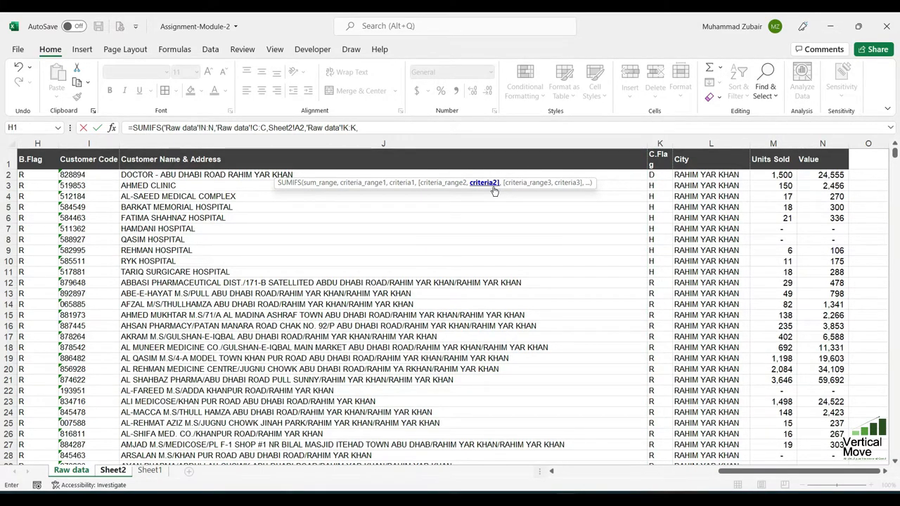
Step: Set Sheet2's flag cell L2 as the second criterion and complete the SUMIFS formula in G2
{"action": "left_click", "coordinate": [114, 470]}
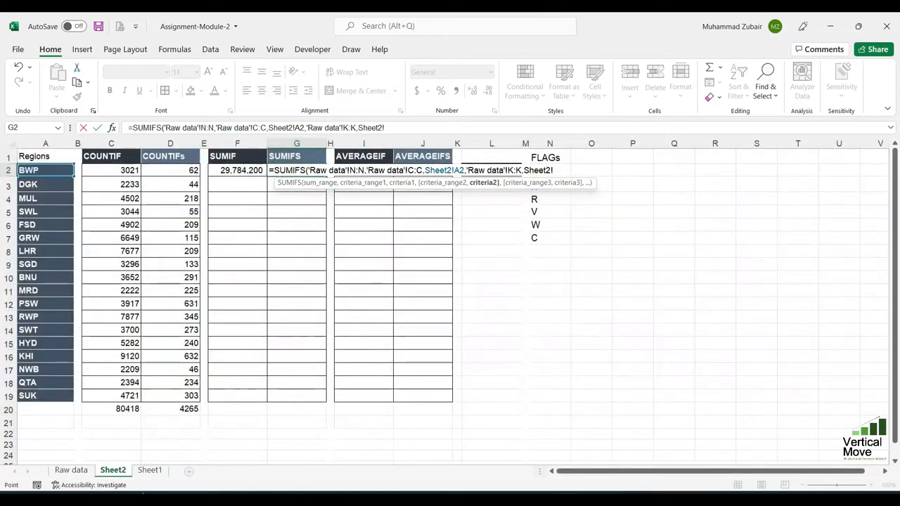
{"action": "left_click", "coordinate": [515, 156]}
{"action": "key", "text": "Down"}
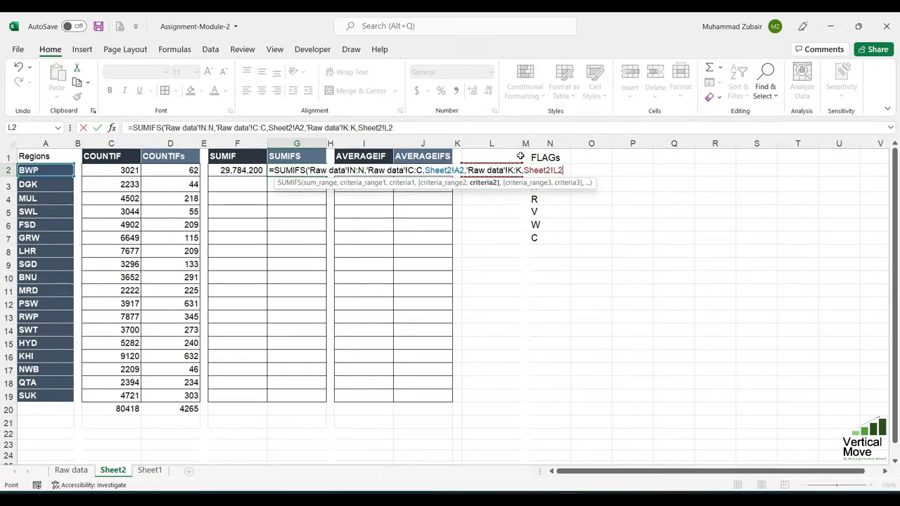
{"action": "type", "text": ")"}
{"action": "key", "text": "Return"}
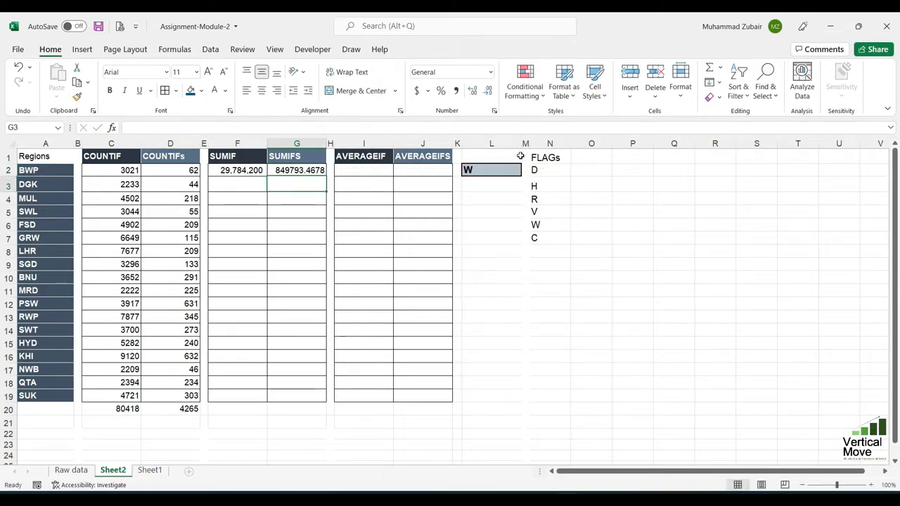
Step: Format the SUMIFS result in G2 with thousands separators and no decimal places
{"action": "left_click", "coordinate": [307, 175]}
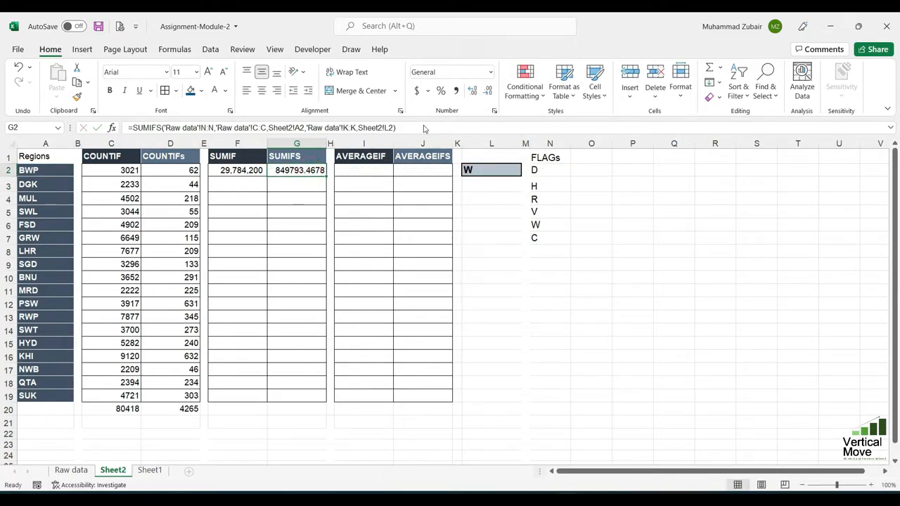
{"action": "left_click", "coordinate": [455, 90]}
{"action": "left_click", "coordinate": [488, 90]}
{"action": "left_click", "coordinate": [491, 90]}
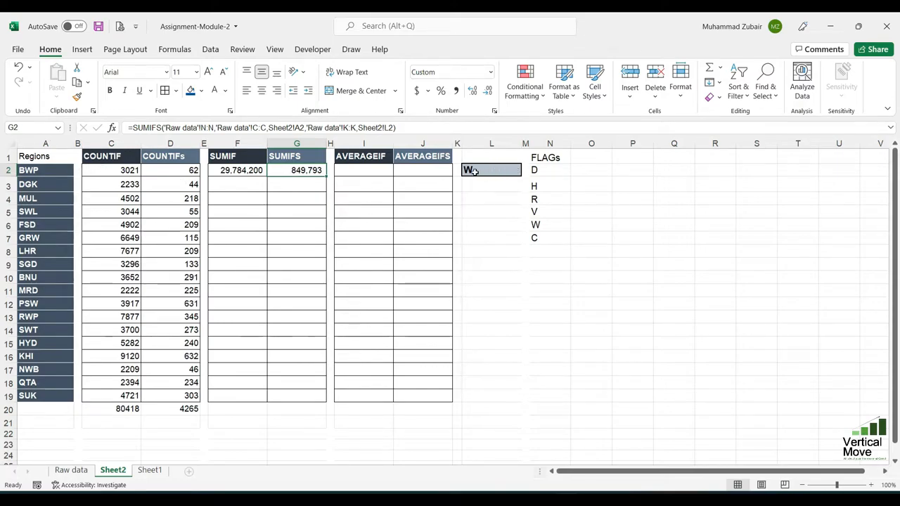
Step: Change the flag in cell L2 to R and compare the SUMIF and SUMIFS results in F2 and G2
{"action": "left_click", "coordinate": [246, 169]}
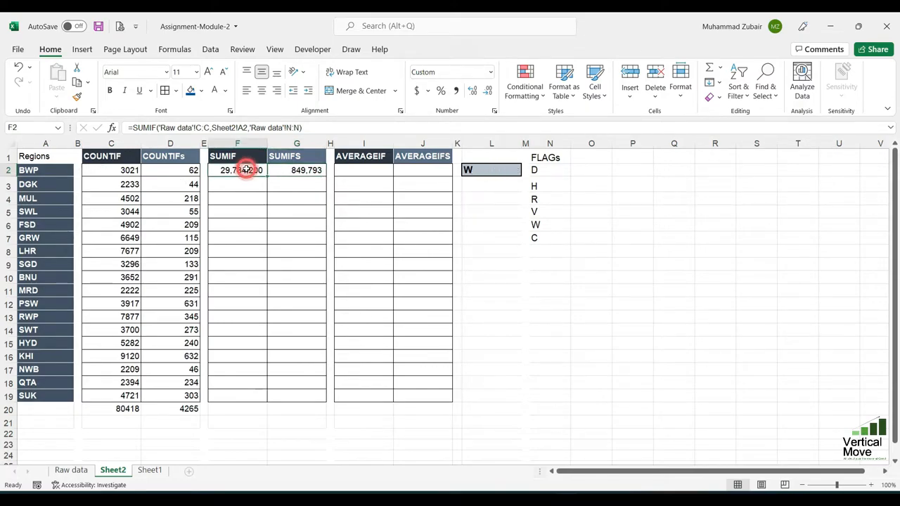
{"action": "left_click", "coordinate": [506, 172]}
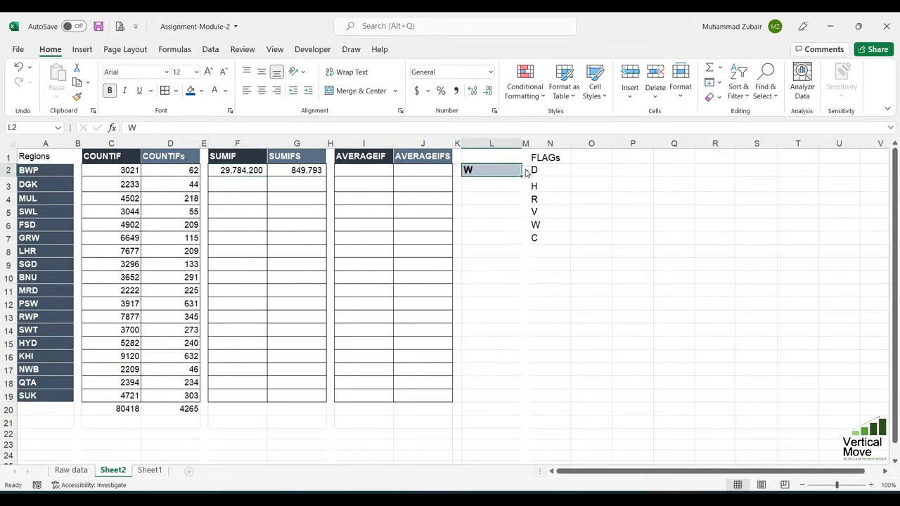
{"action": "left_click", "coordinate": [525, 172]}
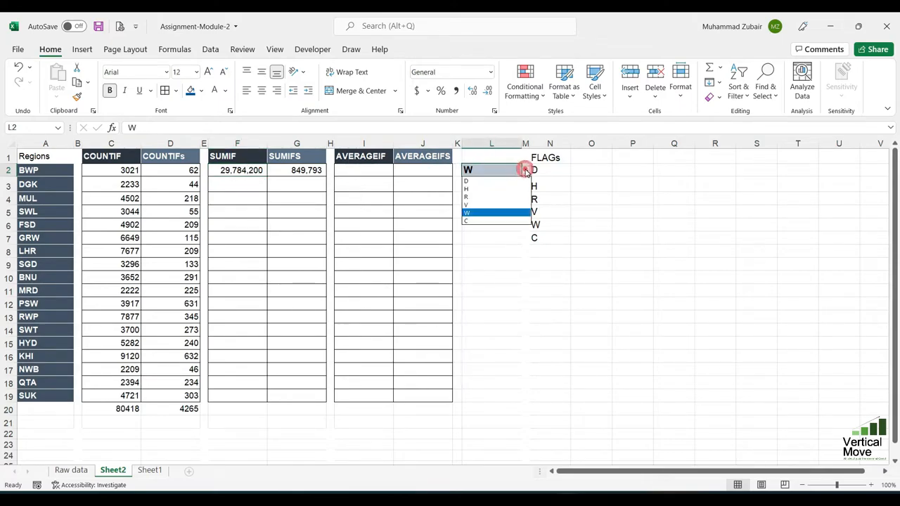
{"action": "left_click", "coordinate": [489, 198]}
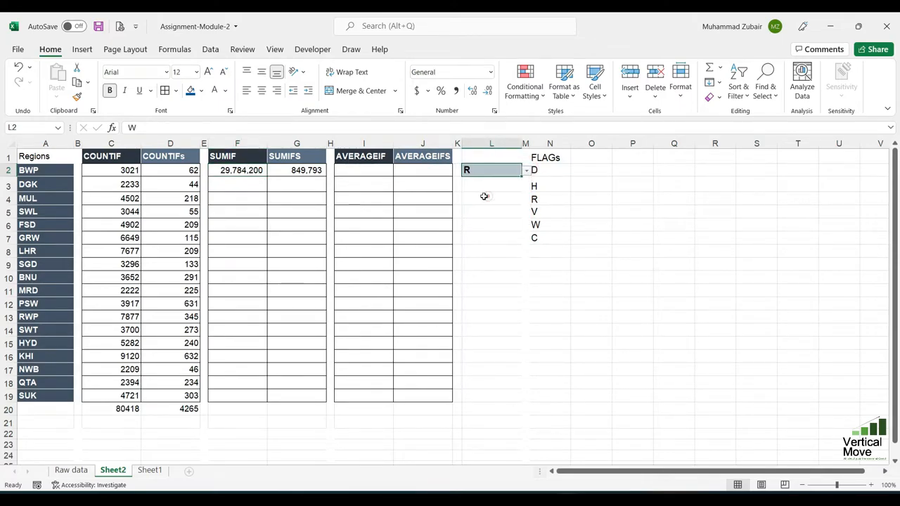
{"action": "left_click", "coordinate": [239, 172]}
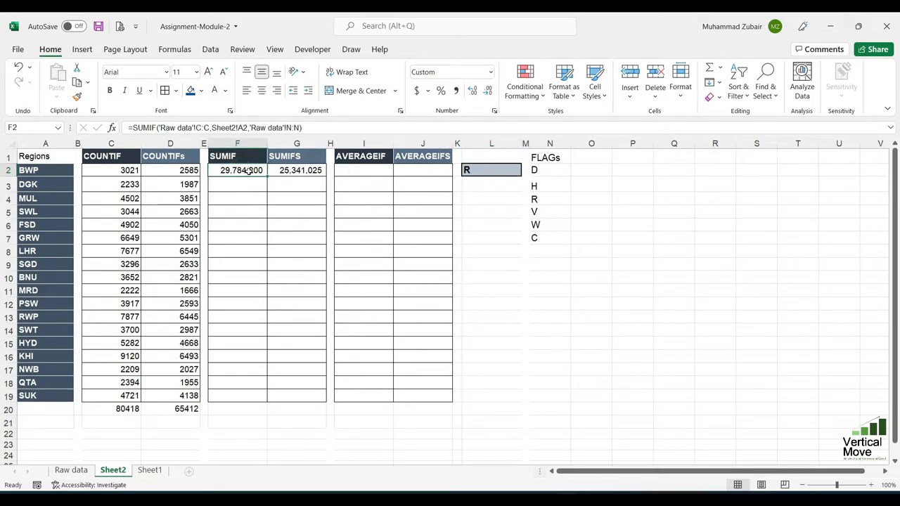
{"action": "left_click", "coordinate": [312, 173]}
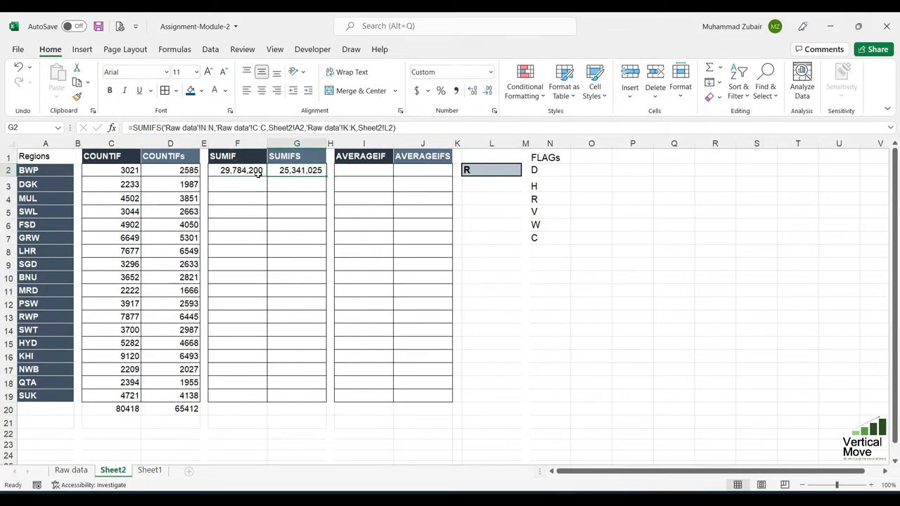
Step: Fill the F2 and G2 formulas down to row 19 and inspect the flag reference in G3
{"action": "mouse_move", "coordinate": [257, 174]}
{"action": "left_mouse_down"}
{"action": "mouse_move", "coordinate": [306, 179]}
{"action": "mouse_move", "coordinate": [317, 297]}
{"action": "mouse_move", "coordinate": [310, 398]}
{"action": "left_mouse_up"}
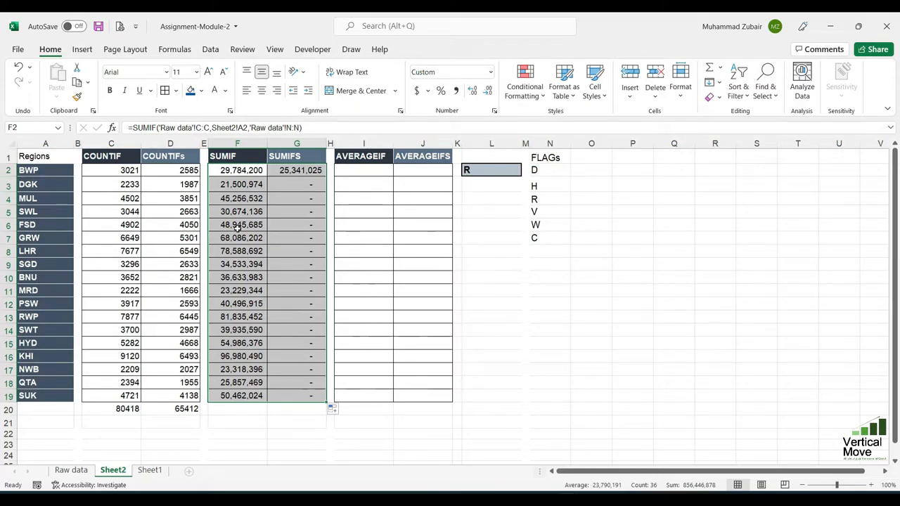
{"action": "left_click", "coordinate": [311, 175]}
{"action": "key", "text": "Down"}
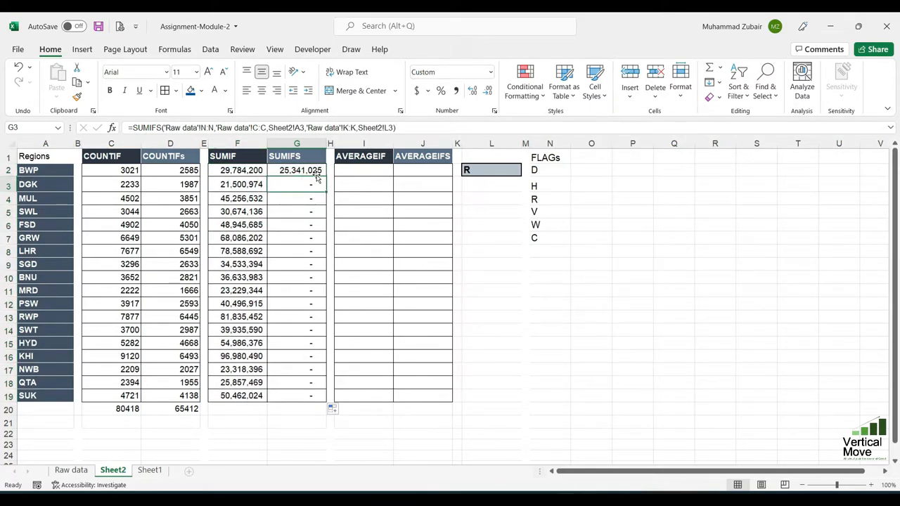
Step: Make the flag reference absolute as $L$2 in G2's SUMIFS formula and refill the column down to G19
{"action": "left_click", "coordinate": [314, 170]}
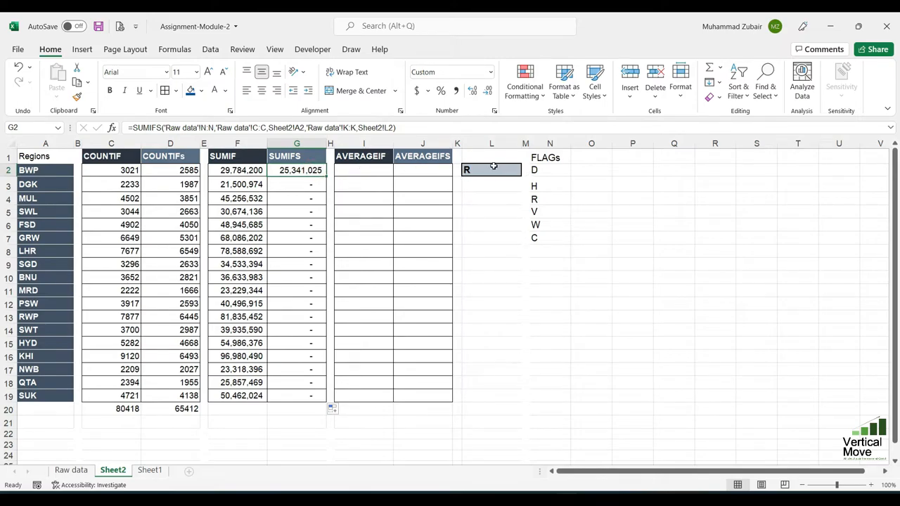
{"action": "double_click", "coordinate": [300, 169]}
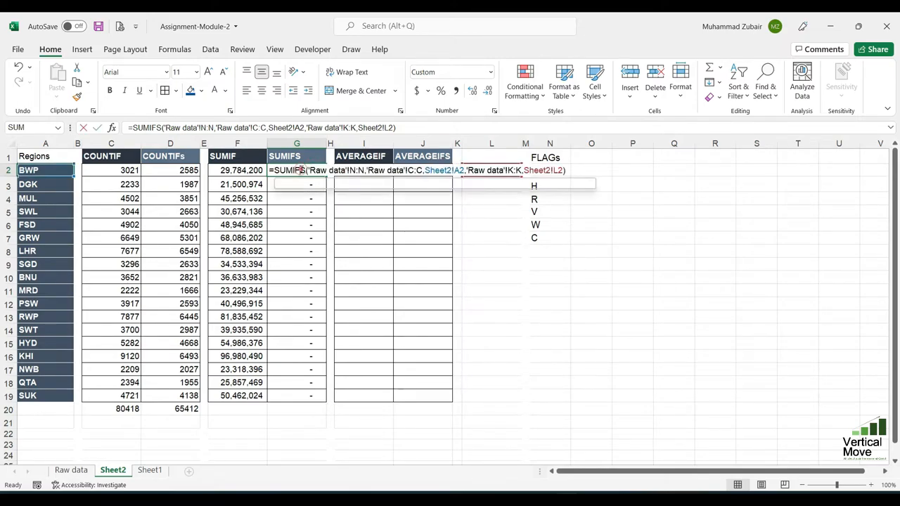
{"action": "left_click", "coordinate": [559, 170]}
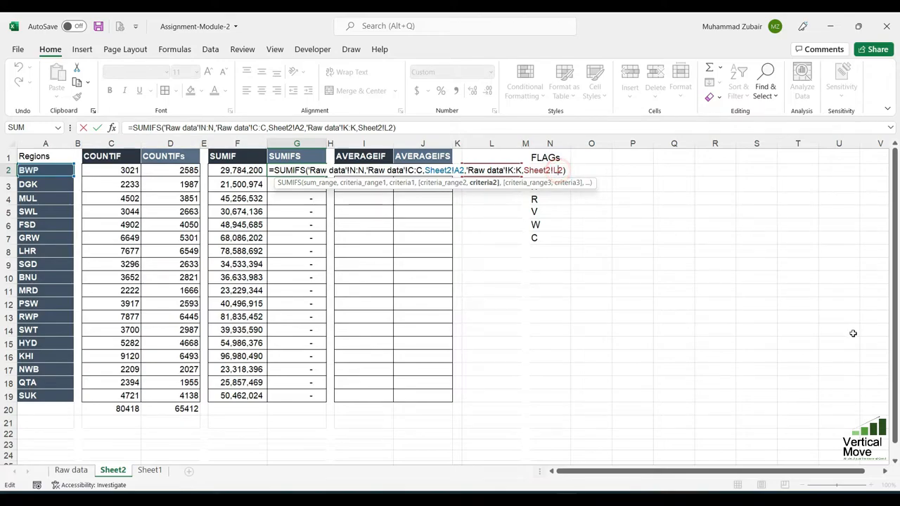
{"action": "key", "text": "F4"}
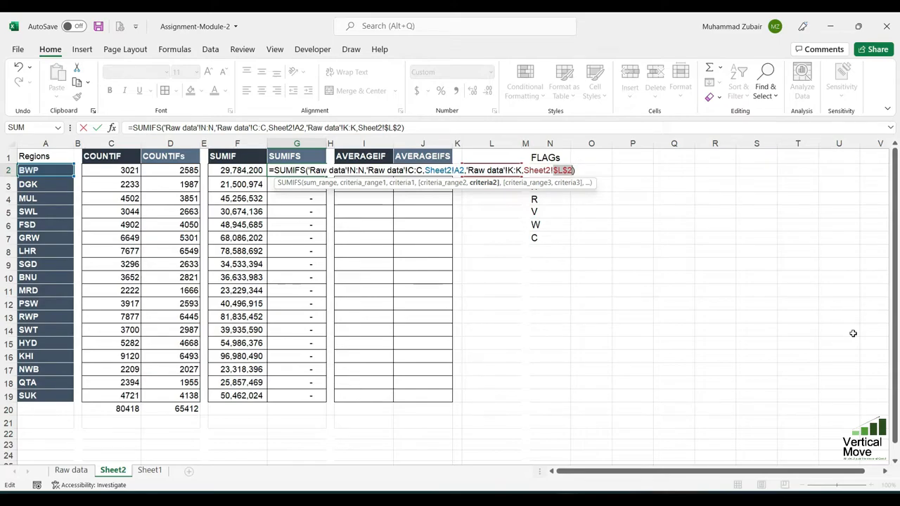
{"action": "key", "text": "Return"}
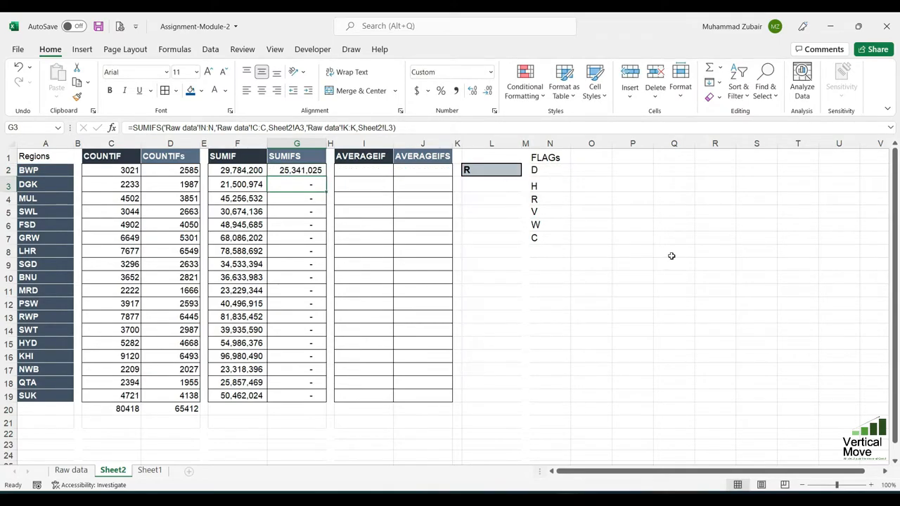
{"action": "left_click", "coordinate": [315, 171]}
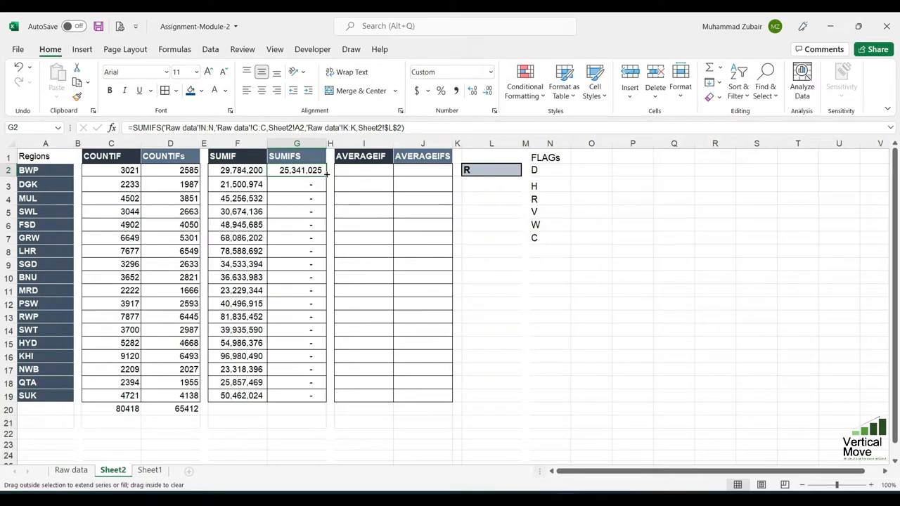
{"action": "double_click", "coordinate": [327, 174]}
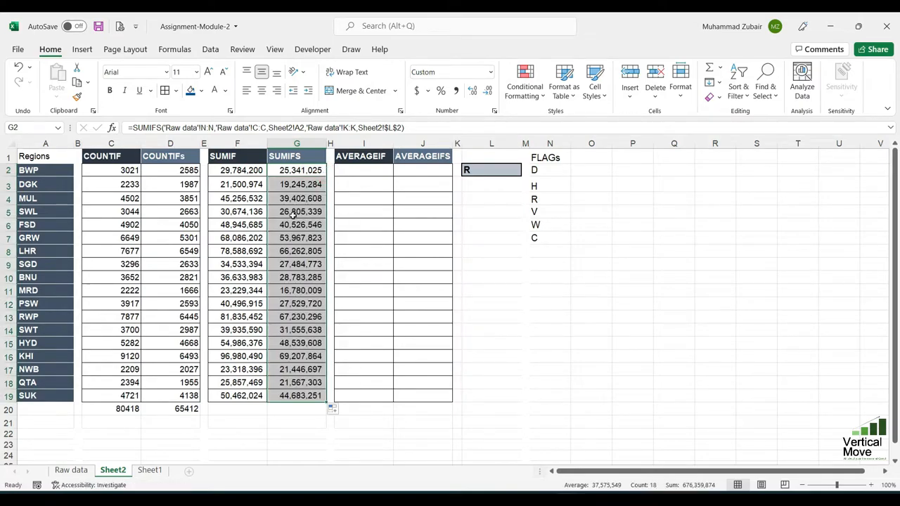
Step: Copy the total formulas from C20:D20 to F20:G20 to total the SUMIF and SUMIFS columns
{"action": "left_click_drag", "start_coordinate": [288, 212], "coordinate": [288, 369]}
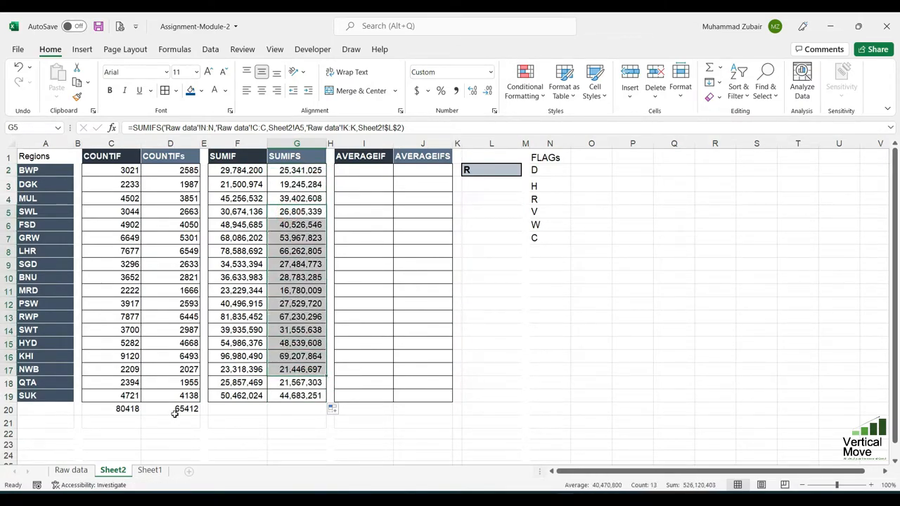
{"action": "left_click_drag", "start_coordinate": [254, 224], "coordinate": [243, 355]}
{"action": "left_click_drag", "start_coordinate": [127, 409], "coordinate": [179, 410]}
{"action": "key", "text": "ctrl+c"}
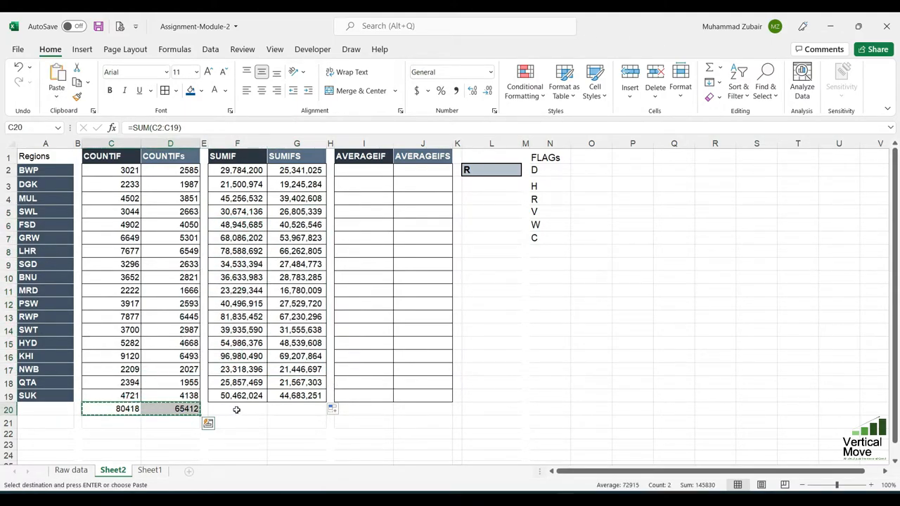
{"action": "left_click", "coordinate": [239, 409]}
{"action": "key", "text": "ctrl+v"}
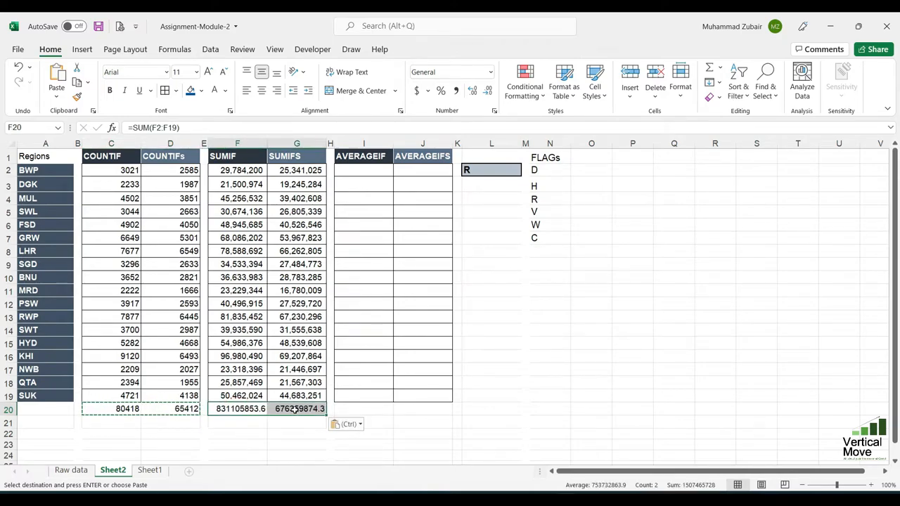
Step: Format the totals in F20:G20 with thousands separators and no decimal places, and check each total's formula
{"action": "left_click", "coordinate": [455, 90]}
{"action": "left_click", "coordinate": [485, 91]}
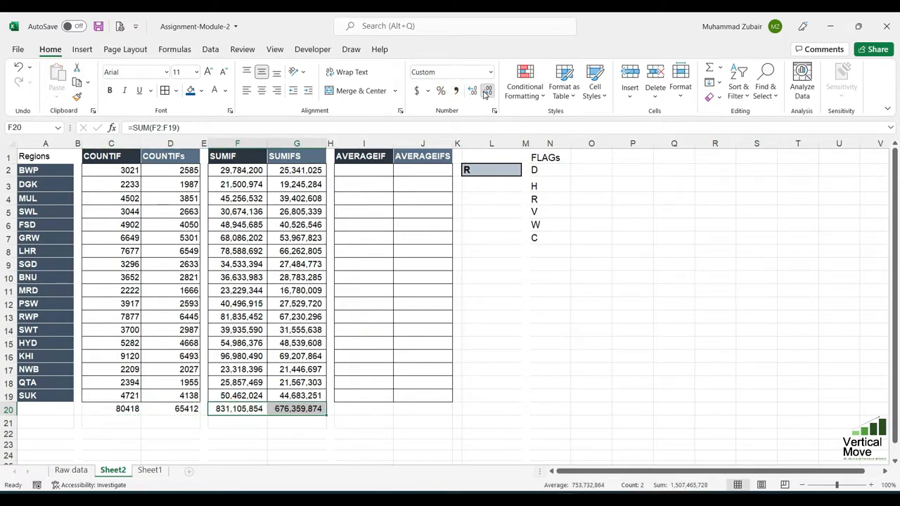
{"action": "left_click", "coordinate": [485, 91]}
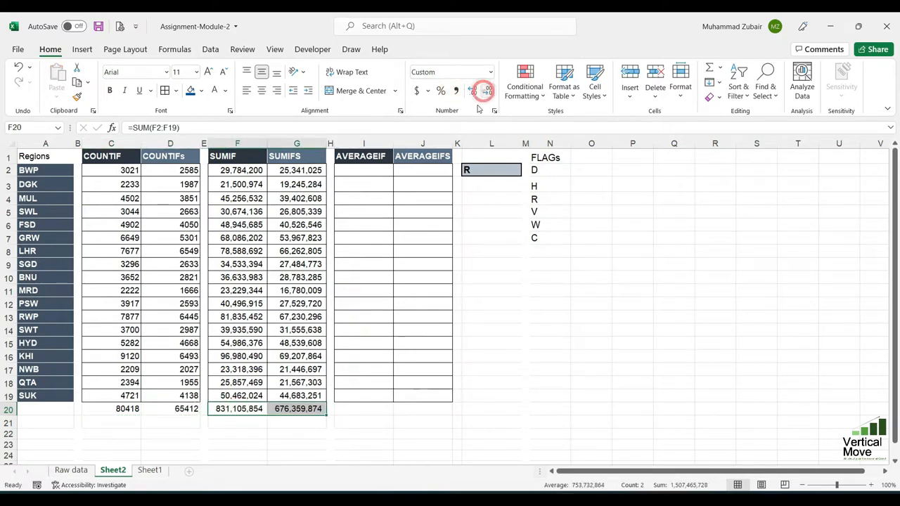
{"action": "left_click", "coordinate": [250, 415]}
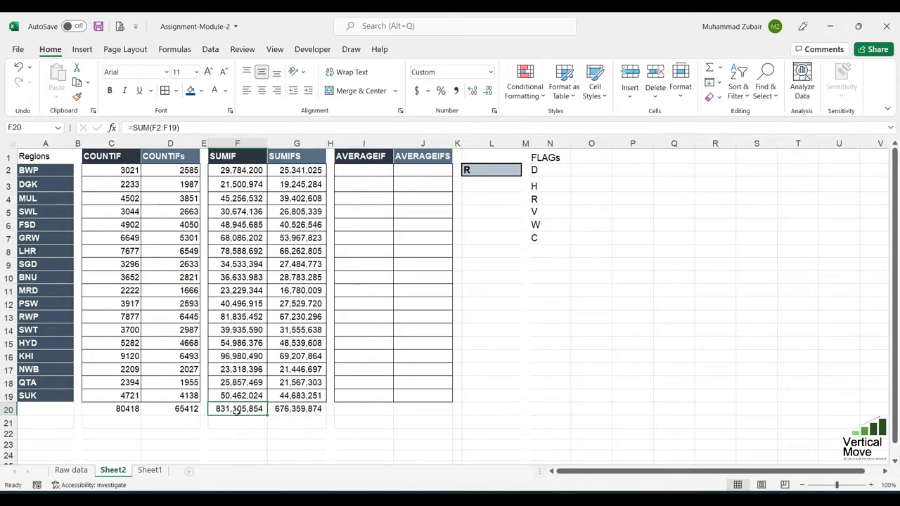
{"action": "left_click", "coordinate": [291, 409]}
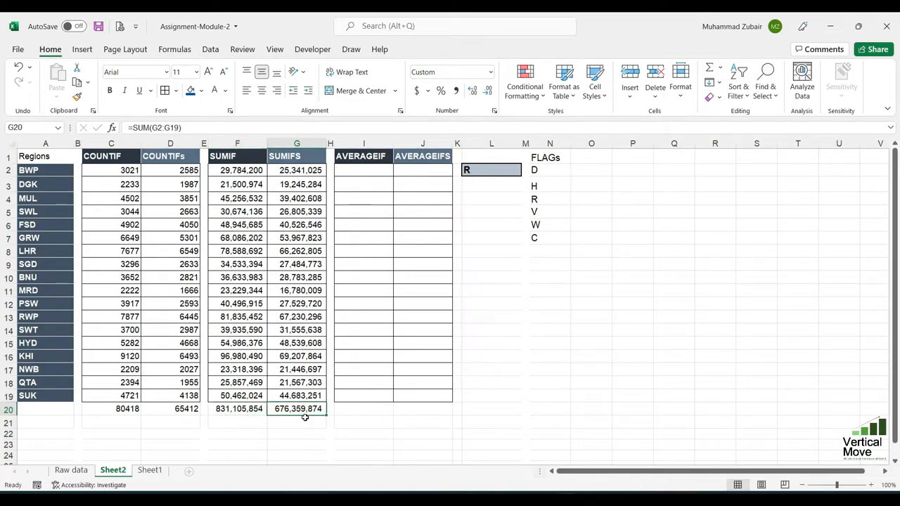
Step: Switch the flag in L2 to H and compare the SUMIFS and SUMIF totals in row 20
{"action": "left_click", "coordinate": [516, 173]}
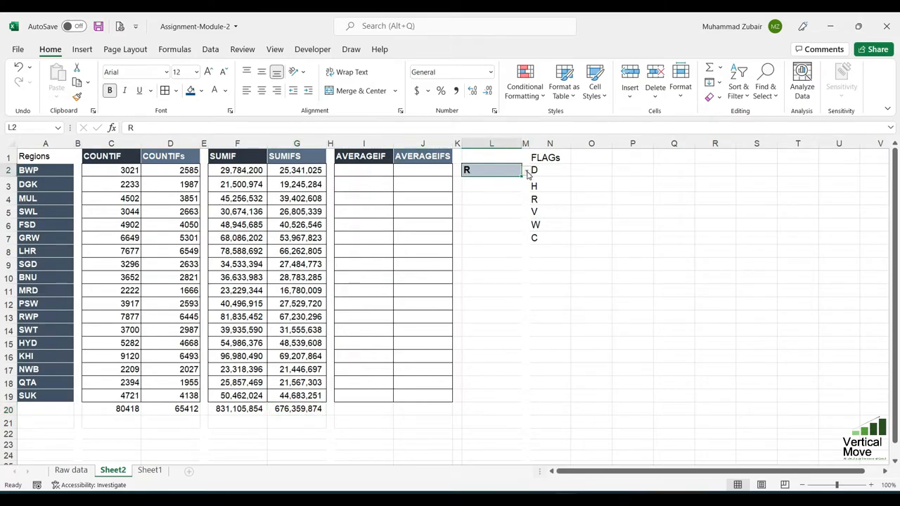
{"action": "left_click", "coordinate": [526, 171]}
{"action": "left_click", "coordinate": [513, 189]}
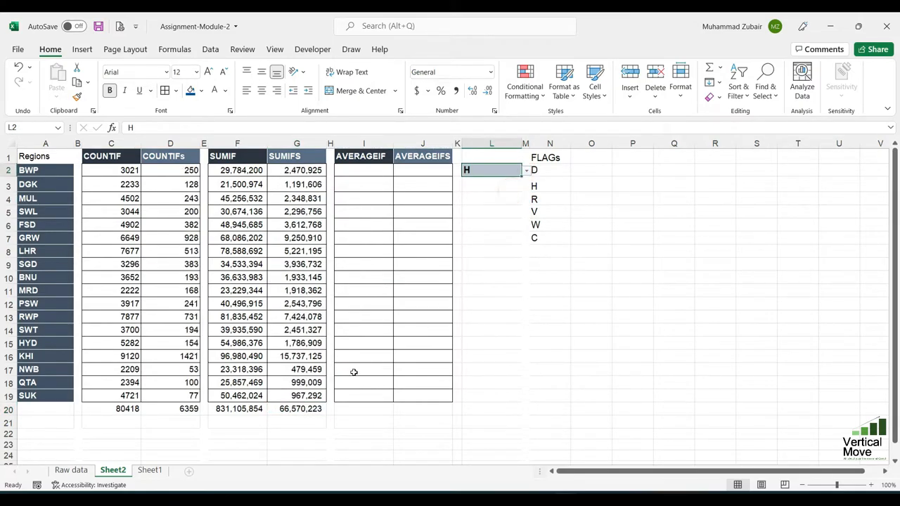
{"action": "left_click", "coordinate": [283, 410]}
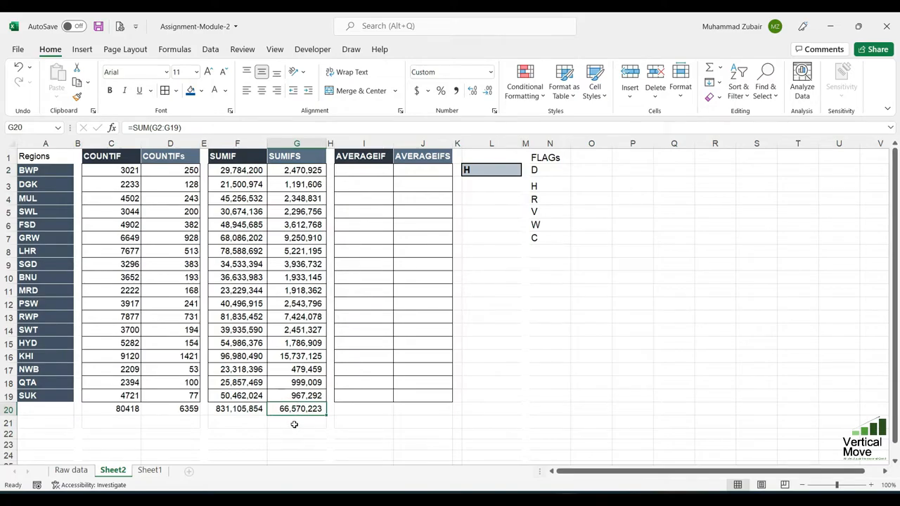
{"action": "left_click", "coordinate": [225, 413]}
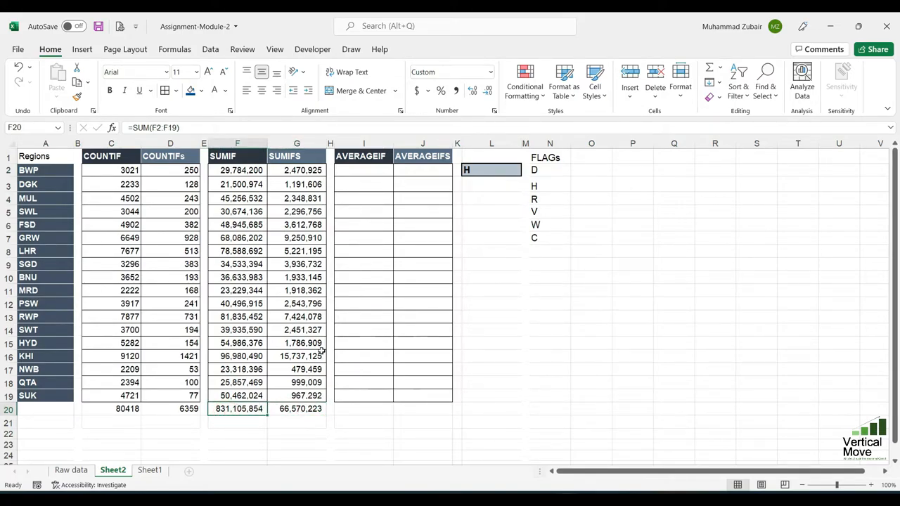
Step: Copy the exact text of F2's SUMIF formula into I2 under AVERAGEIF, keeping its references
{"action": "left_click", "coordinate": [379, 177]}
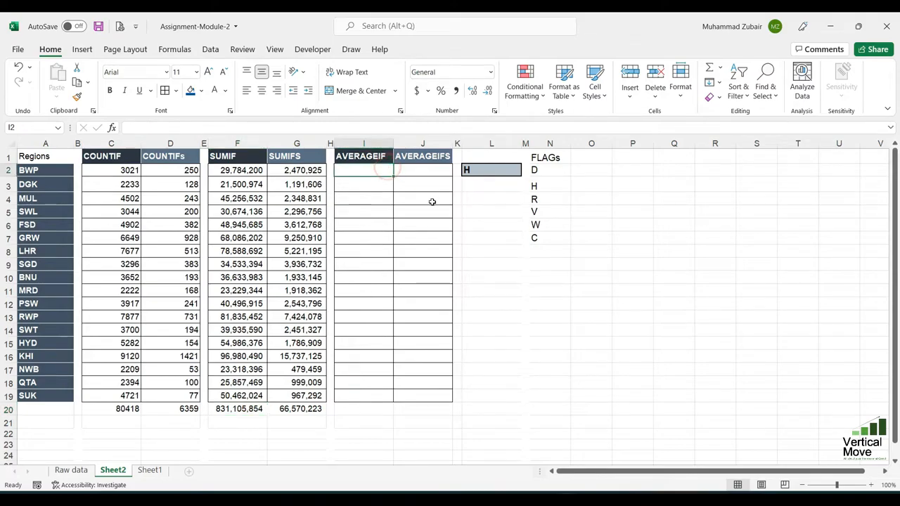
{"action": "left_click", "coordinate": [260, 172]}
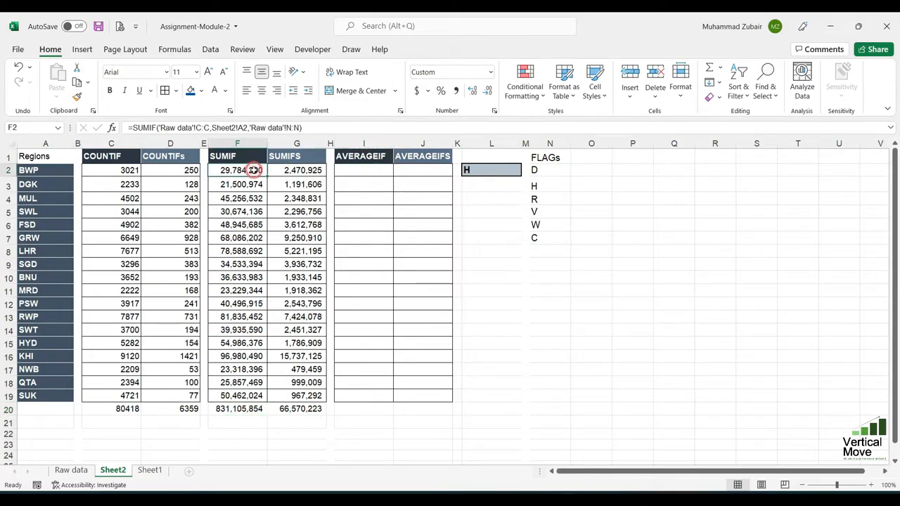
{"action": "left_click_drag", "start_coordinate": [303, 127], "coordinate": [83, 123]}
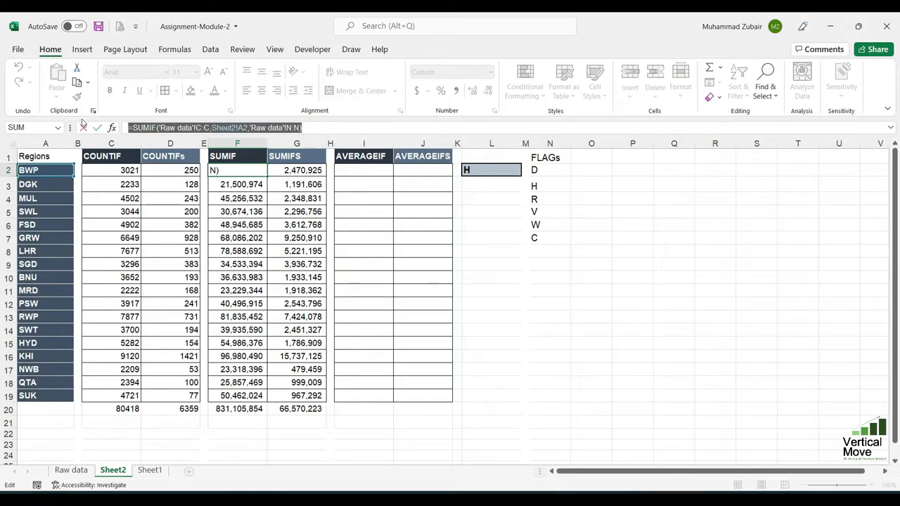
{"action": "key", "text": "ctrl+c"}
{"action": "key", "text": "Return"}
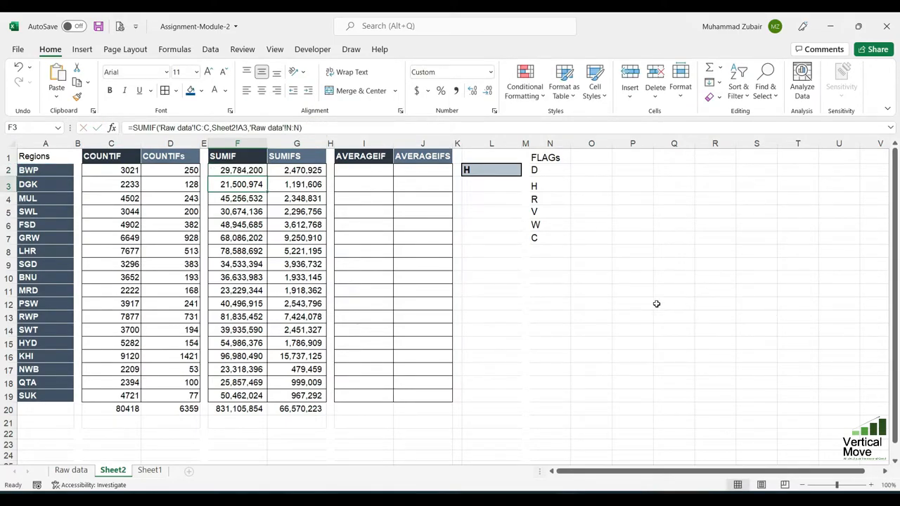
{"action": "left_click", "coordinate": [366, 166]}
{"action": "key", "text": "ctrl+v"}
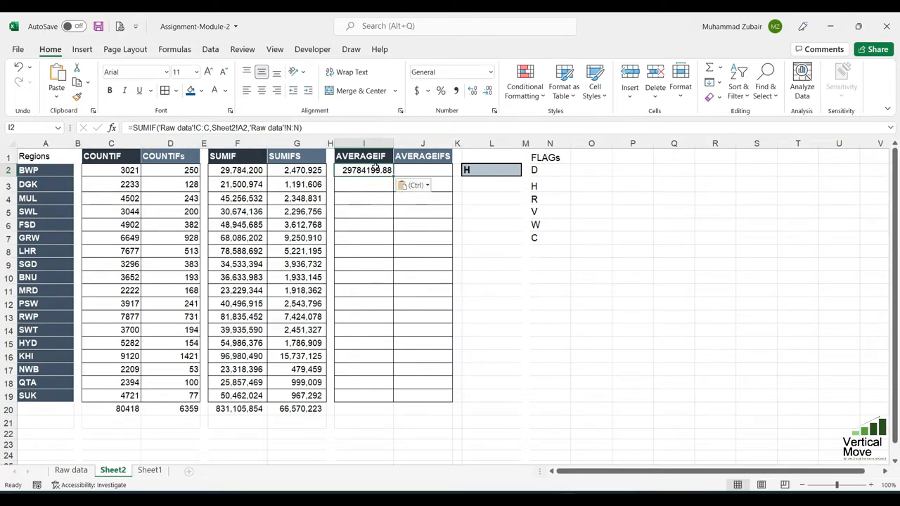
Step: Replace SUMIF with AVERAGEIF in I2's formula, keeping the Raw data columns C and N and the region in A2
{"action": "double_click", "coordinate": [374, 169]}
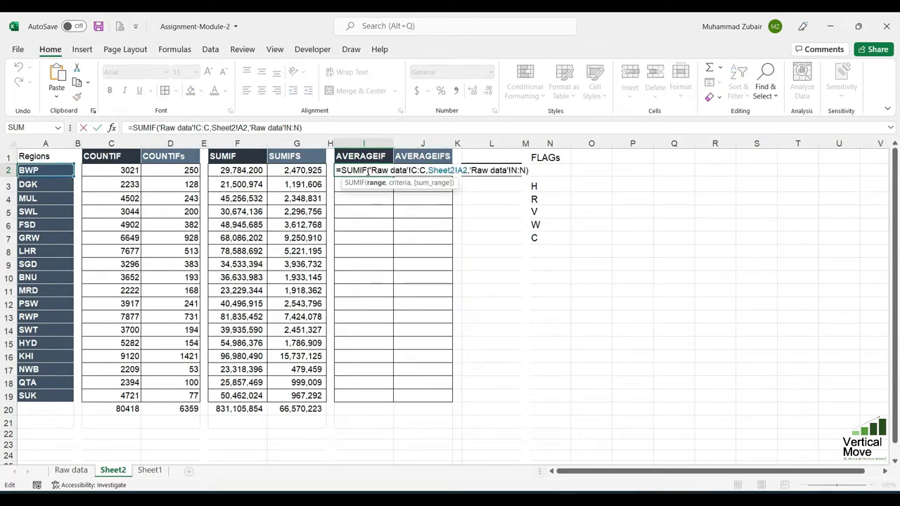
{"action": "left_click_drag", "start_coordinate": [367, 171], "coordinate": [341, 172]}
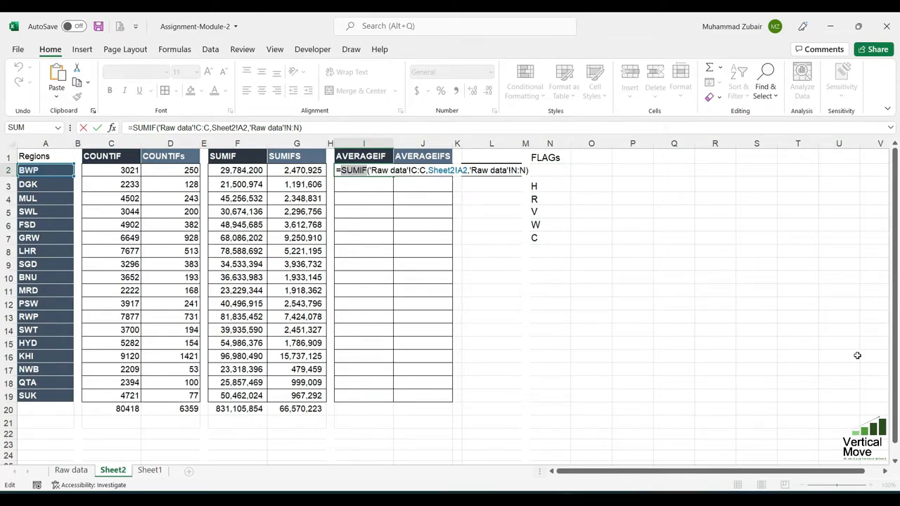
{"action": "type", "text": "Ave"}
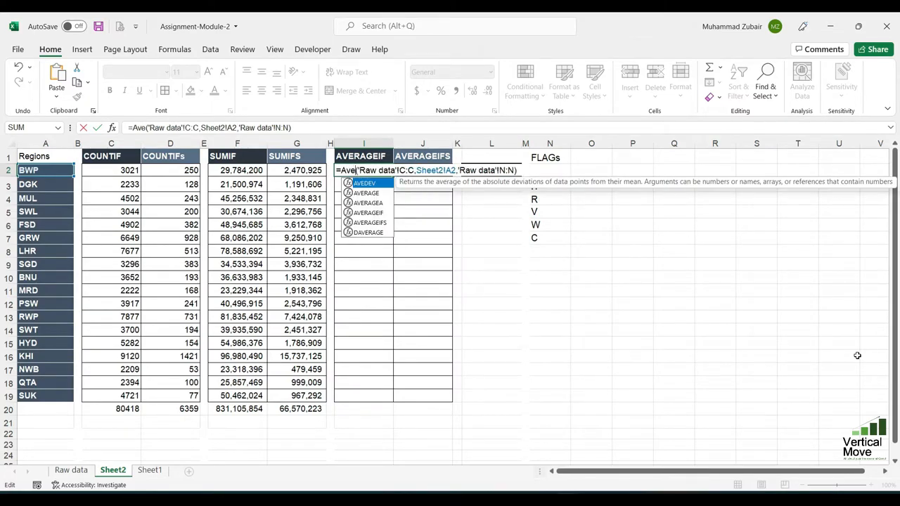
{"action": "type", "text": "rageif"}
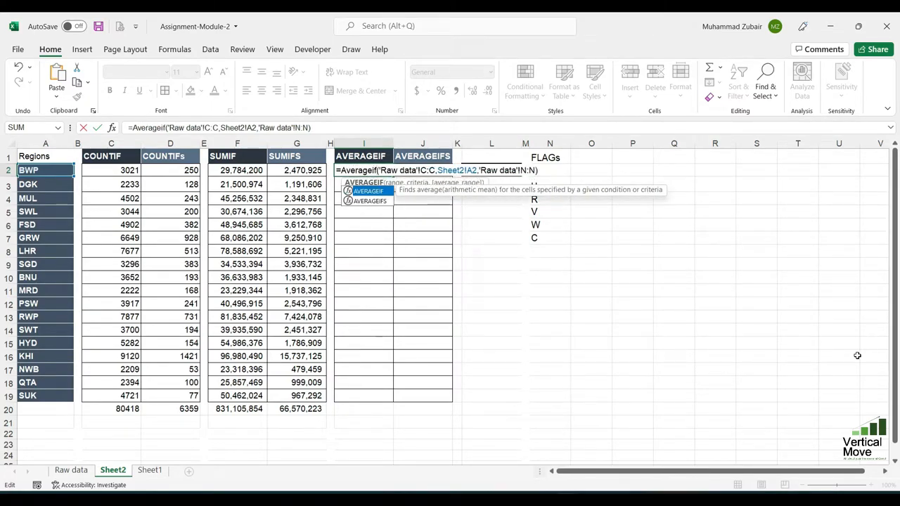
{"action": "key", "text": "ctrl+Return"}
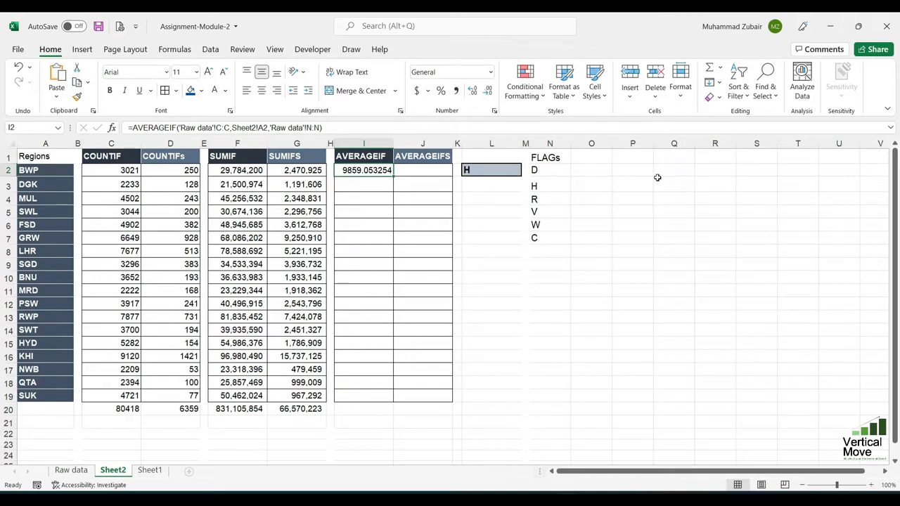
Step: Format the AVERAGEIF result in I2 with thousands separators and no decimal places
{"action": "left_click", "coordinate": [456, 90]}
{"action": "left_click", "coordinate": [487, 90]}
{"action": "left_click", "coordinate": [487, 90]}
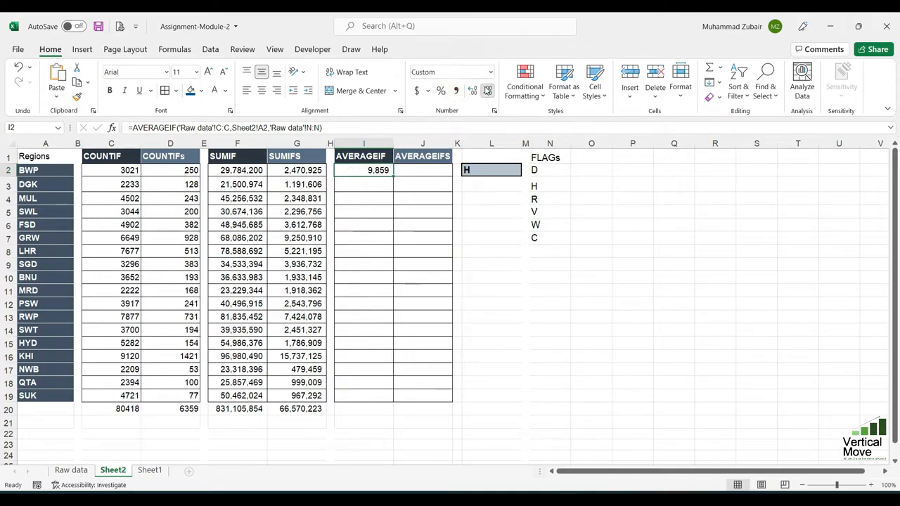
Step: Copy the exact text of G2's SUMIFS formula into J2 under AVERAGEIFS, keeping its references
{"action": "left_click", "coordinate": [251, 171]}
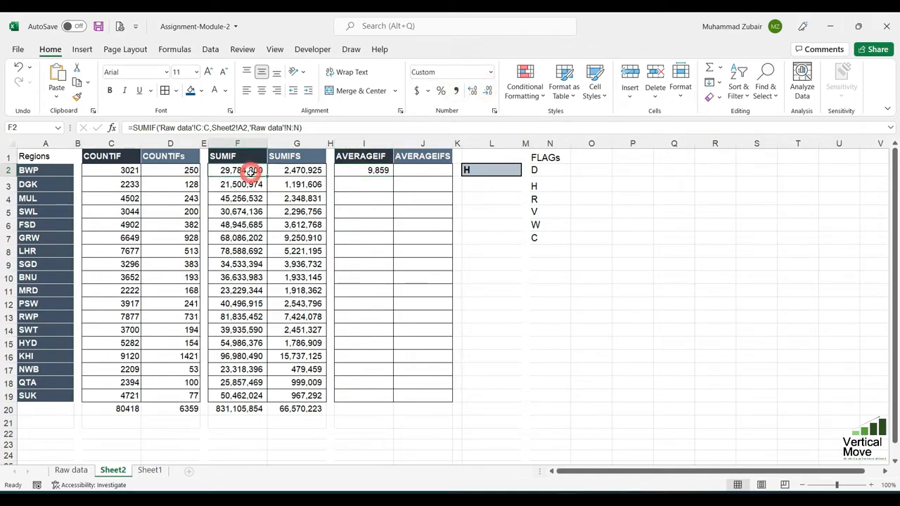
{"action": "left_click", "coordinate": [290, 170]}
{"action": "left_click_drag", "start_coordinate": [406, 127], "coordinate": [113, 130]}
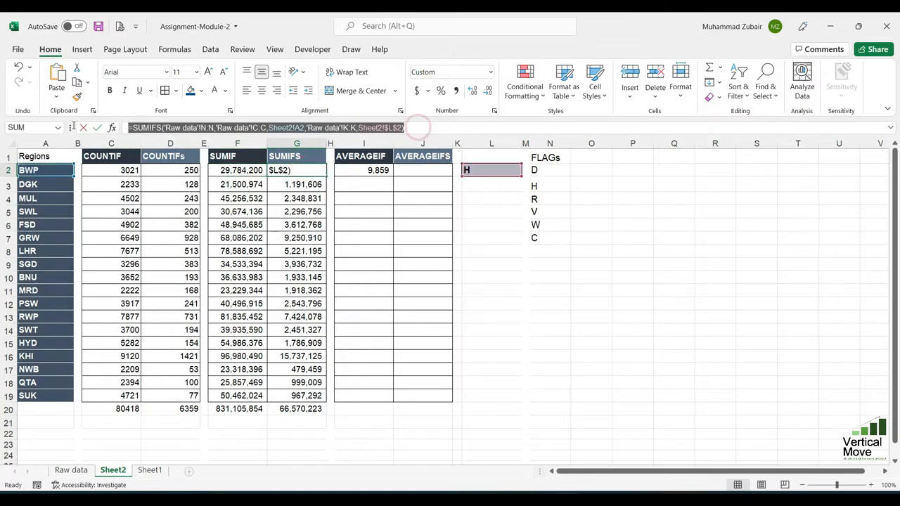
{"action": "key", "text": "Escape"}
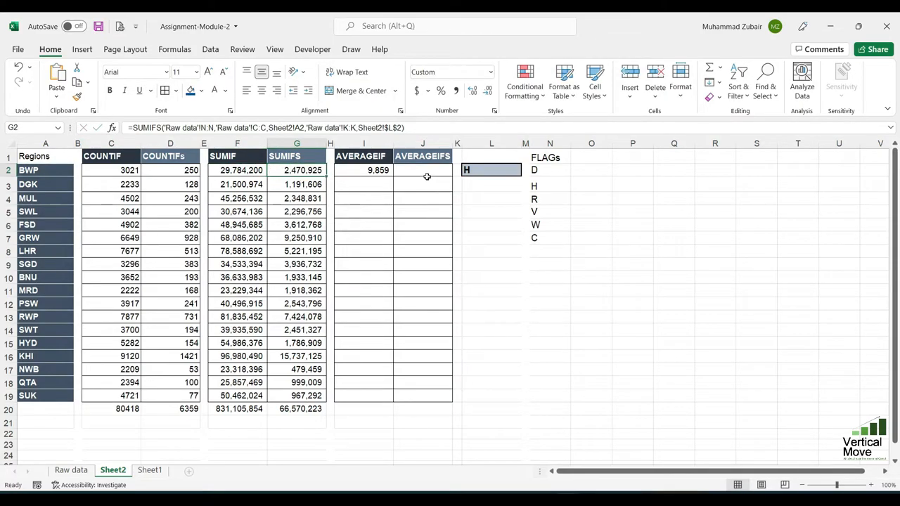
{"action": "left_click", "coordinate": [429, 171]}
{"action": "key", "text": "ctrl+v"}
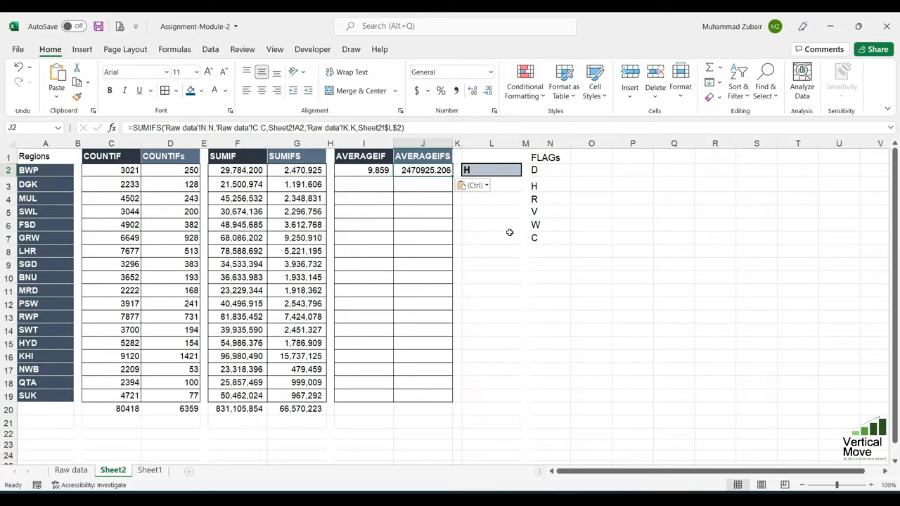
Step: Change the function in J2's formula from SUMIFS to AVERAGEIFS, keeping all ranges and criteria
{"action": "double_click", "coordinate": [405, 170]}
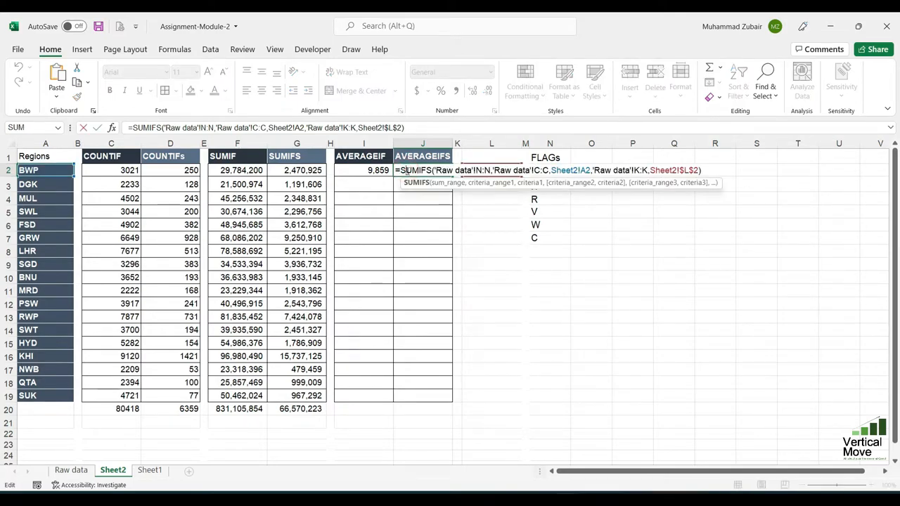
{"action": "left_click_drag", "start_coordinate": [401, 170], "coordinate": [420, 170]}
{"action": "type", "text": "AVERAGE"}
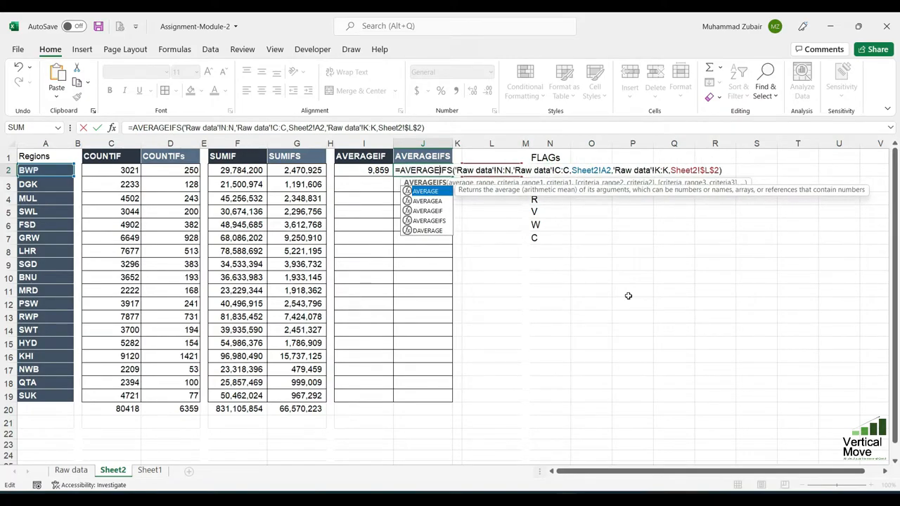
{"action": "key", "text": "ctrl+Return"}
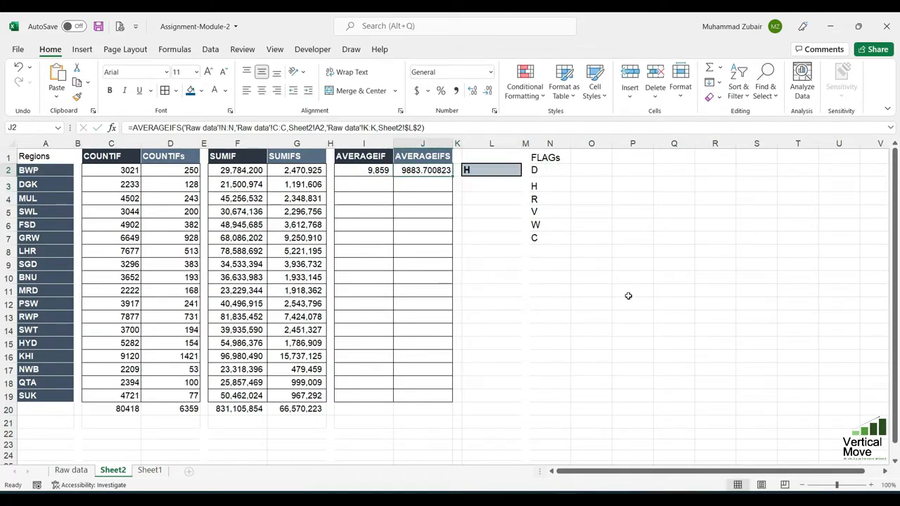
Step: Format J2 with thousands separators and no decimals, and fill the I2:J2 formulas down to row 19
{"action": "left_click", "coordinate": [455, 91]}
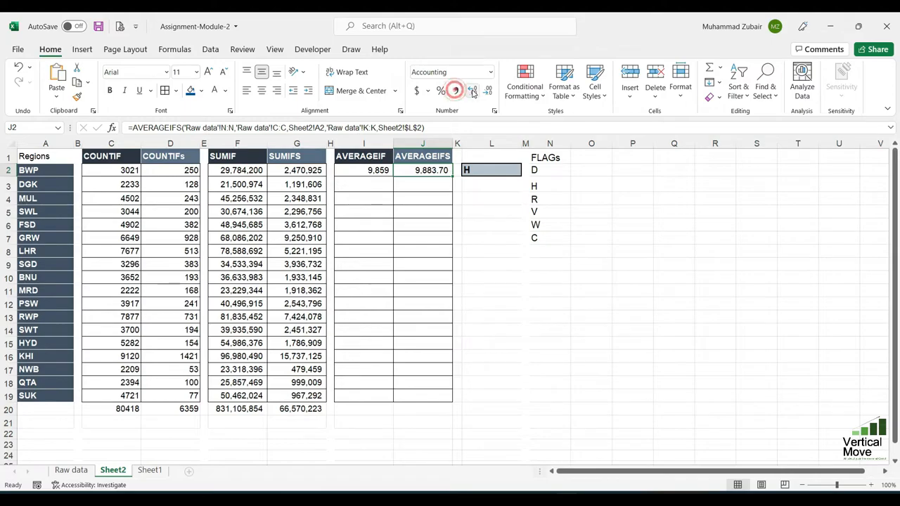
{"action": "left_click", "coordinate": [487, 90]}
{"action": "left_click", "coordinate": [487, 91]}
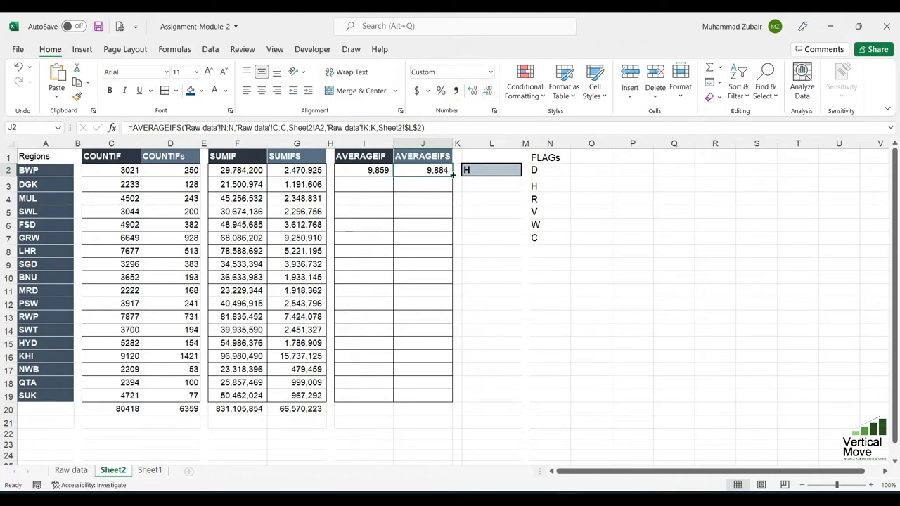
{"action": "left_click_drag", "start_coordinate": [383, 170], "coordinate": [438, 401]}
Step: Set the flag in L2 to R and review the AVERAGEIF, AVERAGEIFS and SUMIFS columns in rows 2 to 19
{"action": "left_click", "coordinate": [487, 171]}
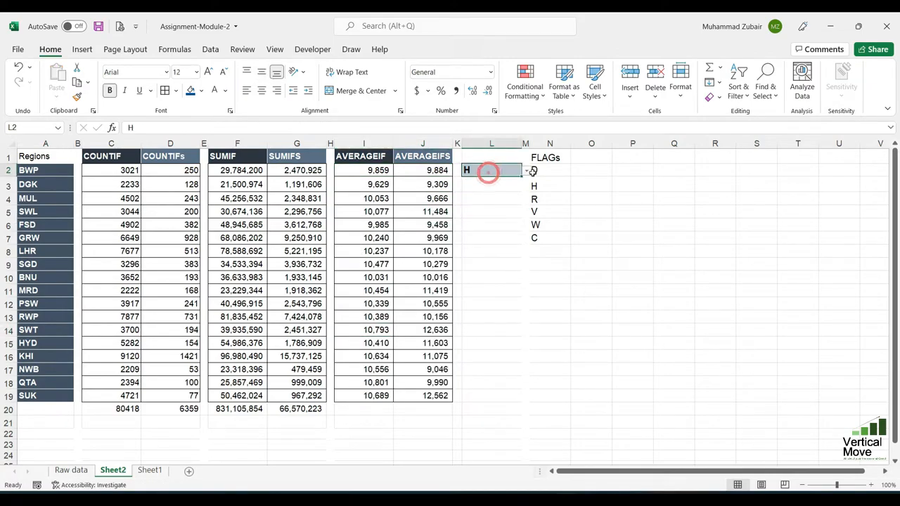
{"action": "left_click", "coordinate": [526, 170]}
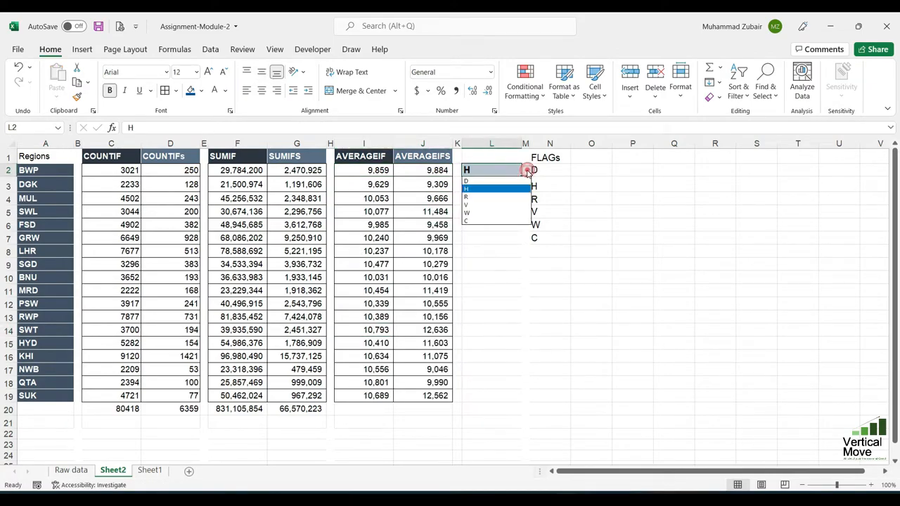
{"action": "left_click", "coordinate": [486, 197]}
{"action": "left_click_drag", "start_coordinate": [380, 170], "coordinate": [373, 395]}
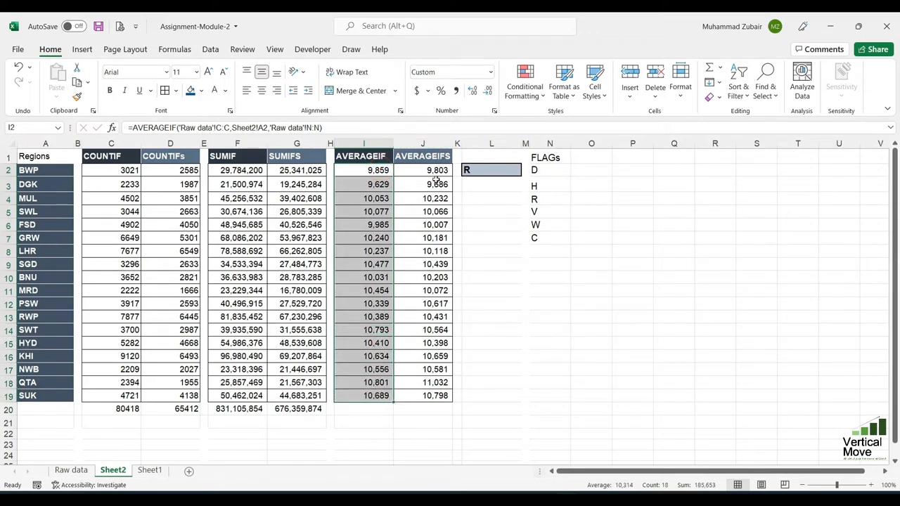
{"action": "left_click_drag", "start_coordinate": [436, 169], "coordinate": [424, 396]}
{"action": "left_click_drag", "start_coordinate": [297, 169], "coordinate": [298, 396]}
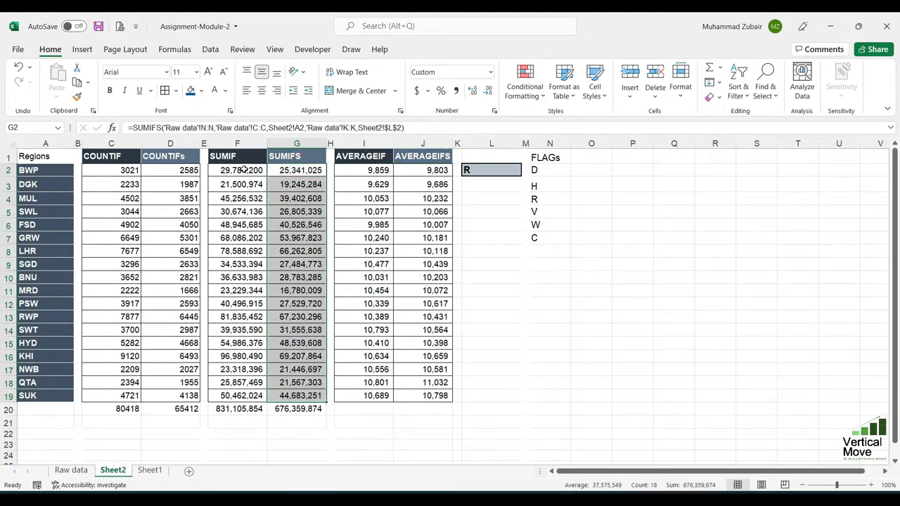
Step: Examine the SUMIF, COUNTIF and COUNTIFS results in rows 2 to 19, the COUNTIF total, and the formula headings in row 1
{"action": "left_click_drag", "start_coordinate": [241, 170], "coordinate": [239, 396]}
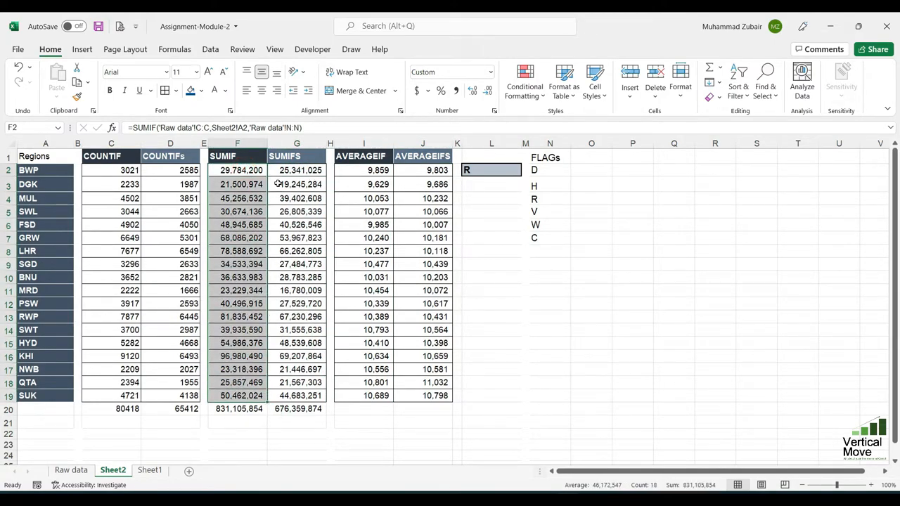
{"action": "left_click_drag", "start_coordinate": [182, 170], "coordinate": [186, 237]}
{"action": "left_click", "coordinate": [116, 175]}
{"action": "key", "text": "ctrl+Down"}
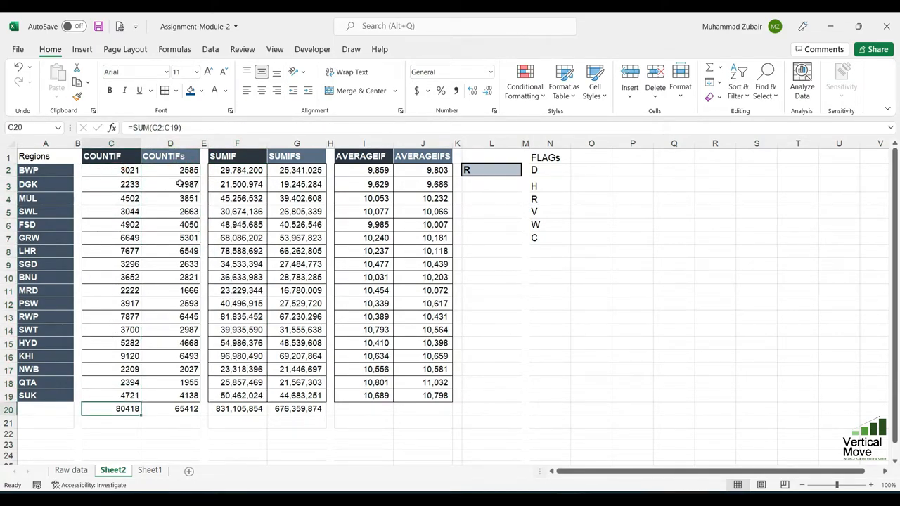
{"action": "left_click_drag", "start_coordinate": [186, 170], "coordinate": [170, 293]}
{"action": "left_click_drag", "start_coordinate": [166, 350], "coordinate": [169, 397]}
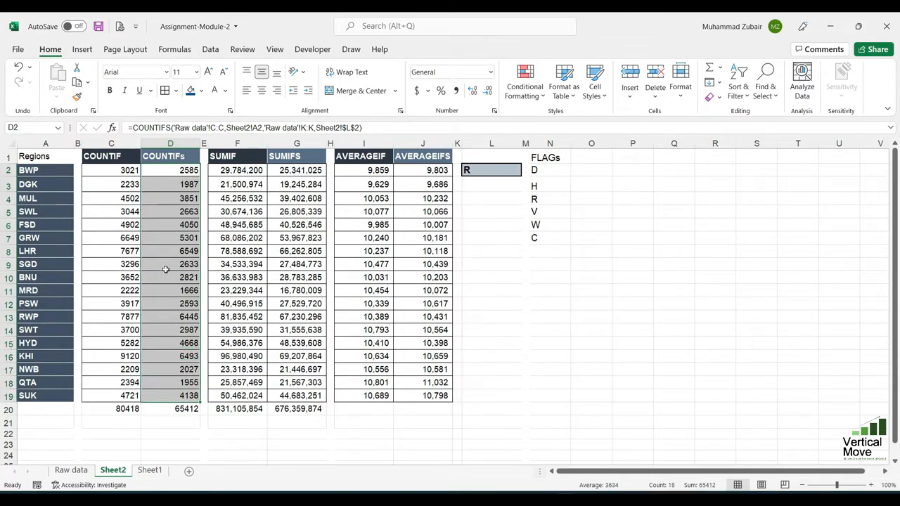
{"action": "left_click", "coordinate": [273, 239]}
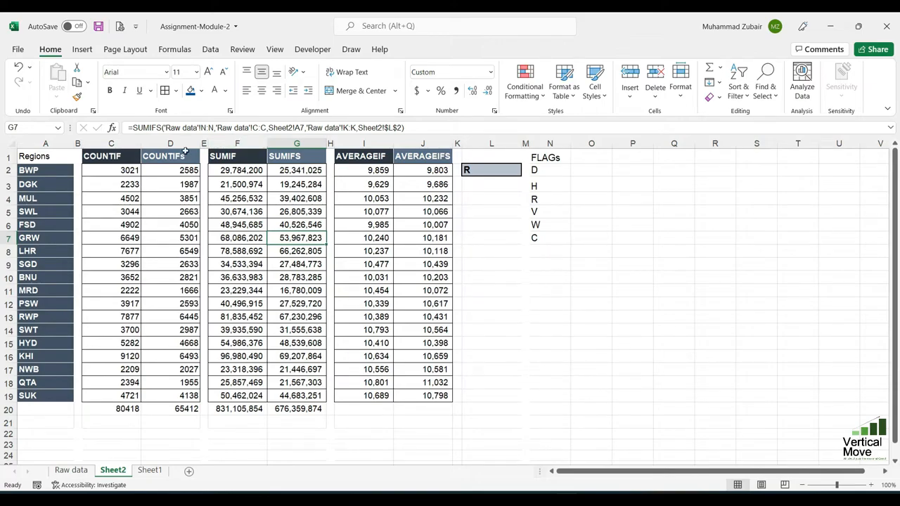
{"action": "left_click_drag", "start_coordinate": [103, 151], "coordinate": [450, 147]}
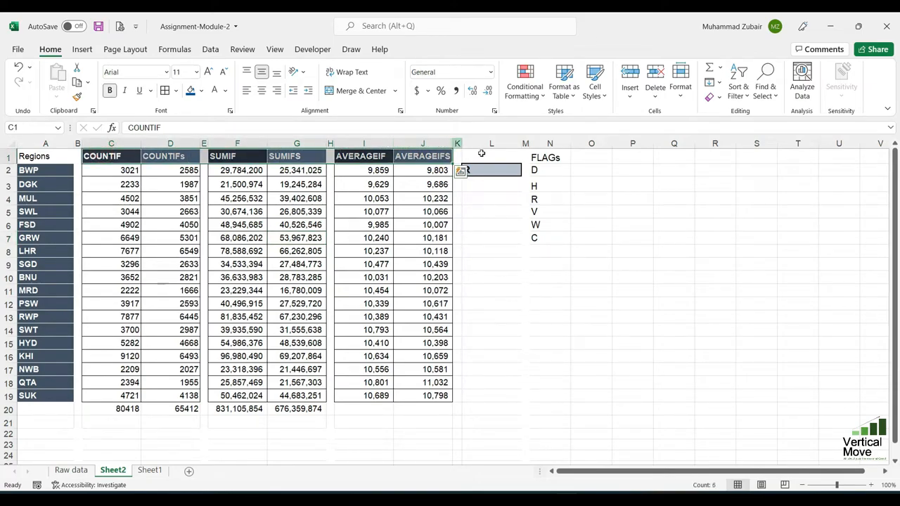
{"action": "left_click", "coordinate": [258, 224]}
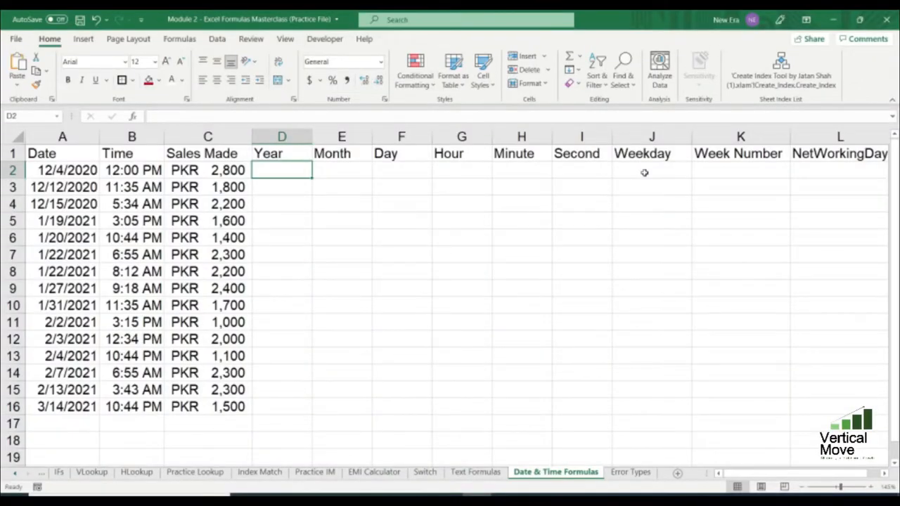
Step: Examine the Date & Time Formulas sheet's headings and first data row, from Date across to NetWorkingDay
{"action": "key", "text": "Left"}
{"action": "key", "text": "Left"}
{"action": "key", "text": "Left"}
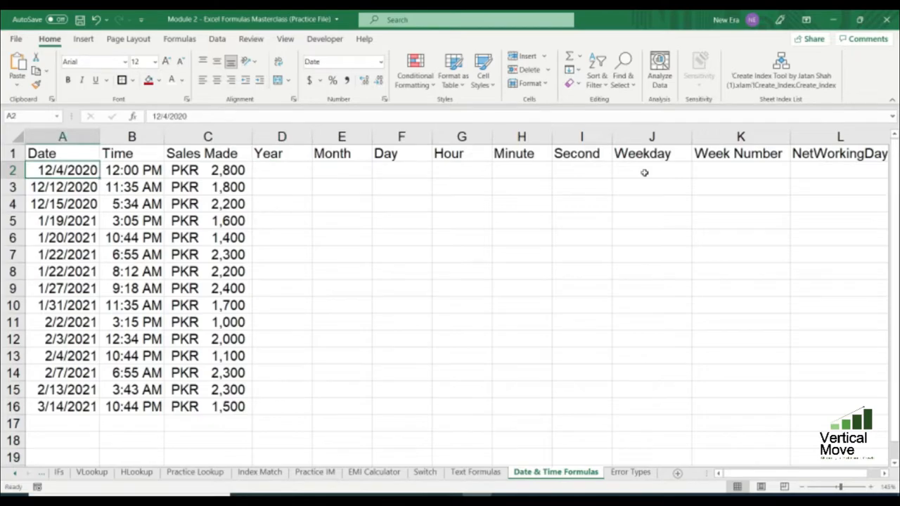
{"action": "key", "text": "Up"}
{"action": "key", "text": "Right"}
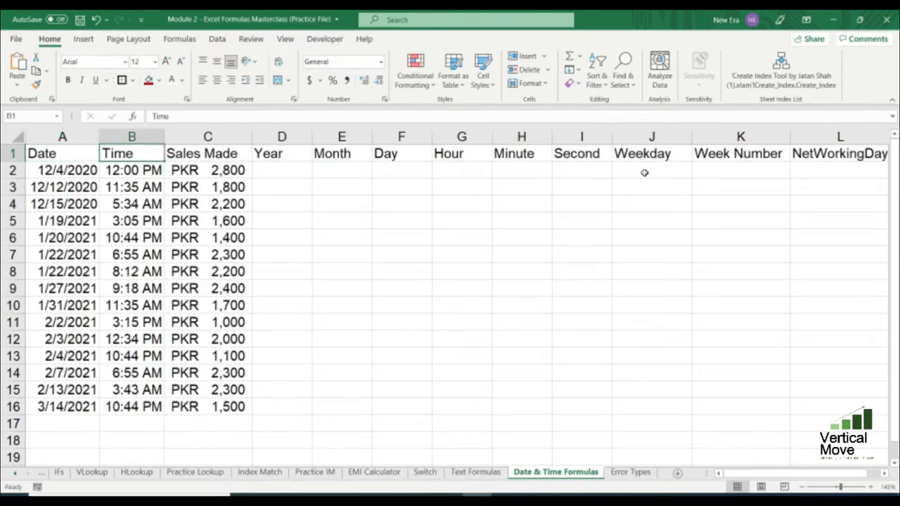
{"action": "key", "text": "Right"}
{"action": "key", "text": "Right"}
{"action": "key", "text": "Right"}
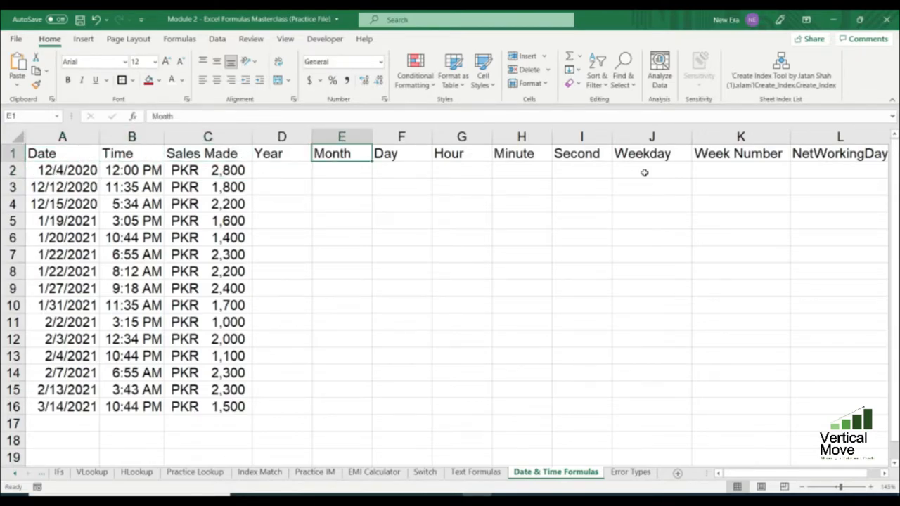
{"action": "key", "text": "Left"}
{"action": "key", "text": "Down"}
{"action": "key", "text": "Left"}
{"action": "key", "text": "Left"}
{"action": "key", "text": "Left"}
{"action": "key", "text": "Right"}
{"action": "key", "text": "Right"}
{"action": "key", "text": "Right"}
{"action": "key", "text": "Right"}
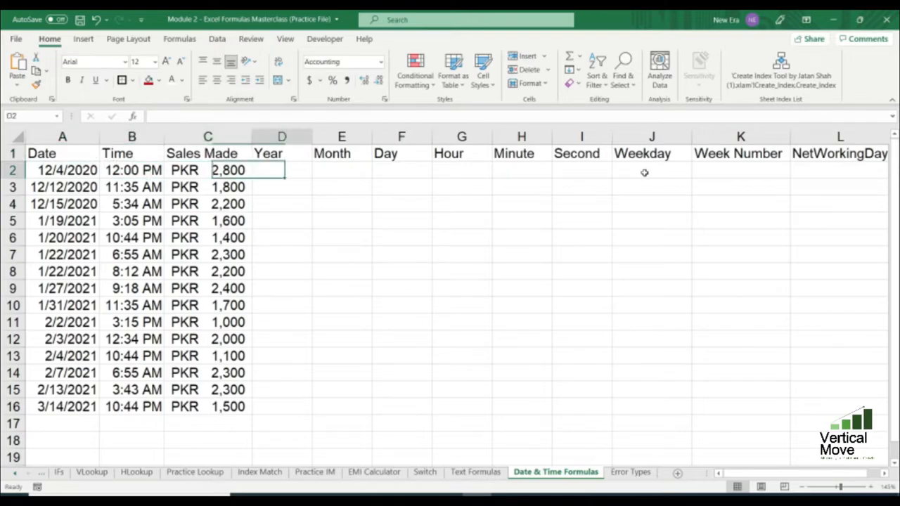
{"action": "key", "text": "Right"}
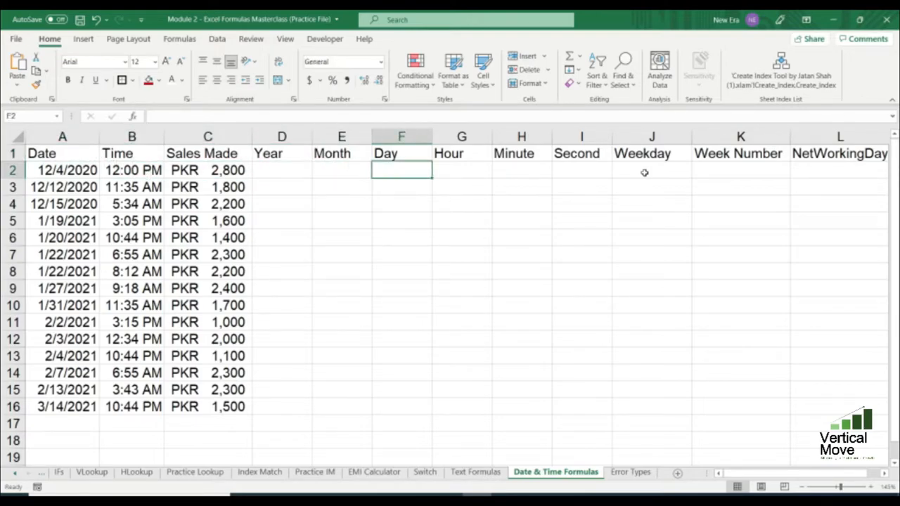
{"action": "key", "text": "Right"}
{"action": "key", "text": "Right"}
{"action": "key", "text": "Right"}
{"action": "key", "text": "Right"}
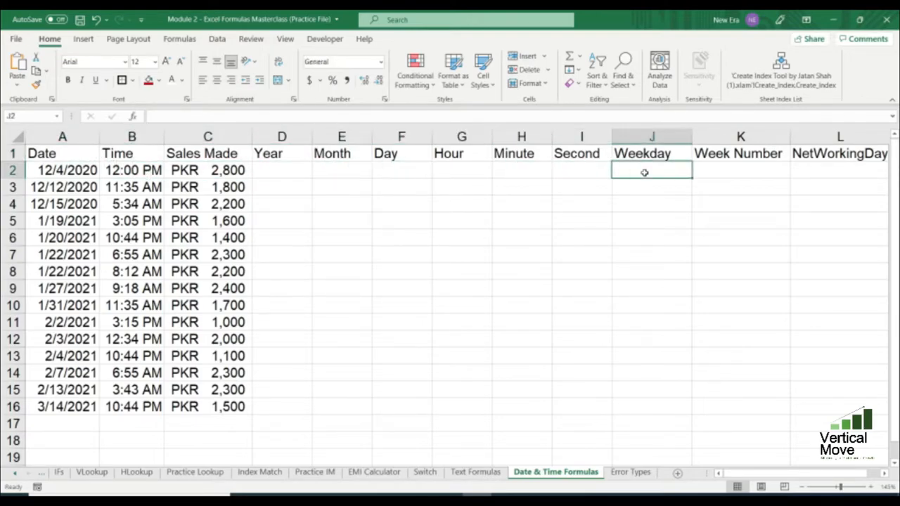
{"action": "key", "text": "Right"}
{"action": "key", "text": "Right"}
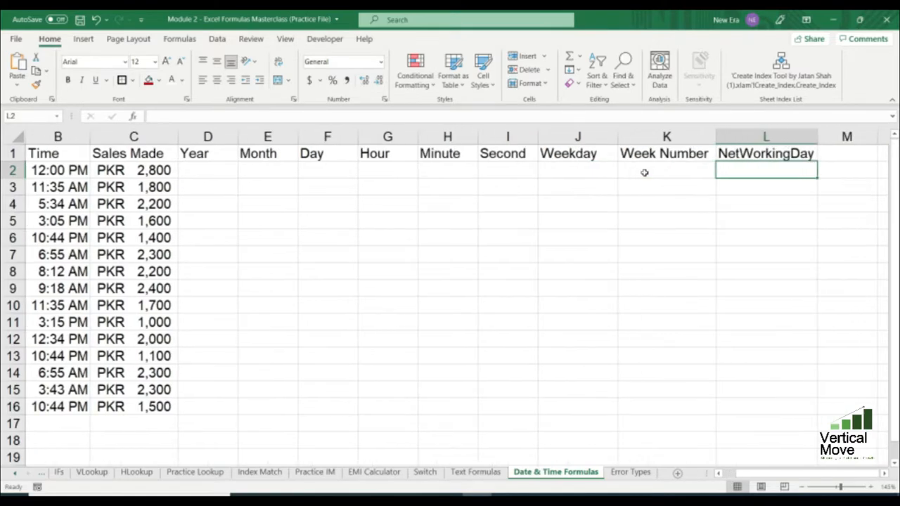
{"action": "key", "text": "Left"}
{"action": "key", "text": "Left"}
{"action": "key", "text": "Left"}
{"action": "key", "text": "Left"}
{"action": "key", "text": "Left"}
{"action": "key", "text": "Left"}
{"action": "key", "text": "Left"}
{"action": "key", "text": "Left"}
{"action": "key", "text": "Left"}
{"action": "key", "text": "Left"}
{"action": "key", "text": "Left"}
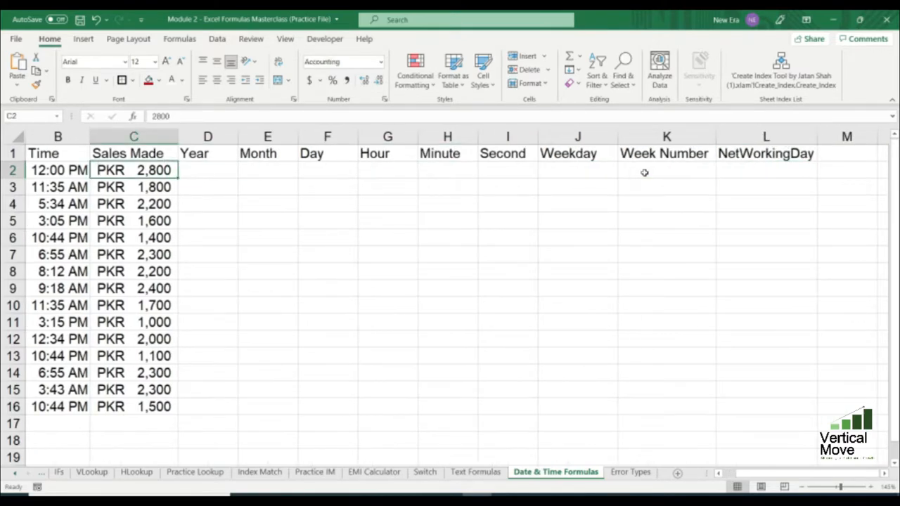
{"action": "key", "text": "Right"}
{"action": "key", "text": "Right"}
{"action": "key", "text": "Right"}
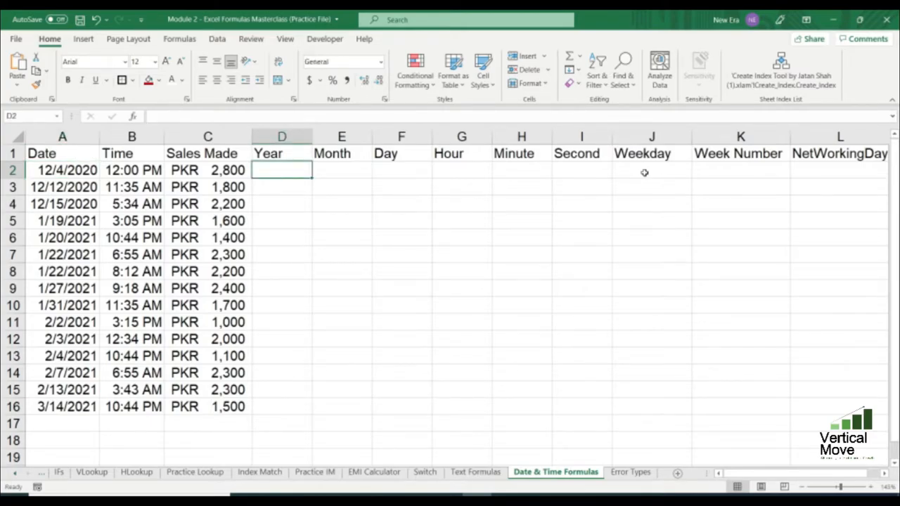
Step: Examine the date values in A2:A16 and return to the first cell under Year
{"action": "key", "text": "Left"}
{"action": "key", "text": "Left"}
{"action": "key", "text": "Left"}
{"action": "key", "text": "ctrl+shift+Down"}
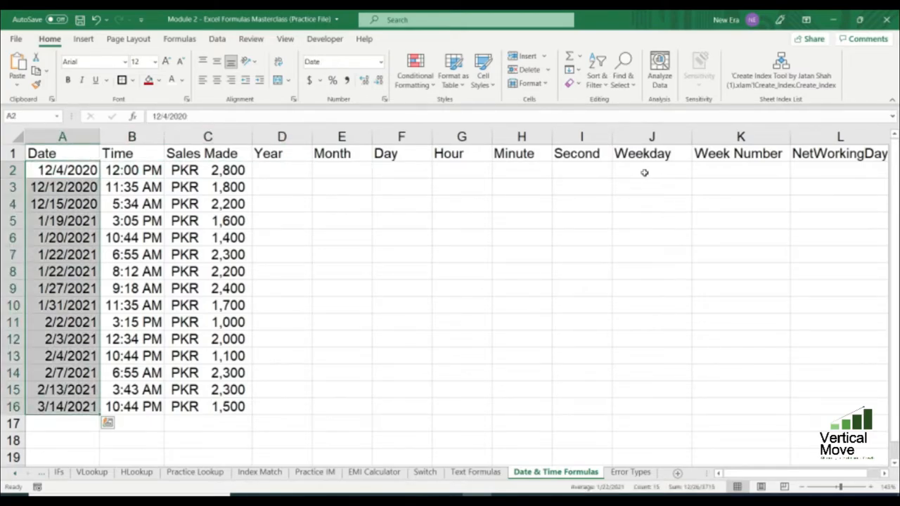
{"action": "key", "text": "Left"}
{"action": "key", "text": "Right"}
{"action": "key", "text": "Right"}
{"action": "key", "text": "Right"}
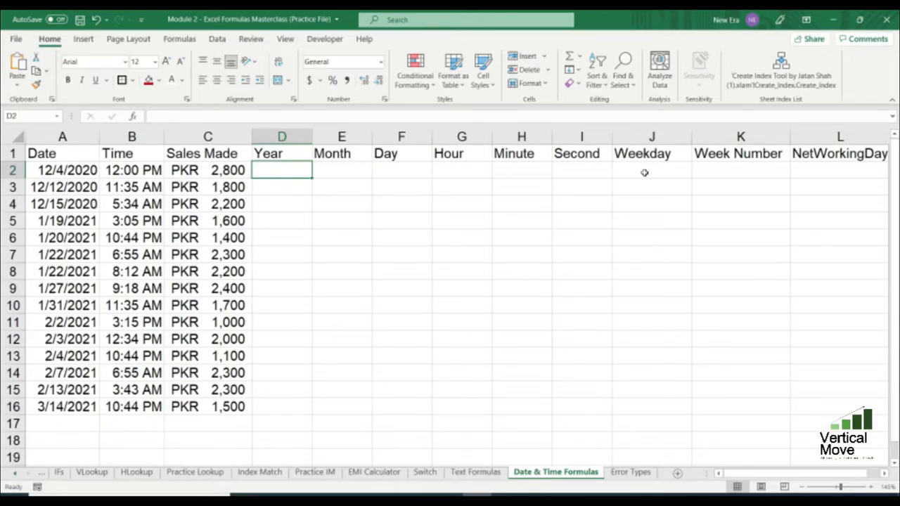
Step: Enter =YEAR(A2) in D2 to extract the year from the first date
{"action": "type", "text": "=year"}
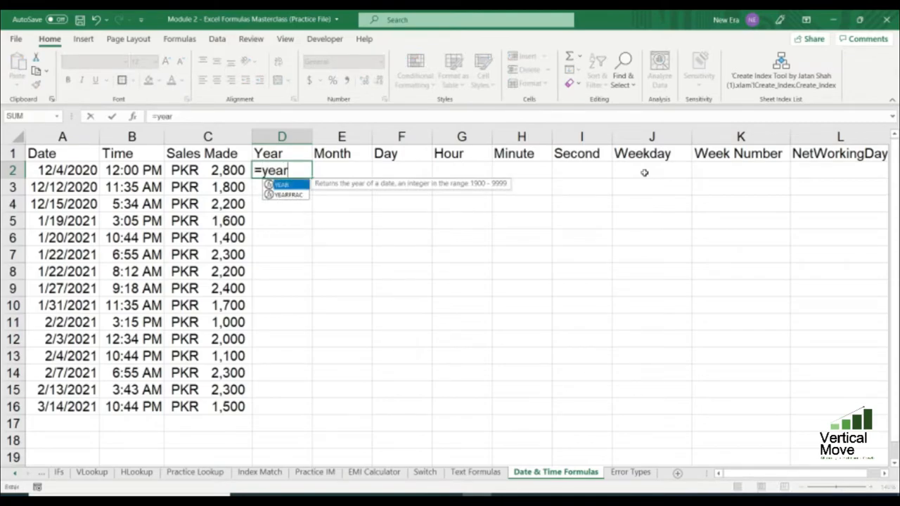
{"action": "type", "text": "("}
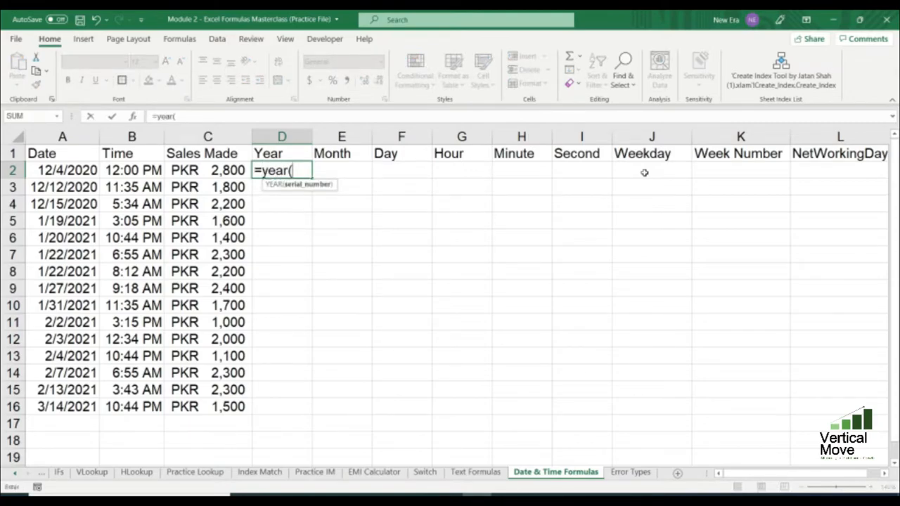
{"action": "key", "text": "BackSpace"}
{"action": "key", "text": "Tab"}
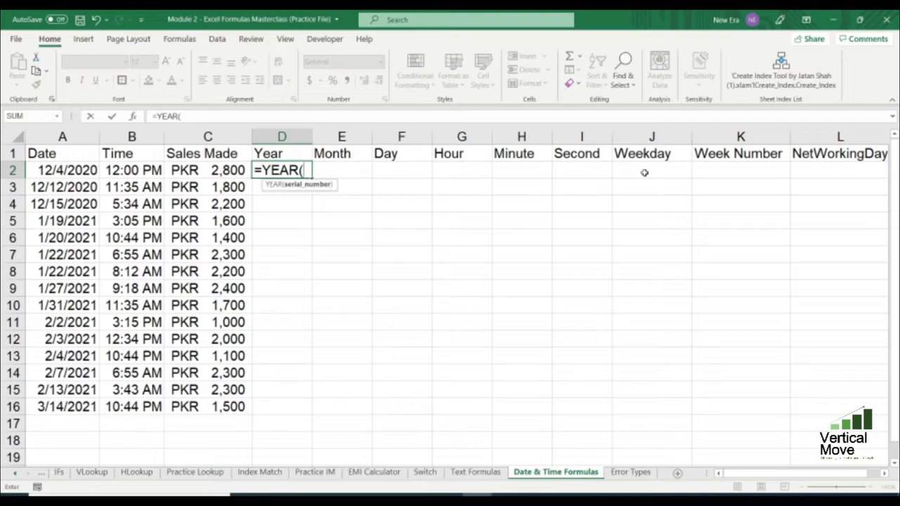
{"action": "key", "text": "Left"}
{"action": "key", "text": "Left"}
{"action": "key", "text": "Left"}
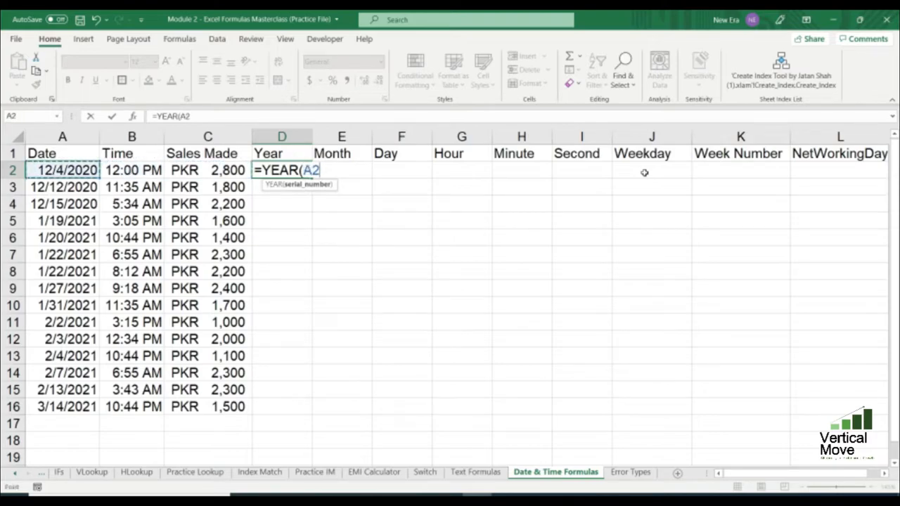
{"action": "type", "text": ")"}
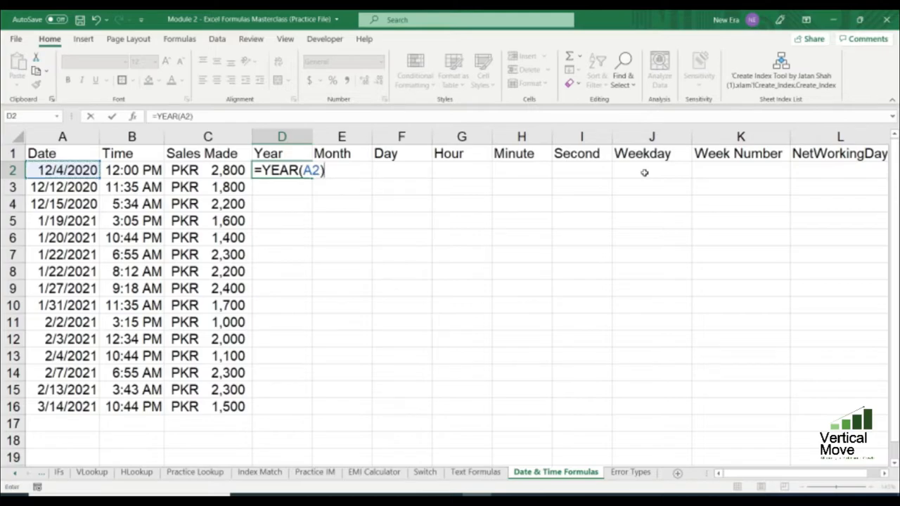
{"action": "key", "text": "Return"}
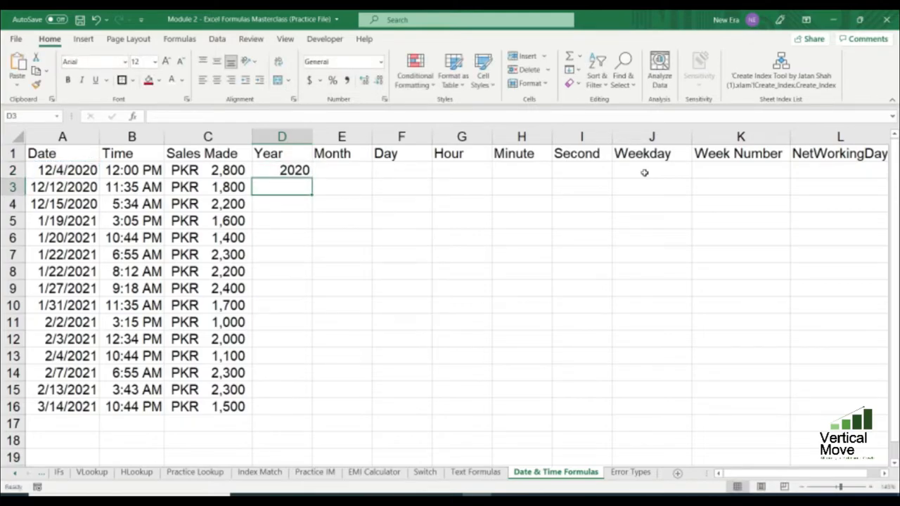
{"action": "key", "text": "Up"}
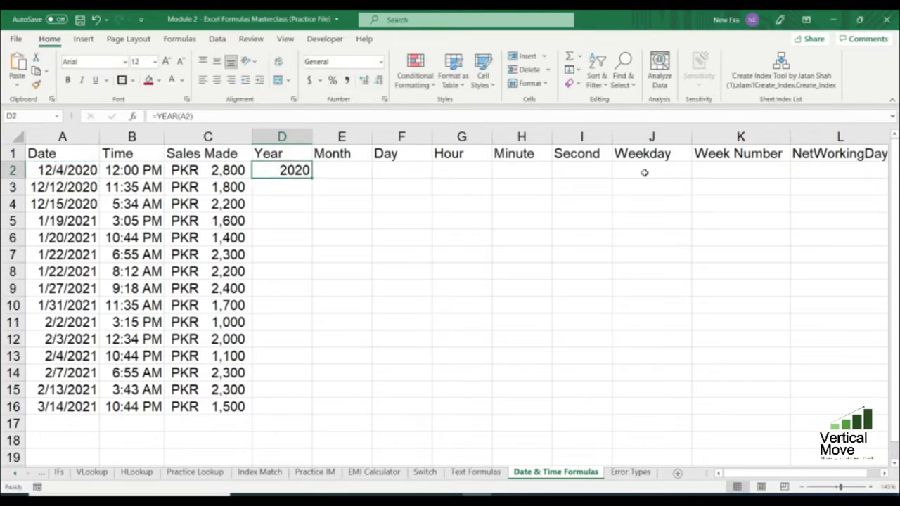
Step: Apply the Number format to the whole Date column to show the dates as serial numbers
{"action": "key", "text": "Left"}
{"action": "key", "text": "Left"}
{"action": "key", "text": "Left"}
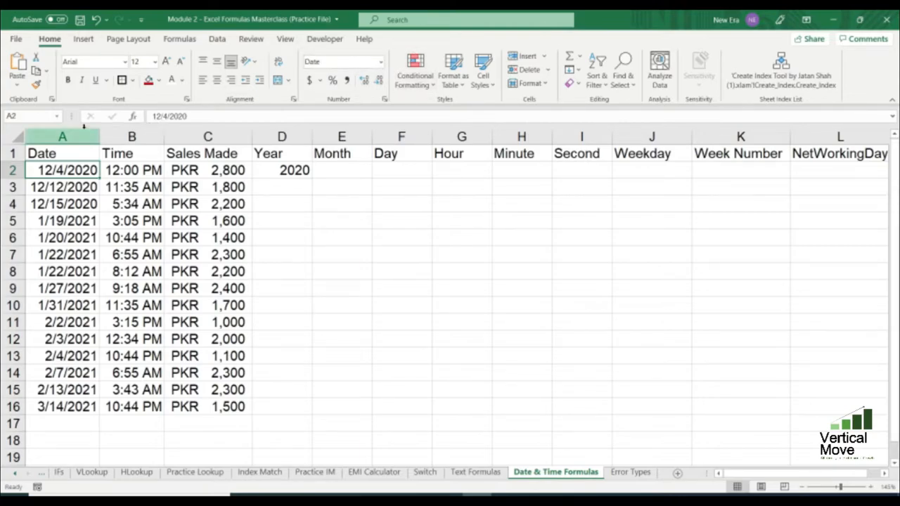
{"action": "left_click", "coordinate": [78, 136]}
{"action": "left_click", "coordinate": [379, 61]}
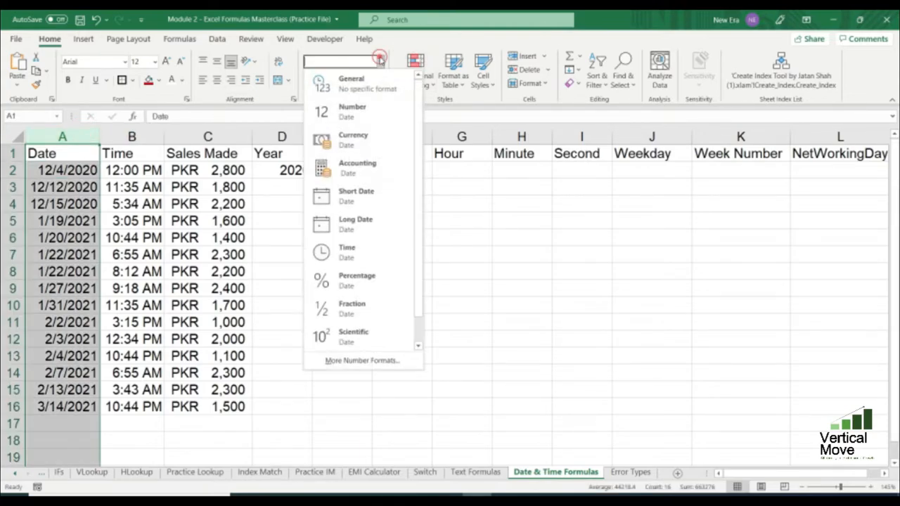
{"action": "left_click", "coordinate": [379, 115]}
{"action": "left_click_drag", "start_coordinate": [67, 170], "coordinate": [67, 187]}
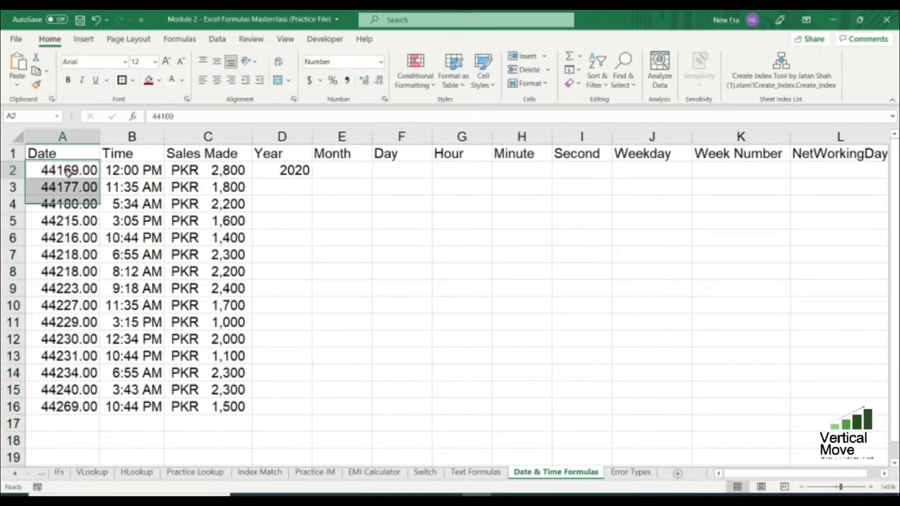
{"action": "left_click", "coordinate": [68, 170]}
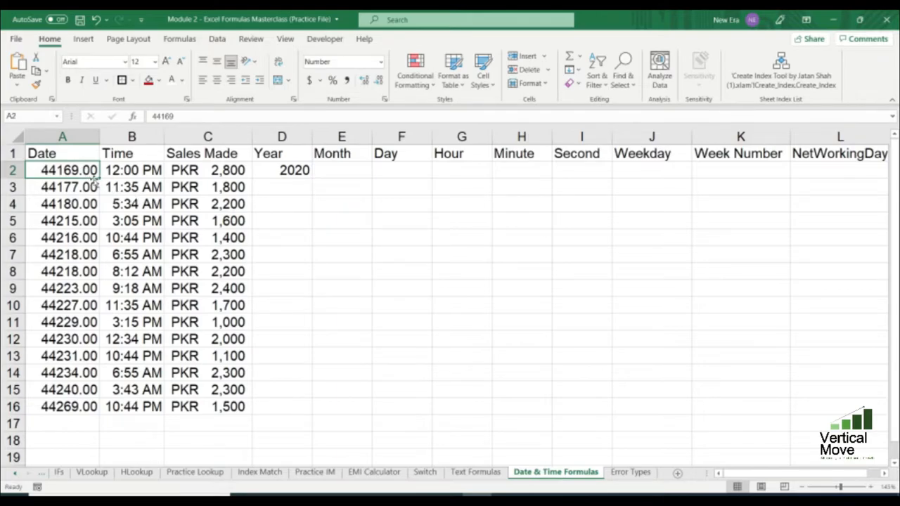
Step: Try 1 as the date serial in A2, and undo both that entry and the Date column's Number format
{"action": "type", "text": "1"}
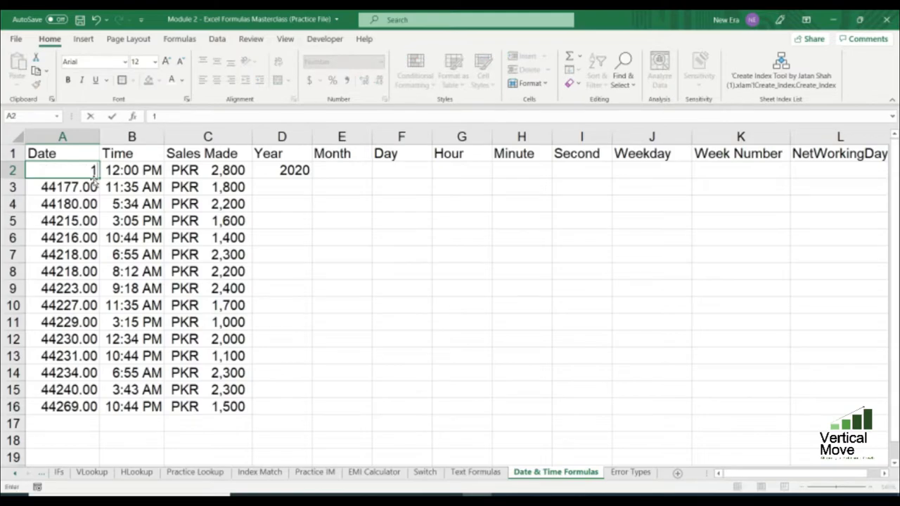
{"action": "key", "text": "ctrl+Return"}
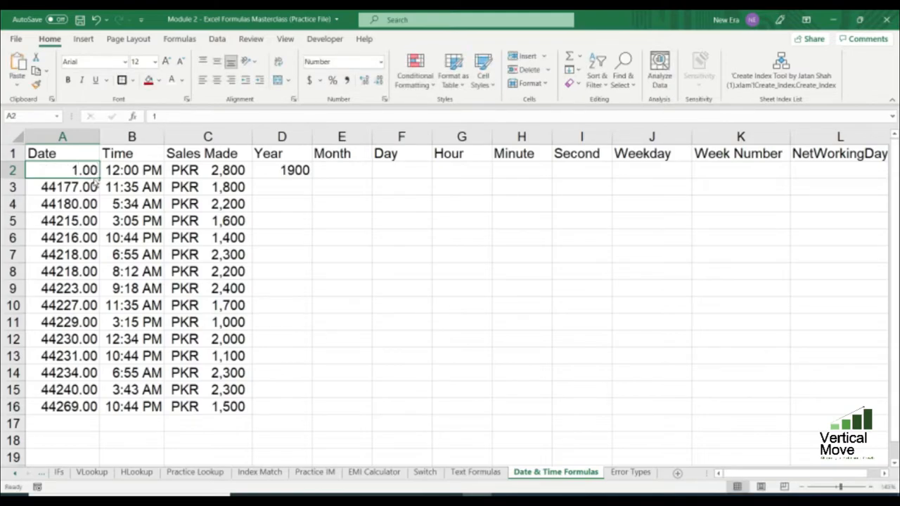
{"action": "key", "text": "ctrl+z"}
{"action": "key", "text": "ctrl+z"}
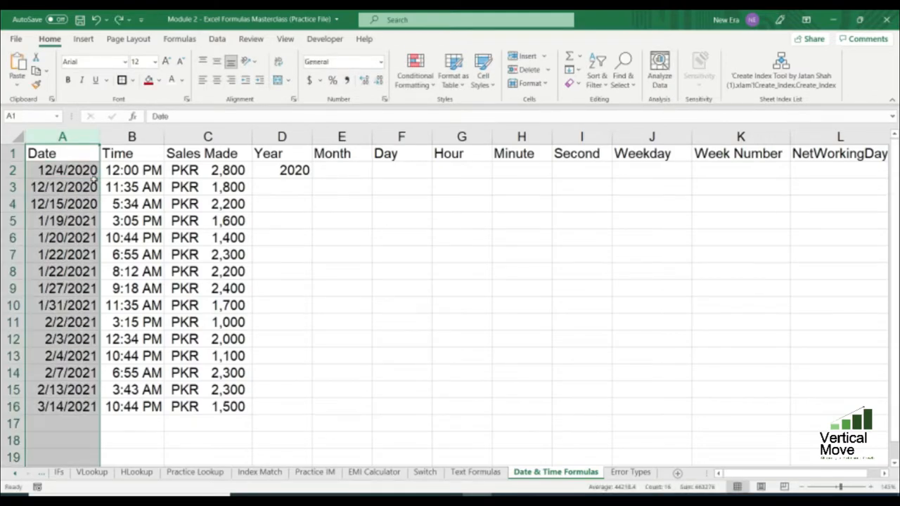
Step: Try the negative value -8 as the date in A2, and undo that entry
{"action": "left_click", "coordinate": [155, 176]}
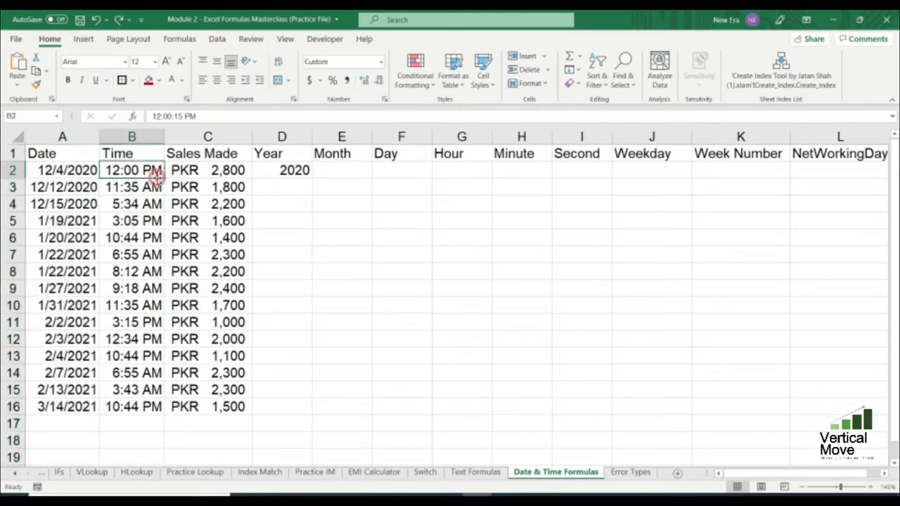
{"action": "key", "text": "Left"}
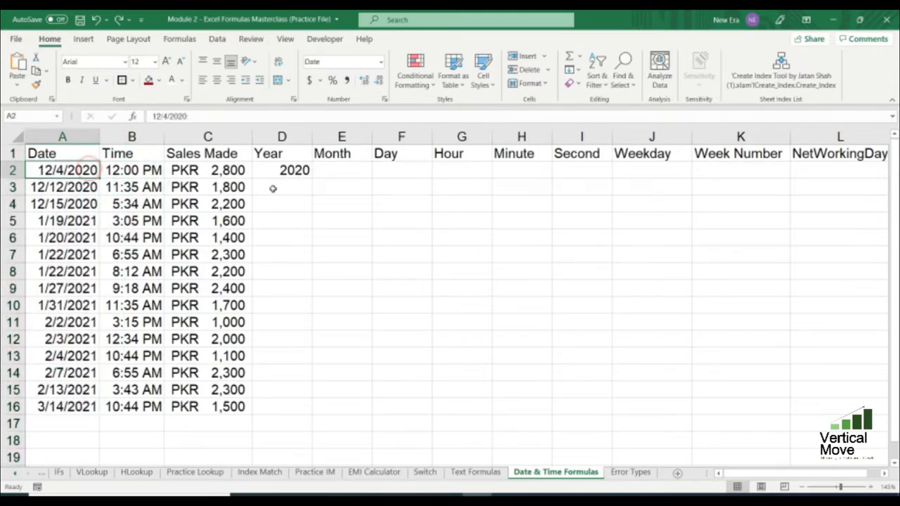
{"action": "type", "text": "-8"}
{"action": "key", "text": "Return"}
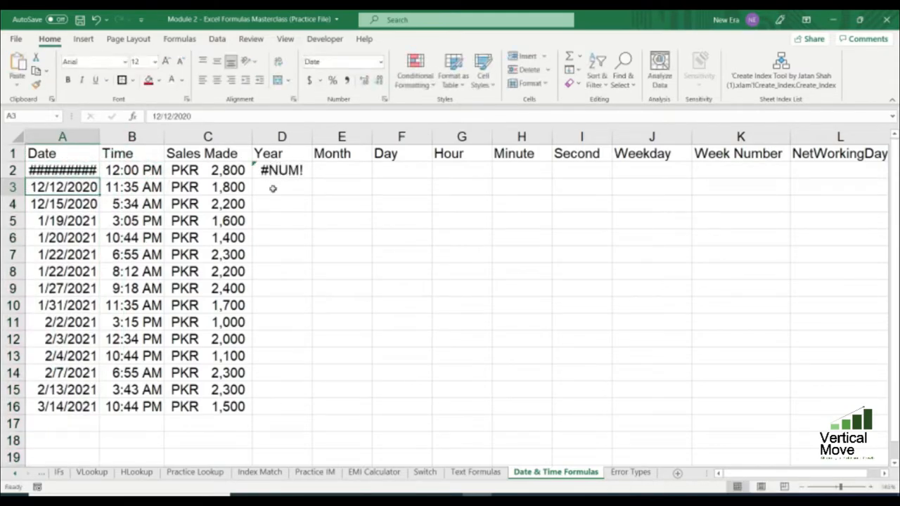
{"action": "key", "text": "ctrl+z"}
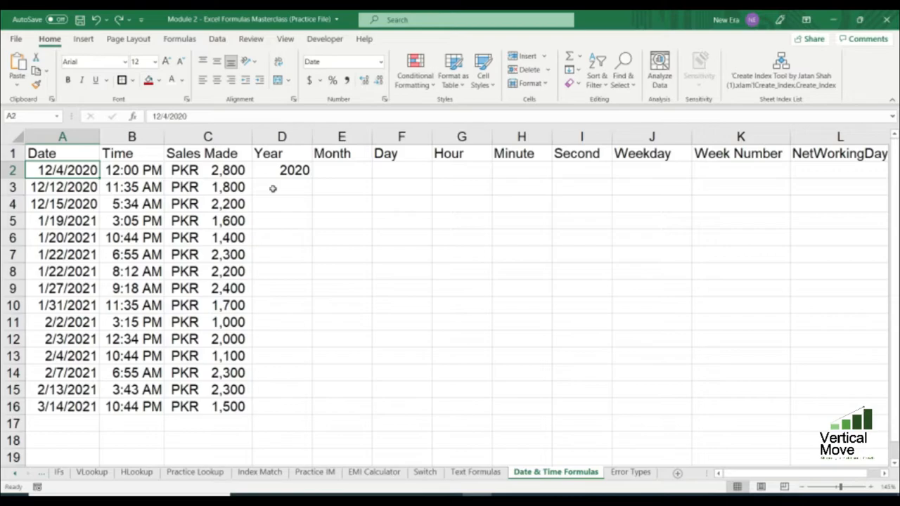
Step: Fill the YEAR formula from D2 down through D16 for the remaining dates
{"action": "key", "text": "Right"}
{"action": "key", "text": "Right"}
{"action": "key", "text": "Right"}
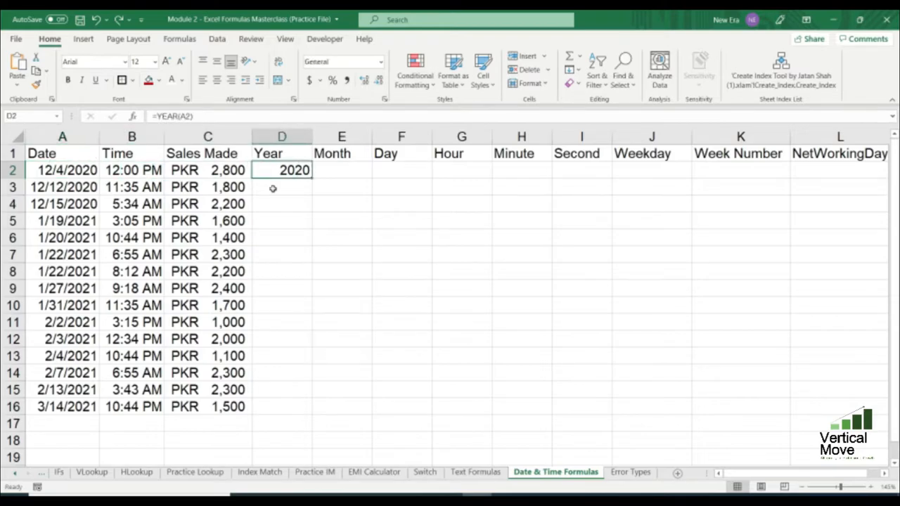
{"action": "double_click", "coordinate": [314, 177]}
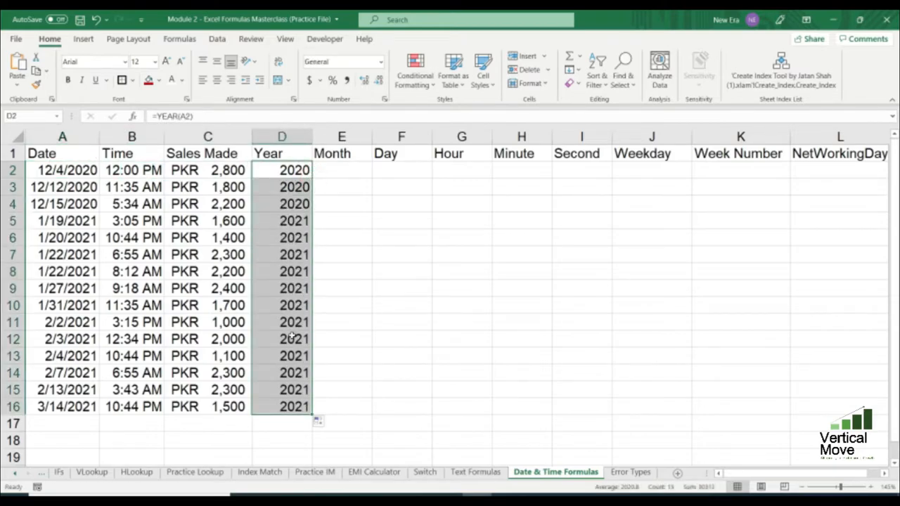
Step: Compare the extracted years in the Year column with the corresponding dates in the Date column
{"action": "left_click", "coordinate": [287, 358]}
{"action": "key", "text": "Up"}
{"action": "key", "text": "Up"}
{"action": "left_click", "coordinate": [292, 237]}
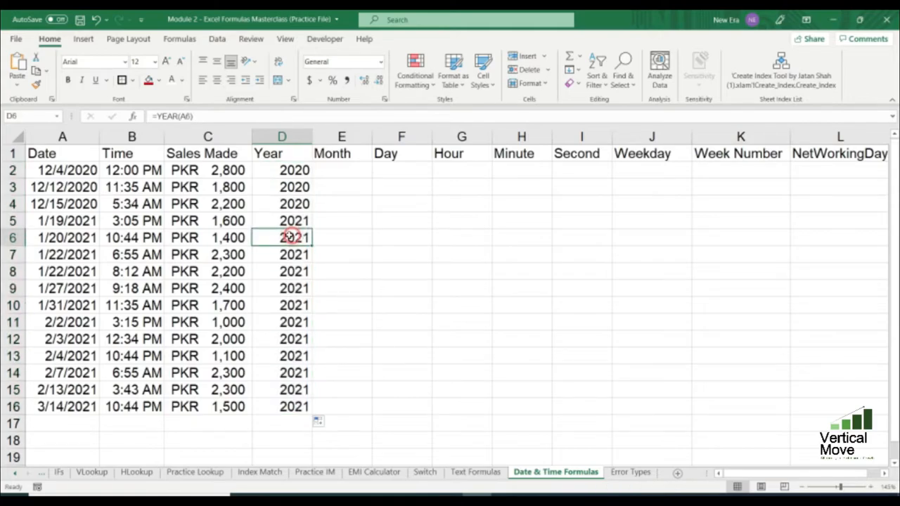
{"action": "left_click", "coordinate": [278, 221]}
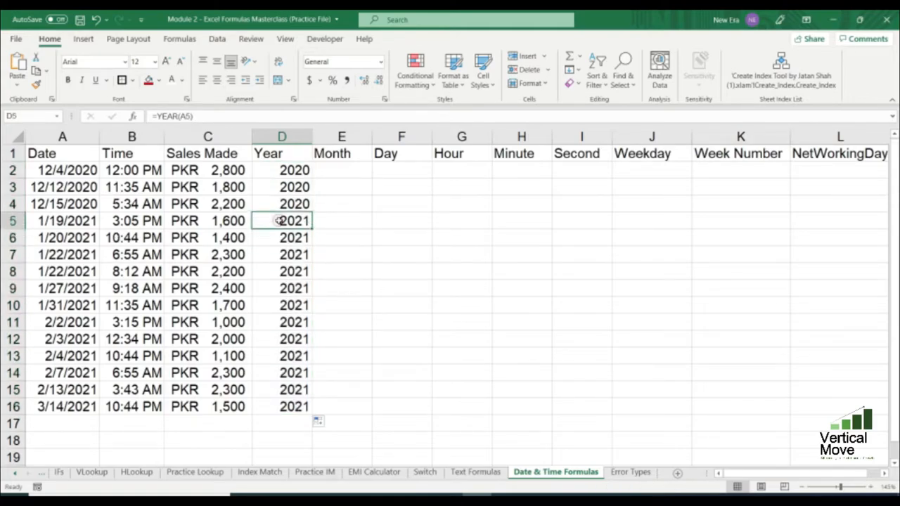
{"action": "left_click", "coordinate": [92, 204]}
{"action": "left_click", "coordinate": [86, 170]}
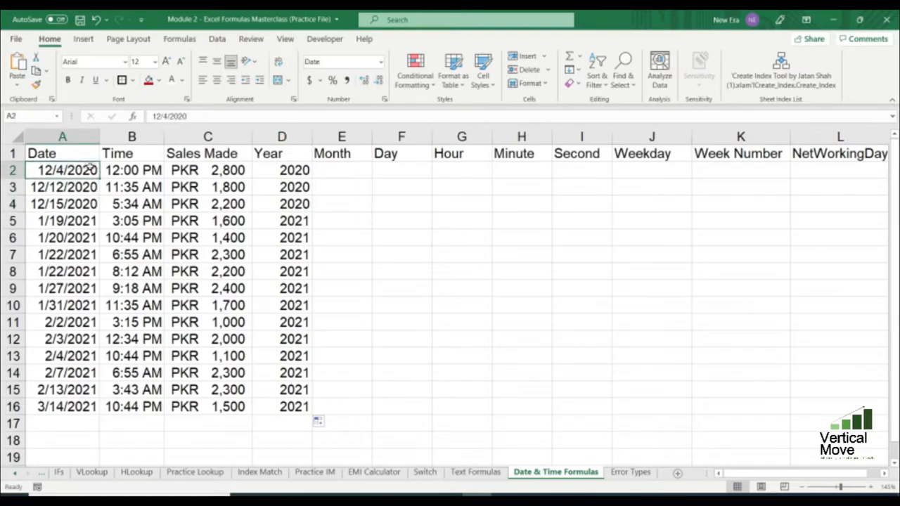
{"action": "left_click_drag", "start_coordinate": [287, 170], "coordinate": [290, 204]}
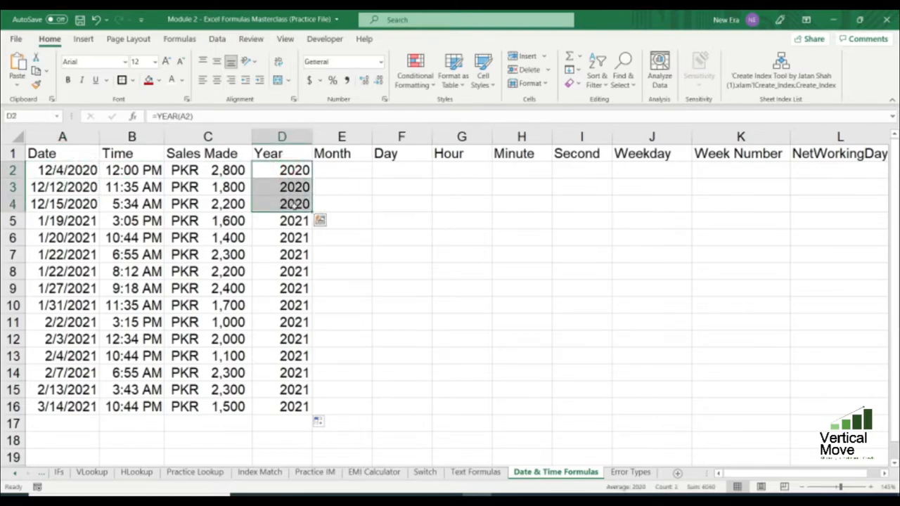
Step: Enter =MONTH(A2) in E2 to extract the month from the first date
{"action": "left_click", "coordinate": [345, 171]}
{"action": "type", "text": "="}
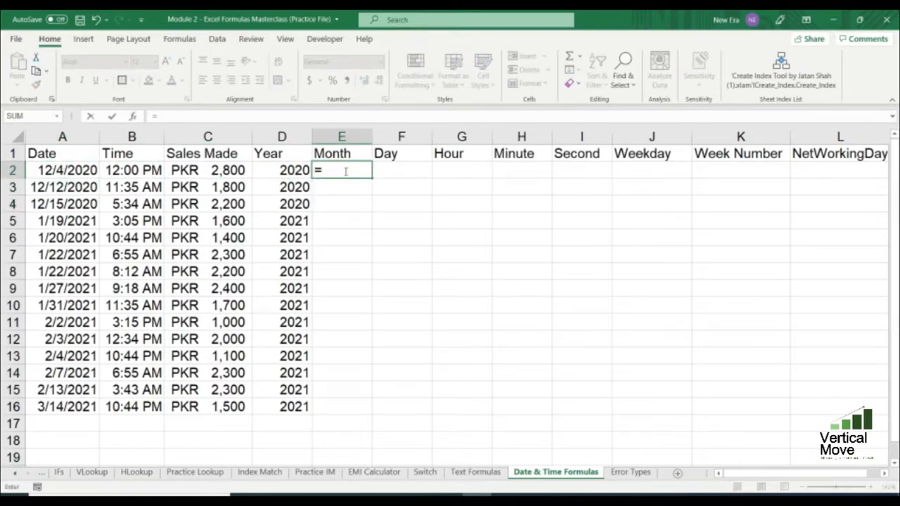
{"action": "type", "text": "month"}
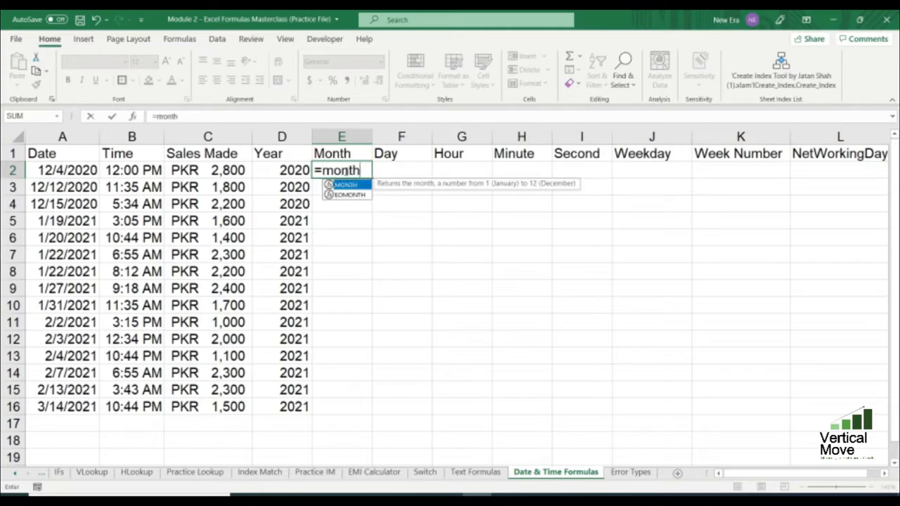
{"action": "type", "text": "("}
{"action": "key", "text": "Left"}
{"action": "key", "text": "Left"}
{"action": "key", "text": "Left"}
{"action": "key", "text": "Left"}
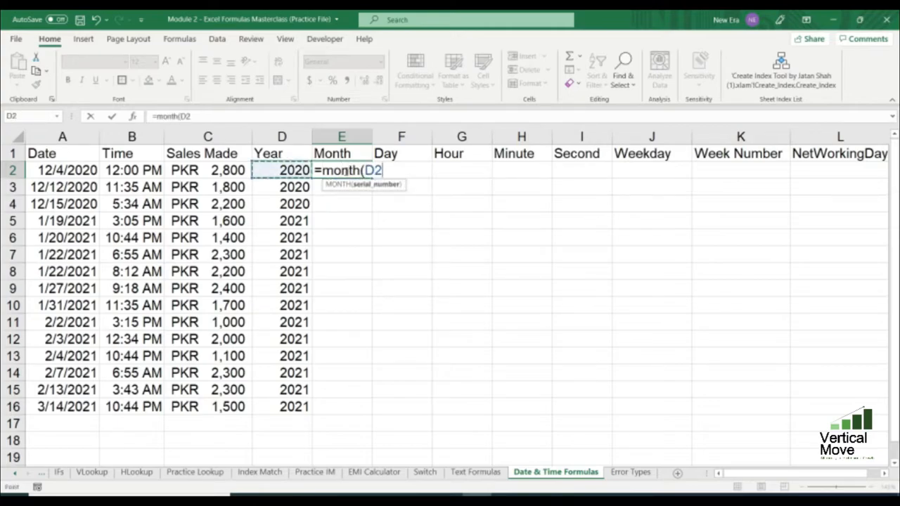
{"action": "key", "text": "Return"}
{"action": "left_click", "coordinate": [345, 171]}
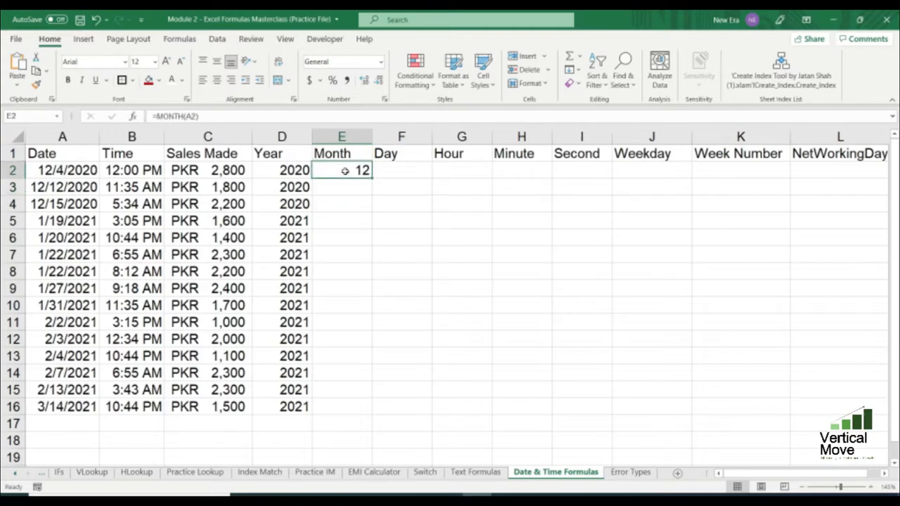
Step: Copy the MONTH formula from E2 to the rest of the Month column through E16
{"action": "key", "text": "ctrl+c"}
{"action": "key", "text": "Left"}
{"action": "key", "text": "ctrl+Down"}
{"action": "key", "text": "Right"}
{"action": "key", "text": "ctrl+shift+Up"}
{"action": "key", "text": "shift+Down"}
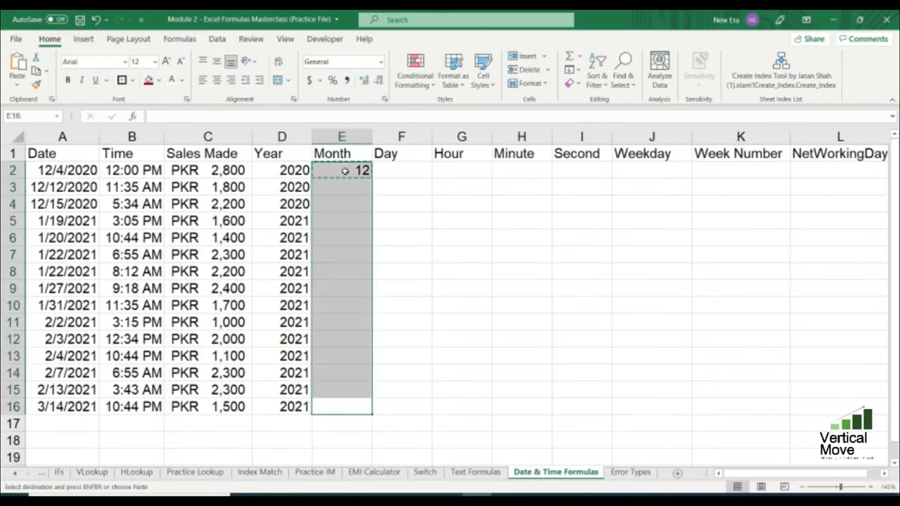
{"action": "key", "text": "ctrl+v"}
Step: Check the extracted months row by row along the Month column
{"action": "key", "text": "Up"}
{"action": "key", "text": "Up"}
{"action": "key", "text": "Up"}
{"action": "key", "text": "Up"}
{"action": "key", "text": "Up"}
{"action": "key", "text": "Up"}
{"action": "key", "text": "Up"}
{"action": "key", "text": "Up"}
{"action": "key", "text": "Up"}
{"action": "key", "text": "Up"}
{"action": "key", "text": "Up"}
{"action": "key", "text": "Up"}
{"action": "key", "text": "Up"}
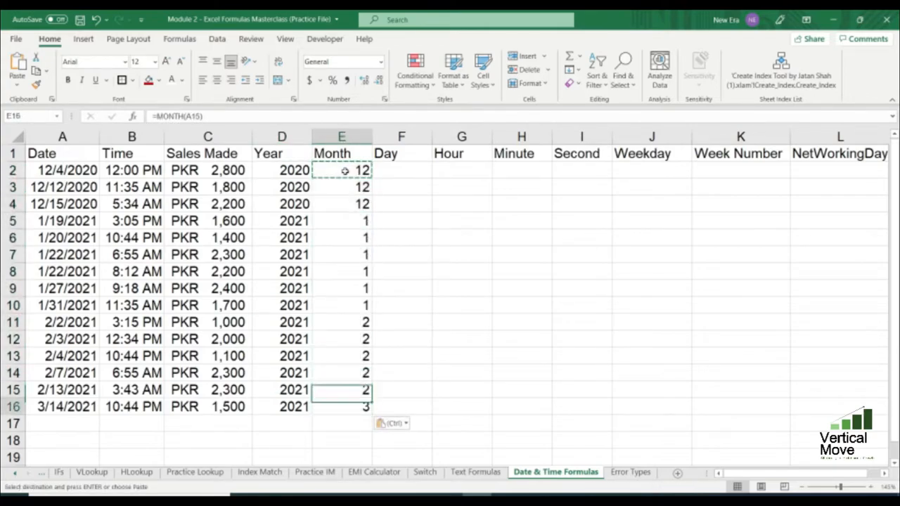
{"action": "key", "text": "Down"}
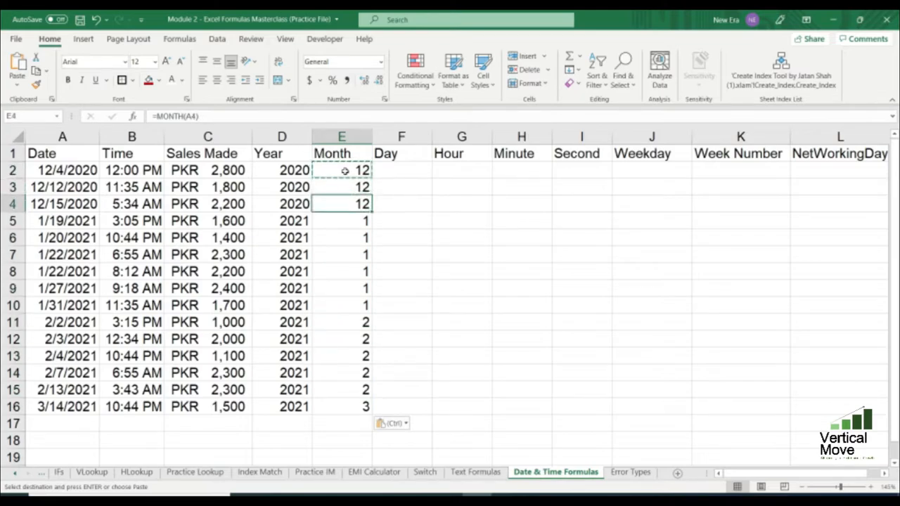
{"action": "key", "text": "Down"}
{"action": "key", "text": "Down"}
{"action": "key", "text": "Down"}
{"action": "key", "text": "Down"}
{"action": "key", "text": "Down"}
{"action": "key", "text": "Down"}
{"action": "key", "text": "Down"}
{"action": "key", "text": "Down"}
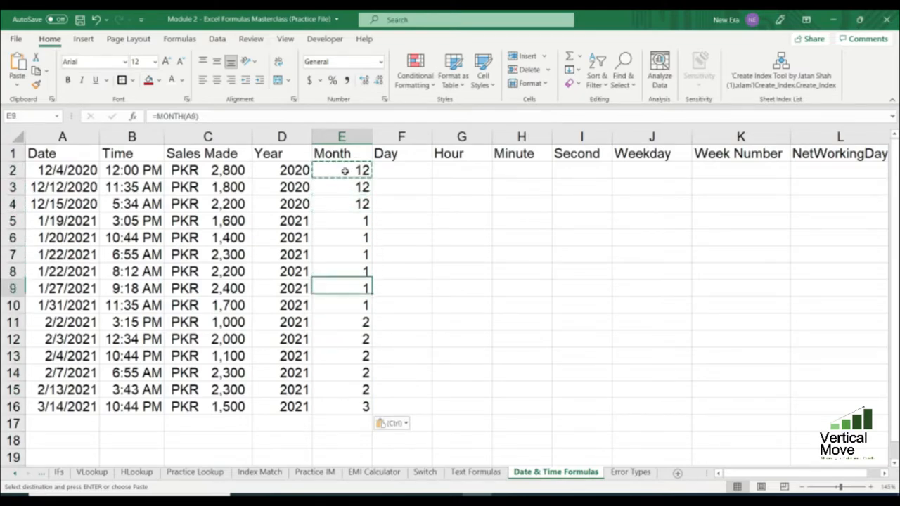
{"action": "key", "text": "Down"}
{"action": "key", "text": "Down"}
{"action": "key", "text": "Down"}
{"action": "key", "text": "Down"}
{"action": "key", "text": "Down"}
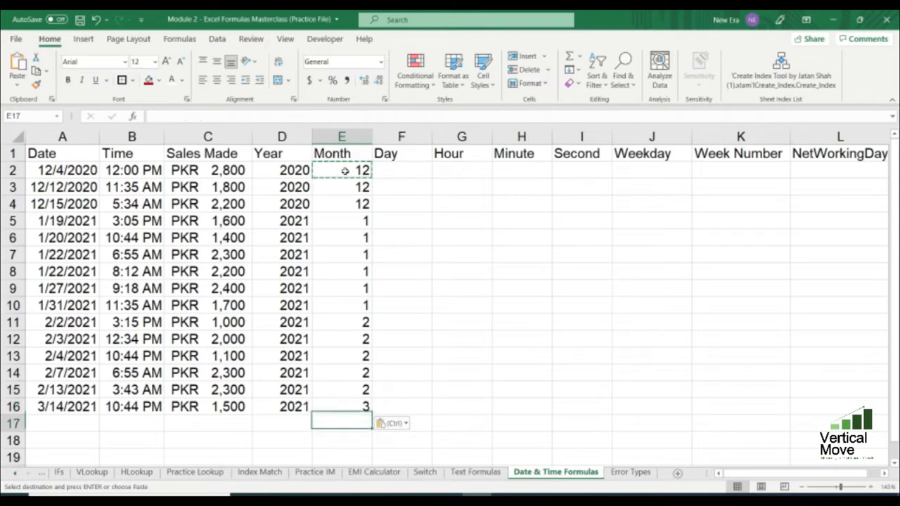
Step: Enter =DAY(A2) in F2 to extract the day from the first date
{"action": "key", "text": "Up"}
{"action": "key", "text": "ctrl+Up"}
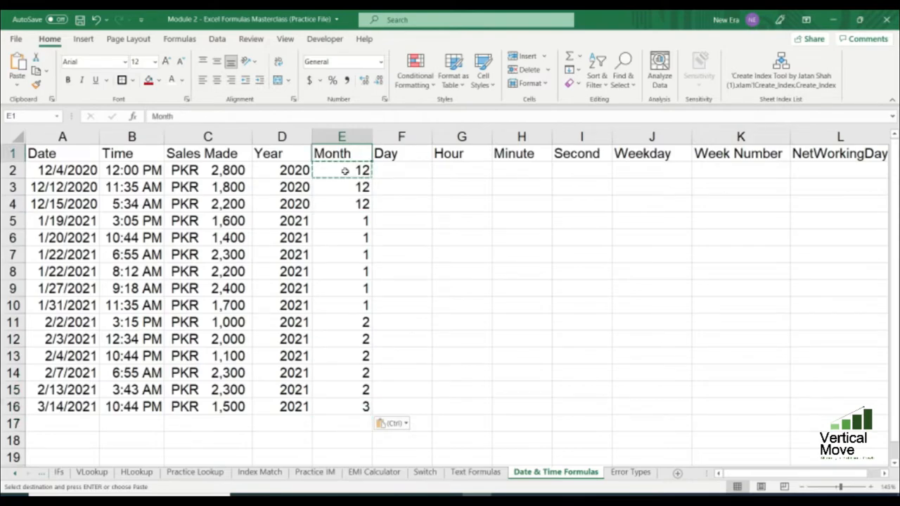
{"action": "key", "text": "Down"}
{"action": "key", "text": "Right"}
{"action": "type", "text": "="}
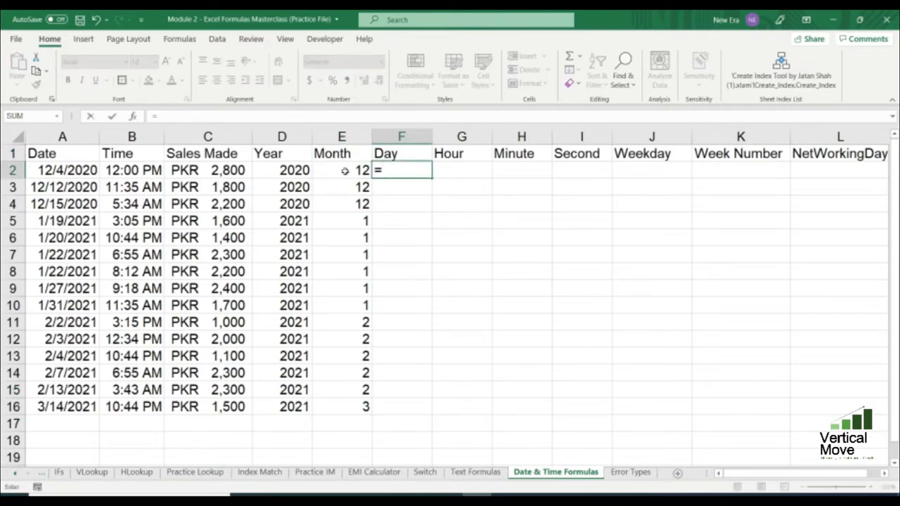
{"action": "type", "text": "day("}
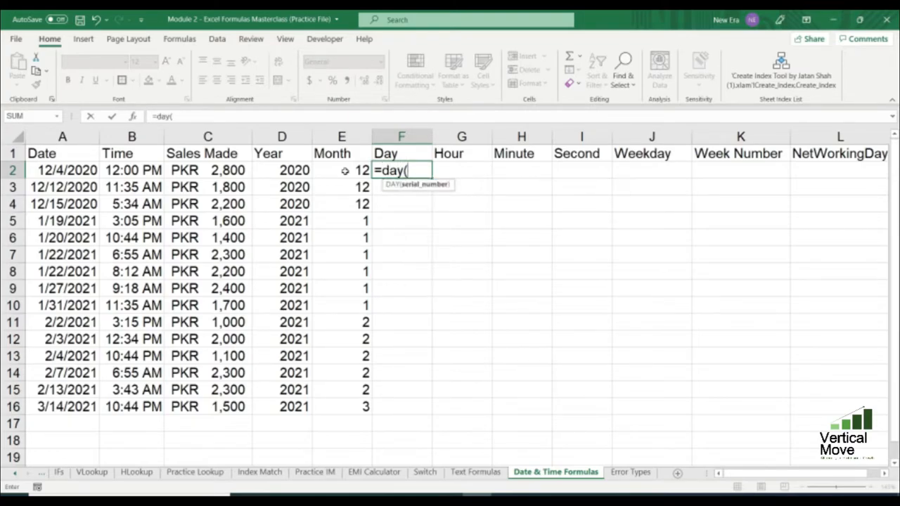
{"action": "key", "text": "Left"}
{"action": "key", "text": "Left"}
{"action": "key", "text": "Left"}
{"action": "key", "text": "Left"}
{"action": "key", "text": "Left"}
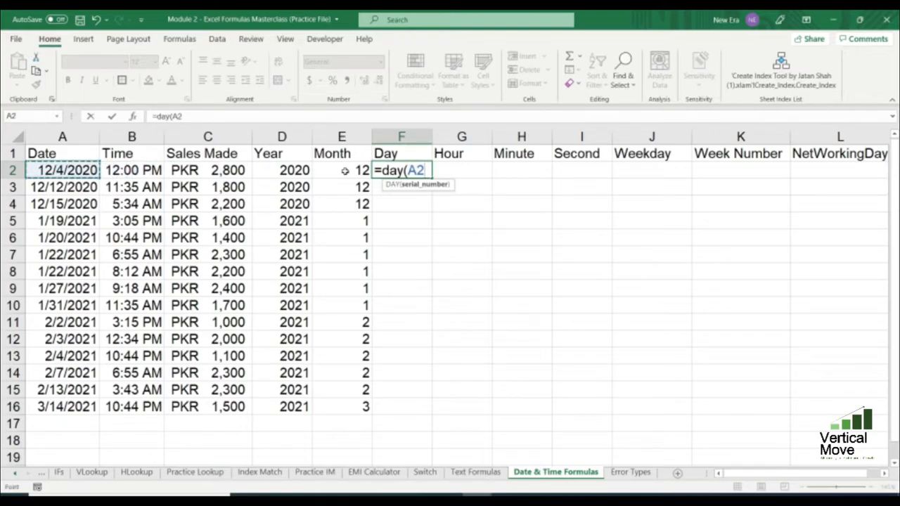
{"action": "type", "text": ")"}
{"action": "key", "text": "Return"}
{"action": "key", "text": "Up"}
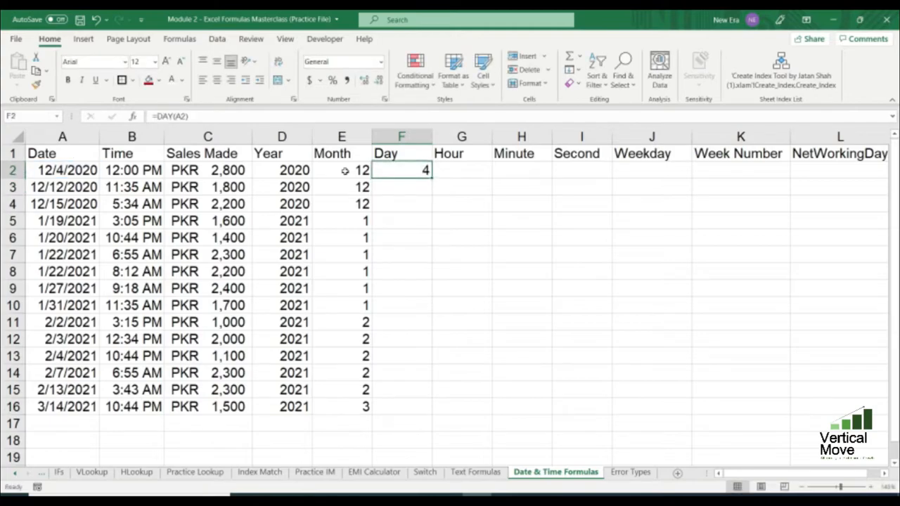
Step: Copy the DAY formula from F2 to the rest of the Day column through F16
{"action": "key", "text": "Up"}
{"action": "key", "text": "Up"}
{"action": "key", "text": "Up"}
{"action": "key", "text": "Up"}
{"action": "key", "text": "Up"}
{"action": "key", "text": "Up"}
{"action": "key", "text": "Up"}
{"action": "key", "text": "Up"}
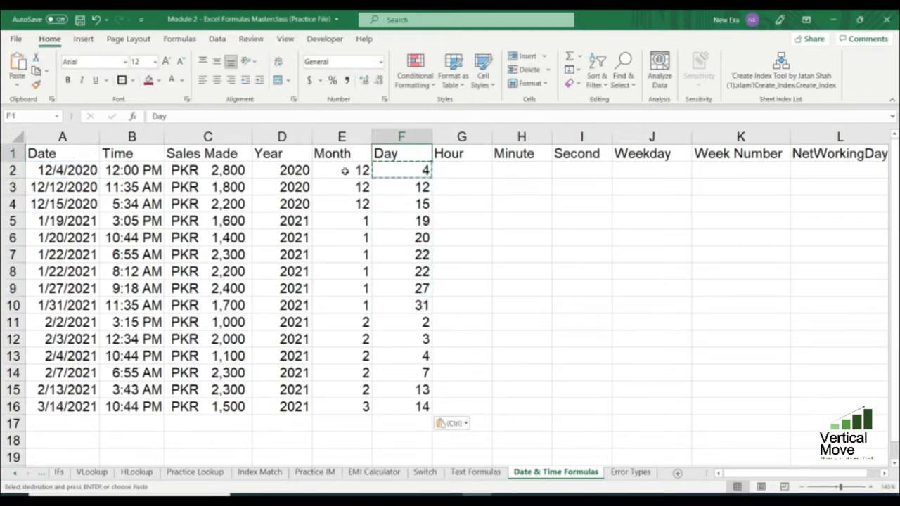
Step: Check the extracted days row by row along the Day column
{"action": "key", "text": "Down"}
{"action": "key", "text": "Down"}
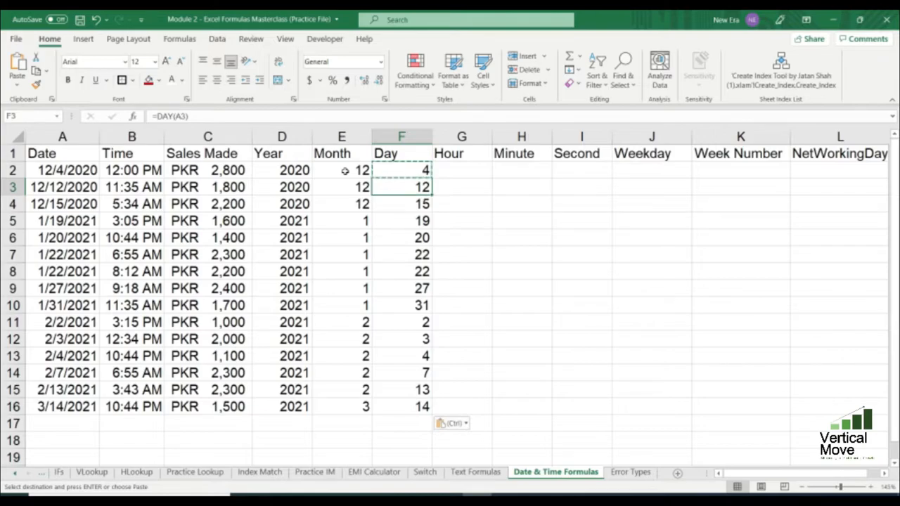
{"action": "key", "text": "Down"}
{"action": "key", "text": "Down"}
{"action": "key", "text": "Down"}
{"action": "key", "text": "Down"}
{"action": "key", "text": "Down"}
{"action": "key", "text": "Down"}
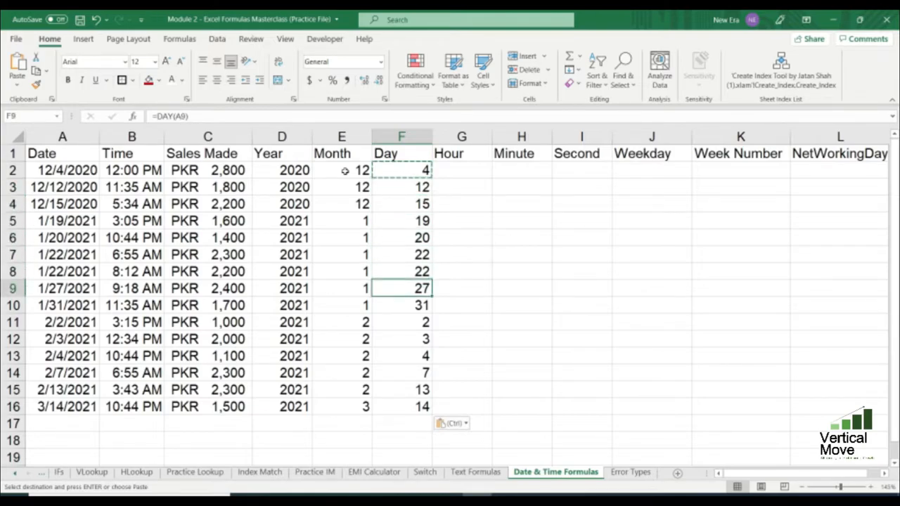
{"action": "key", "text": "Down"}
{"action": "key", "text": "Down"}
Step: Enter =HOUR(B2) in G2 to extract the hour from the first time, and fill it down through G16
{"action": "key", "text": "ctrl+Up"}
{"action": "key", "text": "Down"}
{"action": "key", "text": "Right"}
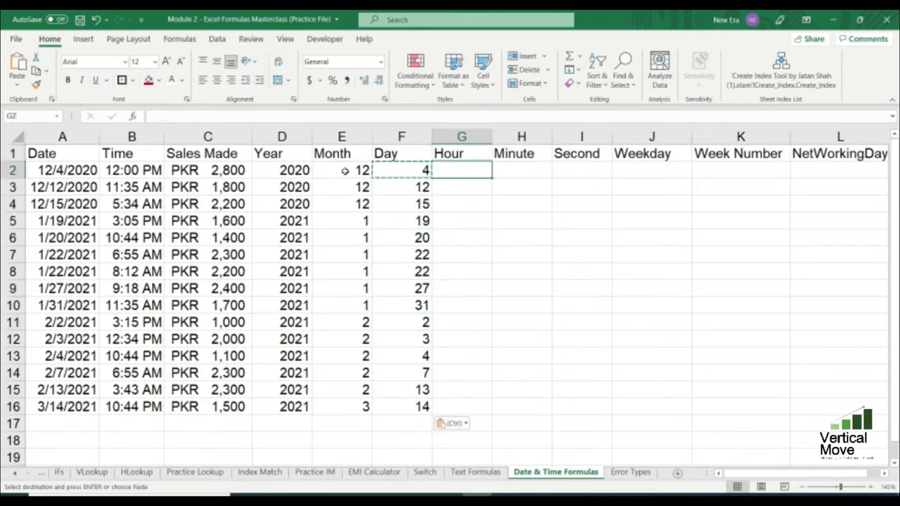
{"action": "type", "text": "=hour"}
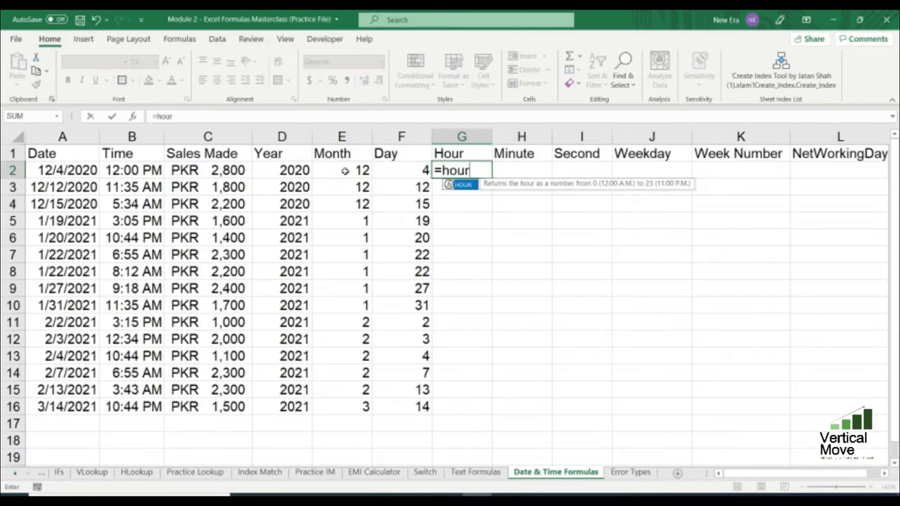
{"action": "type", "text": "("}
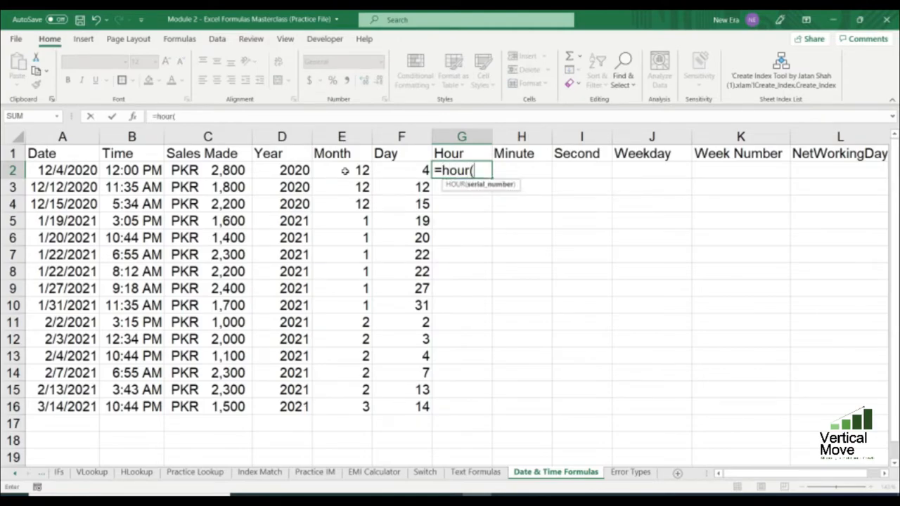
{"action": "key", "text": "Left"}
{"action": "key", "text": "Left"}
{"action": "key", "text": "Left"}
{"action": "key", "text": "Left"}
{"action": "key", "text": "Left"}
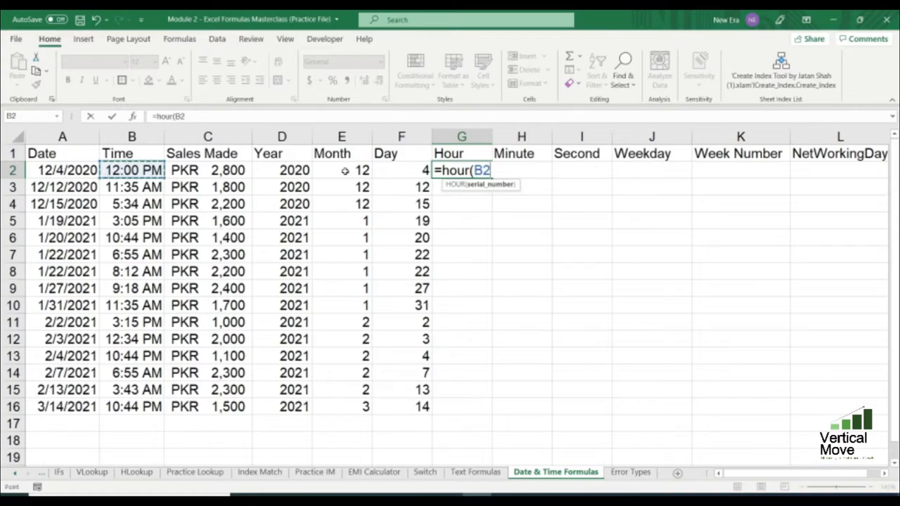
{"action": "type", "text": ")"}
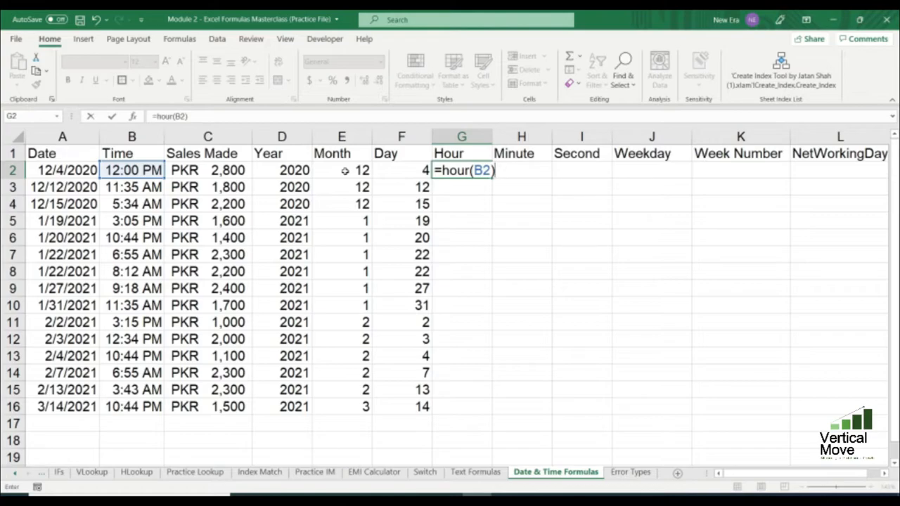
{"action": "key", "text": "Return"}
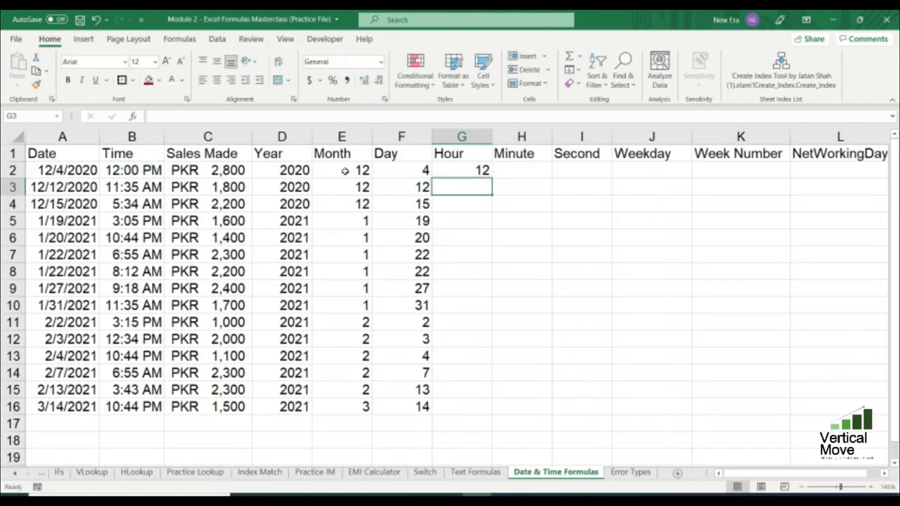
{"action": "key", "text": "Up"}
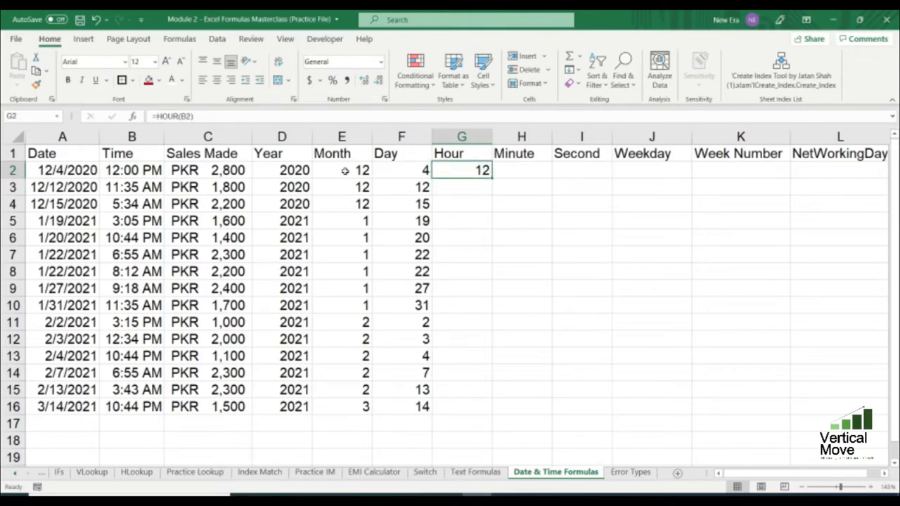
{"action": "double_click", "coordinate": [492, 177]}
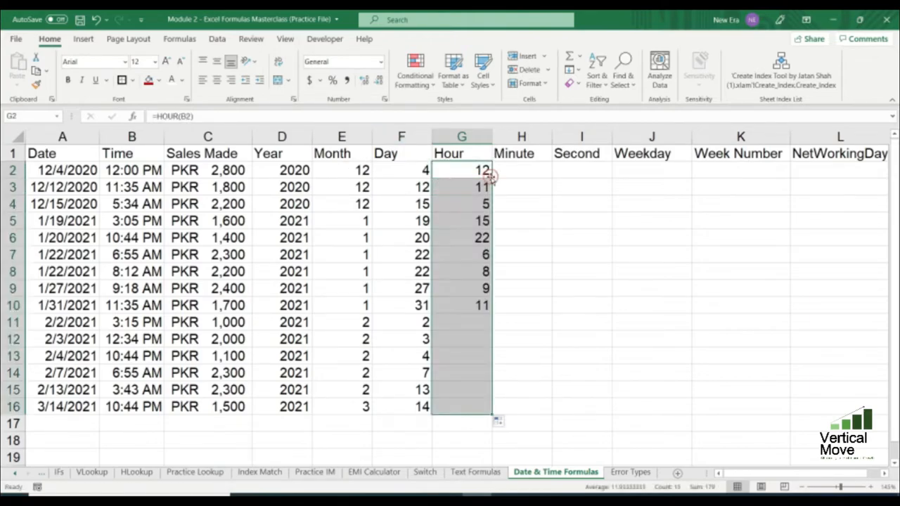
Step: Compare the 24-hour values in the Hour column with the AM/PM times in the Time column
{"action": "left_click", "coordinate": [481, 407]}
{"action": "left_click", "coordinate": [483, 338]}
{"action": "left_click", "coordinate": [484, 304]}
{"action": "left_click", "coordinate": [485, 268]}
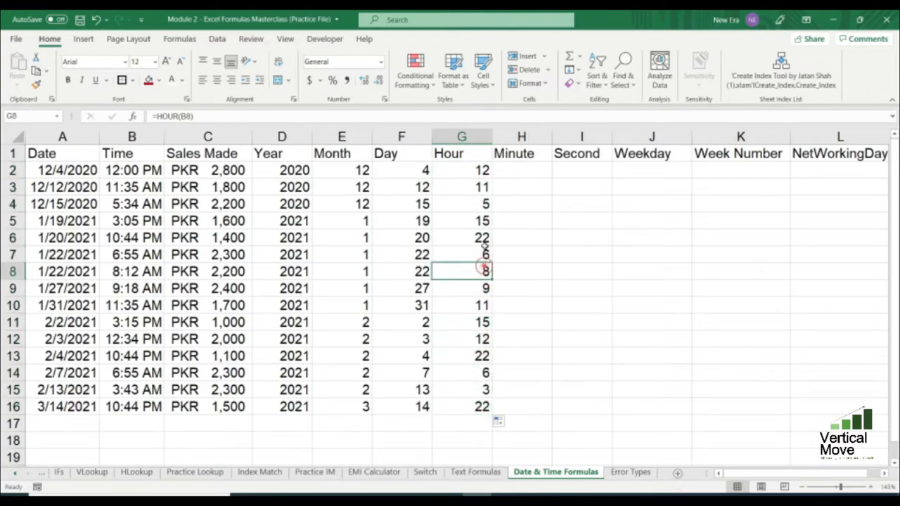
{"action": "left_click", "coordinate": [484, 221]}
{"action": "left_click", "coordinate": [484, 187]}
{"action": "left_click", "coordinate": [483, 170]}
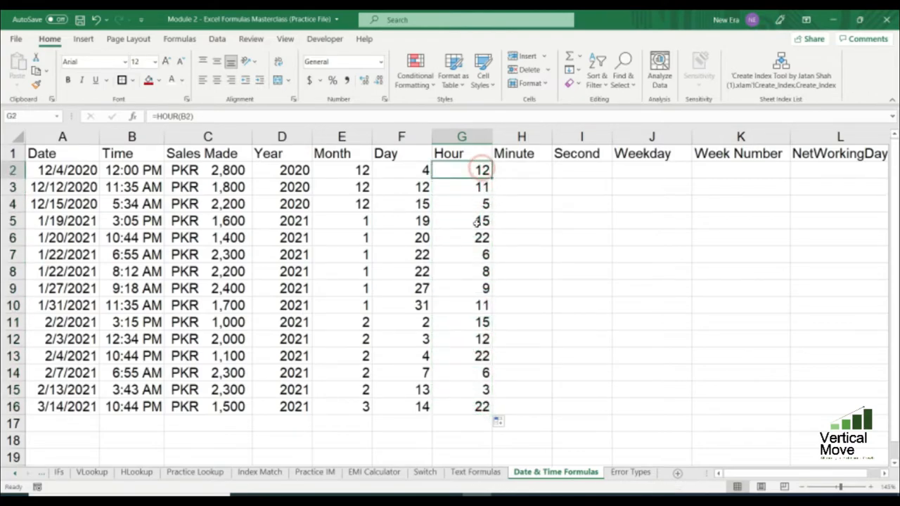
{"action": "left_click", "coordinate": [484, 220]}
{"action": "left_click", "coordinate": [483, 288]}
{"action": "left_click_drag", "start_coordinate": [151, 186], "coordinate": [152, 340]}
{"action": "left_click", "coordinate": [152, 370]}
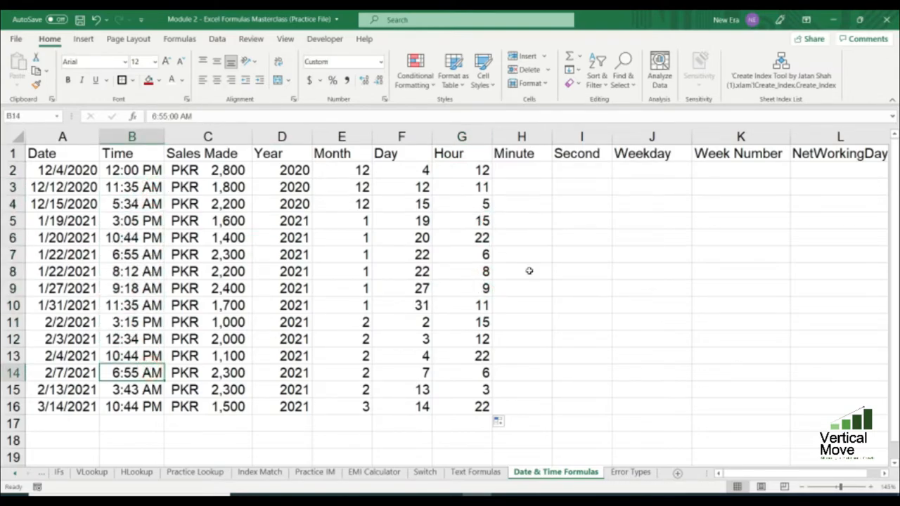
Step: Enter =MINUTE(B2) in H2 to extract the minute from the first time, and fill it down through H16
{"action": "left_click", "coordinate": [520, 172]}
{"action": "type", "text": "="}
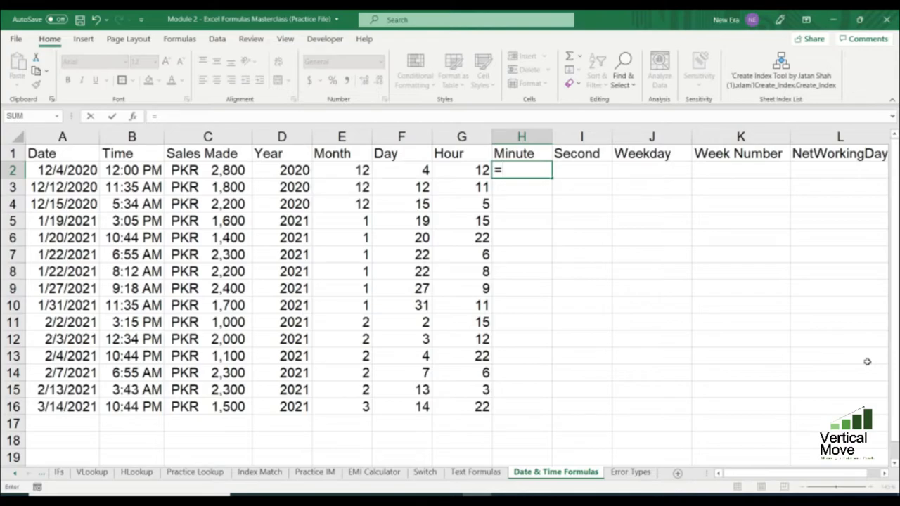
{"action": "type", "text": "minu"}
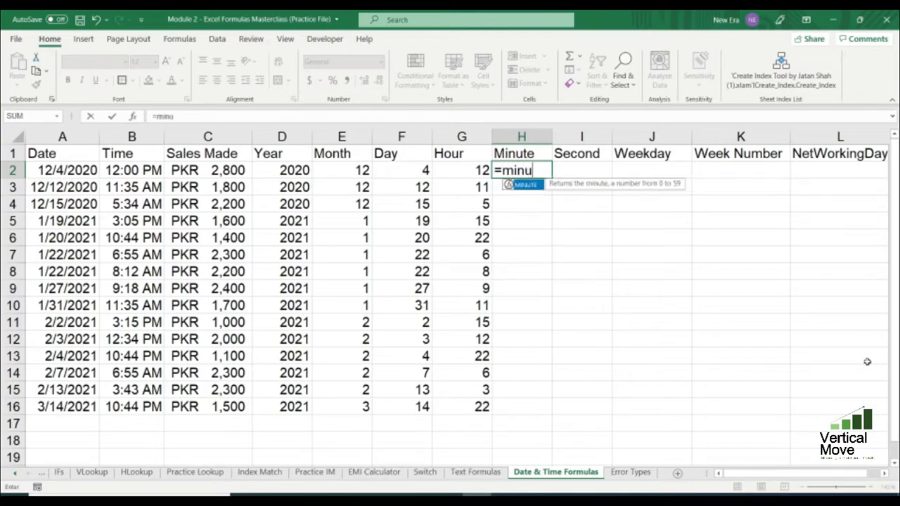
{"action": "type", "text": "te("}
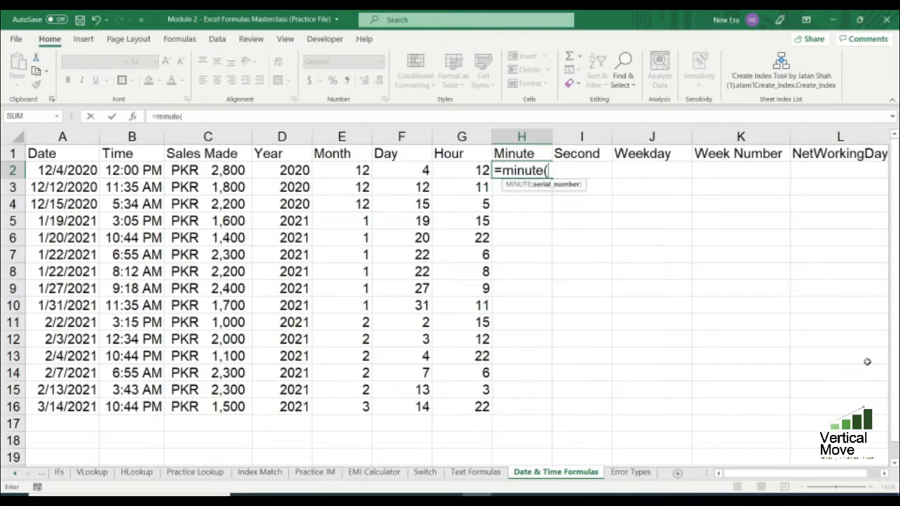
{"action": "key", "text": "Left"}
{"action": "key", "text": "Left"}
{"action": "key", "text": "Left"}
{"action": "key", "text": "Left"}
{"action": "key", "text": "Left"}
{"action": "key", "text": "Left"}
{"action": "key", "text": "Return"}
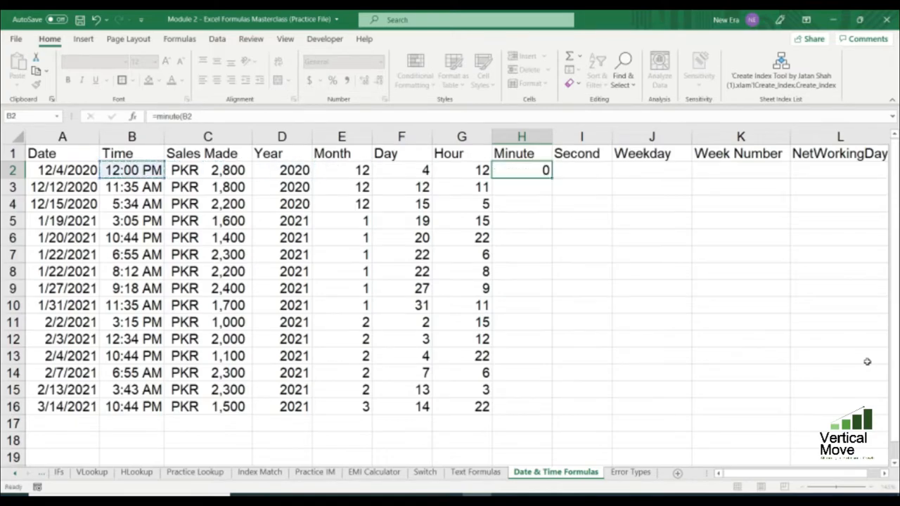
{"action": "key", "text": "Up"}
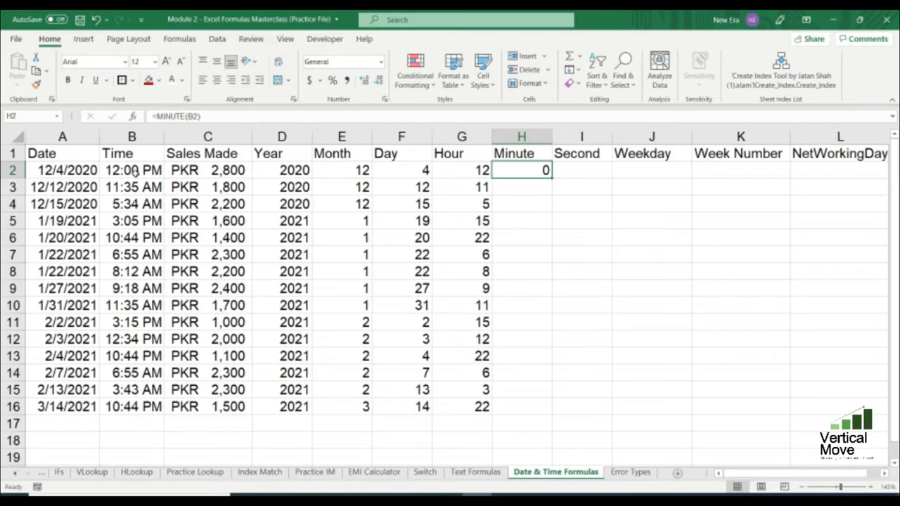
{"action": "double_click", "coordinate": [552, 178]}
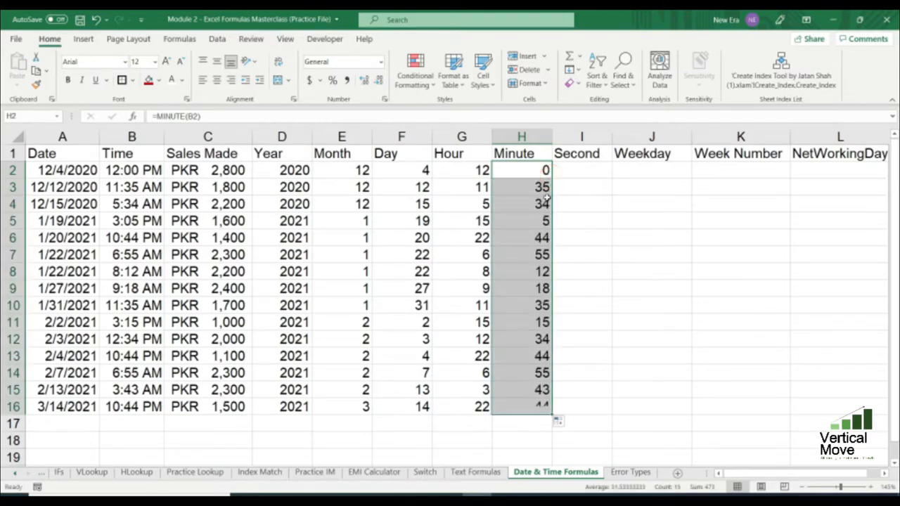
Step: Compare the extracted values in the Minute column with the times in the Time column
{"action": "left_click", "coordinate": [140, 187]}
{"action": "left_click", "coordinate": [139, 203]}
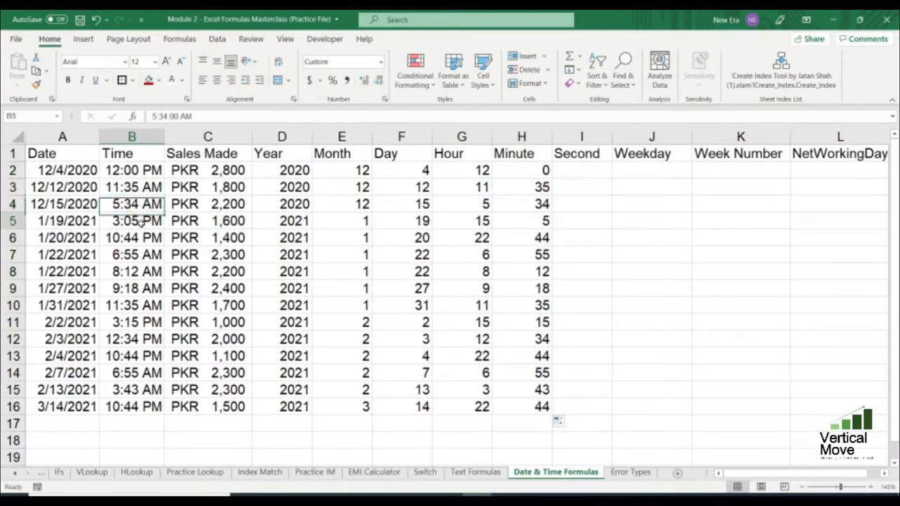
{"action": "left_click", "coordinate": [141, 220]}
{"action": "left_click", "coordinate": [140, 237]}
{"action": "left_click", "coordinate": [545, 258]}
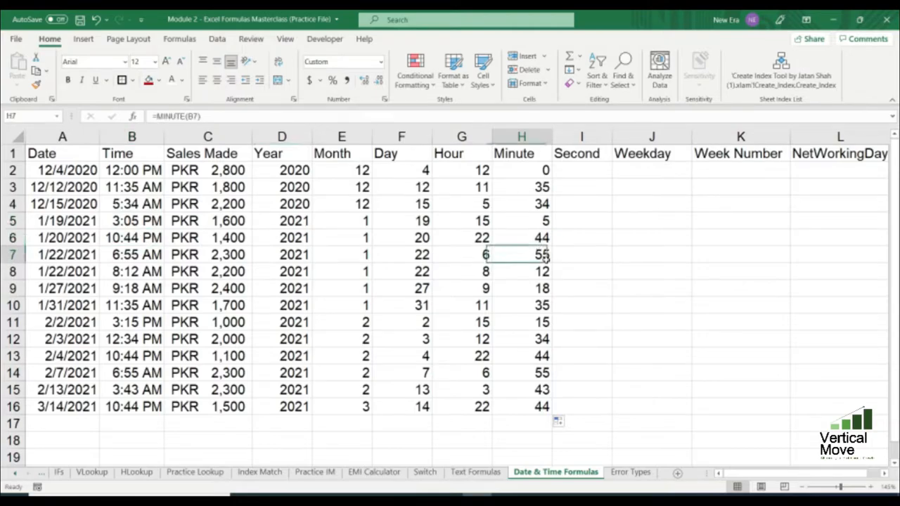
Step: Enter =SECOND(B2) in I2 to extract the seconds from the first time
{"action": "left_click", "coordinate": [585, 172]}
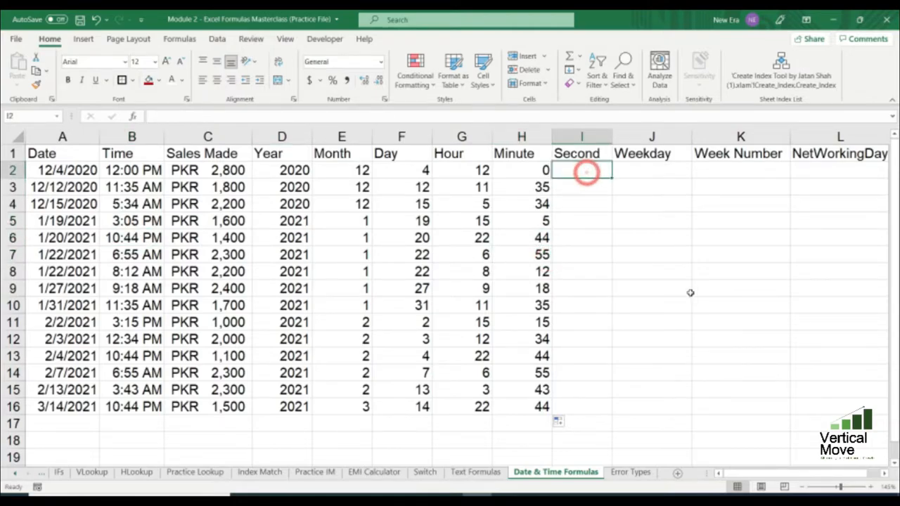
{"action": "type", "text": "=second"}
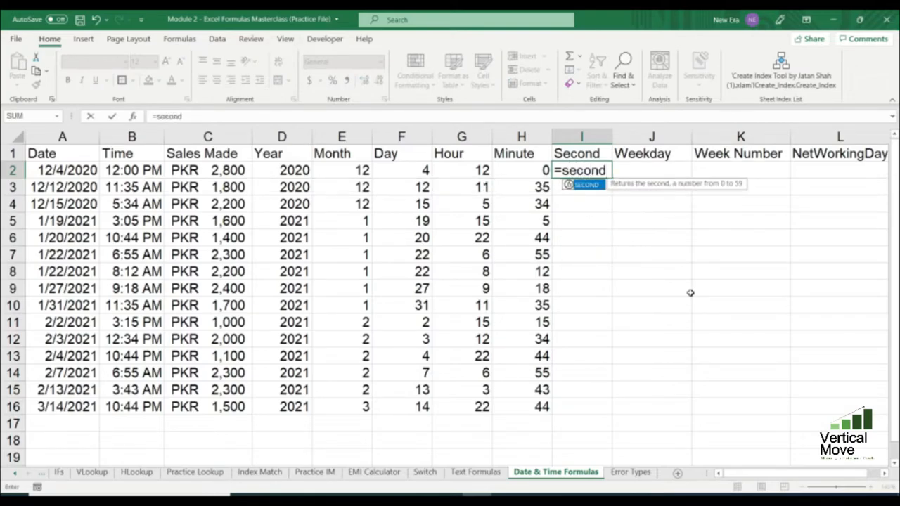
{"action": "type", "text": "("}
{"action": "key", "text": "Left"}
{"action": "key", "text": "Left"}
{"action": "key", "text": "Left"}
{"action": "key", "text": "Left"}
{"action": "key", "text": "Left"}
{"action": "key", "text": "Left"}
{"action": "key", "text": "Left"}
{"action": "key", "text": "Left"}
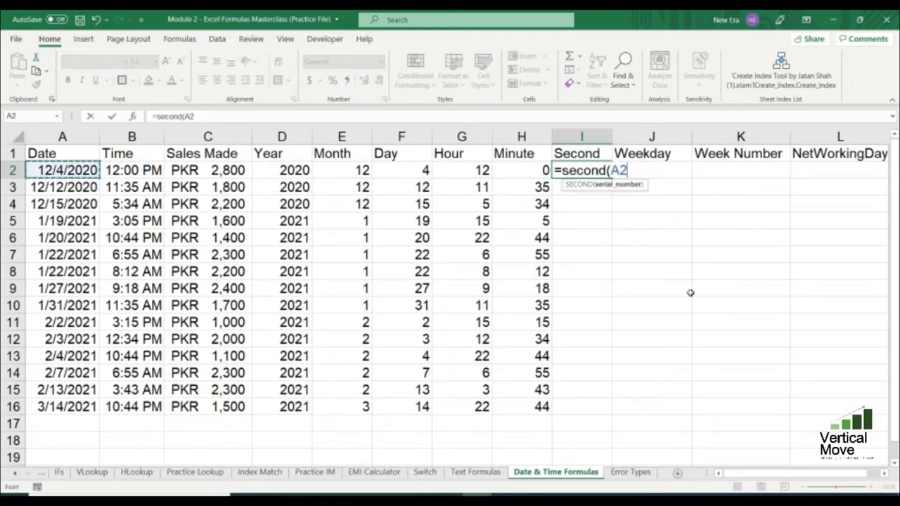
{"action": "key", "text": "Right"}
{"action": "key", "text": "Return"}
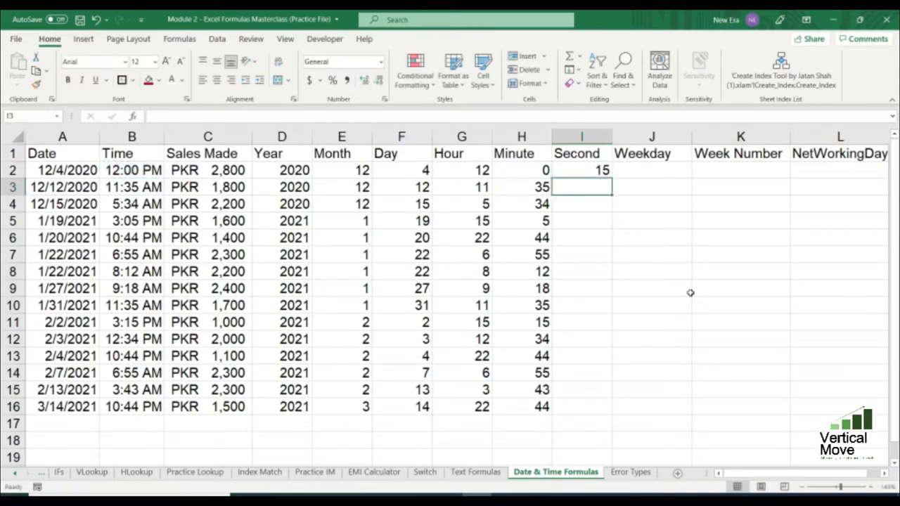
Step: Copy the SECOND formula from I2 down the rest of the Second column through I16
{"action": "key", "text": "Up"}
{"action": "key", "text": "ctrl+c"}
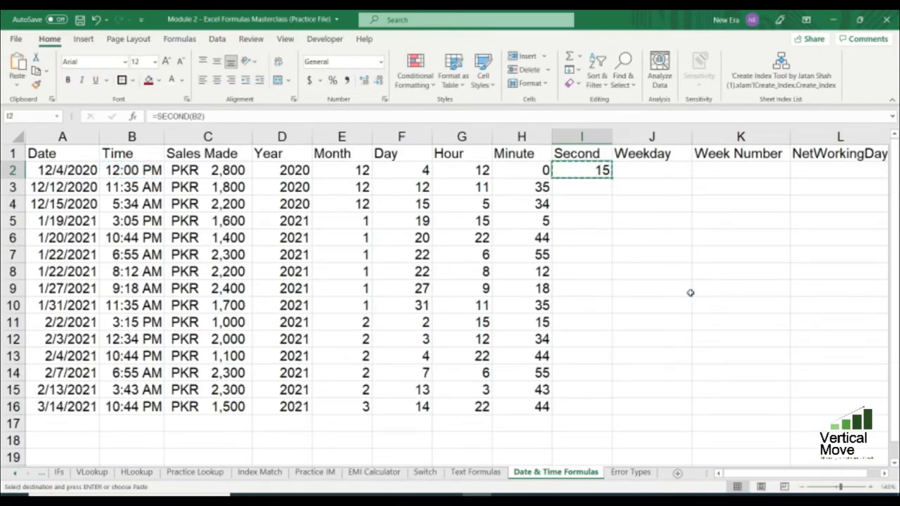
{"action": "double_click", "coordinate": [610, 179]}
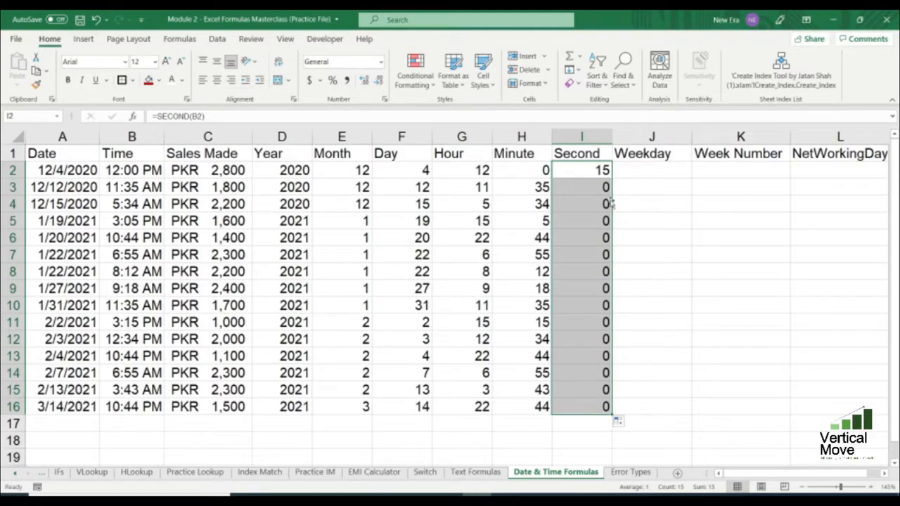
Step: Check the Second column against the full stored times, including seconds, of the cells in the Time column
{"action": "left_click", "coordinate": [590, 265]}
{"action": "left_click", "coordinate": [586, 320]}
{"action": "left_click", "coordinate": [582, 340]}
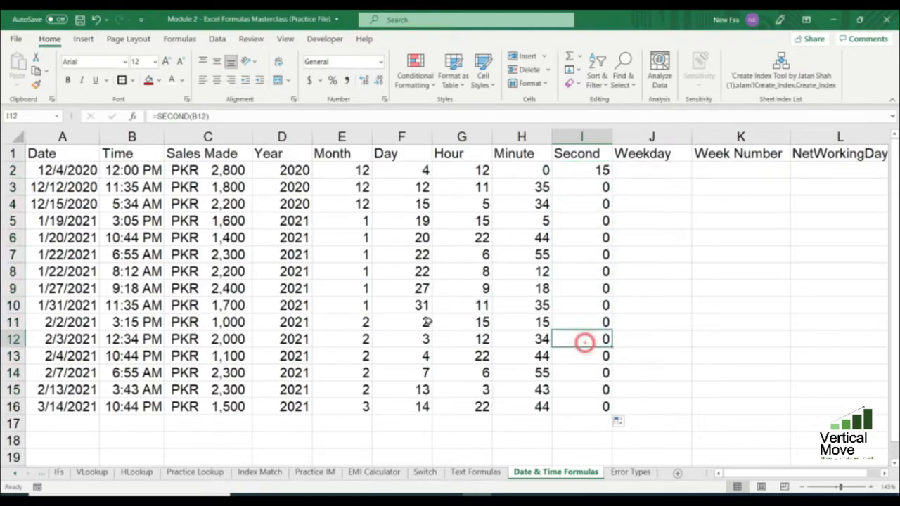
{"action": "left_click", "coordinate": [131, 284]}
{"action": "left_click", "coordinate": [144, 322]}
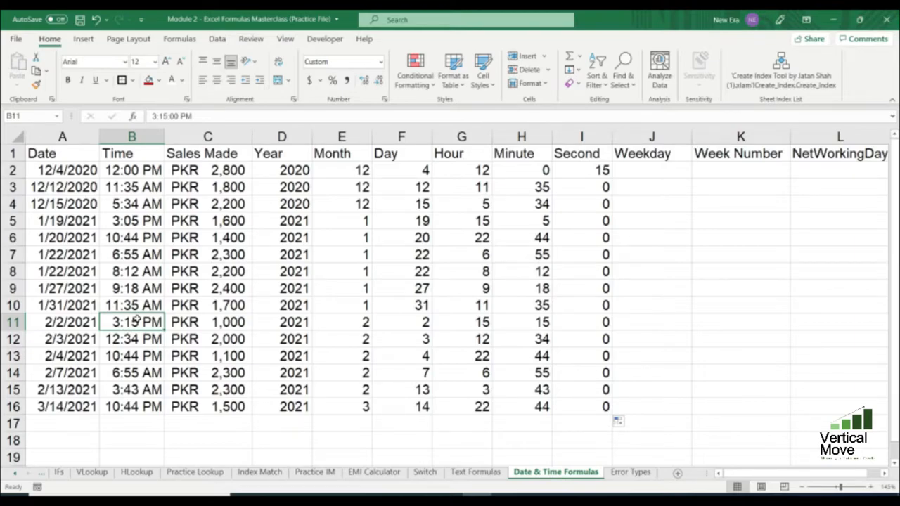
{"action": "left_click", "coordinate": [149, 168]}
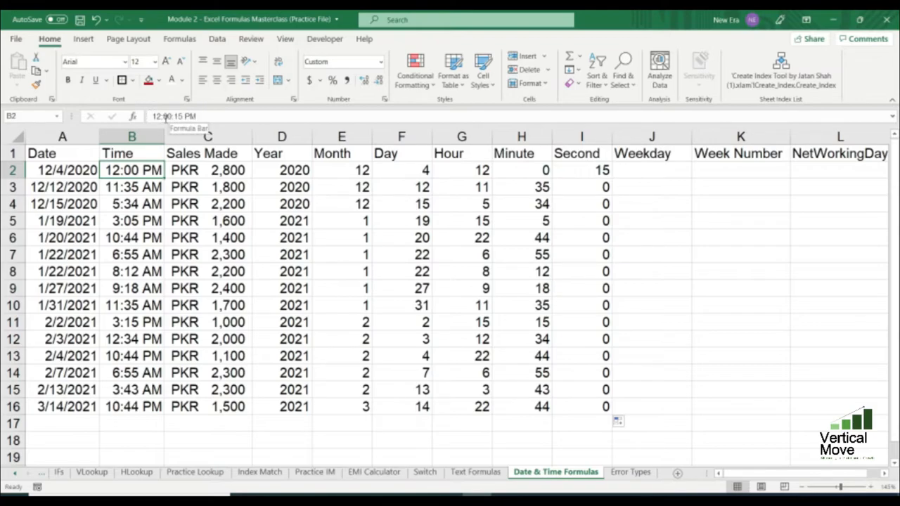
{"action": "left_click", "coordinate": [603, 171]}
{"action": "left_click", "coordinate": [149, 188]}
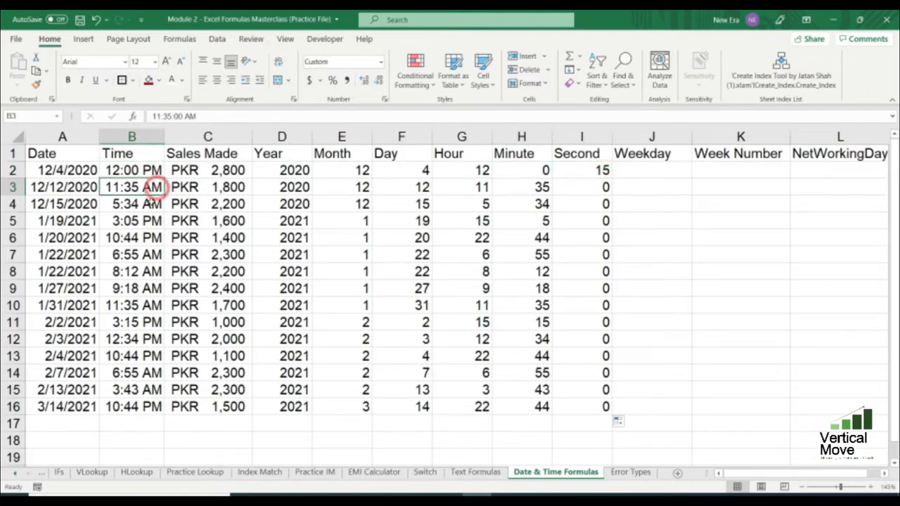
{"action": "left_click", "coordinate": [144, 204]}
{"action": "left_click", "coordinate": [146, 220]}
{"action": "left_click", "coordinate": [145, 253]}
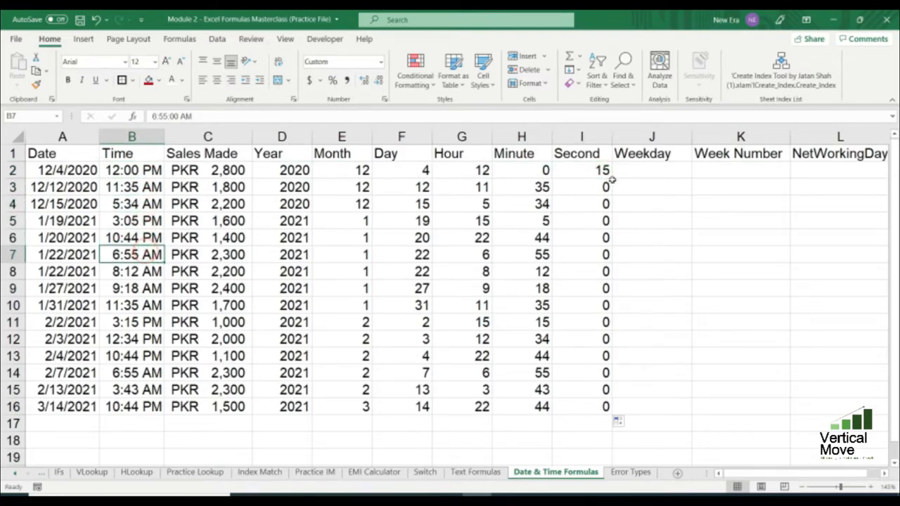
Step: Enter =WEEKDAY(A2,2) in J2 to number the first date's weekday with Monday as 1 and Sunday as 7
{"action": "left_click", "coordinate": [636, 176]}
{"action": "type", "text": "="}
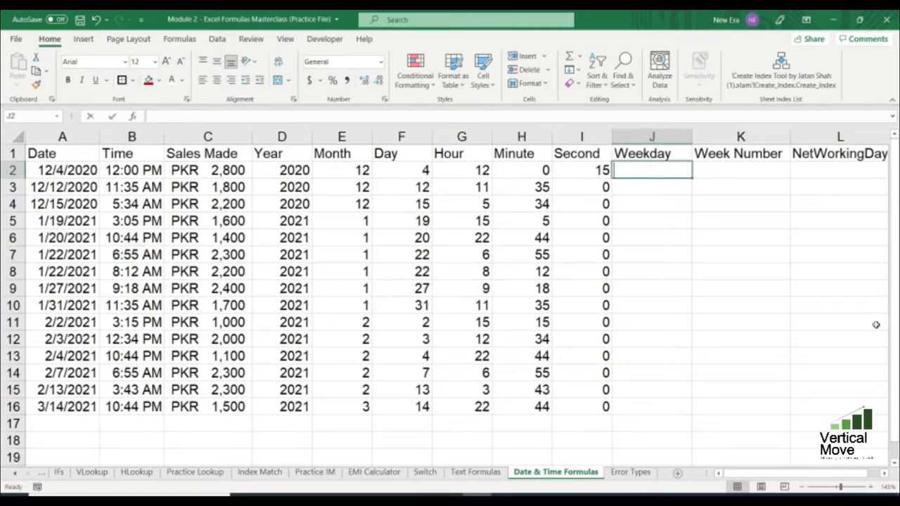
{"action": "type", "text": "wee"}
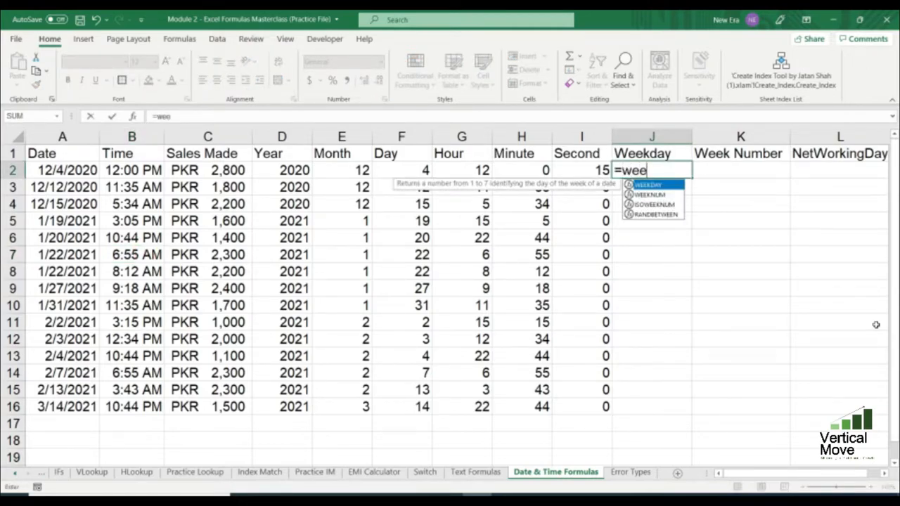
{"action": "type", "text": "kday"}
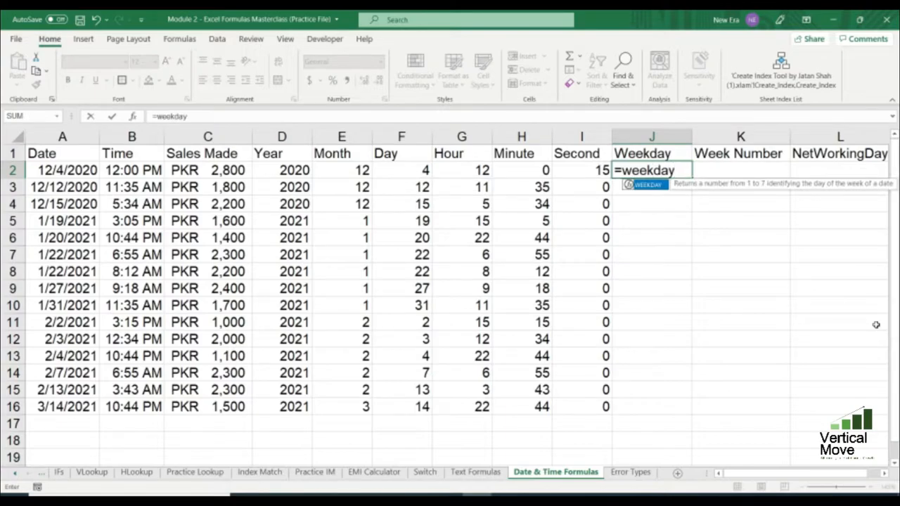
{"action": "type", "text": "("}
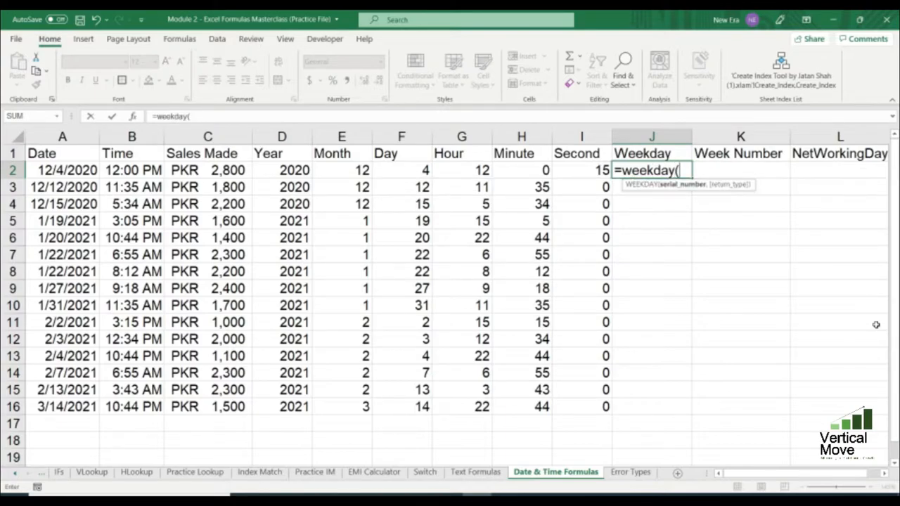
{"action": "key", "text": "Left"}
{"action": "key", "text": "ctrl+Left"}
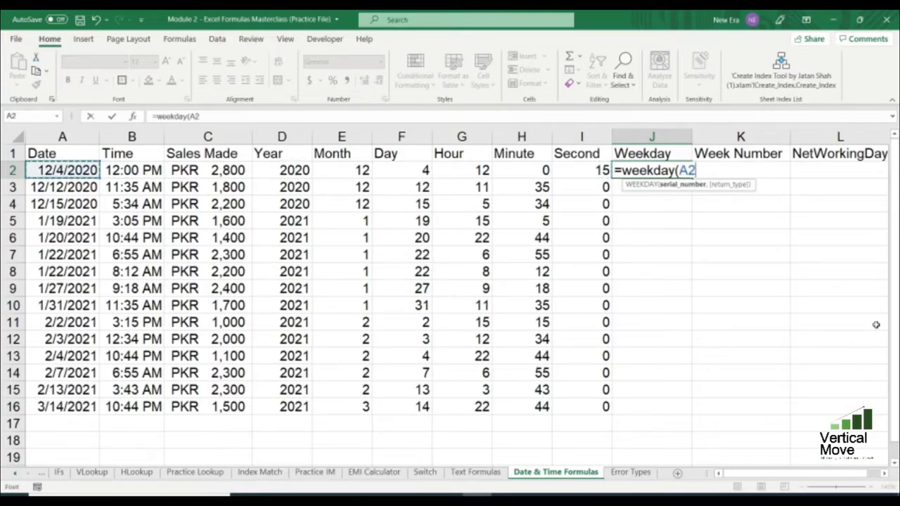
{"action": "type", "text": ",2"}
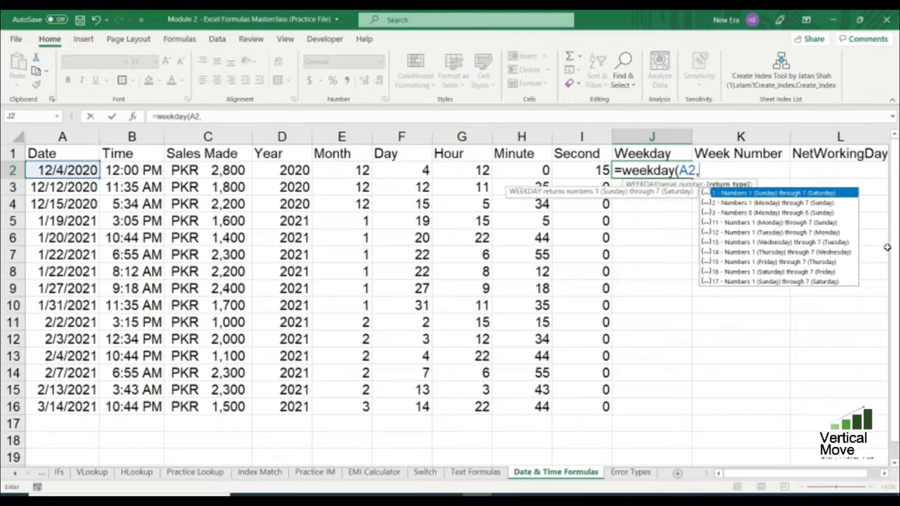
{"action": "type", "text": "2)"}
{"action": "key", "text": "Return"}
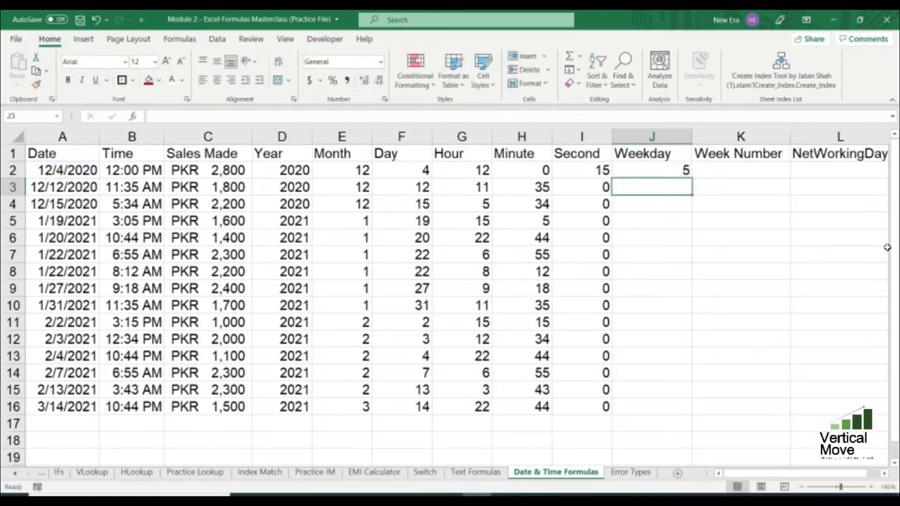
Step: Fill the WEEKDAY formula from J2 down the rest of the Weekday column through J16
{"action": "key", "text": "Right"}
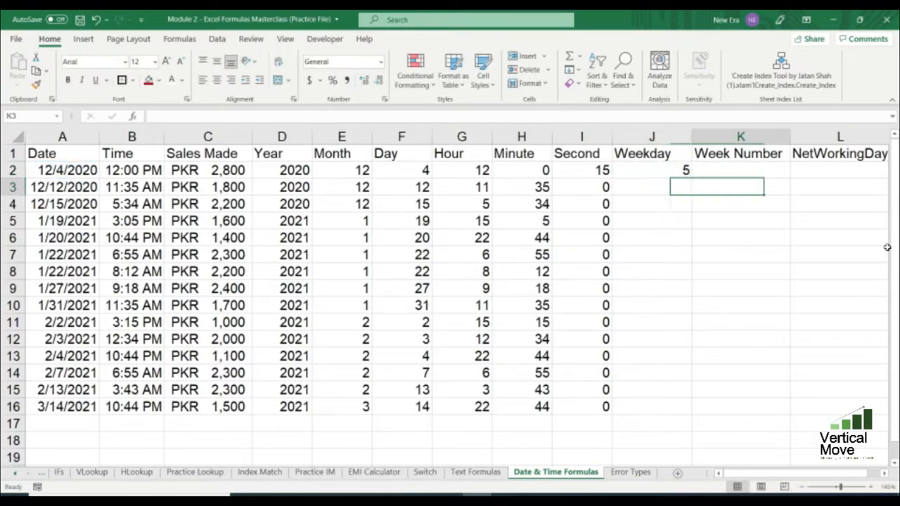
{"action": "key", "text": "Left"}
{"action": "key", "text": "Up"}
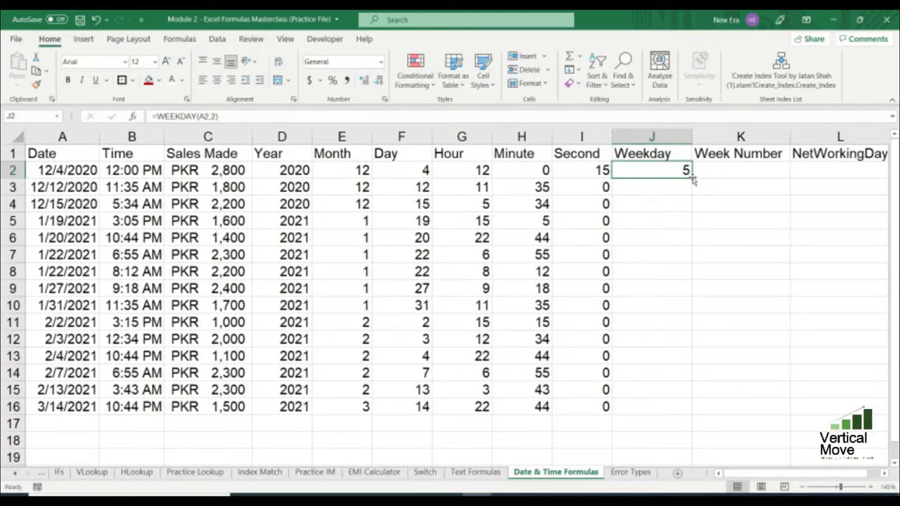
{"action": "double_click", "coordinate": [692, 177]}
Step: Review the weekday numbers along the Weekday column, ending at J2
{"action": "left_click", "coordinate": [682, 356]}
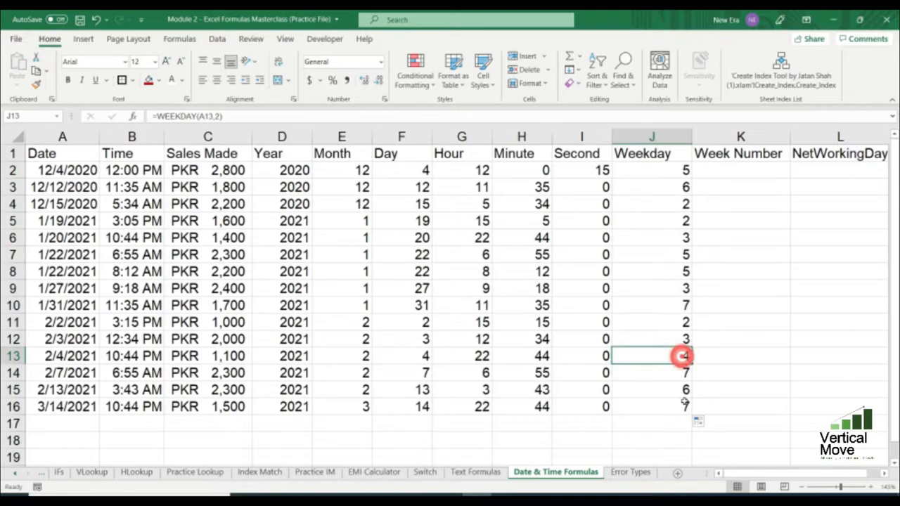
{"action": "left_click", "coordinate": [685, 405]}
{"action": "left_click", "coordinate": [676, 170]}
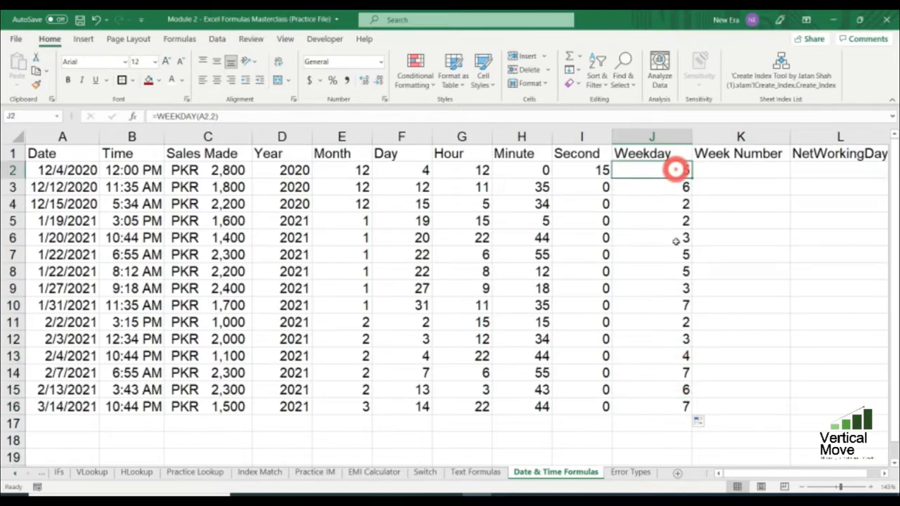
{"action": "key", "text": "ctrl+shift+Down"}
{"action": "key", "text": "ctrl+shift+Up"}
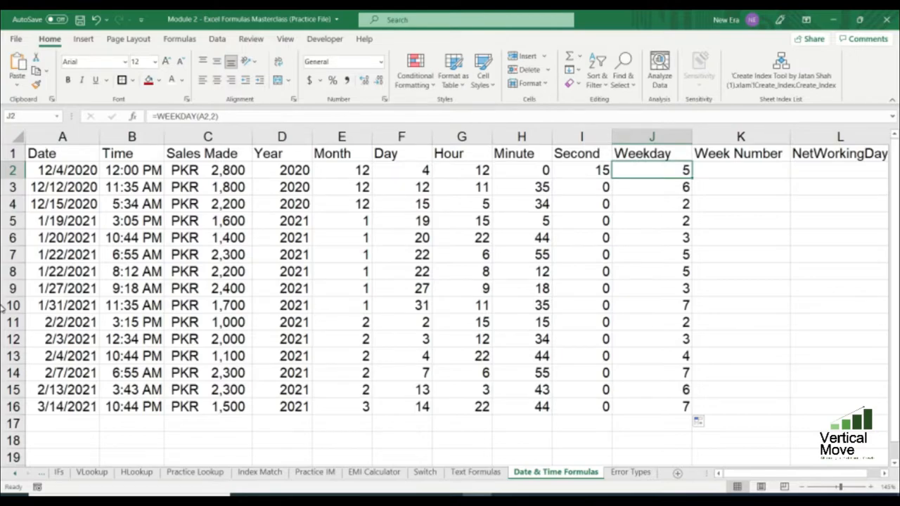
Step: Wrap the WEEKDAY(A2,2) formula in J2 in a SWITCH function so that it becomes the expression argument
{"action": "key", "text": "F2"}
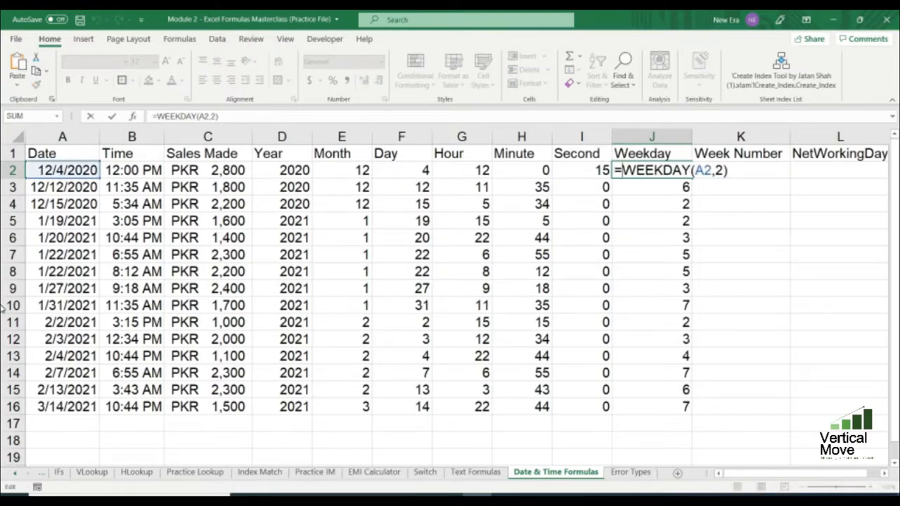
{"action": "type", "text": "switch"}
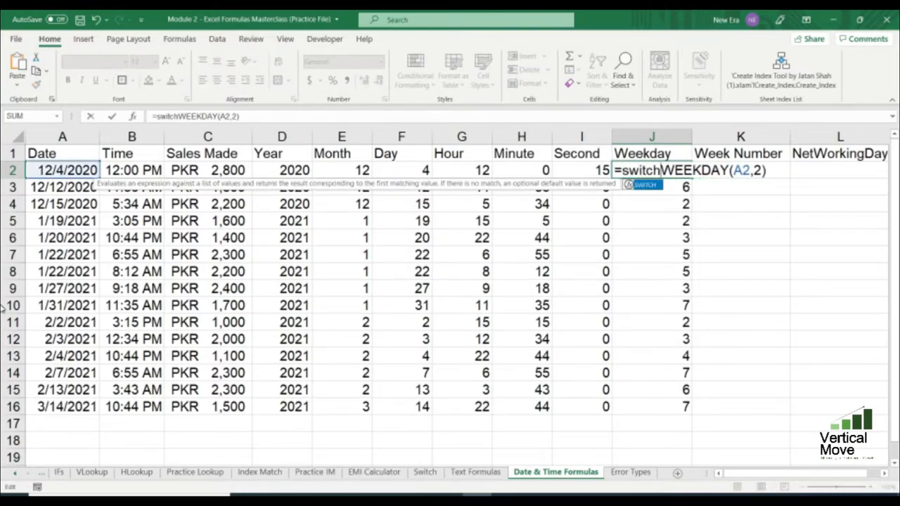
{"action": "key", "text": "Tab"}
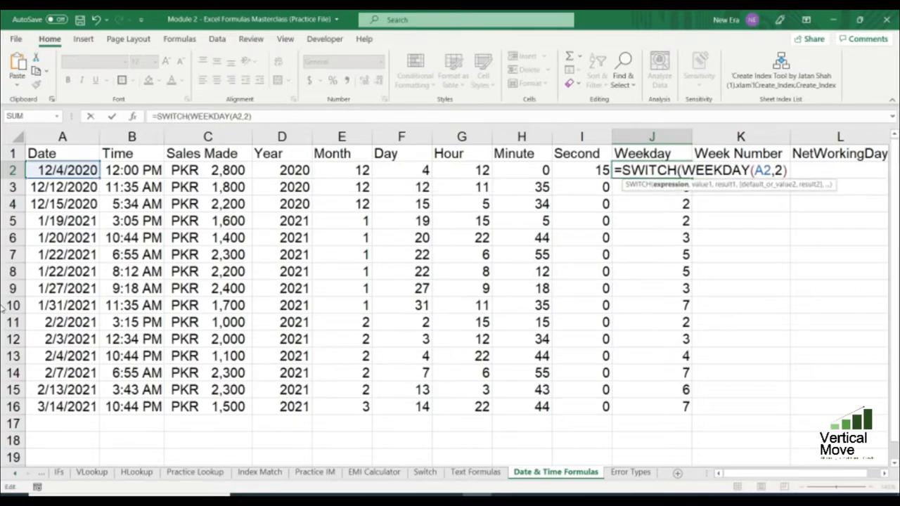
{"action": "key", "text": "Right"}
{"action": "key", "text": "Right"}
{"action": "key", "text": "Right"}
{"action": "key", "text": "Right"}
{"action": "key", "text": "Right"}
{"action": "key", "text": "Right"}
{"action": "key", "text": "Right"}
{"action": "key", "text": "Right"}
{"action": "key", "text": "Right"}
{"action": "key", "text": "Right"}
{"action": "key", "text": "Right"}
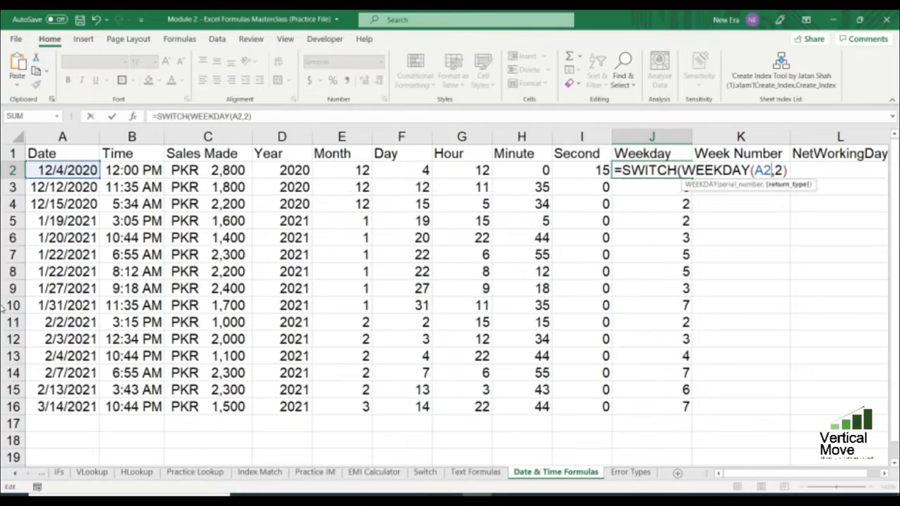
{"action": "key", "text": "Right"}
{"action": "key", "text": "Right"}
{"action": "key", "text": "Right"}
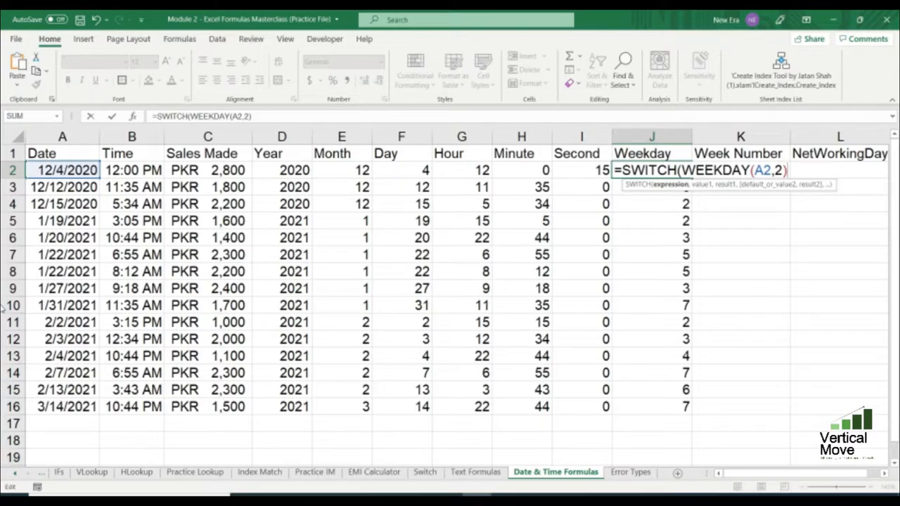
Step: Add the first SWITCH pairs in J2, returning "M" for 1, "T" for 2 and "W" for 3
{"action": "type", "text": ","}
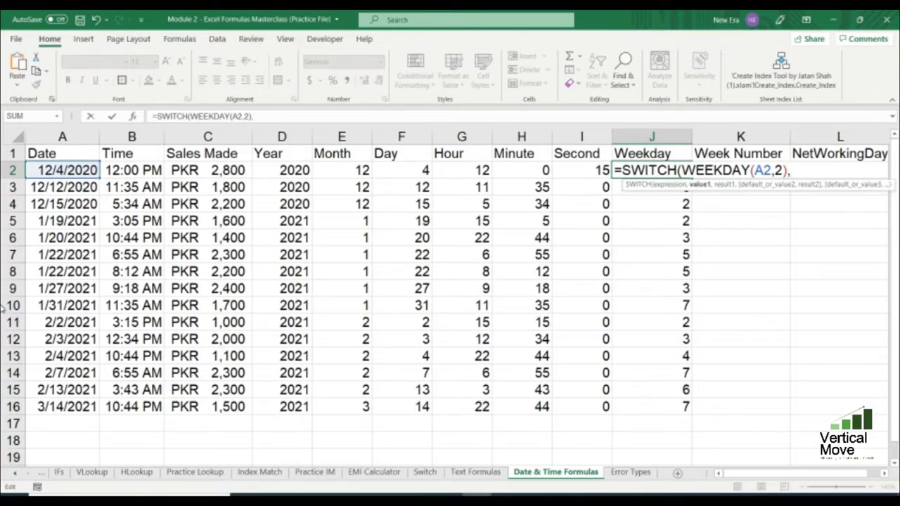
{"action": "type", "text": "1,\""}
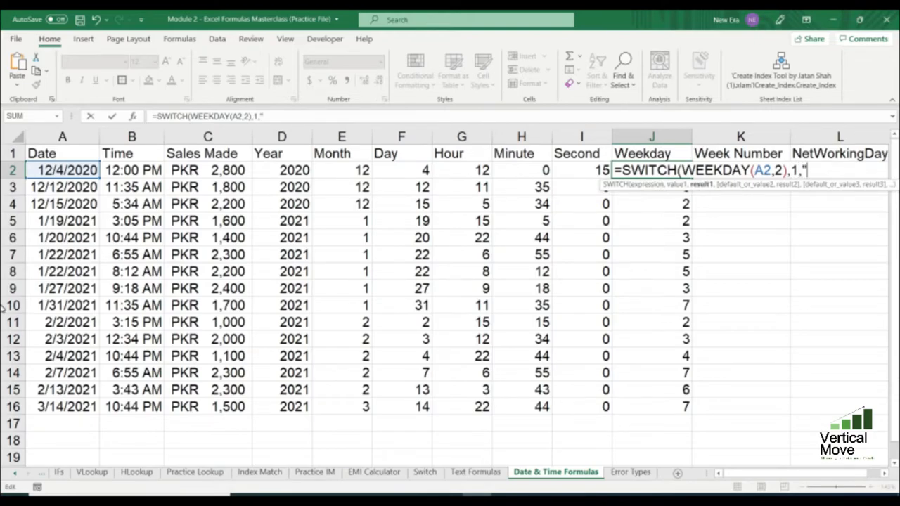
{"action": "type", "text": "M\",2"}
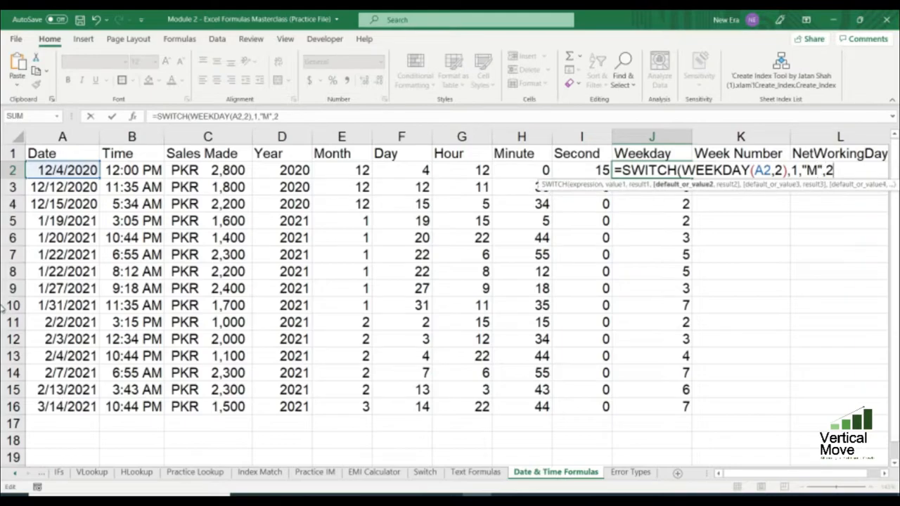
{"action": "type", "text": ",\""}
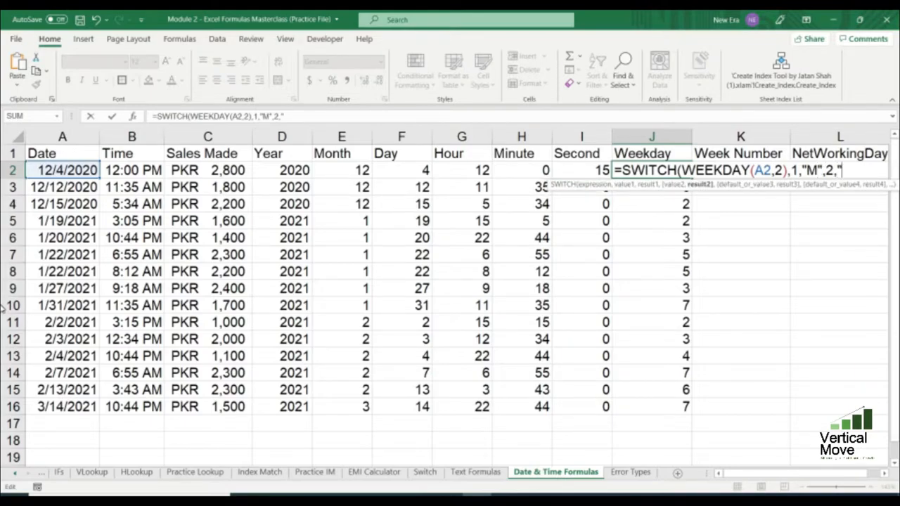
{"action": "type", "text": "T\","}
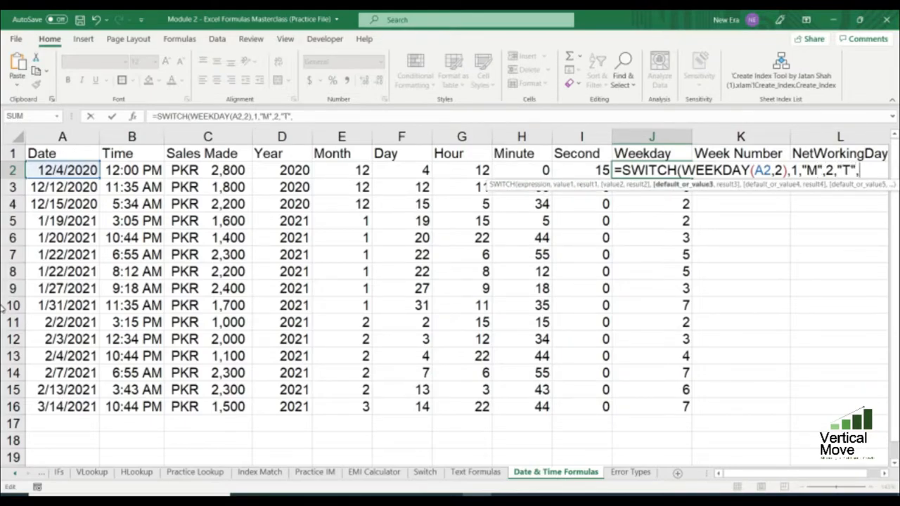
{"action": "type", "text": "3,"}
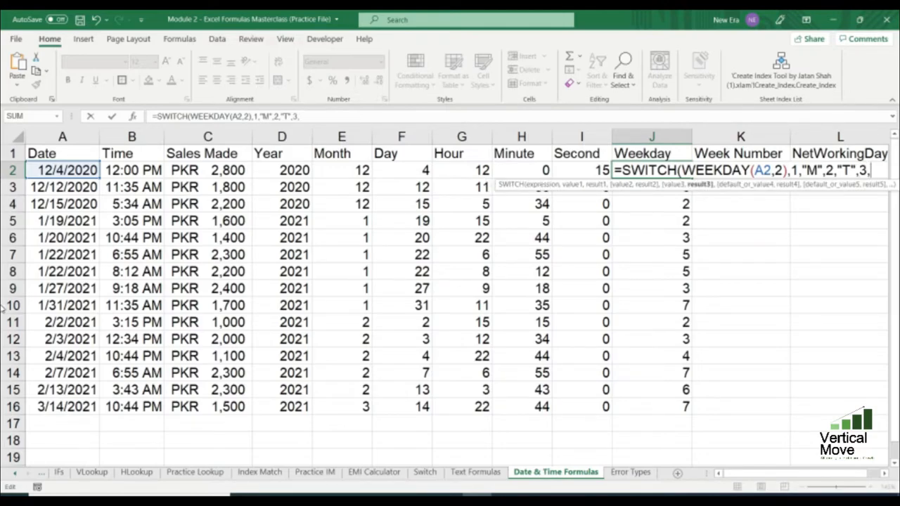
{"action": "type", "text": "\""}
{"action": "type", "text": "W\",4"}
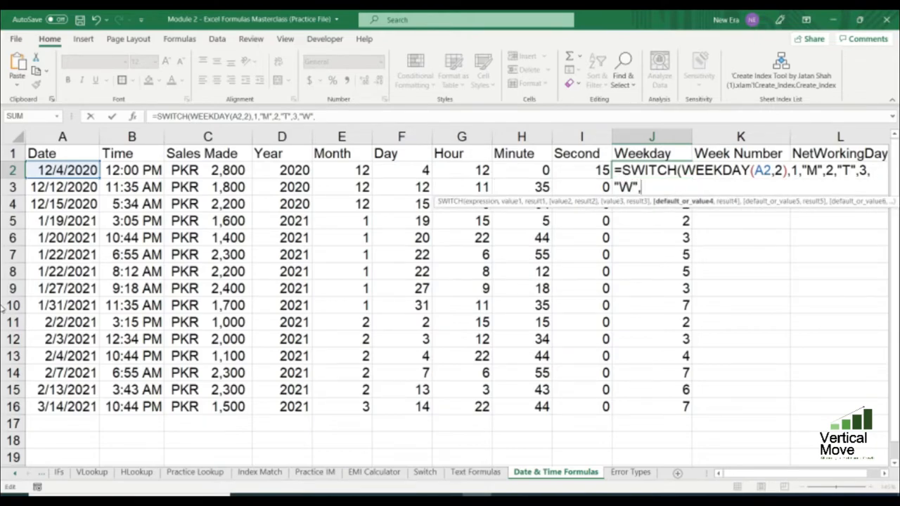
Step: Complete J2's SWITCH formula with "T" for 4, "F" for 5, "S" for 6 and "S" for 7, accepting the suggested formula correction
{"action": "type", "text": ","}
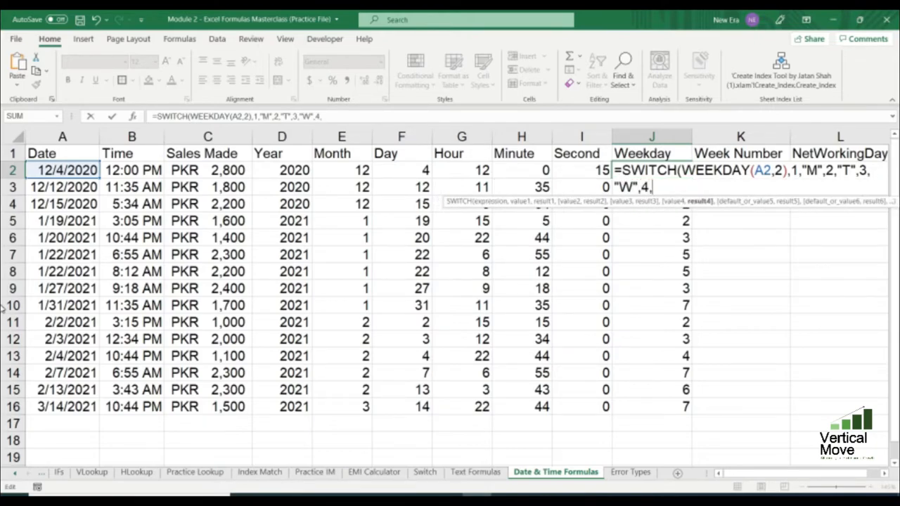
{"action": "type", "text": "\"T\",5"}
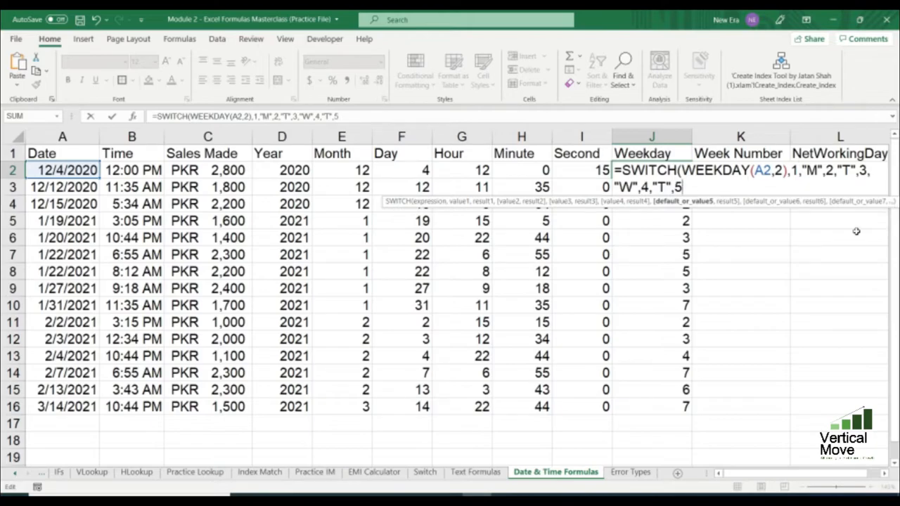
{"action": "type", "text": ","}
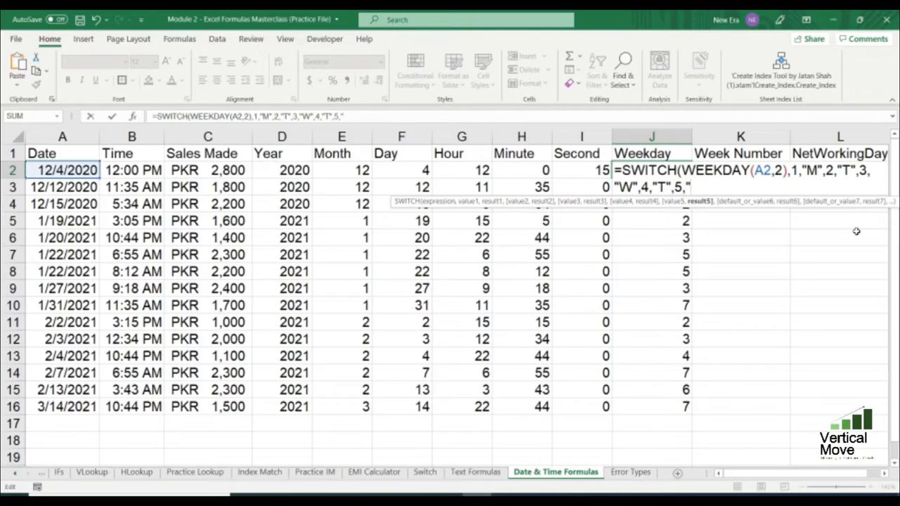
{"action": "type", "text": "\"F\",6"}
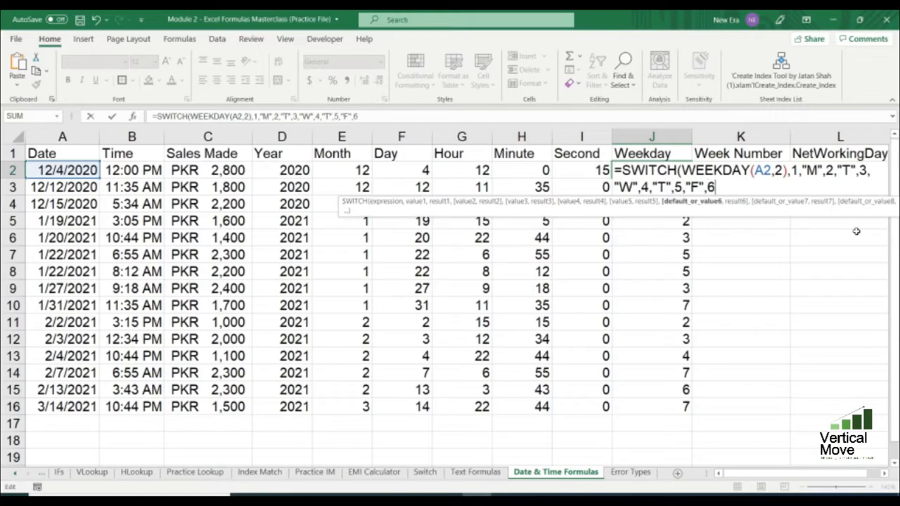
{"action": "type", "text": ","}
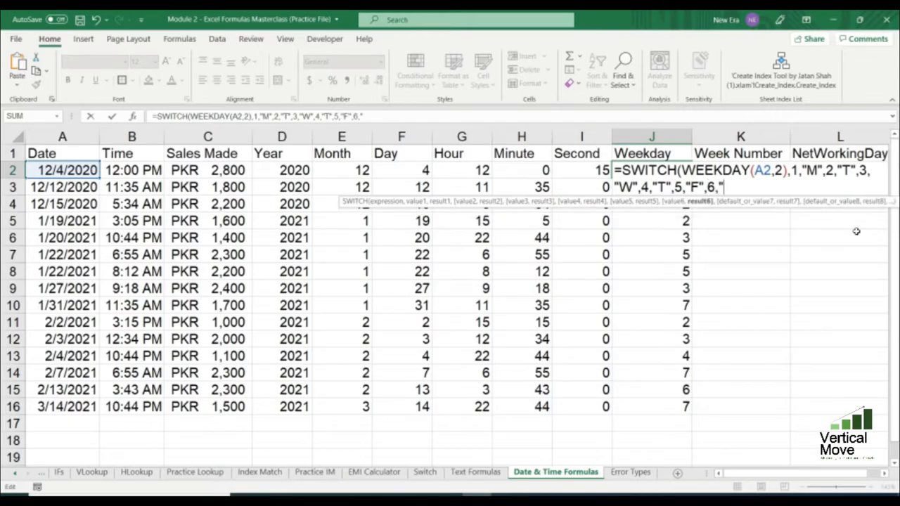
{"action": "type", "text": "\"S\","}
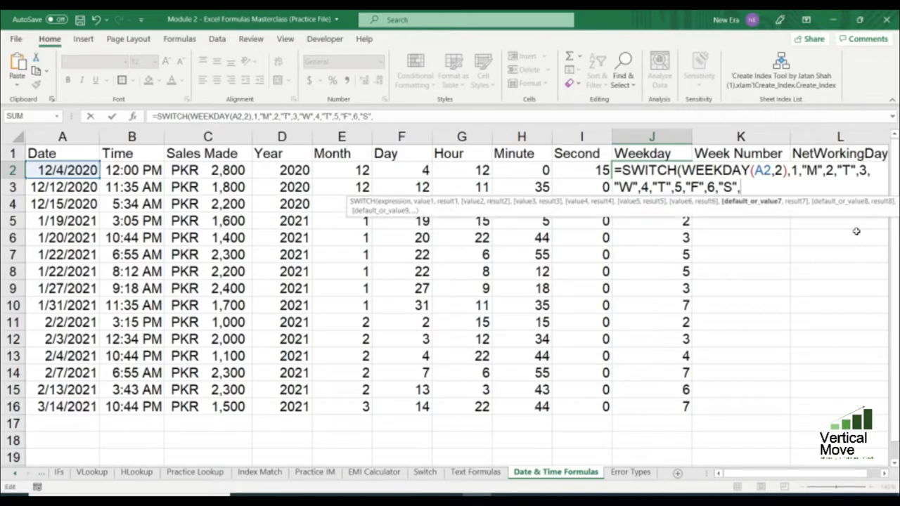
{"action": "type", "text": "7,\"S\""}
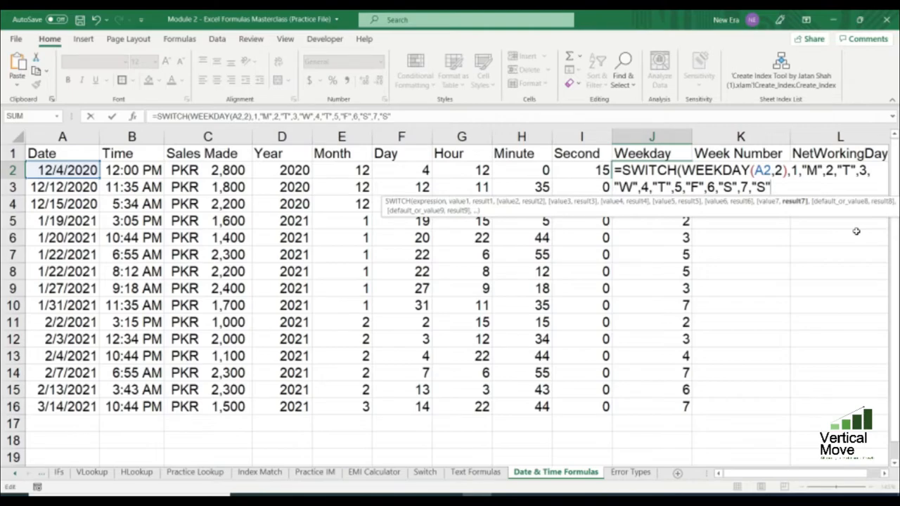
{"action": "type", "text": ")"}
{"action": "key", "text": "Return"}
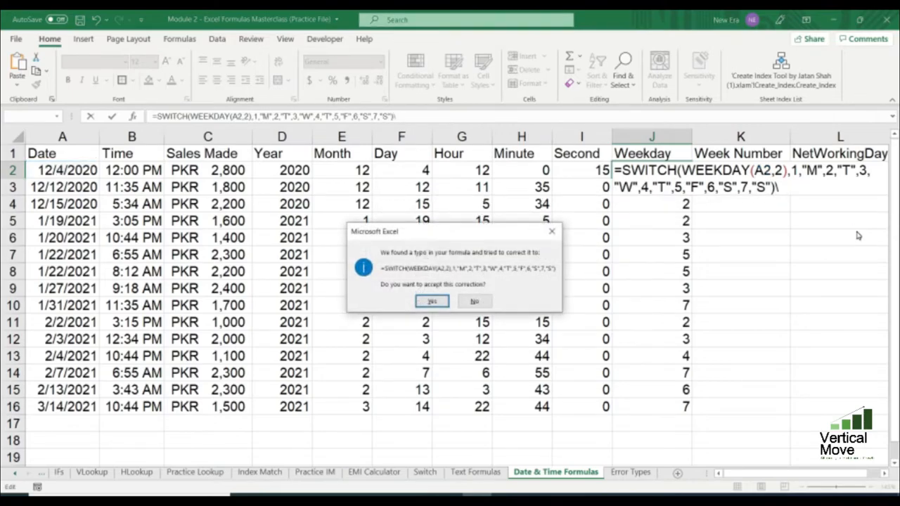
{"action": "key", "text": "Return"}
Step: Copy the SWITCH formula from J2 down the Weekday column through J16 and return to J2
{"action": "key", "text": "ctrl+c"}
{"action": "key", "text": "Down"}
{"action": "key", "text": "ctrl+shift+Down"}
{"action": "key", "text": "ctrl+v"}
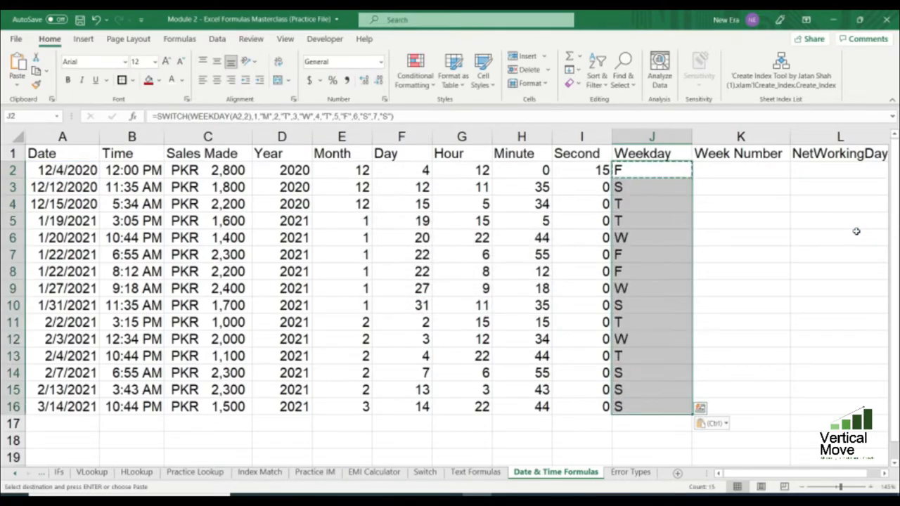
{"action": "key", "text": "Up"}
{"action": "key", "text": "Down"}
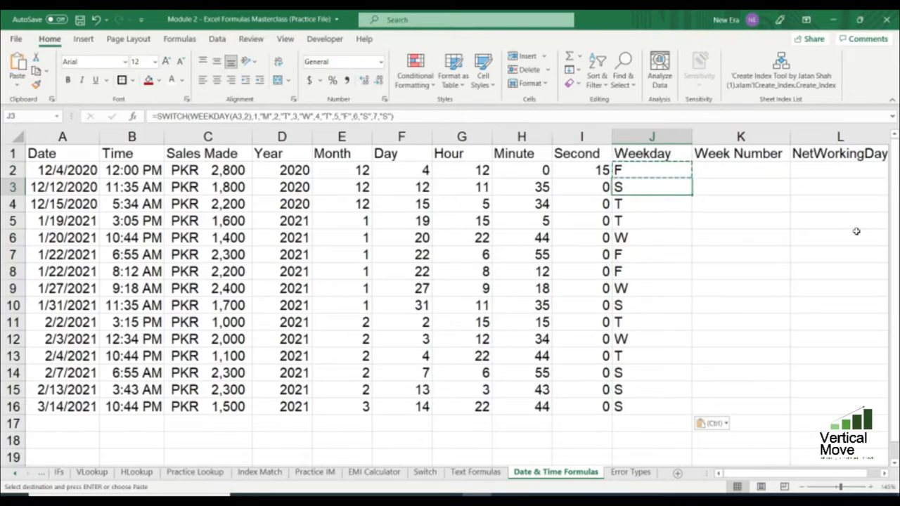
{"action": "key", "text": "Up"}
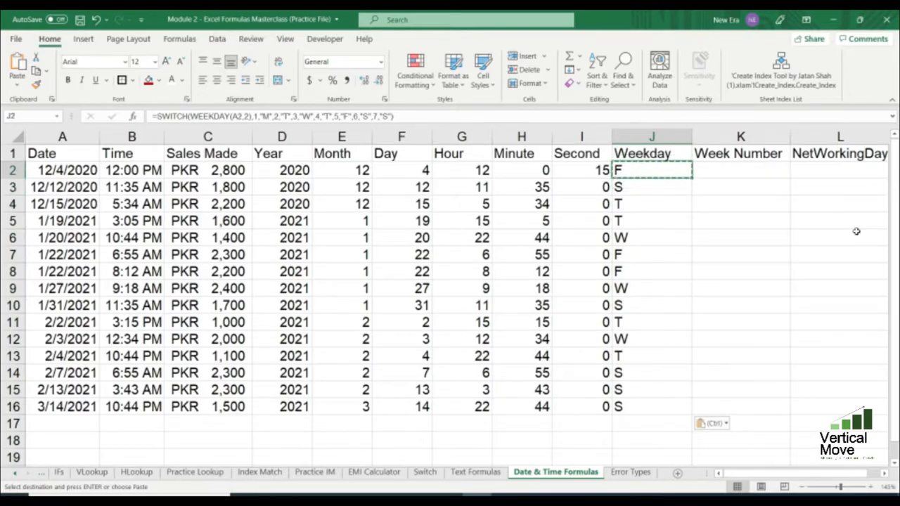
Step: Edit J2's SWITCH results so that 7 returns "SU" and 6 returns "SA"
{"action": "key", "text": "F2"}
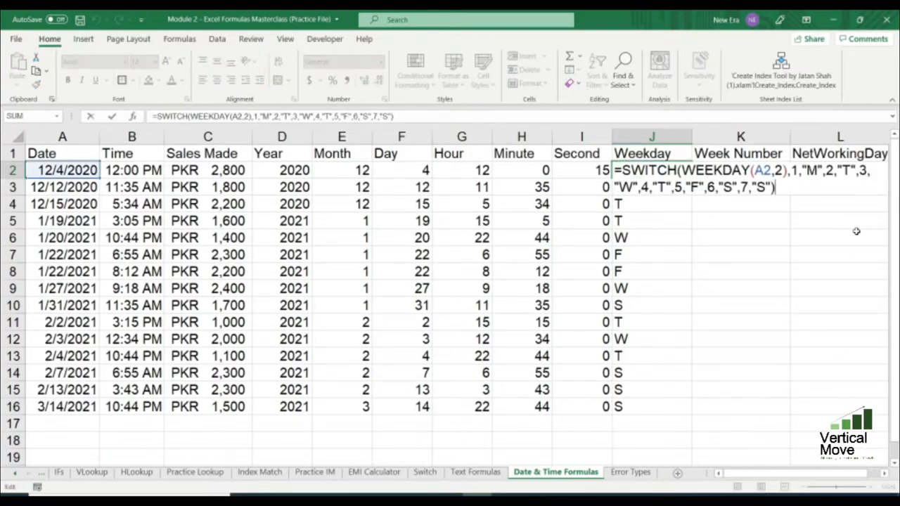
{"action": "key", "text": "Left"}
{"action": "key", "text": "Left"}
{"action": "key", "text": "Left"}
{"action": "key", "text": "Left"}
{"action": "key", "text": "Left"}
{"action": "key", "text": "Right"}
{"action": "key", "text": "Right"}
{"action": "key", "text": "Right"}
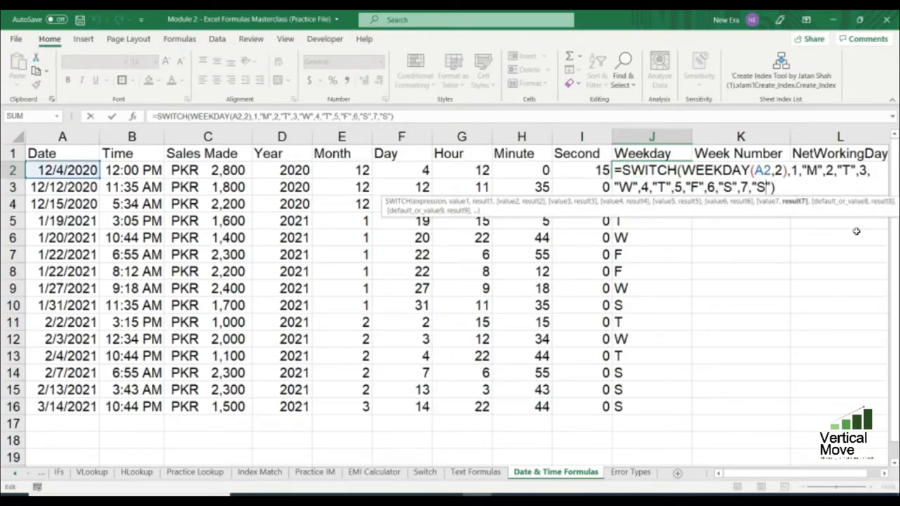
{"action": "type", "text": "U"}
{"action": "key", "text": "Left"}
{"action": "key", "text": "Left"}
{"action": "key", "text": "Left"}
{"action": "key", "text": "Left"}
{"action": "key", "text": "Left"}
{"action": "key", "text": "Left"}
{"action": "key", "text": "Left"}
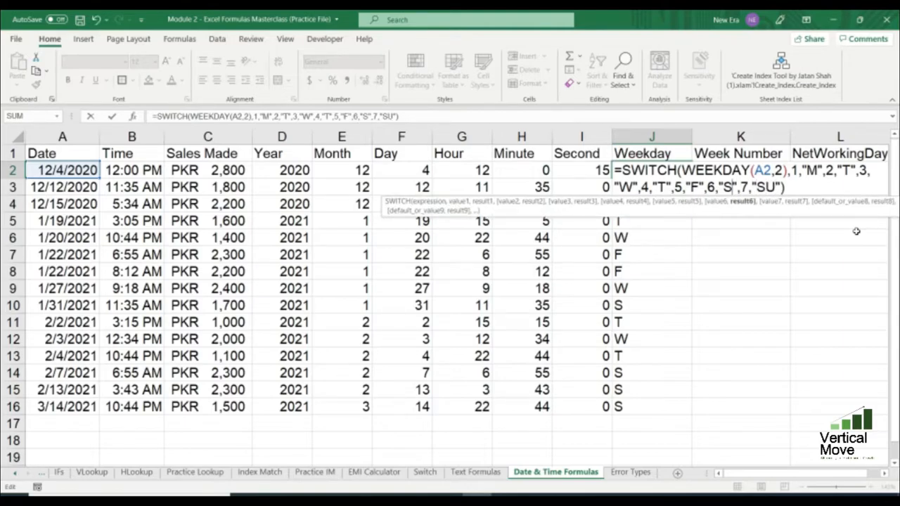
{"action": "type", "text": "A"}
Step: Change J2's SWITCH results to "TH" for 4 and "TU" for 2, and enter the revised formula
{"action": "key", "text": "Left"}
{"action": "key", "text": "Left"}
{"action": "key", "text": "Left"}
{"action": "key", "text": "Left"}
{"action": "key", "text": "Left"}
{"action": "key", "text": "Left"}
{"action": "key", "text": "Left"}
{"action": "key", "text": "Left"}
{"action": "key", "text": "Left"}
{"action": "key", "text": "Left"}
{"action": "key", "text": "Left"}
{"action": "key", "text": "Left"}
{"action": "key", "text": "Left"}
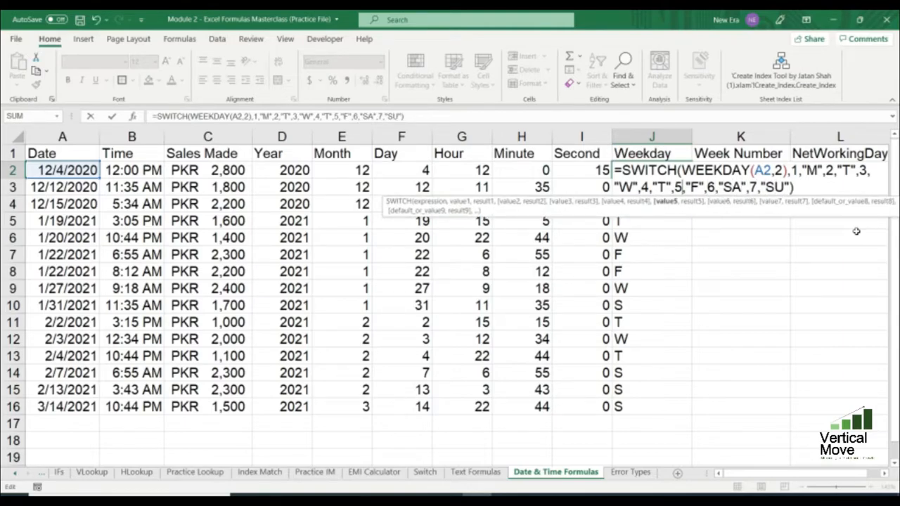
{"action": "type", "text": "H"}
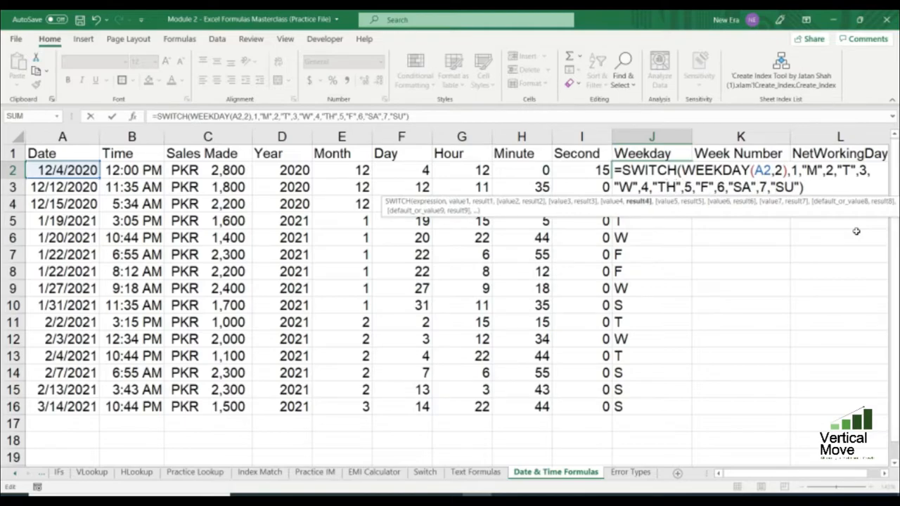
{"action": "key", "text": "Left"}
{"action": "key", "text": "Left"}
{"action": "key", "text": "Left"}
{"action": "key", "text": "Left"}
{"action": "key", "text": "Left"}
{"action": "key", "text": "Left"}
{"action": "key", "text": "Left"}
{"action": "key", "text": "Left"}
{"action": "key", "text": "Left"}
{"action": "key", "text": "Left"}
{"action": "key", "text": "Left"}
{"action": "key", "text": "Left"}
{"action": "key", "text": "Left"}
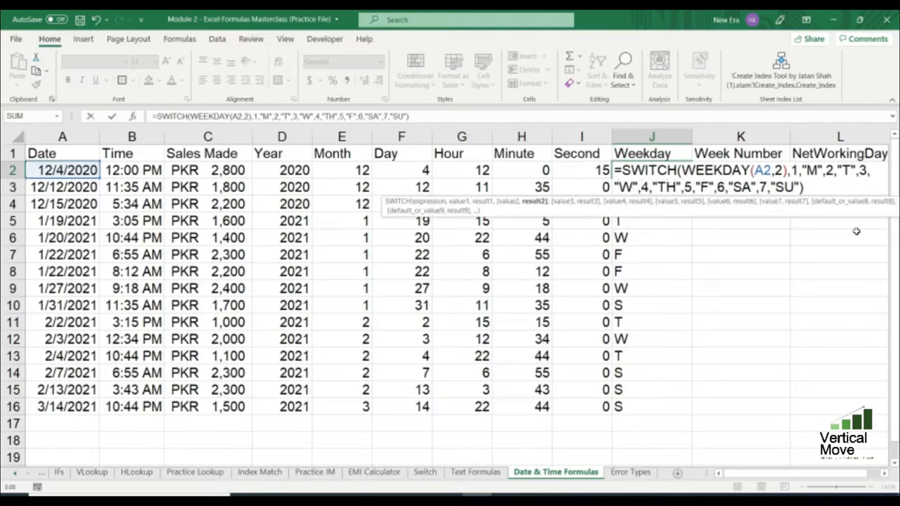
{"action": "type", "text": "U"}
{"action": "key", "text": "Return"}
{"action": "key", "text": "Up"}
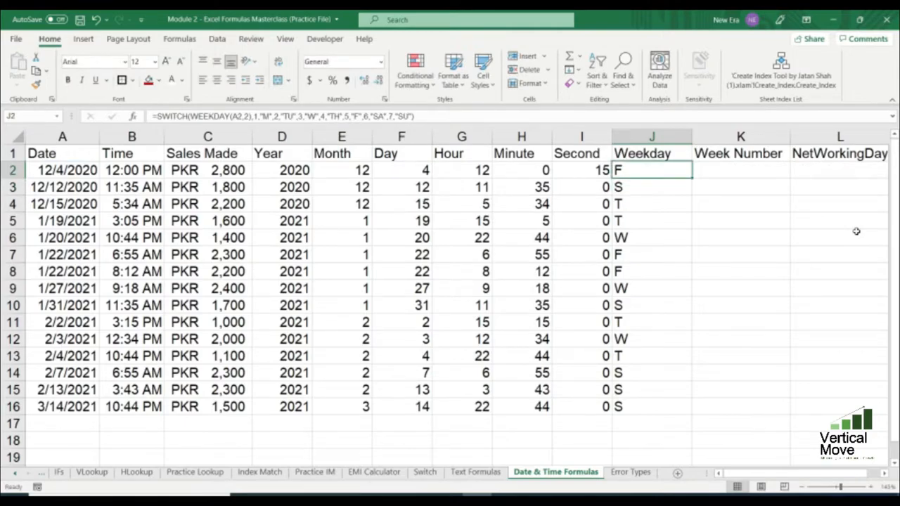
Step: Copy the revised SWITCH formula from J2 down the Weekday column through J16
{"action": "key", "text": "ctrl+c"}
{"action": "key", "text": "ctrl+shift+Down"}
{"action": "key", "text": "ctrl+v"}
{"action": "key", "text": "Down"}
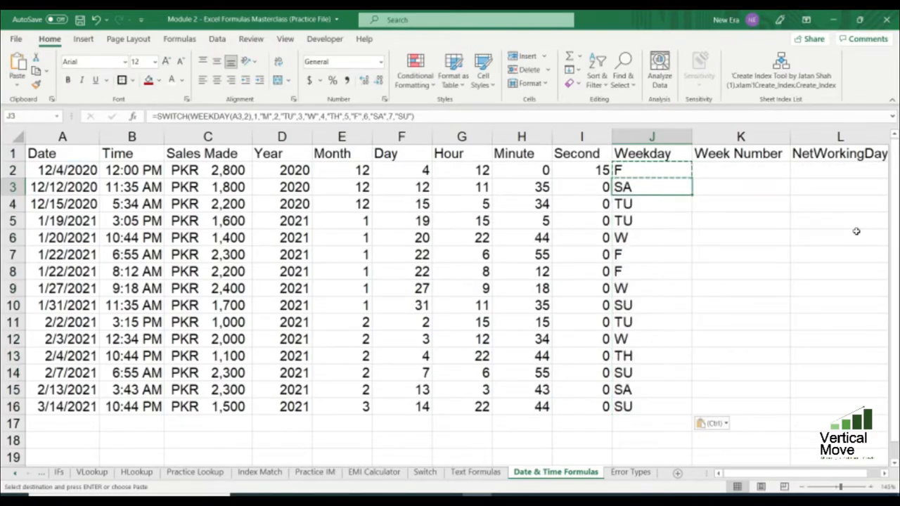
Step: Review the day abbreviations along the Weekday column against the dates, ending at J2
{"action": "key", "text": "Down"}
{"action": "key", "text": "Down"}
{"action": "key", "text": "Down"}
{"action": "key", "text": "Down"}
{"action": "key", "text": "Down"}
{"action": "key", "text": "Down"}
{"action": "key", "text": "Down"}
{"action": "key", "text": "Down"}
{"action": "key", "text": "Down"}
{"action": "key", "text": "Down"}
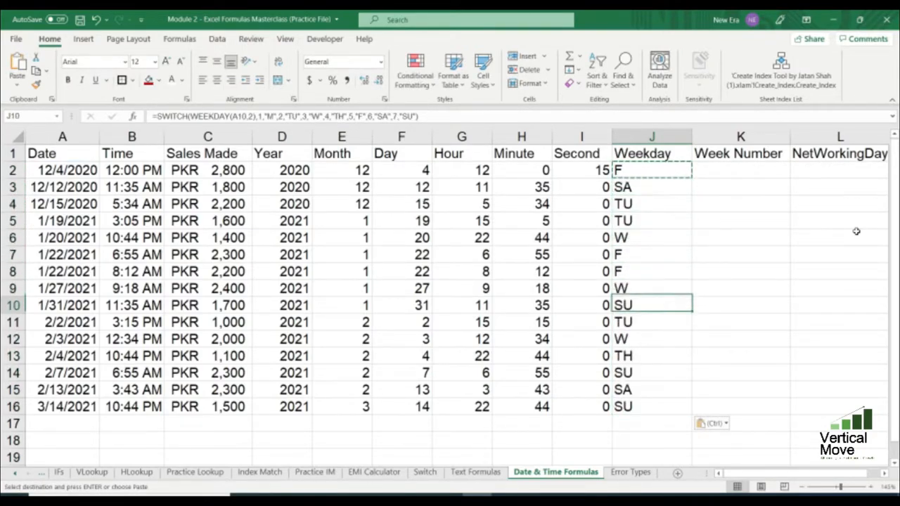
{"action": "key", "text": "Up"}
{"action": "key", "text": "Up"}
{"action": "key", "text": "Up"}
{"action": "key", "text": "Up"}
{"action": "key", "text": "Up"}
{"action": "key", "text": "Up"}
{"action": "key", "text": "Up"}
{"action": "key", "text": "Up"}
{"action": "key", "text": "Up"}
{"action": "key", "text": "Up"}
{"action": "key", "text": "Up"}
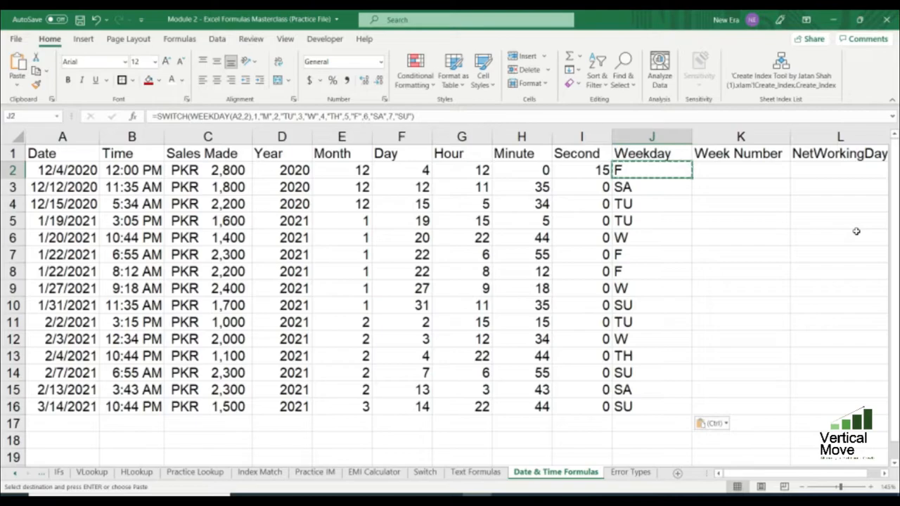
Step: Examine the WEEKDAY(A2,2) expression inside J2's SWITCH formula, leaving the formula as it is
{"action": "key", "text": "F2"}
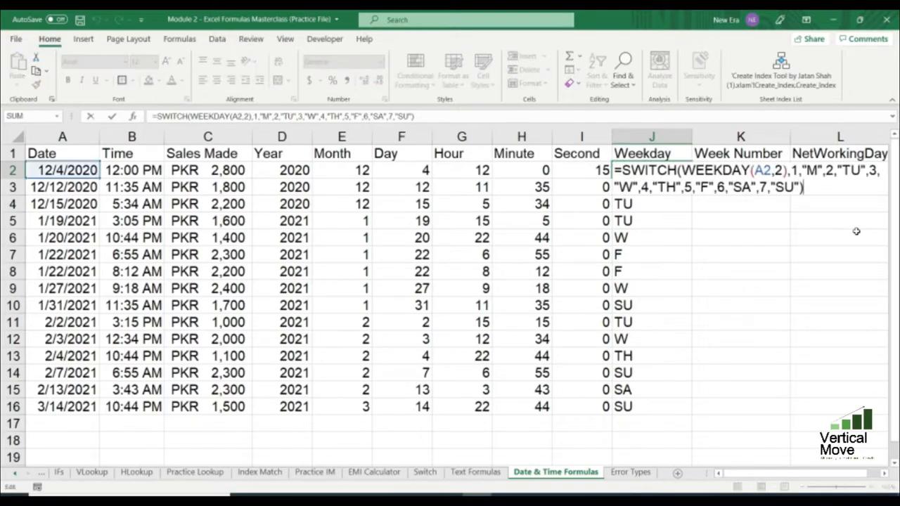
{"action": "key", "text": "Up"}
{"action": "key", "text": "Left"}
{"action": "key", "text": "Left"}
{"action": "key", "text": "Left"}
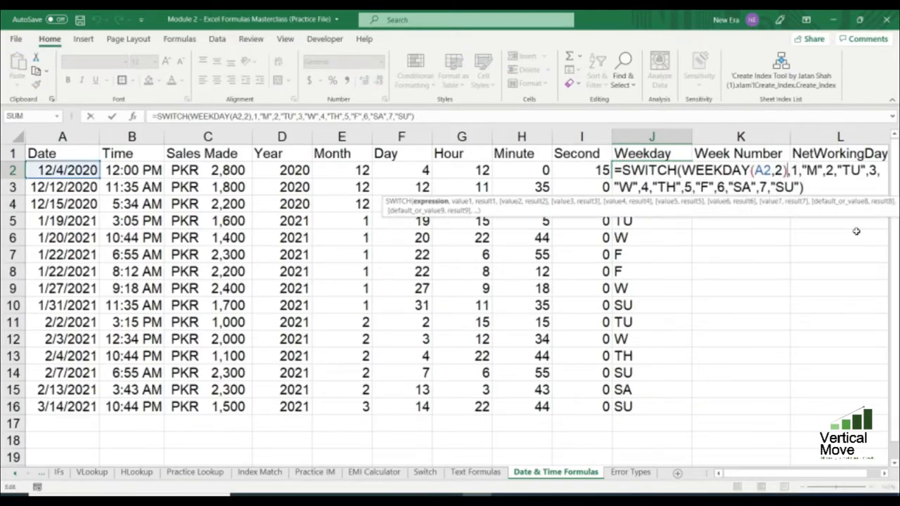
{"action": "key", "text": "ctrl+shift+Left"}
{"action": "key", "text": "ctrl+shift+Left"}
{"action": "key", "text": "ctrl+shift+Left"}
{"action": "key", "text": "ctrl+shift+Left"}
{"action": "key", "text": "ctrl+shift+Left"}
{"action": "key", "text": "ctrl+shift+Left"}
{"action": "key", "text": "ctrl+shift+Left"}
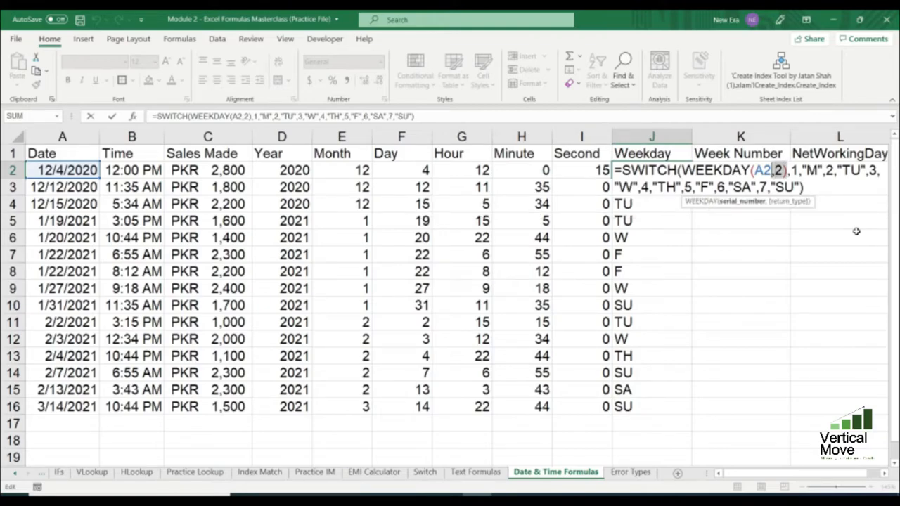
{"action": "key", "text": "ctrl+shift+Right"}
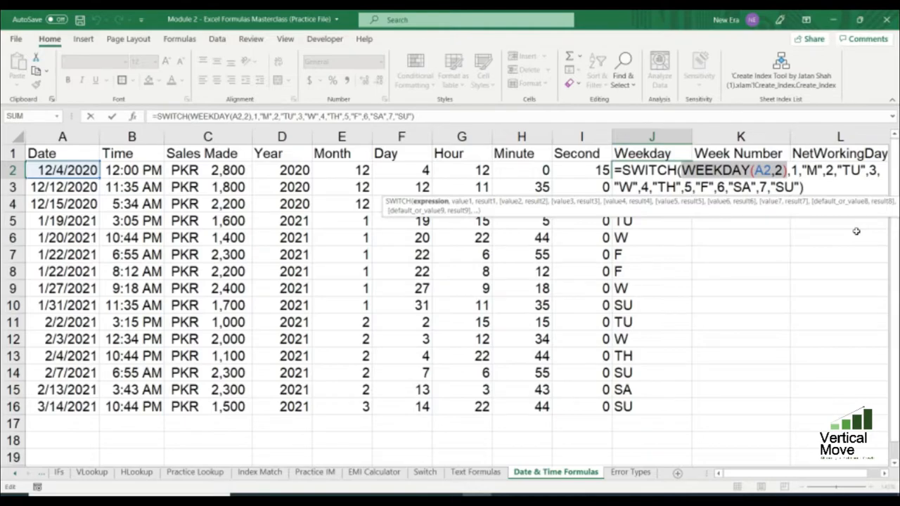
{"action": "key", "text": "Return"}
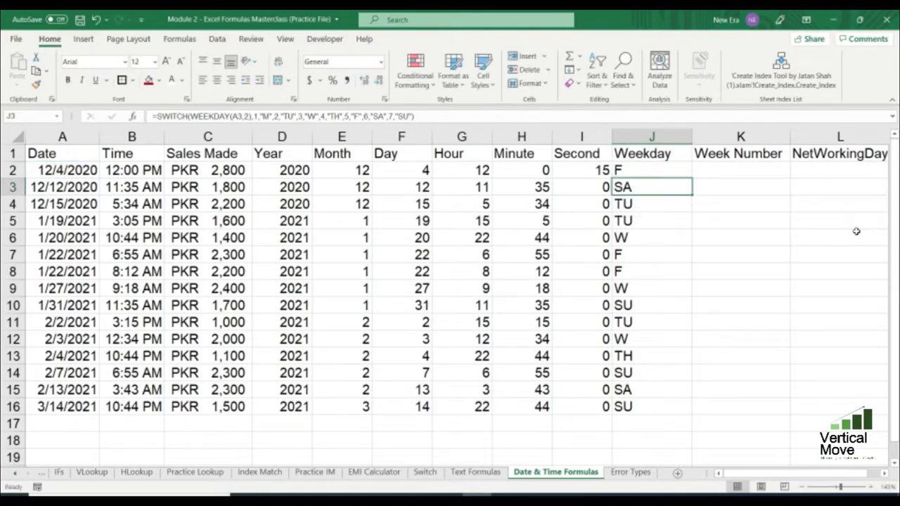
Step: Start a WEEKNUM formula in K2 under Week Number, using the date in A2 as the serial number
{"action": "key", "text": "Up"}
{"action": "key", "text": "Right"}
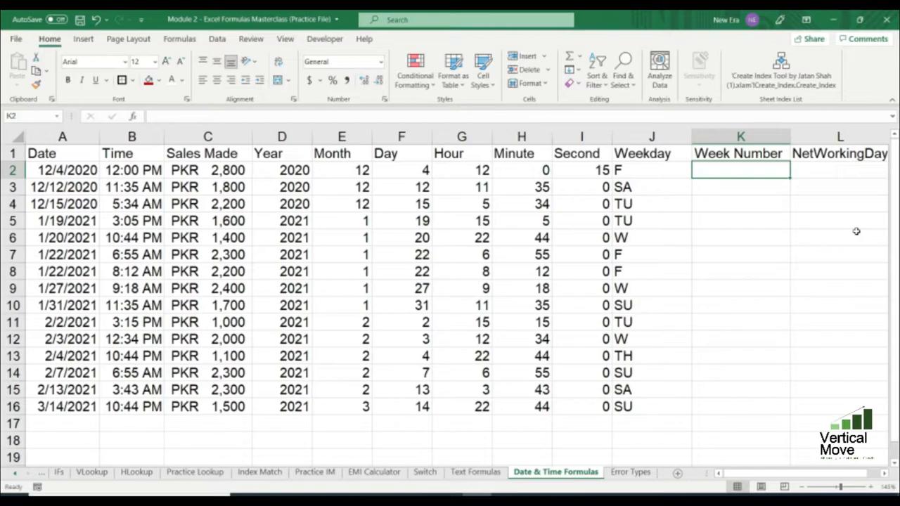
{"action": "type", "text": "=WEKKNUM"}
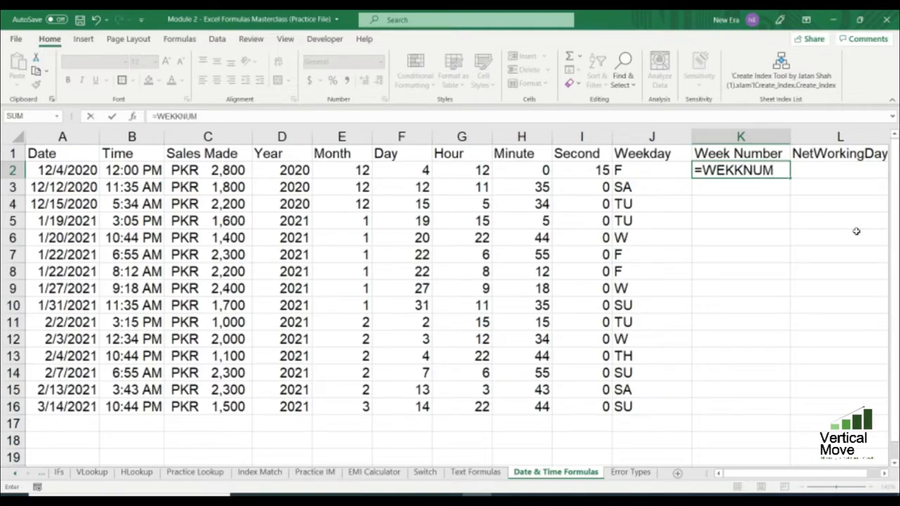
{"action": "key", "text": "BackSpace"}
{"action": "key", "text": "BackSpace"}
{"action": "key", "text": "BackSpace"}
{"action": "key", "text": "BackSpace"}
{"action": "key", "text": "BackSpace"}
{"action": "type", "text": "EKNUM("}
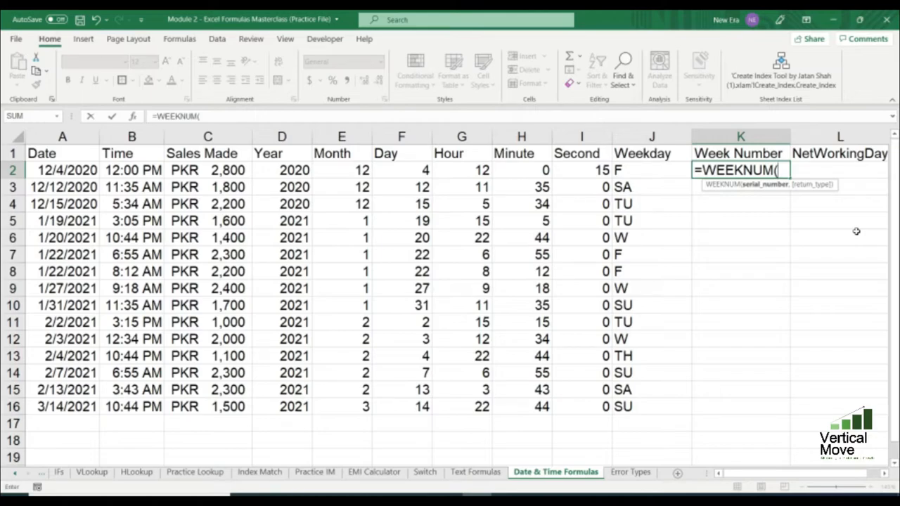
{"action": "key", "text": "Left"}
{"action": "key", "text": "ctrl+Left"}
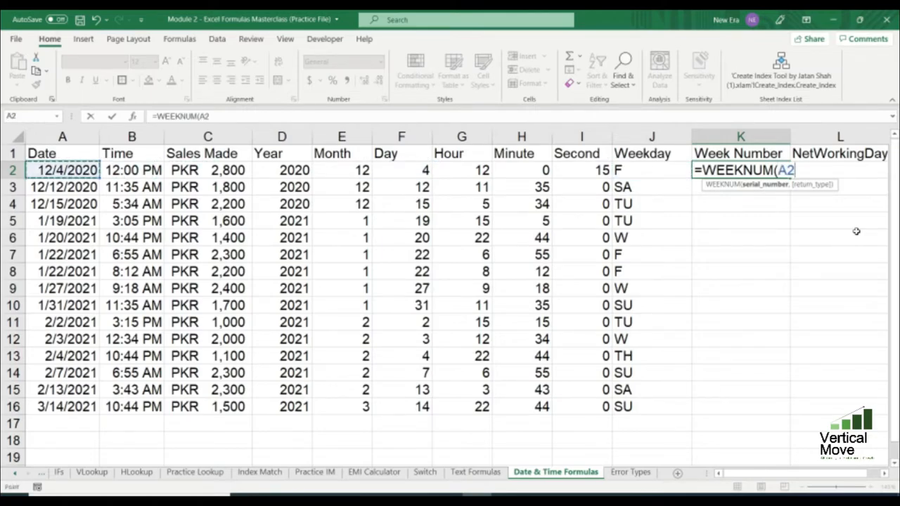
Step: Set the WEEKNUM return type in K2 to 2 (Monday) and enter the formula =WEEKNUM(A2,2)
{"action": "type", "text": ","}
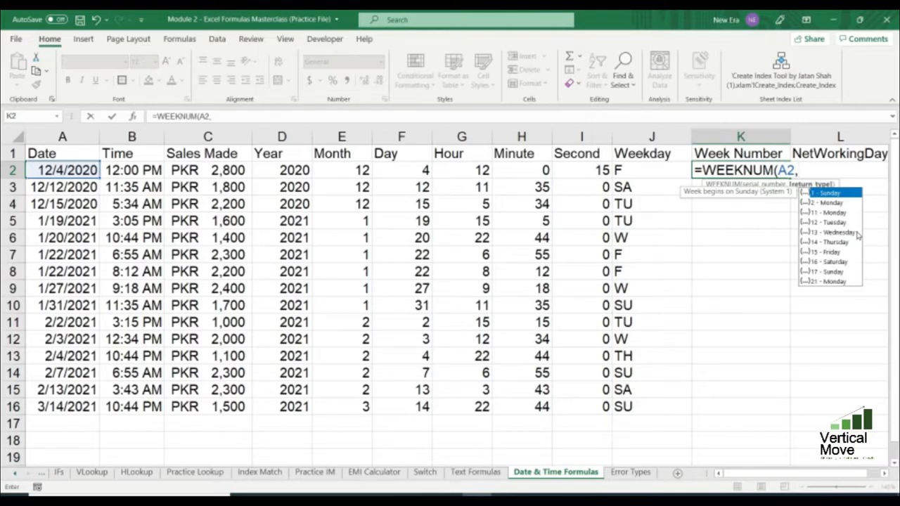
{"action": "key", "text": "Down"}
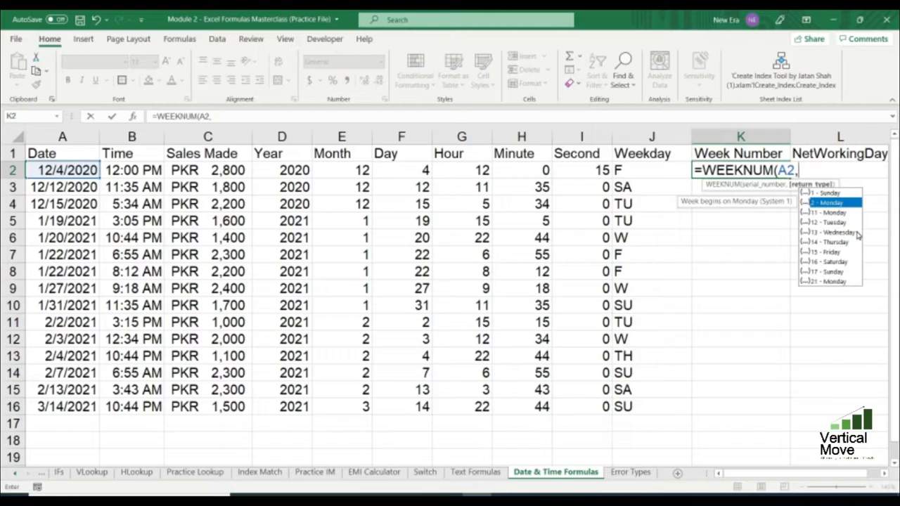
{"action": "type", "text": ")"}
{"action": "key", "text": "BackSpace"}
{"action": "key", "text": "Tab"}
{"action": "type", "text": ")"}
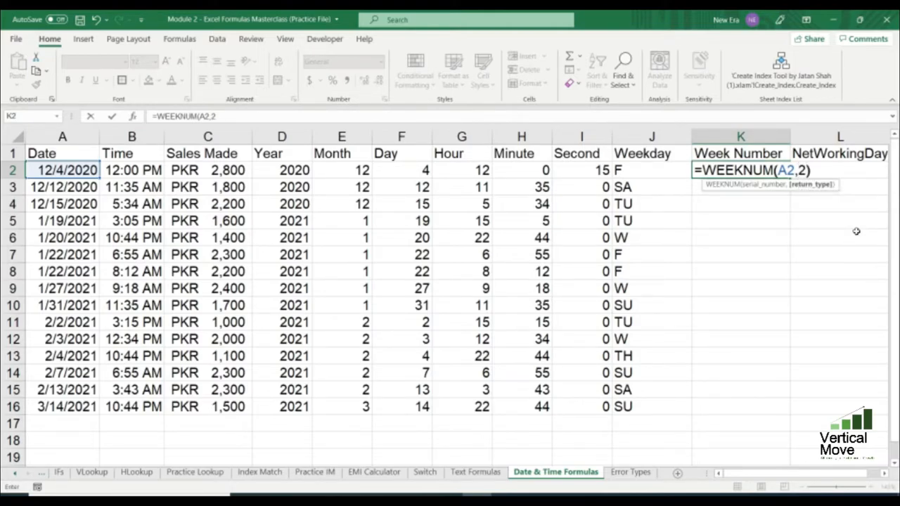
{"action": "key", "text": "Return"}
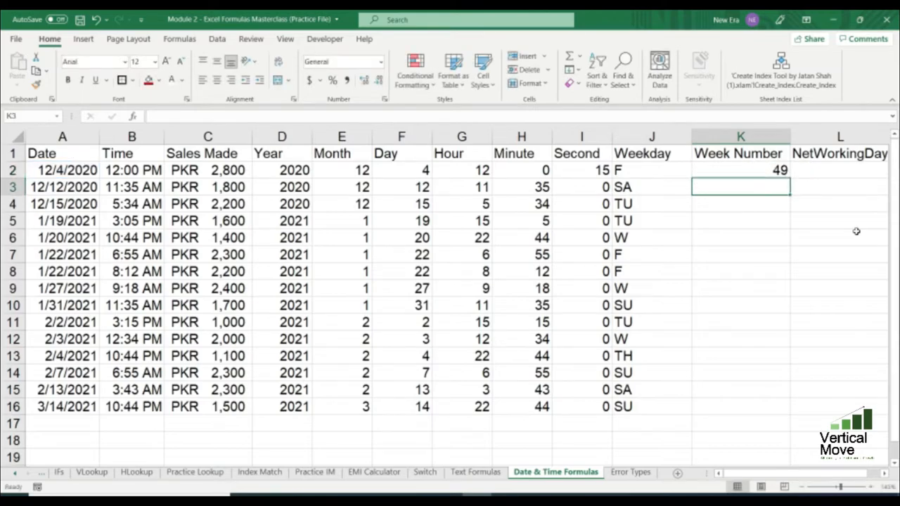
Step: Fill the WEEKNUM formula from K2 down the Week Number column through K16
{"action": "key", "text": "Up"}
{"action": "key", "text": "ctrl+c"}
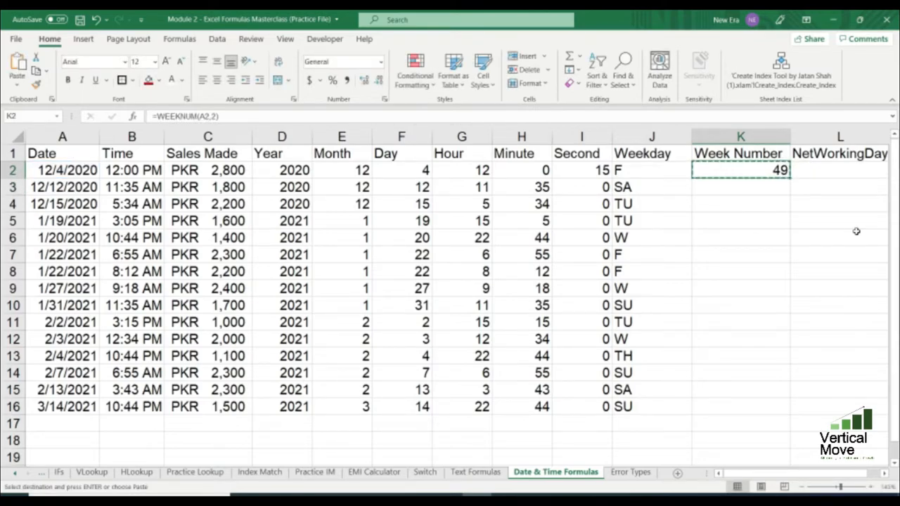
{"action": "double_click", "coordinate": [788, 180]}
Step: Review the week numbers in K2:K16 against the dates
{"action": "left_click", "coordinate": [779, 406]}
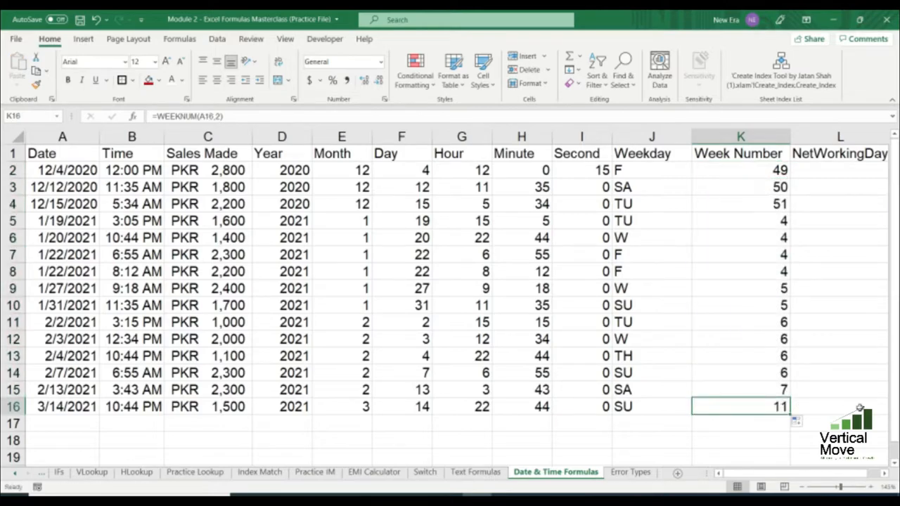
{"action": "left_click", "coordinate": [778, 391]}
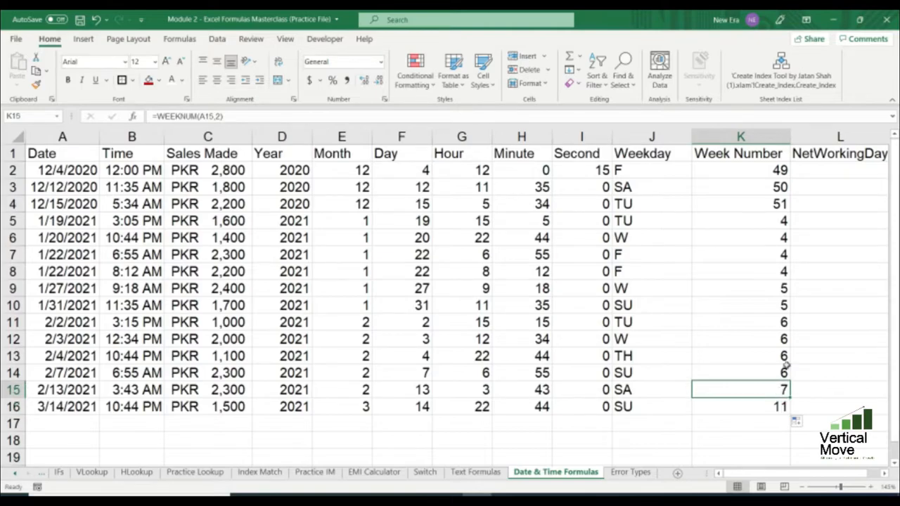
{"action": "left_click_drag", "start_coordinate": [782, 373], "coordinate": [775, 288]}
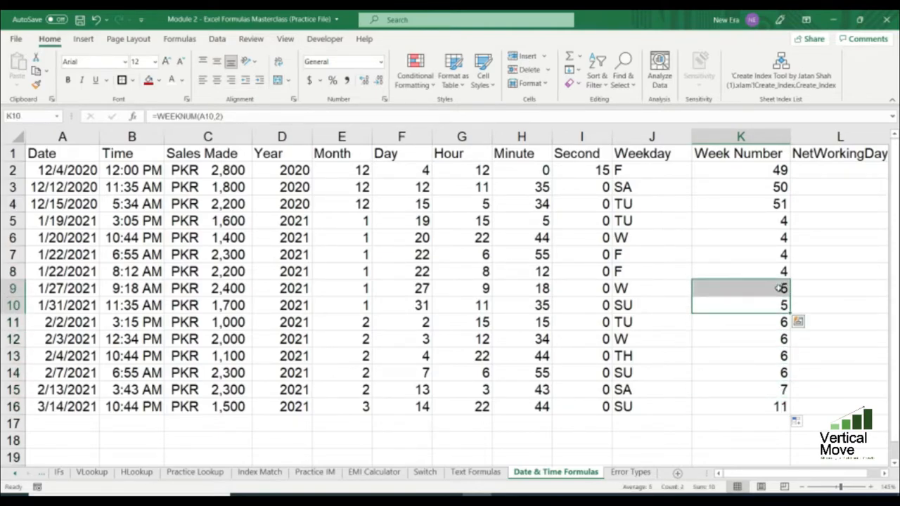
{"action": "left_click", "coordinate": [772, 170]}
{"action": "left_click_drag", "start_coordinate": [773, 170], "coordinate": [766, 408]}
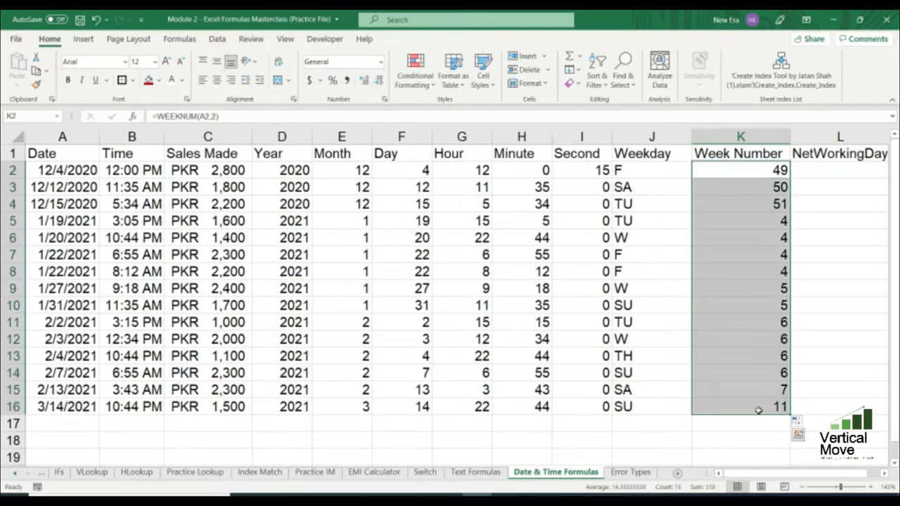
{"action": "left_click", "coordinate": [775, 203]}
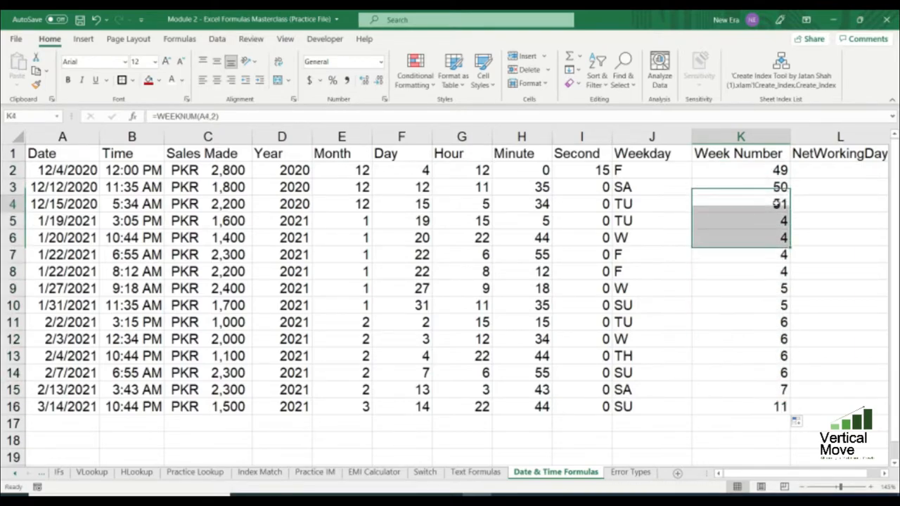
{"action": "left_click", "coordinate": [777, 222]}
{"action": "left_click", "coordinate": [781, 254]}
{"action": "left_click", "coordinate": [780, 288]}
{"action": "left_click", "coordinate": [777, 338]}
{"action": "left_click", "coordinate": [773, 372]}
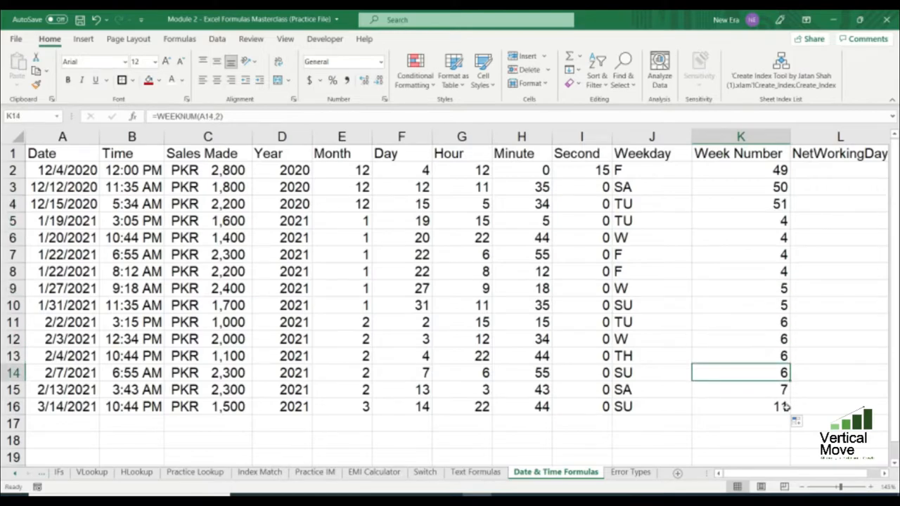
{"action": "left_click", "coordinate": [766, 406]}
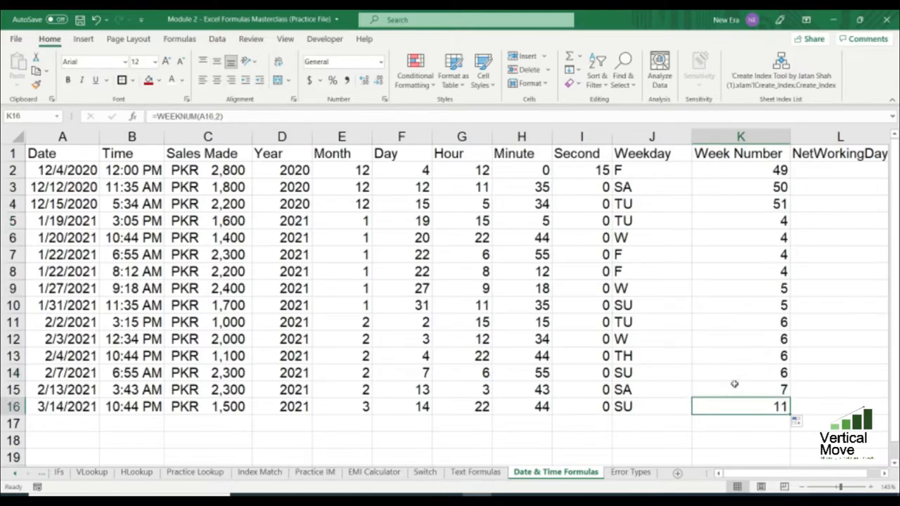
Step: Look across row 2 between the Date column and the empty NetWorkingDay column
{"action": "left_click", "coordinate": [819, 171]}
{"action": "scroll", "coordinate": [819, 171], "scroll_direction": "right", "scroll_amount": 1}
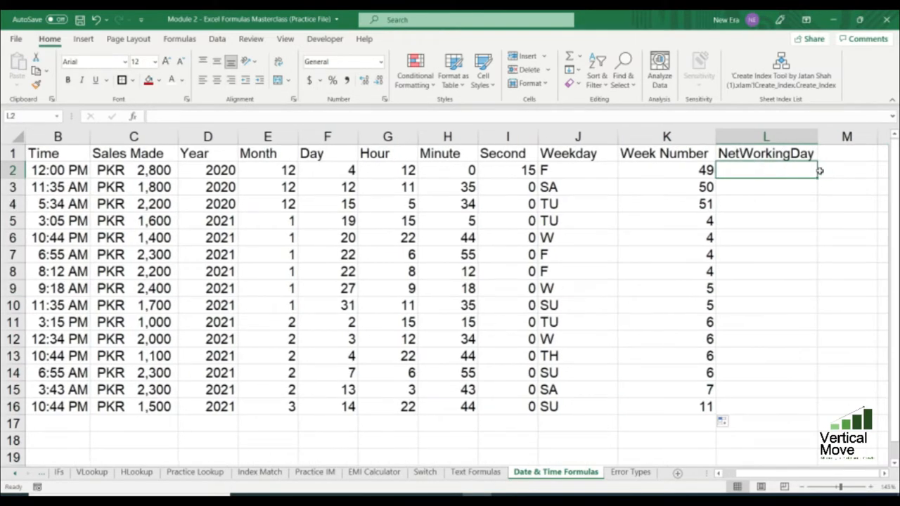
{"action": "key", "text": "Left"}
{"action": "key", "text": "Left"}
{"action": "key", "text": "Left"}
{"action": "key", "text": "Left"}
{"action": "key", "text": "Left"}
{"action": "key", "text": "Left"}
{"action": "key", "text": "Left"}
{"action": "key", "text": "Left"}
{"action": "key", "text": "Left"}
{"action": "key", "text": "Left"}
{"action": "key", "text": "Left"}
{"action": "key", "text": "Right"}
{"action": "key", "text": "Right"}
{"action": "key", "text": "Right"}
{"action": "key", "text": "Right"}
{"action": "key", "text": "Right"}
{"action": "key", "text": "Right"}
{"action": "key", "text": "Right"}
{"action": "key", "text": "Right"}
{"action": "key", "text": "Right"}
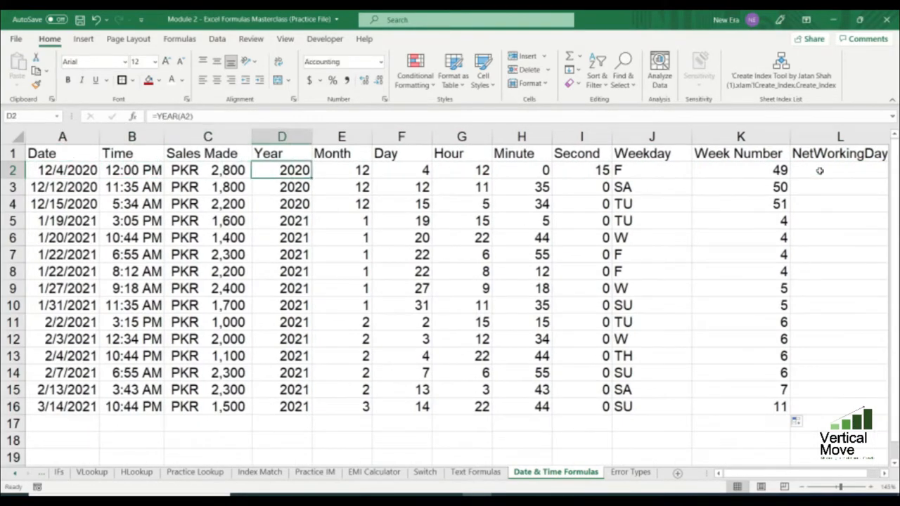
{"action": "key", "text": "Right"}
{"action": "key", "text": "Right"}
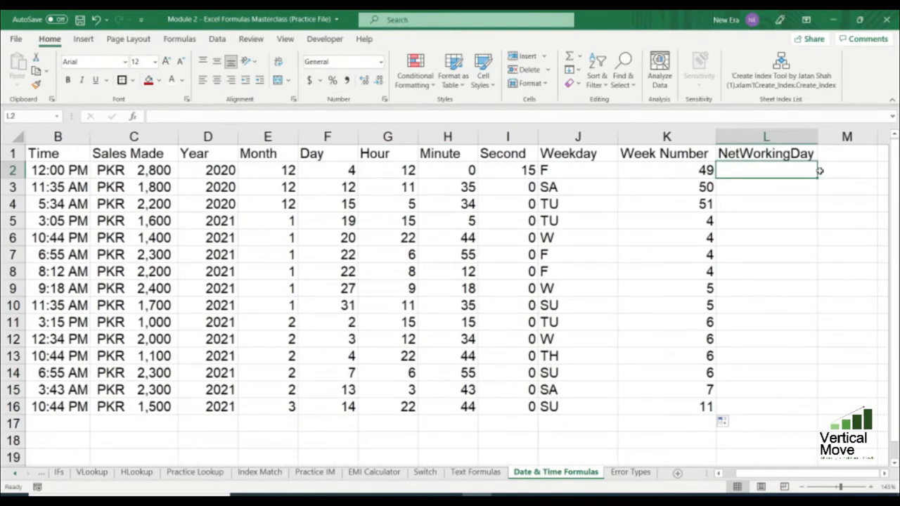
{"action": "scroll", "coordinate": [819, 171], "scroll_direction": "right", "scroll_amount": 2}
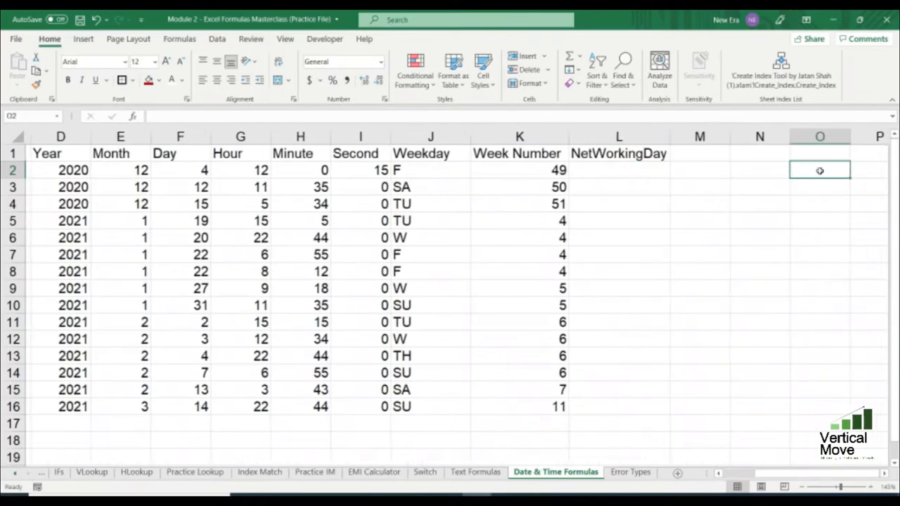
Step: Highlight the dates in A14:A15, 2/7/2021 and 2/13/2021, with a yellow fill
{"action": "key", "text": "Left"}
{"action": "key", "text": "Home"}
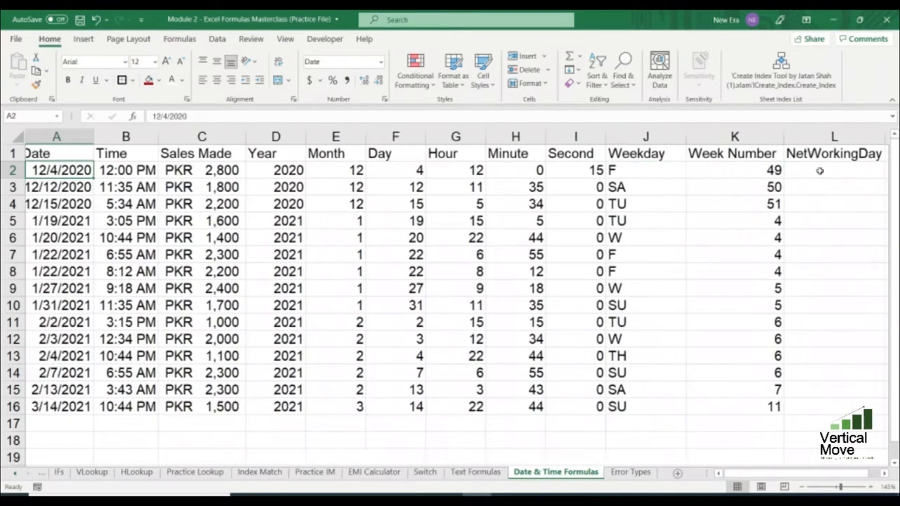
{"action": "key", "text": "Down"}
{"action": "key", "text": "Down"}
{"action": "key", "text": "Down"}
{"action": "key", "text": "ctrl+Down"}
{"action": "key", "text": "Up"}
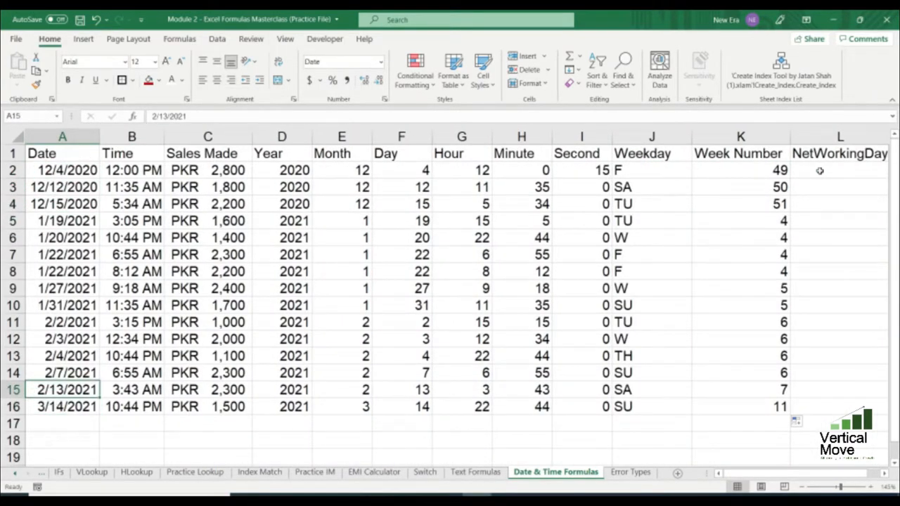
{"action": "key", "text": "Up"}
{"action": "key", "text": "Down"}
{"action": "key", "text": "Up"}
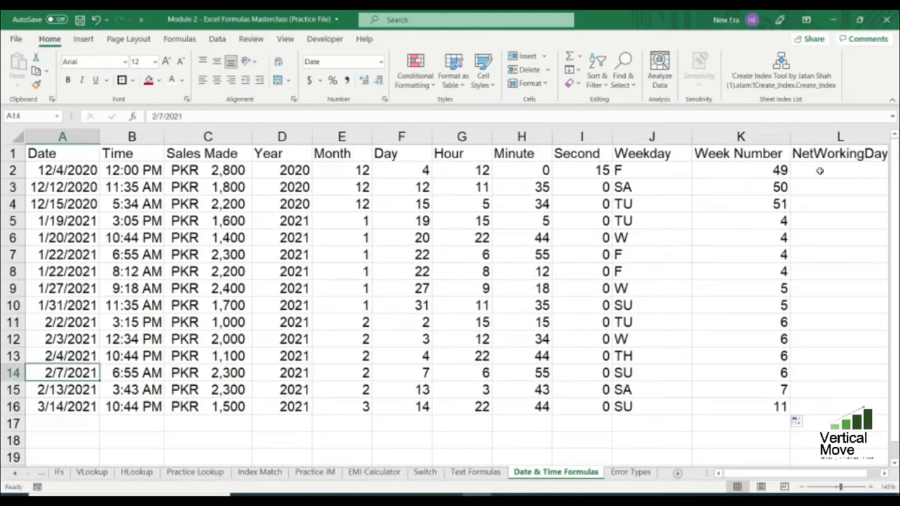
{"action": "key", "text": "shift+Down"}
{"action": "key", "text": "Down"}
{"action": "key", "text": "Down"}
{"action": "key", "text": "Up"}
{"action": "key", "text": "Up"}
{"action": "key", "text": "shift+Down"}
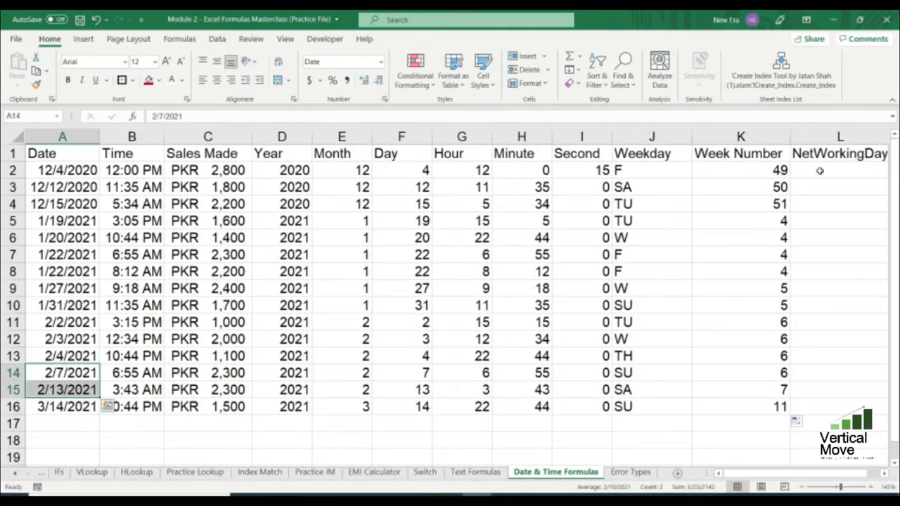
{"action": "left_click", "coordinate": [159, 82]}
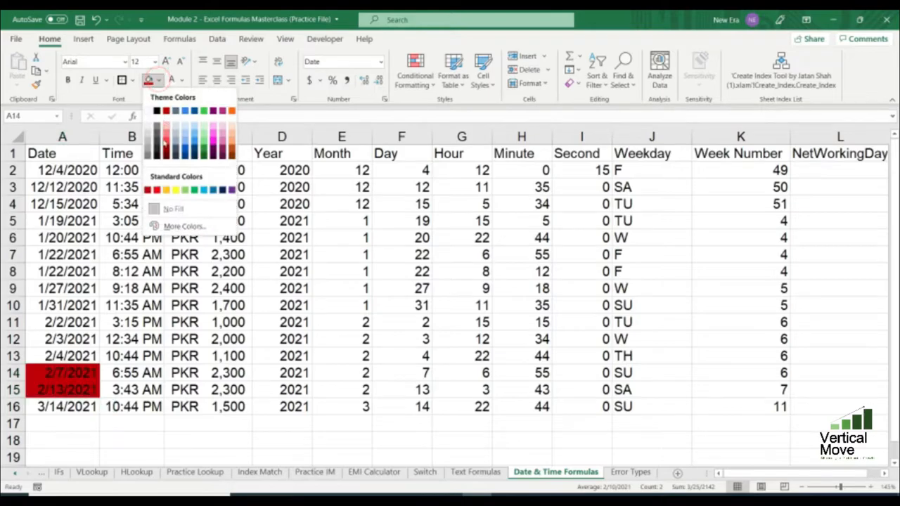
{"action": "left_click", "coordinate": [173, 187]}
Step: Calculate the working days between the two highlighted dates in A18 with =NETWORKDAYS(A14,A15)
{"action": "left_click", "coordinate": [92, 441]}
{"action": "type", "text": "=NETWORKDAYS("}
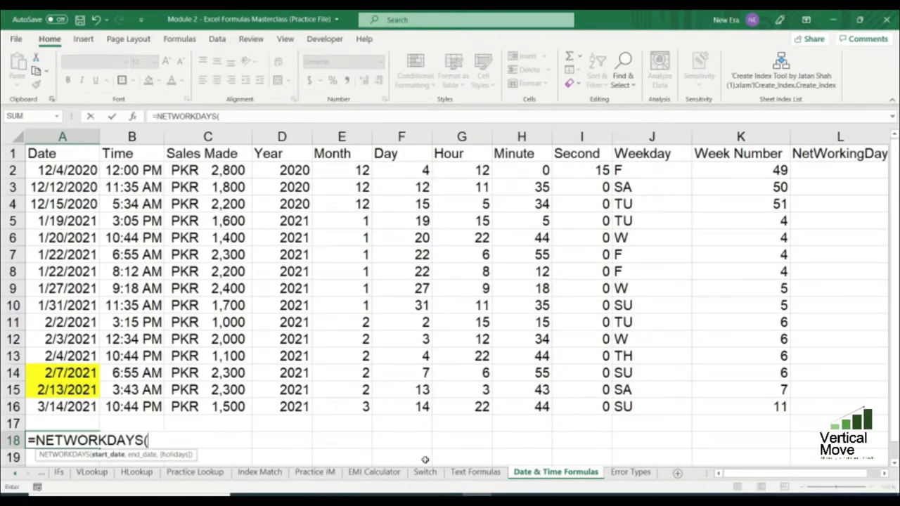
{"action": "key", "text": "Up"}
{"action": "key", "text": "Up"}
{"action": "key", "text": "Up"}
{"action": "key", "text": "Up"}
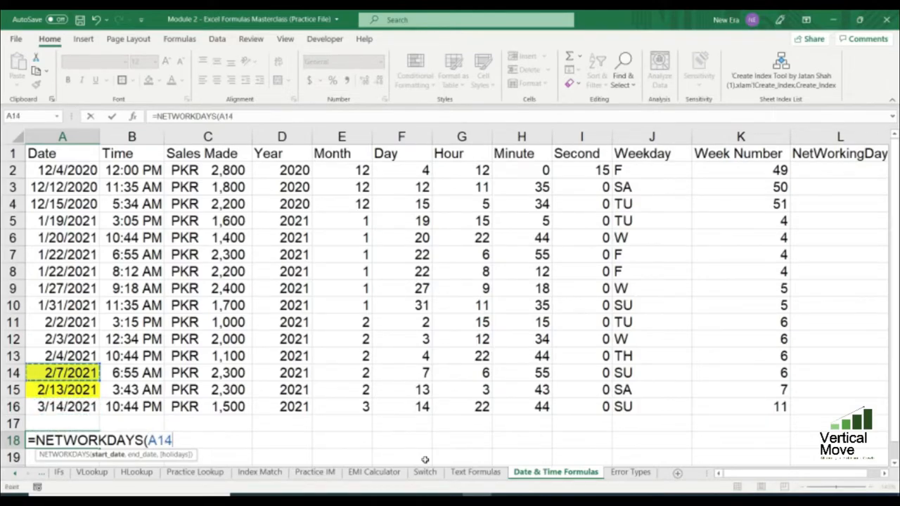
{"action": "type", "text": ","}
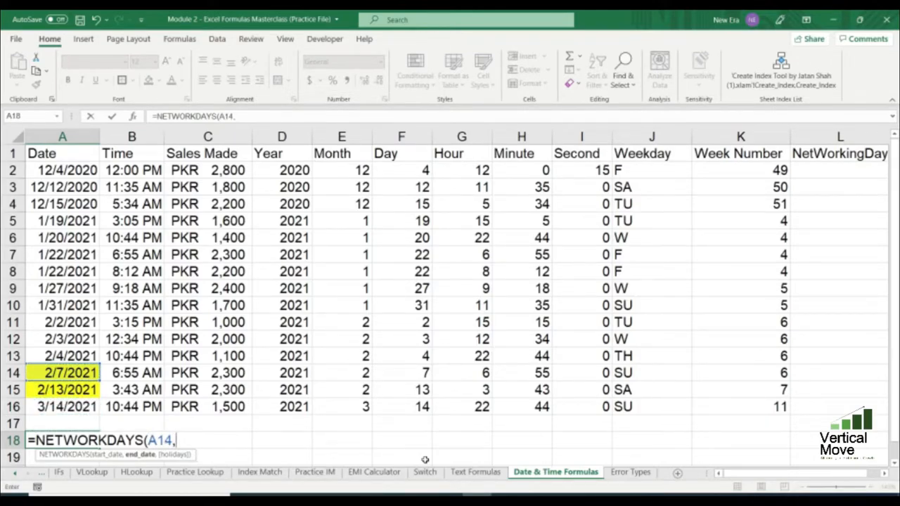
{"action": "key", "text": "Up"}
{"action": "key", "text": "Up"}
{"action": "key", "text": "Up"}
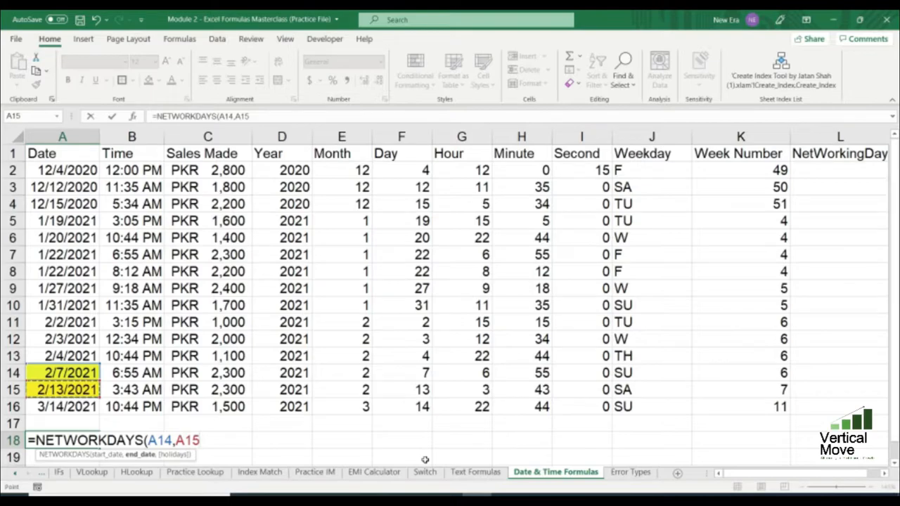
{"action": "type", "text": ")"}
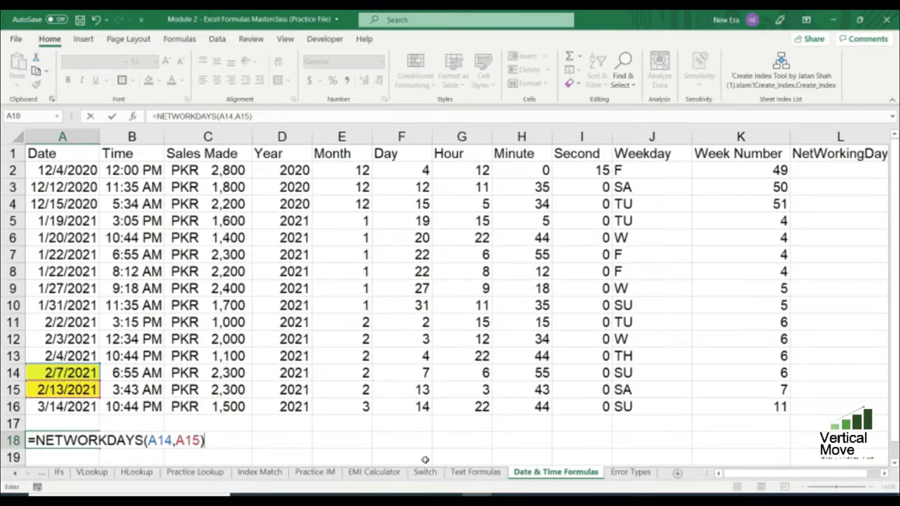
{"action": "key", "text": "ctrl+Return"}
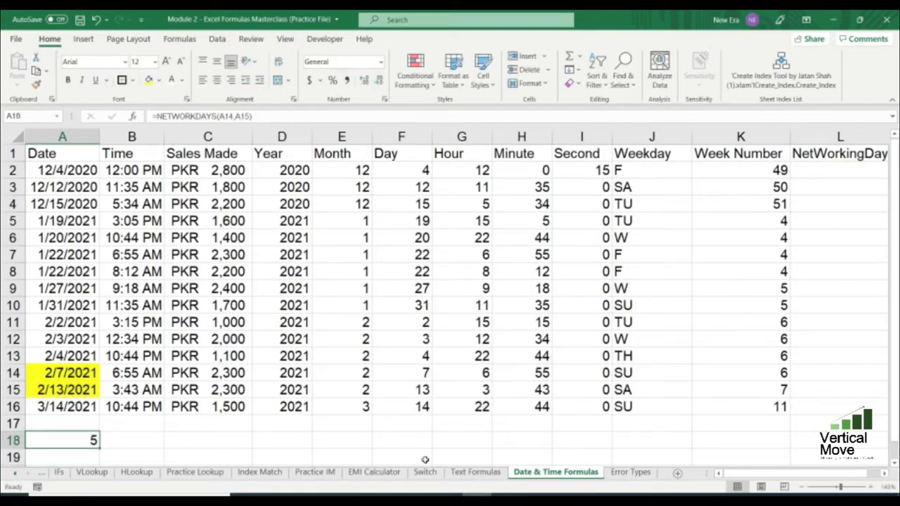
Step: Start a formula in A17 that references the date in A15
{"action": "key", "text": "Up"}
{"action": "key", "text": "Up"}
{"action": "key", "text": "Up"}
{"action": "key", "text": "Up"}
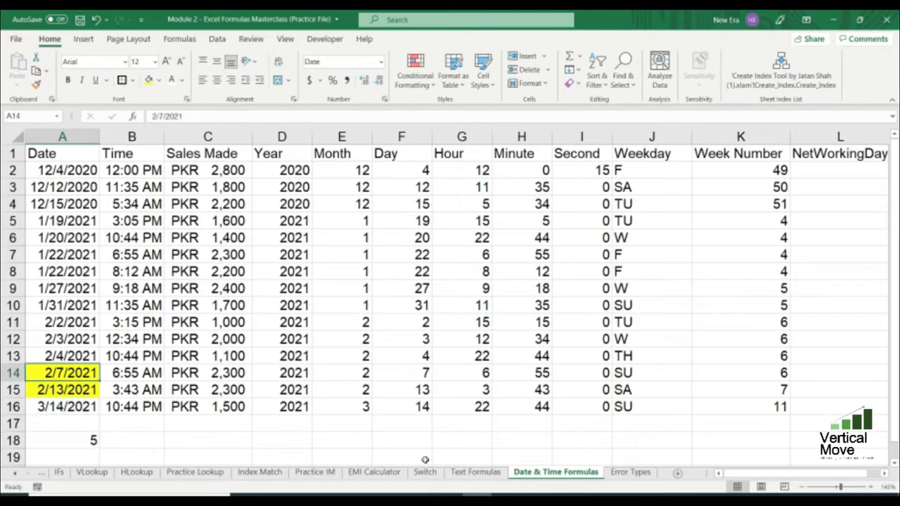
{"action": "key", "text": "Down"}
{"action": "key", "text": "Down"}
{"action": "key", "text": "Down"}
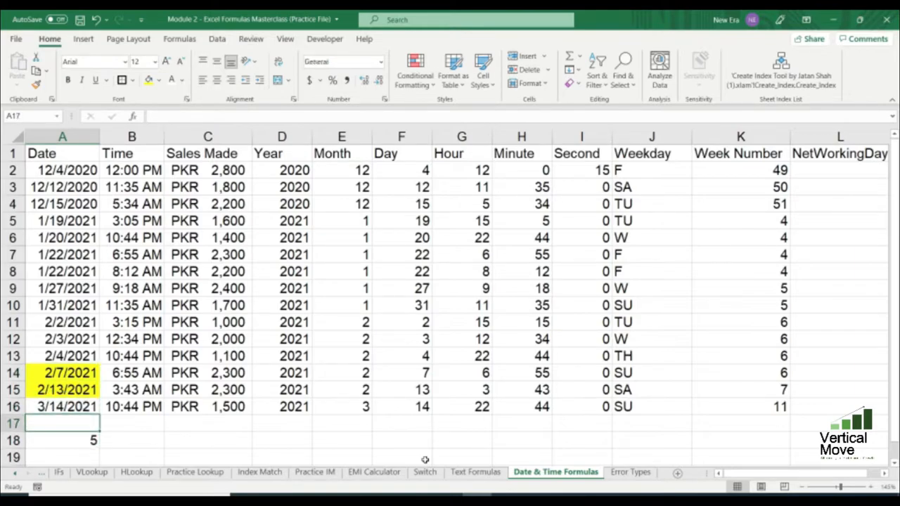
{"action": "type", "text": "="}
{"action": "key", "text": "Up"}
{"action": "key", "text": "Up"}
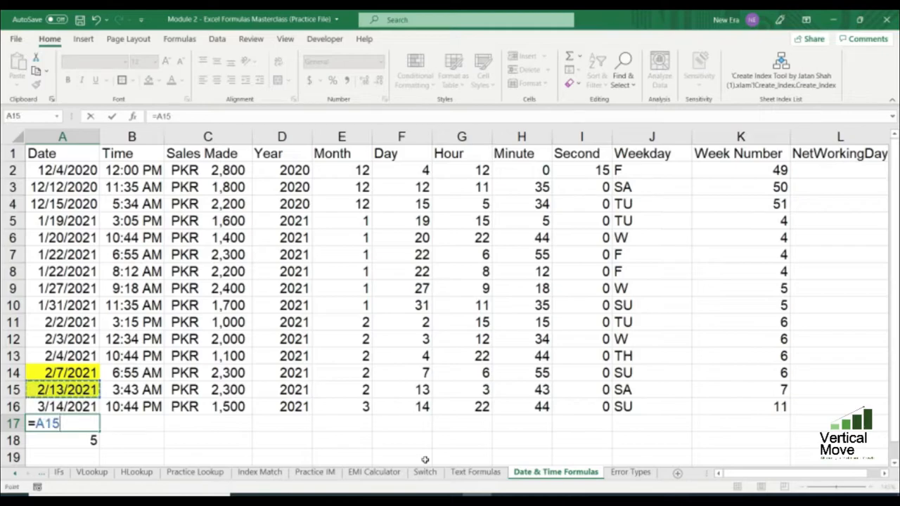
Step: Finish the formula in A17 as =A15-A14 to subtract the first highlighted date from the second
{"action": "type", "text": "-"}
{"action": "key", "text": "Up"}
{"action": "key", "text": "Up"}
{"action": "key", "text": "Up"}
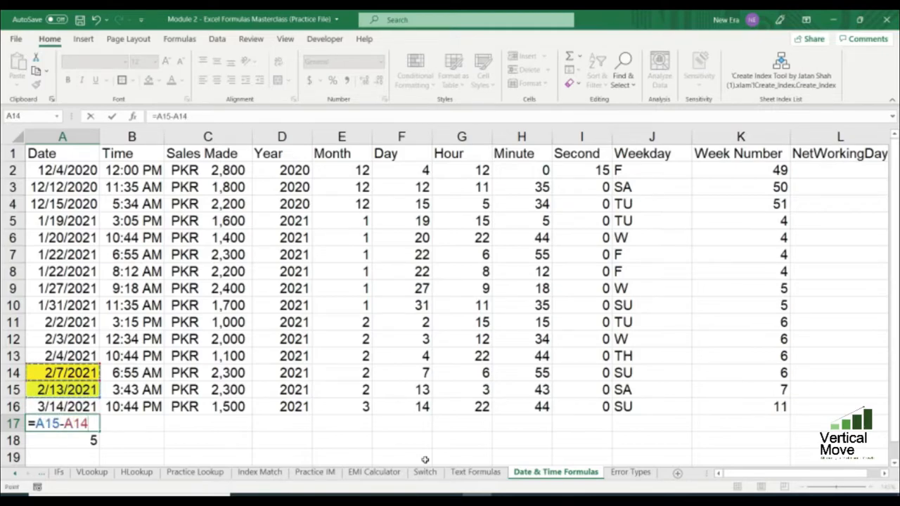
{"action": "key", "text": "Return"}
{"action": "key", "text": "Up"}
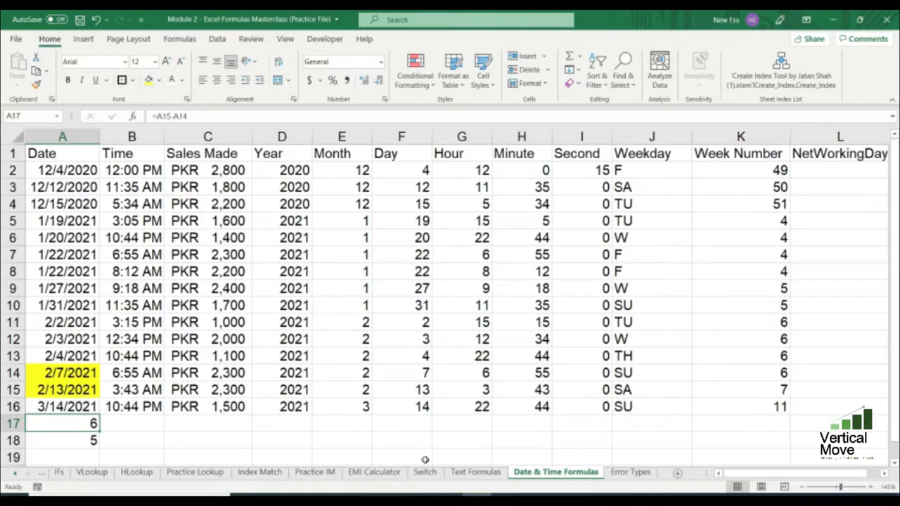
Step: Review the highlighted dates, the day differences below them in column A, and the calculated cells across row 15
{"action": "key", "text": "Up"}
{"action": "key", "text": "Up"}
{"action": "key", "text": "Up"}
{"action": "key", "text": "Down"}
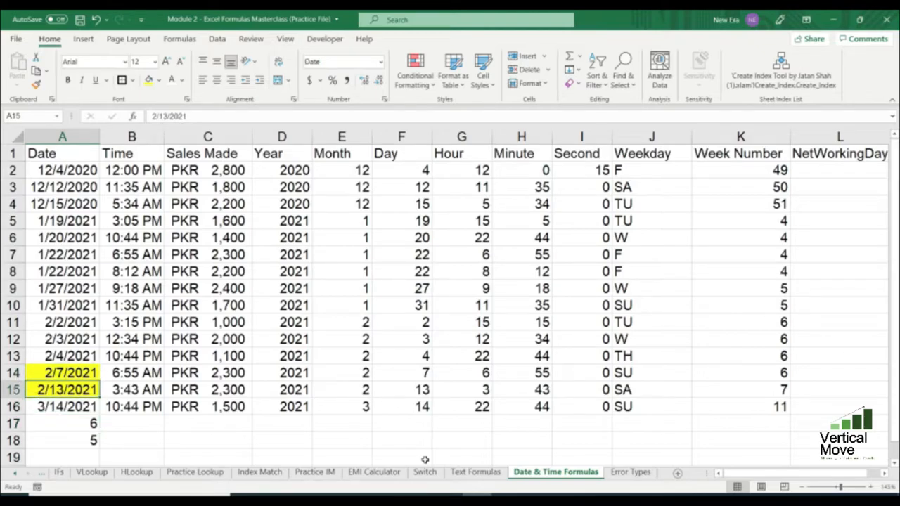
{"action": "key", "text": "Down"}
{"action": "key", "text": "Down"}
{"action": "key", "text": "Down"}
{"action": "key", "text": "Up"}
{"action": "key", "text": "Up"}
{"action": "key", "text": "Up"}
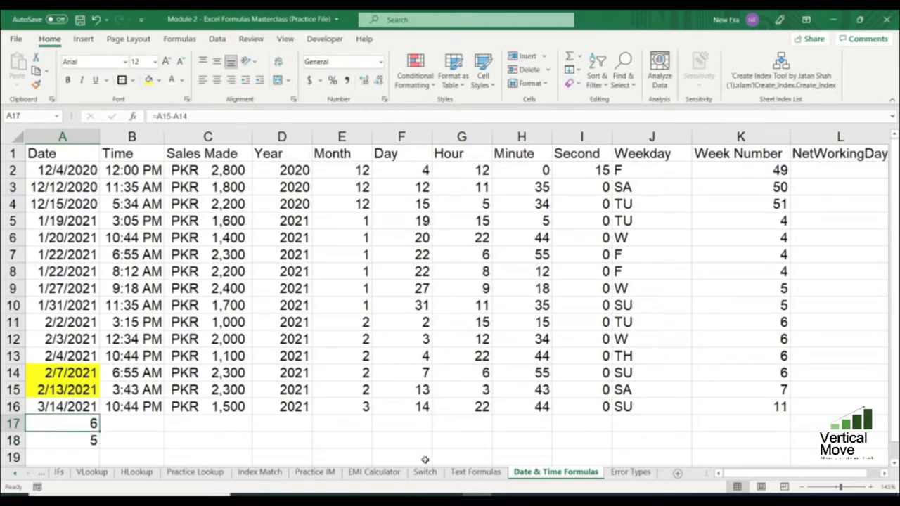
{"action": "key", "text": "Right"}
{"action": "key", "text": "Right"}
{"action": "key", "text": "Right"}
{"action": "key", "text": "Right"}
{"action": "key", "text": "Right"}
{"action": "key", "text": "Right"}
{"action": "key", "text": "Right"}
{"action": "key", "text": "Right"}
{"action": "key", "text": "Right"}
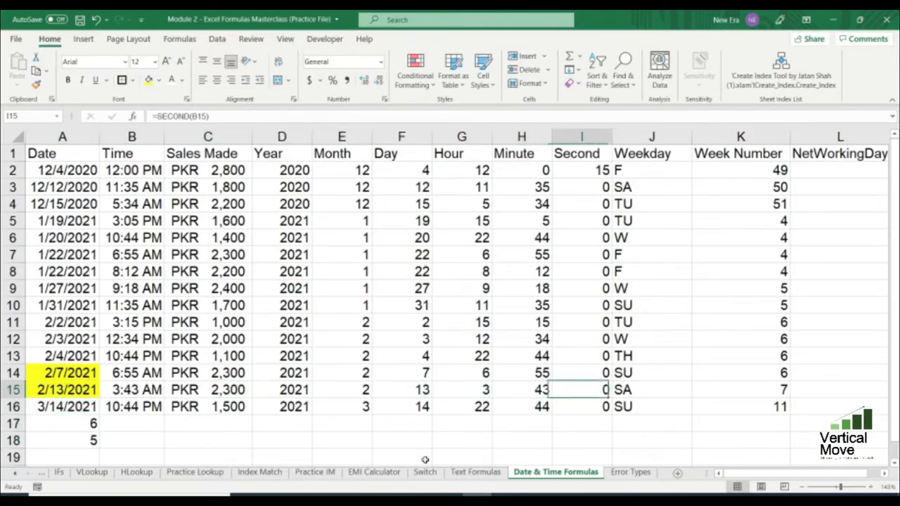
{"action": "key", "text": "Down"}
{"action": "key", "text": "Home"}
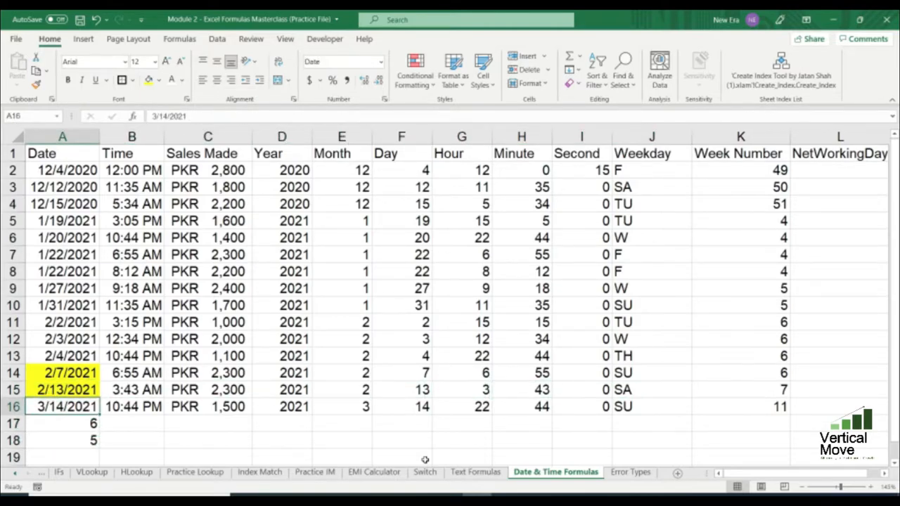
Step: Clear the two day-difference cells A17:A18 below the Date column
{"action": "key", "text": "Down"}
{"action": "key", "text": "shift+Down"}
{"action": "key", "text": "Delete"}
{"action": "key", "text": "Up"}
{"action": "key", "text": "Up"}
{"action": "key", "text": "Up"}
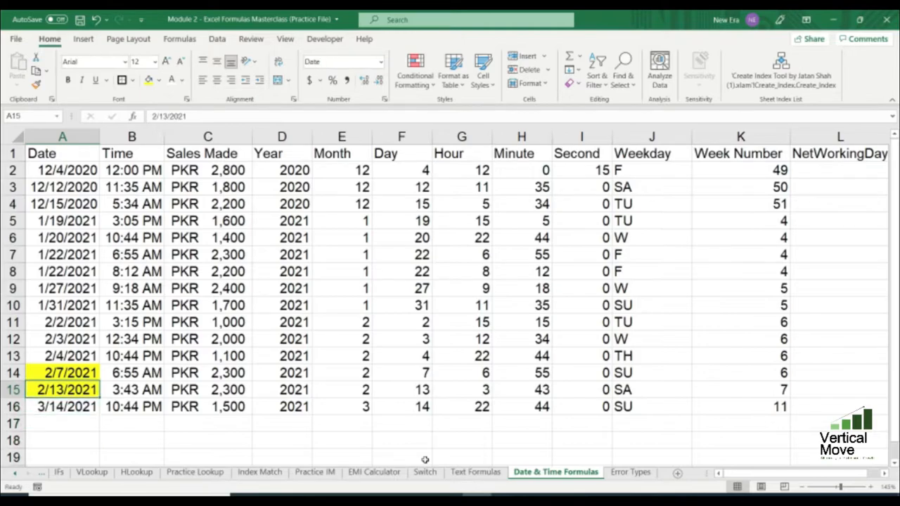
Step: Enter =NETWORKDAYS(A2,A3) in L3 under NetWorkingDay to count the workdays between the first two dates
{"action": "key", "text": "ctrl+Up"}
{"action": "key", "text": "Right"}
{"action": "key", "text": "Right"}
{"action": "key", "text": "Right"}
{"action": "key", "text": "Right"}
{"action": "key", "text": "Right"}
{"action": "key", "text": "Right"}
{"action": "key", "text": "Right"}
{"action": "key", "text": "Right"}
{"action": "key", "text": "Right"}
{"action": "key", "text": "Right"}
{"action": "key", "text": "Right"}
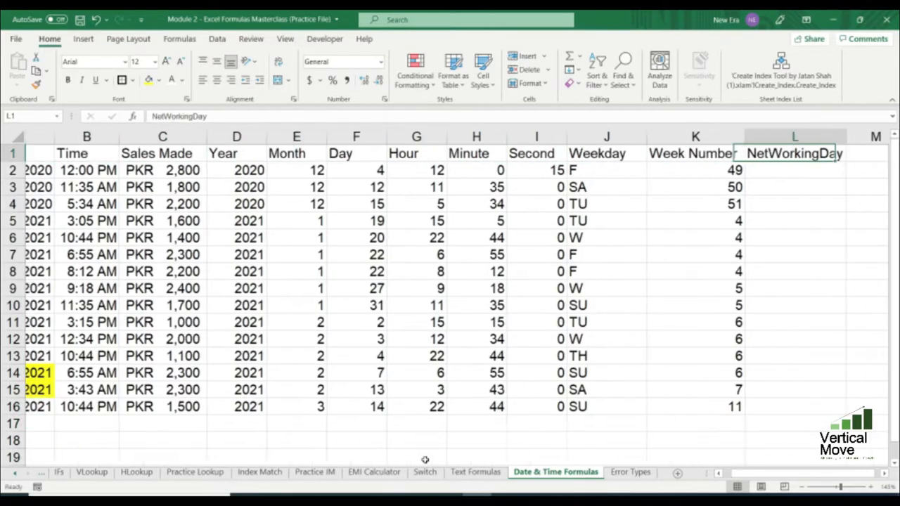
{"action": "key", "text": "Down"}
{"action": "key", "text": "Left"}
{"action": "key", "text": "Right"}
{"action": "key", "text": "Down"}
{"action": "key", "text": "Up"}
{"action": "key", "text": "Down"}
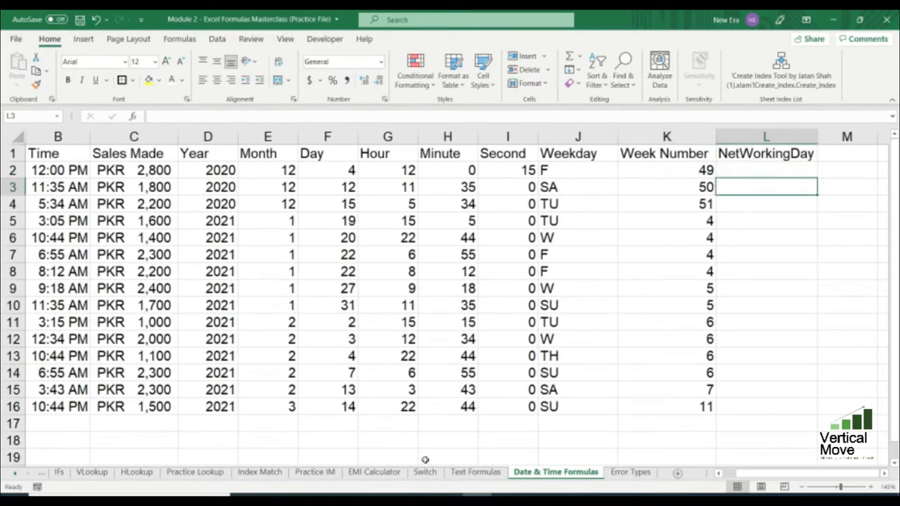
{"action": "type", "text": "="}
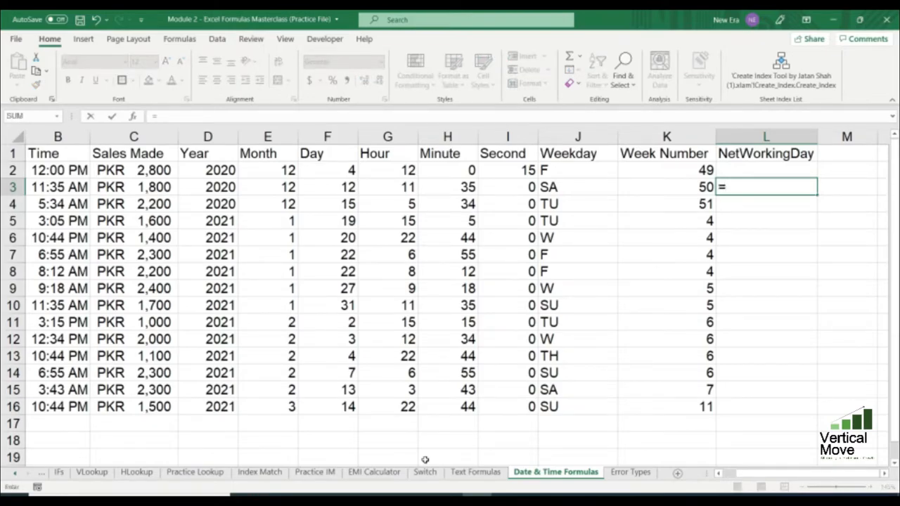
{"action": "type", "text": "NETWORKIN"}
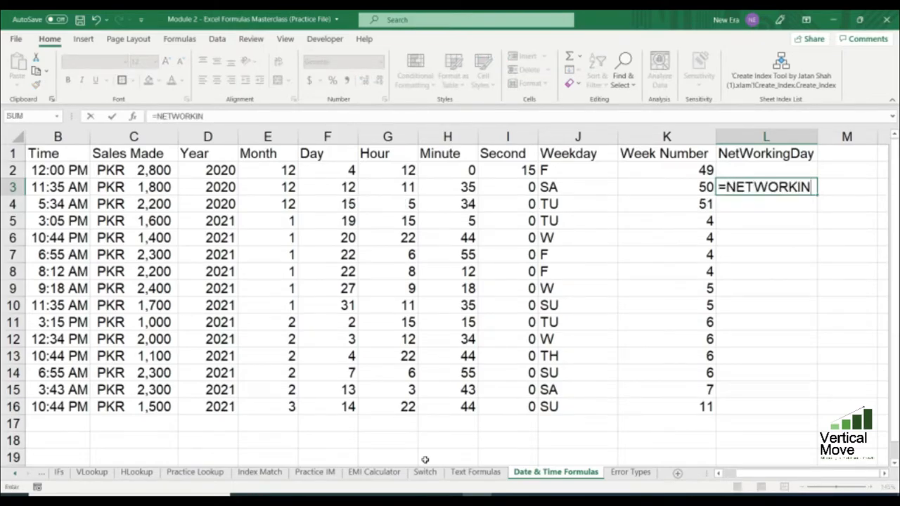
{"action": "key", "text": "BackSpace"}
{"action": "key", "text": "BackSpace"}
{"action": "type", "text": "DAYS"}
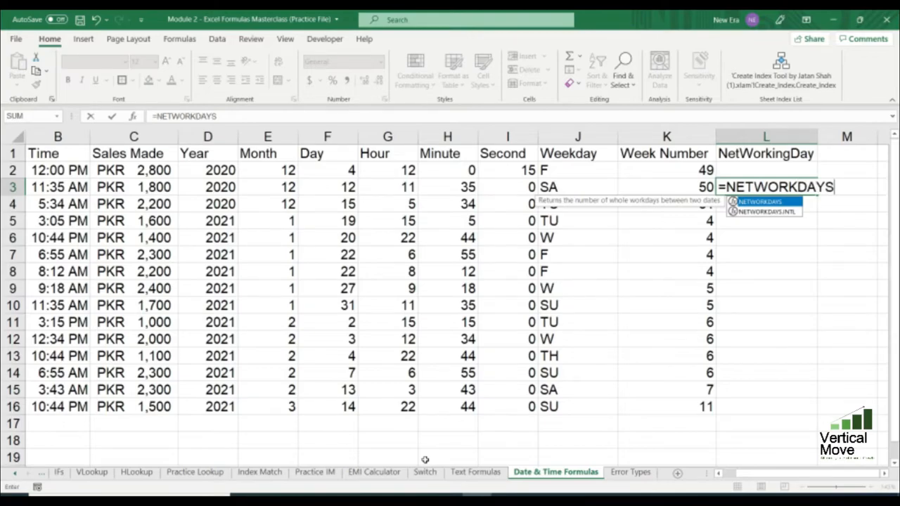
{"action": "type", "text": "("}
{"action": "key", "text": "ctrl+Left"}
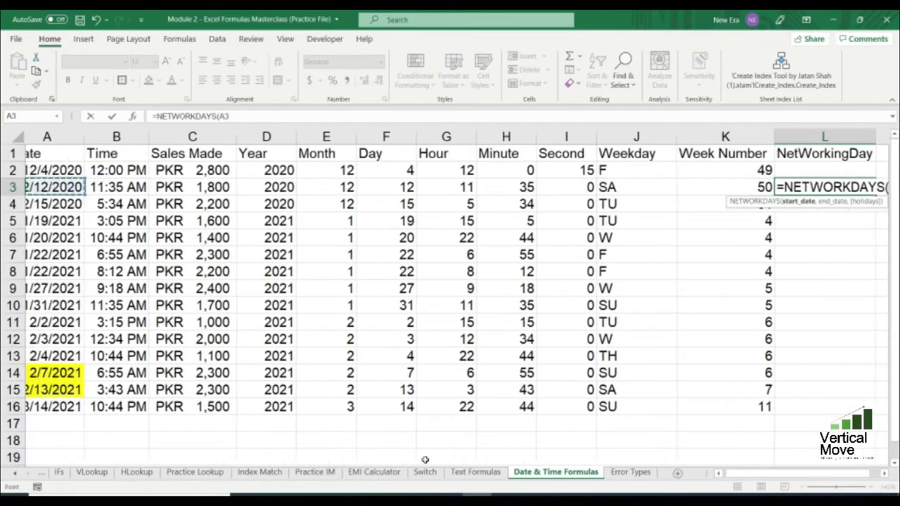
{"action": "key", "text": "Up"}
{"action": "type", "text": ","}
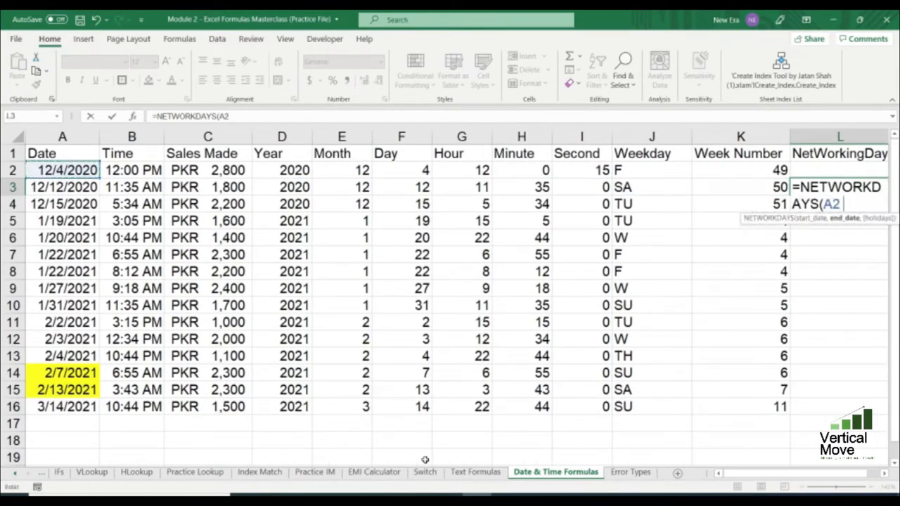
{"action": "key", "text": "Left"}
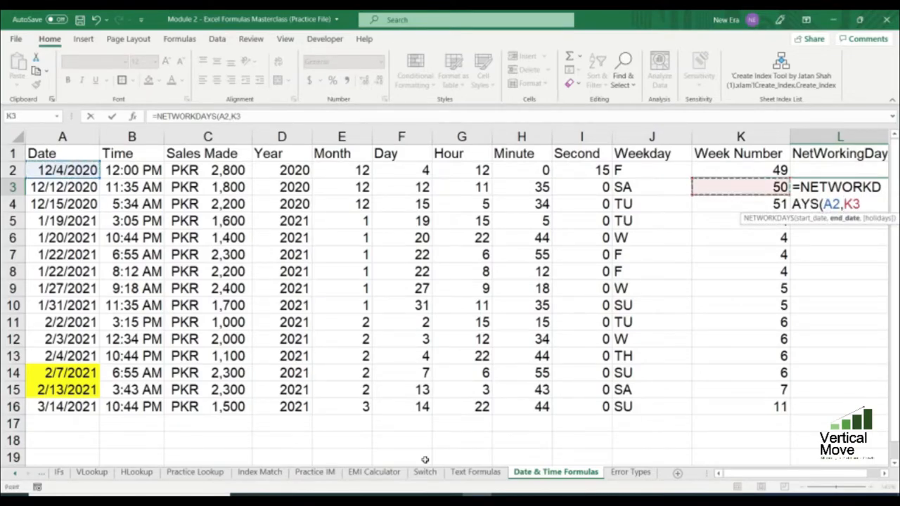
{"action": "key", "text": "ctrl+Left"}
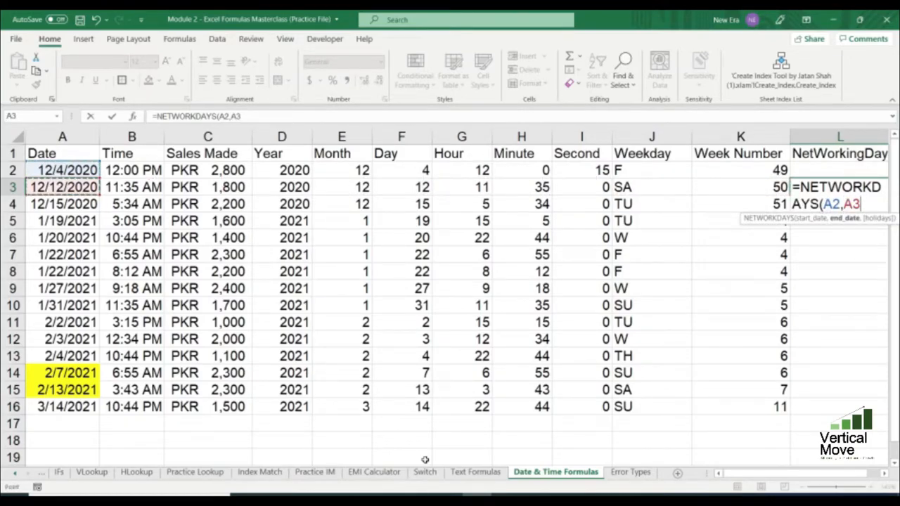
{"action": "type", "text": ","}
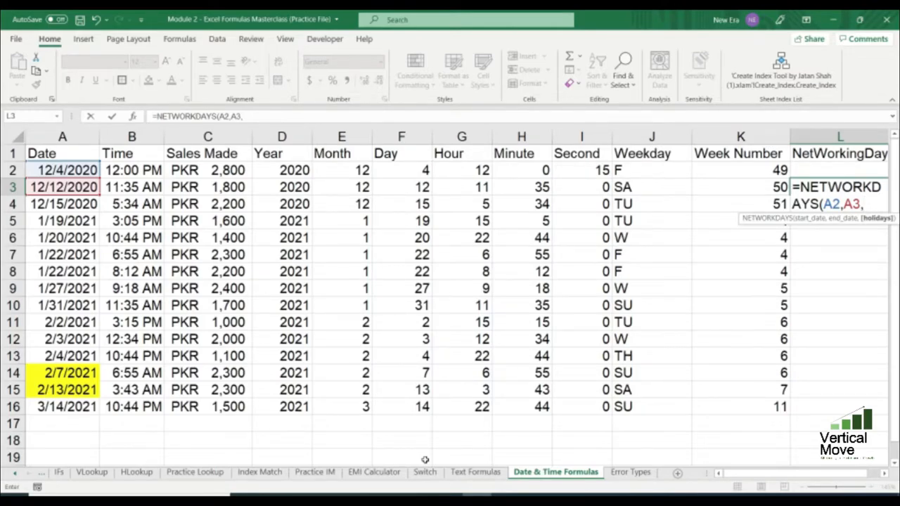
{"action": "key", "text": "BackSpace"}
{"action": "type", "text": ")"}
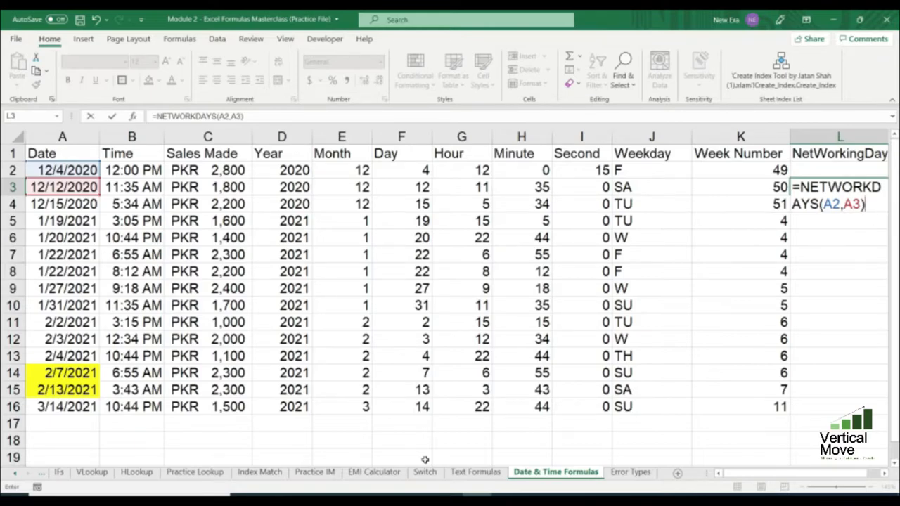
{"action": "key", "text": "Return"}
{"action": "key", "text": "Up"}
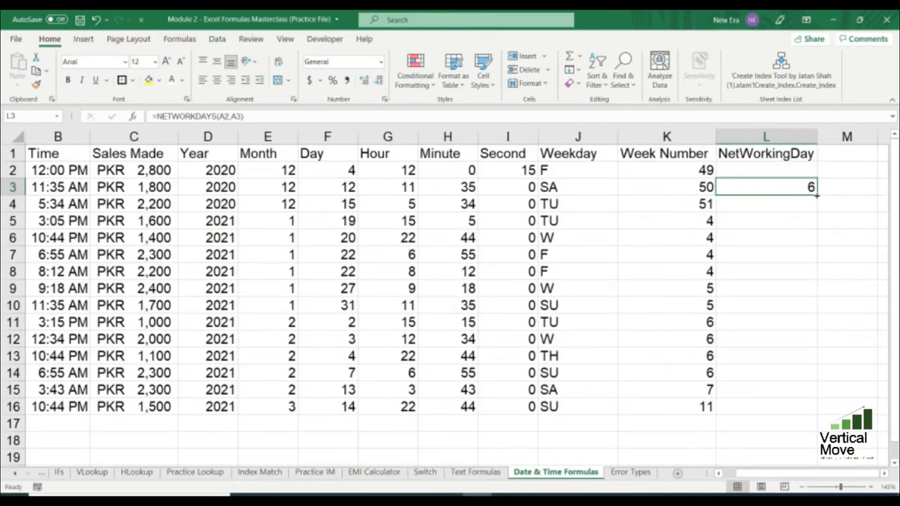
Step: Fill the NETWORKDAYS formula from L3 down through L16 and check the copied formulas in several cells
{"action": "left_click_drag", "start_coordinate": [816, 197], "coordinate": [812, 413]}
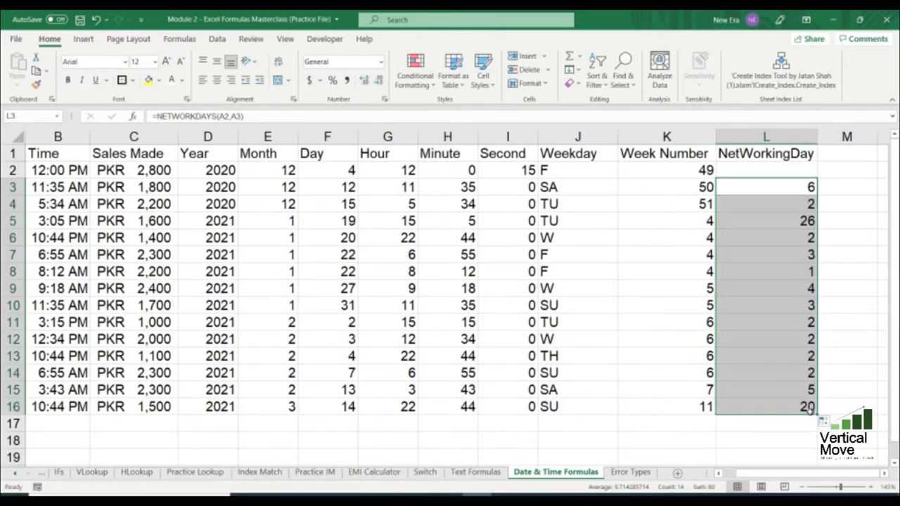
{"action": "left_click", "coordinate": [806, 313]}
{"action": "left_click", "coordinate": [808, 205]}
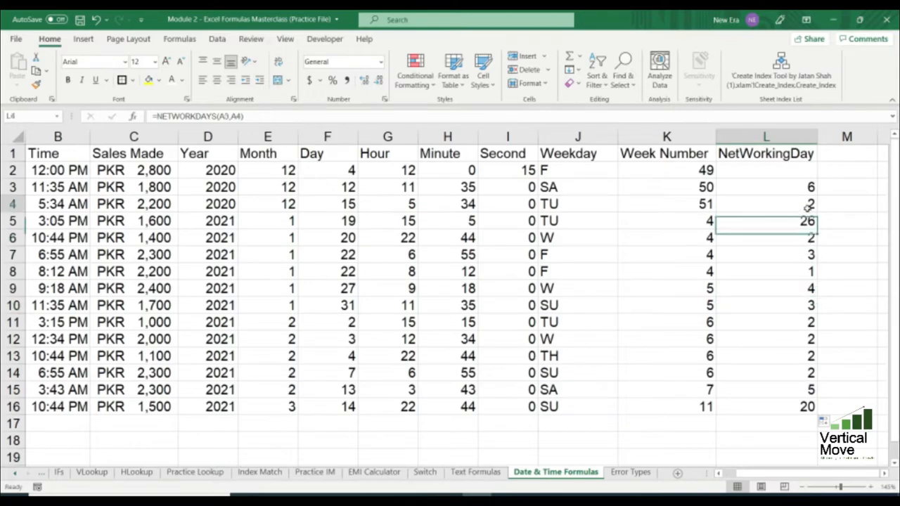
{"action": "left_click", "coordinate": [790, 274]}
{"action": "left_click", "coordinate": [783, 289]}
{"action": "left_click", "coordinate": [794, 356]}
{"action": "left_click", "coordinate": [798, 388]}
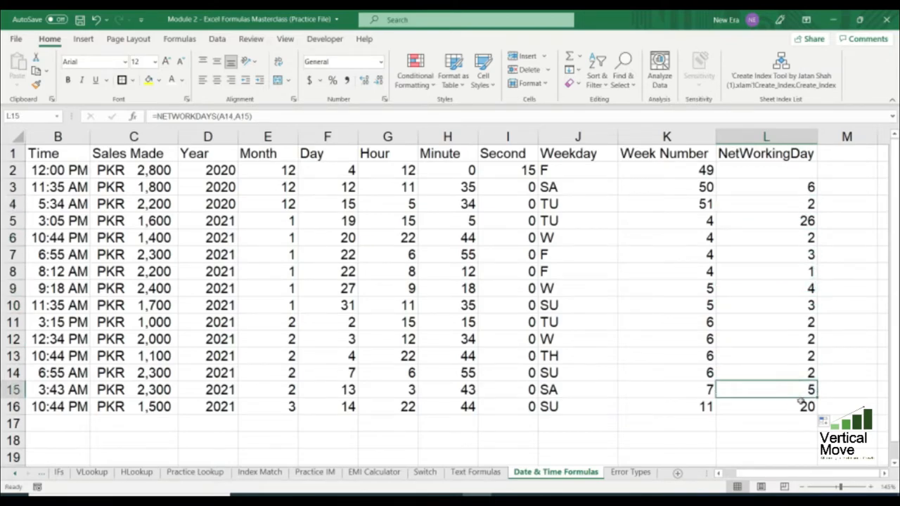
{"action": "left_click", "coordinate": [802, 407]}
Step: Enter =NETWORKDAYS(A2,A16) in L17 to count the workdays between the first and last dates
{"action": "left_click", "coordinate": [803, 424]}
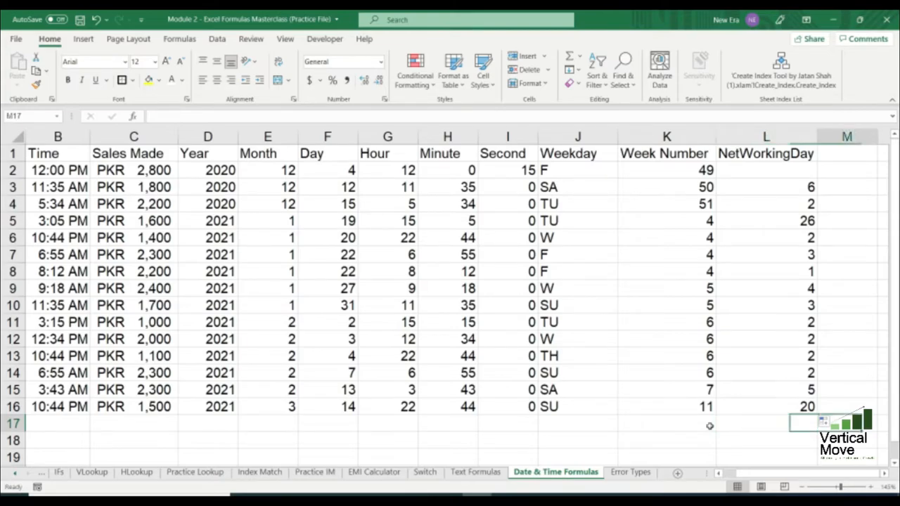
{"action": "type", "text": "="}
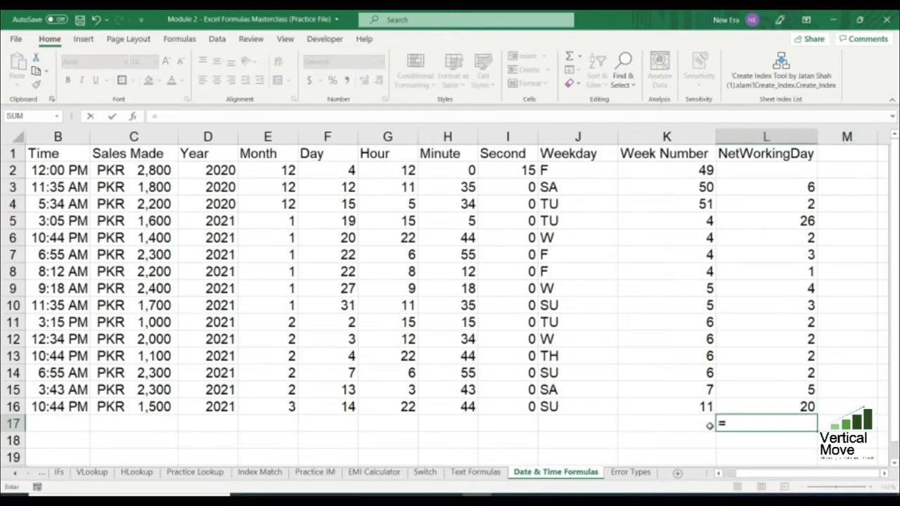
{"action": "type", "text": "NETWORK"}
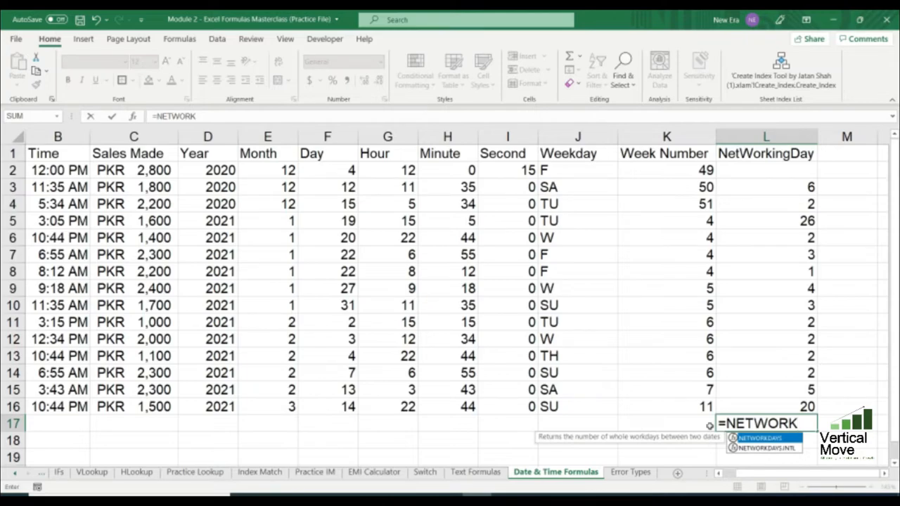
{"action": "key", "text": "Tab"}
{"action": "key", "text": "ctrl+Left"}
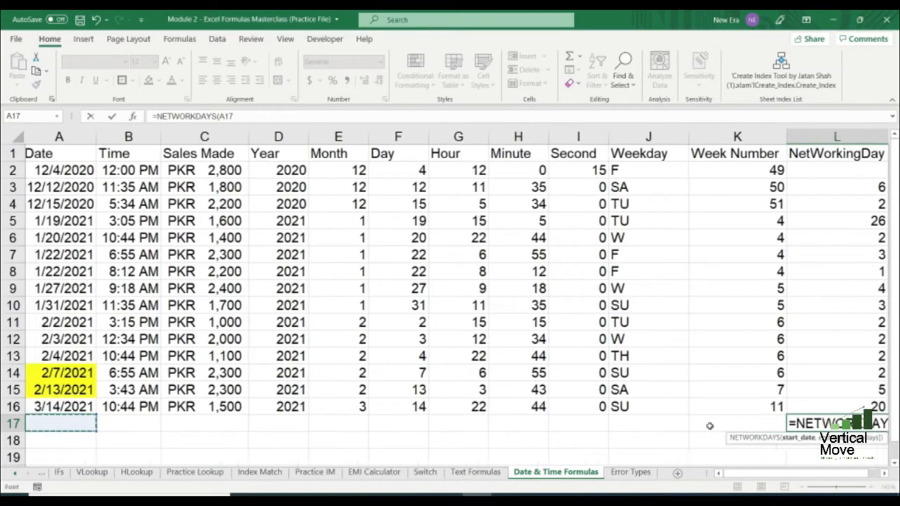
{"action": "key", "text": "Up"}
{"action": "key", "text": "ctrl+Up"}
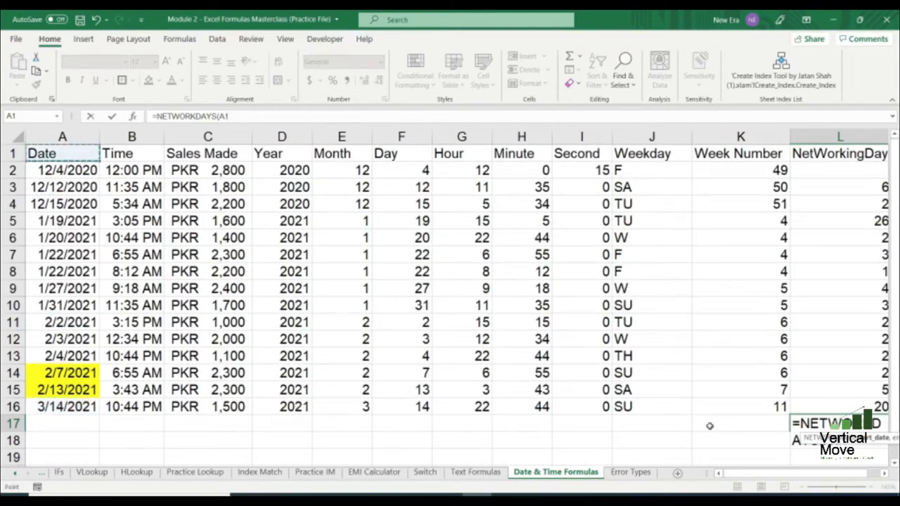
{"action": "key", "text": "Down"}
{"action": "type", "text": ","}
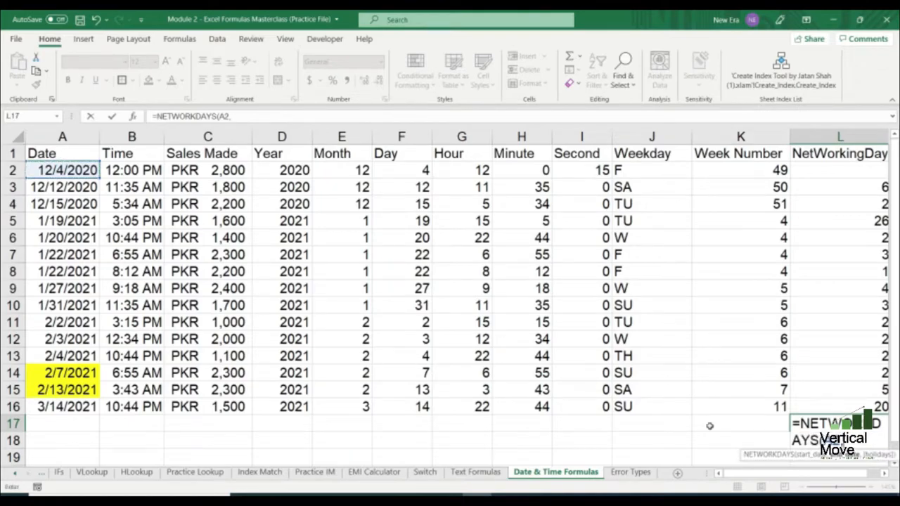
{"action": "key", "text": "ctrl+Left"}
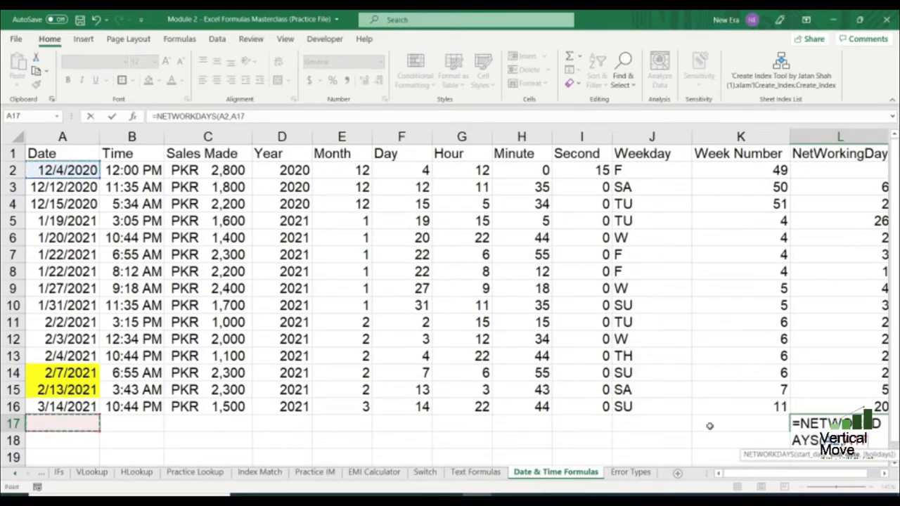
{"action": "key", "text": "Up"}
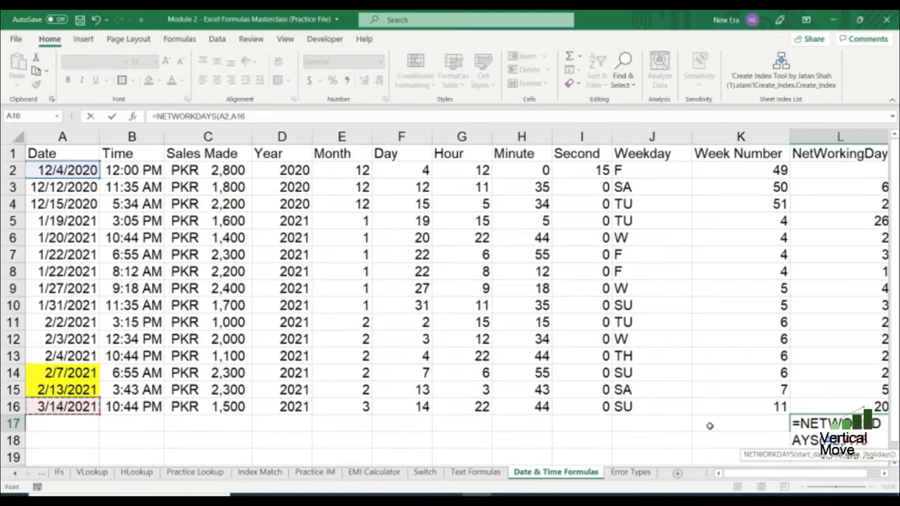
{"action": "key", "text": "Return"}
{"action": "key", "text": "Up"}
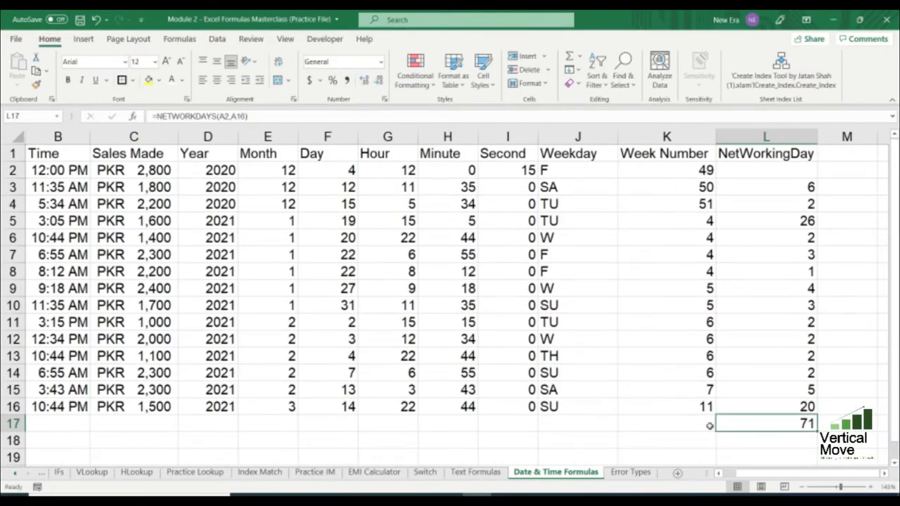
Step: Enter =A16-A2 in A18 below the Date column to get the plain day difference between the first and last dates
{"action": "key", "text": "Down"}
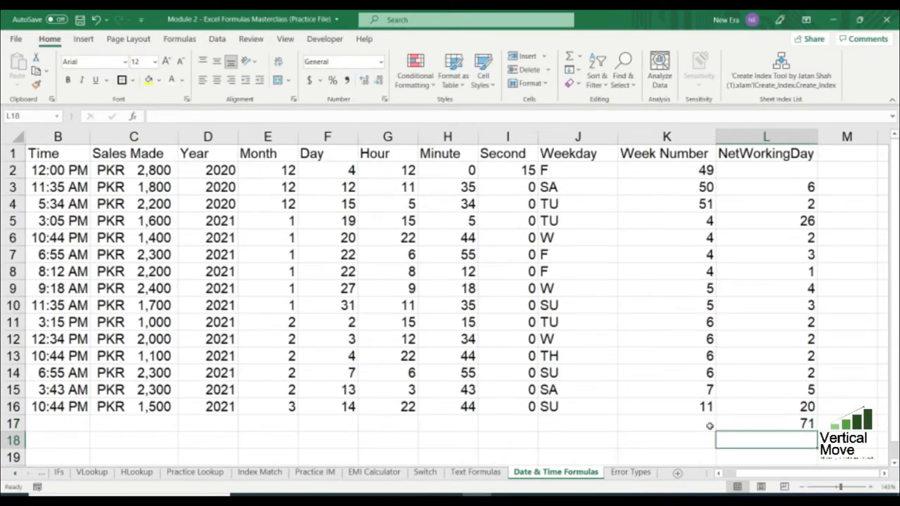
{"action": "key", "text": "Up"}
{"action": "key", "text": "Down"}
{"action": "key", "text": "ctrl+Left"}
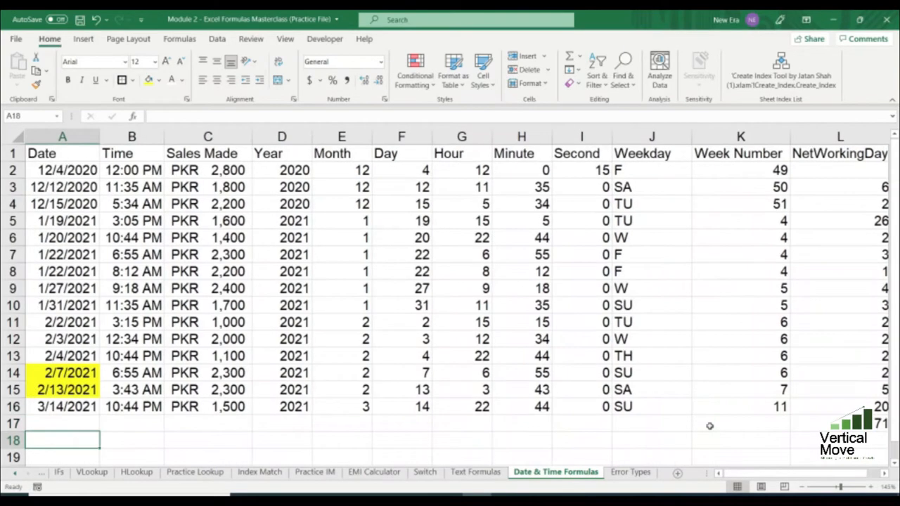
{"action": "type", "text": "="}
{"action": "key", "text": "Up"}
{"action": "key", "text": "Up"}
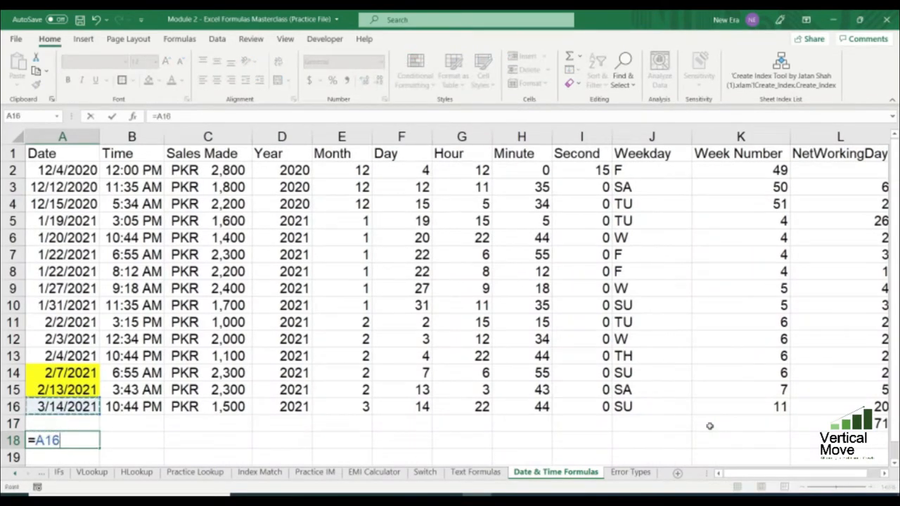
{"action": "type", "text": "-"}
{"action": "key", "text": "ctrl+Up"}
{"action": "key", "text": "ctrl+Up"}
{"action": "key", "text": "Down"}
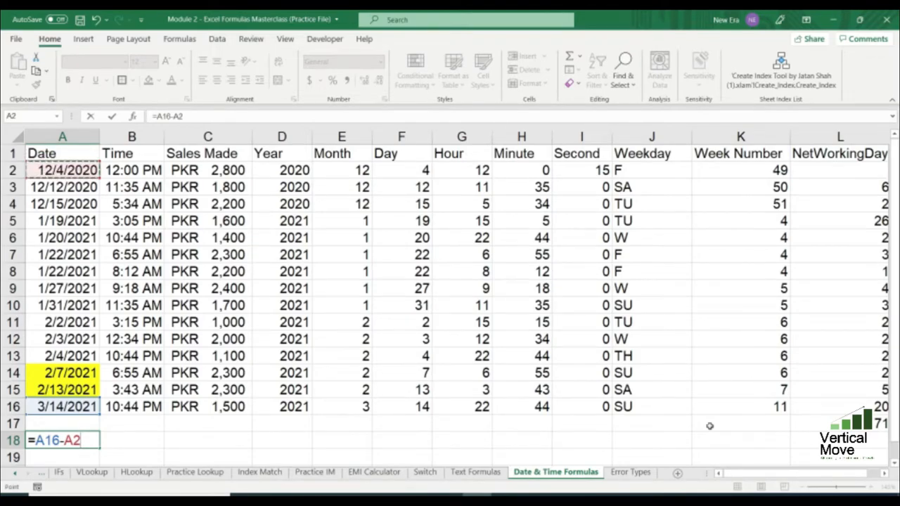
{"action": "key", "text": "Return"}
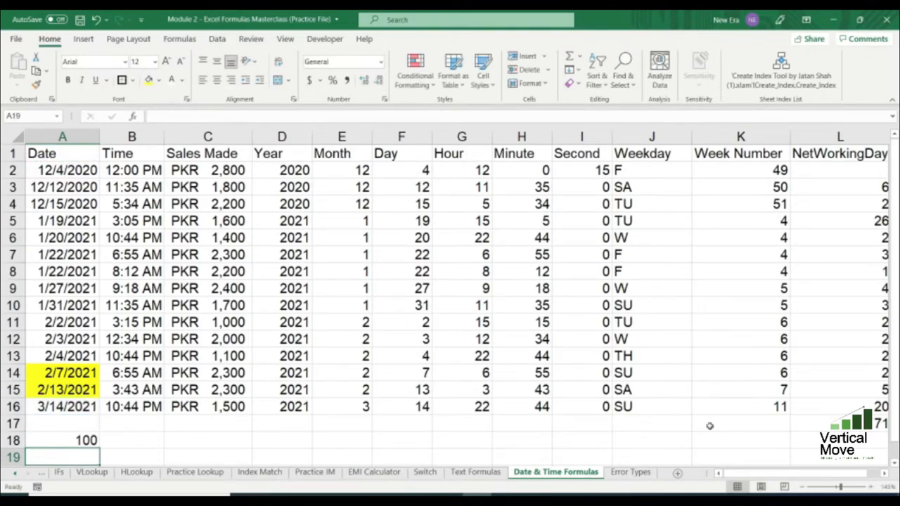
Step: Compare the day difference in A18 with the NETWORKDAYS count in L17, and clear A18
{"action": "key", "text": "Up"}
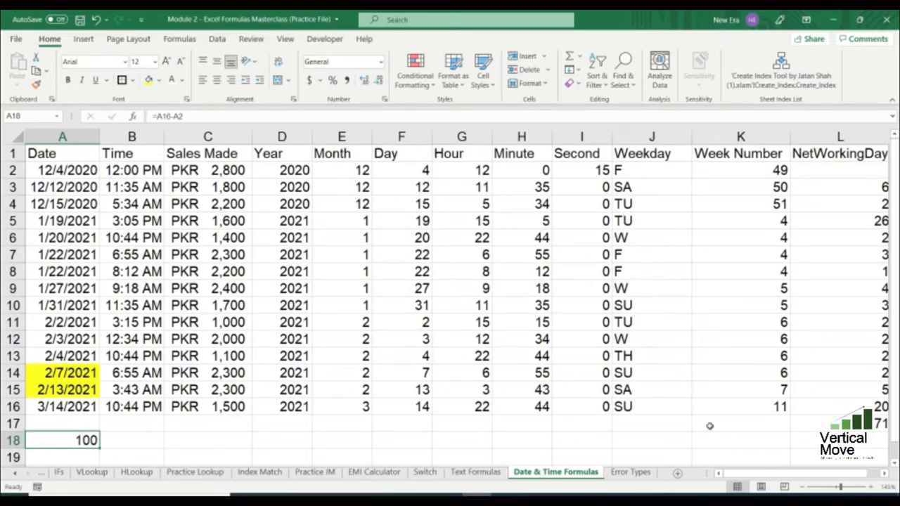
{"action": "key", "text": "Up"}
{"action": "key", "text": "ctrl+Right"}
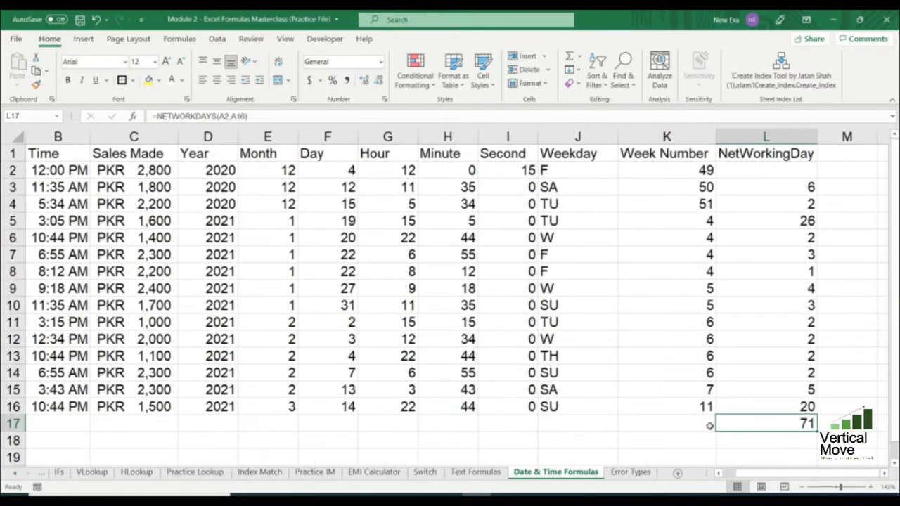
{"action": "key", "text": "ctrl+Left"}
{"action": "key", "text": "Down"}
{"action": "key", "text": "Delete"}
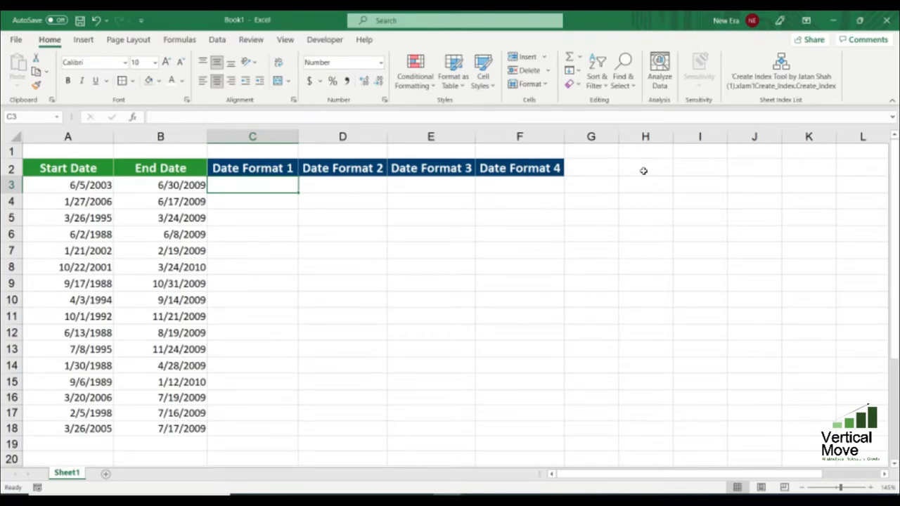
Step: In the Book1 workbook, examine the Start Date entries and the empty cells under the four Date Format headers
{"action": "left_click", "coordinate": [100, 184]}
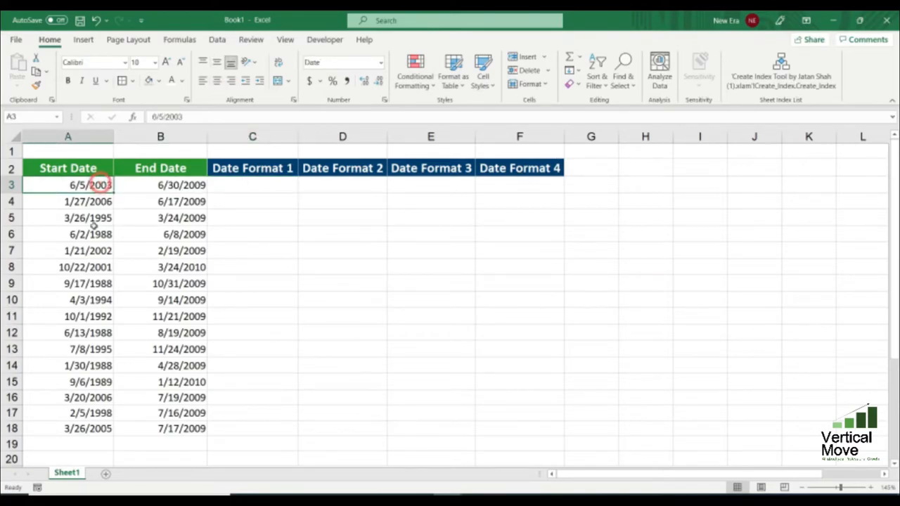
{"action": "left_click", "coordinate": [90, 234]}
{"action": "left_click", "coordinate": [84, 314]}
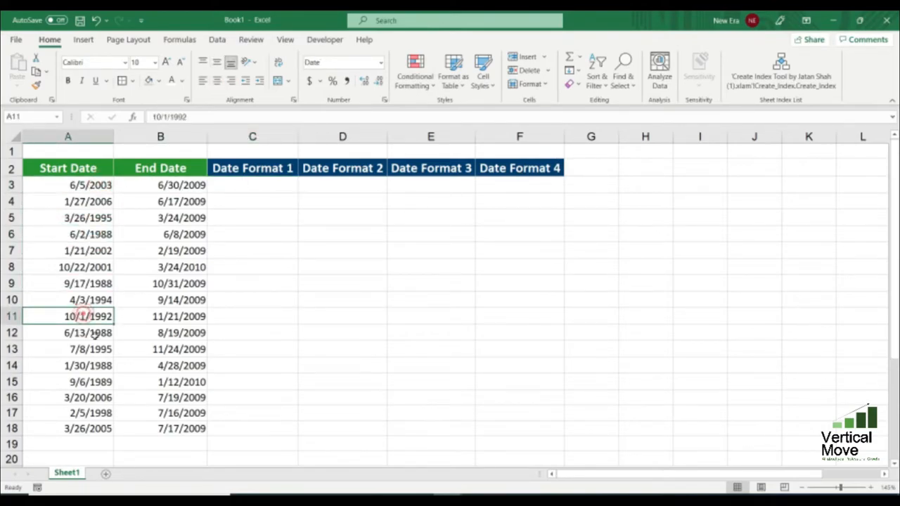
{"action": "left_click", "coordinate": [267, 183]}
{"action": "left_click", "coordinate": [339, 182]}
{"action": "left_click", "coordinate": [423, 180]}
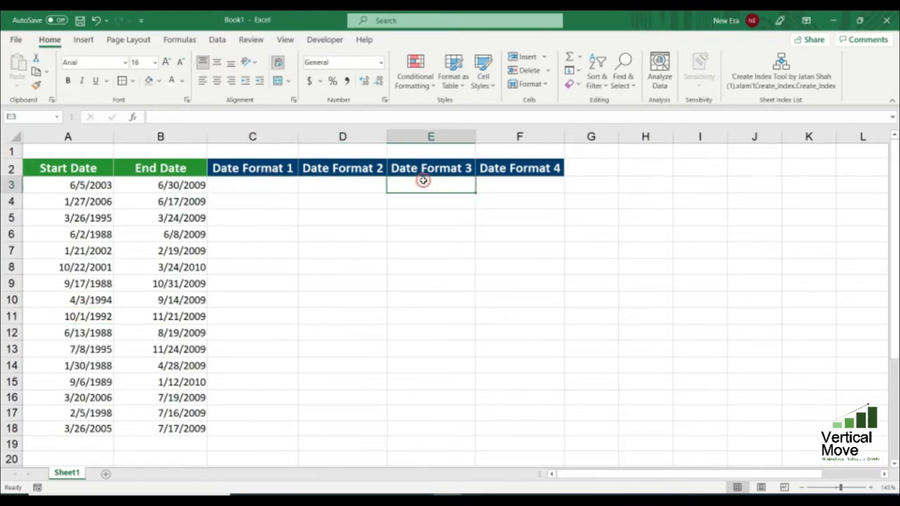
{"action": "left_click", "coordinate": [499, 179]}
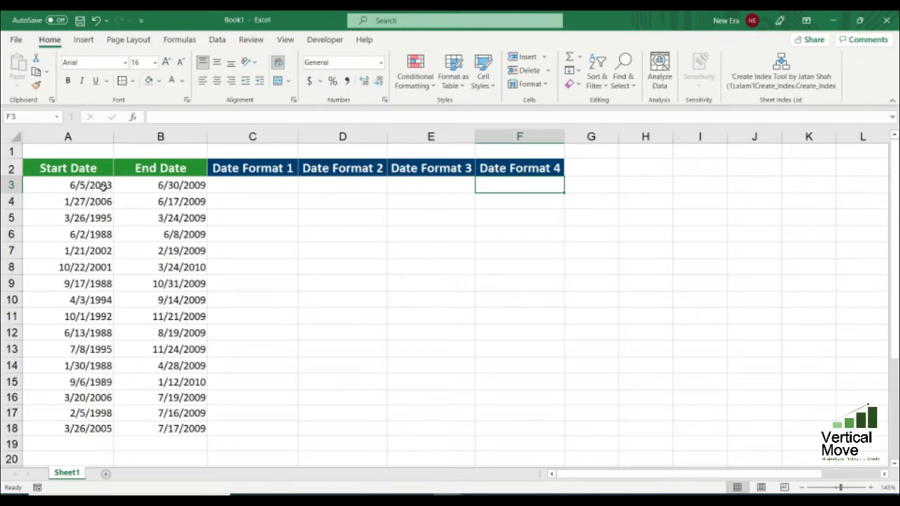
{"action": "left_click", "coordinate": [68, 184]}
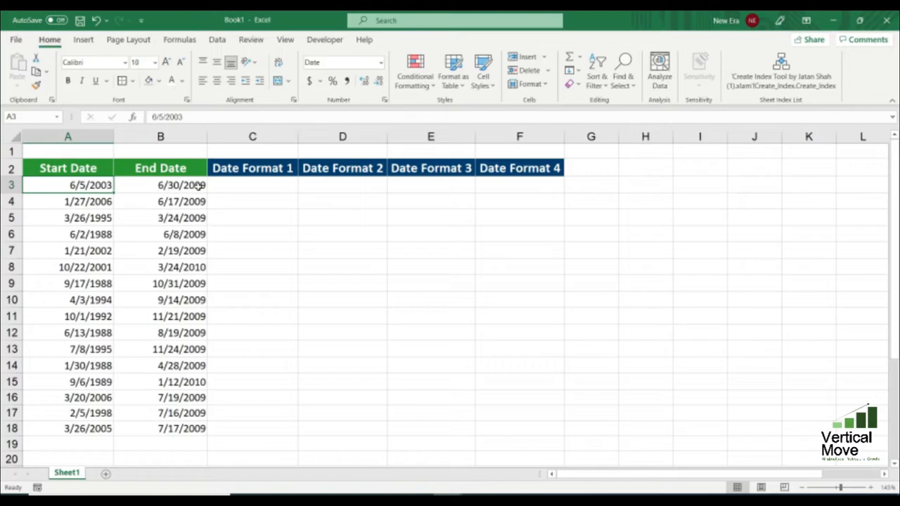
{"action": "left_click", "coordinate": [269, 186]}
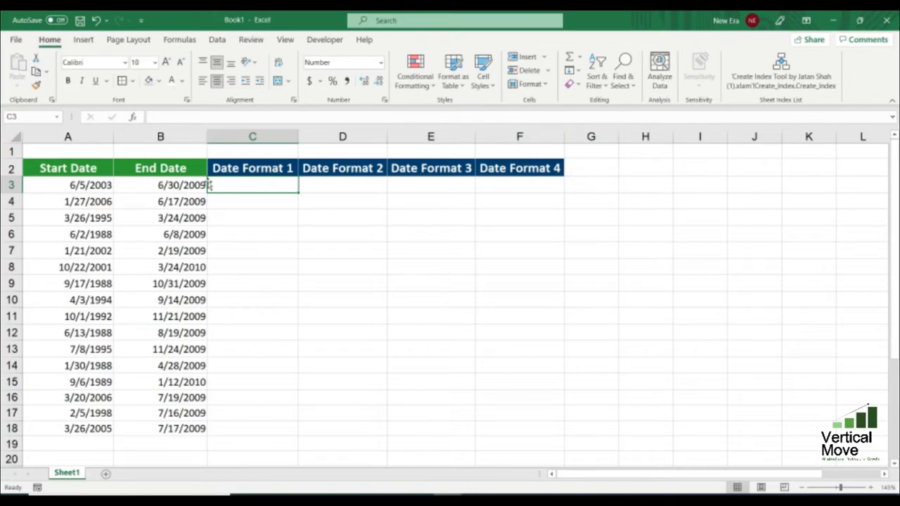
Step: Examine the Date number formats available for the first End Date in B3, and leave without applying one
{"action": "left_click", "coordinate": [187, 182]}
{"action": "left_click", "coordinate": [382, 65]}
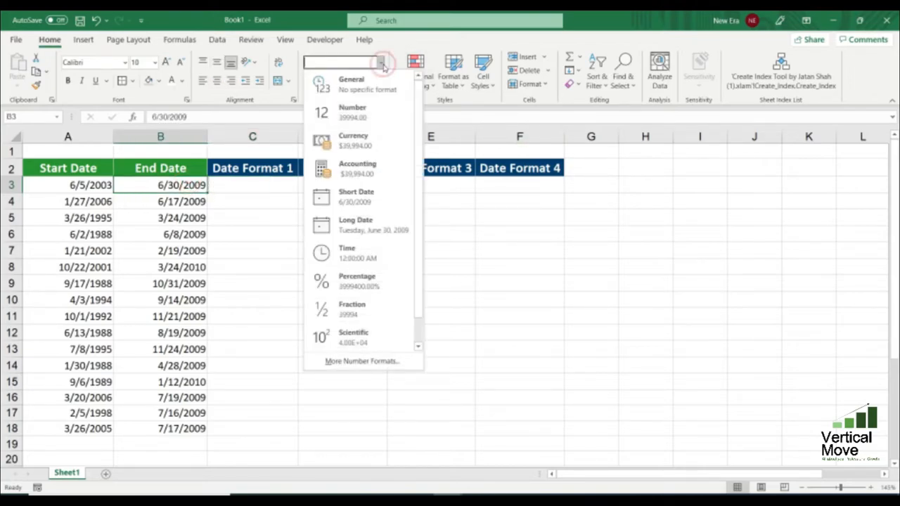
{"action": "left_click", "coordinate": [371, 361]}
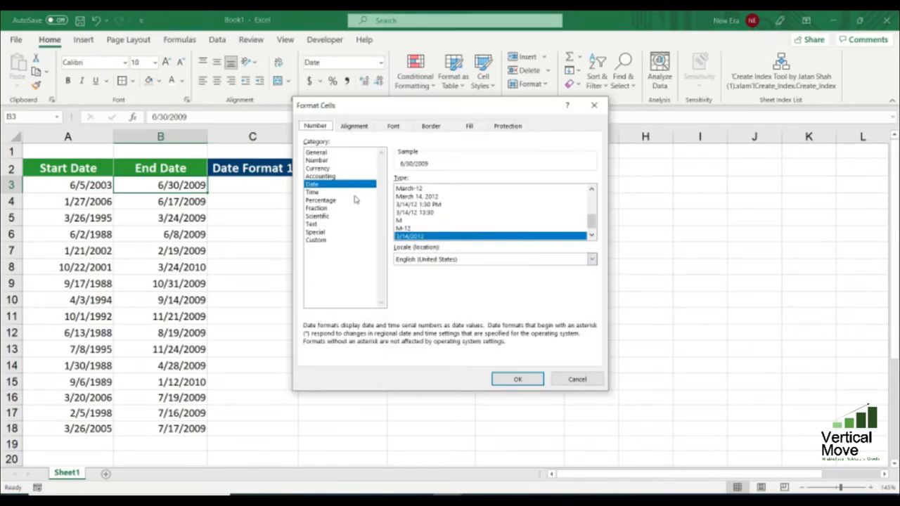
{"action": "left_click", "coordinate": [468, 220]}
{"action": "scroll", "coordinate": [468, 221], "scroll_direction": "up", "scroll_amount": 4}
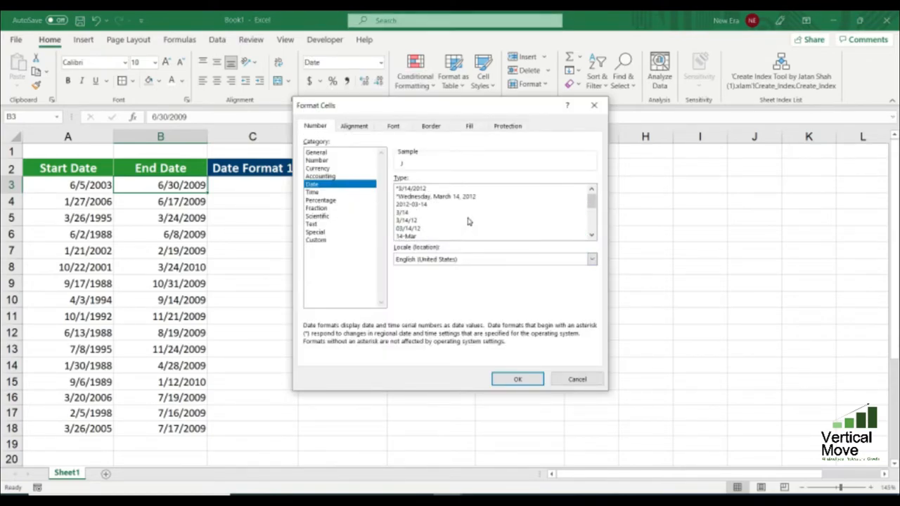
{"action": "left_click", "coordinate": [415, 227]}
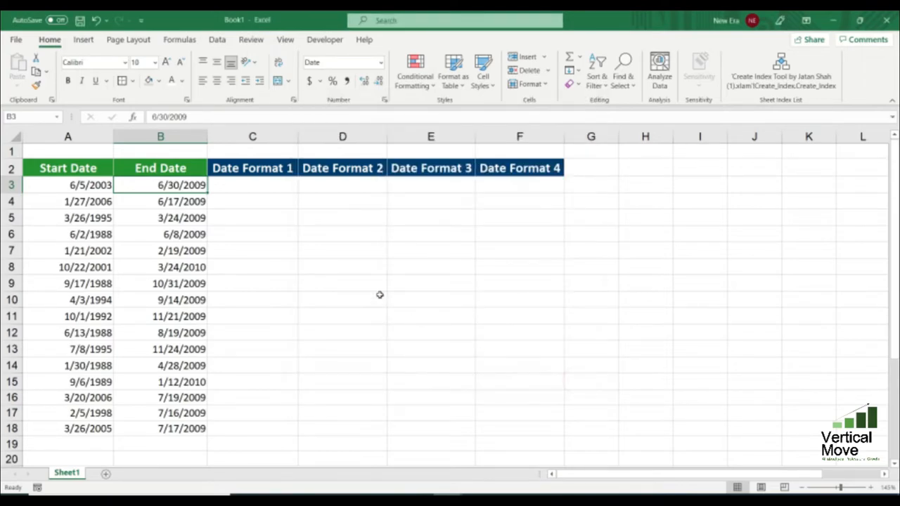
{"action": "left_click", "coordinate": [577, 379]}
Step: Enter =TEXT(B3,"dd/mm/yyyy") in C3 under Date Format 1 to convert the first End Date
{"action": "left_click", "coordinate": [257, 183]}
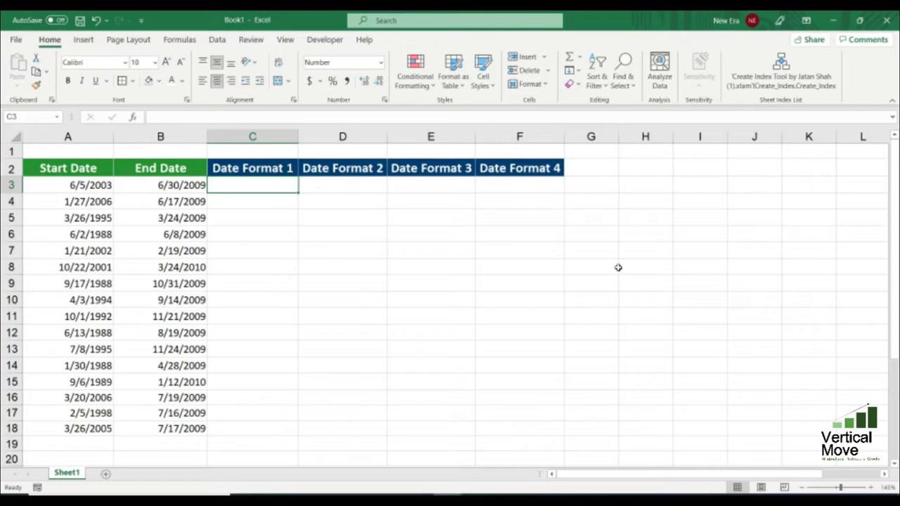
{"action": "type", "text": "="}
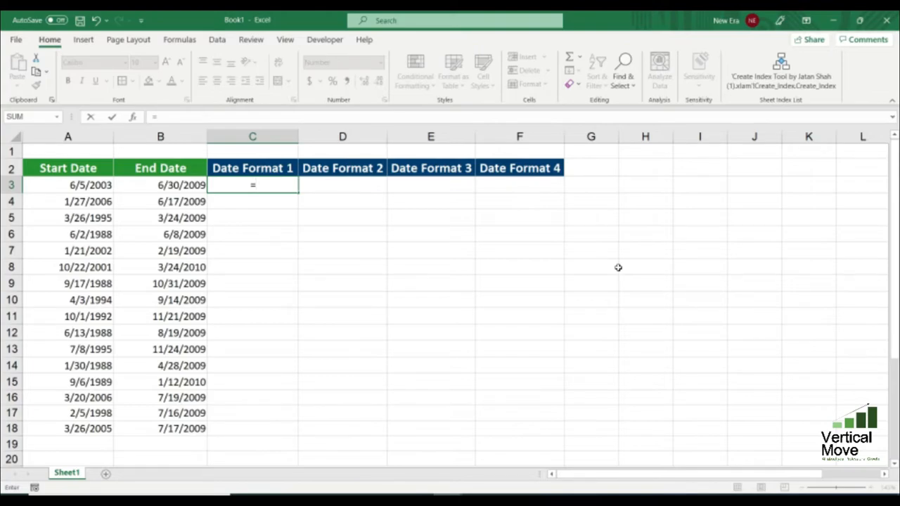
{"action": "type", "text": "text"}
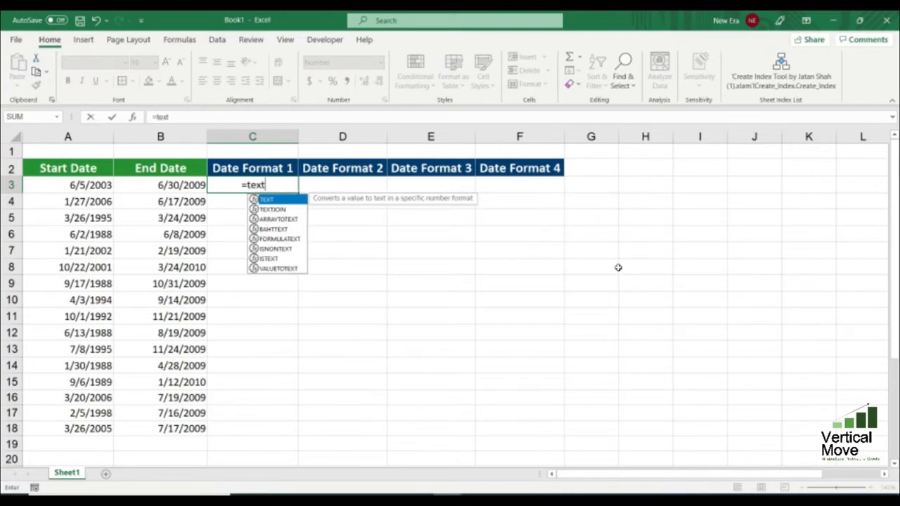
{"action": "key", "text": "Tab"}
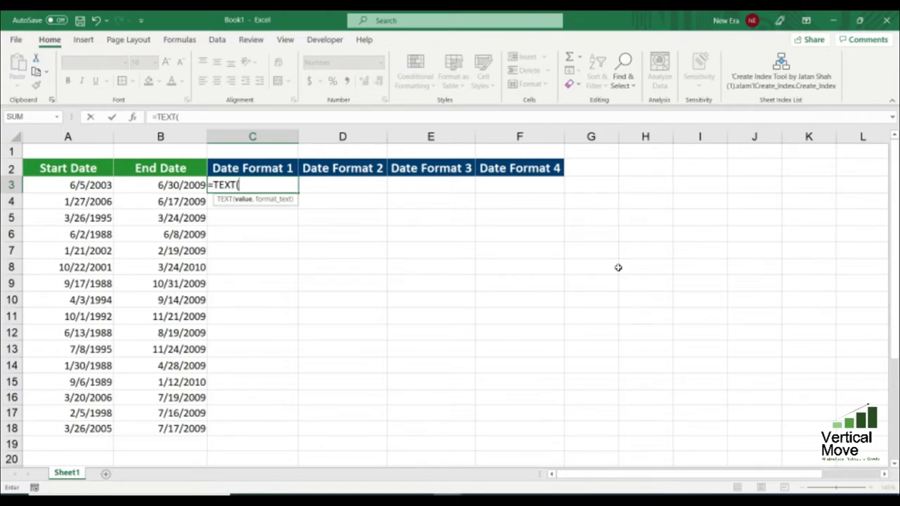
{"action": "key", "text": "Left"}
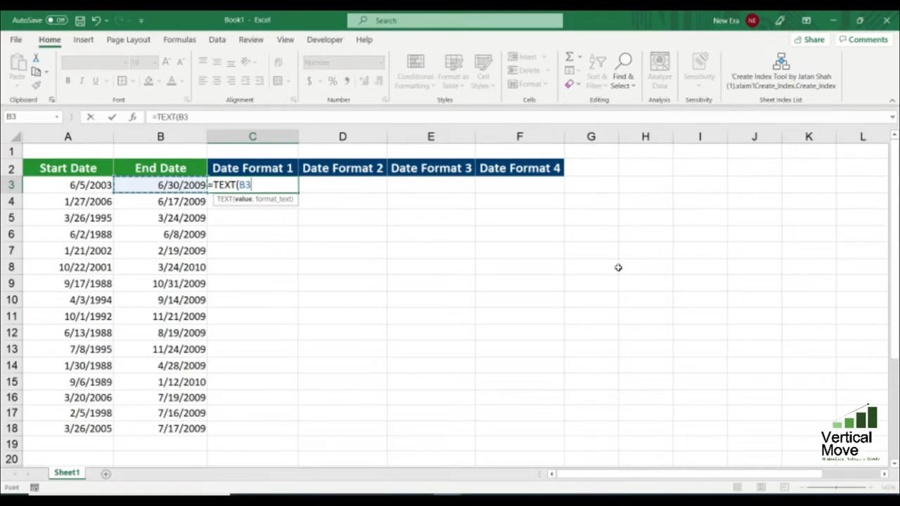
{"action": "type", "text": ","}
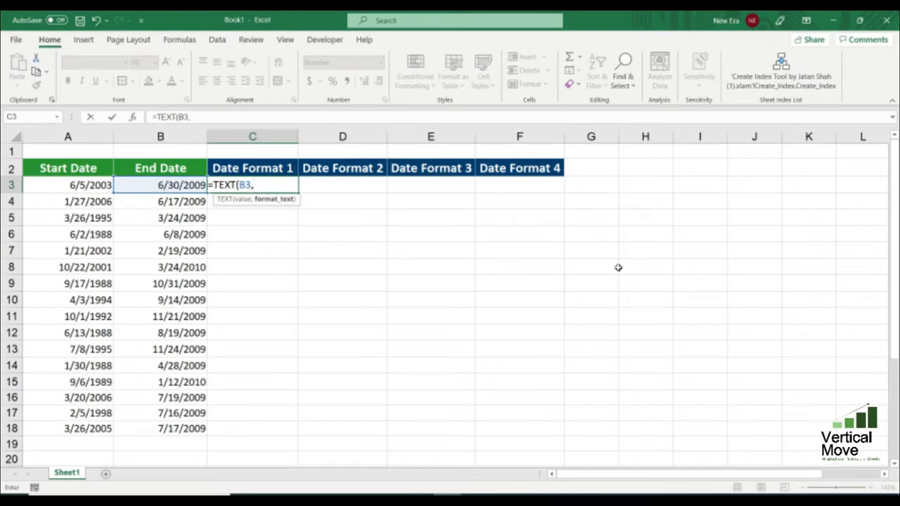
{"action": "type", "text": "\"dd/mm"}
{"action": "type", "text": "/"}
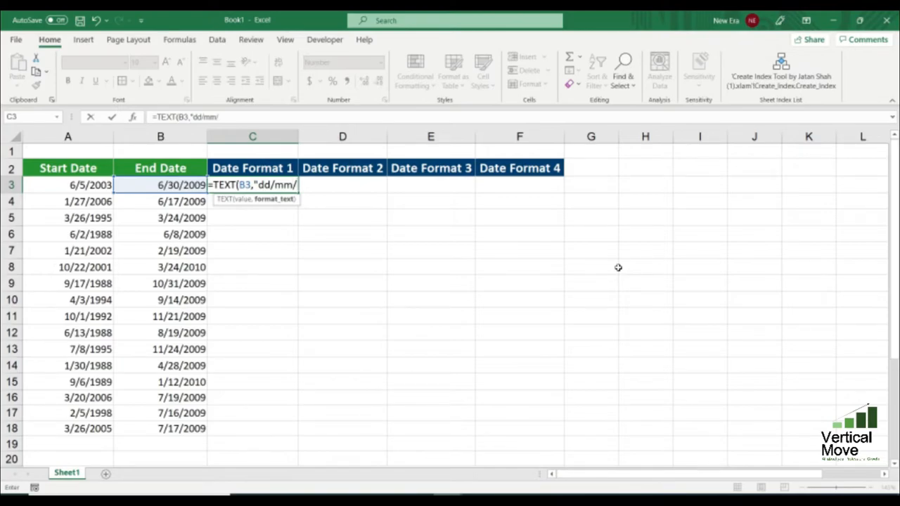
{"action": "type", "text": "yyyy"}
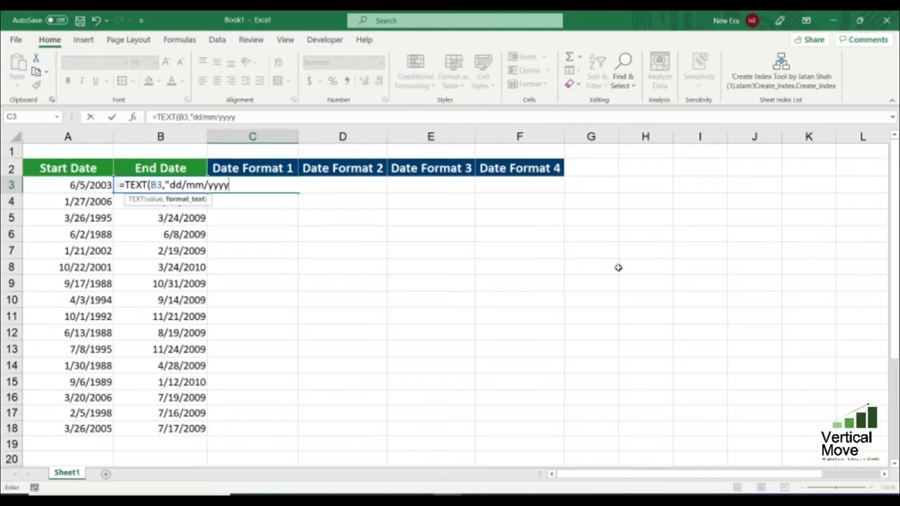
{"action": "type", "text": "\")"}
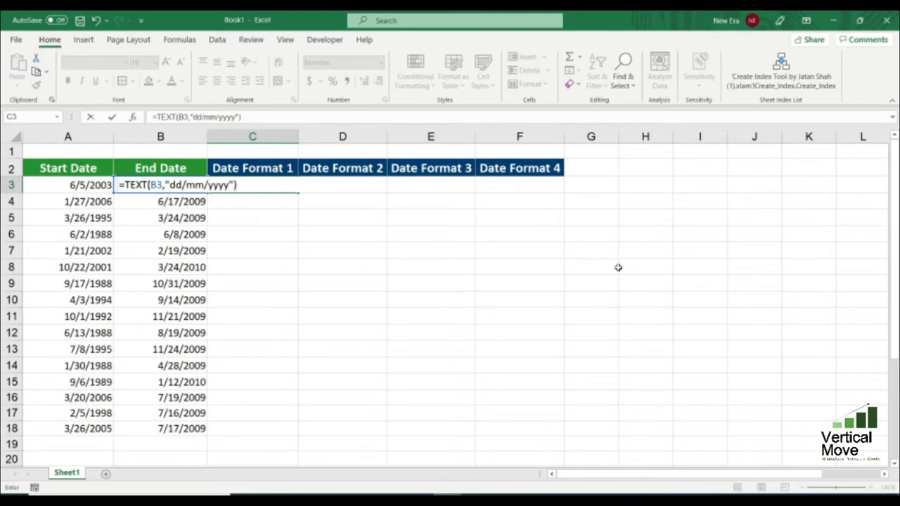
{"action": "key", "text": "Return"}
{"action": "key", "text": "Up"}
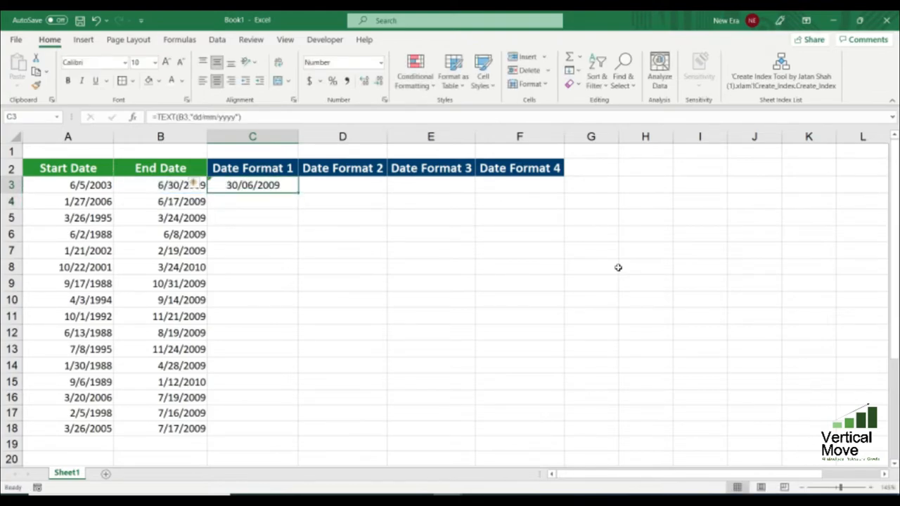
Step: Fill the TEXT formula from C3 down through C18 and compare the converted dates with the End Date column
{"action": "left_click", "coordinate": [279, 218]}
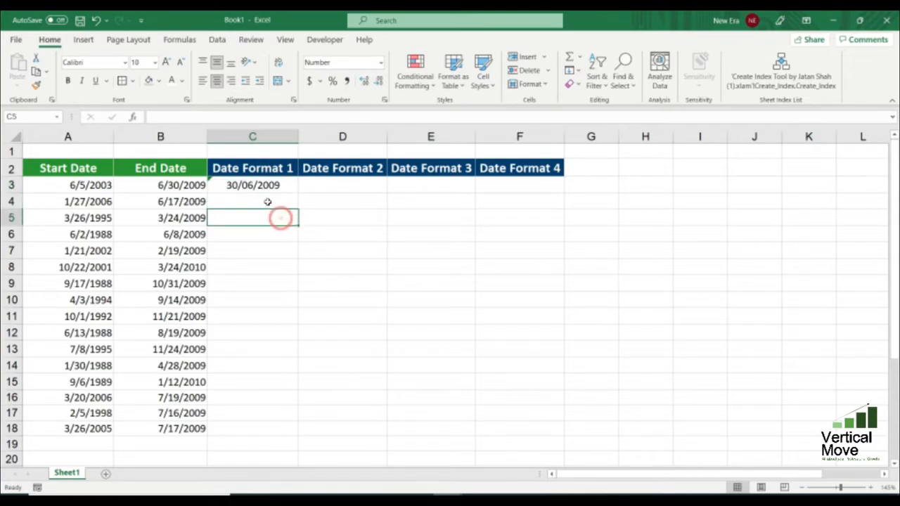
{"action": "left_click", "coordinate": [264, 188]}
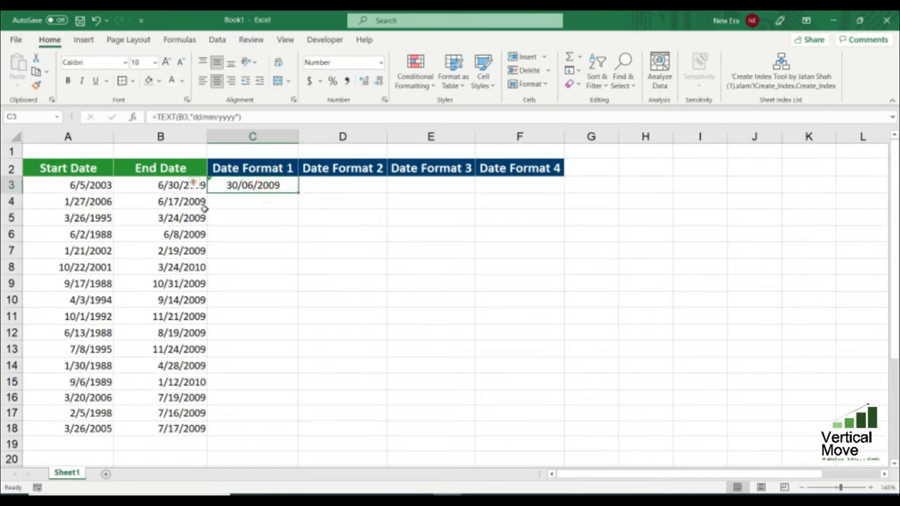
{"action": "double_click", "coordinate": [296, 192]}
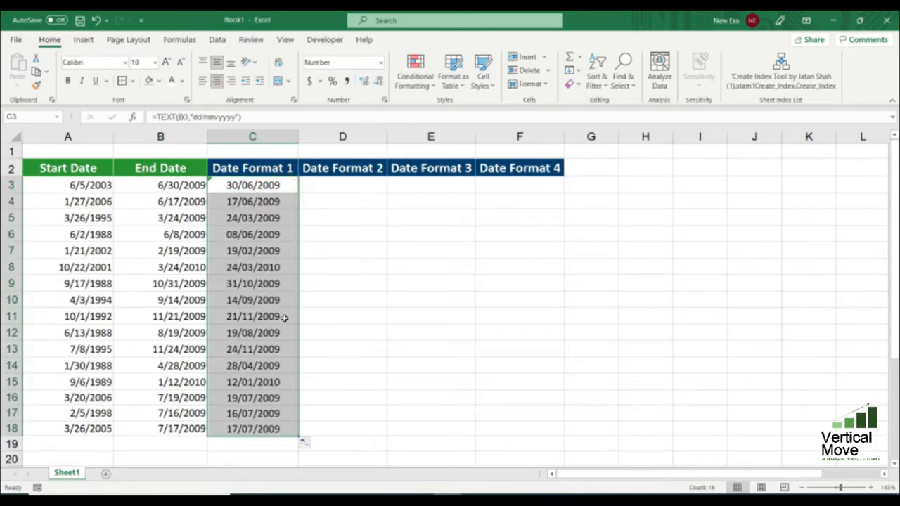
{"action": "left_click", "coordinate": [269, 409]}
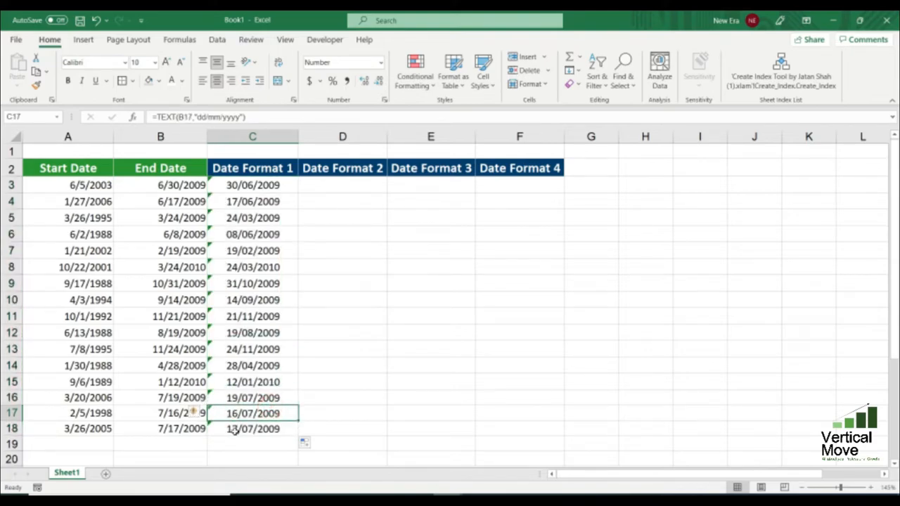
{"action": "left_click_drag", "start_coordinate": [185, 428], "coordinate": [167, 170]}
{"action": "left_click_drag", "start_coordinate": [269, 186], "coordinate": [273, 429]}
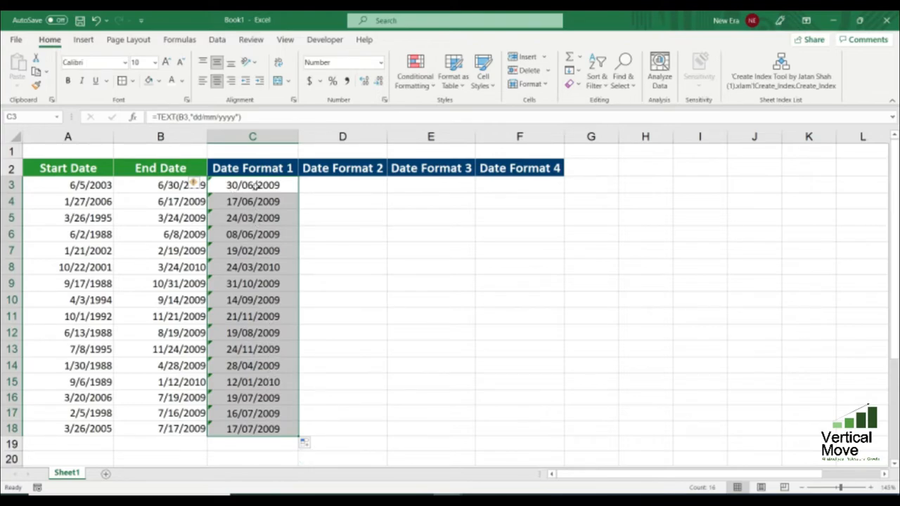
Step: Enter =TEXT(B3,"mm/yyyy") in D3 under Date Format 2 to convert the first End Date
{"action": "left_click", "coordinate": [322, 184]}
{"action": "type", "text": "="}
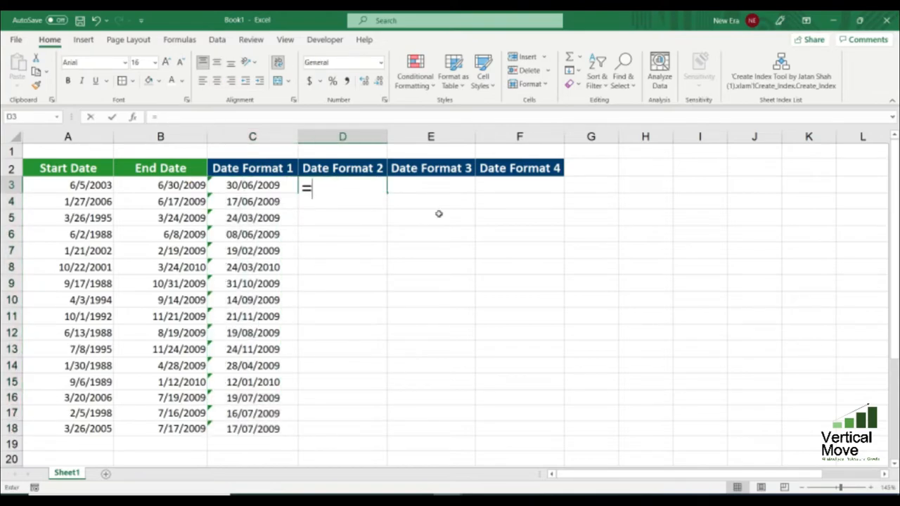
{"action": "type", "text": "text("}
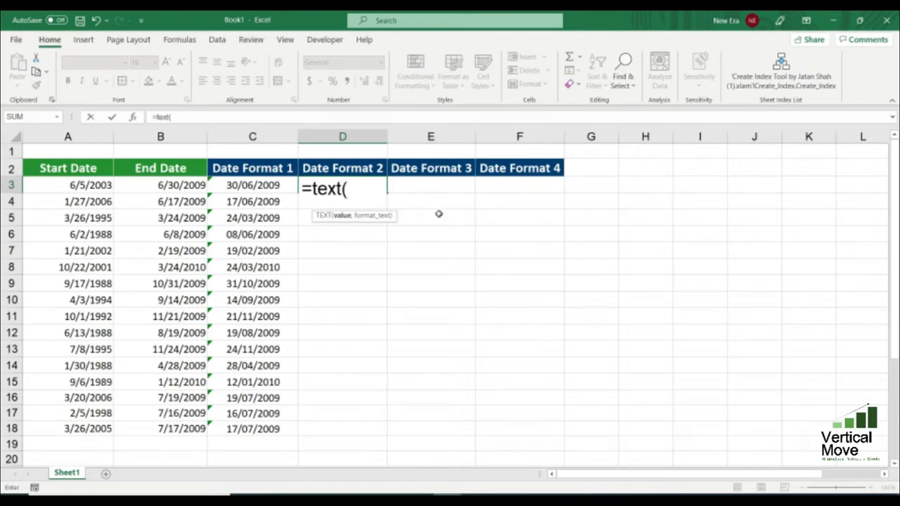
{"action": "key", "text": "Left"}
{"action": "key", "text": "Left"}
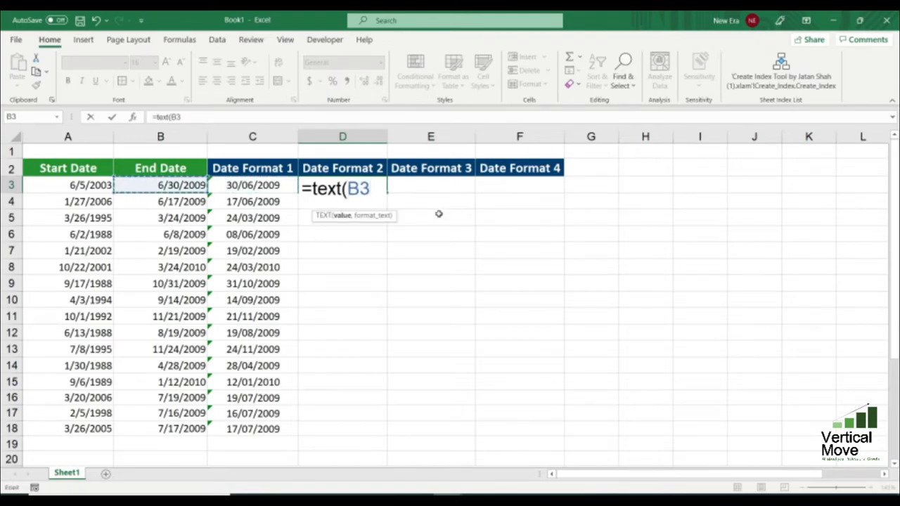
{"action": "type", "text": ","}
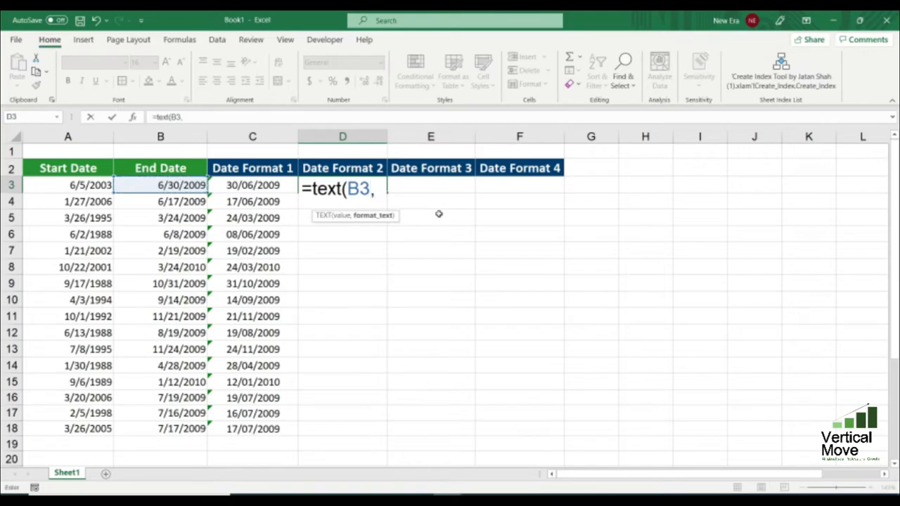
{"action": "type", "text": "\"mm"}
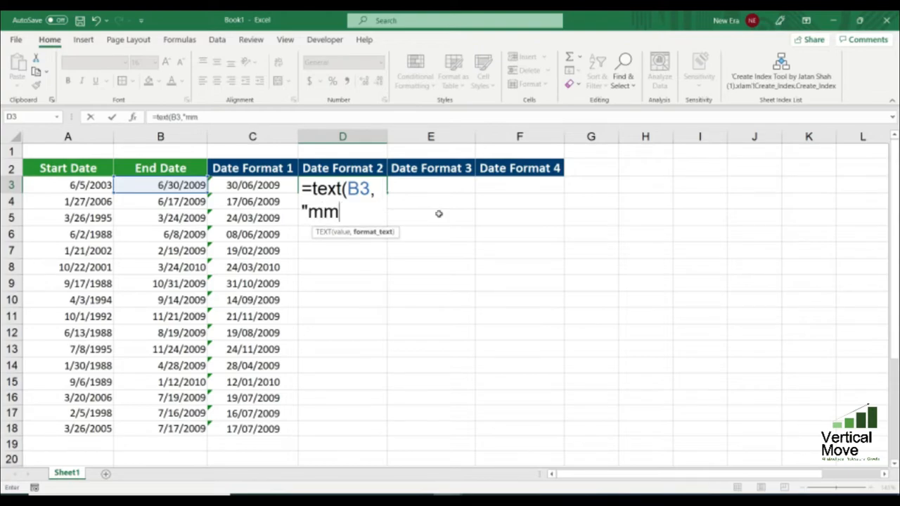
{"action": "type", "text": "/yyyy)"}
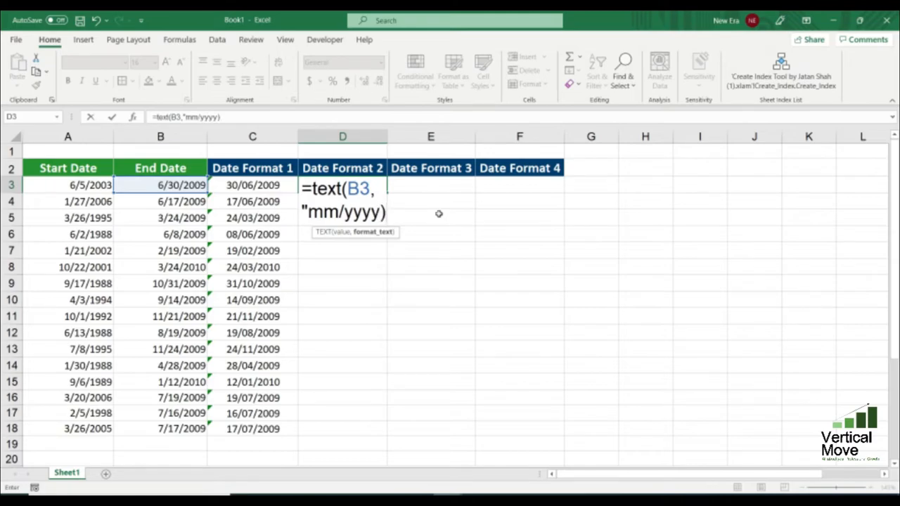
{"action": "key", "text": "BackSpace"}
{"action": "type", "text": "\")"}
{"action": "key", "text": "Return"}
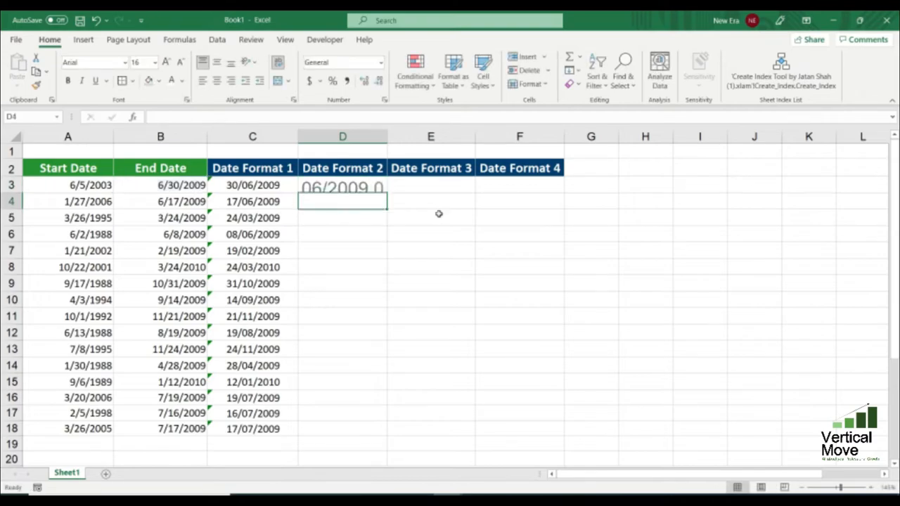
Step: Apply C3's cell formatting to D3 and fill its TEXT formula down through D18
{"action": "left_click", "coordinate": [338, 186]}
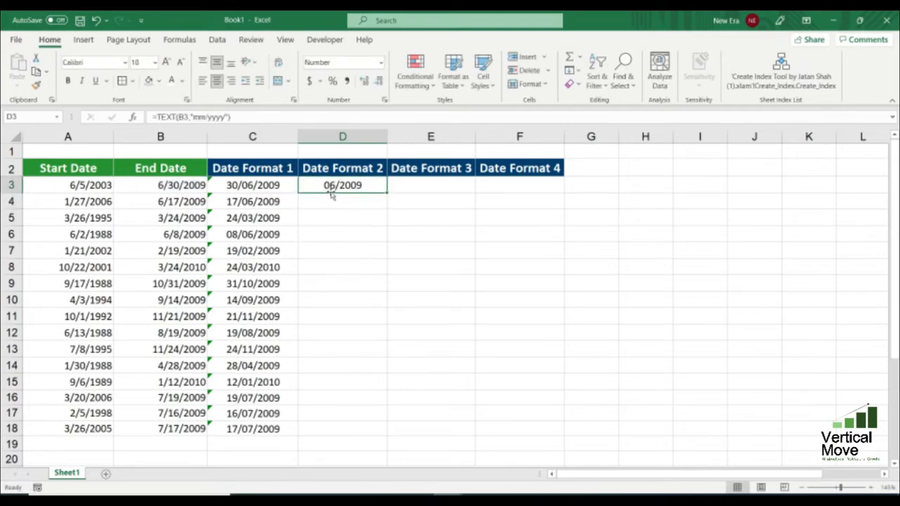
{"action": "double_click", "coordinate": [386, 193]}
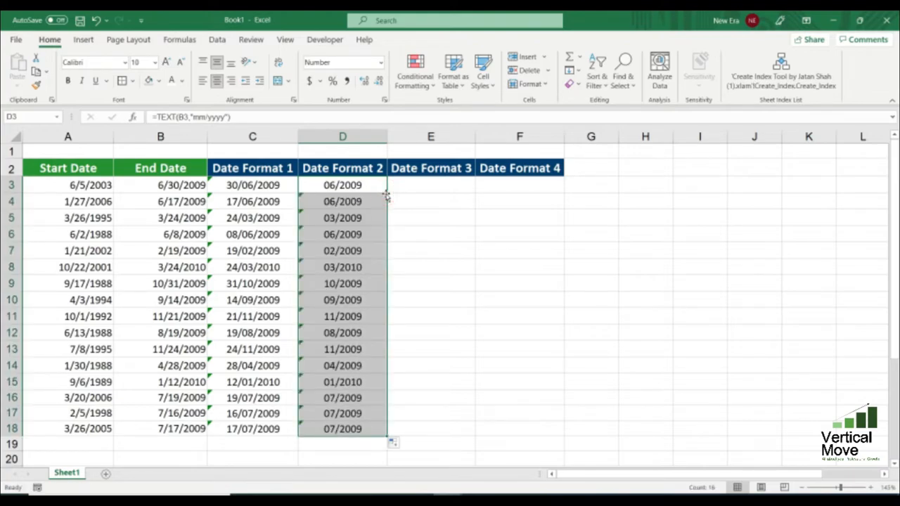
Step: Enter =TEXT(B3,"mmm/yyyy") in E3 under Date Format 3 to convert the first End Date
{"action": "left_click", "coordinate": [406, 185]}
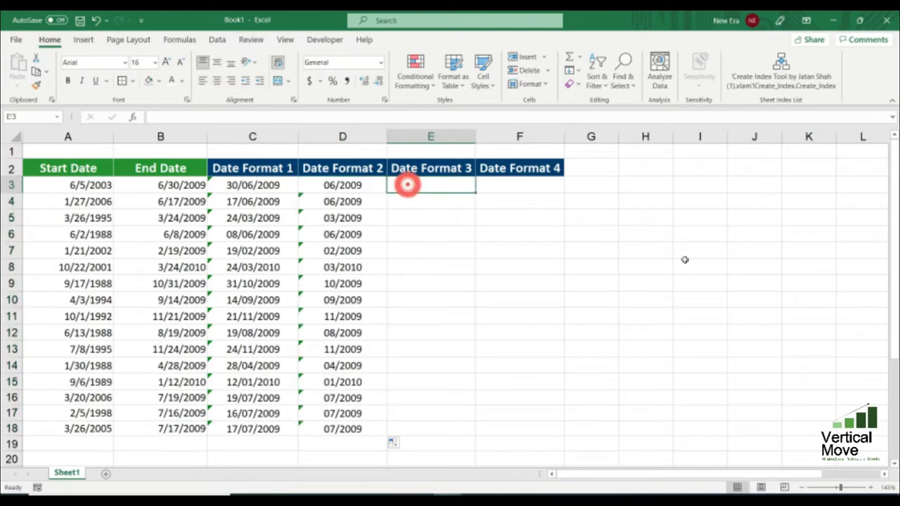
{"action": "type", "text": "=tex"}
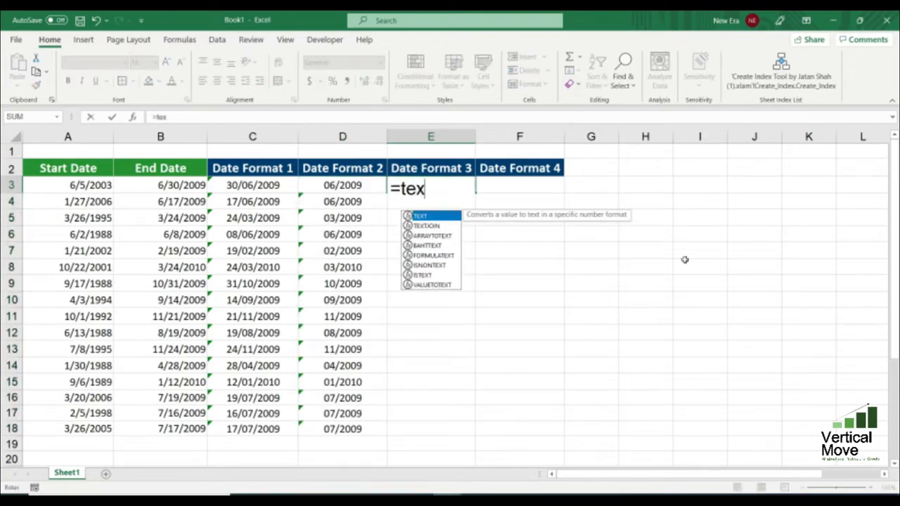
{"action": "type", "text": "t("}
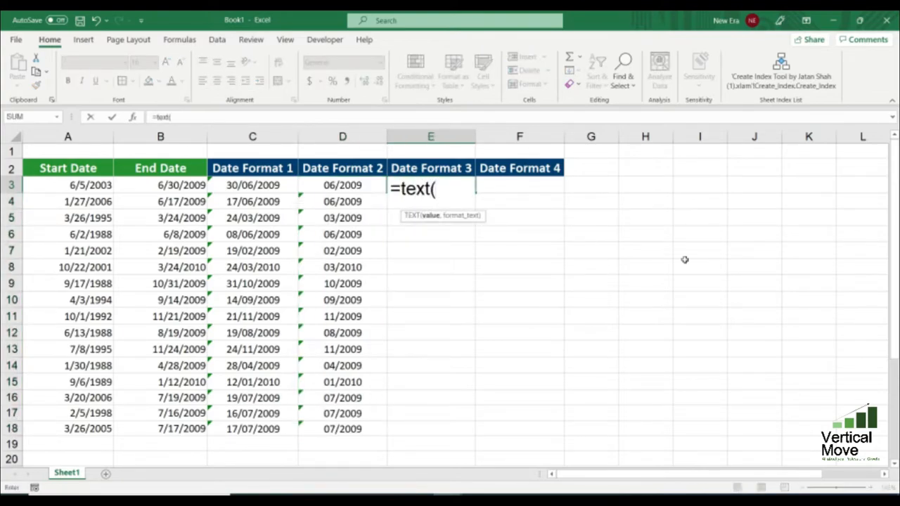
{"action": "key", "text": "Left"}
{"action": "key", "text": "Left"}
{"action": "key", "text": "Left"}
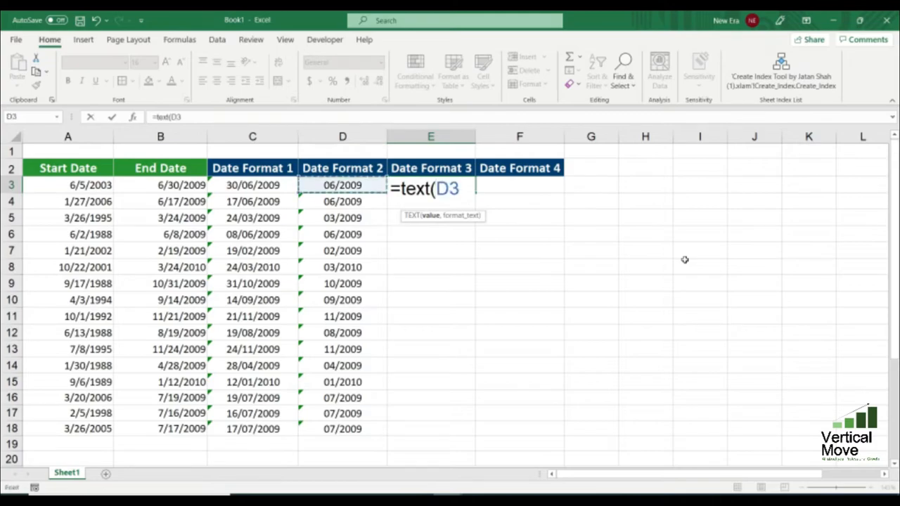
{"action": "type", "text": ","}
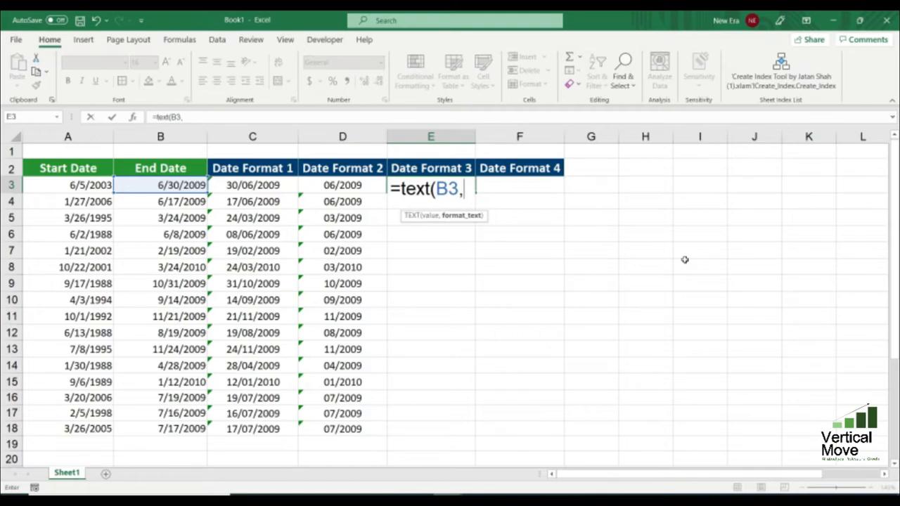
{"action": "type", "text": "\"mmm"}
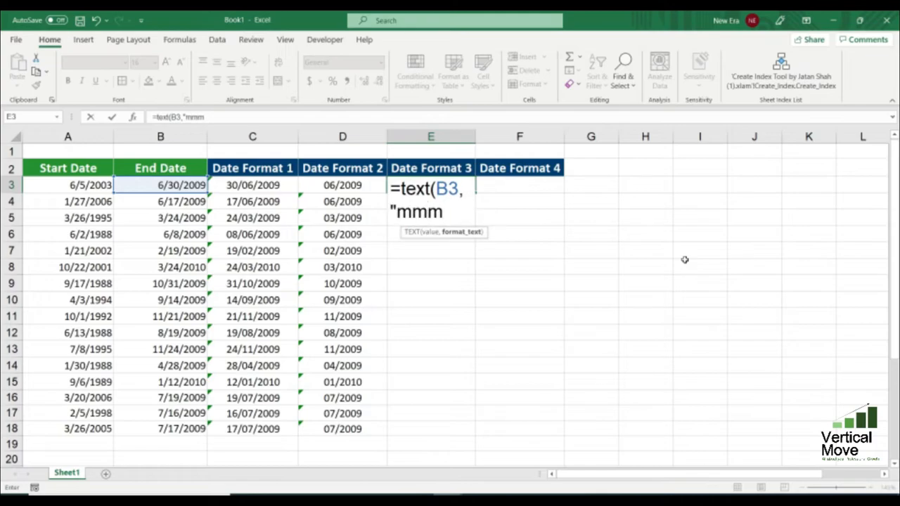
{"action": "type", "text": "/yyyy"}
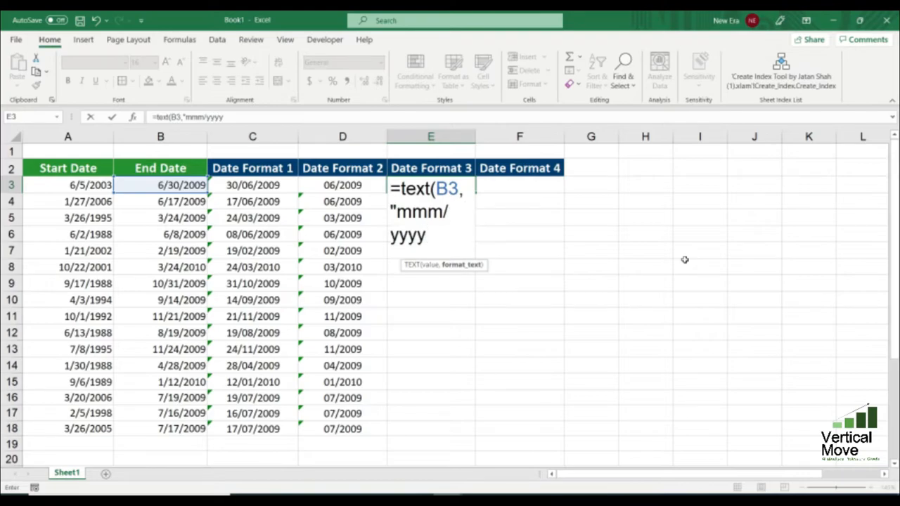
{"action": "type", "text": "\")"}
{"action": "key", "text": "Return"}
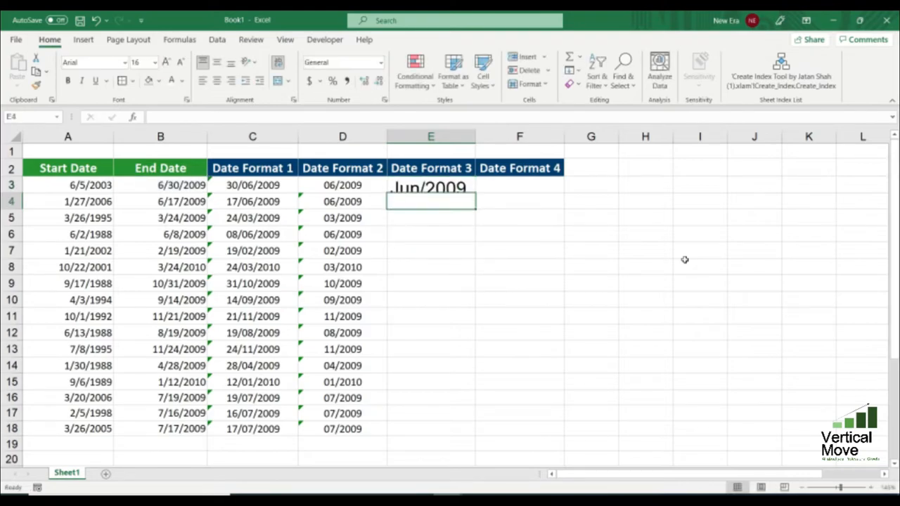
Step: Copy the cell formatting of D3 onto E3 and the empty cell F3
{"action": "left_click", "coordinate": [358, 184]}
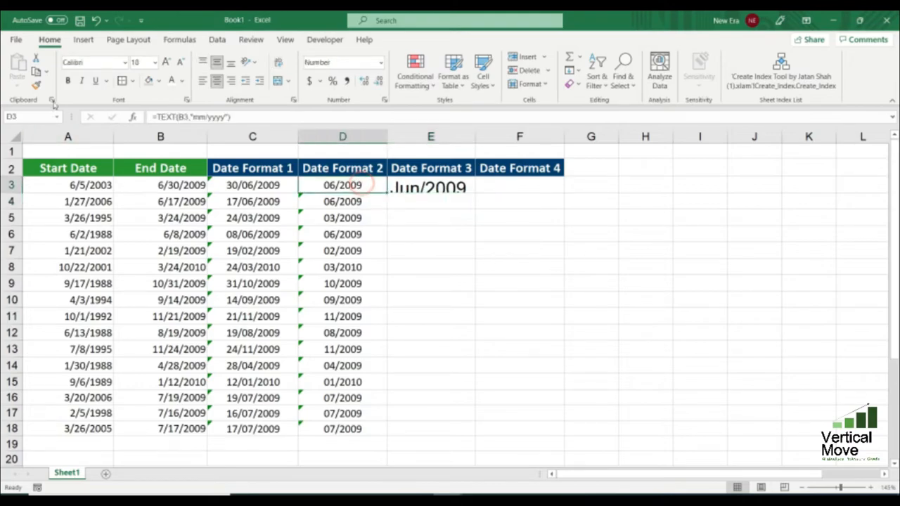
{"action": "left_click", "coordinate": [37, 83]}
{"action": "left_click", "coordinate": [440, 185]}
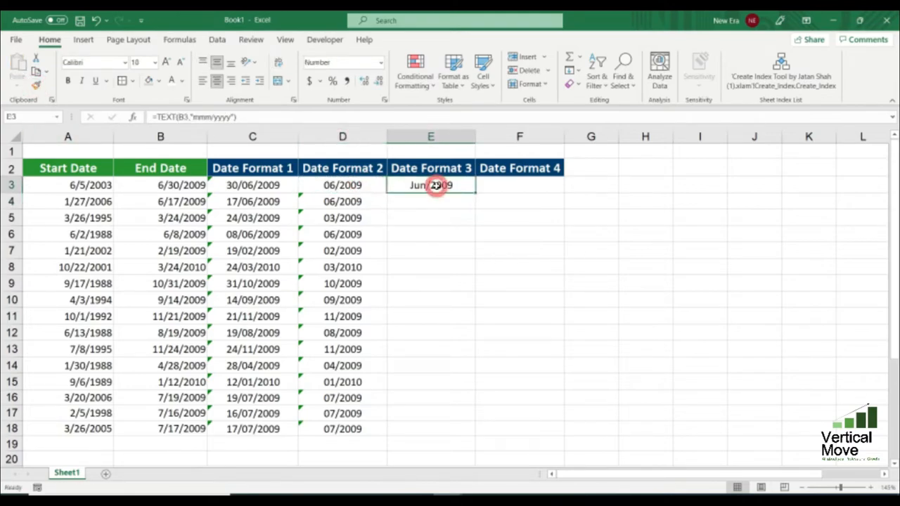
{"action": "left_click", "coordinate": [36, 84]}
{"action": "left_click", "coordinate": [518, 184]}
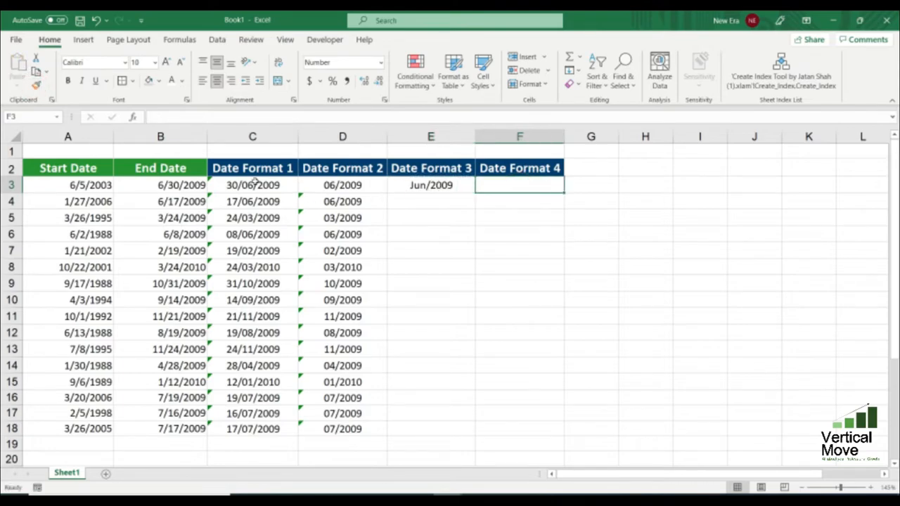
Step: Change the format text in E3's formula to "mmm-yyyy" and fill the formula down through E18
{"action": "left_click", "coordinate": [439, 184]}
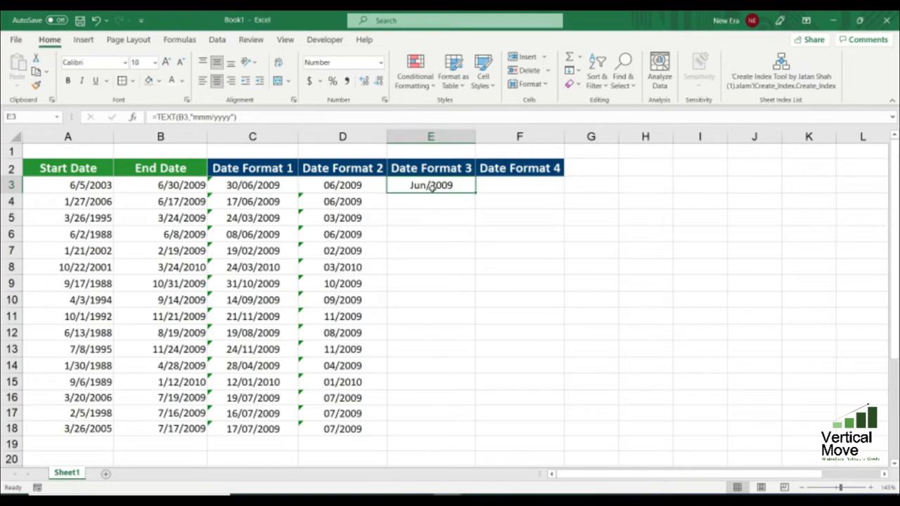
{"action": "double_click", "coordinate": [431, 186]}
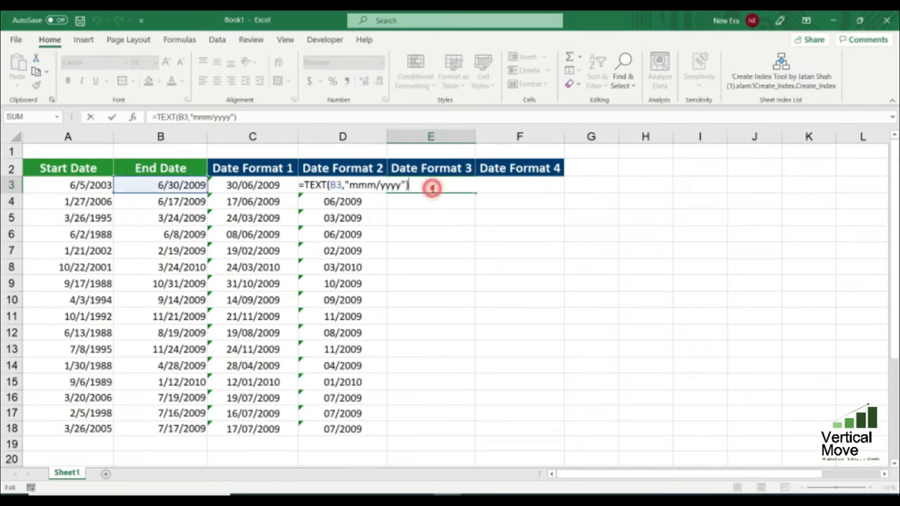
{"action": "left_click", "coordinate": [381, 184]}
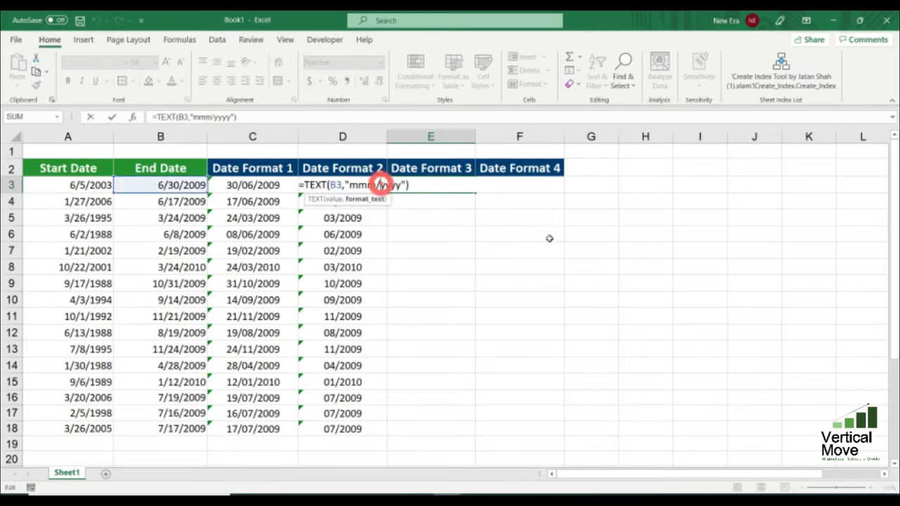
{"action": "key", "text": "BackSpace"}
{"action": "type", "text": "-"}
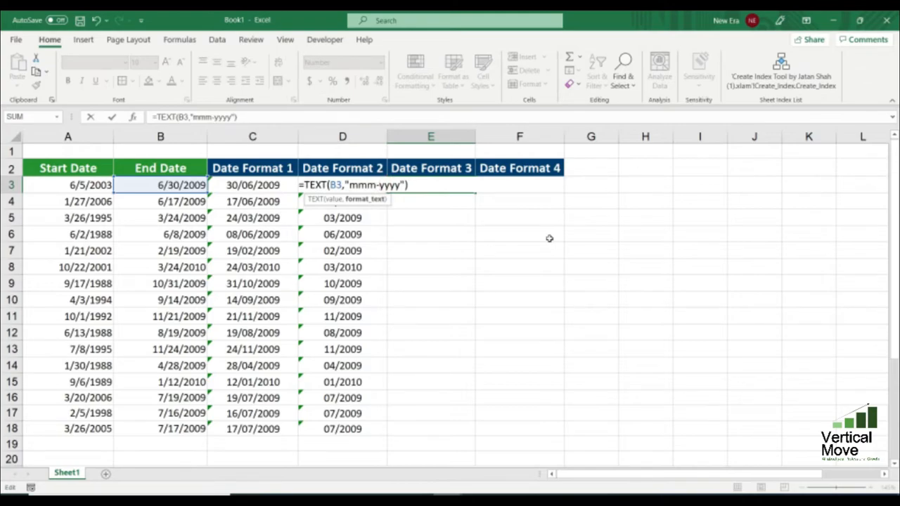
{"action": "key", "text": "Return"}
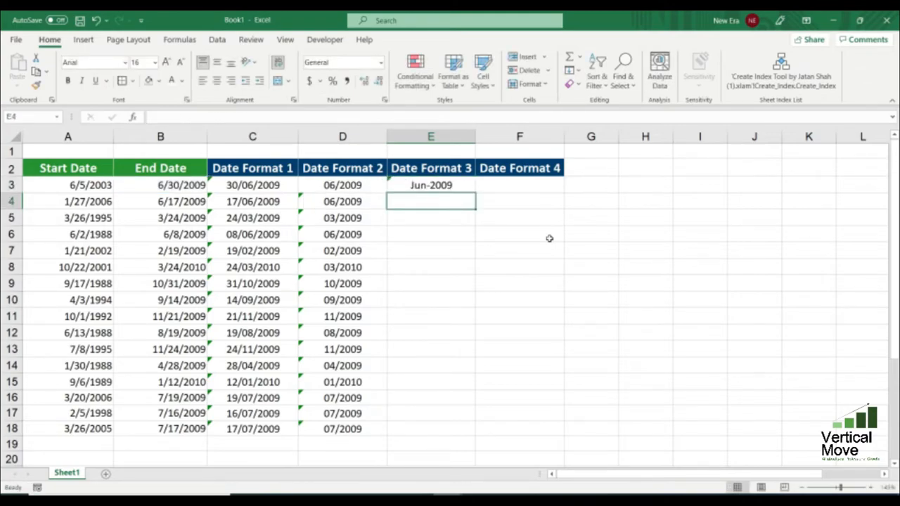
{"action": "left_click", "coordinate": [447, 188]}
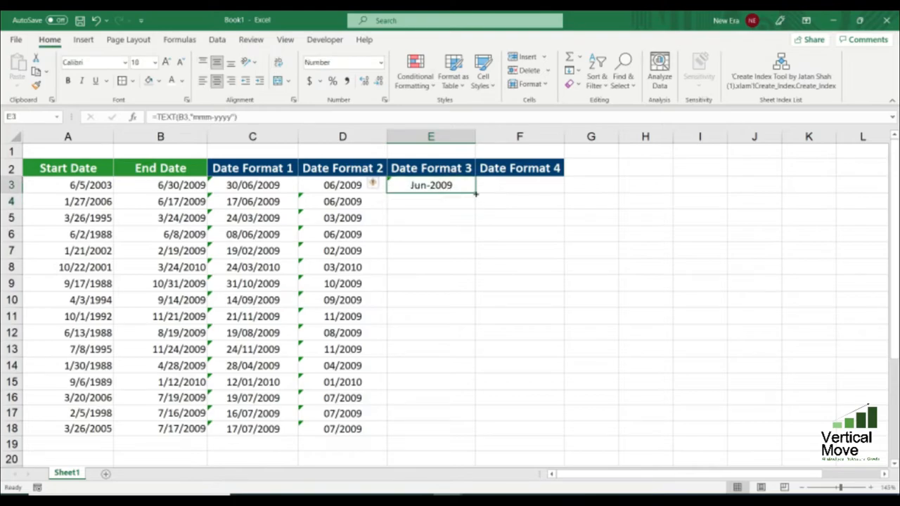
{"action": "double_click", "coordinate": [476, 194]}
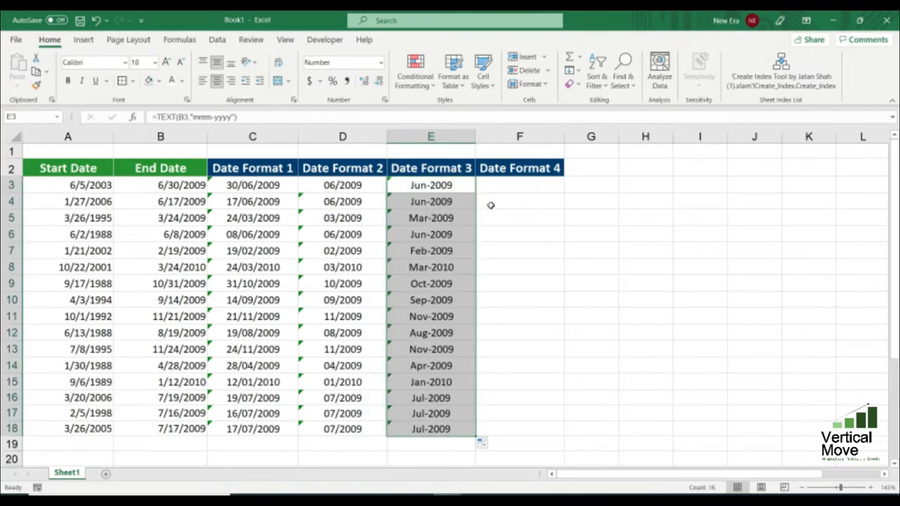
Step: Enter =TEXT(B3,"dd-mmm,yyyy") in F3 under Date Format 4 to convert the first End Date
{"action": "left_click", "coordinate": [513, 182]}
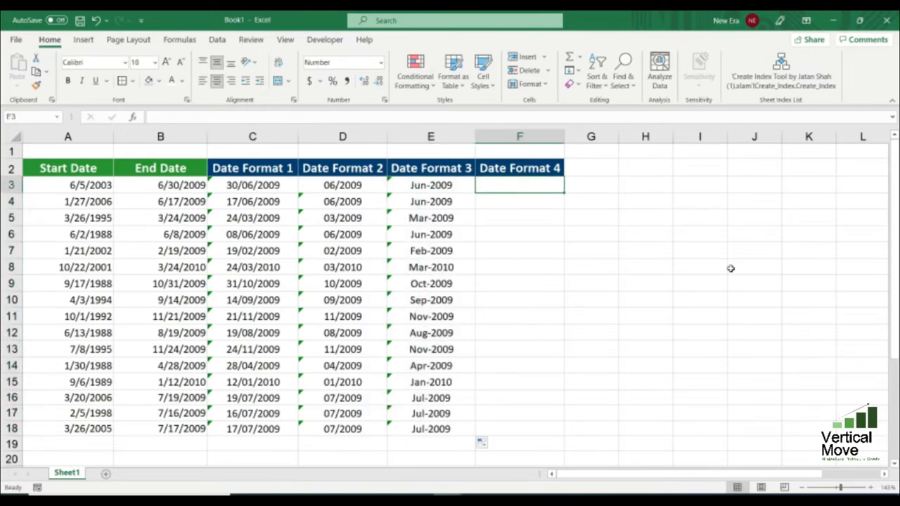
{"action": "type", "text": "="}
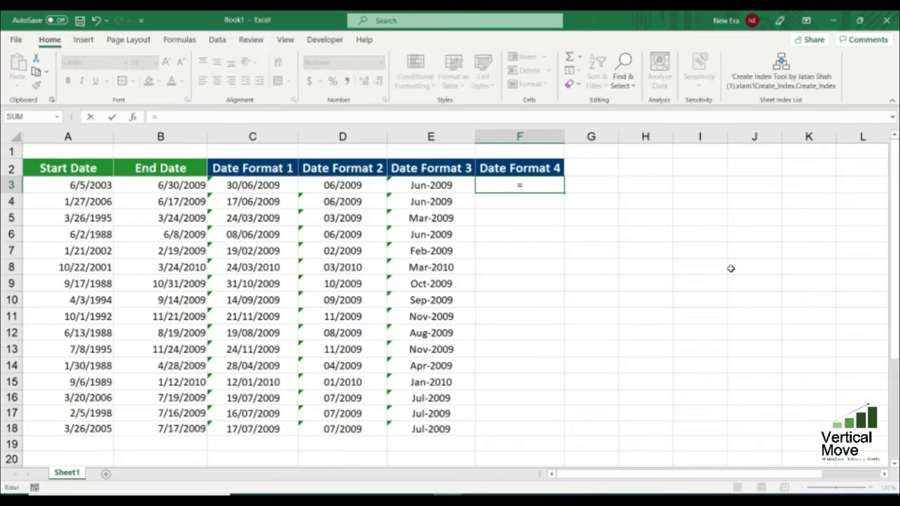
{"action": "type", "text": "text("}
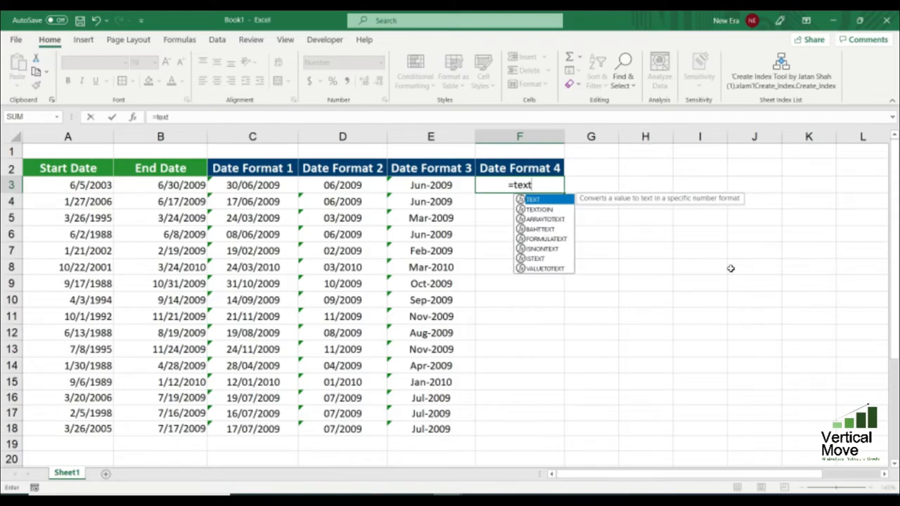
{"action": "key", "text": "Left"}
{"action": "key", "text": "Left"}
{"action": "key", "text": "Left"}
{"action": "key", "text": "Left"}
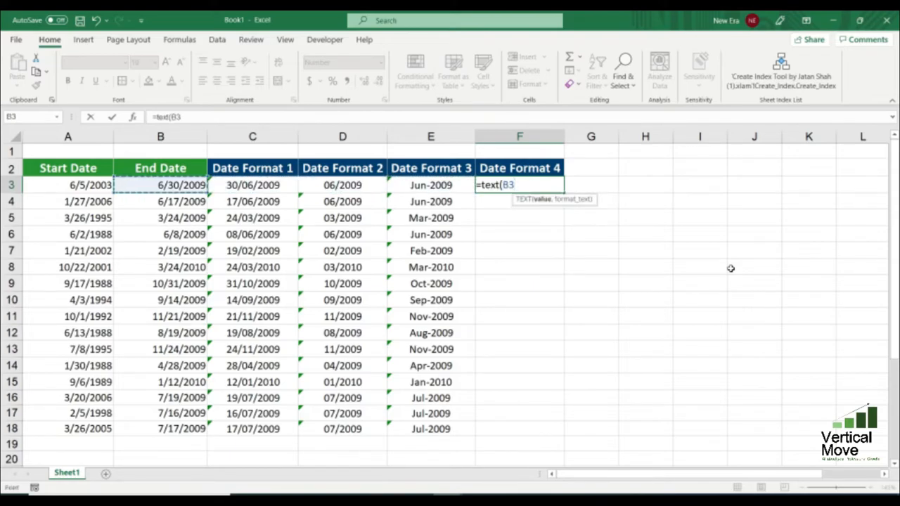
{"action": "type", "text": ",\"dd-"}
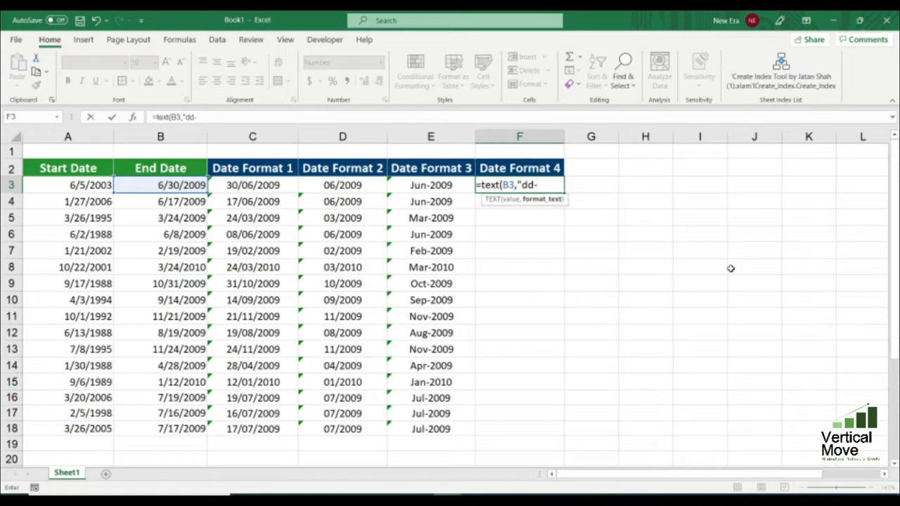
{"action": "type", "text": "mmm"}
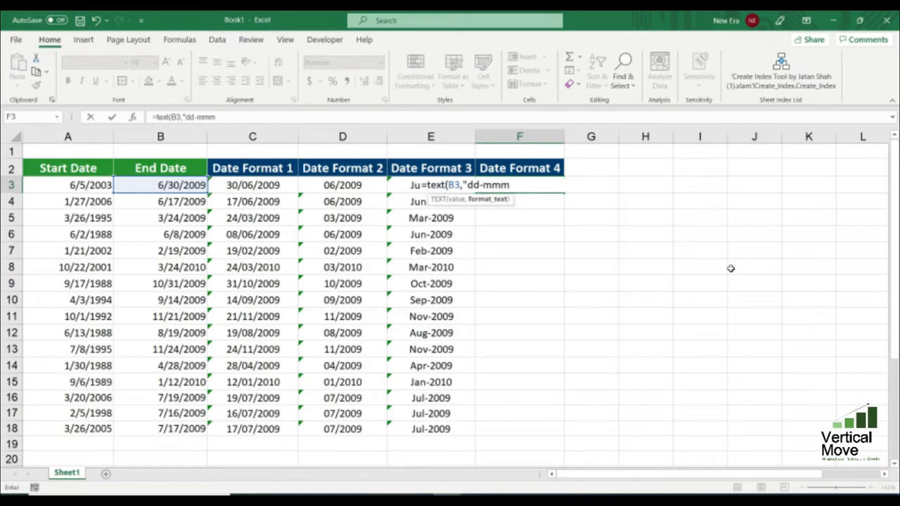
{"action": "type", "text": ",yyyy\")"}
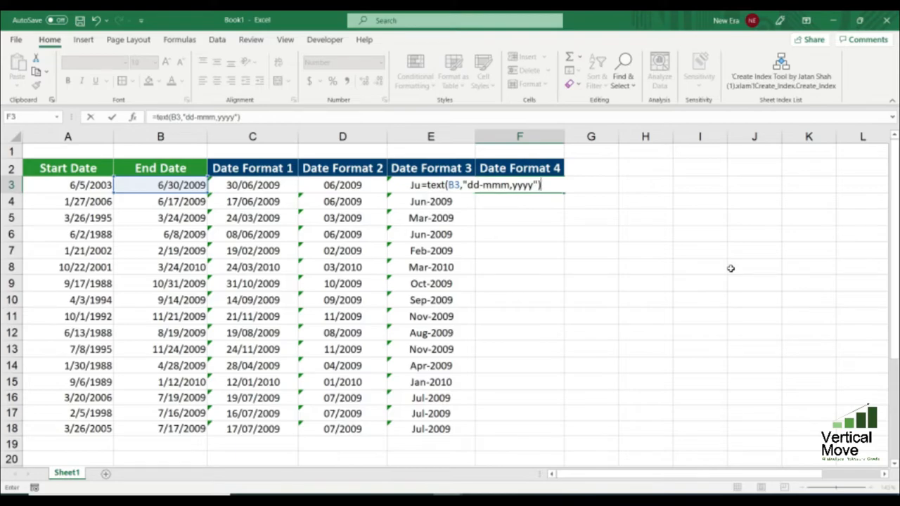
{"action": "key", "text": "Return"}
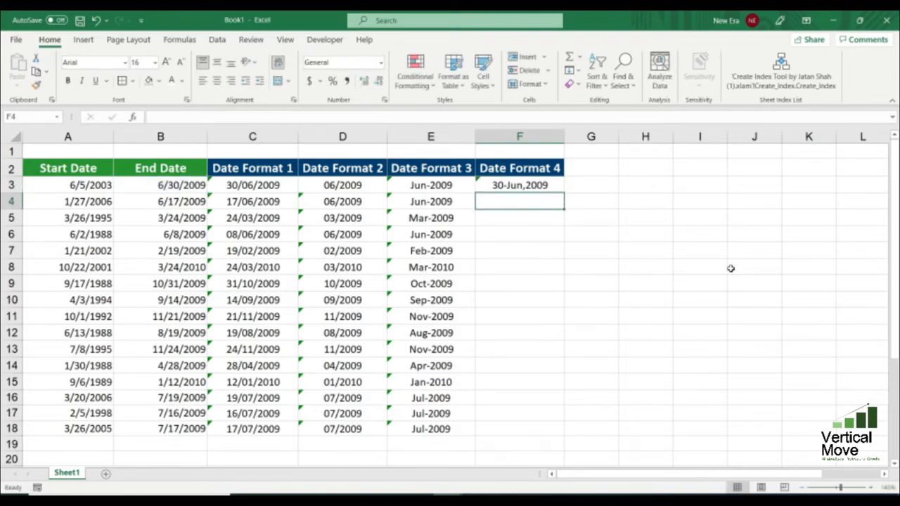
Step: Fill the Date Format 4 formula in F3 down through F18 and review the formulas in row 3
{"action": "left_click", "coordinate": [445, 185]}
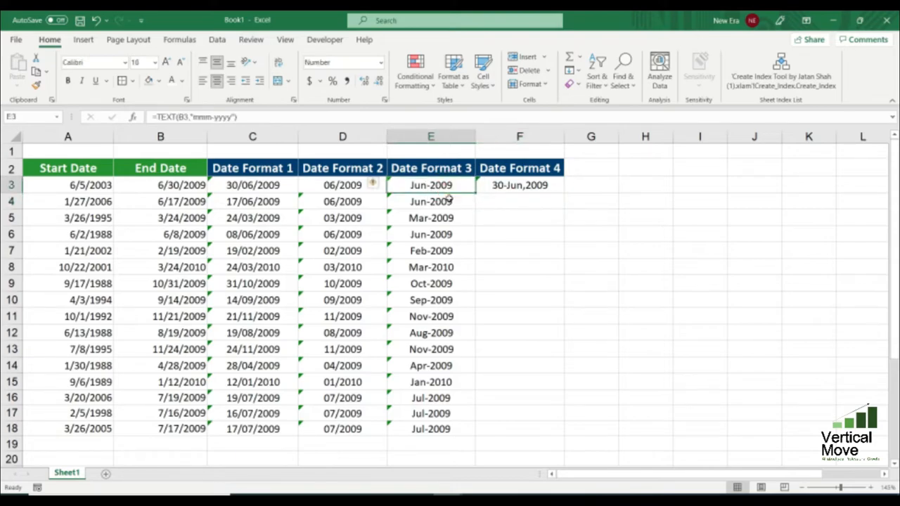
{"action": "left_click", "coordinate": [533, 186]}
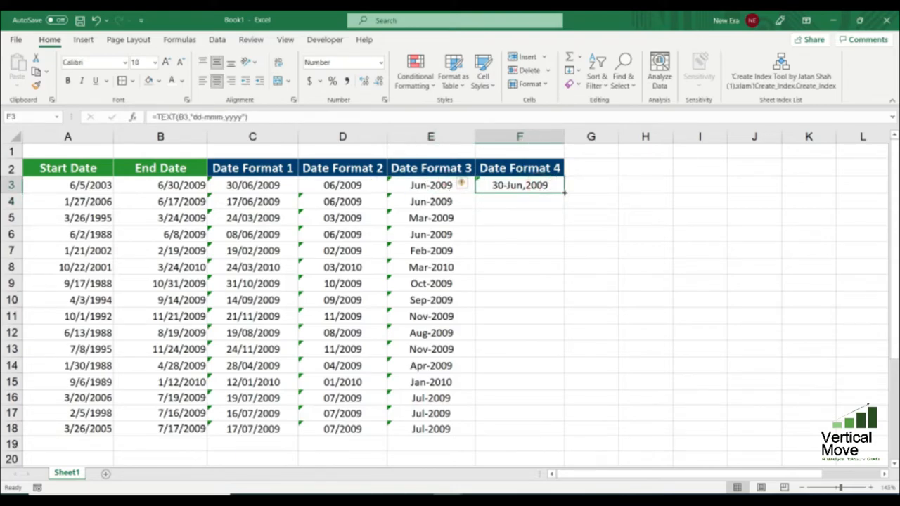
{"action": "double_click", "coordinate": [563, 192]}
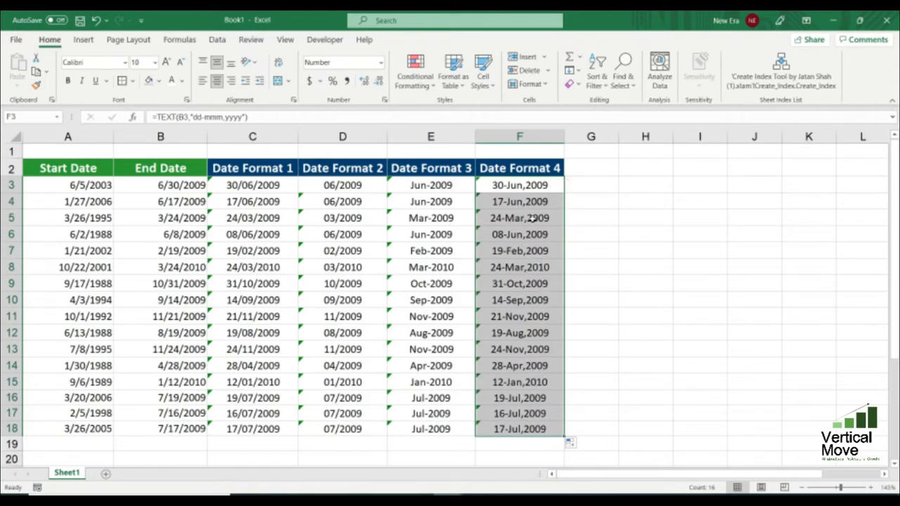
{"action": "left_click", "coordinate": [435, 186]}
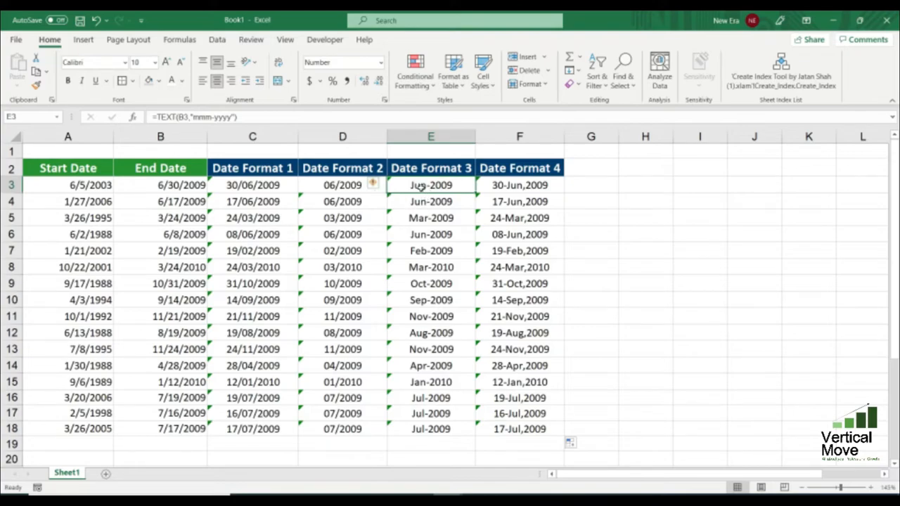
{"action": "left_click", "coordinate": [332, 185]}
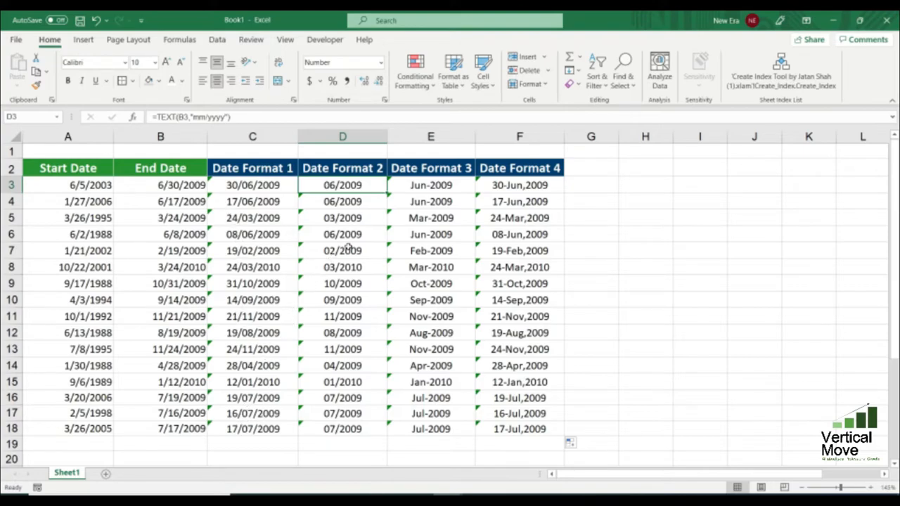
{"action": "left_click", "coordinate": [442, 187]}
{"action": "left_click", "coordinate": [521, 189]}
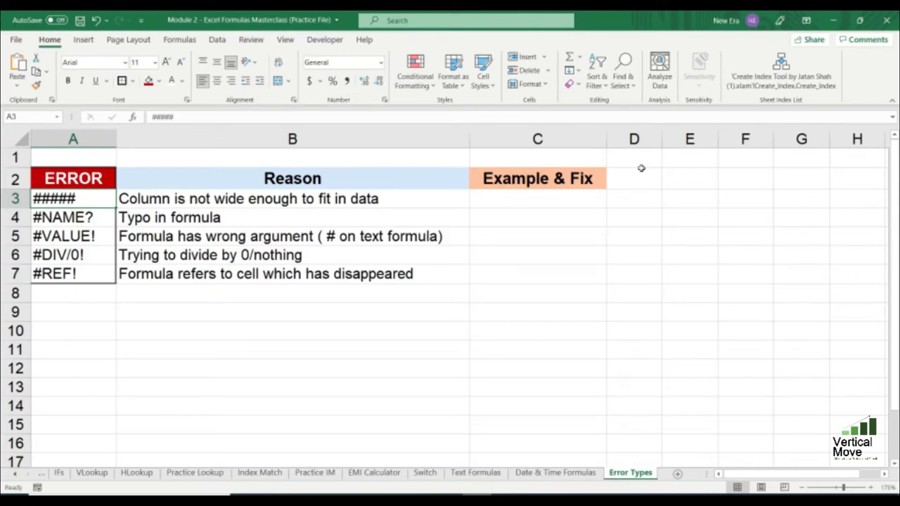
{"action": "left_click_drag", "start_coordinate": [87, 177], "coordinate": [91, 261]}
{"action": "left_click", "coordinate": [94, 198]}
{"action": "left_click", "coordinate": [540, 199]}
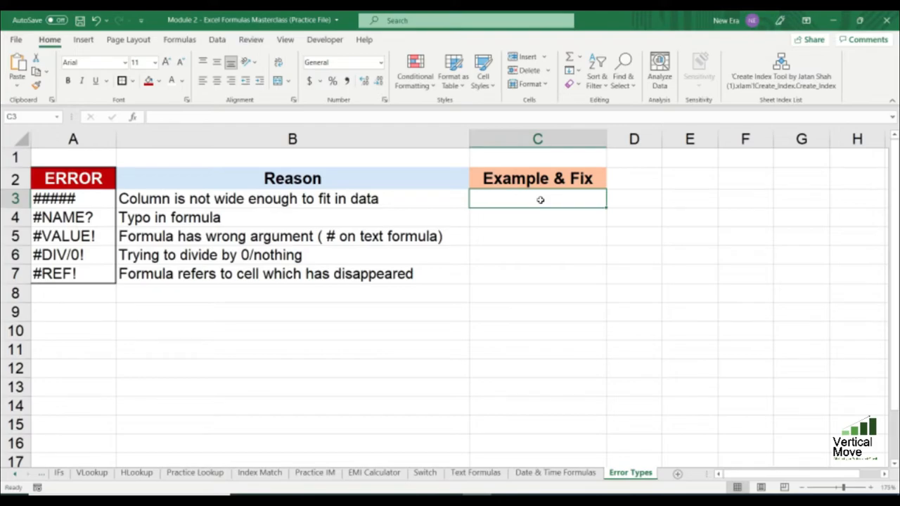
{"action": "left_click", "coordinate": [59, 199]}
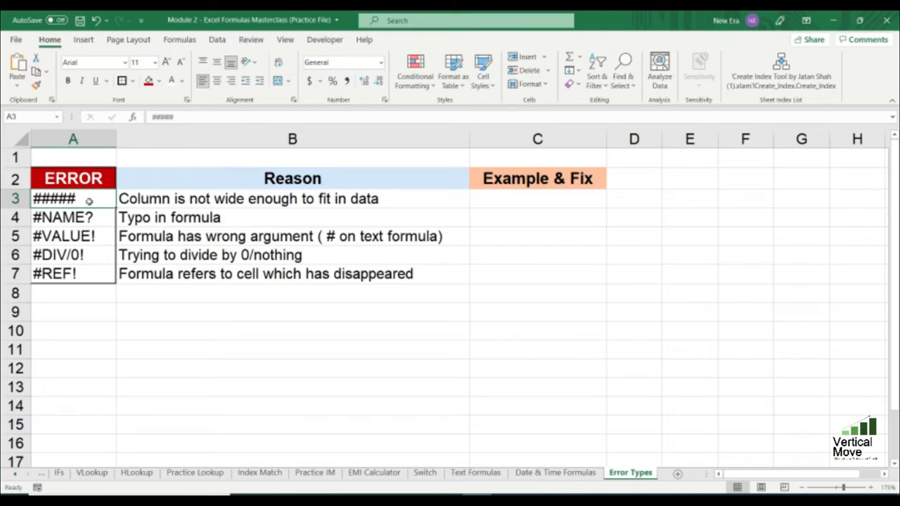
{"action": "left_click", "coordinate": [566, 201]}
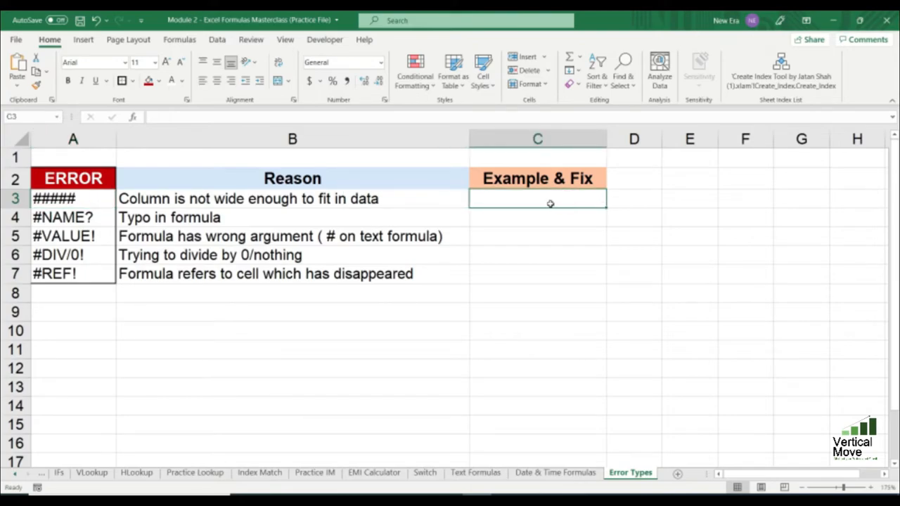
{"action": "left_click", "coordinate": [376, 200]}
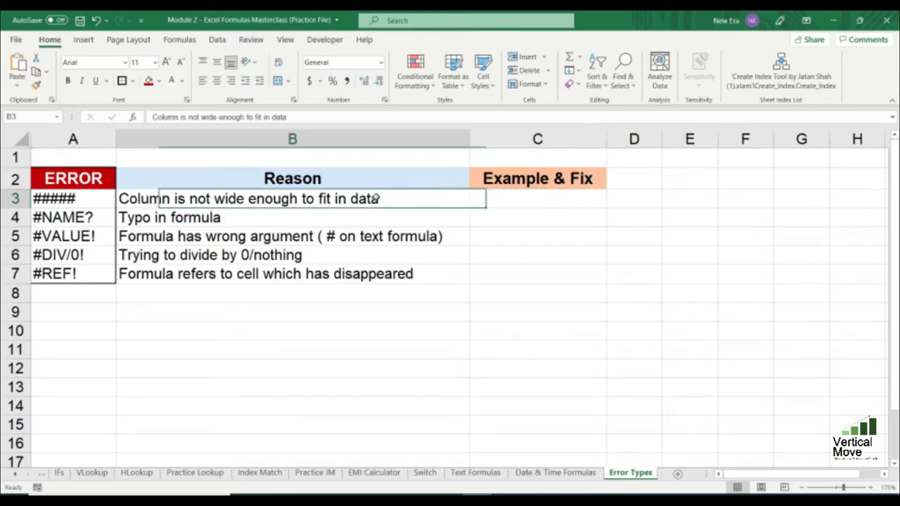
{"action": "left_click", "coordinate": [638, 197]}
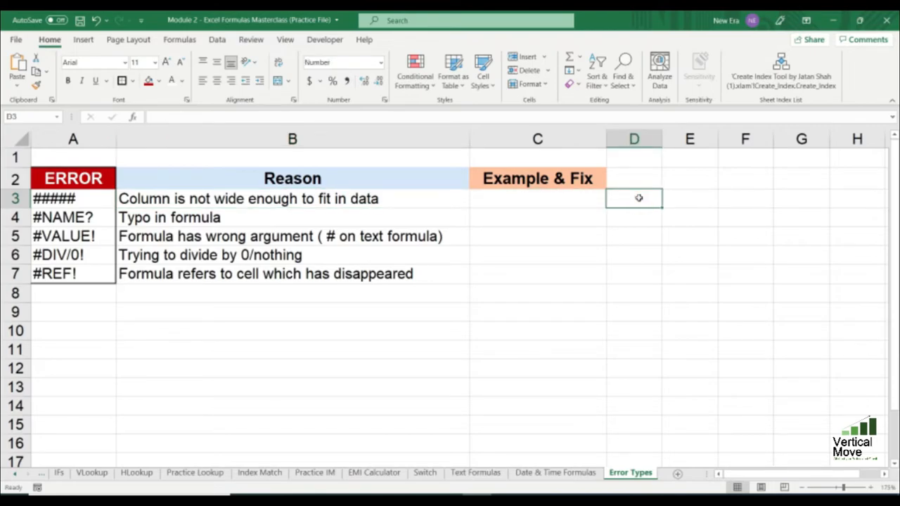
{"action": "type", "text": "12313213231"}
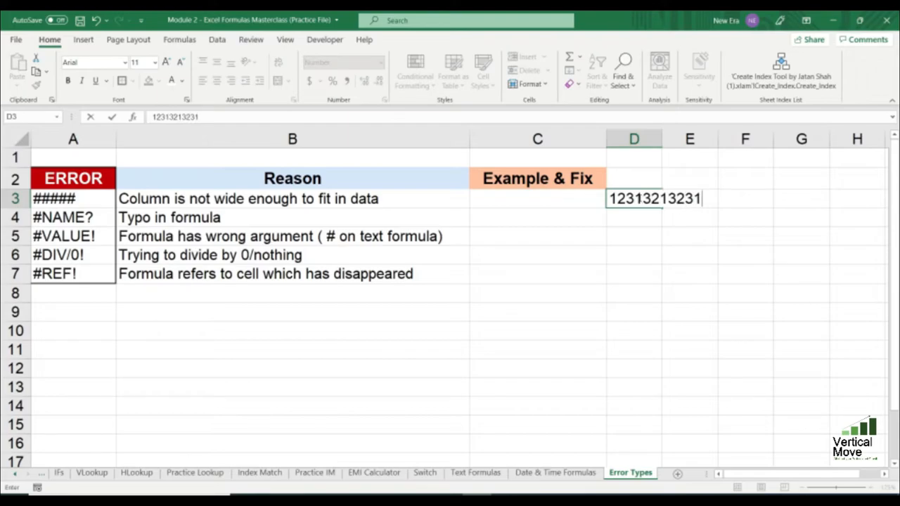
{"action": "key", "text": "Return"}
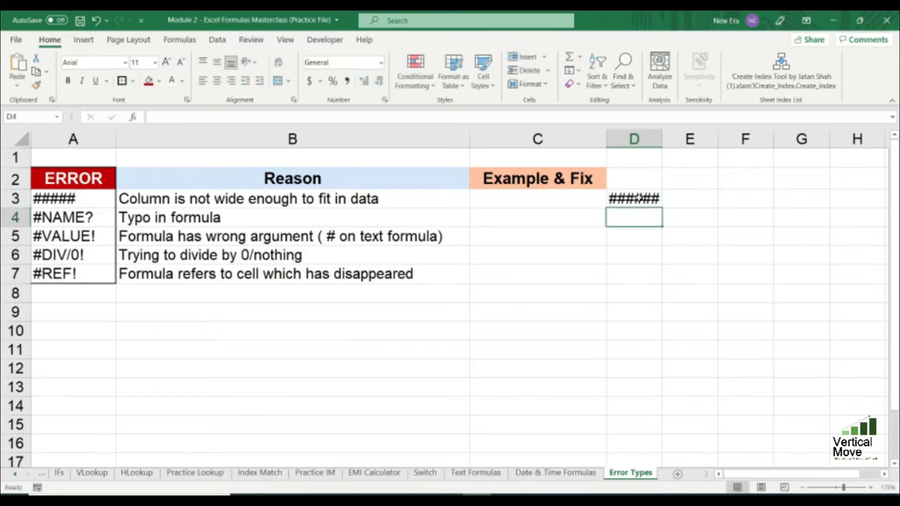
Step: Compare D3 with the ##### entry in A3 and inspect the full value stored in D3
{"action": "left_click", "coordinate": [650, 196]}
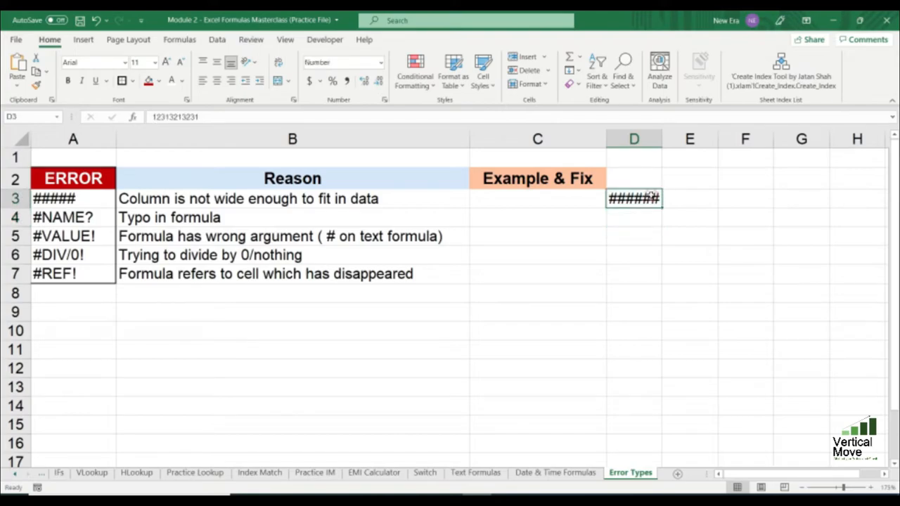
{"action": "left_click", "coordinate": [95, 201]}
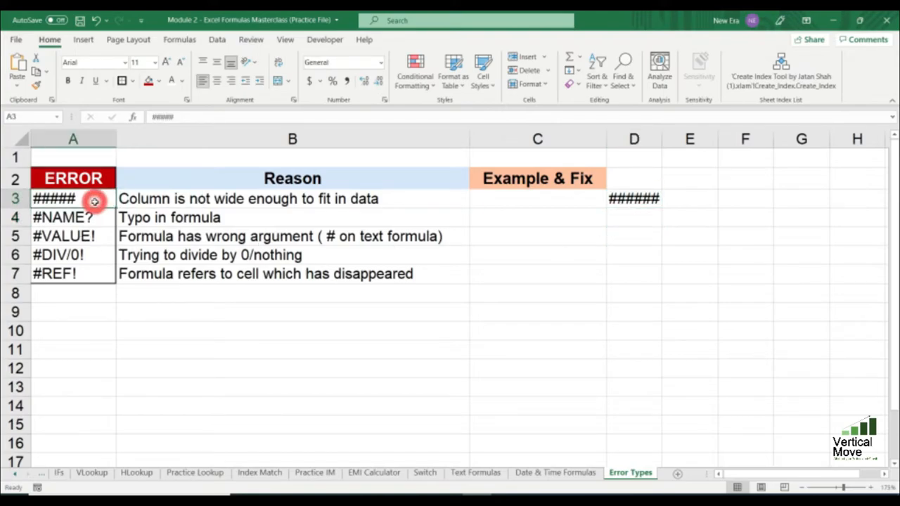
{"action": "left_click", "coordinate": [643, 200]}
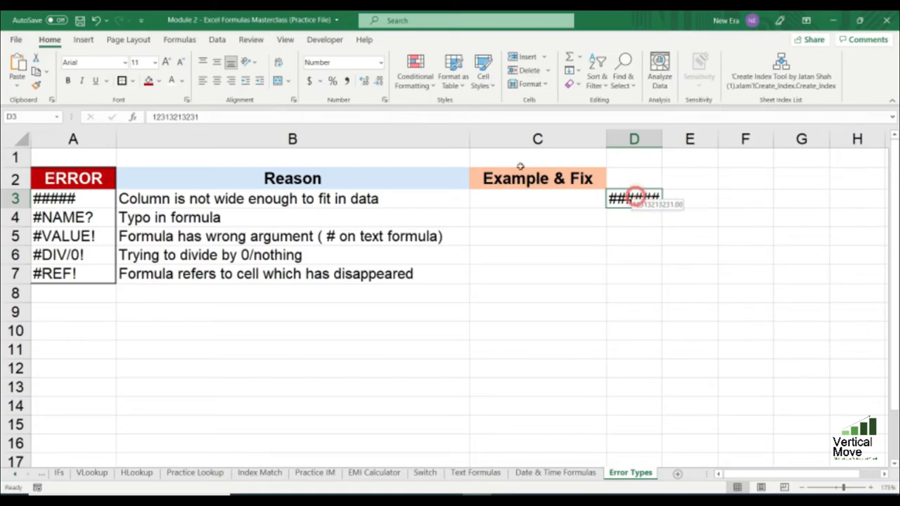
{"action": "left_click", "coordinate": [209, 116]}
{"action": "left_click_drag", "start_coordinate": [208, 116], "coordinate": [133, 120]}
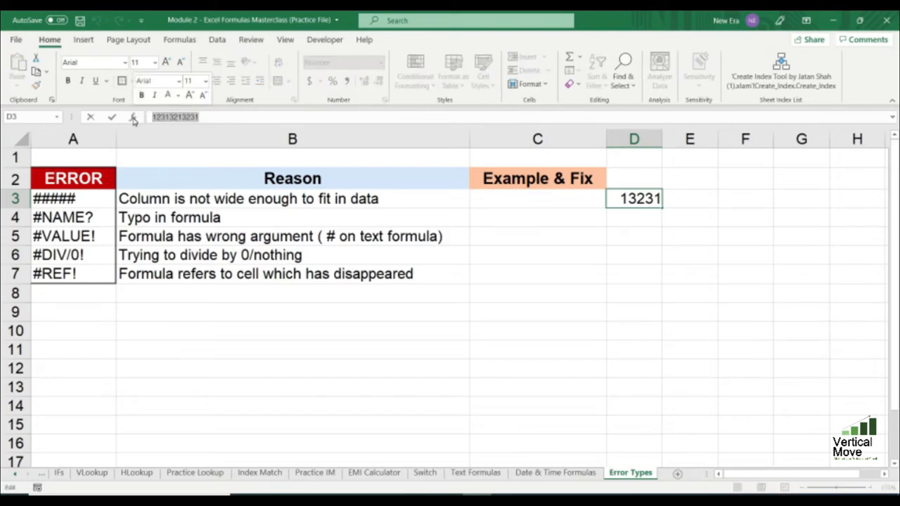
{"action": "key", "text": "Return"}
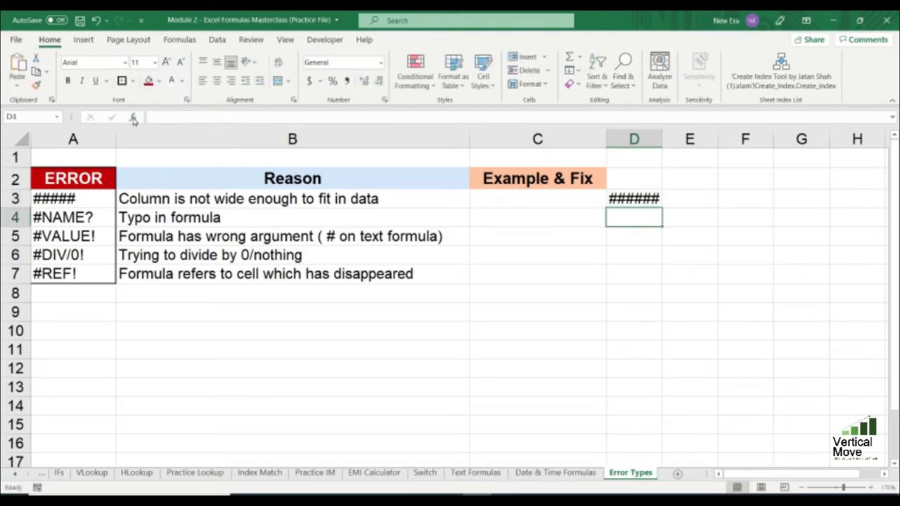
Step: Try widening column D manually to fit the number in D3, and undo the width changes
{"action": "left_click", "coordinate": [634, 197]}
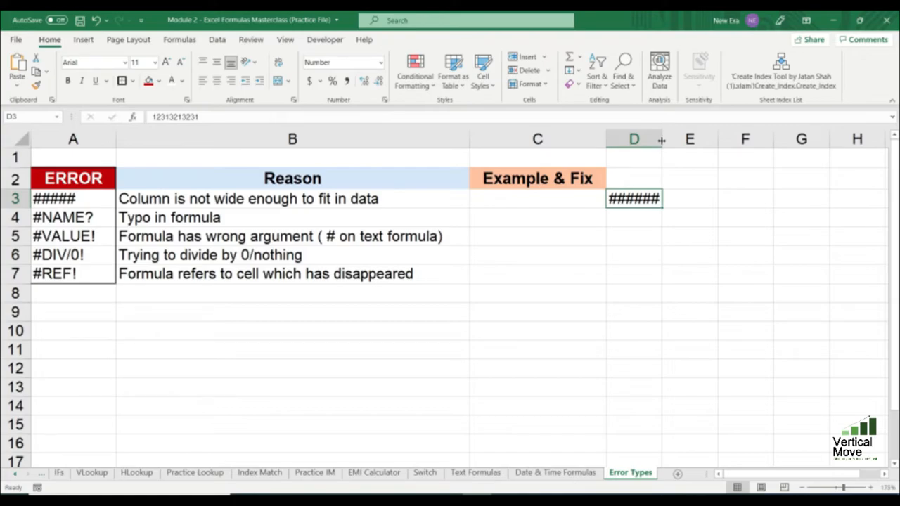
{"action": "left_click_drag", "start_coordinate": [663, 139], "coordinate": [715, 137]}
{"action": "double_click", "coordinate": [715, 137]}
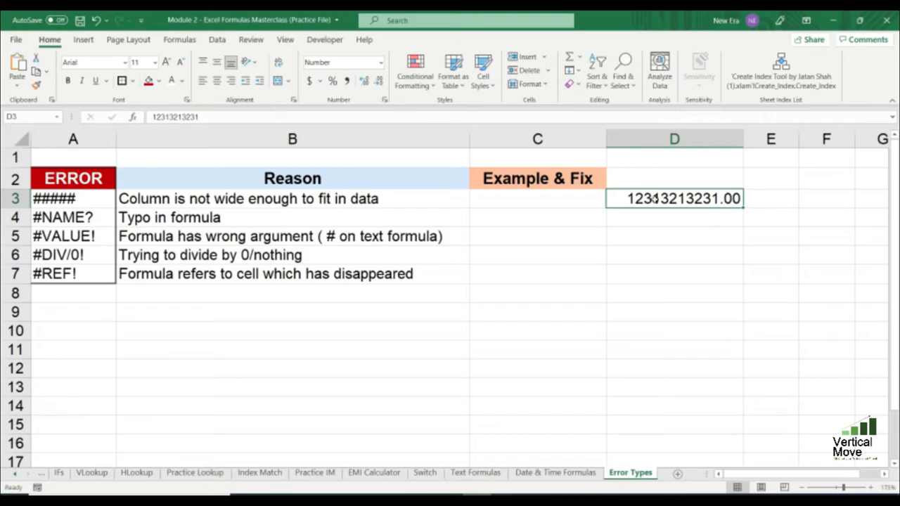
{"action": "key", "text": "ctrl+z"}
{"action": "key", "text": "ctrl+z"}
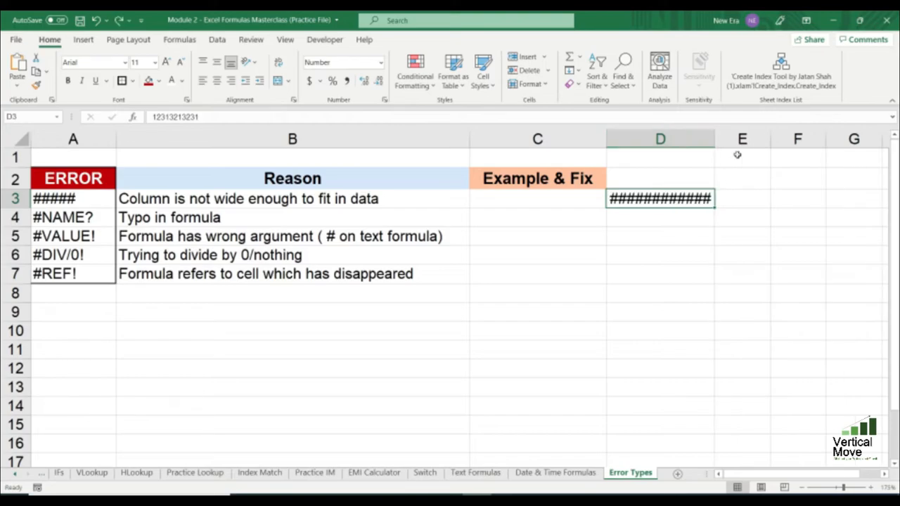
{"action": "key", "text": "ctrl+z"}
Step: AutoFit column D to the number in D3, check the cell, and undo the AutoFit
{"action": "left_click", "coordinate": [653, 232]}
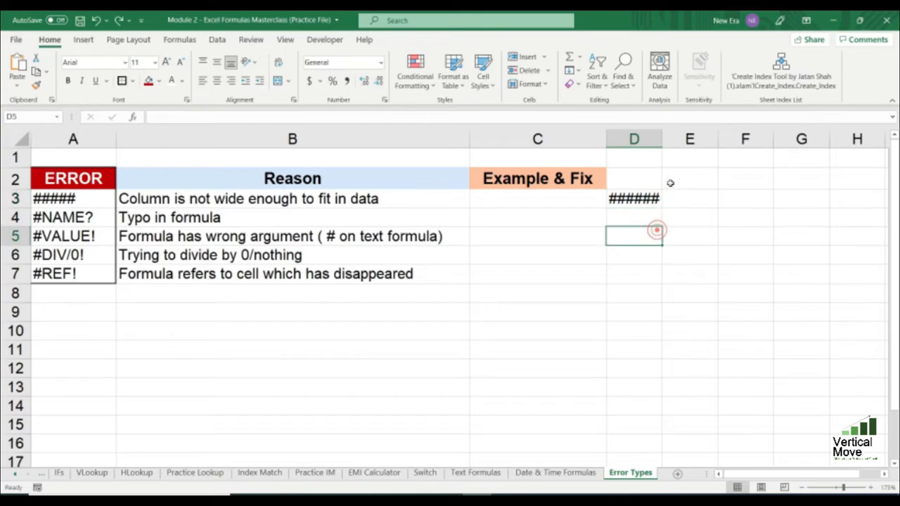
{"action": "double_click", "coordinate": [662, 139]}
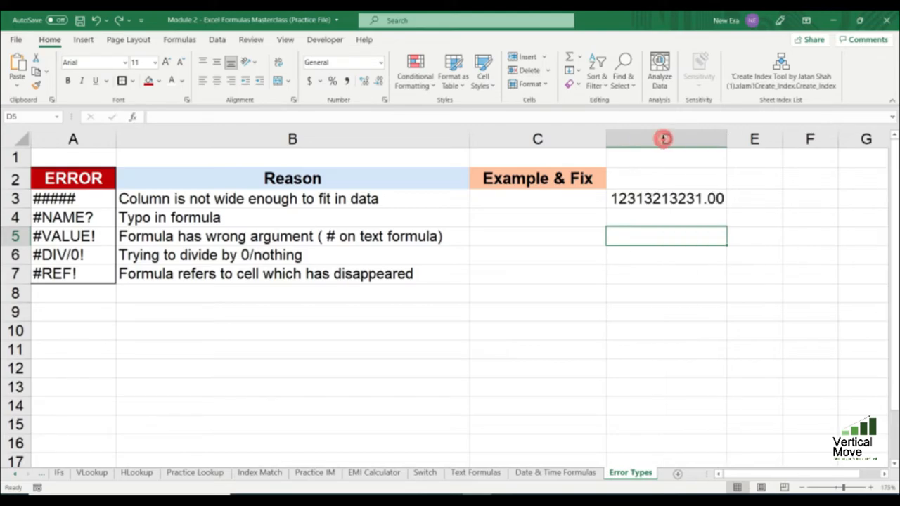
{"action": "left_click", "coordinate": [683, 198]}
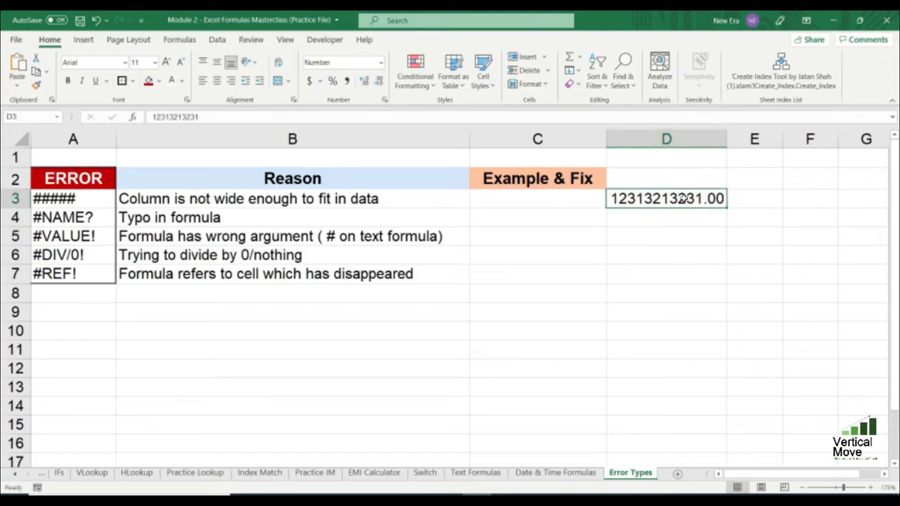
{"action": "key", "text": "ctrl+z"}
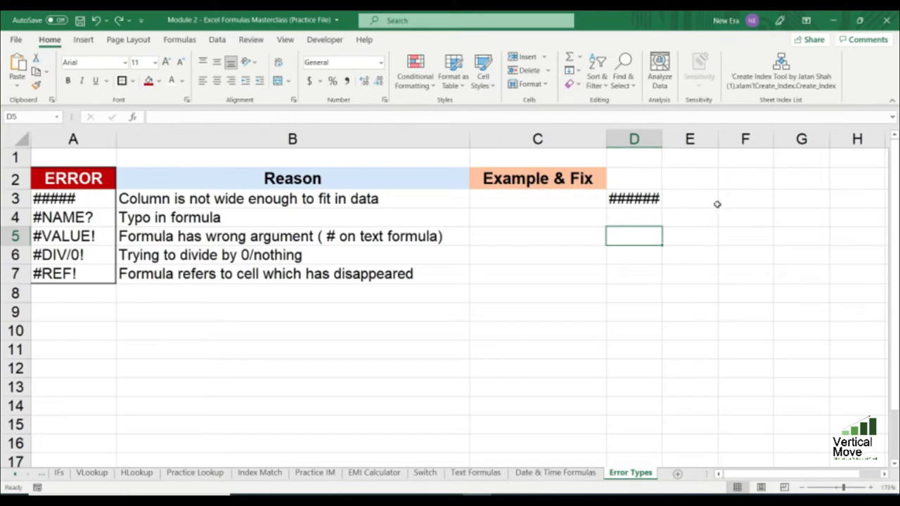
Step: Apply the Shrink to fit text control to D3 and widen column D slightly
{"action": "left_click", "coordinate": [650, 199]}
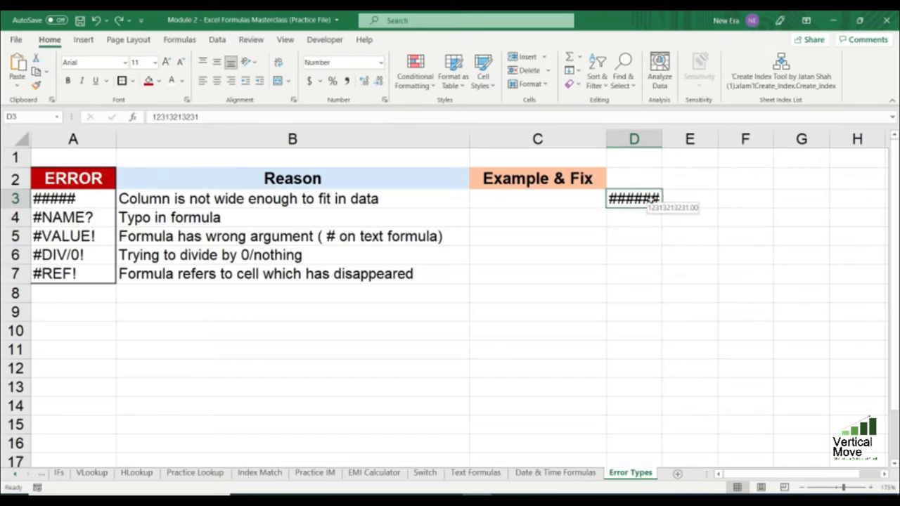
{"action": "right_click", "coordinate": [650, 200]}
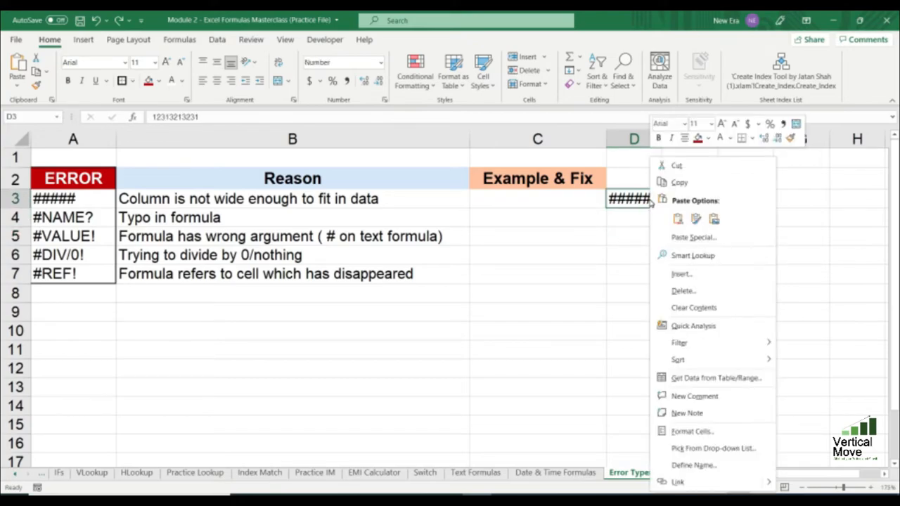
{"action": "left_click", "coordinate": [690, 433]}
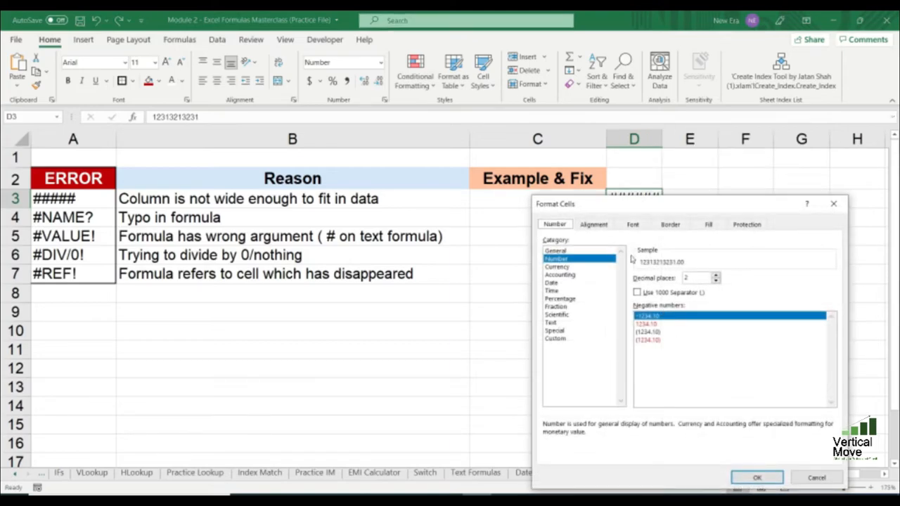
{"action": "left_click", "coordinate": [595, 226]}
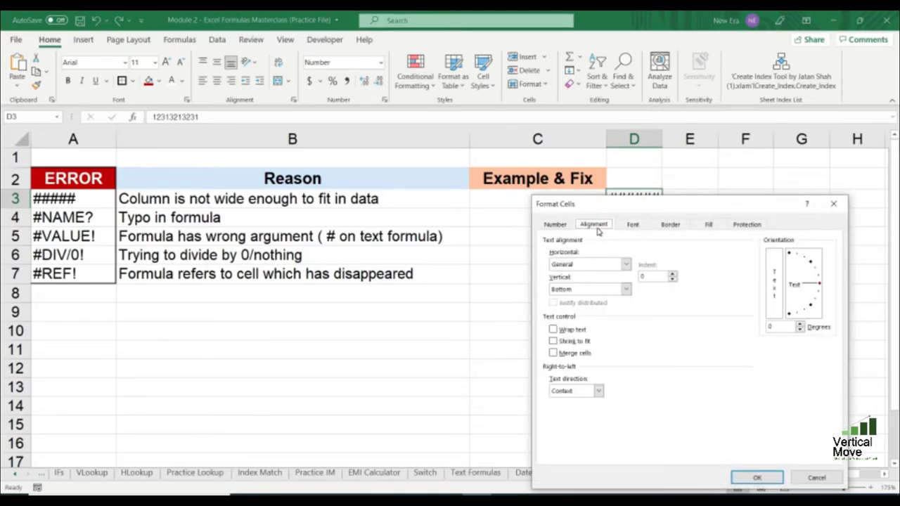
{"action": "left_click", "coordinate": [576, 342]}
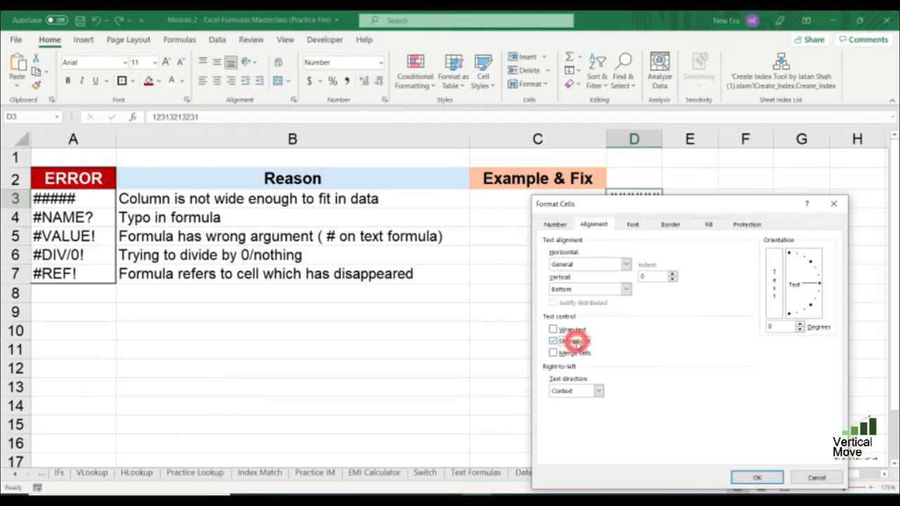
{"action": "left_click", "coordinate": [760, 478]}
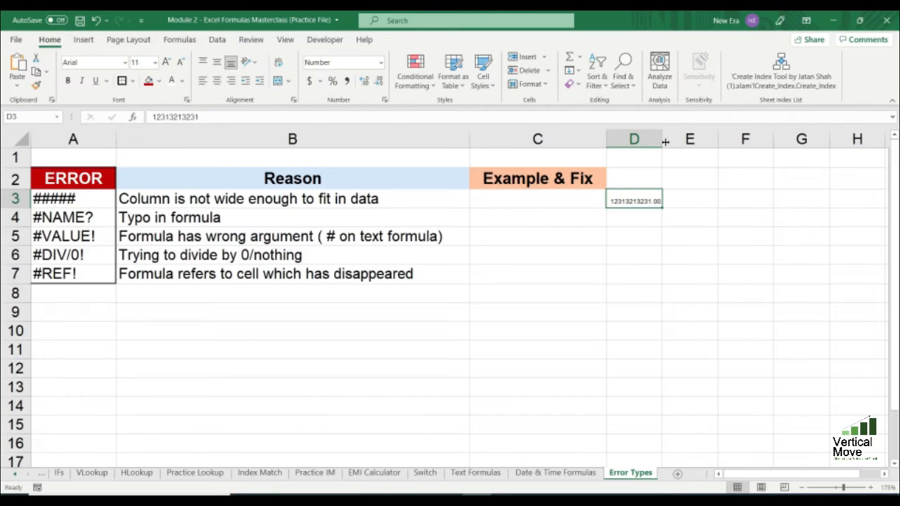
{"action": "mouse_move", "coordinate": [662, 140]}
{"action": "left_mouse_down"}
{"action": "mouse_move", "coordinate": [637, 140]}
{"action": "mouse_move", "coordinate": [680, 139]}
{"action": "left_mouse_up"}
Step: Clear the sample number from D3 and select the Example & Fix cell for the #NAME? error
{"action": "left_click", "coordinate": [56, 198]}
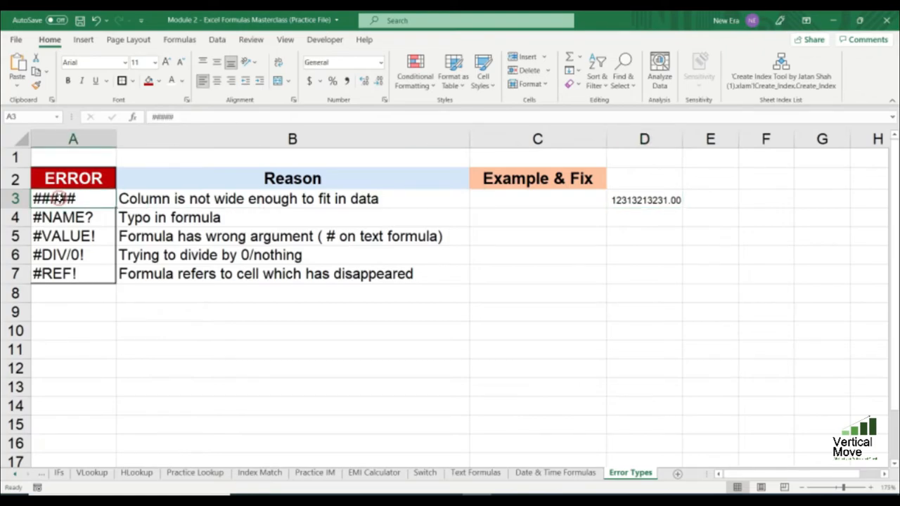
{"action": "left_click", "coordinate": [655, 200]}
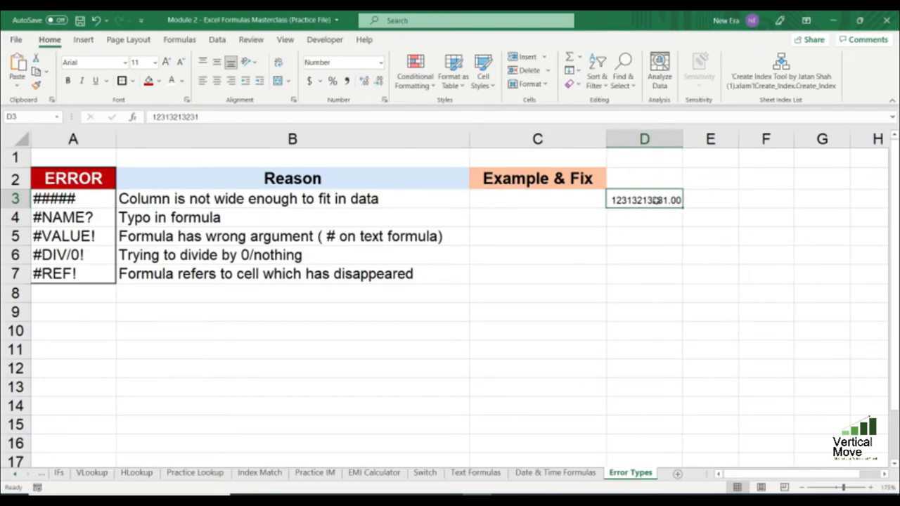
{"action": "key", "text": "Delete"}
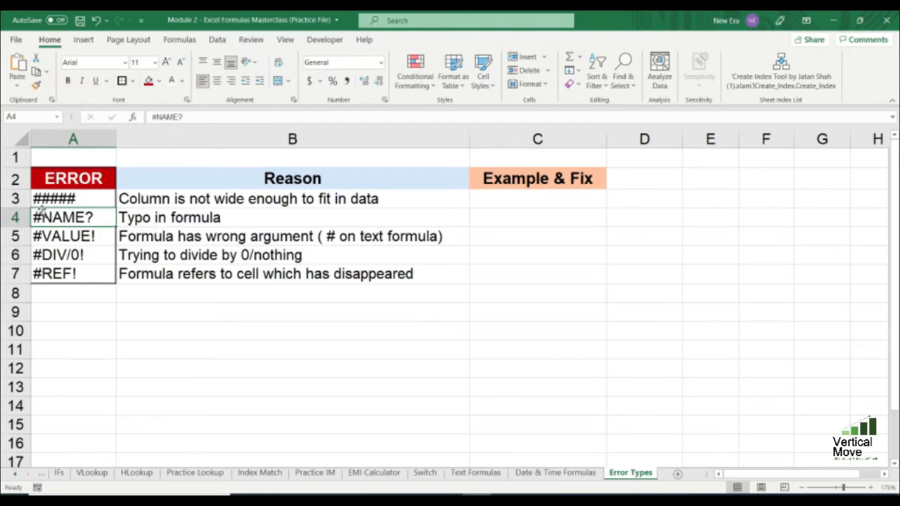
{"action": "left_click", "coordinate": [573, 219]}
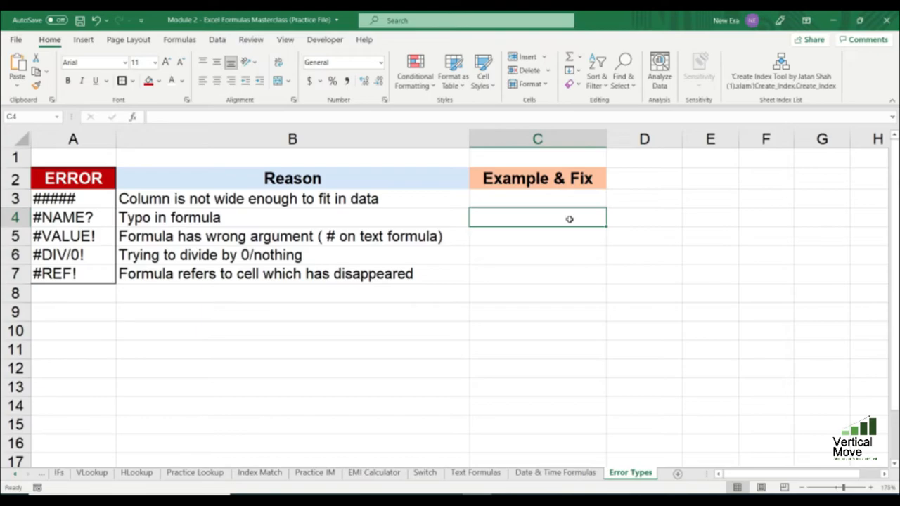
Step: Enter a SUM formula over D4:F4 in the Example & Fix cell for the #NAME? error
{"action": "type", "text": "=su"}
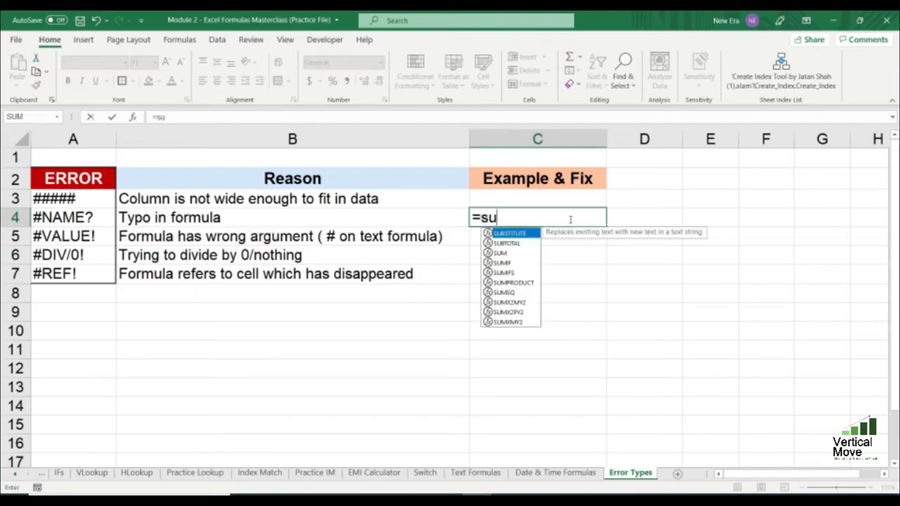
{"action": "type", "text": "m("}
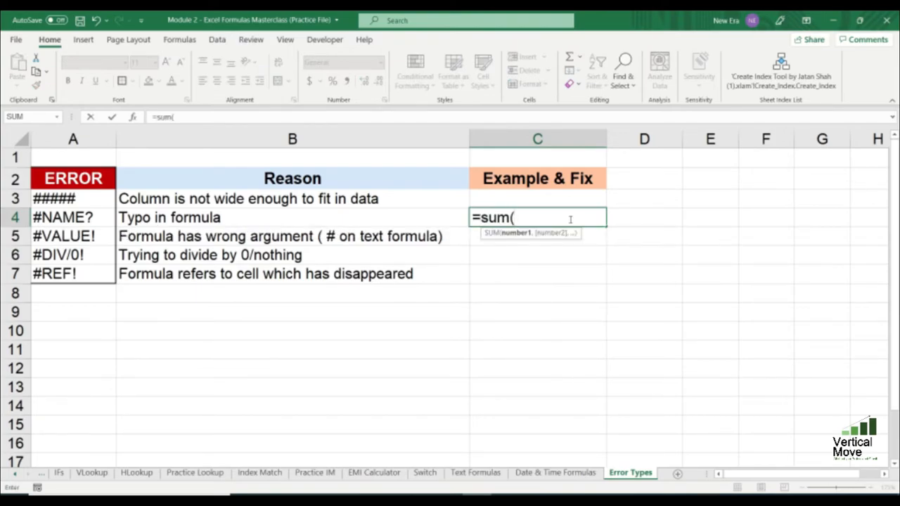
{"action": "key", "text": "Right"}
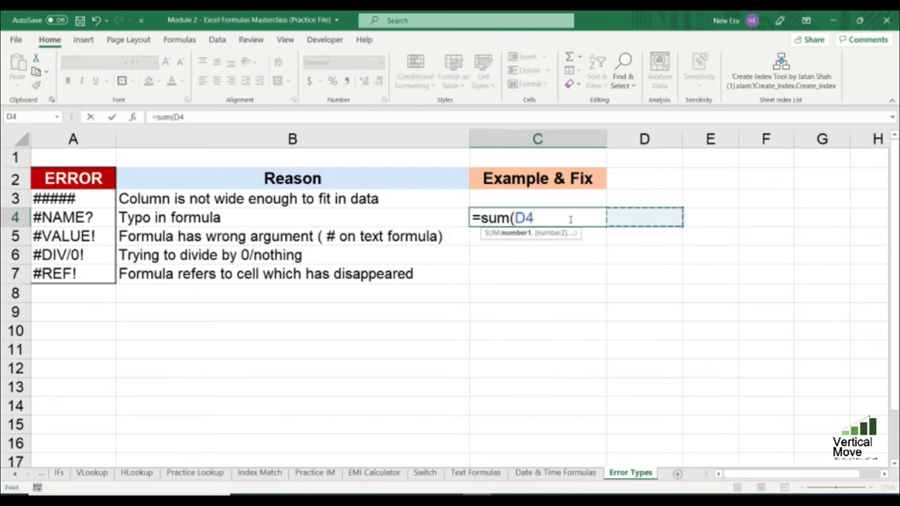
{"action": "key", "text": "shift+Right"}
{"action": "key", "text": "shift+Right"}
{"action": "key", "text": "Return"}
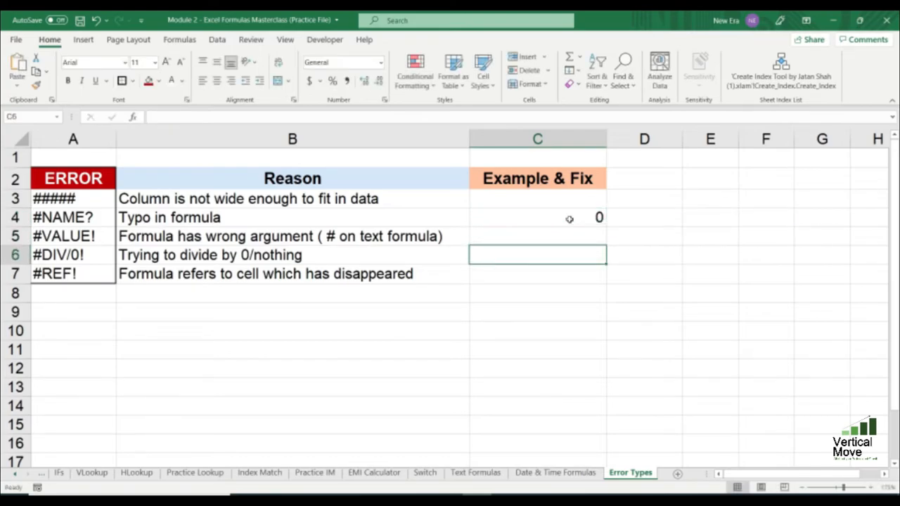
Step: Misspell the function name in C4 so the formula reads =SU(D4:F4)
{"action": "left_click", "coordinate": [570, 218]}
{"action": "double_click", "coordinate": [570, 219]}
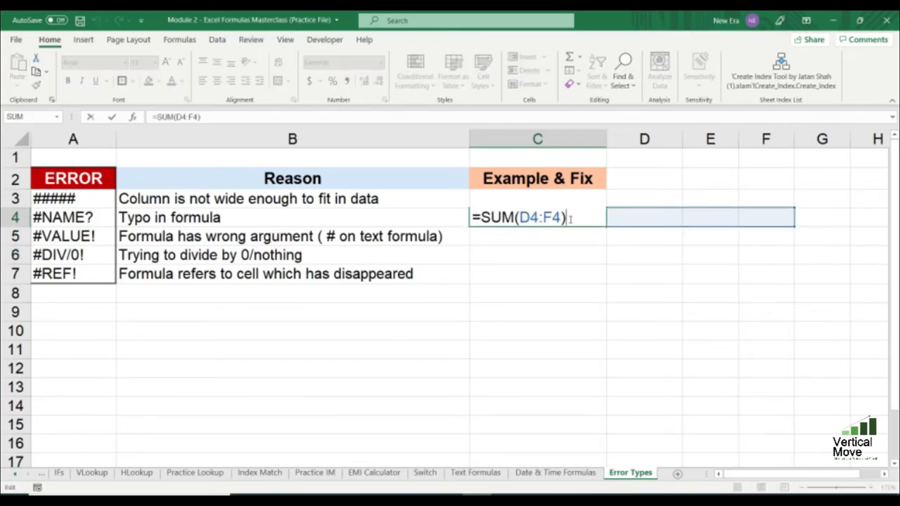
{"action": "key", "text": "Left"}
{"action": "key", "text": "Left"}
{"action": "key", "text": "Left"}
{"action": "key", "text": "Left"}
{"action": "key", "text": "Left"}
{"action": "key", "text": "Left"}
{"action": "key", "text": "Left"}
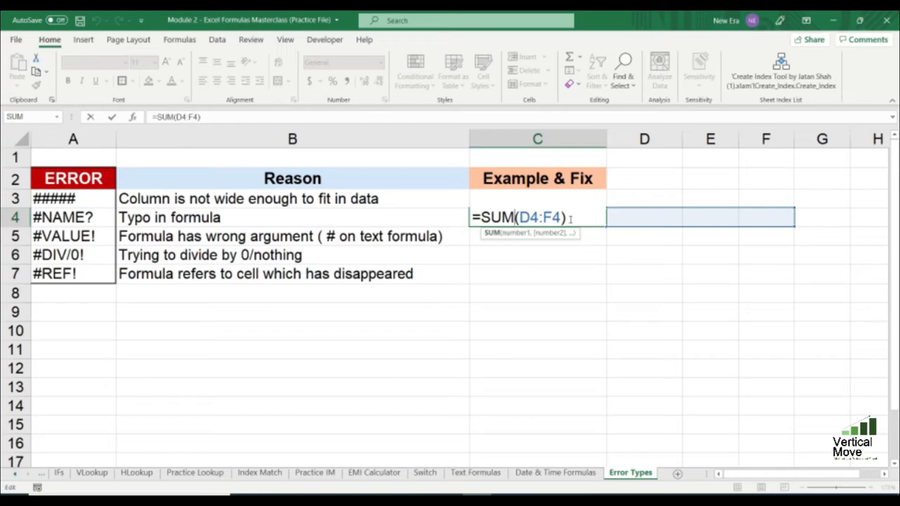
{"action": "key", "text": "BackSpace"}
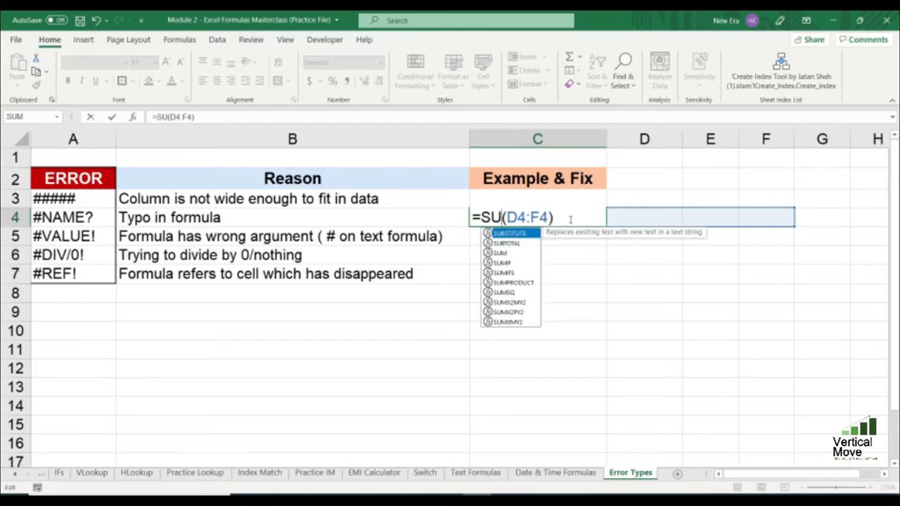
{"action": "key", "text": "Right"}
{"action": "key", "text": "Return"}
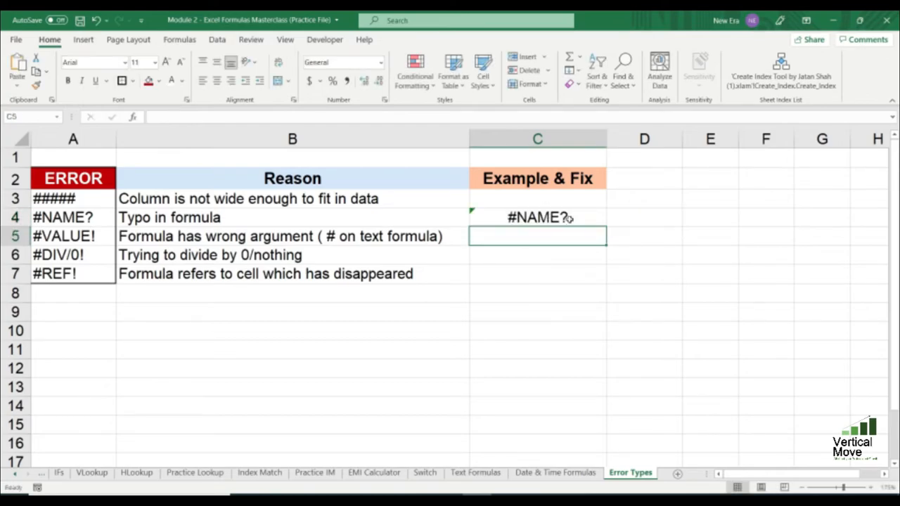
Step: Replace the formula in C4 with the misspelled average formula =averge(D4:F4)
{"action": "left_click", "coordinate": [35, 215]}
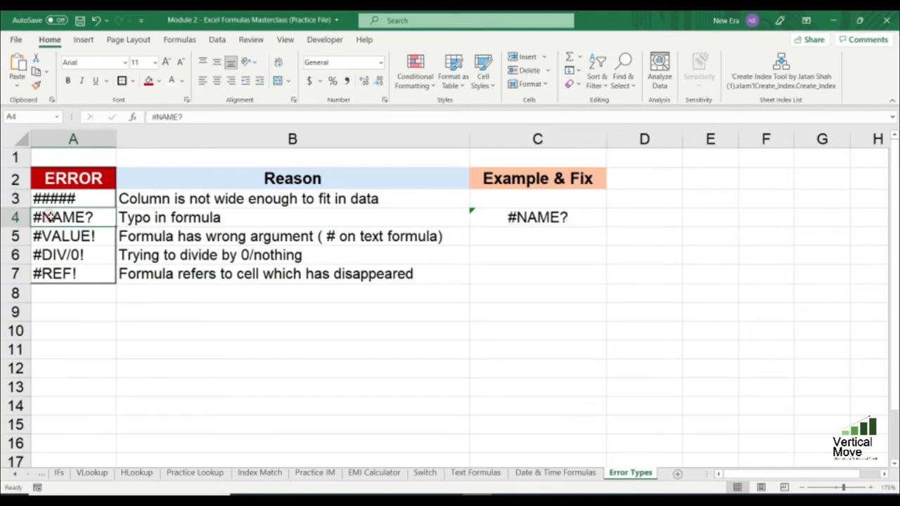
{"action": "left_click", "coordinate": [563, 218]}
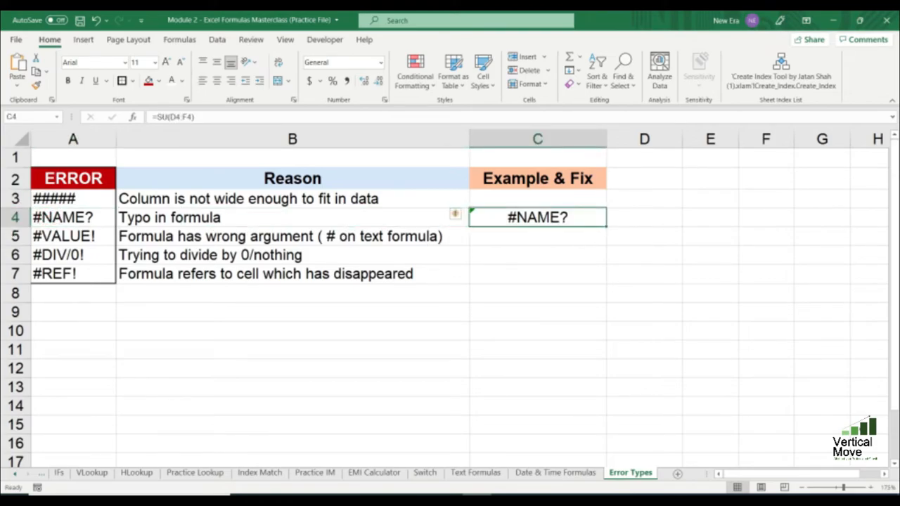
{"action": "key", "text": "F2"}
{"action": "key", "text": "BackSpace"}
{"action": "key", "text": "BackSpace"}
{"action": "key", "text": "BackSpace"}
{"action": "key", "text": "BackSpace"}
{"action": "key", "text": "BackSpace"}
{"action": "key", "text": "BackSpace"}
{"action": "key", "text": "BackSpace"}
{"action": "key", "text": "BackSpace"}
{"action": "key", "text": "BackSpace"}
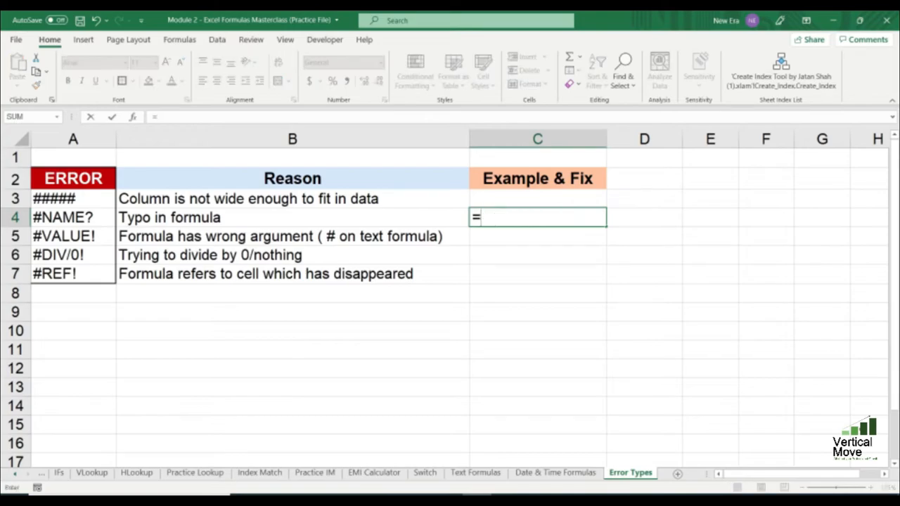
{"action": "type", "text": "average"}
{"action": "key", "text": "BackSpace"}
{"action": "key", "text": "BackSpace"}
{"action": "key", "text": "BackSpace"}
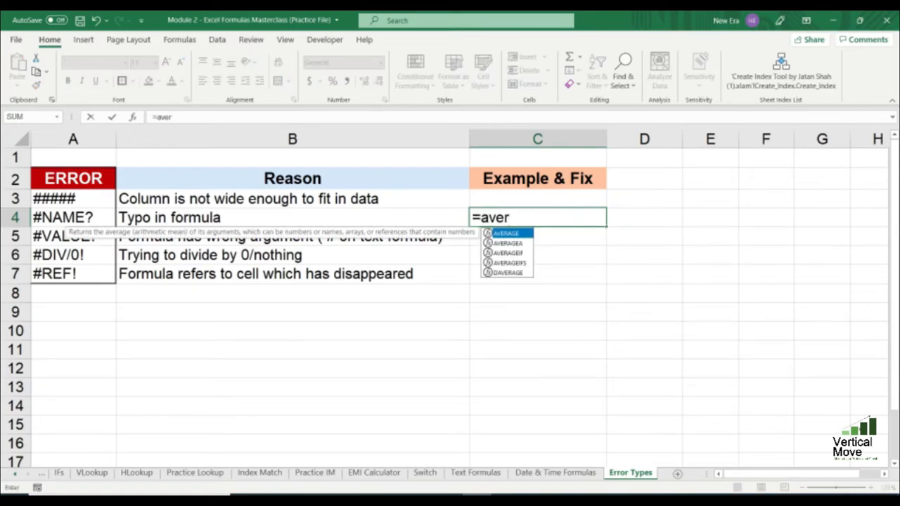
{"action": "type", "text": "ge"}
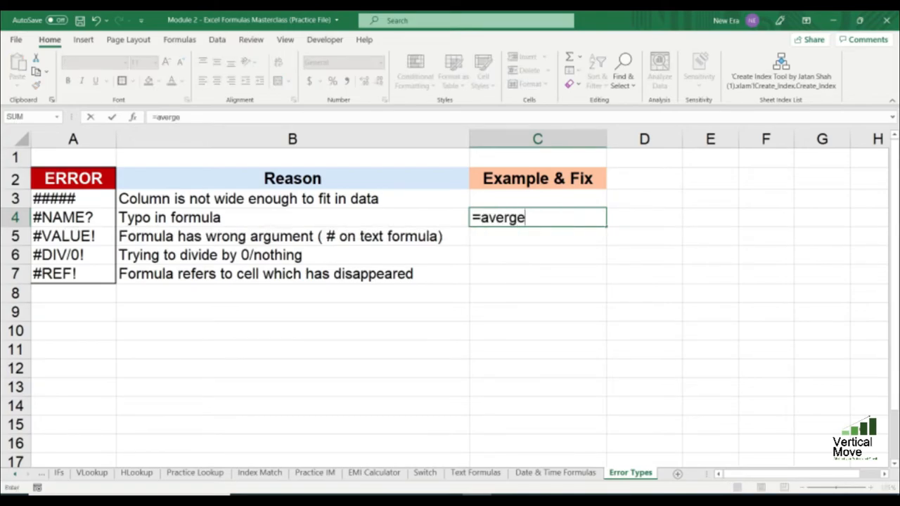
{"action": "type", "text": "("}
{"action": "left_click_drag", "start_coordinate": [644, 217], "coordinate": [773, 218]}
{"action": "key", "text": "Return"}
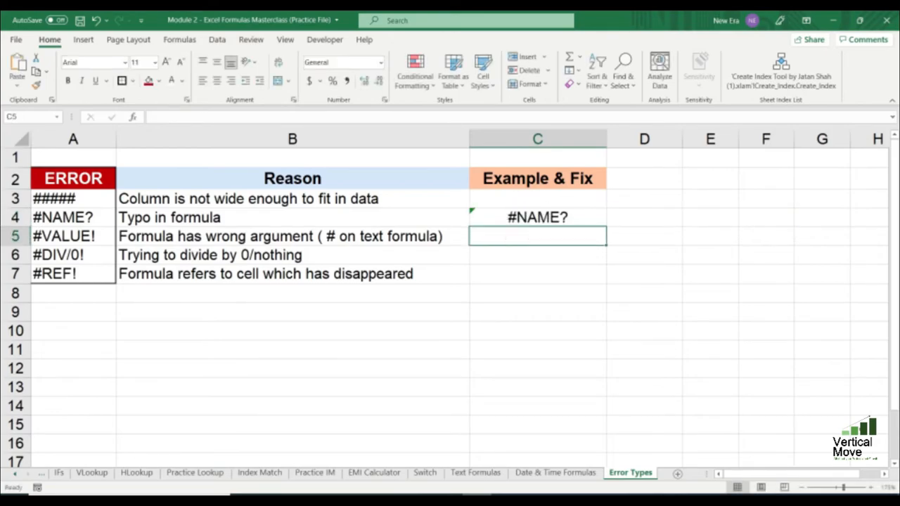
{"action": "key", "text": "Up"}
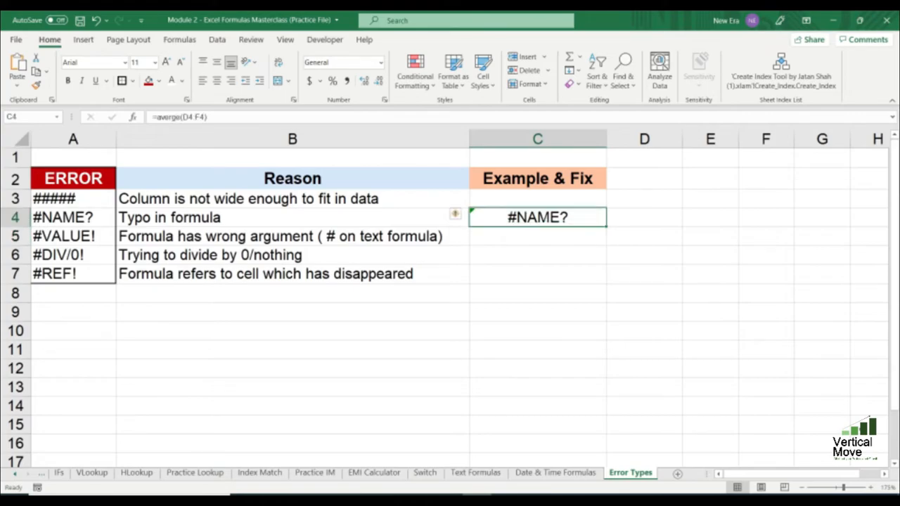
{"action": "type", "text": "=if"}
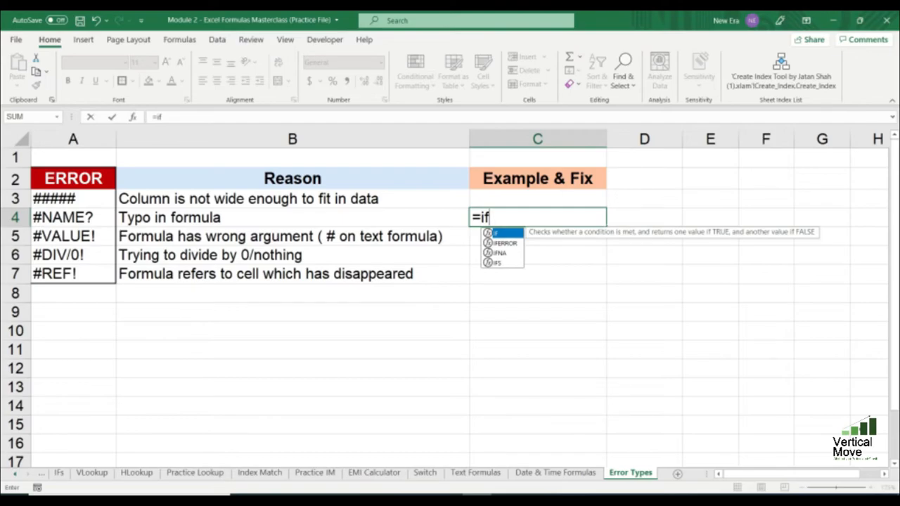
{"action": "key", "text": "Tab"}
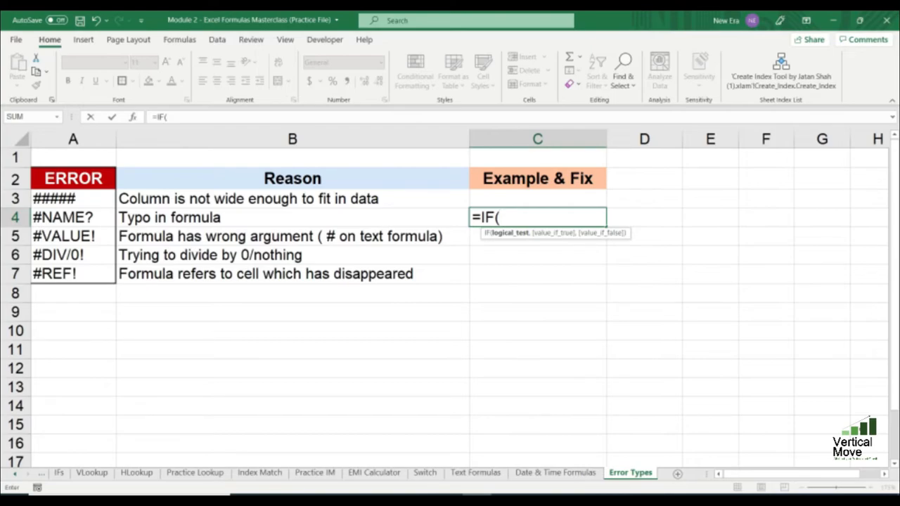
{"action": "key", "text": "Escape"}
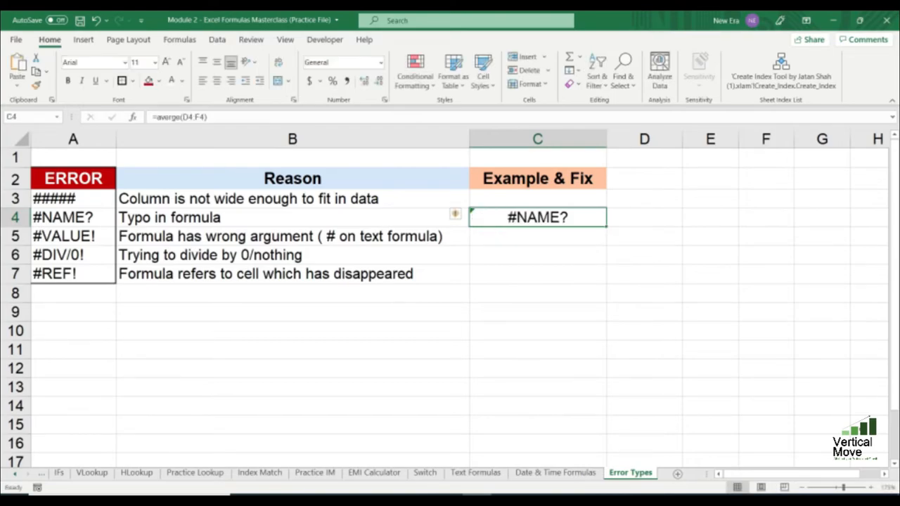
Step: Clear the misspelled formula from C4 and select the reason text for the #VALUE! error
{"action": "key", "text": "Delete"}
{"action": "key", "text": "Down"}
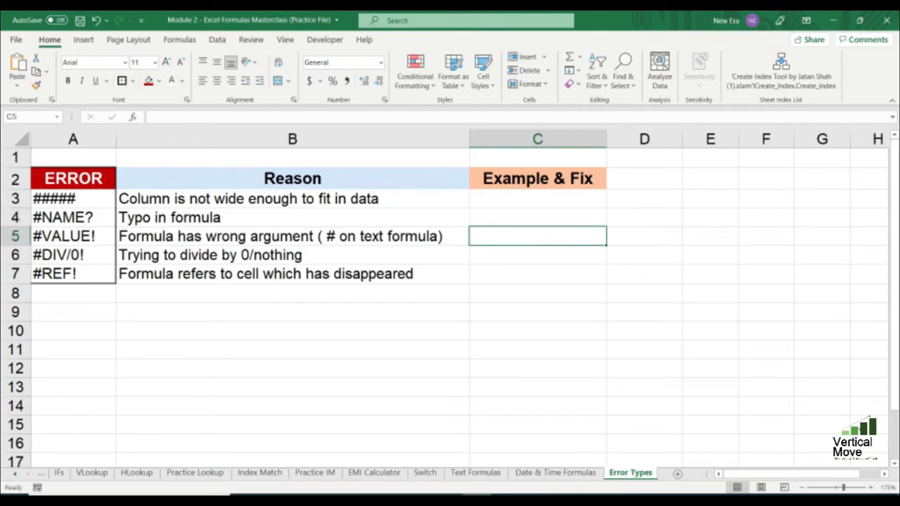
{"action": "key", "text": "Left"}
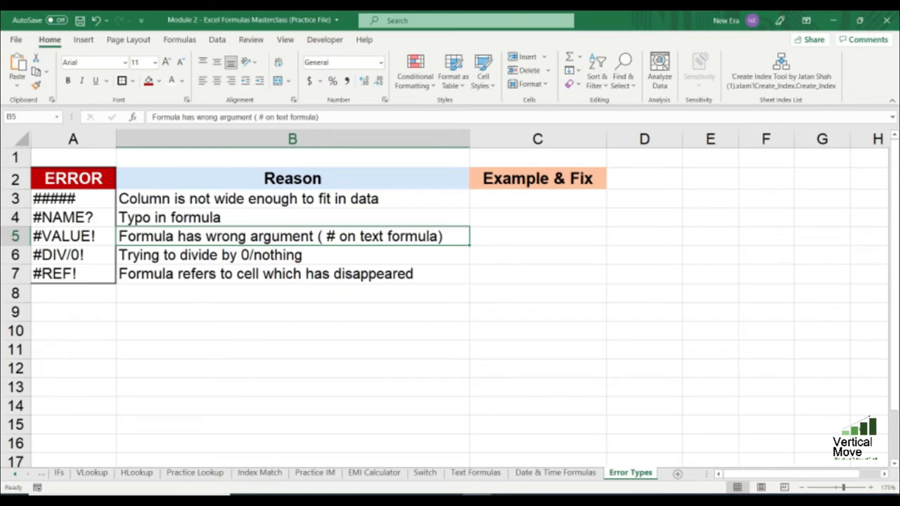
Step: Enter the sample text Excel in D5 and the number 2 in E5
{"action": "key", "text": "Right"}
{"action": "key", "text": "Right"}
{"action": "type", "text": "Excel"}
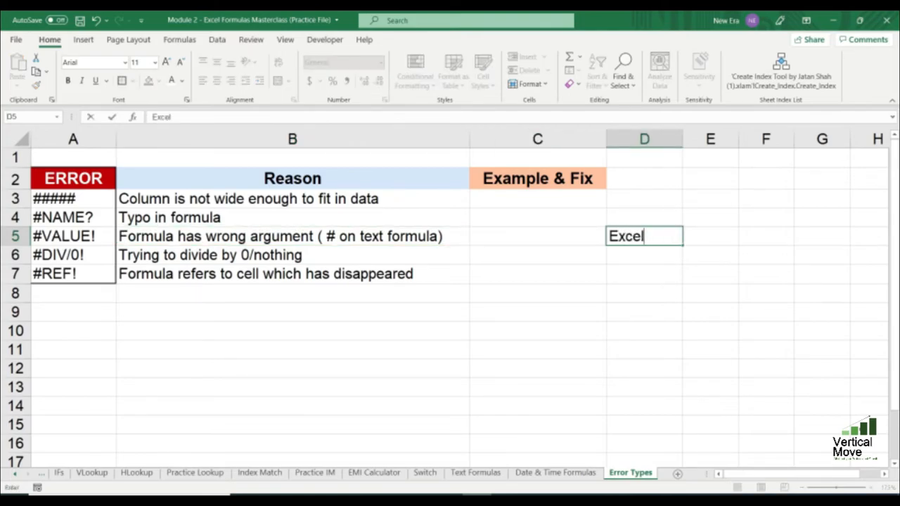
{"action": "key", "text": "Tab"}
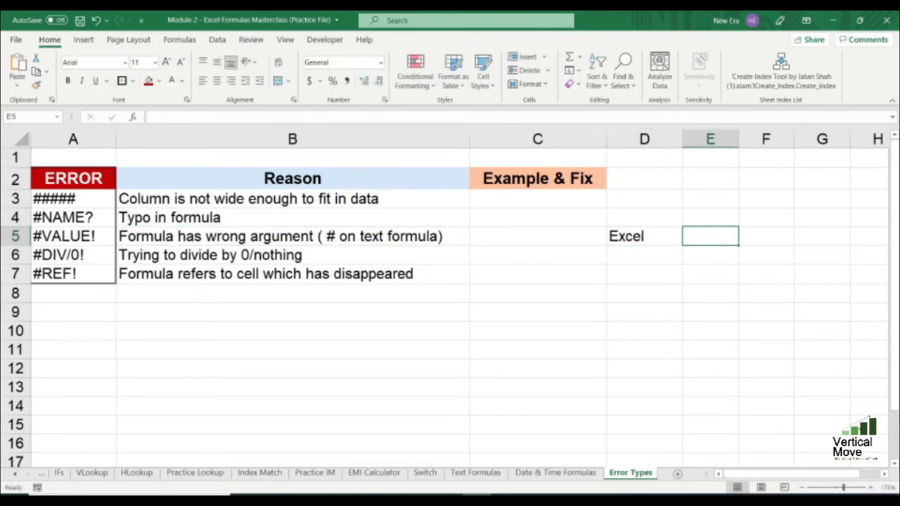
{"action": "type", "text": "2"}
{"action": "key", "text": "Left"}
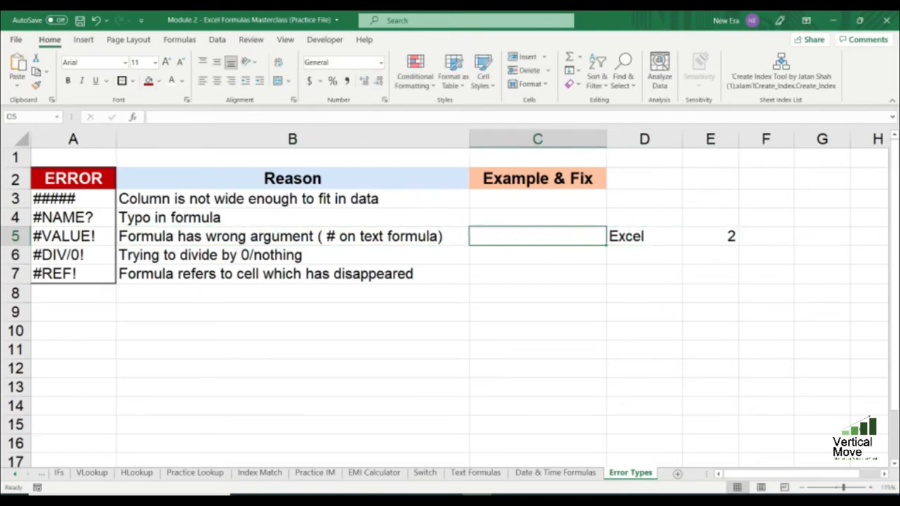
Step: Enter the formula =D5*E5 in C5 to multiply the sample text by the number
{"action": "type", "text": "="}
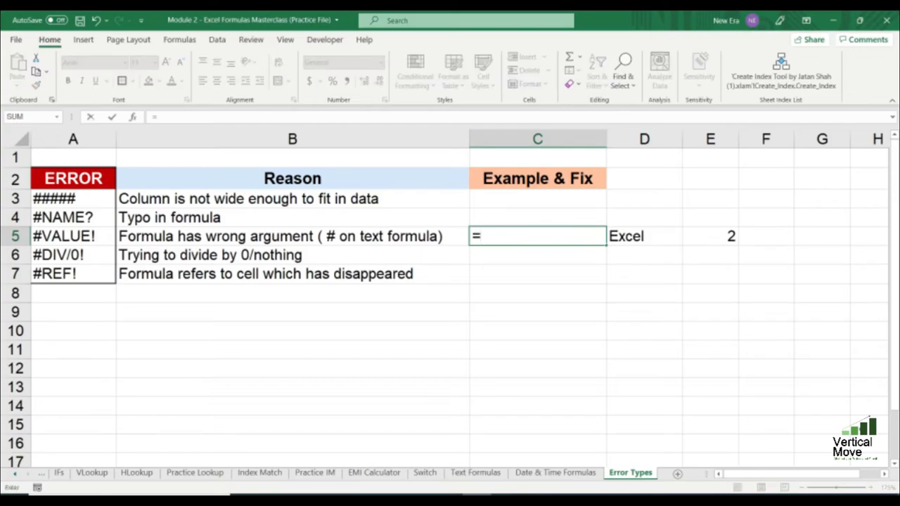
{"action": "key", "text": "Right"}
{"action": "type", "text": "*"}
{"action": "key", "text": "Right"}
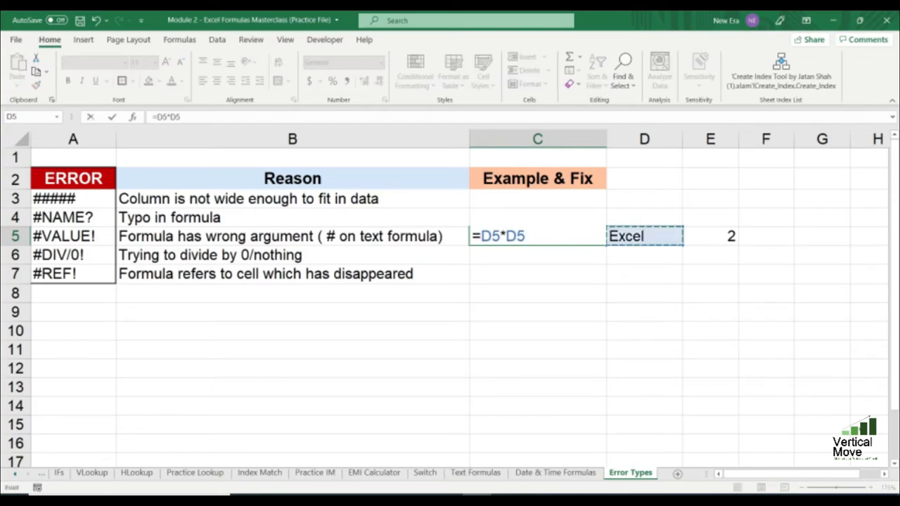
{"action": "key", "text": "Right"}
{"action": "key", "text": "Return"}
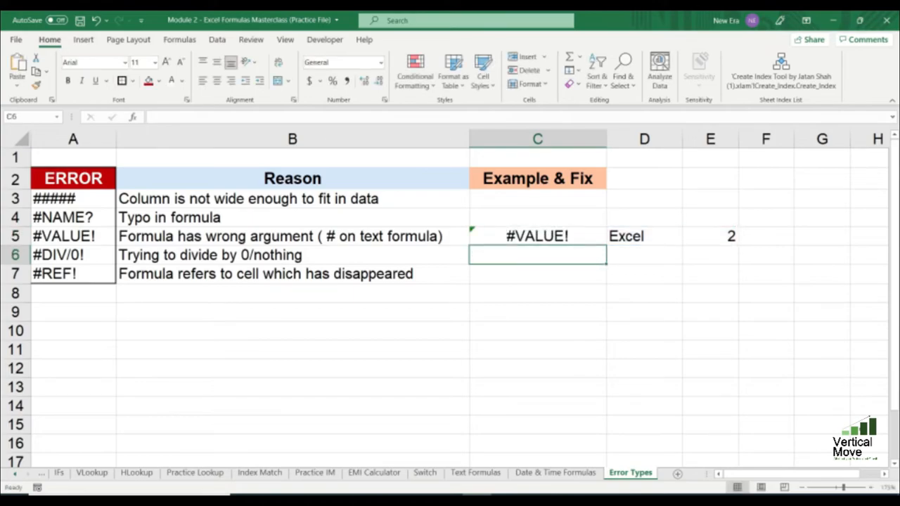
Step: Check the #VALUE! example's formula and its source cells, and replace the text in D5 with 5
{"action": "key", "text": "Up"}
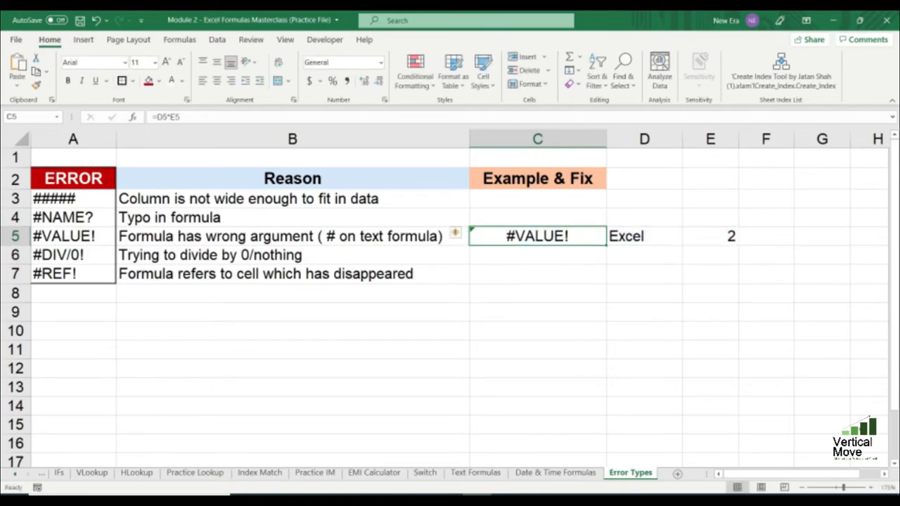
{"action": "key", "text": "Right"}
{"action": "key", "text": "Right"}
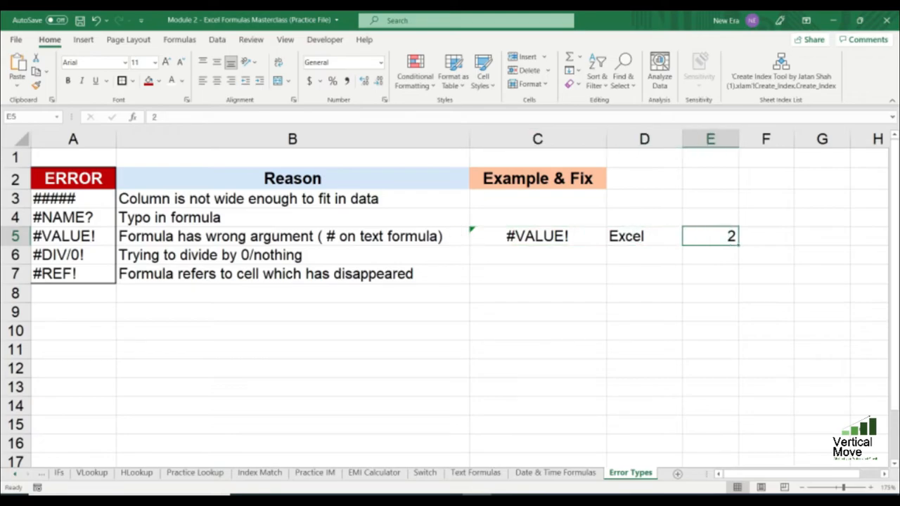
{"action": "key", "text": "Left"}
{"action": "key", "text": "Right"}
{"action": "key", "text": "Left"}
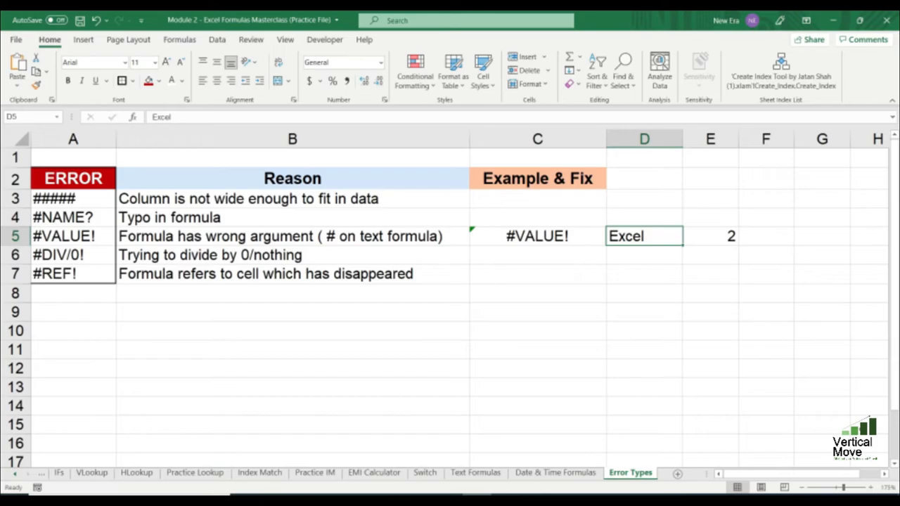
{"action": "key", "text": "BackSpace"}
{"action": "key", "text": "BackSpace"}
{"action": "key", "text": "BackSpace"}
{"action": "key", "text": "BackSpace"}
{"action": "key", "text": "BackSpace"}
{"action": "type", "text": "5"}
{"action": "key", "text": "Return"}
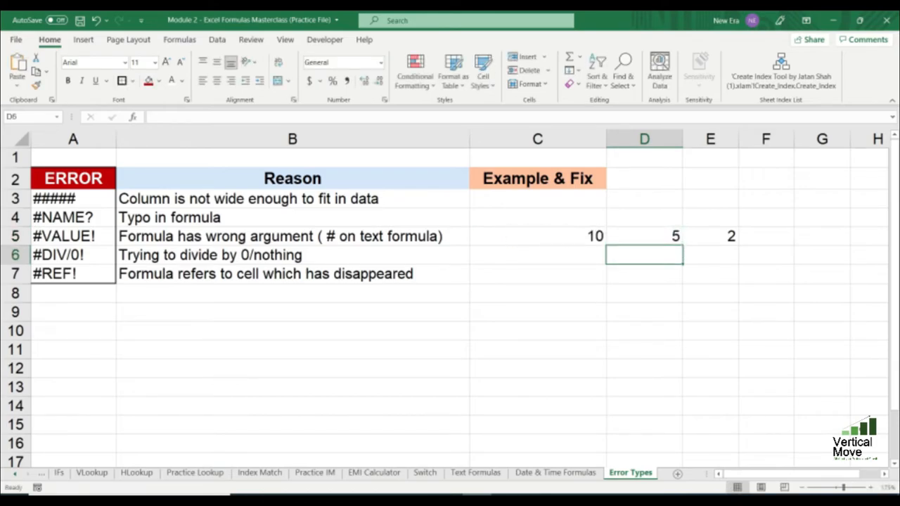
Step: Check the corrected multiplication in C5 and clear the example from C5:E5
{"action": "key", "text": "Up"}
{"action": "key", "text": "Left"}
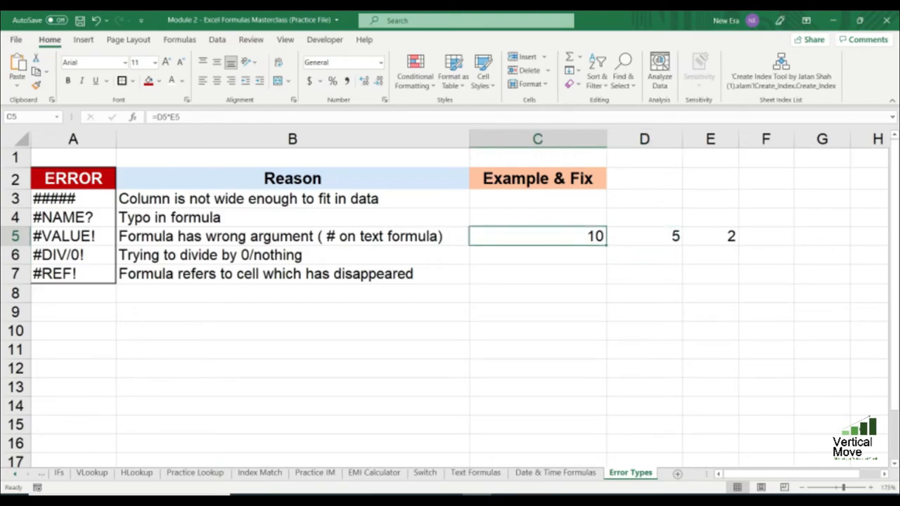
{"action": "key", "text": "Right"}
{"action": "key", "text": "Right"}
{"action": "key", "text": "Left"}
{"action": "key", "text": "Left"}
{"action": "key", "text": "shift+Right"}
{"action": "key", "text": "shift+Right"}
{"action": "key", "text": "Delete"}
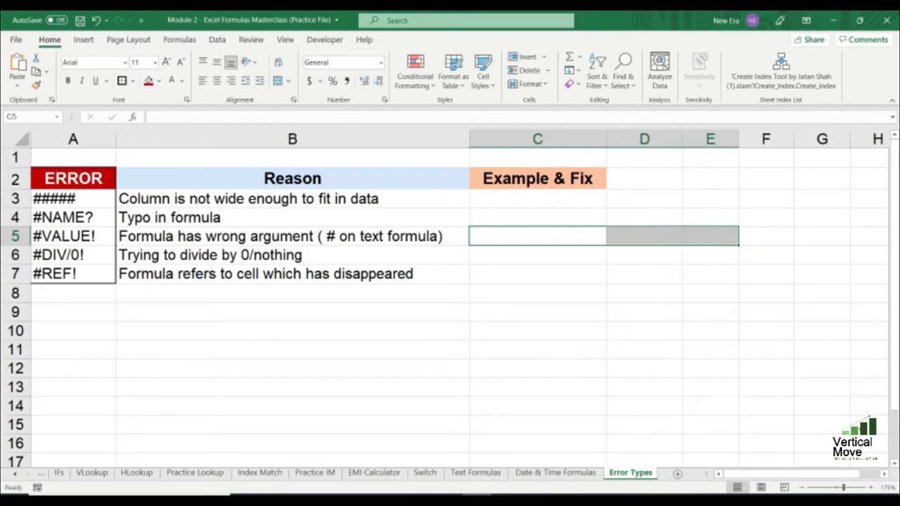
Step: Go back over the cells of the #VALUE! row and select the #DIV/0! entry in column A
{"action": "key", "text": "Left"}
{"action": "key", "text": "Left"}
{"action": "key", "text": "Right"}
{"action": "key", "text": "Right"}
{"action": "key", "text": "Right"}
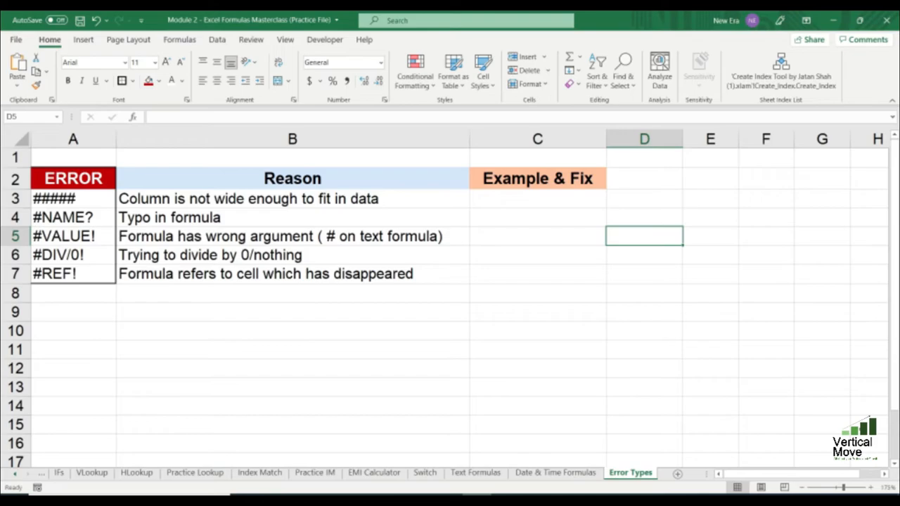
{"action": "key", "text": "Left"}
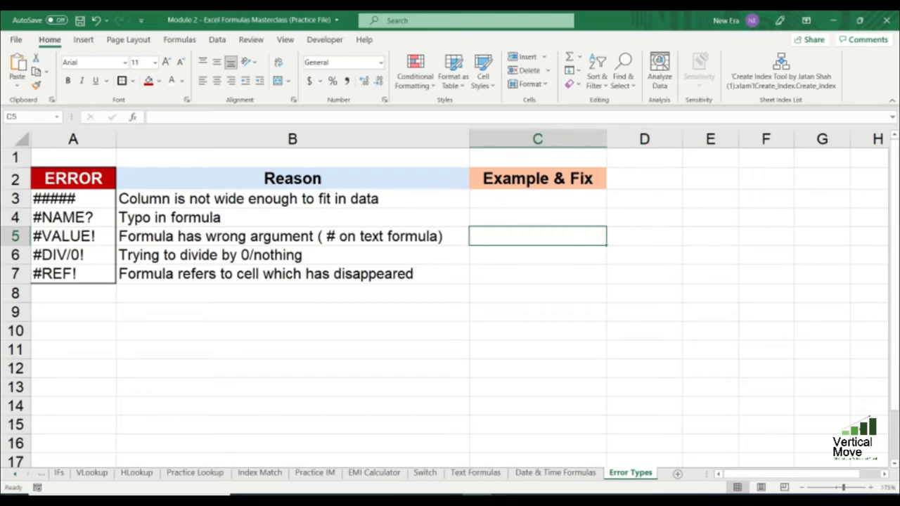
{"action": "key", "text": "Down"}
{"action": "key", "text": "Left"}
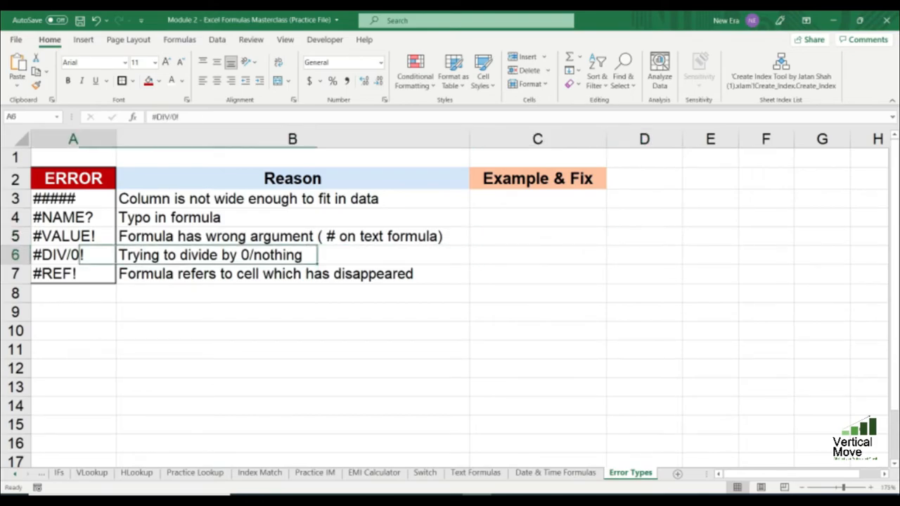
Step: Enter 2 in D6 as the dividend for the #DIV/0! example
{"action": "key", "text": "Left"}
{"action": "key", "text": "Right"}
{"action": "key", "text": "Right"}
{"action": "key", "text": "Right"}
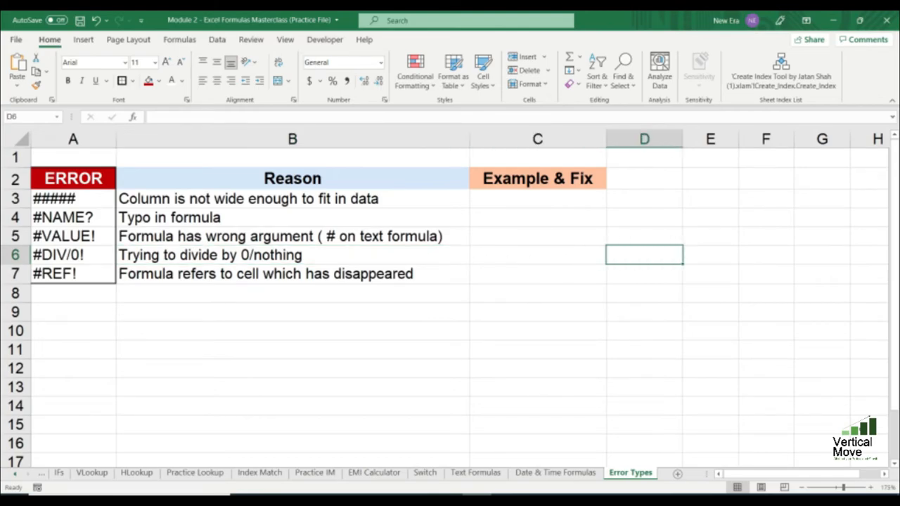
{"action": "type", "text": "2"}
{"action": "key", "text": "Tab"}
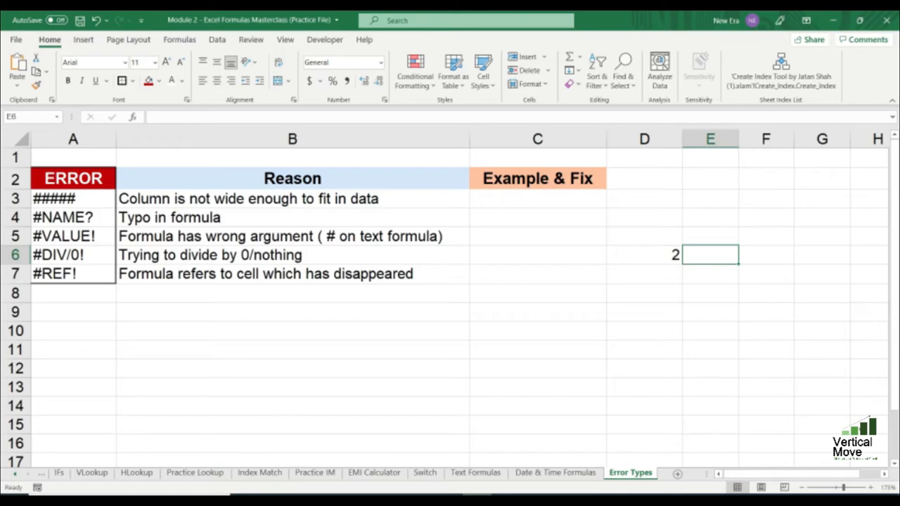
Step: Enter the formula =D6/E6 in C6 to divide the number by the empty cell
{"action": "key", "text": "Left"}
{"action": "key", "text": "Left"}
{"action": "type", "text": "="}
{"action": "key", "text": "Right"}
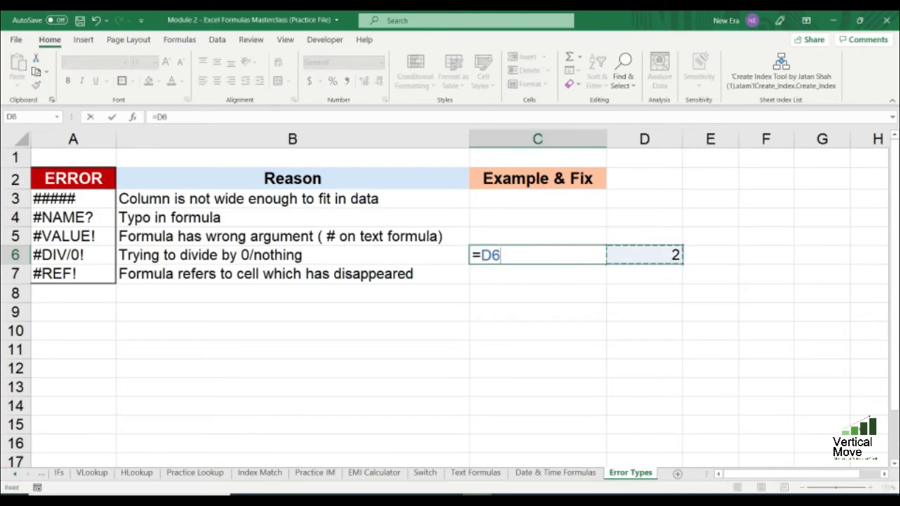
{"action": "type", "text": "/"}
{"action": "key", "text": "Right"}
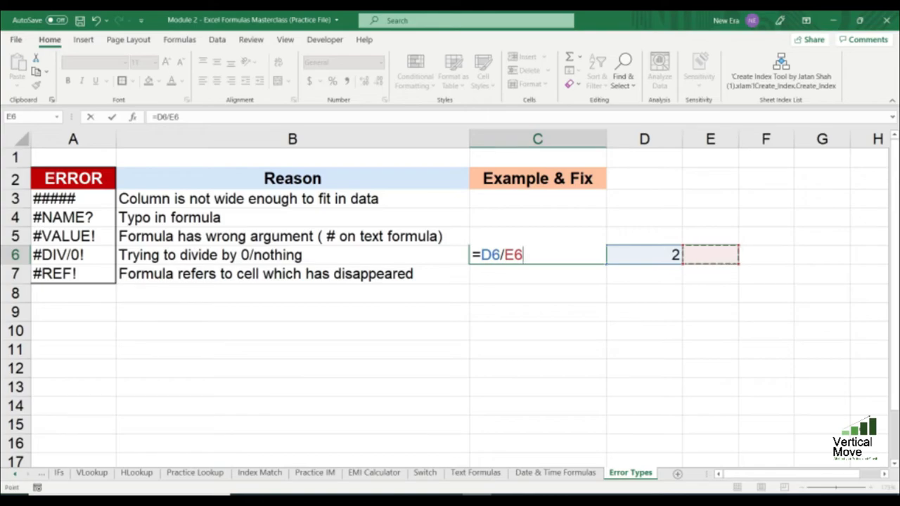
{"action": "key", "text": "Return"}
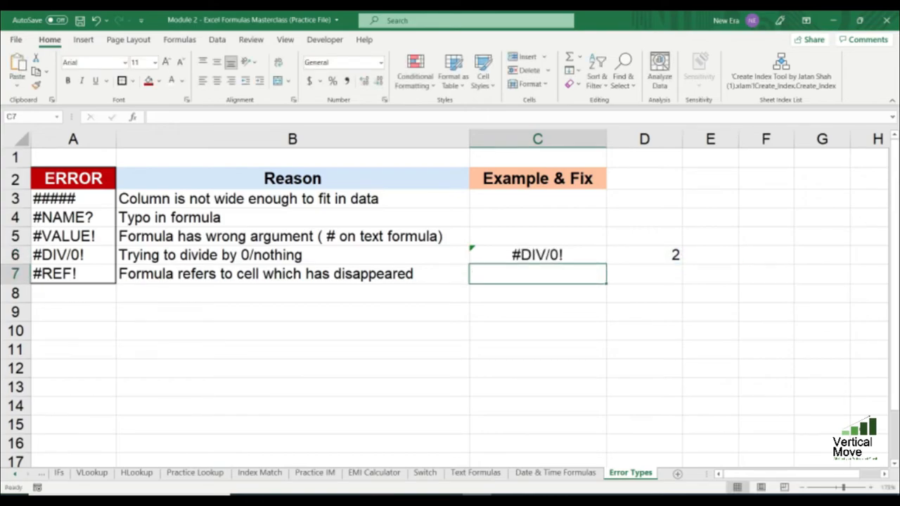
Step: Check the #DIV/0! example's formula and source cells, and enter -1 in E6 as the divisor
{"action": "key", "text": "Up"}
{"action": "key", "text": "Right"}
{"action": "key", "text": "Right"}
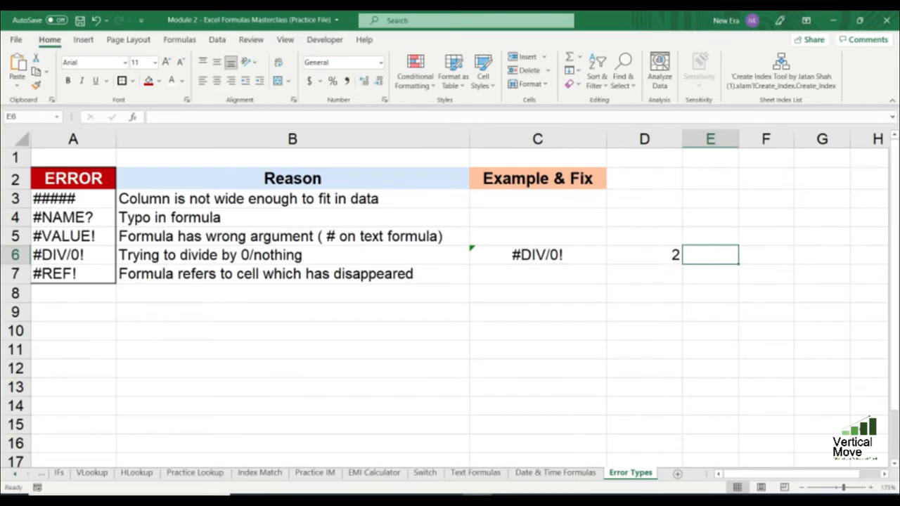
{"action": "key", "text": "Left"}
{"action": "key", "text": "Left"}
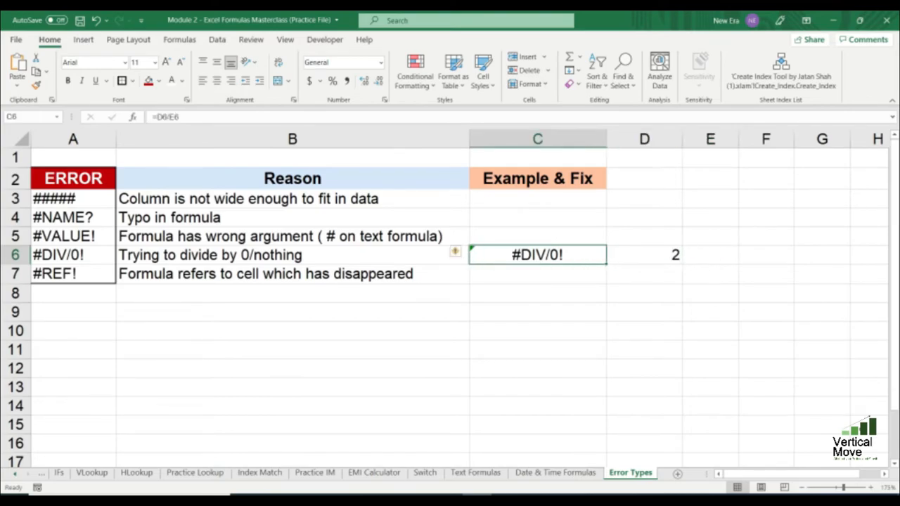
{"action": "key", "text": "Right"}
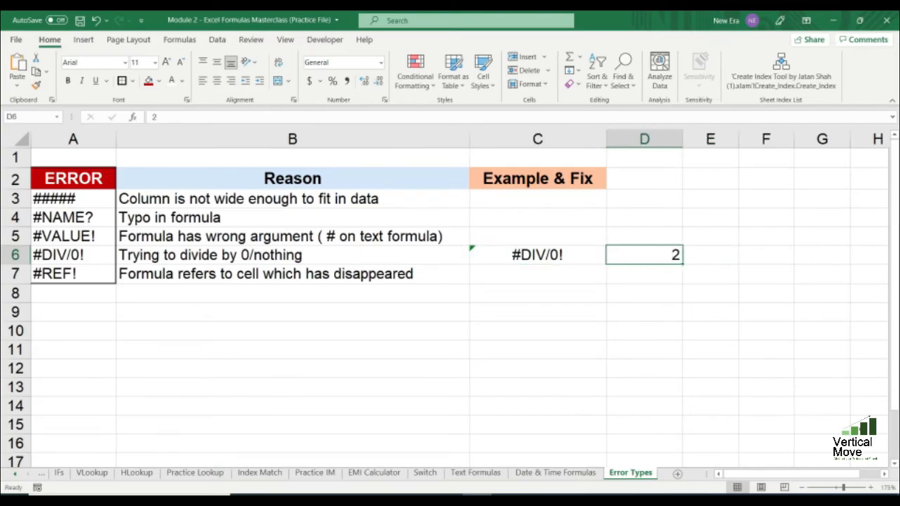
{"action": "key", "text": "Right"}
{"action": "type", "text": "-1"}
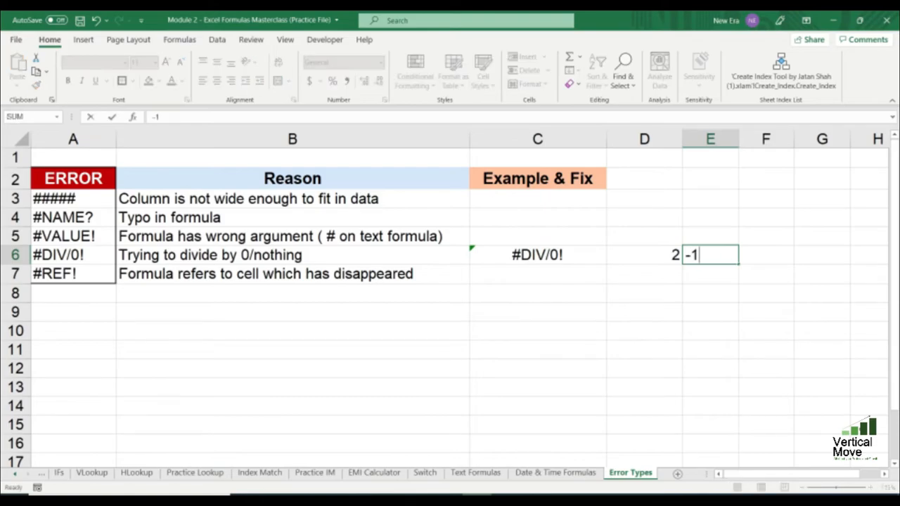
{"action": "key", "text": "Return"}
{"action": "key", "text": "Up"}
{"action": "key", "text": "Left"}
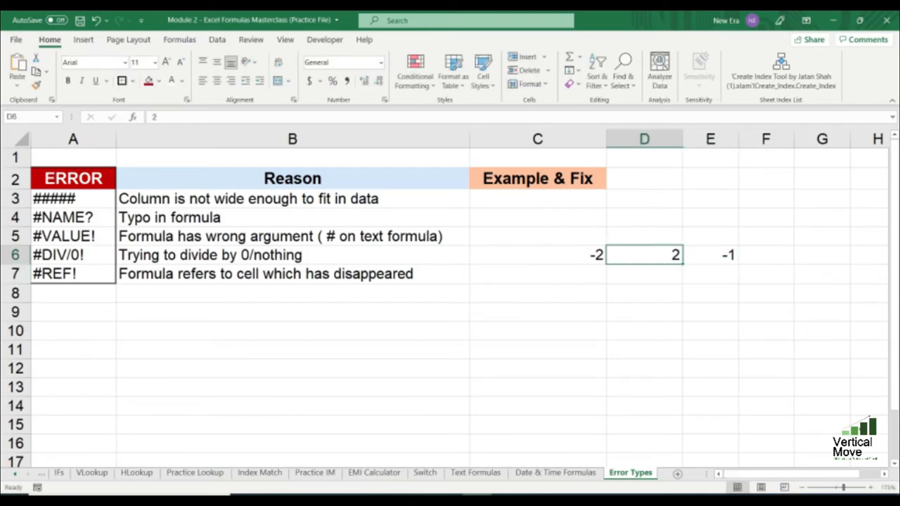
Step: Try 2 and 4 as divisors in E6 and compare the quotient in C6 with its source cells
{"action": "key", "text": "Right"}
{"action": "type", "text": "2"}
{"action": "key", "text": "Return"}
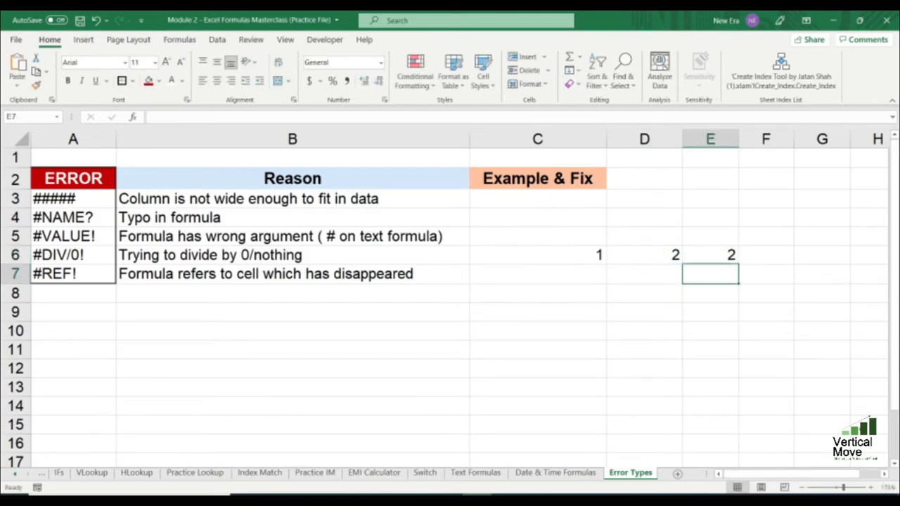
{"action": "key", "text": "Up"}
{"action": "type", "text": "4"}
{"action": "key", "text": "Return"}
{"action": "key", "text": "Up"}
{"action": "key", "text": "Left"}
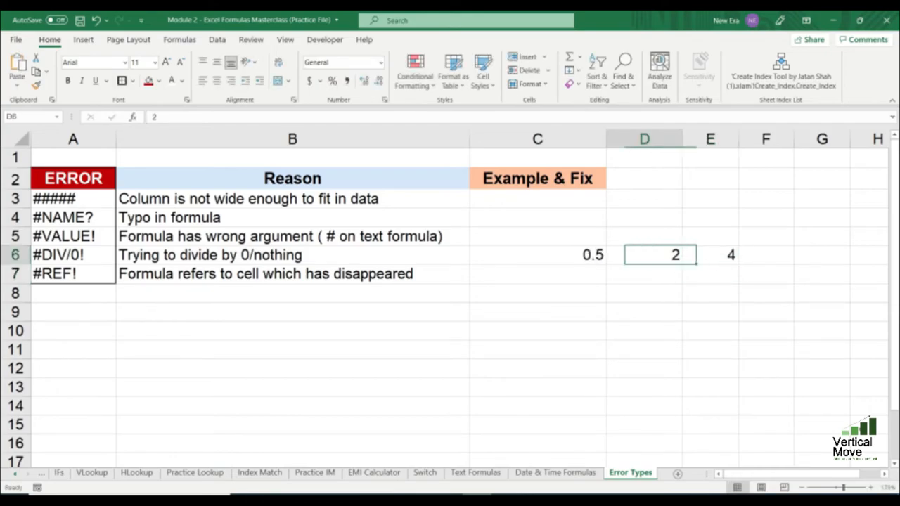
{"action": "key", "text": "Left"}
{"action": "key", "text": "Right"}
{"action": "key", "text": "Right"}
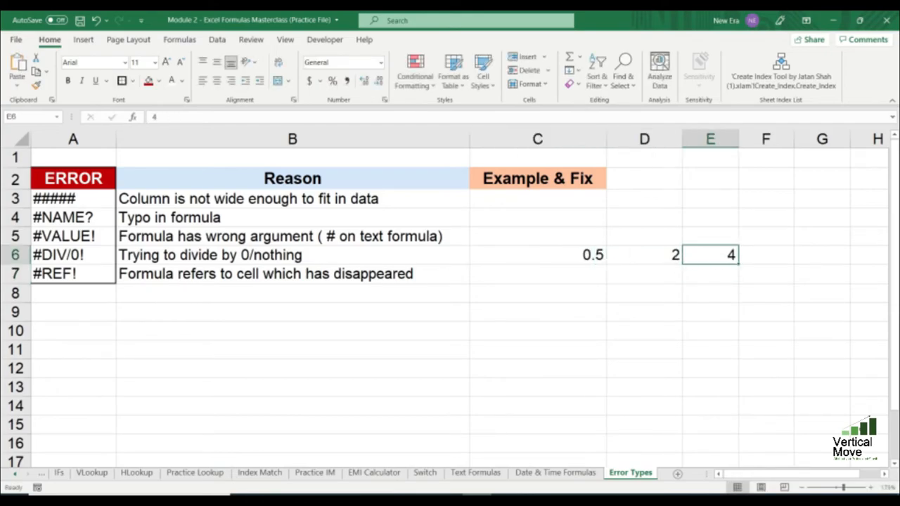
Step: Empty the divisor in E6, recheck the formula in C6, and clear the example from C6:D6
{"action": "key", "text": "Delete"}
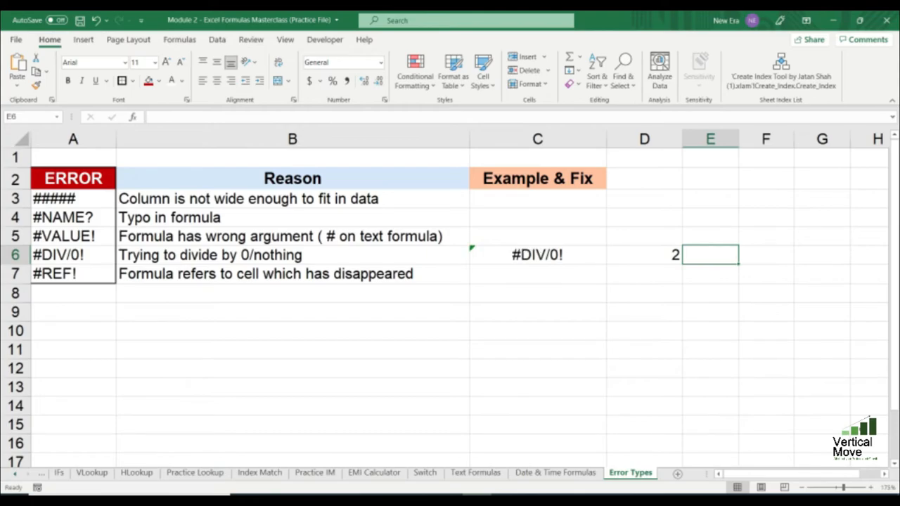
{"action": "key", "text": "Left"}
{"action": "key", "text": "Left"}
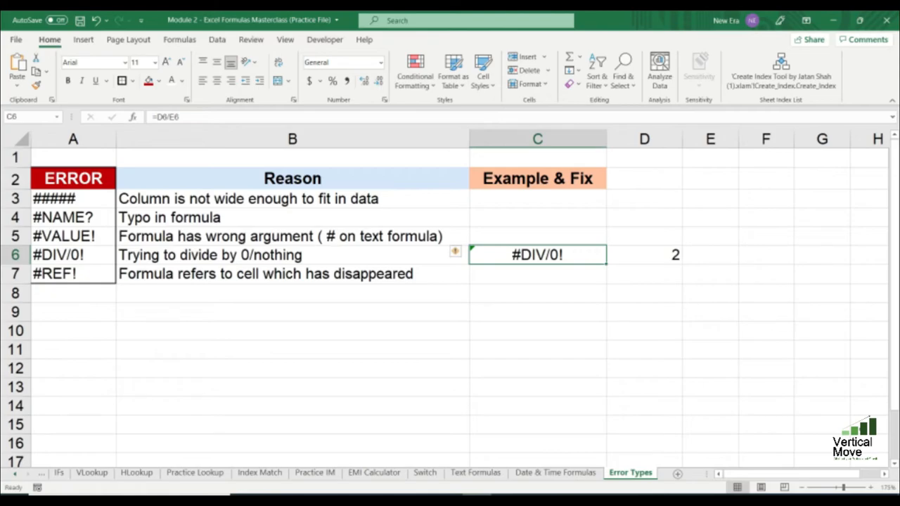
{"action": "key", "text": "shift+Right"}
{"action": "key", "text": "Delete"}
Step: Enter the formula =D7+E7+F7 in C7 for the #REF! example
{"action": "key", "text": "Down"}
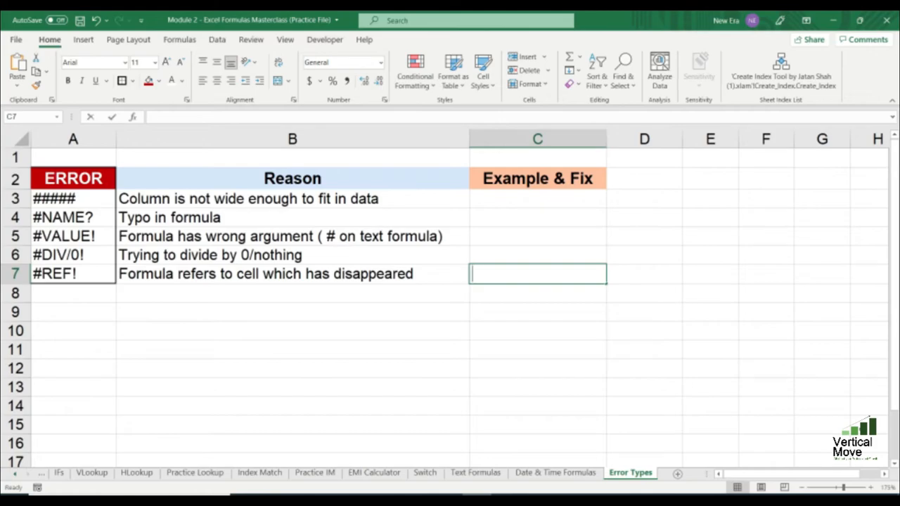
{"action": "type", "text": "="}
{"action": "key", "text": "Right"}
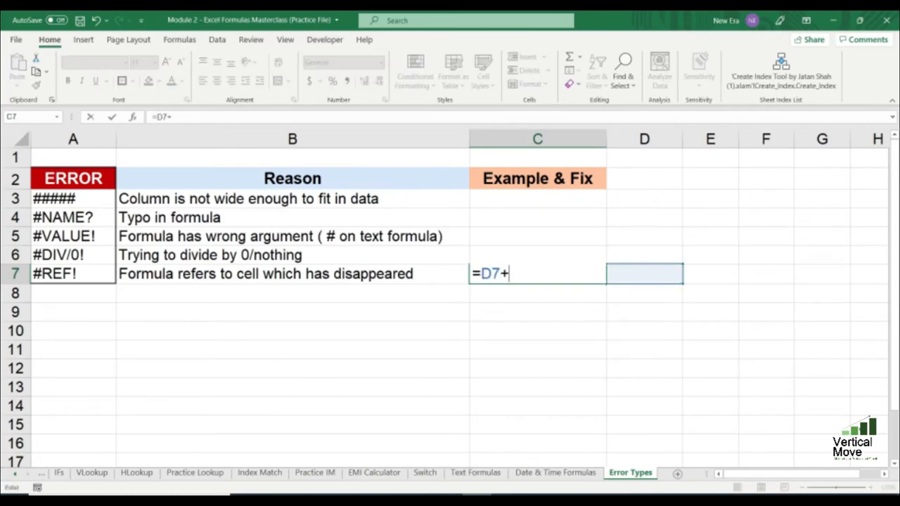
{"action": "type", "text": "+"}
{"action": "key", "text": "Right"}
{"action": "key", "text": "Right"}
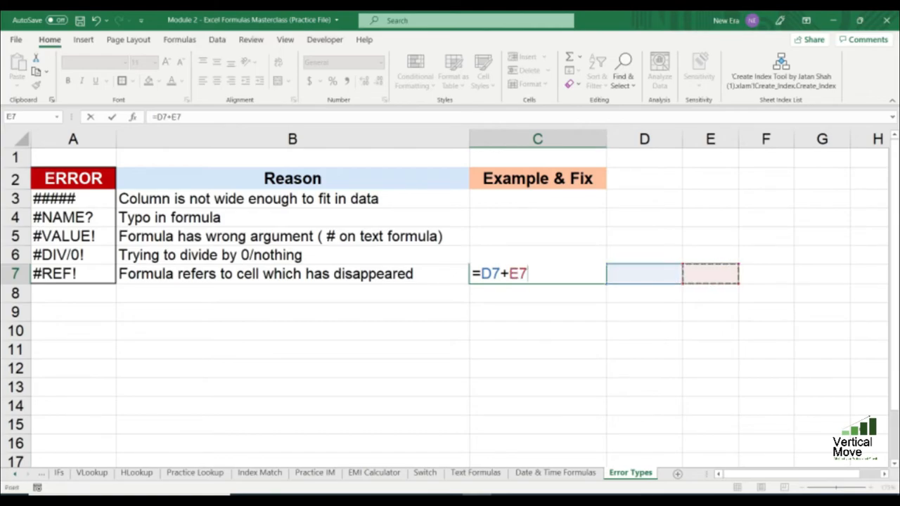
{"action": "type", "text": "+"}
{"action": "key", "text": "Right"}
{"action": "key", "text": "Right"}
{"action": "key", "text": "Right"}
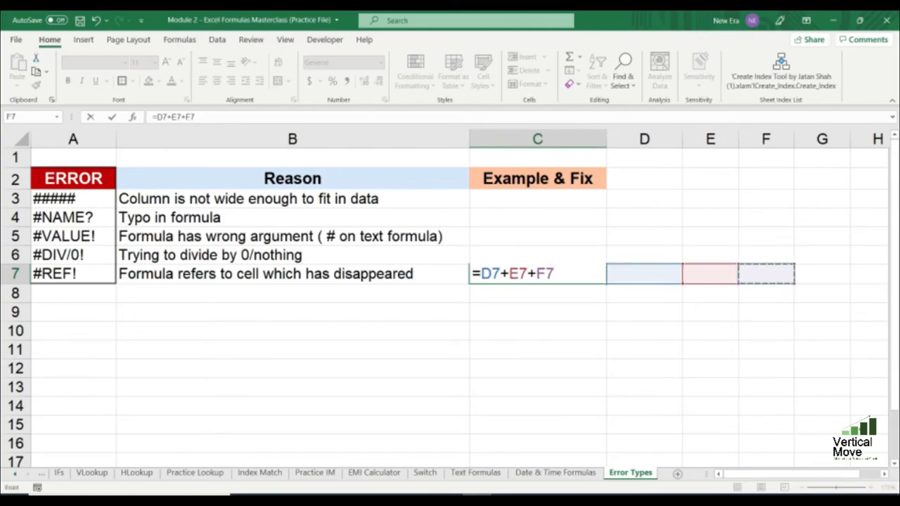
{"action": "key", "text": "Return"}
Step: Fill D7, E7 and F7 with the values 1, 2 and 3
{"action": "key", "text": "Right"}
{"action": "type", "text": "1"}
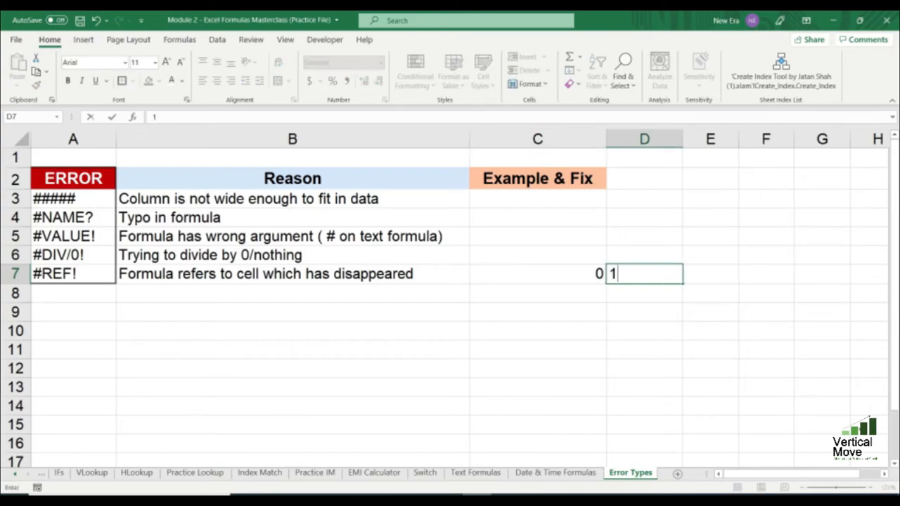
{"action": "key", "text": "Right"}
{"action": "type", "text": "2"}
{"action": "key", "text": "Right"}
{"action": "type", "text": "3"}
{"action": "key", "text": "Right"}
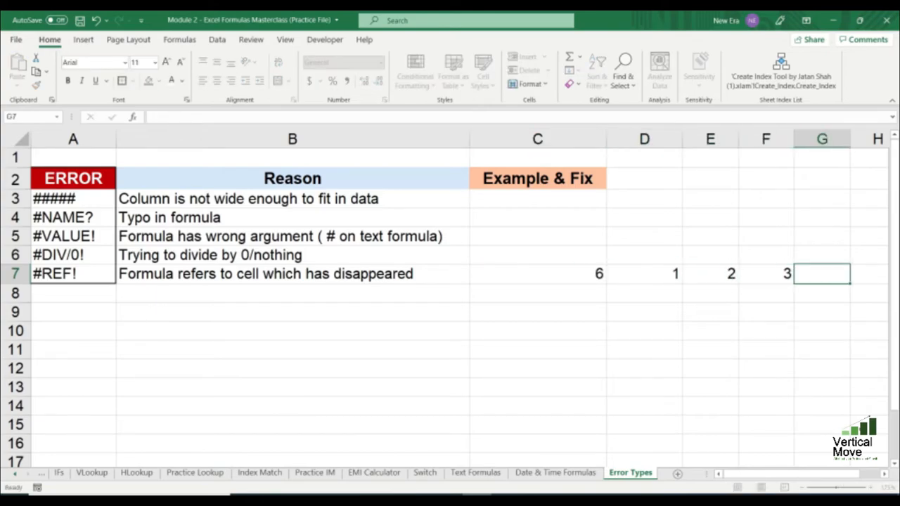
Step: Check the sum formula in C7 against its source values in D7:F7
{"action": "key", "text": "Left"}
{"action": "key", "text": "Left"}
{"action": "key", "text": "Left"}
{"action": "key", "text": "Right"}
{"action": "key", "text": "Left"}
{"action": "key", "text": "Left"}
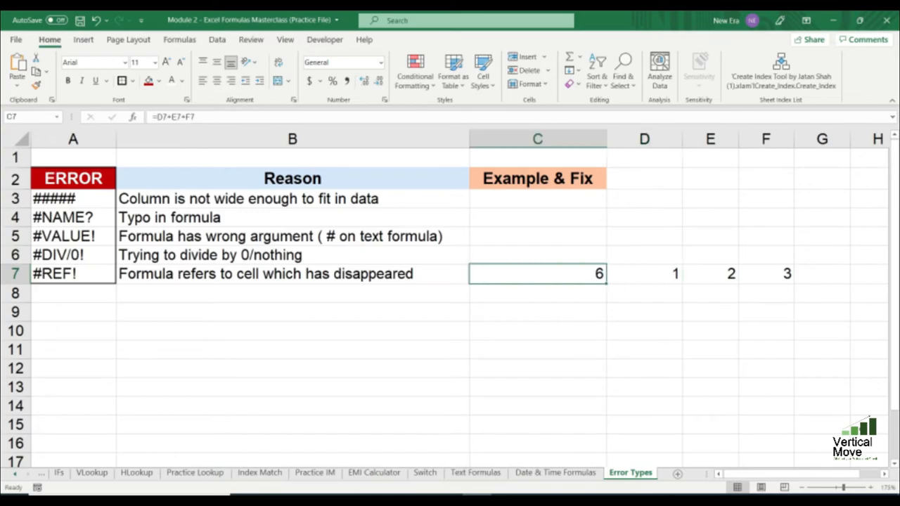
Step: Clear the value in E7 to check its effect on the C7 formula, and undo the clearing
{"action": "key", "text": "Right"}
{"action": "key", "text": "Right"}
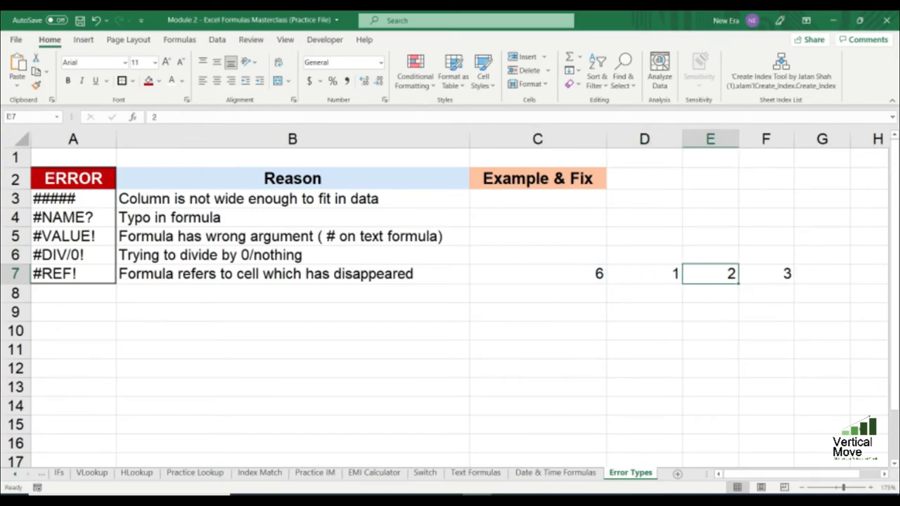
{"action": "key", "text": "Delete"}
{"action": "key", "text": "Left"}
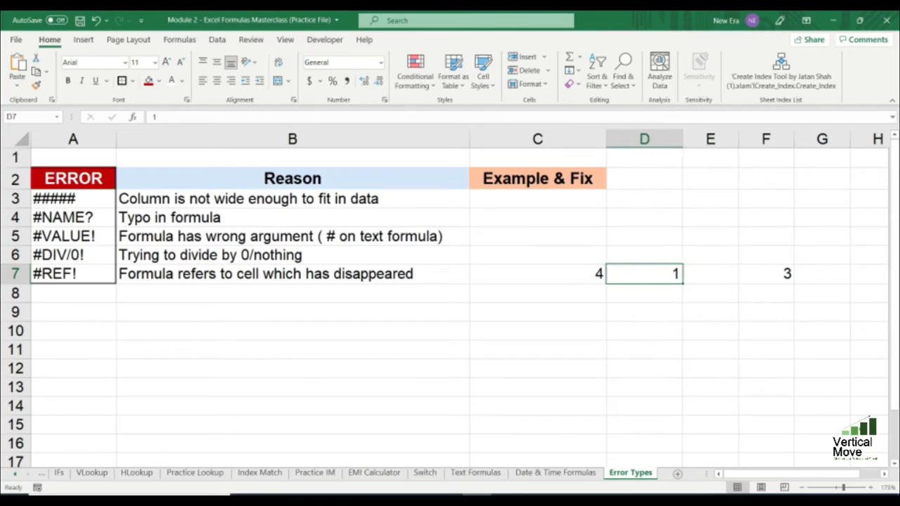
{"action": "key", "text": "Left"}
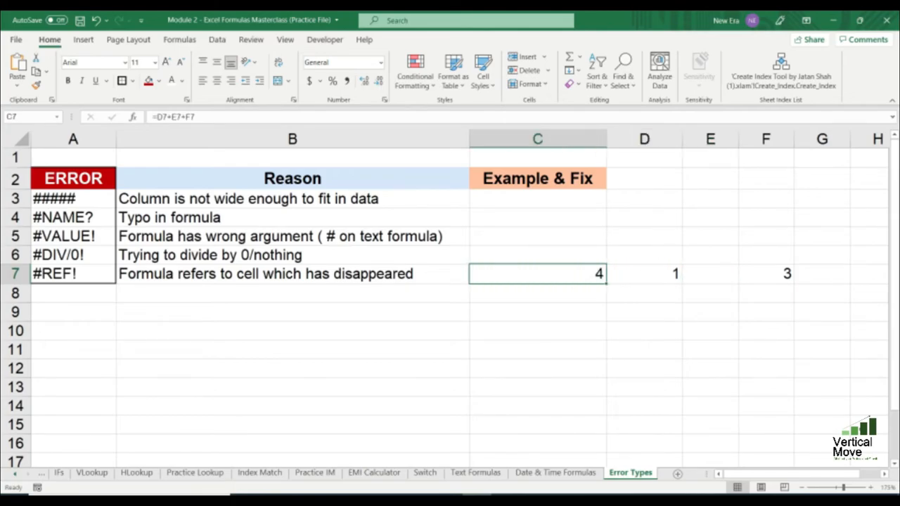
{"action": "key", "text": "F2"}
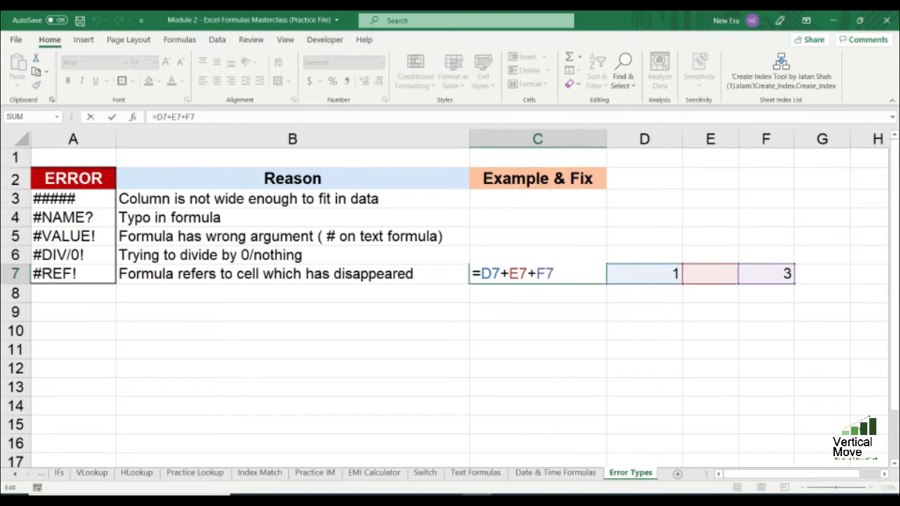
{"action": "key", "text": "Escape"}
{"action": "key", "text": "Right"}
{"action": "key", "text": "Right"}
{"action": "key", "text": "Left"}
{"action": "key", "text": "Left"}
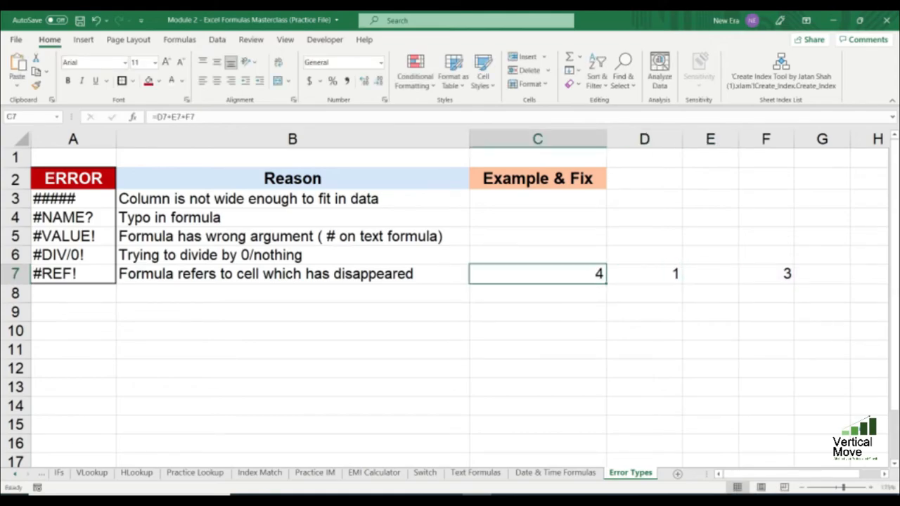
{"action": "key", "text": "ctrl+z"}
{"action": "key", "text": "ctrl+z"}
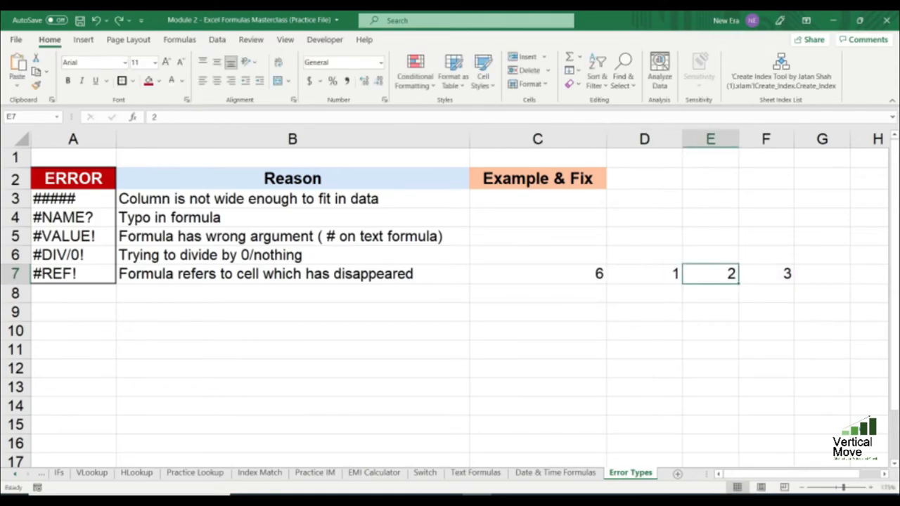
Step: Delete the entire column E so that the formula in C7 loses its middle reference
{"action": "key", "text": "Left"}
{"action": "key", "text": "Right"}
{"action": "right_click", "coordinate": [723, 140]}
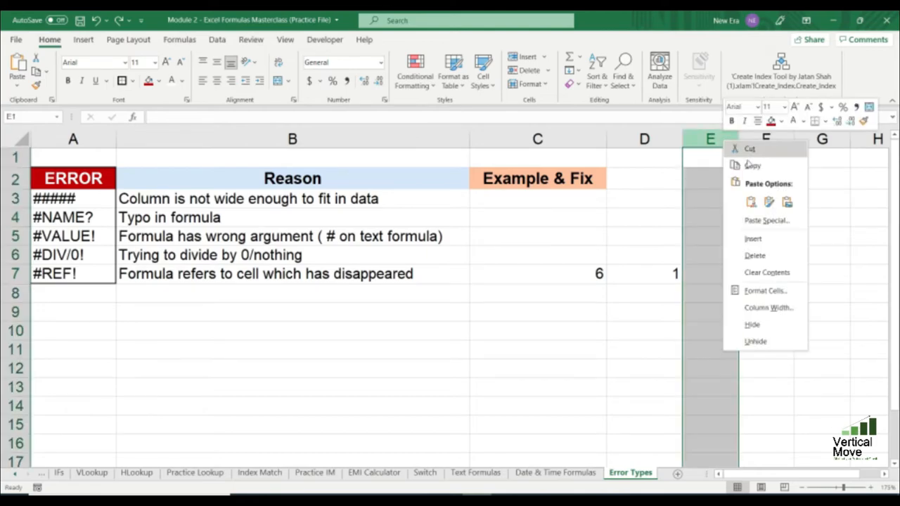
{"action": "left_click", "coordinate": [753, 254]}
Step: Replace the #REF! term in C7's formula with F7, and clear the example from C7:E7
{"action": "left_click", "coordinate": [568, 272]}
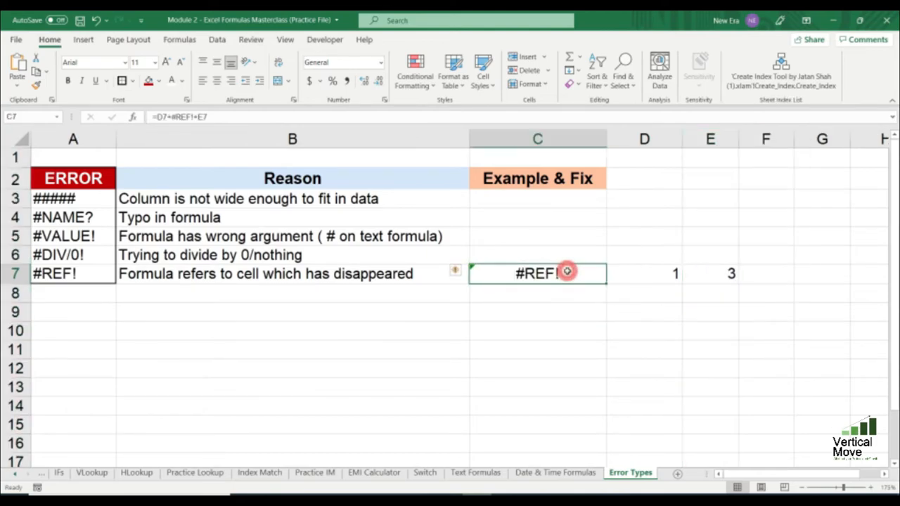
{"action": "double_click", "coordinate": [515, 273]}
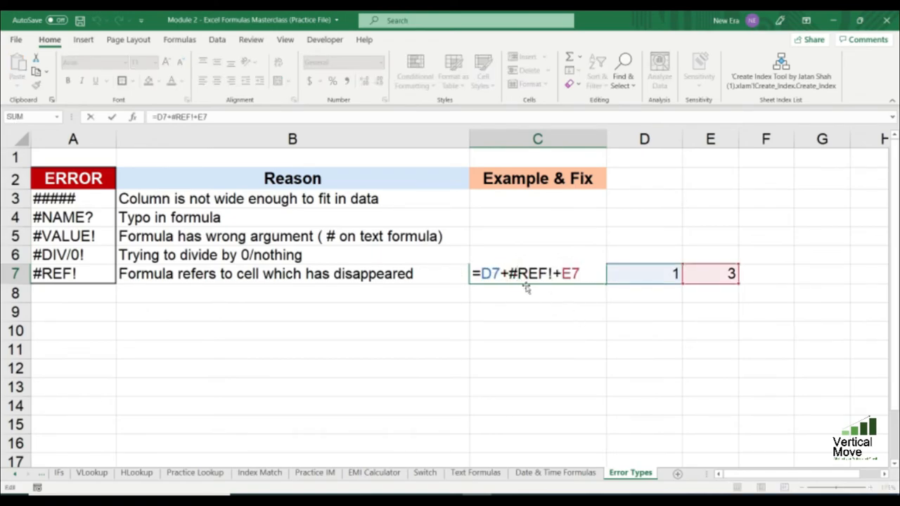
{"action": "left_click_drag", "start_coordinate": [510, 270], "coordinate": [554, 274]}
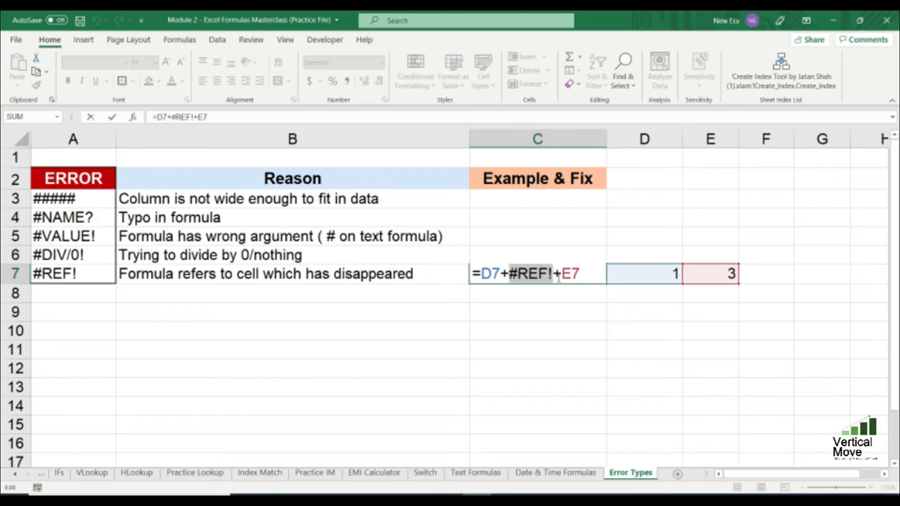
{"action": "key", "text": "Delete"}
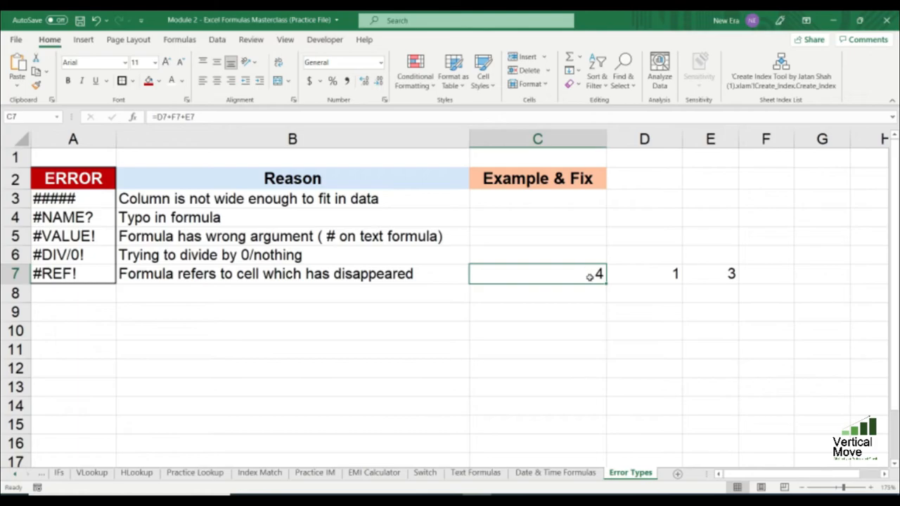
{"action": "left_click_drag", "start_coordinate": [589, 277], "coordinate": [699, 277]}
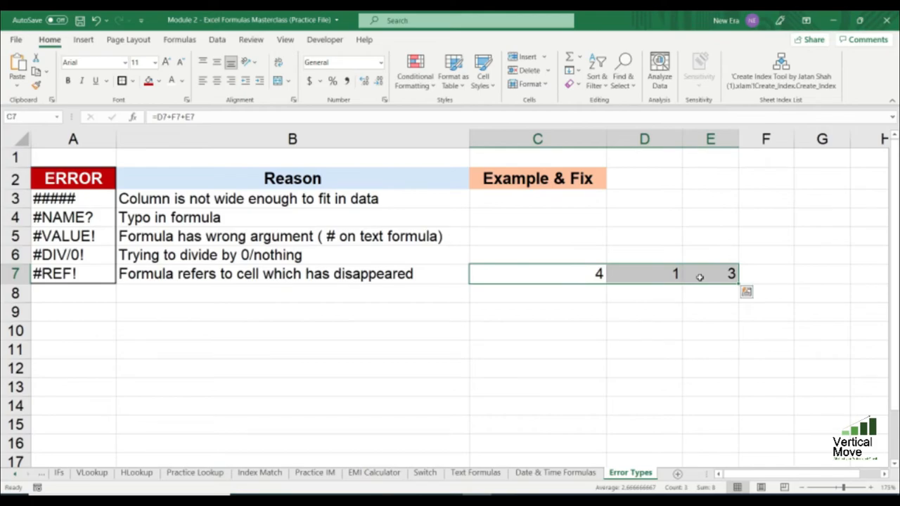
{"action": "key", "text": "Delete"}
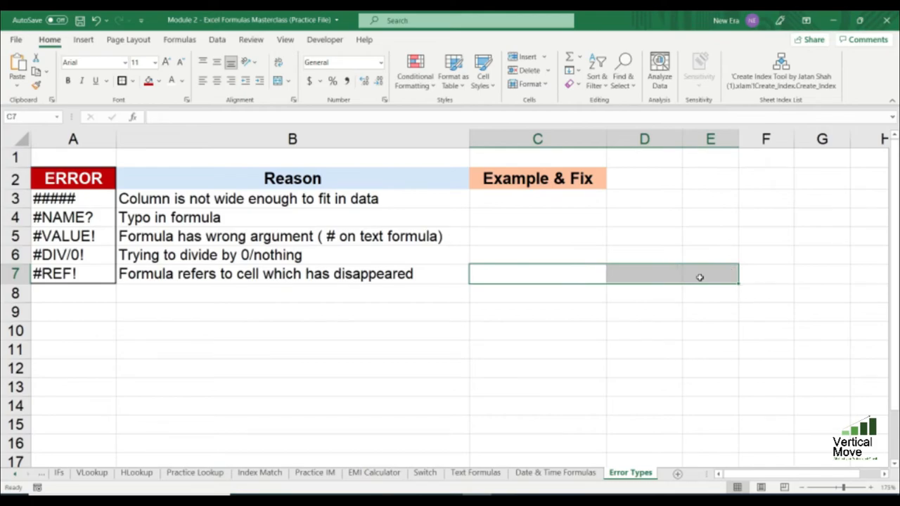
Step: Review the function headers from ISTEXT to IFERROR in B4:G4 of the Information Functions practice file
{"action": "key", "text": "shift+BackSpace"}
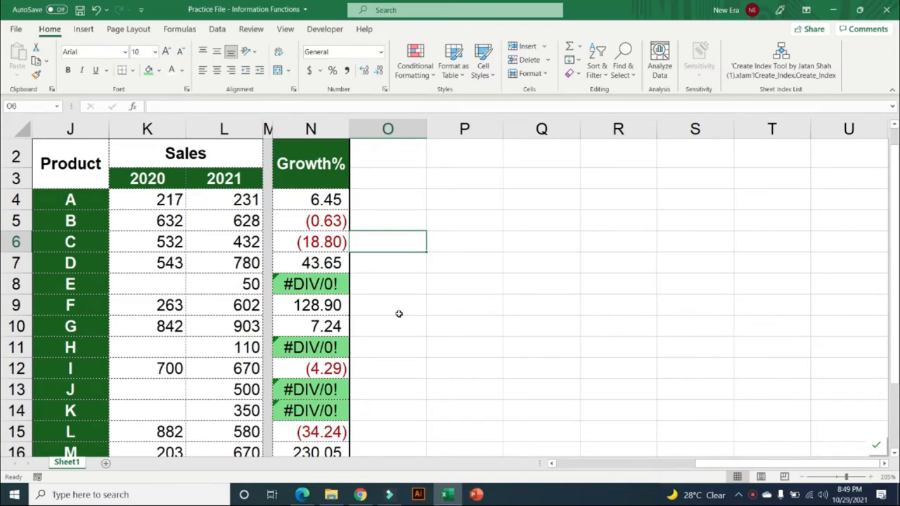
{"action": "left_click", "coordinate": [328, 288]}
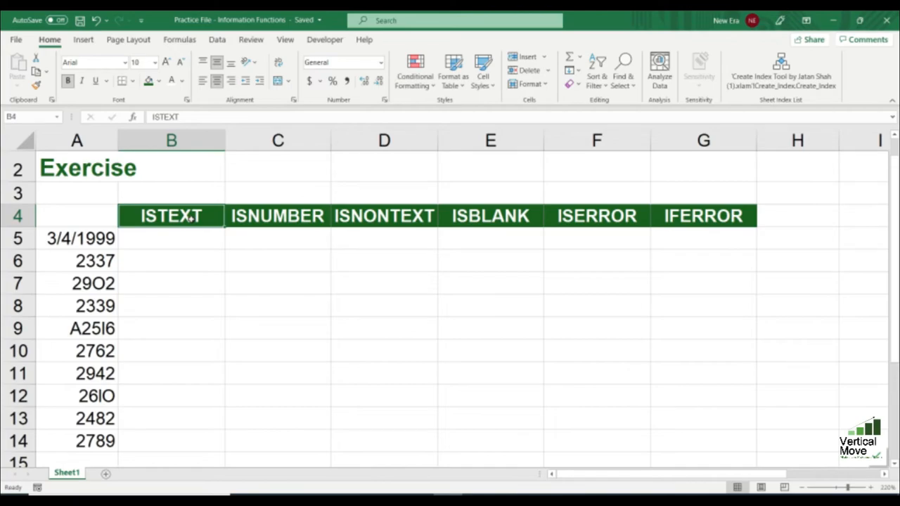
{"action": "left_click", "coordinate": [278, 219]}
{"action": "left_click", "coordinate": [406, 218]}
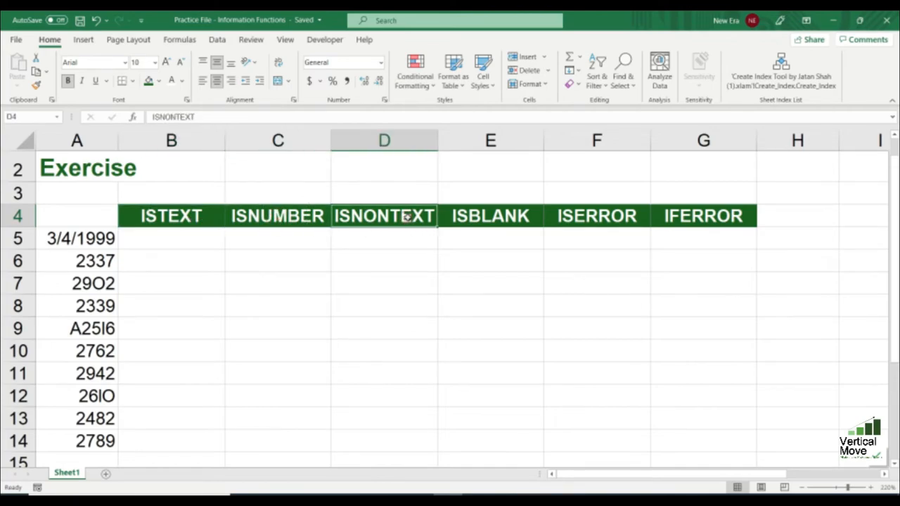
{"action": "left_click", "coordinate": [490, 219]}
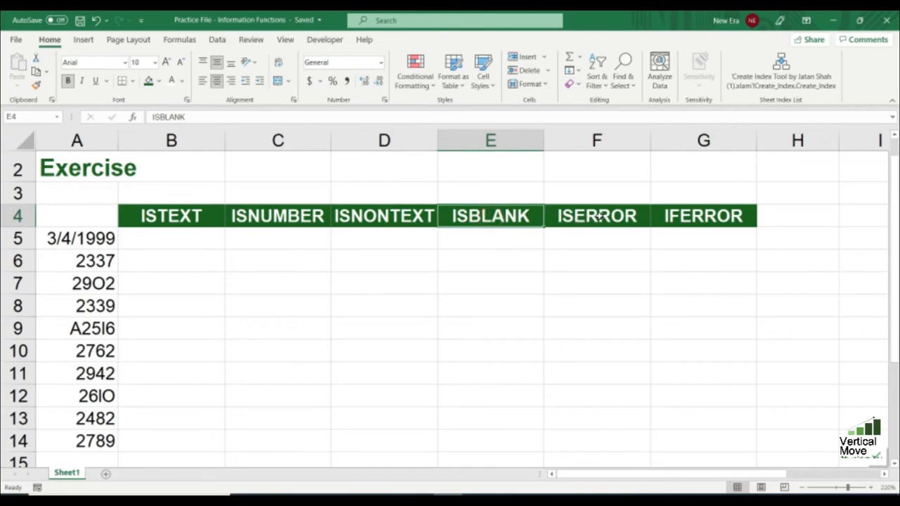
{"action": "left_click_drag", "start_coordinate": [597, 217], "coordinate": [661, 216]}
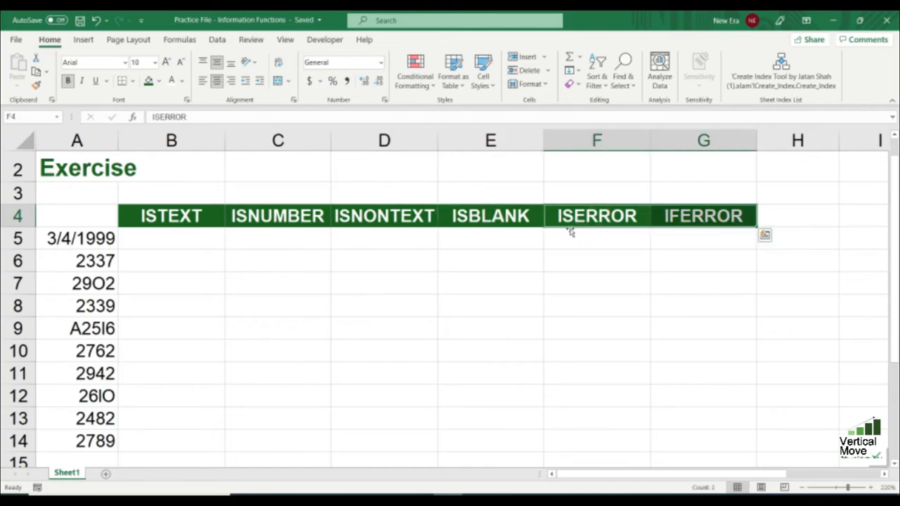
{"action": "left_click", "coordinate": [187, 237]}
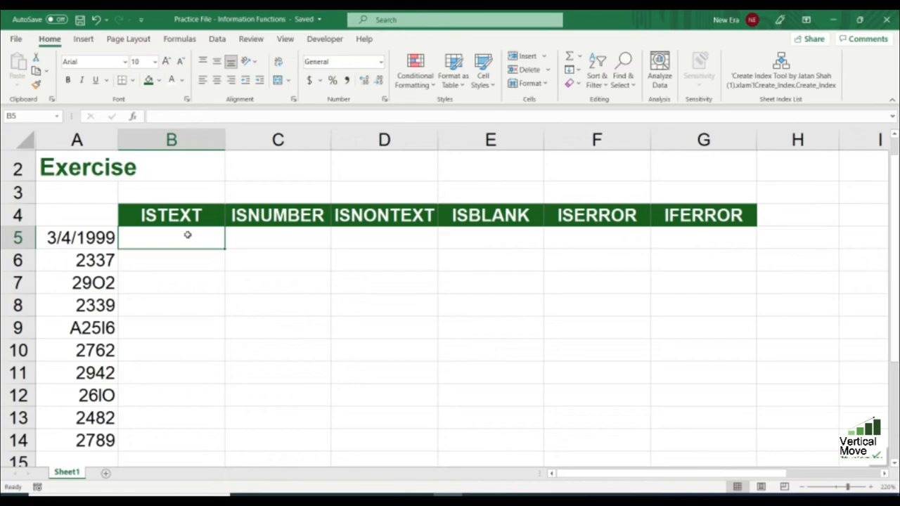
{"action": "left_click", "coordinate": [751, 207]}
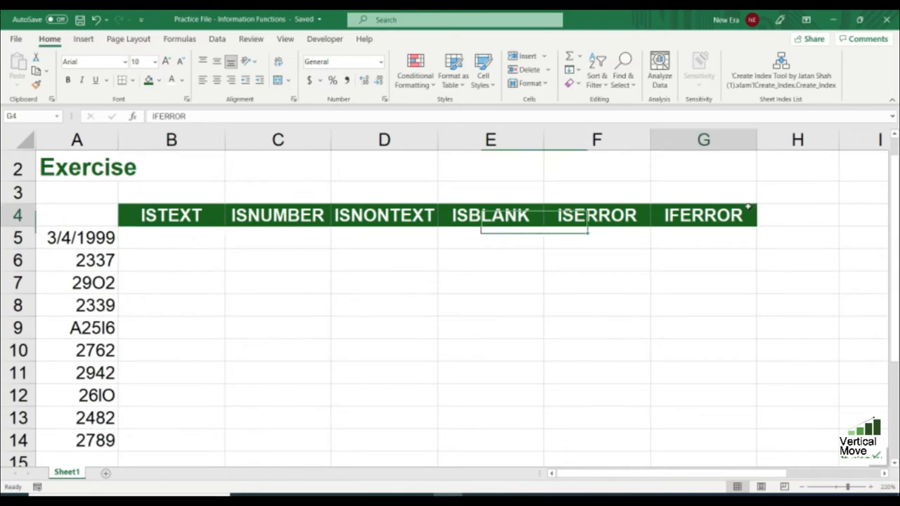
{"action": "left_click", "coordinate": [170, 209]}
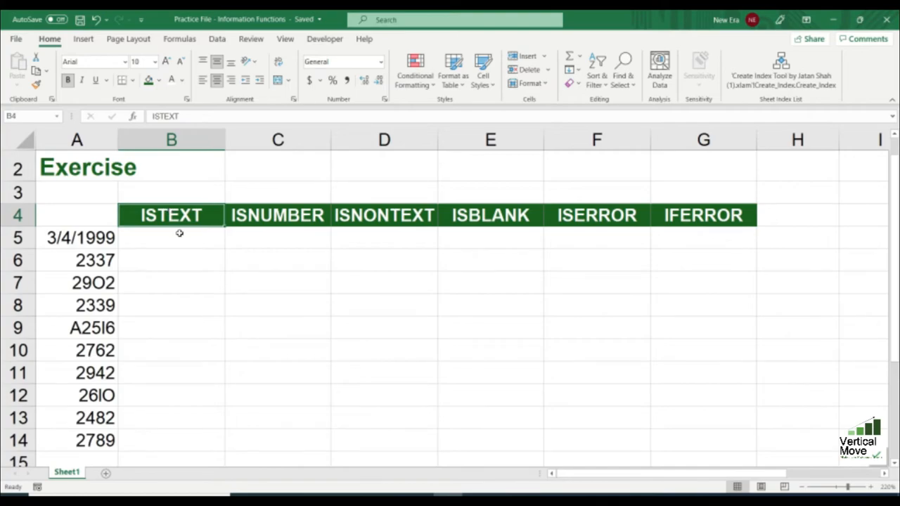
Step: Enter the formula =ISTEXT(A5) in B5 to test whether the first exercise value is text
{"action": "left_click", "coordinate": [184, 236]}
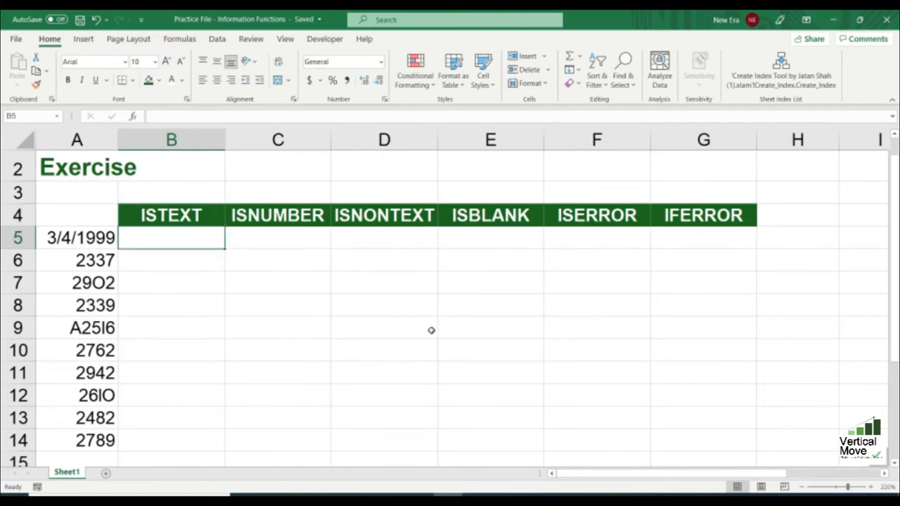
{"action": "type", "text": "=istext"}
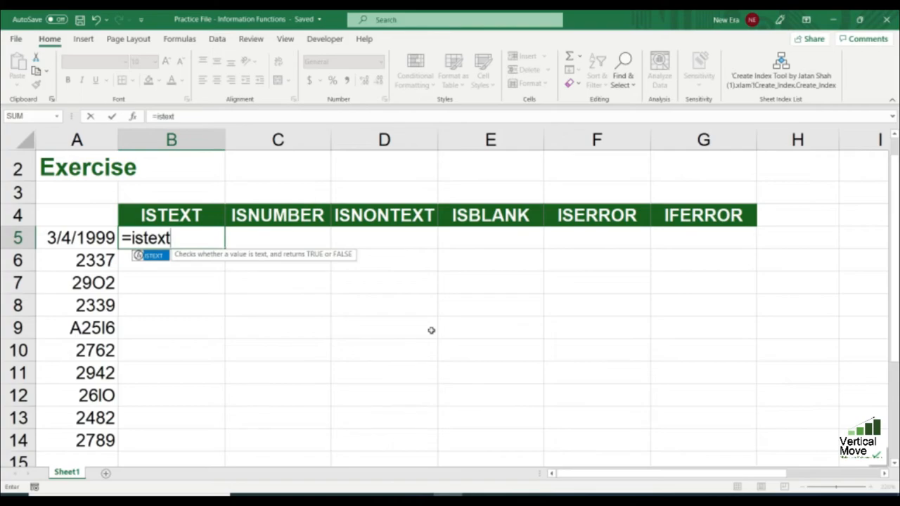
{"action": "key", "text": "Tab"}
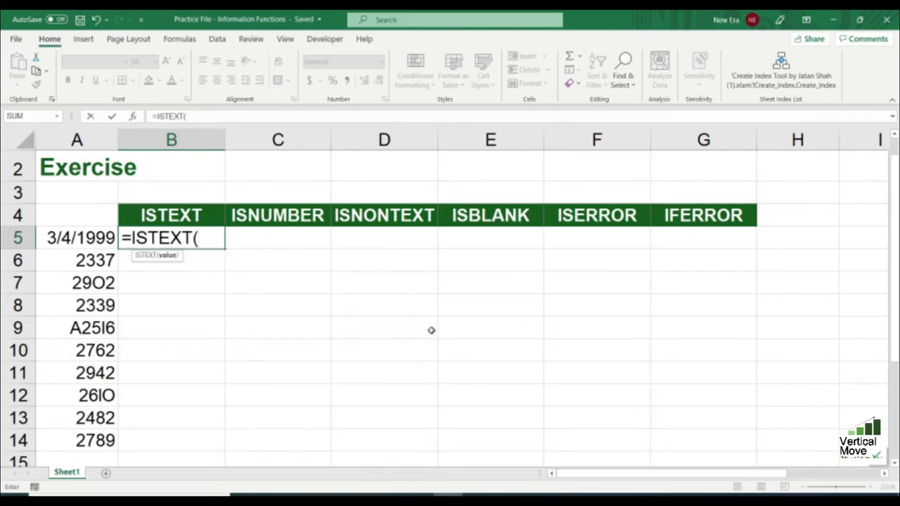
{"action": "key", "text": "Left"}
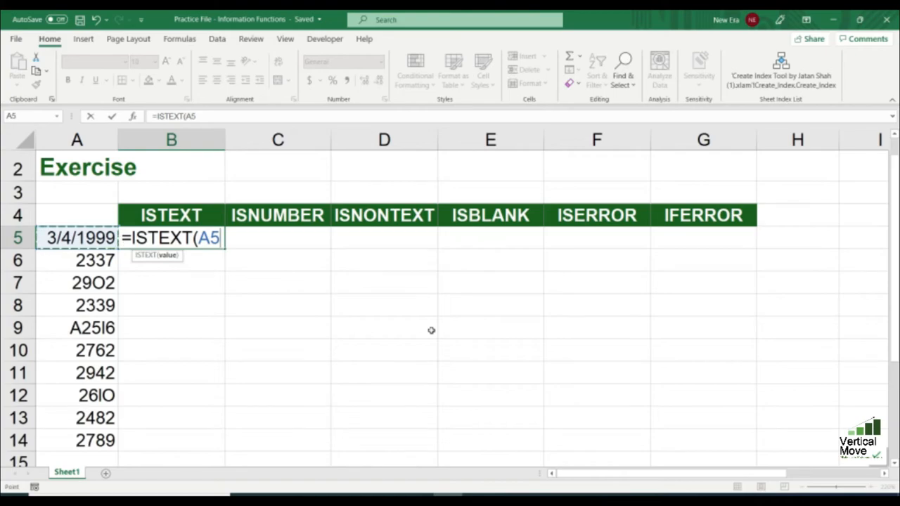
{"action": "type", "text": ")"}
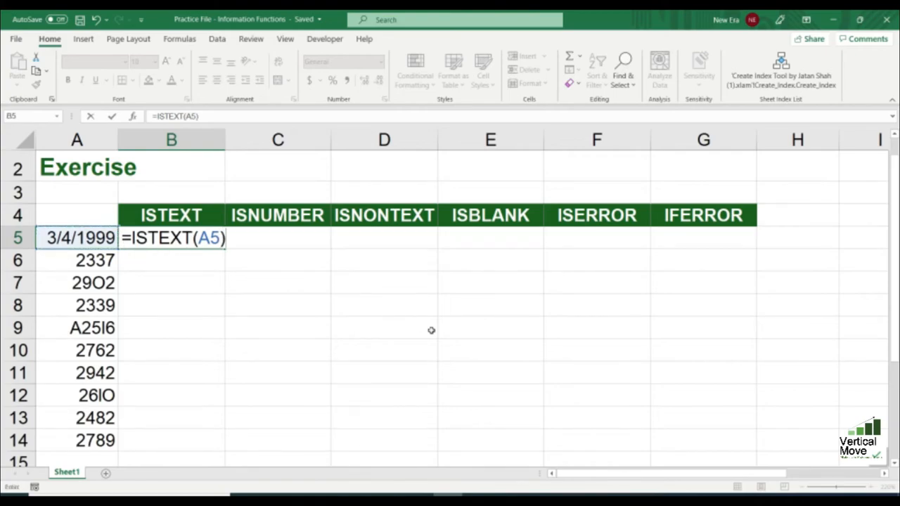
{"action": "key", "text": "Return"}
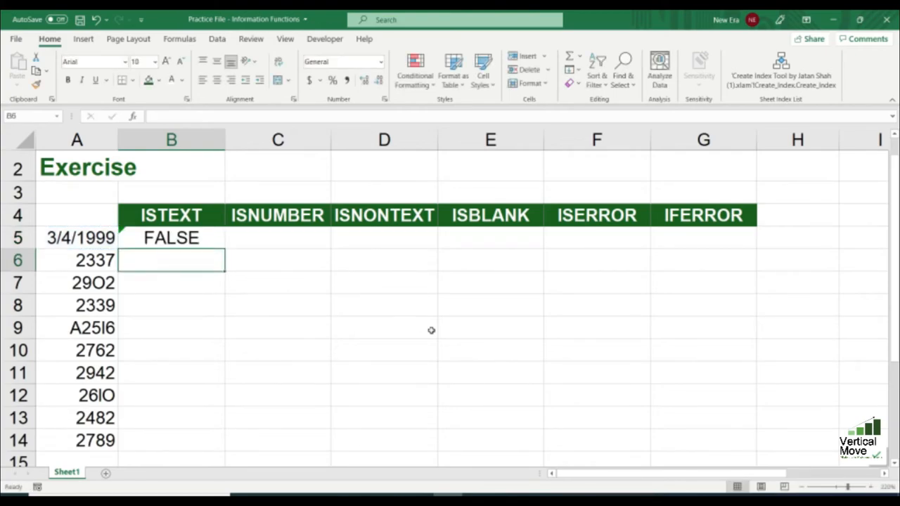
Step: Examine the B5 formula and the remaining exercise values in A6:A14 for entries containing letters
{"action": "key", "text": "Up"}
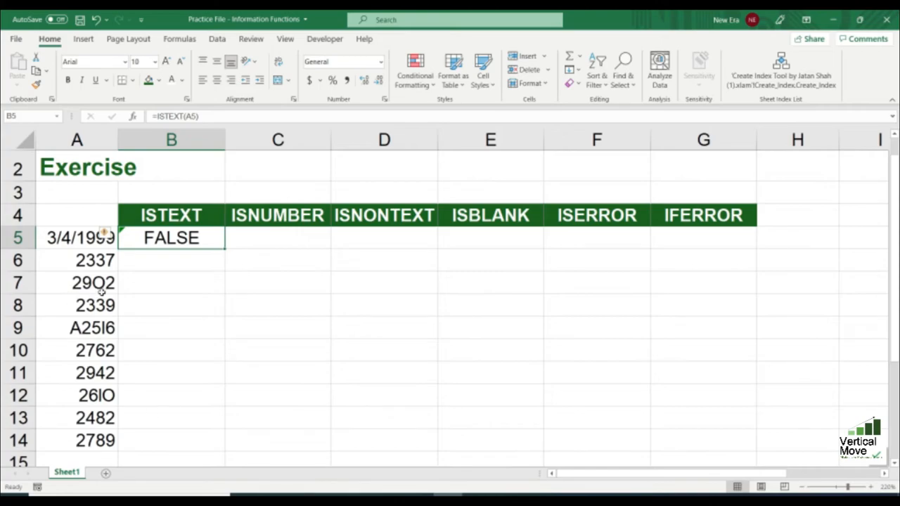
{"action": "left_click", "coordinate": [109, 260]}
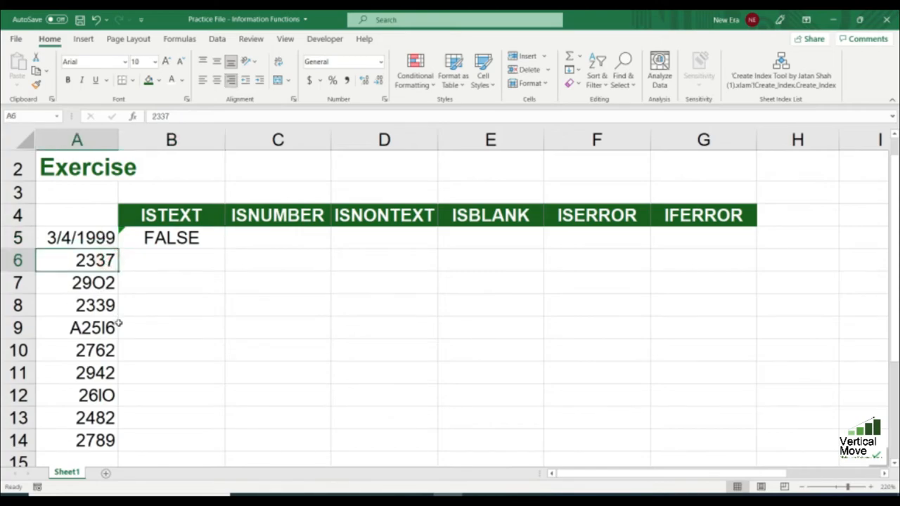
{"action": "left_click", "coordinate": [104, 289]}
{"action": "left_click", "coordinate": [103, 309]}
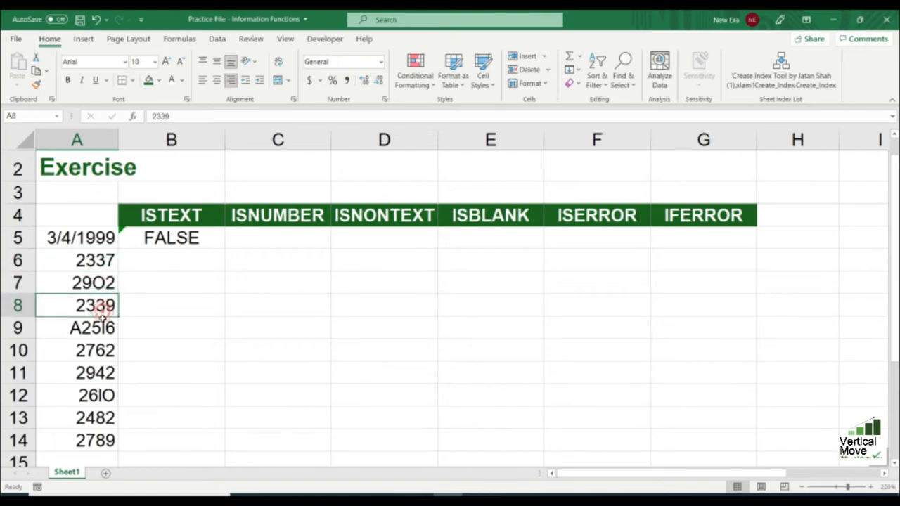
{"action": "left_click", "coordinate": [102, 328]}
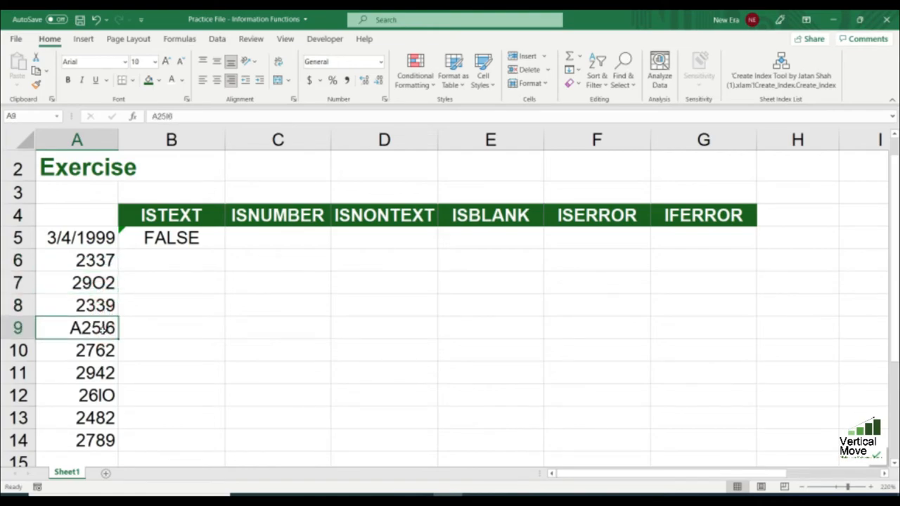
{"action": "left_click_drag", "start_coordinate": [101, 347], "coordinate": [107, 440]}
{"action": "left_click", "coordinate": [178, 350]}
{"action": "left_click", "coordinate": [211, 243]}
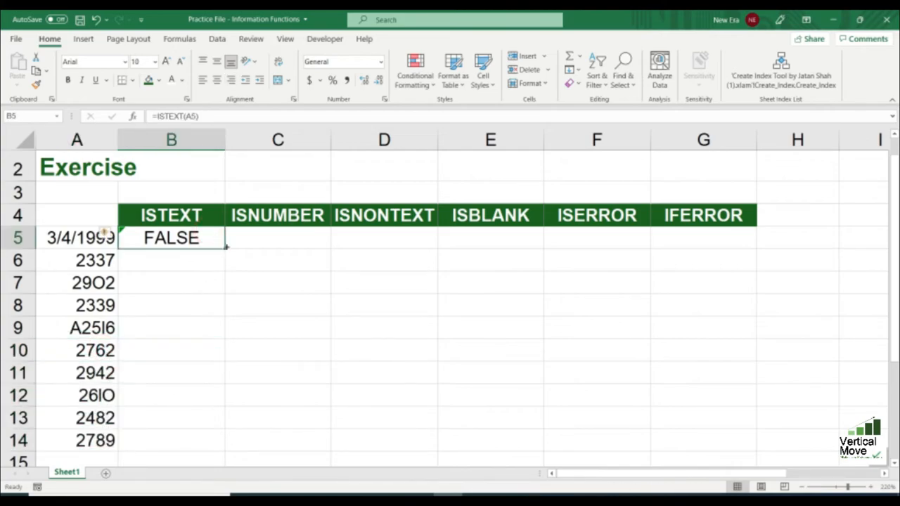
{"action": "left_click", "coordinate": [239, 276]}
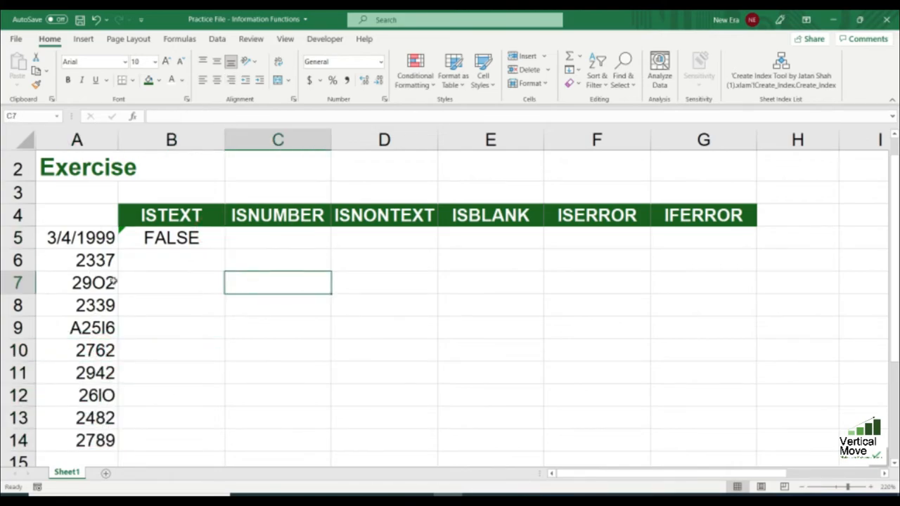
Step: Fill the ISTEXT formula from B5 down through B14
{"action": "left_click", "coordinate": [206, 238]}
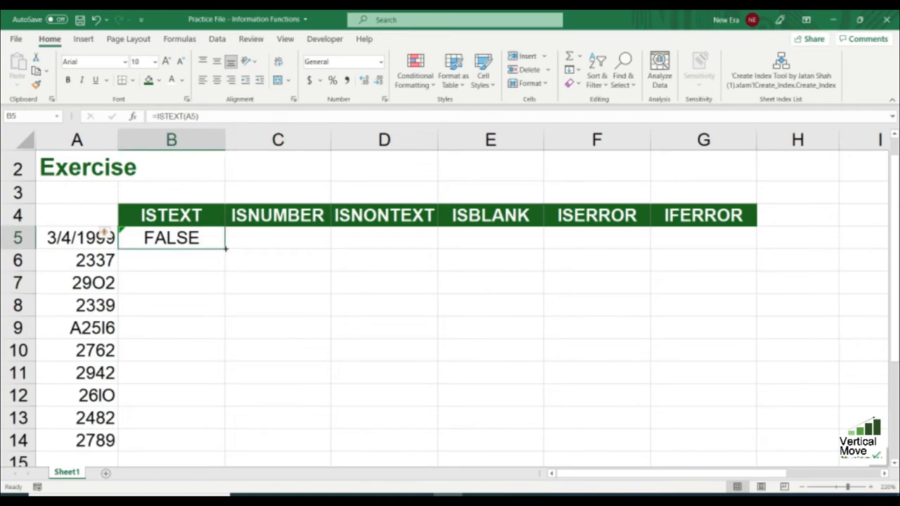
{"action": "double_click", "coordinate": [225, 247]}
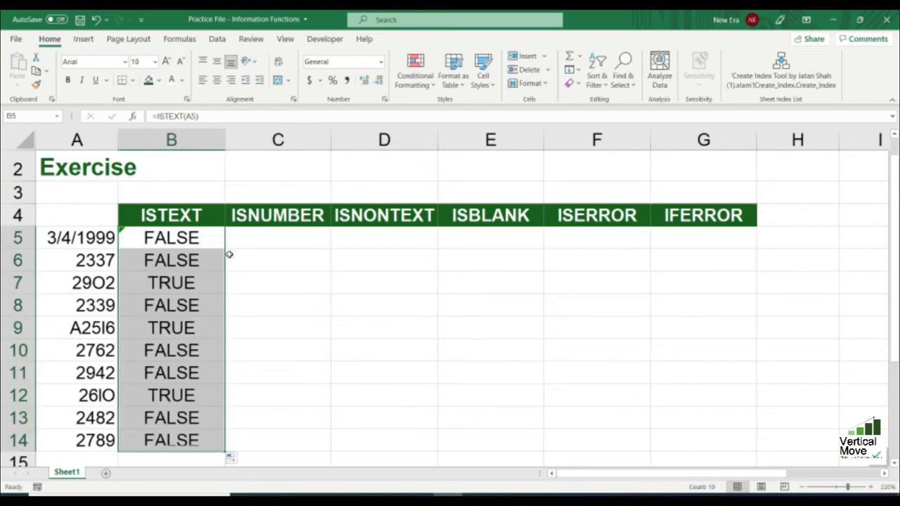
{"action": "left_click", "coordinate": [246, 286]}
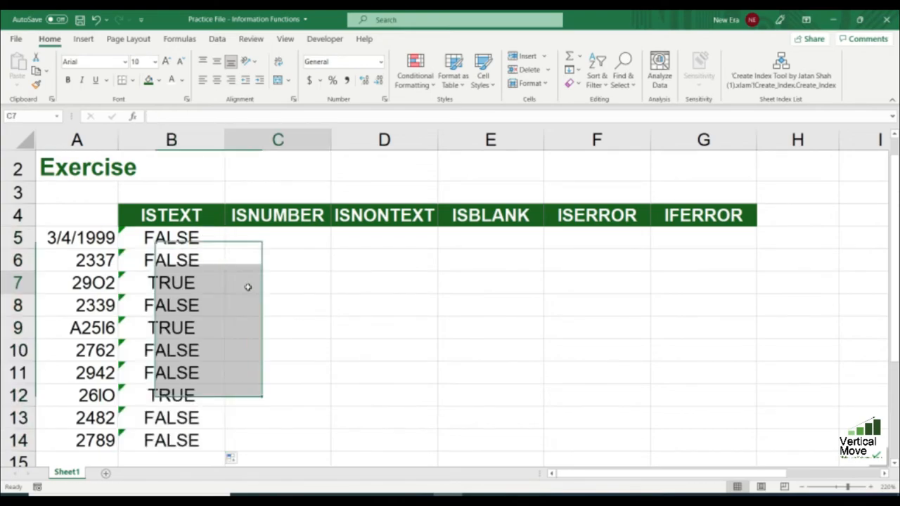
Step: Compare the ISTEXT results in B5:B7 with their source values in column A
{"action": "left_click", "coordinate": [197, 238]}
{"action": "left_click", "coordinate": [196, 260]}
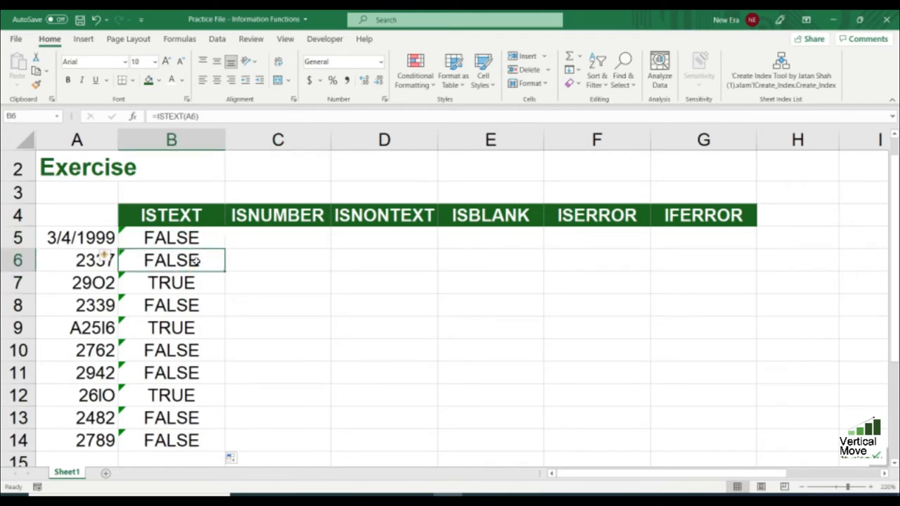
{"action": "left_click", "coordinate": [84, 259]}
{"action": "left_click", "coordinate": [83, 234]}
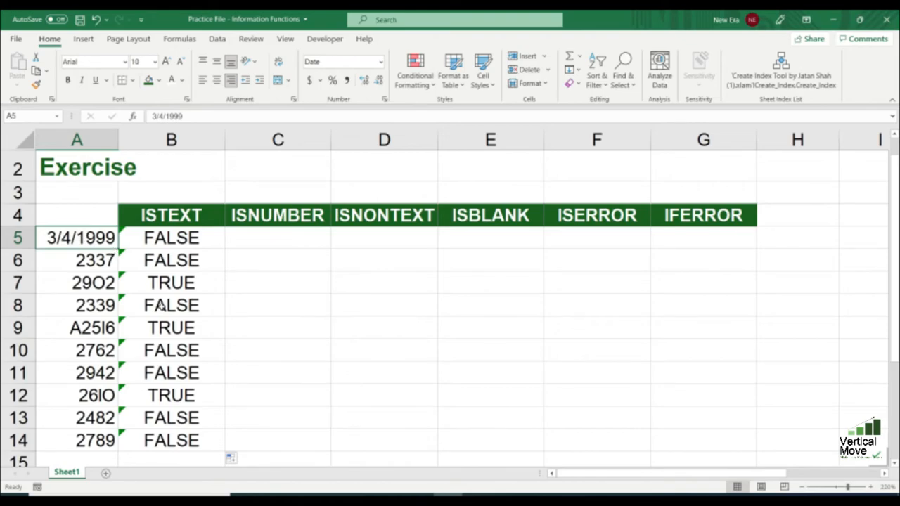
{"action": "left_click", "coordinate": [81, 285]}
{"action": "left_click", "coordinate": [157, 284]}
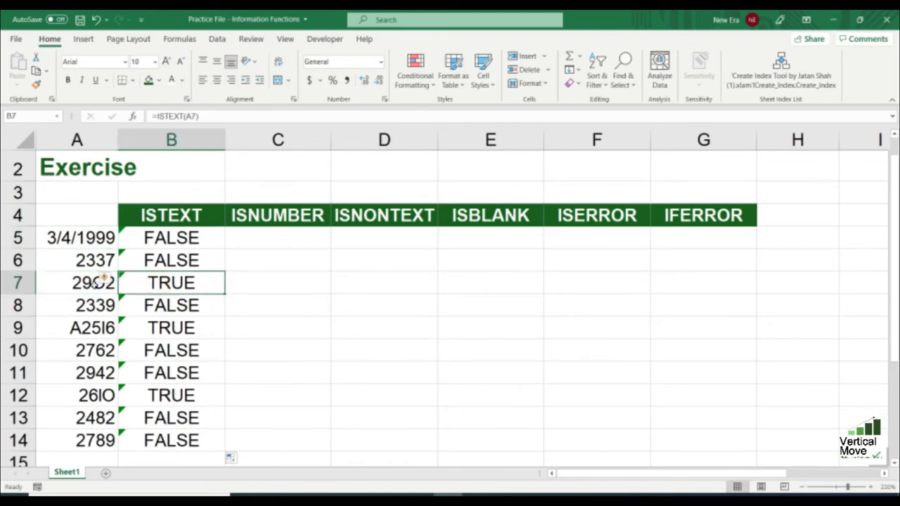
Step: Replace the letter O in A7 with a zero to test the ISTEXT result, and undo the change
{"action": "double_click", "coordinate": [98, 284]}
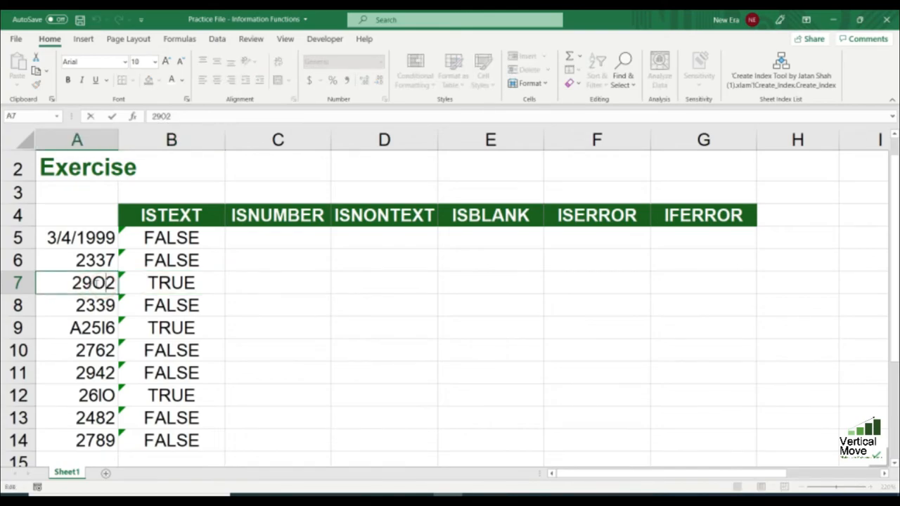
{"action": "left_click_drag", "start_coordinate": [93, 283], "coordinate": [104, 285]}
{"action": "type", "text": "0"}
{"action": "key", "text": "Return"}
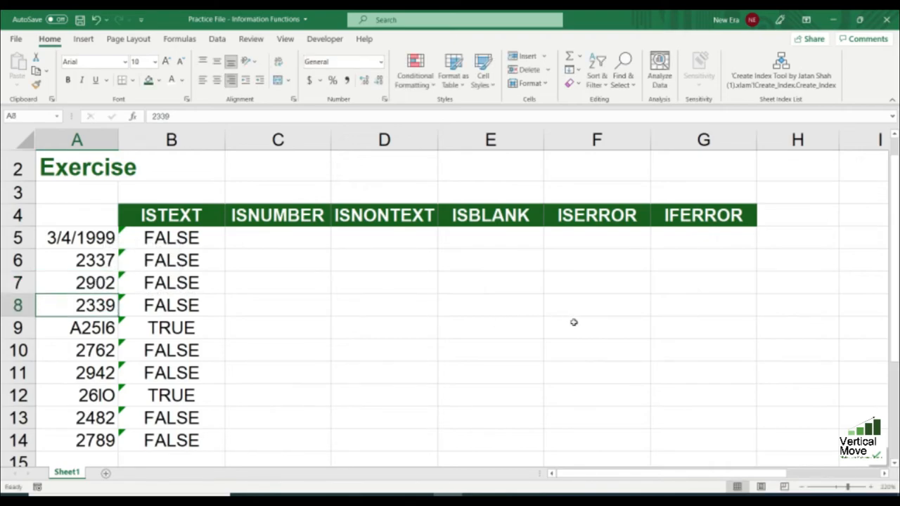
{"action": "key", "text": "ctrl+z"}
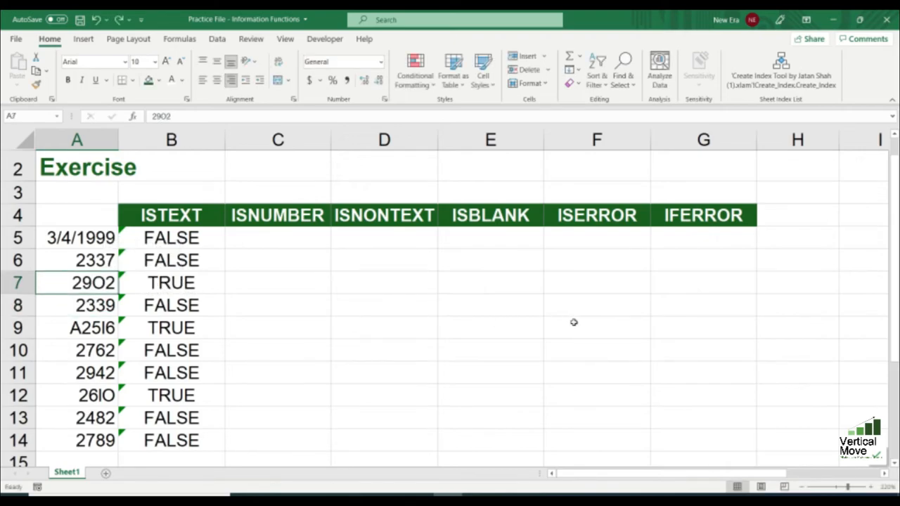
Step: Compare the ISTEXT results in B9 and B12 with their source values, inspecting the letters inside A12
{"action": "left_click", "coordinate": [158, 324]}
{"action": "left_click", "coordinate": [72, 328]}
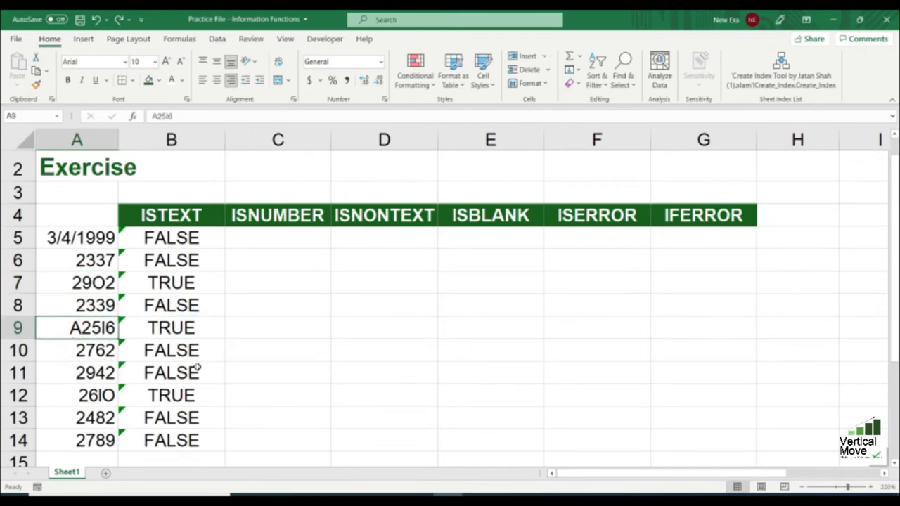
{"action": "left_click", "coordinate": [184, 395]}
{"action": "left_click", "coordinate": [104, 396]}
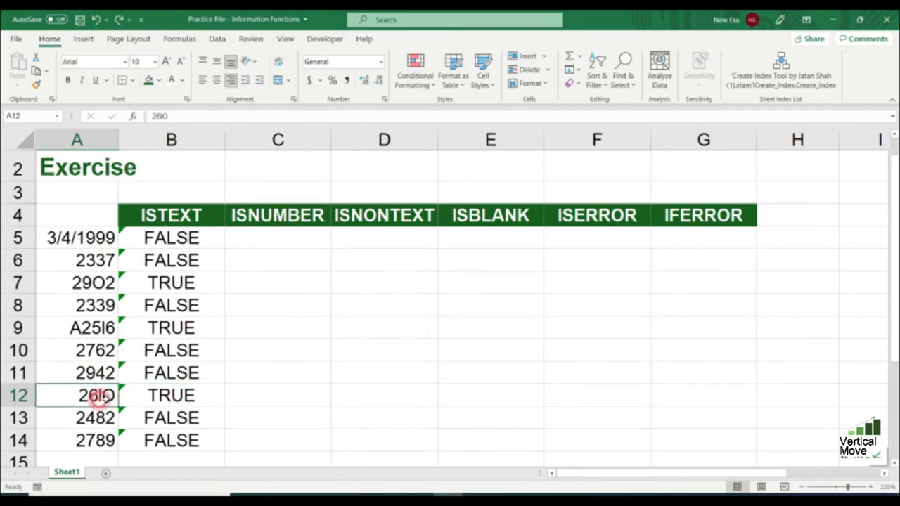
{"action": "double_click", "coordinate": [106, 397]}
{"action": "left_click_drag", "start_coordinate": [59, 395], "coordinate": [75, 395]}
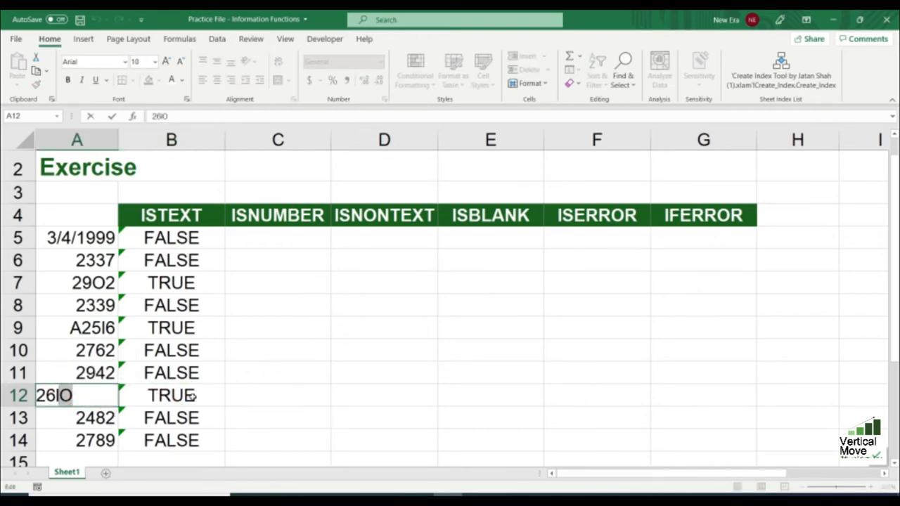
{"action": "key", "text": "Return"}
{"action": "left_click", "coordinate": [166, 283]}
{"action": "left_click", "coordinate": [180, 241]}
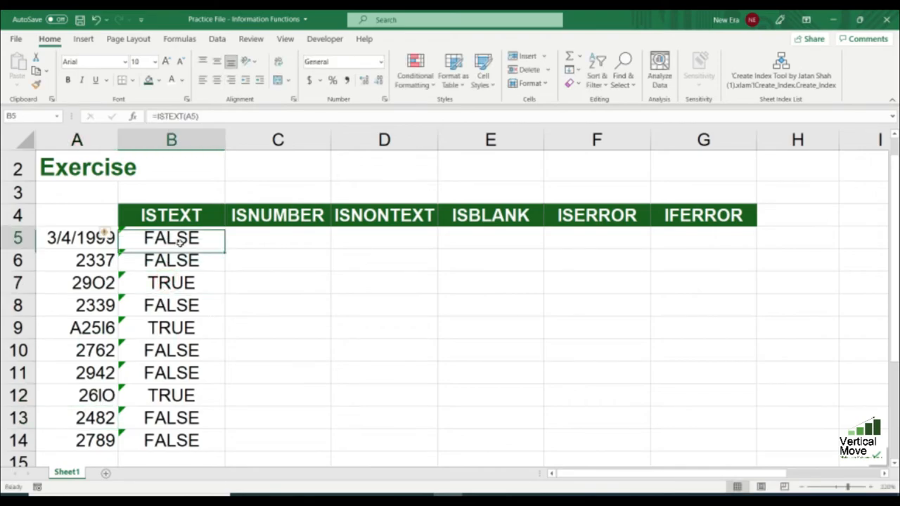
Step: Enter =ISNUMBER(A5) in C5 and fill it down through C14
{"action": "left_click", "coordinate": [285, 239]}
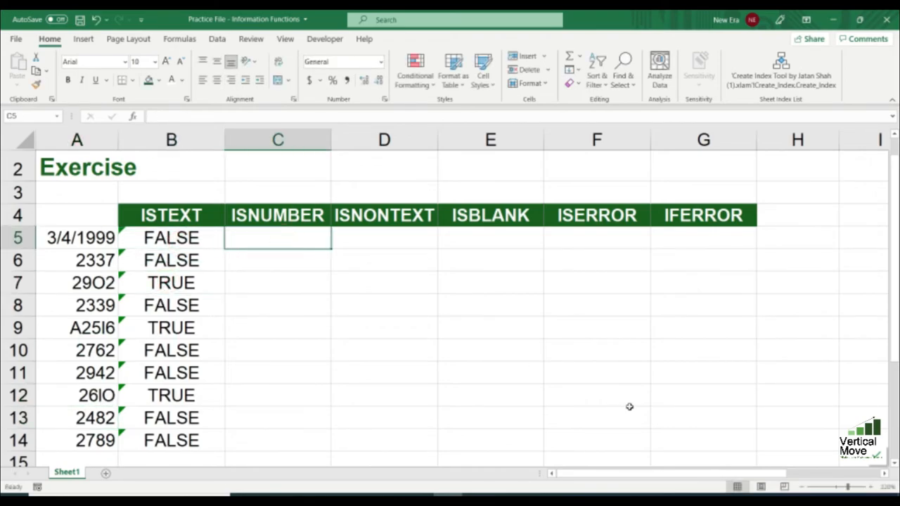
{"action": "type", "text": "=is"}
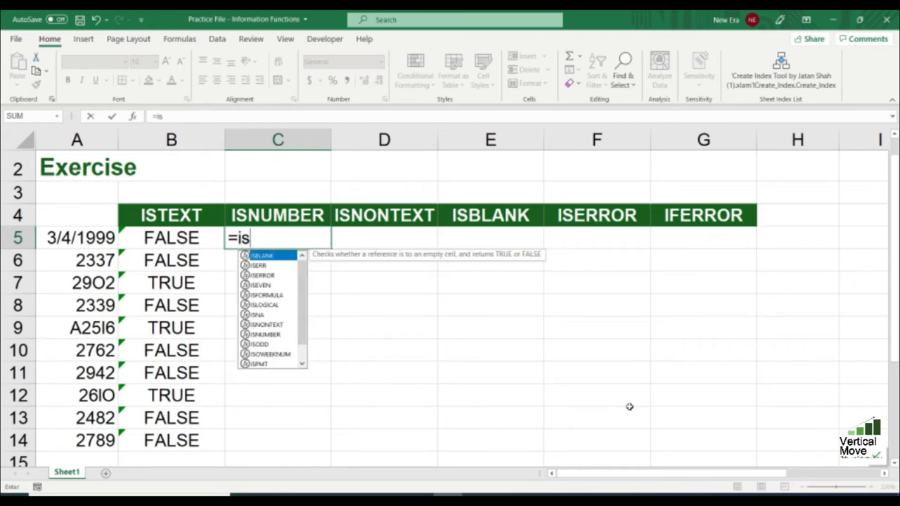
{"action": "type", "text": "number("}
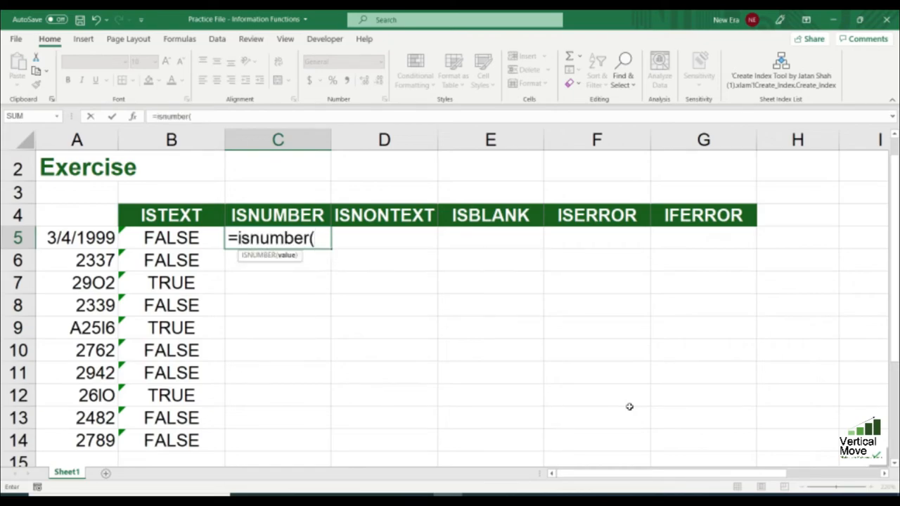
{"action": "key", "text": "Left"}
{"action": "key", "text": "Left"}
{"action": "key", "text": "Return"}
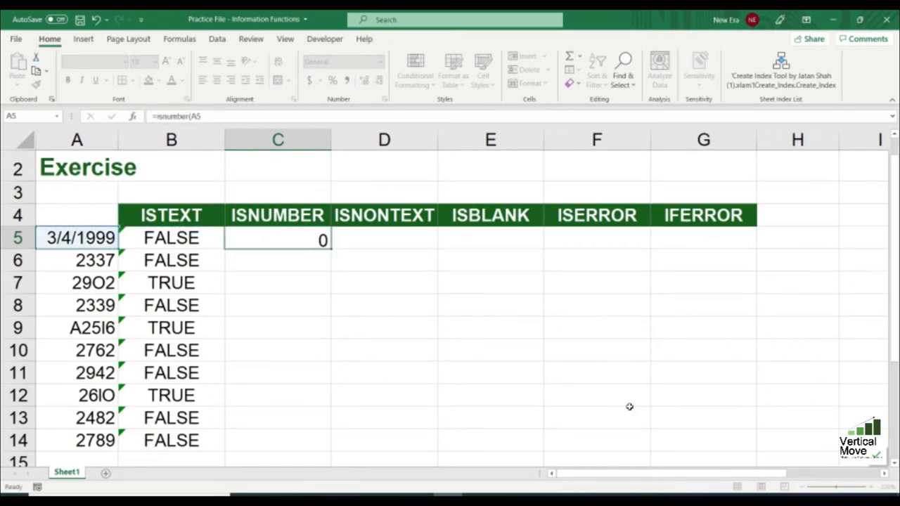
{"action": "left_click", "coordinate": [293, 237]}
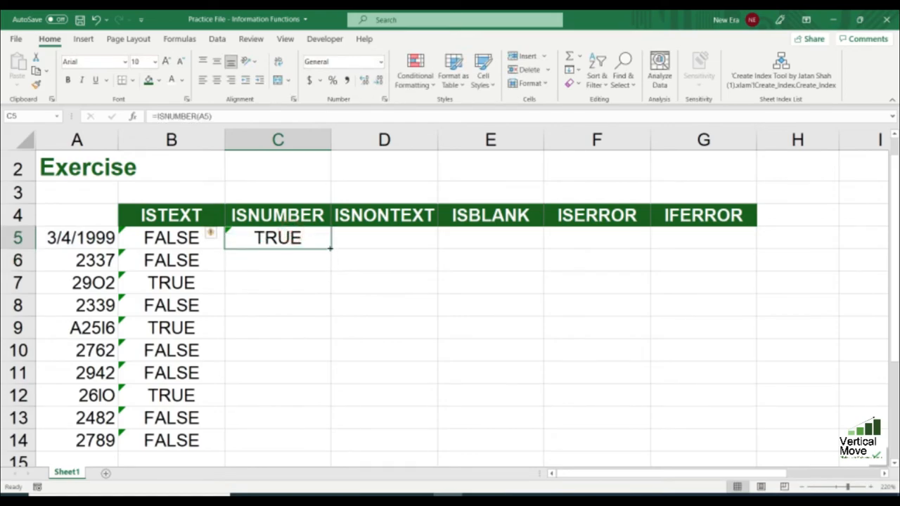
{"action": "double_click", "coordinate": [331, 247]}
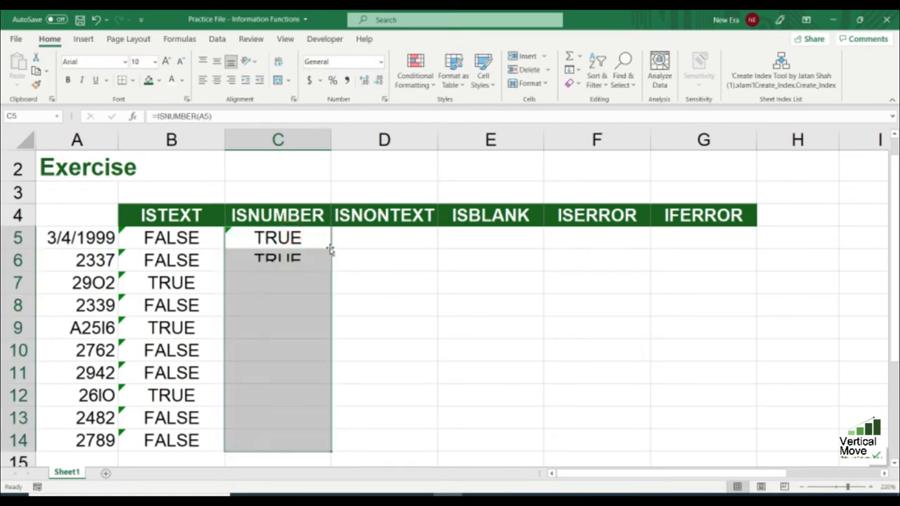
Step: Compare the ISTEXT and ISNUMBER results side by side in rows 5 to 8
{"action": "left_click", "coordinate": [179, 239]}
{"action": "left_click", "coordinate": [273, 251]}
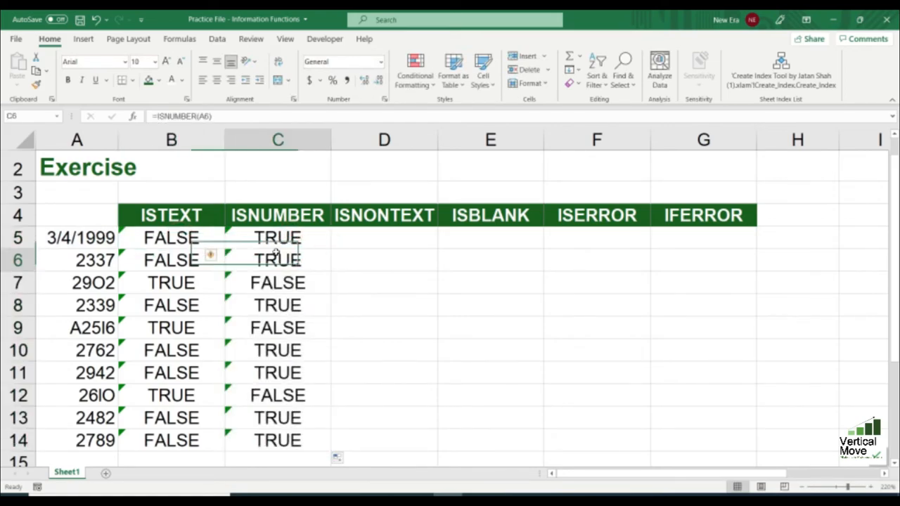
{"action": "left_click", "coordinate": [198, 279]}
{"action": "left_click", "coordinate": [259, 281]}
{"action": "left_click", "coordinate": [204, 302]}
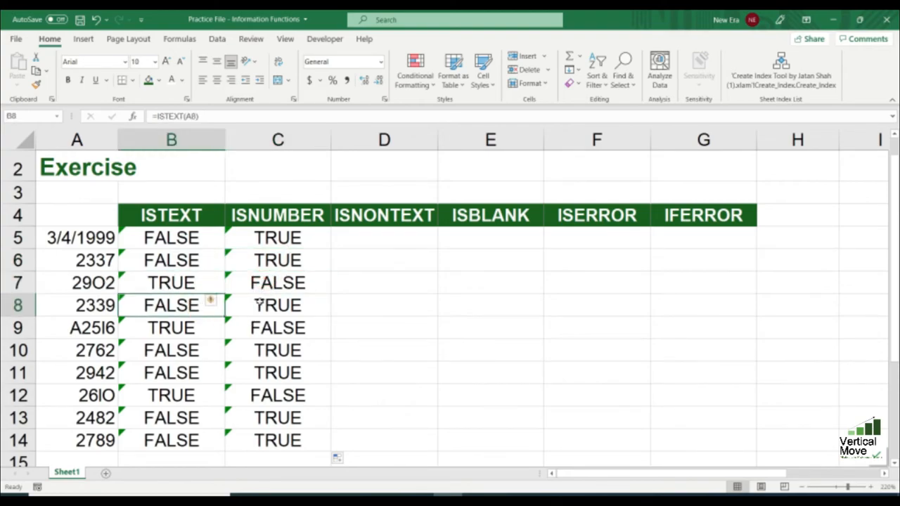
{"action": "left_click", "coordinate": [260, 304]}
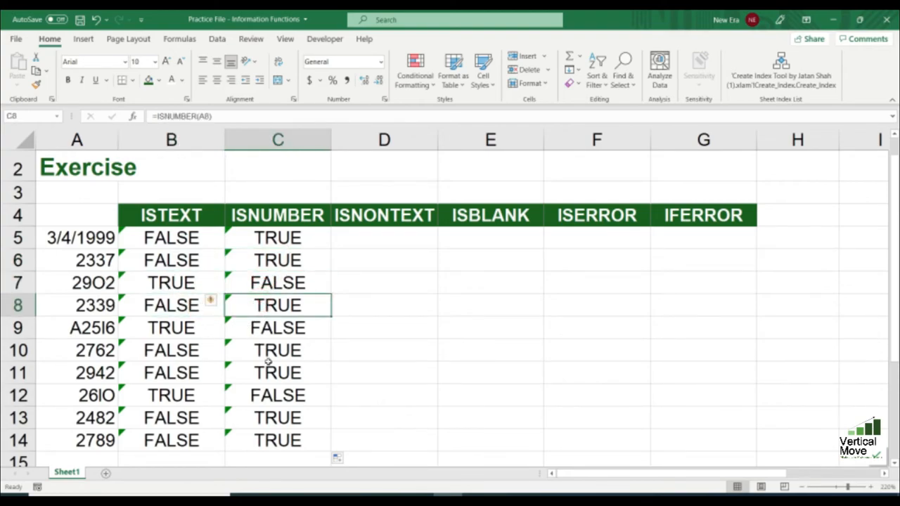
{"action": "left_click", "coordinate": [278, 239]}
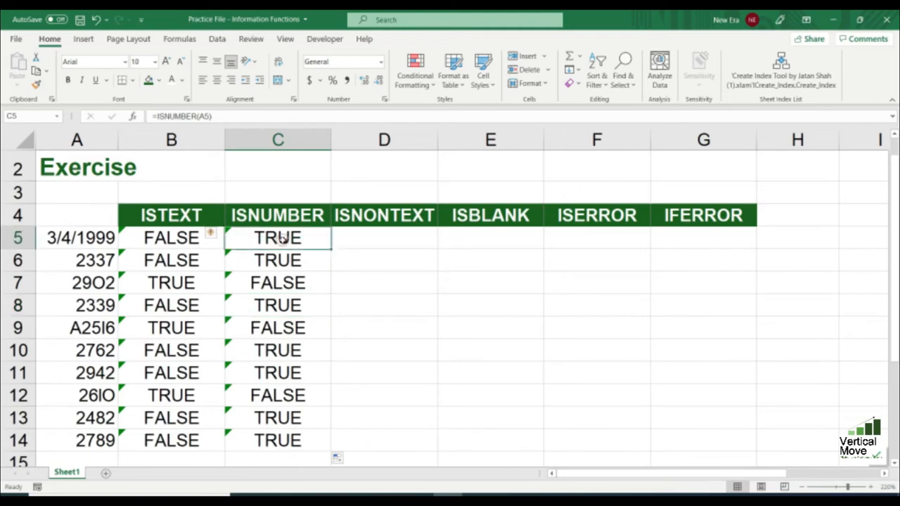
Step: Enter =ISNONTEXT(A5) in D5 to test the first exercise value
{"action": "left_click", "coordinate": [390, 242]}
{"action": "type", "text": "="}
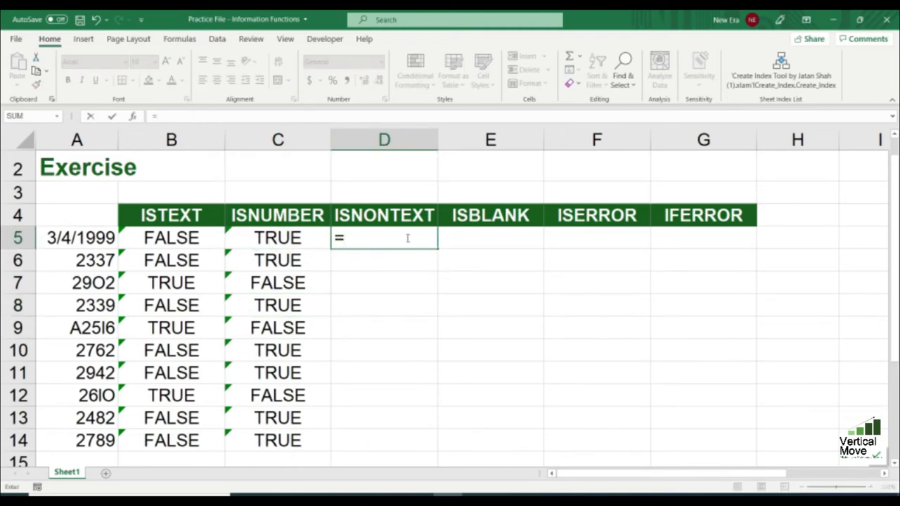
{"action": "type", "text": "isnontext("}
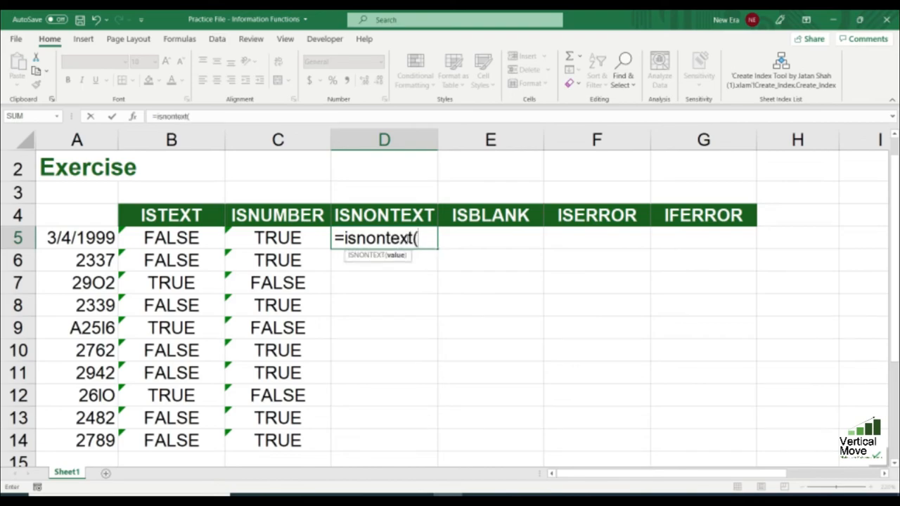
{"action": "left_click", "coordinate": [277, 237]}
{"action": "left_click", "coordinate": [81, 238]}
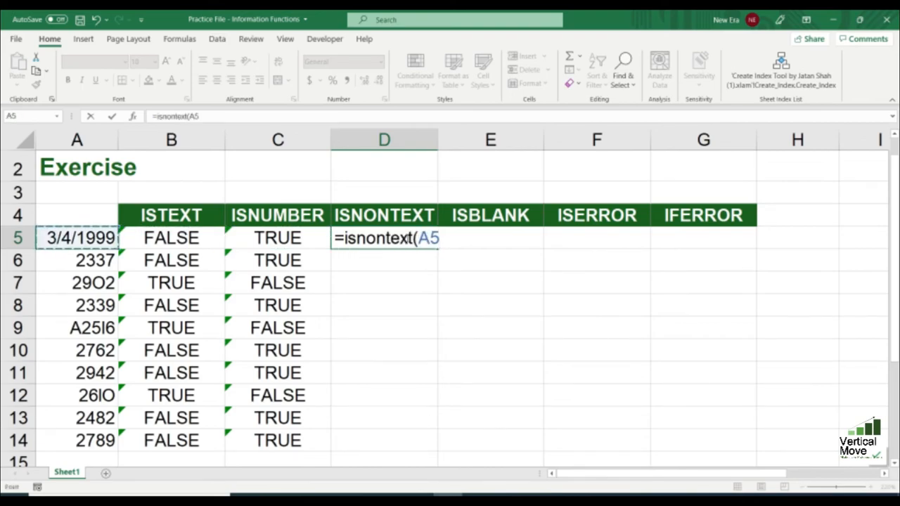
{"action": "key", "text": "Return"}
Step: Copy the ISNONTEXT formula from D5 down through D14
{"action": "left_click", "coordinate": [406, 238]}
{"action": "key", "text": "ctrl+c"}
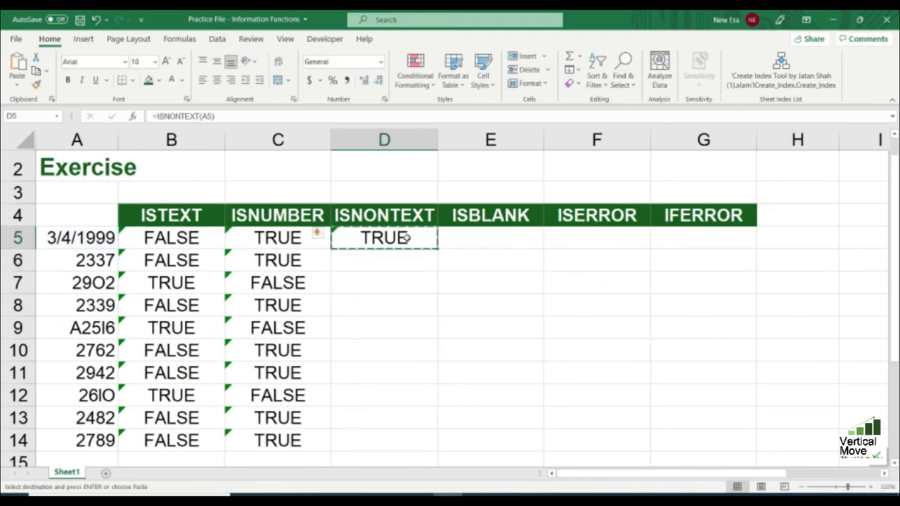
{"action": "key", "text": "shift+Down"}
{"action": "key", "text": "shift+Down"}
{"action": "key", "text": "shift+Down"}
{"action": "key", "text": "shift+Down"}
{"action": "key", "text": "shift+Down"}
{"action": "key", "text": "shift+Down"}
{"action": "key", "text": "shift+Down"}
{"action": "key", "text": "shift+Down"}
{"action": "key", "text": "shift+Down"}
{"action": "key", "text": "ctrl+v"}
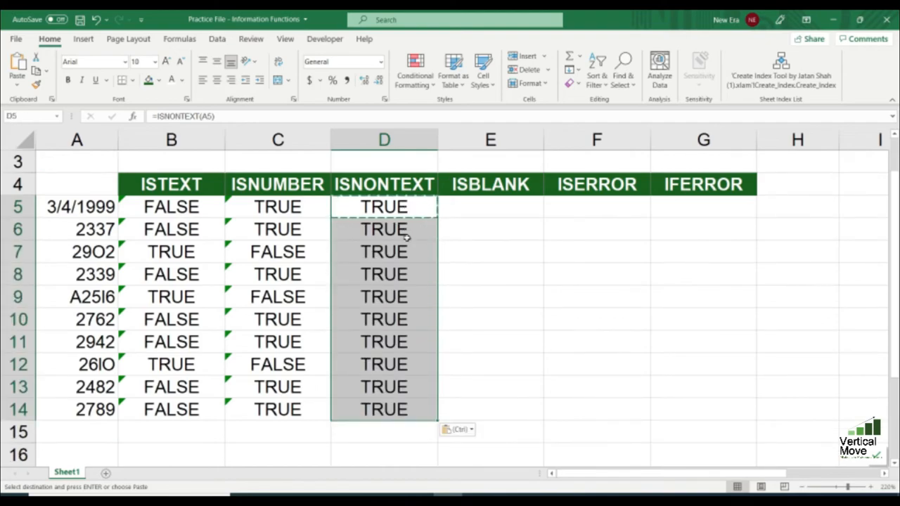
Step: Compare the ISNONTEXT results with the ISNUMBER results in rows 5 to 7, and clear the copy selection
{"action": "left_click", "coordinate": [406, 237]}
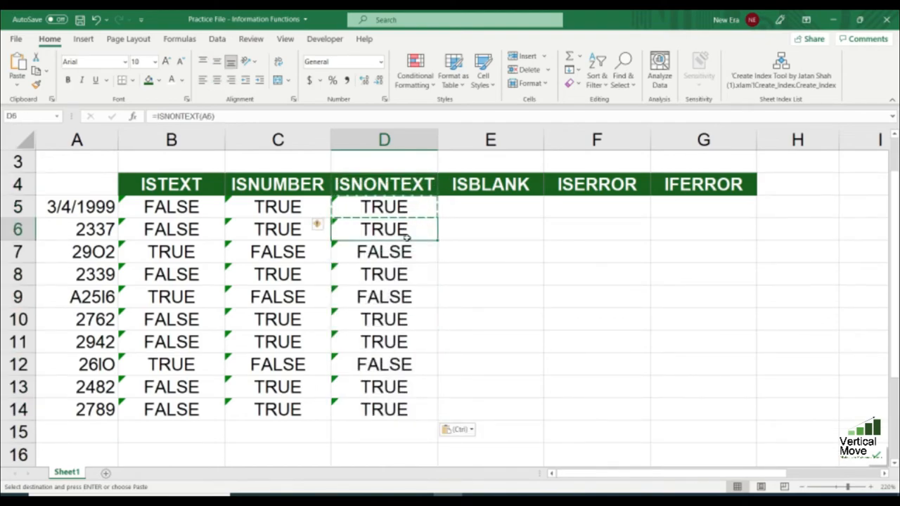
{"action": "key", "text": "Left"}
{"action": "key", "text": "Up"}
{"action": "key", "text": "Down"}
{"action": "key", "text": "Down"}
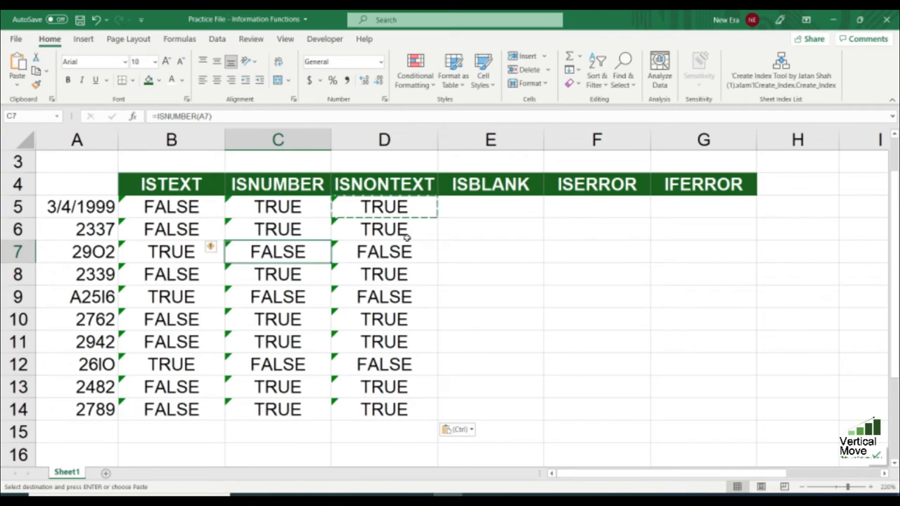
{"action": "key", "text": "Up"}
{"action": "key", "text": "Escape"}
Step: Enter =ISBLANK(A5) in E5 to test the first exercise value
{"action": "key", "text": "Right"}
{"action": "key", "text": "Right"}
{"action": "key", "text": "Up"}
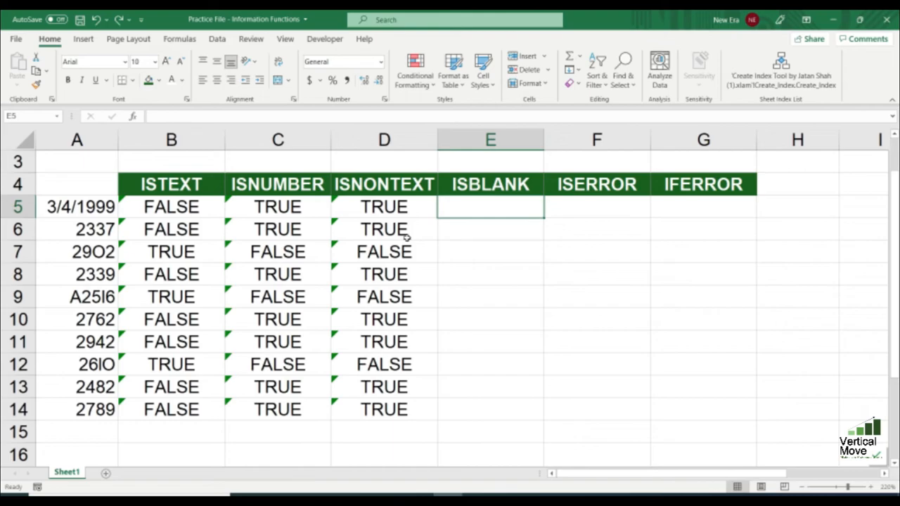
{"action": "type", "text": "=isblank("}
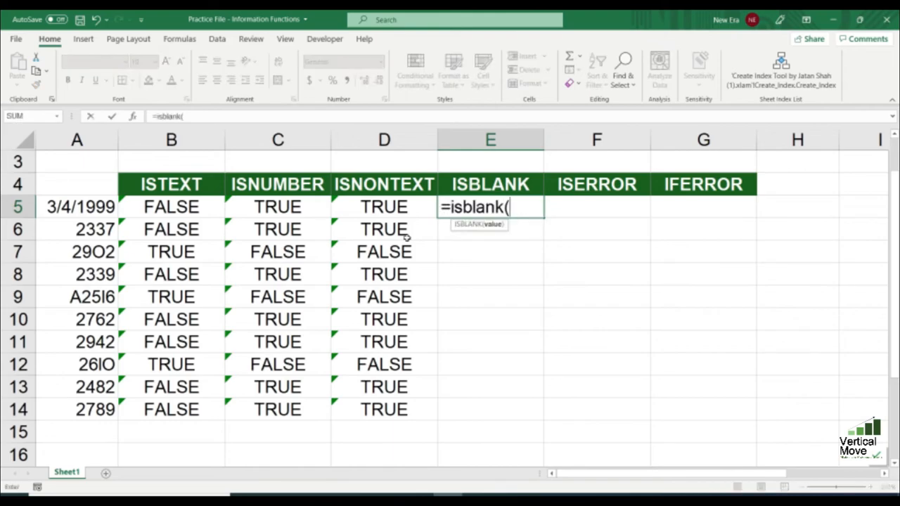
{"action": "key", "text": "Left"}
{"action": "key", "text": "Left"}
{"action": "key", "text": "Left"}
{"action": "key", "text": "Left"}
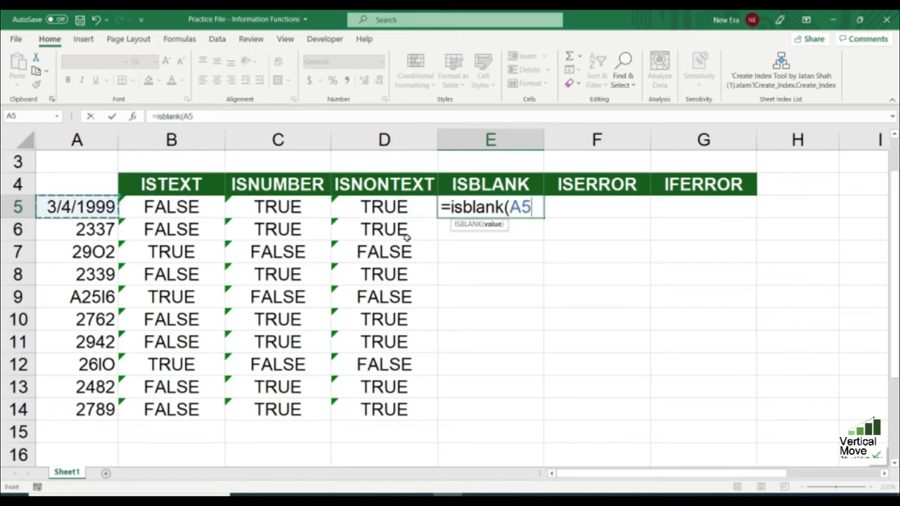
{"action": "key", "text": "Return"}
Step: Copy the ISBLANK formula from E5 down through E15, one row past the data
{"action": "key", "text": "Up"}
{"action": "key", "text": "ctrl+c"}
{"action": "key", "text": "shift+Down"}
{"action": "key", "text": "shift+Down"}
{"action": "key", "text": "shift+Down"}
{"action": "key", "text": "shift+Down"}
{"action": "key", "text": "shift+Down"}
{"action": "key", "text": "shift+Down"}
{"action": "key", "text": "shift+Down"}
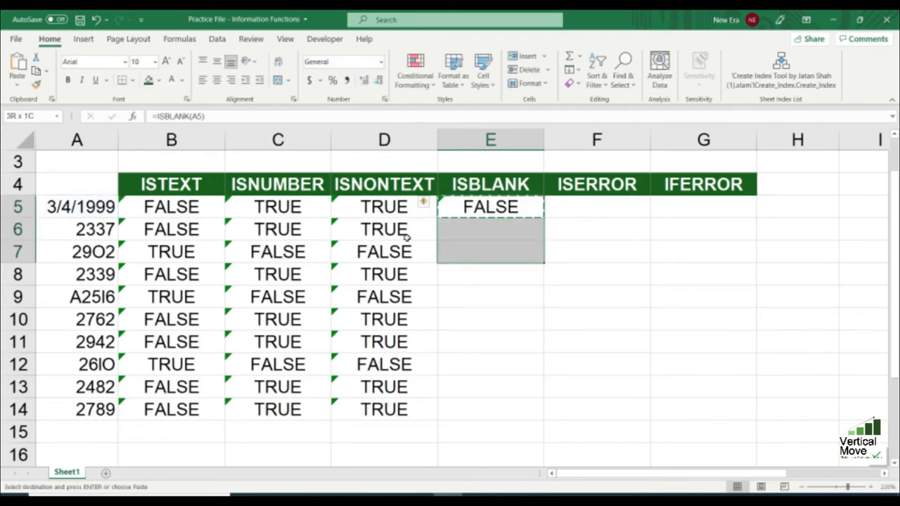
{"action": "key", "text": "shift+Down"}
{"action": "key", "text": "shift+Down"}
{"action": "key", "text": "shift+Down"}
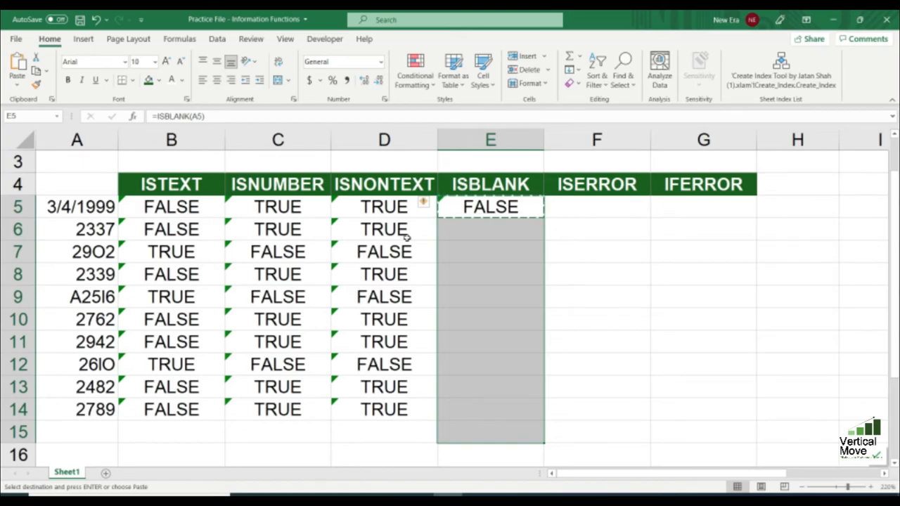
{"action": "key", "text": "ctrl+v"}
Step: Check the ISBLANK result in E15 against its source cell A15
{"action": "key", "text": "Down"}
{"action": "key", "text": "Down"}
{"action": "key", "text": "Down"}
{"action": "key", "text": "Down"}
{"action": "key", "text": "Down"}
{"action": "key", "text": "Down"}
{"action": "key", "text": "Down"}
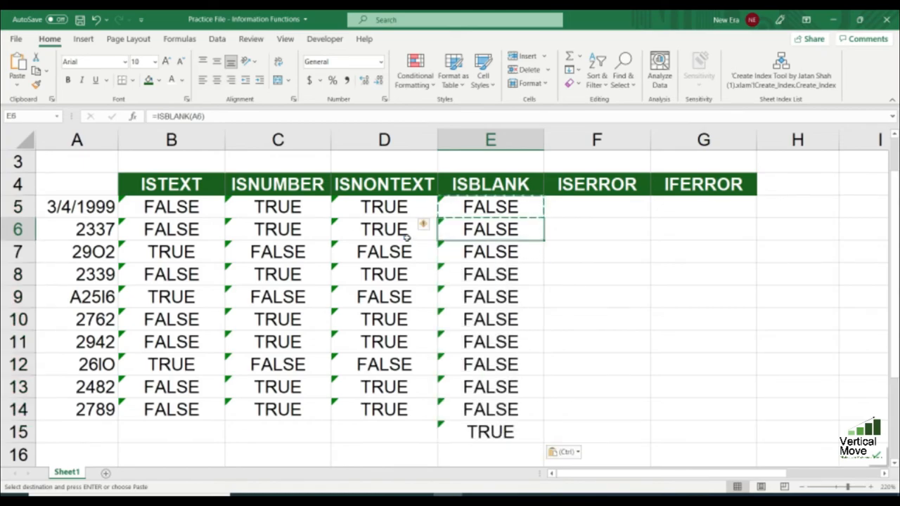
{"action": "key", "text": "Down"}
{"action": "key", "text": "Down"}
{"action": "key", "text": "Down"}
{"action": "key", "text": "Left"}
{"action": "key", "text": "Left"}
{"action": "key", "text": "Left"}
{"action": "key", "text": "Left"}
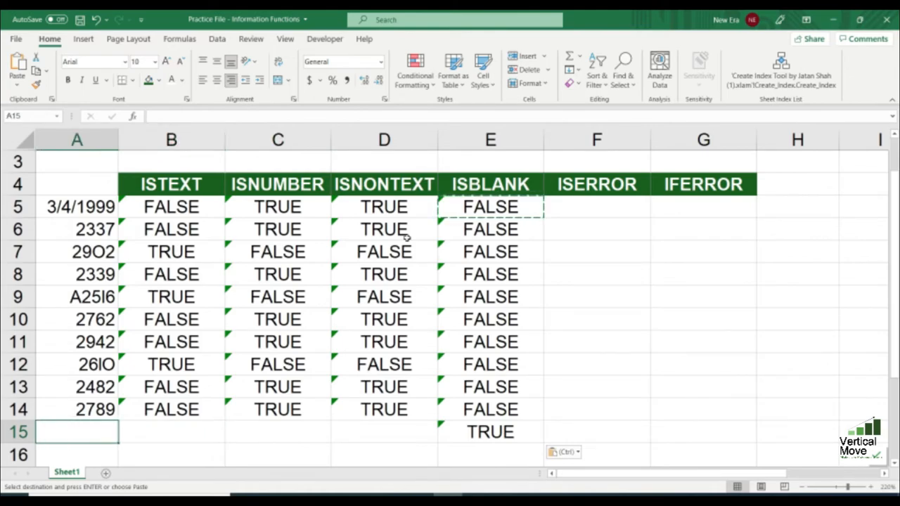
Step: Replace the value in A6 with a space to test how the information functions treat it
{"action": "key", "text": "Up"}
{"action": "key", "text": "Up"}
{"action": "key", "text": "Up"}
{"action": "key", "text": "Up"}
{"action": "key", "text": "Up"}
{"action": "key", "text": "Up"}
{"action": "key", "text": "Up"}
{"action": "key", "text": "Up"}
{"action": "key", "text": "Up"}
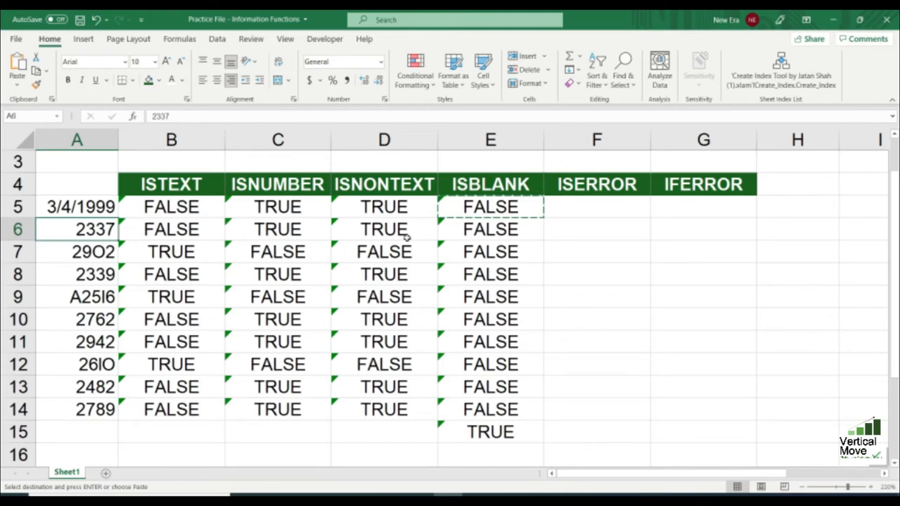
{"action": "key", "text": "Return"}
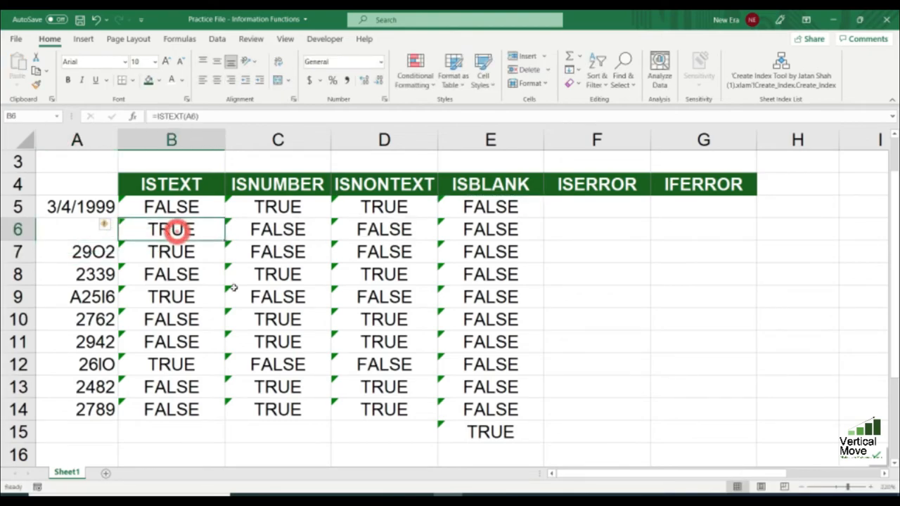
Step: Compare the ISTEXT, ISNUMBER and ISBLANK results in row 6 with the space entered in A6
{"action": "left_click", "coordinate": [67, 232]}
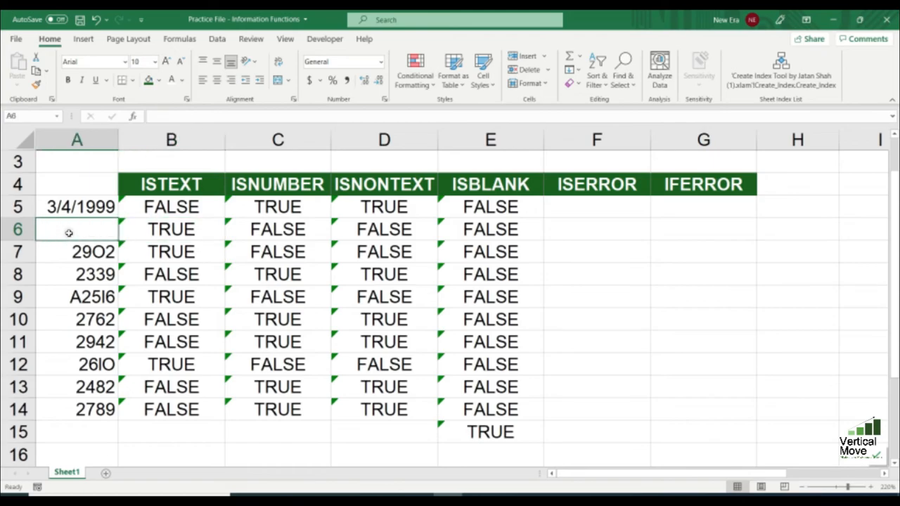
{"action": "left_click", "coordinate": [155, 229]}
{"action": "left_click", "coordinate": [290, 228]}
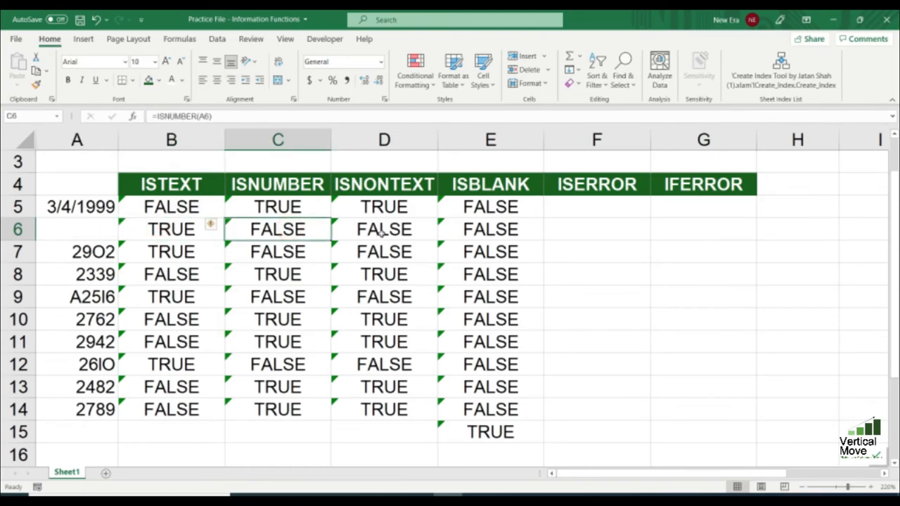
{"action": "left_click", "coordinate": [495, 232]}
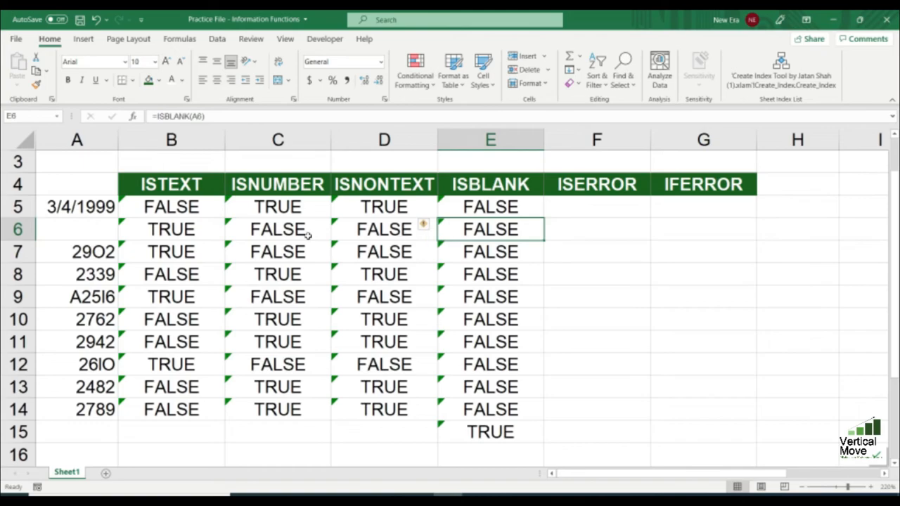
Step: Clear the contents of A6 so the cell is truly empty
{"action": "left_click", "coordinate": [91, 224]}
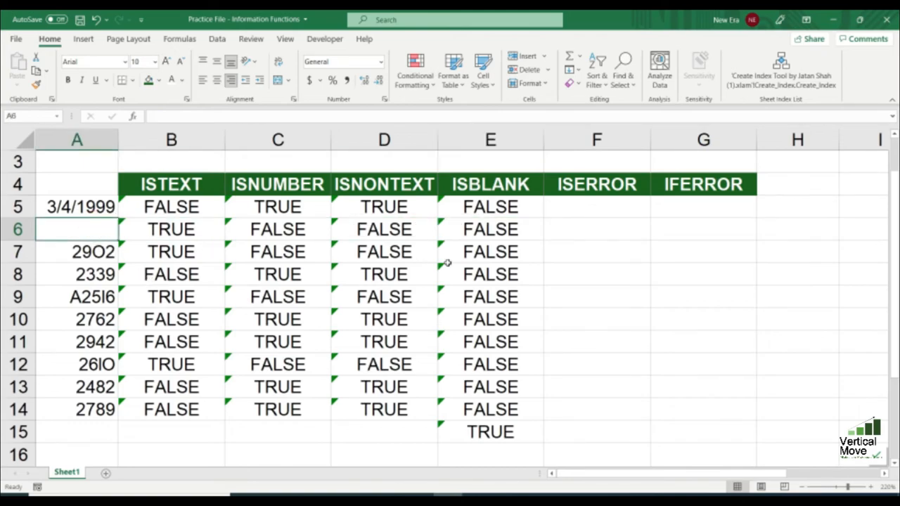
{"action": "key", "text": "BackSpace"}
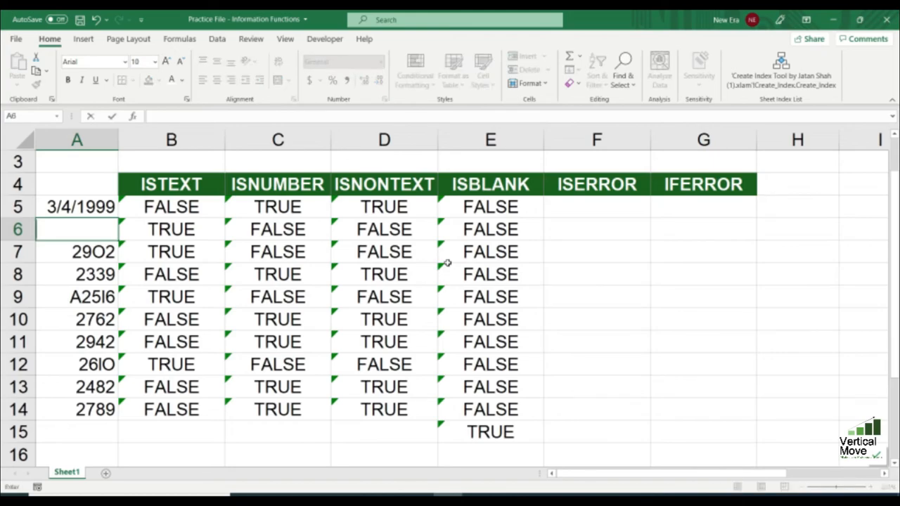
{"action": "key", "text": "Return"}
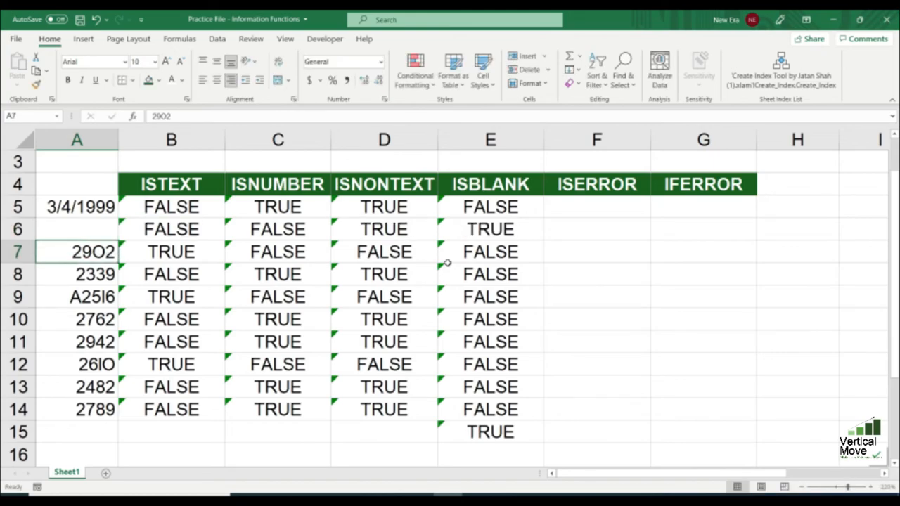
Step: Review the ISNONTEXT, ISBLANK and ISNUMBER results in row 6 for the empty cell A6
{"action": "left_click_drag", "start_coordinate": [379, 228], "coordinate": [482, 230]}
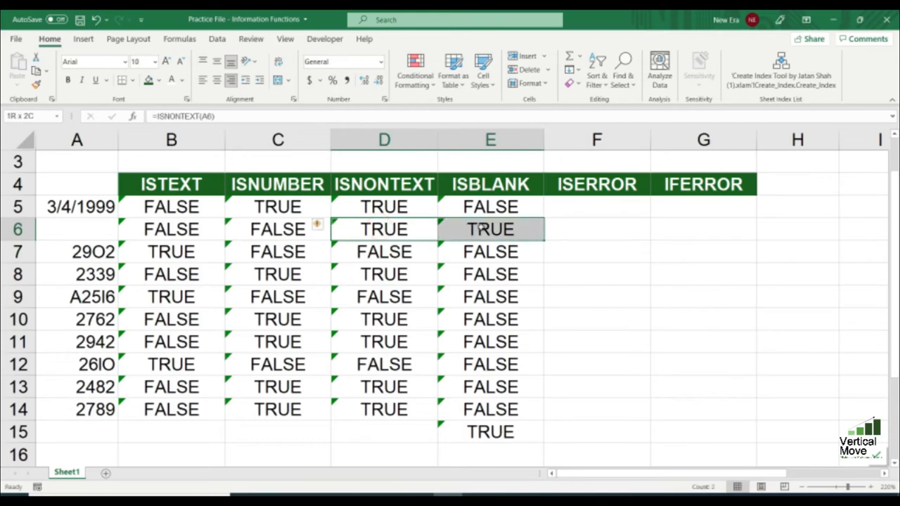
{"action": "left_click", "coordinate": [371, 186]}
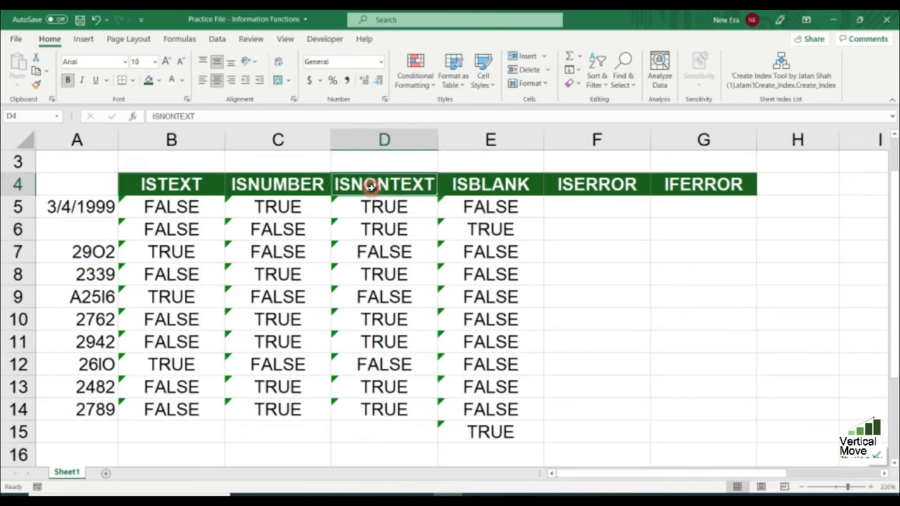
{"action": "left_click", "coordinate": [492, 229]}
{"action": "left_click", "coordinate": [270, 227]}
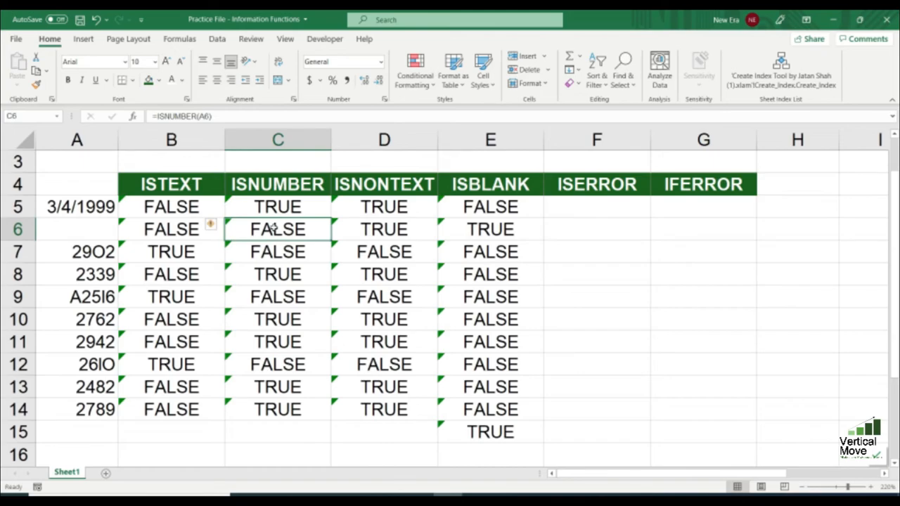
Step: Enter the formula =ISERROR(E5) in cell F5 to test the ISBLANK result for an error
{"action": "left_click", "coordinate": [196, 229]}
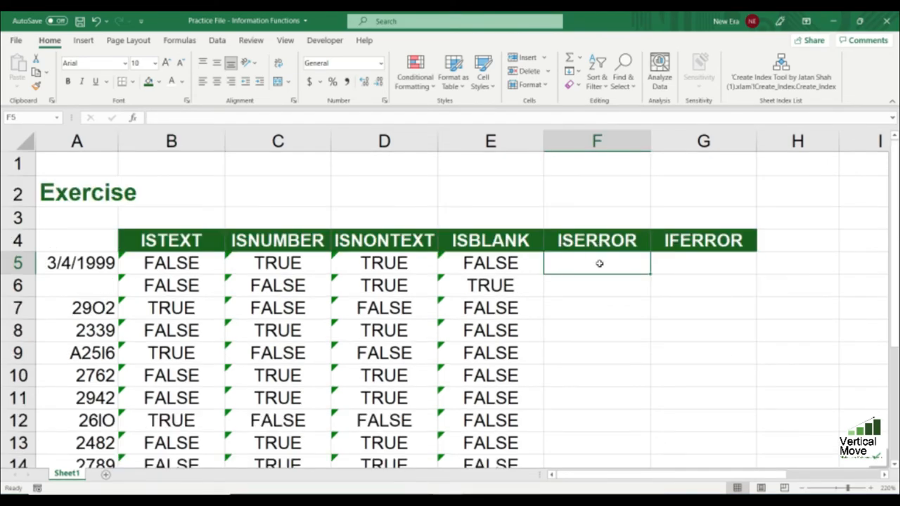
{"action": "type", "text": "=ise"}
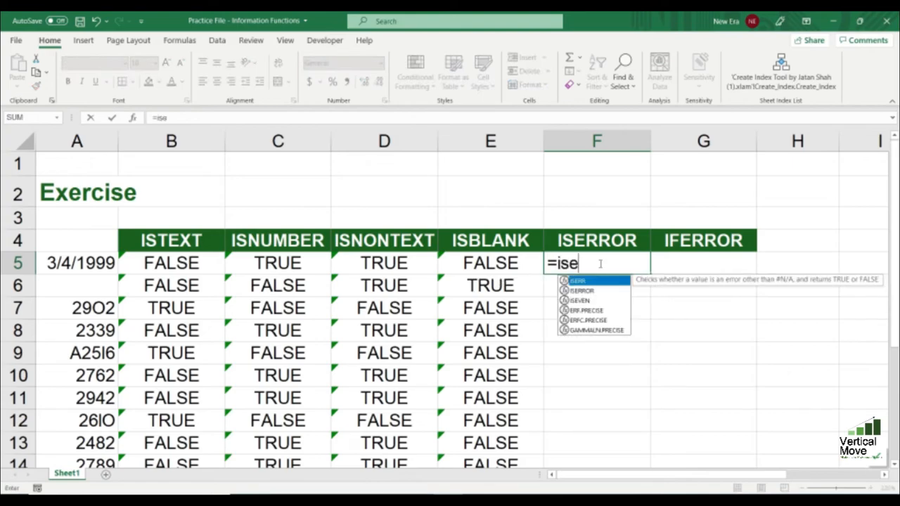
{"action": "type", "text": "rro"}
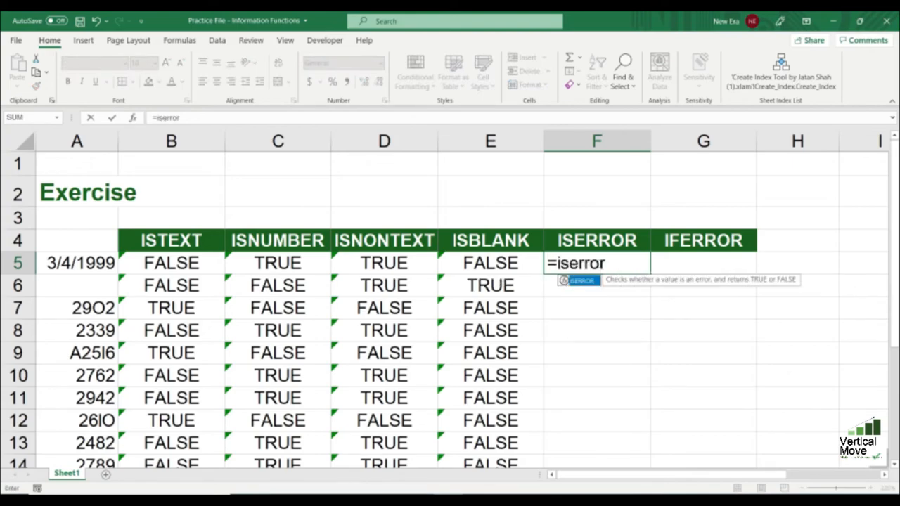
{"action": "type", "text": "r"}
{"action": "key", "text": "Tab"}
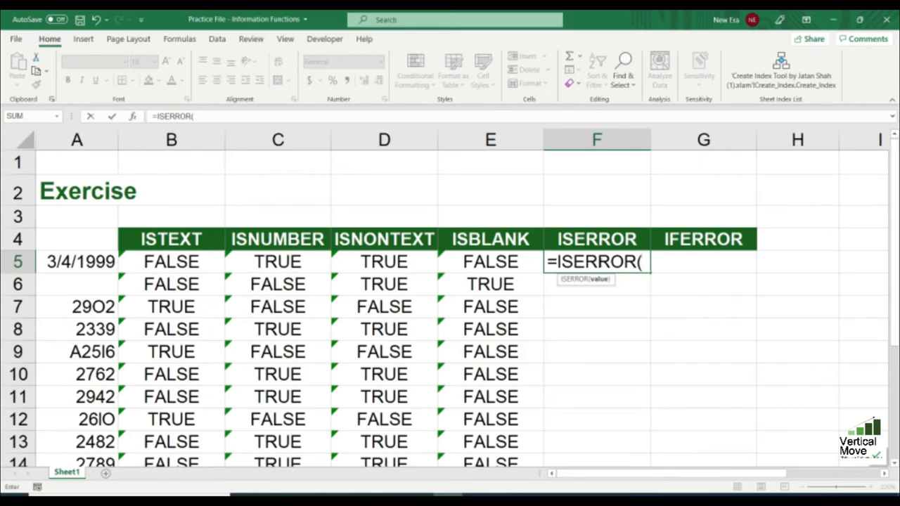
{"action": "key", "text": "Left"}
{"action": "key", "text": "Left"}
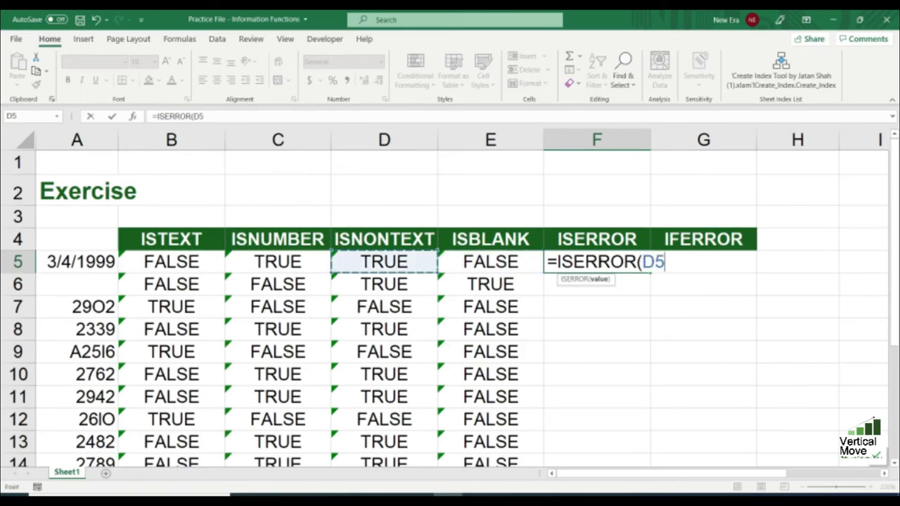
{"action": "key", "text": "Right"}
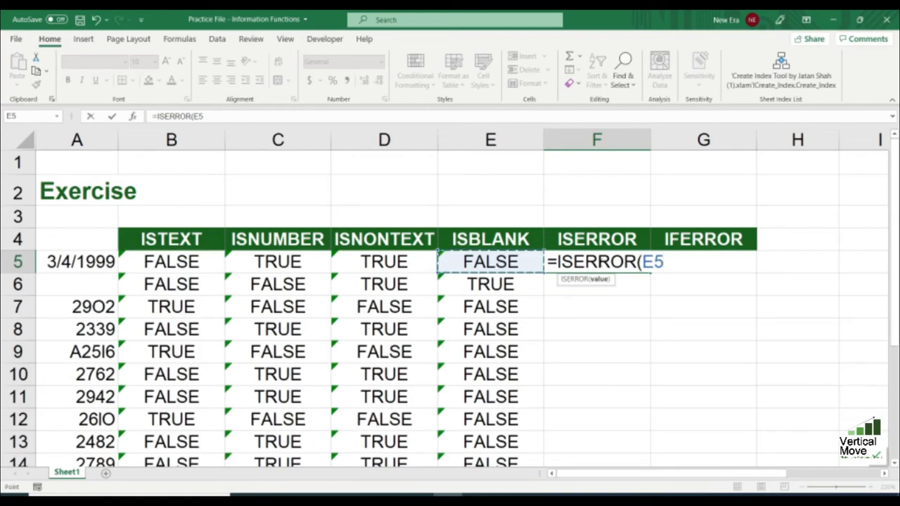
{"action": "type", "text": ")"}
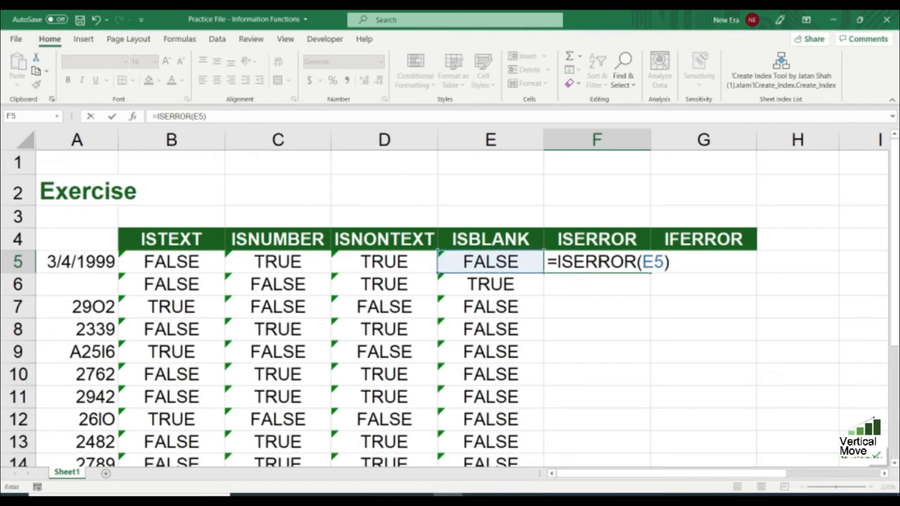
{"action": "key", "text": "ctrl+Return"}
Step: Copy the ISERROR formula from F5 into the range F6:F15
{"action": "key", "text": "ctrl+c"}
{"action": "key", "text": "Down"}
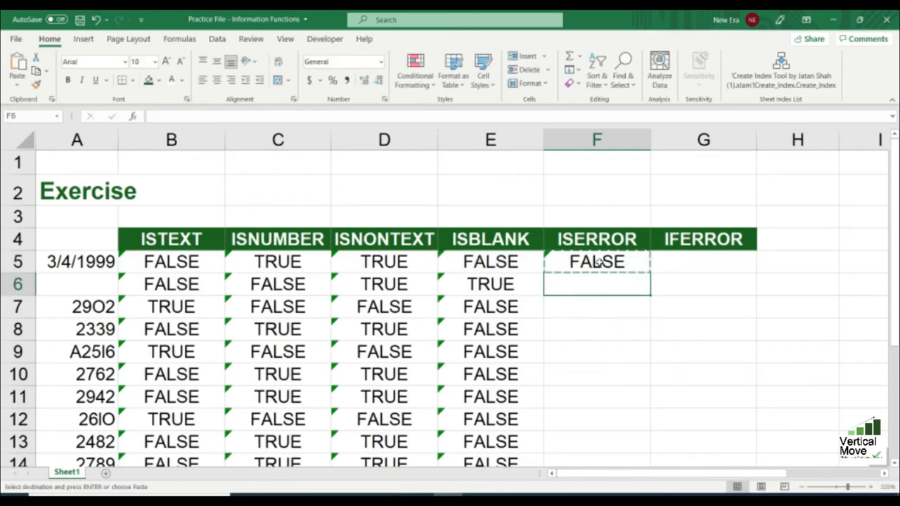
{"action": "key", "text": "shift+Down"}
{"action": "key", "text": "shift+Down"}
{"action": "key", "text": "shift+Down"}
{"action": "key", "text": "shift+Down"}
{"action": "key", "text": "shift+Down"}
{"action": "key", "text": "shift+Down"}
{"action": "key", "text": "shift+Down"}
{"action": "key", "text": "shift+Down"}
{"action": "key", "text": "shift+Down"}
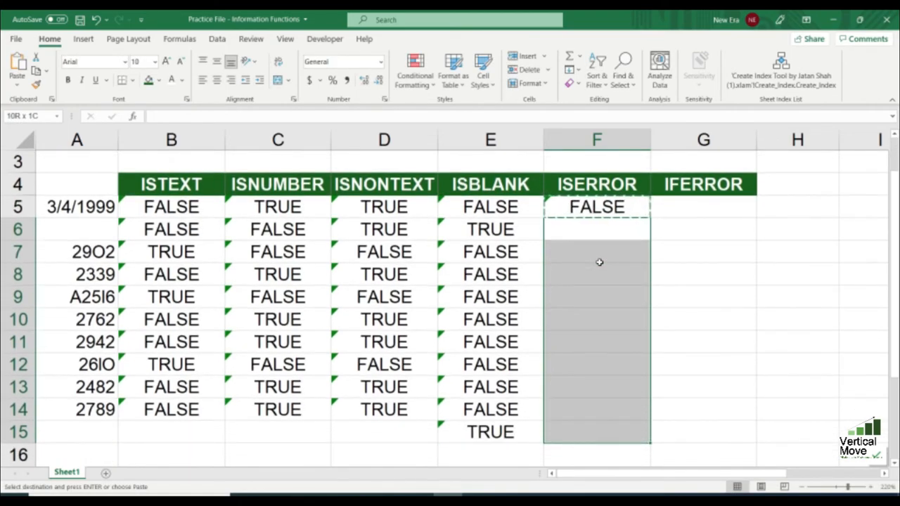
{"action": "key", "text": "ctrl+v"}
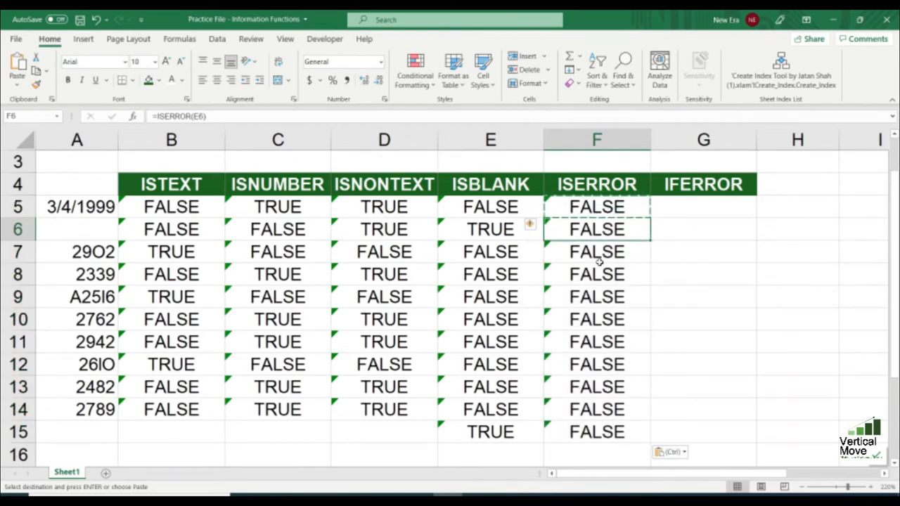
Step: Misspell the function name in E5 as =ISBLAN(A5) to deliberately produce an error for ISERROR to test
{"action": "key", "text": "Up"}
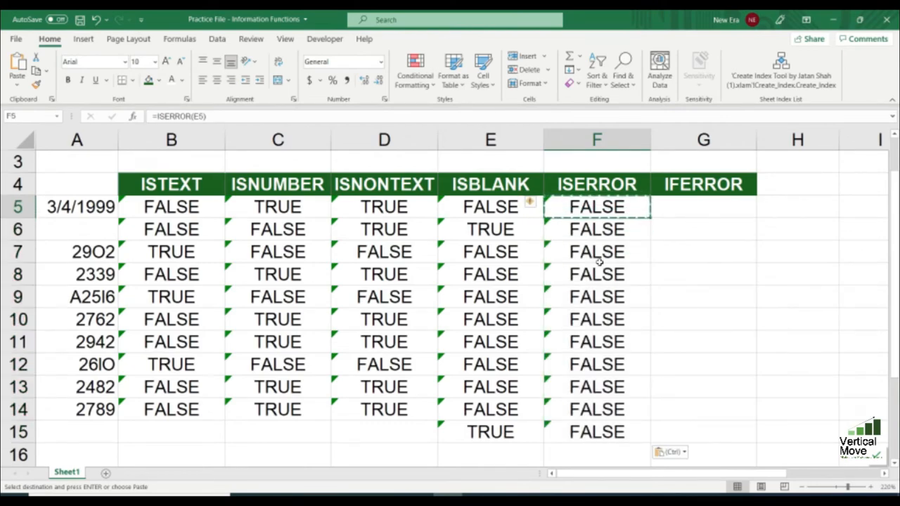
{"action": "key", "text": "Left"}
{"action": "key", "text": "F2"}
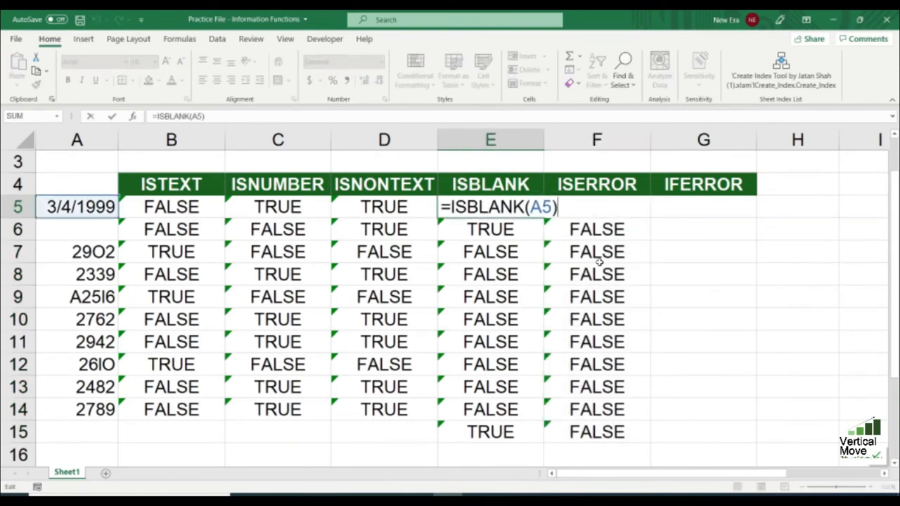
{"action": "key", "text": "Left"}
{"action": "key", "text": "Left"}
{"action": "key", "text": "Left"}
{"action": "key", "text": "Left"}
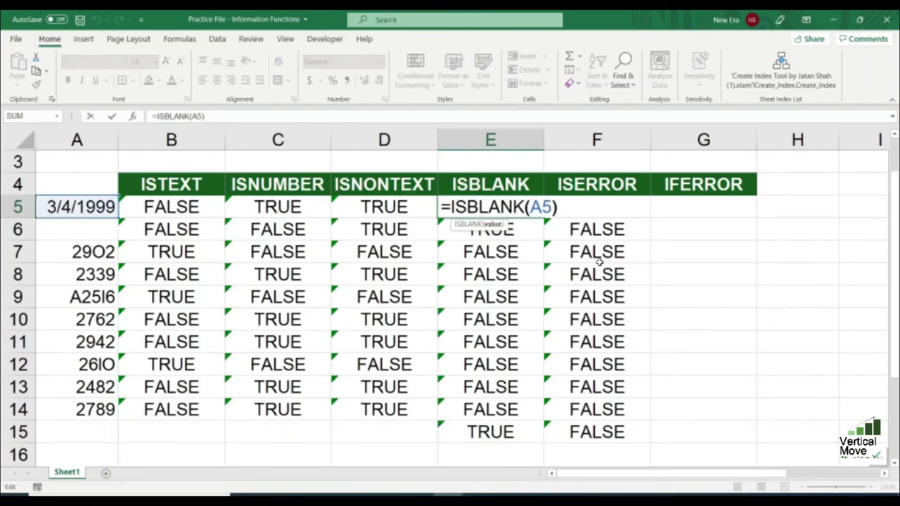
{"action": "key", "text": "BackSpace"}
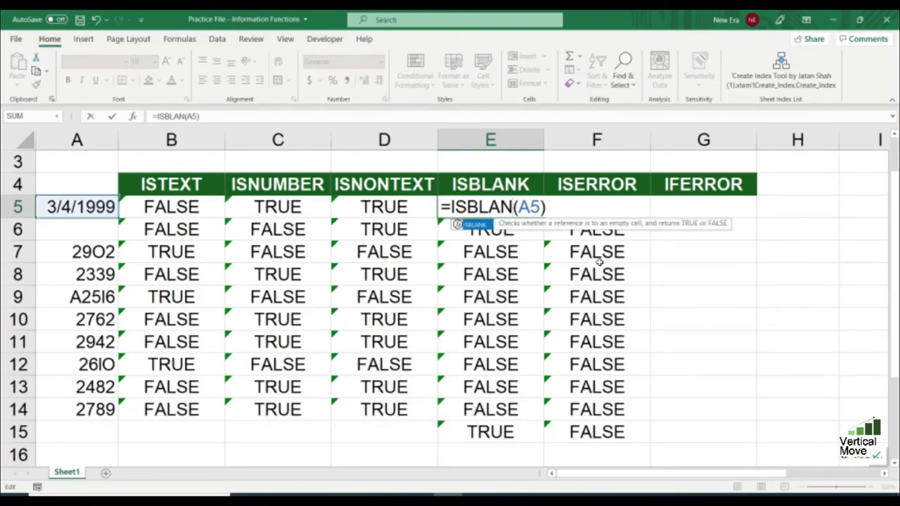
{"action": "key", "text": "Return"}
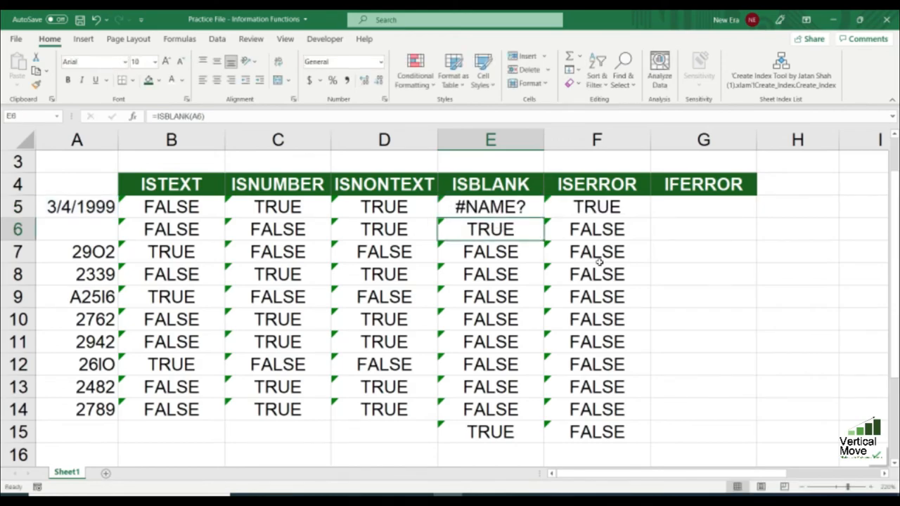
{"action": "key", "text": "Up"}
{"action": "type", "text": "0"}
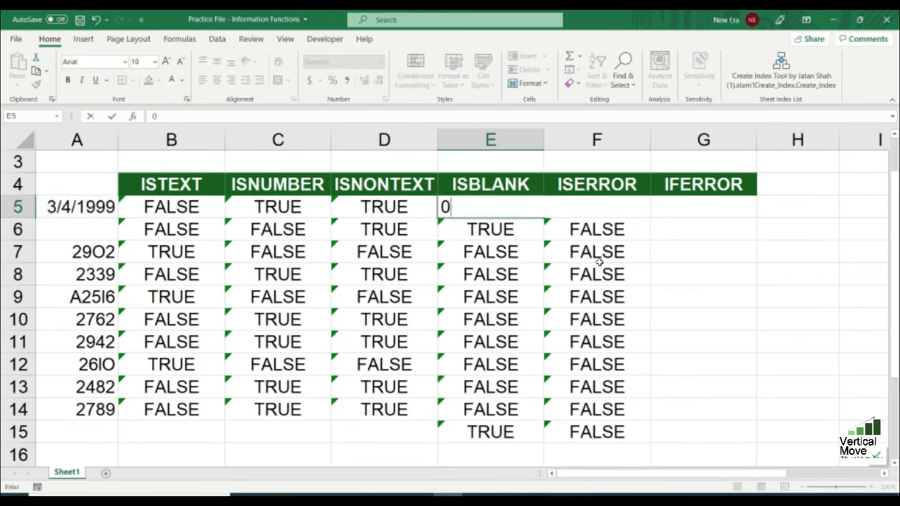
{"action": "key", "text": "Escape"}
{"action": "key", "text": "Right"}
{"action": "key", "text": "Left"}
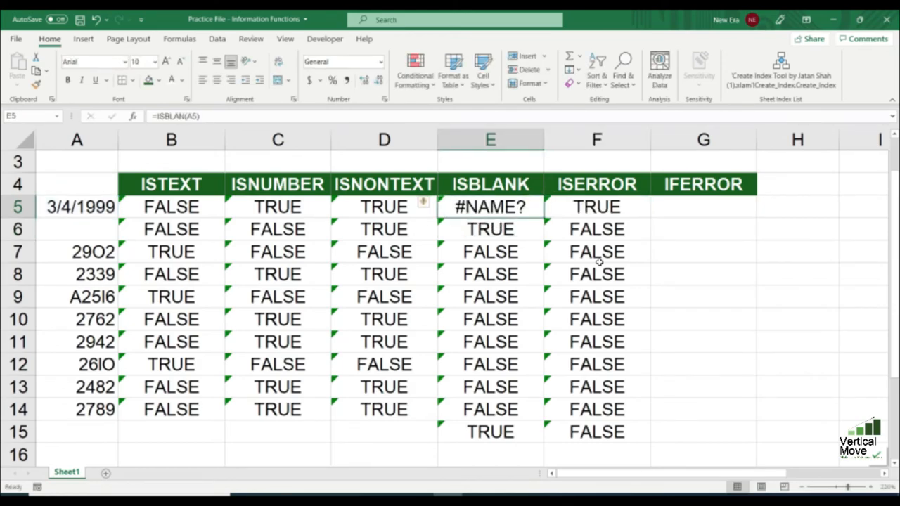
Step: Compare the ISERROR results in column F with the values in column E, and highlight the headings from ISTEXT to ISERROR
{"action": "key", "text": "Right"}
{"action": "key", "text": "Down"}
{"action": "key", "text": "Down"}
{"action": "key", "text": "Down"}
{"action": "key", "text": "Down"}
{"action": "key", "text": "Down"}
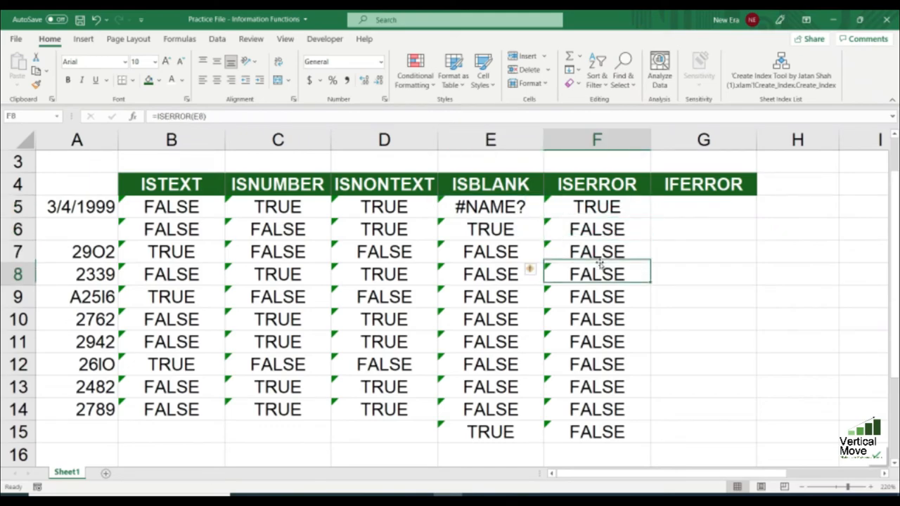
{"action": "key", "text": "Down"}
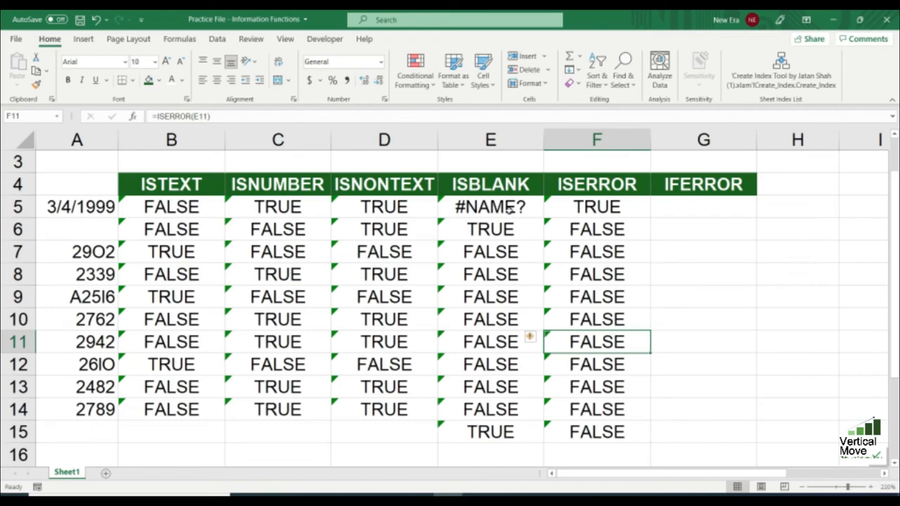
{"action": "left_click", "coordinate": [594, 207]}
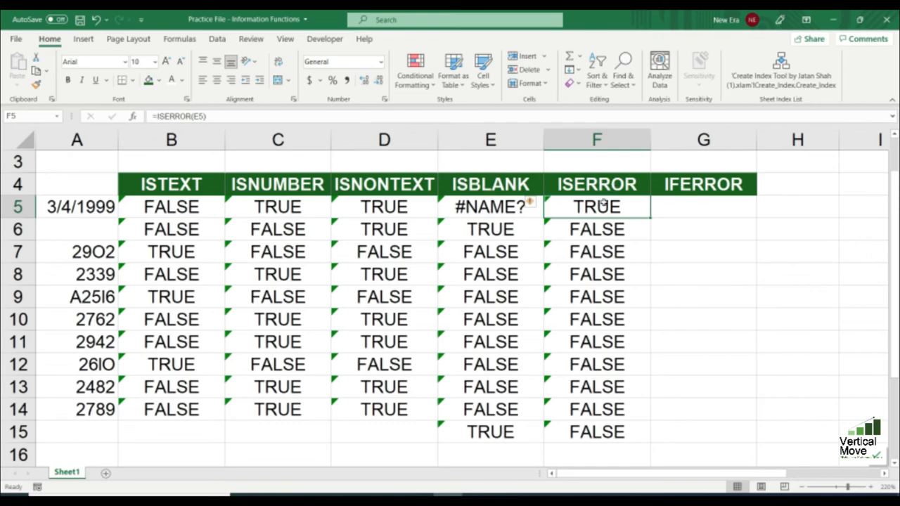
{"action": "left_click_drag", "start_coordinate": [171, 184], "coordinate": [622, 185]}
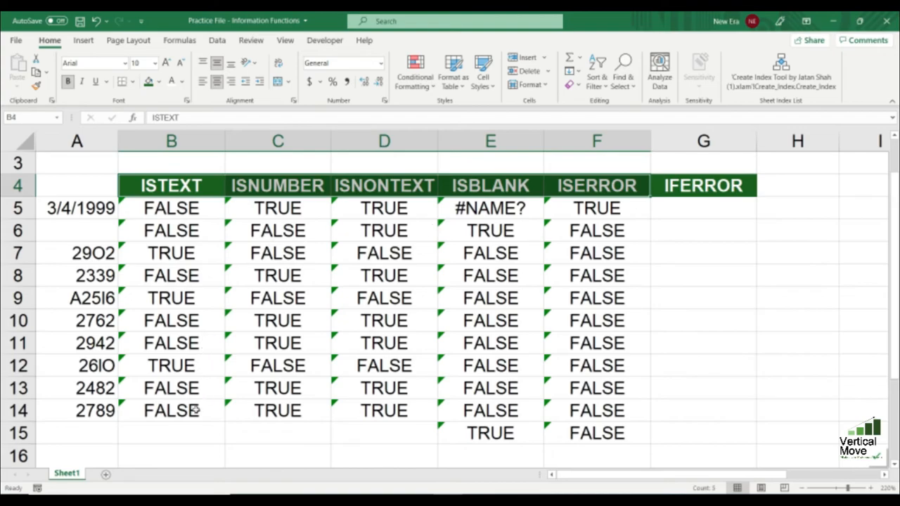
{"action": "left_click", "coordinate": [703, 207]}
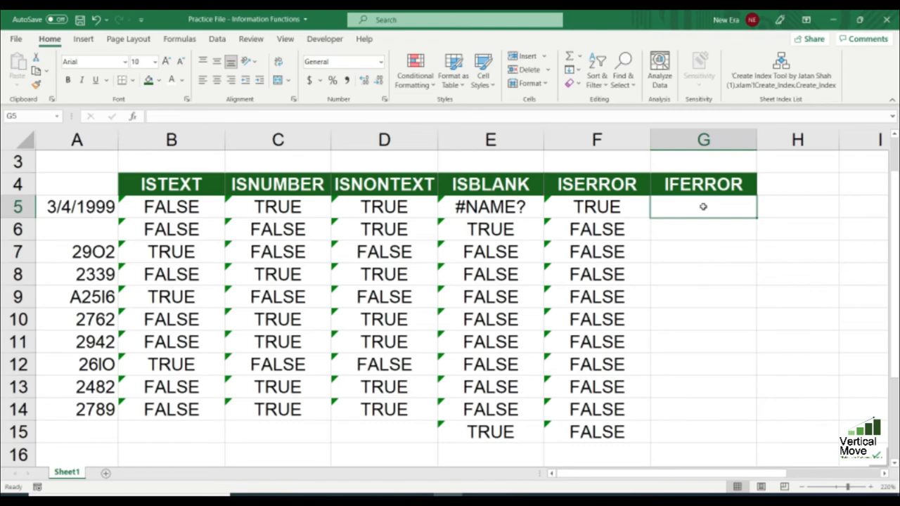
{"action": "key", "text": "Up"}
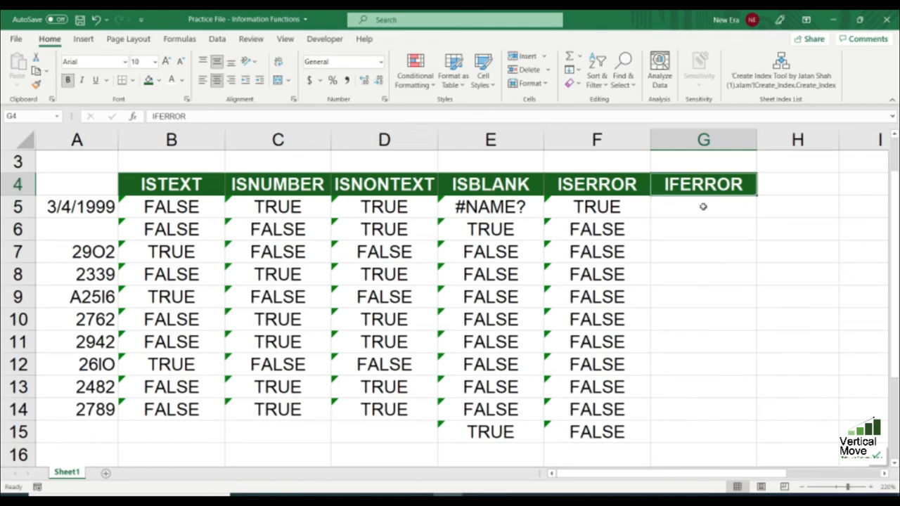
{"action": "left_click", "coordinate": [703, 206]}
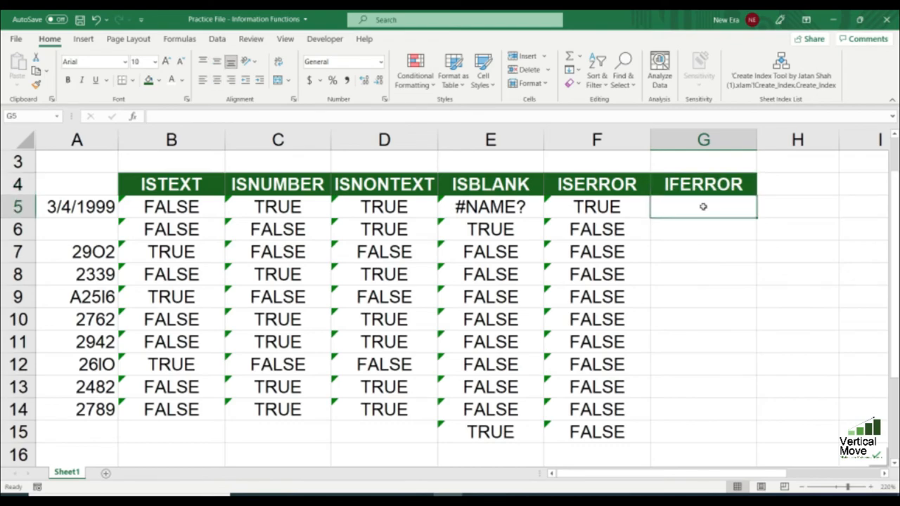
{"action": "type", "text": "="}
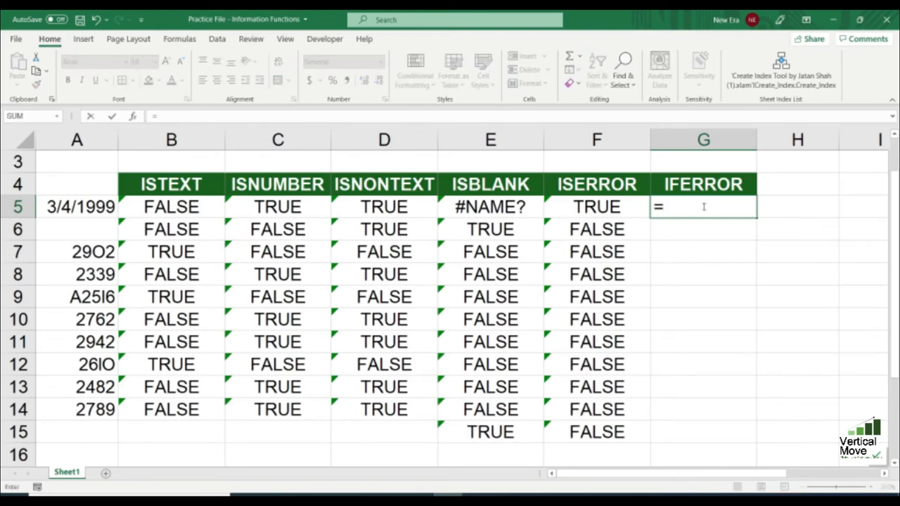
{"action": "left_click_drag", "start_coordinate": [172, 184], "coordinate": [576, 181]}
{"action": "key", "text": "BackSpace"}
{"action": "key", "text": "BackSpace"}
{"action": "key", "text": "BackSpace"}
{"action": "key", "text": "BackSpace"}
{"action": "key", "text": "BackSpace"}
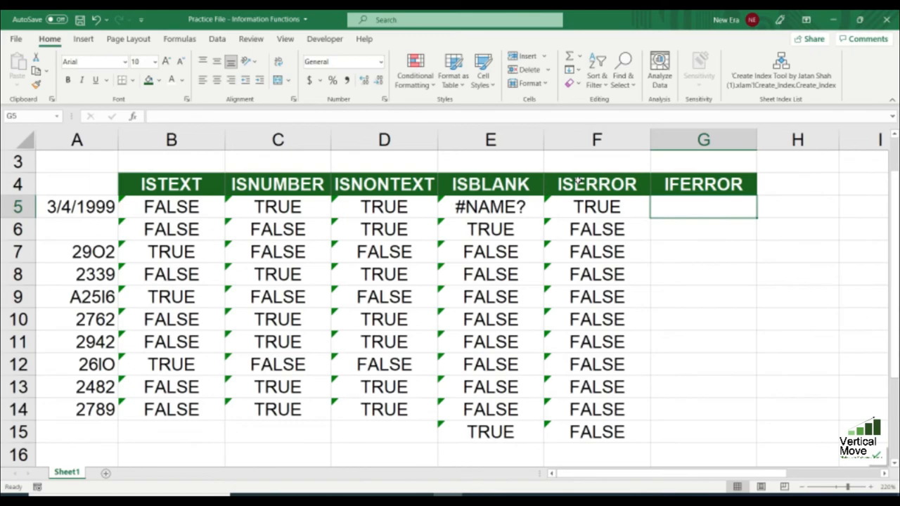
Step: Enter the formula =IF(ISTEXT(A5),"Text","NonText") in cell G5, accepting the correction that adds the missing closing bracket
{"action": "type", "text": "if"}
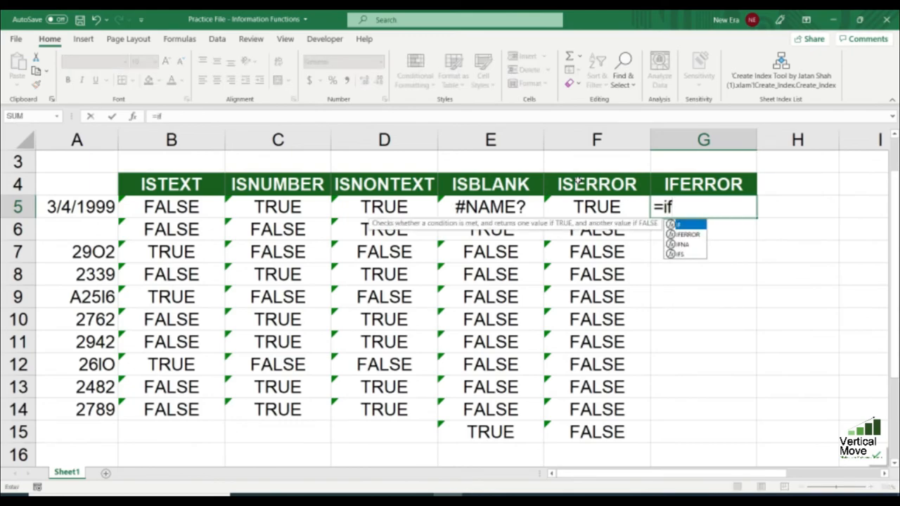
{"action": "key", "text": "Tab"}
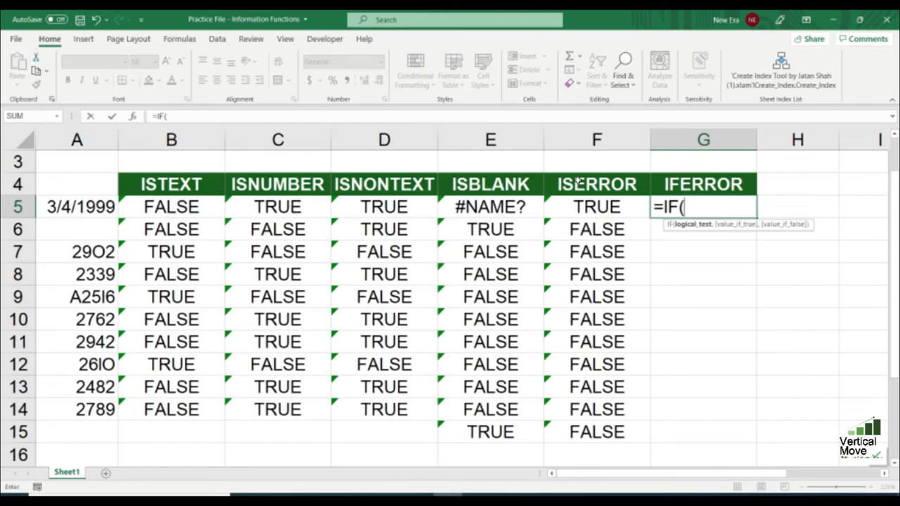
{"action": "type", "text": "istext"}
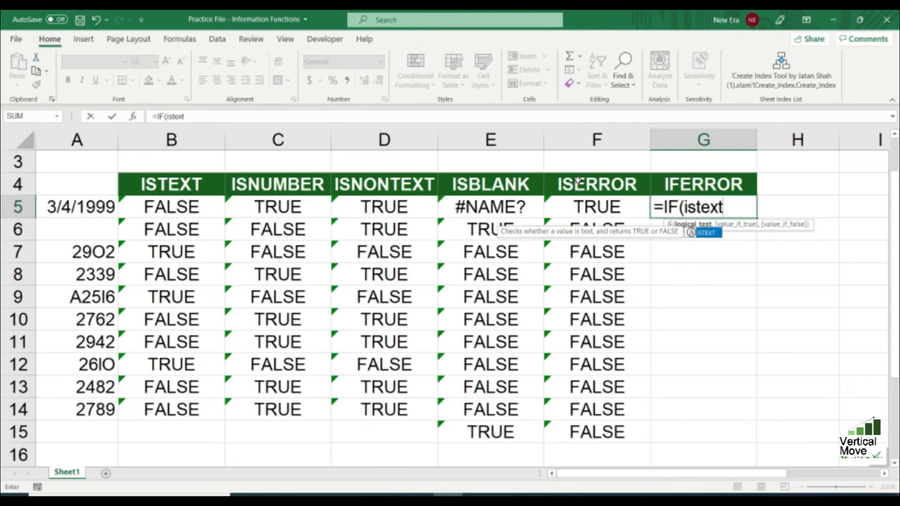
{"action": "key", "text": "Tab"}
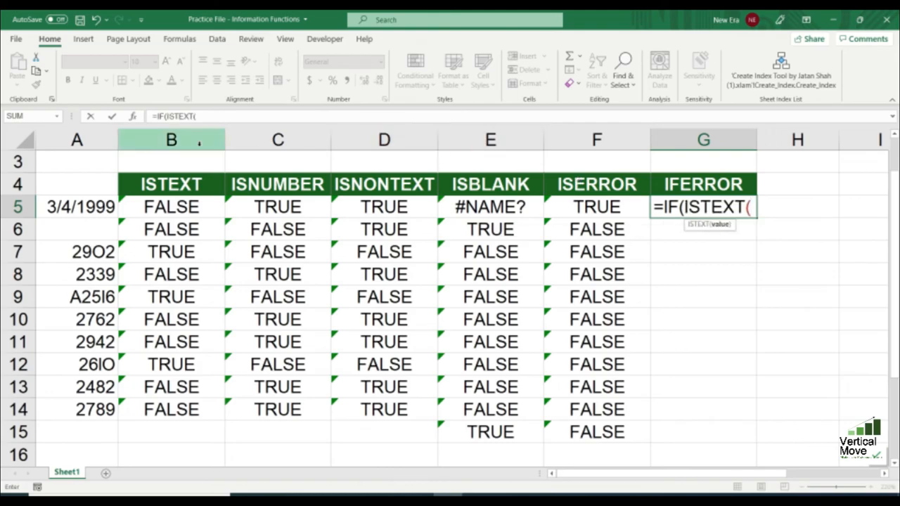
{"action": "left_click", "coordinate": [102, 206]}
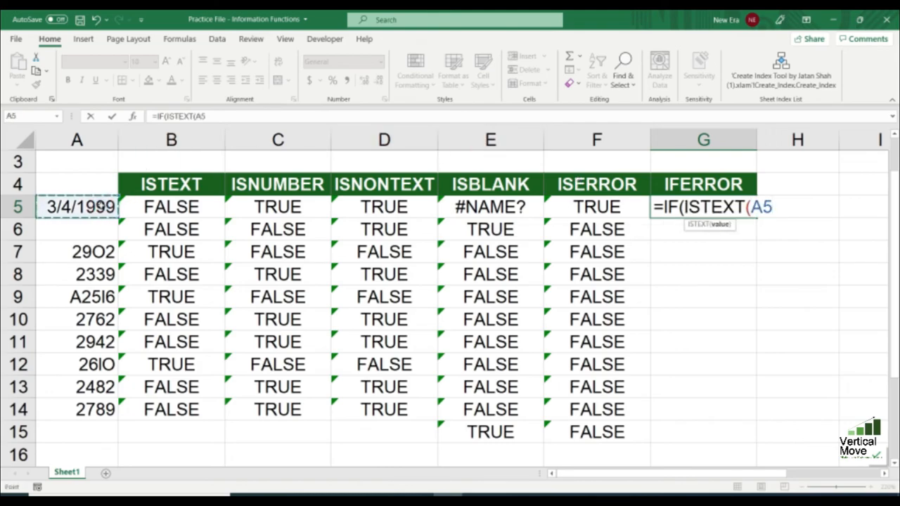
{"action": "type", "text": ")"}
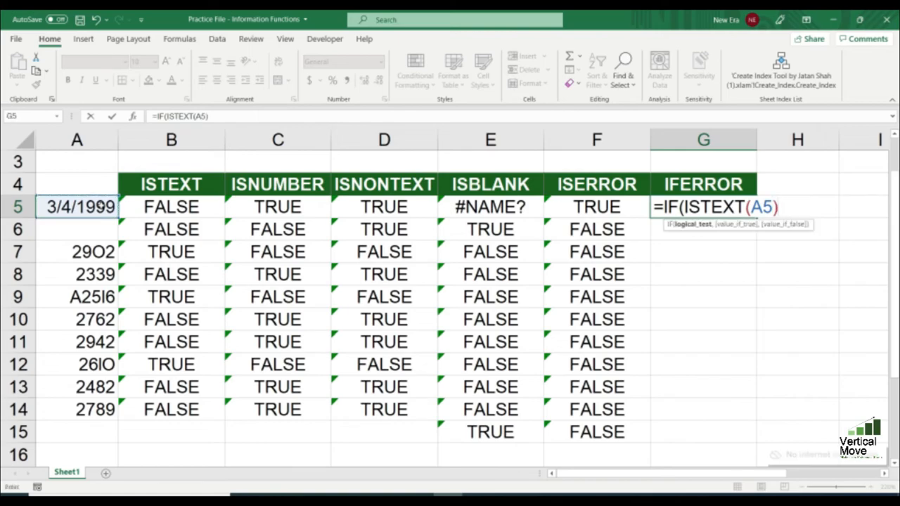
{"action": "type", "text": ","}
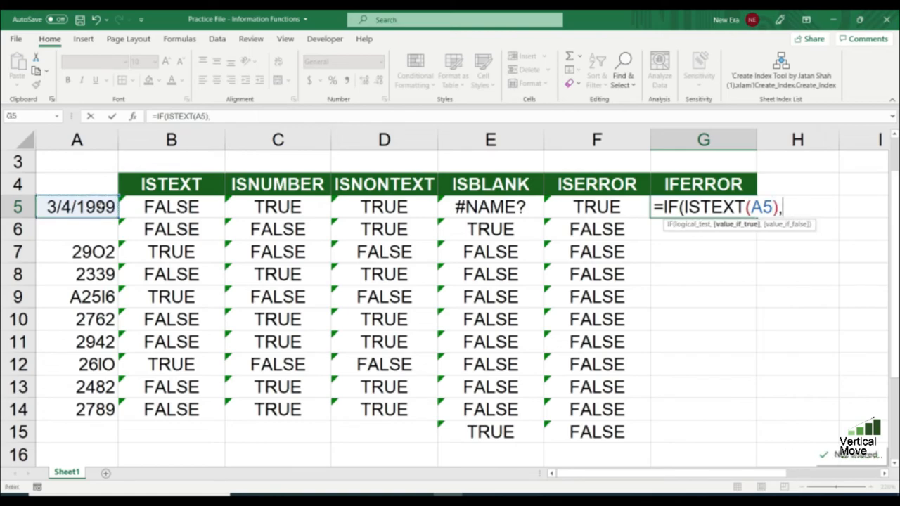
{"action": "type", "text": "\"Text"}
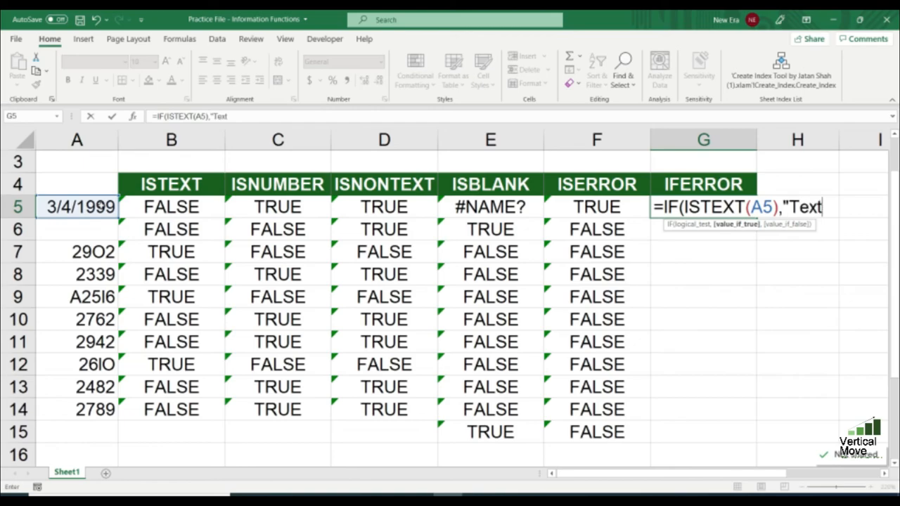
{"action": "type", "text": "\",\""}
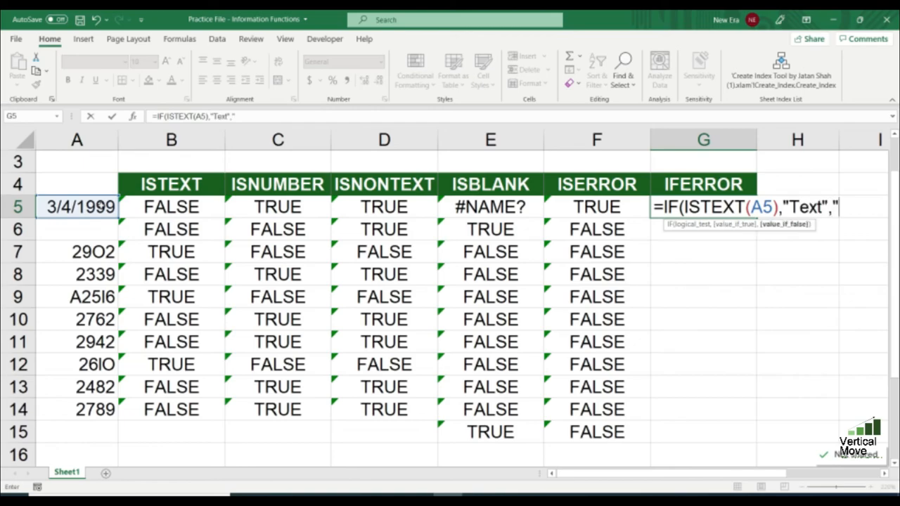
{"action": "type", "text": "NonText\""}
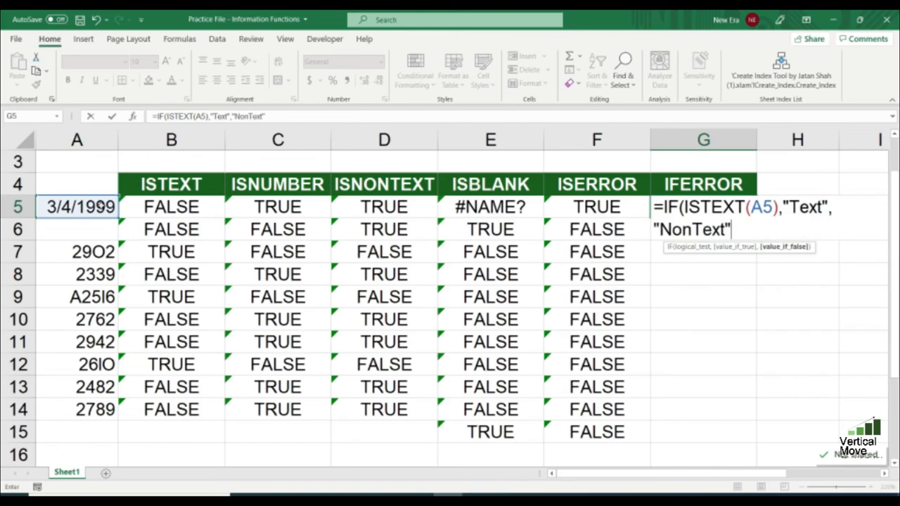
{"action": "key", "text": "Return"}
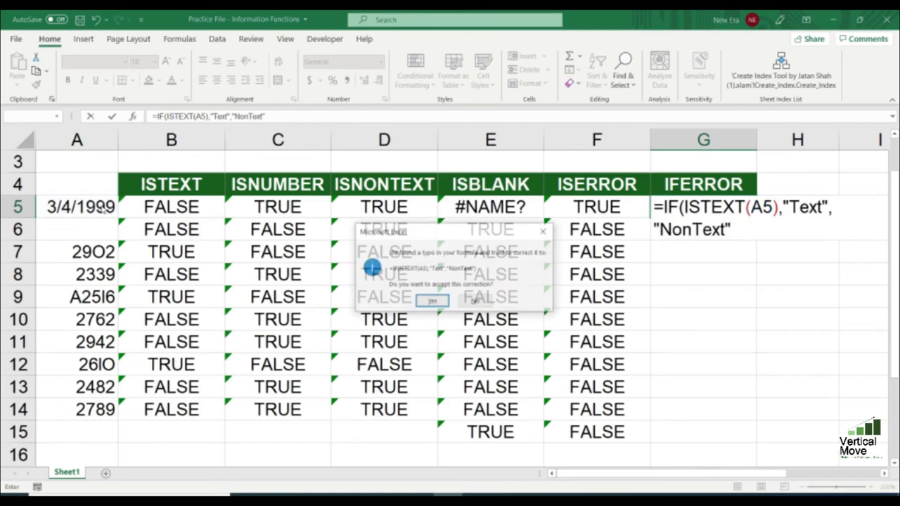
{"action": "key", "text": "Return"}
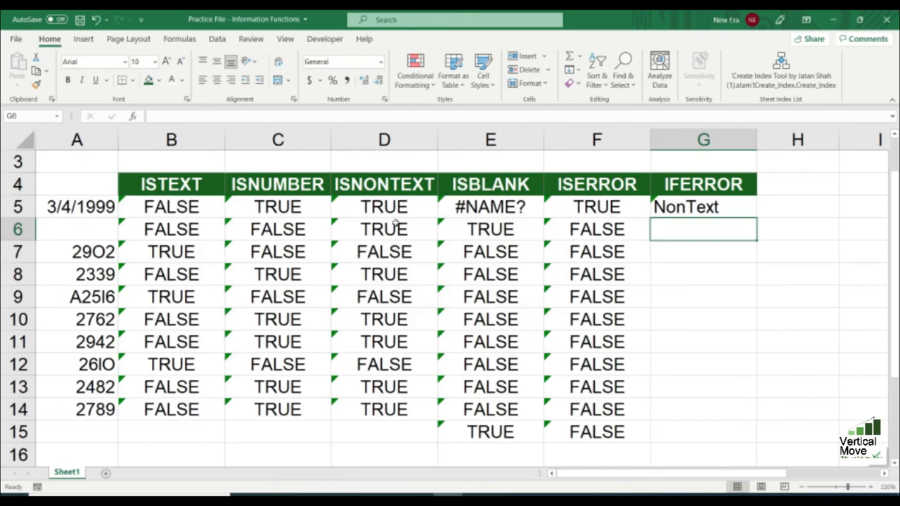
Step: Copy the IF and ISTEXT formula from G5 down to G15 and review which rows are labelled as text
{"action": "left_click", "coordinate": [731, 212]}
{"action": "left_click", "coordinate": [83, 205]}
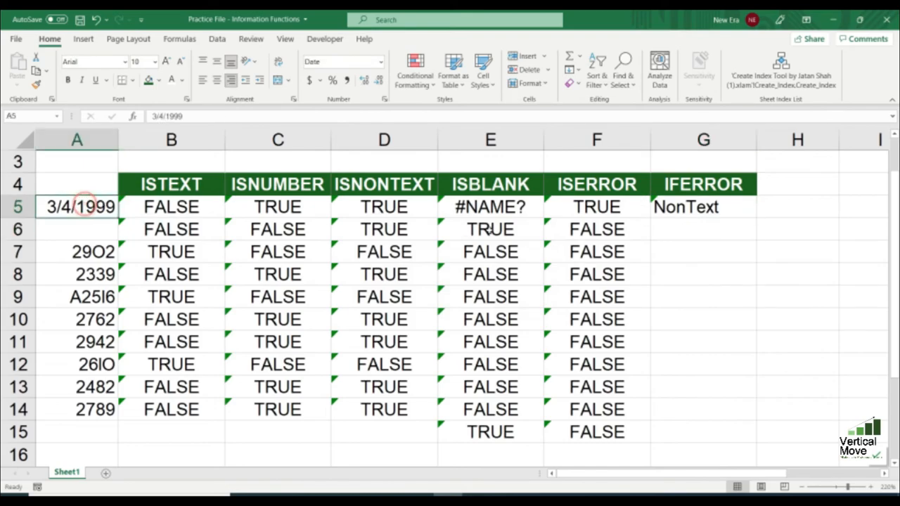
{"action": "left_click", "coordinate": [743, 216]}
{"action": "double_click", "coordinate": [758, 218]}
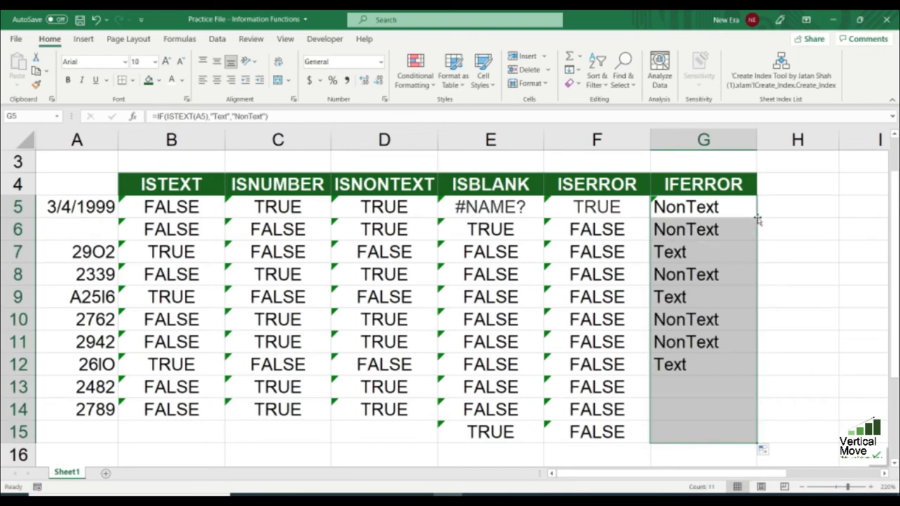
{"action": "left_click", "coordinate": [699, 251]}
{"action": "left_click", "coordinate": [705, 304]}
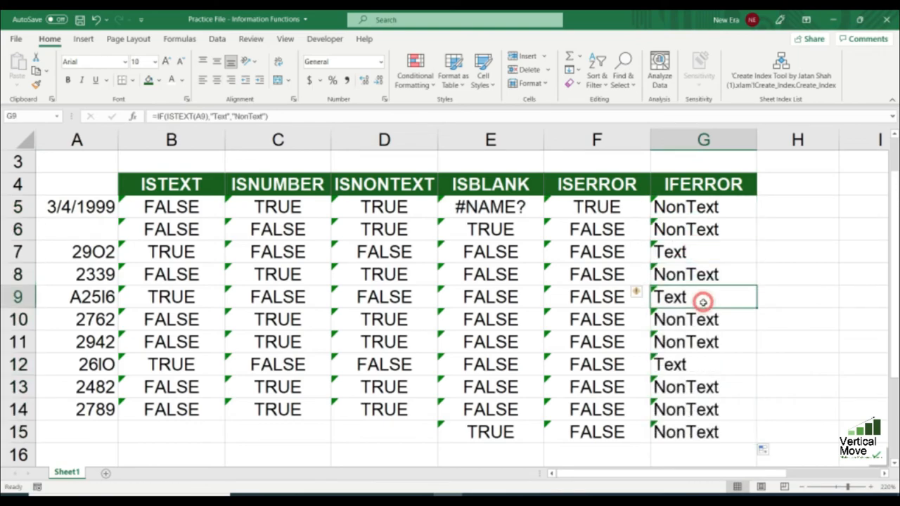
{"action": "left_click", "coordinate": [705, 357]}
{"action": "left_click_drag", "start_coordinate": [700, 205], "coordinate": [707, 430]}
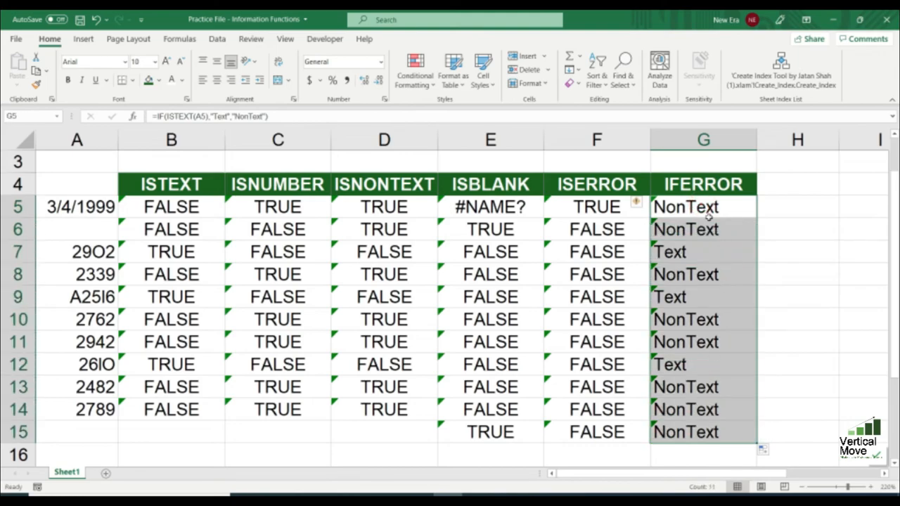
Step: Set the logical test of the IF formula in G5 to ISNUMBER(A5)
{"action": "left_click", "coordinate": [268, 182]}
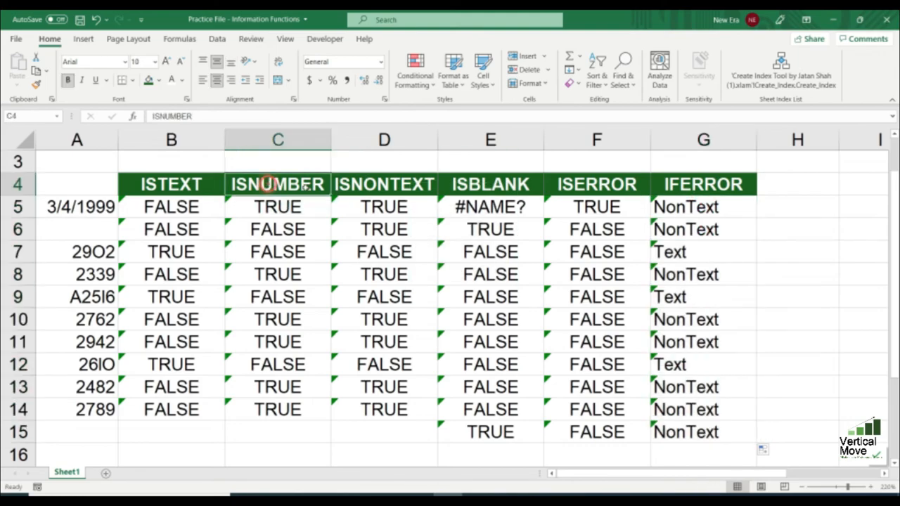
{"action": "double_click", "coordinate": [696, 205]}
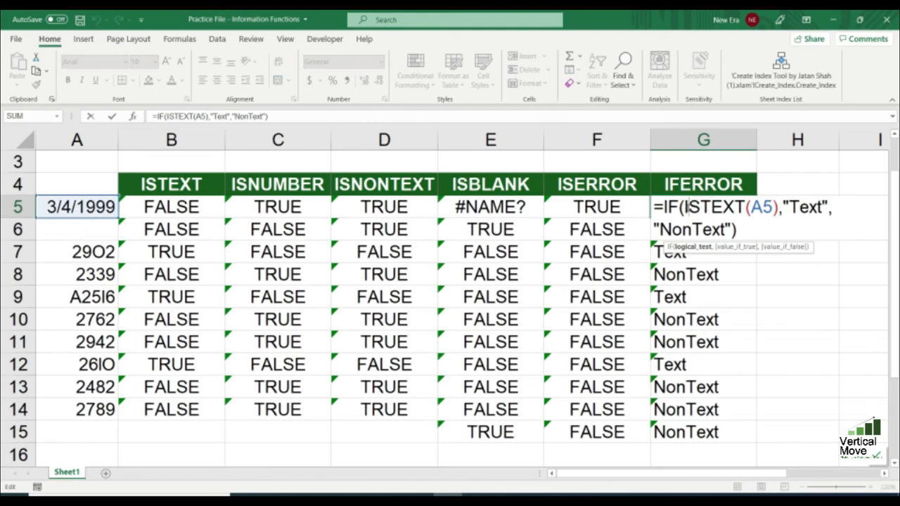
{"action": "left_click", "coordinate": [685, 207]}
{"action": "left_click_drag", "start_coordinate": [703, 205], "coordinate": [743, 204]}
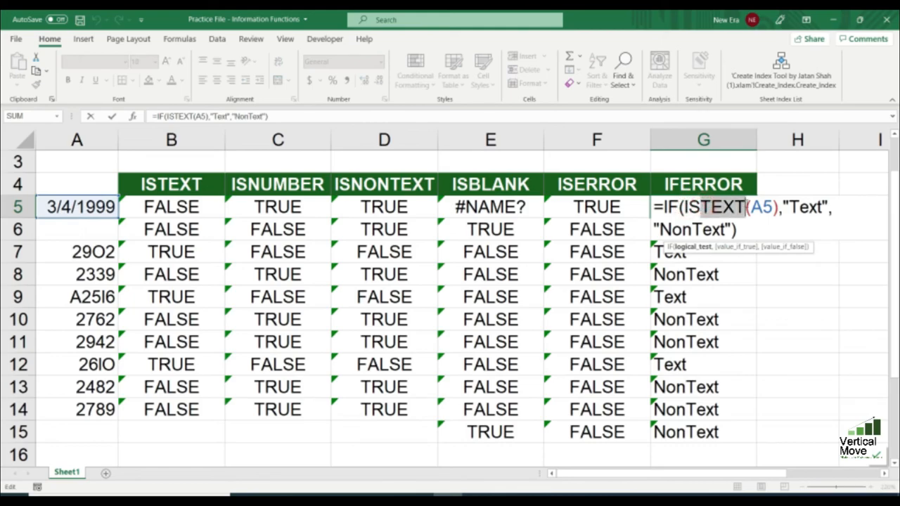
{"action": "type", "text": "number"}
Step: Set the value-if-true text of the IF formula in G5 to "Number"
{"action": "key", "text": "Right"}
{"action": "key", "text": "Right"}
{"action": "key", "text": "Right"}
{"action": "key", "text": "Right"}
{"action": "key", "text": "Right"}
{"action": "key", "text": "Right"}
{"action": "key", "text": "shift+Right"}
{"action": "key", "text": "shift+Right"}
{"action": "key", "text": "shift+Right"}
{"action": "key", "text": "shift+Right"}
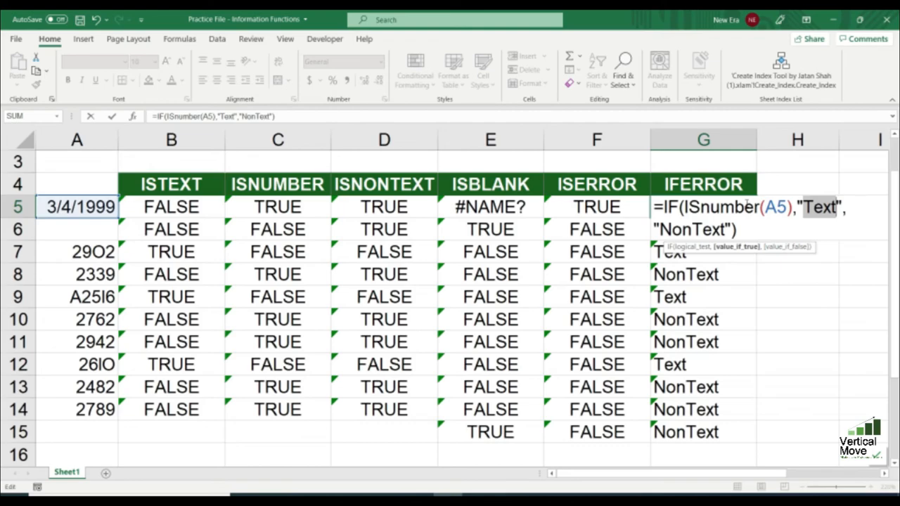
{"action": "type", "text": "Number"}
Step: Set the value-if-false text of the IF formula in G5 to "NonNumber" and commit the edited formula
{"action": "key", "text": "Right"}
{"action": "key", "text": "Right"}
{"action": "key", "text": "Right"}
{"action": "key", "text": "Right"}
{"action": "key", "text": "Right"}
{"action": "key", "text": "Right"}
{"action": "key", "text": "Right"}
{"action": "key", "text": "Right"}
{"action": "key", "text": "Right"}
{"action": "key", "text": "Right"}
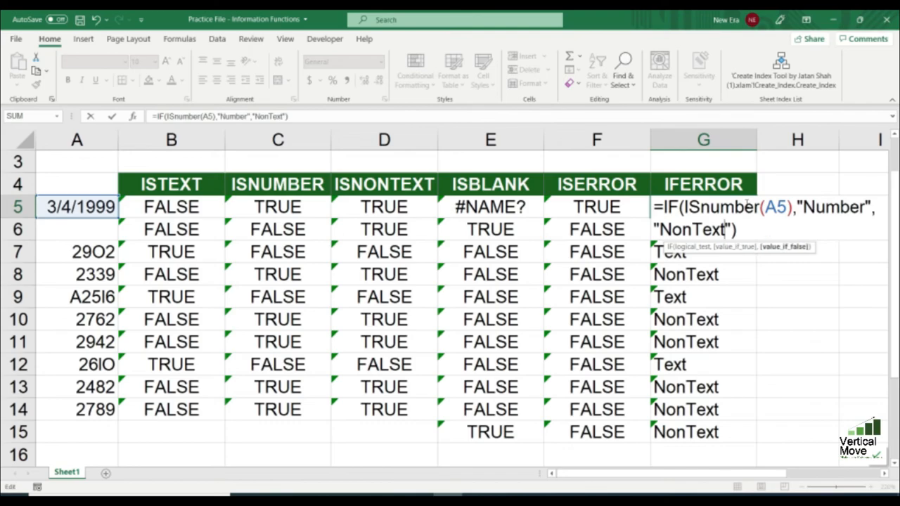
{"action": "key", "text": "shift+Left"}
{"action": "key", "text": "shift+Left"}
{"action": "key", "text": "shift+Left"}
{"action": "key", "text": "shift+Left"}
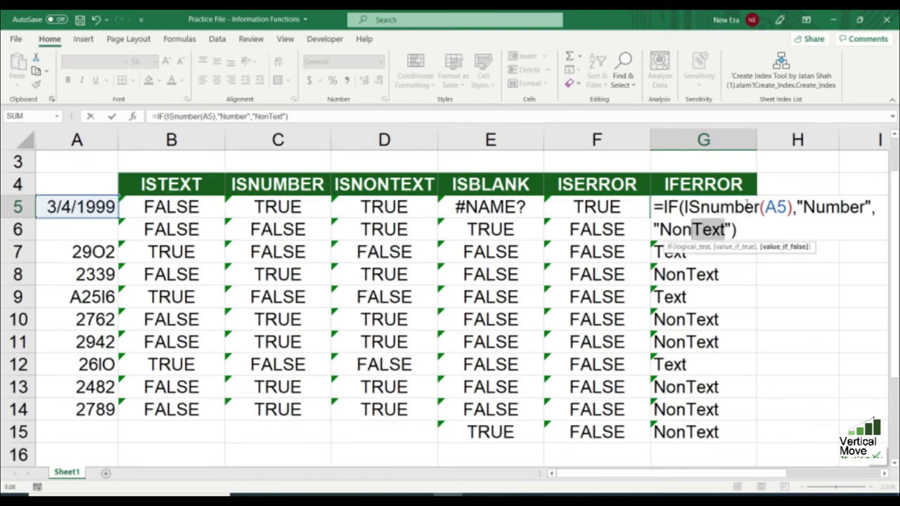
{"action": "type", "text": "Nu"}
{"action": "key", "text": "BackSpace"}
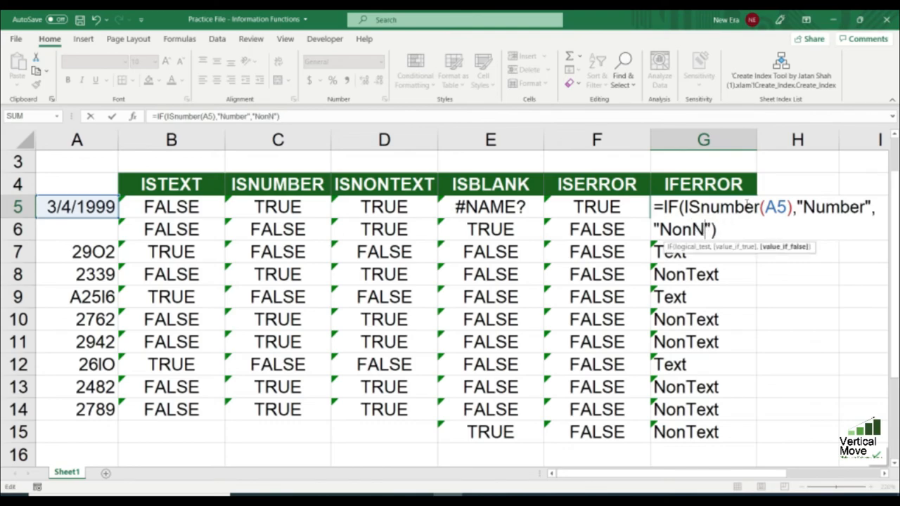
{"action": "type", "text": "umber"}
{"action": "key", "text": "Return"}
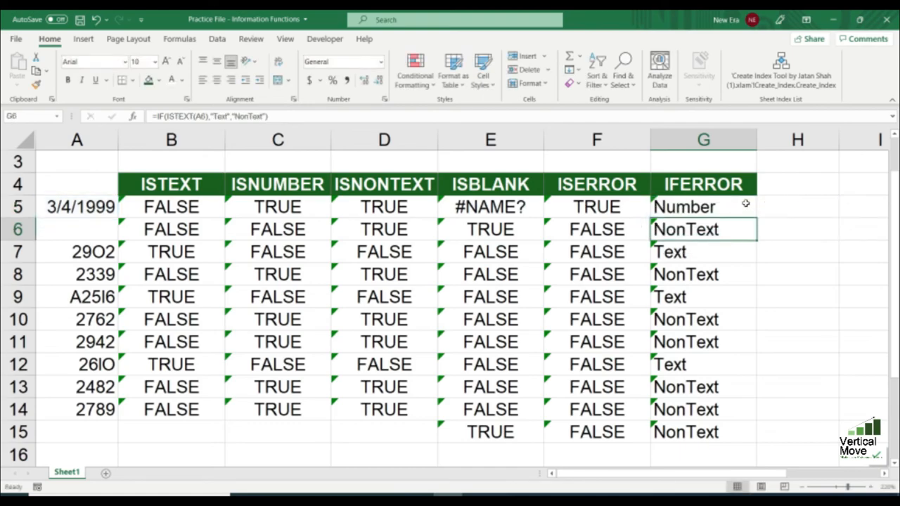
Step: Paste the IF and ISNUMBER formula from G5 over the range G5:G15 and review the labels it gives
{"action": "left_click", "coordinate": [745, 203]}
{"action": "key", "text": "ctrl+c"}
{"action": "key", "text": "ctrl+shift+Down"}
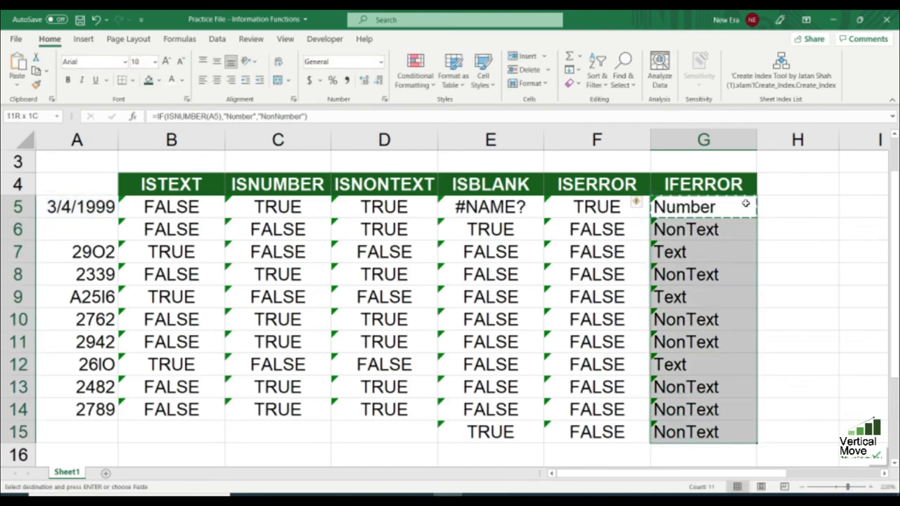
{"action": "key", "text": "ctrl+v"}
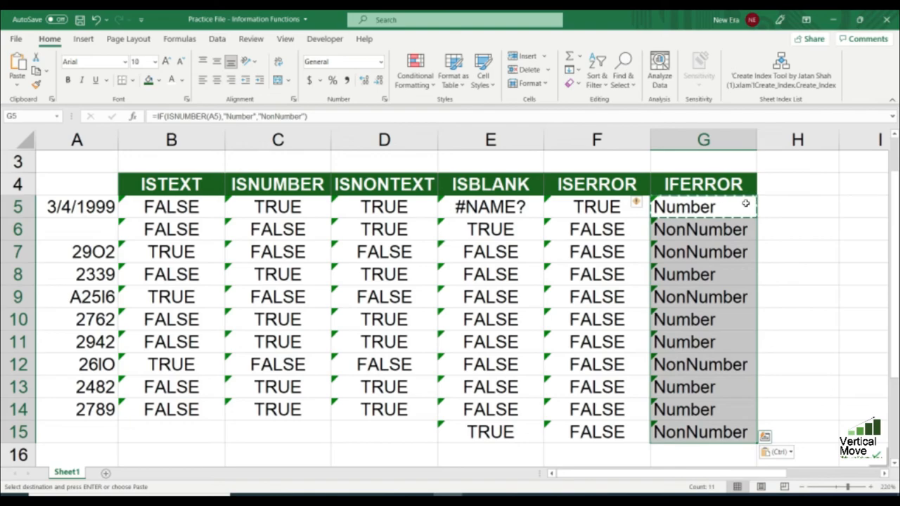
{"action": "left_click", "coordinate": [735, 239]}
{"action": "left_click", "coordinate": [731, 252]}
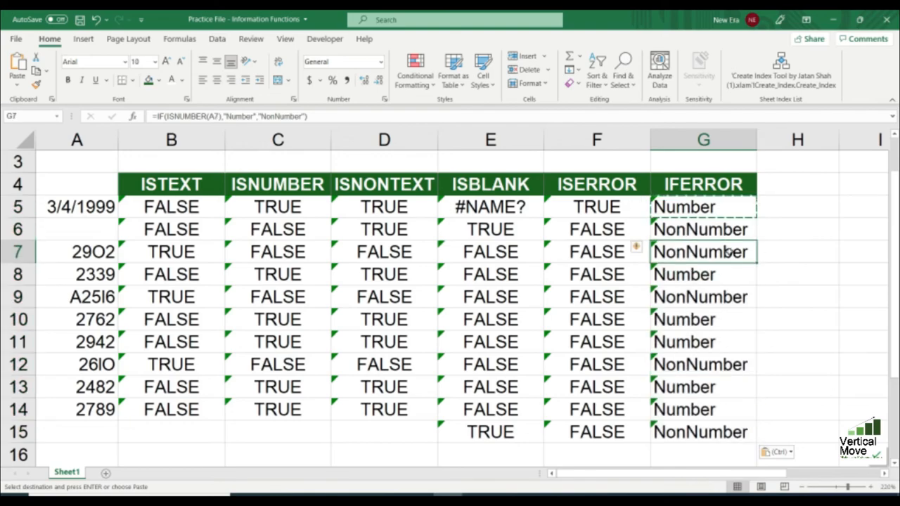
{"action": "left_click", "coordinate": [735, 297]}
{"action": "left_click", "coordinate": [722, 275]}
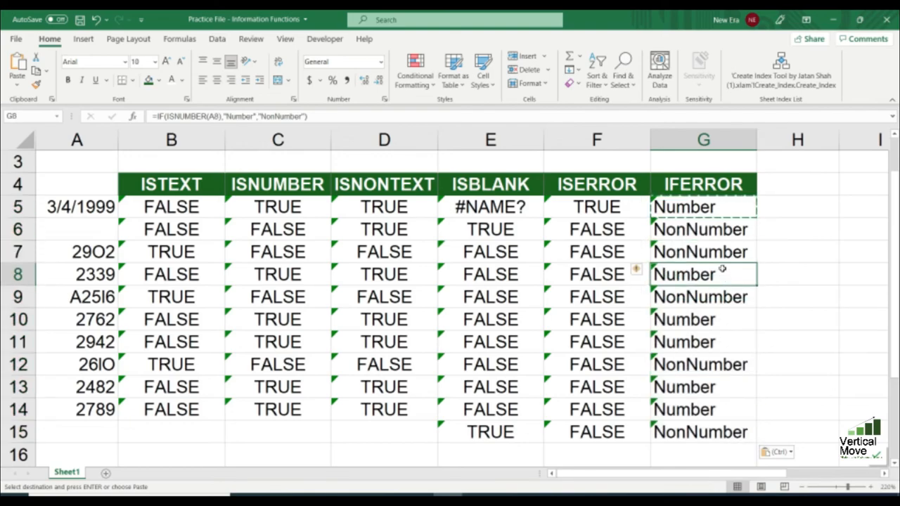
{"action": "left_click_drag", "start_coordinate": [710, 208], "coordinate": [714, 430]}
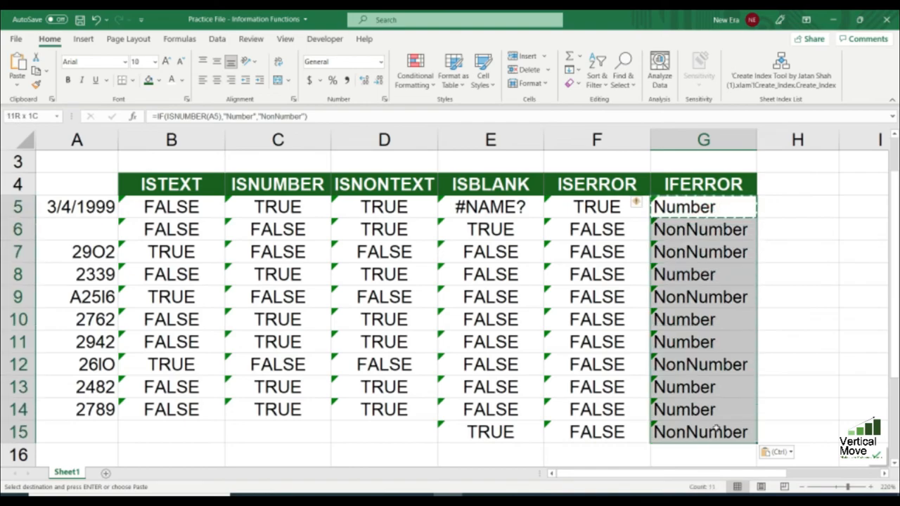
Step: Highlight the headings ISTEXT to ISERROR and clear the trial IF formulas from G5:G15
{"action": "left_click_drag", "start_coordinate": [178, 190], "coordinate": [603, 187]}
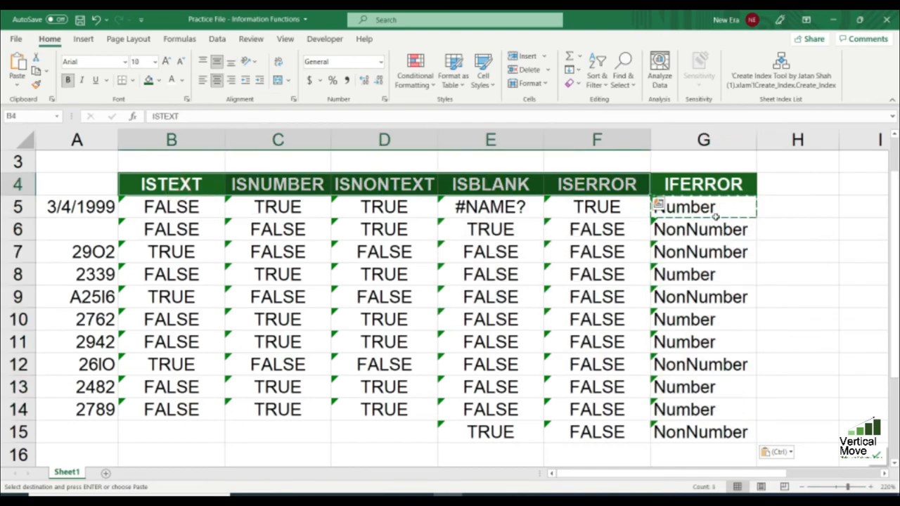
{"action": "left_click_drag", "start_coordinate": [715, 215], "coordinate": [724, 434]}
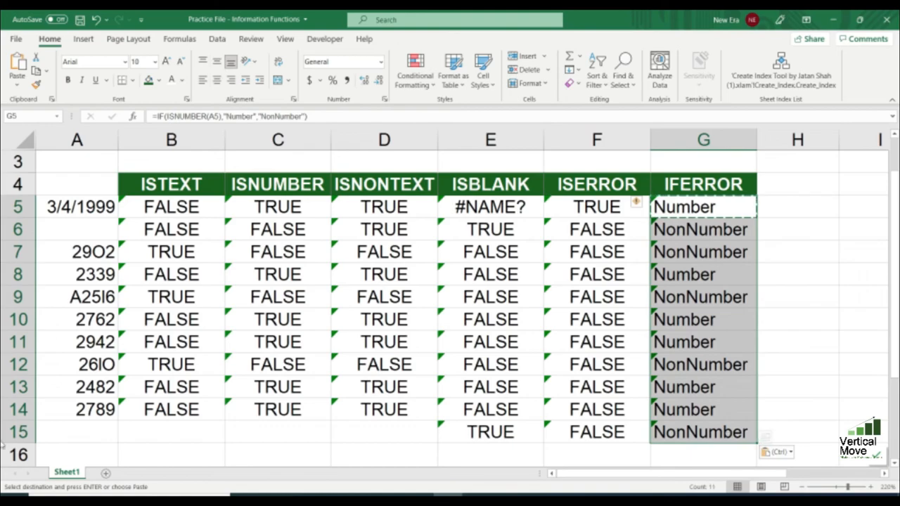
{"action": "key", "text": "Delete"}
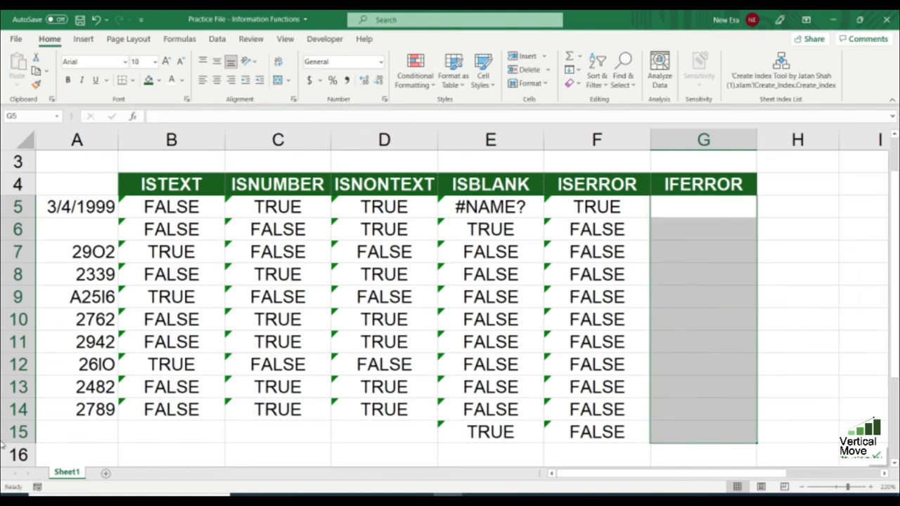
Step: Go to the product sales table with the Growth% column and highlight the Product heading and products A to K
{"action": "key", "text": "Up"}
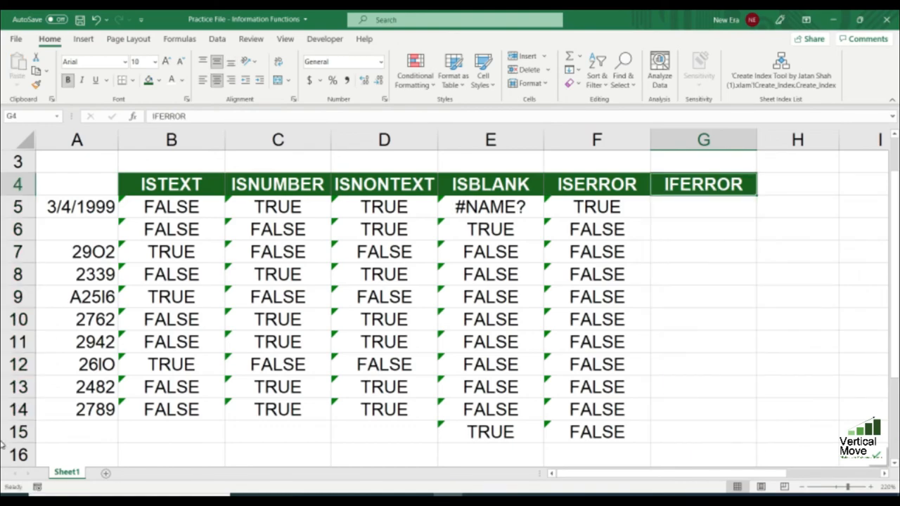
{"action": "key", "text": "ctrl+Right"}
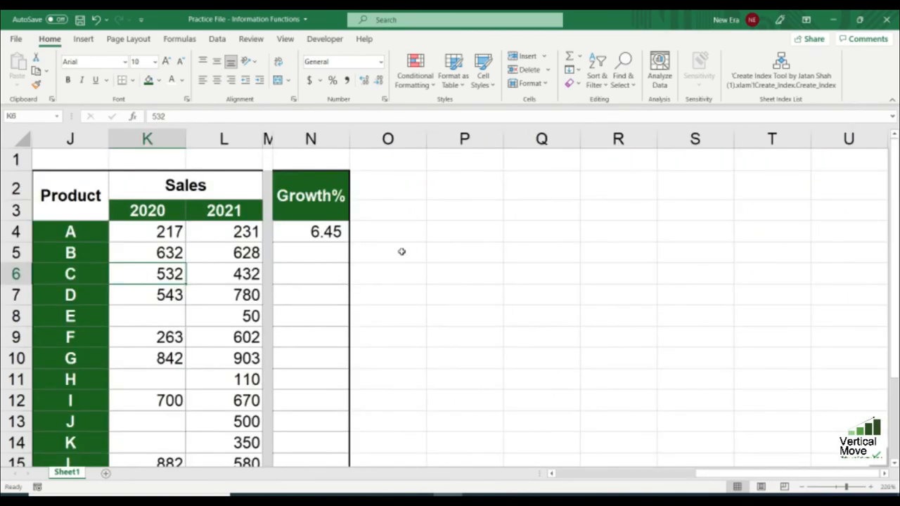
{"action": "left_click", "coordinate": [60, 191]}
{"action": "left_click_drag", "start_coordinate": [72, 228], "coordinate": [72, 402]}
{"action": "left_click_drag", "start_coordinate": [70, 442], "coordinate": [71, 441]}
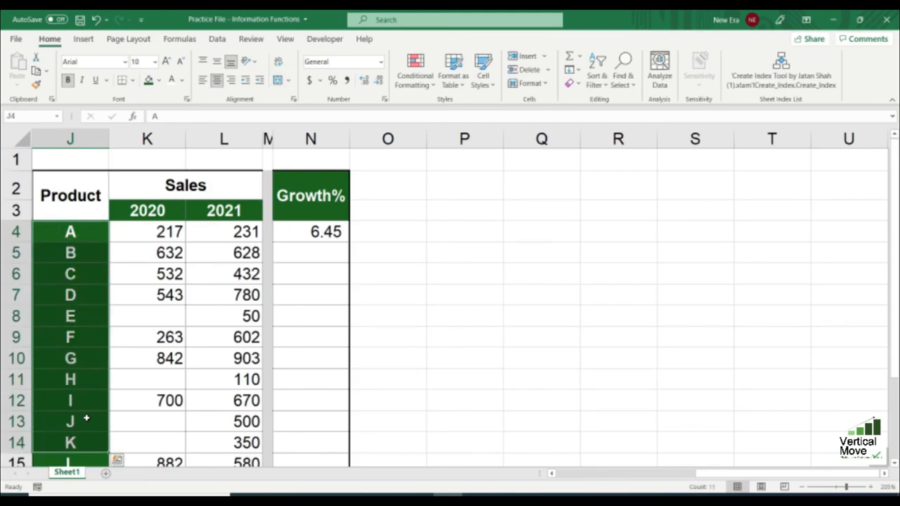
Step: Highlight the Sales, 2020, 2021 and Growth% headings together with product A's sales and growth cells in row 4
{"action": "left_click", "coordinate": [166, 189]}
{"action": "left_click", "coordinate": [159, 212]}
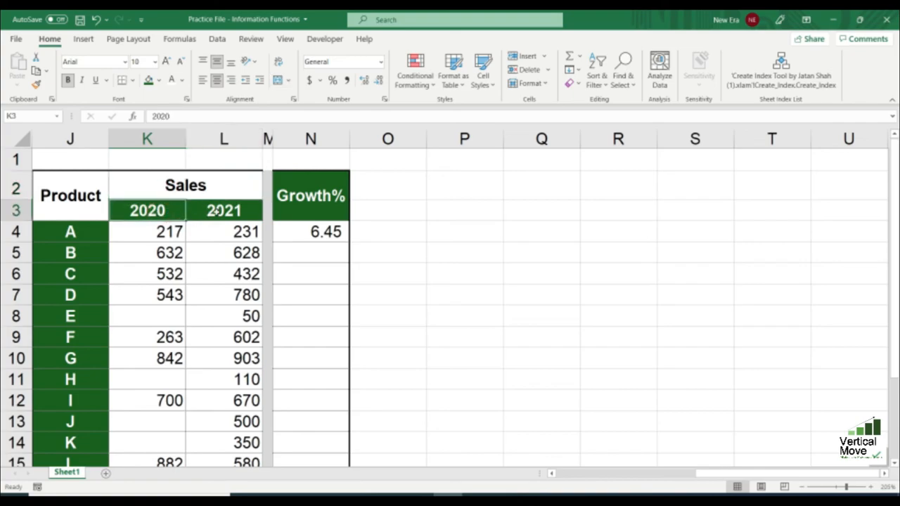
{"action": "left_click", "coordinate": [216, 214]}
{"action": "left_click", "coordinate": [84, 233]}
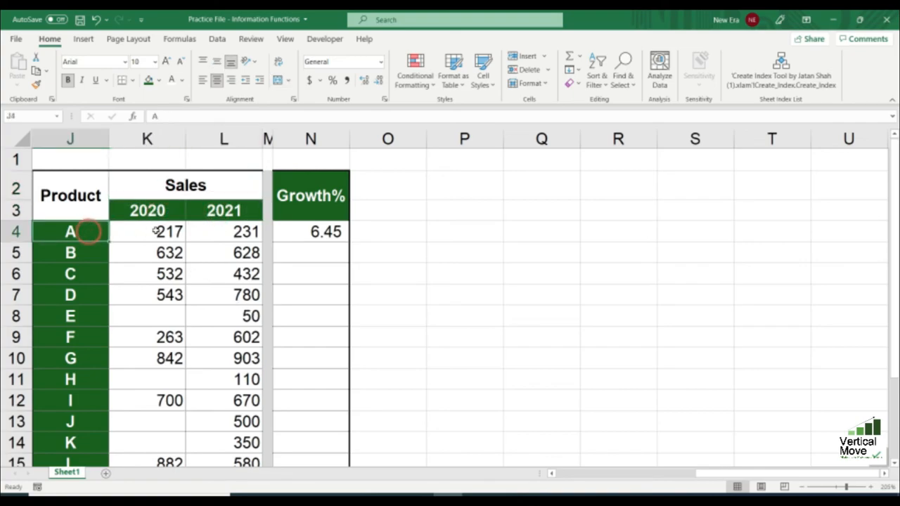
{"action": "left_click", "coordinate": [156, 231]}
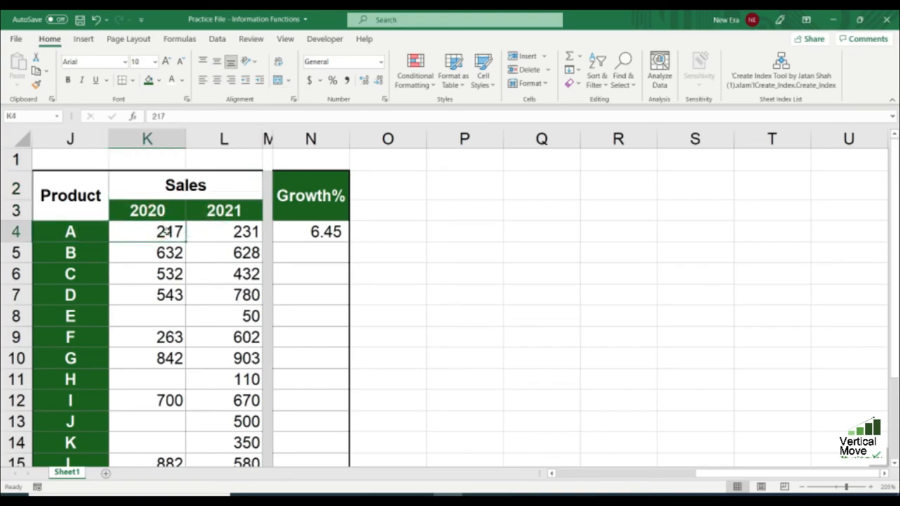
{"action": "left_click", "coordinate": [213, 232]}
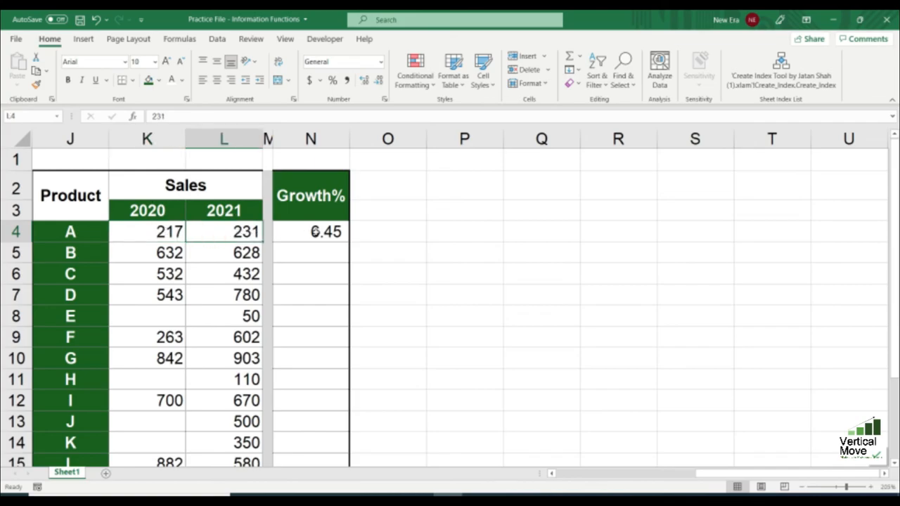
{"action": "left_click", "coordinate": [323, 196]}
{"action": "left_click", "coordinate": [328, 233]}
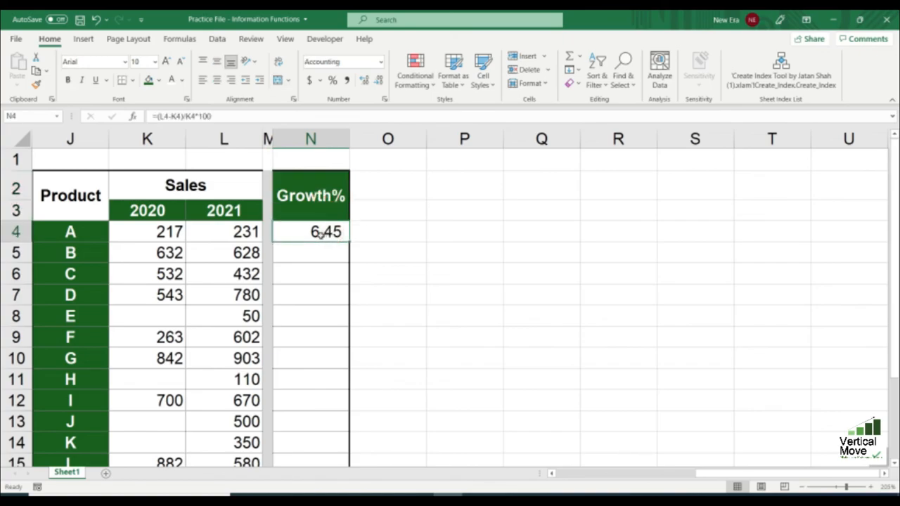
Step: Examine the growth formula in N4, highlighting its expression after the equals sign, and close the cell
{"action": "double_click", "coordinate": [320, 234]}
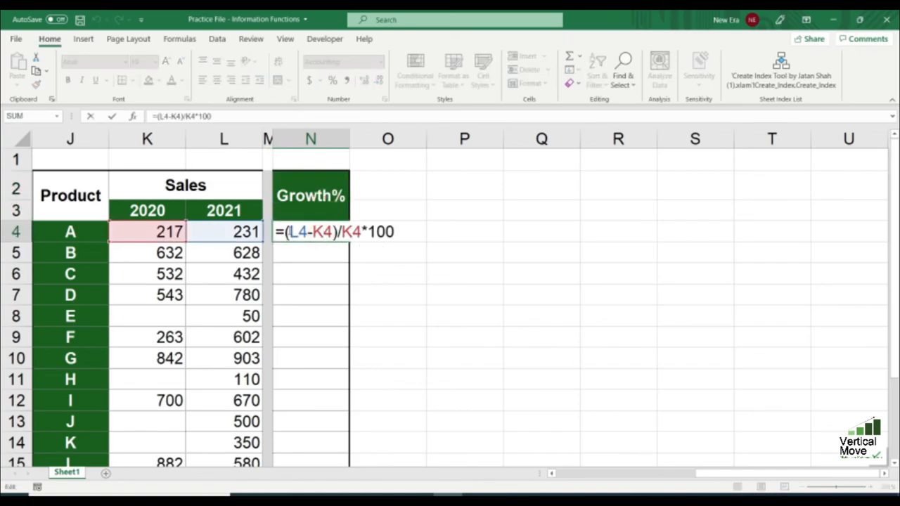
{"action": "left_click_drag", "start_coordinate": [286, 232], "coordinate": [451, 231]}
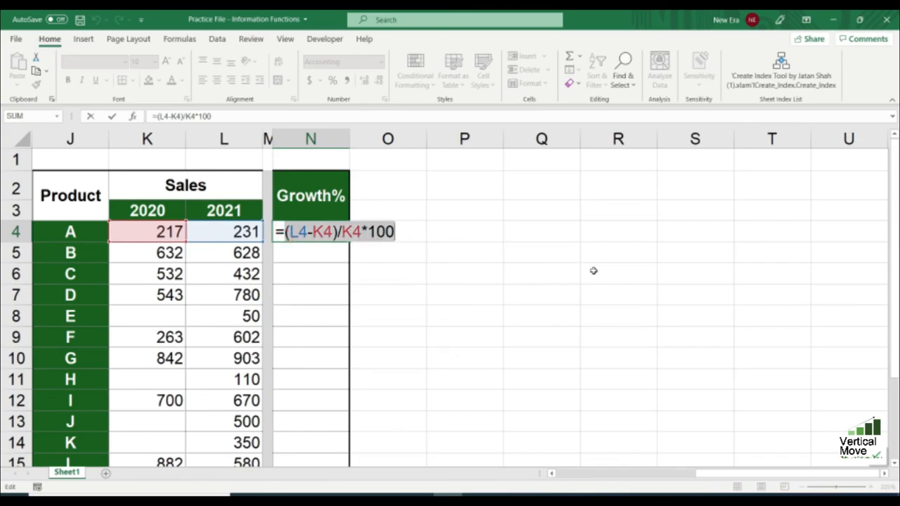
{"action": "key", "text": "Return"}
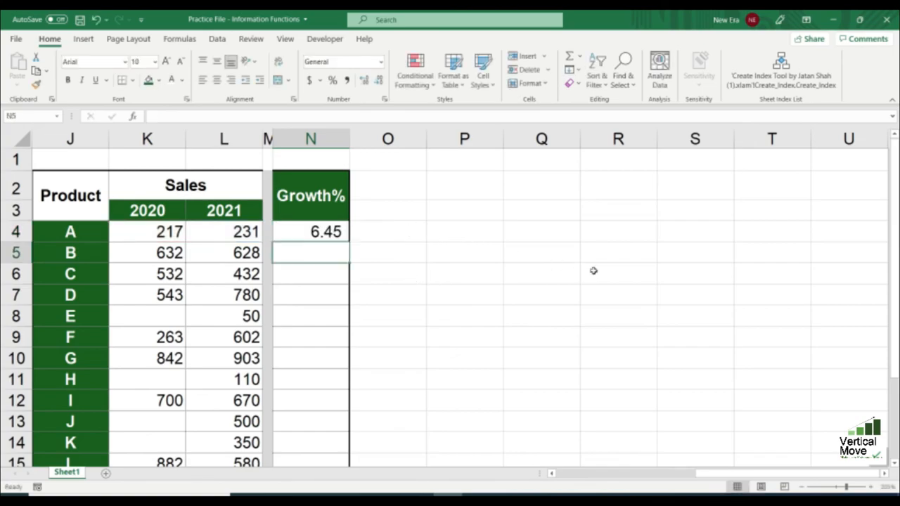
Step: Fill the growth formula from N4 down the Growth% column to product M in N16
{"action": "left_click", "coordinate": [345, 232]}
{"action": "left_click_drag", "start_coordinate": [349, 240], "coordinate": [349, 423]}
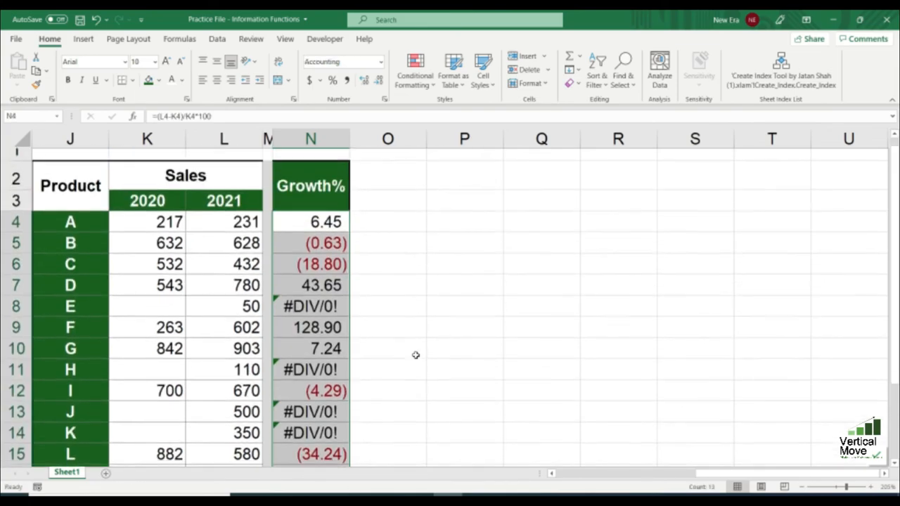
{"action": "scroll", "coordinate": [383, 278], "scroll_direction": "up", "scroll_amount": 1}
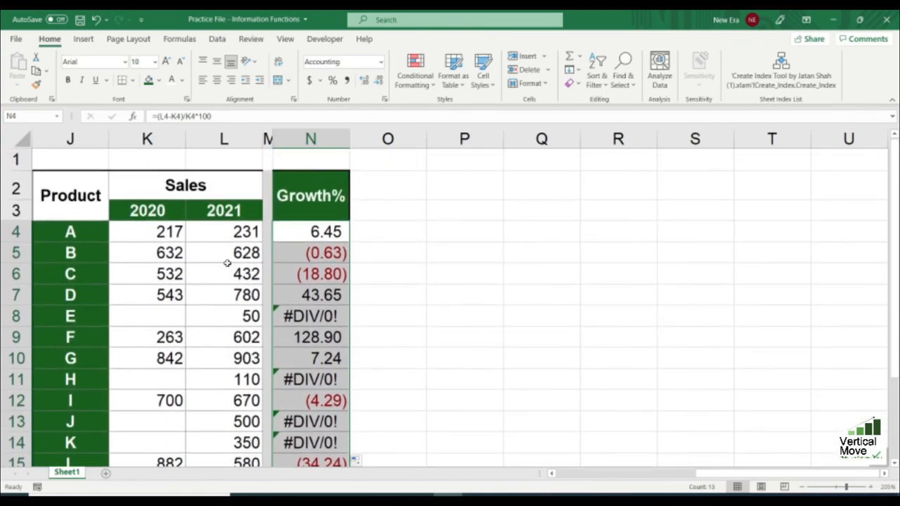
Step: Review product B's 2020 and 2021 sales and inspect the growth formula in N5
{"action": "left_click", "coordinate": [200, 255]}
{"action": "left_click", "coordinate": [148, 255]}
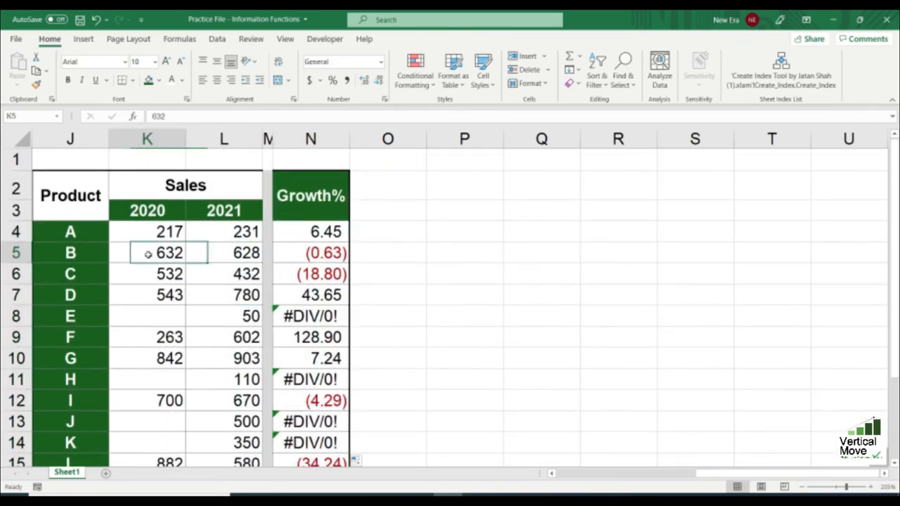
{"action": "left_click", "coordinate": [300, 255]}
{"action": "double_click", "coordinate": [322, 251]}
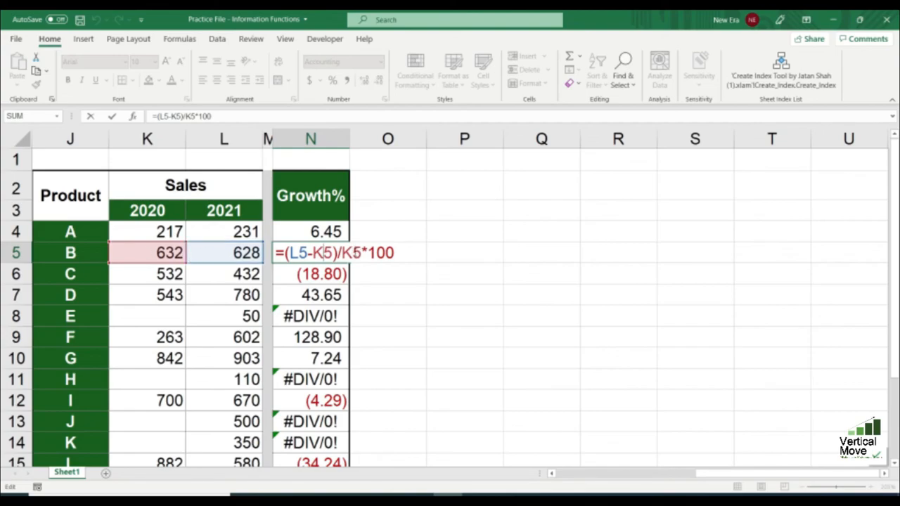
{"action": "key", "text": "Return"}
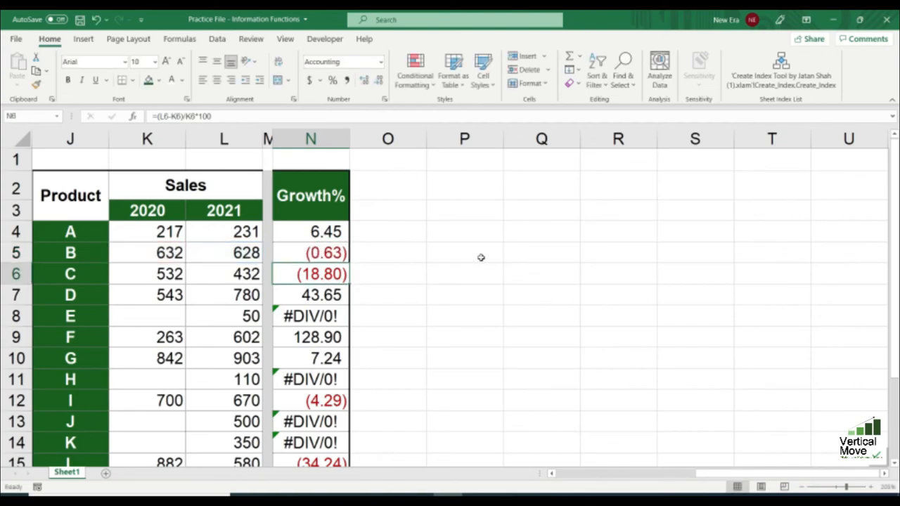
Step: Compare the Growth% cells of products E, H, J and K with their 2020 sales cells to trace the errors
{"action": "left_click", "coordinate": [179, 315]}
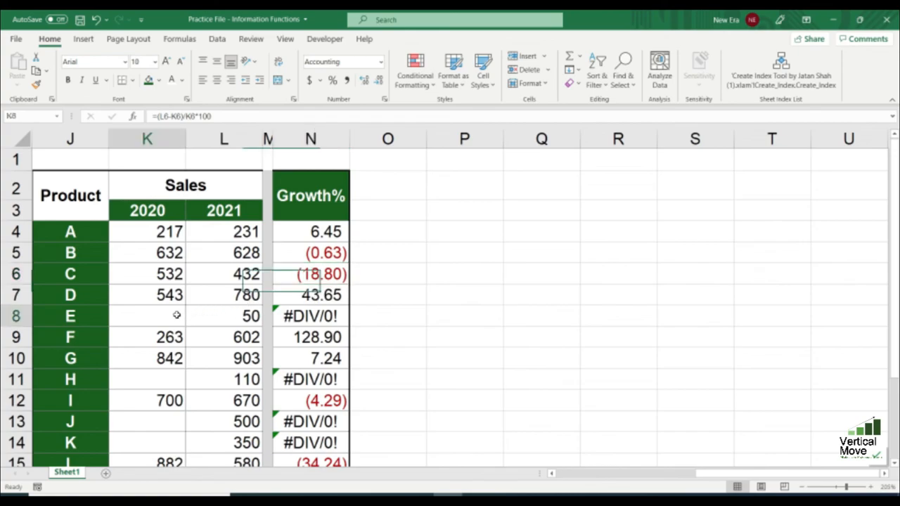
{"action": "left_click", "coordinate": [70, 320]}
{"action": "left_click", "coordinate": [147, 316]}
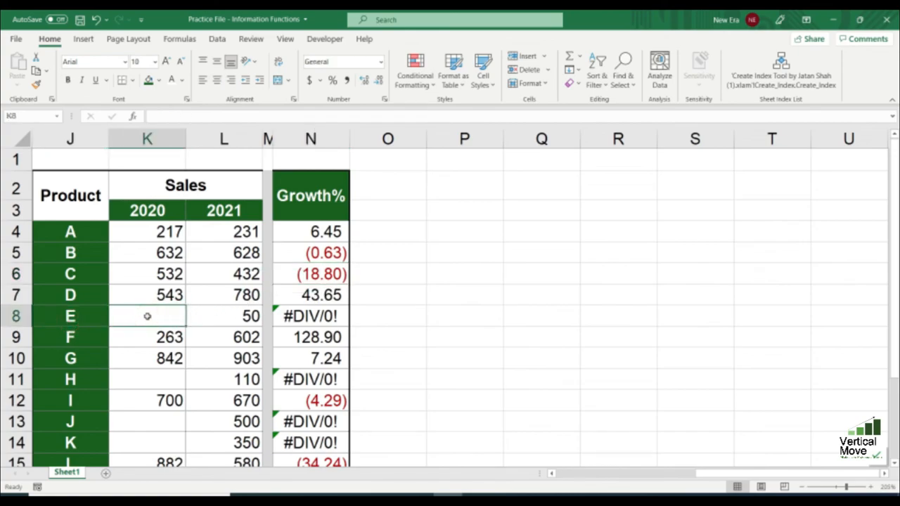
{"action": "left_click", "coordinate": [296, 316]}
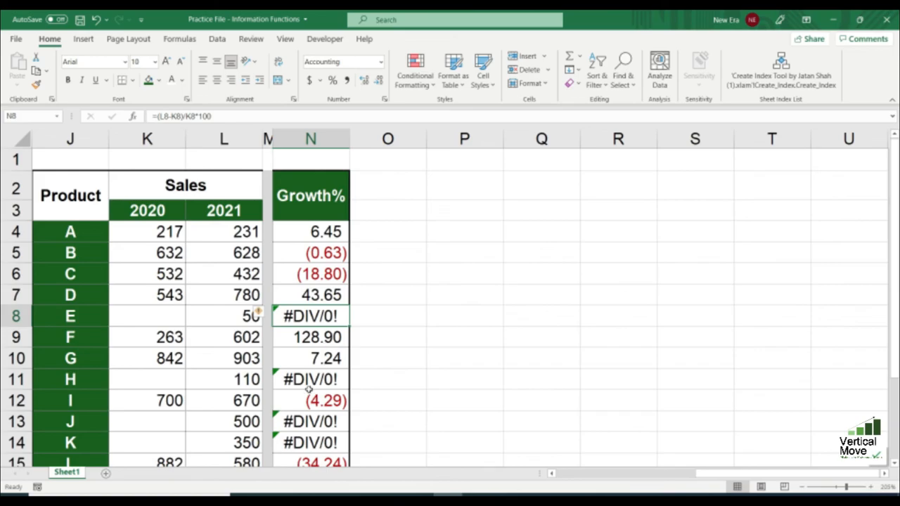
{"action": "left_click", "coordinate": [310, 378]}
{"action": "left_click", "coordinate": [162, 377]}
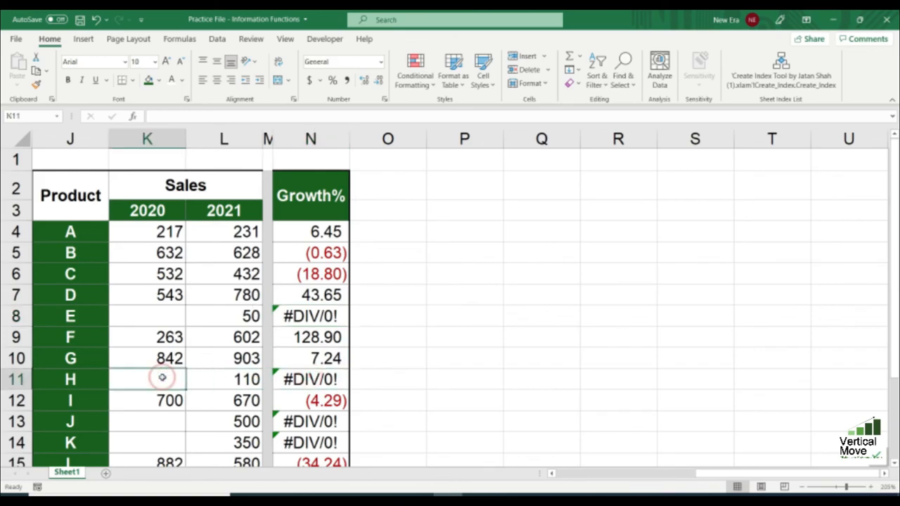
{"action": "left_click", "coordinate": [310, 378]}
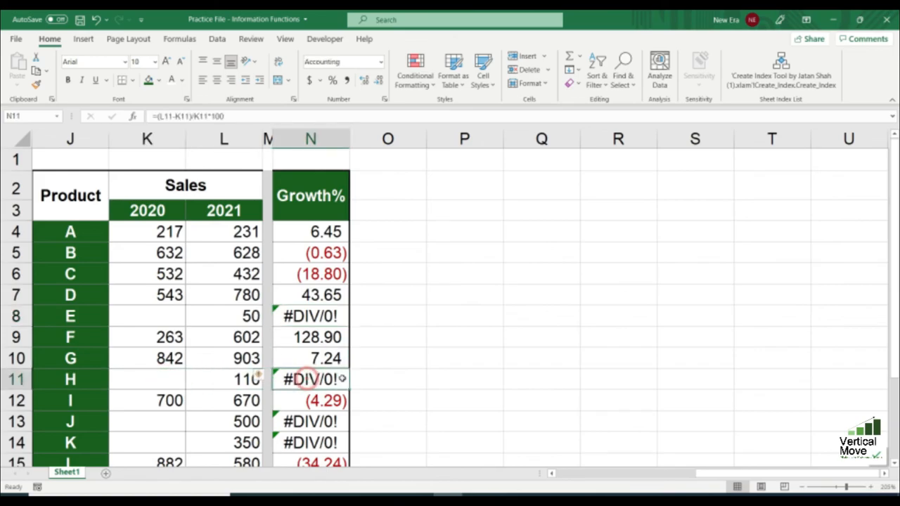
{"action": "scroll", "coordinate": [372, 367], "scroll_direction": "down", "scroll_amount": 1}
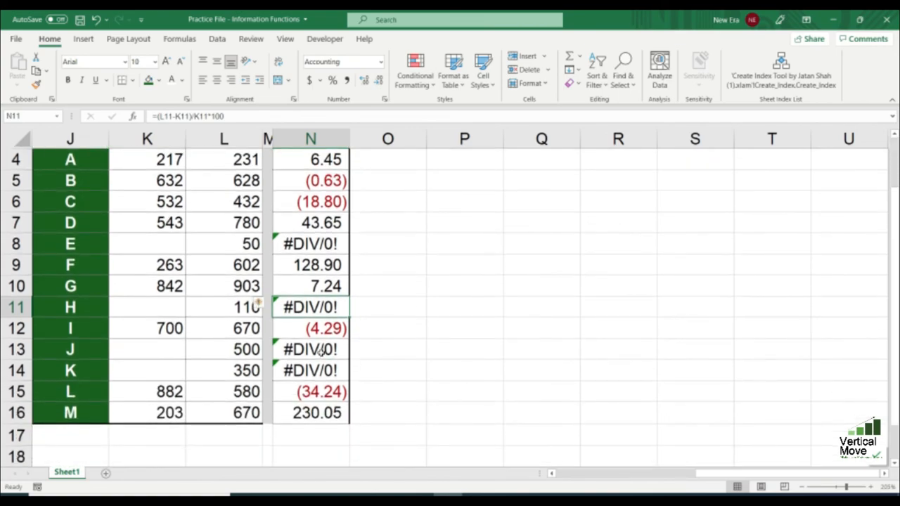
{"action": "left_click_drag", "start_coordinate": [320, 351], "coordinate": [318, 371]}
{"action": "left_click_drag", "start_coordinate": [171, 347], "coordinate": [167, 373]}
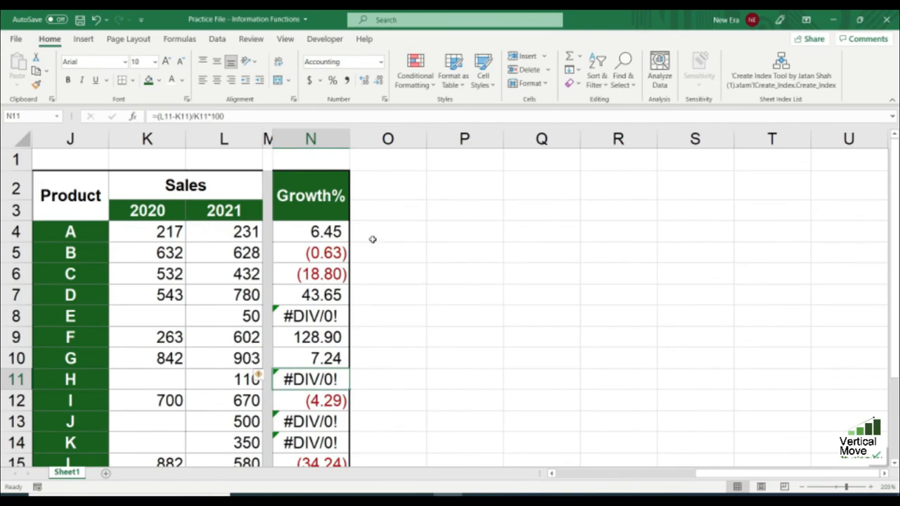
Step: Enter the label IFERROR in O2, beside the Growth% heading
{"action": "left_click", "coordinate": [321, 234]}
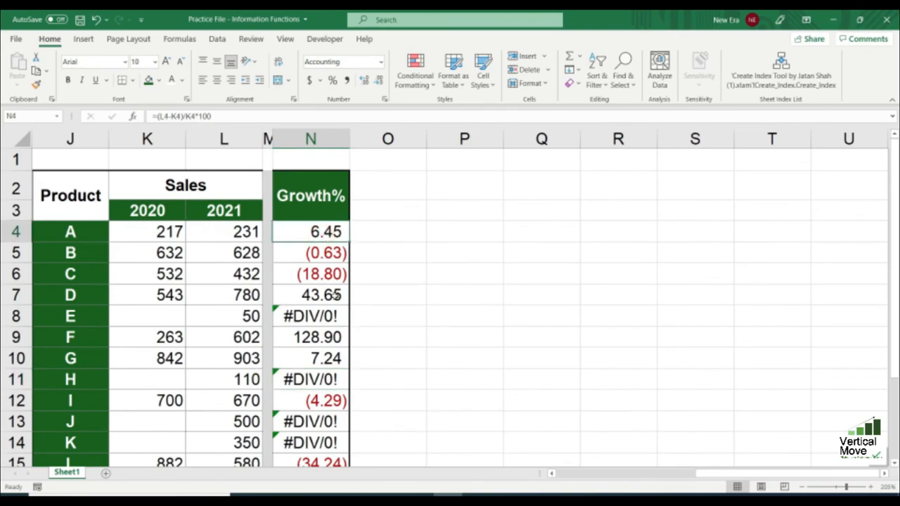
{"action": "left_click", "coordinate": [413, 188]}
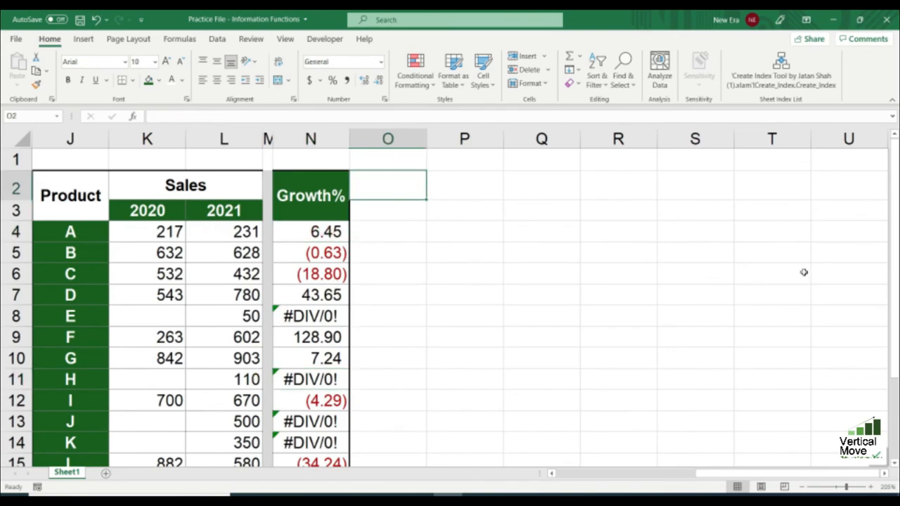
{"action": "type", "text": "IFERROR"}
Step: Wrap the growth formula in N4 in IFERROR with 0 as the error value: =IFERROR((L4-K4)/K4*100,0)
{"action": "left_click", "coordinate": [320, 230]}
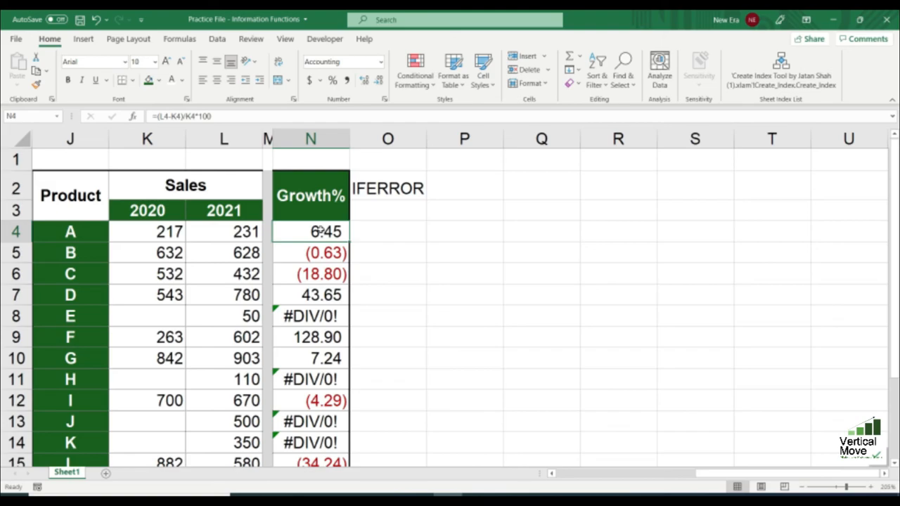
{"action": "double_click", "coordinate": [320, 232]}
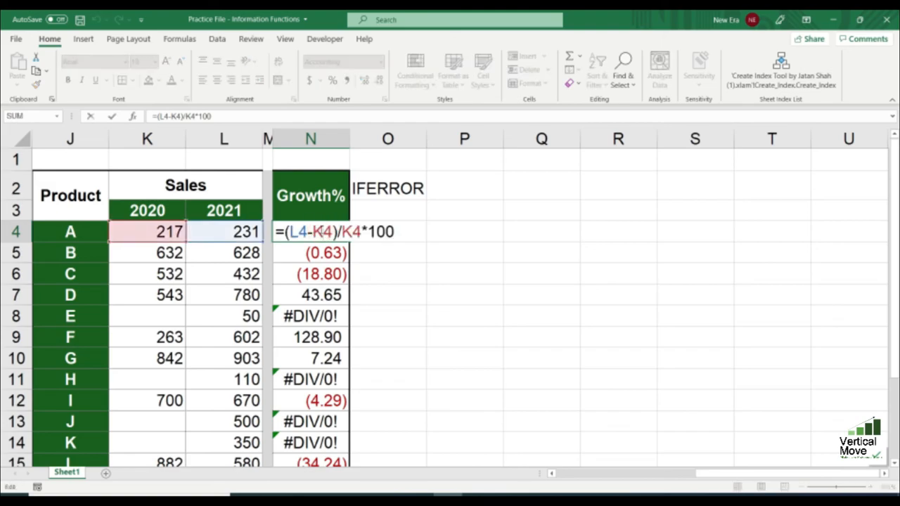
{"action": "left_click", "coordinate": [281, 231]}
{"action": "type", "text": "IFERROR"}
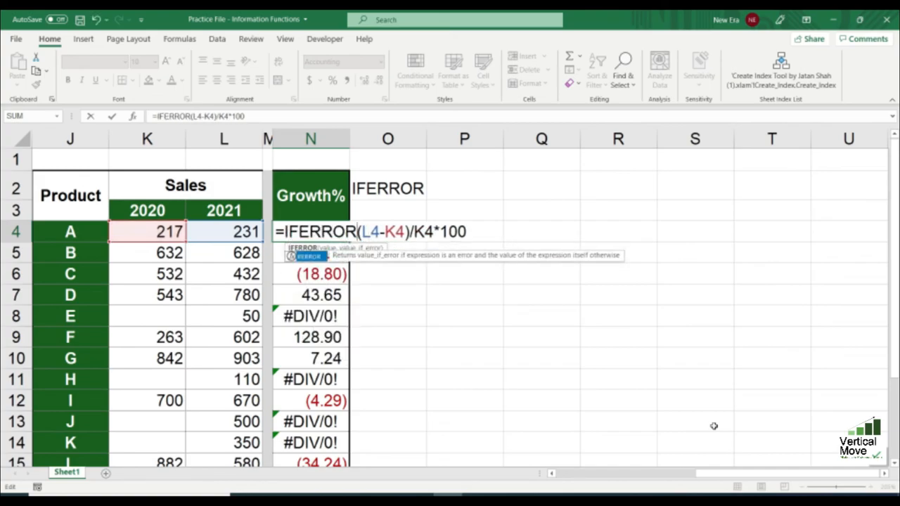
{"action": "type", "text": "("}
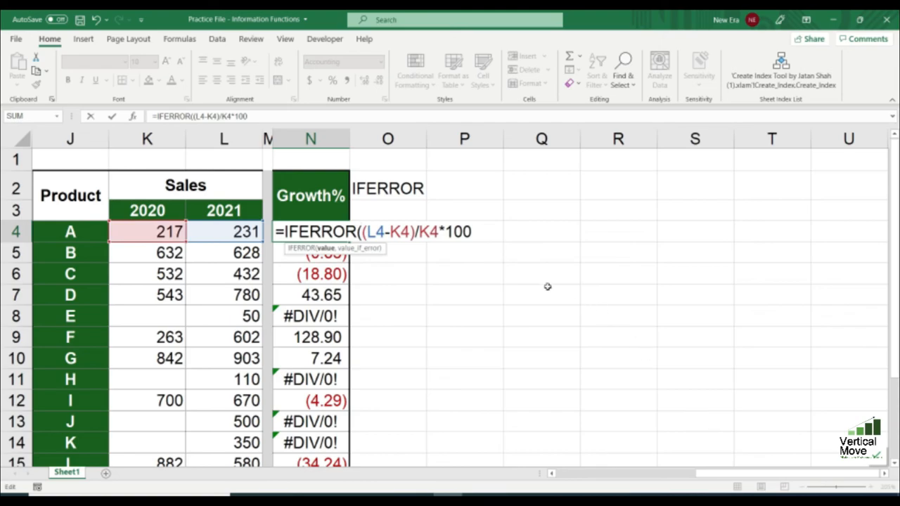
{"action": "left_click", "coordinate": [476, 234]}
{"action": "type", "text": ","}
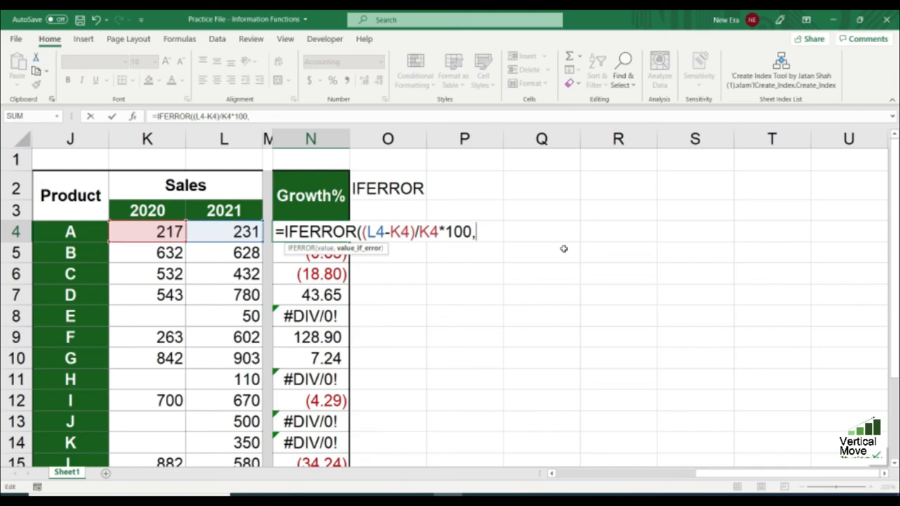
{"action": "type", "text": "\""}
{"action": "key", "text": "BackSpace"}
{"action": "type", "text": "0)"}
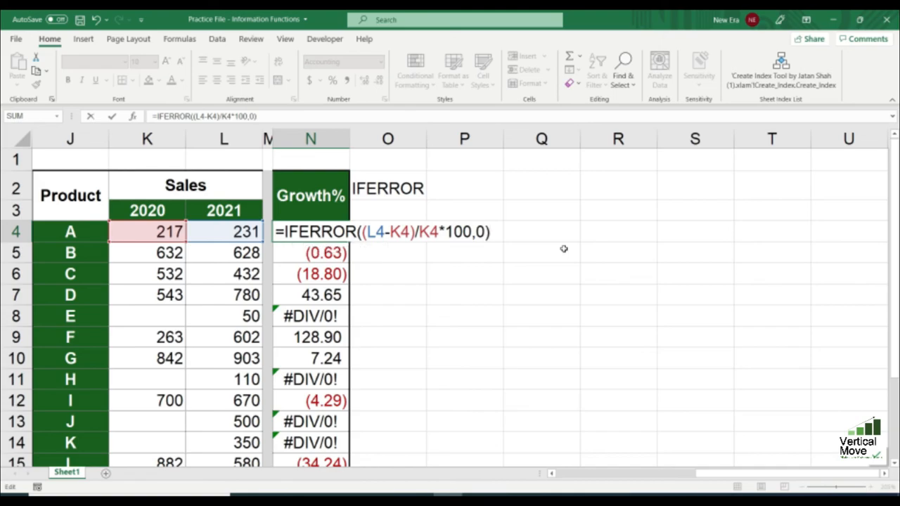
{"action": "key", "text": "ctrl+Return"}
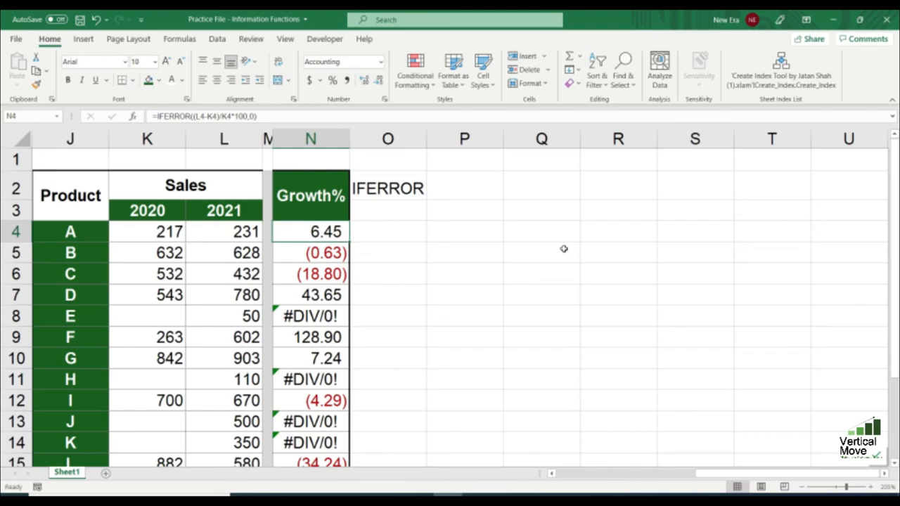
Step: Fill the IFERROR formula from N4 down the Growth% column to product M
{"action": "left_click", "coordinate": [335, 319]}
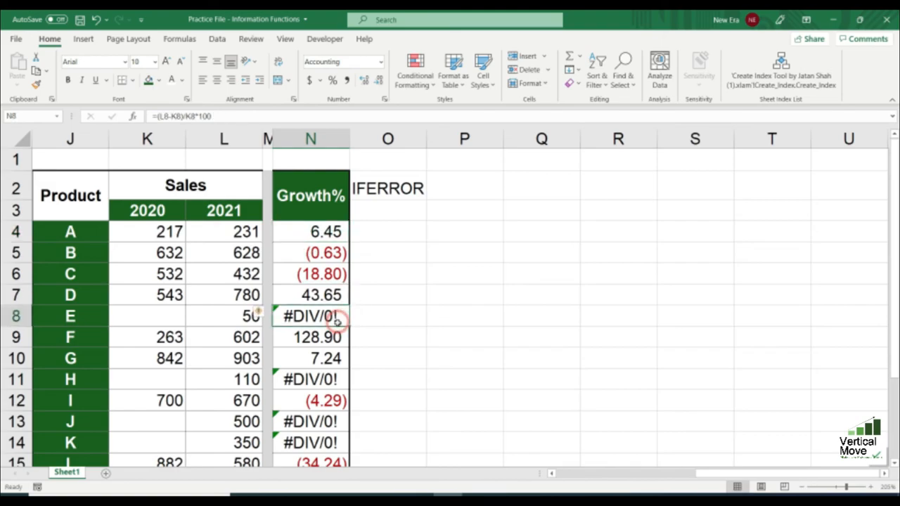
{"action": "left_click", "coordinate": [345, 231]}
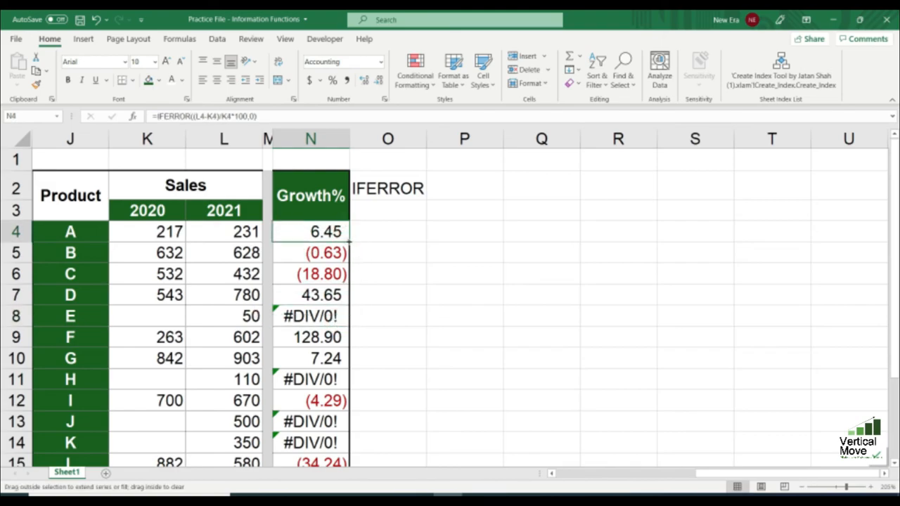
{"action": "double_click", "coordinate": [348, 241]}
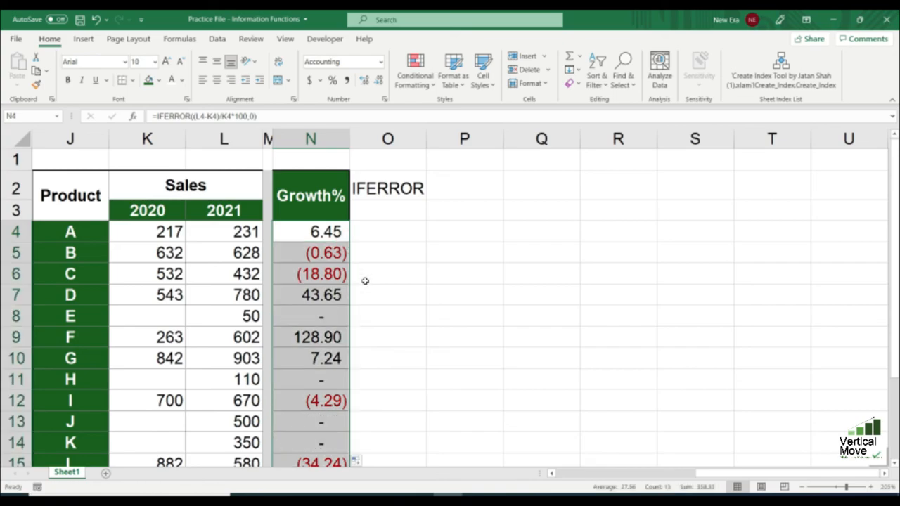
Step: Review the Growth% results from the IFERROR formula, checking products E, H, J and K
{"action": "left_click", "coordinate": [343, 322]}
{"action": "scroll", "coordinate": [354, 348], "scroll_direction": "down", "scroll_amount": 1}
{"action": "scroll", "coordinate": [354, 348], "scroll_direction": "down", "scroll_amount": 1}
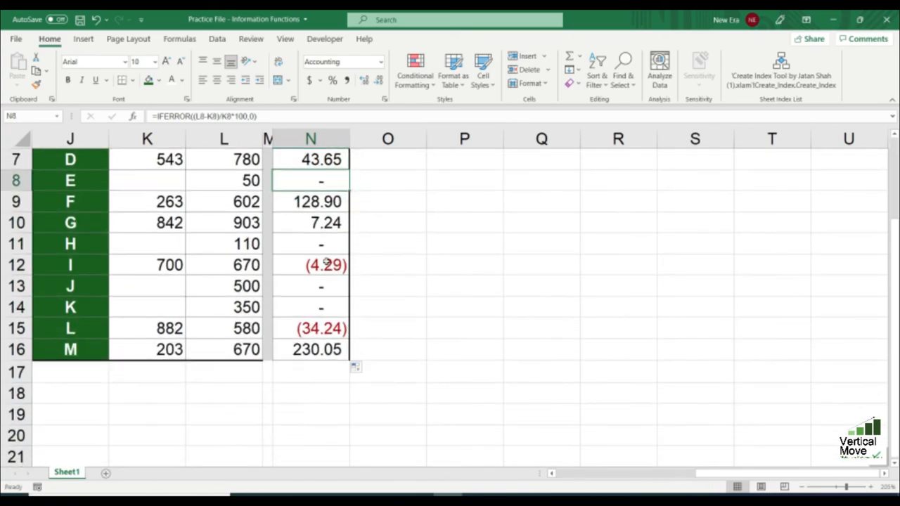
{"action": "left_click", "coordinate": [326, 243]}
{"action": "left_click", "coordinate": [332, 290]}
{"action": "left_click", "coordinate": [332, 307]}
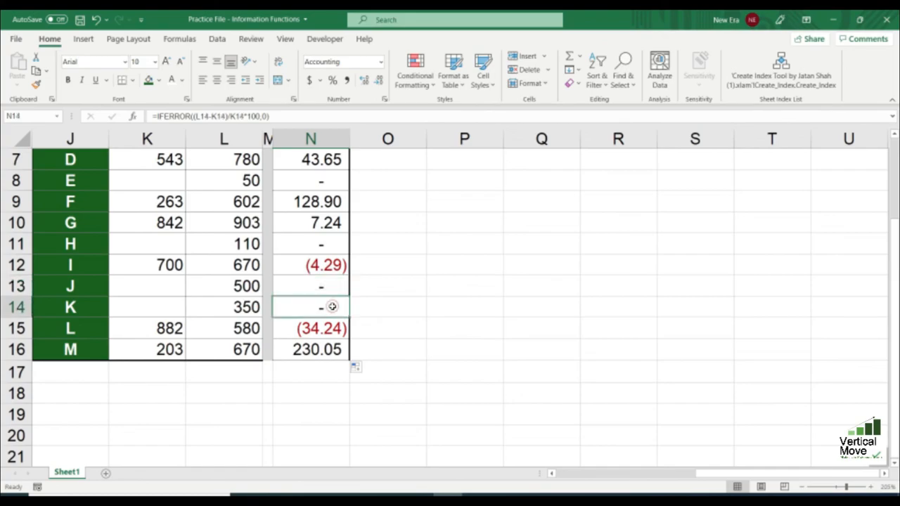
{"action": "scroll", "coordinate": [408, 326], "scroll_direction": "up", "scroll_amount": 2}
{"action": "left_click_drag", "start_coordinate": [318, 236], "coordinate": [323, 383]}
Step: Revisit the IFERROR formula in N4 and clear the IFERROR label from O2
{"action": "left_click", "coordinate": [373, 199]}
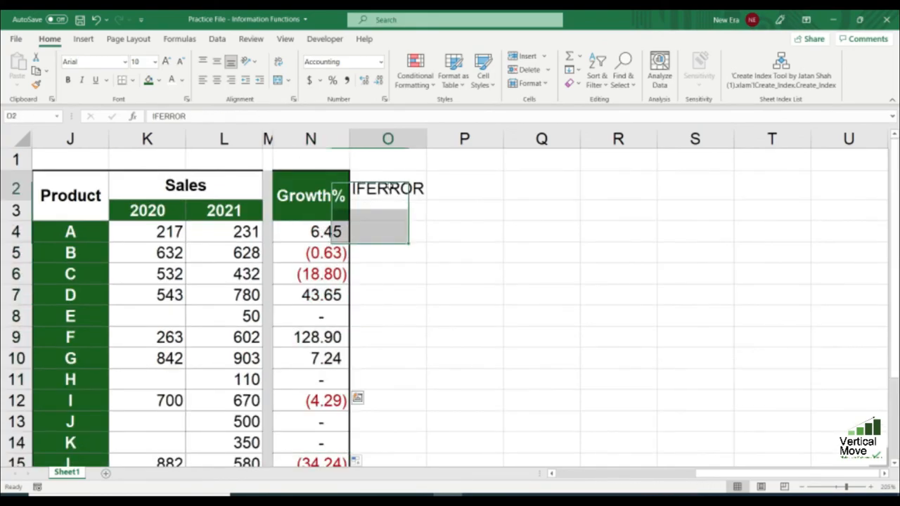
{"action": "left_click", "coordinate": [326, 237]}
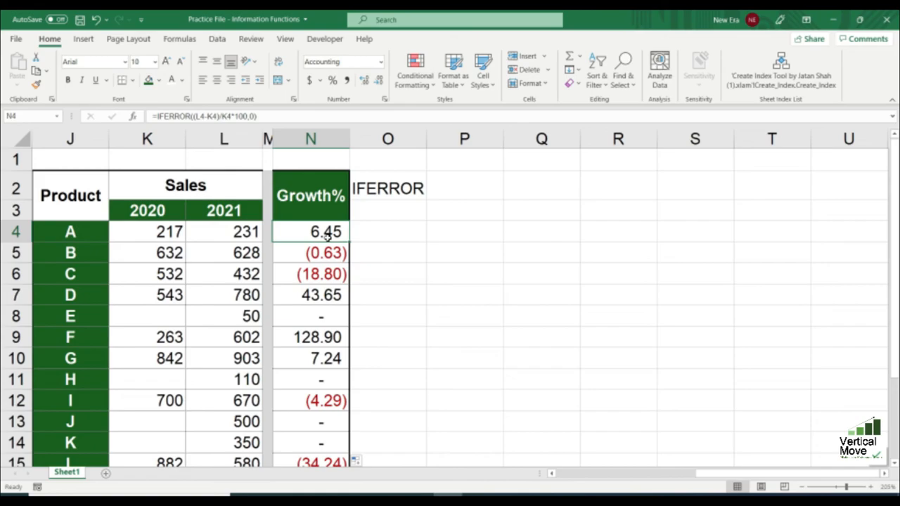
{"action": "left_click", "coordinate": [362, 194]}
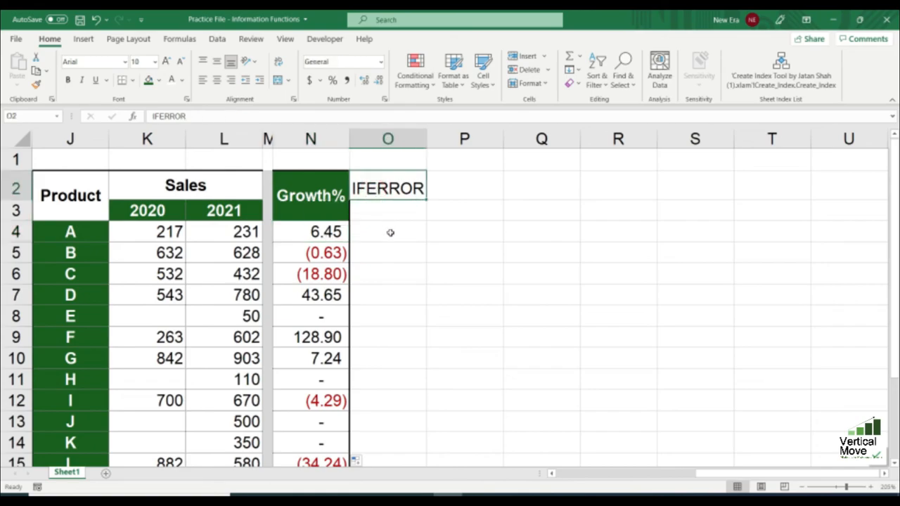
{"action": "key", "text": "Delete"}
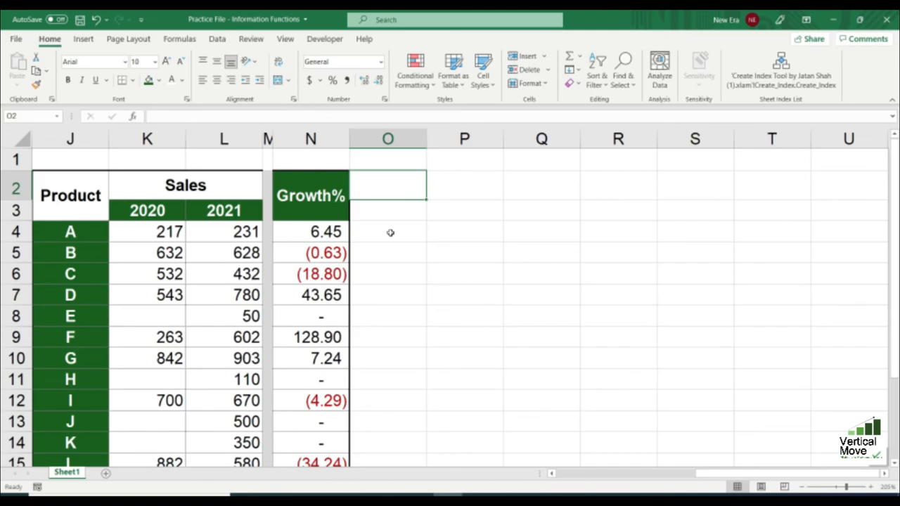